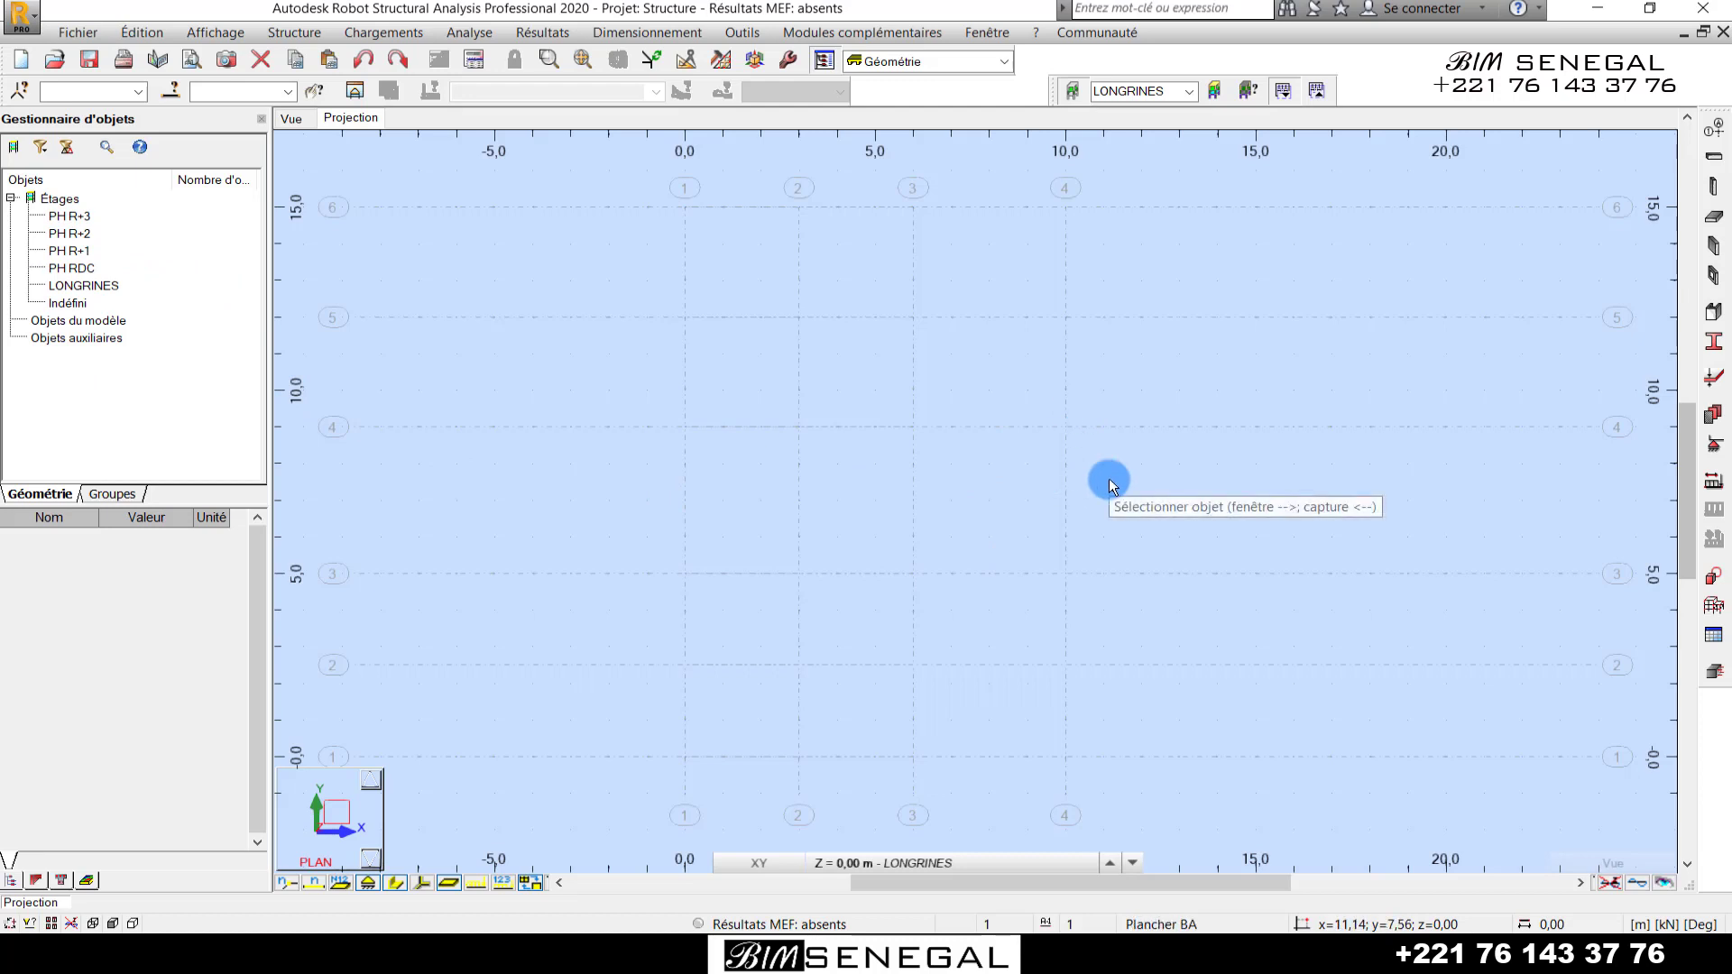
- Turn off the display restricted to the LONGRINES storey
{"action": "left_click", "coordinate": [1066, 89]}
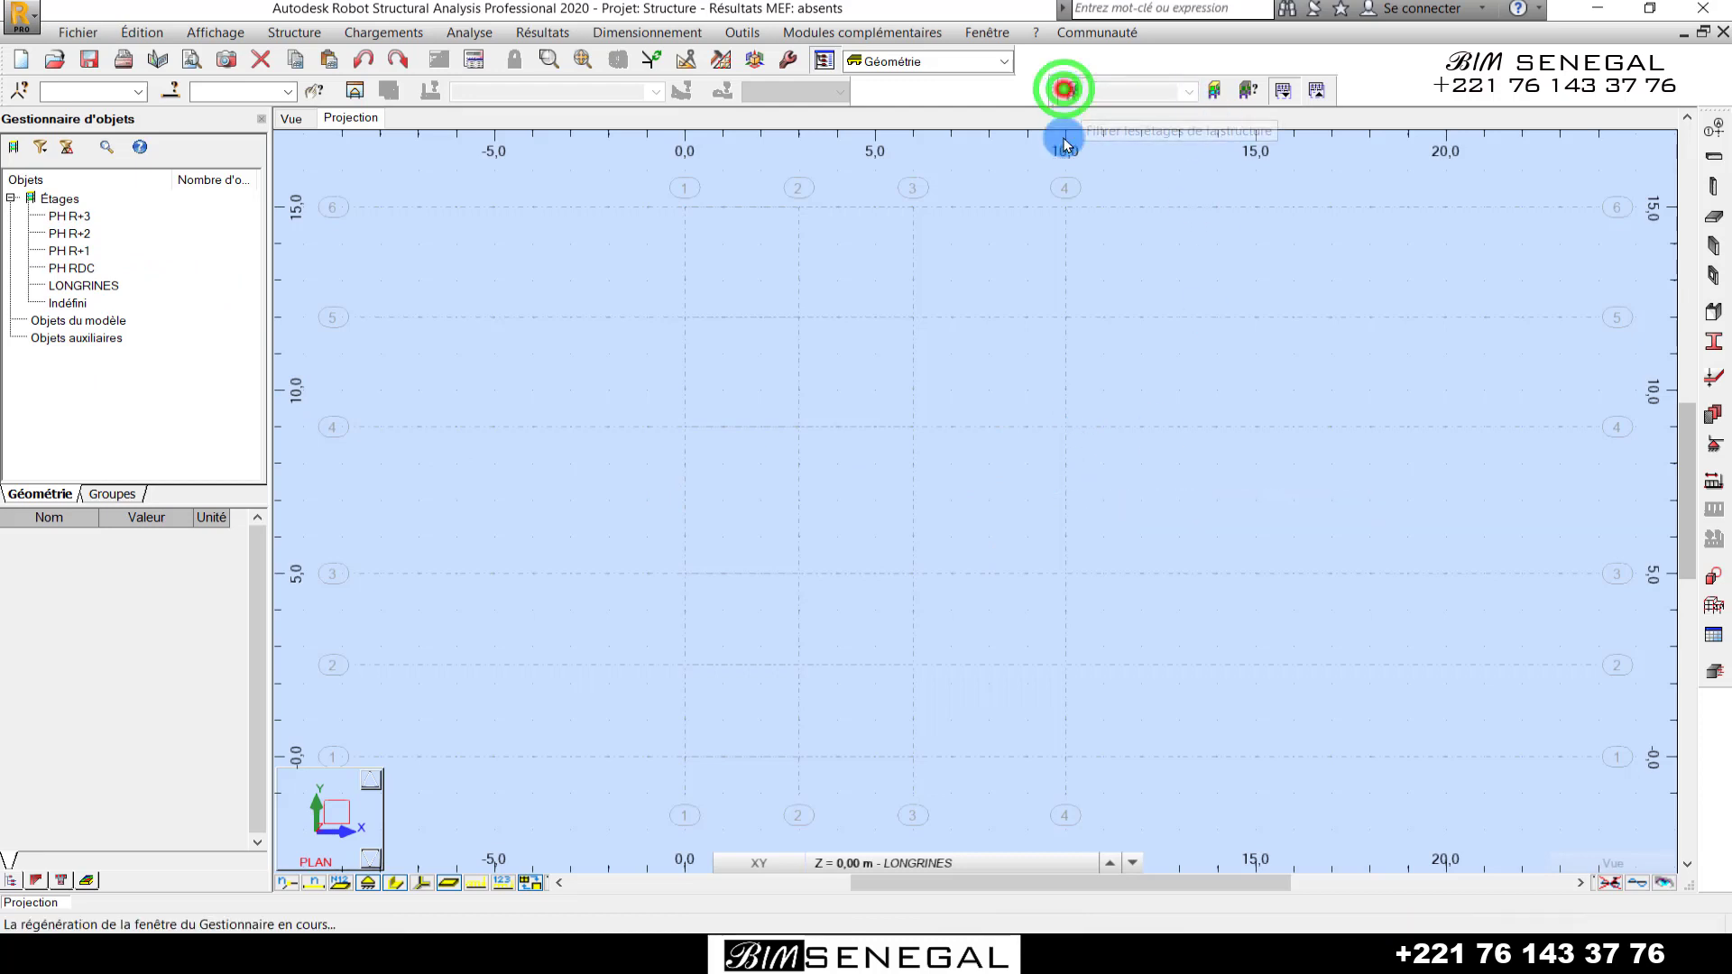
{"action": "left_click", "coordinate": [1070, 90]}
{"action": "left_click", "coordinate": [1186, 92]}
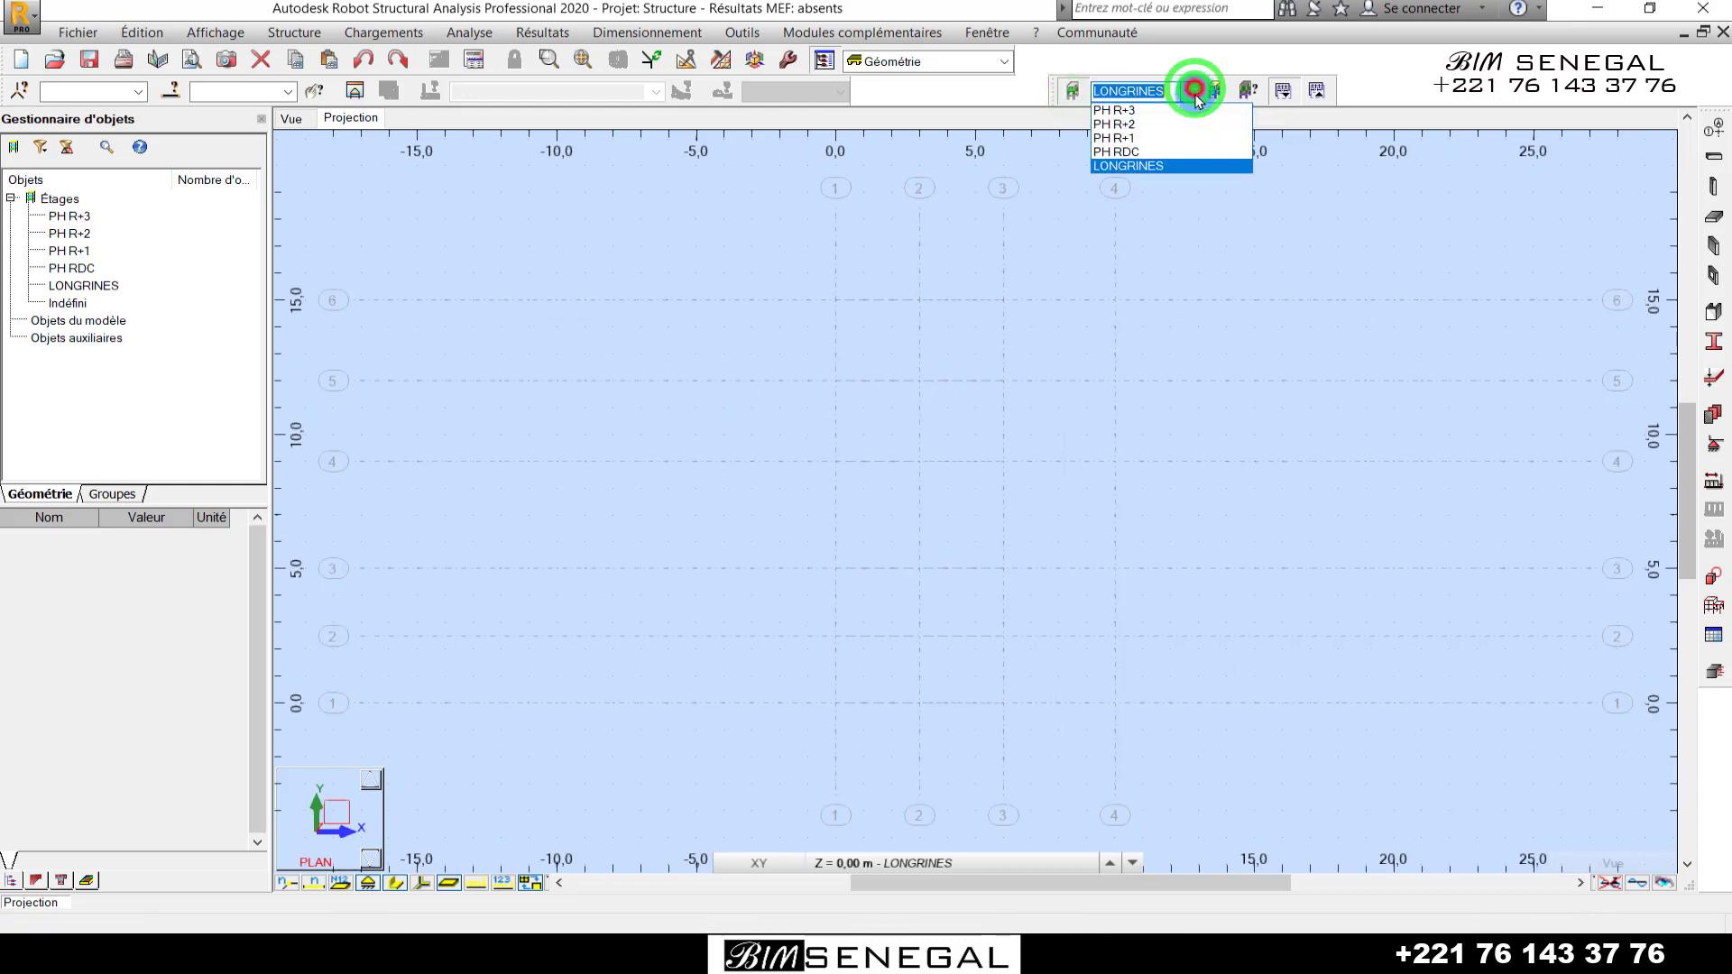
{"action": "left_click", "coordinate": [1072, 90]}
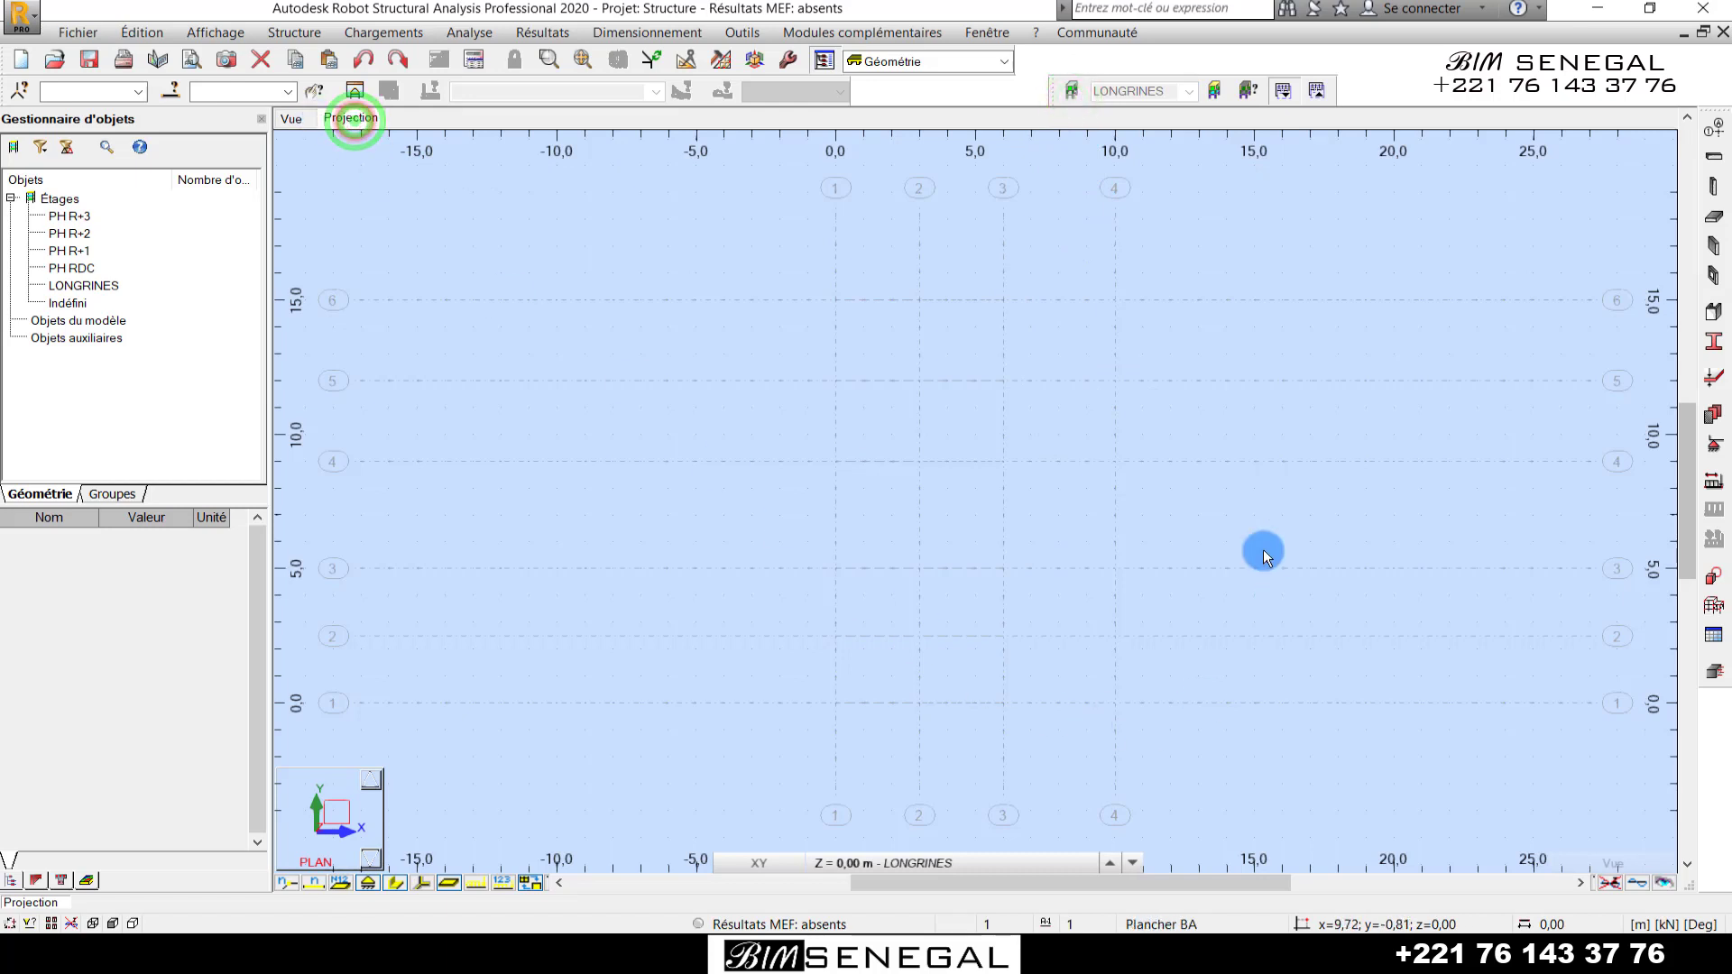
{"action": "scroll", "coordinate": [1296, 454], "scroll_direction": "up", "scroll_amount": 1}
{"action": "scroll", "coordinate": [900, 545], "scroll_direction": "down", "scroll_amount": 1}
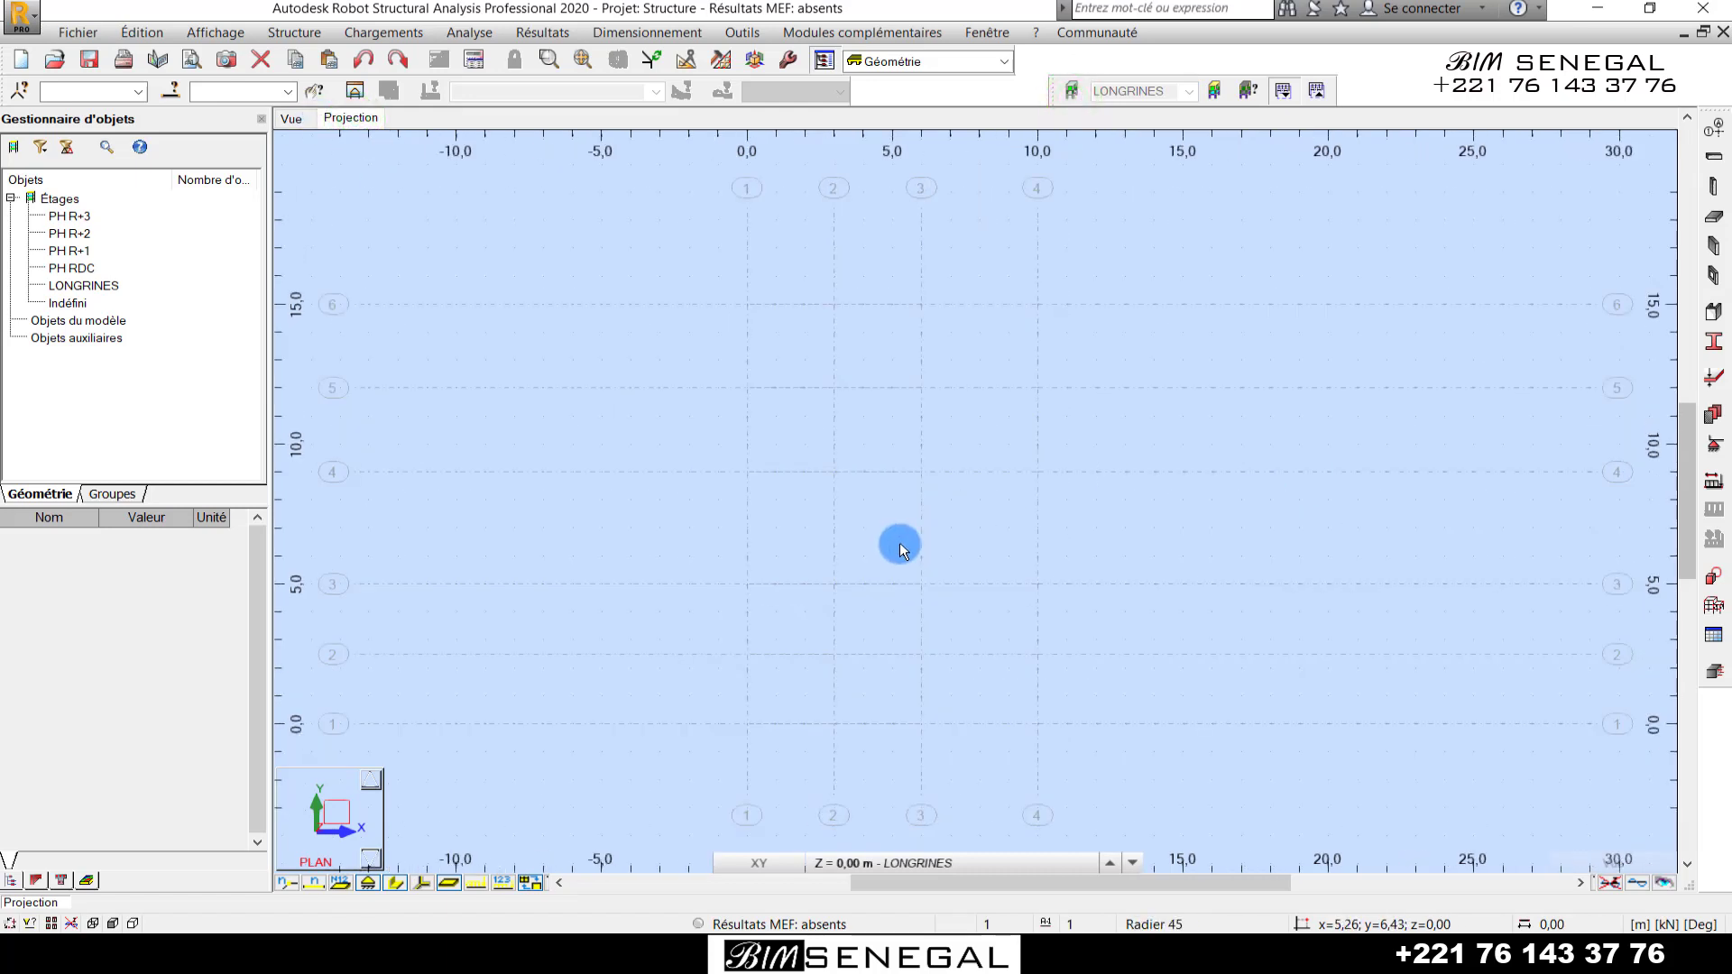
{"action": "scroll", "coordinate": [901, 545], "scroll_direction": "up", "scroll_amount": 1}
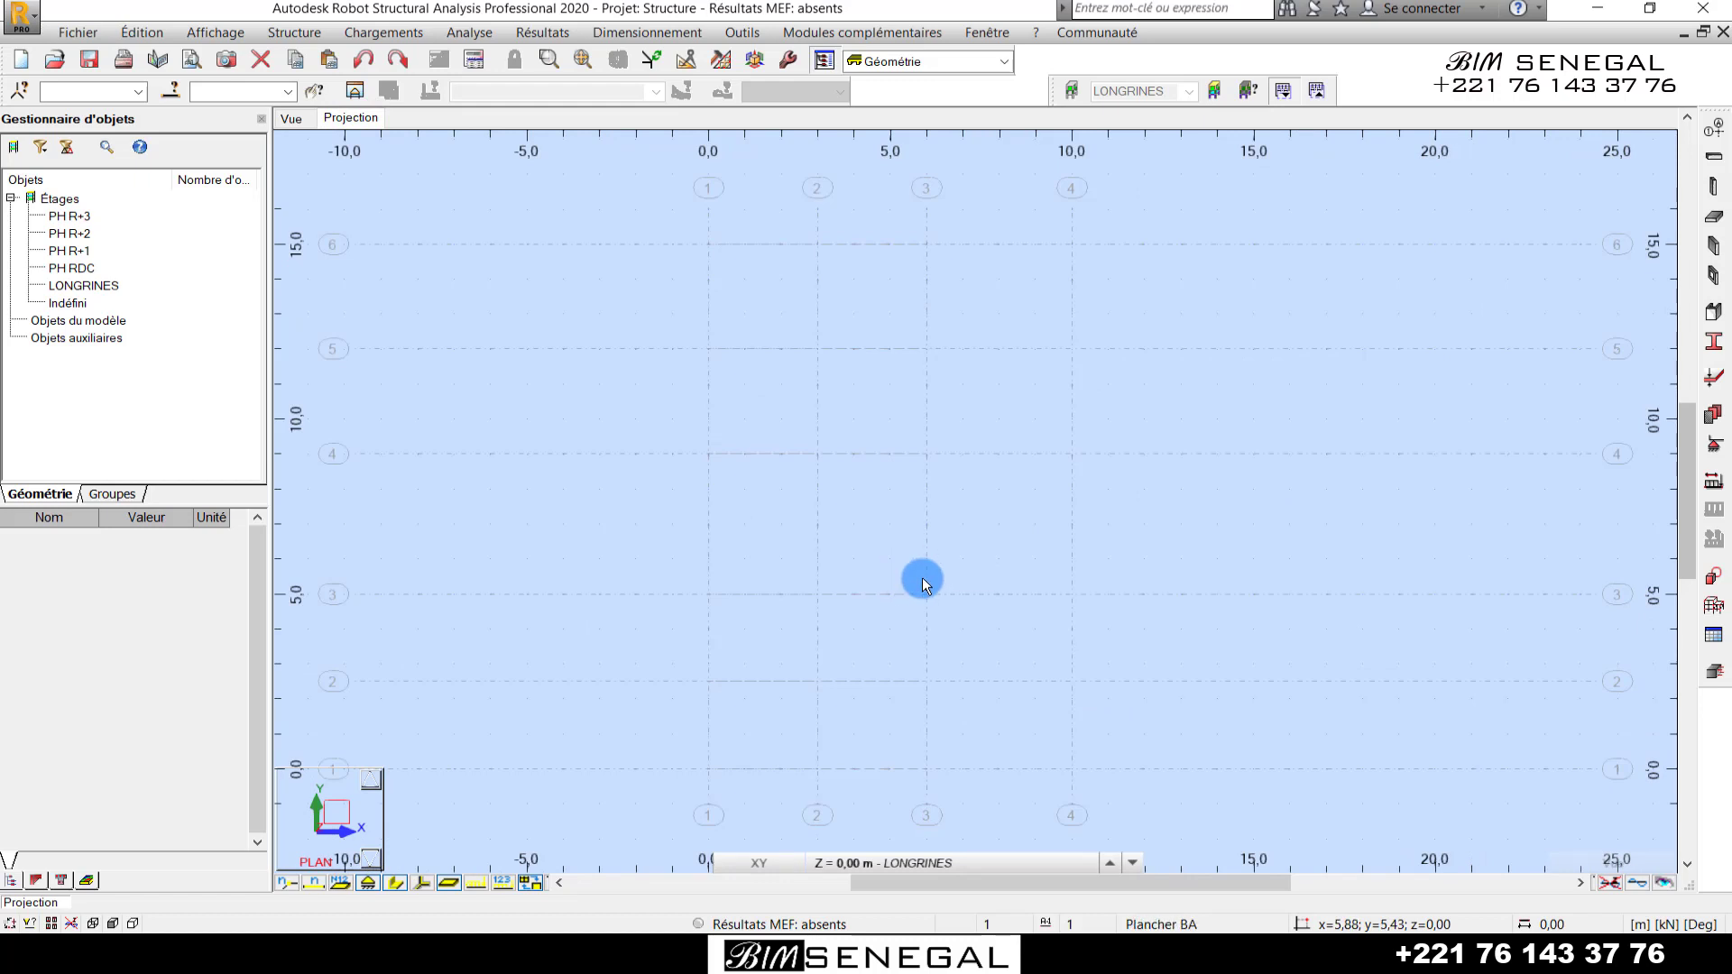
{"action": "scroll", "coordinate": [652, 570], "scroll_direction": "up", "scroll_amount": 1}
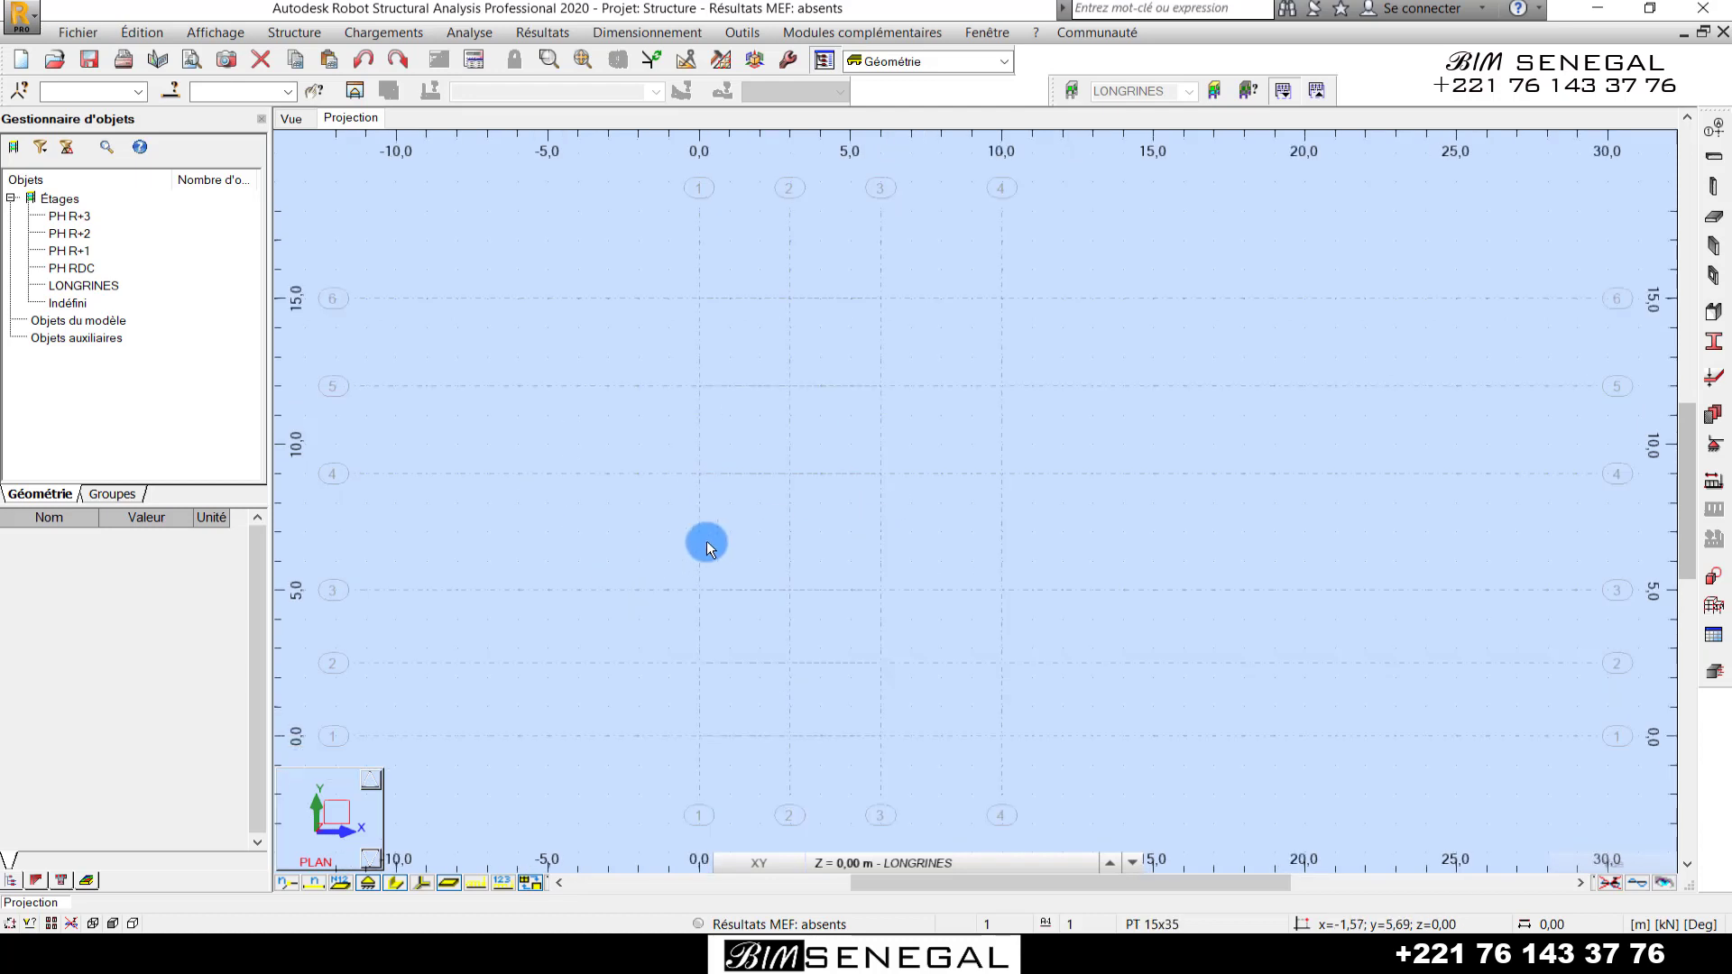
{"action": "scroll", "coordinate": [920, 441], "scroll_direction": "down", "scroll_amount": 1}
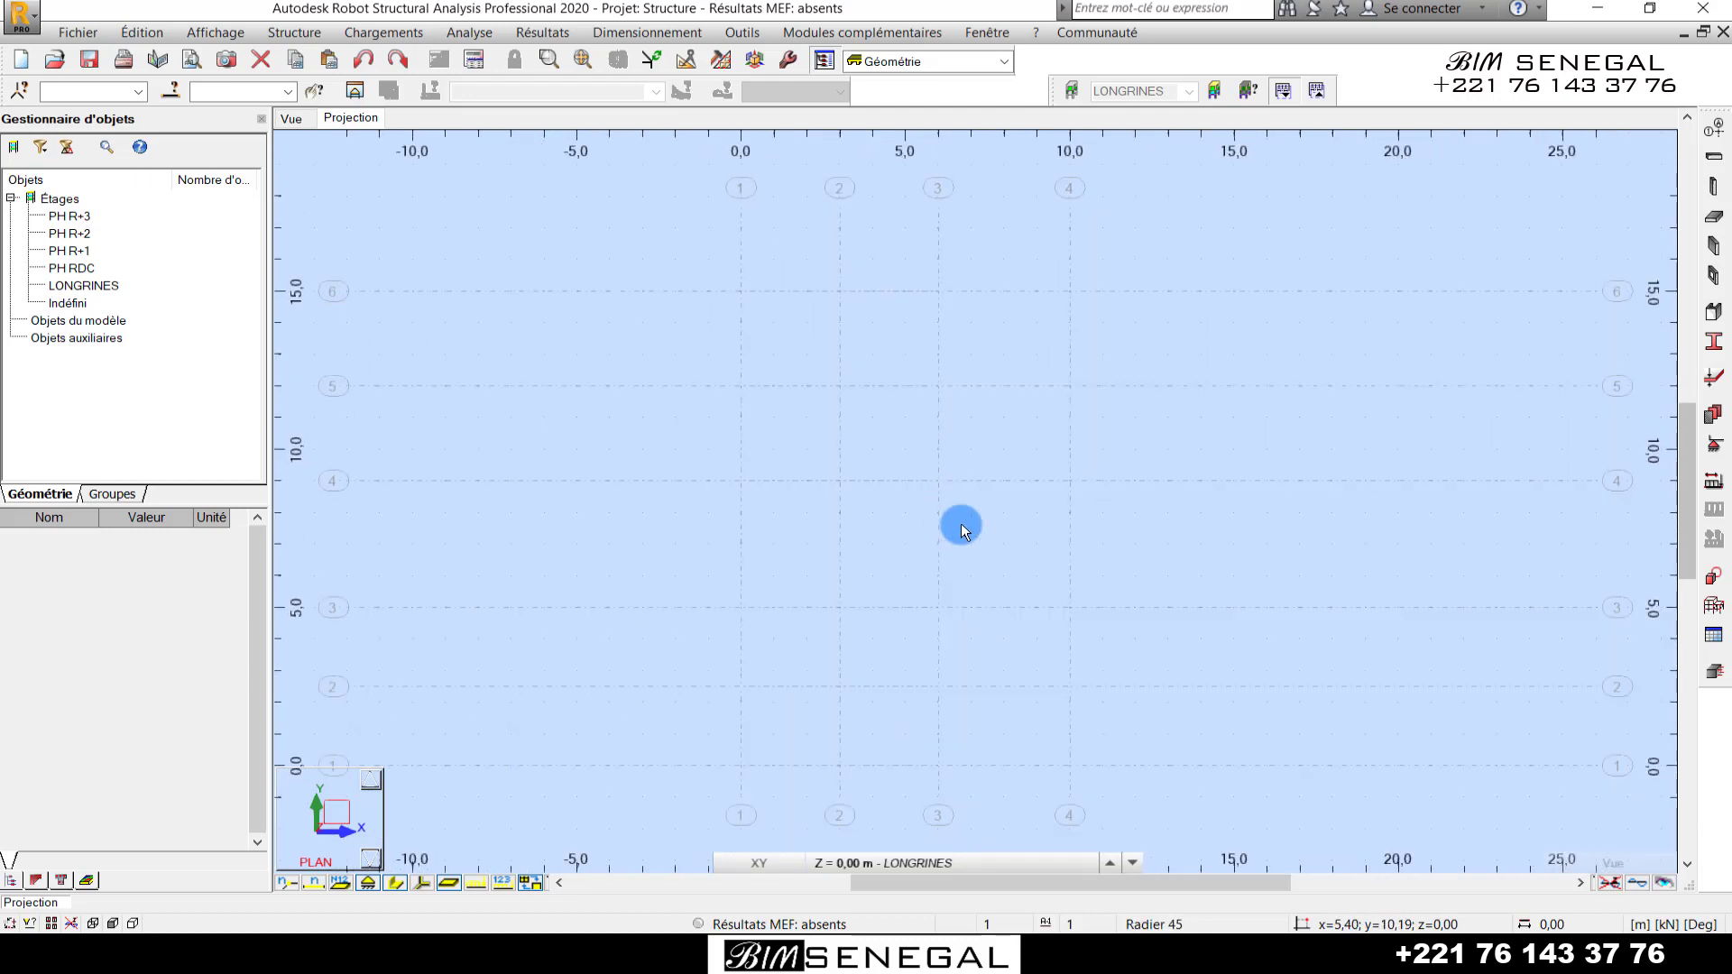
{"action": "scroll", "coordinate": [1005, 570], "scroll_direction": "up", "scroll_amount": 1}
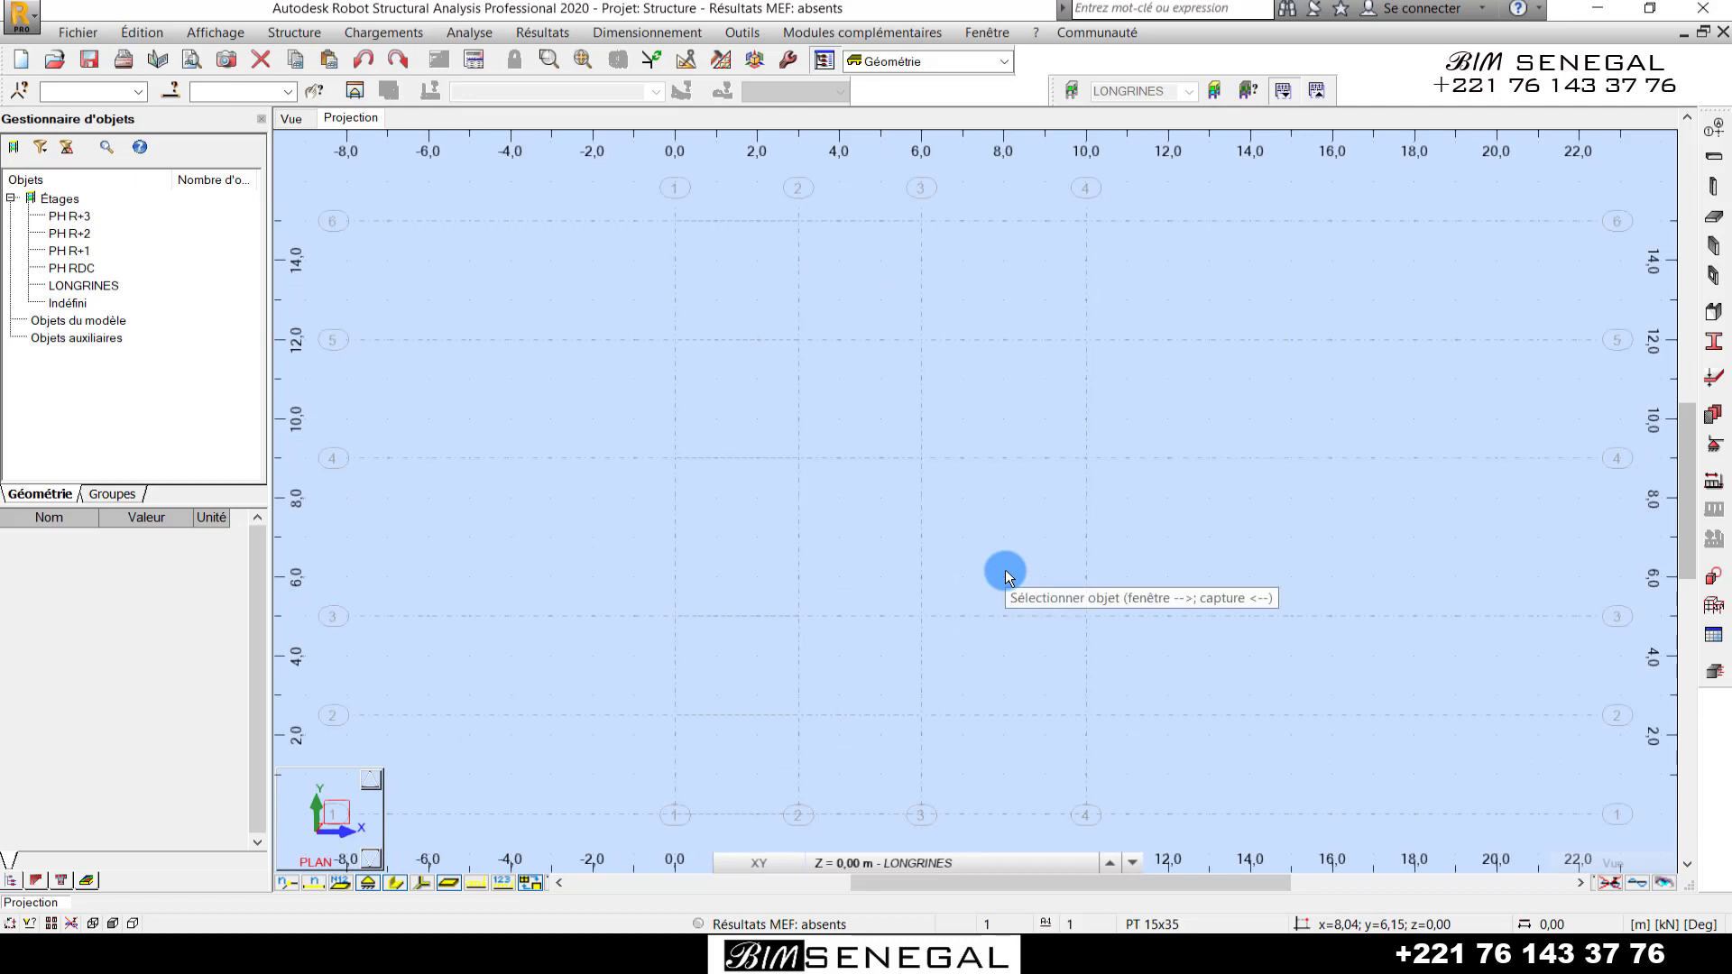
- Choose the LONGRINES work level at 0,00 m and set up a new column of type Poteau BA
{"action": "left_click", "coordinate": [929, 864]}
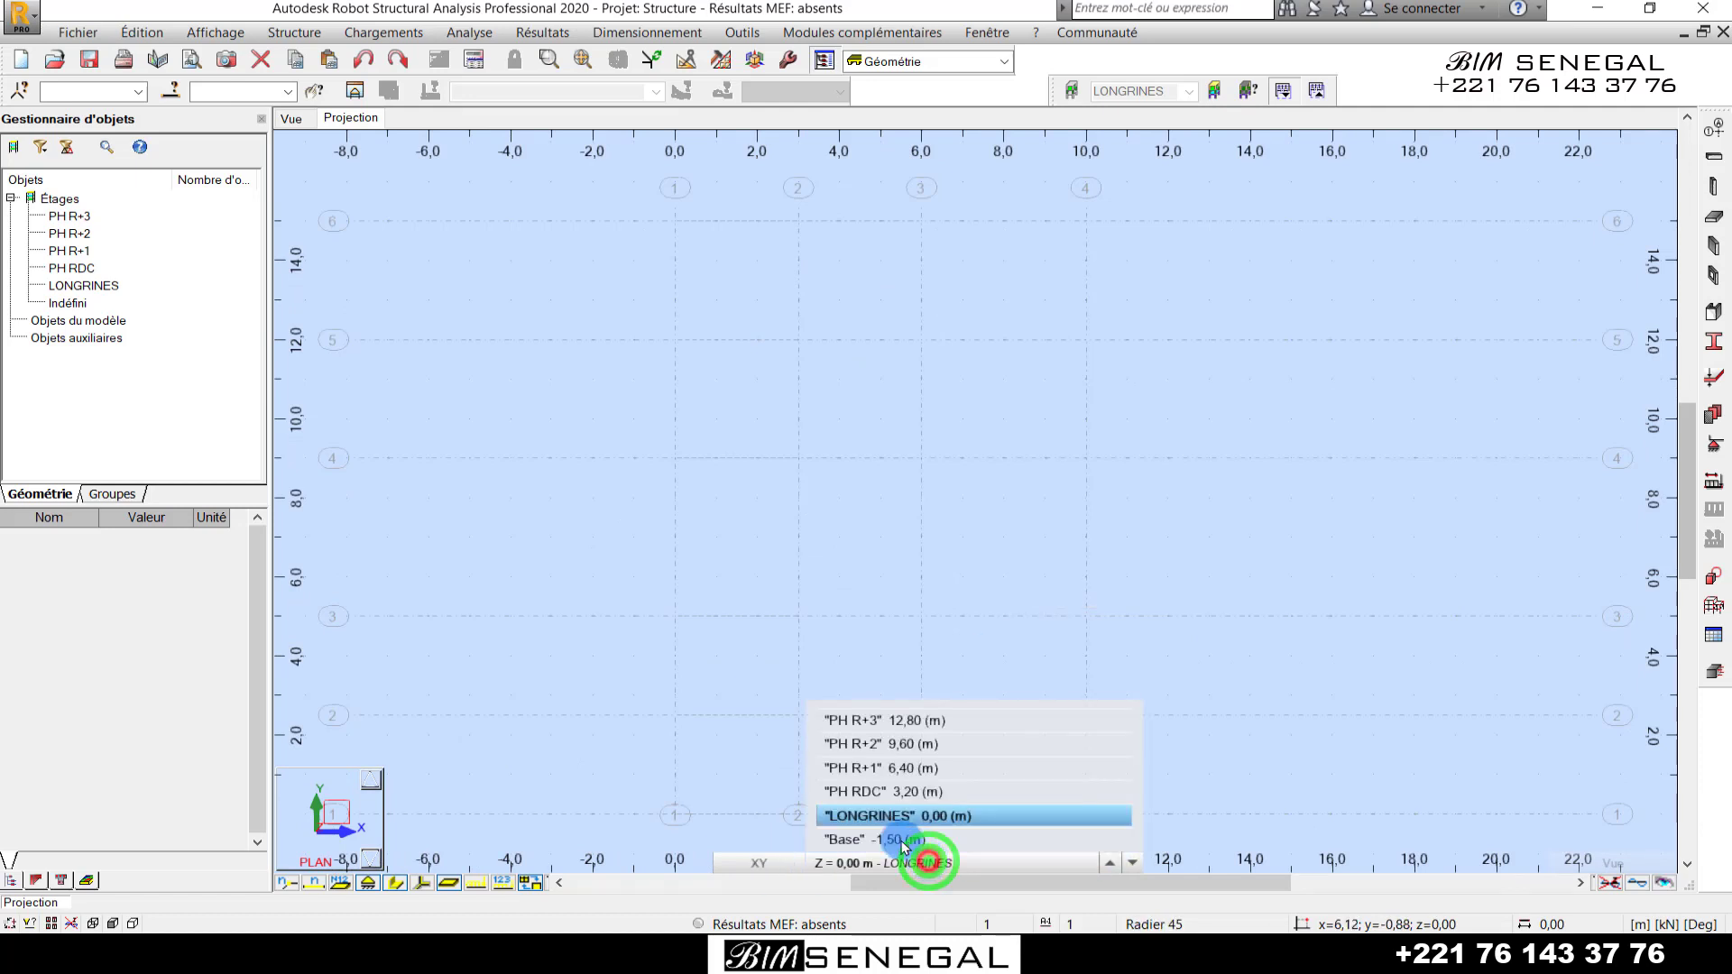
{"action": "left_click", "coordinate": [879, 815]}
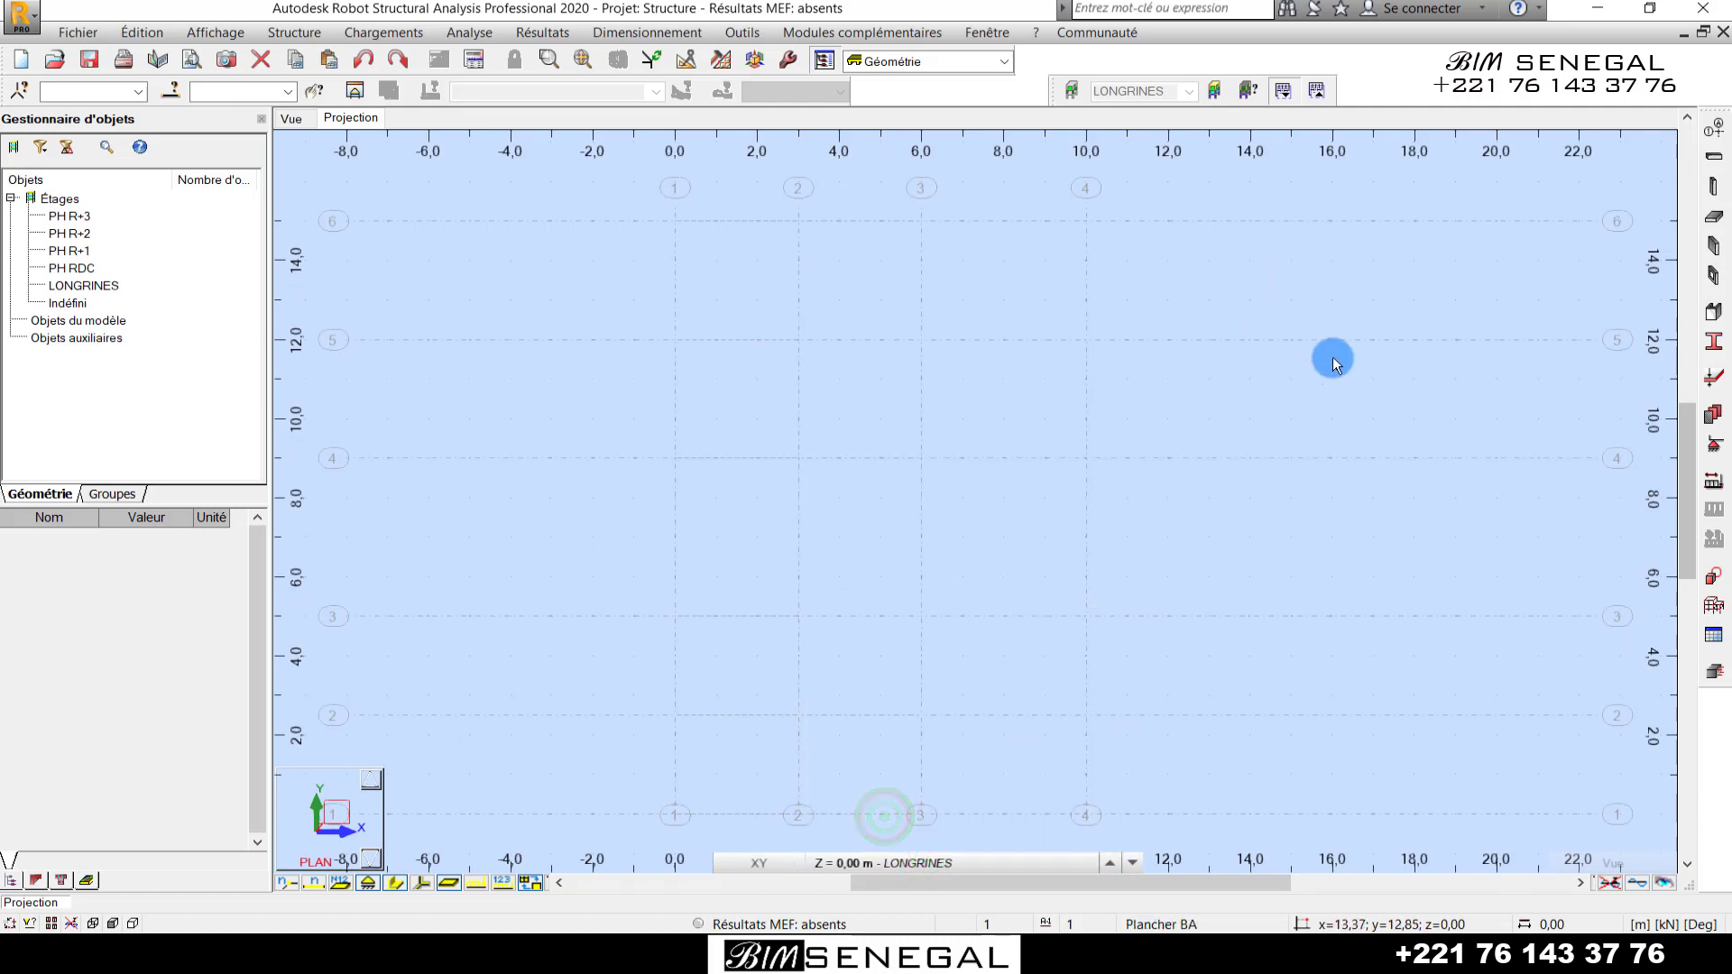
{"action": "left_click", "coordinate": [1714, 194]}
{"action": "left_click_drag", "start_coordinate": [1502, 123], "coordinate": [1313, 197]}
{"action": "left_click", "coordinate": [1382, 310]}
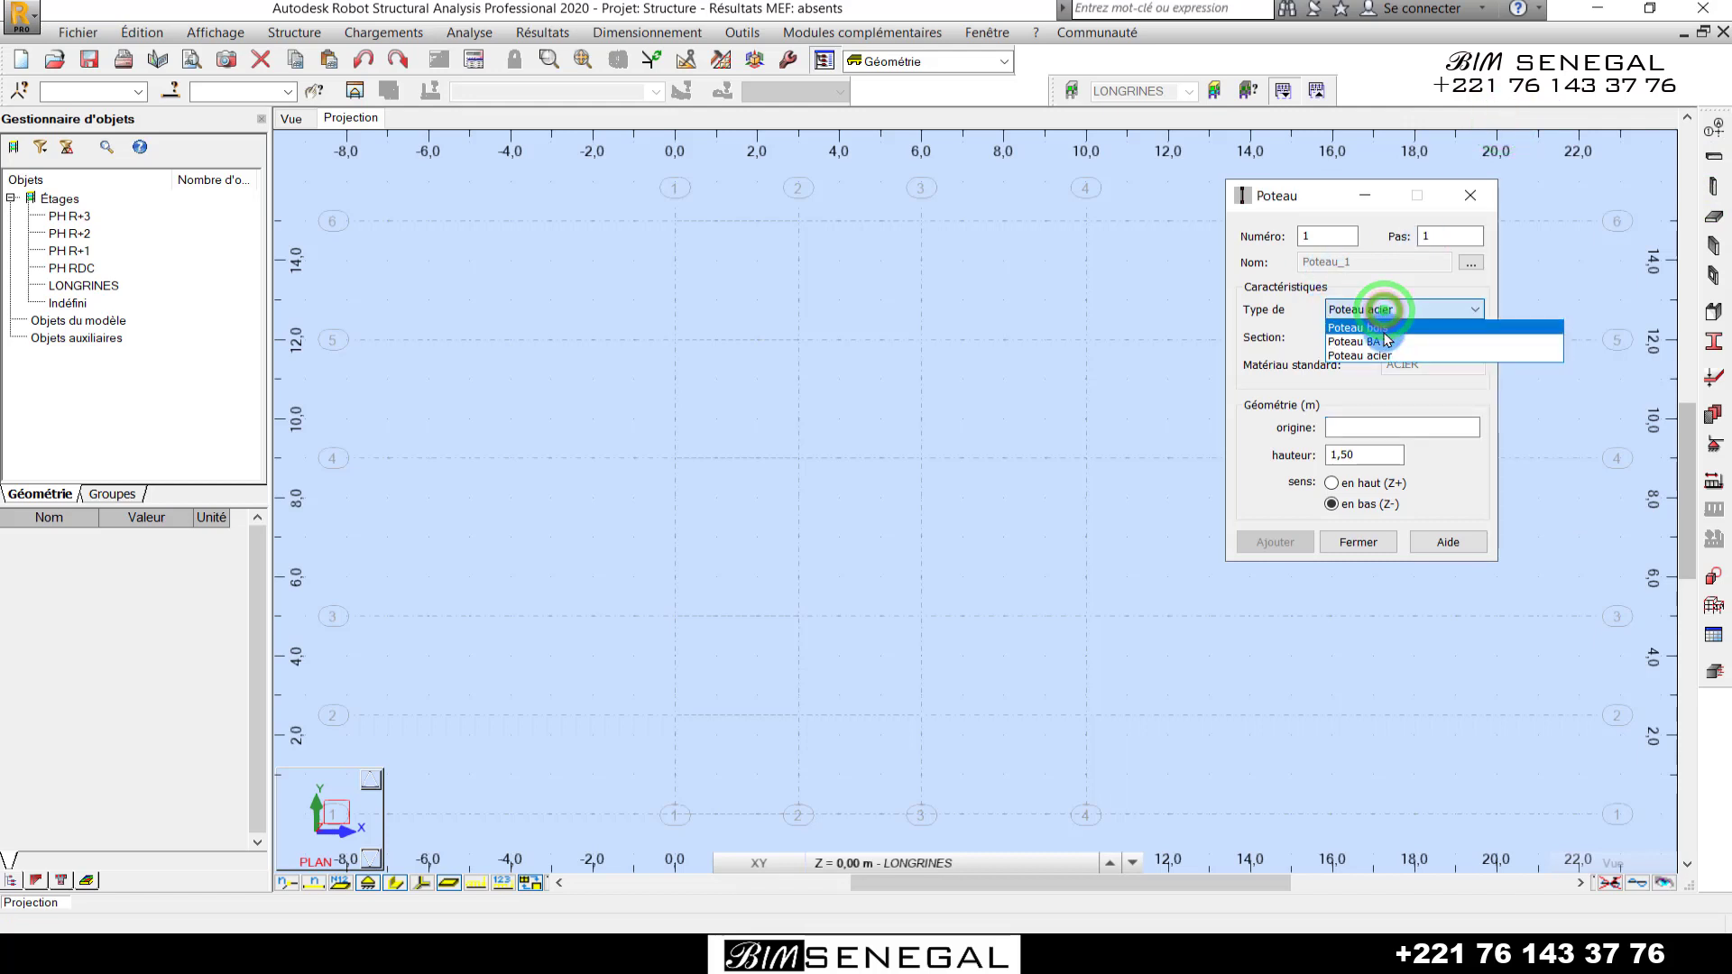
{"action": "left_click", "coordinate": [1357, 341]}
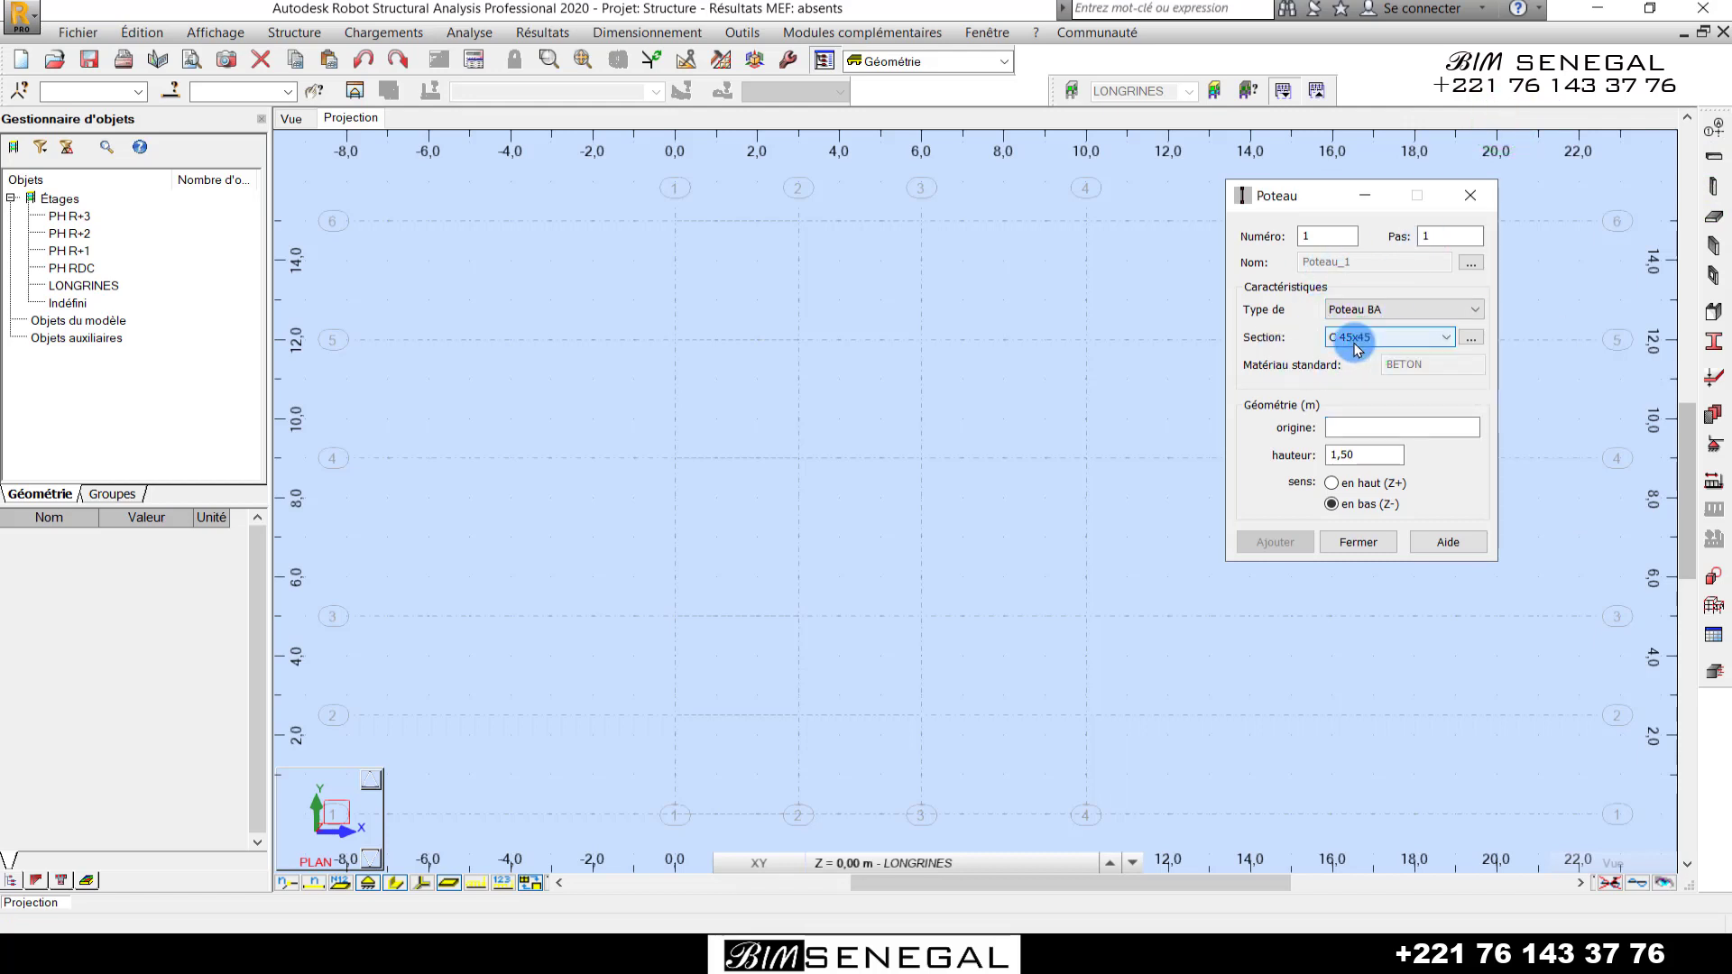
{"action": "left_click", "coordinate": [1378, 339]}
{"action": "left_click", "coordinate": [1377, 351]}
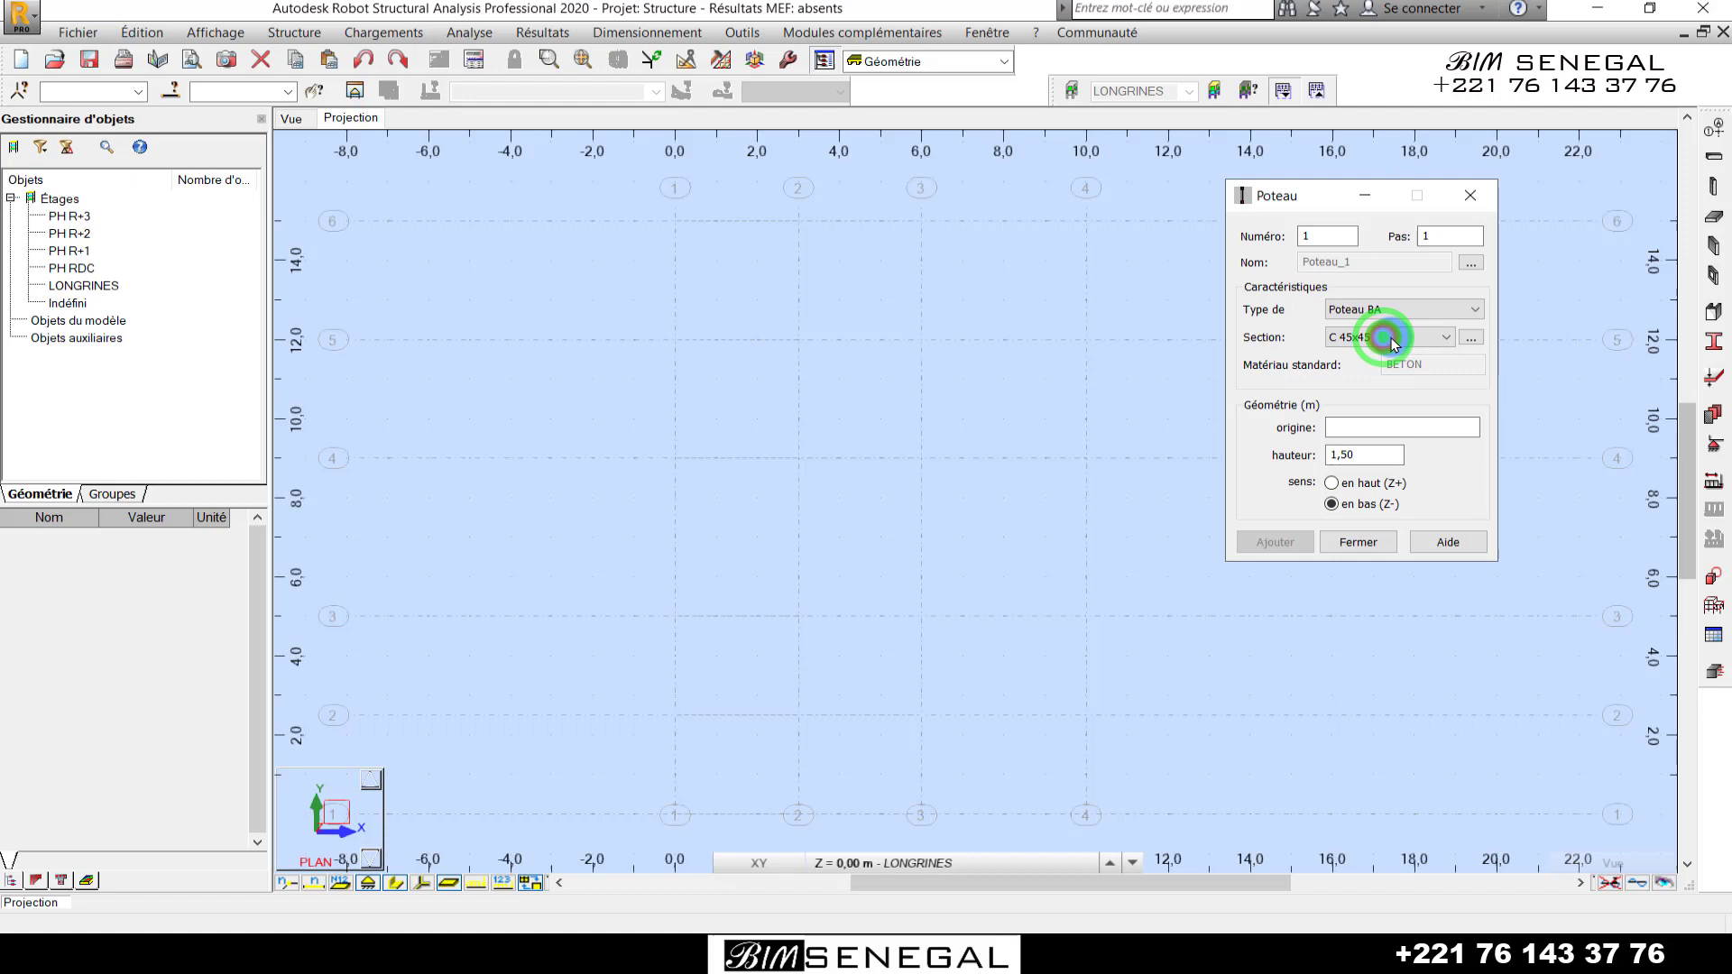
- Start a new column section with a rectangular shape and BETON20 as its material
{"action": "left_click", "coordinate": [1478, 343]}
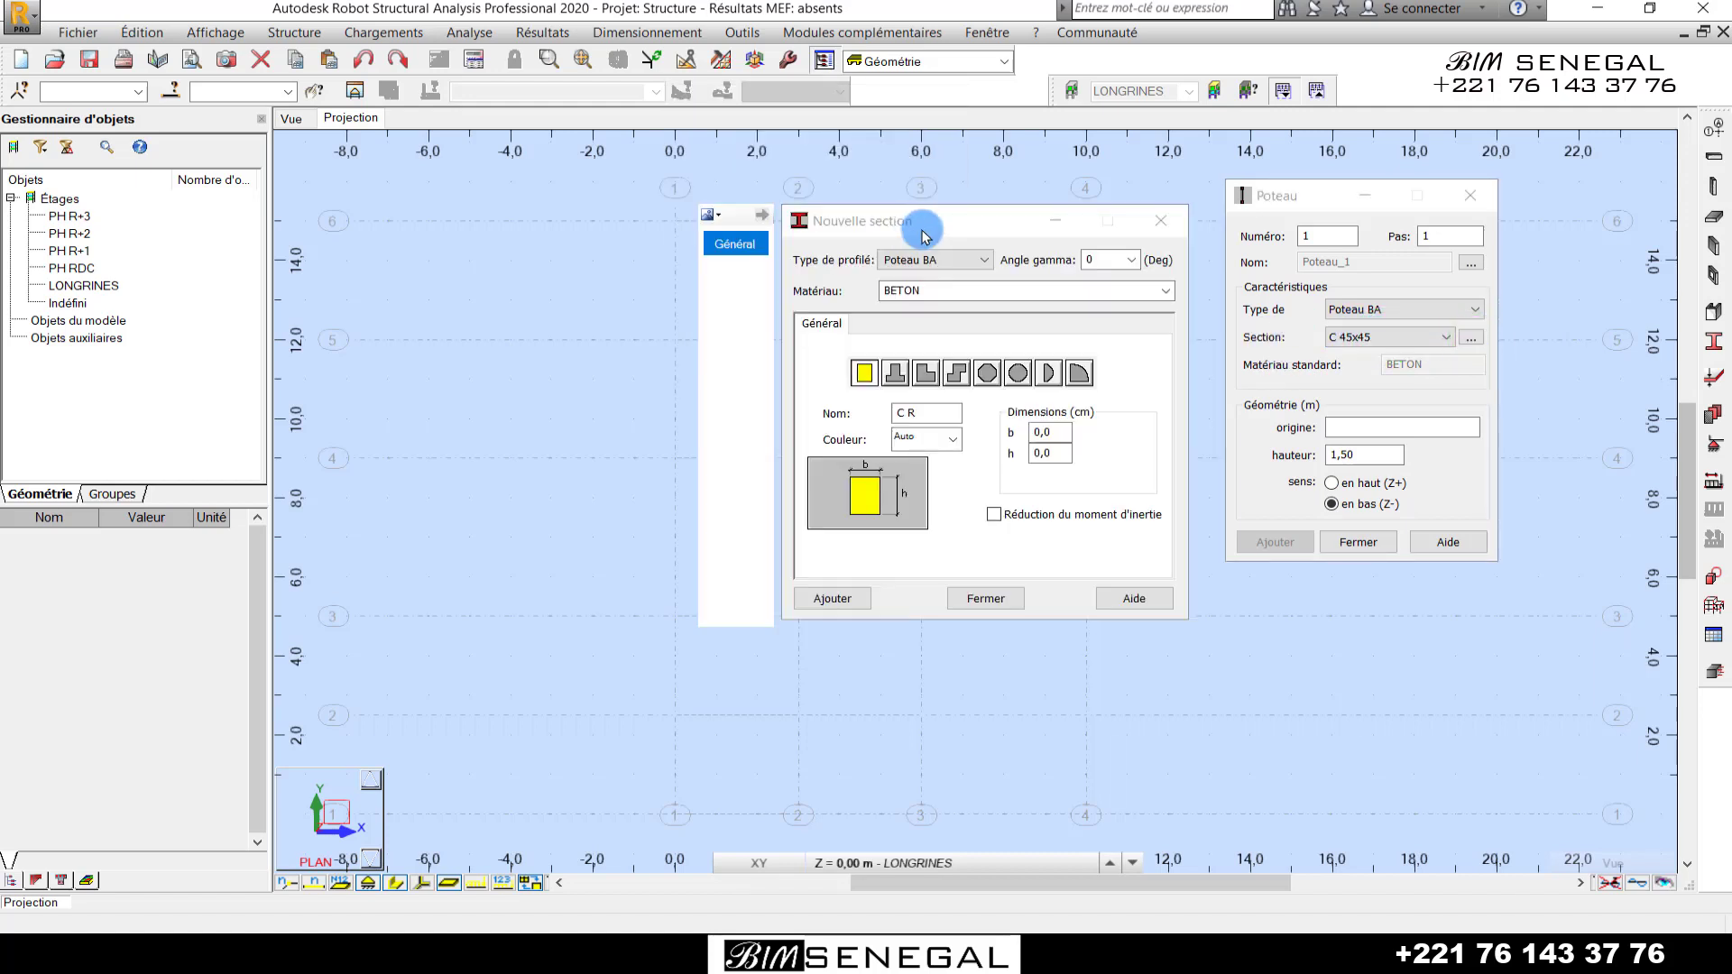
{"action": "left_click_drag", "start_coordinate": [947, 220], "coordinate": [1145, 234]}
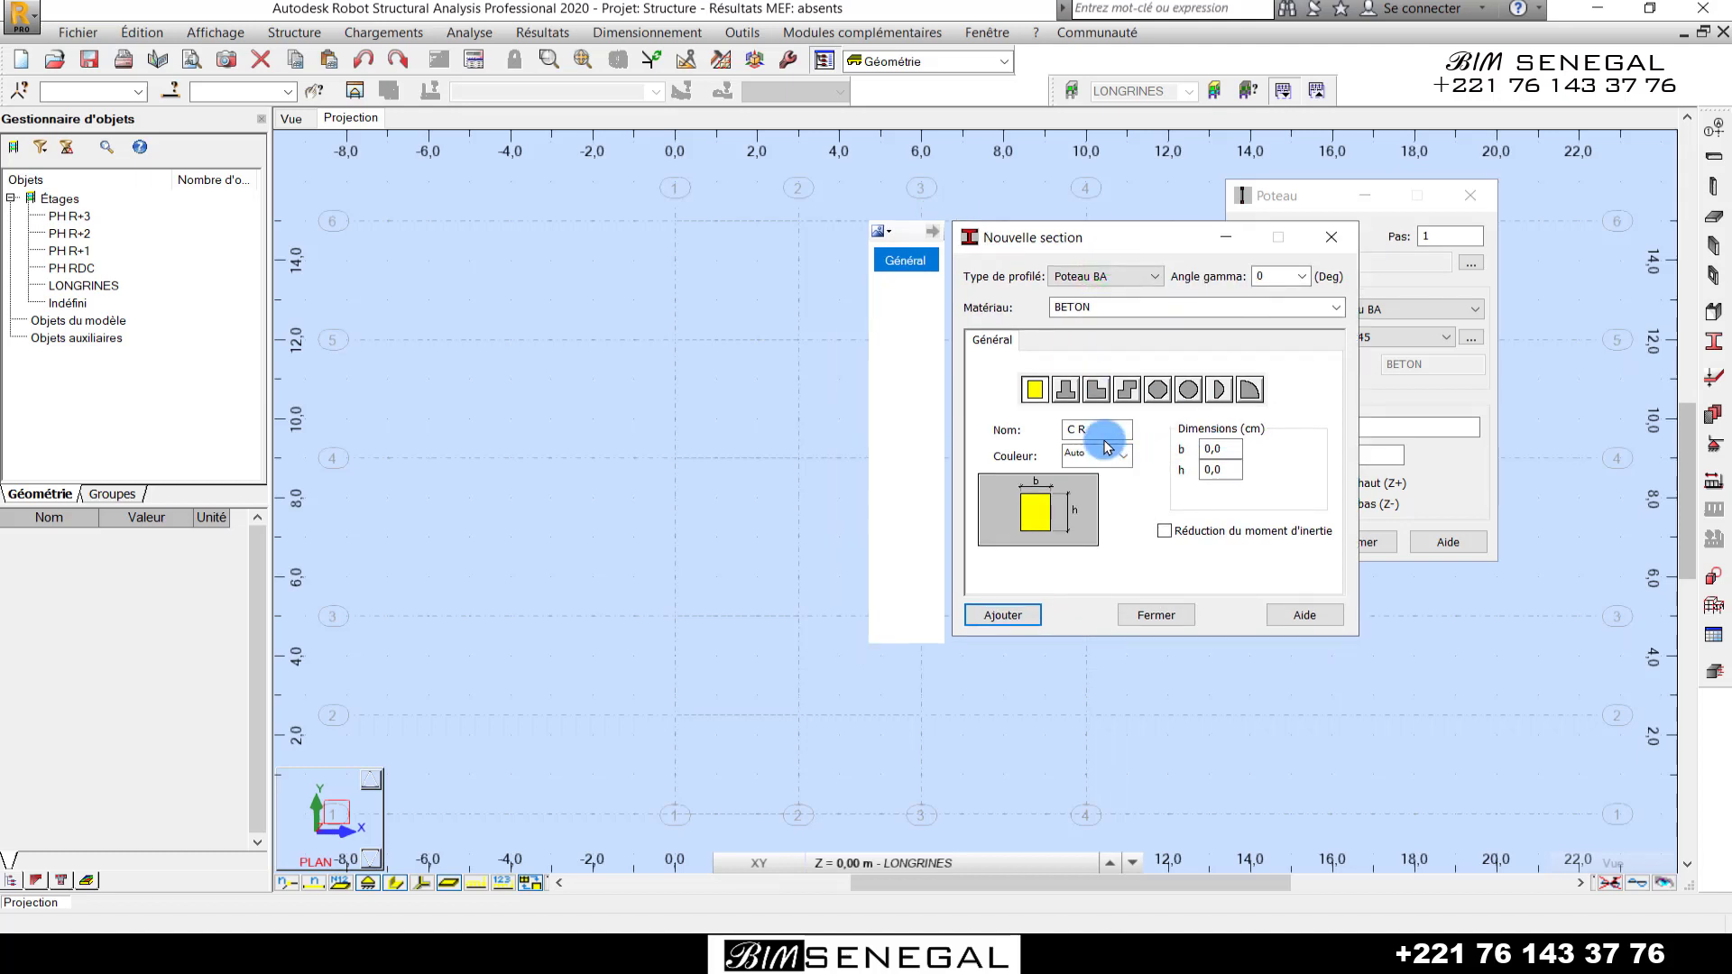
{"action": "left_click", "coordinate": [1338, 309]}
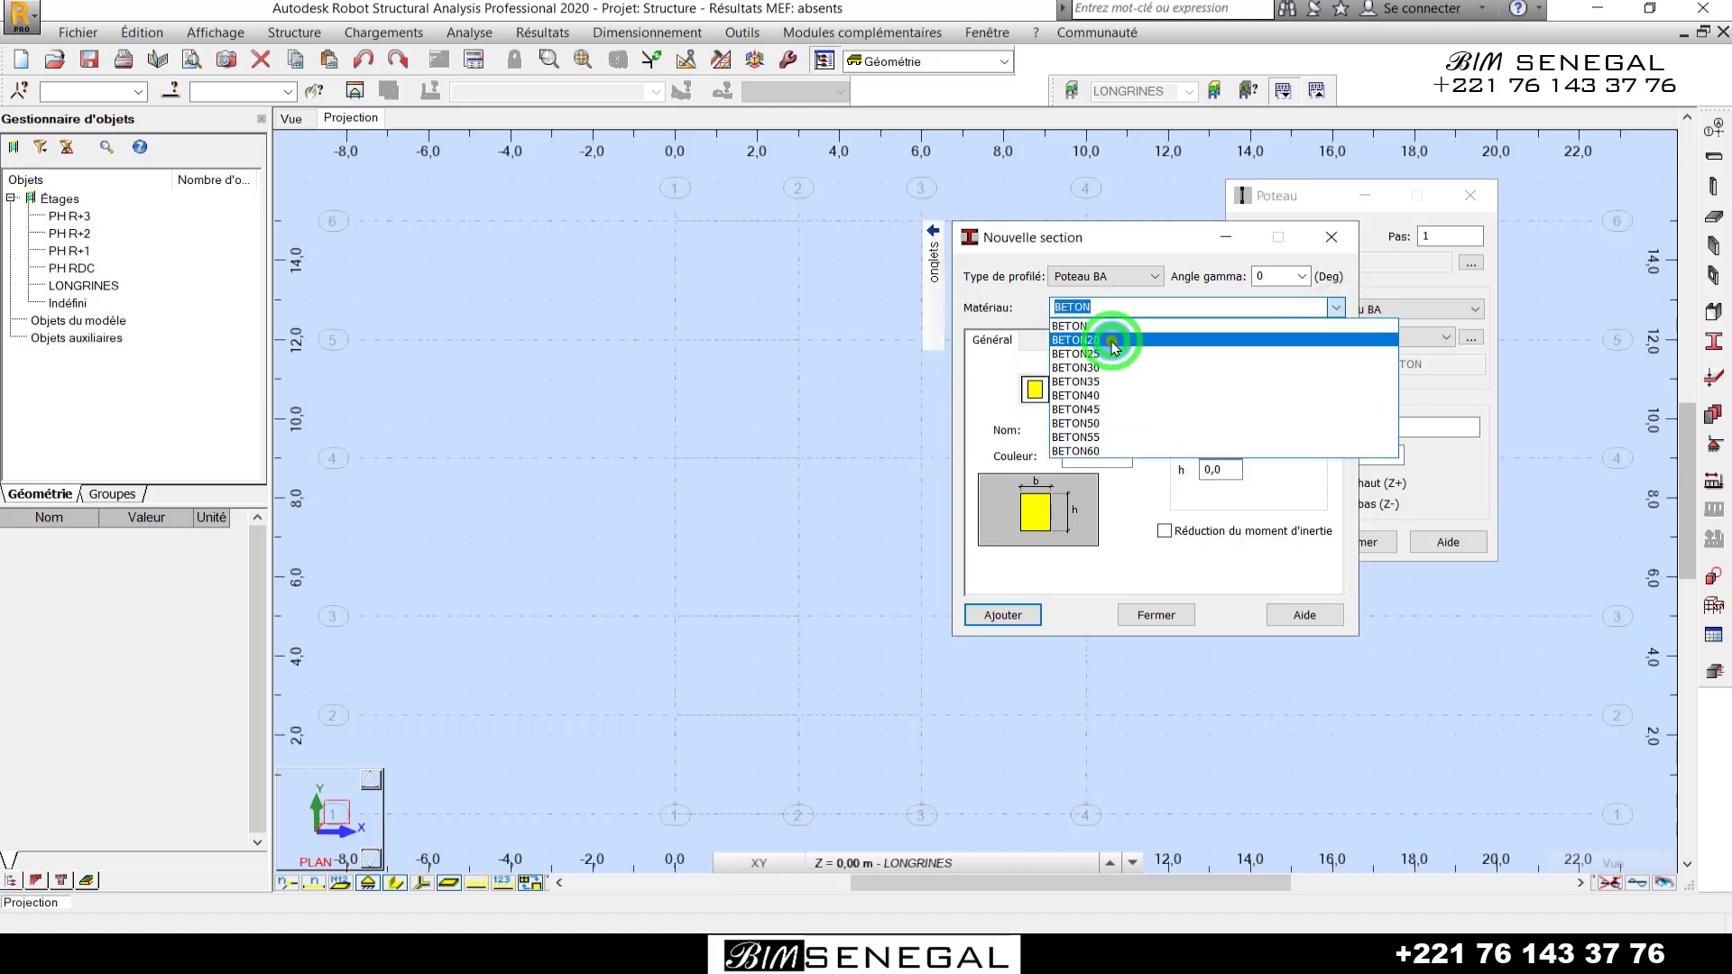
{"action": "left_click", "coordinate": [1114, 348]}
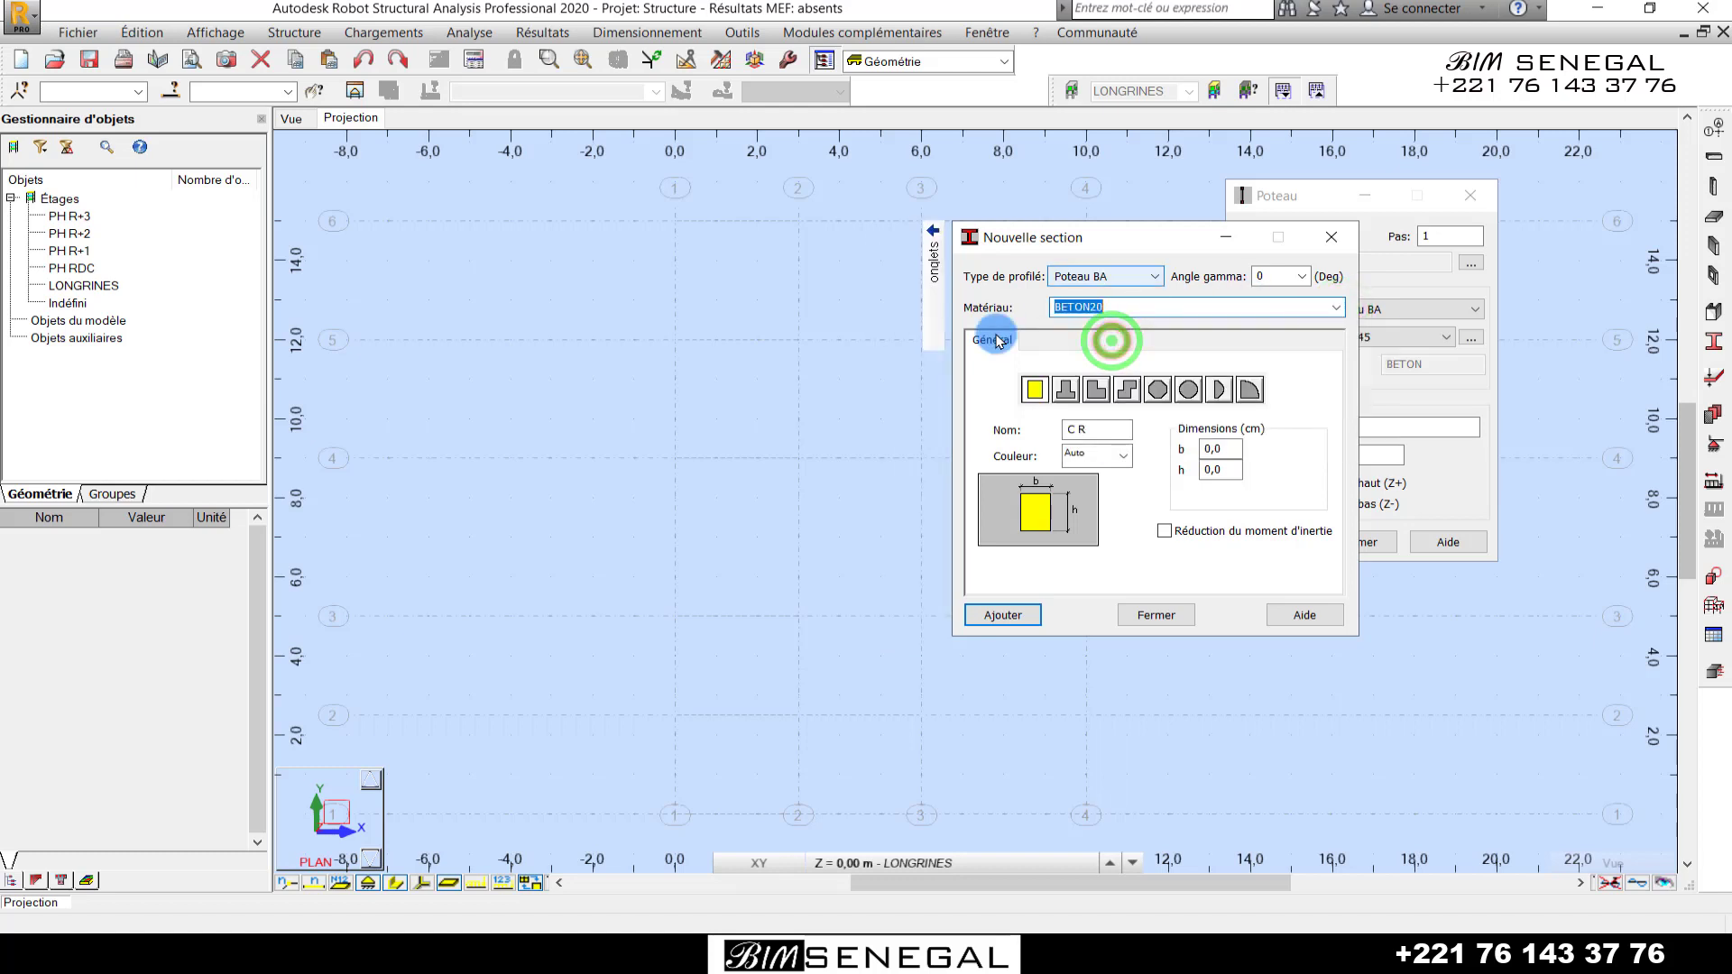
{"action": "left_click", "coordinate": [1035, 390]}
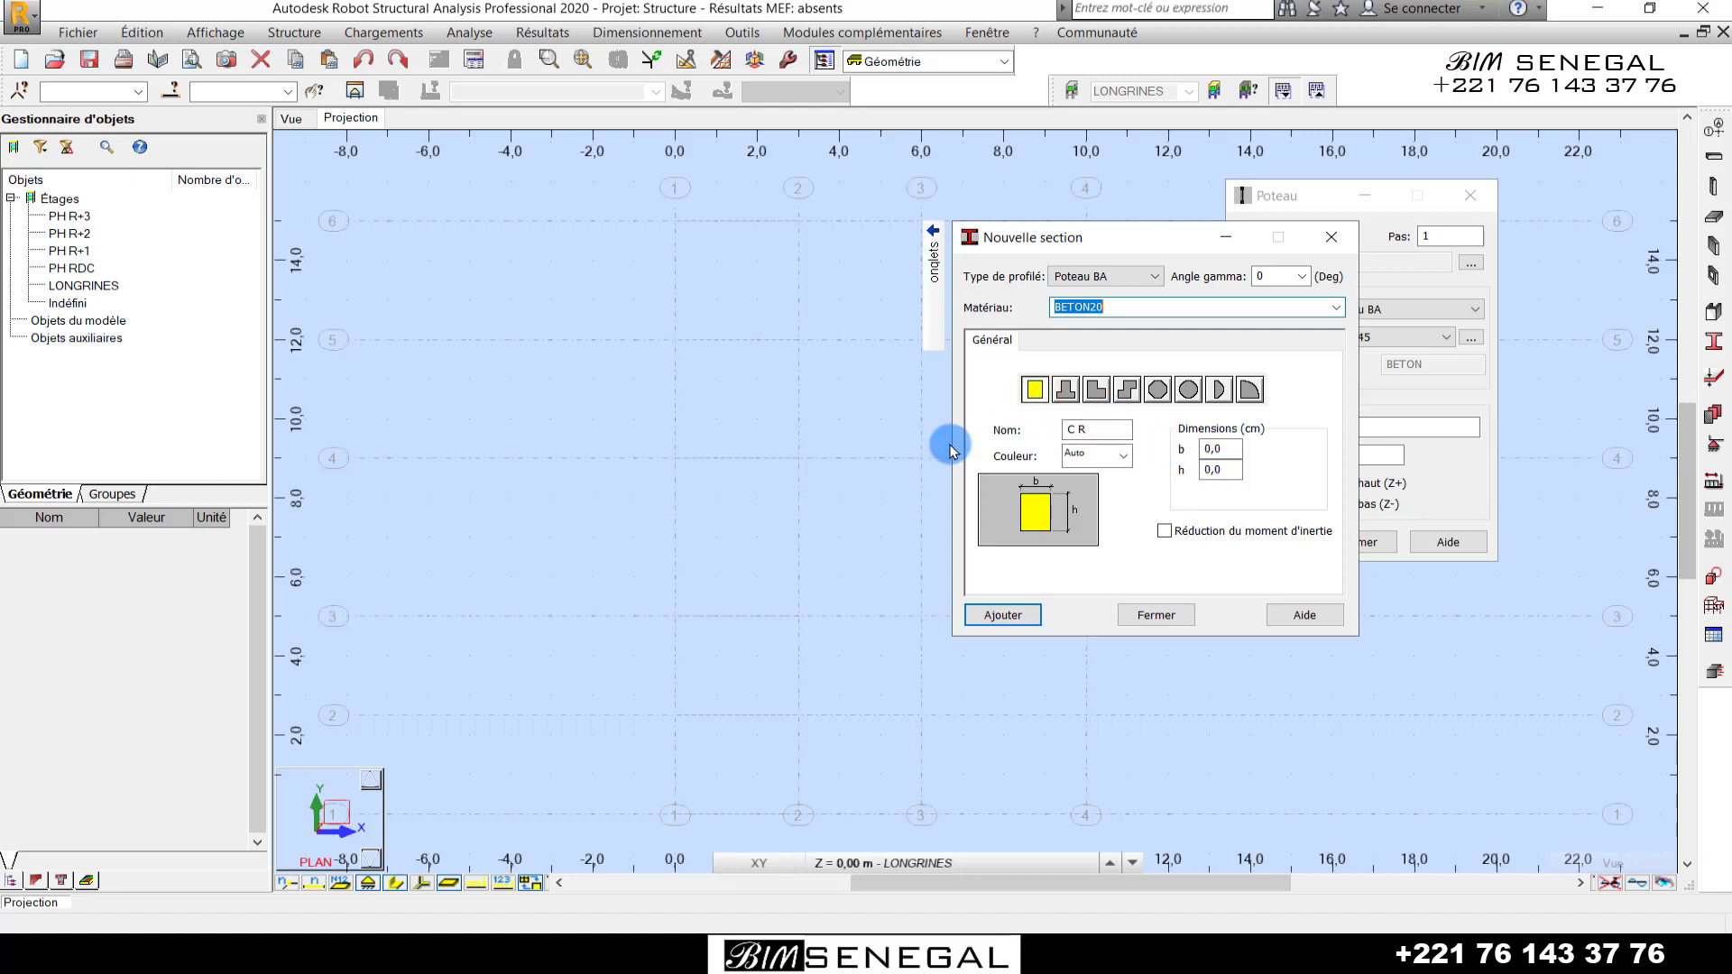
- Name the section K1 20X40, set b to 20 cm and h to 40 cm, and add it
{"action": "left_click_drag", "start_coordinate": [1109, 425], "coordinate": [1002, 451]}
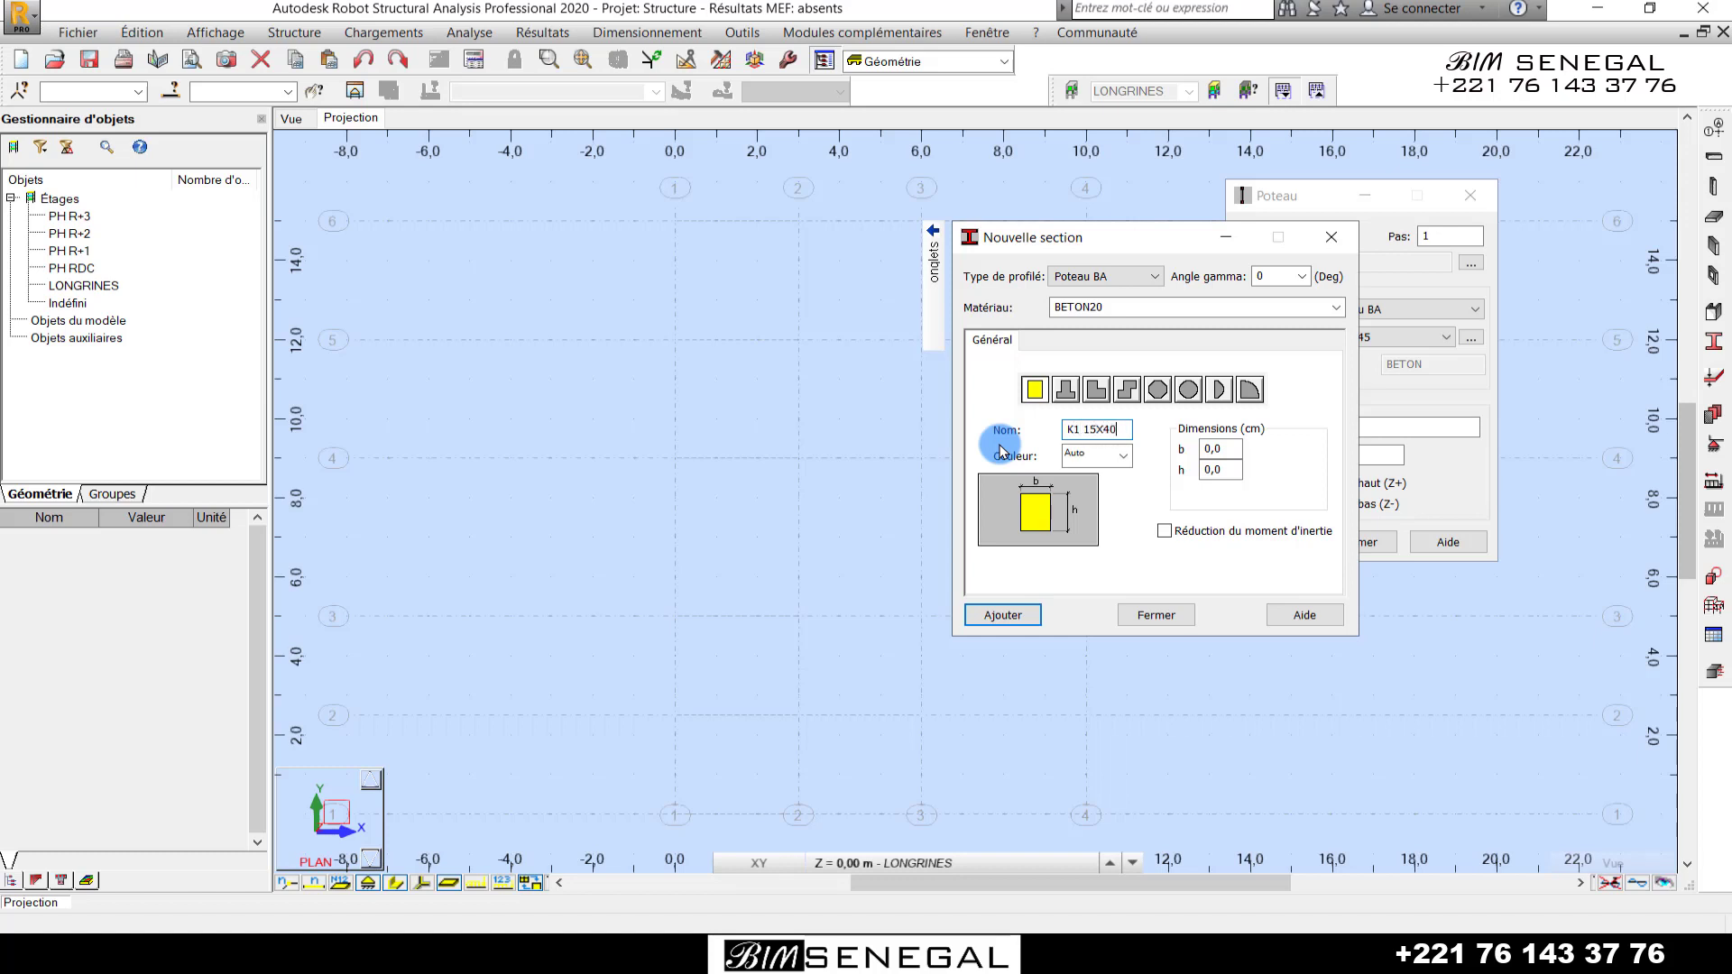
{"action": "left_click", "coordinate": [1094, 431]}
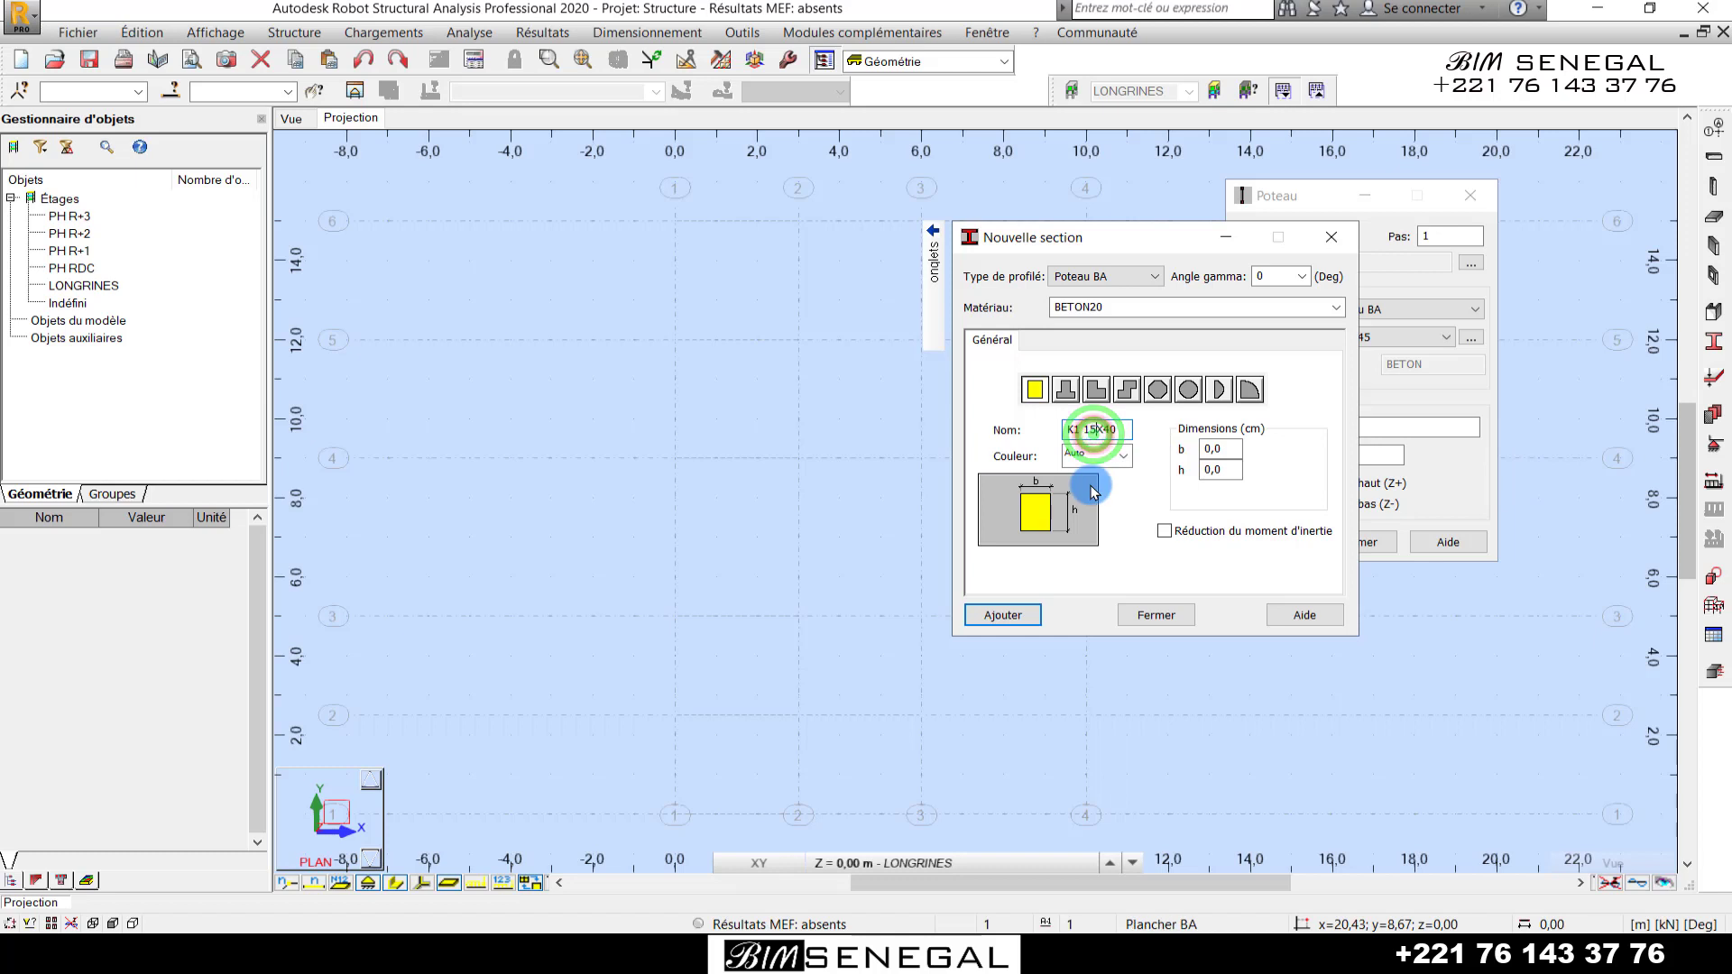
{"action": "double_click", "coordinate": [1237, 445]}
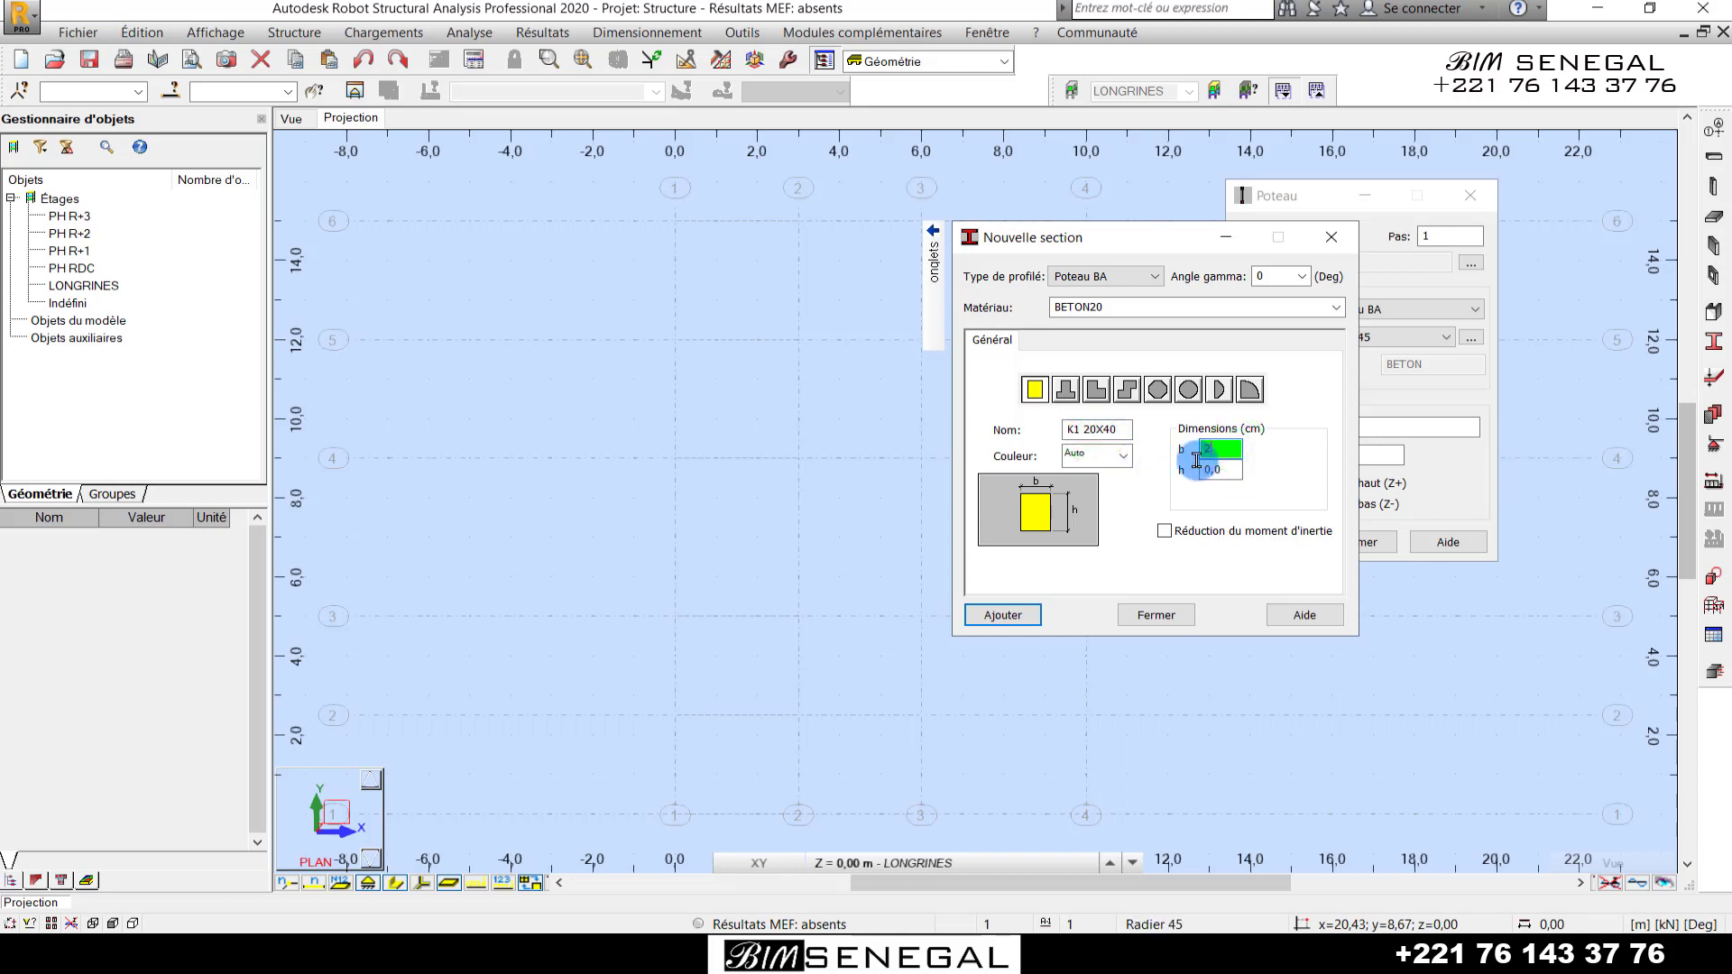
{"action": "type", "text": "20"}
{"action": "double_click", "coordinate": [1232, 462]}
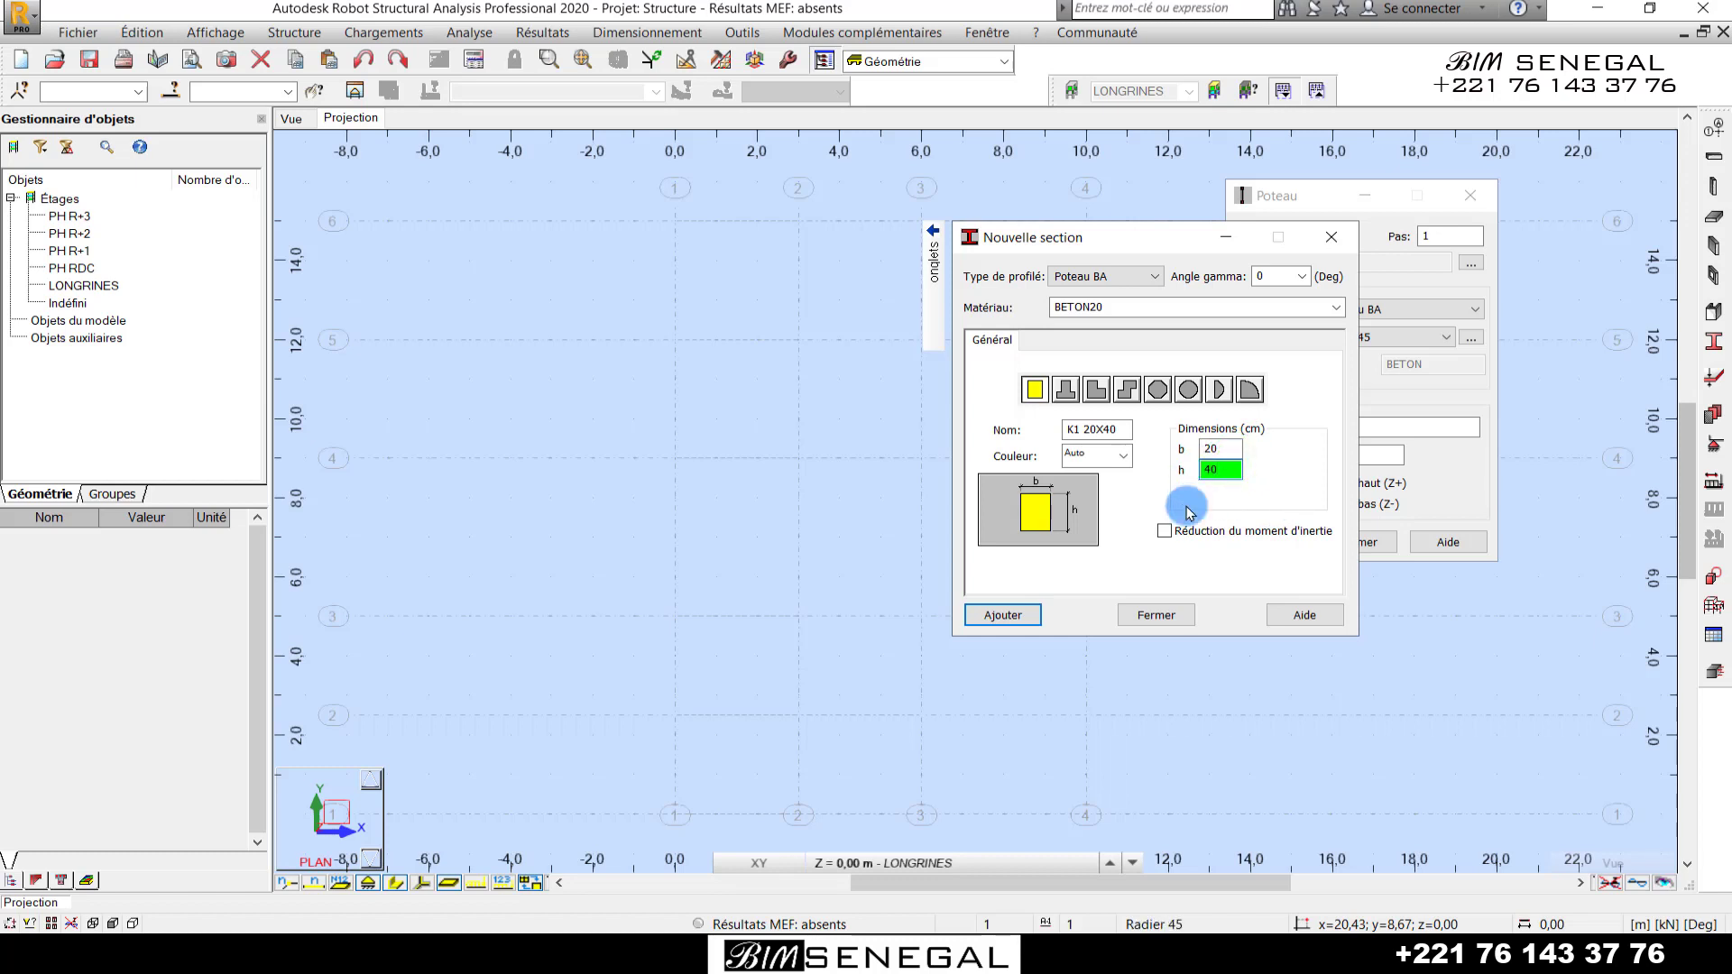
{"action": "left_click", "coordinate": [1002, 614]}
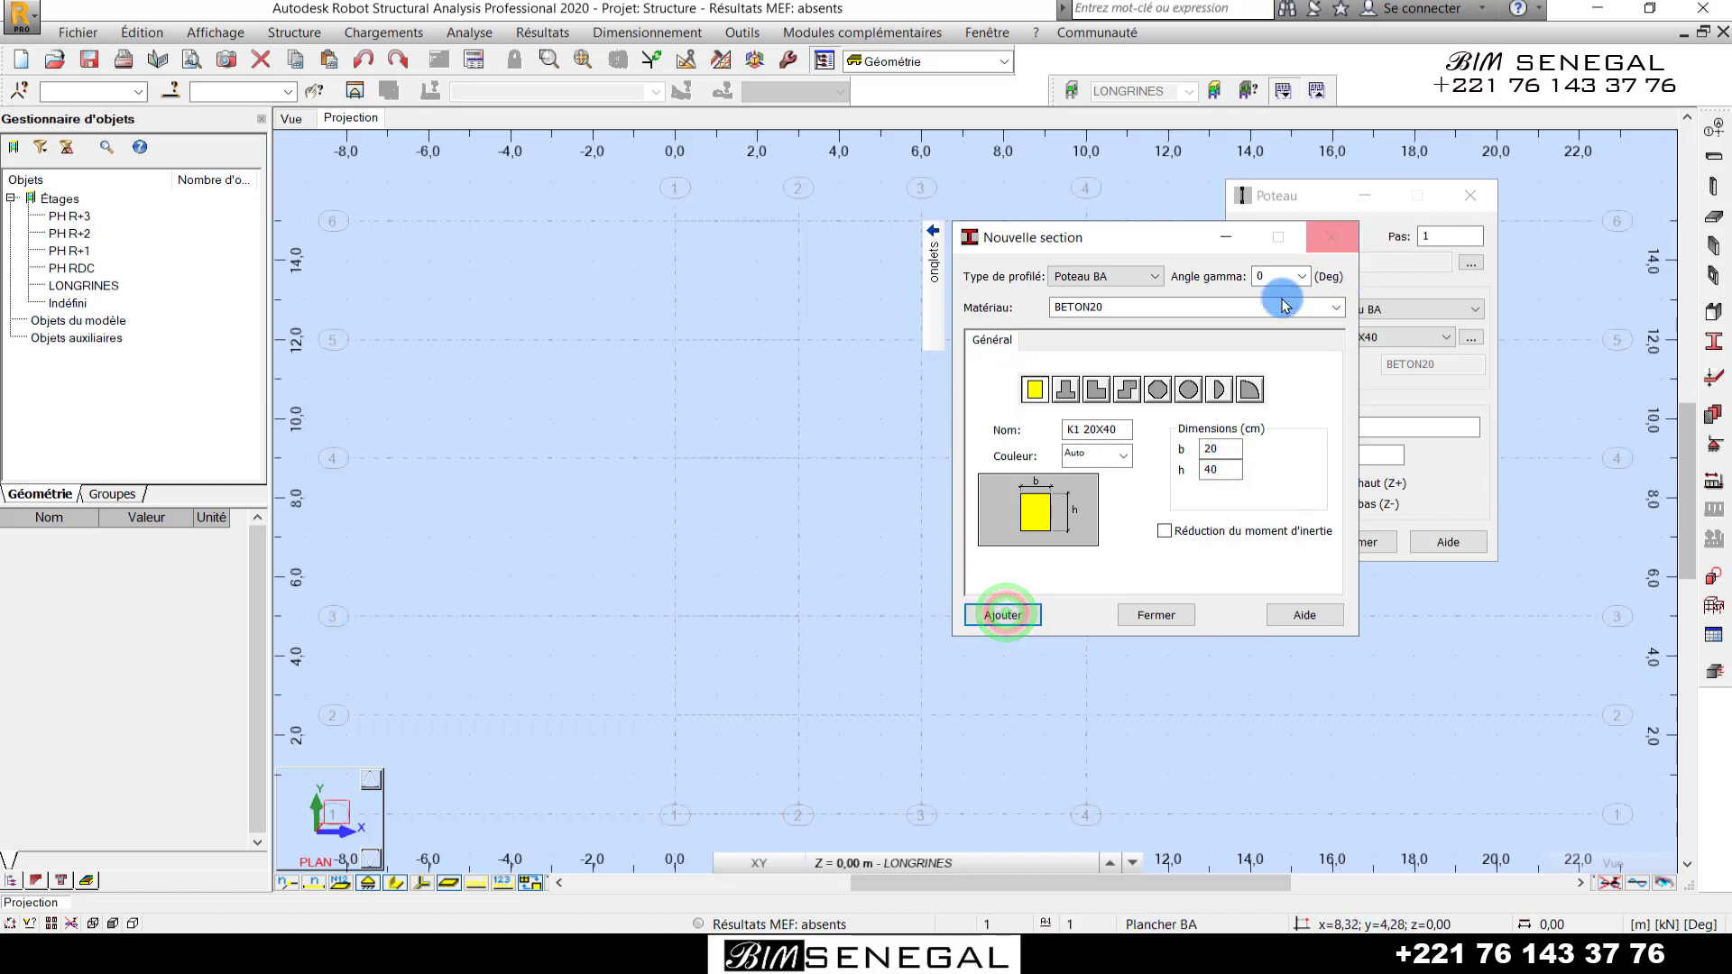
- Close the section definition and choose K1 20X40 as the column's section
{"action": "left_click_drag", "start_coordinate": [1158, 237], "coordinate": [890, 231]}
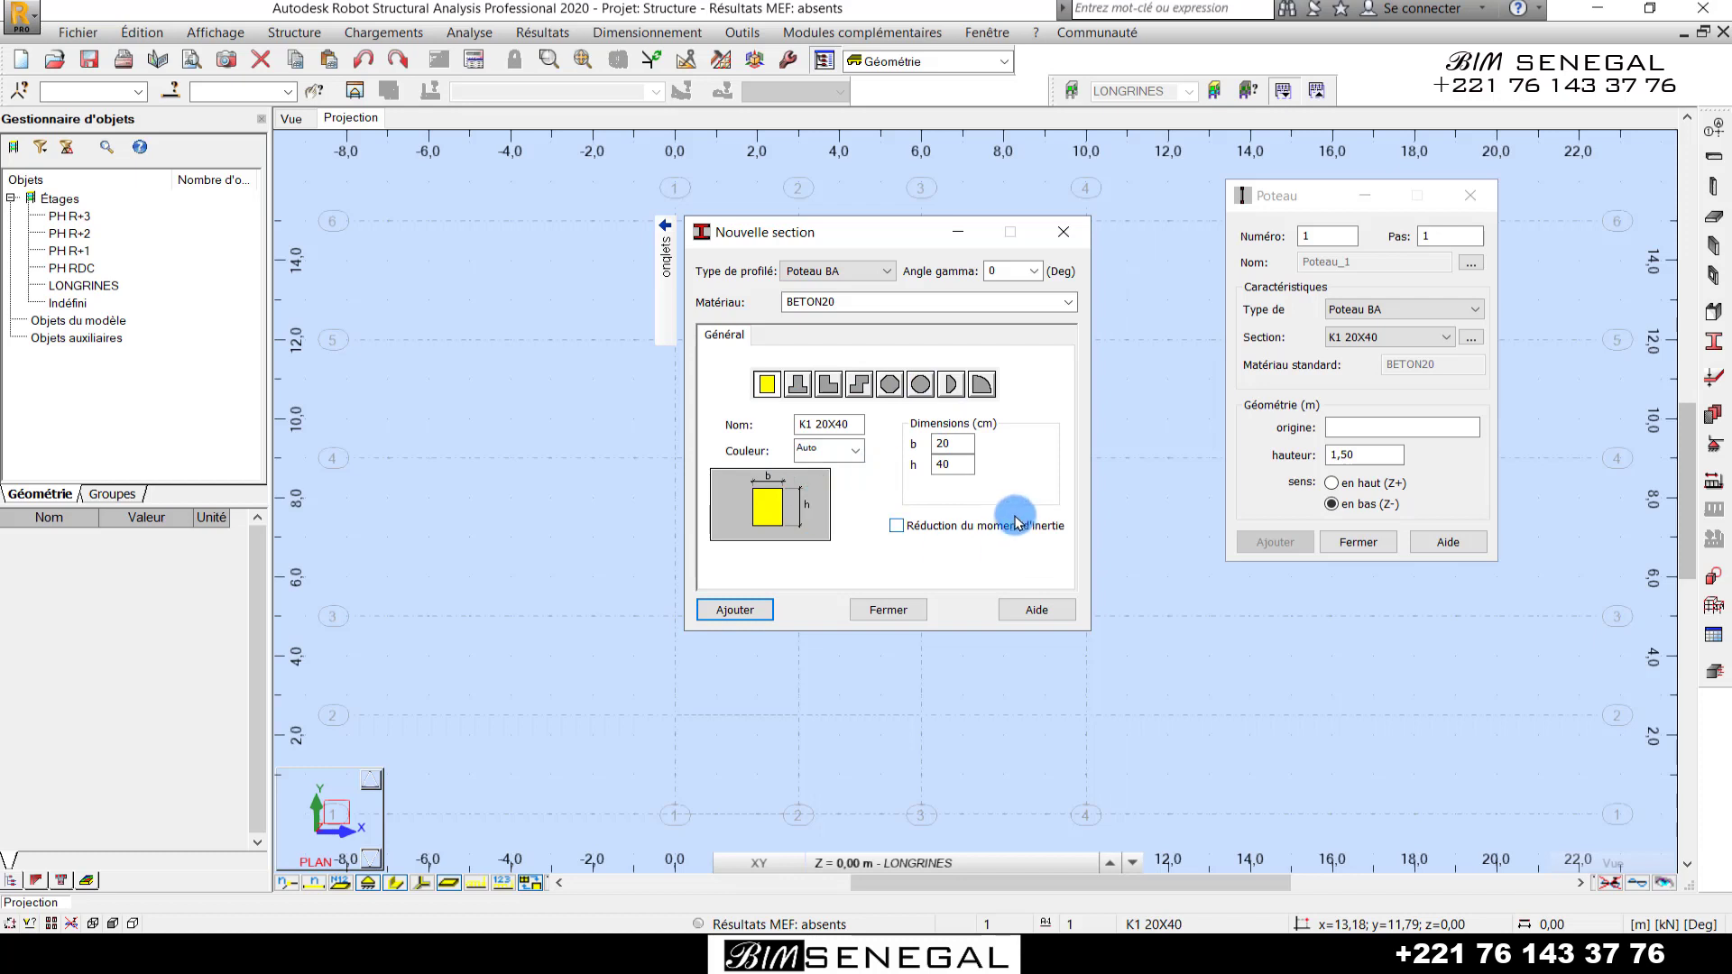
{"action": "left_click", "coordinate": [1065, 235]}
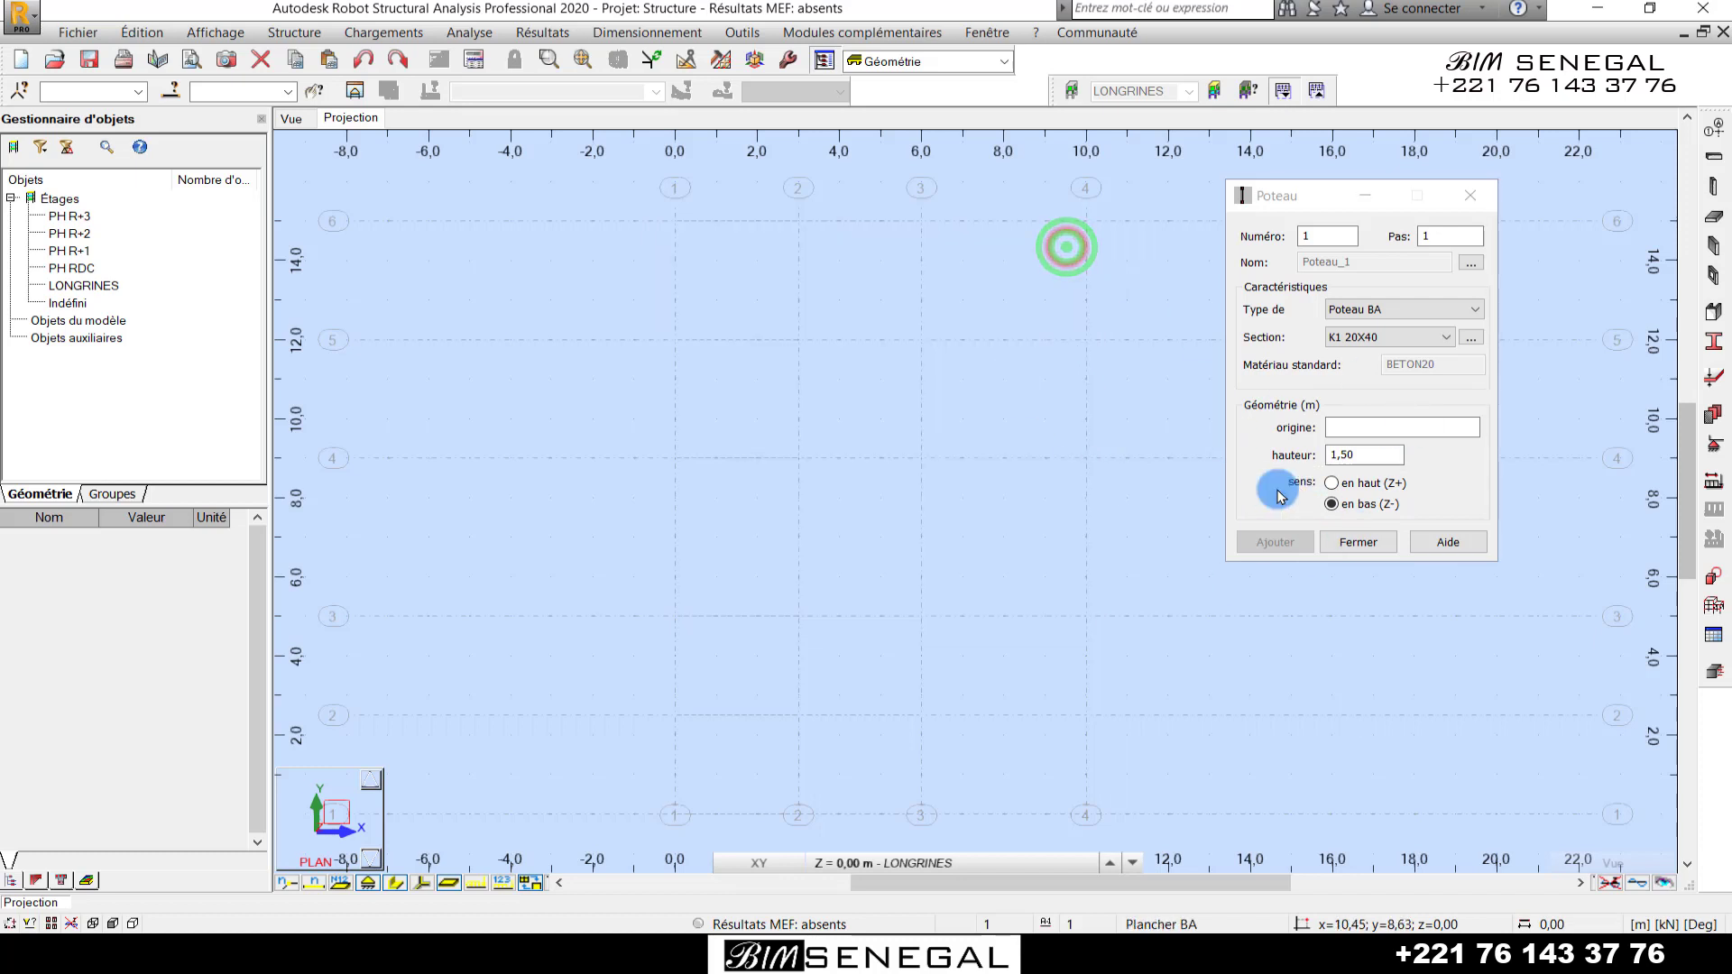
{"action": "left_click", "coordinate": [1443, 341]}
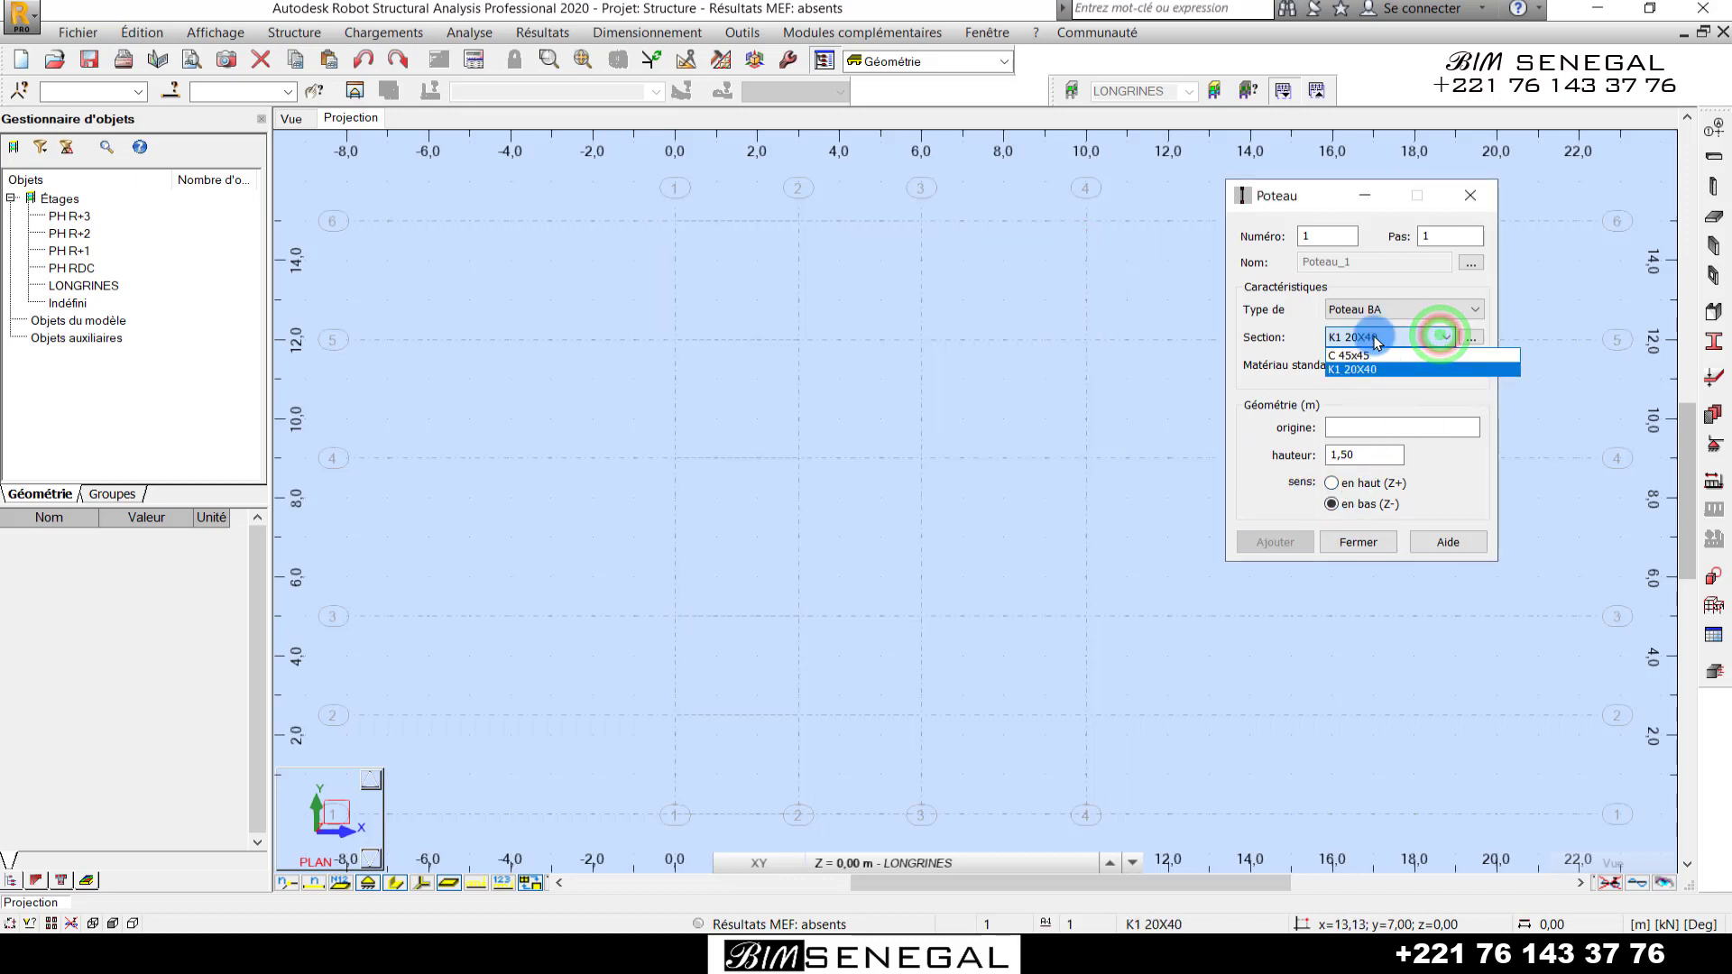
{"action": "left_click", "coordinate": [1355, 370]}
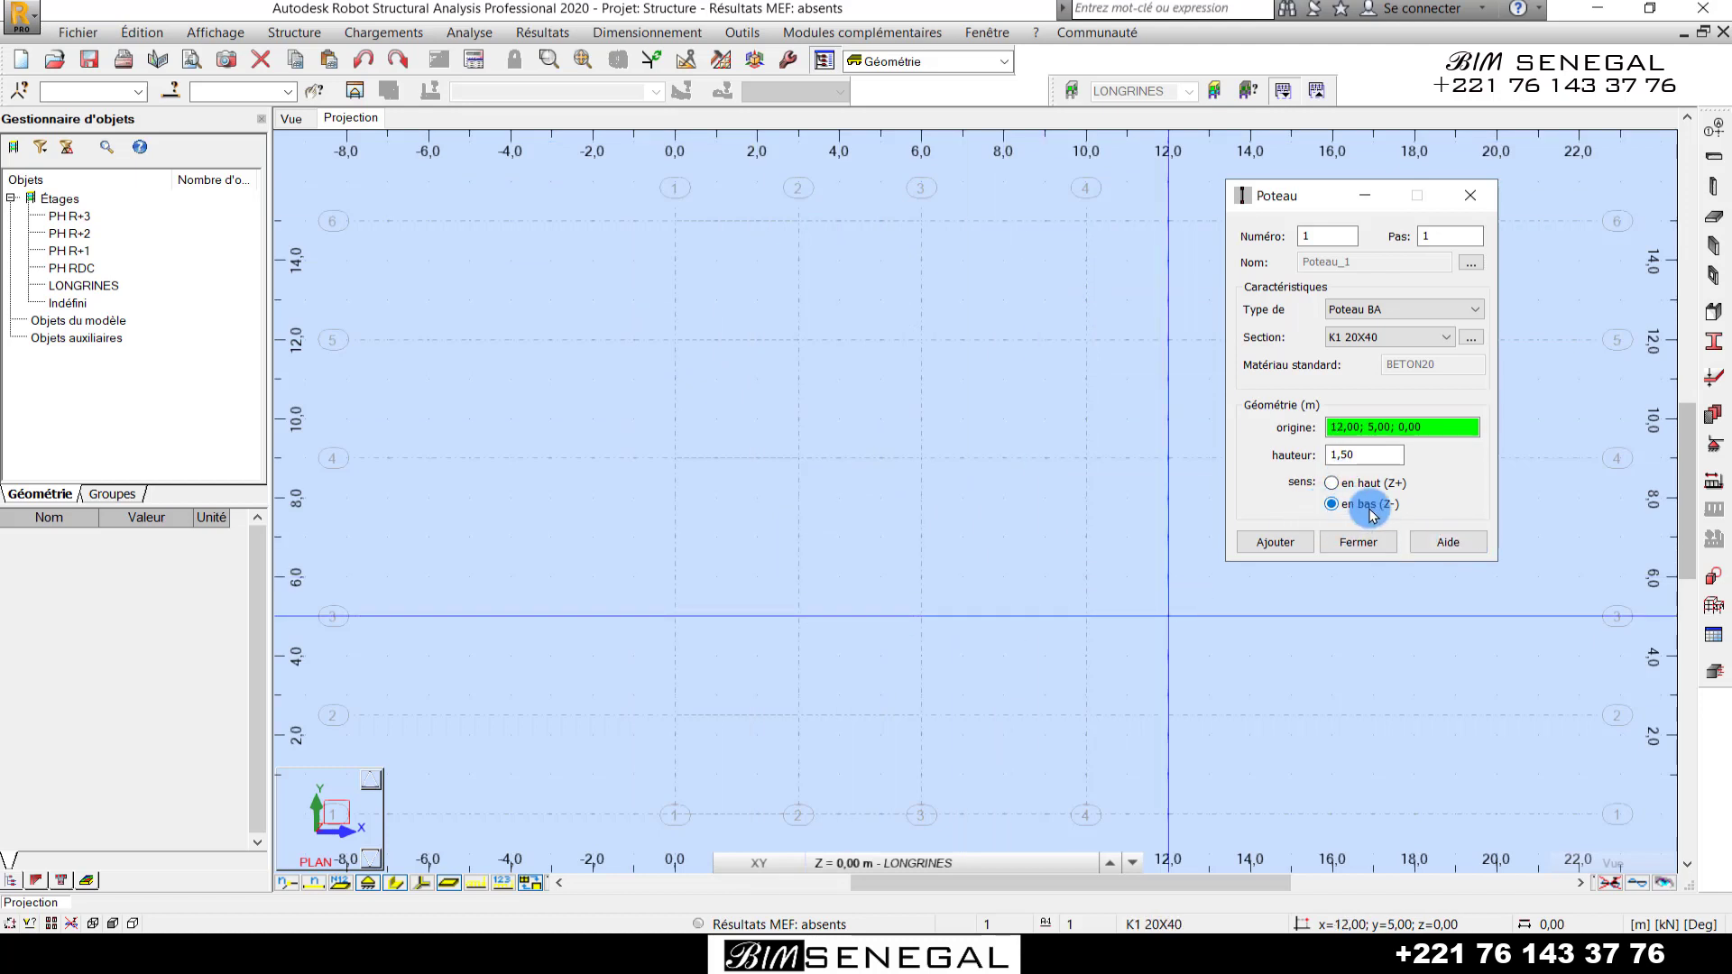
- Place K1 20X40 columns on horizontal axis 6 at its intersections with vertical axes 1, 2, 3 and 4
{"action": "left_click", "coordinate": [920, 866]}
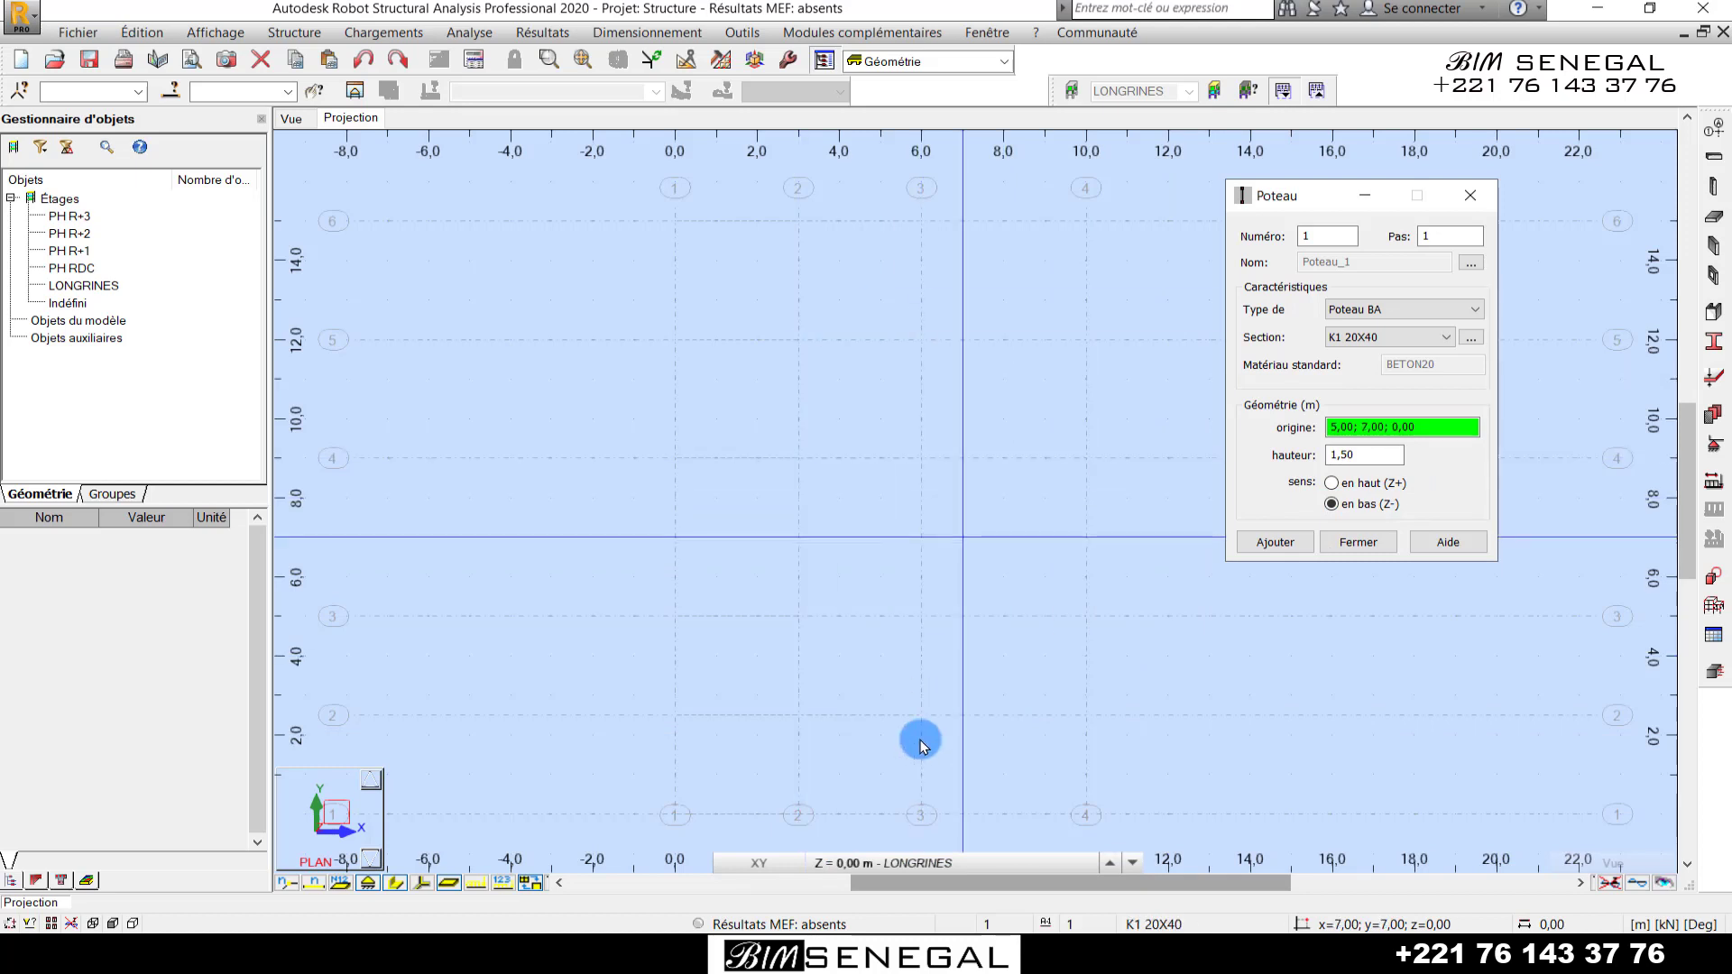
{"action": "scroll", "coordinate": [920, 739], "scroll_direction": "down", "scroll_amount": 1}
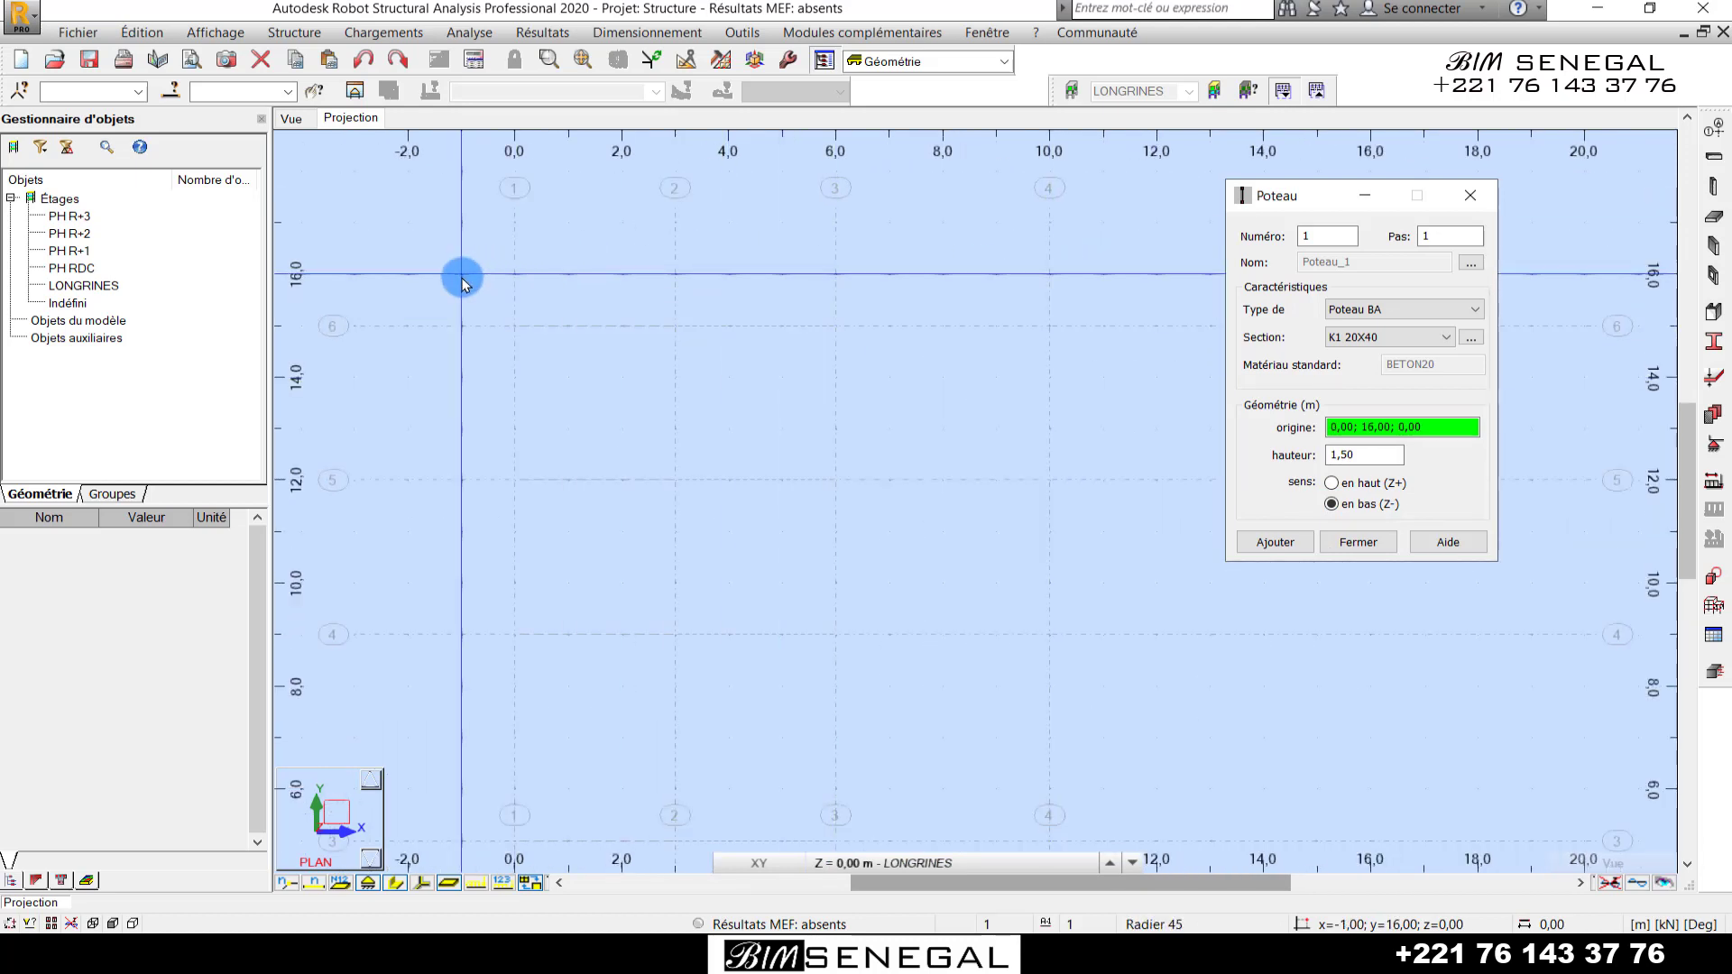
{"action": "scroll", "coordinate": [767, 323], "scroll_direction": "up", "scroll_amount": 1}
{"action": "scroll", "coordinate": [734, 235], "scroll_direction": "down", "scroll_amount": 1}
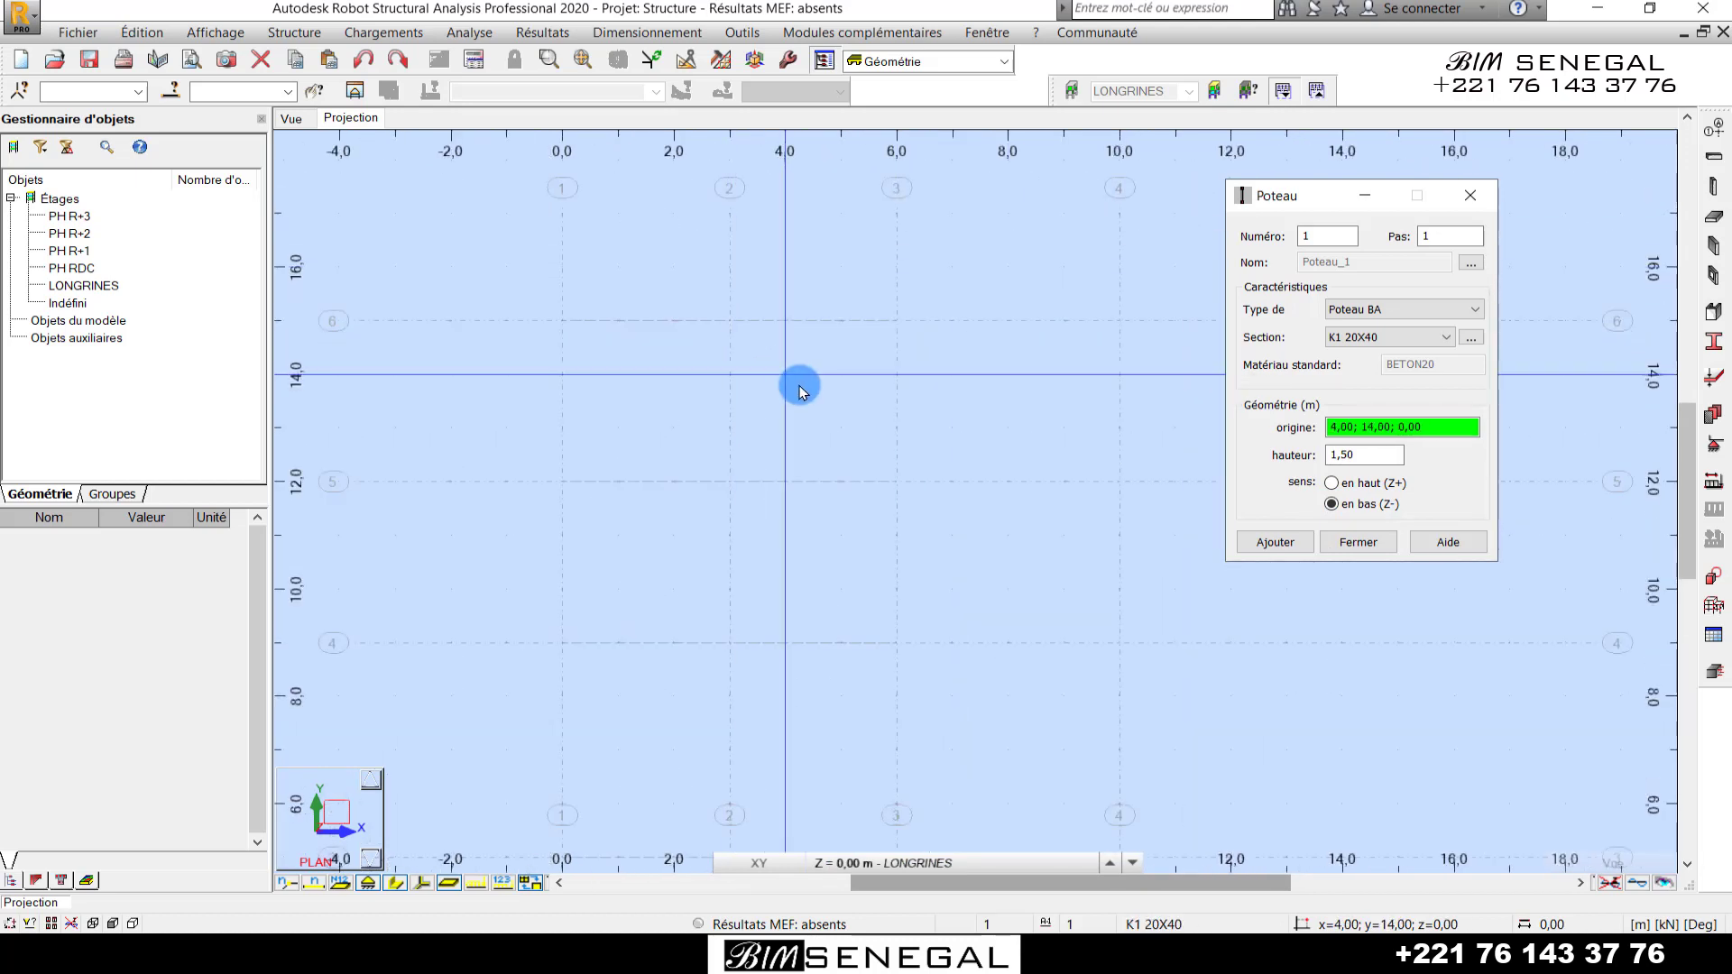
{"action": "scroll", "coordinate": [762, 347], "scroll_direction": "up", "scroll_amount": 1}
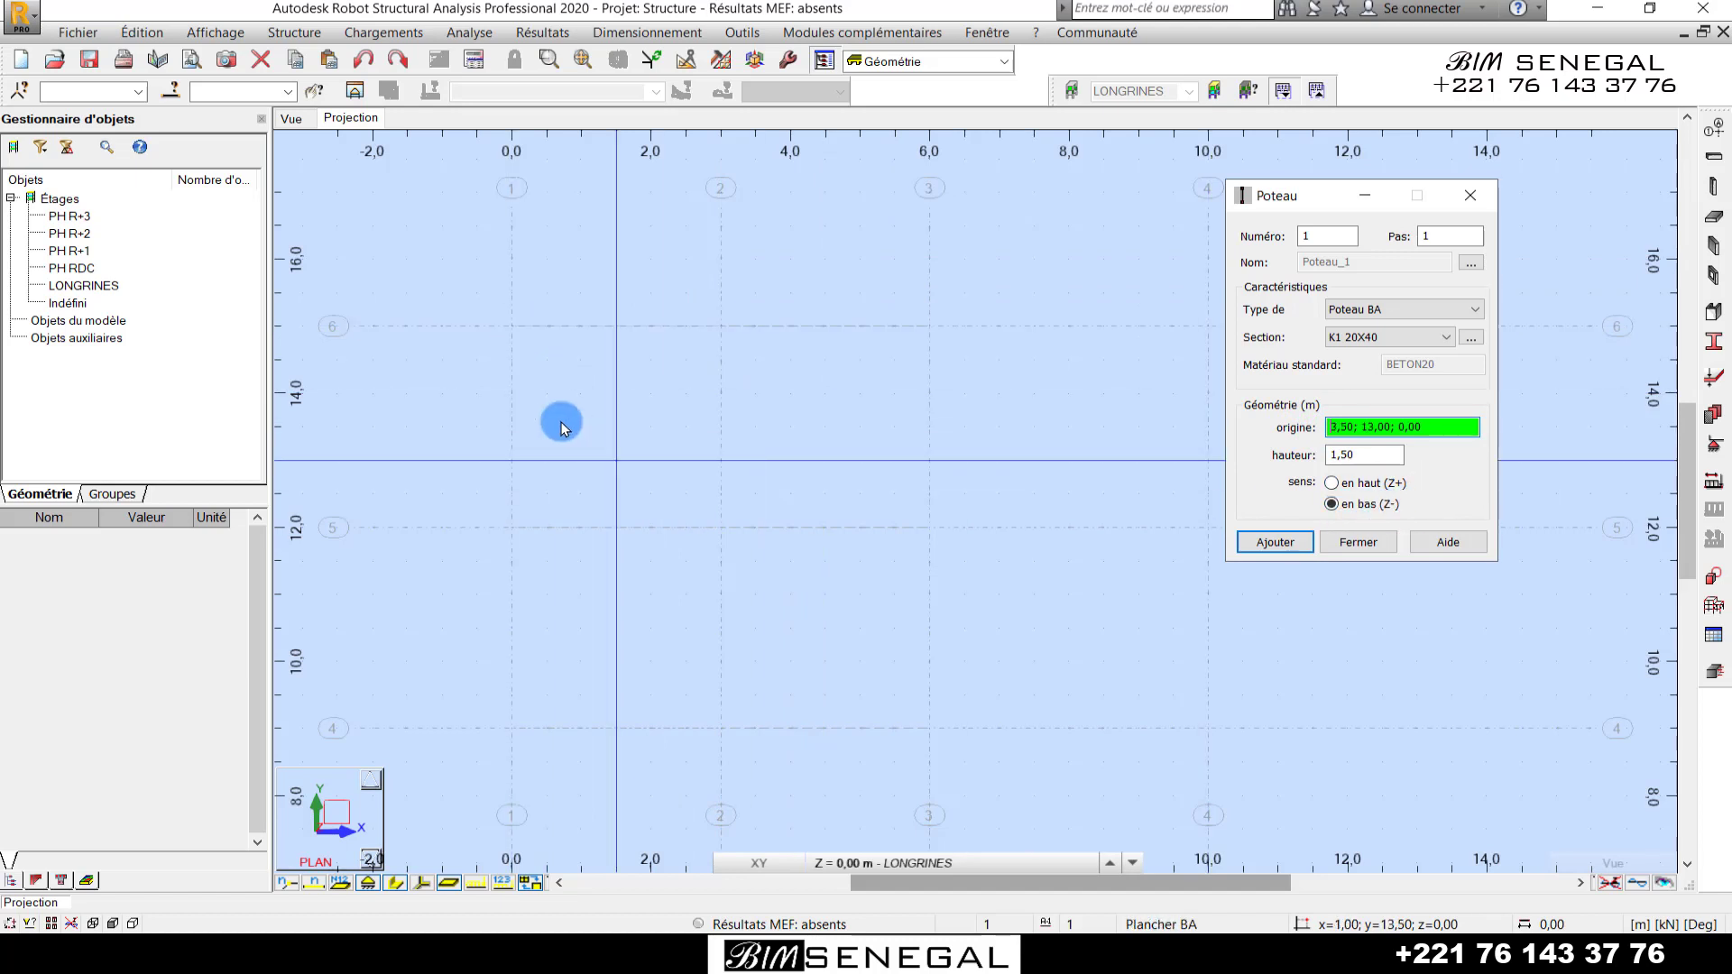
{"action": "left_click", "coordinate": [521, 335]}
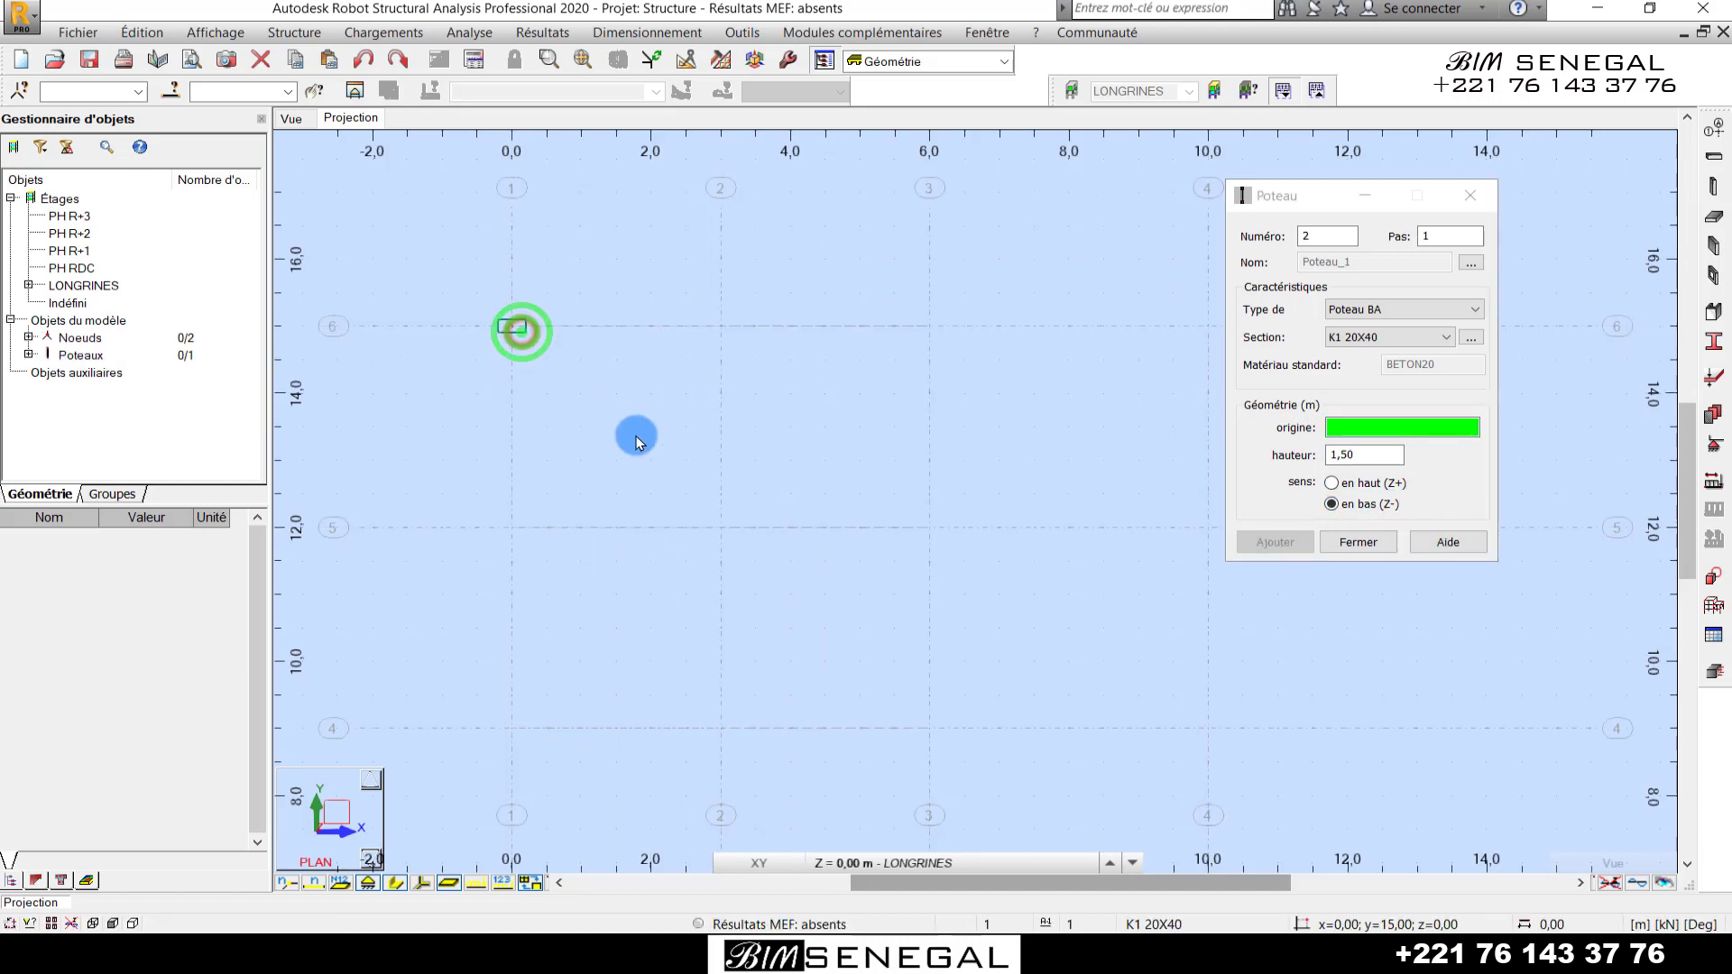
{"action": "left_click", "coordinate": [722, 334]}
{"action": "scroll", "coordinate": [717, 327], "scroll_direction": "down", "scroll_amount": 1}
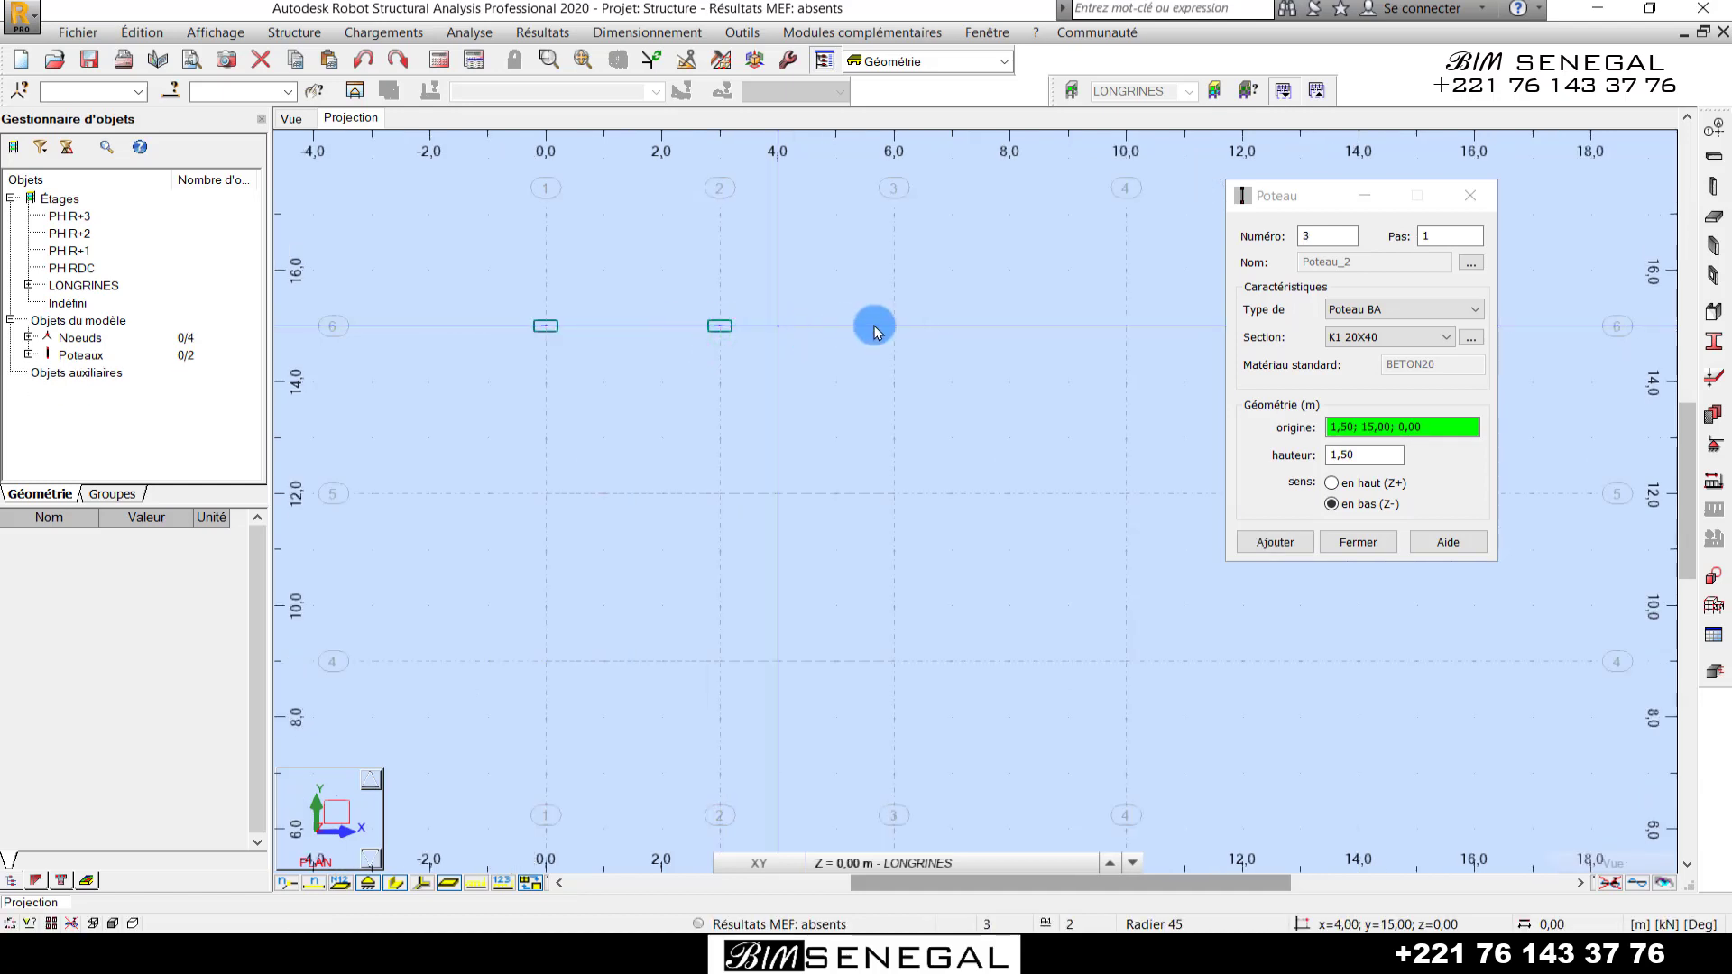
{"action": "left_click", "coordinate": [893, 325]}
{"action": "left_click", "coordinate": [1127, 326]}
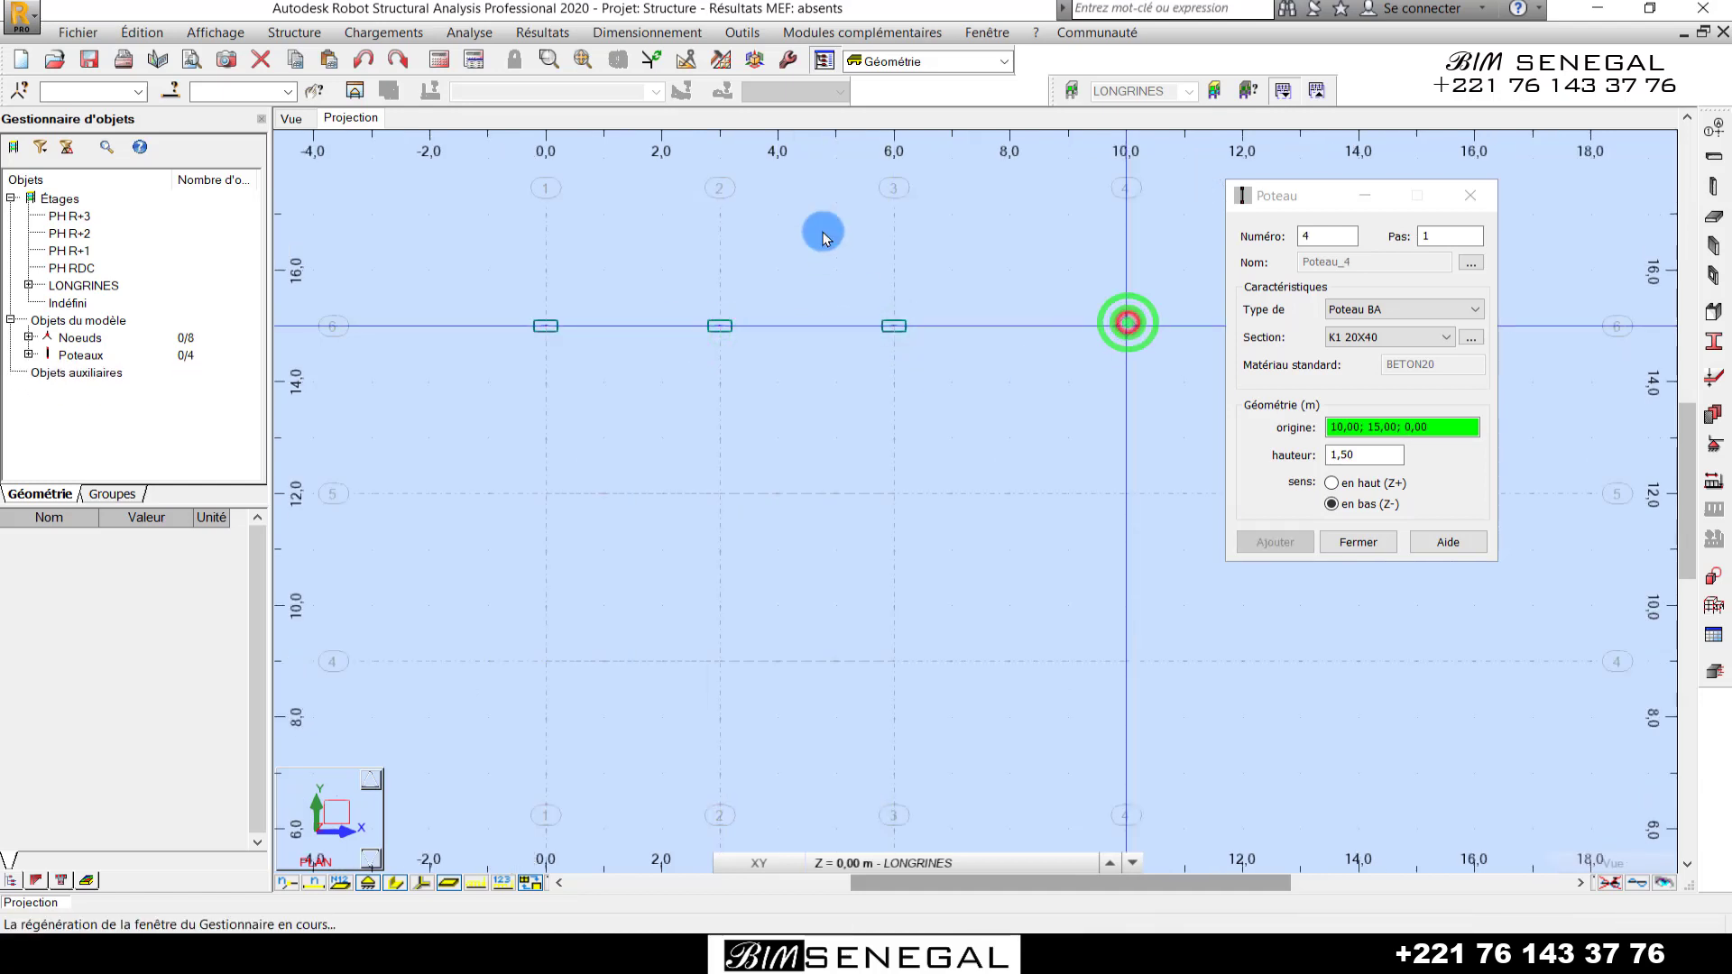
{"action": "scroll", "coordinate": [821, 229], "scroll_direction": "down", "scroll_amount": 1}
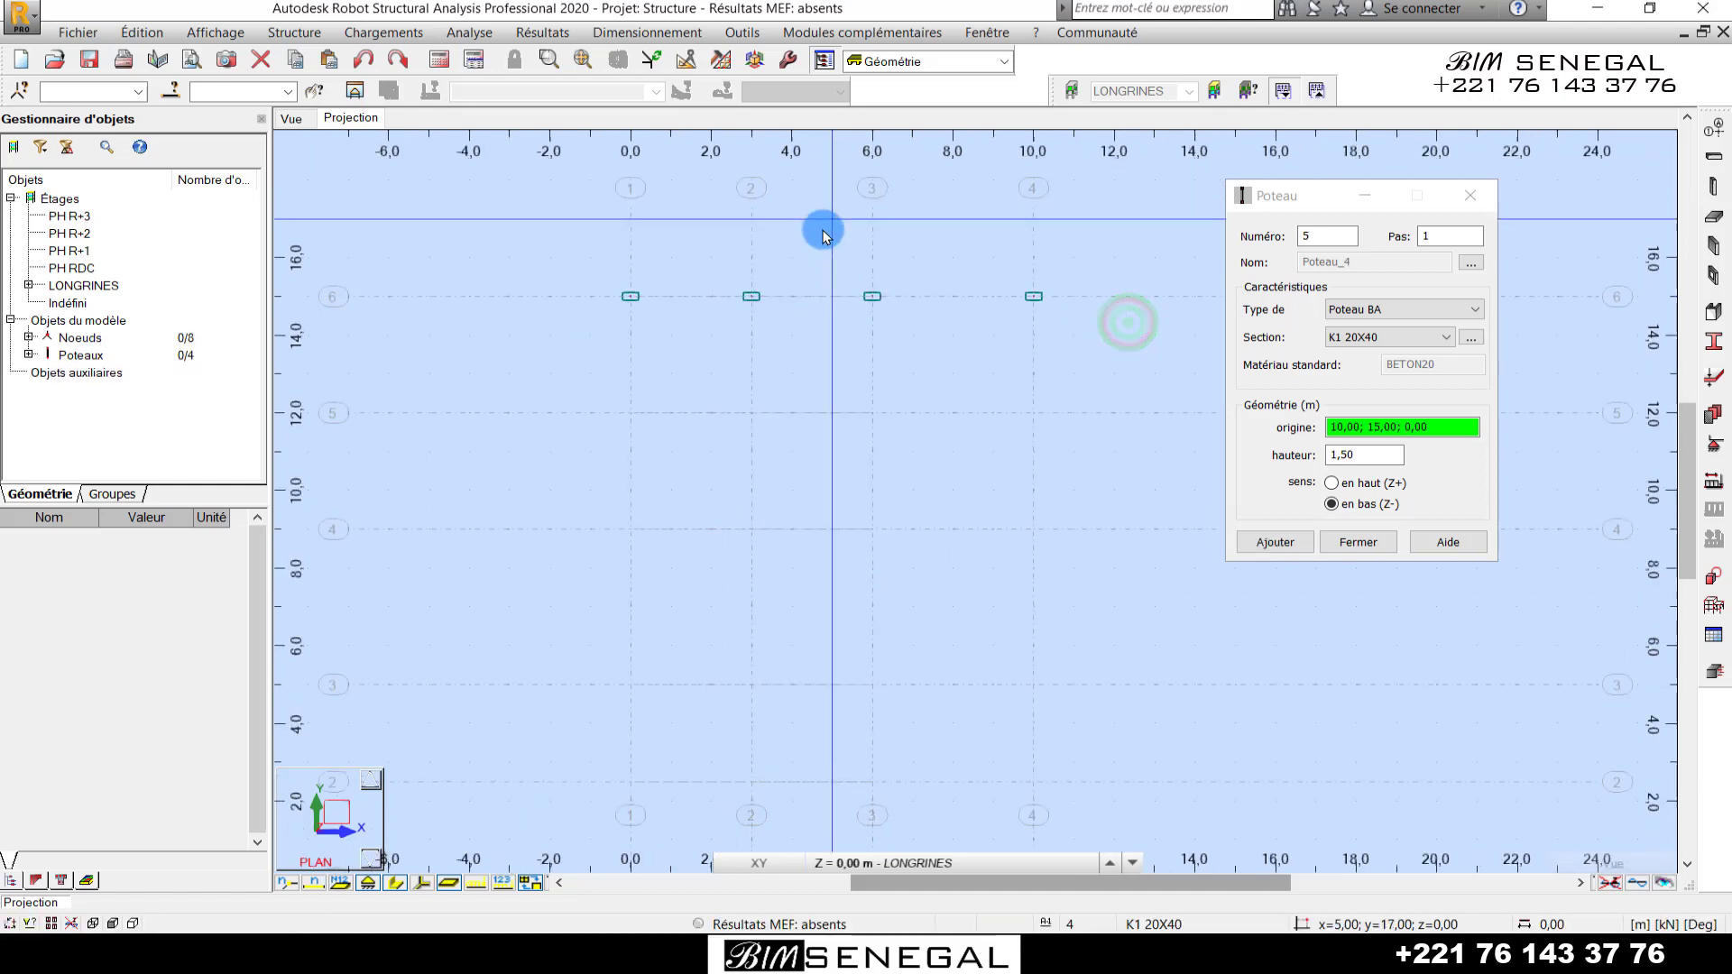
- Close the column definition and set the Gamma angle of the column at axes 2 and 6 to 90 degrees
{"action": "left_click", "coordinate": [1469, 208]}
{"action": "scroll", "coordinate": [872, 270], "scroll_direction": "up", "scroll_amount": 2}
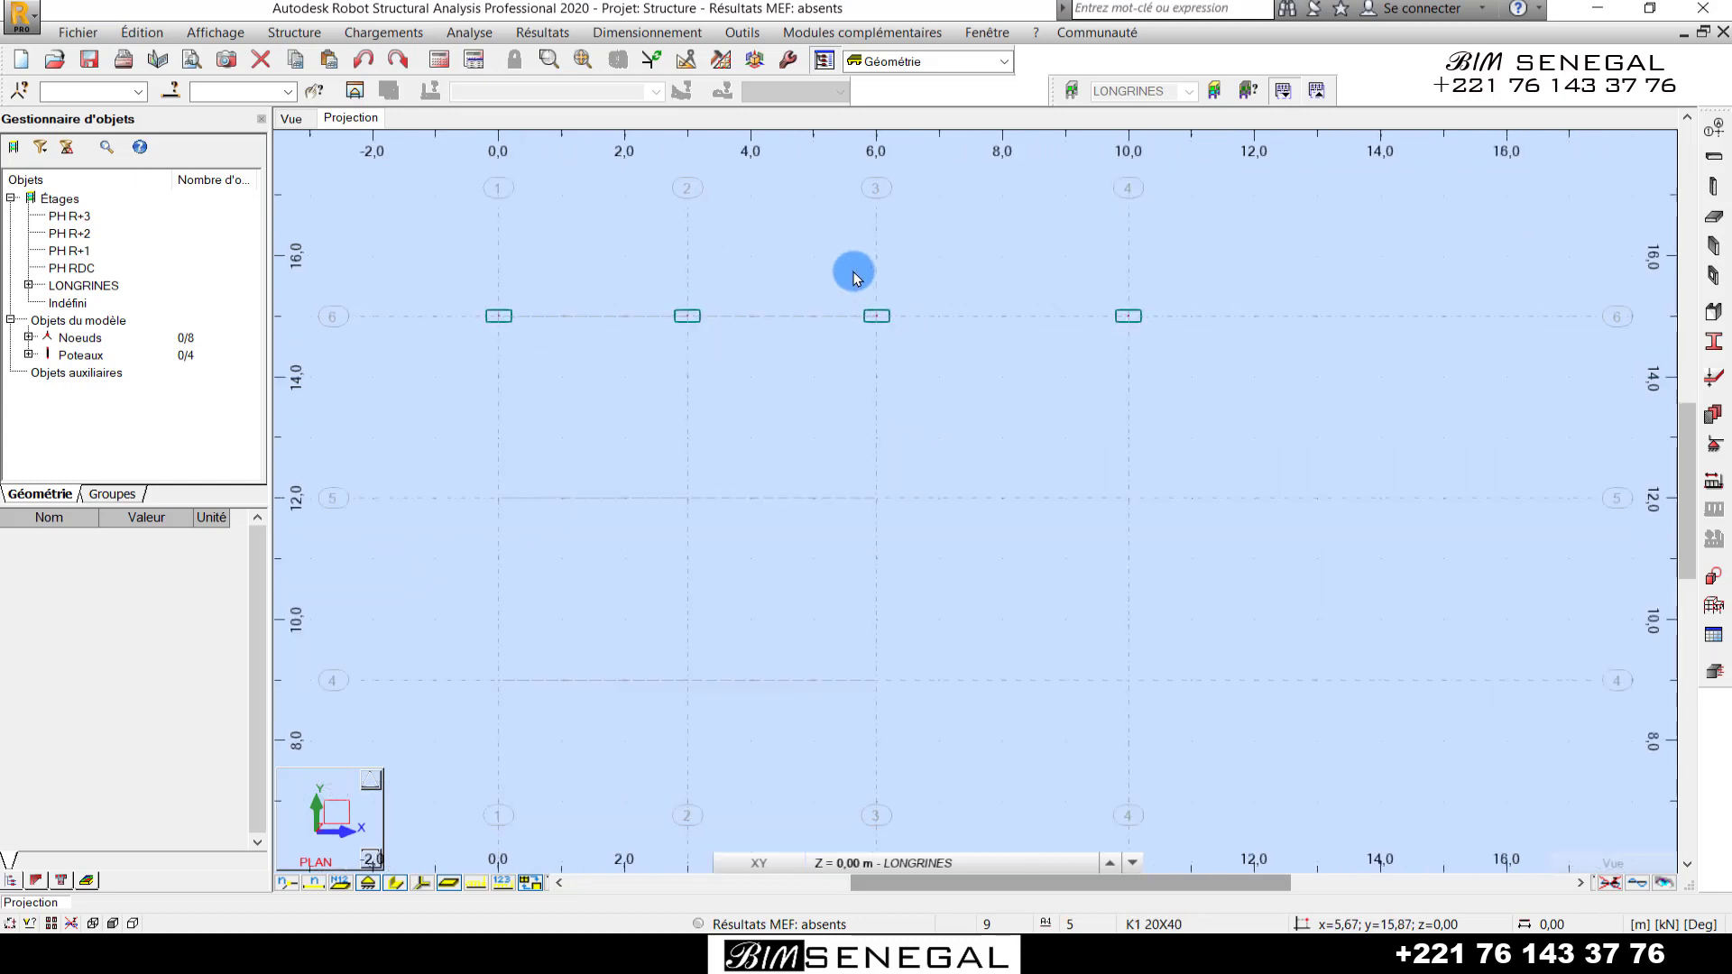
{"action": "left_click_drag", "start_coordinate": [611, 274], "coordinate": [746, 360]}
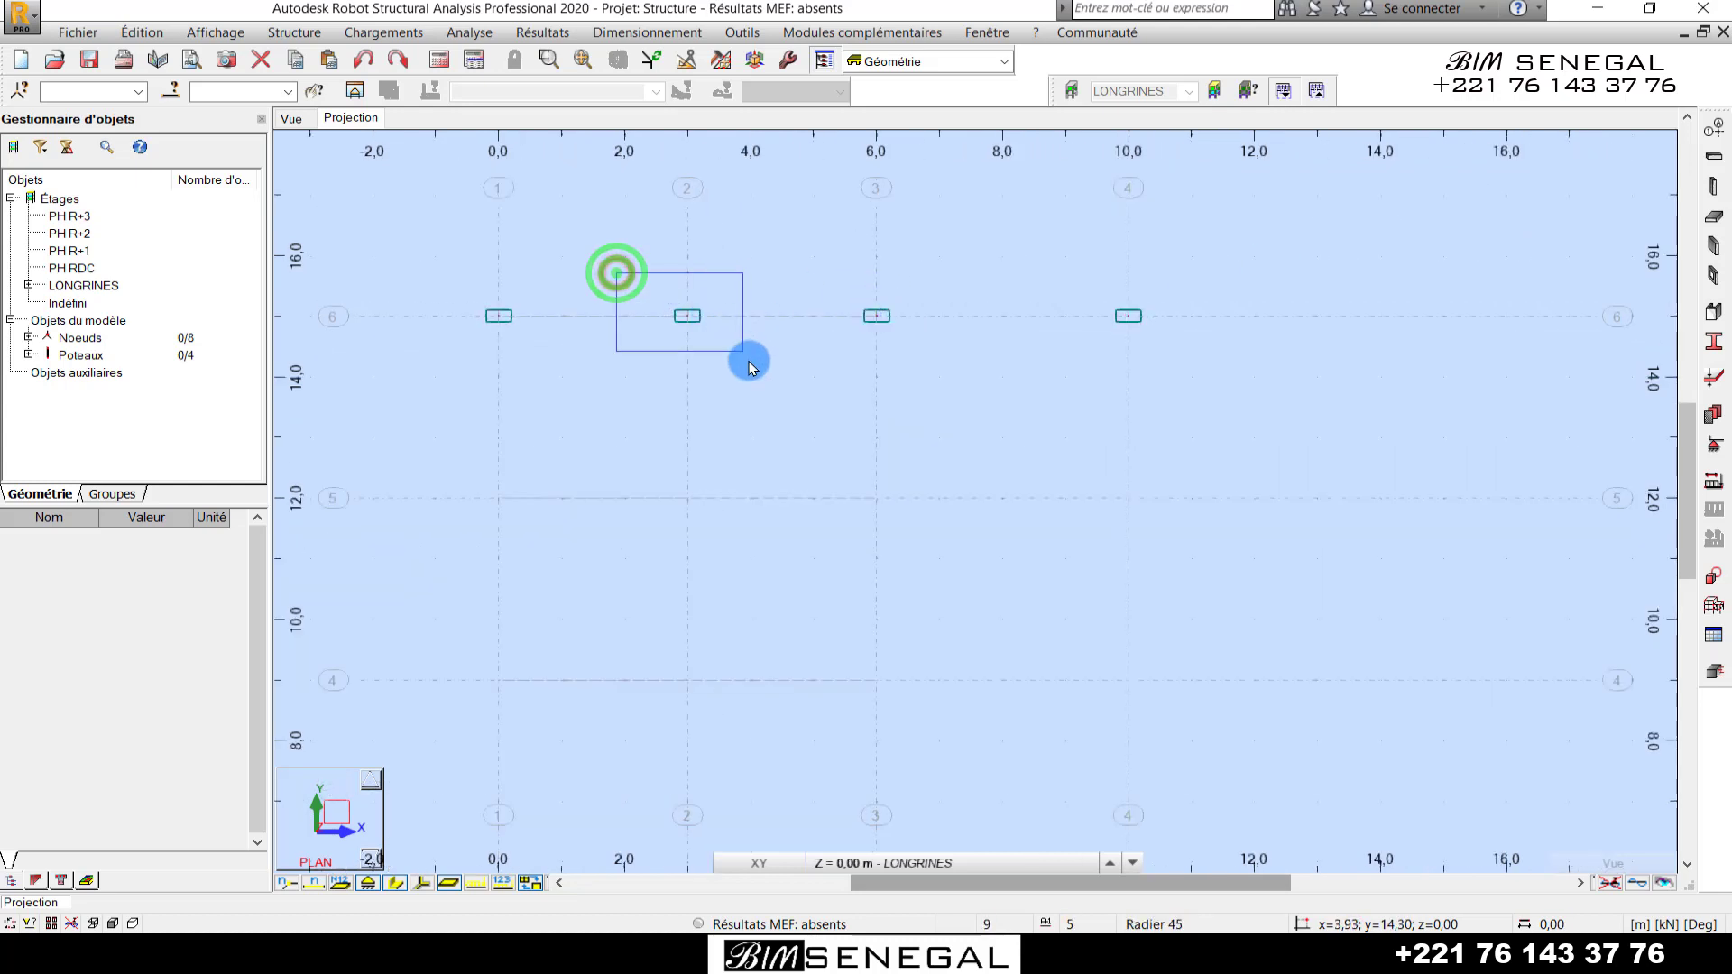
{"action": "scroll", "coordinate": [657, 268], "scroll_direction": "up", "scroll_amount": 2}
{"action": "left_click", "coordinate": [652, 271]}
{"action": "left_click_drag", "start_coordinate": [614, 258], "coordinate": [770, 375]}
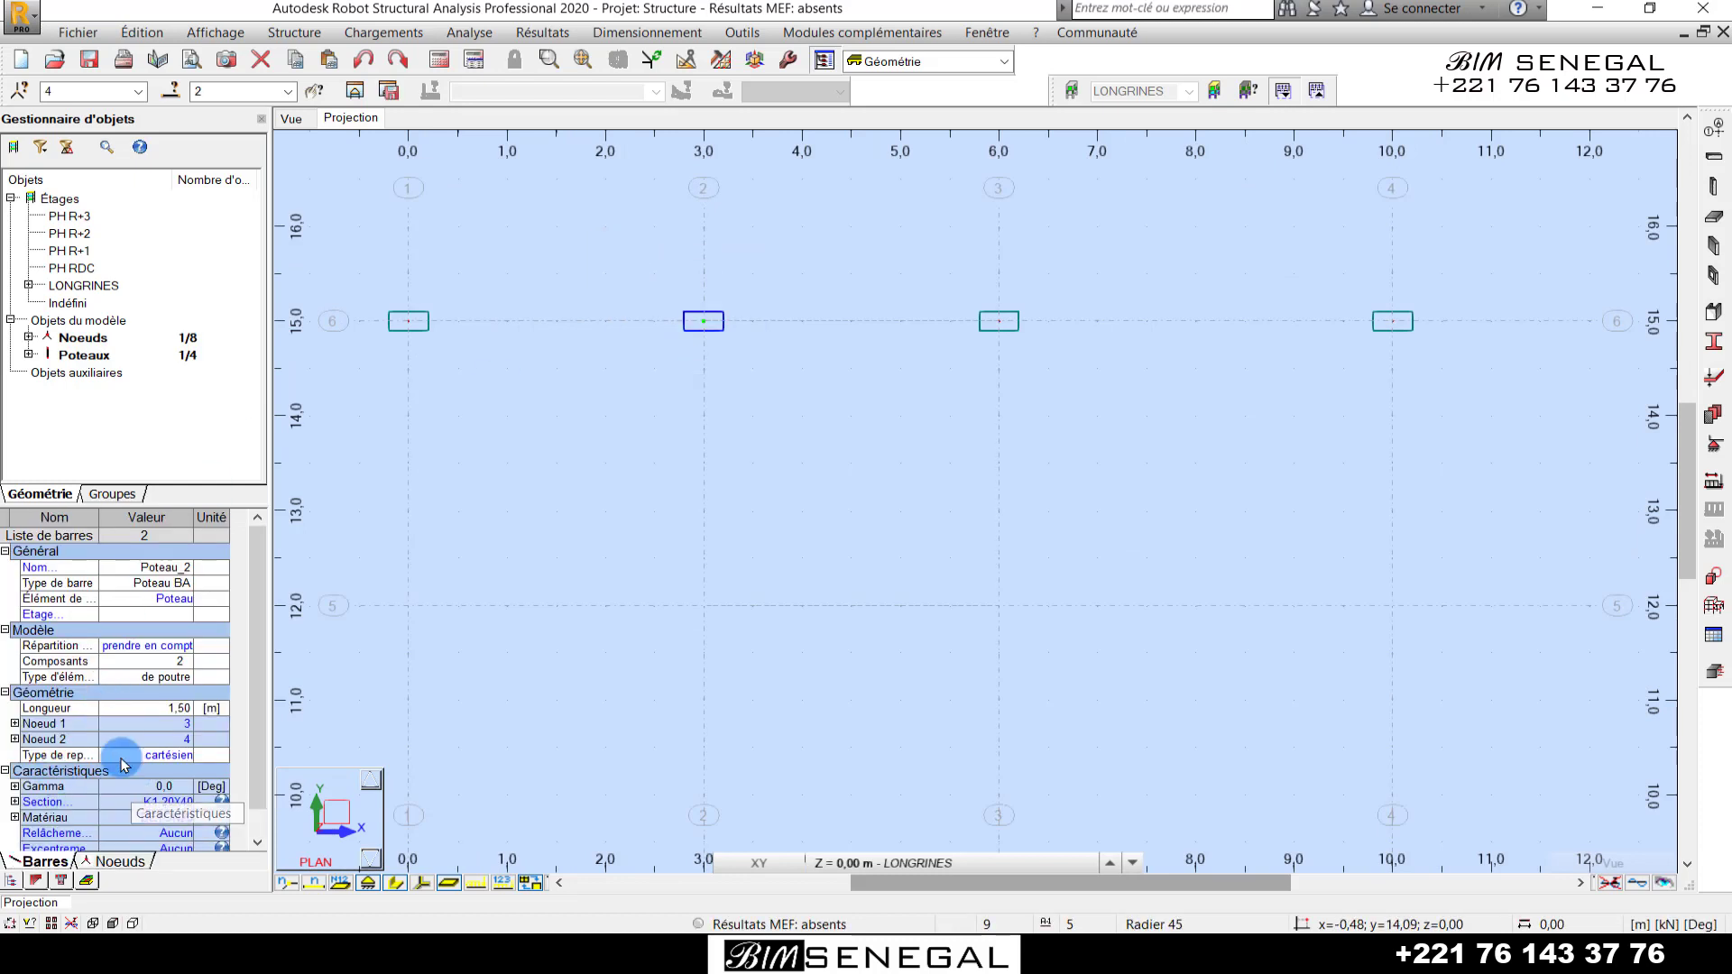
{"action": "left_click", "coordinate": [15, 787]}
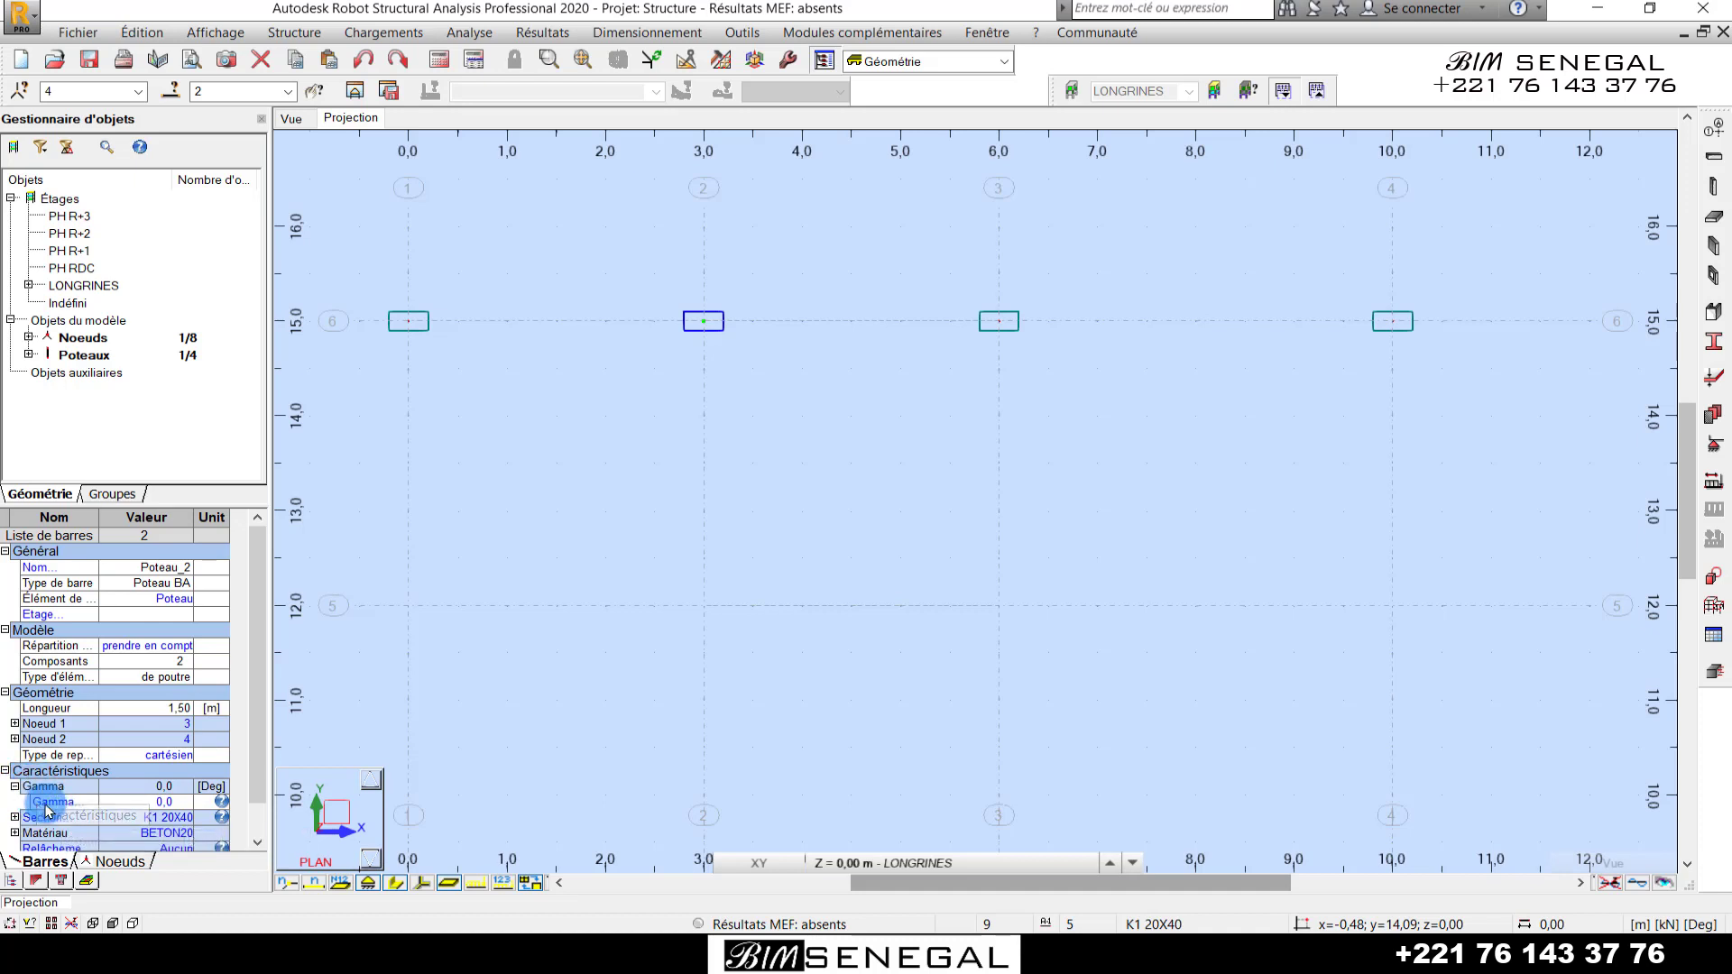
{"action": "left_click", "coordinate": [138, 802]}
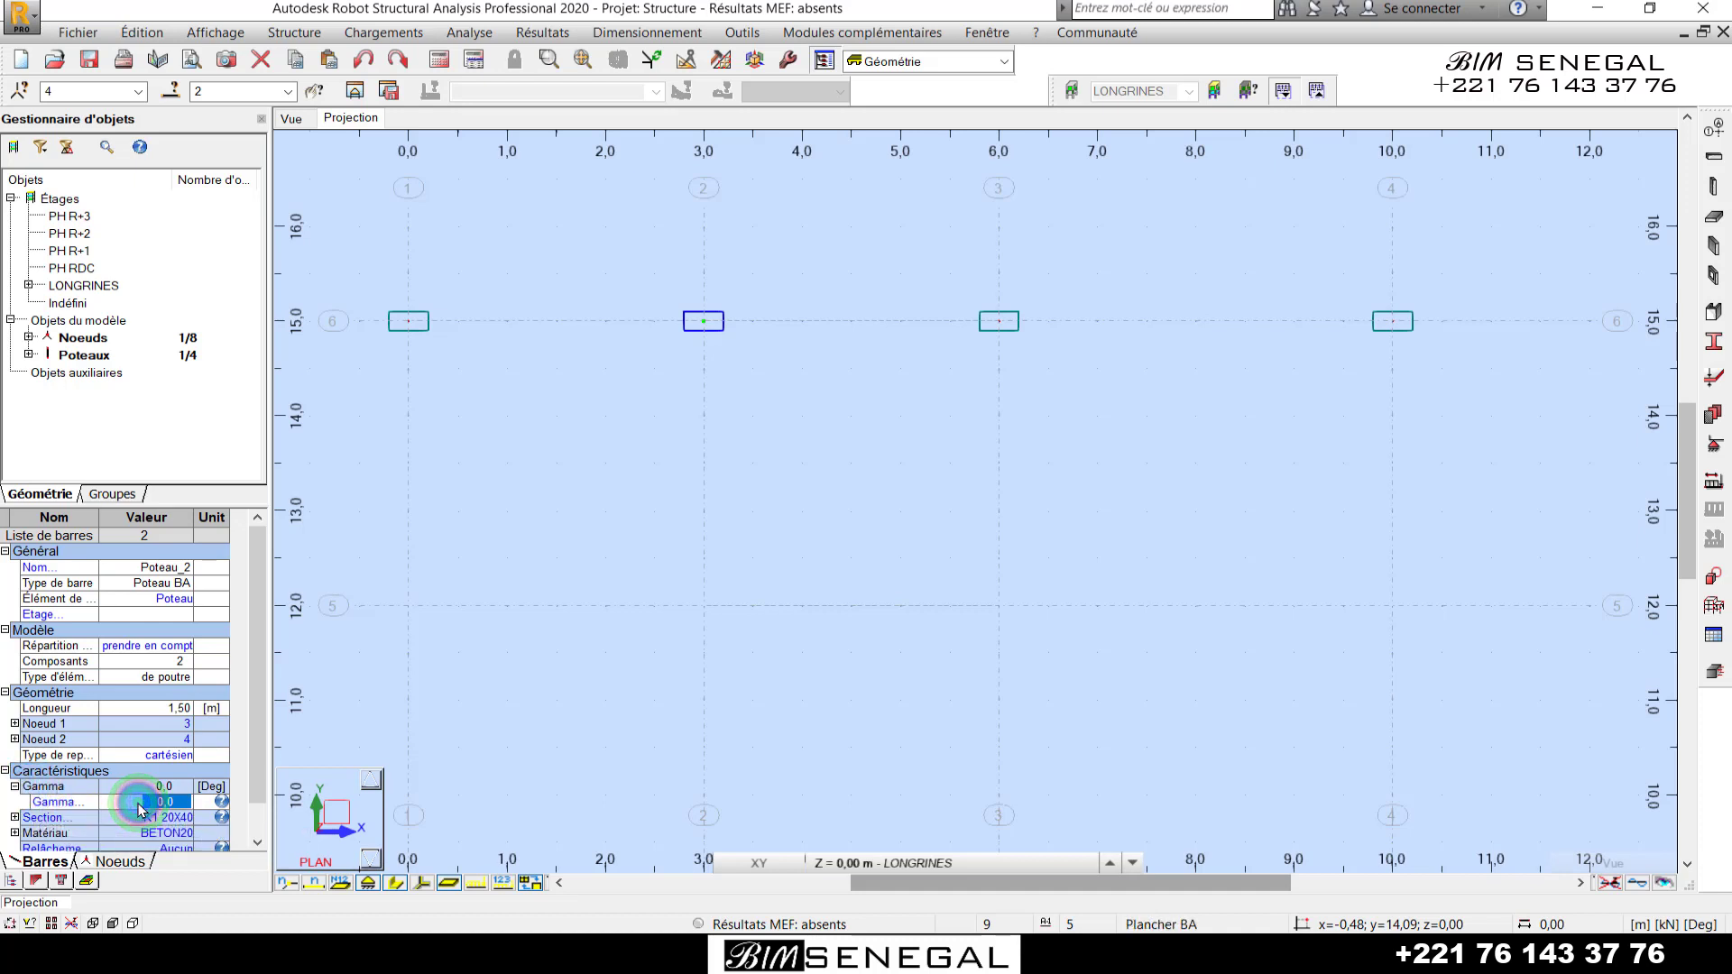
{"action": "left_click", "coordinate": [672, 311]}
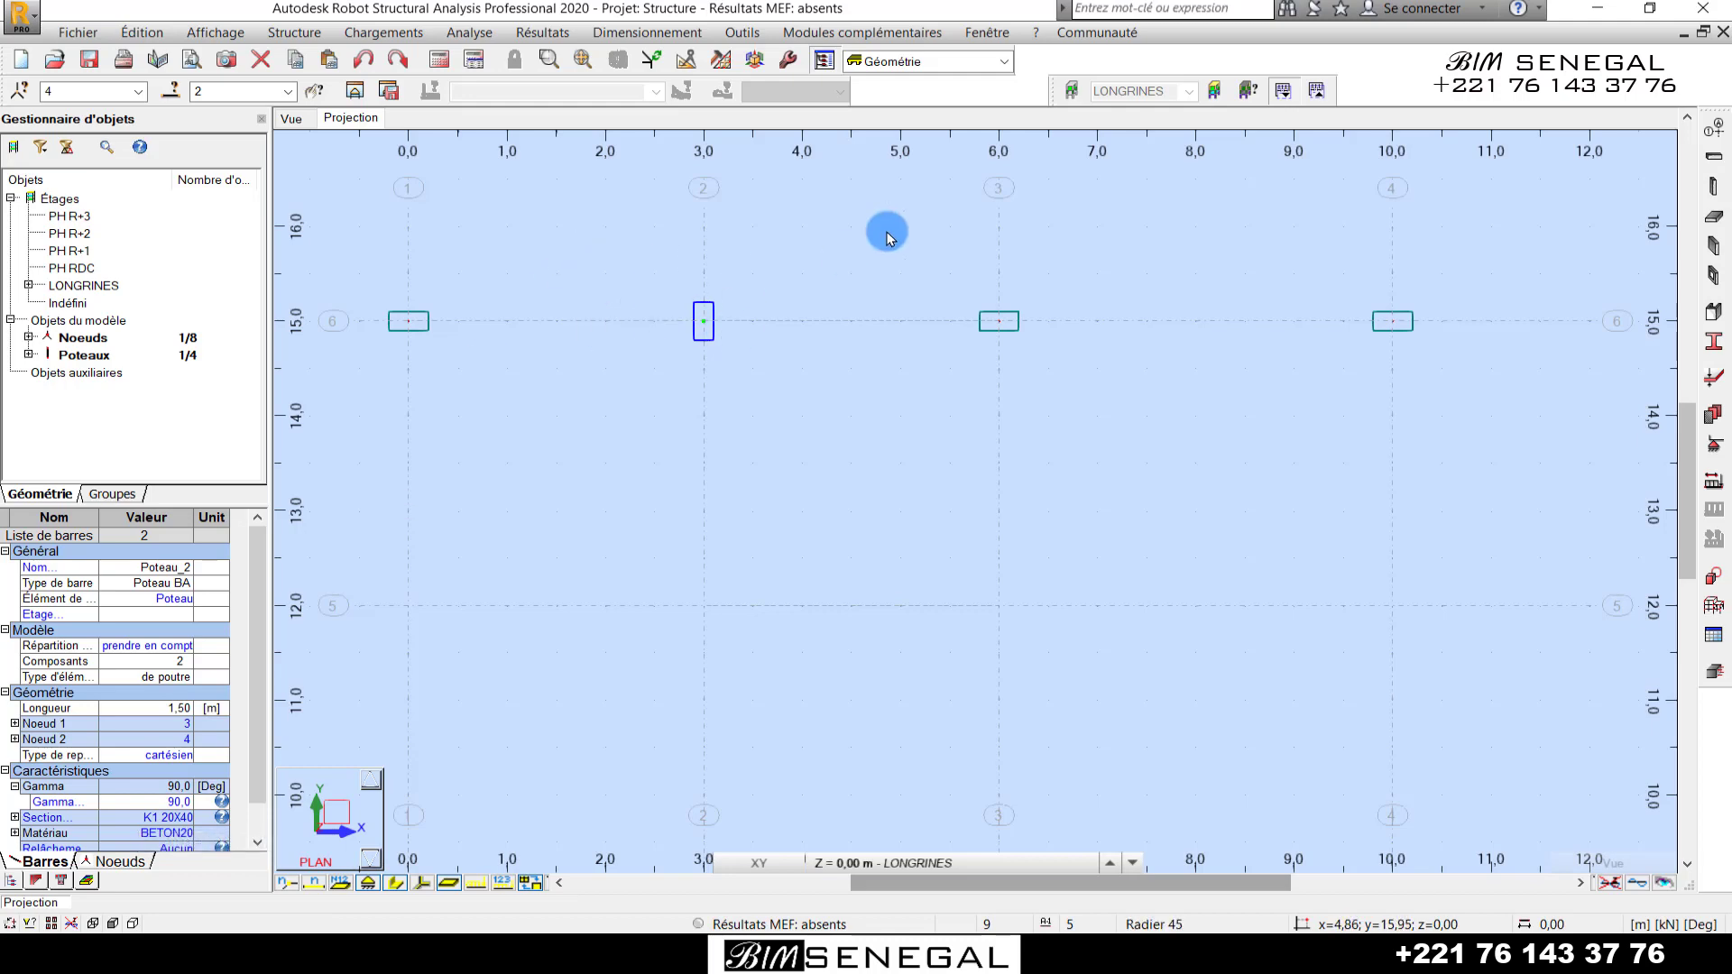
{"action": "scroll", "coordinate": [885, 228], "scroll_direction": "down", "scroll_amount": 2}
{"action": "left_click", "coordinate": [1034, 249]}
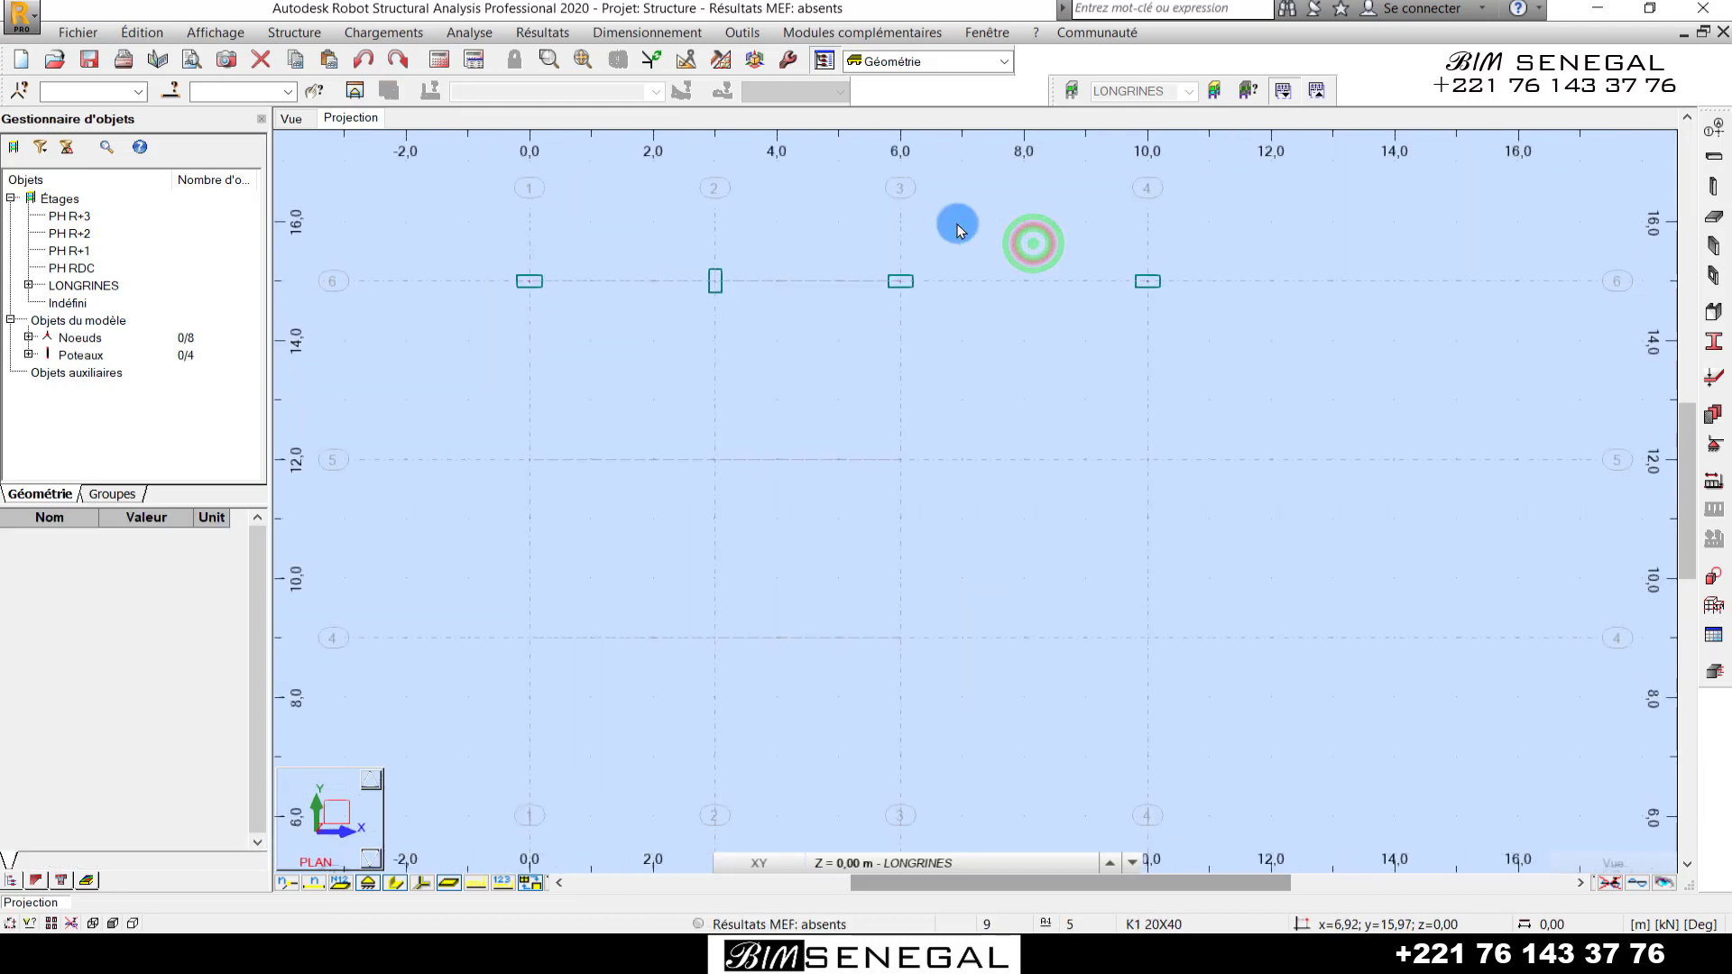
- Copy the four columns on horizontal axis 6 to axis 5 with a translation of 0; -3; 0 m
{"action": "scroll", "coordinate": [955, 225], "scroll_direction": "down", "scroll_amount": 2}
{"action": "scroll", "coordinate": [1010, 408], "scroll_direction": "up", "scroll_amount": 2}
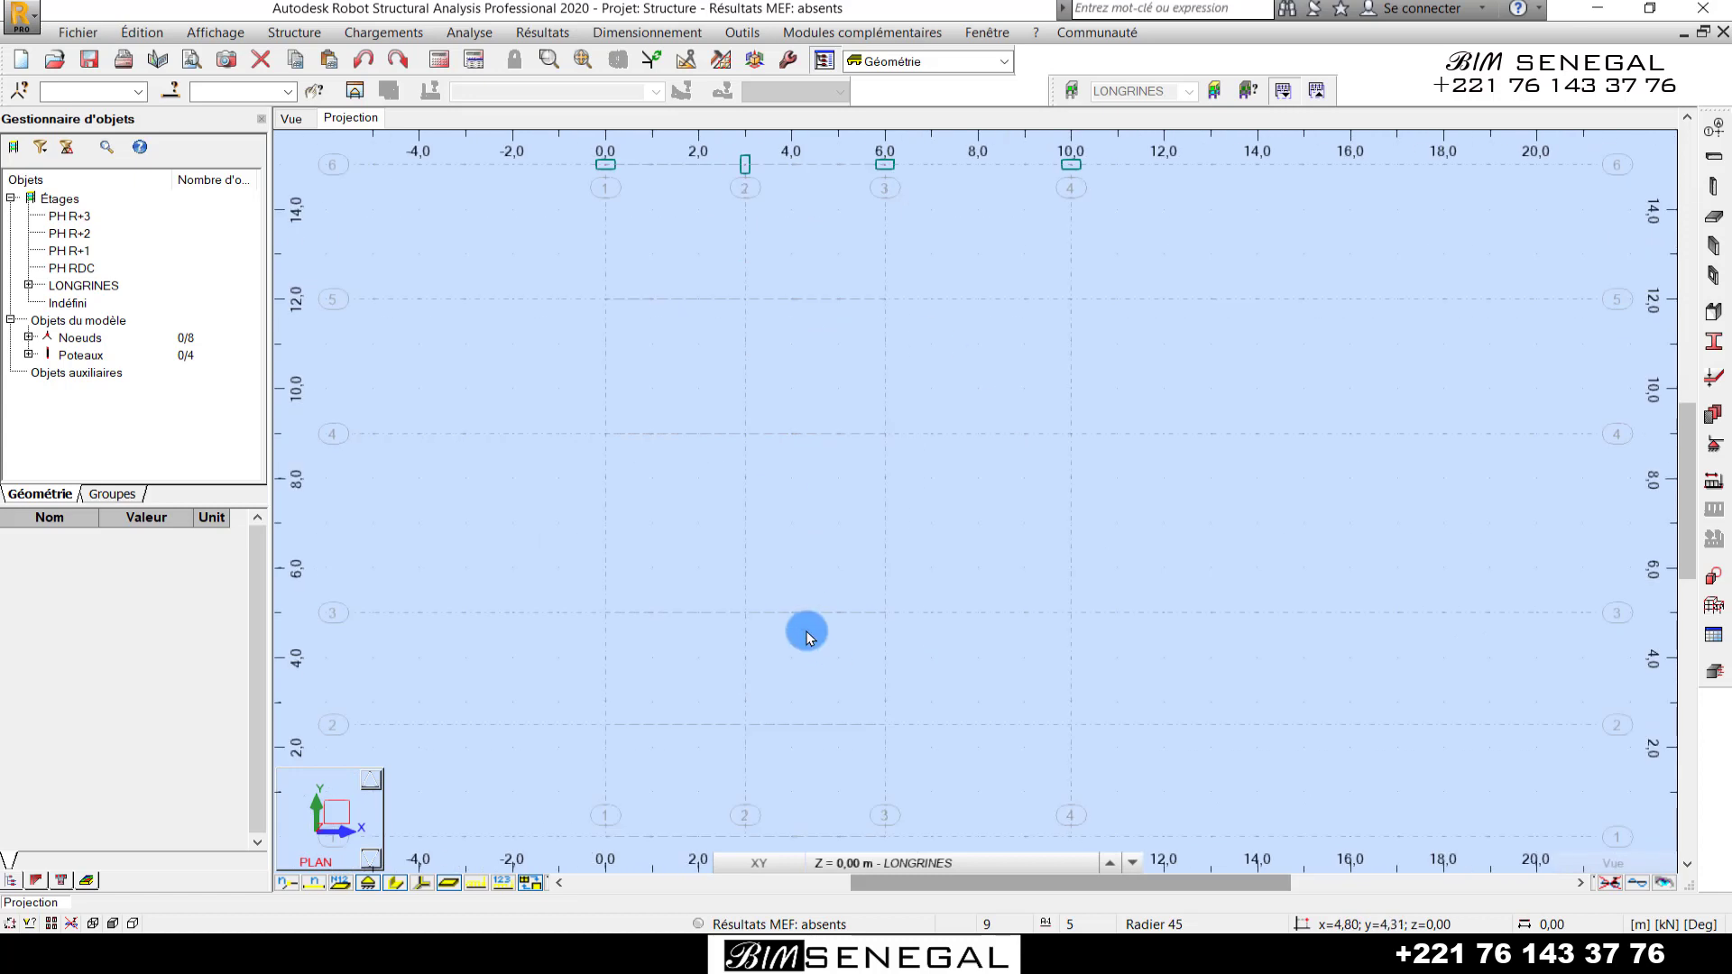
{"action": "scroll", "coordinate": [804, 541], "scroll_direction": "down", "scroll_amount": 2}
{"action": "left_click", "coordinate": [584, 223]}
{"action": "left_click_drag", "start_coordinate": [584, 224], "coordinate": [1090, 317]}
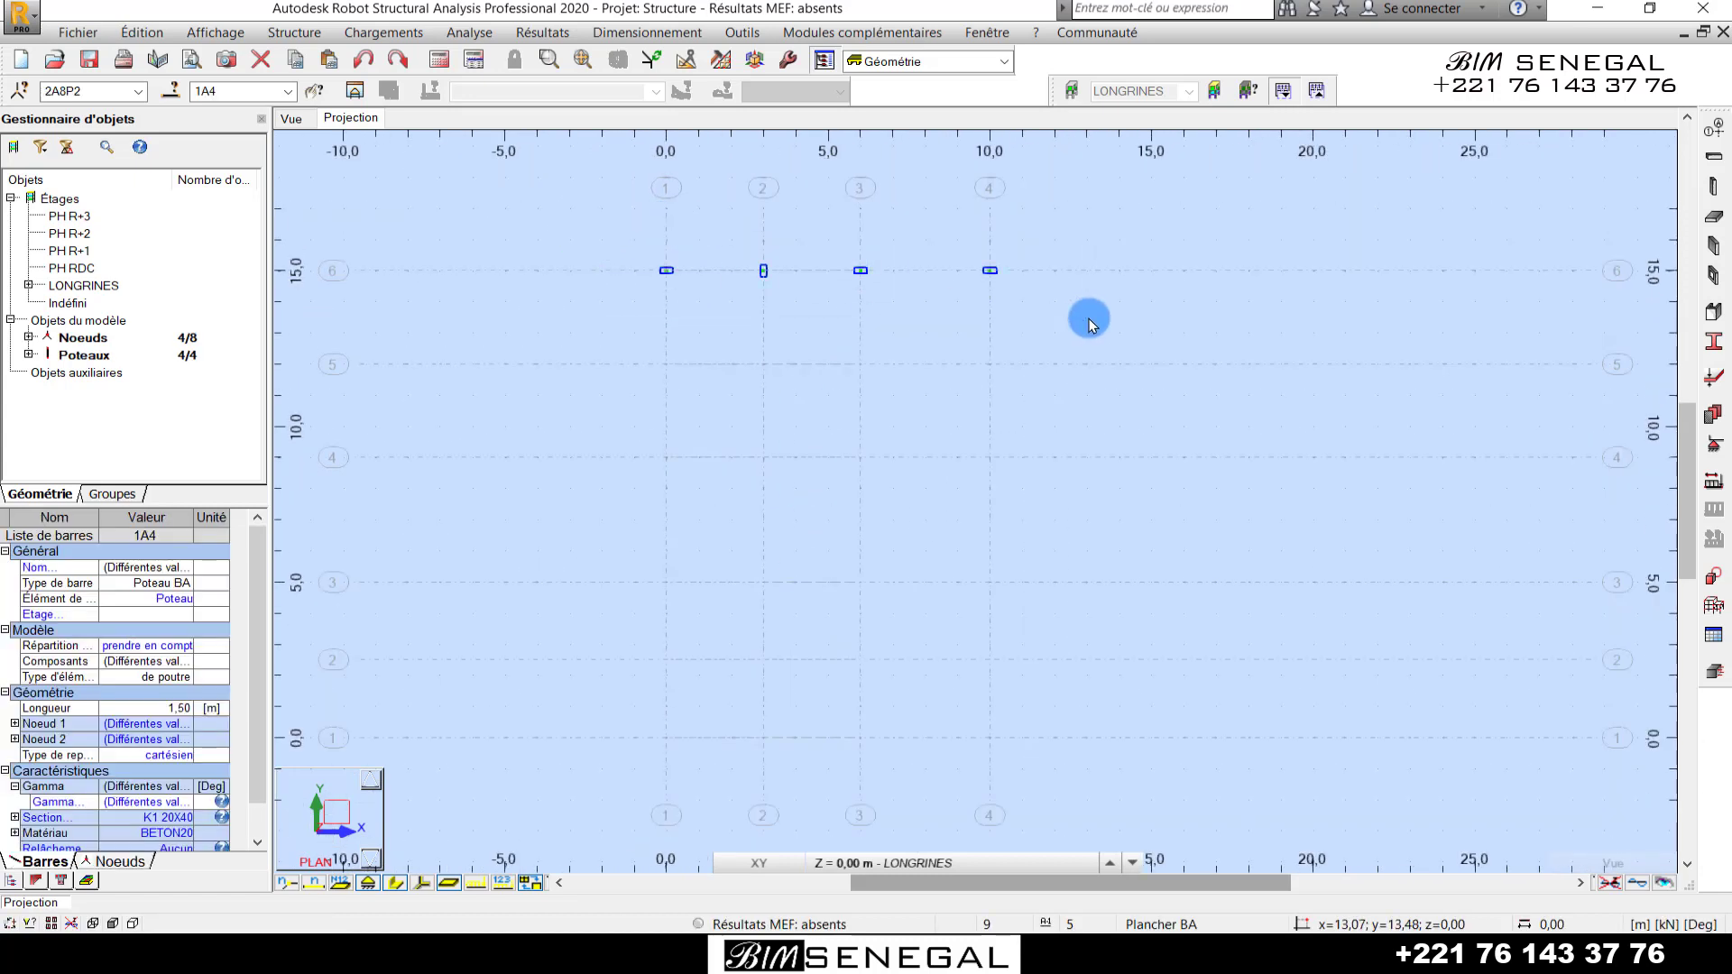
{"action": "left_click", "coordinate": [688, 63]}
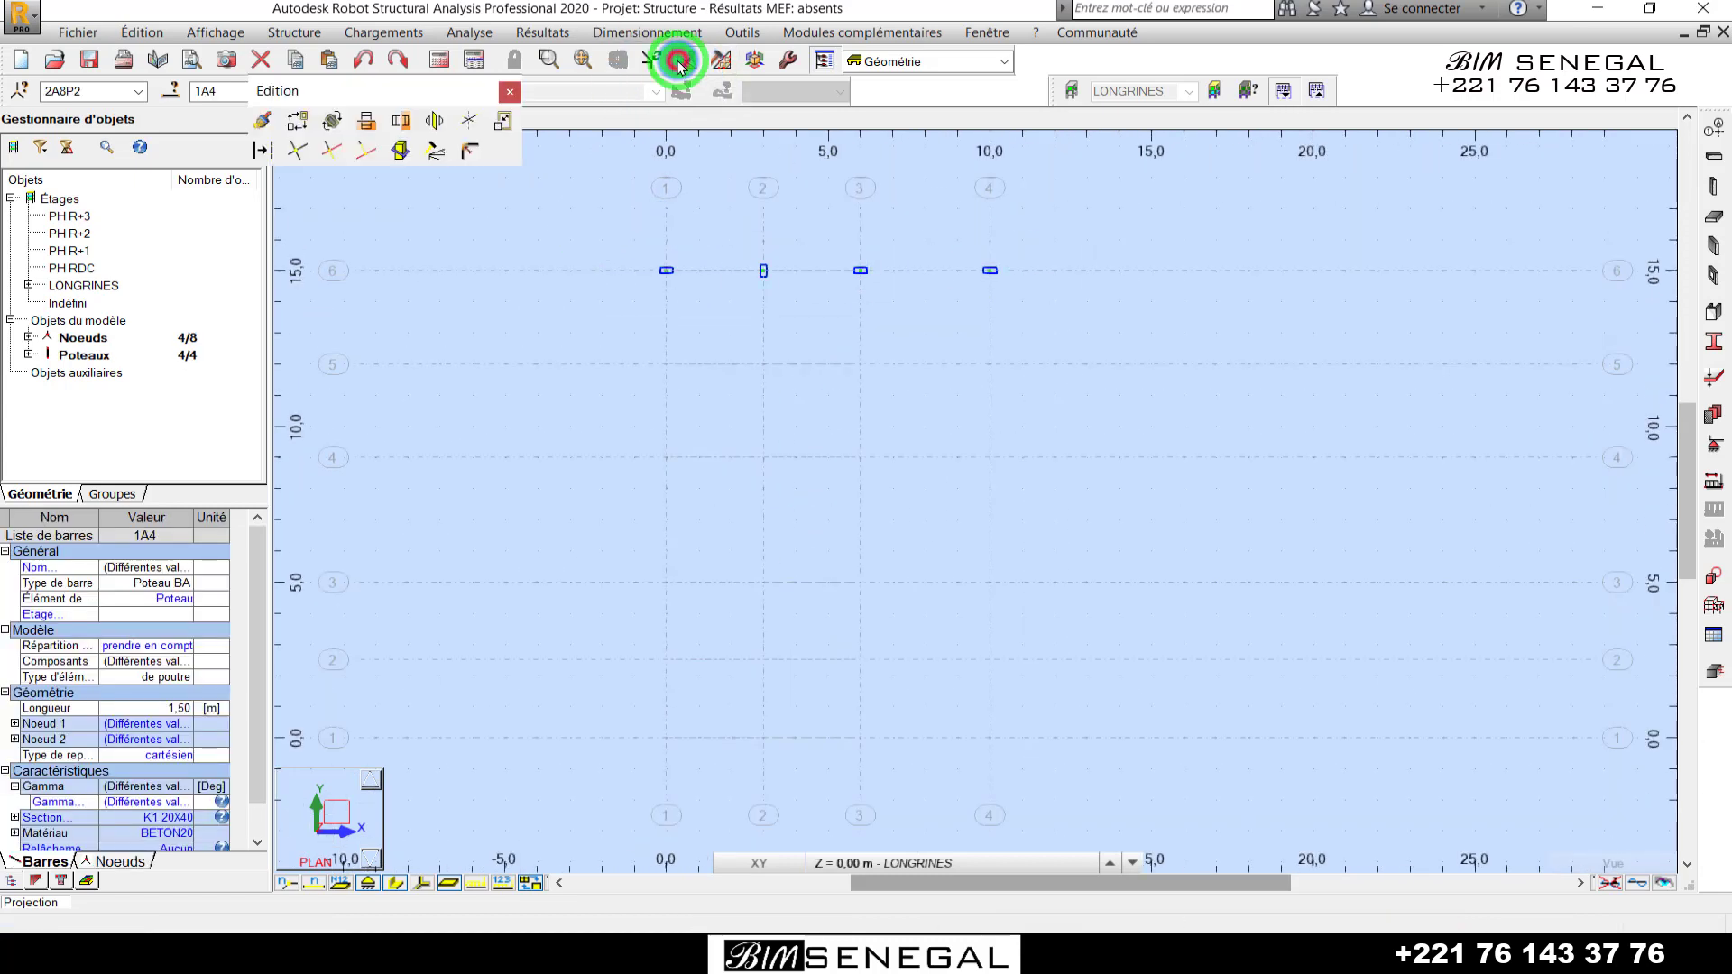
{"action": "left_click", "coordinate": [297, 123]}
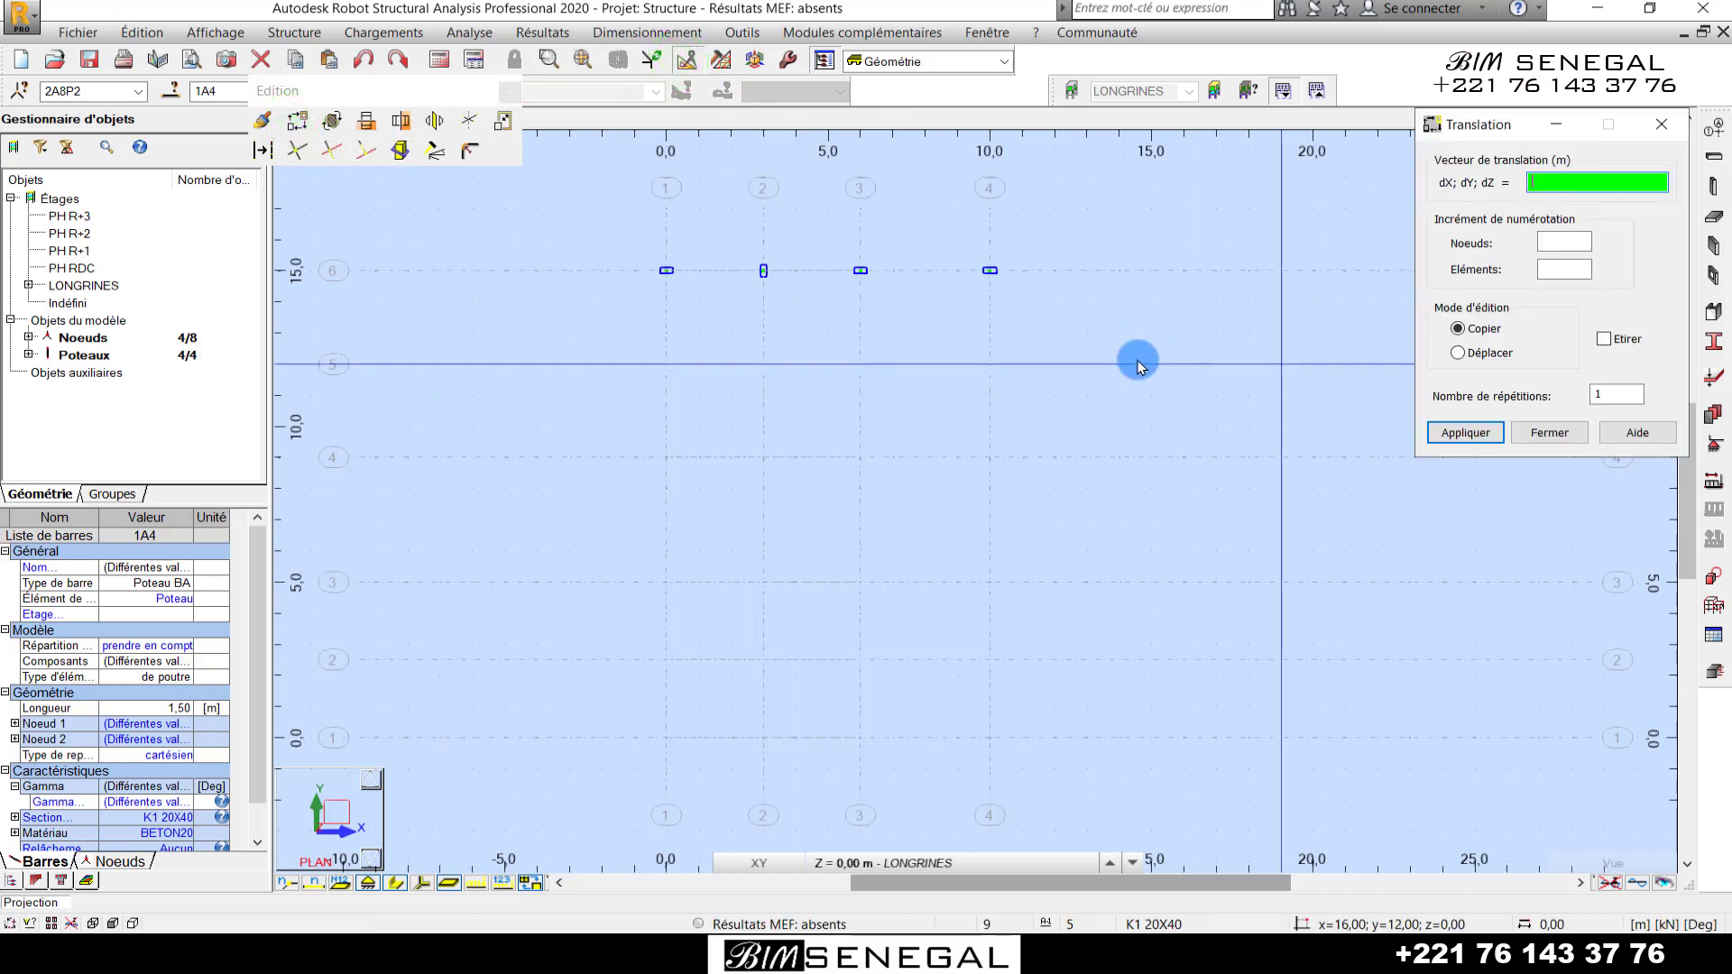
{"action": "scroll", "coordinate": [864, 220], "scroll_direction": "up", "scroll_amount": 3}
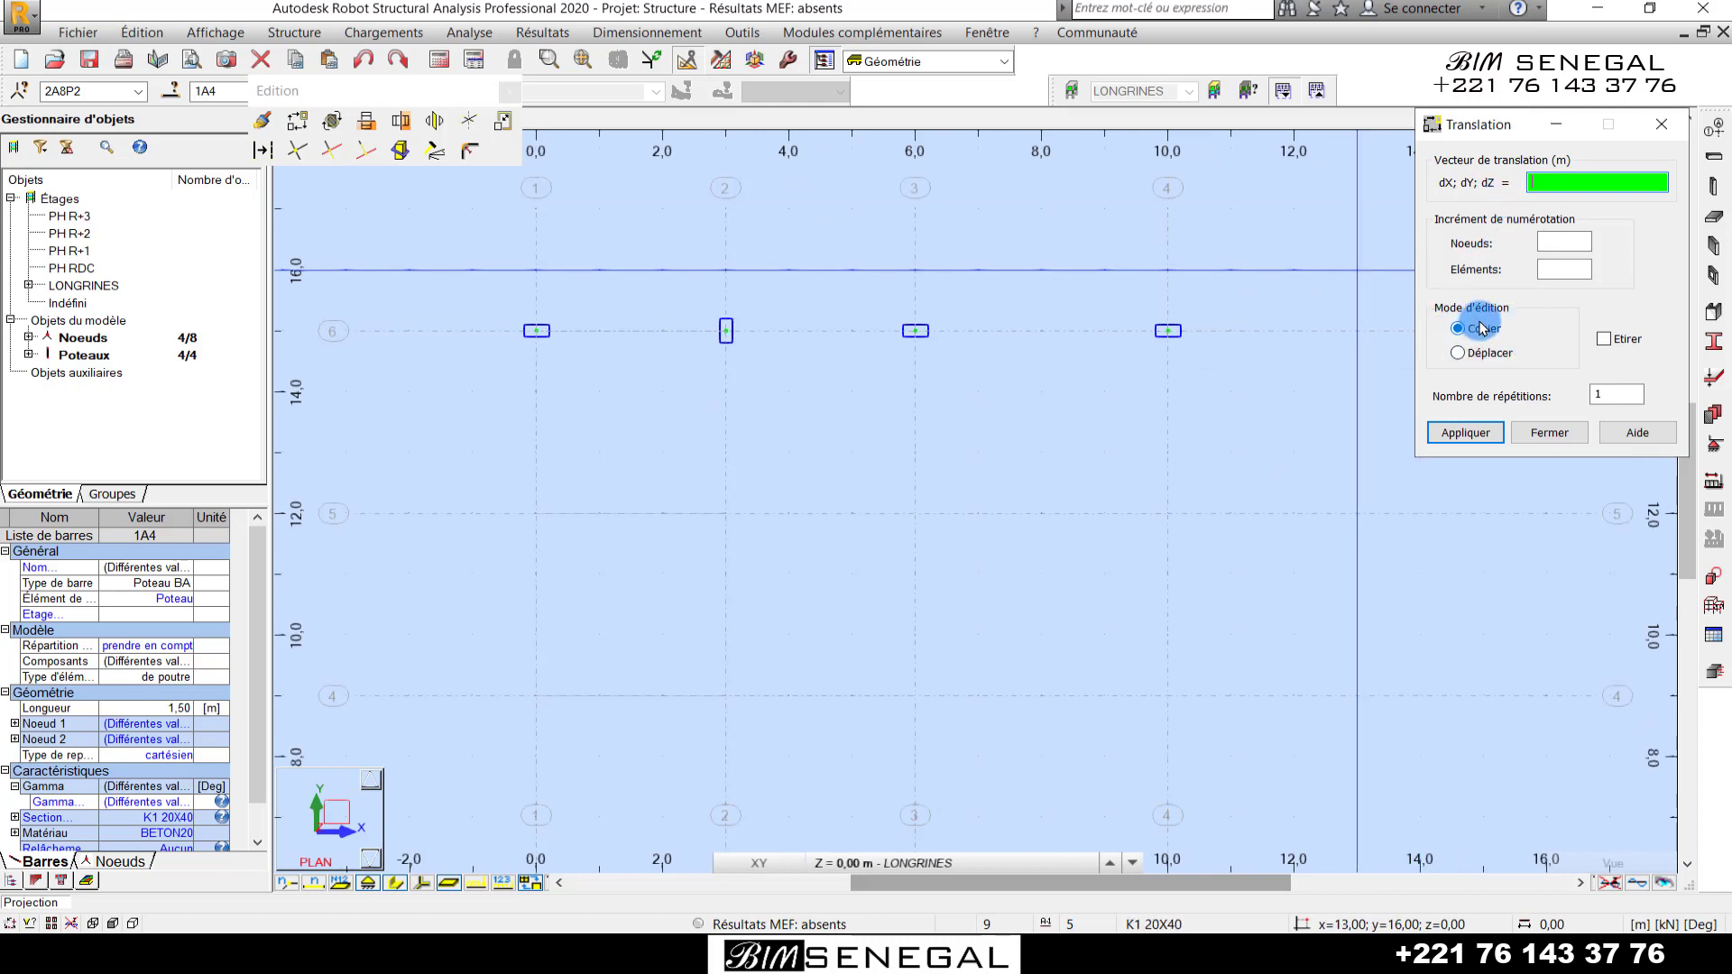
{"action": "scroll", "coordinate": [1263, 336], "scroll_direction": "up", "scroll_amount": 2}
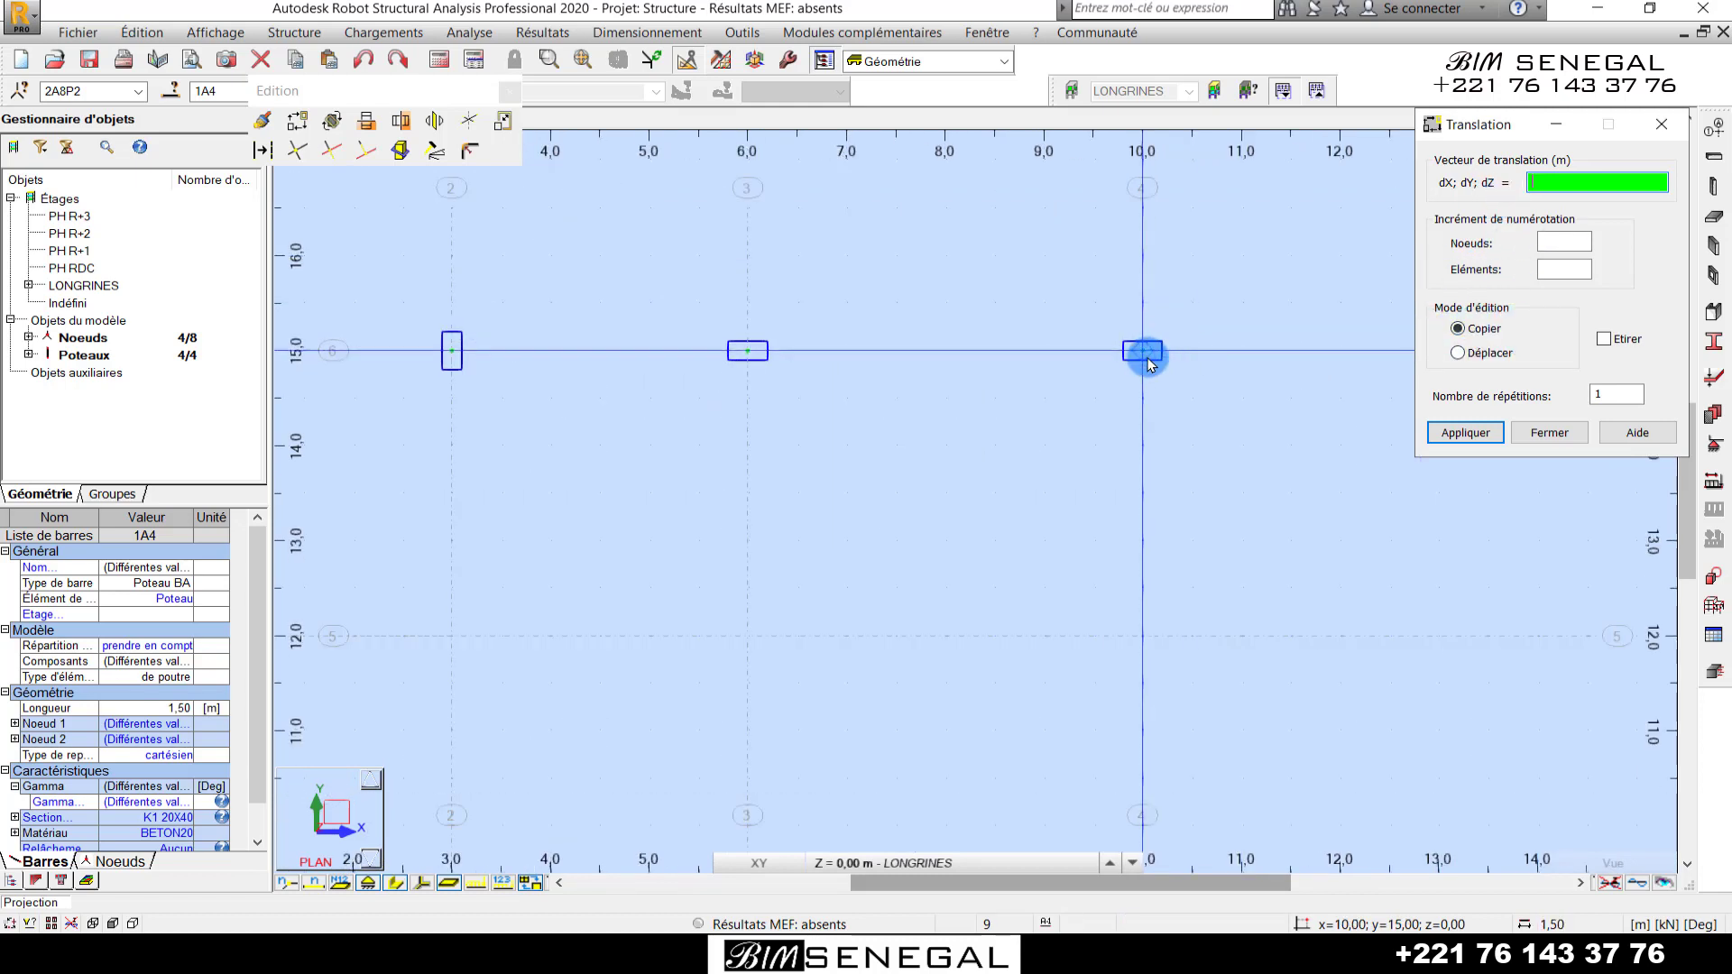
{"action": "left_click", "coordinate": [1144, 354]}
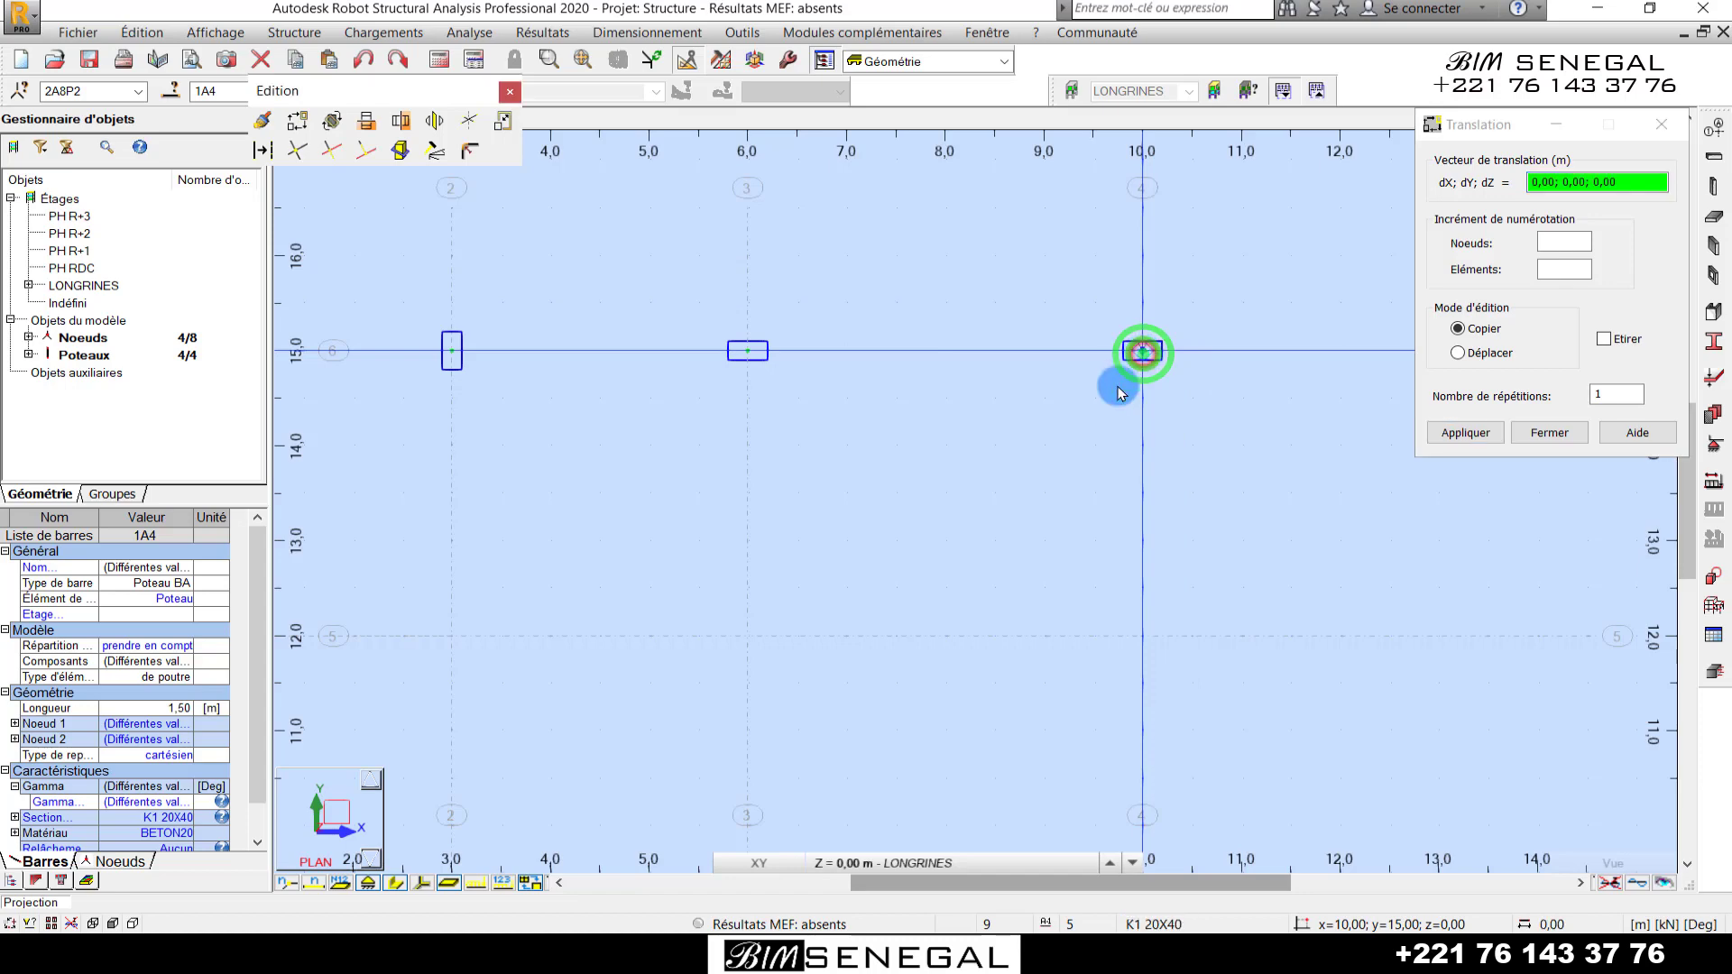
{"action": "left_click", "coordinate": [1138, 629]}
- Copy the columns on horizontal axis 5 to axis 4 with a translation of 0; -3; 0 m
{"action": "scroll", "coordinate": [1095, 341], "scroll_direction": "down", "scroll_amount": 5}
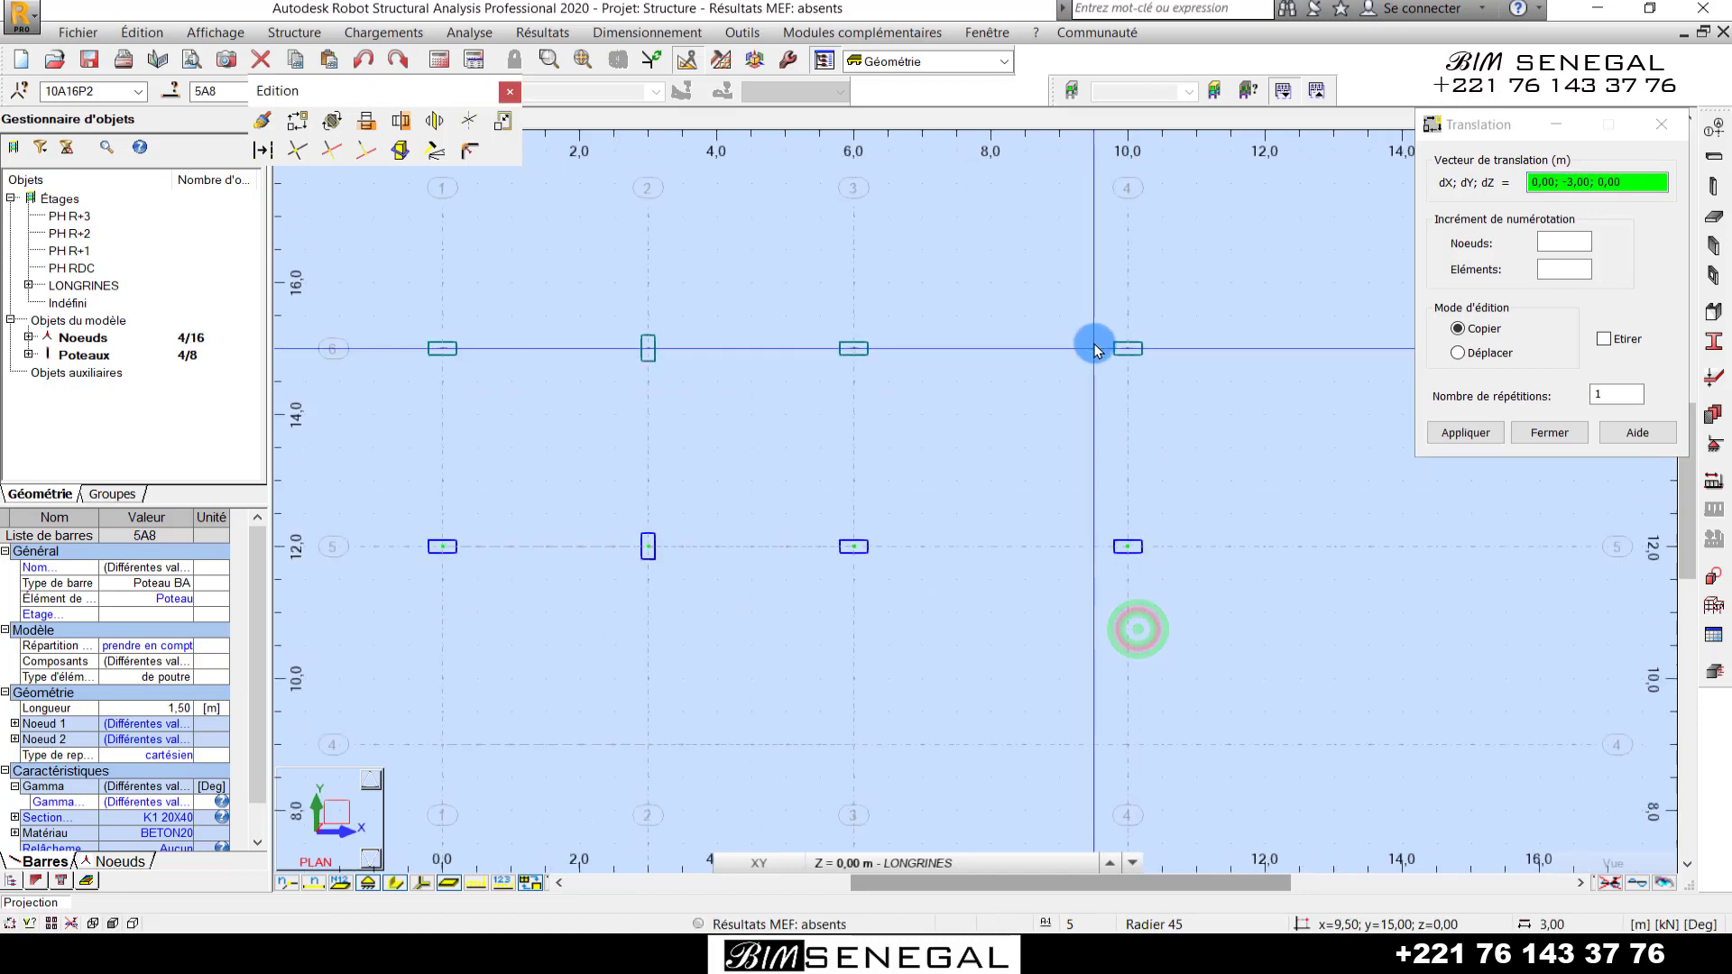
{"action": "scroll", "coordinate": [1132, 530], "scroll_direction": "up", "scroll_amount": 3}
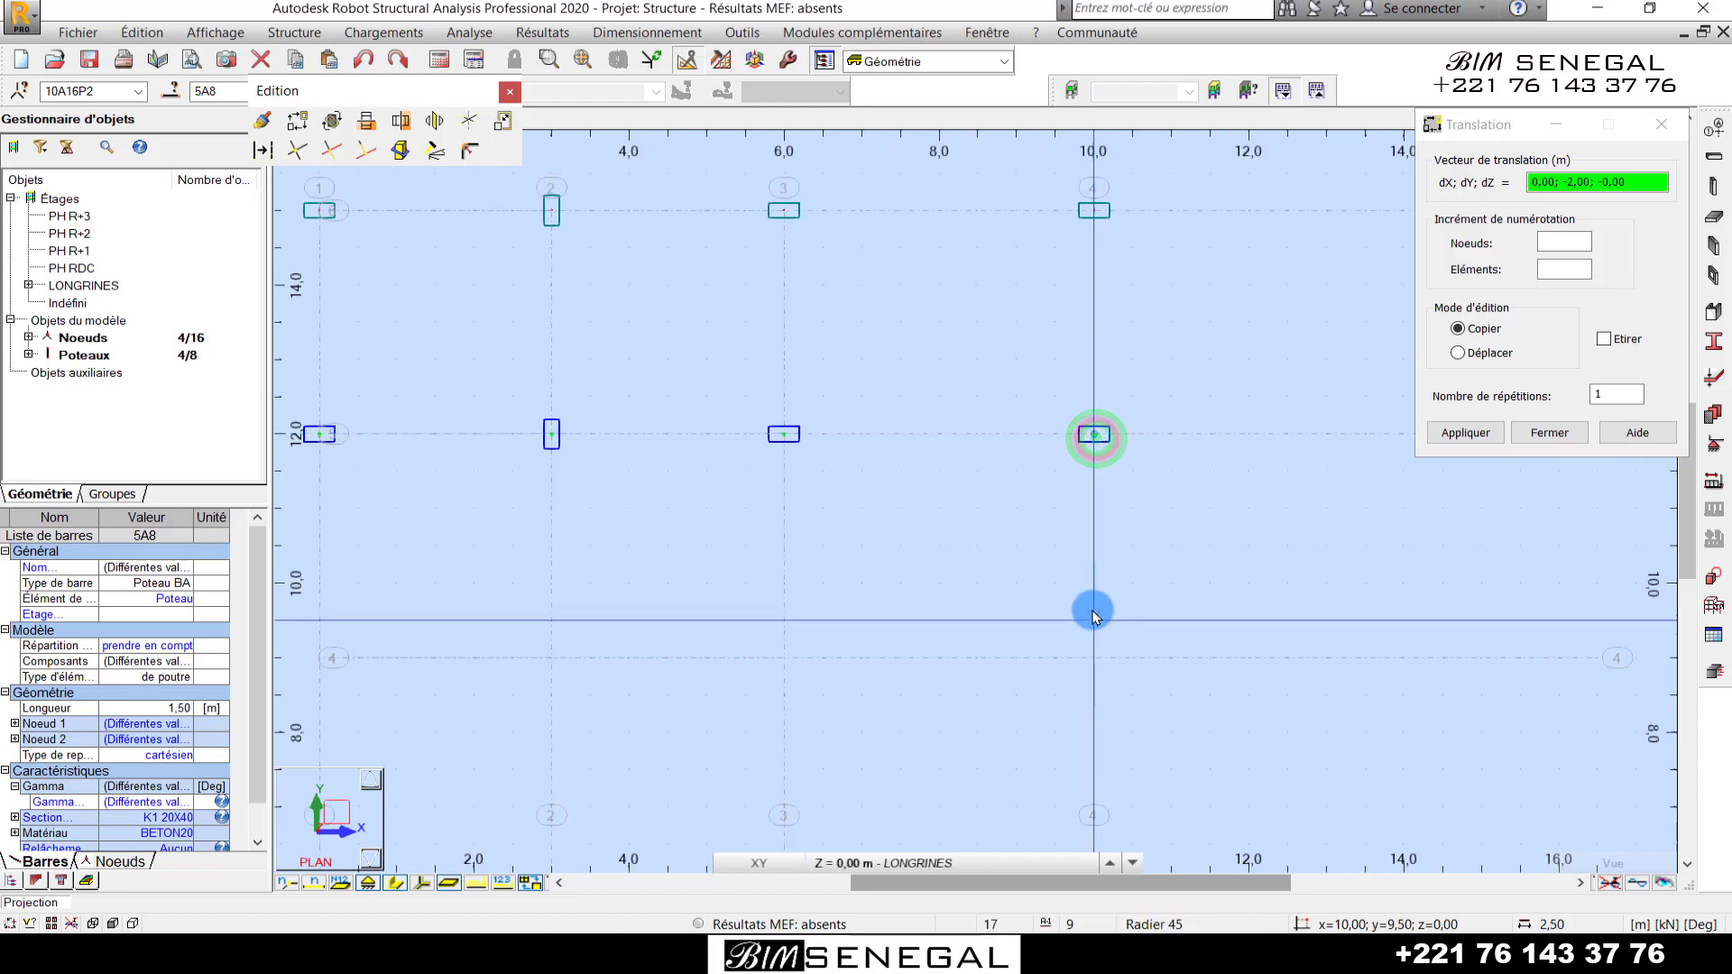
{"action": "left_click", "coordinate": [1095, 651]}
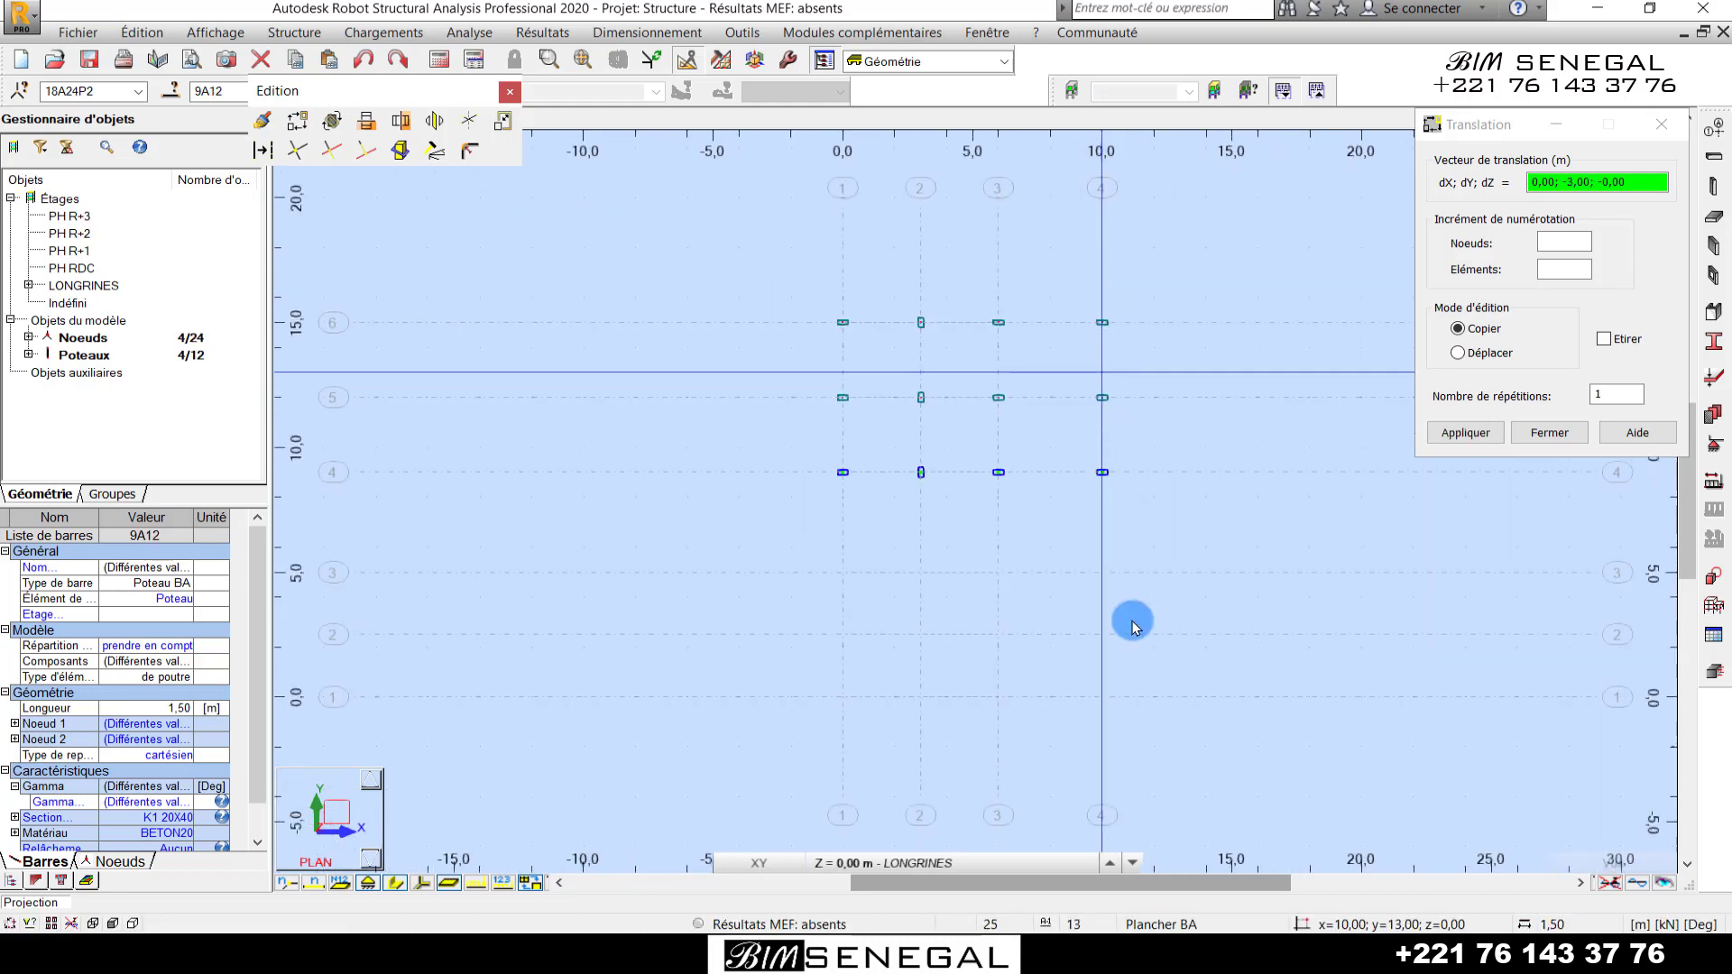
- Copy the columns on horizontal axis 4 to axis 3 with a translation of 0; -4; 0 m
{"action": "middle_click_drag", "start_coordinate": [1133, 727], "coordinate": [1097, 365]}
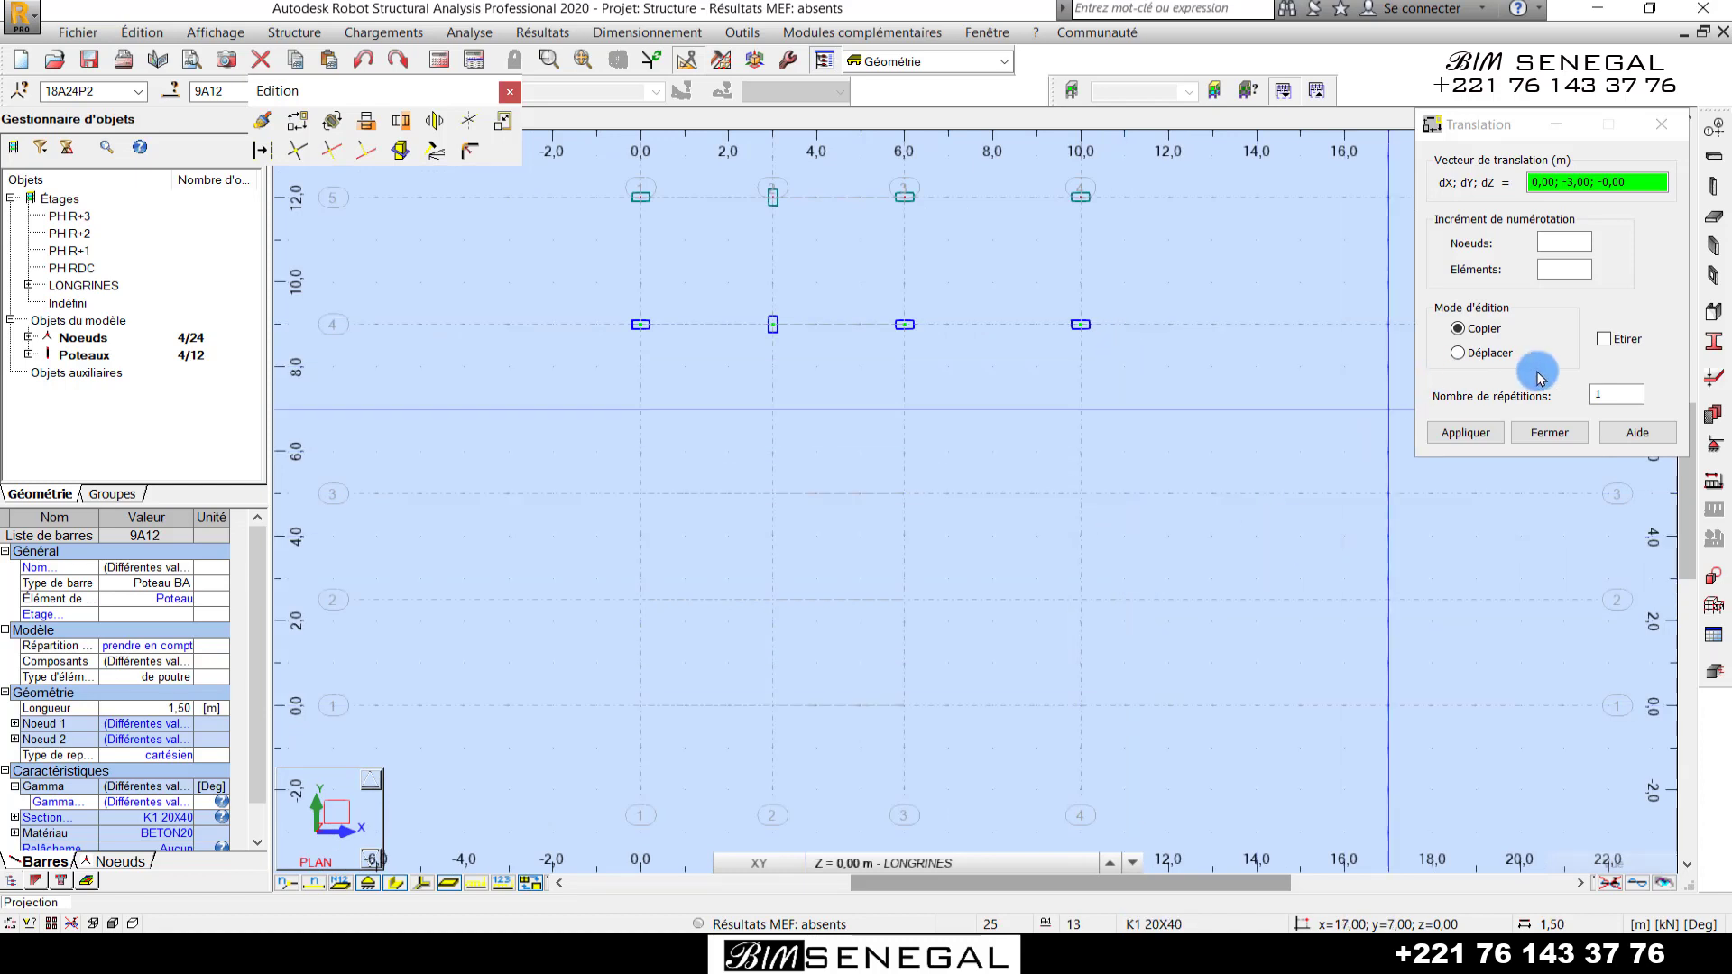
{"action": "left_click", "coordinate": [1618, 397]}
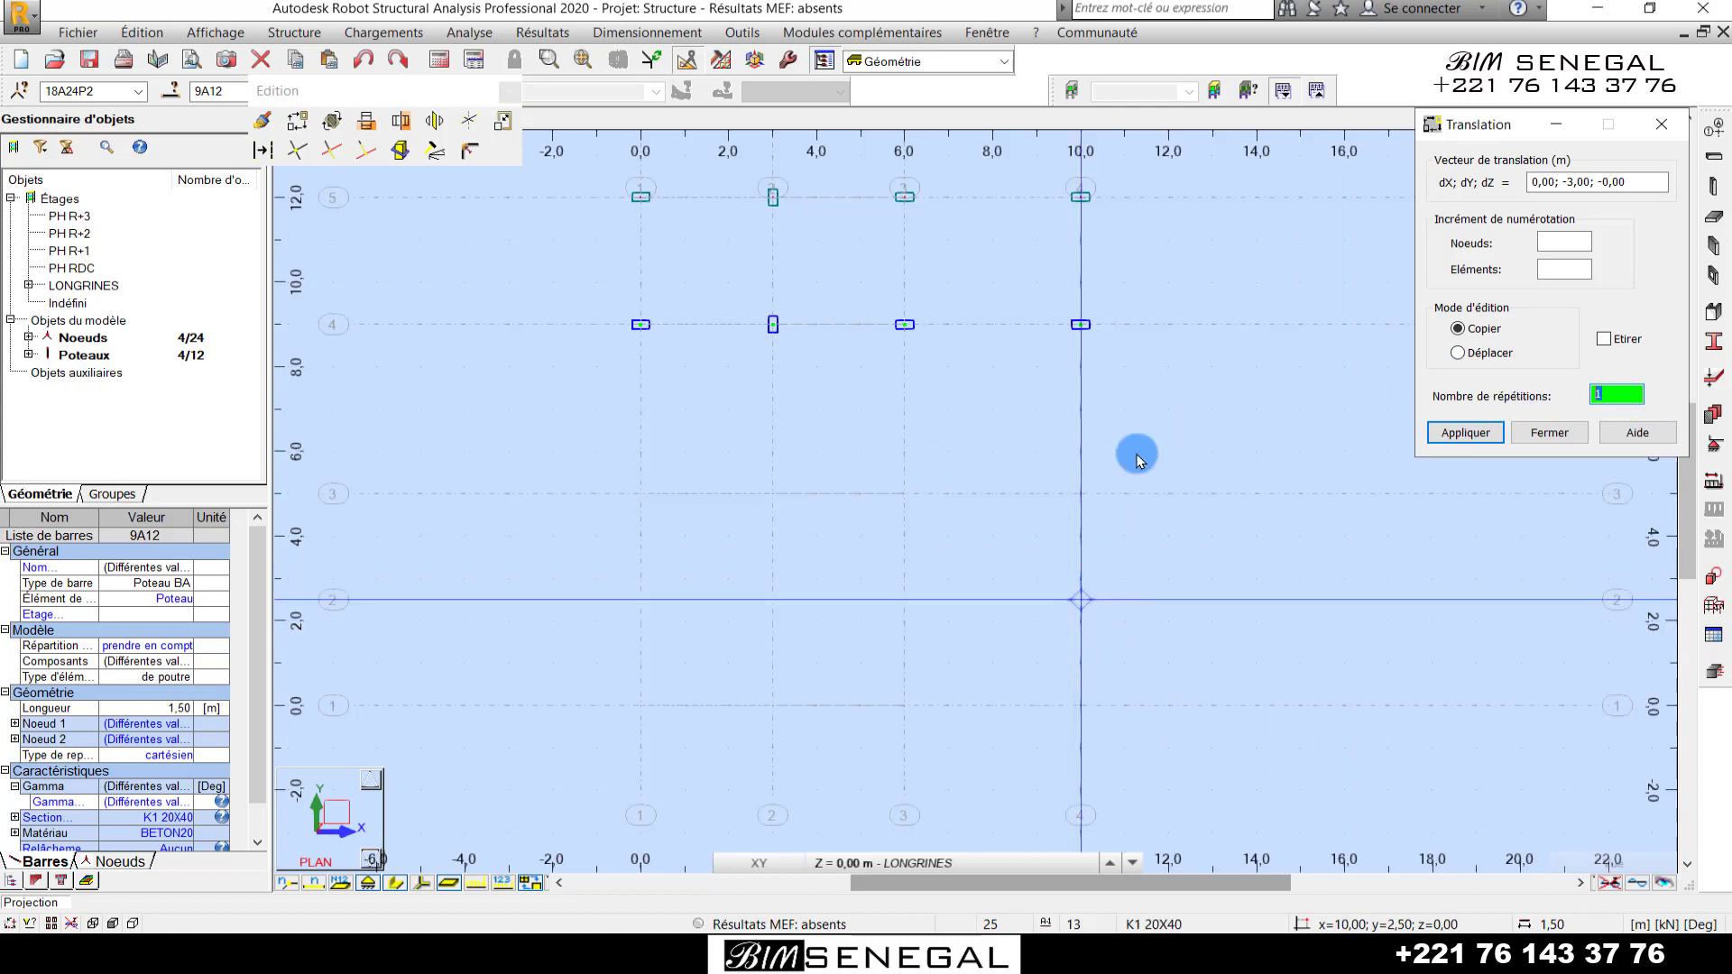
{"action": "left_click", "coordinate": [1556, 183]}
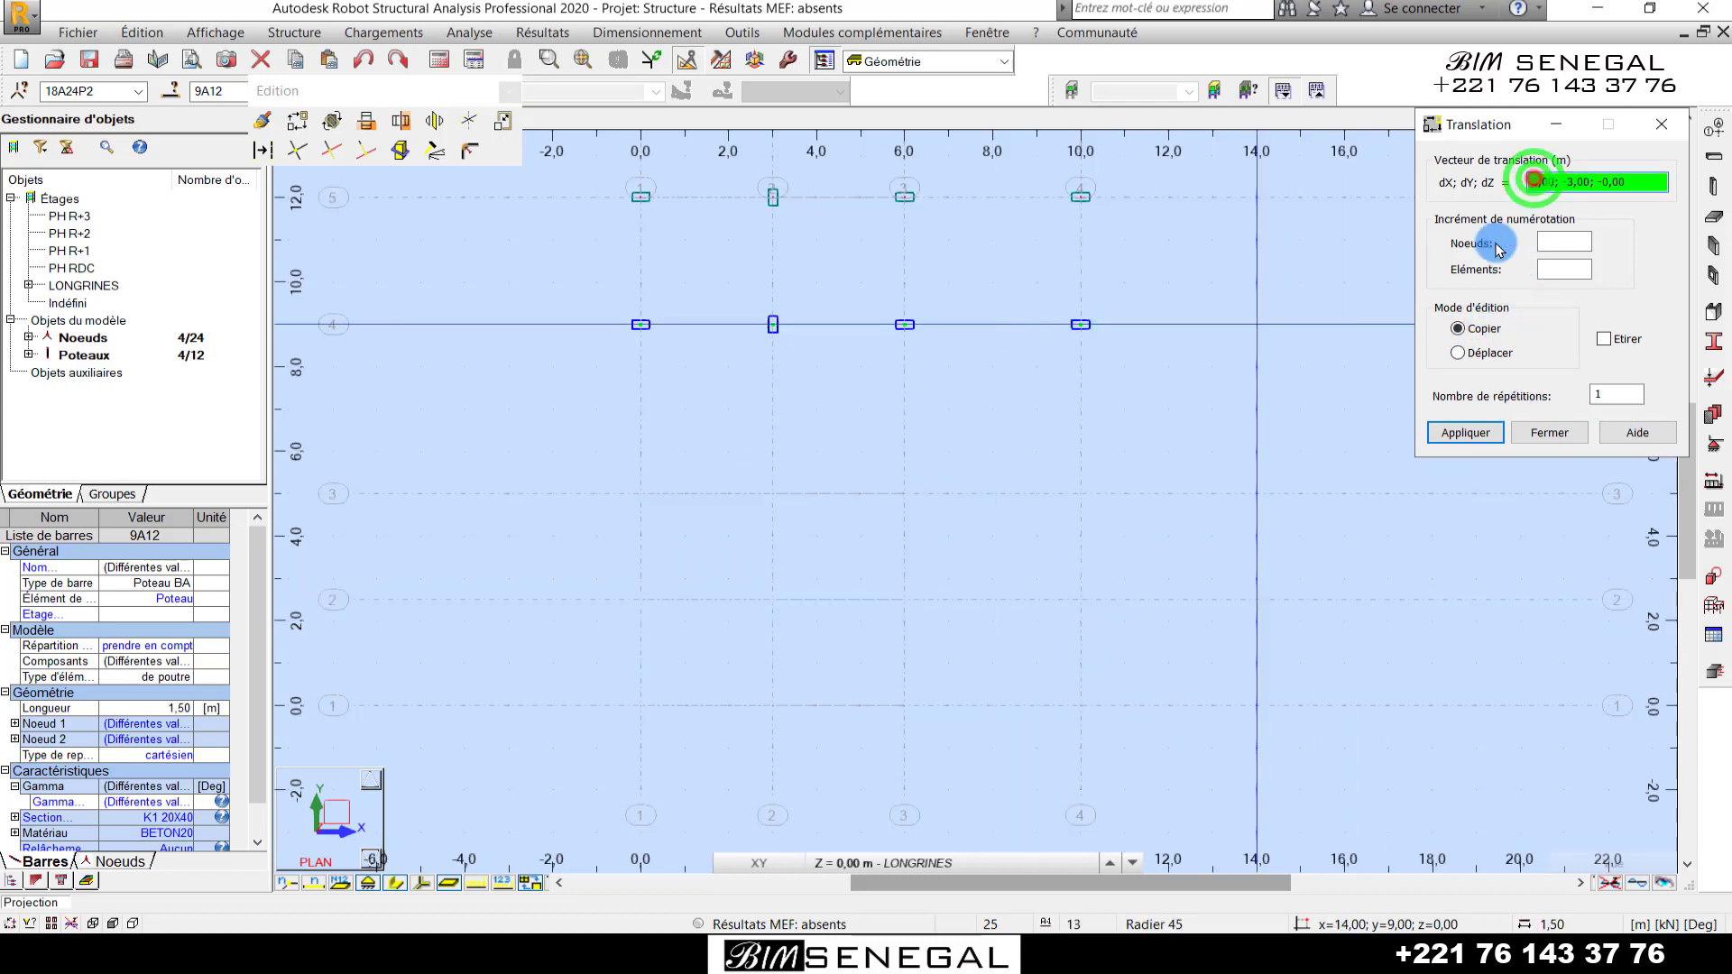
{"action": "scroll", "coordinate": [1044, 572], "scroll_direction": "up", "scroll_amount": 2}
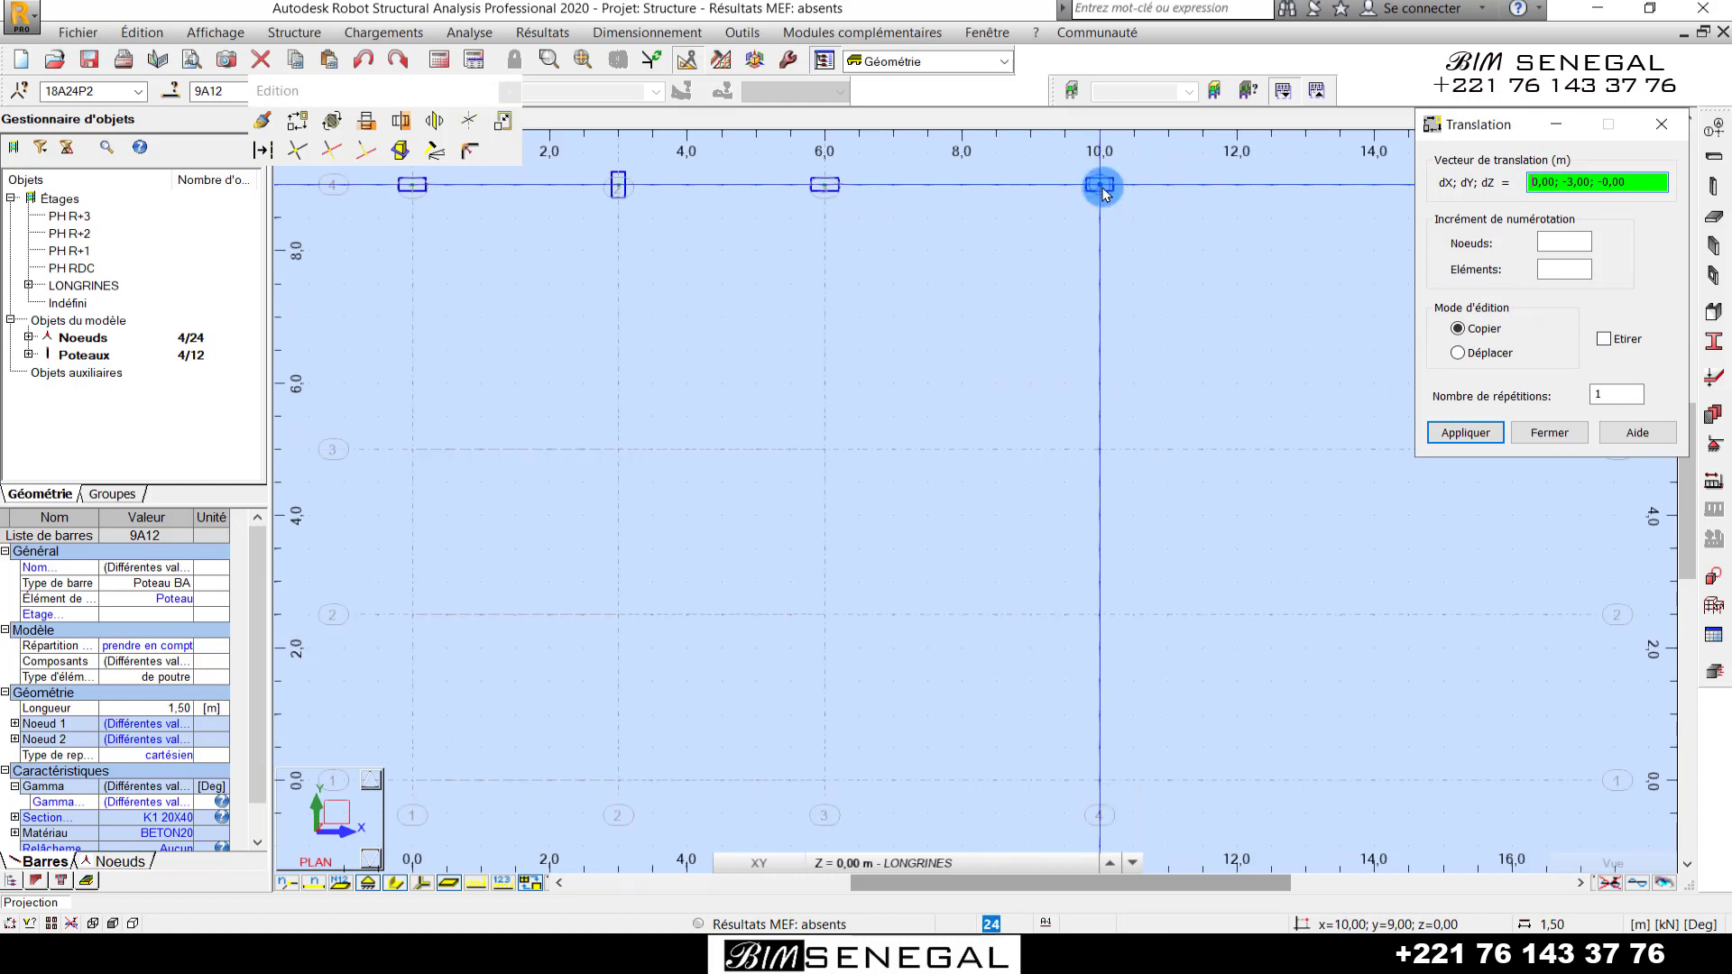
{"action": "left_click", "coordinate": [1100, 185]}
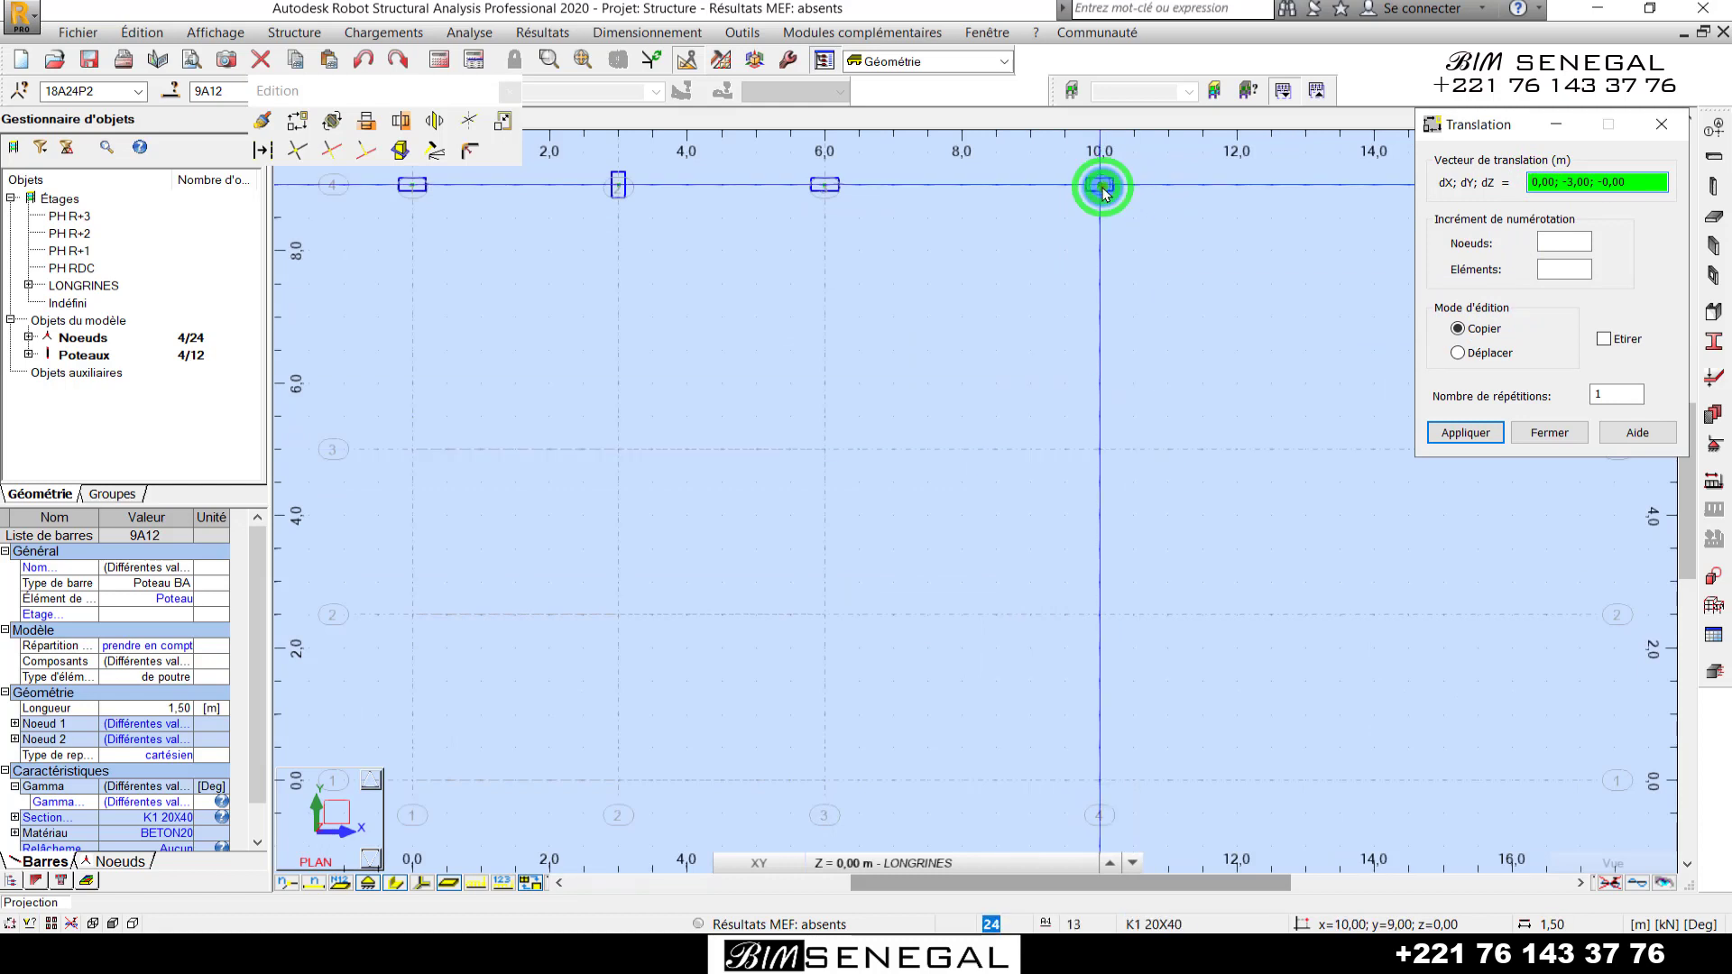
{"action": "left_click", "coordinate": [1107, 444]}
- Copy the axis 3 columns to axes 2 and 1 using 2 repetitions of a 0; -2.5; 0 m translation, and close the translation settings
{"action": "scroll", "coordinate": [1121, 287], "scroll_direction": "down", "scroll_amount": 2}
{"action": "scroll", "coordinate": [1067, 596], "scroll_direction": "up", "scroll_amount": 1}
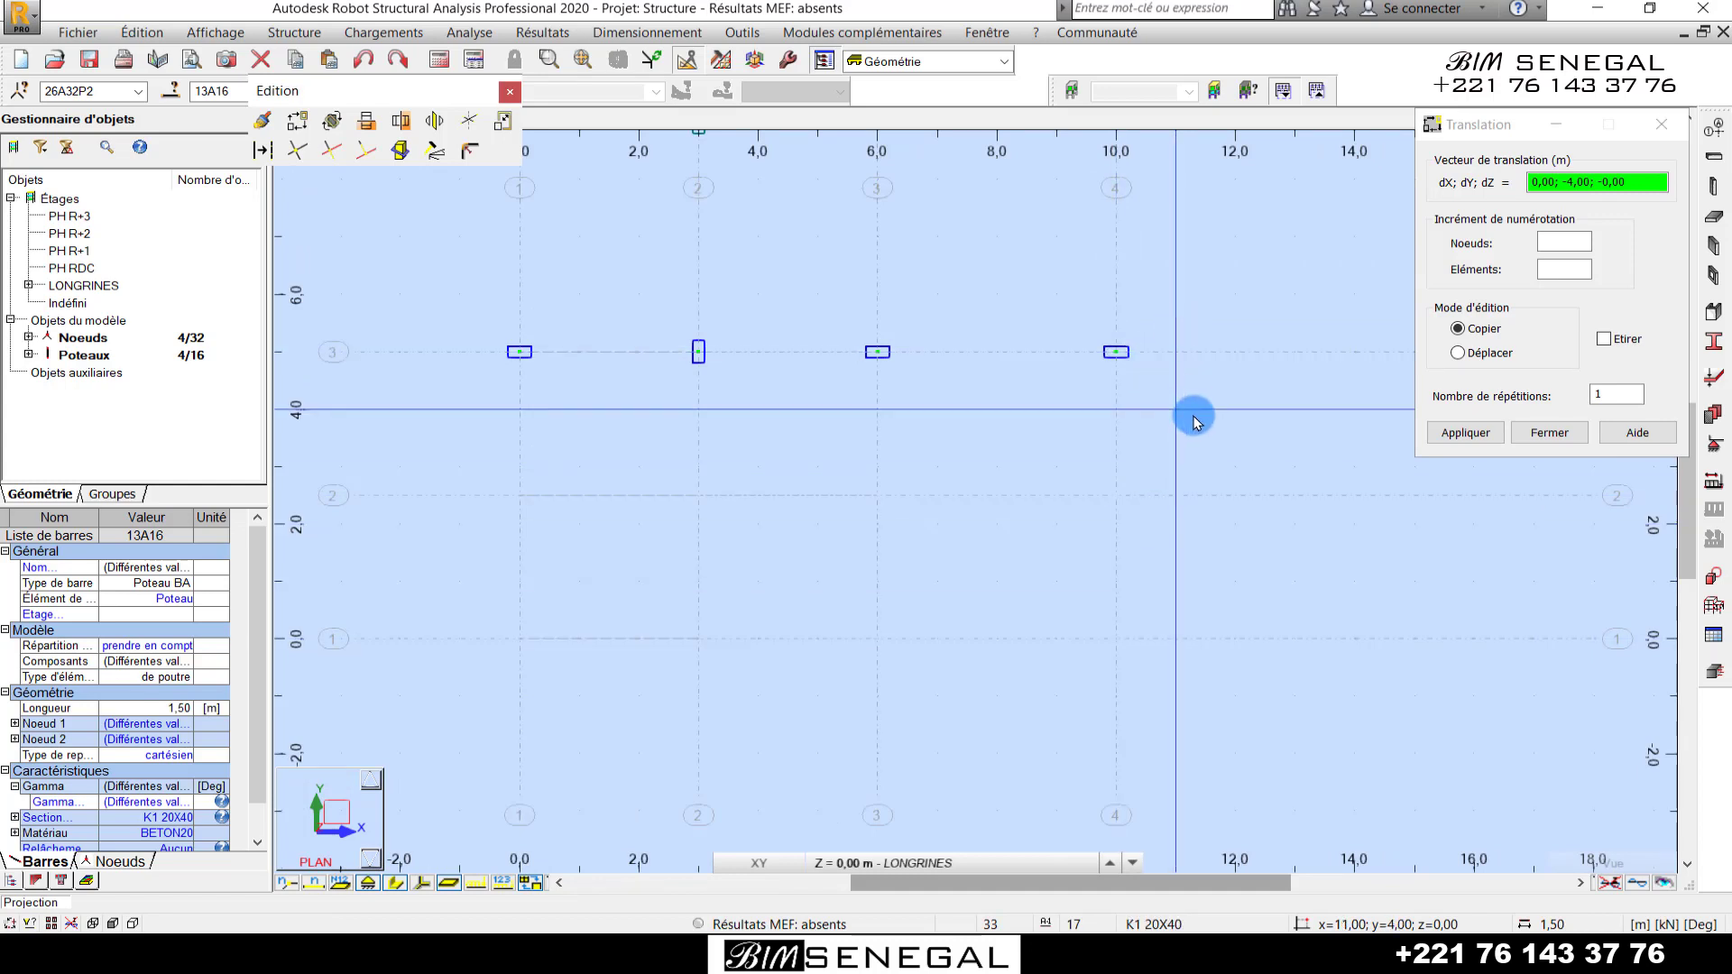
{"action": "scroll", "coordinate": [1209, 433], "scroll_direction": "up", "scroll_amount": 1}
{"action": "left_click", "coordinate": [1615, 390]}
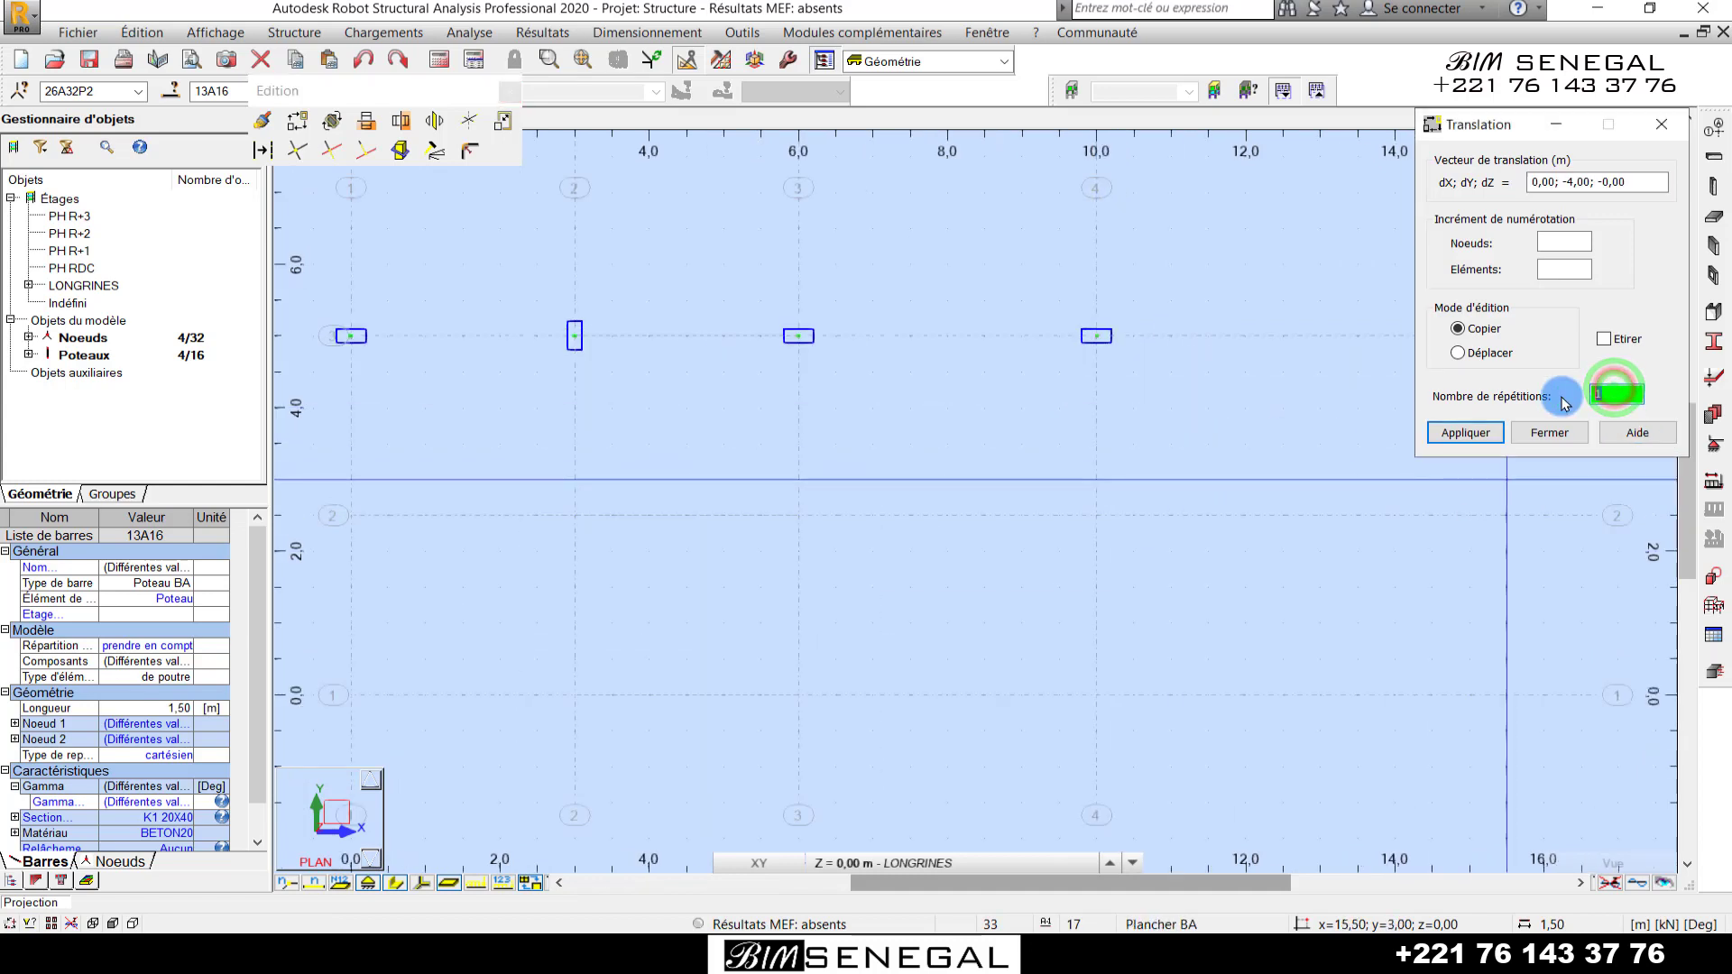
{"action": "left_click", "coordinate": [1103, 336]}
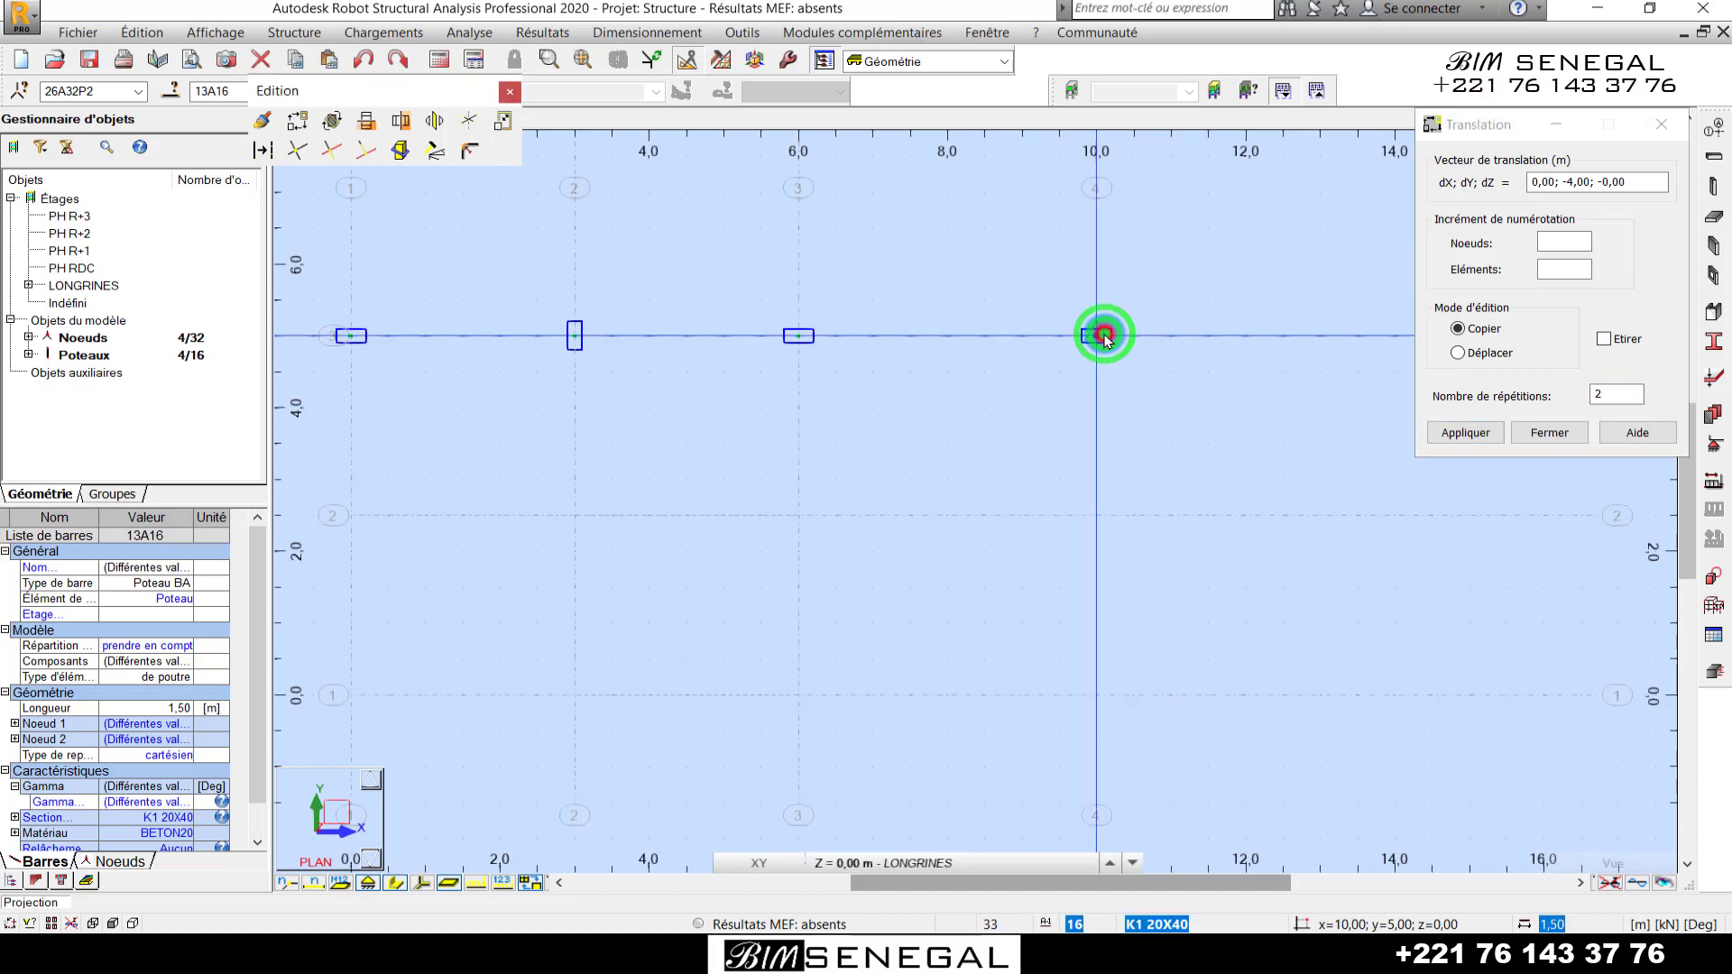
{"action": "left_click", "coordinate": [1103, 515]}
{"action": "scroll", "coordinate": [1173, 533], "scroll_direction": "down", "scroll_amount": 3}
{"action": "scroll", "coordinate": [1083, 623], "scroll_direction": "down", "scroll_amount": 2}
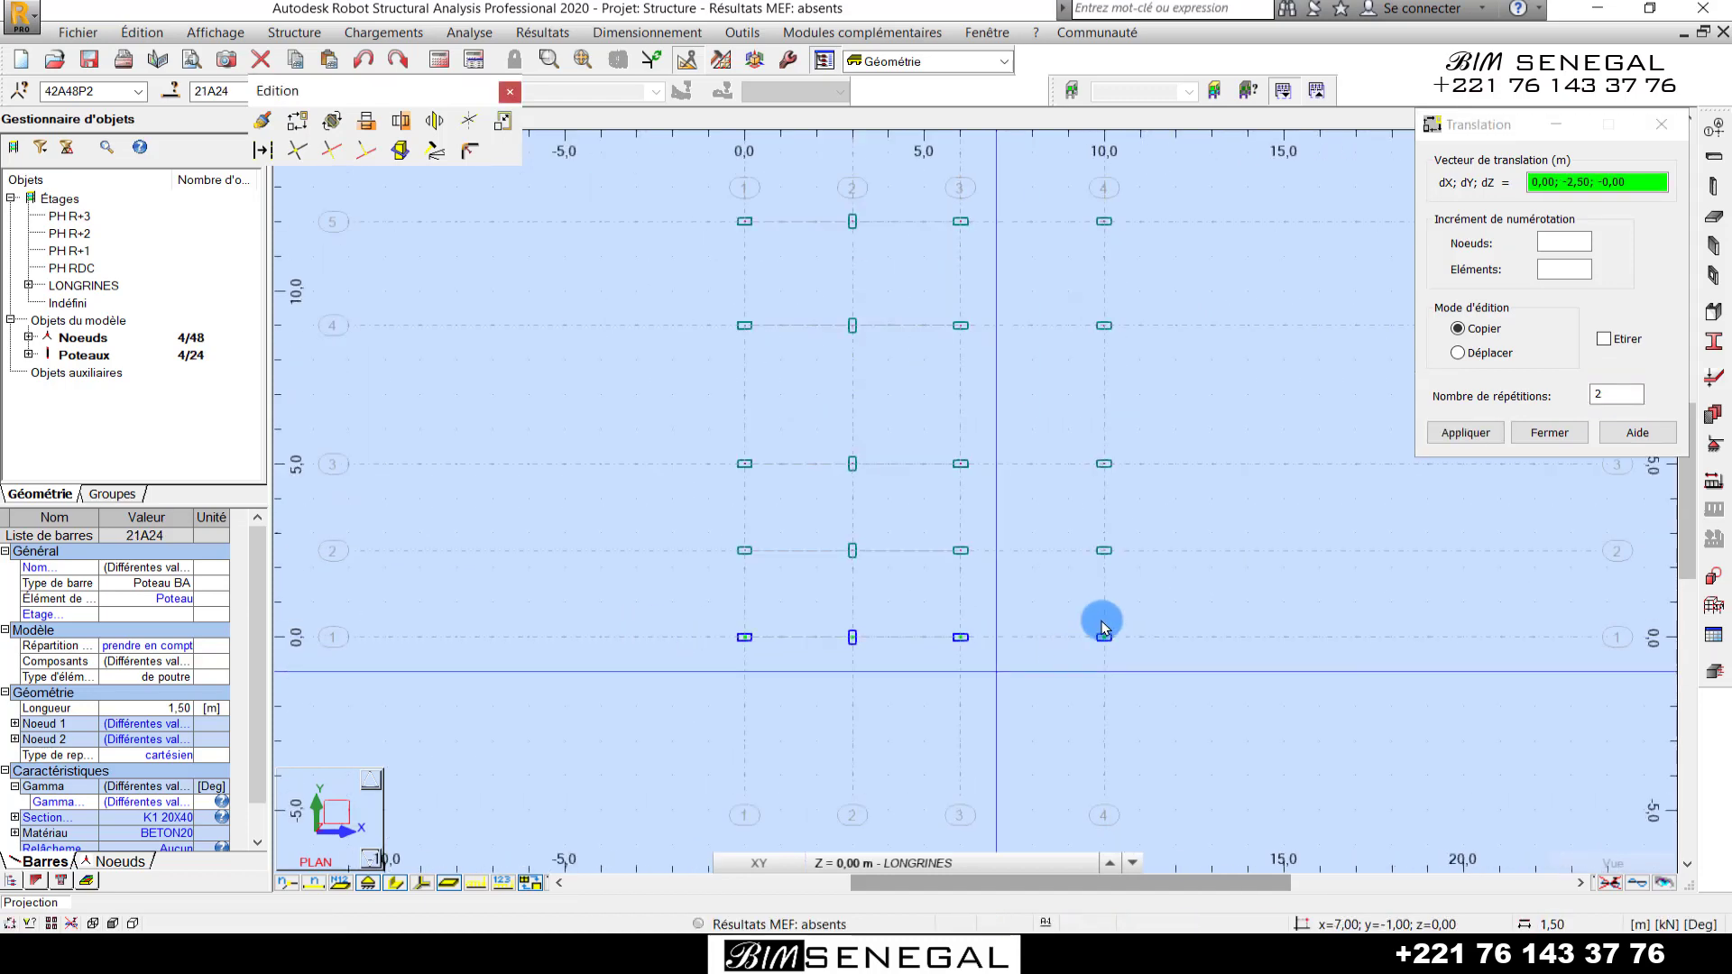
{"action": "left_click", "coordinate": [1654, 137]}
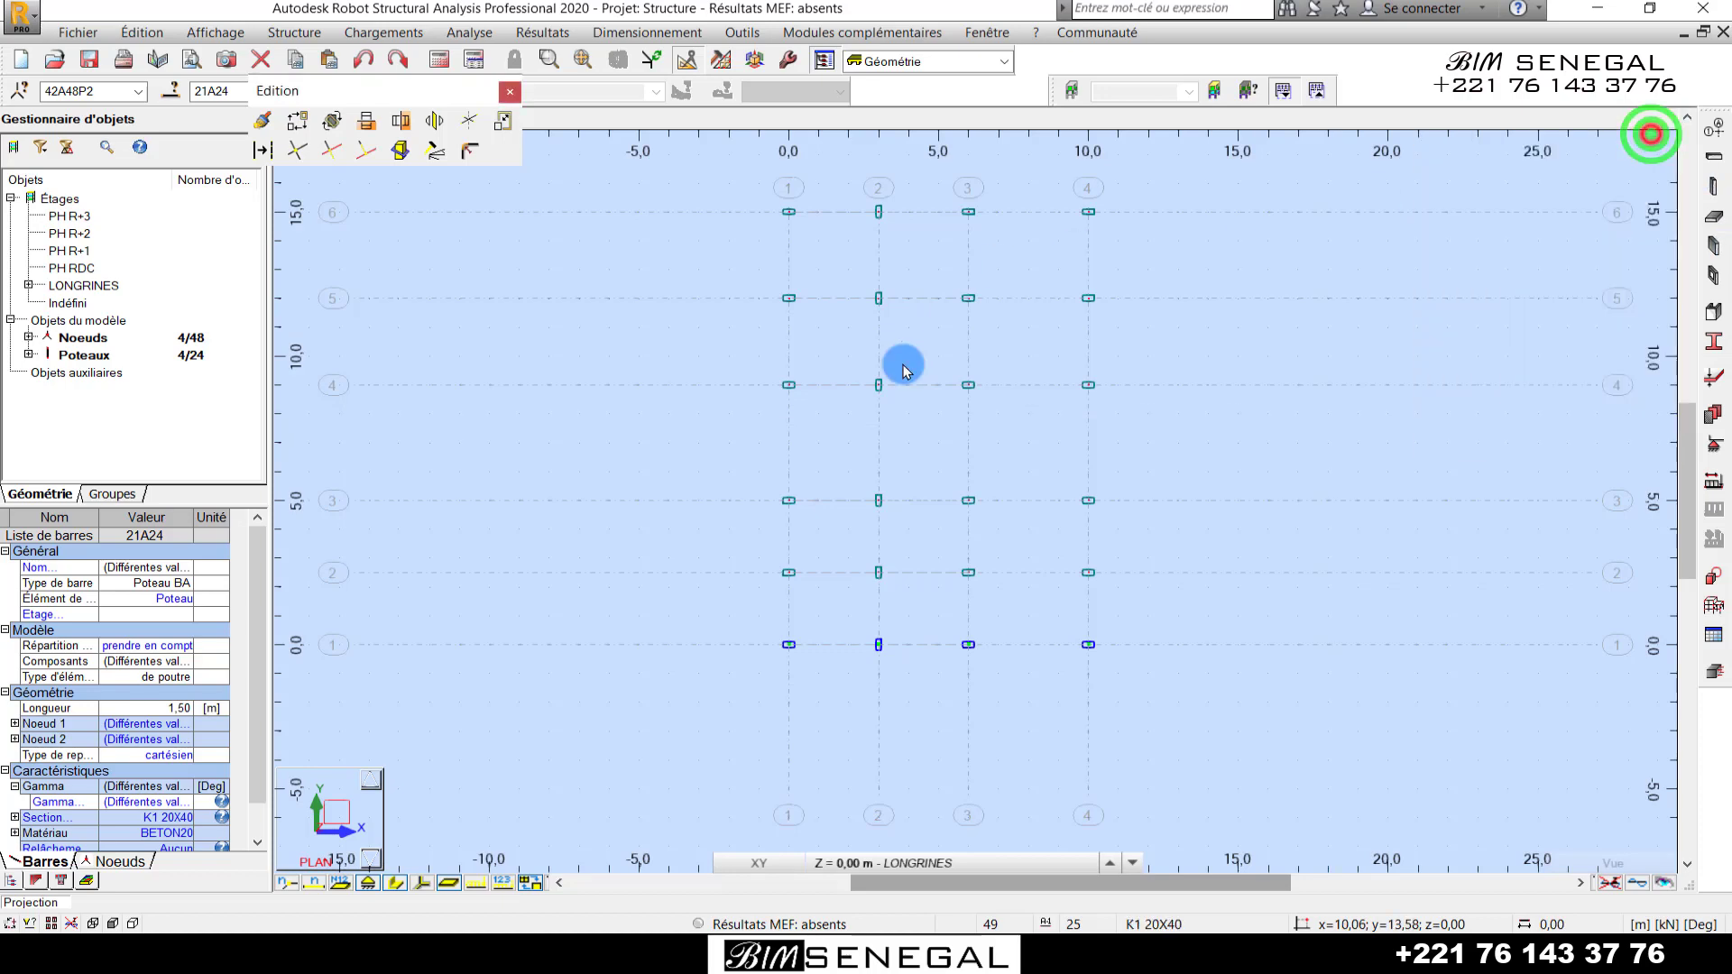
- Show the structure in 3D, deselect the columns and inspect their layout and supports
{"action": "left_click_drag", "start_coordinate": [414, 90], "coordinate": [470, 355]}
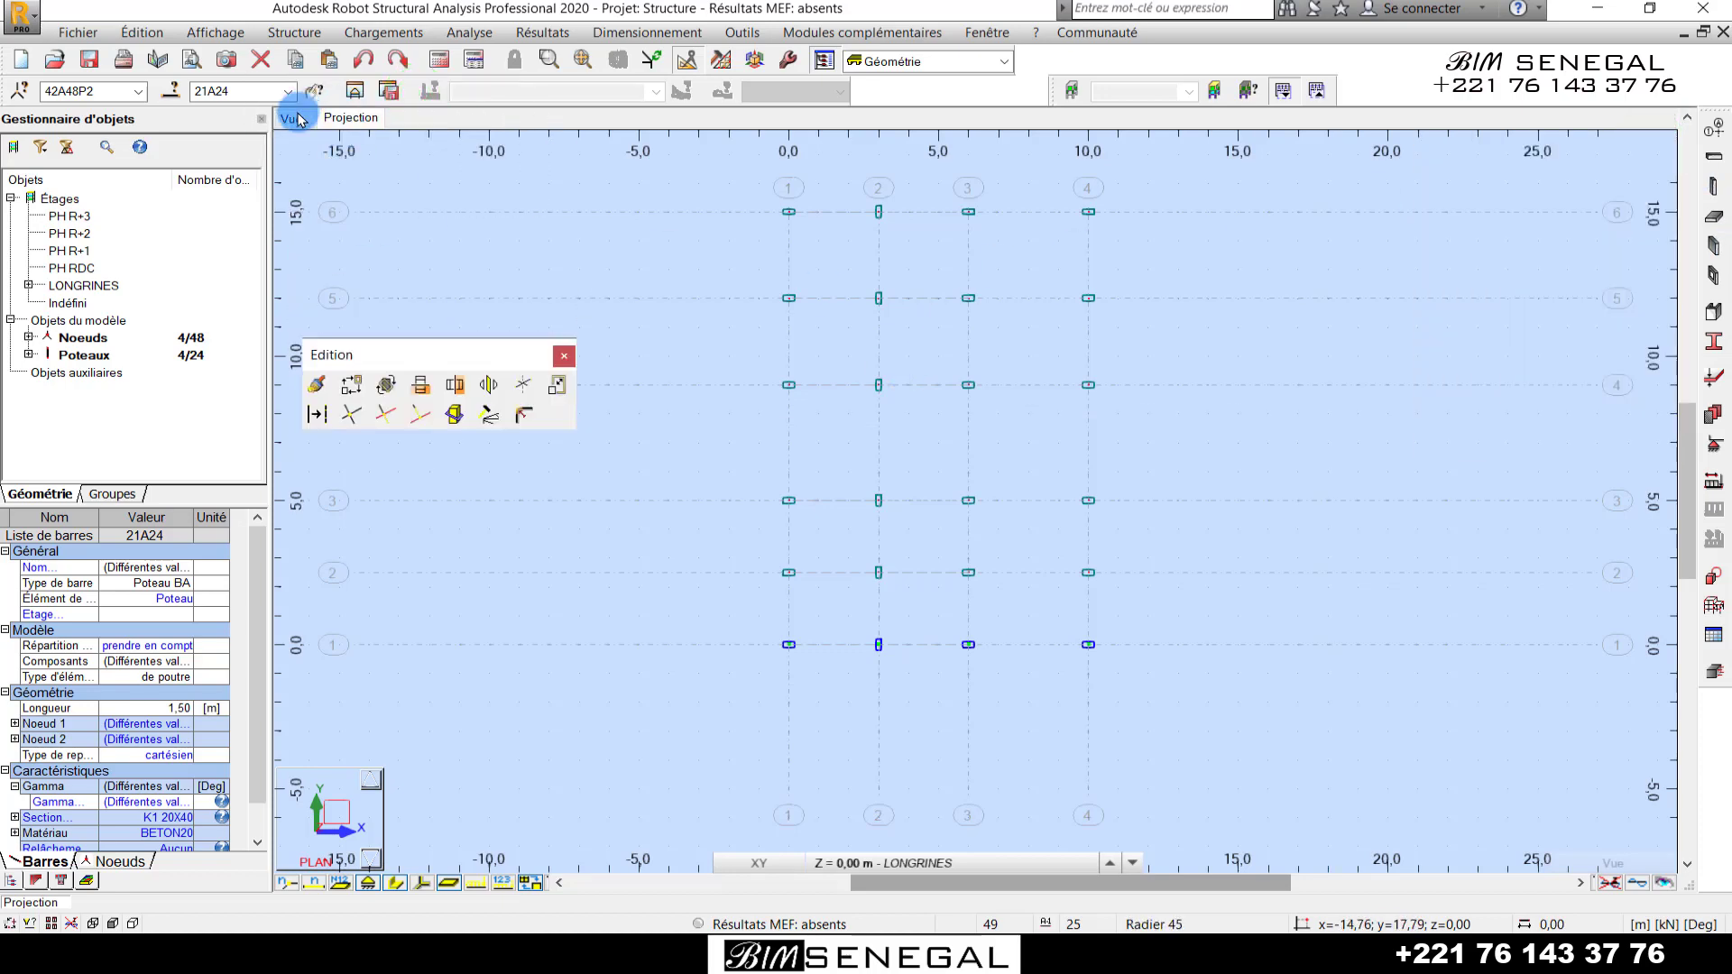
{"action": "left_click", "coordinate": [291, 119]}
{"action": "scroll", "coordinate": [962, 605], "scroll_direction": "up", "scroll_amount": 4}
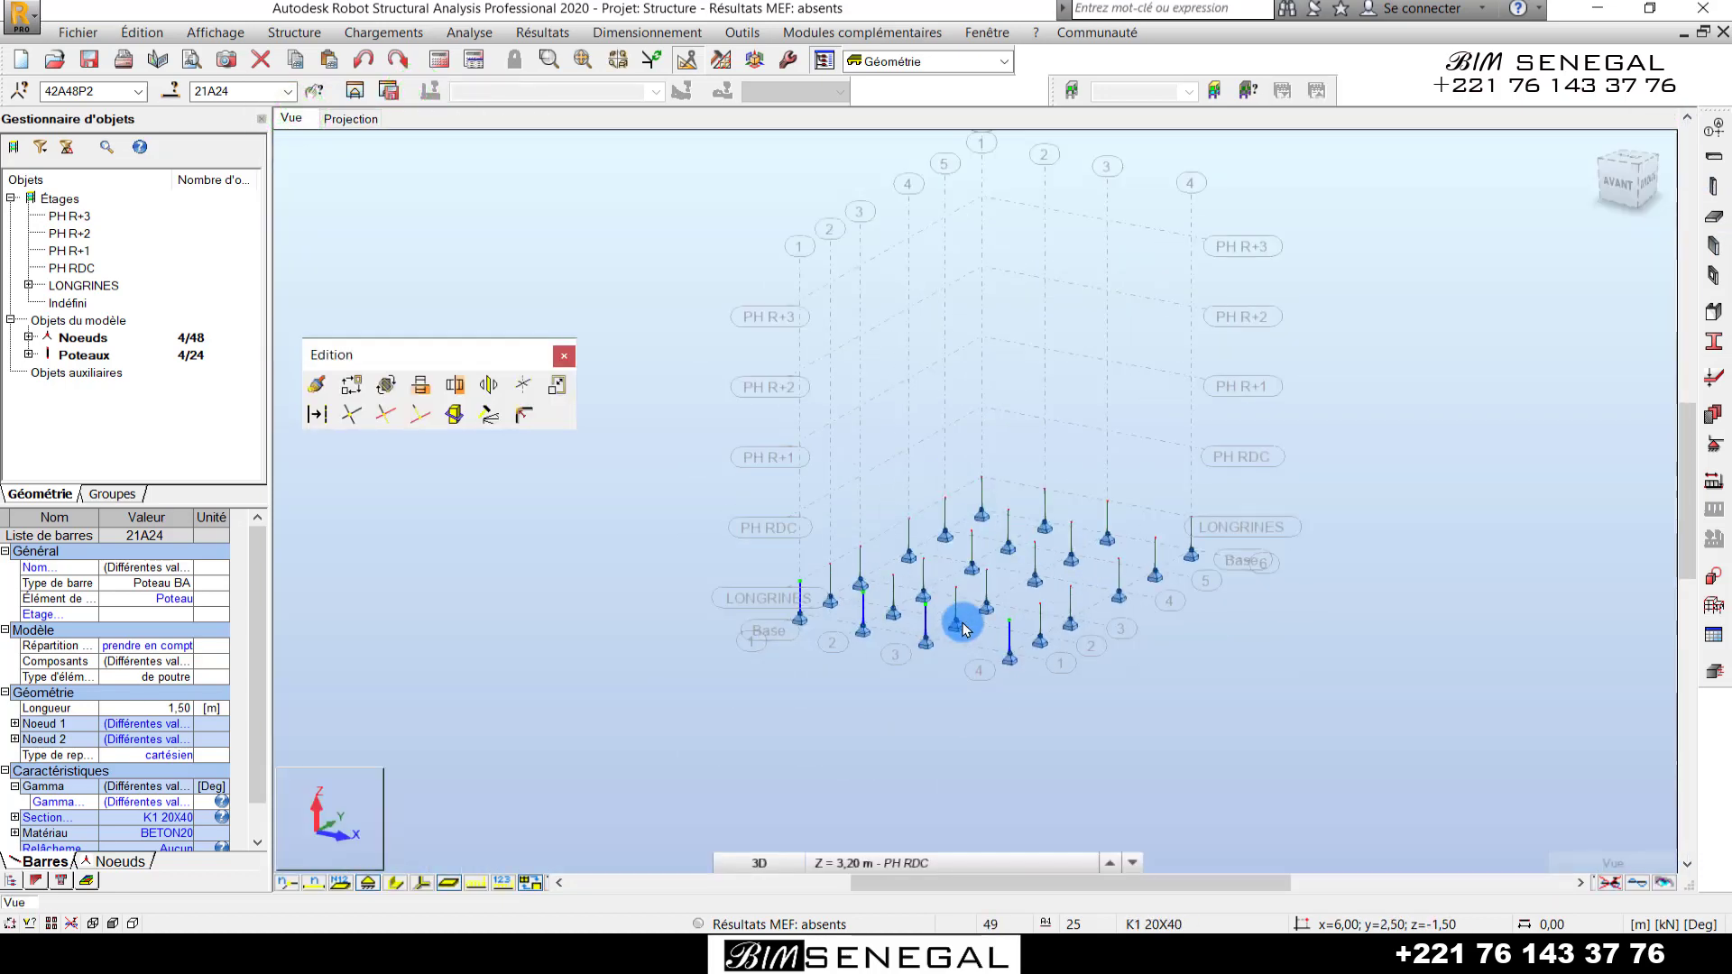
{"action": "left_click", "coordinate": [882, 741]}
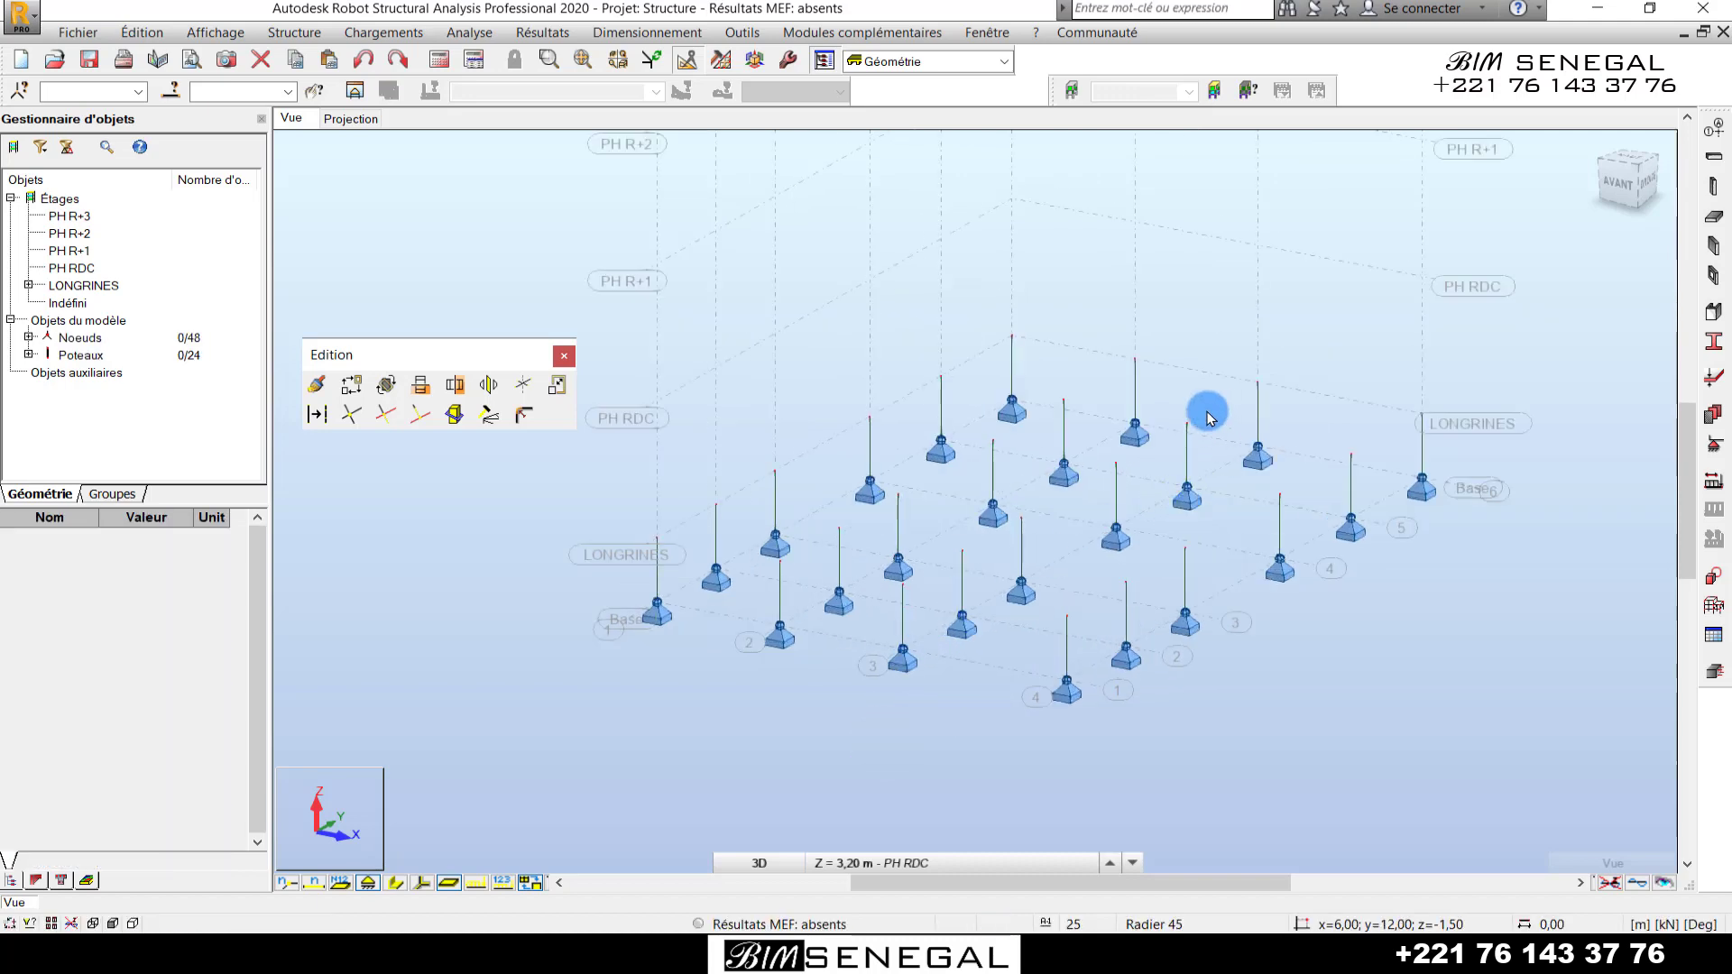
{"action": "scroll", "coordinate": [1150, 510], "scroll_direction": "up", "scroll_amount": 1}
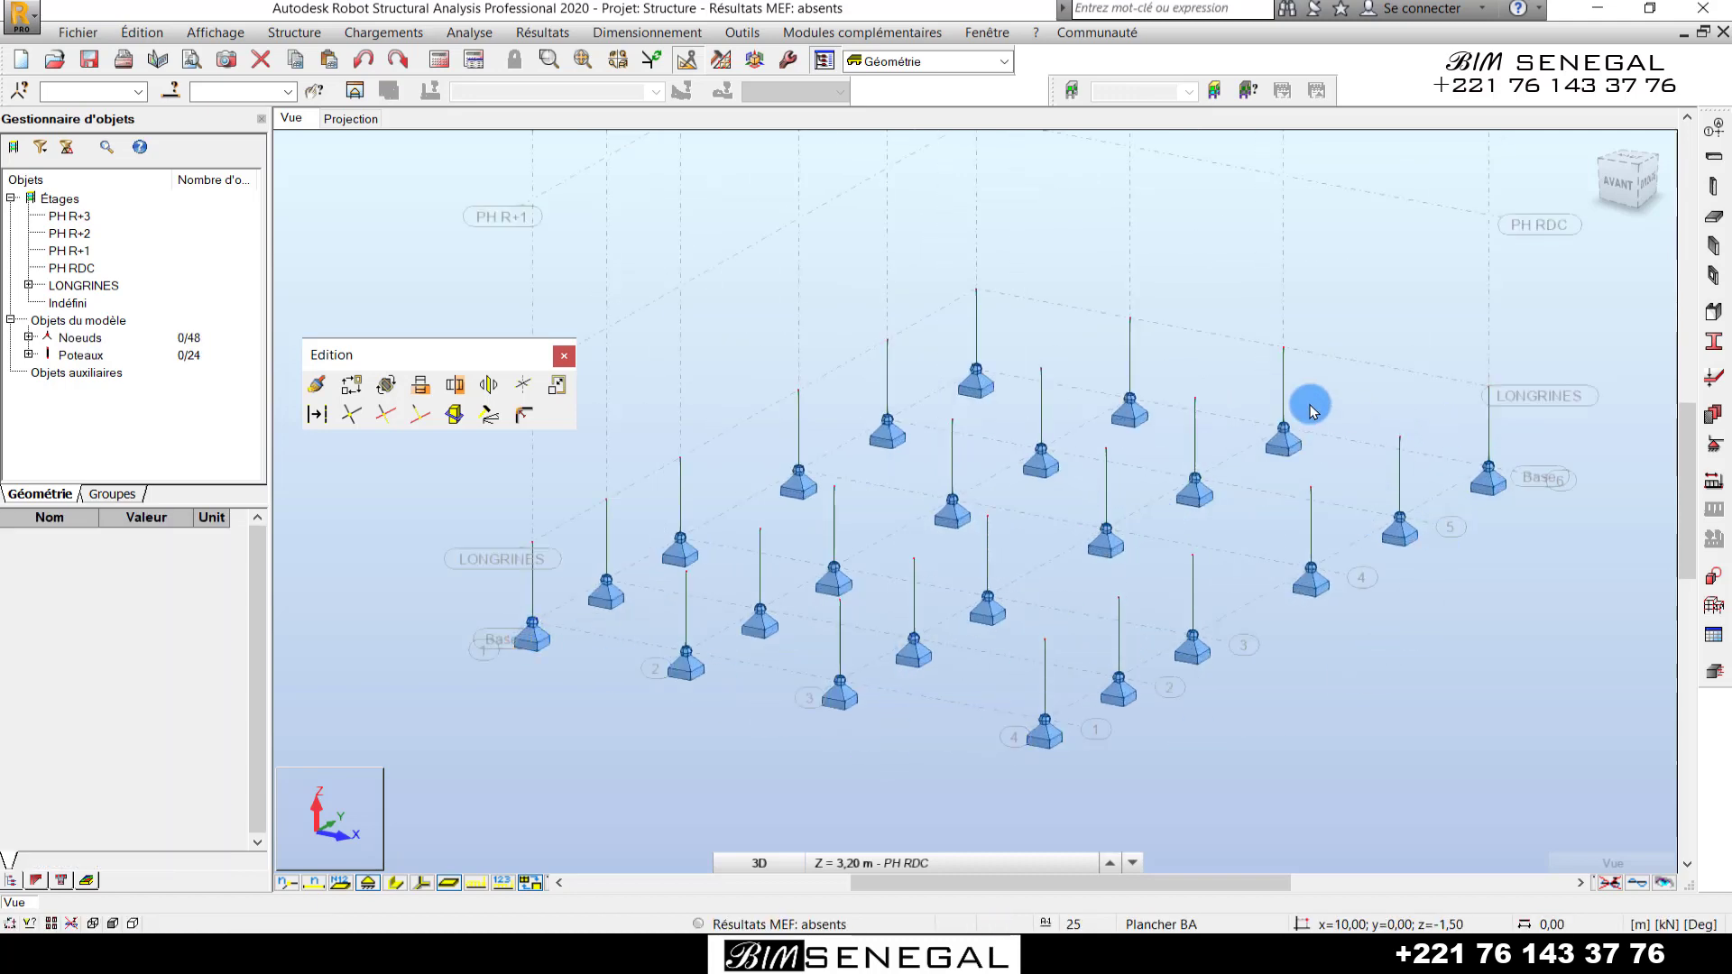
- Return to the LONGRINES plan projection and start a beam with its type set to Poutre BA
{"action": "left_click", "coordinate": [347, 120]}
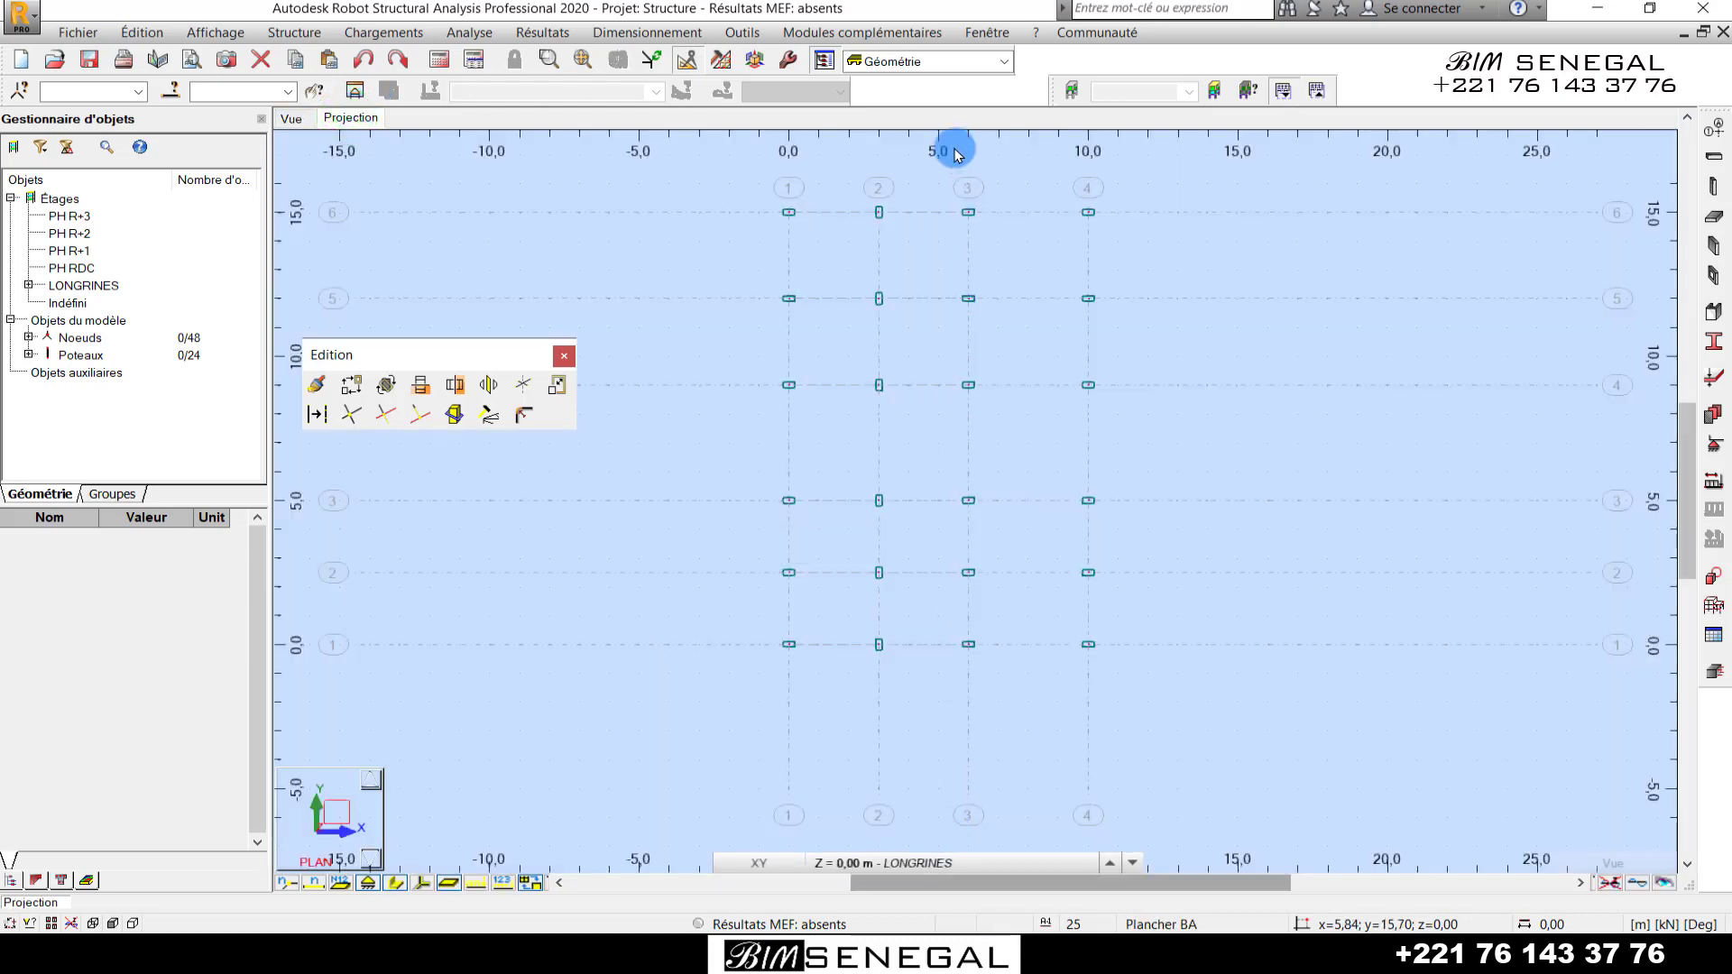
{"action": "scroll", "coordinate": [957, 153], "scroll_direction": "up", "scroll_amount": 3}
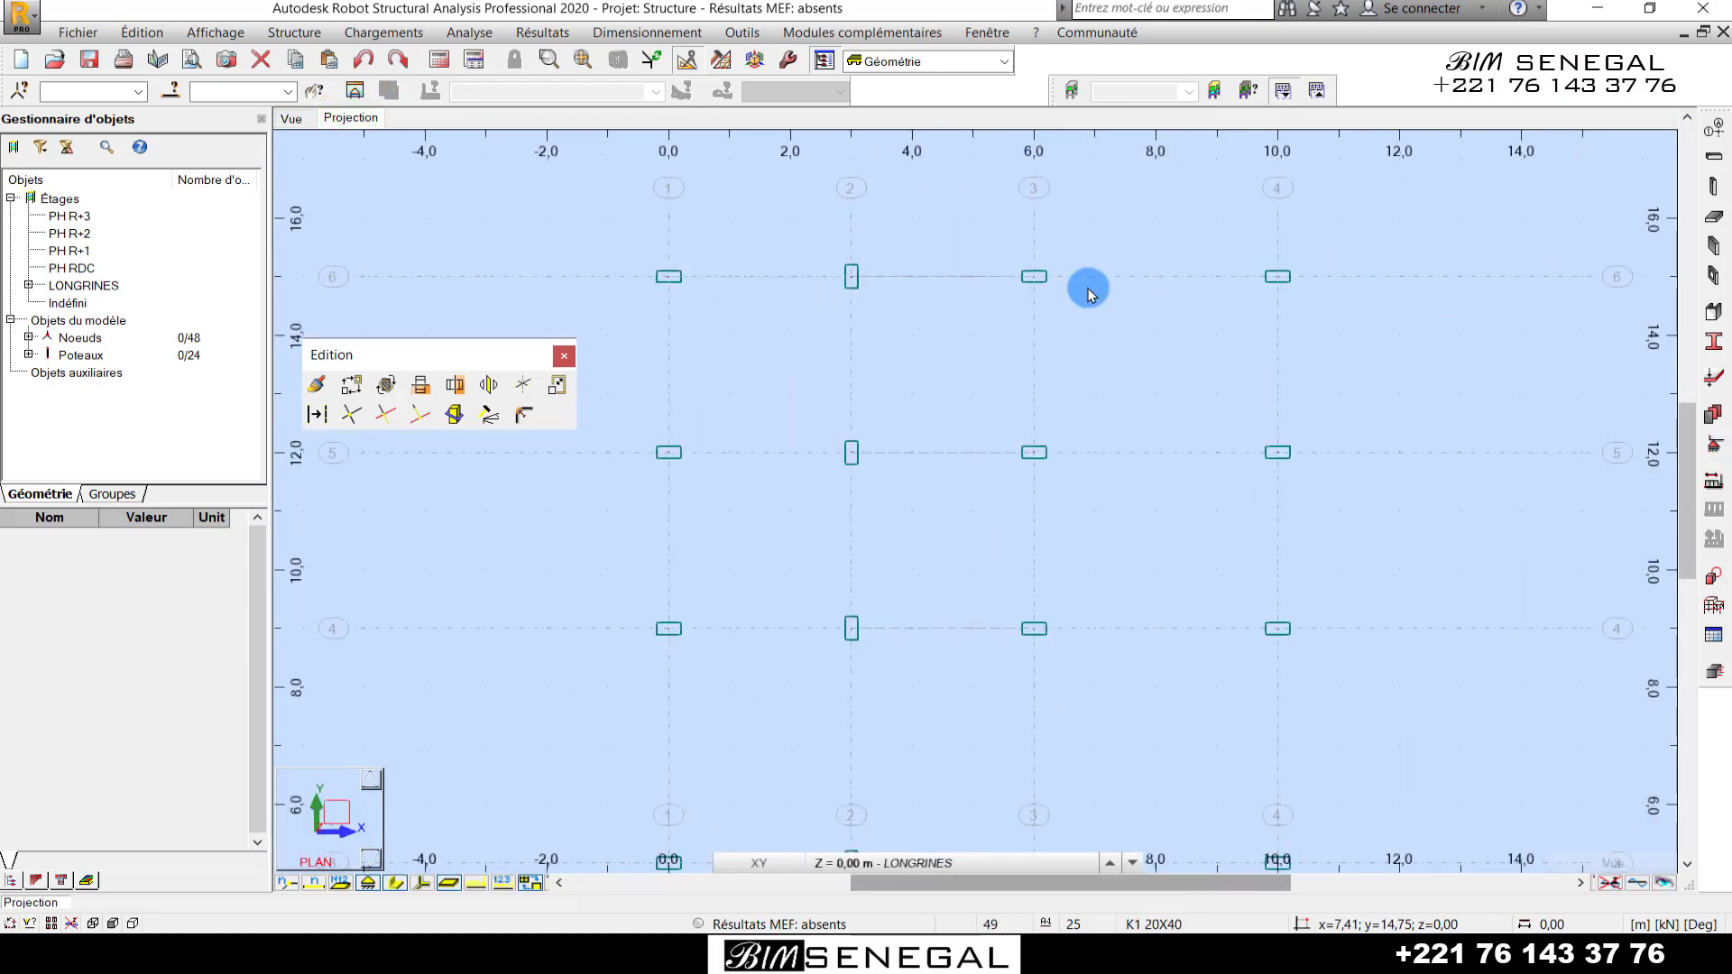
{"action": "left_click", "coordinate": [1714, 158]}
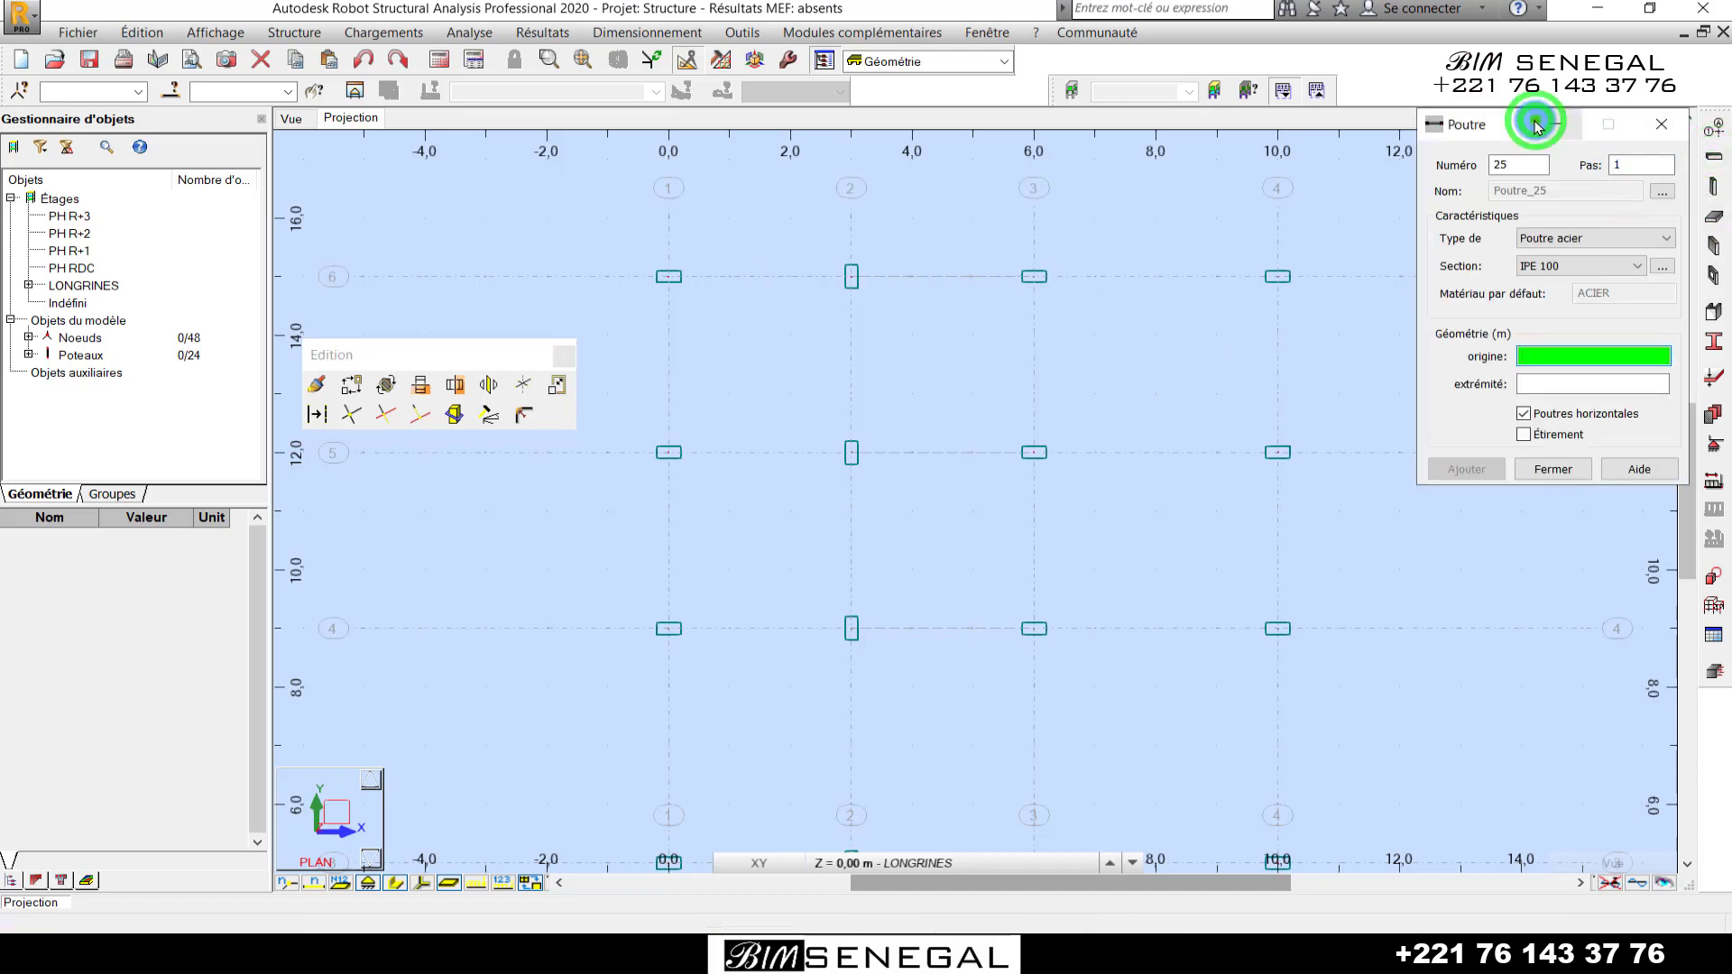
{"action": "left_click", "coordinate": [1555, 241]}
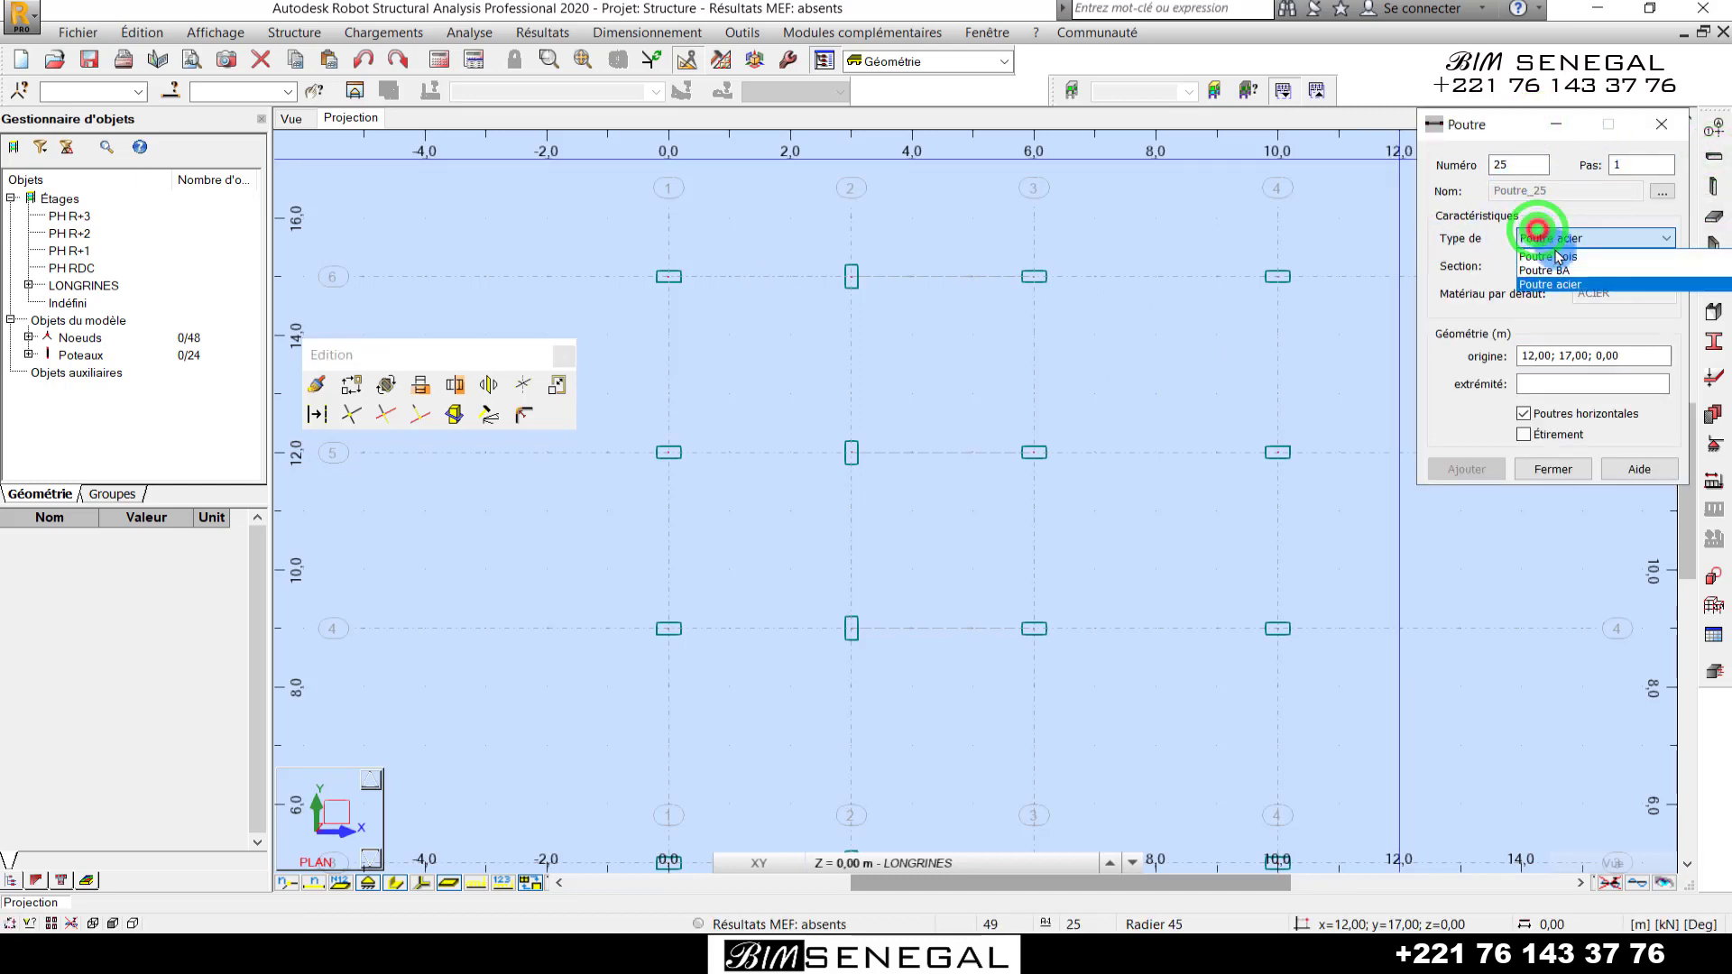
{"action": "left_click", "coordinate": [1550, 266]}
{"action": "left_click", "coordinate": [1577, 268]}
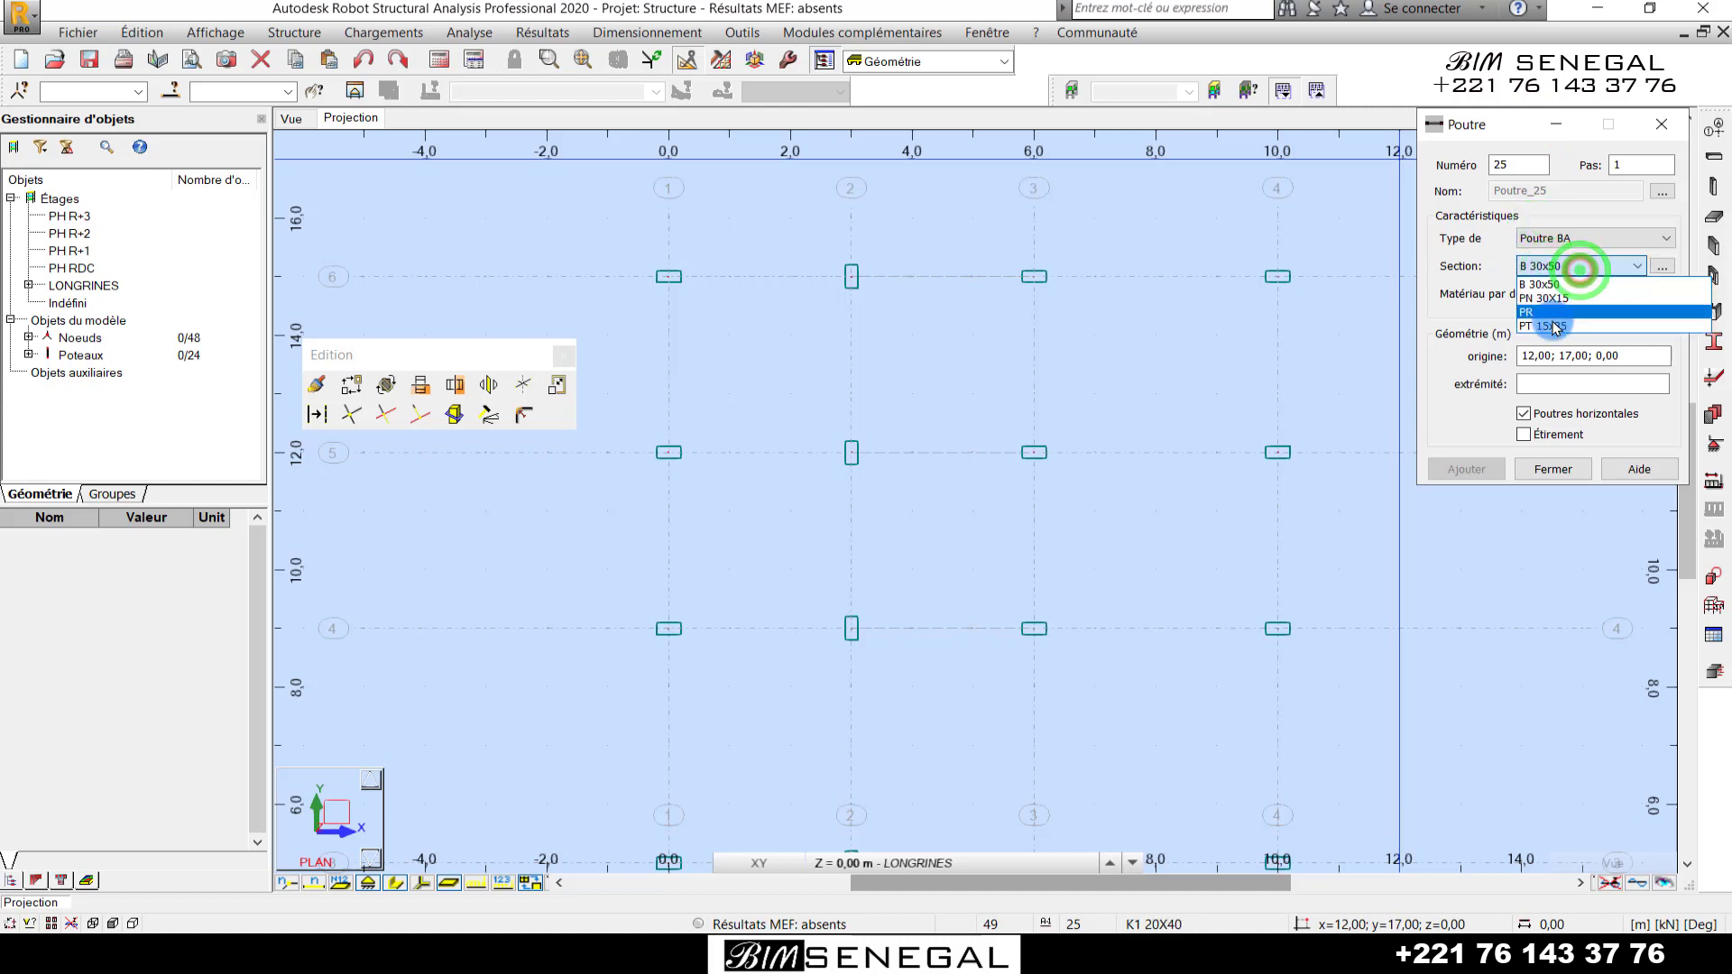
{"action": "left_click", "coordinate": [1476, 273]}
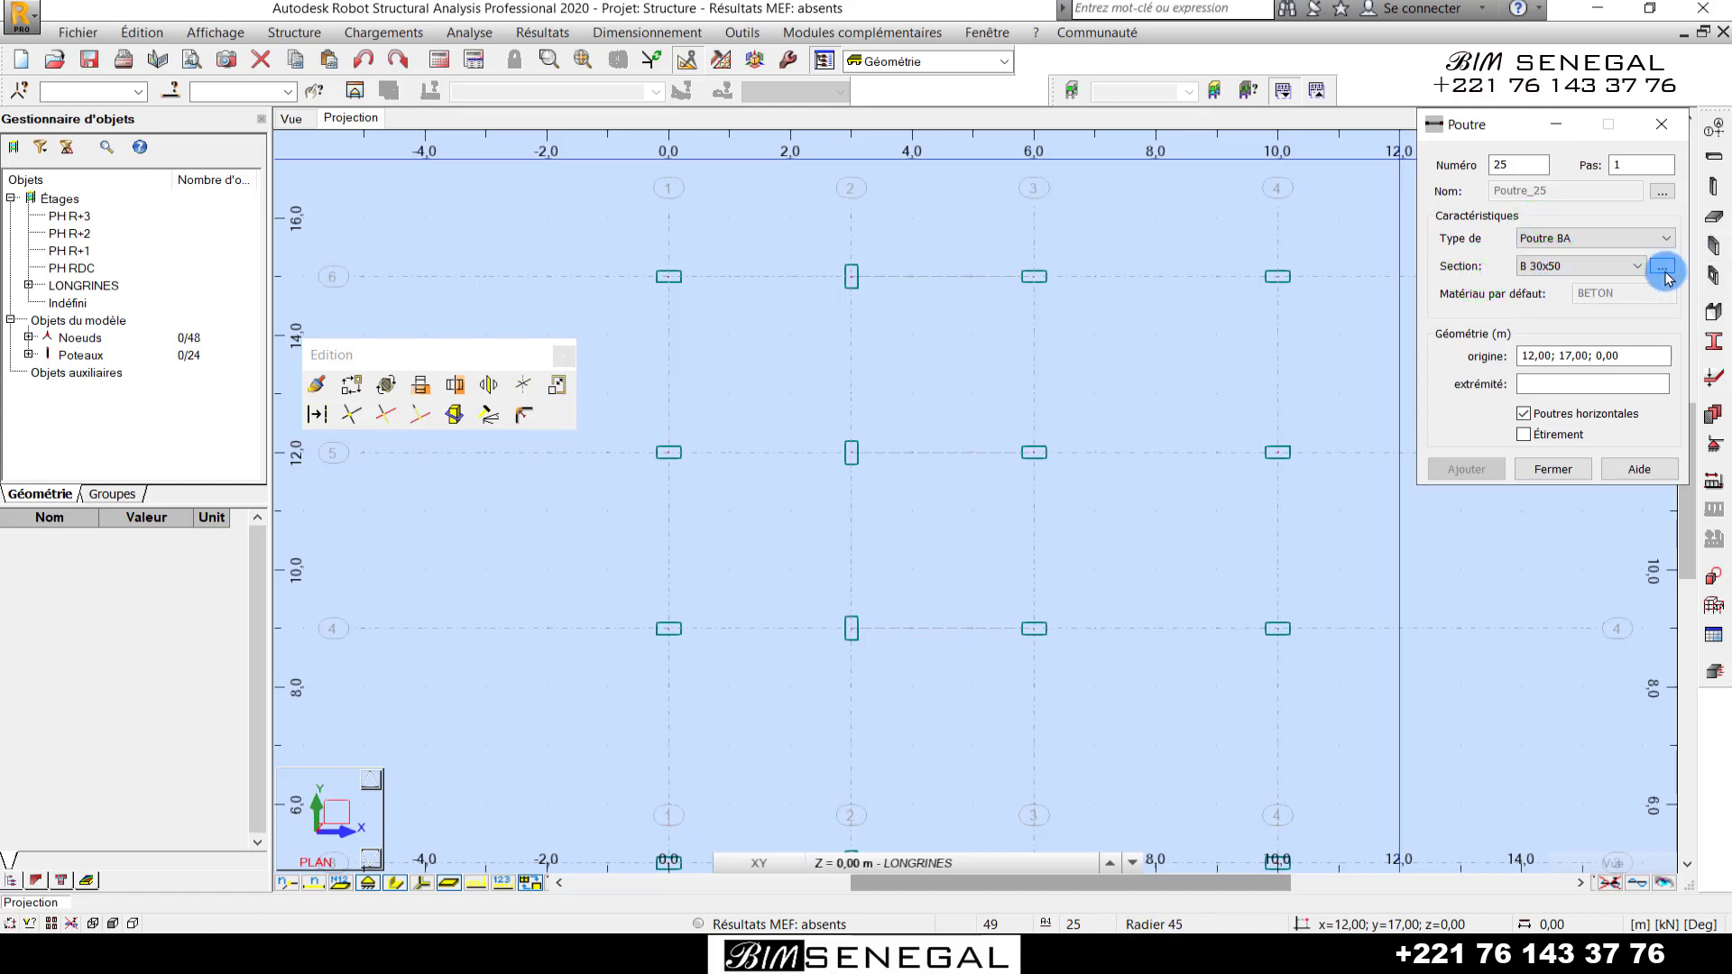
- Define two BETON20 beam sections with inertia reduction enabled: PT 15x30 with b 15, h 30 cm and PT 15x40 with b 15, h 40 cm
{"action": "left_click", "coordinate": [1665, 271]}
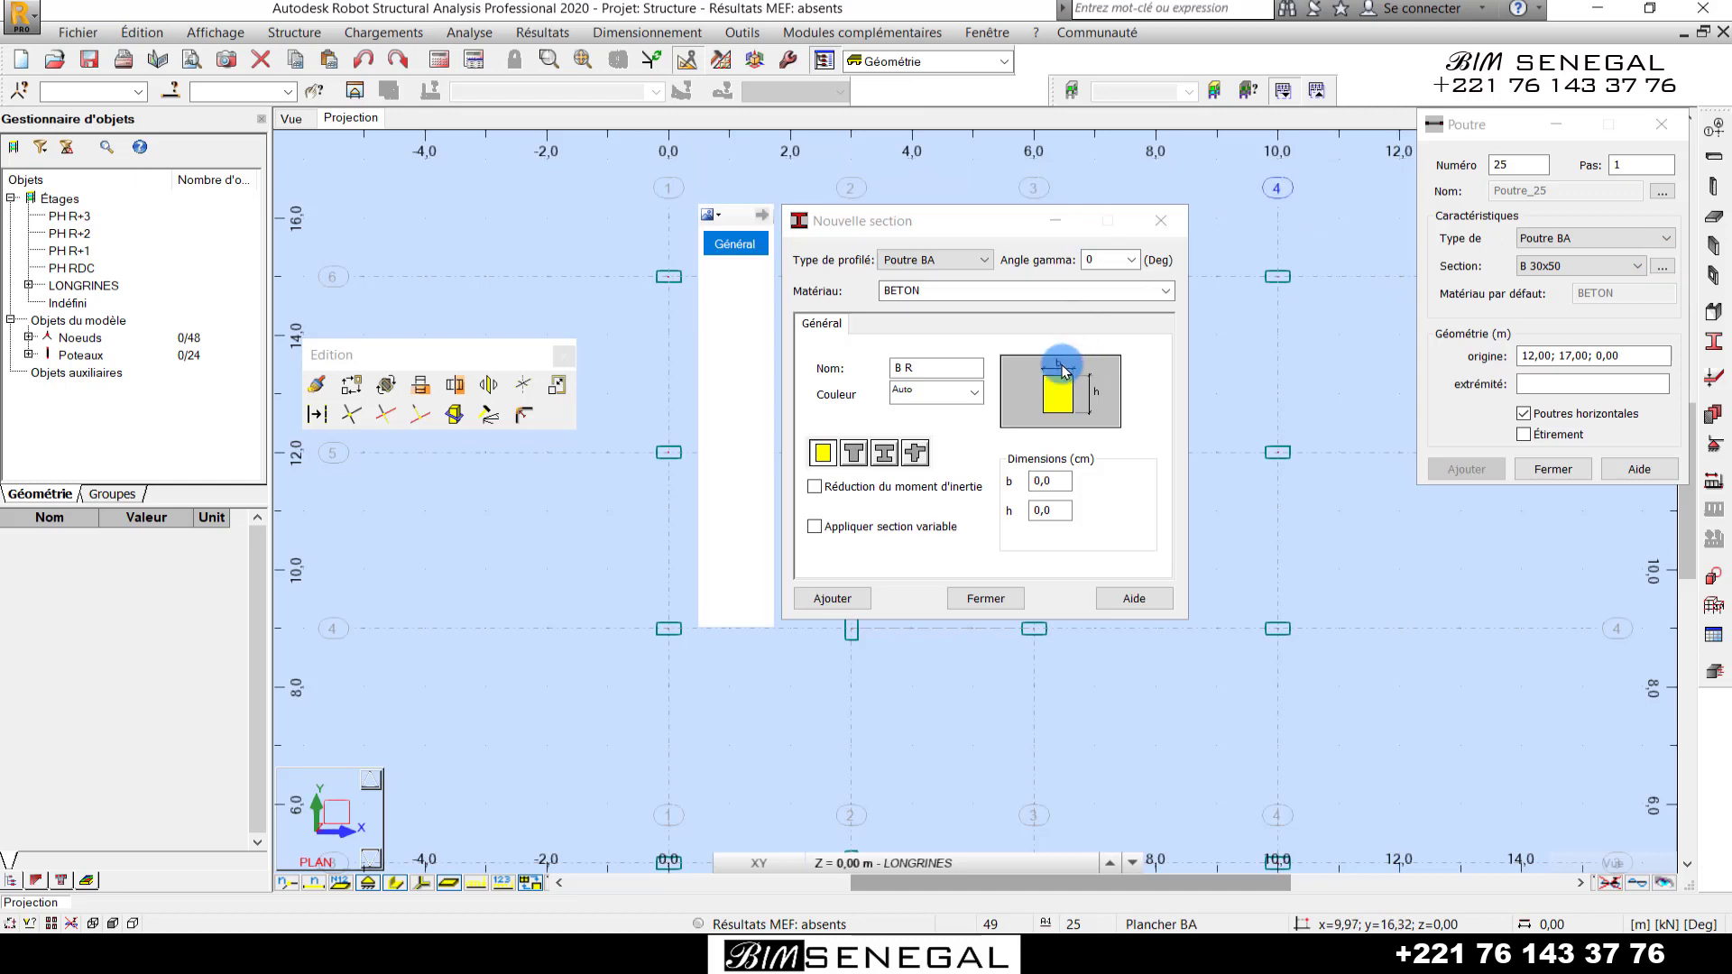
{"action": "left_click", "coordinate": [1164, 291]}
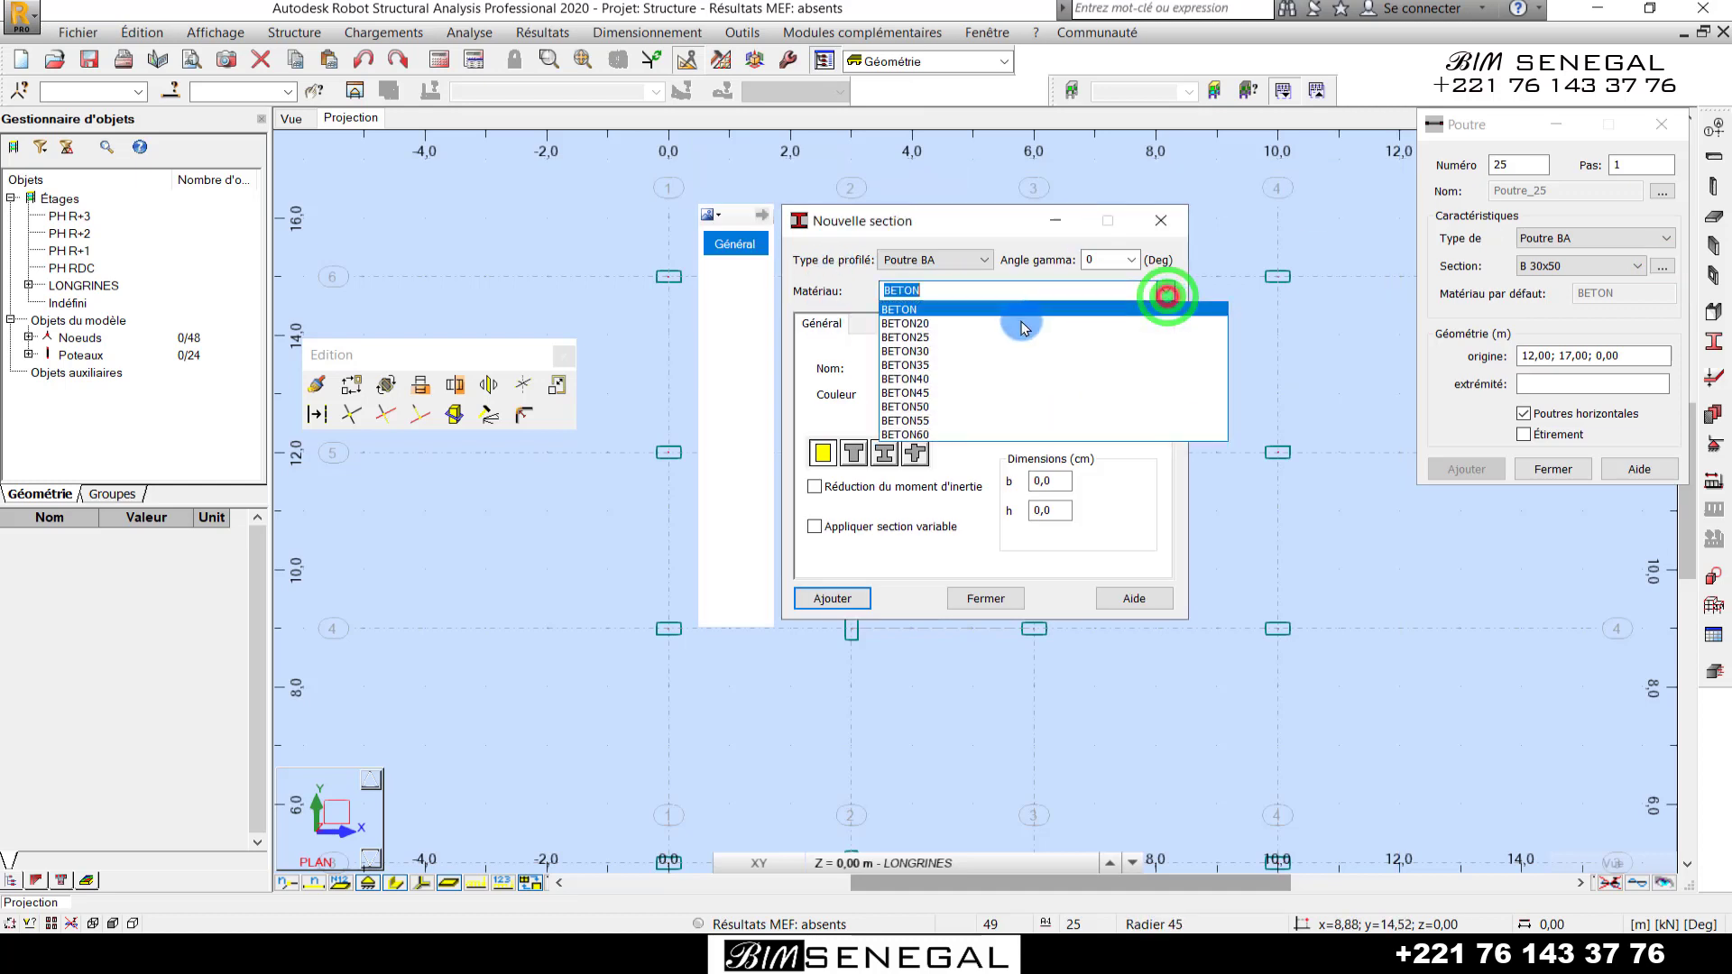
{"action": "left_click", "coordinate": [936, 323]}
{"action": "double_click", "coordinate": [930, 370]}
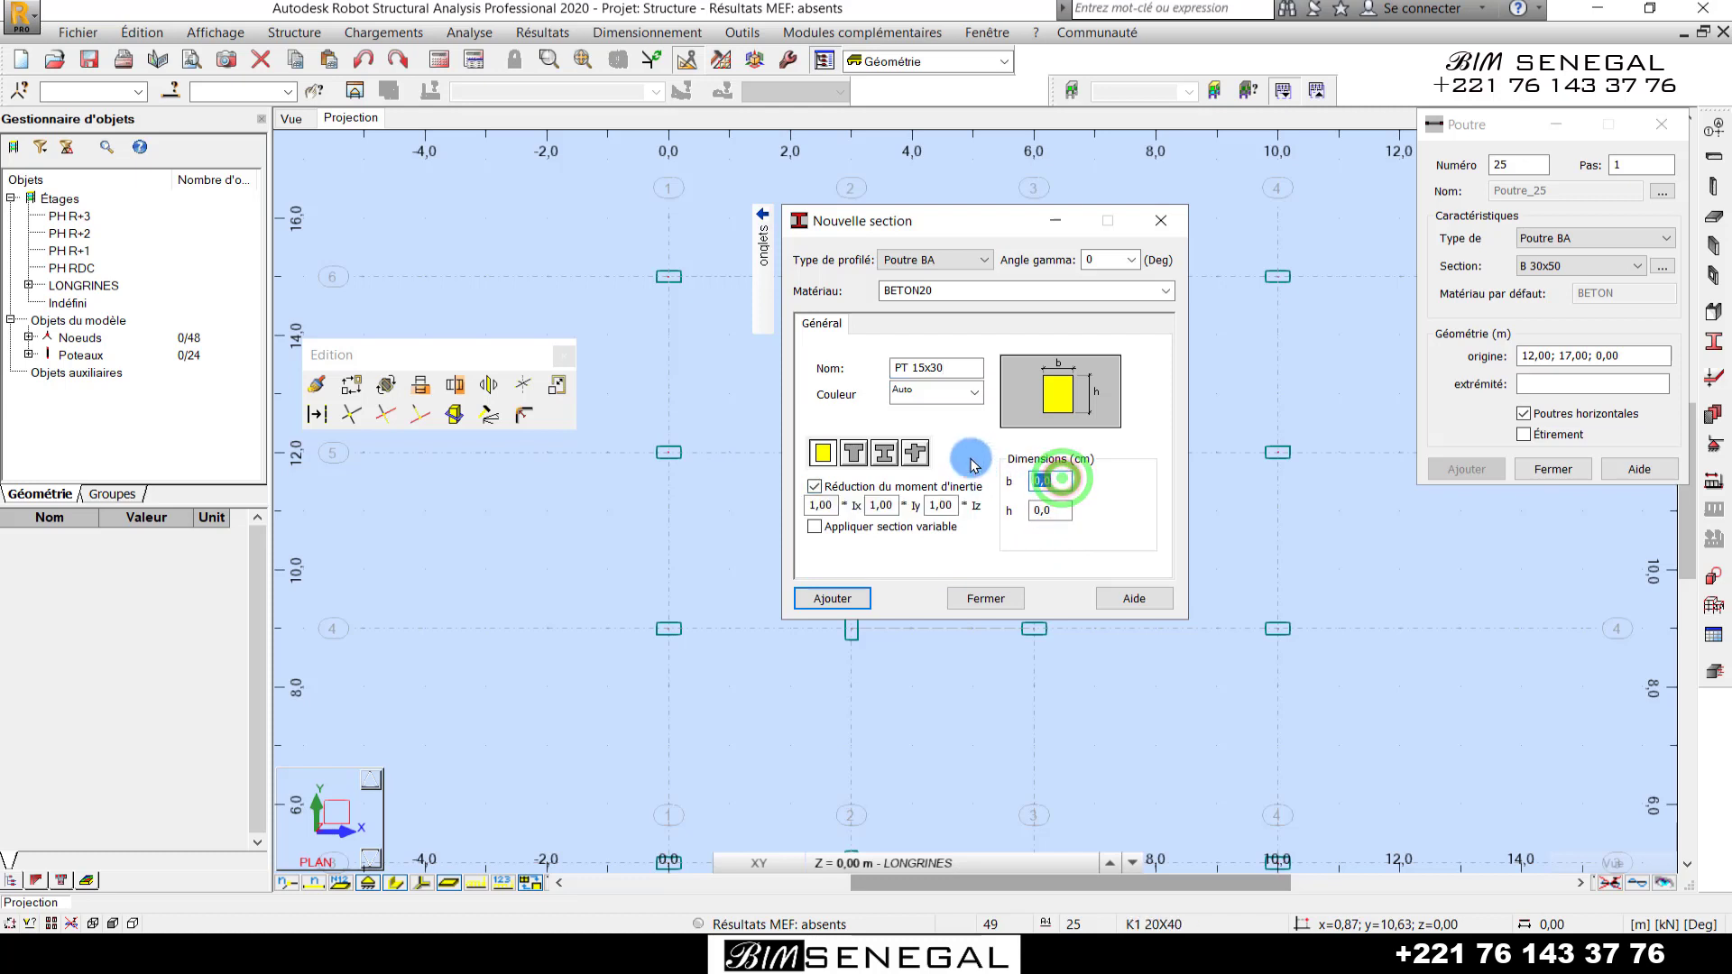
{"action": "double_click", "coordinate": [1049, 512]}
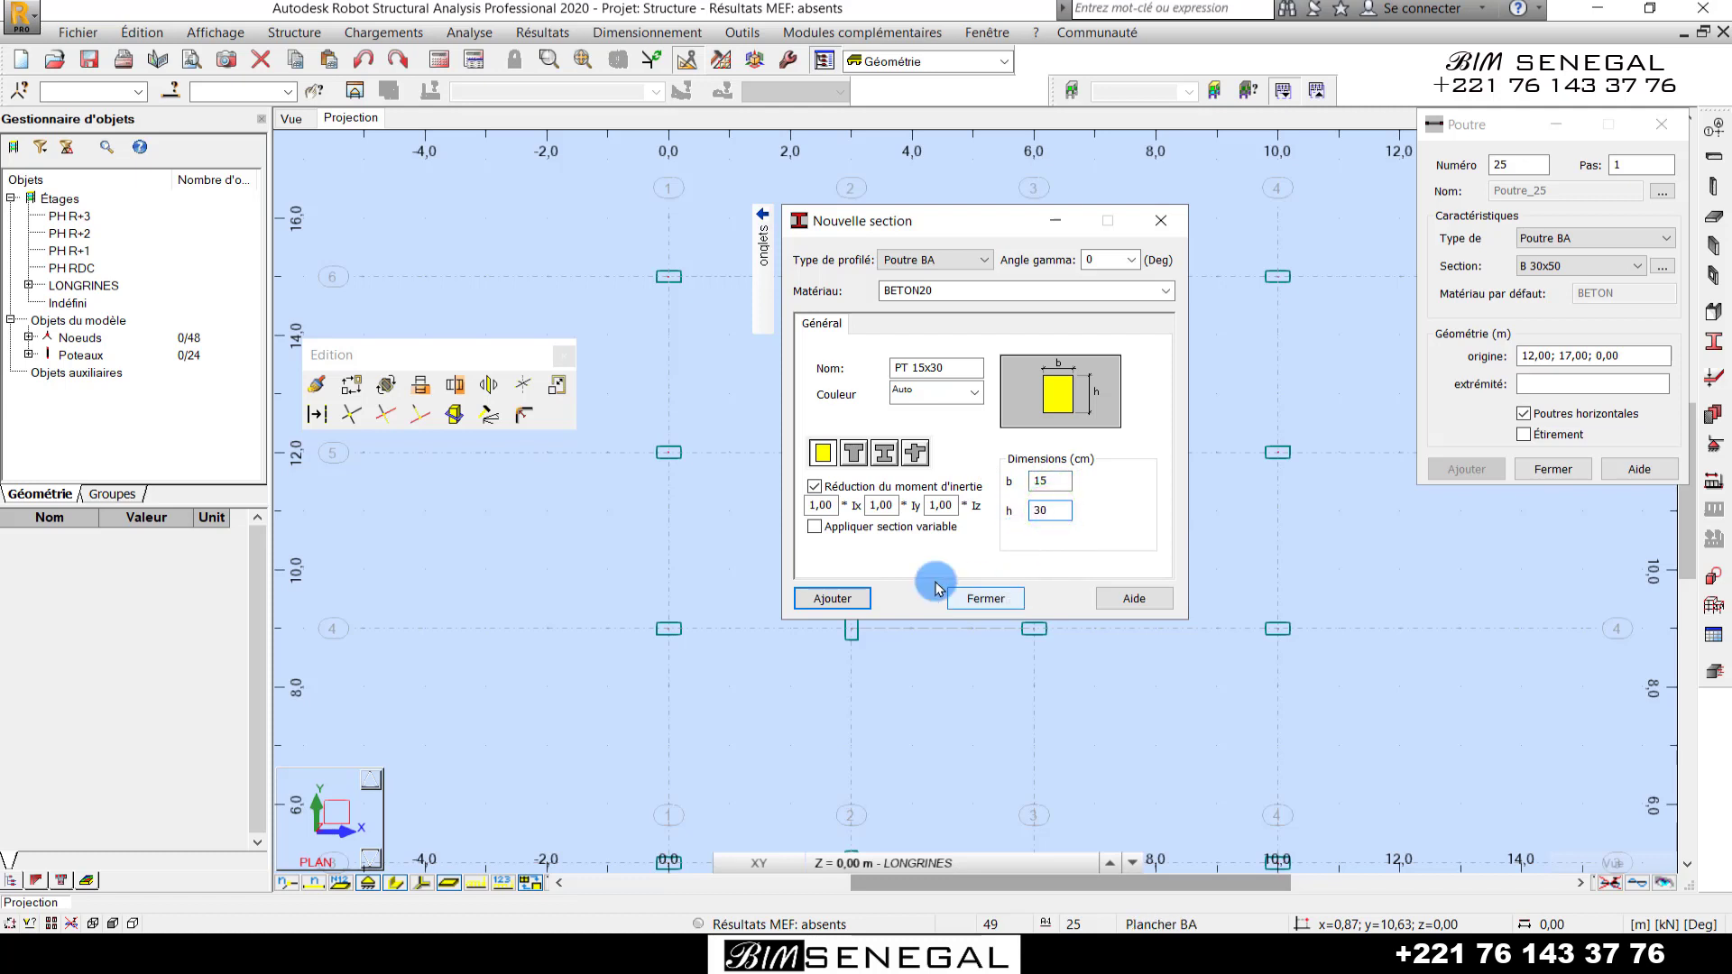
{"action": "left_click", "coordinate": [834, 600]}
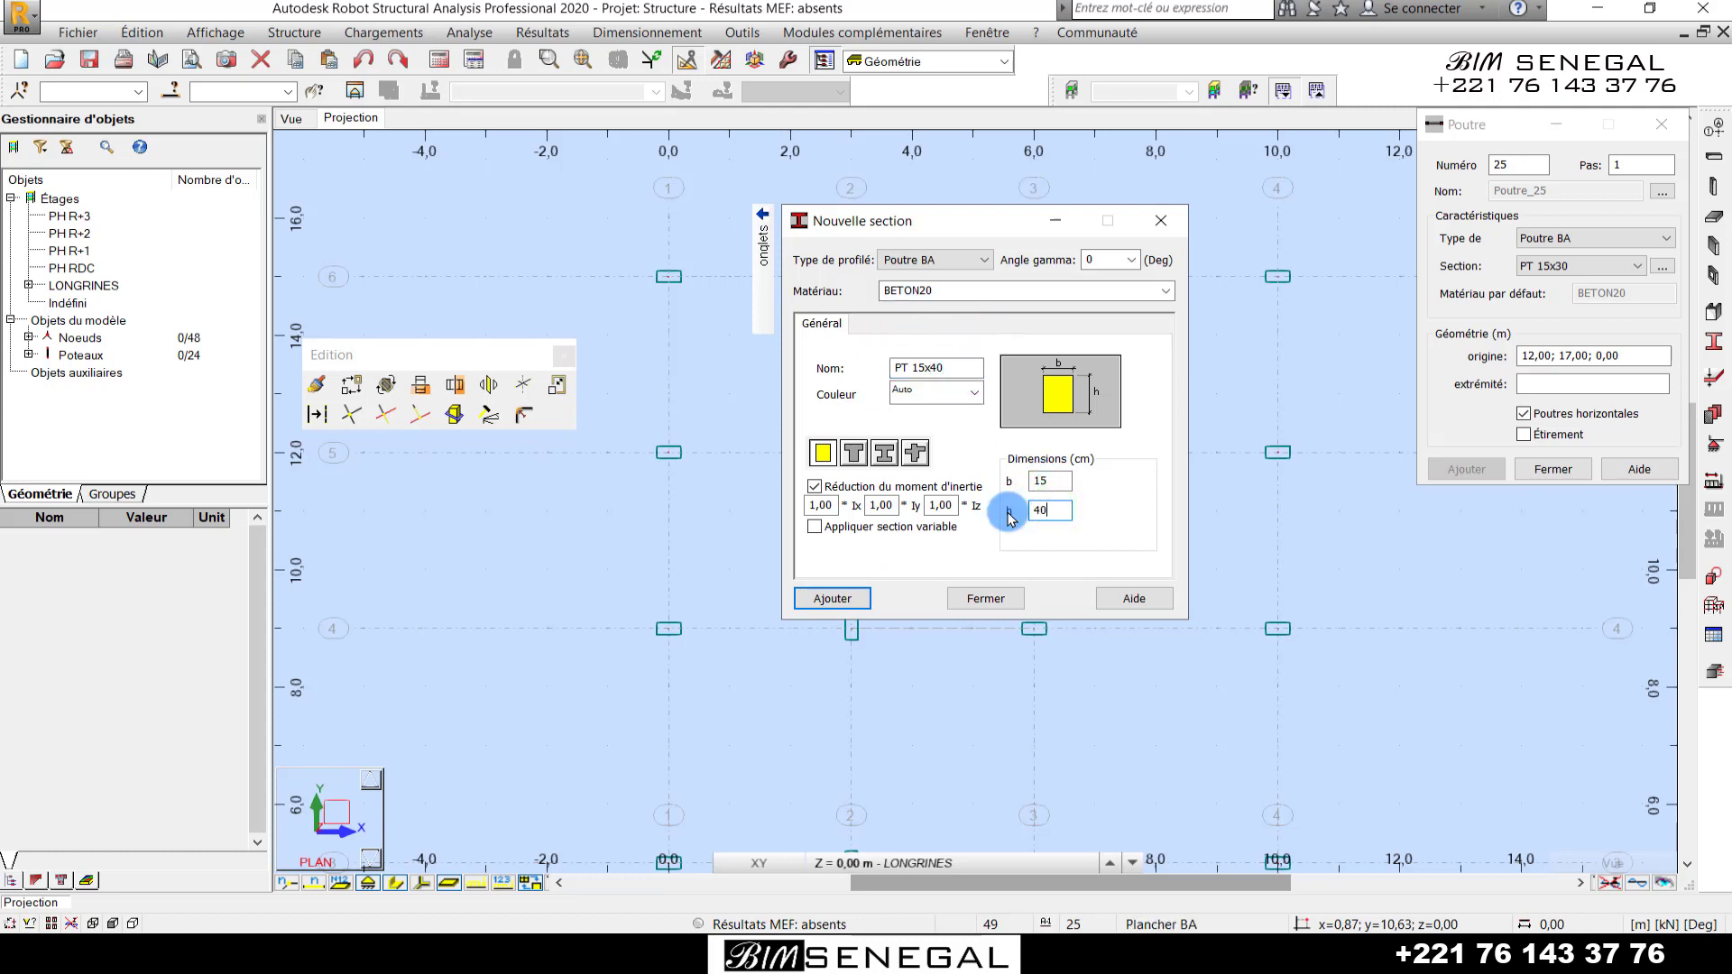
{"action": "left_click", "coordinate": [852, 600]}
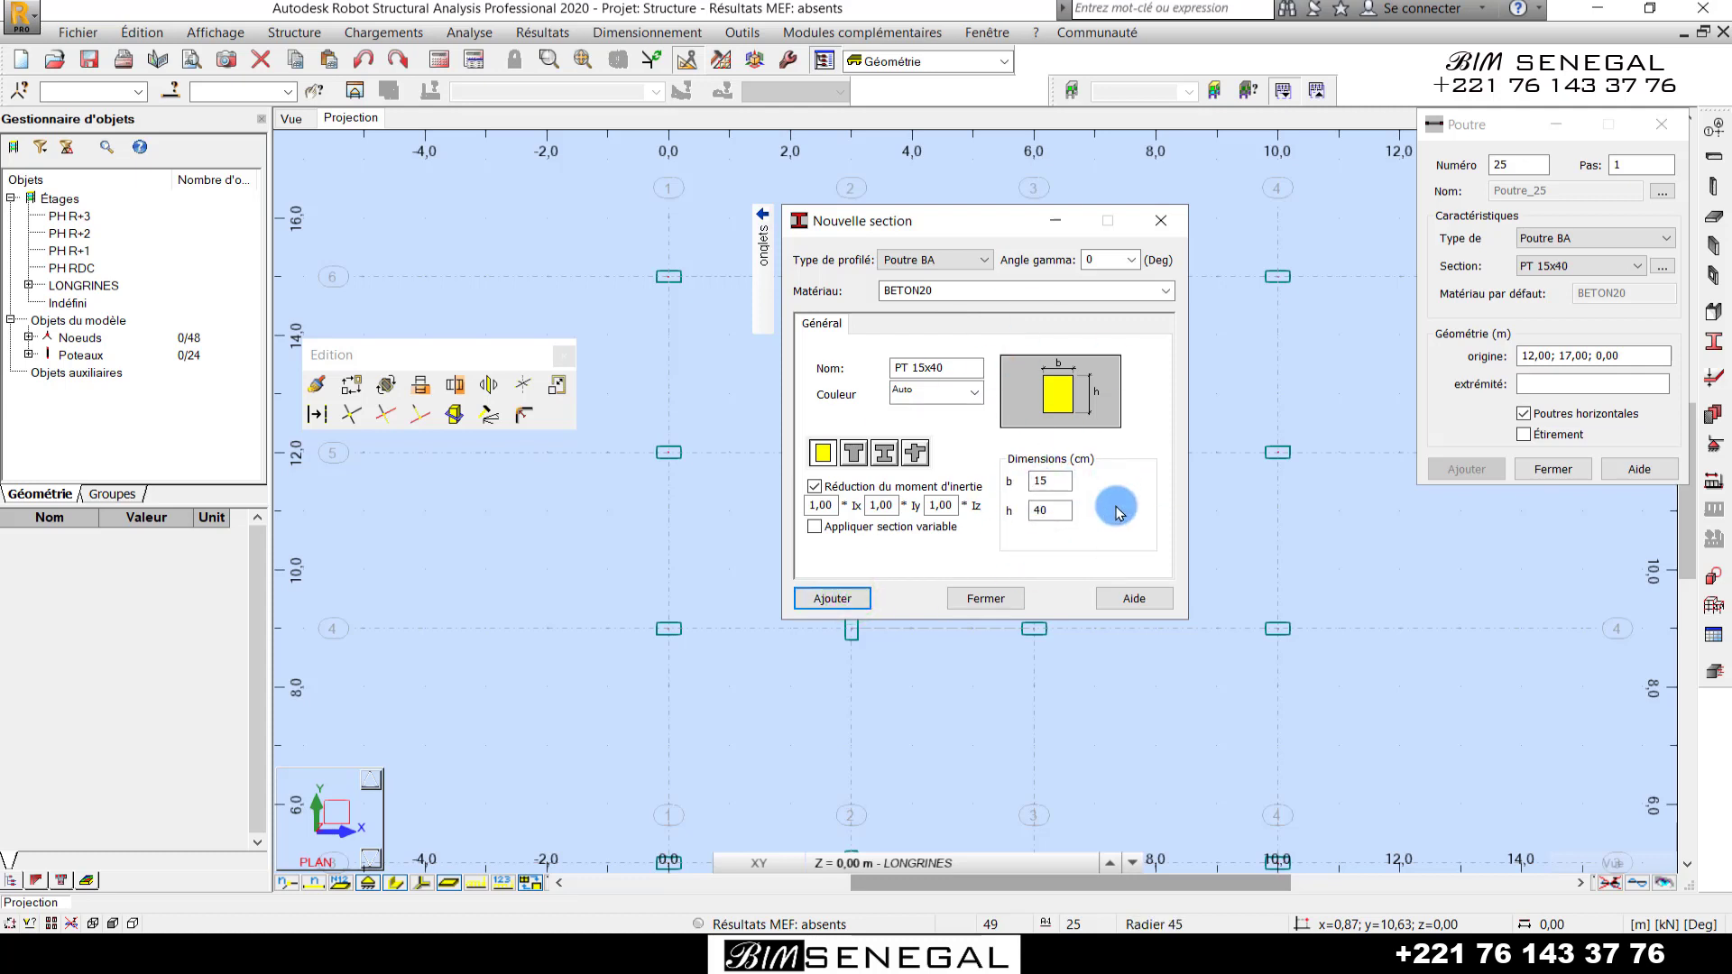
{"action": "left_click", "coordinate": [974, 593]}
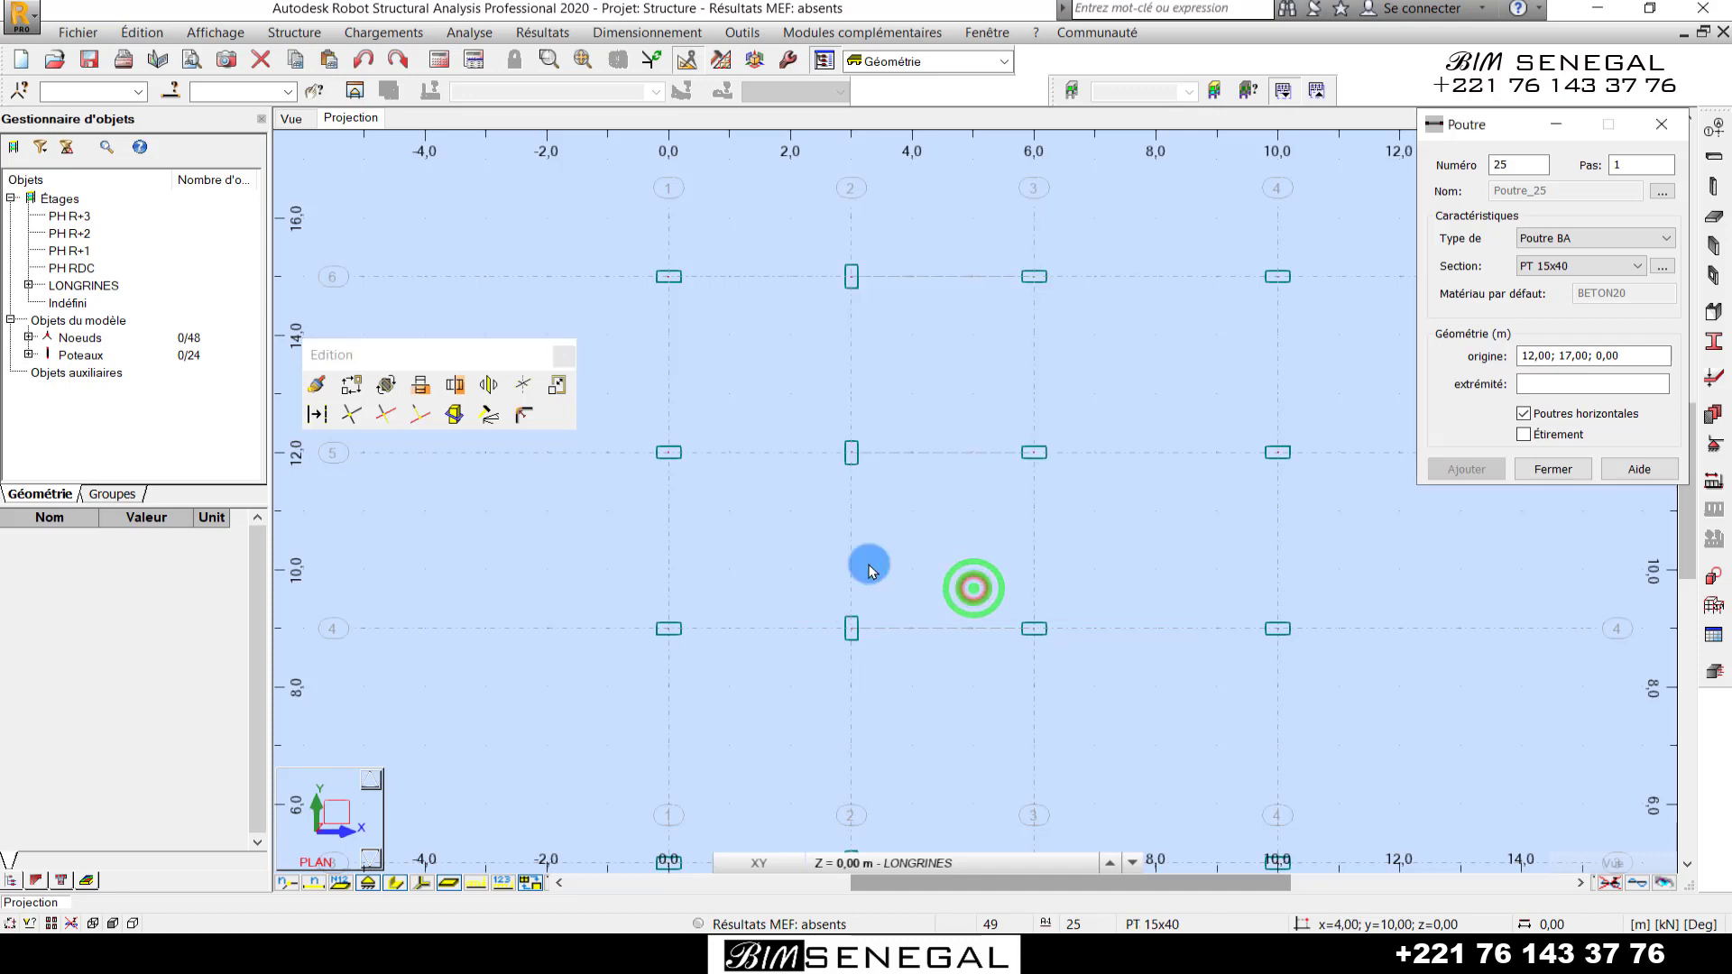
- Place a PT 15x30 beam along horizontal axis 6 between vertical axes 1 and 2, and finish the beam command
{"action": "scroll", "coordinate": [872, 561], "scroll_direction": "down", "scroll_amount": 2}
{"action": "scroll", "coordinate": [780, 348], "scroll_direction": "up", "scroll_amount": 3}
{"action": "scroll", "coordinate": [702, 300], "scroll_direction": "up", "scroll_amount": 2}
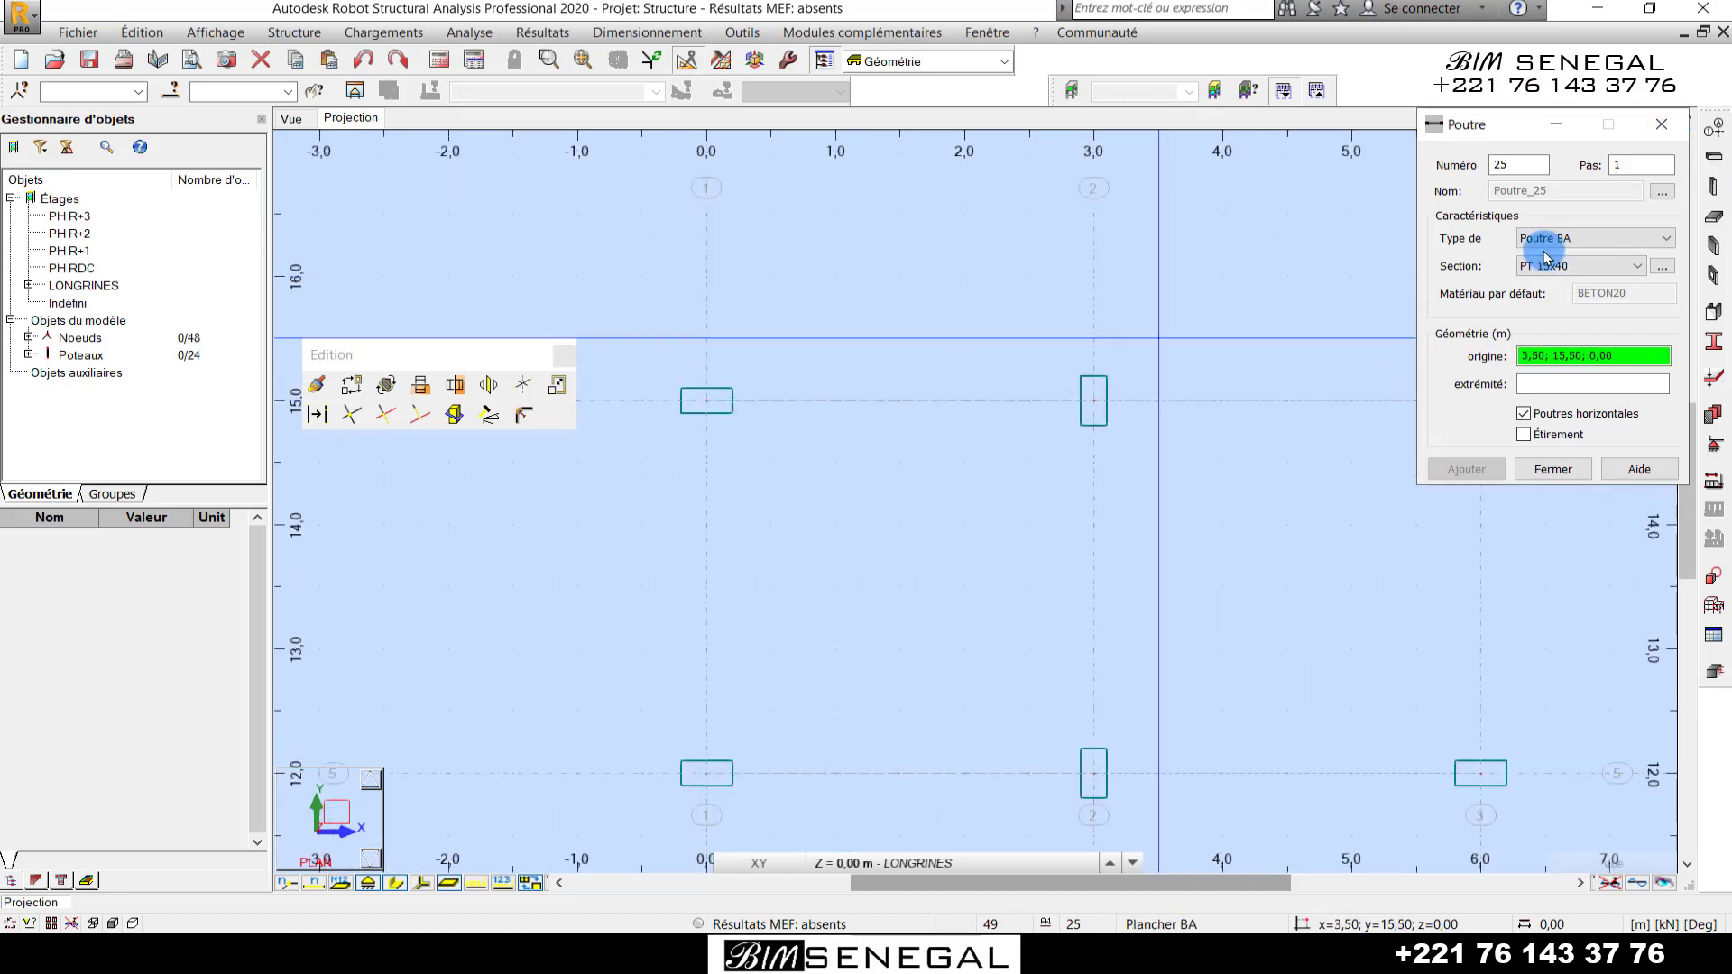
{"action": "left_click", "coordinate": [1571, 263]}
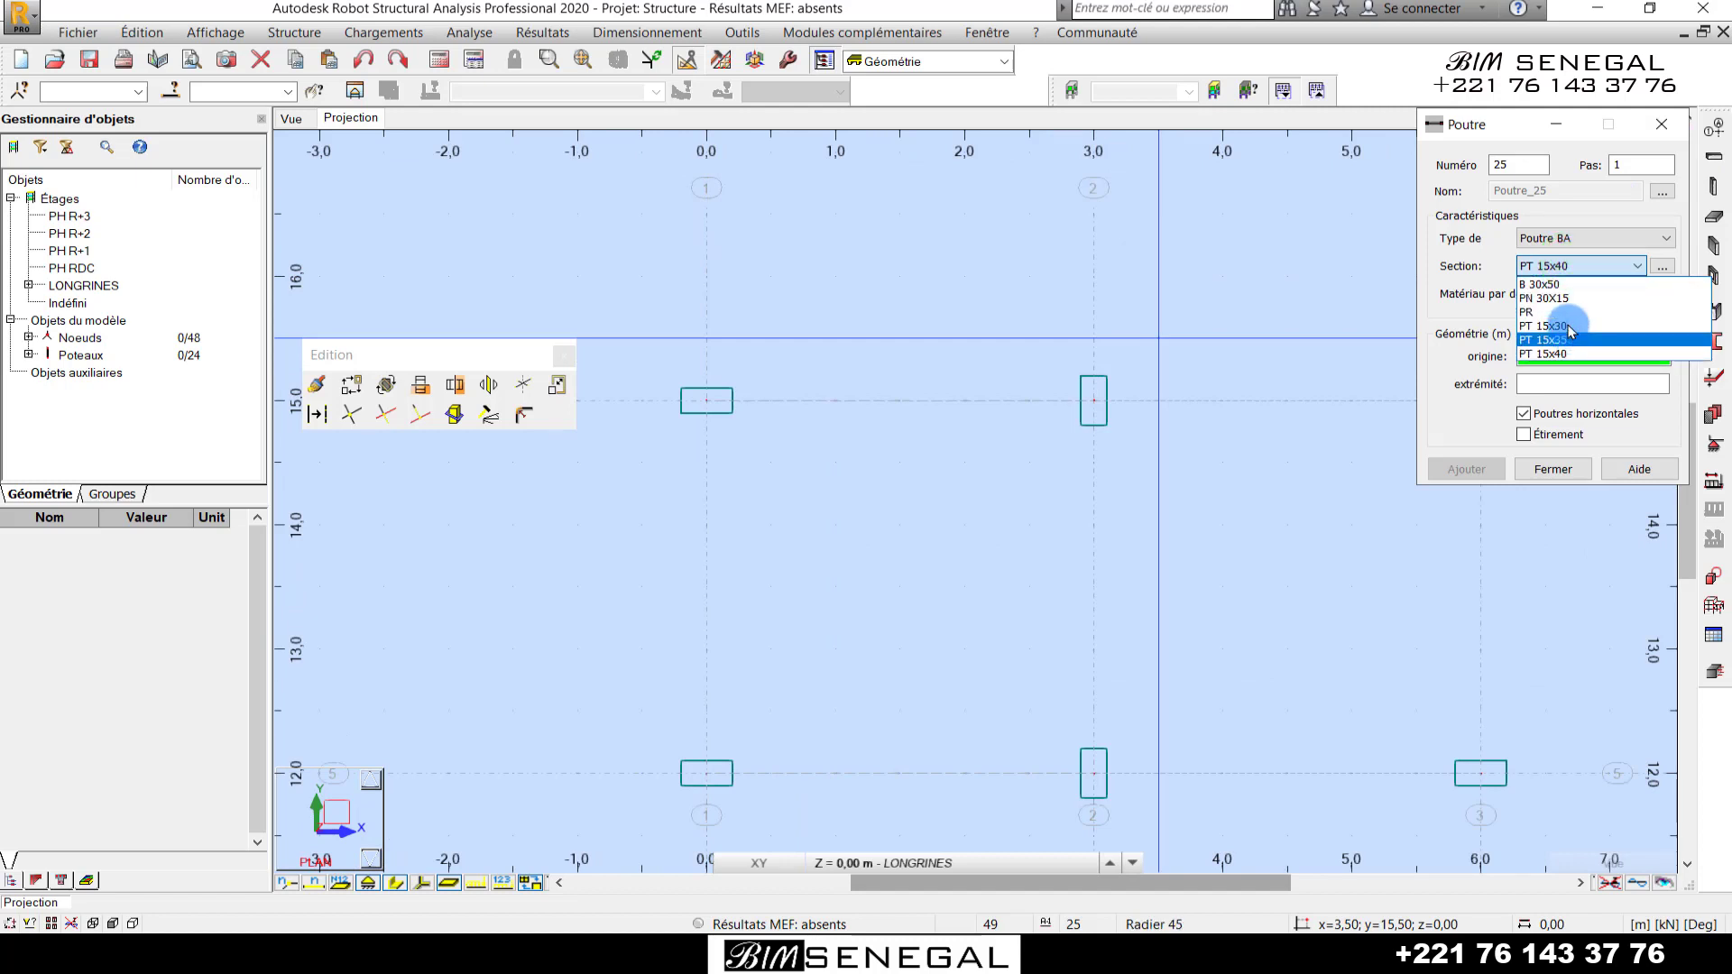
{"action": "left_click", "coordinate": [1571, 327]}
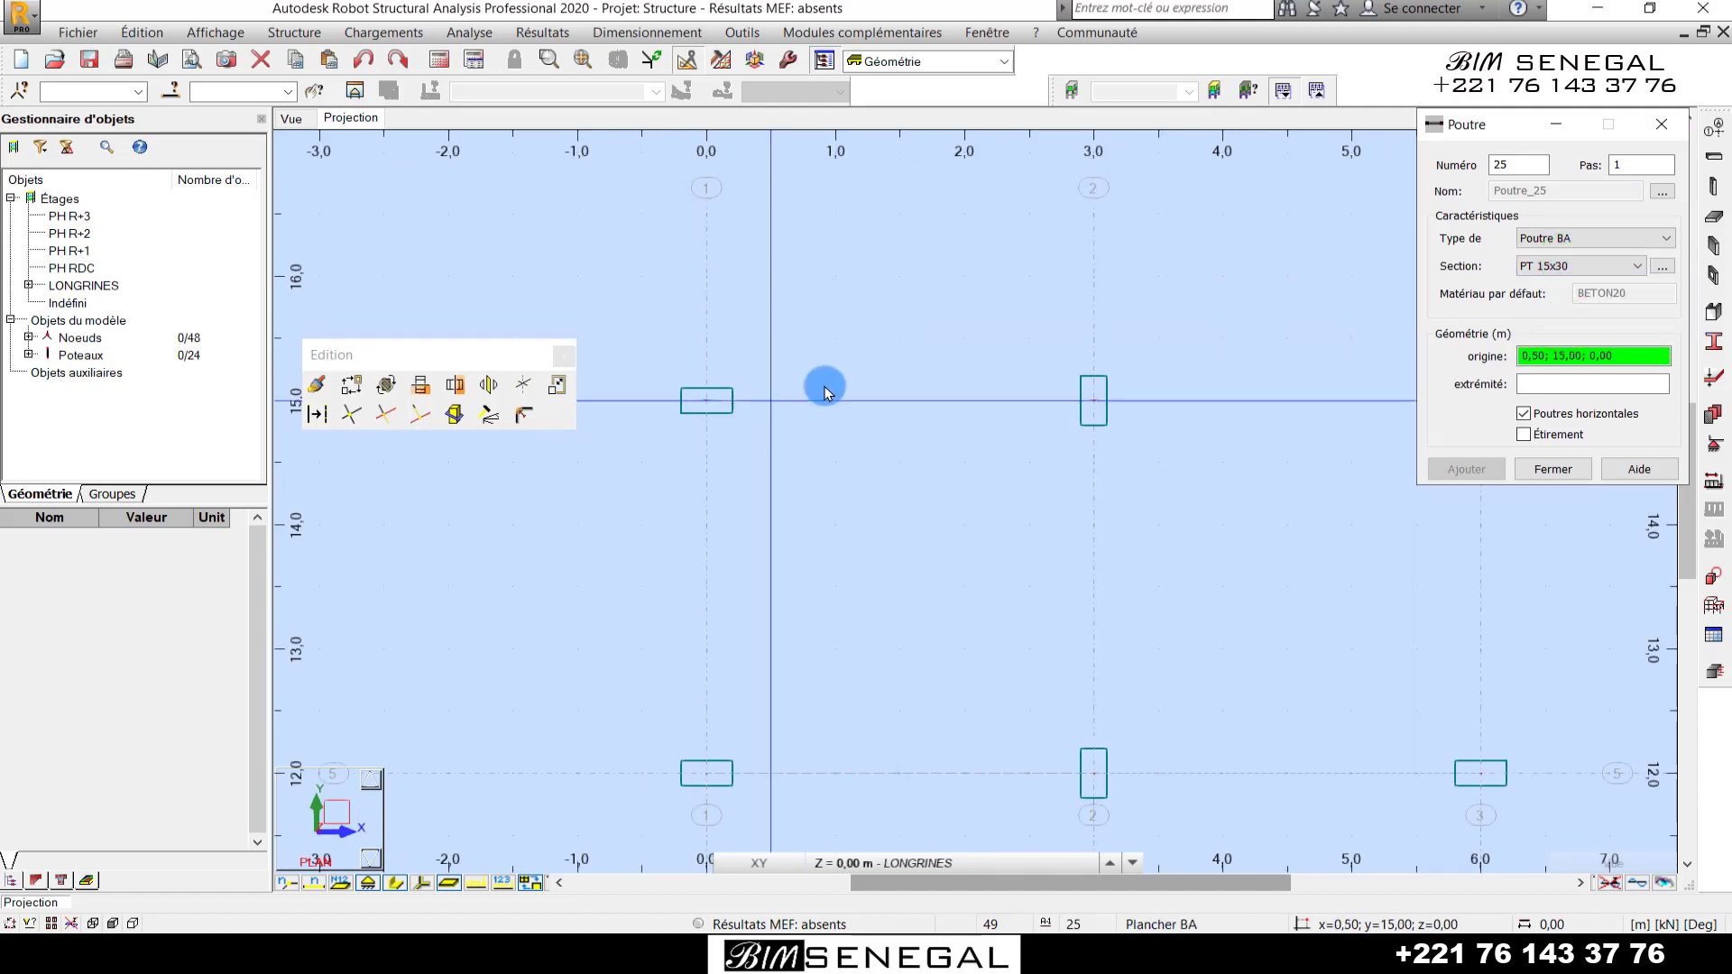
{"action": "left_click", "coordinate": [711, 404]}
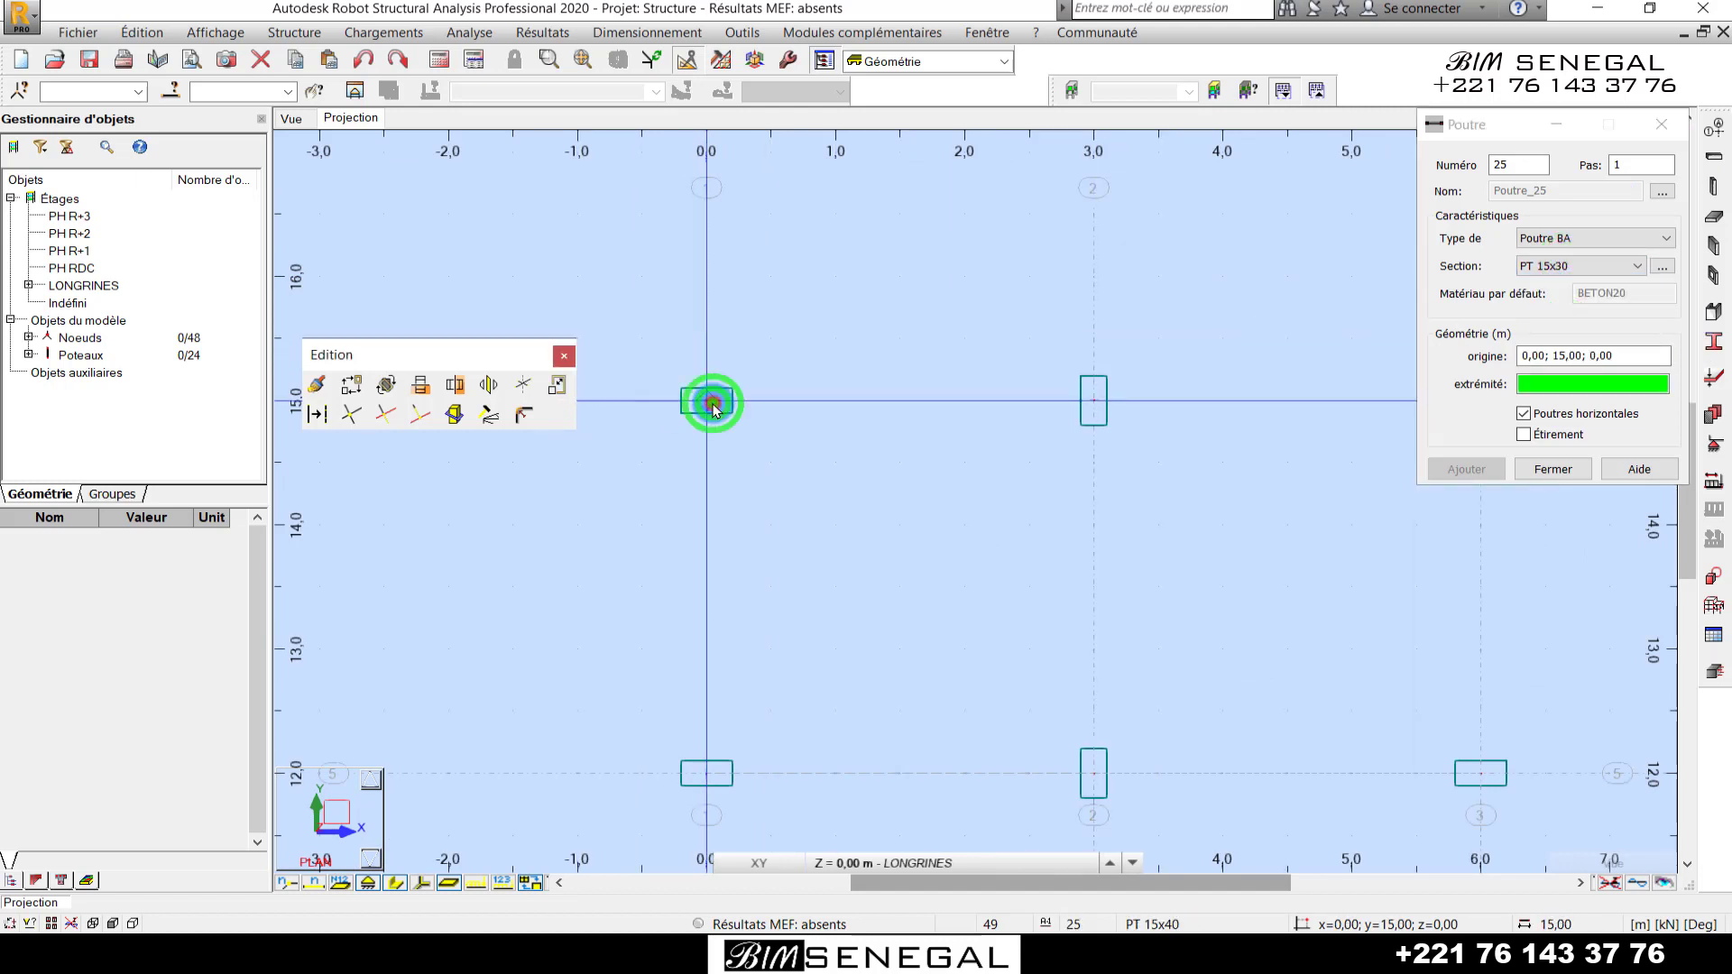
{"action": "left_click", "coordinate": [1092, 404]}
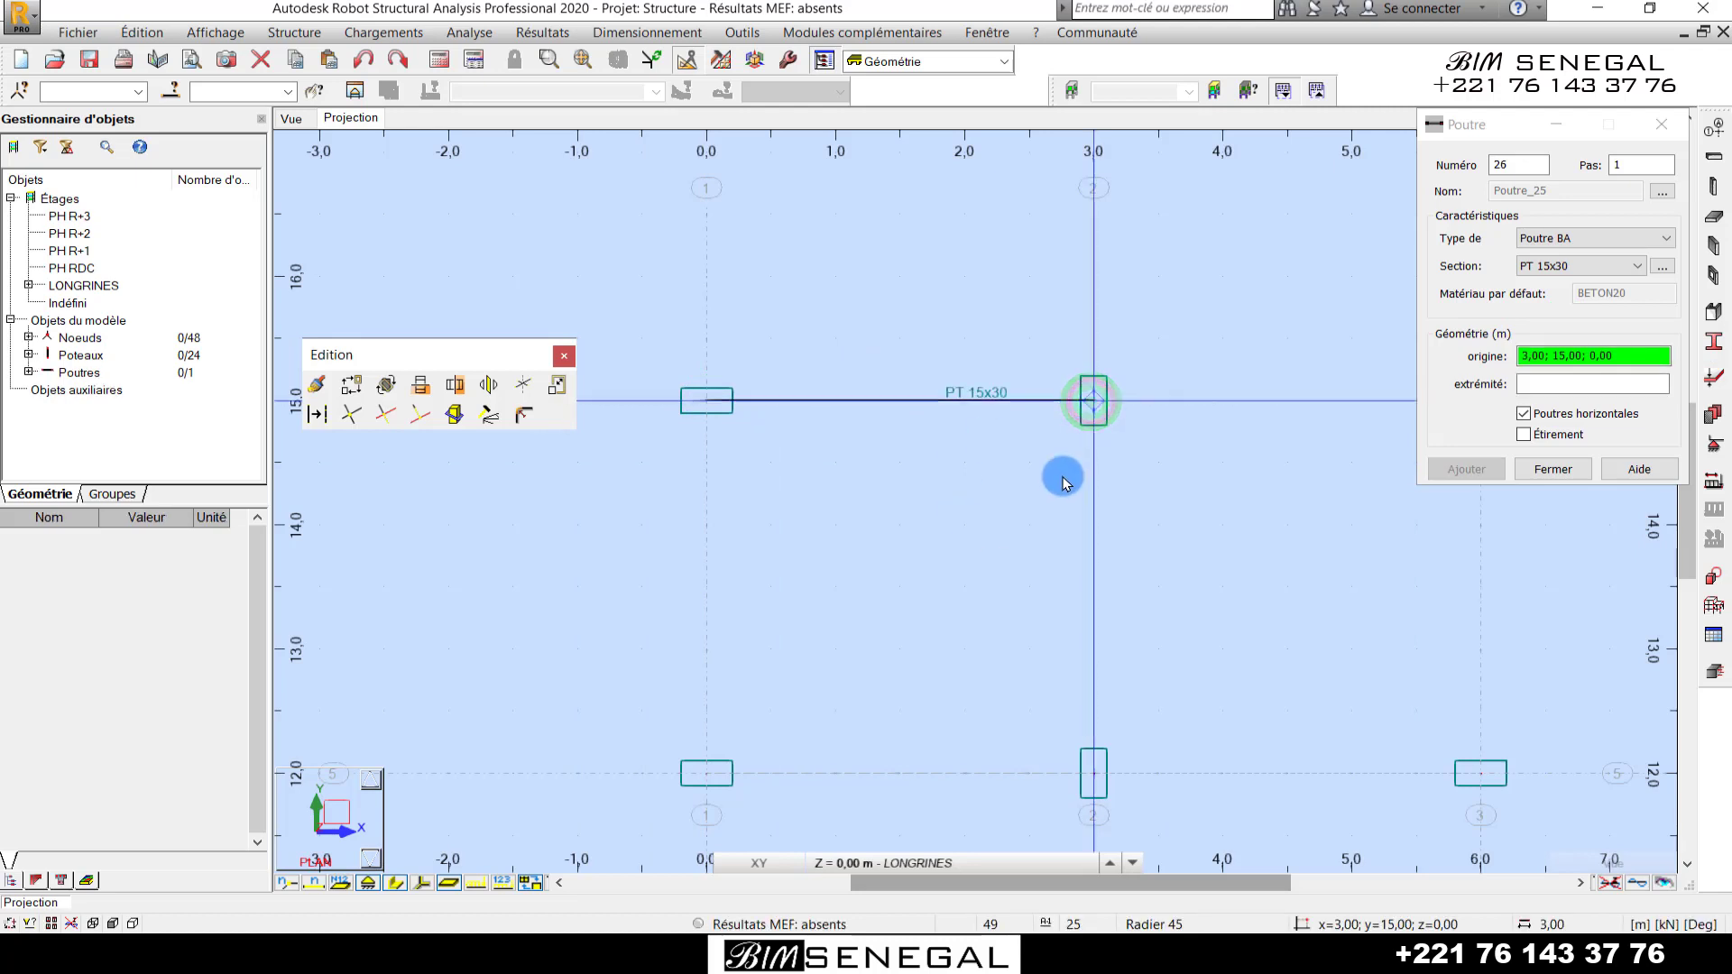
{"action": "left_click", "coordinate": [1655, 121]}
- Check the length of the PT 15x30 beam between axes 1 and 2 in its properties, and deselect it
{"action": "scroll", "coordinate": [661, 307], "scroll_direction": "up", "scroll_amount": 2}
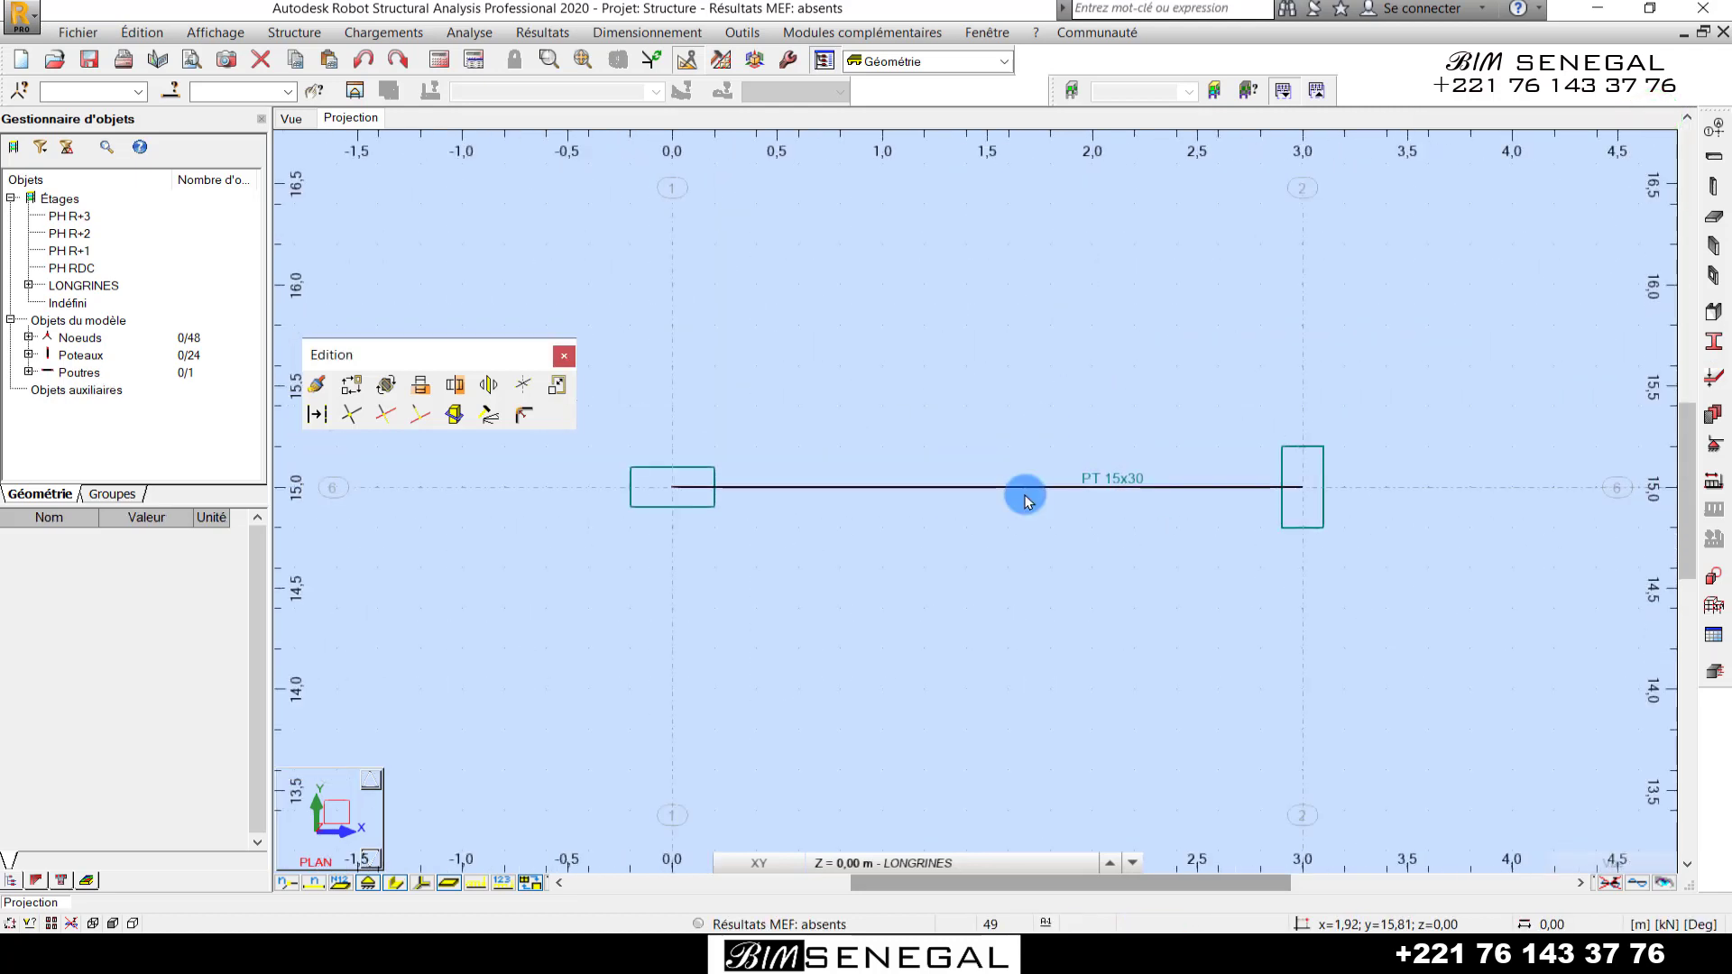
{"action": "left_click", "coordinate": [1020, 493]}
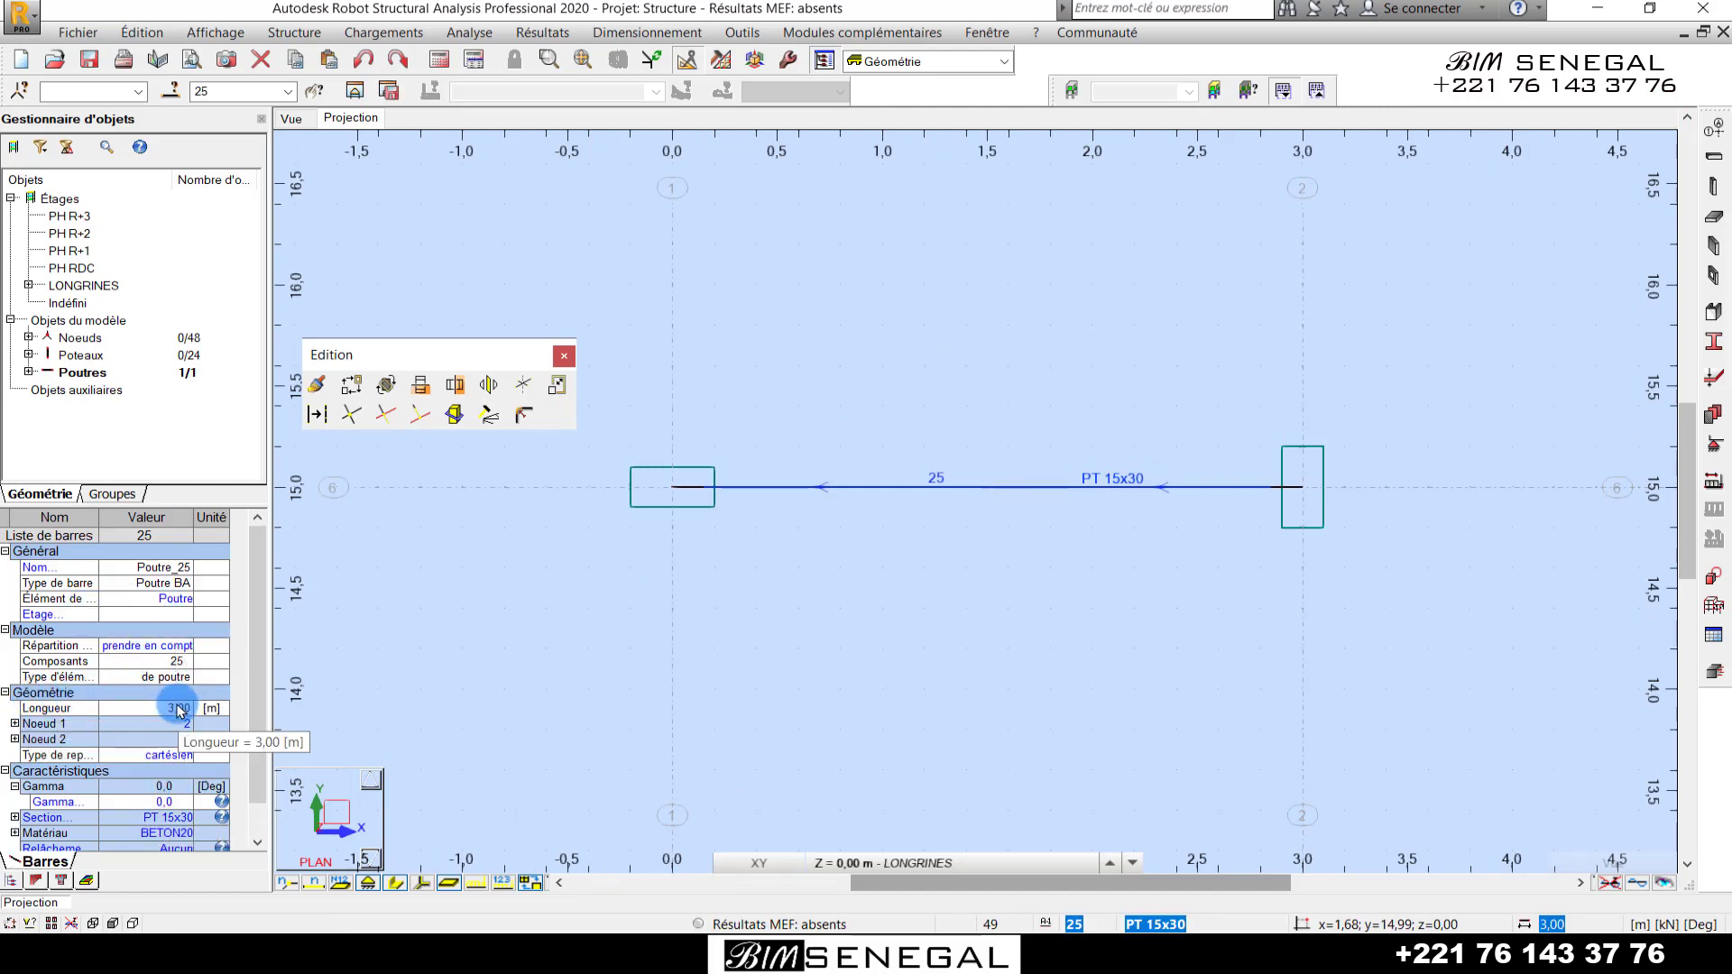
{"action": "left_click", "coordinate": [1020, 570]}
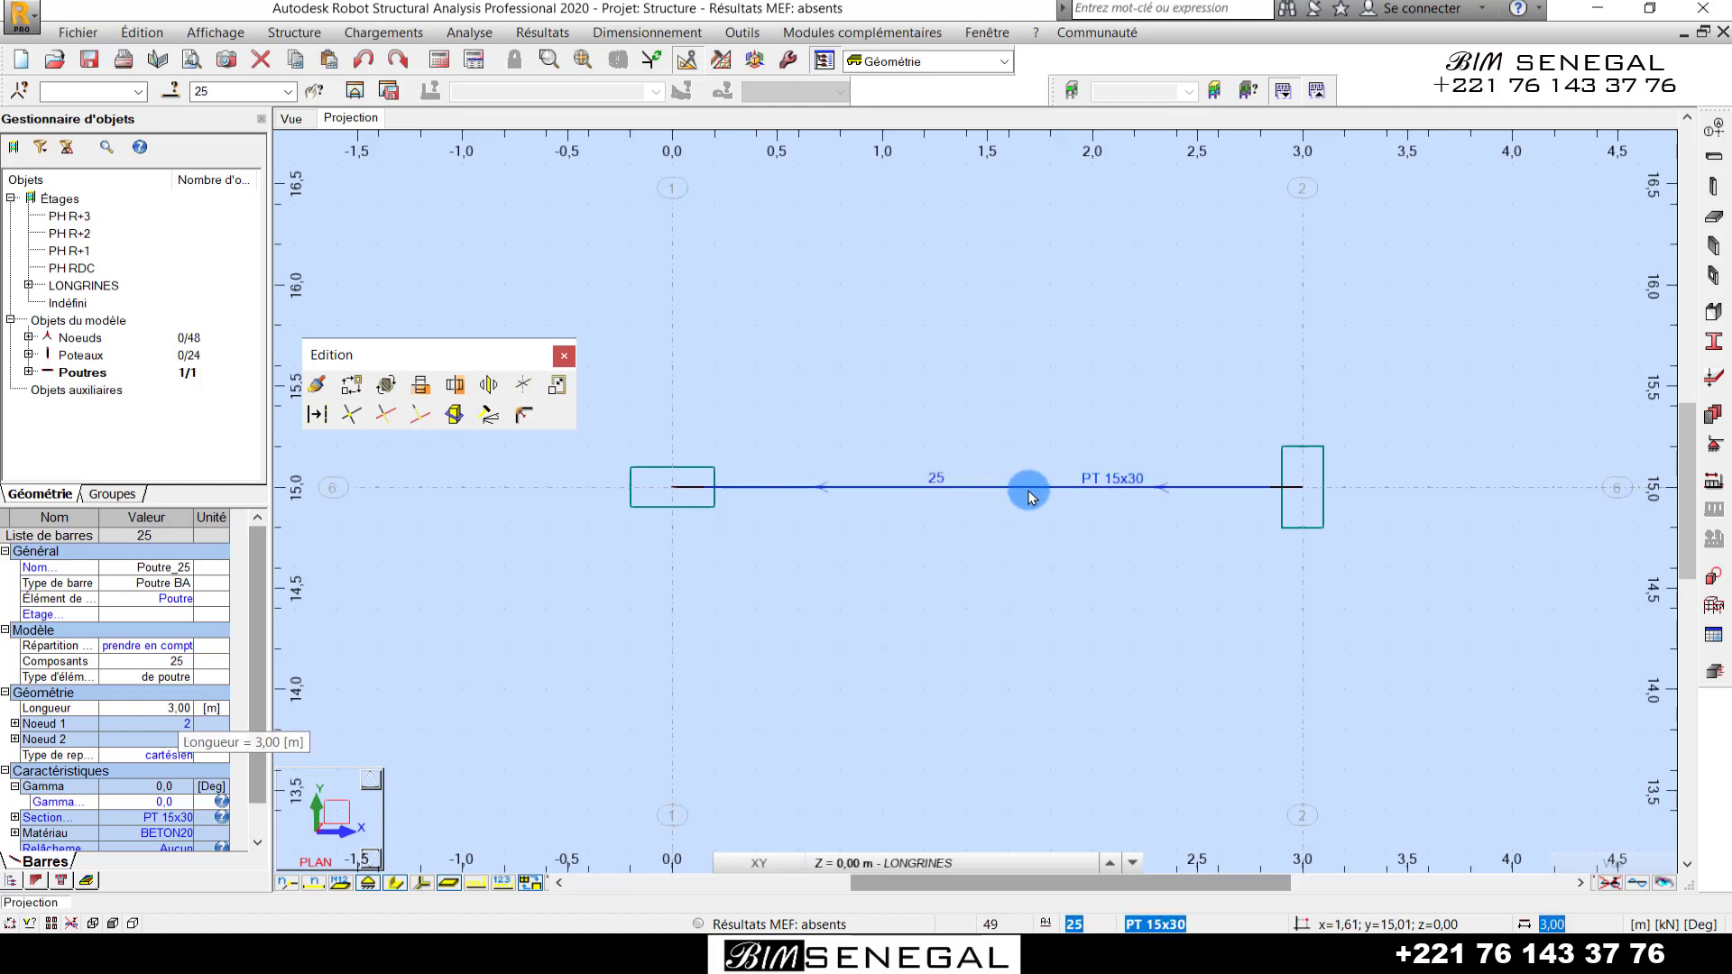
{"action": "scroll", "coordinate": [736, 340], "scroll_direction": "down", "scroll_amount": 2}
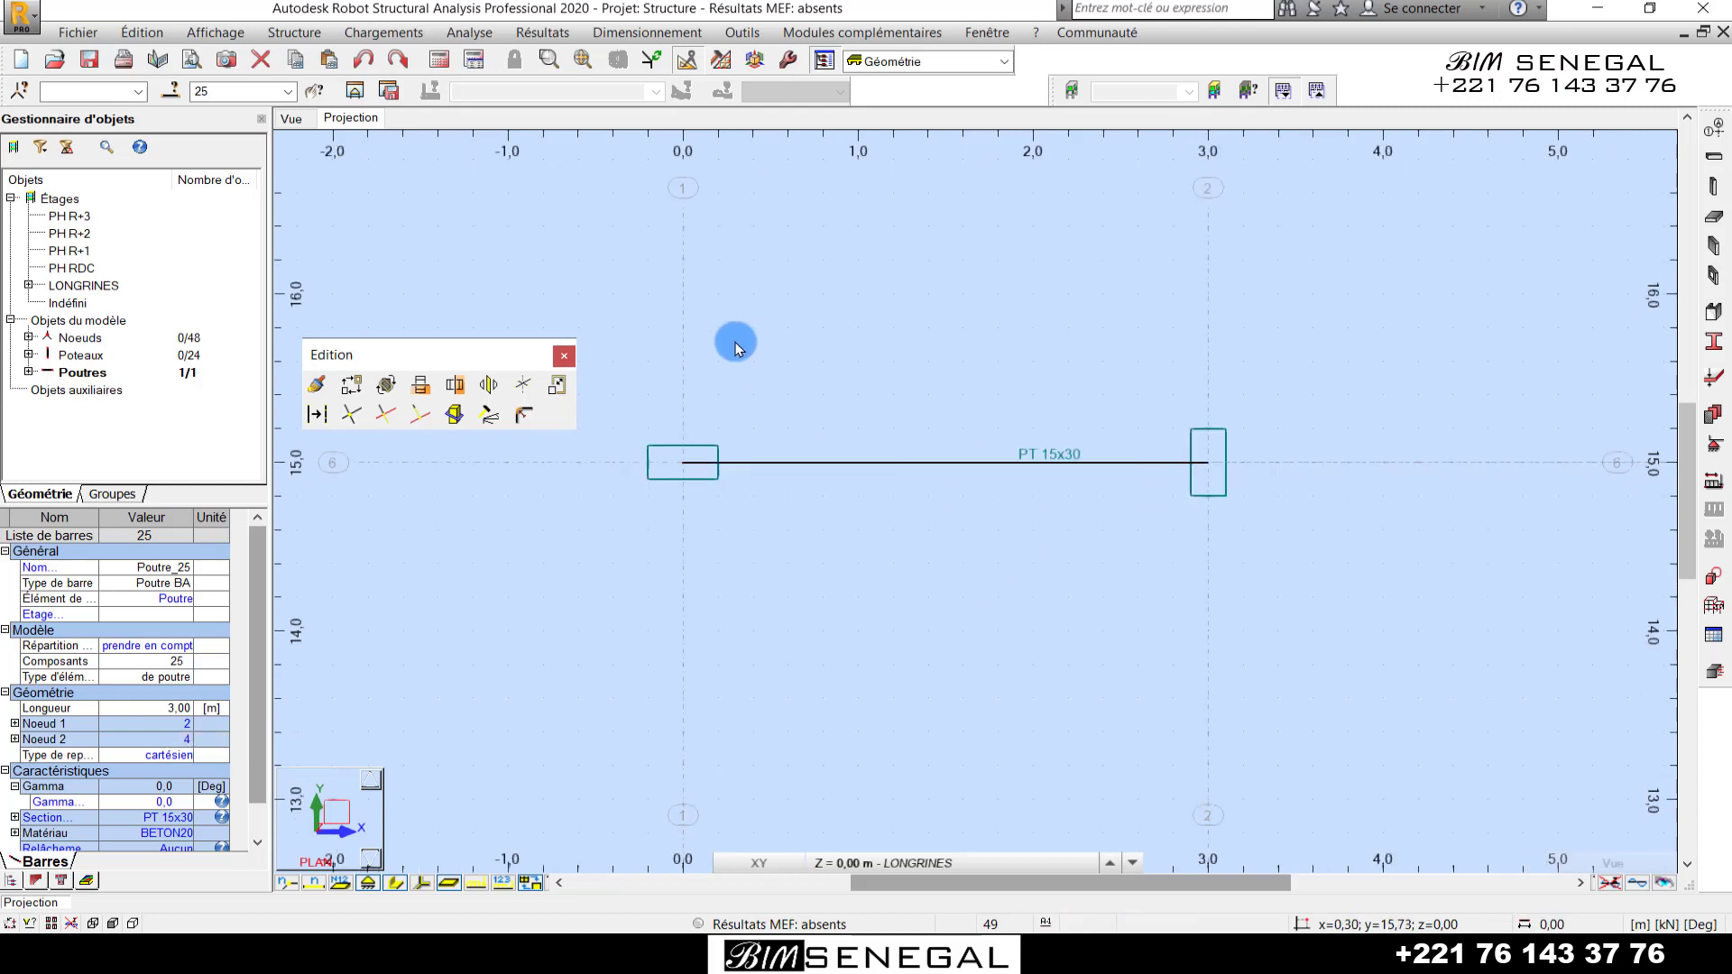
{"action": "scroll", "coordinate": [907, 399], "scroll_direction": "up", "scroll_amount": 1}
{"action": "left_click", "coordinate": [928, 338]}
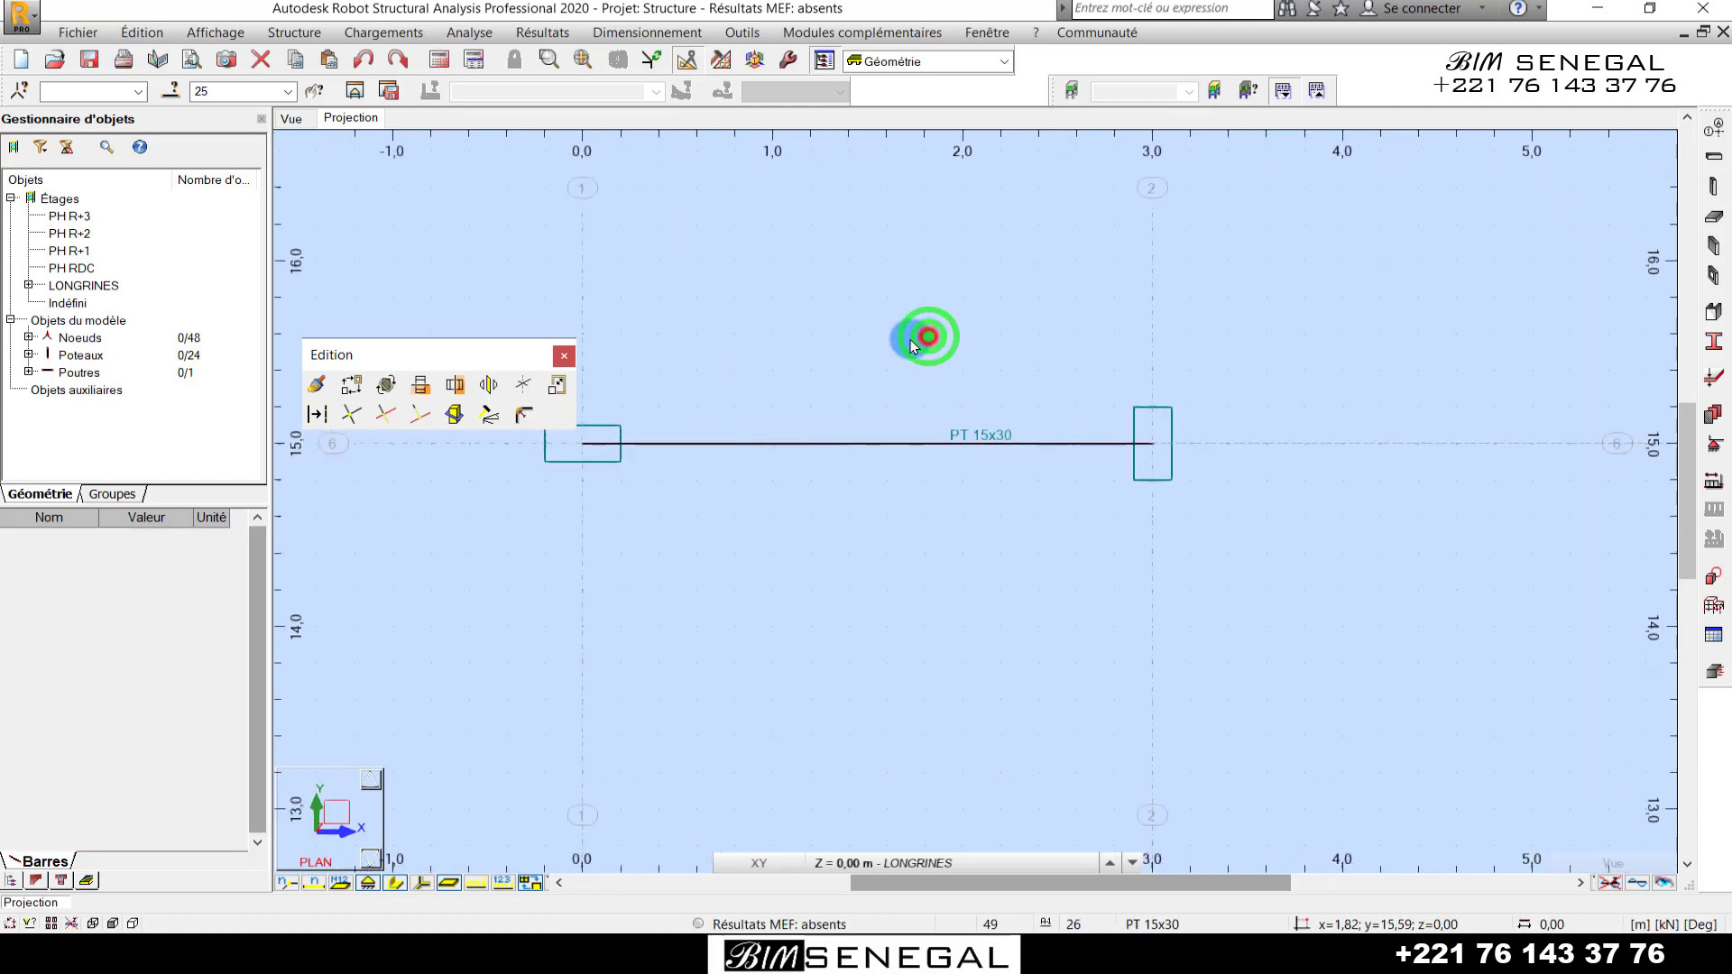
- Add a dimension line on axis 6 between the columns at axes 2 and 3, placed at y = 15.80 m
{"action": "scroll", "coordinate": [717, 372], "scroll_direction": "down", "scroll_amount": 2}
{"action": "scroll", "coordinate": [1313, 308], "scroll_direction": "up", "scroll_amount": 2}
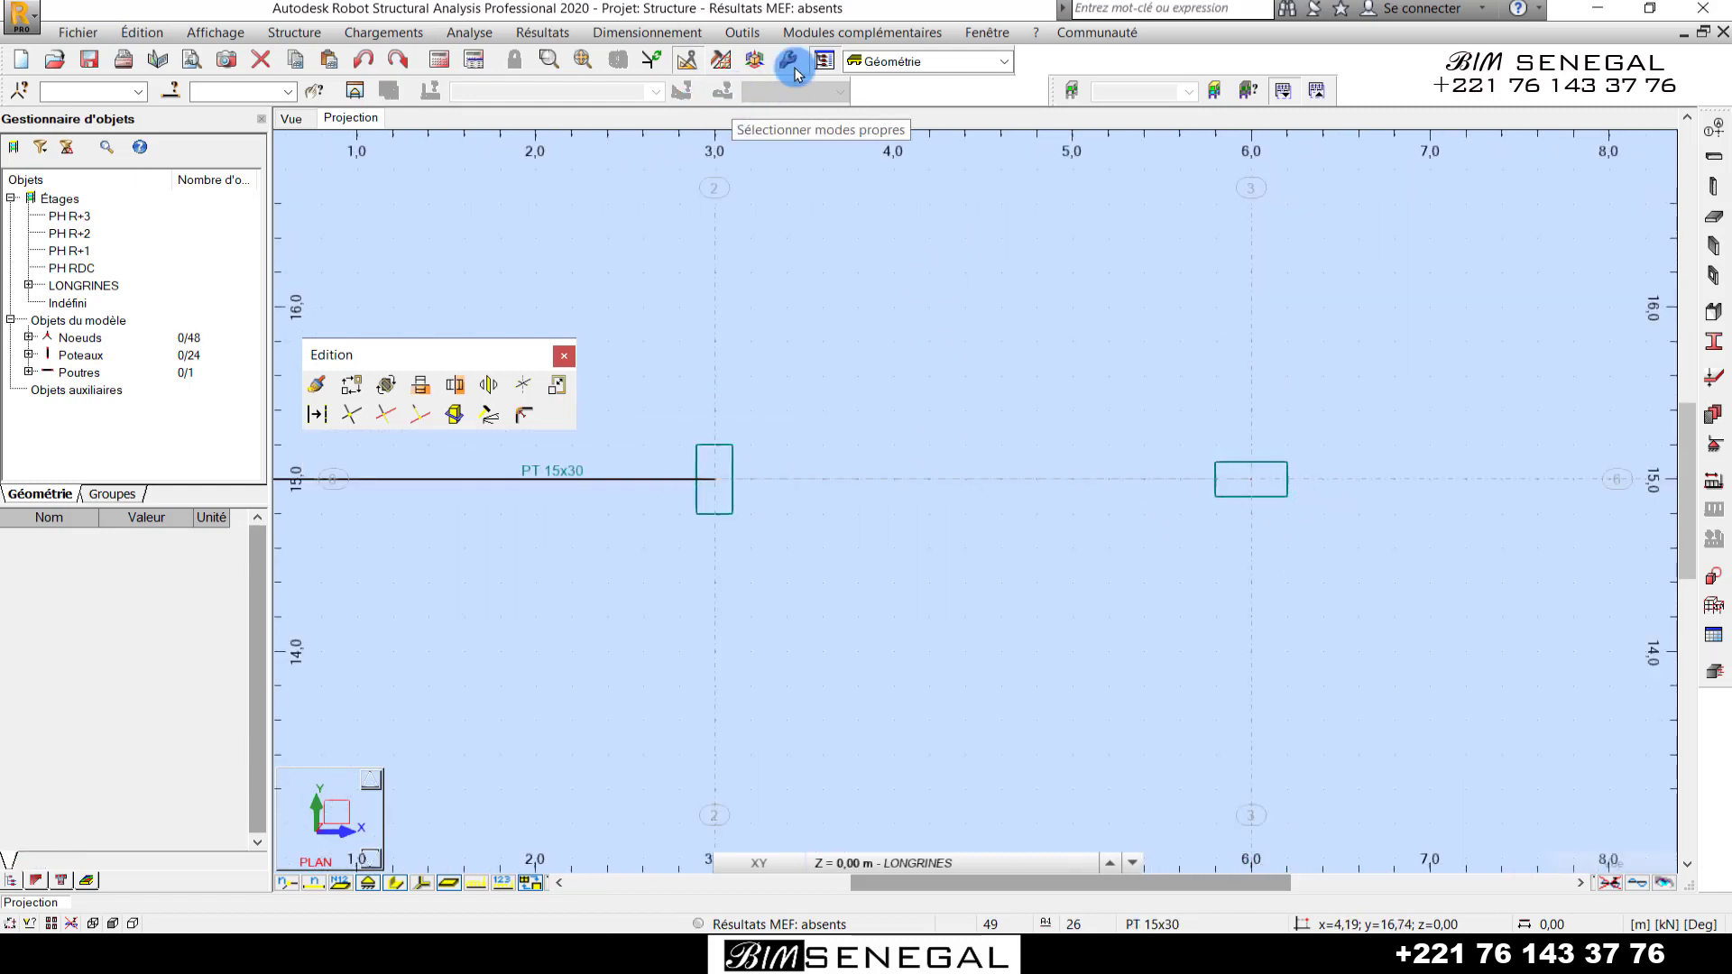
{"action": "left_click", "coordinate": [741, 33]}
{"action": "left_click", "coordinate": [759, 58]}
{"action": "scroll", "coordinate": [958, 375], "scroll_direction": "up", "scroll_amount": 1}
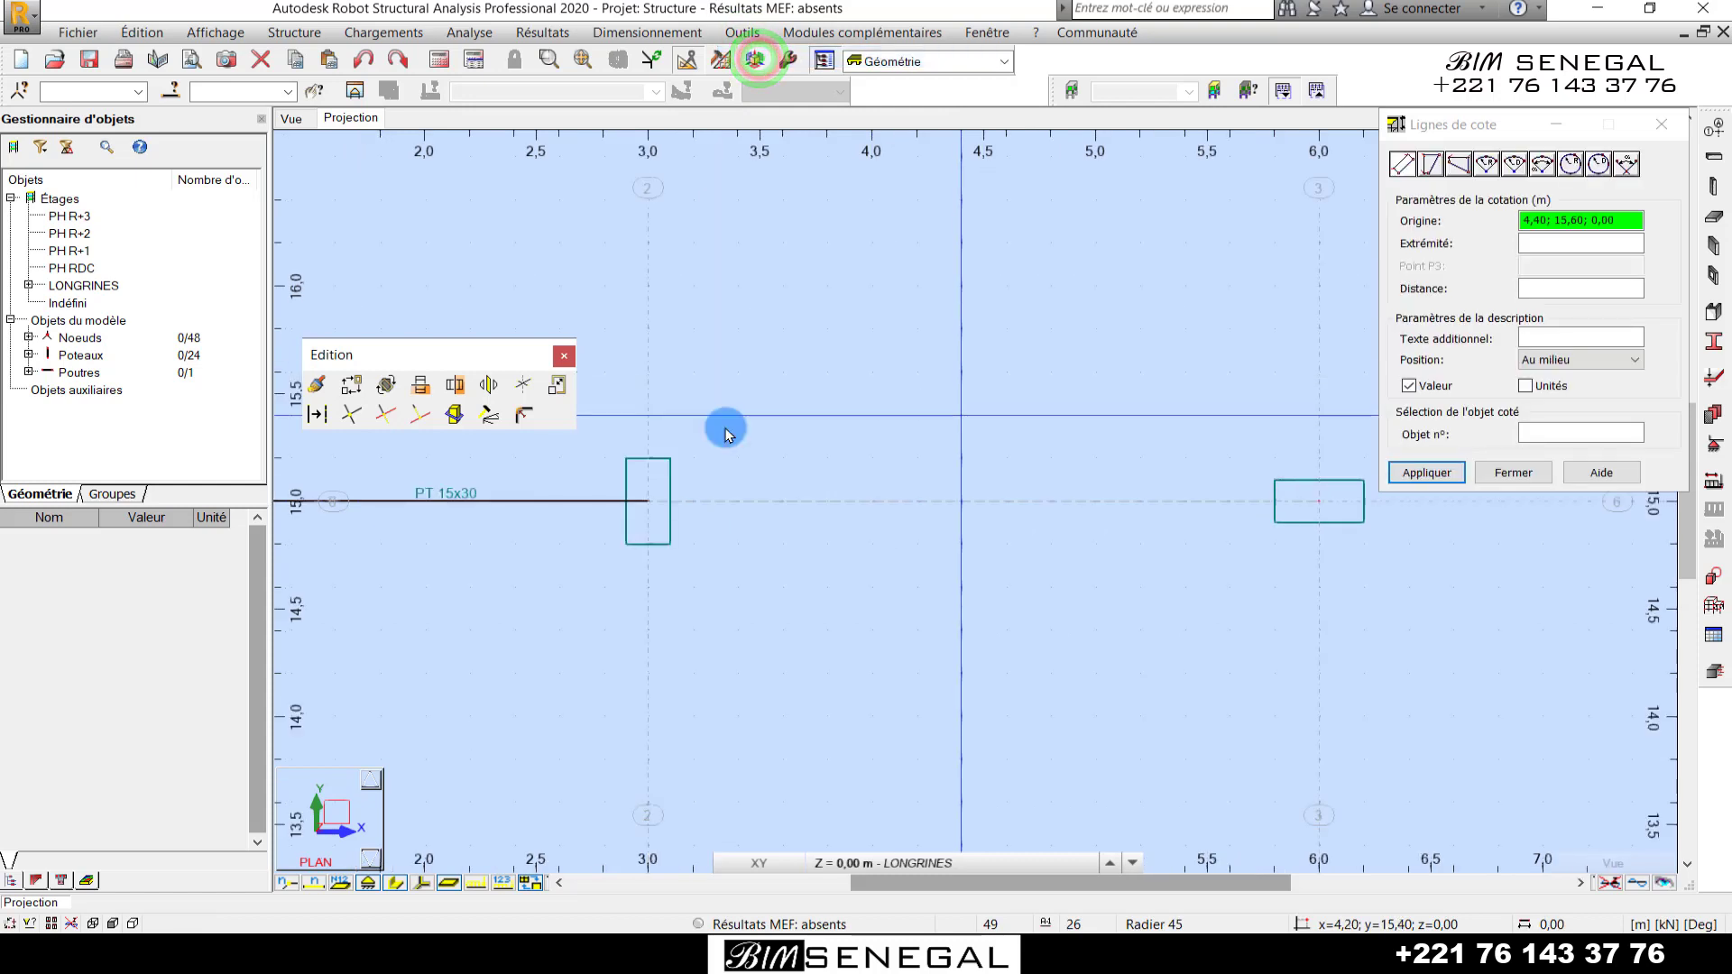
{"action": "left_click", "coordinate": [648, 501]}
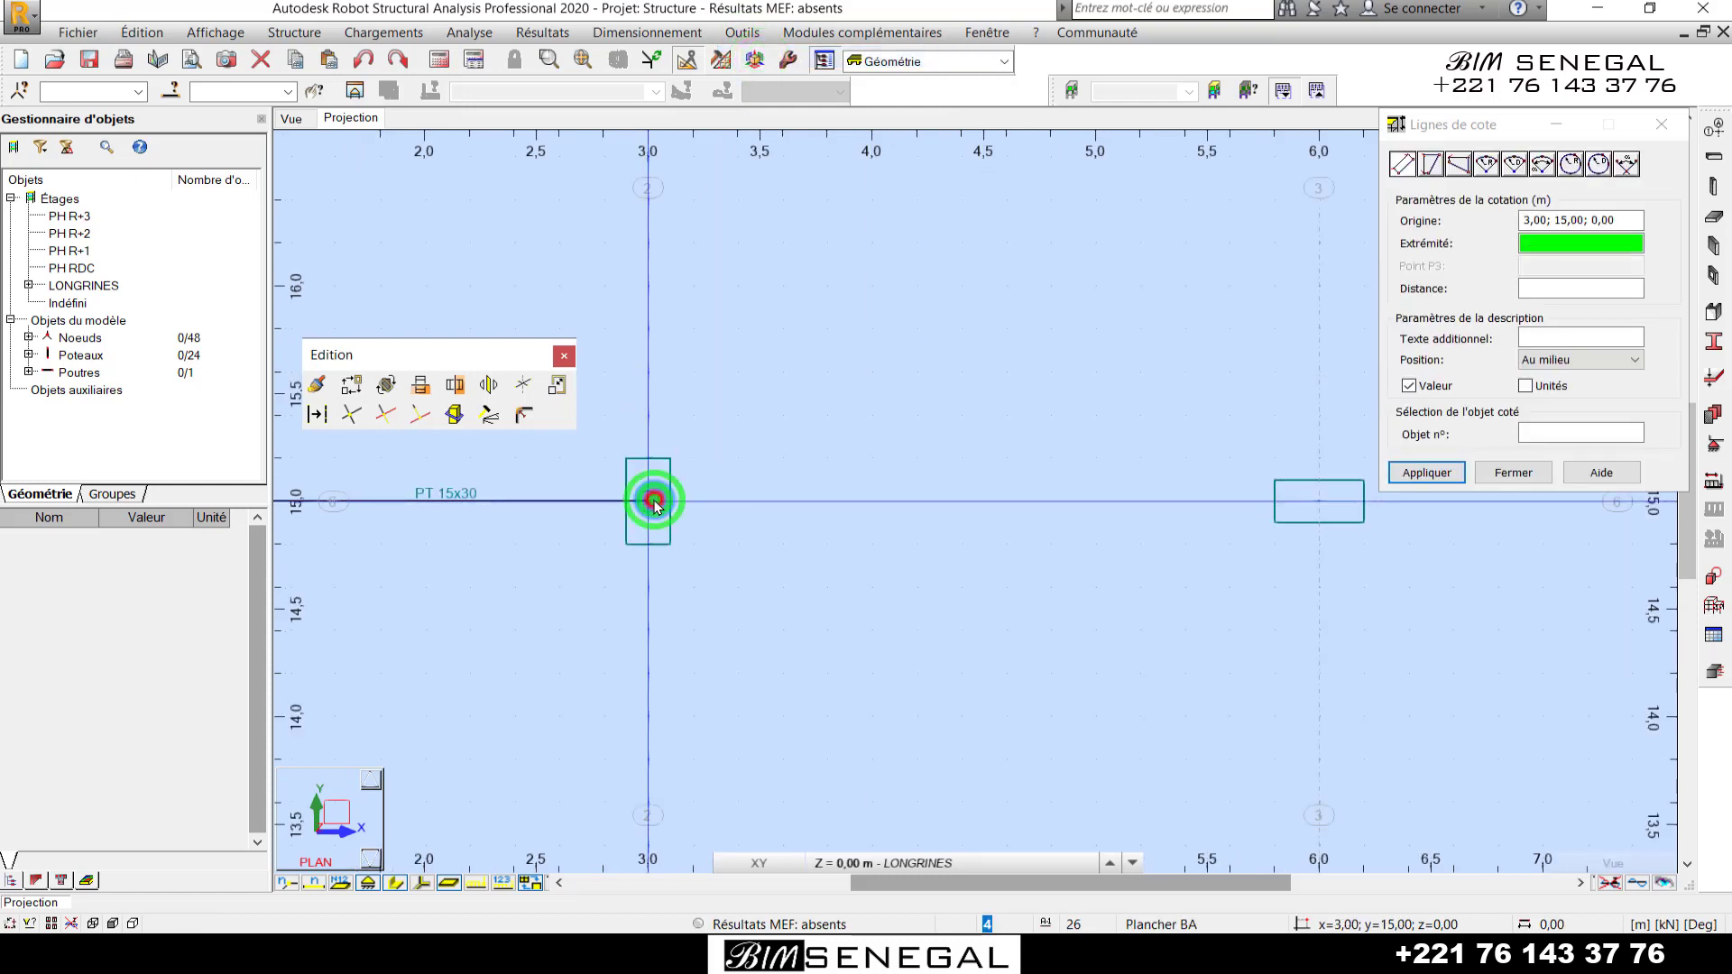
{"action": "left_click", "coordinate": [1318, 504]}
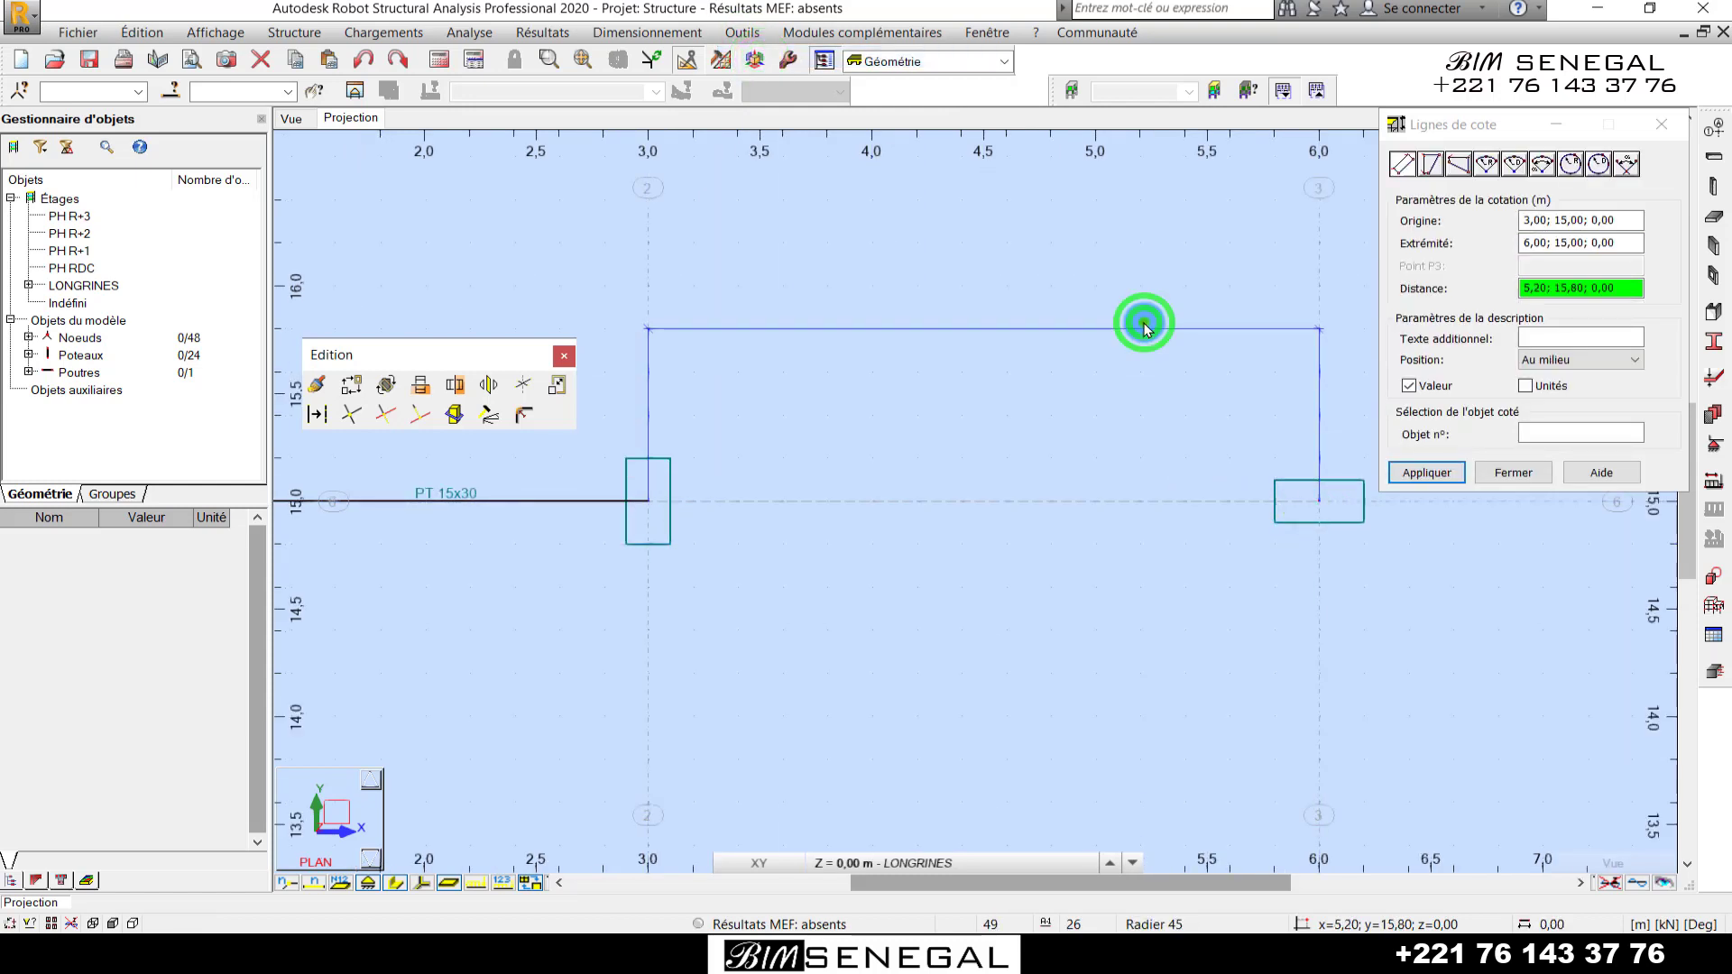
{"action": "left_click", "coordinate": [1139, 323]}
{"action": "scroll", "coordinate": [1045, 283], "scroll_direction": "down", "scroll_amount": 1}
{"action": "scroll", "coordinate": [1044, 283], "scroll_direction": "down", "scroll_amount": 2}
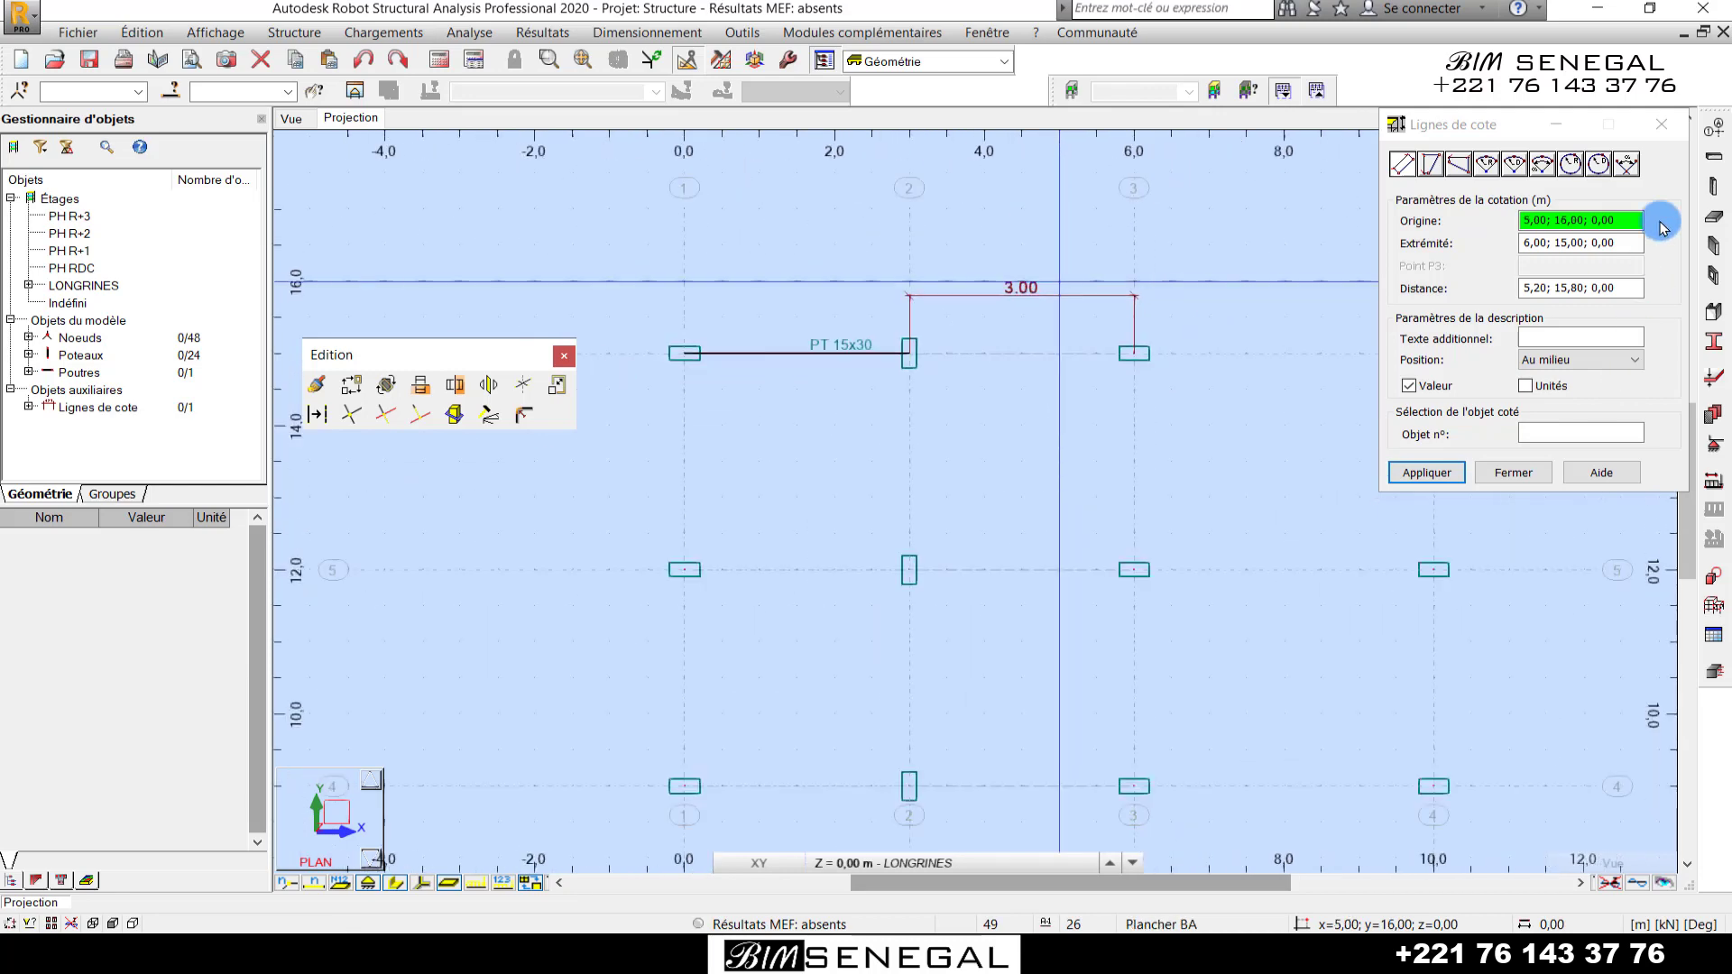
{"action": "left_click", "coordinate": [1667, 133]}
- Add a dimension line on axis 6 between the columns at axes 3 and 4, placed at y = 16.00 m
{"action": "scroll", "coordinate": [1071, 240], "scroll_direction": "up", "scroll_amount": 2}
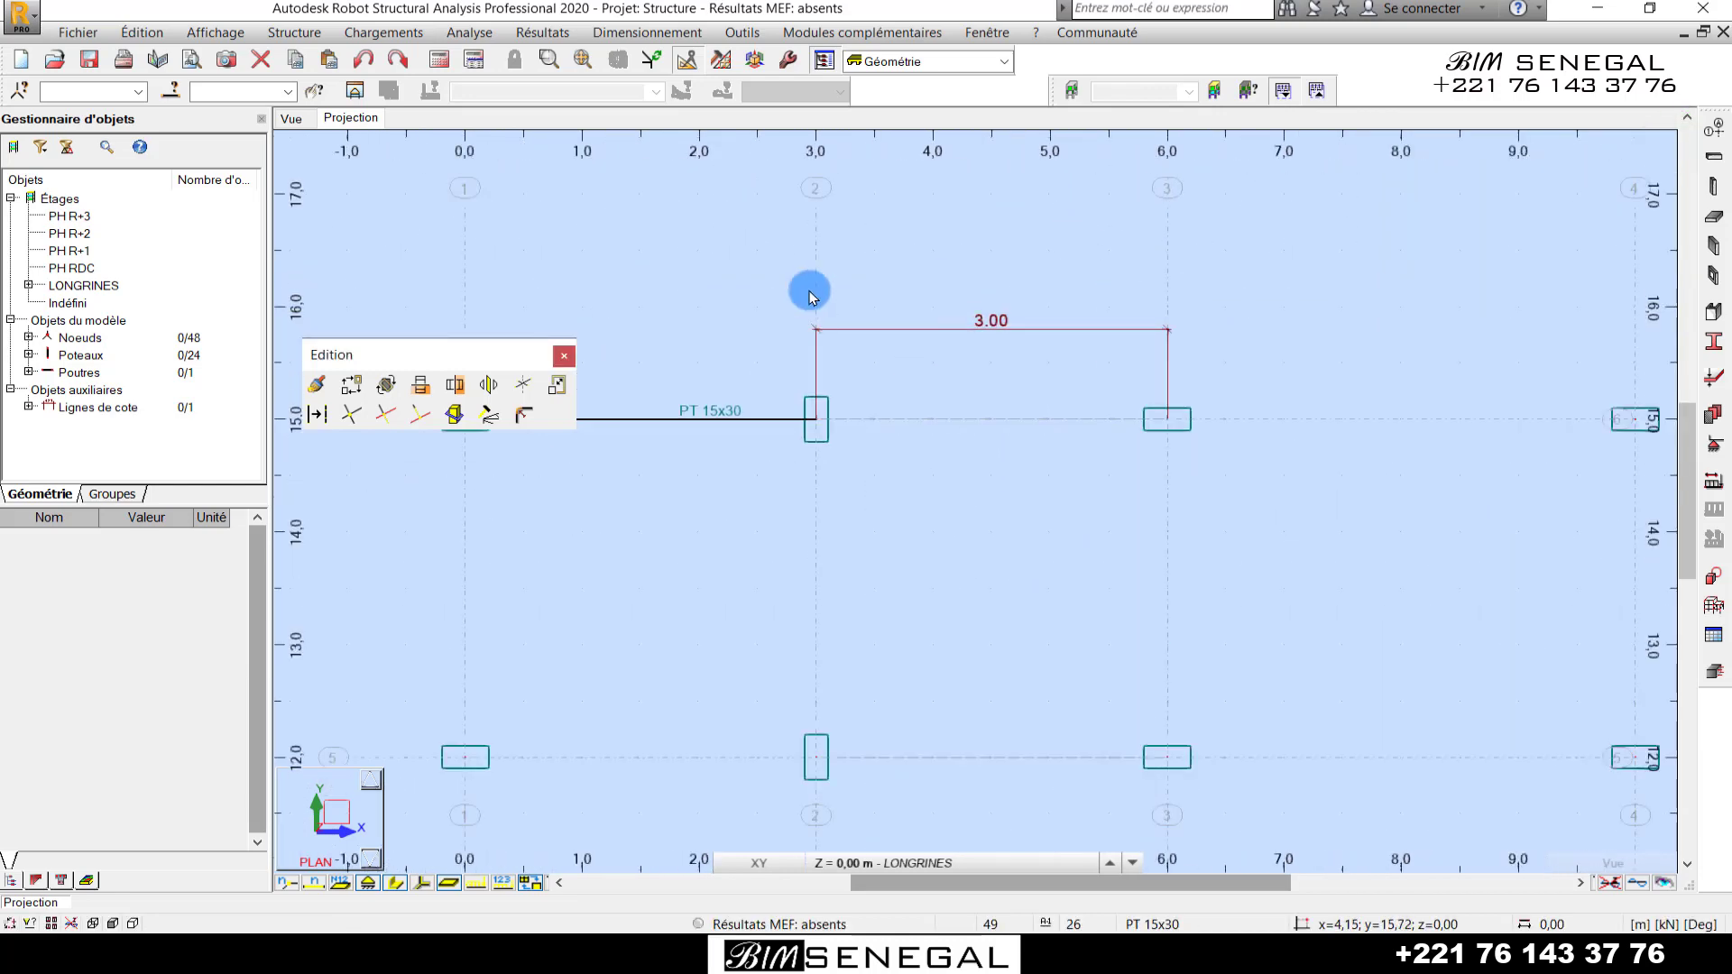
{"action": "scroll", "coordinate": [809, 290], "scroll_direction": "down", "scroll_amount": 2}
{"action": "scroll", "coordinate": [1143, 320], "scroll_direction": "up", "scroll_amount": 2}
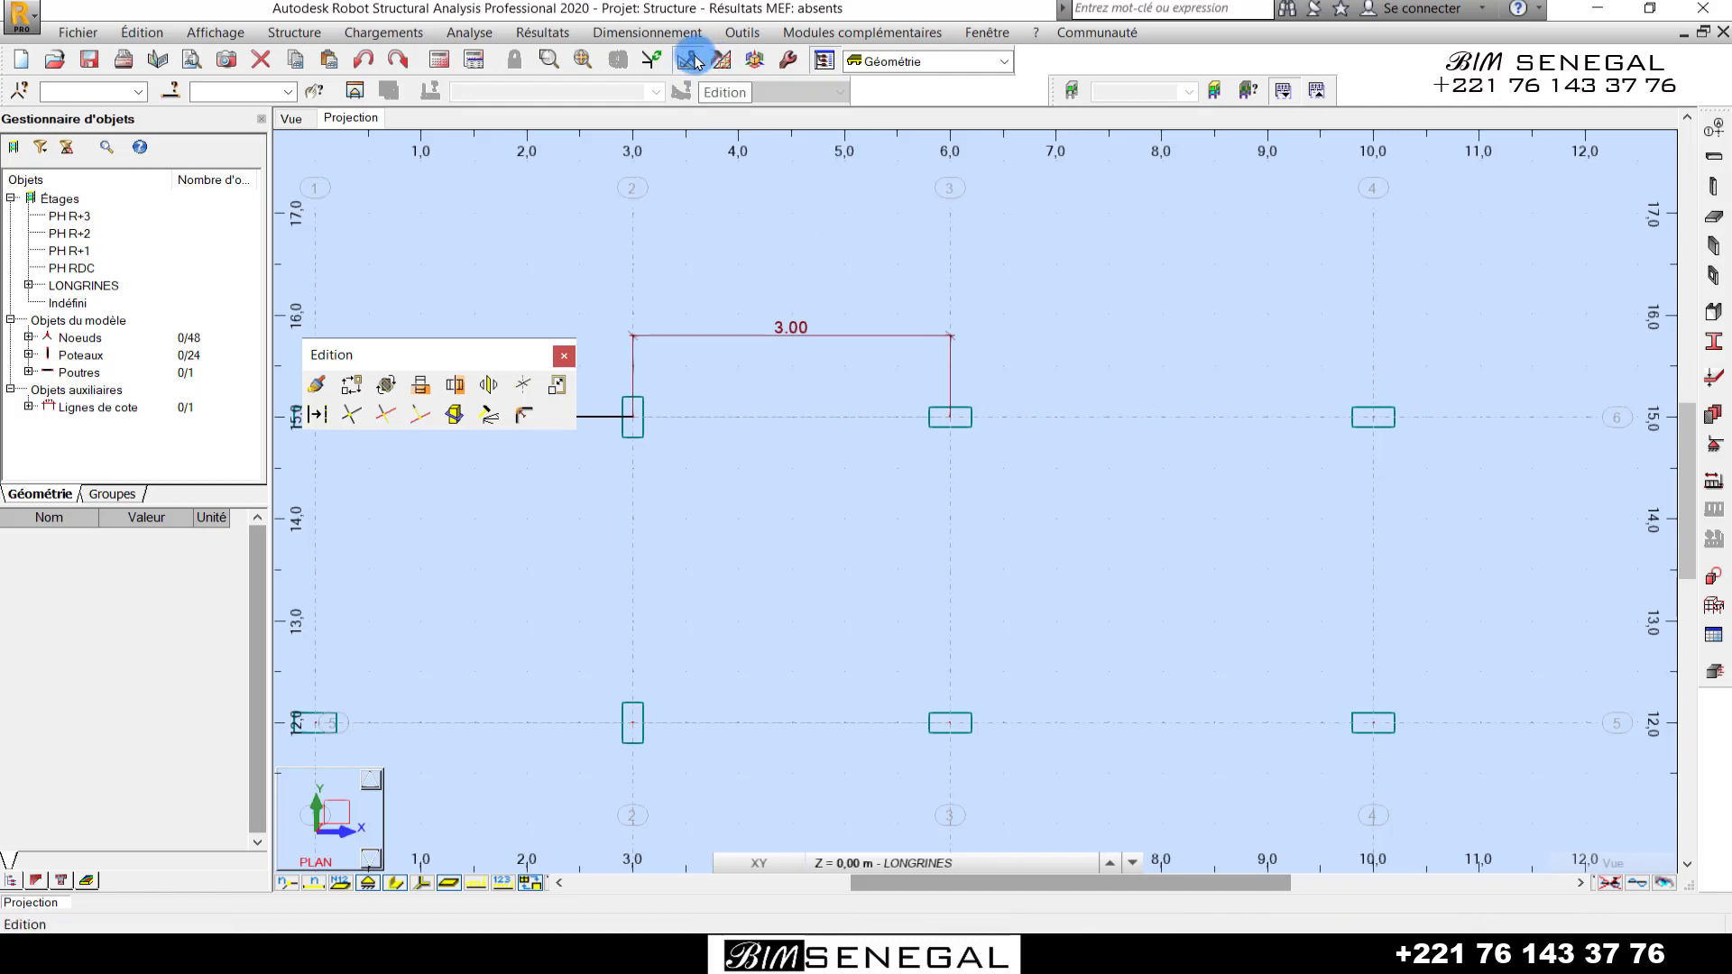
{"action": "left_click", "coordinate": [736, 34]}
{"action": "left_click", "coordinate": [739, 52]}
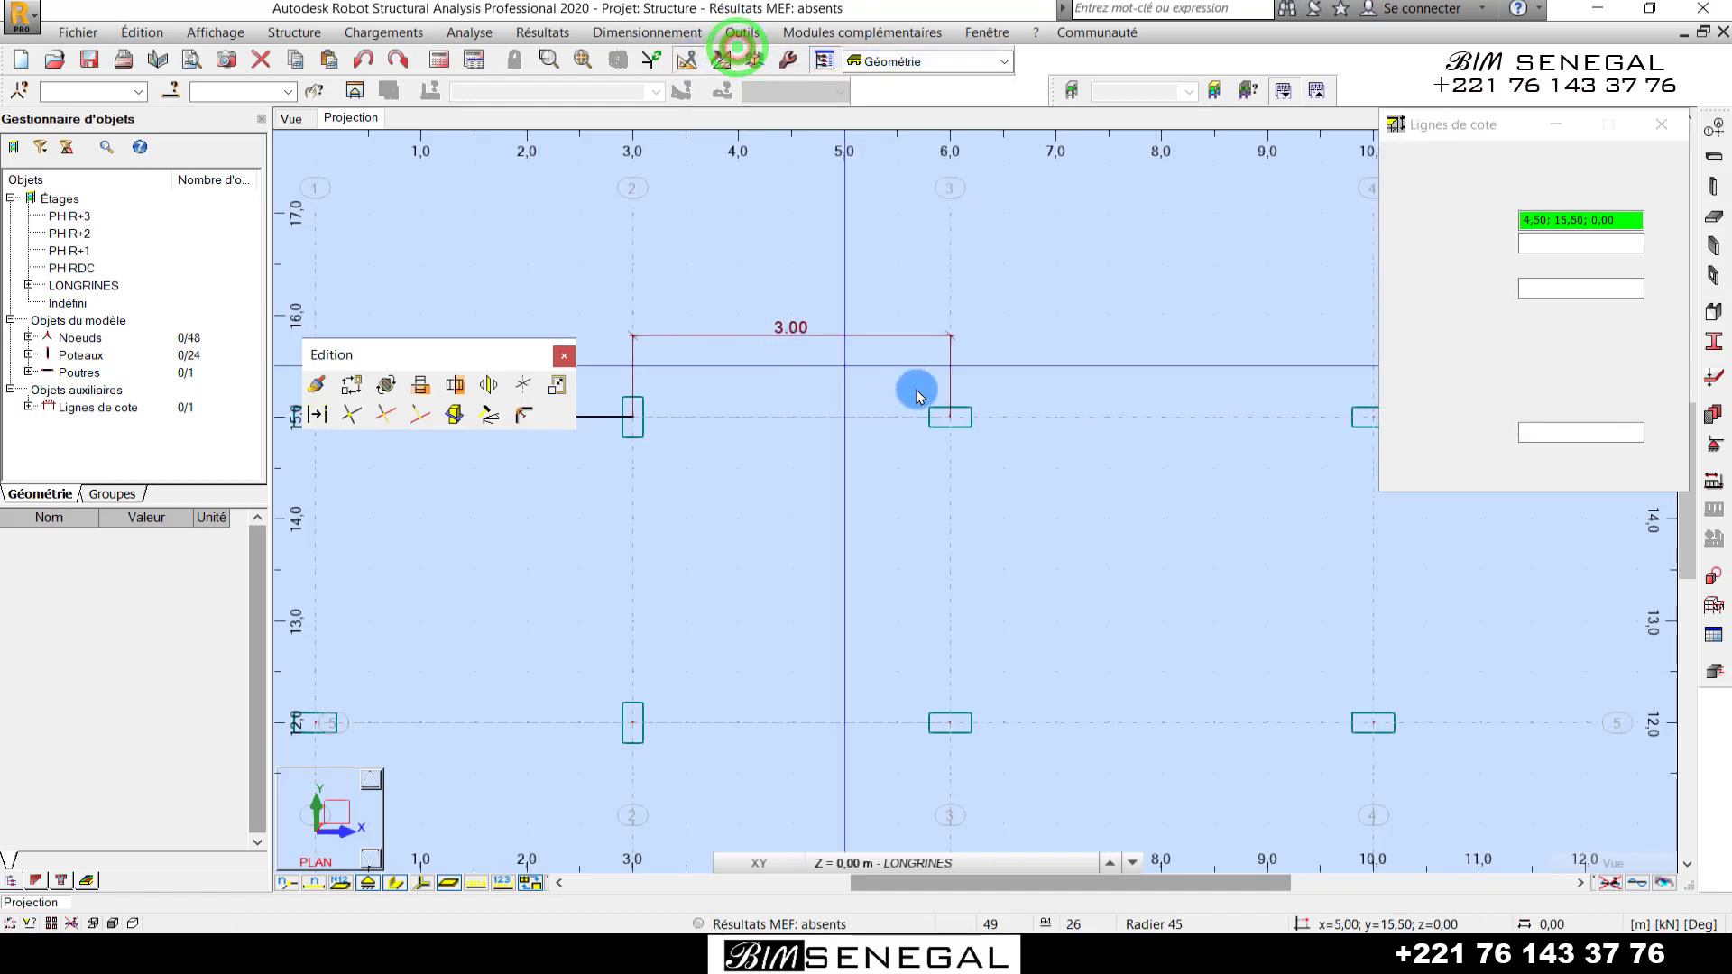
{"action": "left_click", "coordinate": [941, 413]}
{"action": "scroll", "coordinate": [943, 417], "scroll_direction": "down", "scroll_amount": 3}
{"action": "left_click", "coordinate": [1222, 416]}
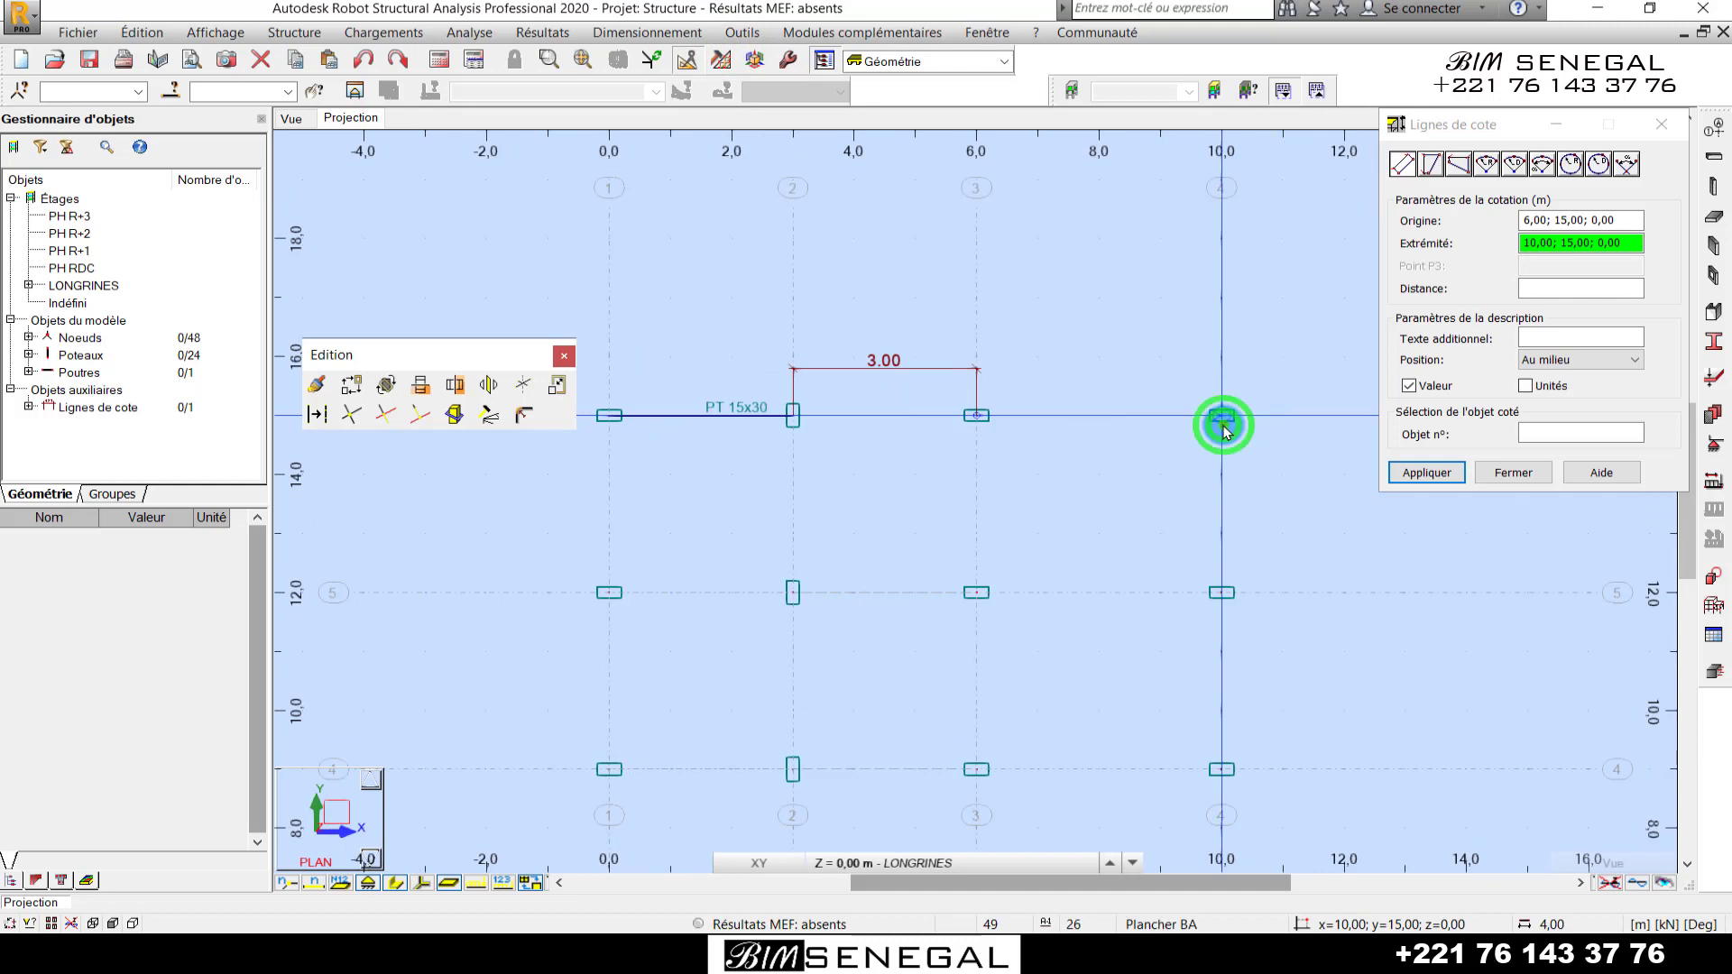
{"action": "left_click", "coordinate": [1220, 365]}
{"action": "scroll", "coordinate": [1191, 360], "scroll_direction": "up", "scroll_amount": 2}
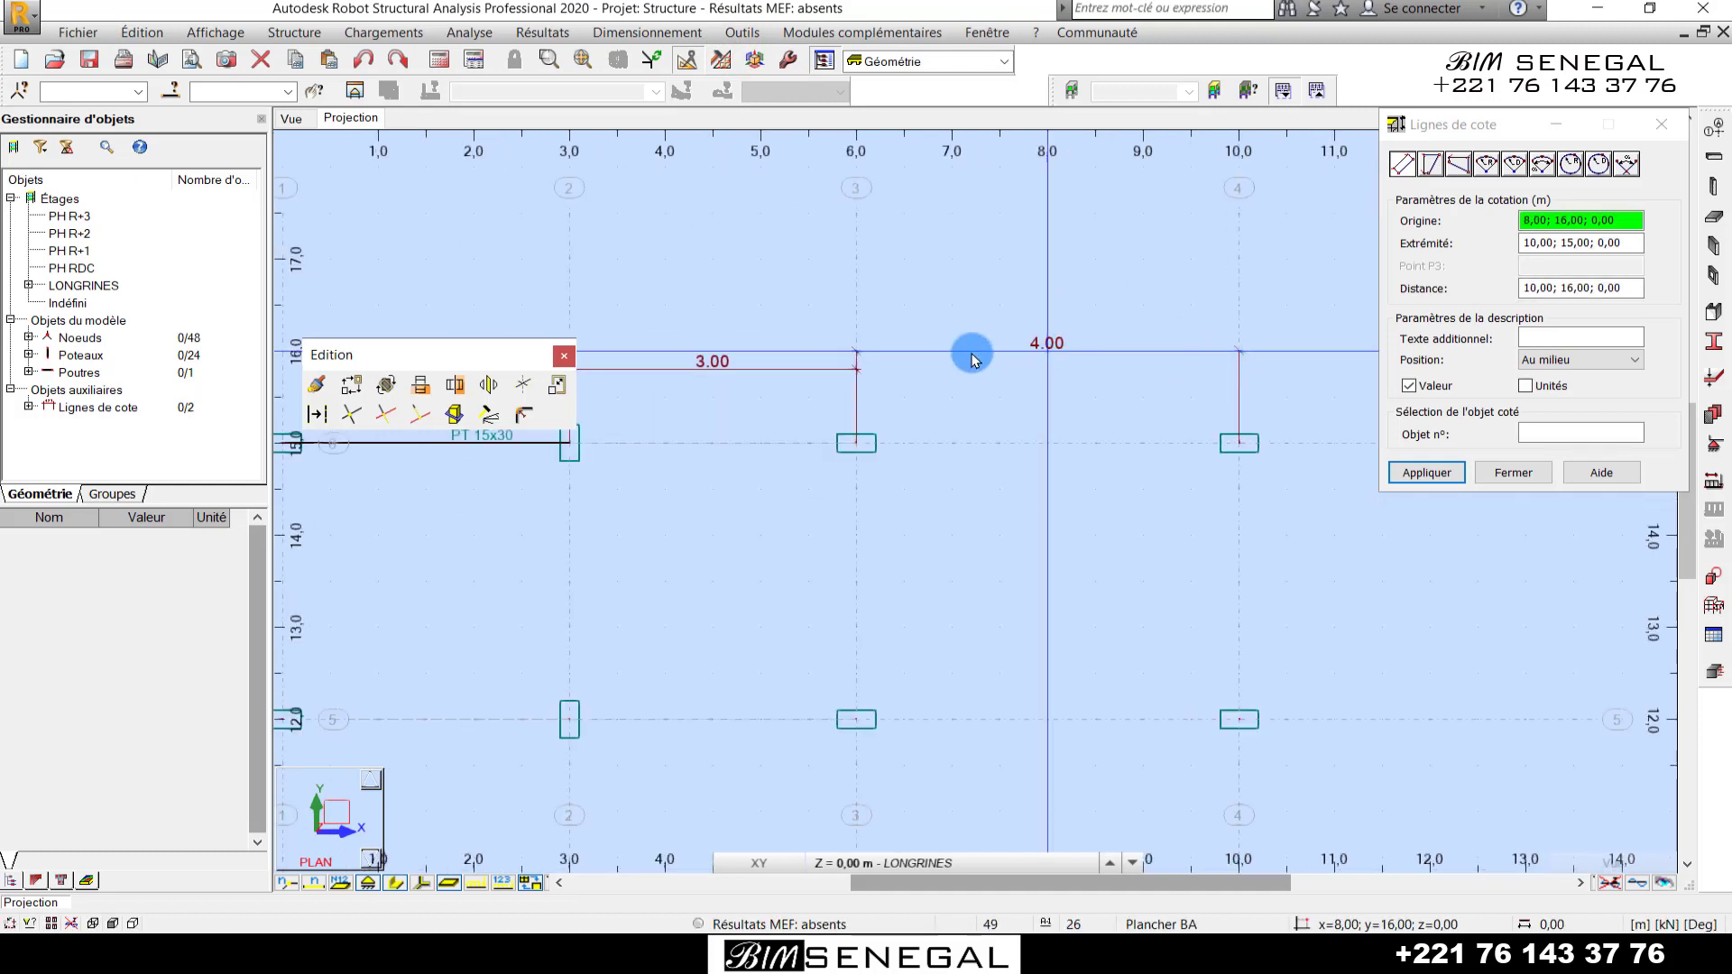
{"action": "left_click", "coordinate": [1667, 130]}
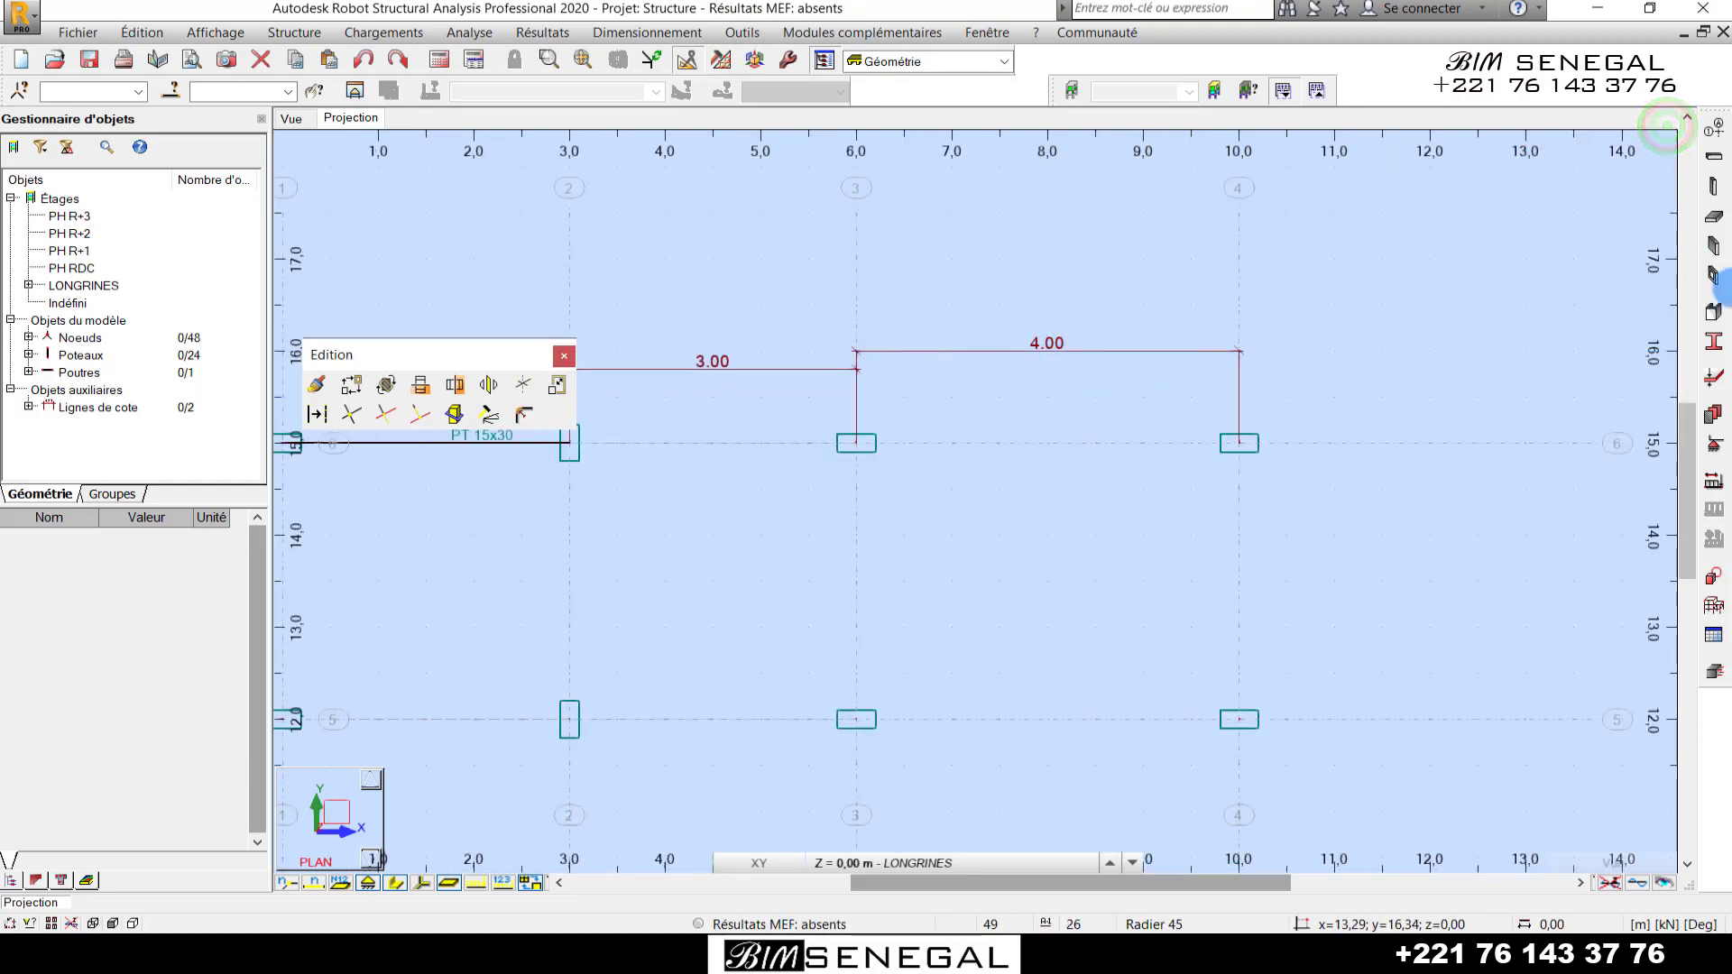
- Place a PT 15x40 beam along horizontal axis 6 between the columns at vertical axes 3 and 4
{"action": "left_click", "coordinate": [1714, 165]}
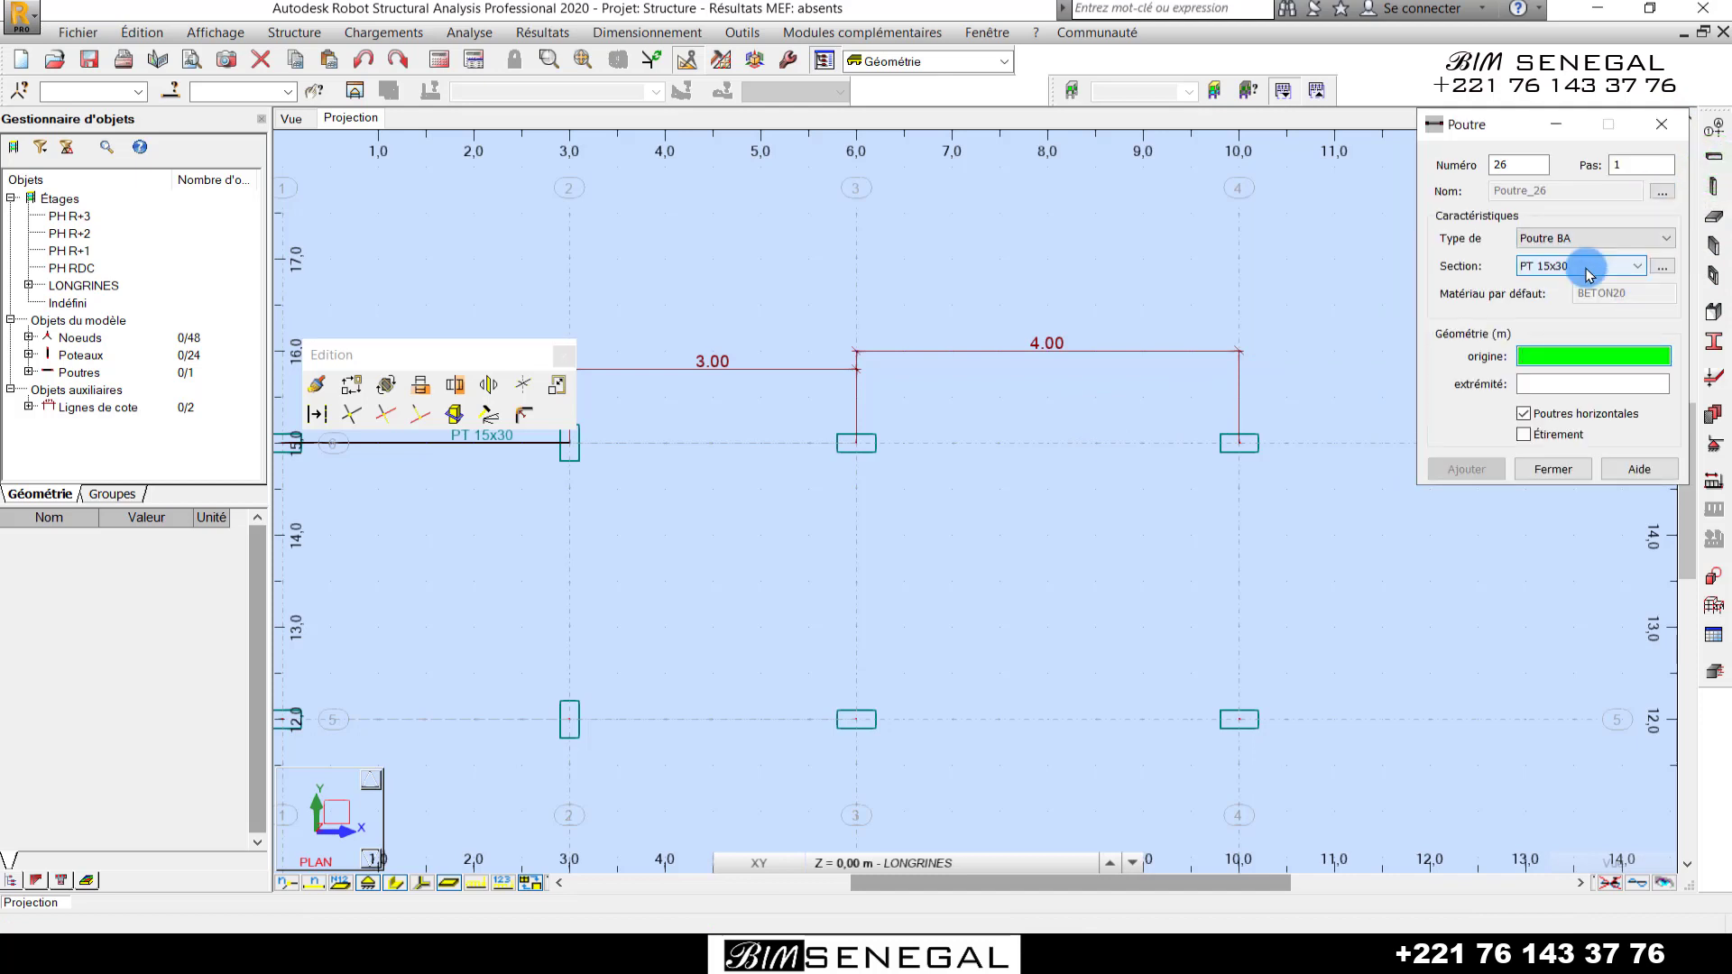
{"action": "left_click", "coordinate": [1586, 265]}
{"action": "left_click", "coordinate": [1568, 354]}
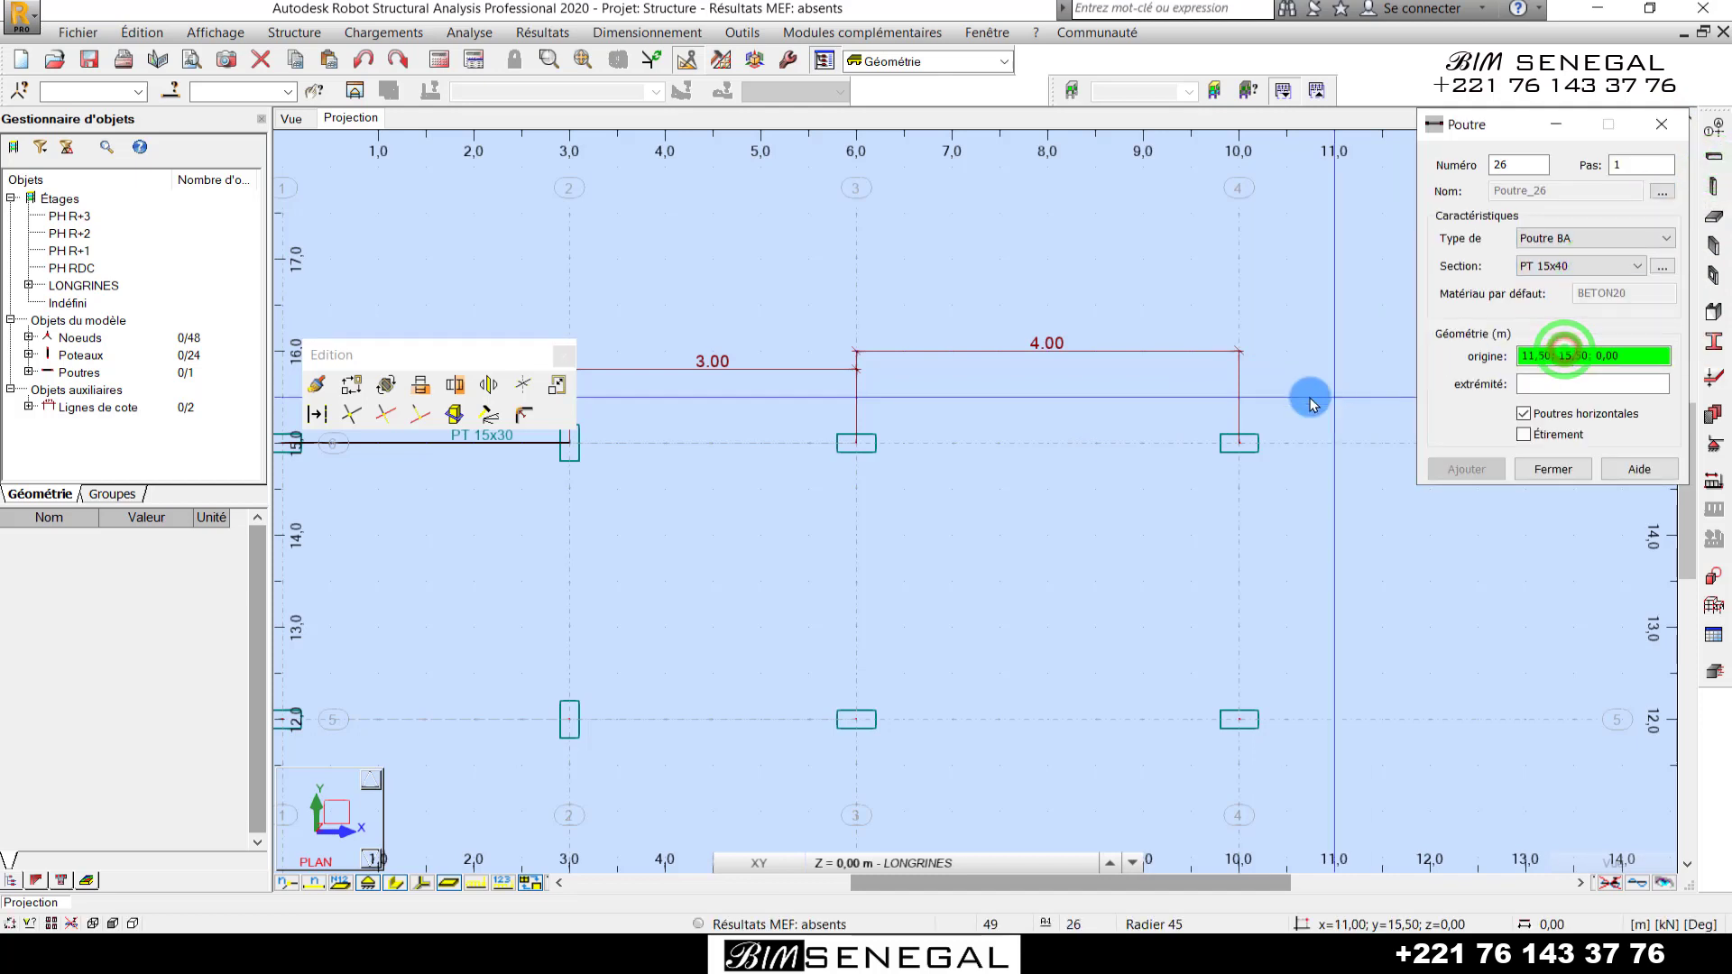
{"action": "scroll", "coordinate": [1314, 398], "scroll_direction": "up", "scroll_amount": 1}
{"action": "left_click", "coordinate": [745, 468]}
{"action": "left_click", "coordinate": [1221, 457]}
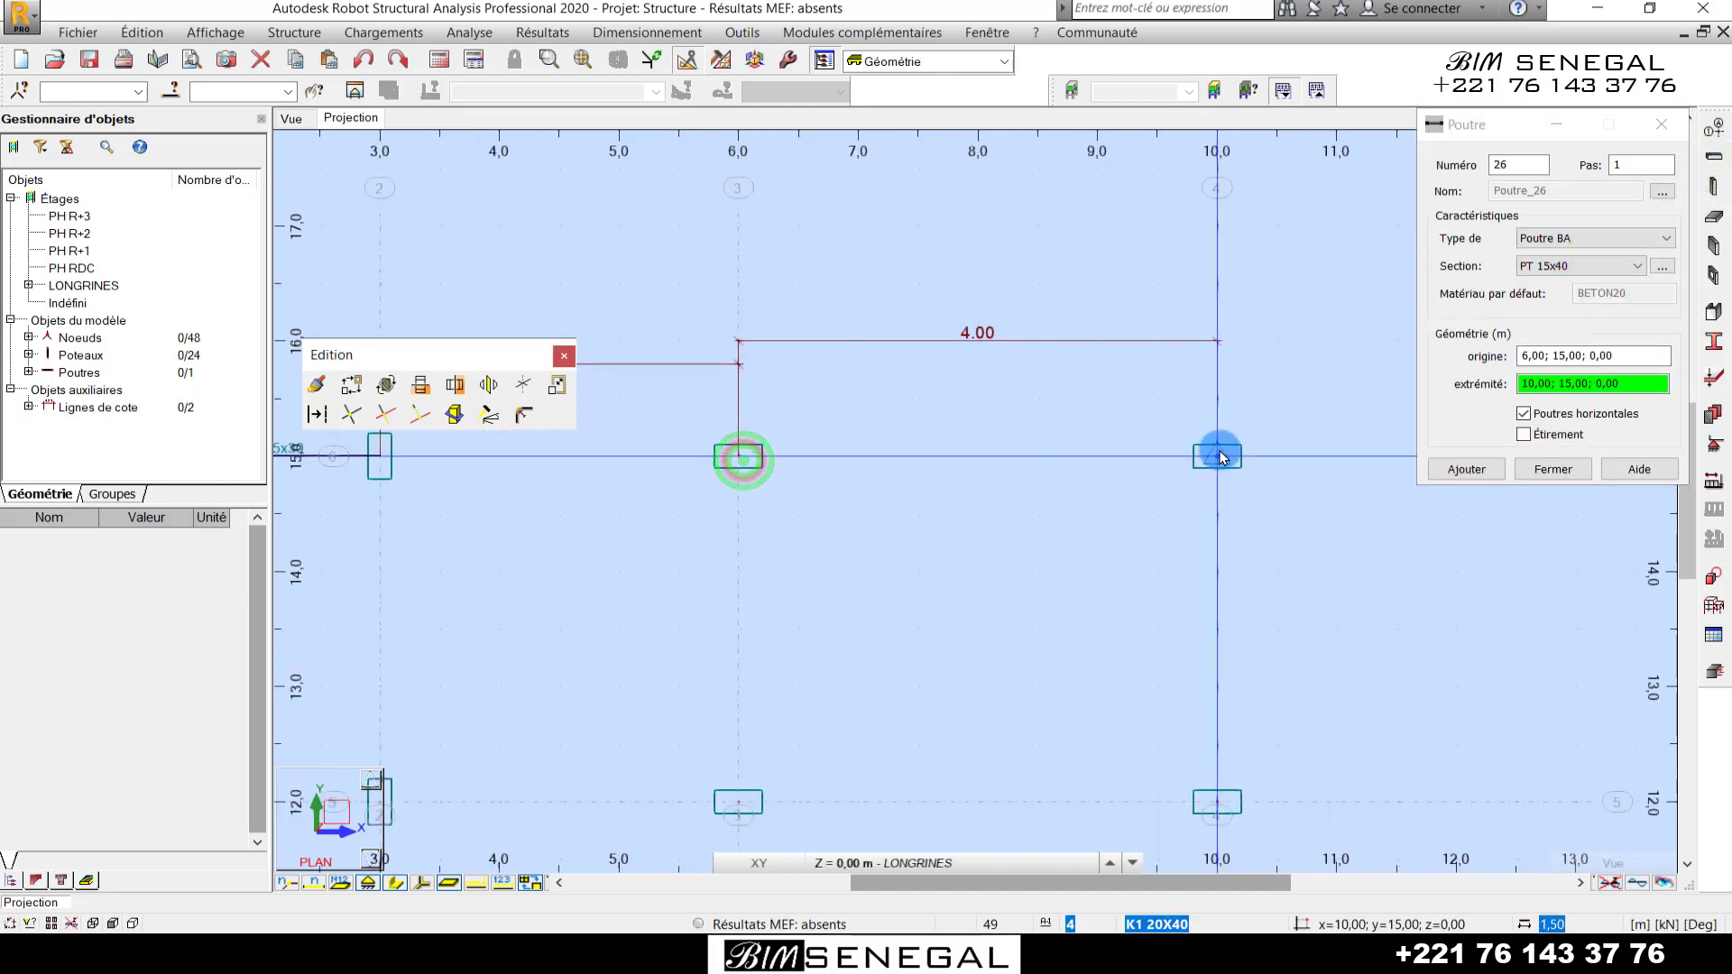
- Place a PT 15x30 beam along horizontal axis 6 between vertical axes 2 and 3, and finish the beam command
{"action": "left_click", "coordinate": [1580, 265]}
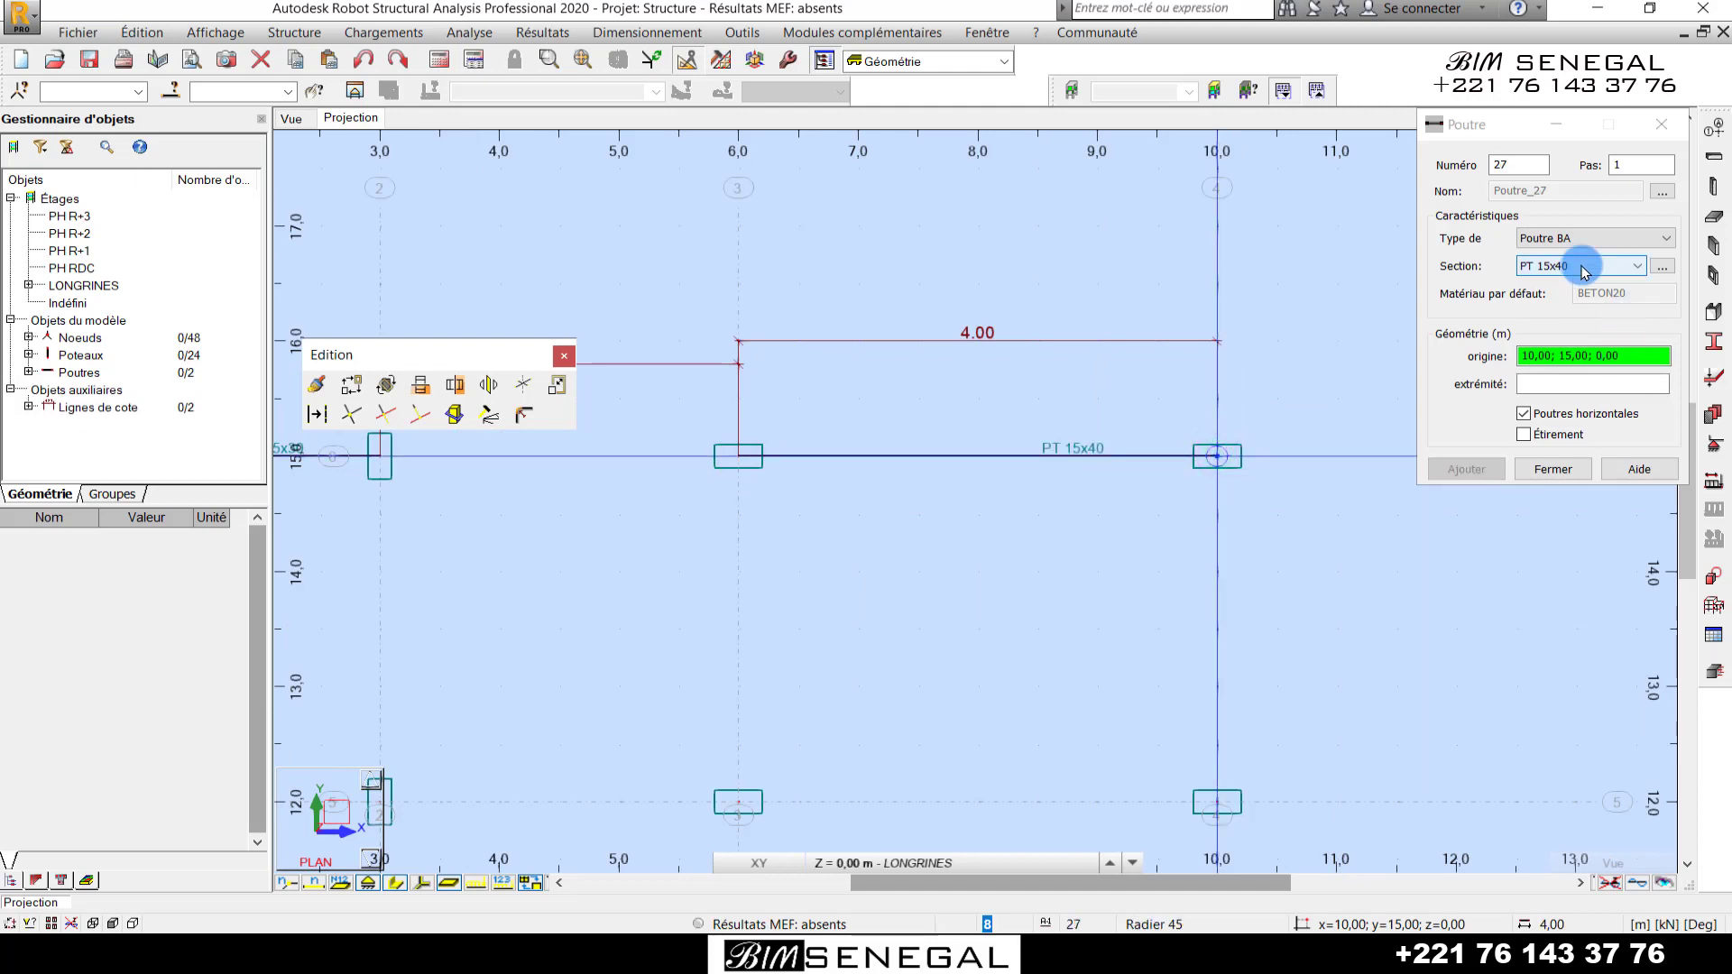
{"action": "left_click", "coordinate": [1567, 325]}
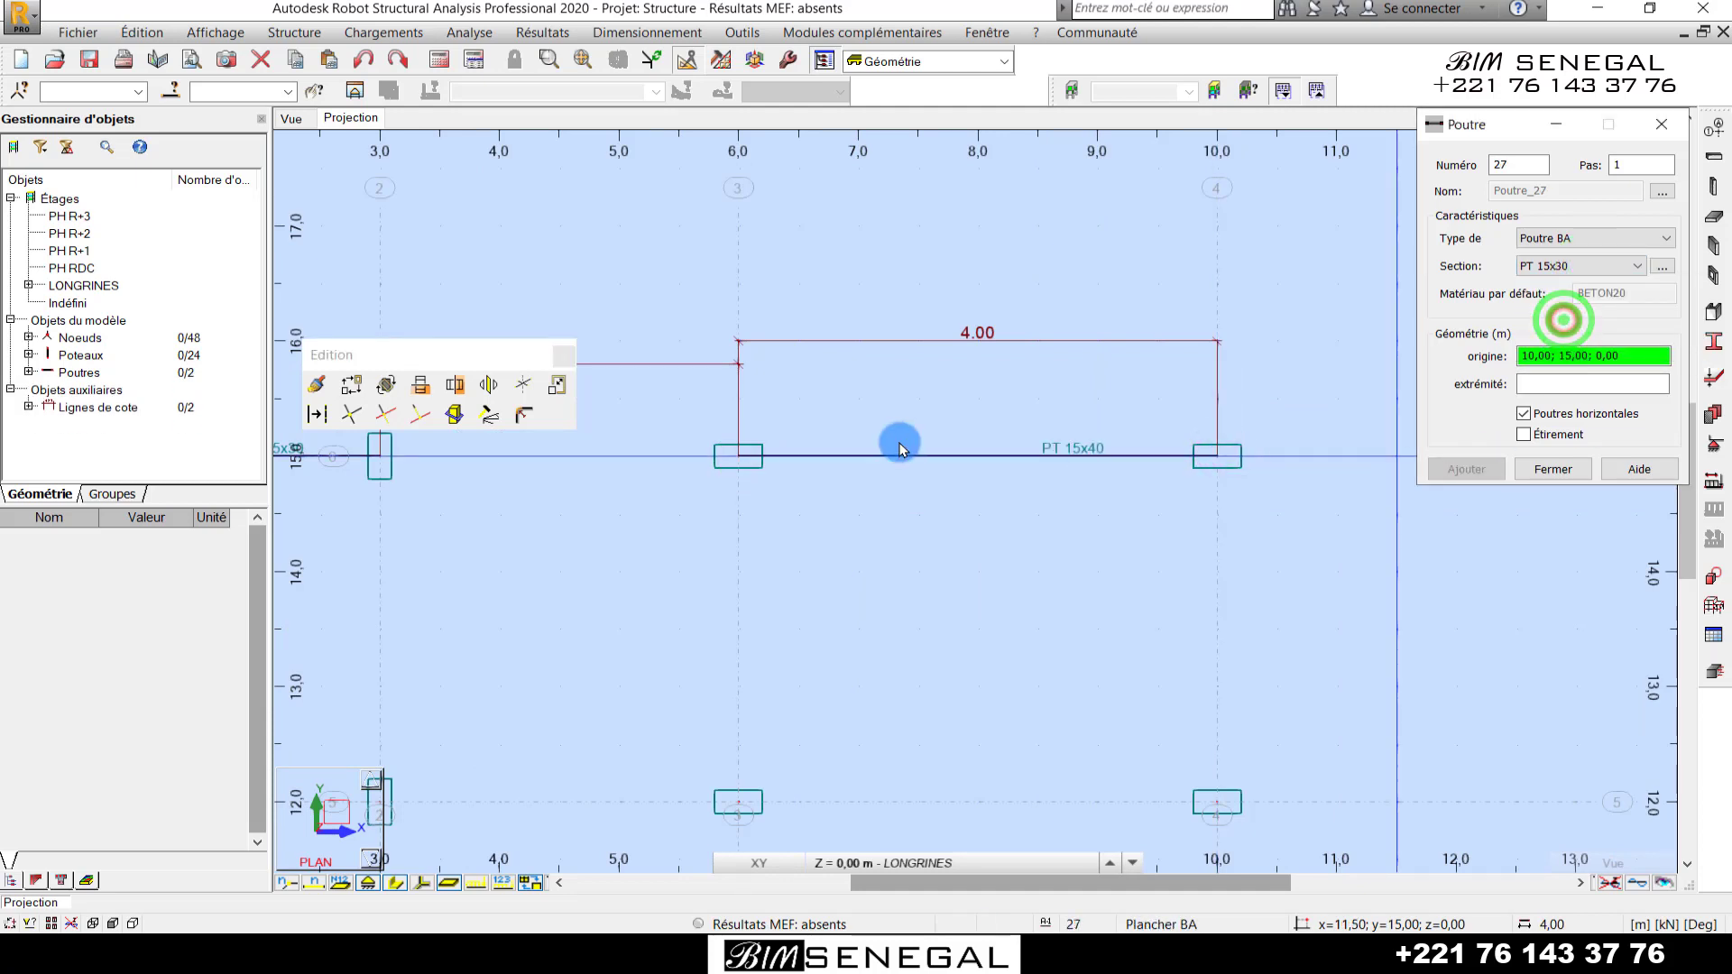
{"action": "scroll", "coordinate": [861, 451], "scroll_direction": "down", "scroll_amount": 2}
{"action": "scroll", "coordinate": [860, 450], "scroll_direction": "down", "scroll_amount": 2}
{"action": "scroll", "coordinate": [677, 462], "scroll_direction": "up", "scroll_amount": 3}
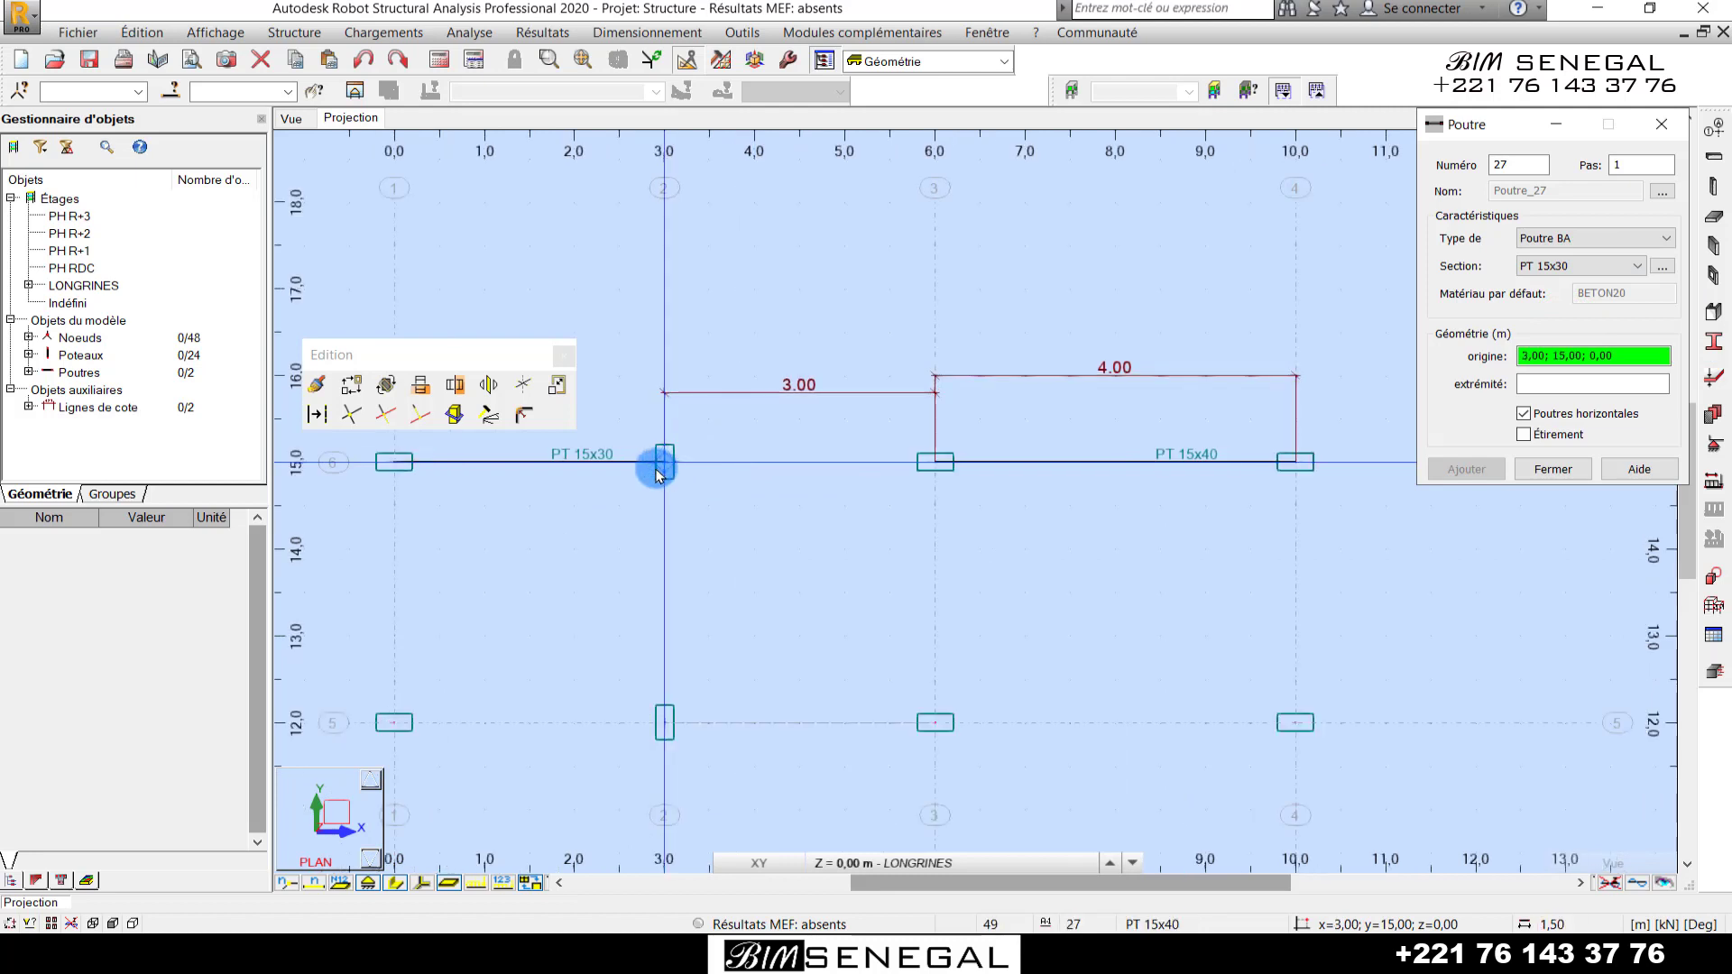
{"action": "left_click", "coordinate": [663, 467]}
{"action": "left_click", "coordinate": [935, 462]}
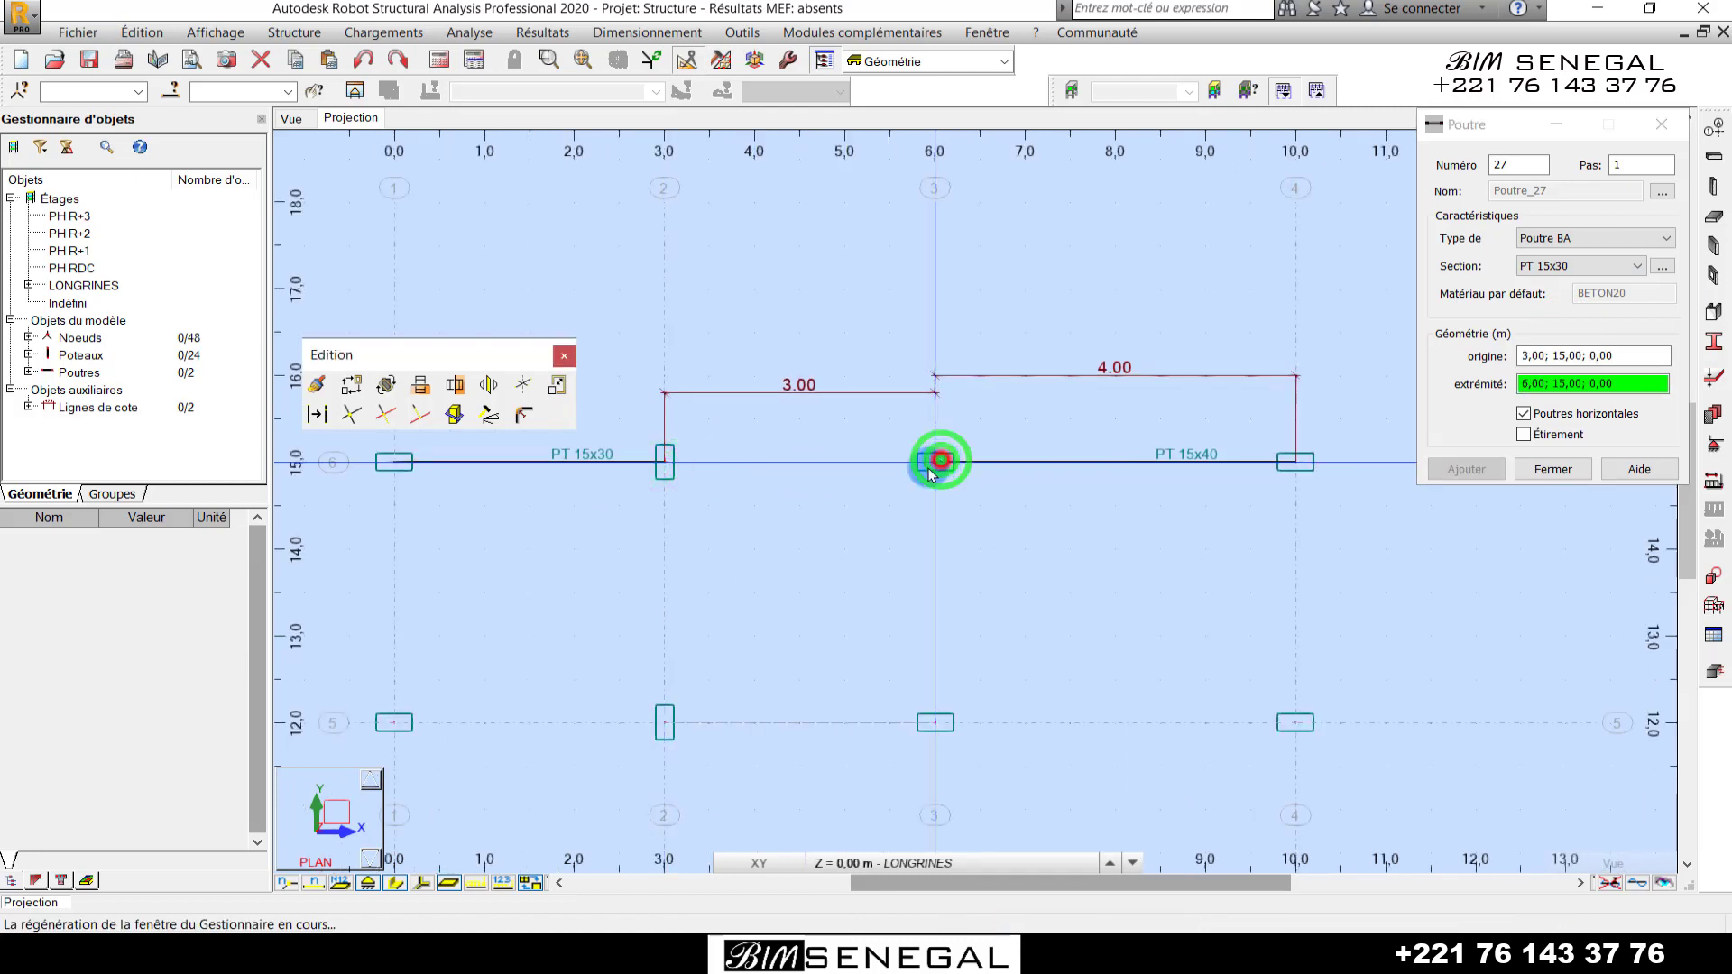
{"action": "scroll", "coordinate": [1119, 377], "scroll_direction": "down", "scroll_amount": 2}
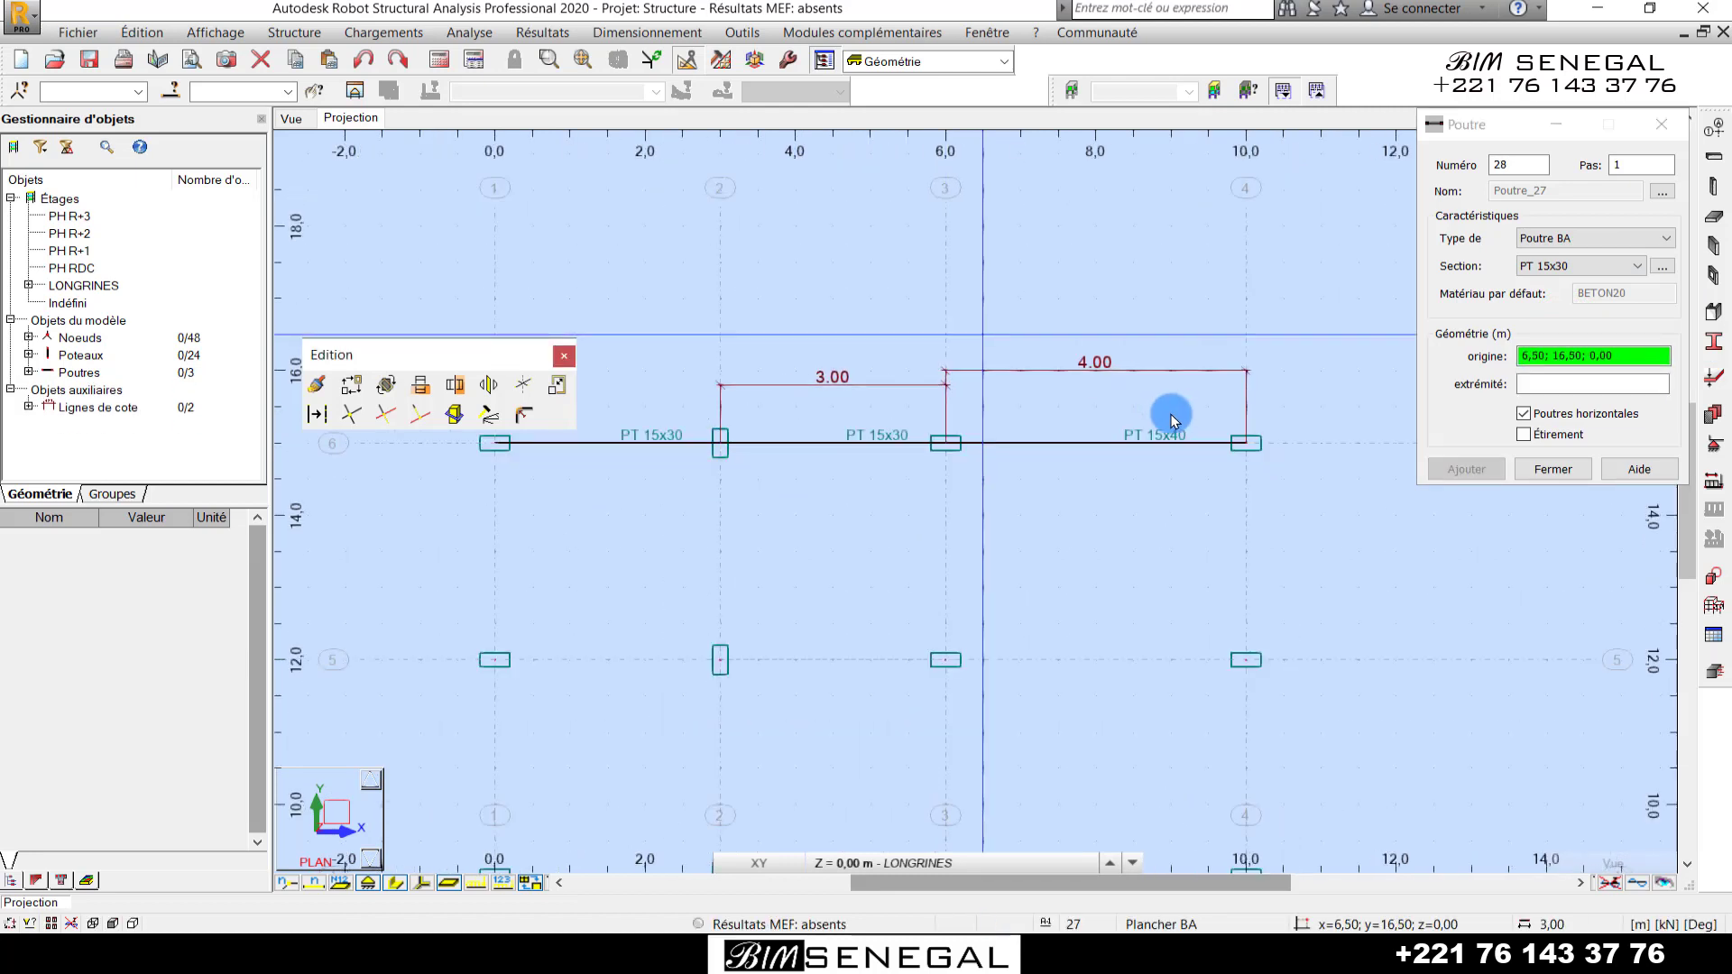
{"action": "left_click", "coordinate": [1672, 118]}
- Select all three beams on horizontal axis 6 and move the floating Edition palette clear of the drawing
{"action": "scroll", "coordinate": [1059, 325], "scroll_direction": "down", "scroll_amount": 2}
{"action": "scroll", "coordinate": [1037, 410], "scroll_direction": "up", "scroll_amount": 2}
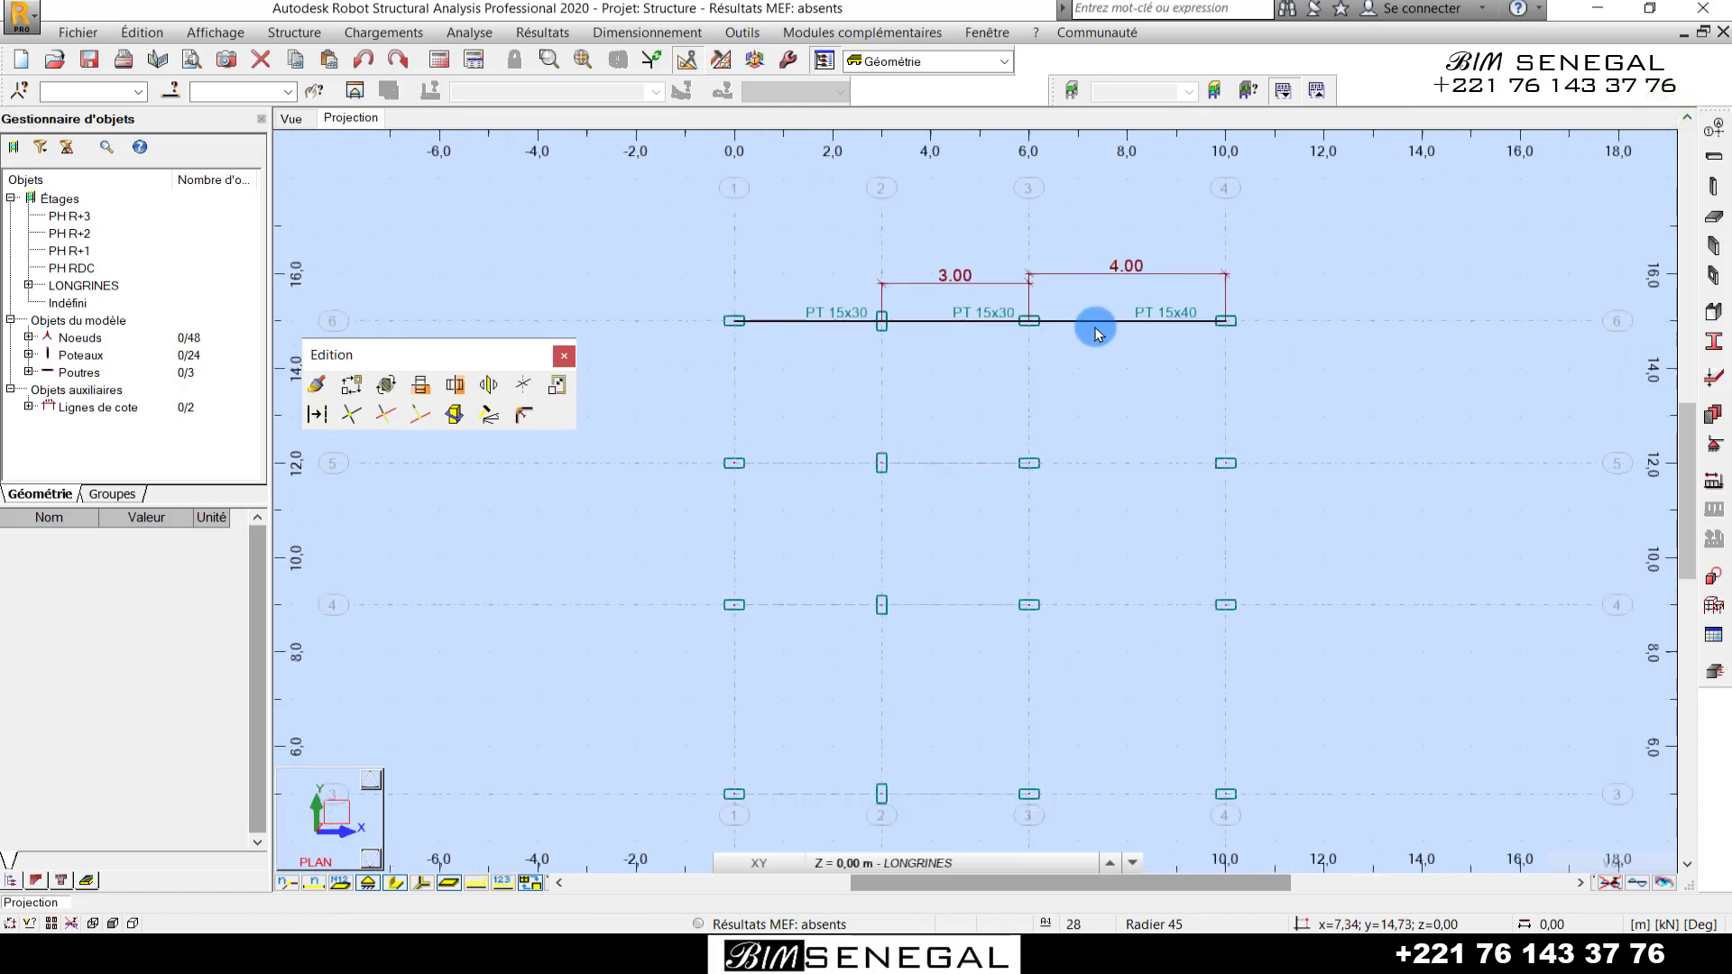
{"action": "left_click", "coordinate": [1101, 325]}
{"action": "scroll", "coordinate": [1094, 367], "scroll_direction": "up", "scroll_amount": 2}
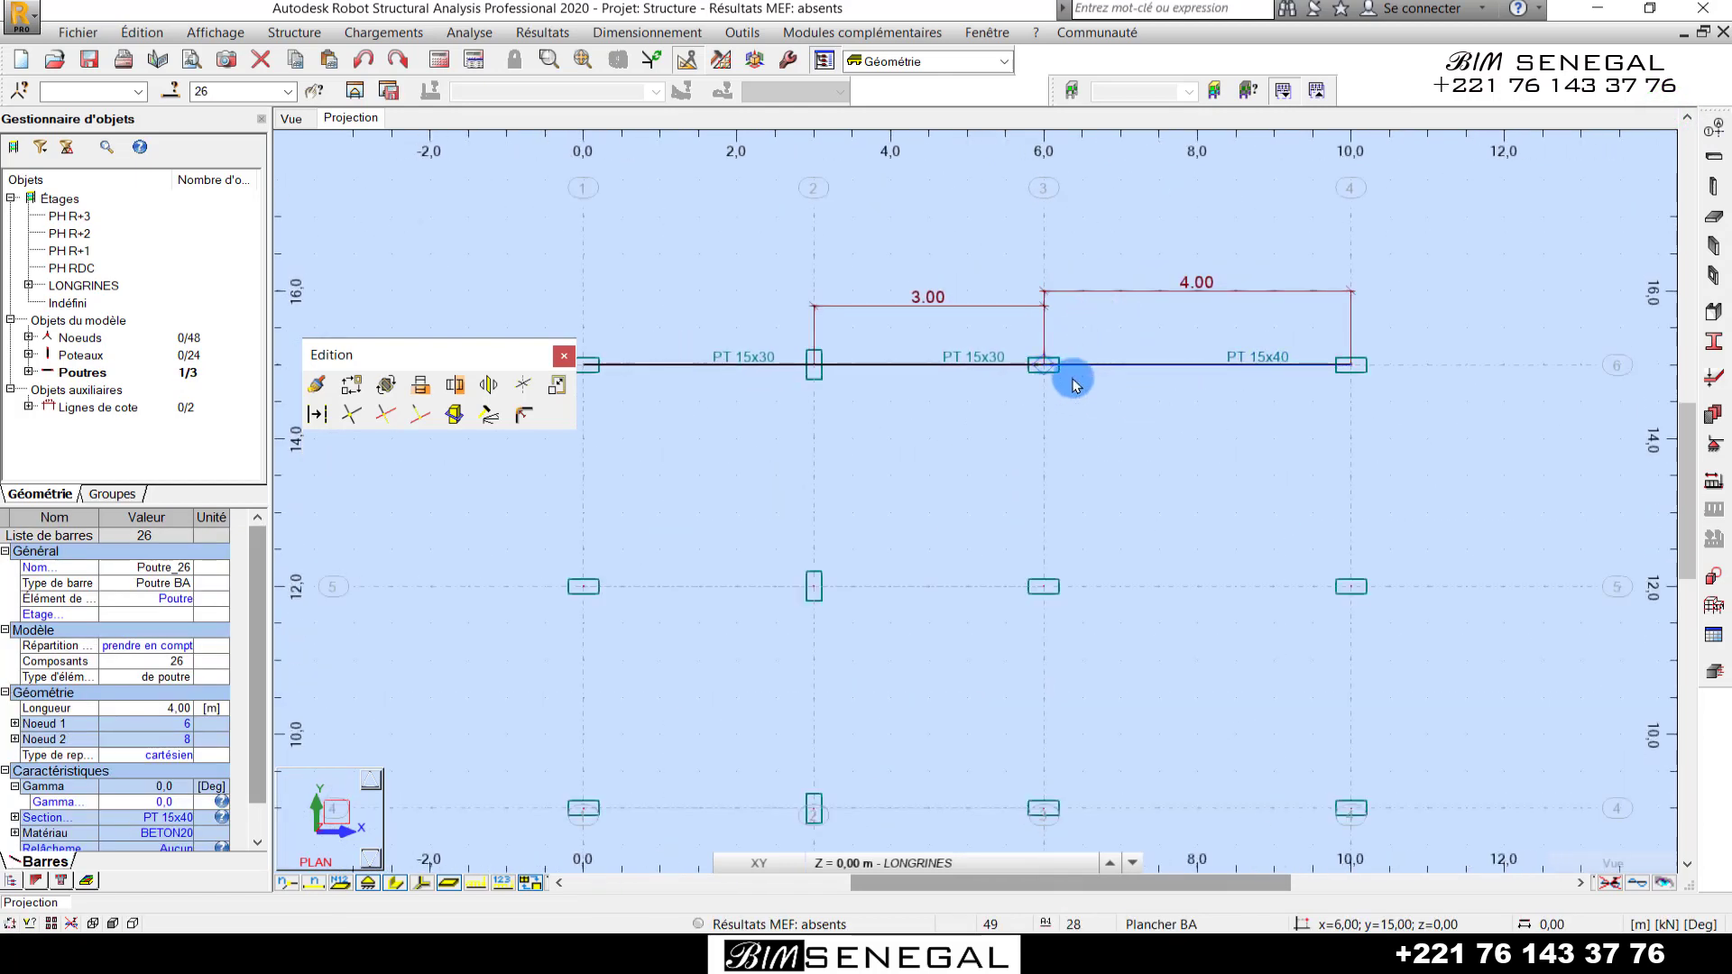
{"action": "left_click_drag", "start_coordinate": [1199, 394], "coordinate": [1143, 337]}
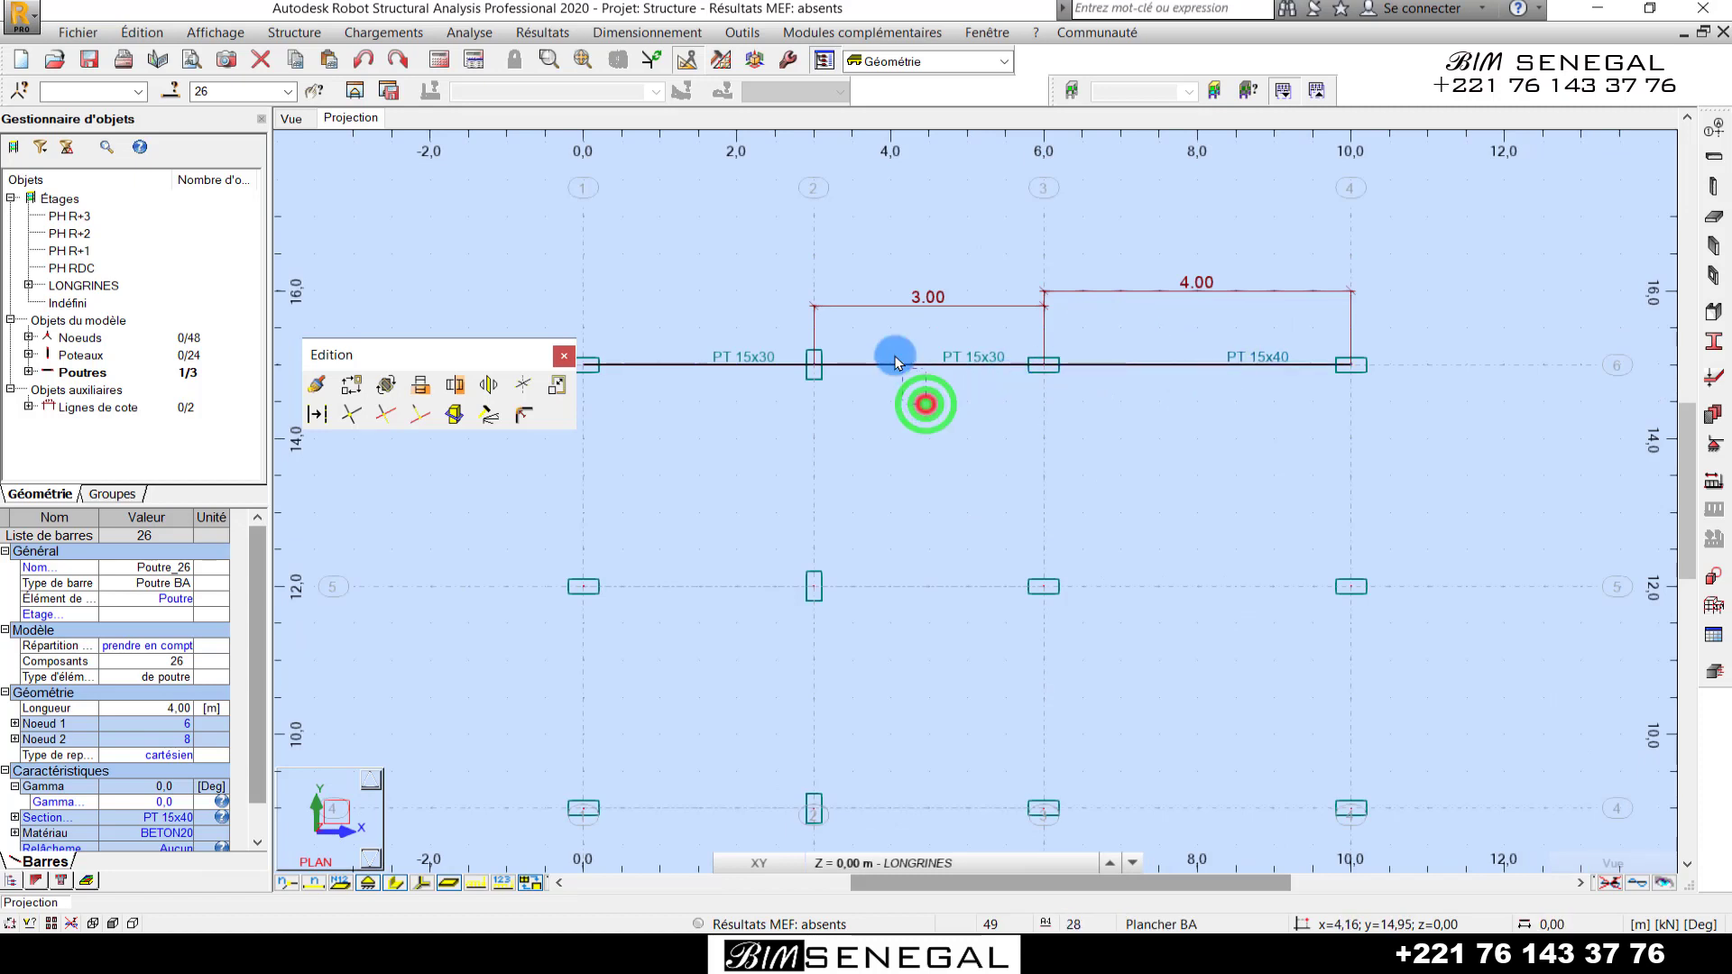
{"action": "left_click_drag", "start_coordinate": [886, 327], "coordinate": [884, 325], "text": "ctrl"}
{"action": "left_click_drag", "start_coordinate": [674, 410], "coordinate": [655, 325], "text": "ctrl"}
{"action": "left_click_drag", "start_coordinate": [412, 368], "coordinate": [414, 203]}
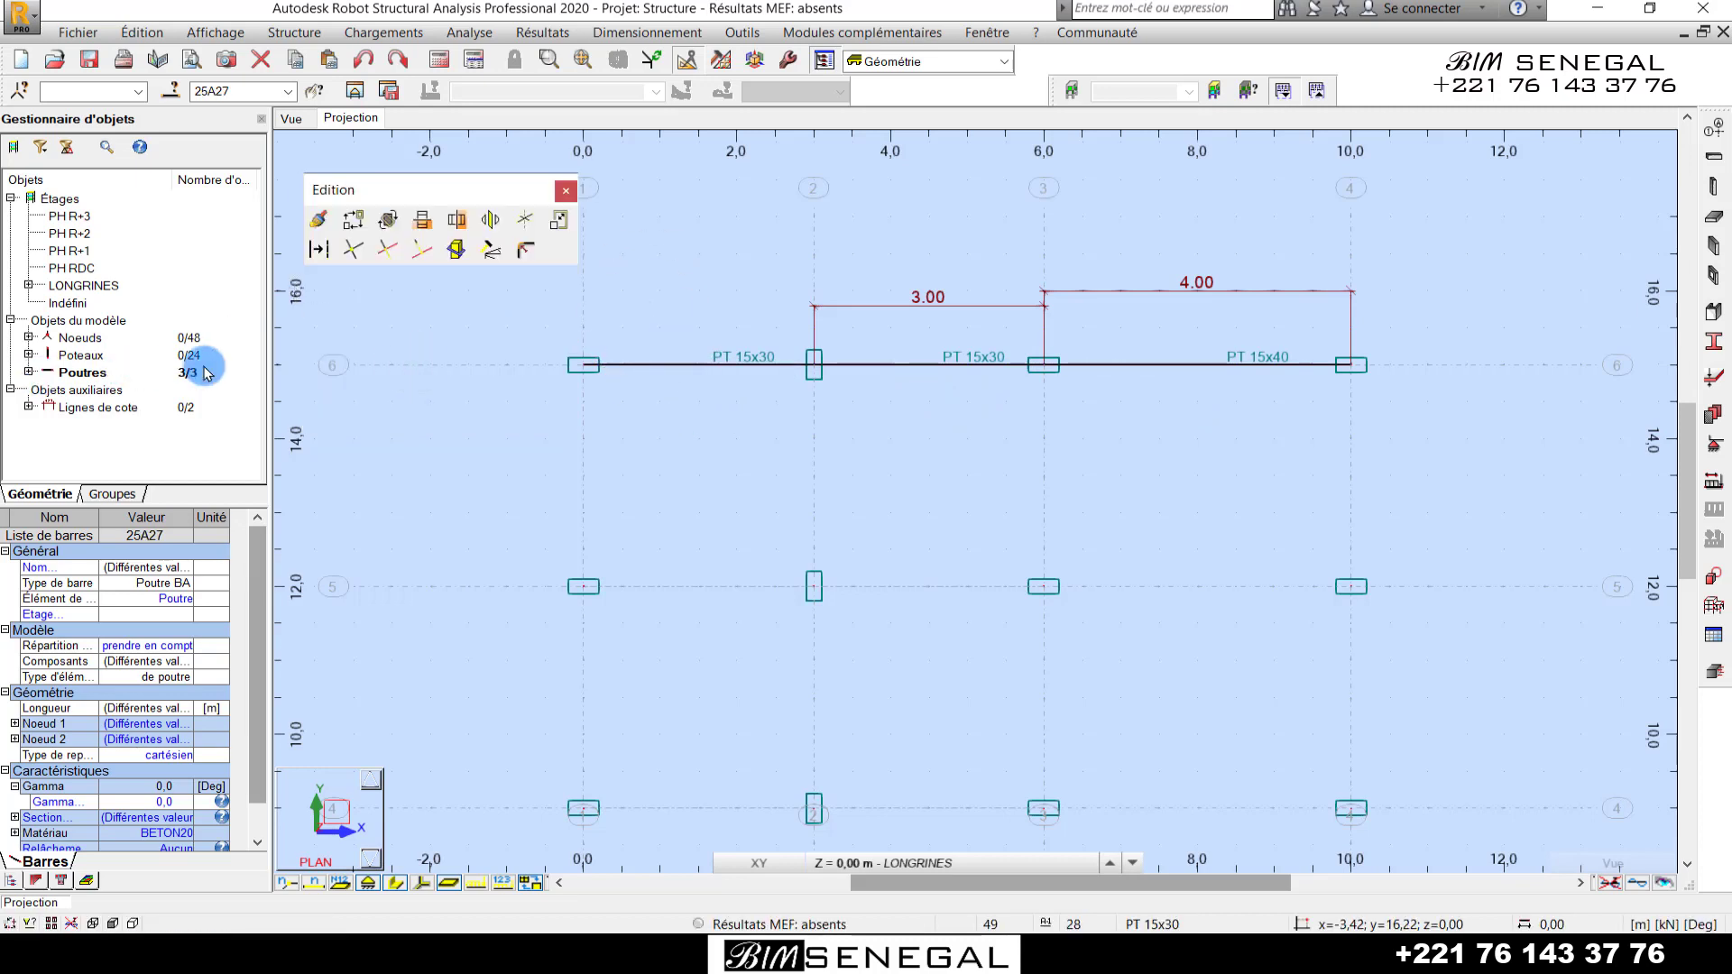
- Copy the selected beams by translation with 2 repetitions and vector 0,00; -3,00; 0,00, from axis 6 onto axes 5 and 4
{"action": "left_click", "coordinate": [350, 232]}
{"action": "scroll", "coordinate": [747, 277], "scroll_direction": "down", "scroll_amount": 2}
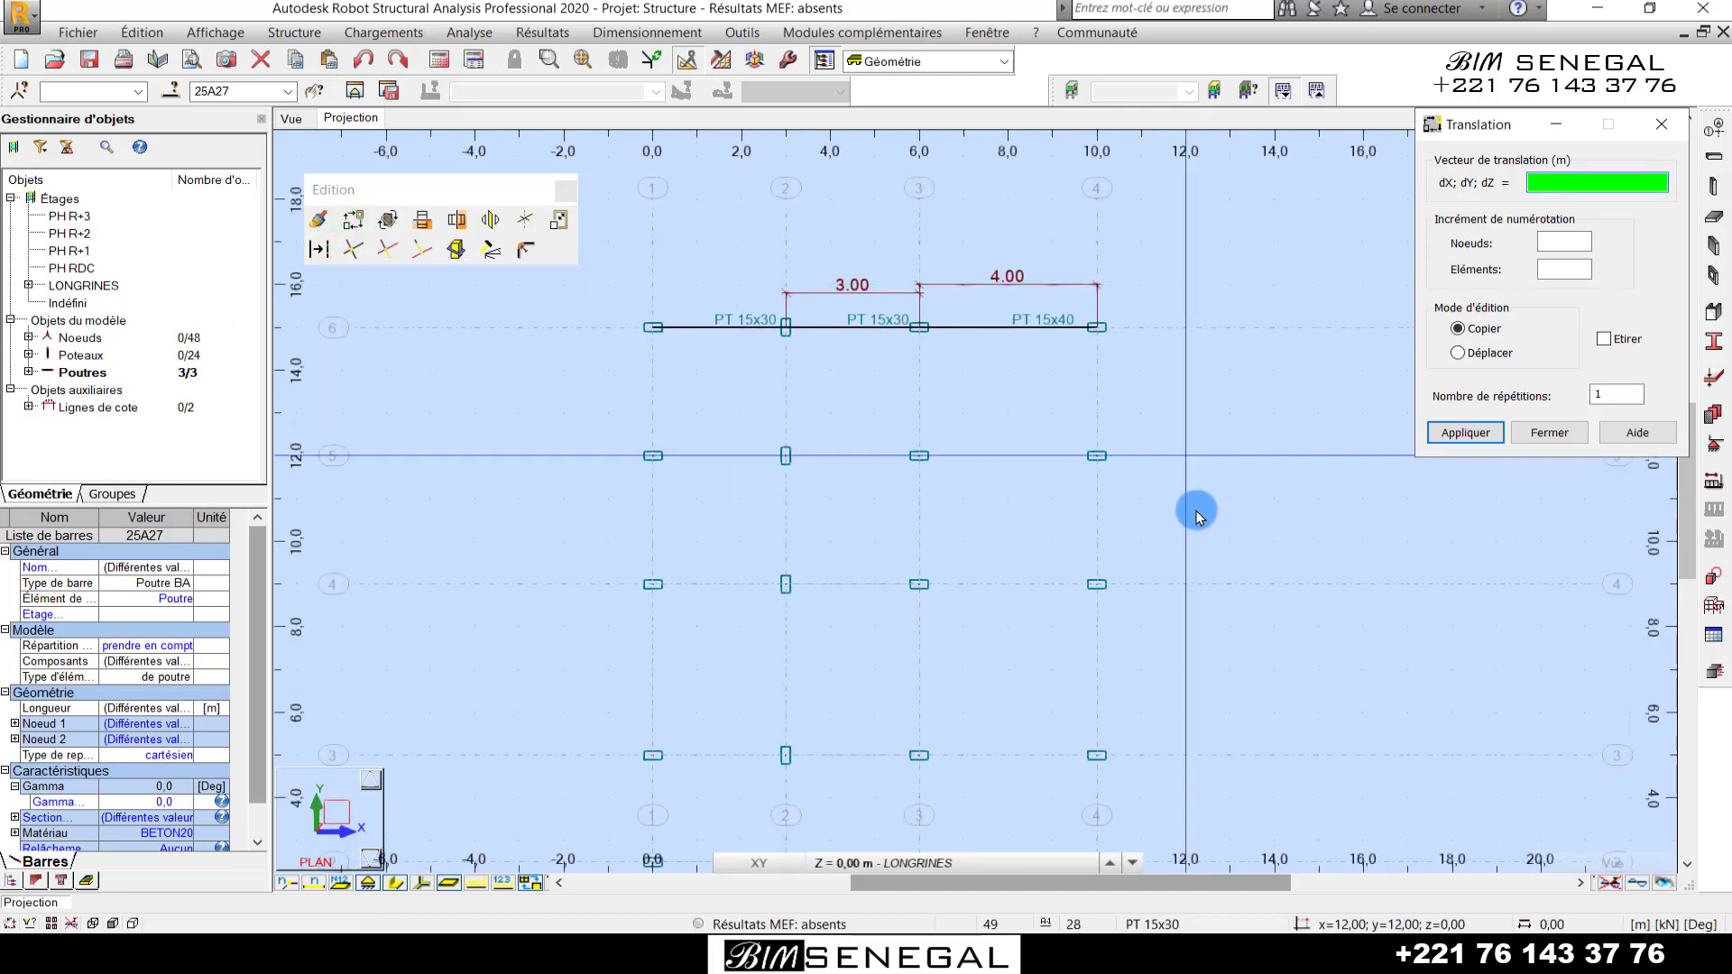
{"action": "scroll", "coordinate": [1057, 367], "scroll_direction": "up", "scroll_amount": 3}
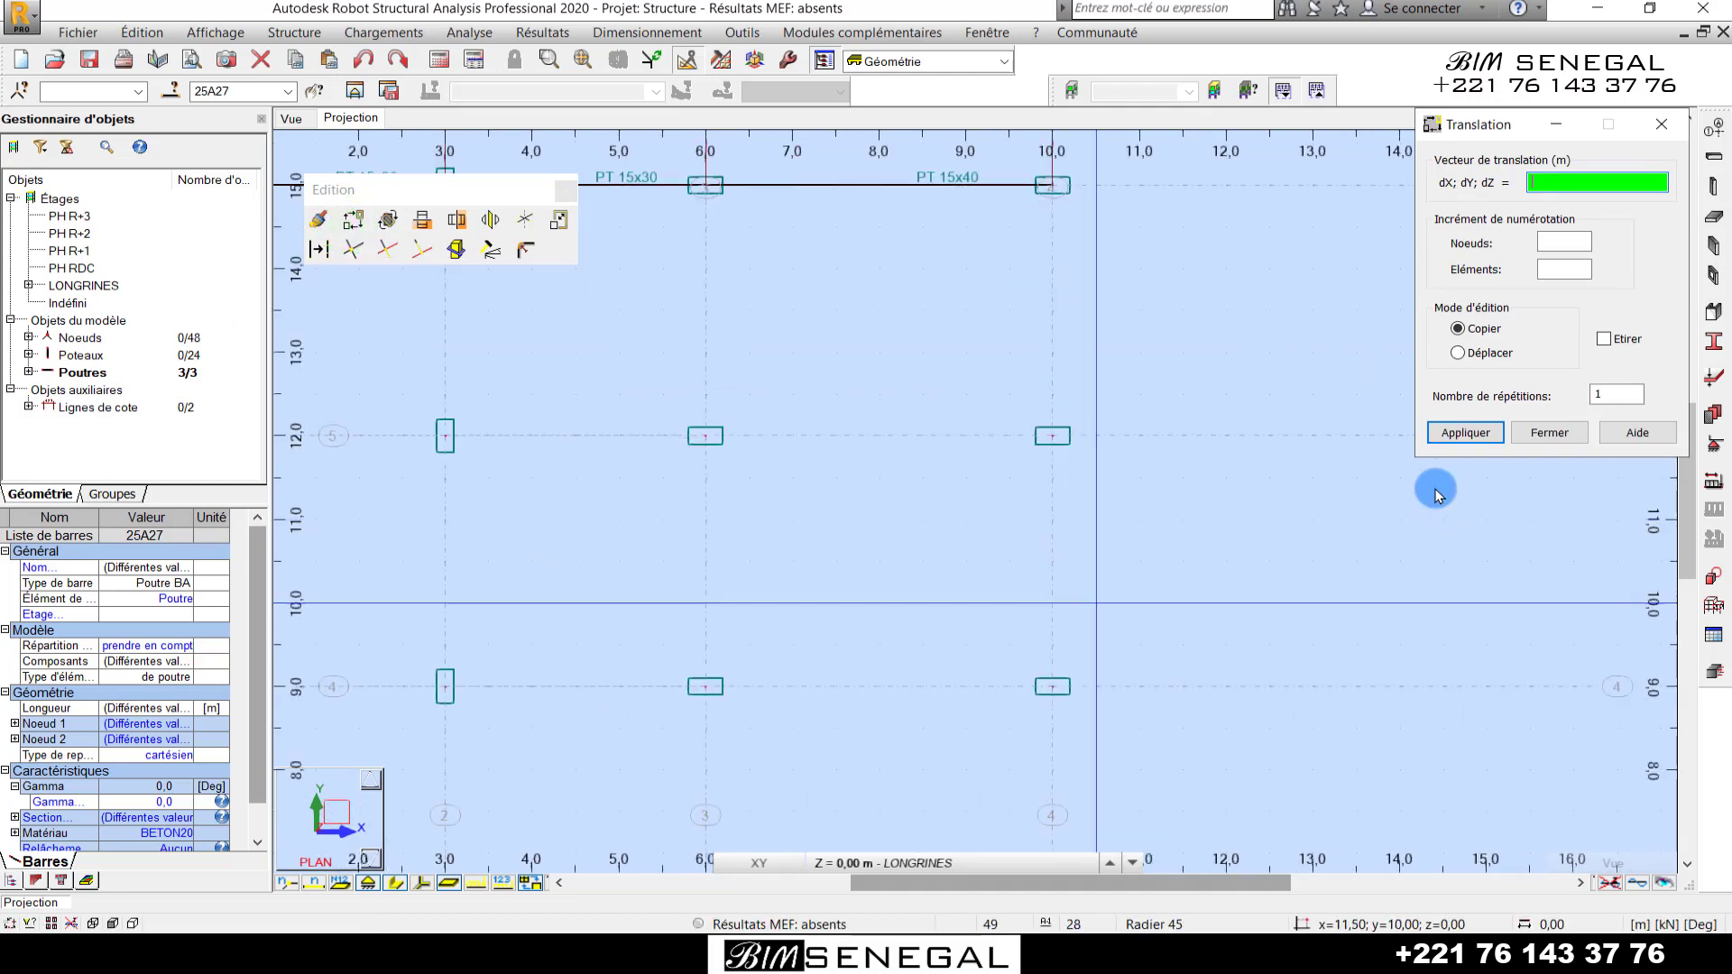
{"action": "double_click", "coordinate": [1633, 394]}
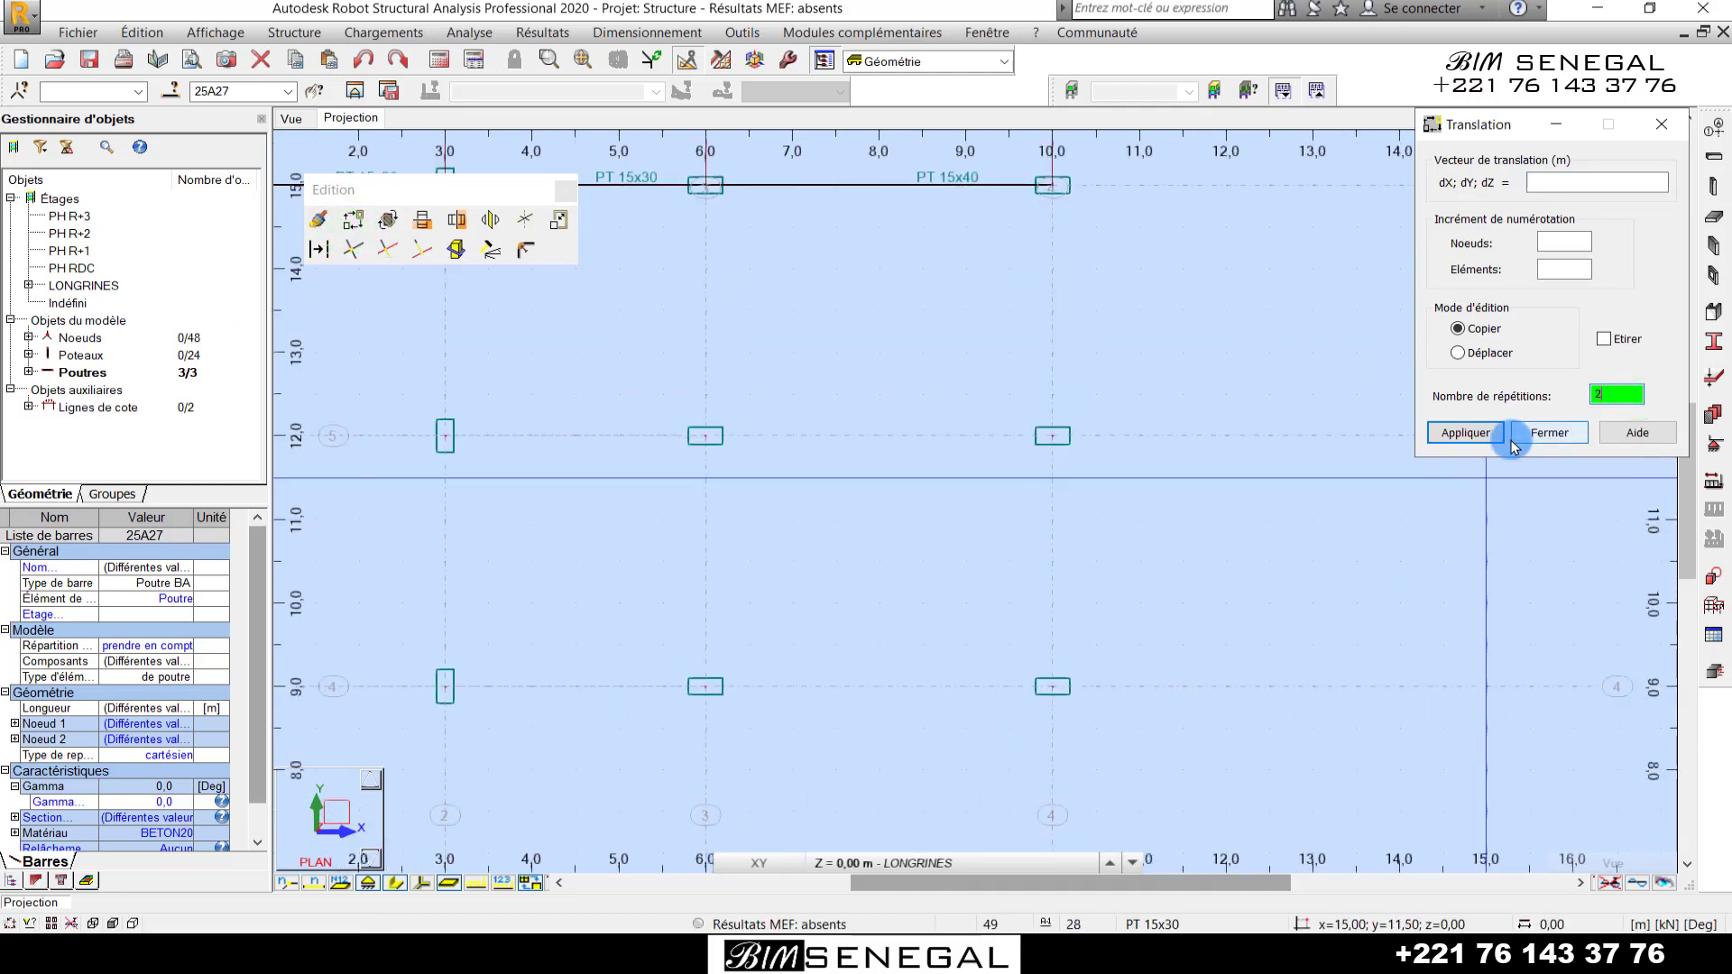
{"action": "left_click", "coordinate": [1545, 183]}
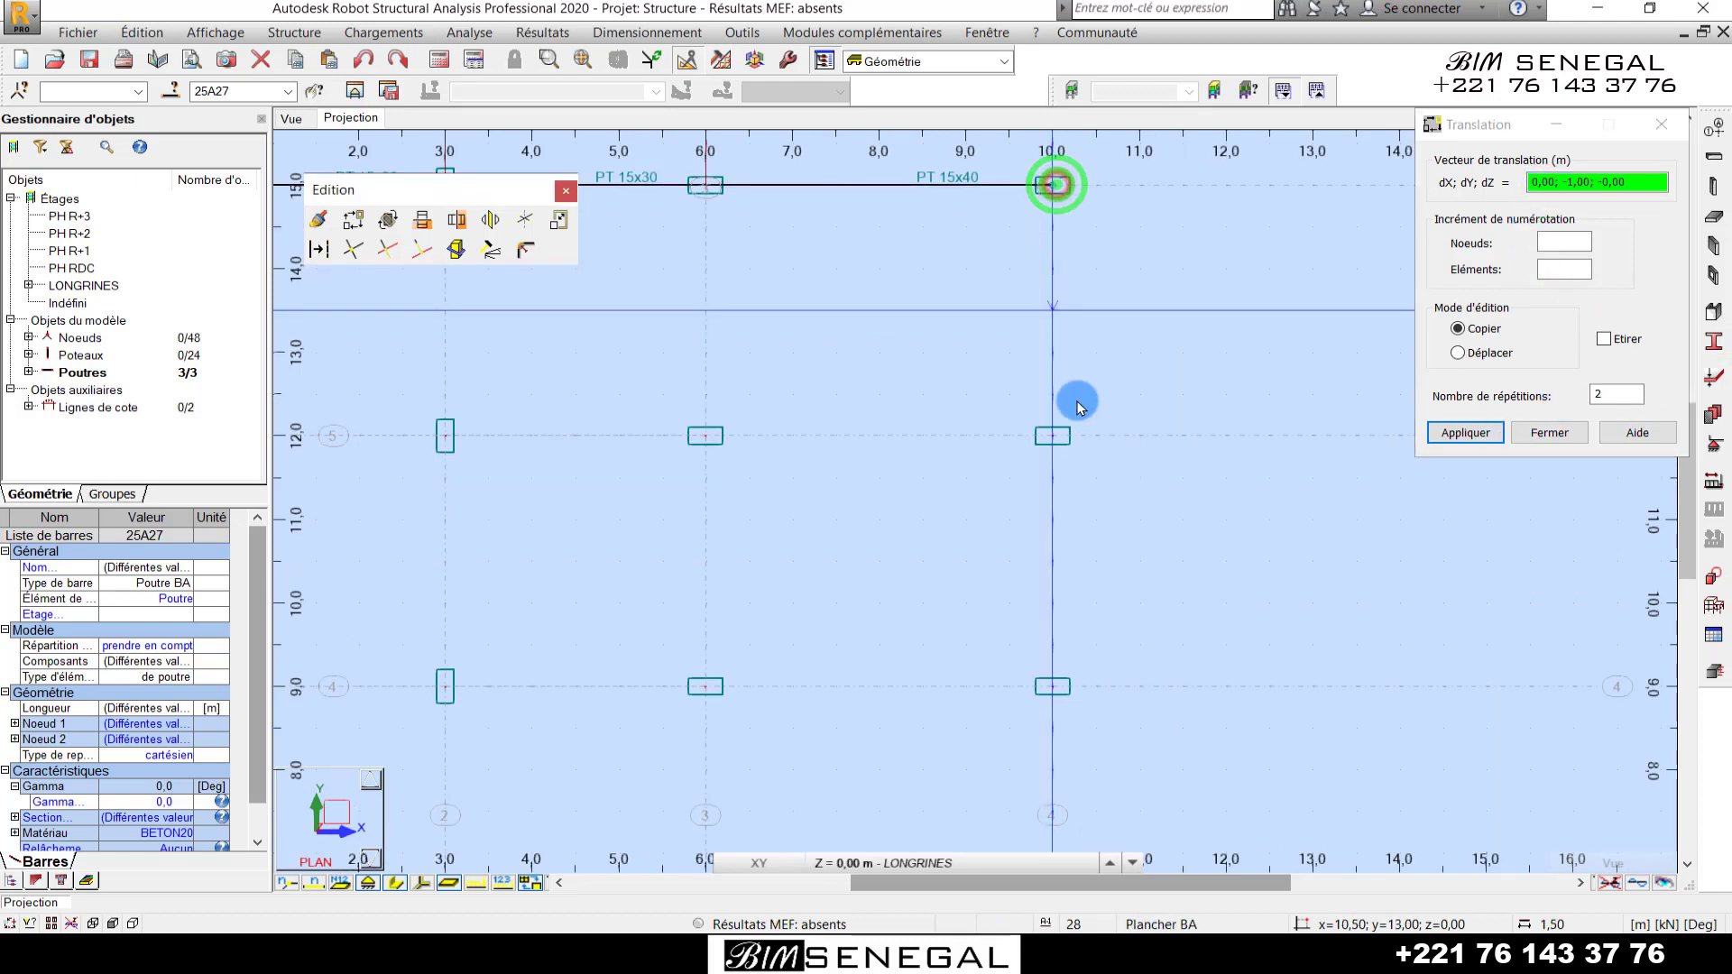
{"action": "left_click", "coordinate": [1054, 437]}
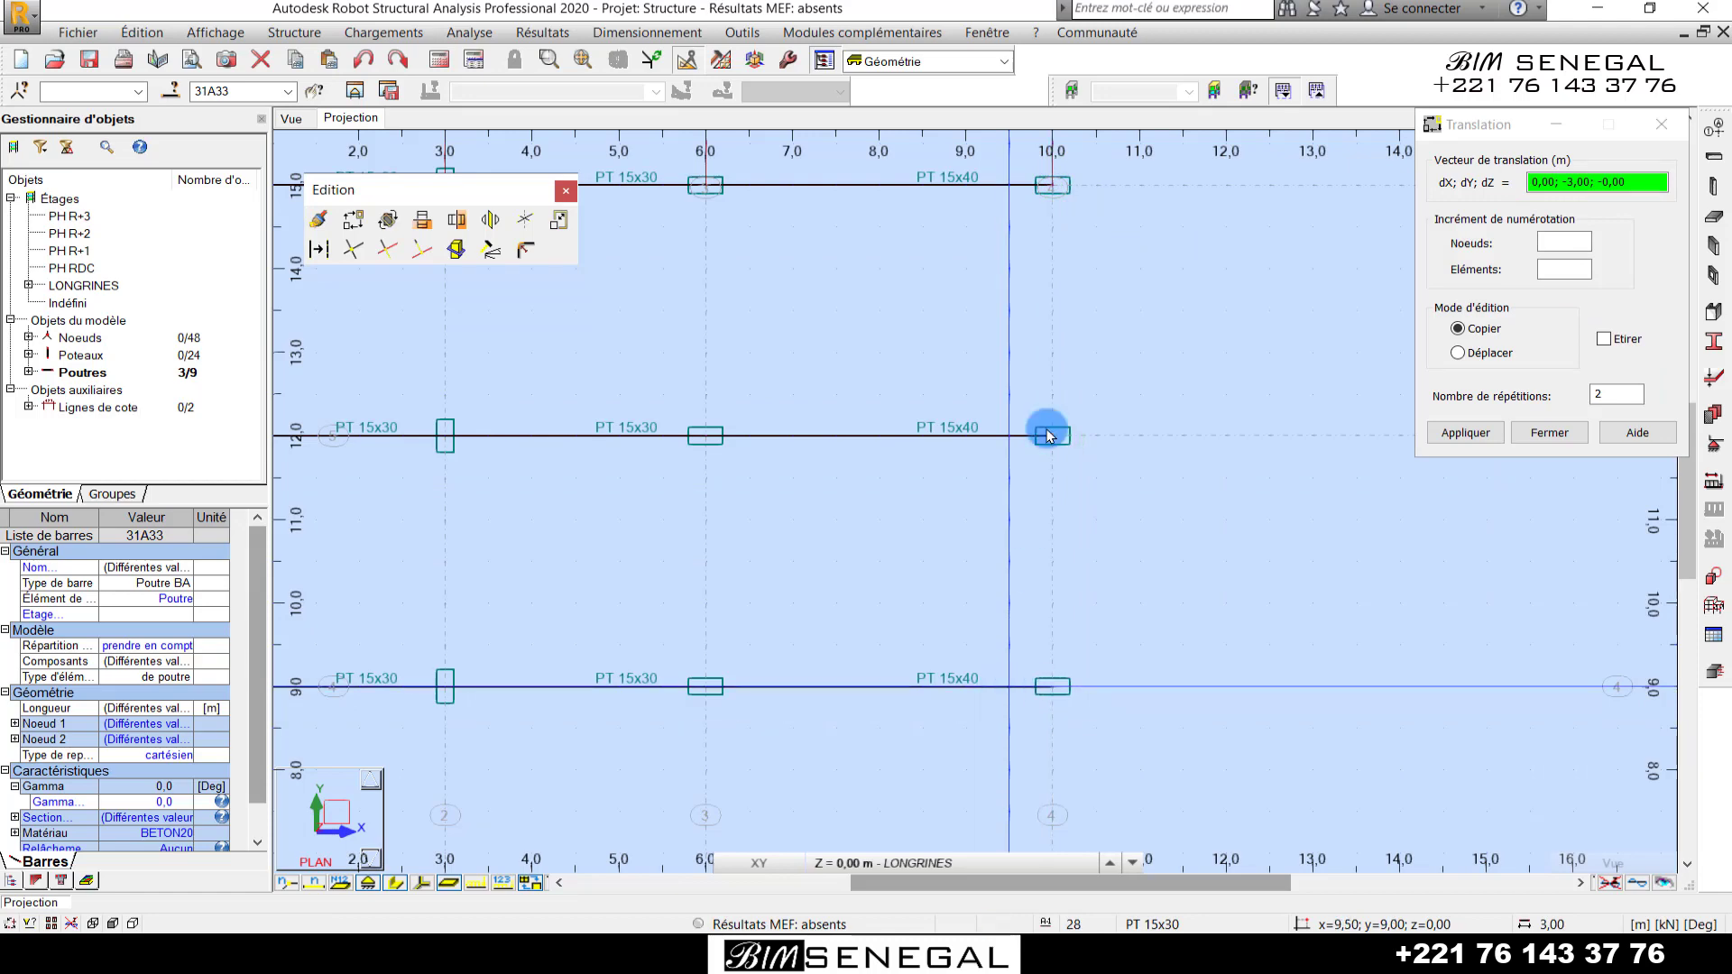
- Copy the three beams from horizontal axis 4 onto axis 3 with 1 repetition and translation vector 0,00; -4,00; 0,00
{"action": "scroll", "coordinate": [1047, 429], "scroll_direction": "down", "scroll_amount": 4}
{"action": "scroll", "coordinate": [998, 638], "scroll_direction": "down", "scroll_amount": 2}
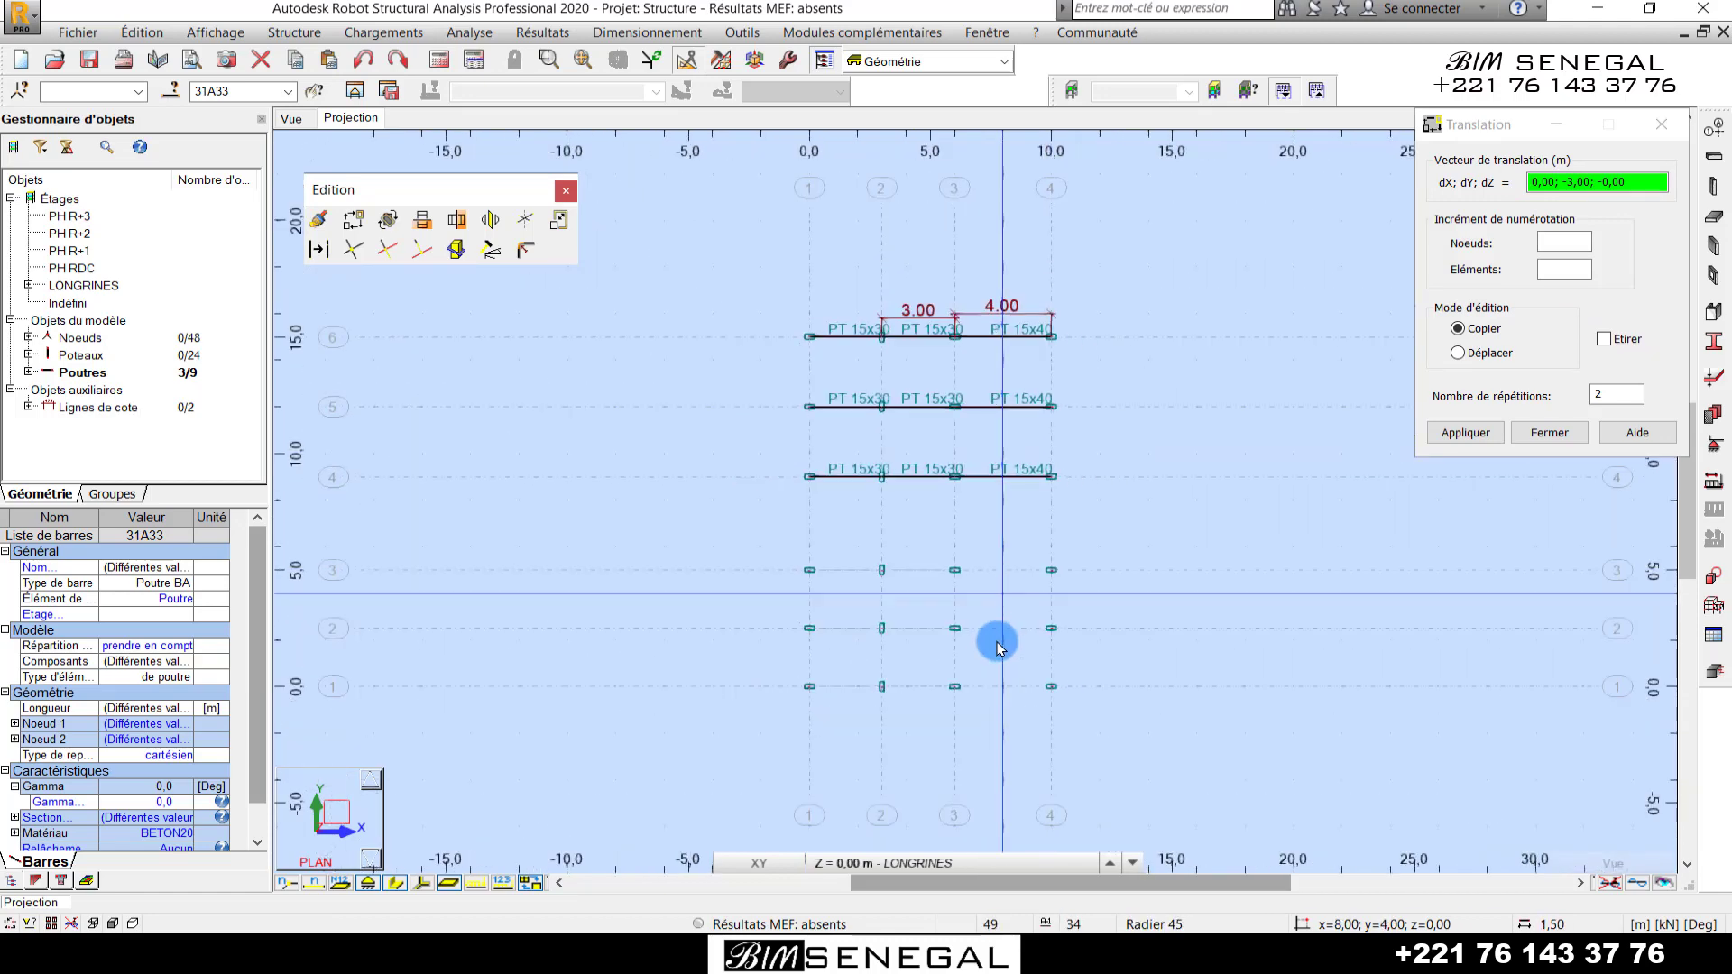
{"action": "scroll", "coordinate": [1001, 600], "scroll_direction": "up", "scroll_amount": 4}
{"action": "left_click", "coordinate": [1607, 397]}
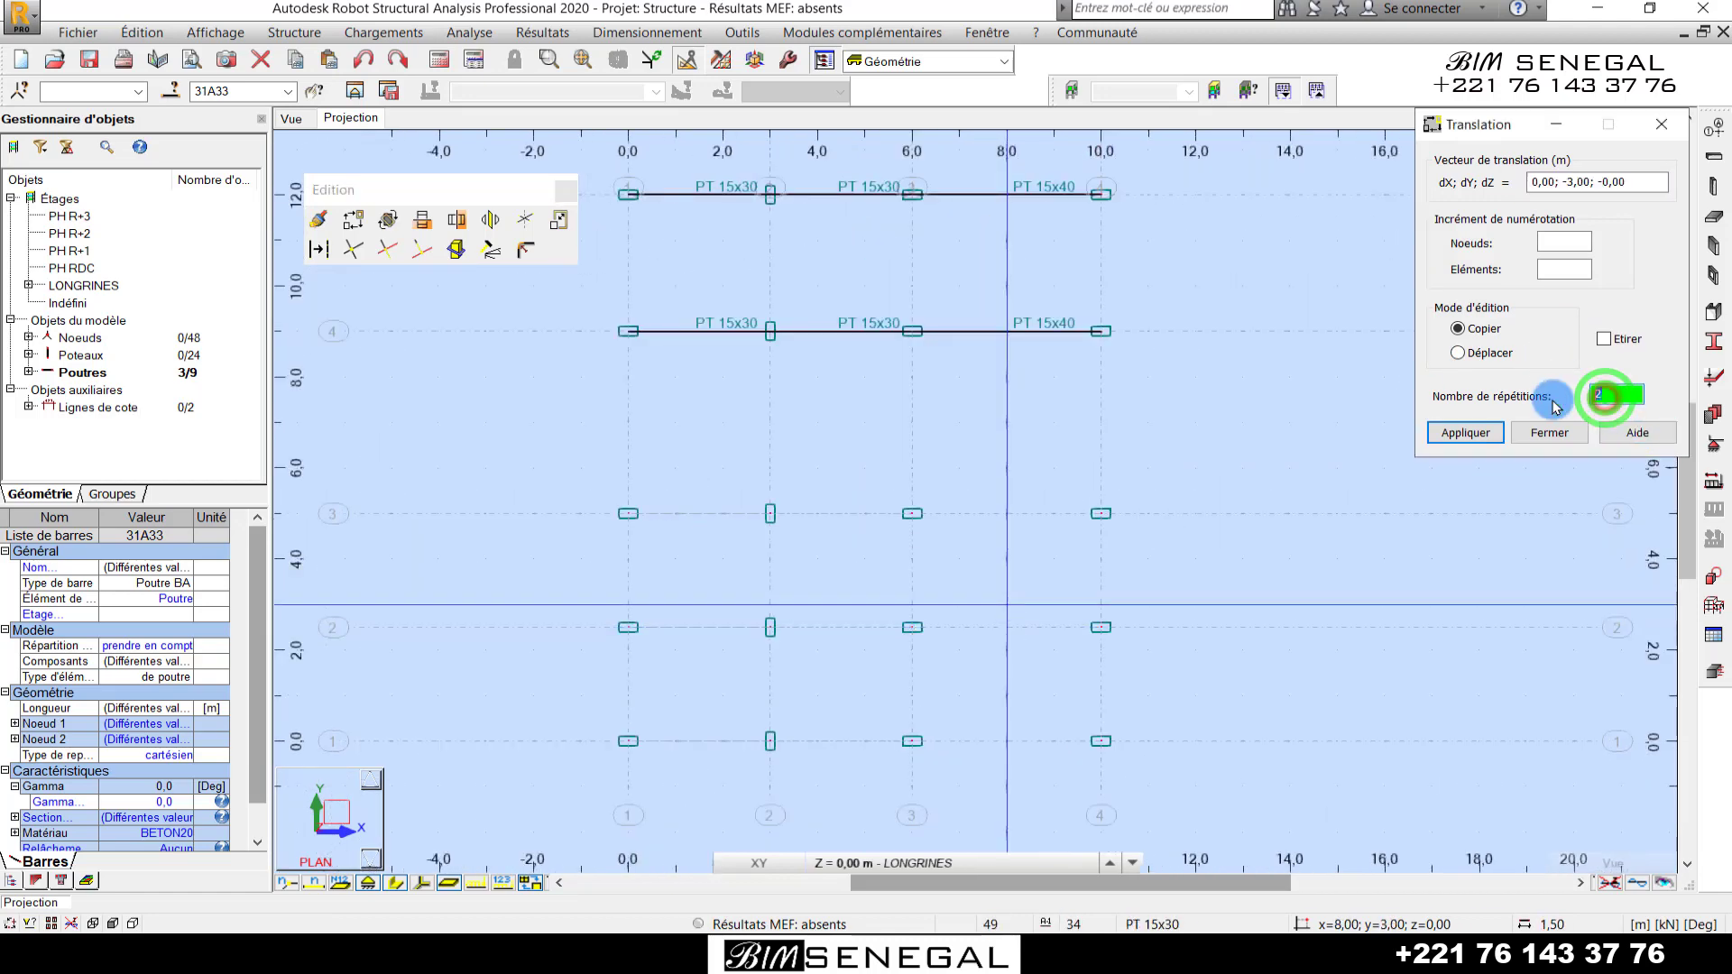
{"action": "scroll", "coordinate": [1164, 361], "scroll_direction": "up", "scroll_amount": 3}
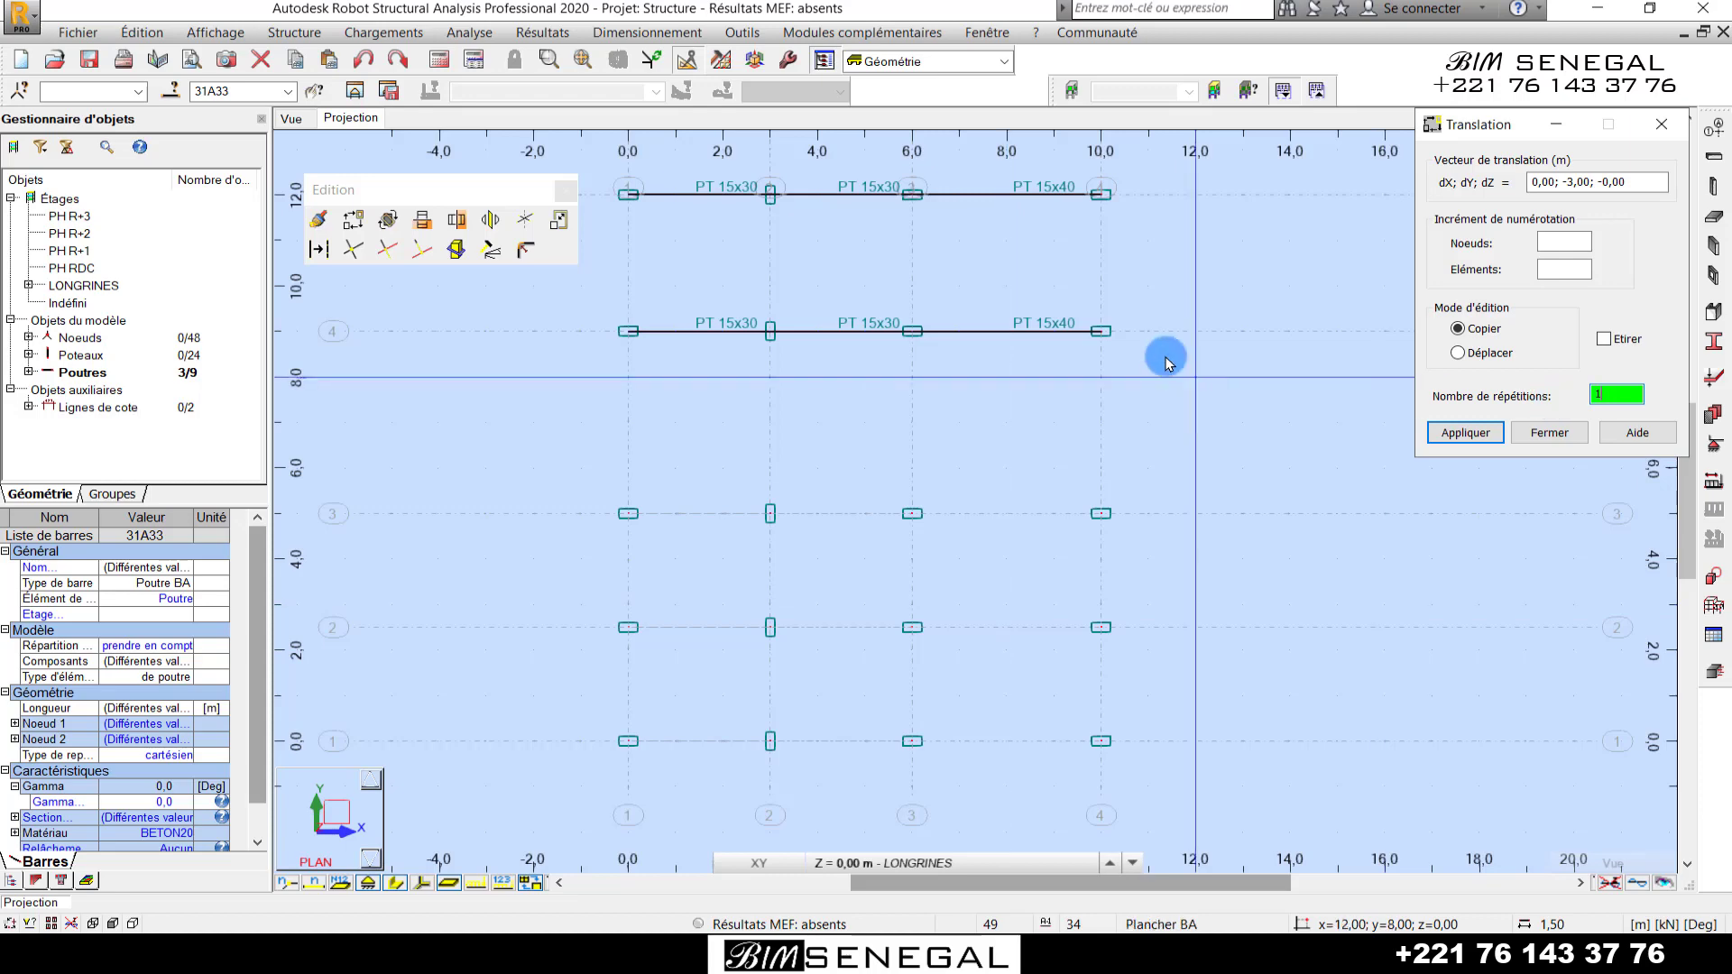
{"action": "left_click", "coordinate": [1106, 330]}
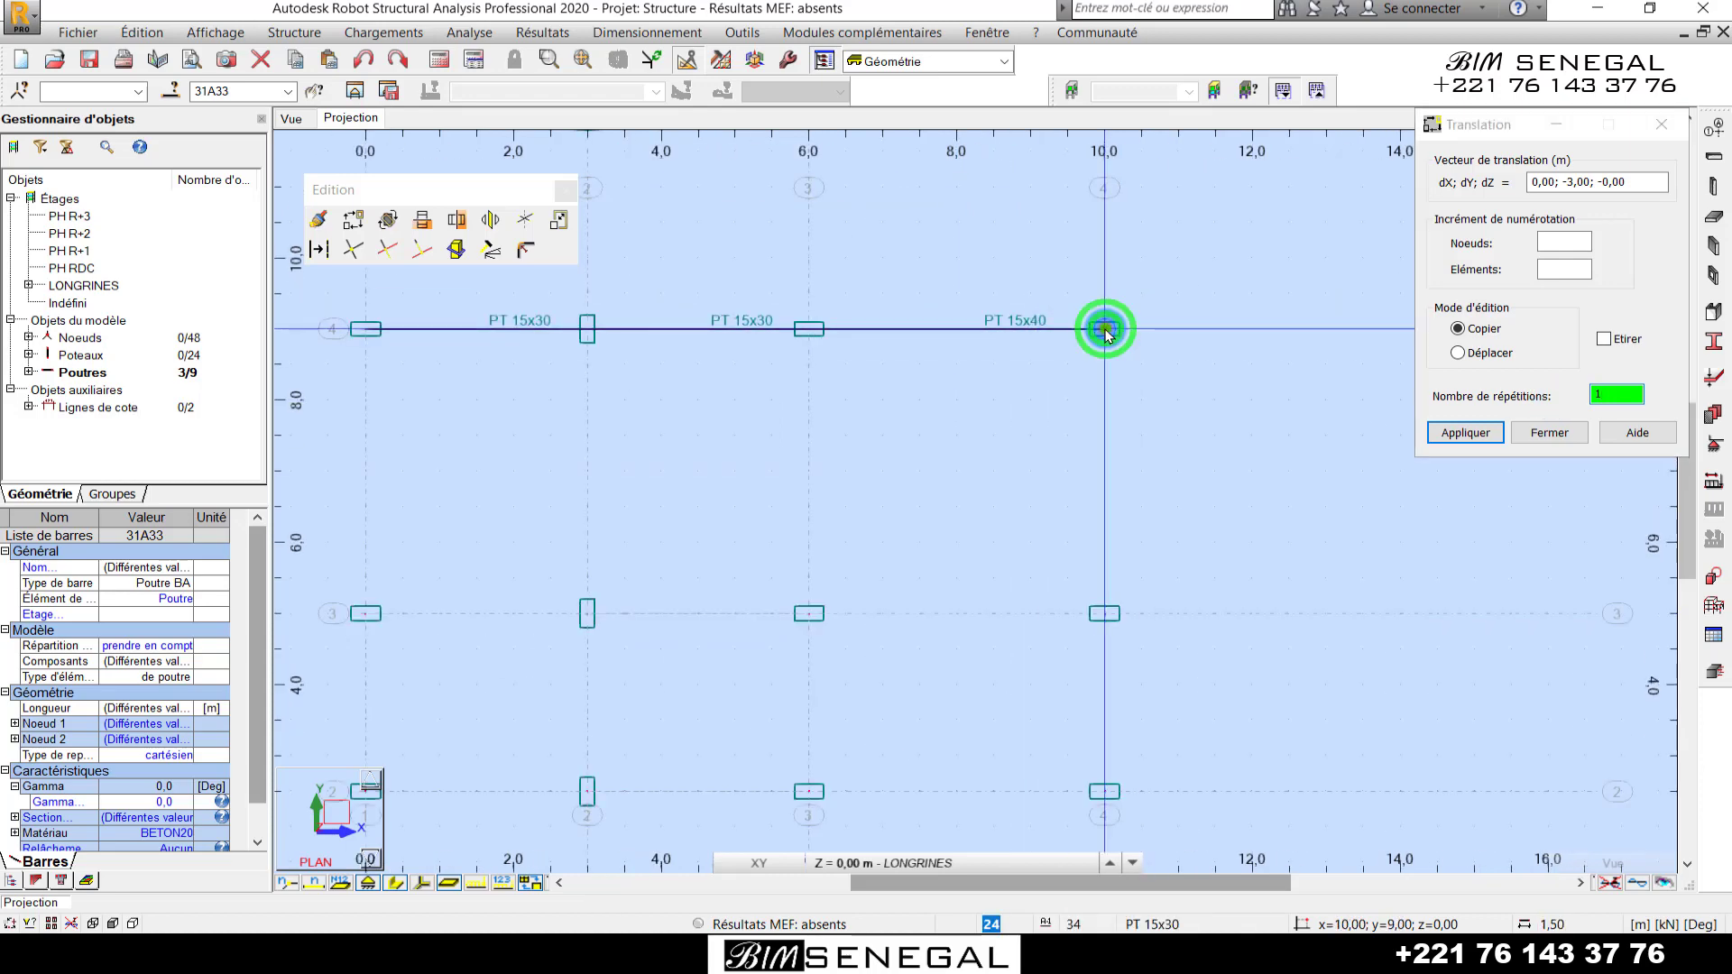
{"action": "left_click", "coordinate": [1107, 614]}
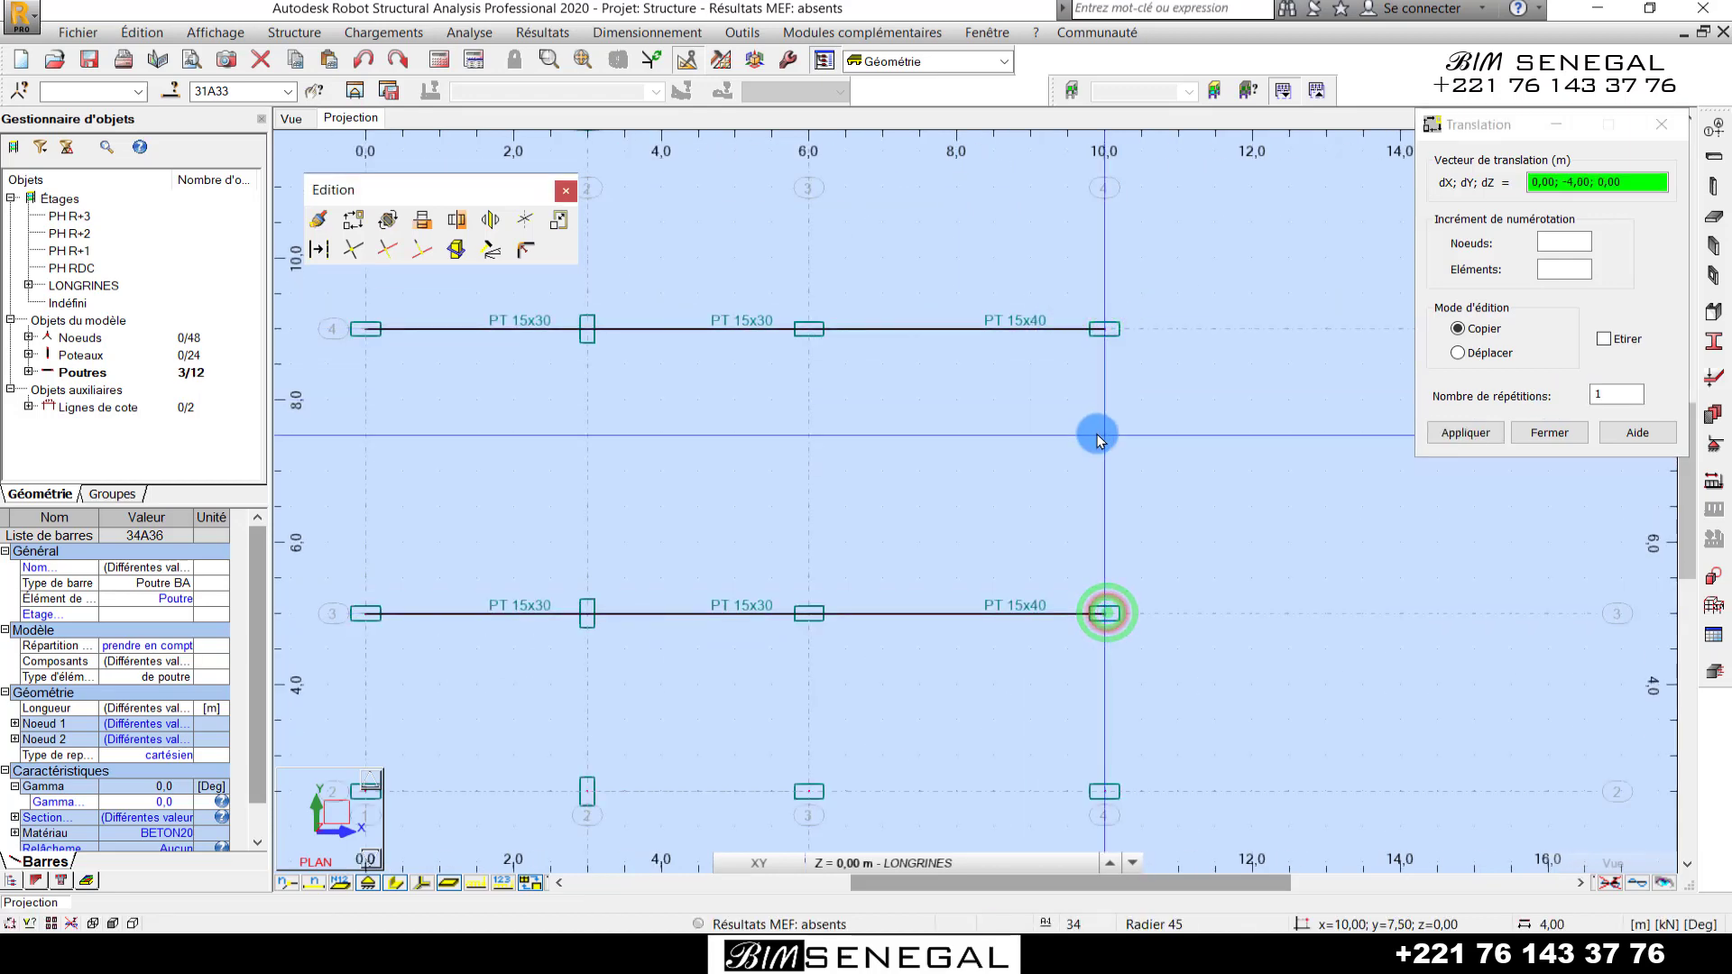
- Copy the beams from horizontal axis 3 onto axes 2 and 1 with 2 repetitions and translation vector 0,00; -2,50; 0,00
{"action": "scroll", "coordinate": [1152, 688], "scroll_direction": "down", "scroll_amount": 3}
{"action": "scroll", "coordinate": [1102, 588], "scroll_direction": "up", "scroll_amount": 4}
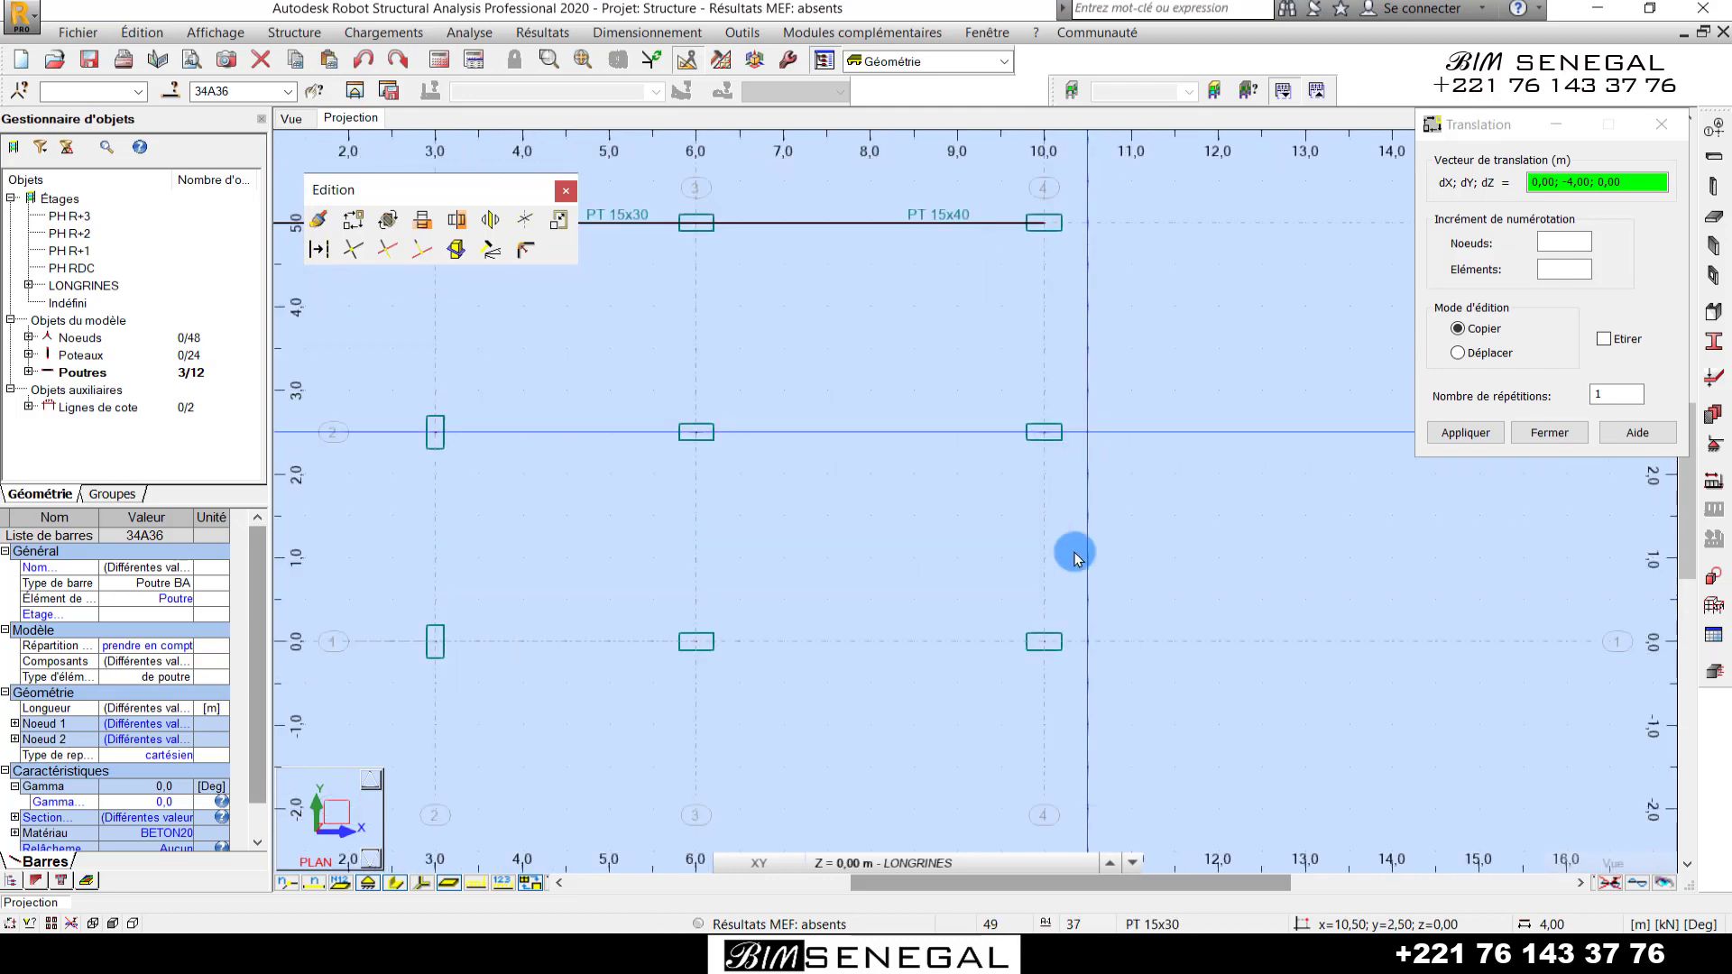
{"action": "left_click", "coordinate": [1619, 397]}
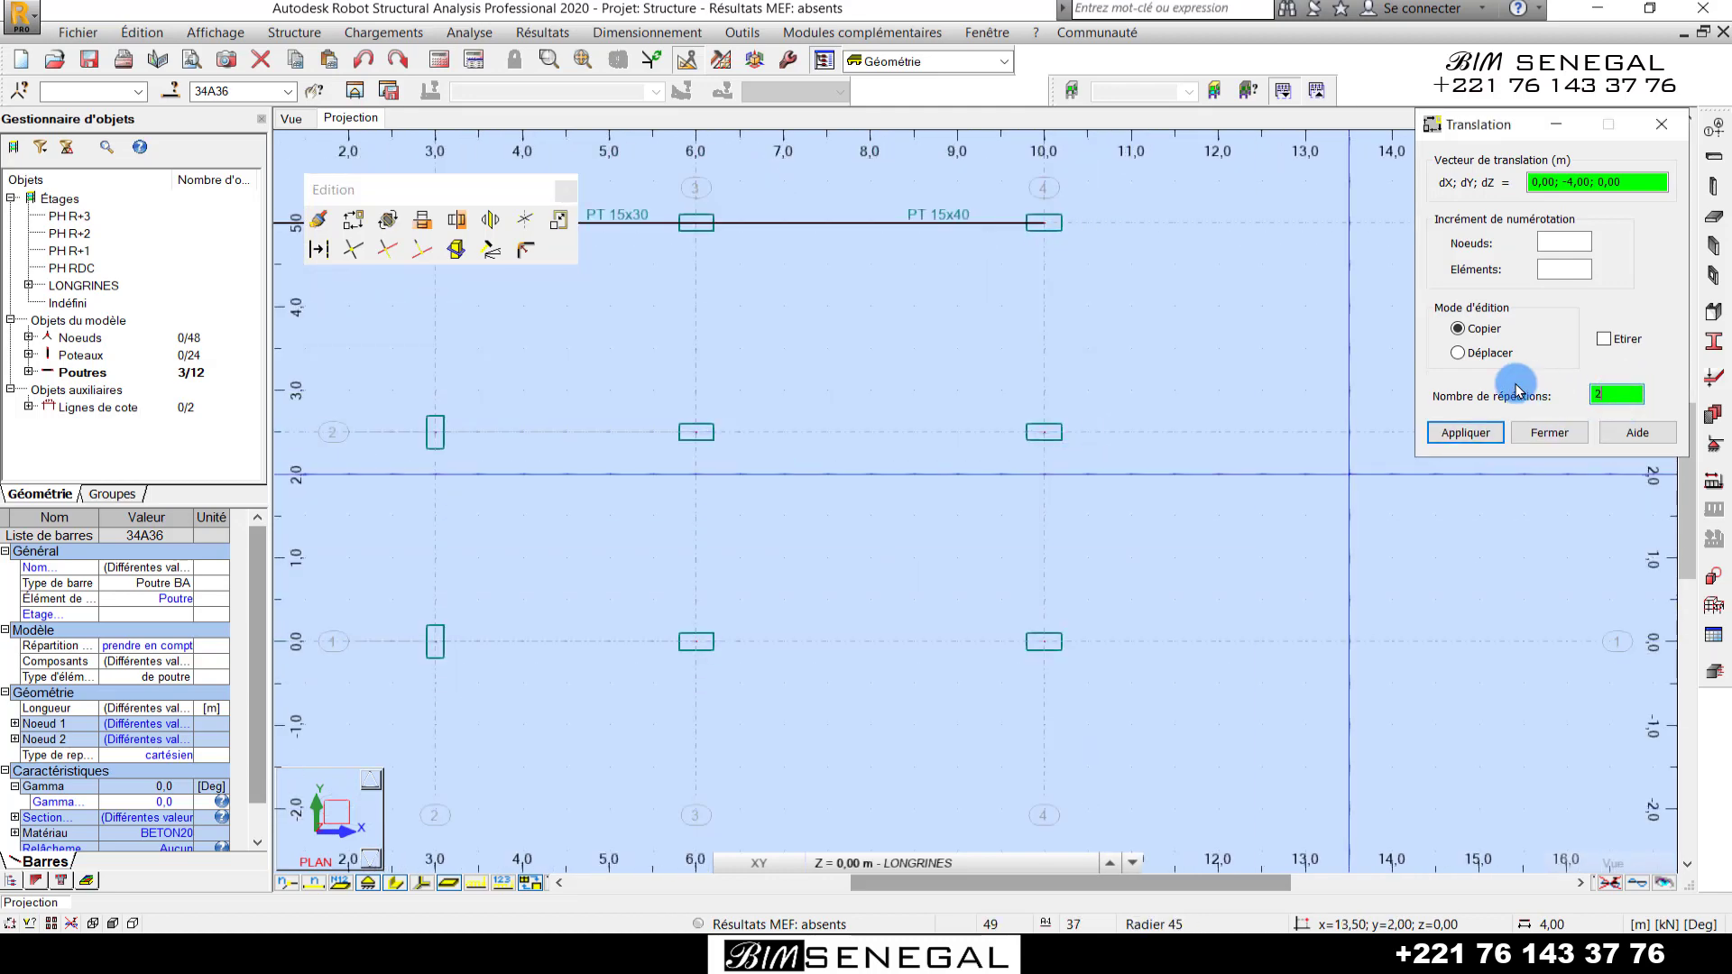
{"action": "left_click", "coordinate": [1044, 223]}
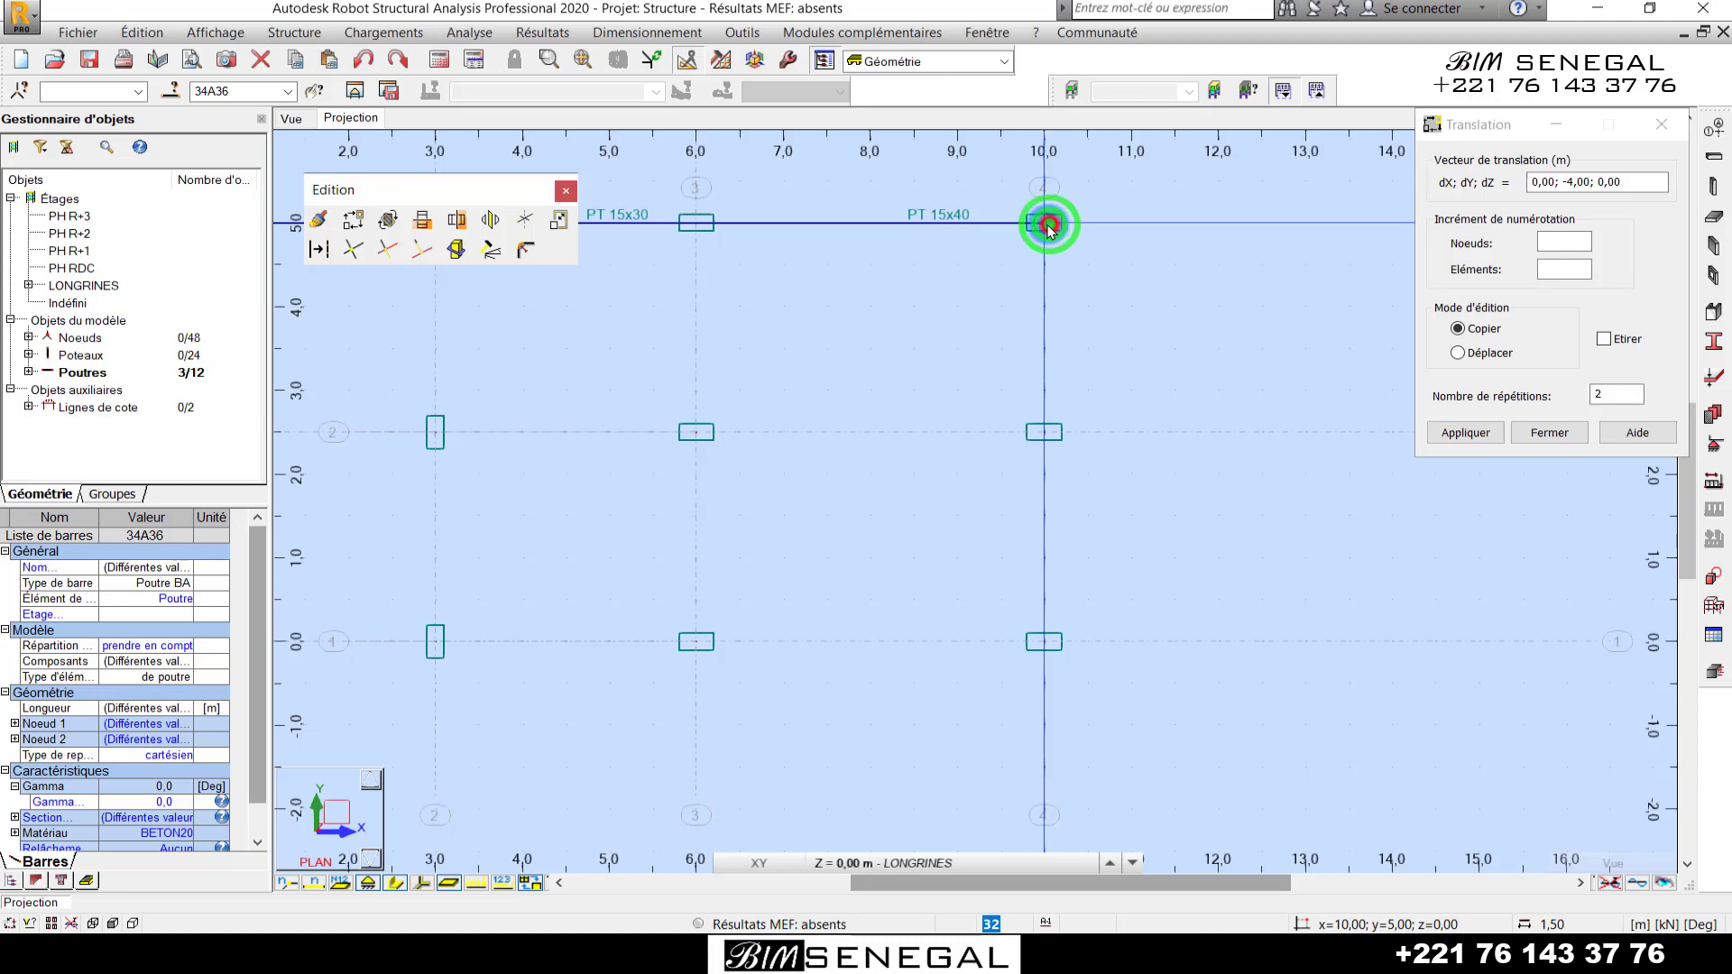
{"action": "left_click", "coordinate": [1044, 431]}
{"action": "scroll", "coordinate": [1233, 666], "scroll_direction": "down", "scroll_amount": 7}
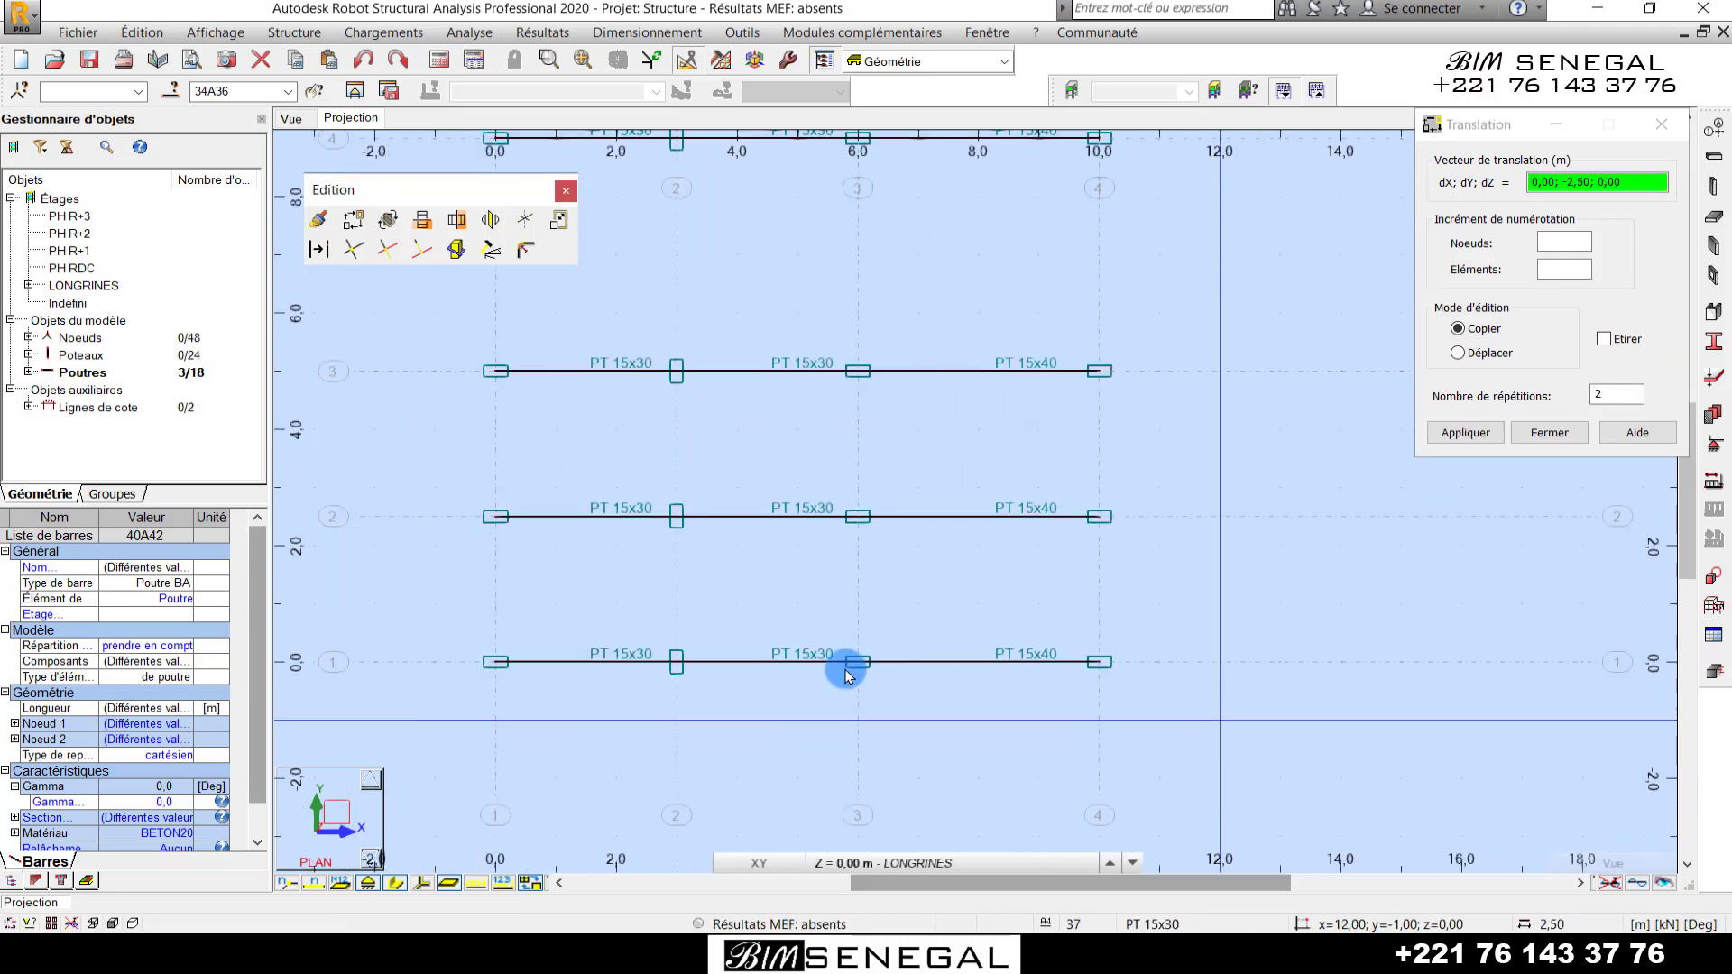
{"action": "scroll", "coordinate": [697, 291], "scroll_direction": "up", "scroll_amount": 3}
{"action": "scroll", "coordinate": [766, 240], "scroll_direction": "down", "scroll_amount": 2}
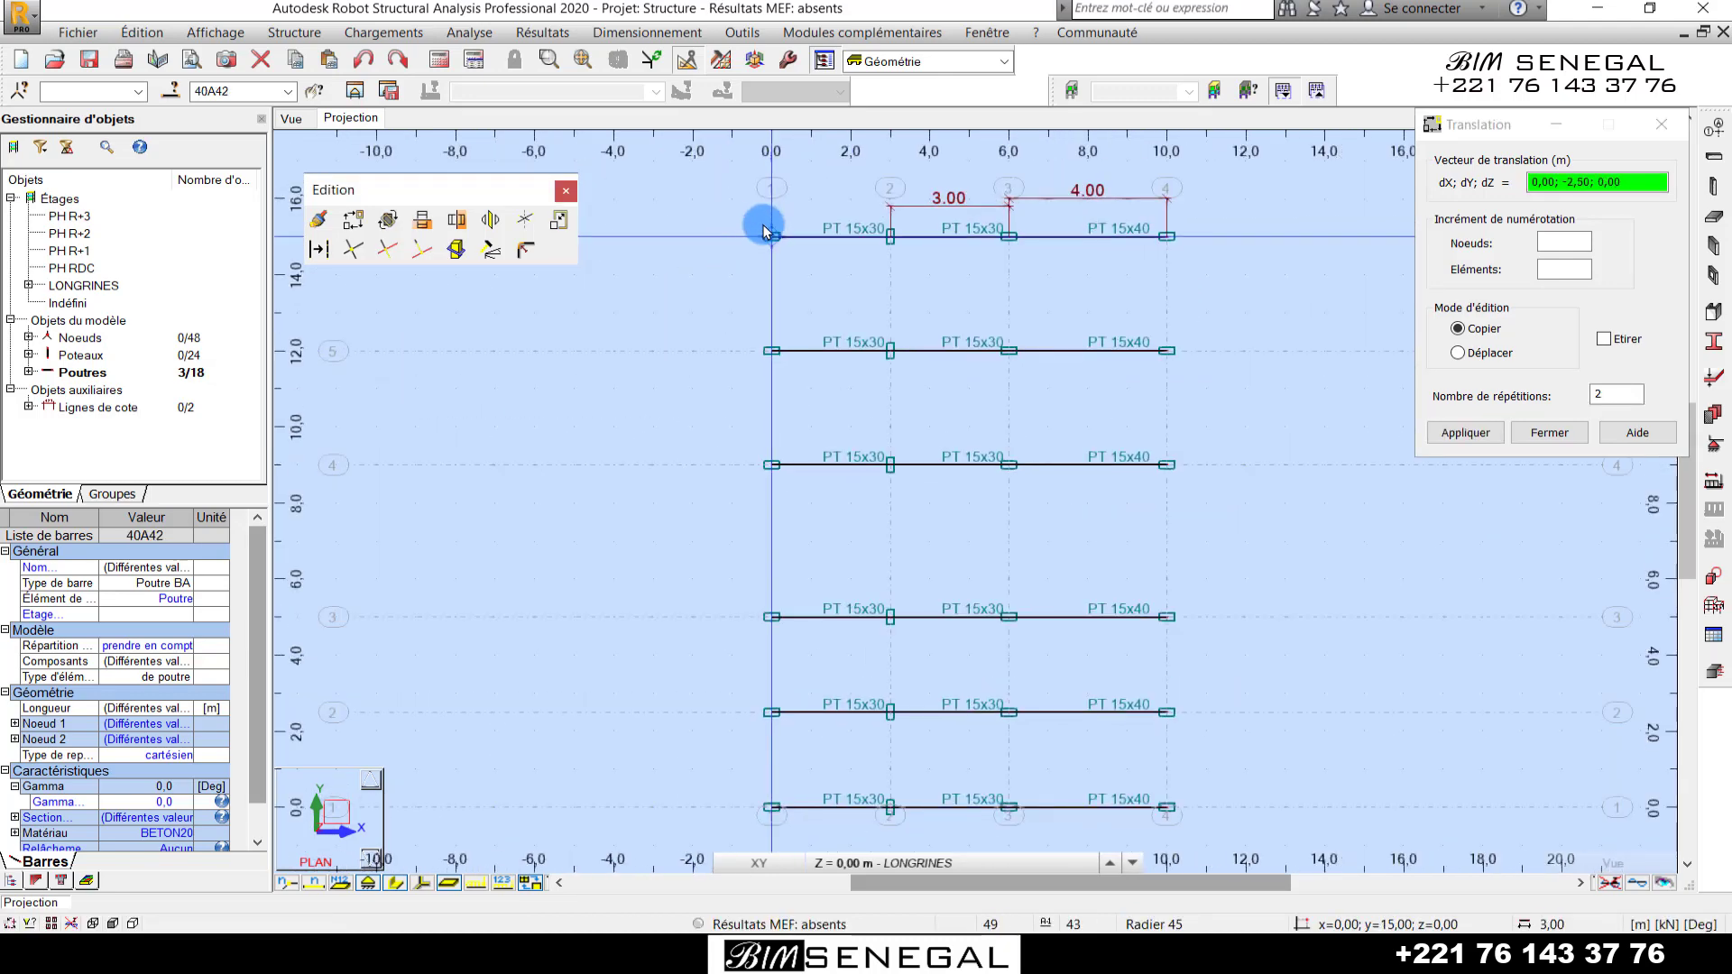
- Place PT 15x30 beams along vertical axis 1 between horizontal axes 6 and 5, and between axes 5 and 4
{"action": "left_click", "coordinate": [1712, 156]}
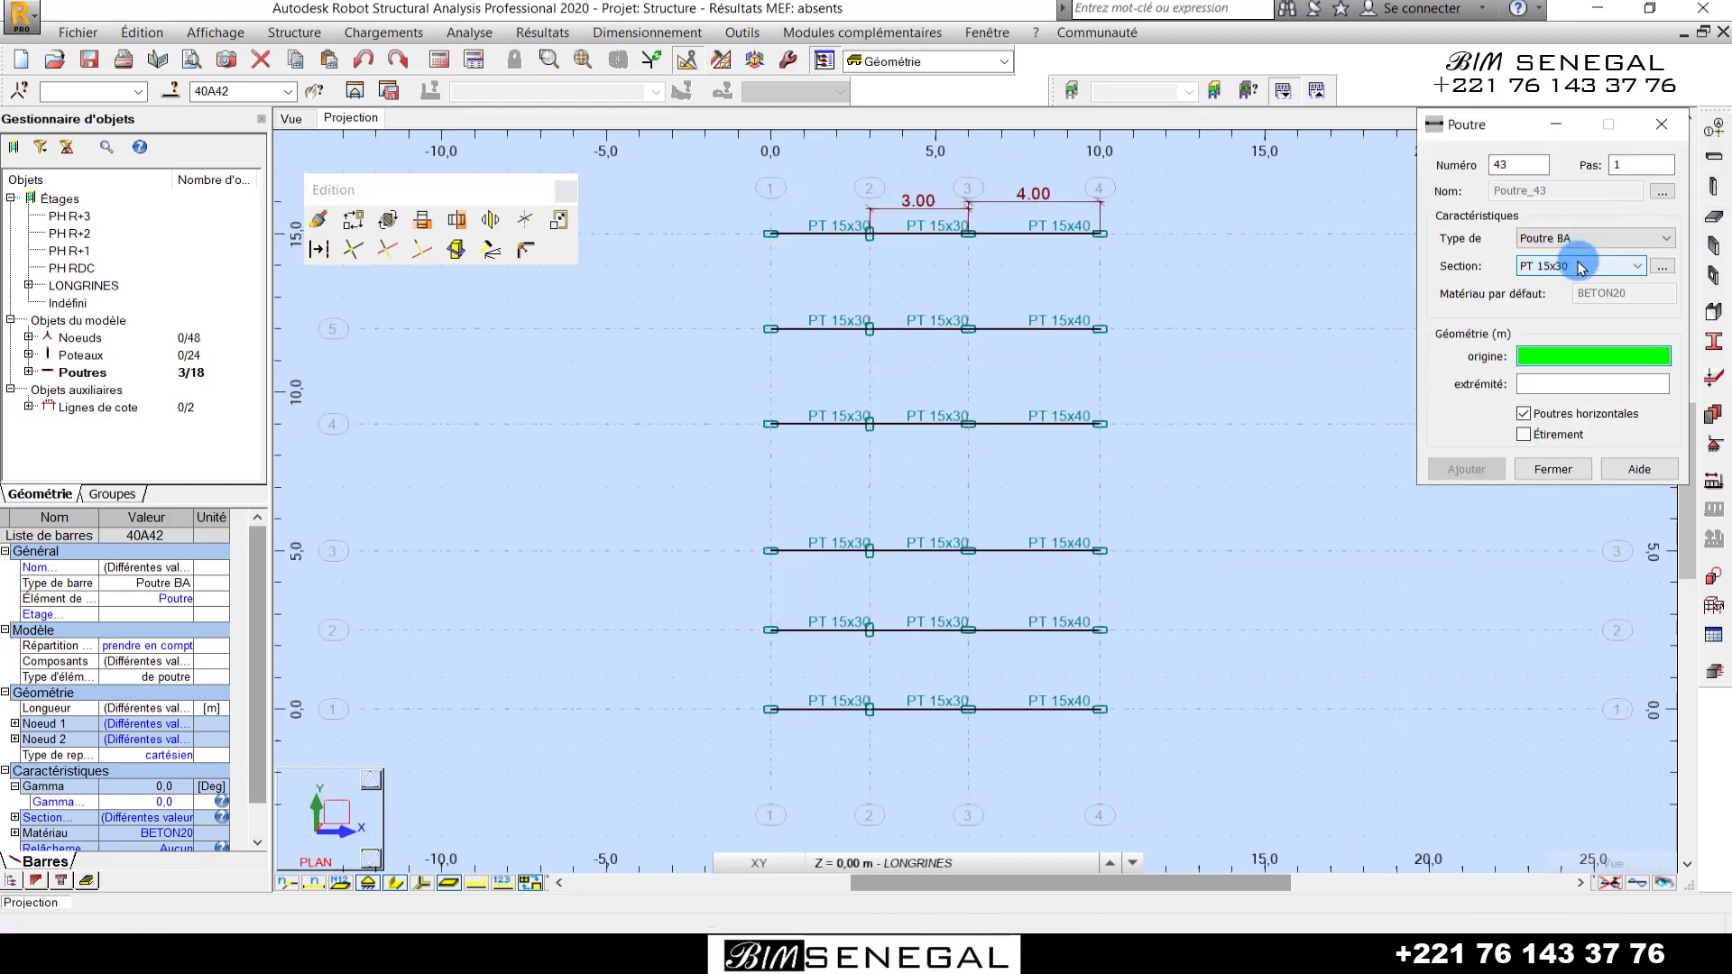
{"action": "scroll", "coordinate": [753, 240], "scroll_direction": "up", "scroll_amount": 3}
{"action": "left_click", "coordinate": [765, 237]}
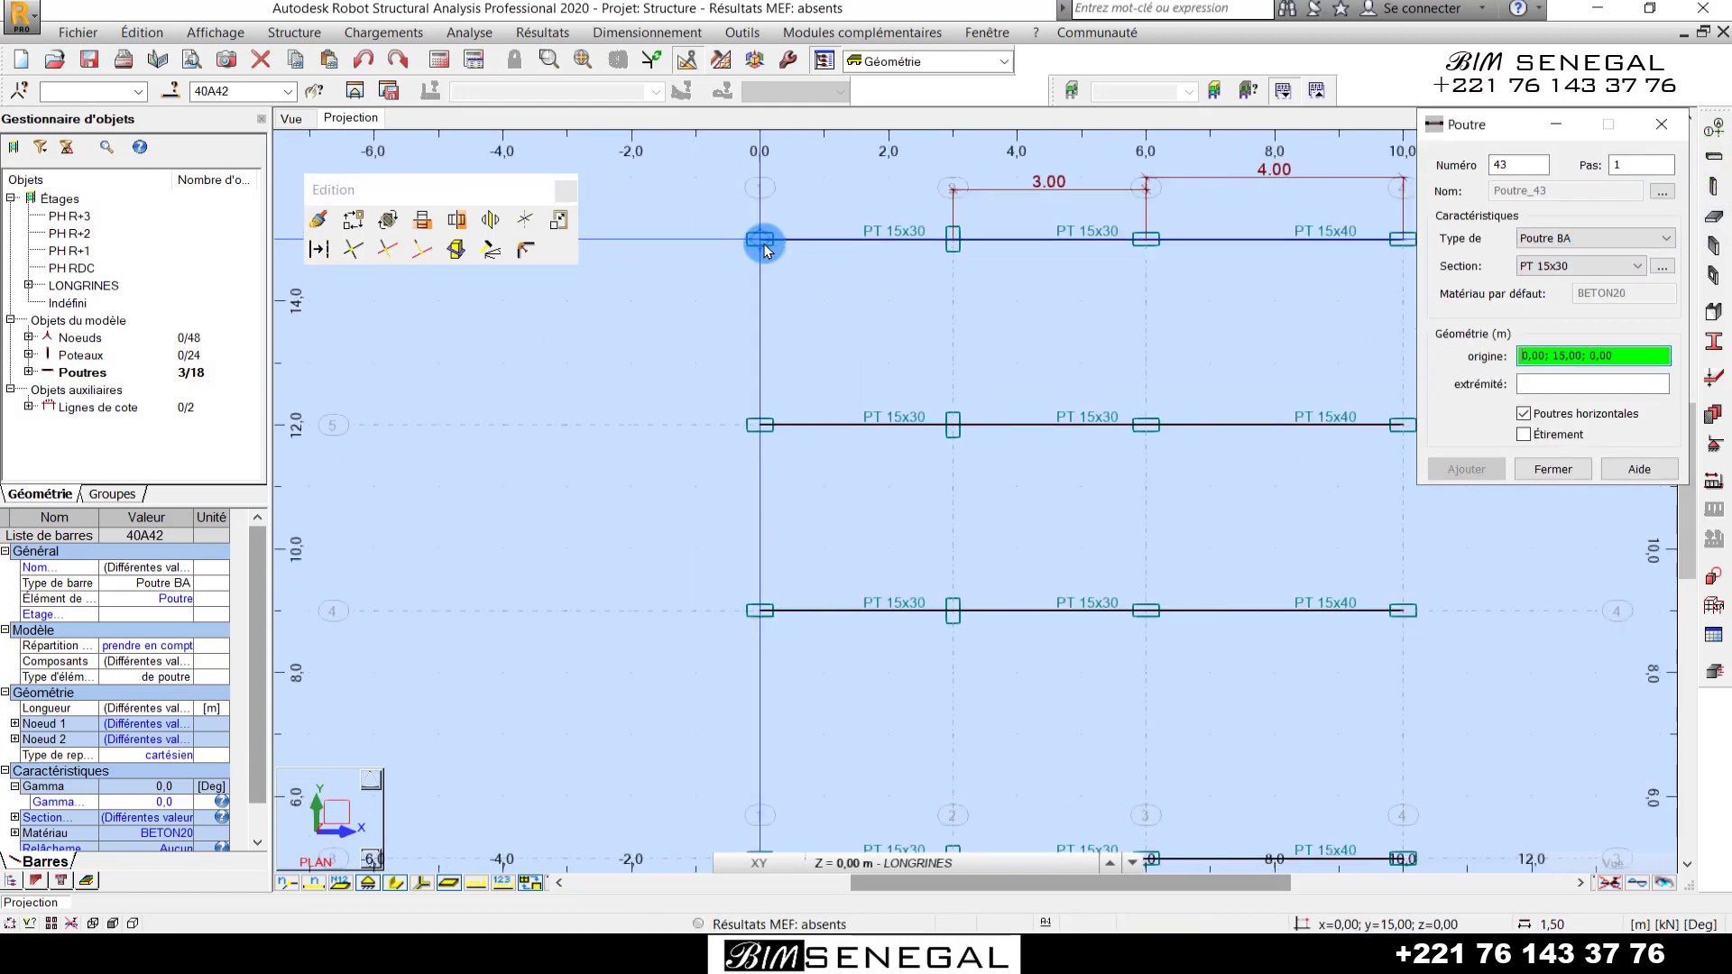
{"action": "left_click", "coordinate": [767, 427]}
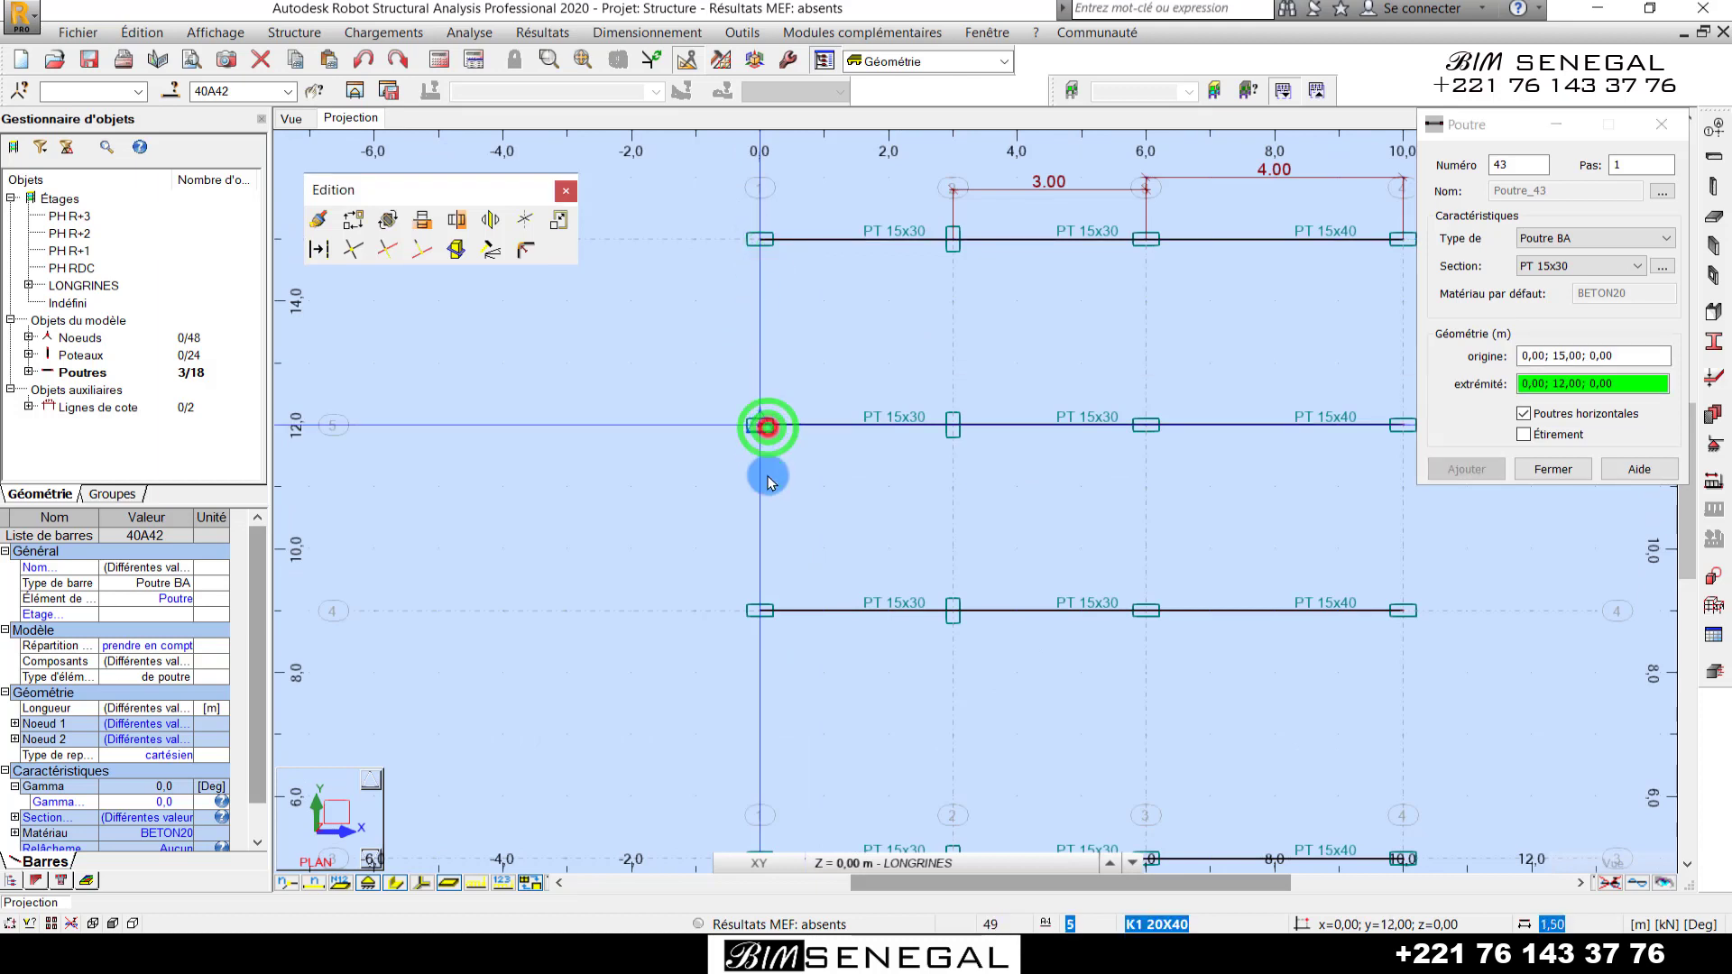
{"action": "scroll", "coordinate": [757, 425], "scroll_direction": "up", "scroll_amount": 2}
{"action": "left_click", "coordinate": [760, 359]}
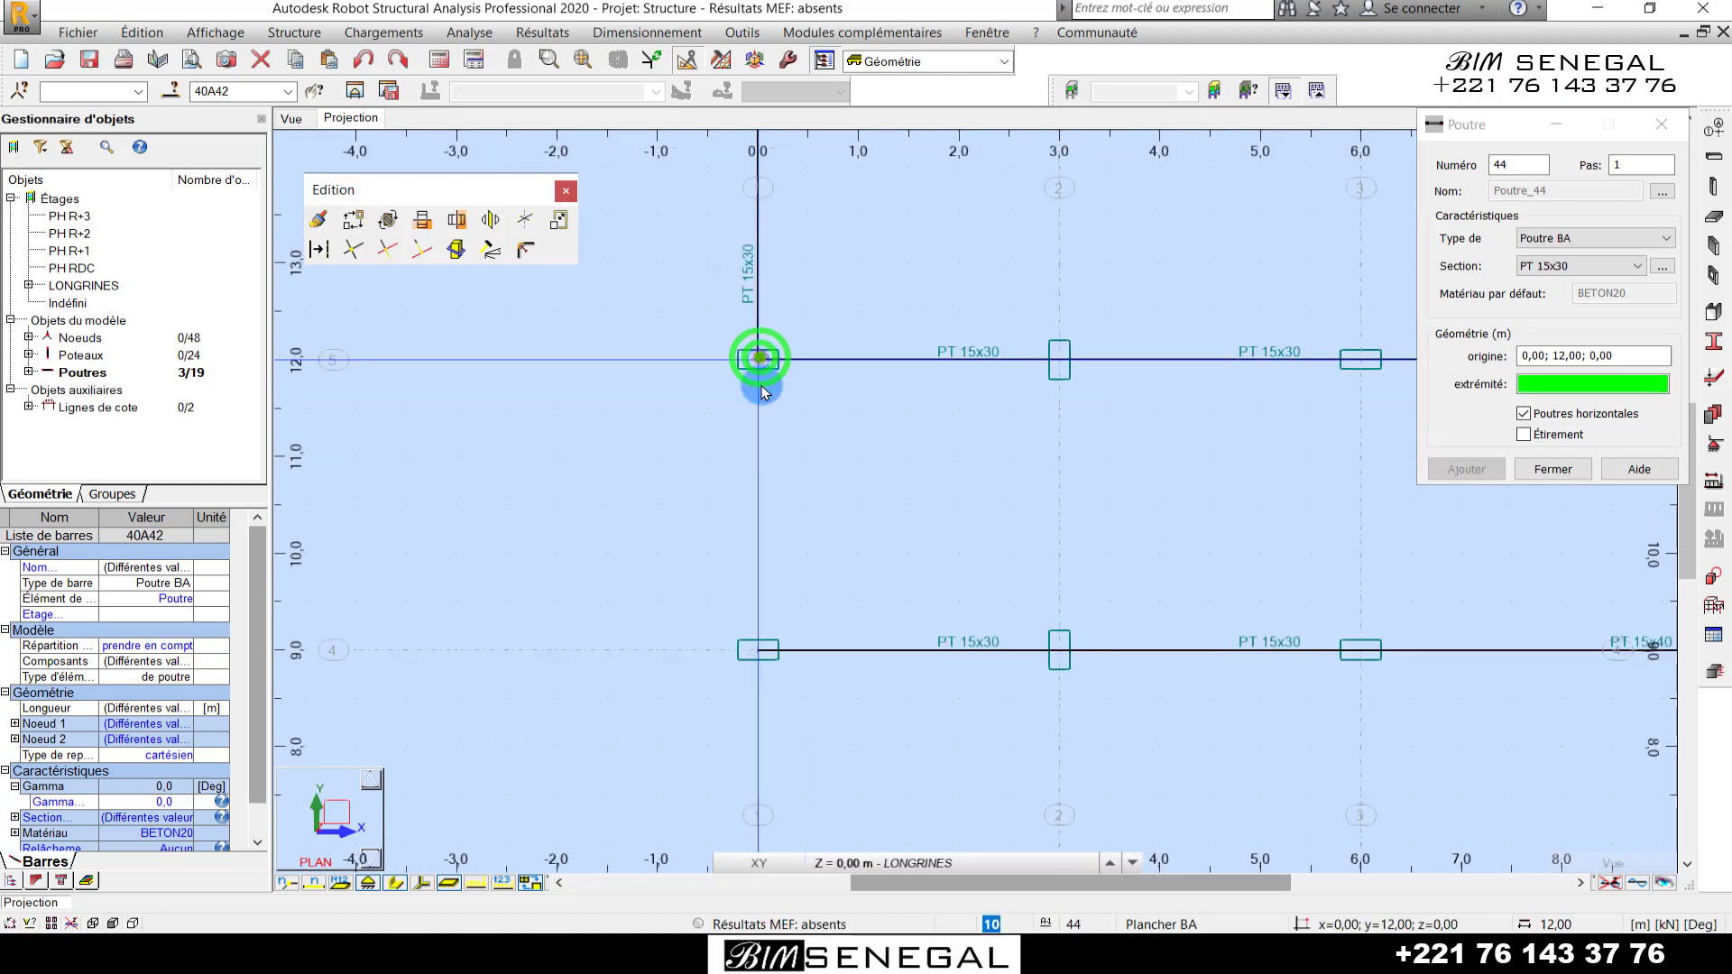
{"action": "left_click", "coordinate": [758, 650]}
{"action": "scroll", "coordinate": [794, 389], "scroll_direction": "down", "scroll_amount": 2}
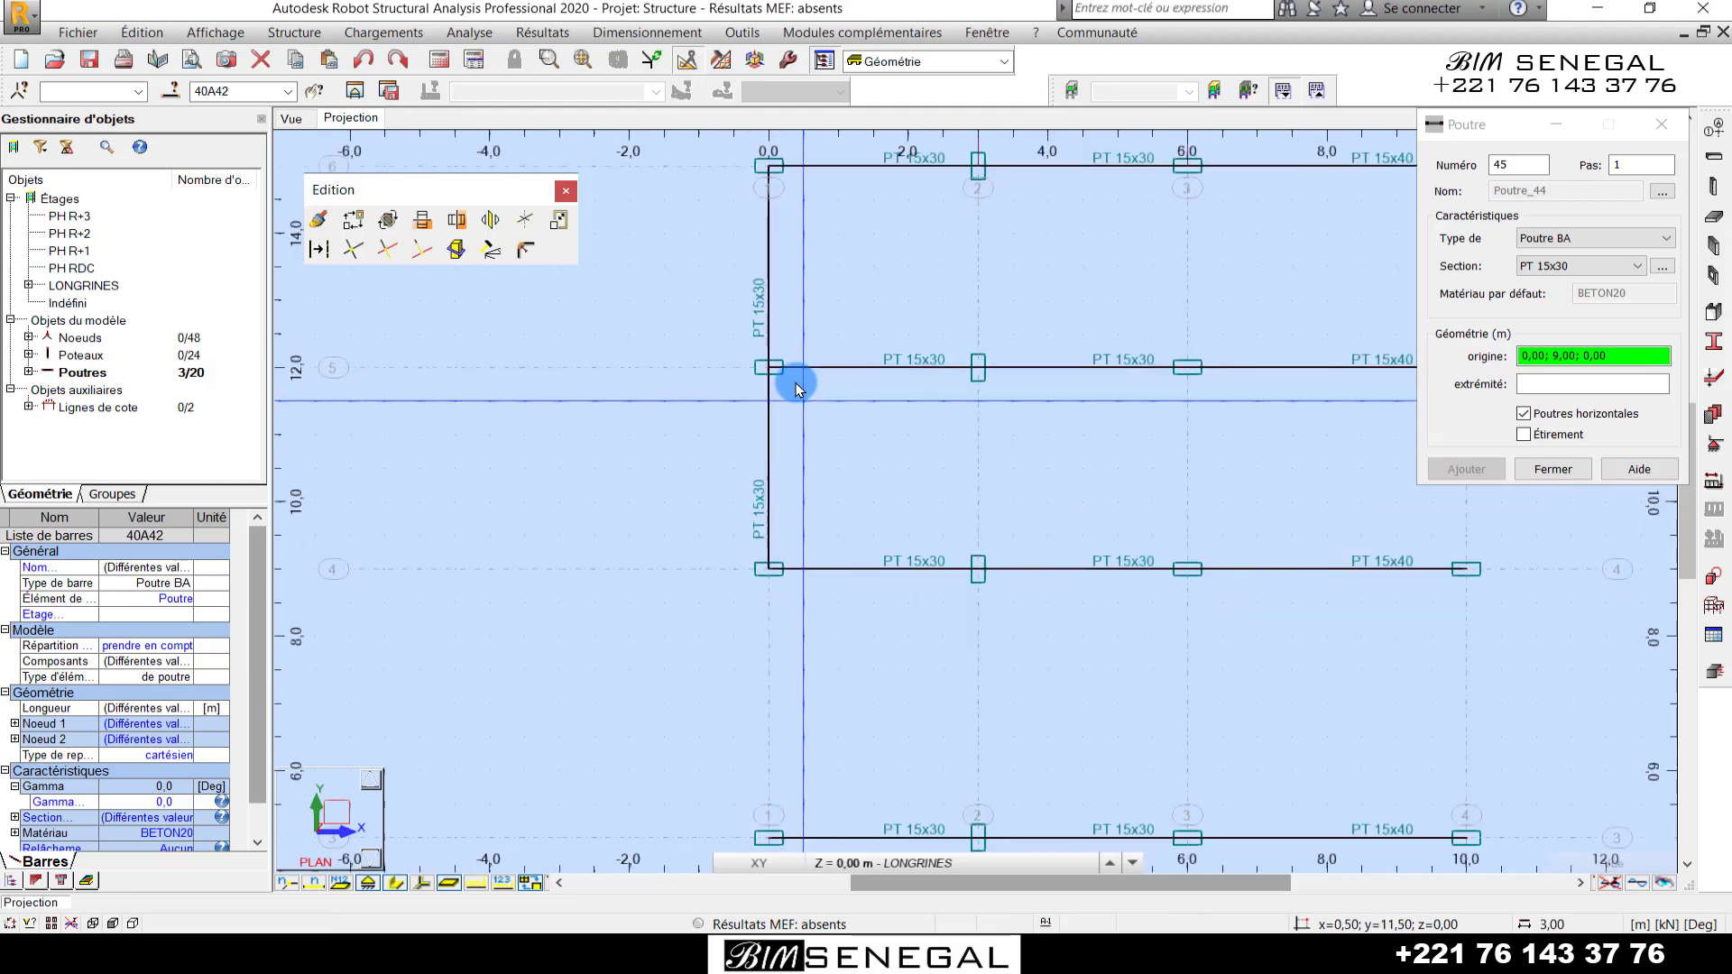
- Place PT 15x30 beams along vertical axis 1 between horizontal axes 4 and 3, and between axes 3 and 2
{"action": "scroll", "coordinate": [794, 384], "scroll_direction": "down", "scroll_amount": 5}
{"action": "scroll", "coordinate": [768, 663], "scroll_direction": "up", "scroll_amount": 3}
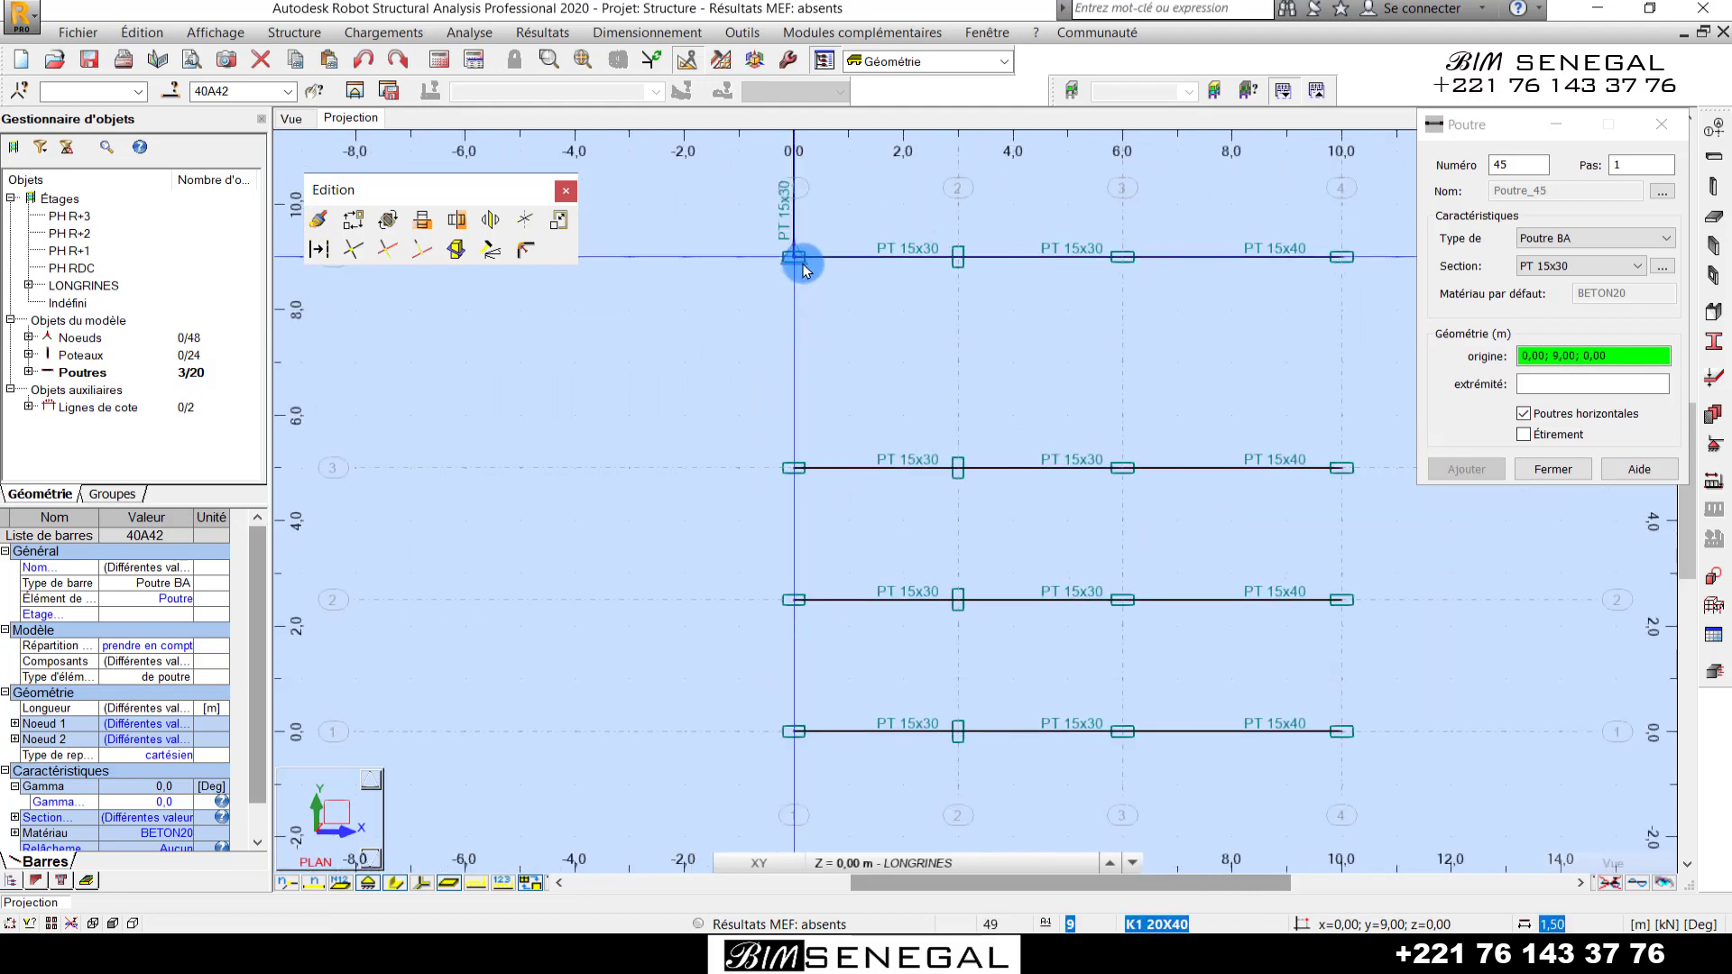
{"action": "left_click", "coordinate": [794, 468]}
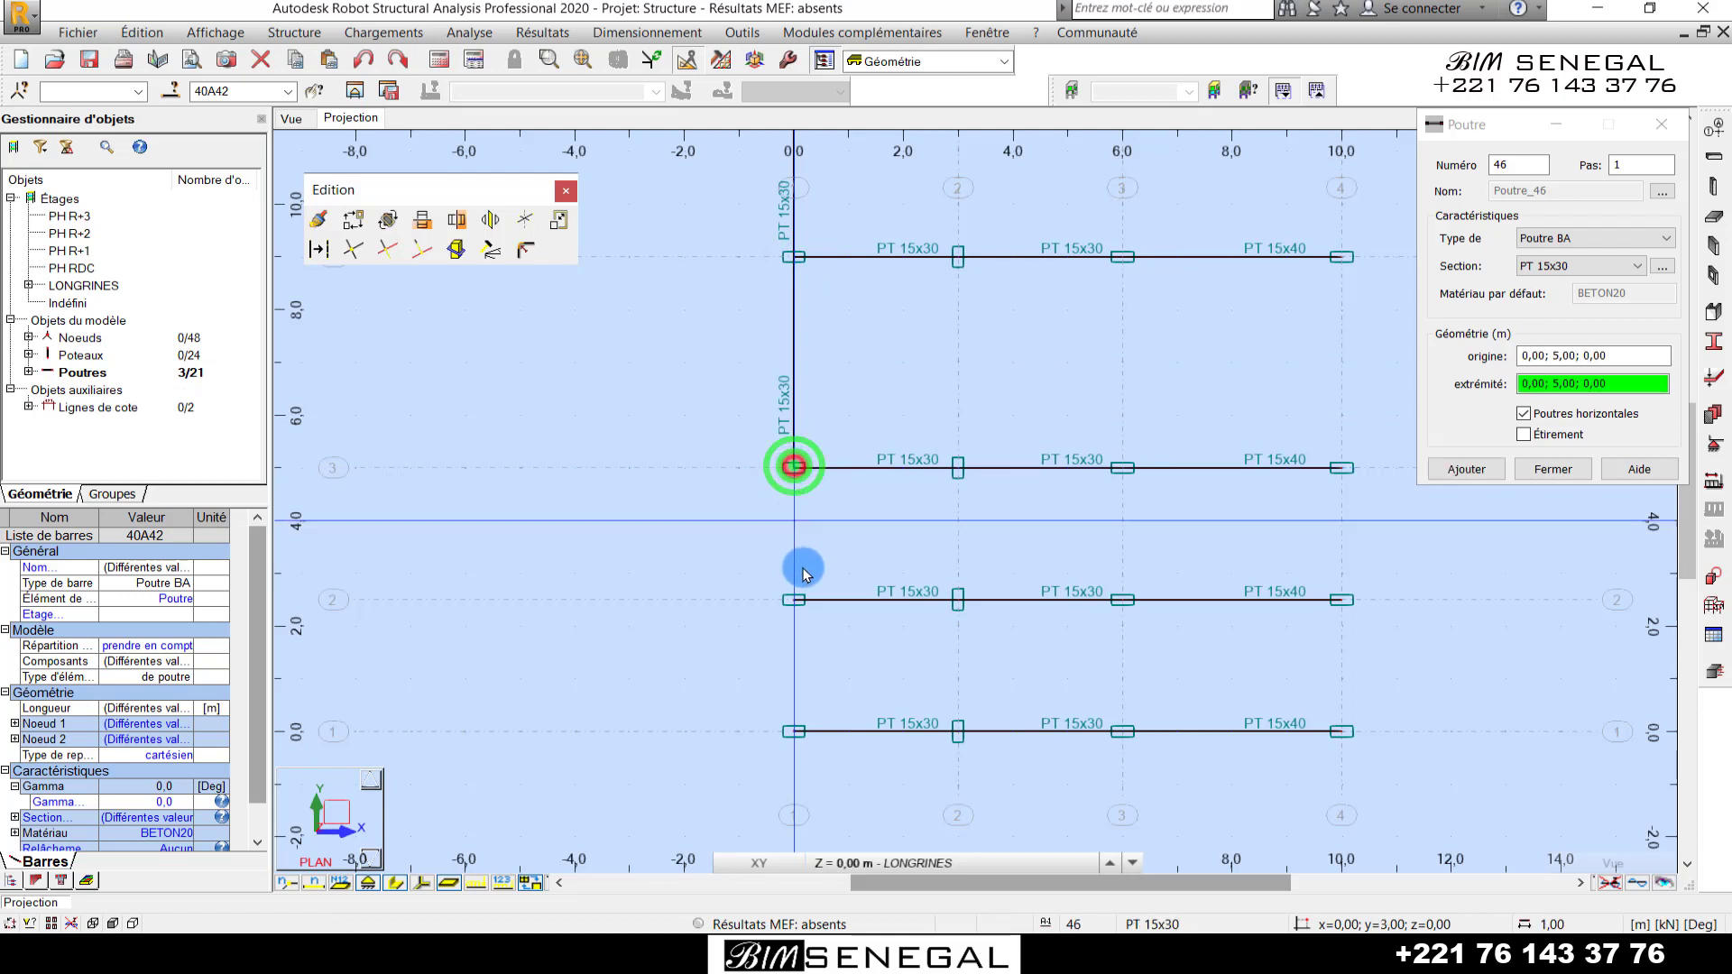
{"action": "left_click", "coordinate": [794, 600]}
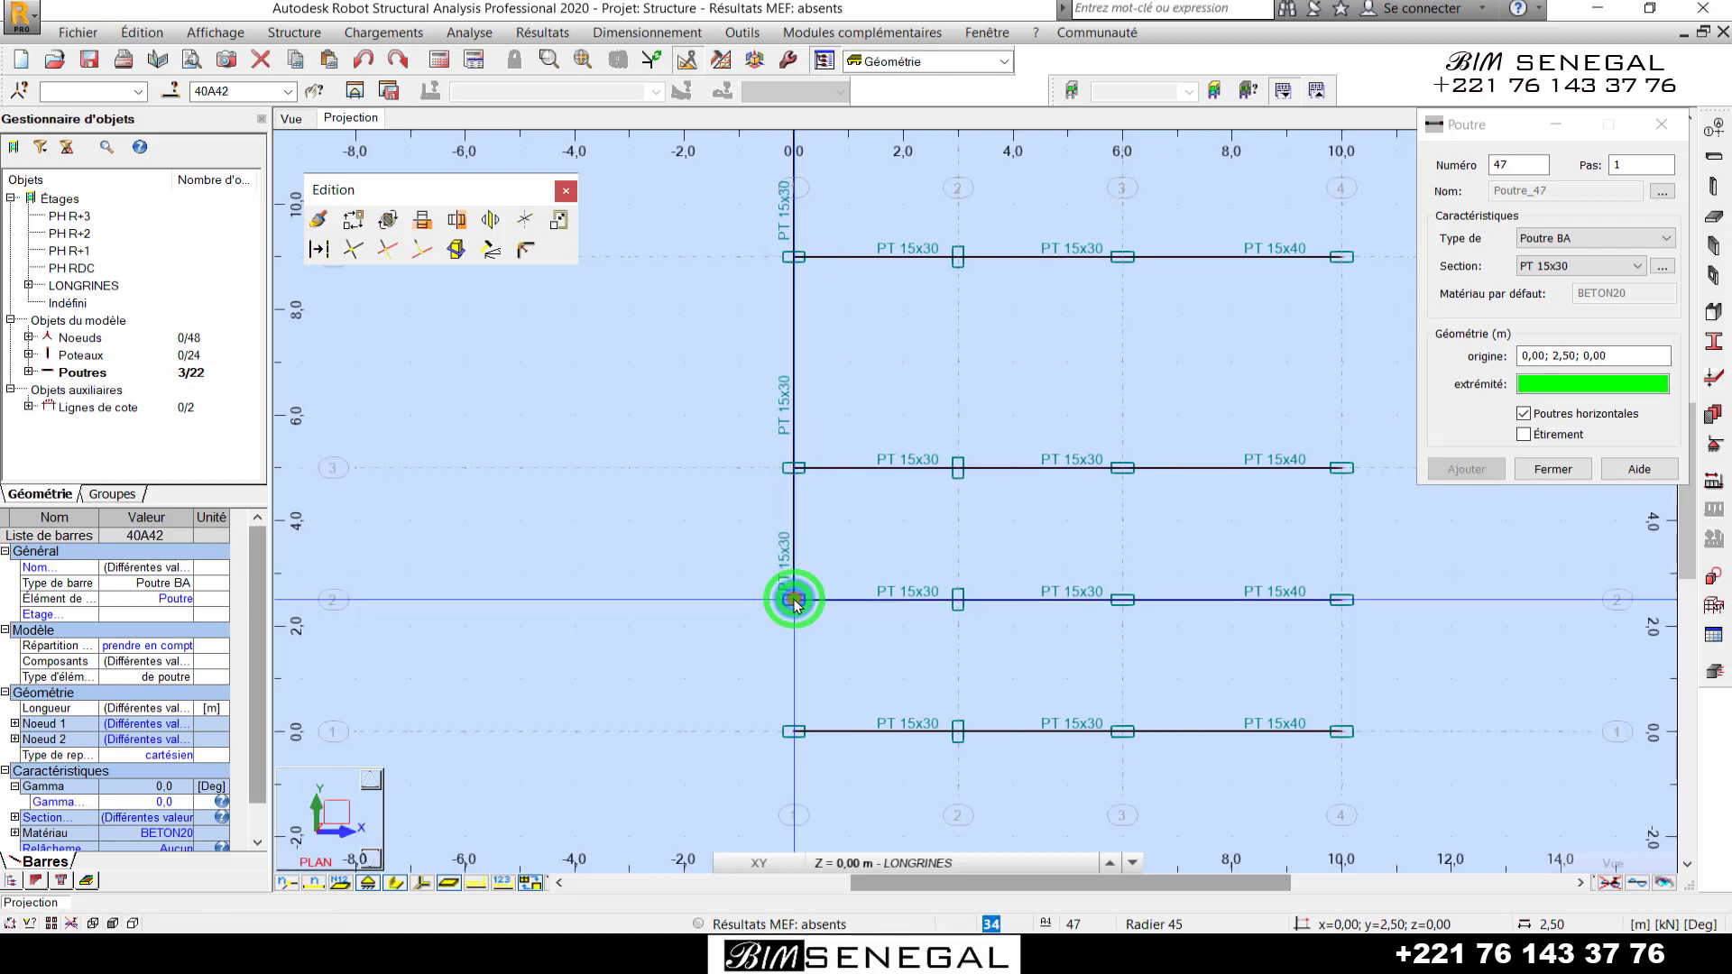
- Place the PT 15x30 beam along vertical axis 1 between horizontal axes 2 and 1, and finish placing beams
{"action": "left_click", "coordinate": [794, 732]}
{"action": "scroll", "coordinate": [1041, 541], "scroll_direction": "down", "scroll_amount": 1}
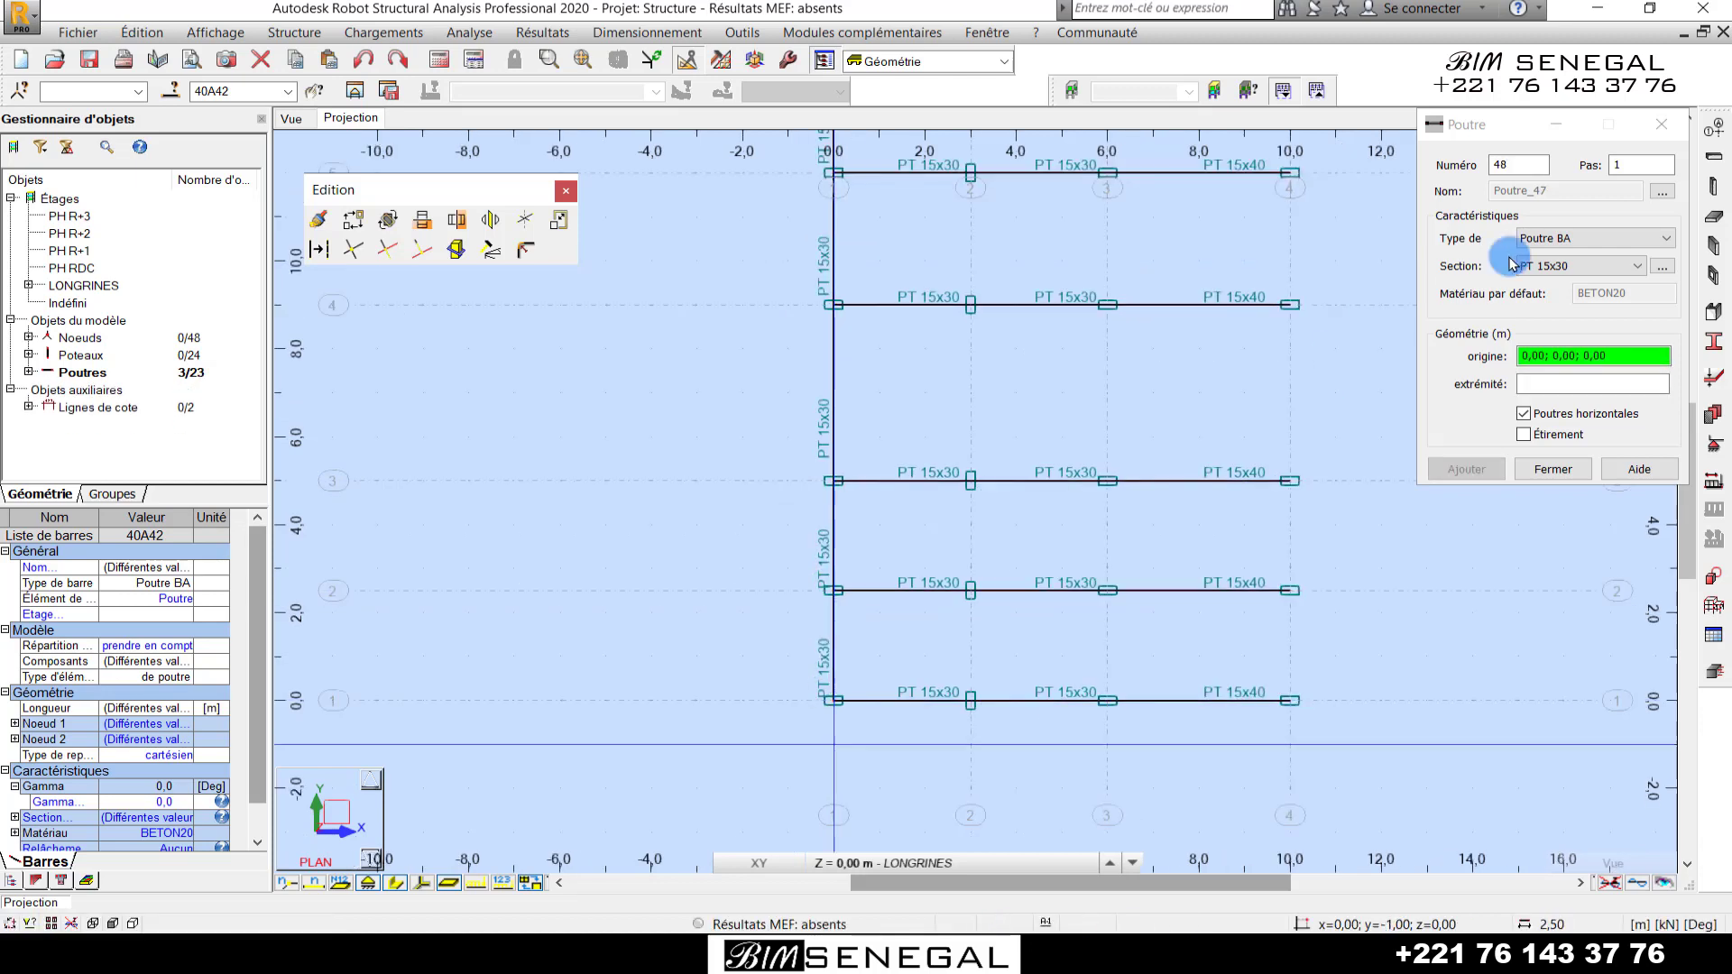
{"action": "left_click", "coordinate": [1662, 123]}
- Copy the five PT 15x30 beams of vertical axis 1 onto axis 2 with 1 repetition and translation vector 3,00; 0,00; 0,00
{"action": "scroll", "coordinate": [939, 646], "scroll_direction": "down", "scroll_amount": 2}
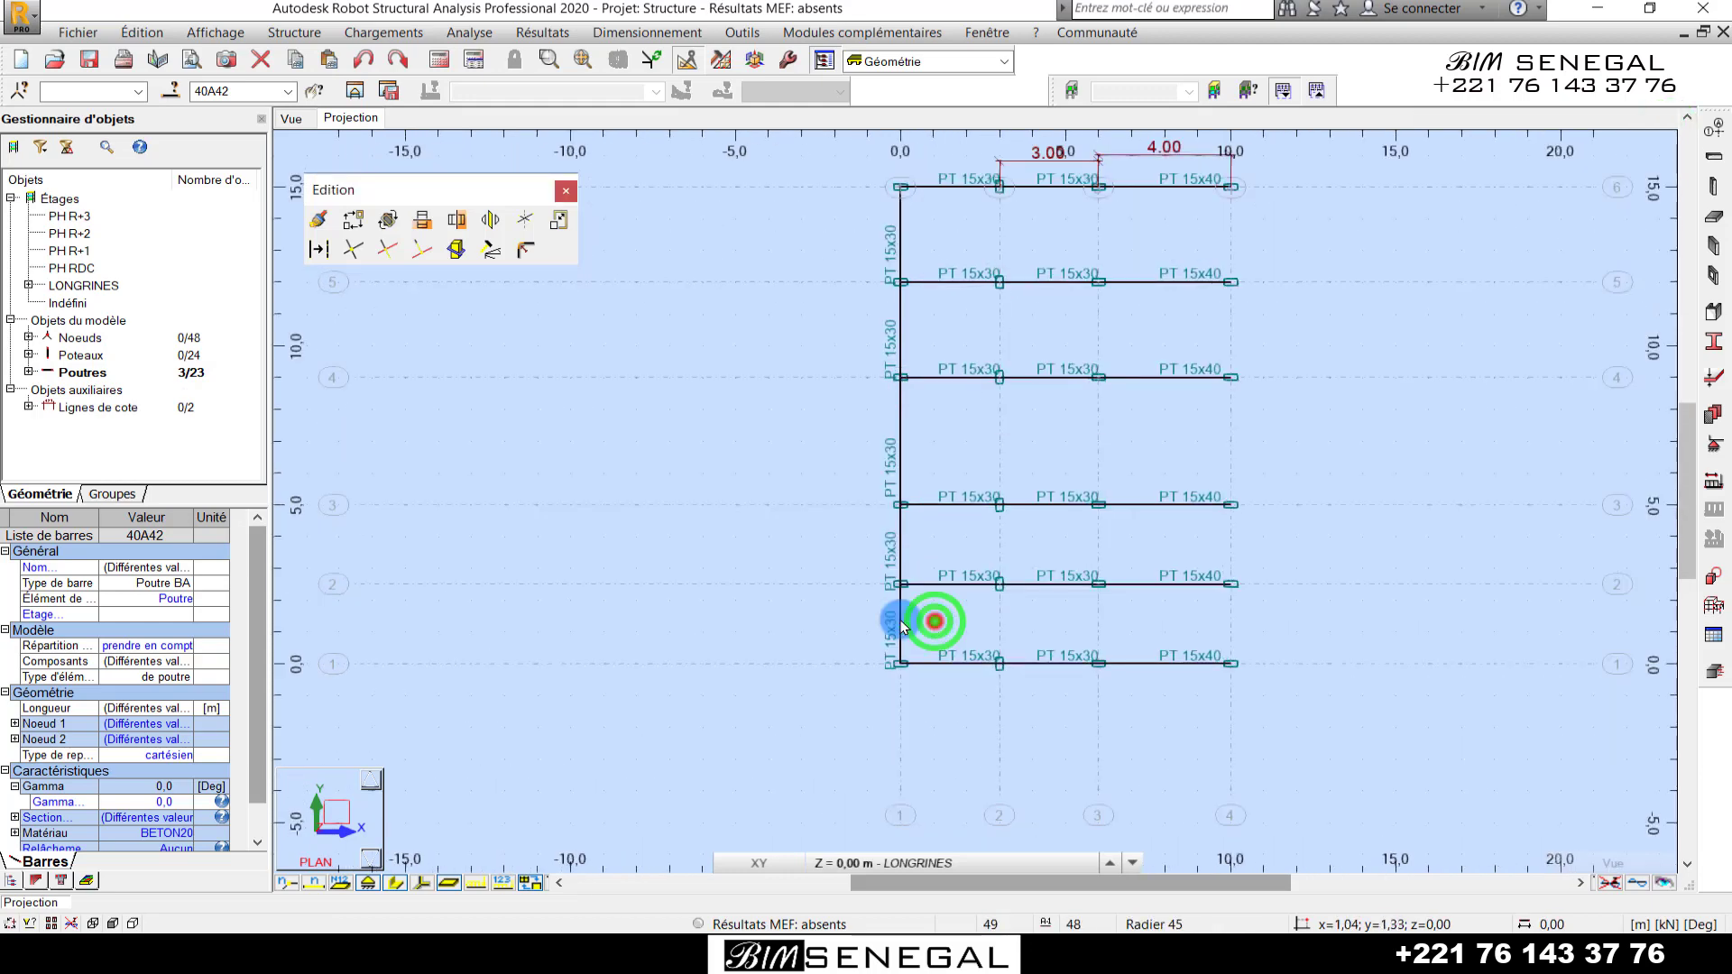
{"action": "left_click", "coordinate": [902, 627]}
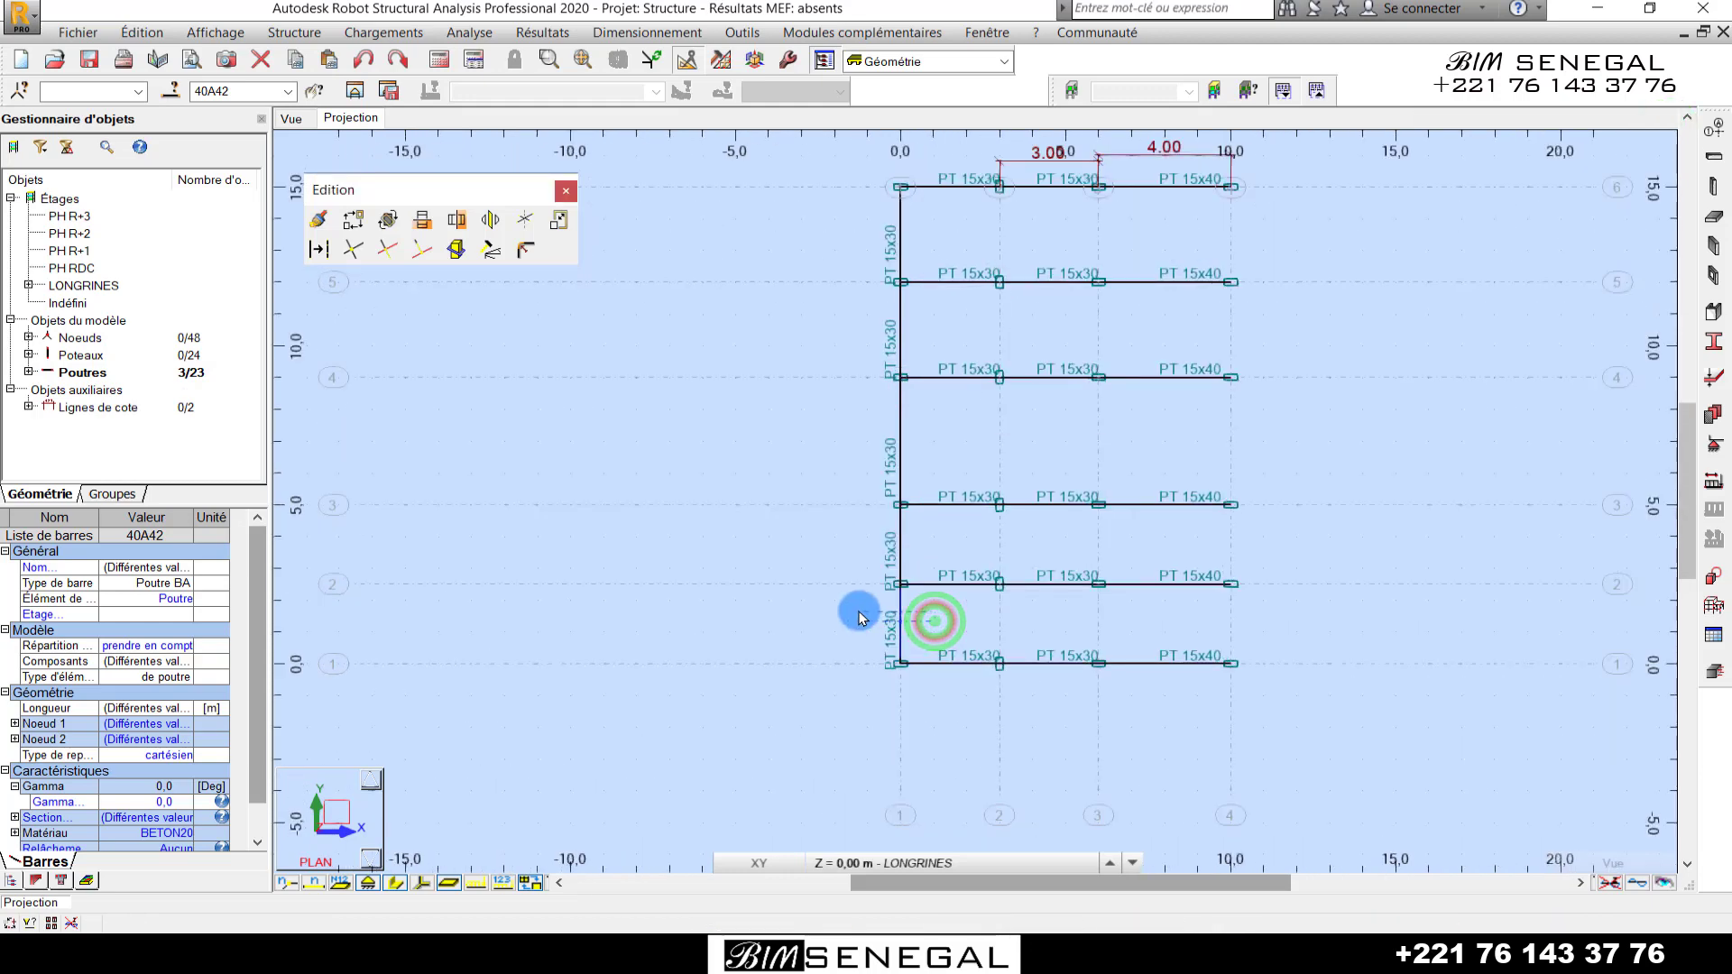
{"action": "left_click", "coordinate": [927, 433], "text": "ctrl"}
{"action": "left_click", "coordinate": [927, 333], "text": "ctrl"}
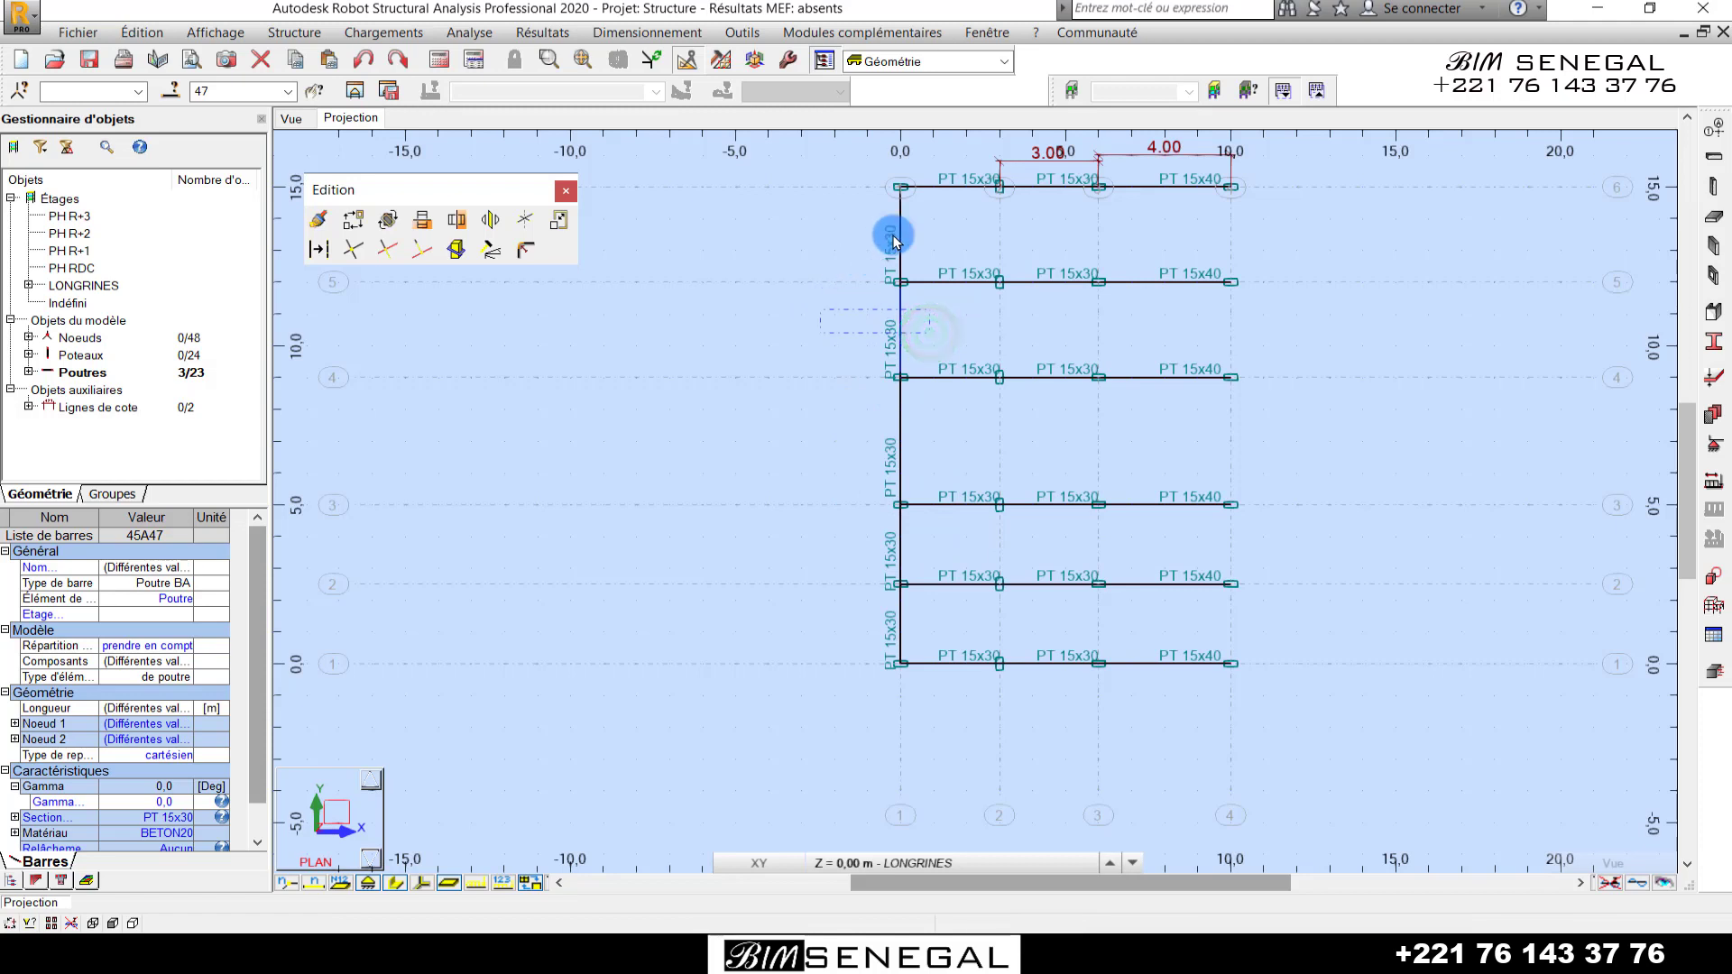
{"action": "left_click", "coordinate": [938, 237], "text": "ctrl"}
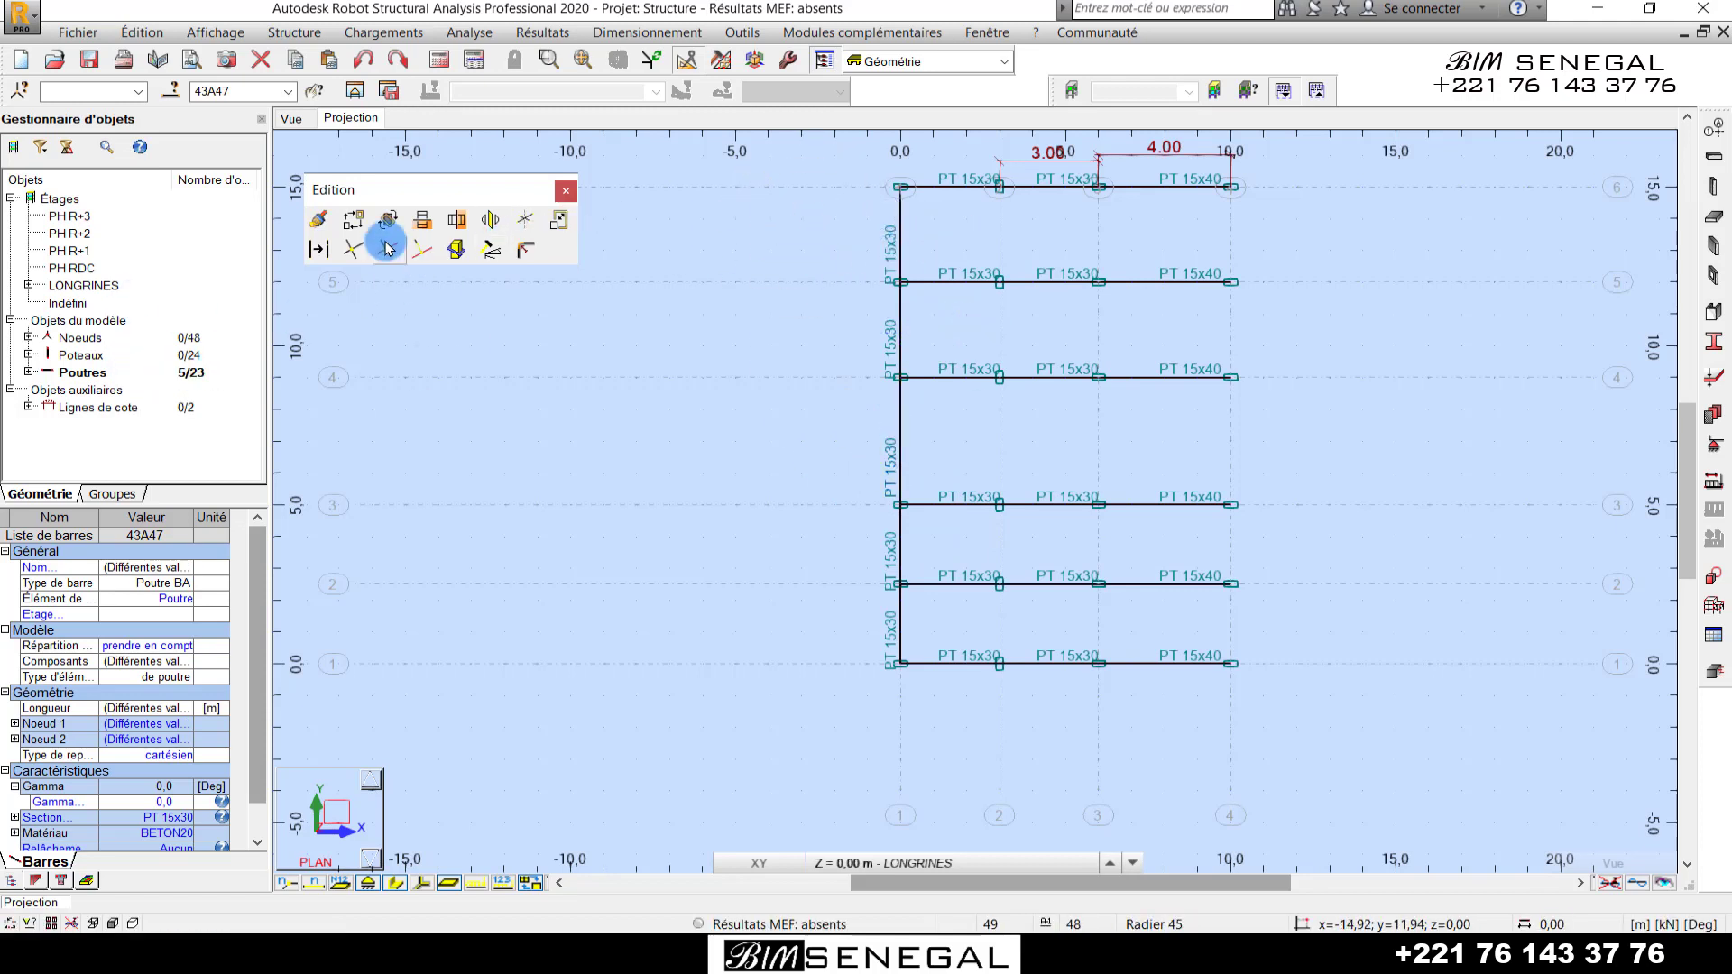
{"action": "left_click", "coordinate": [354, 219]}
{"action": "scroll", "coordinate": [1095, 665], "scroll_direction": "up", "scroll_amount": 4}
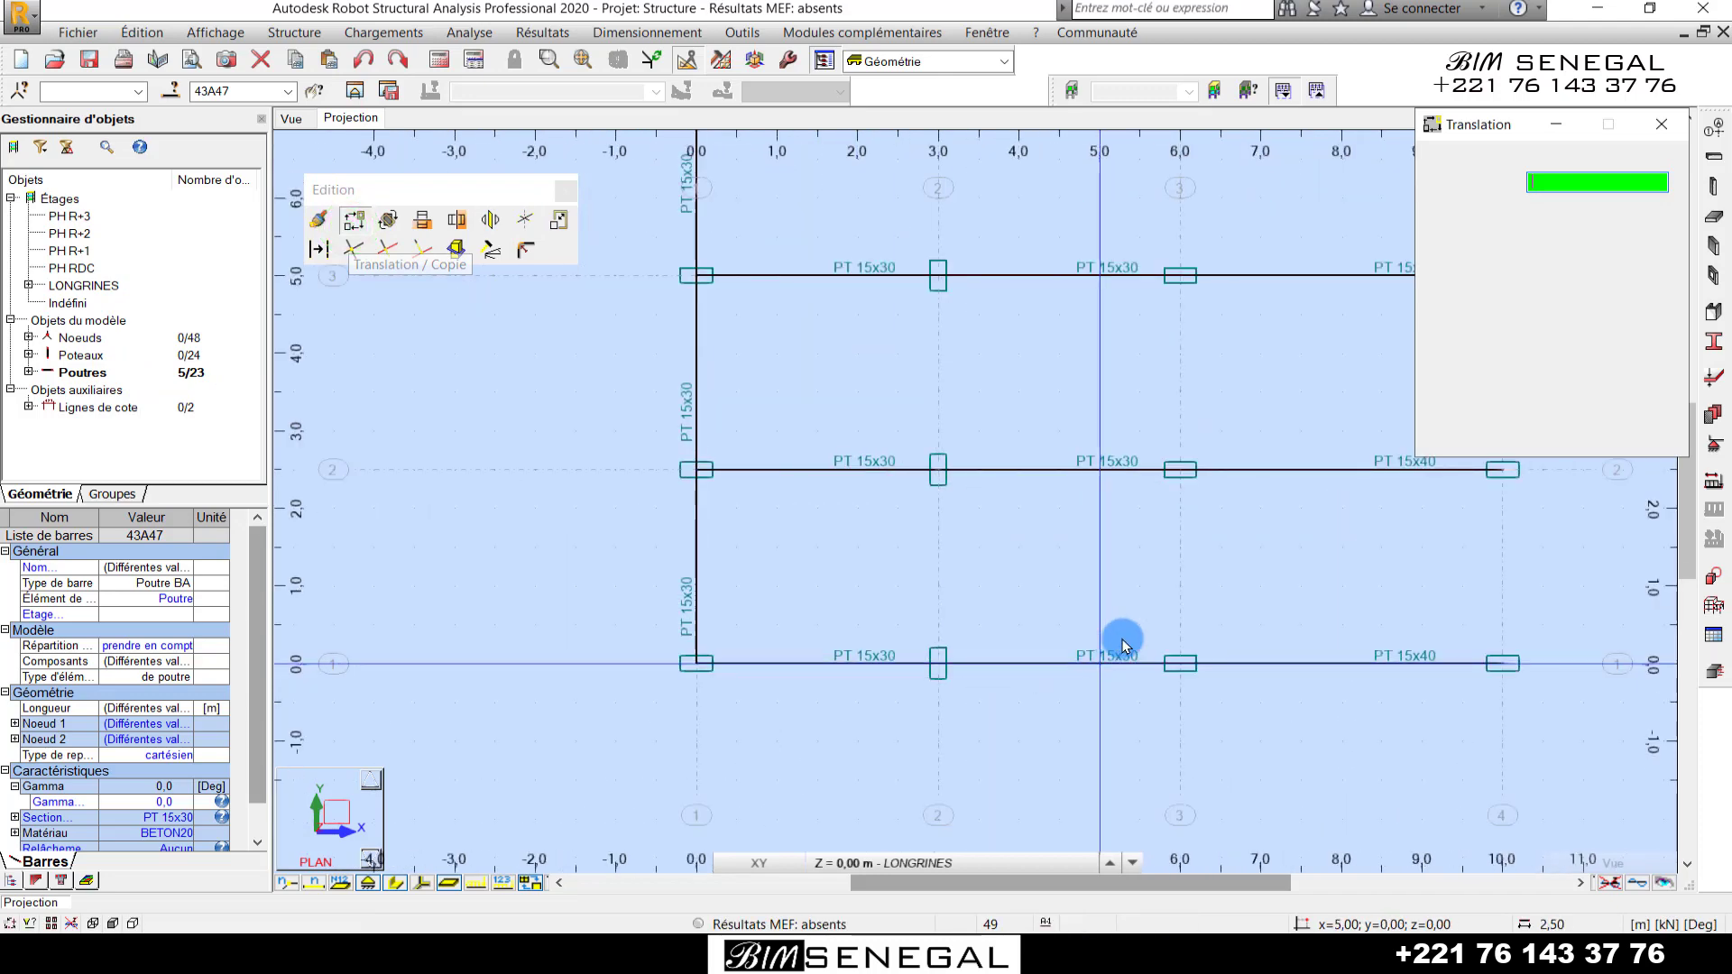
{"action": "left_click", "coordinate": [693, 665]}
{"action": "left_click", "coordinate": [935, 665]}
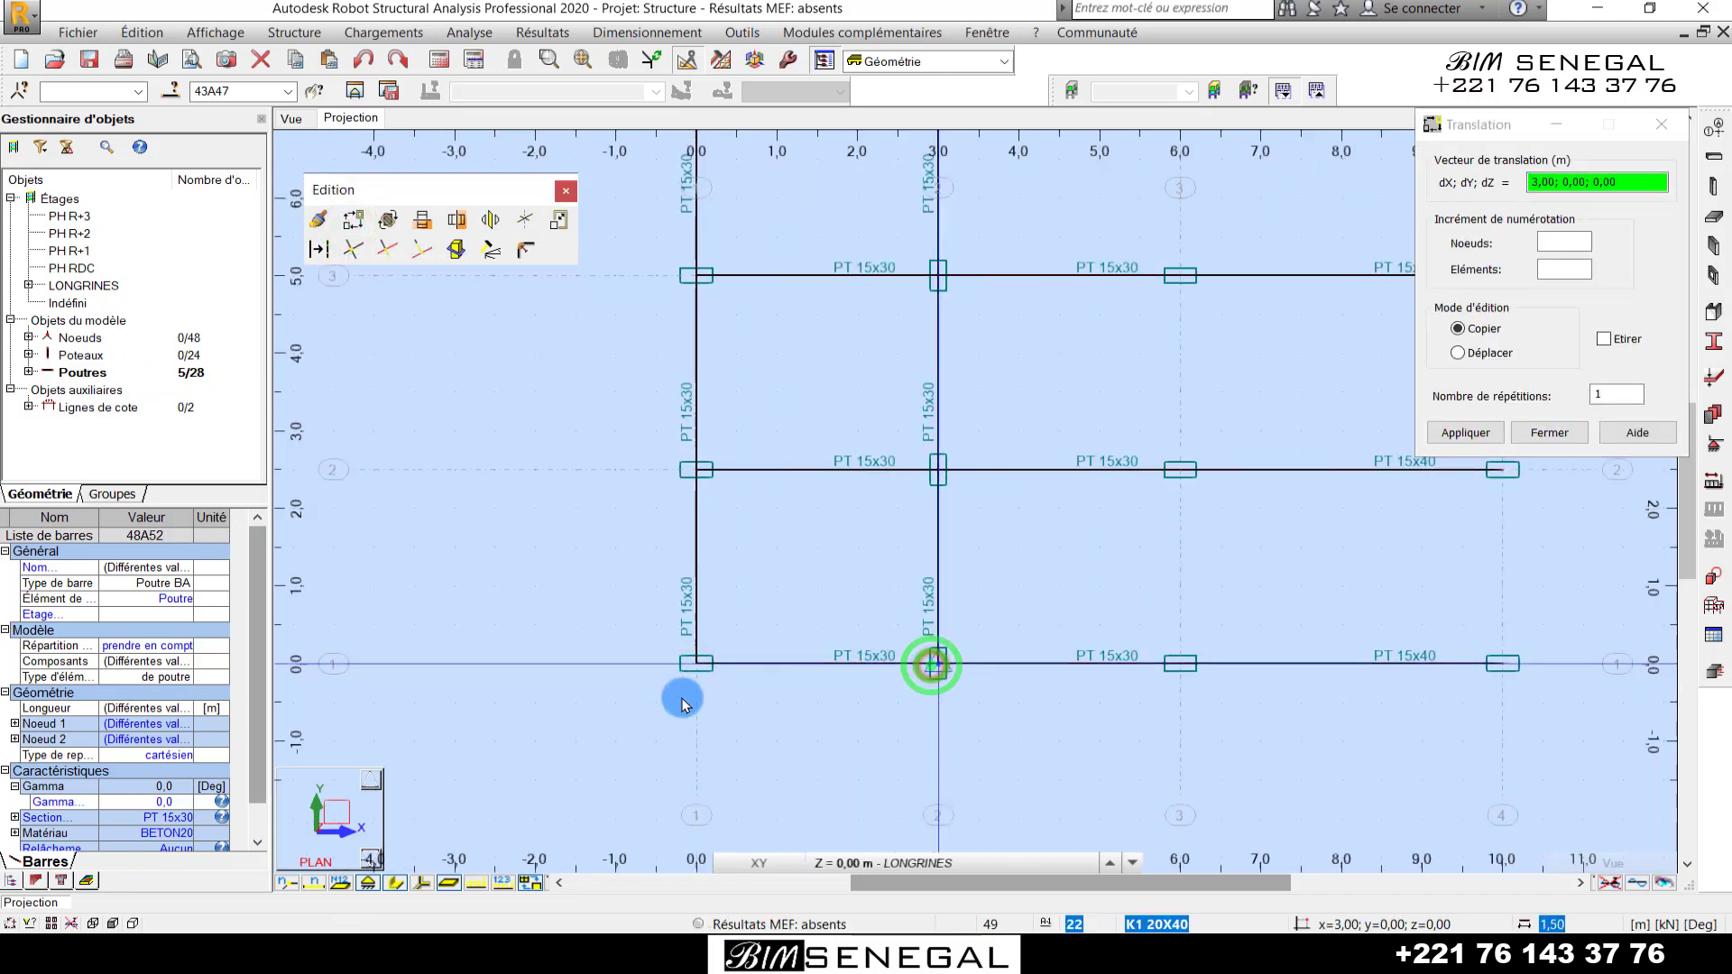
- Copy the axis 2 beams onto vertical axis 3 with vector 3,00; 0,00; 0,00, and from there onto axis 4 with vector 4,00; 0,00; 0,00
{"action": "scroll", "coordinate": [816, 687], "scroll_direction": "down", "scroll_amount": 3}
{"action": "scroll", "coordinate": [1047, 668], "scroll_direction": "up", "scroll_amount": 2}
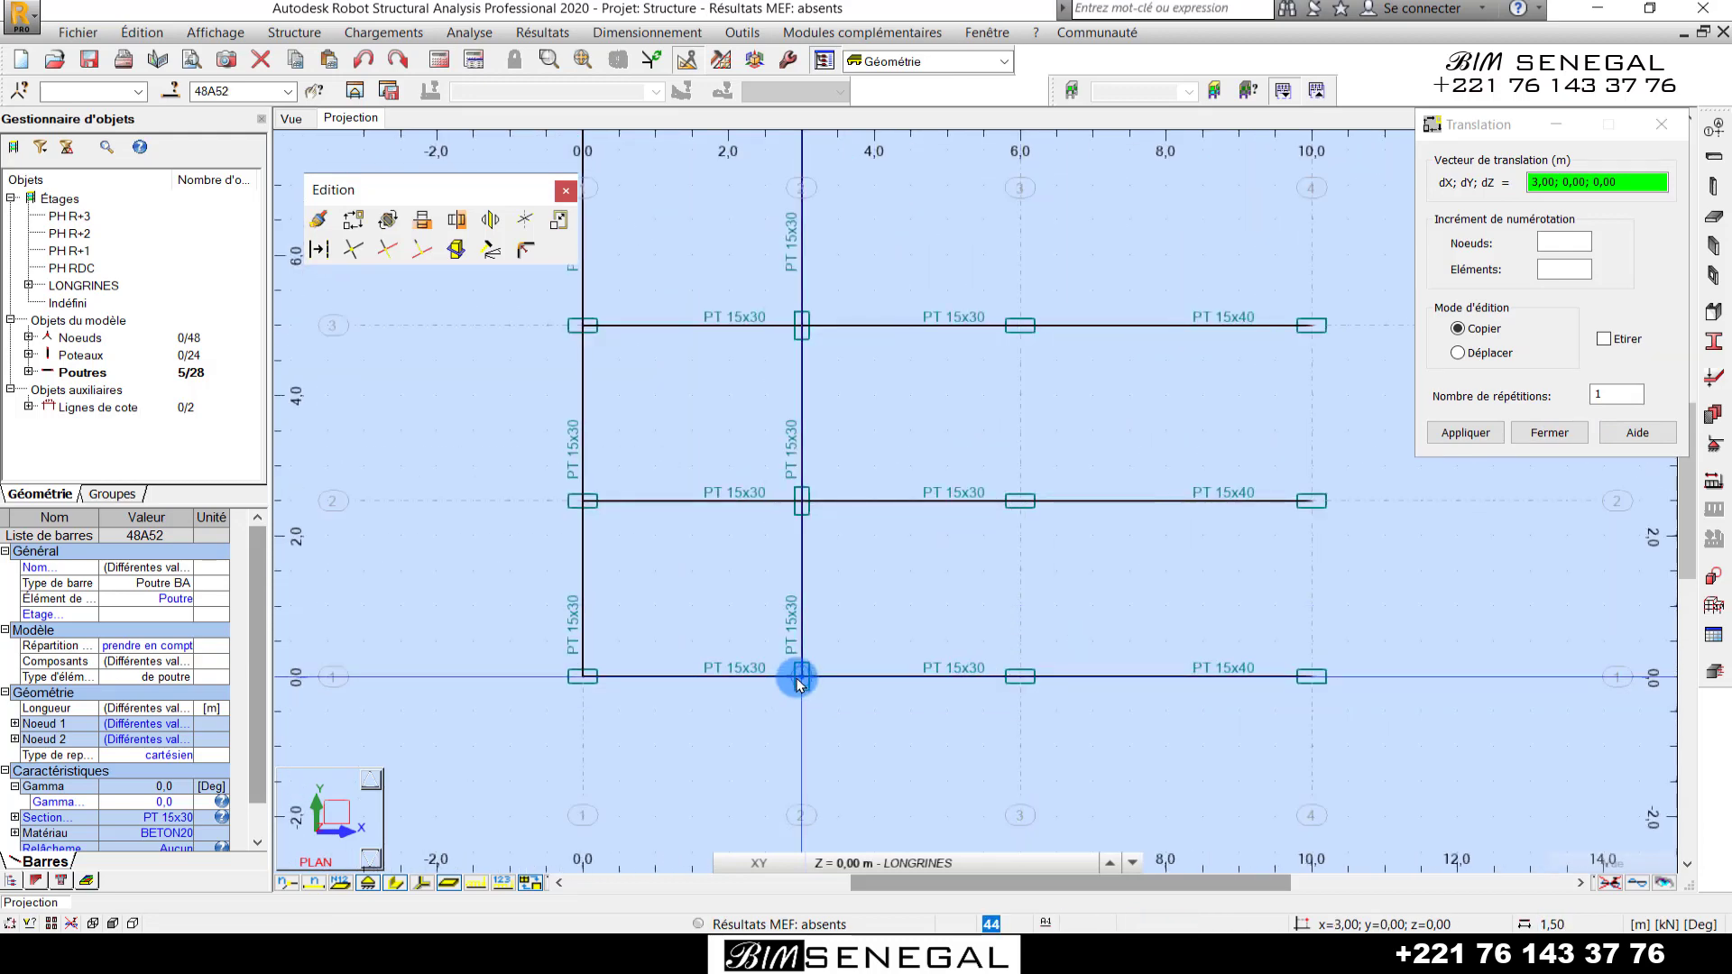
{"action": "left_click", "coordinate": [1009, 675]}
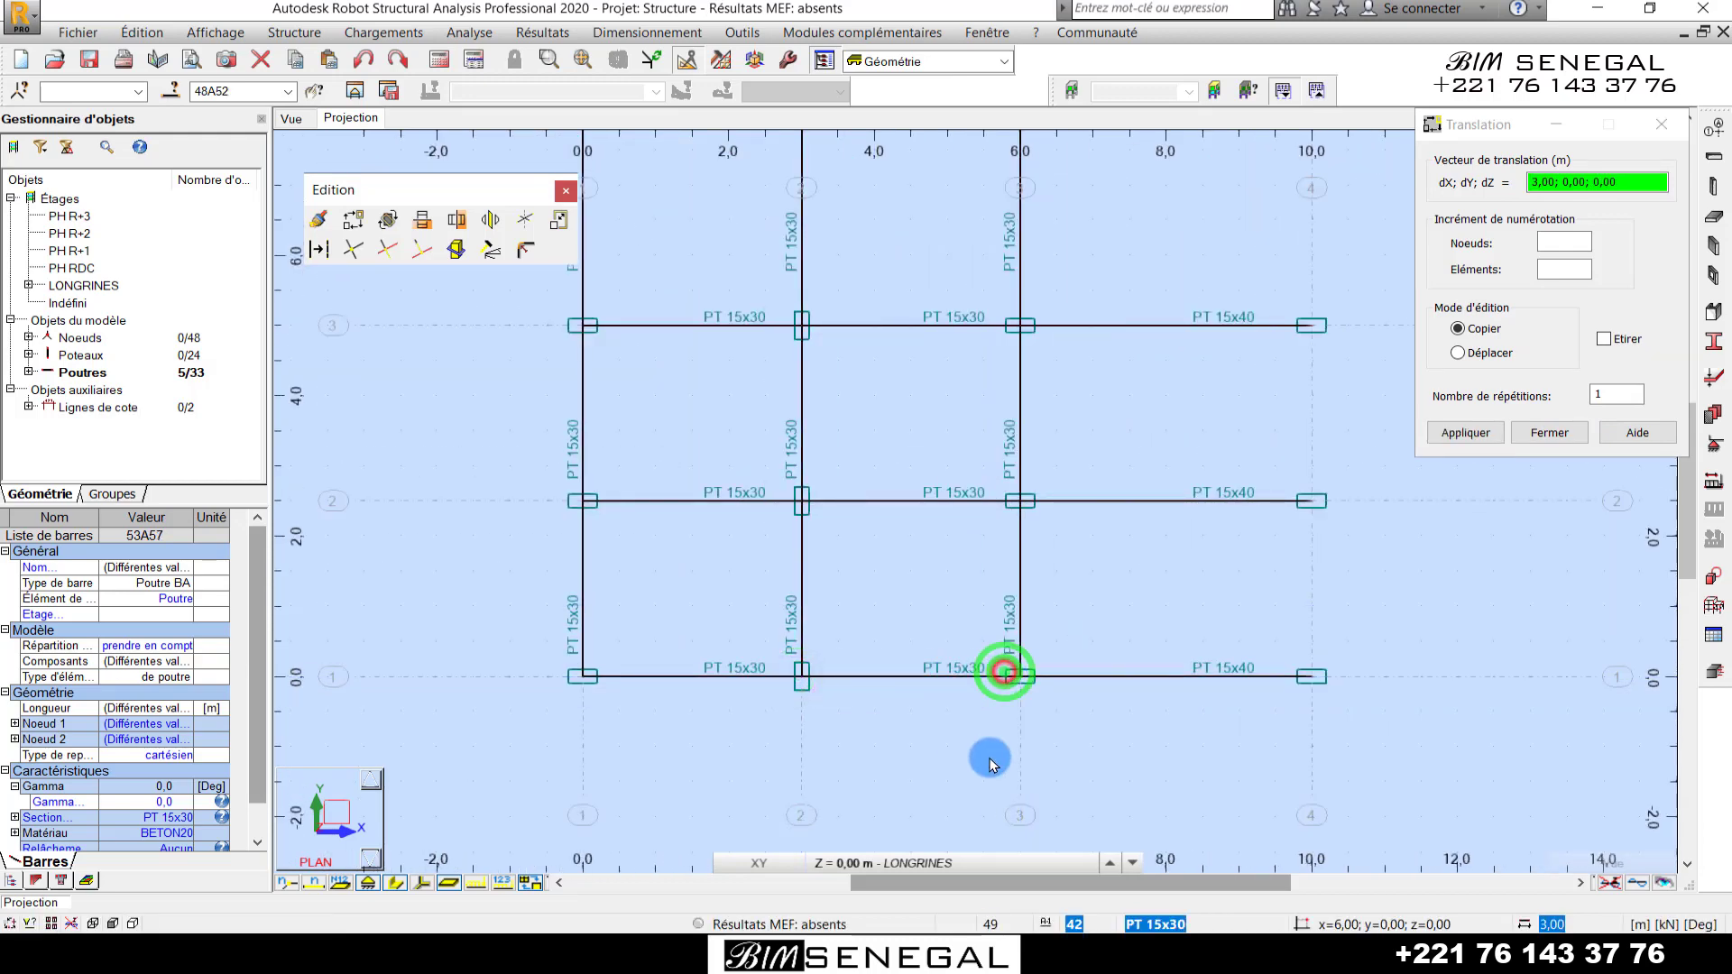
{"action": "left_click", "coordinate": [1313, 676]}
{"action": "scroll", "coordinate": [928, 746], "scroll_direction": "down", "scroll_amount": 2}
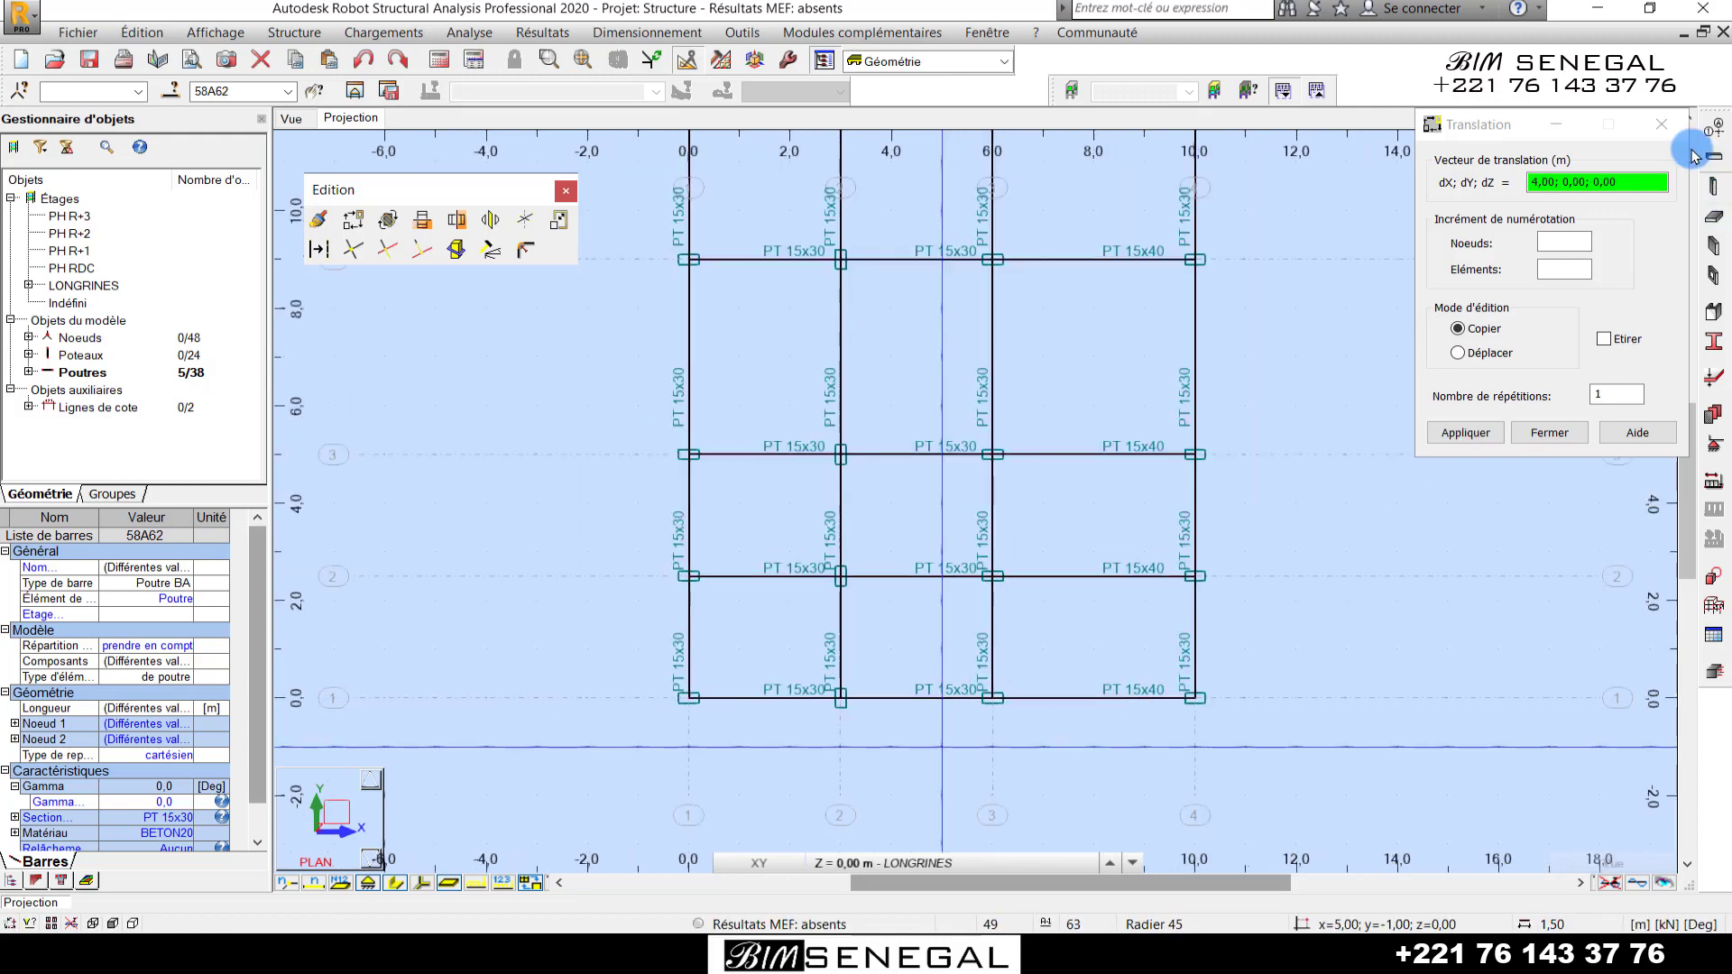
{"action": "left_click", "coordinate": [1663, 125]}
- Display the structure in 3D with the profile sketches of the bars shown, and clear the beam selection
{"action": "scroll", "coordinate": [1121, 580], "scroll_direction": "down", "scroll_amount": 3}
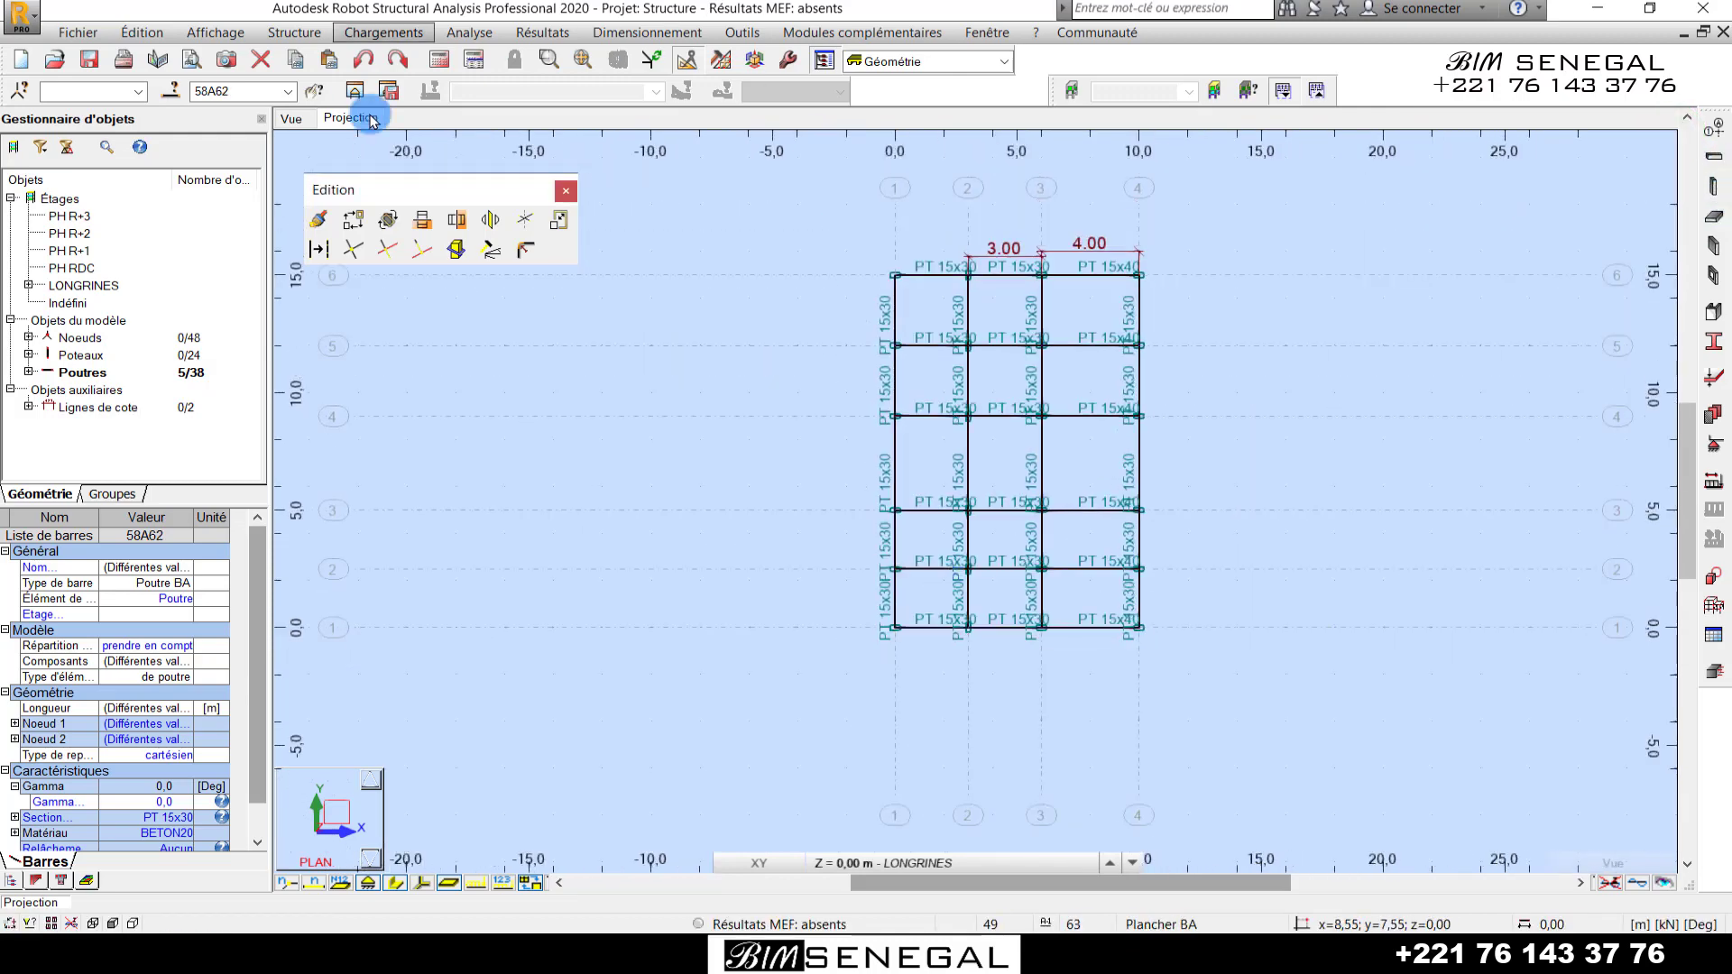
{"action": "scroll", "coordinate": [1159, 415], "scroll_direction": "down", "scroll_amount": 2}
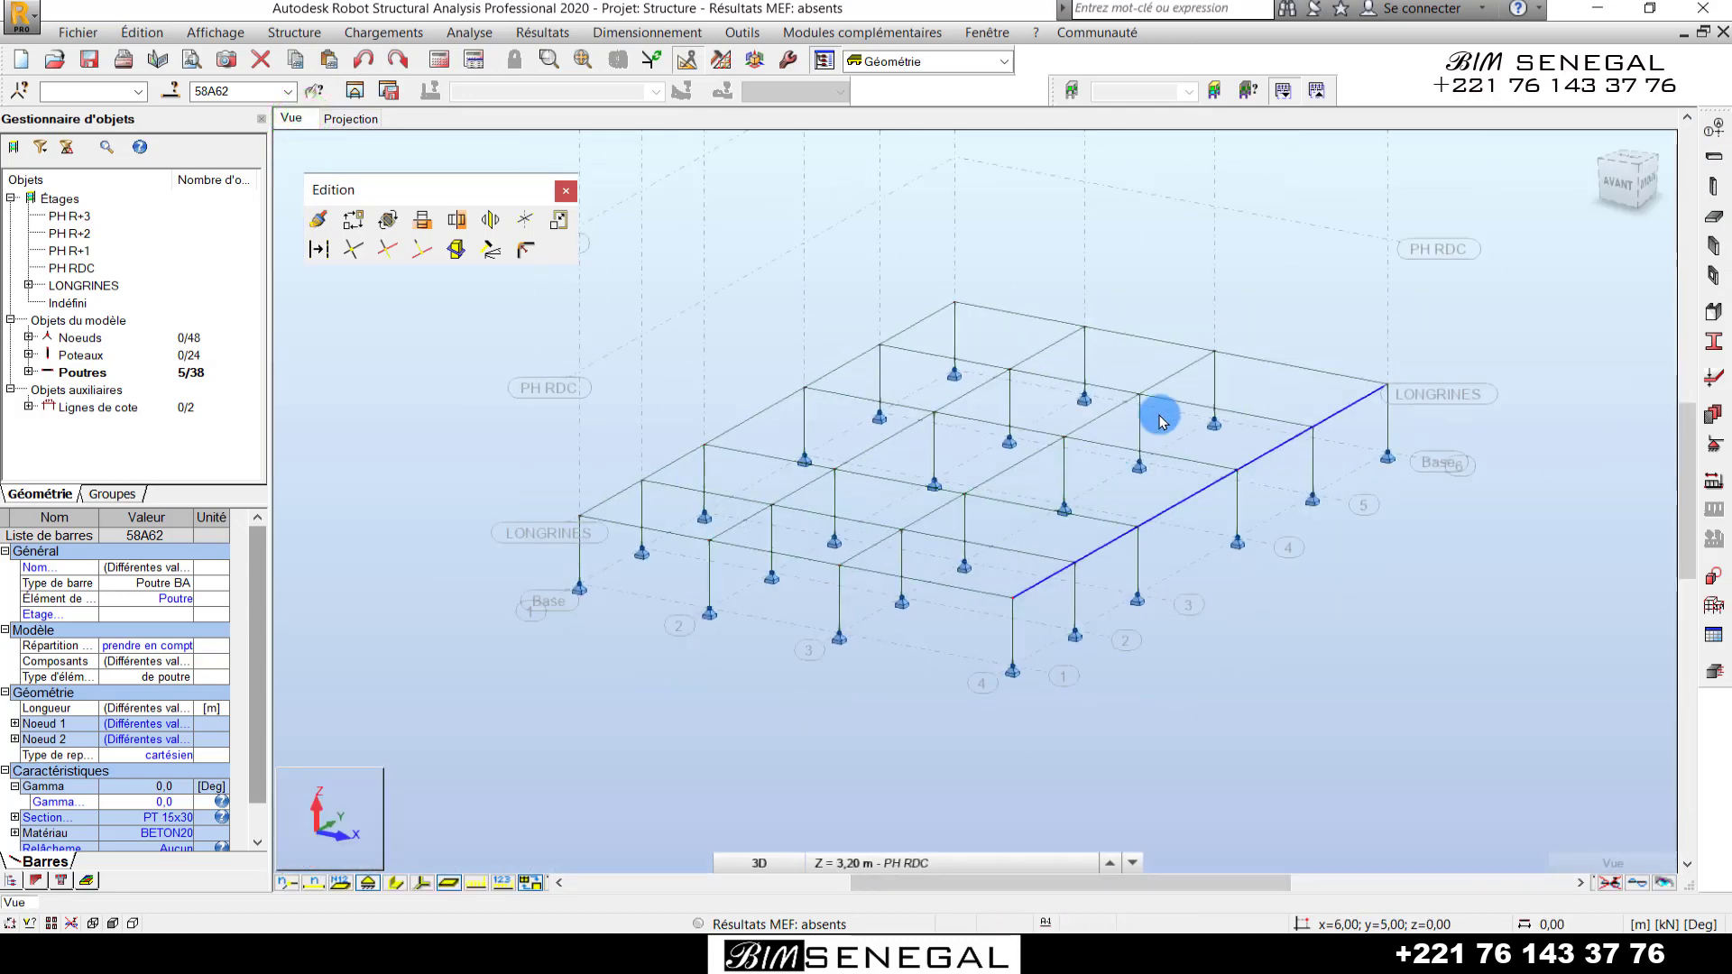
{"action": "scroll", "coordinate": [1067, 383], "scroll_direction": "up", "scroll_amount": 1}
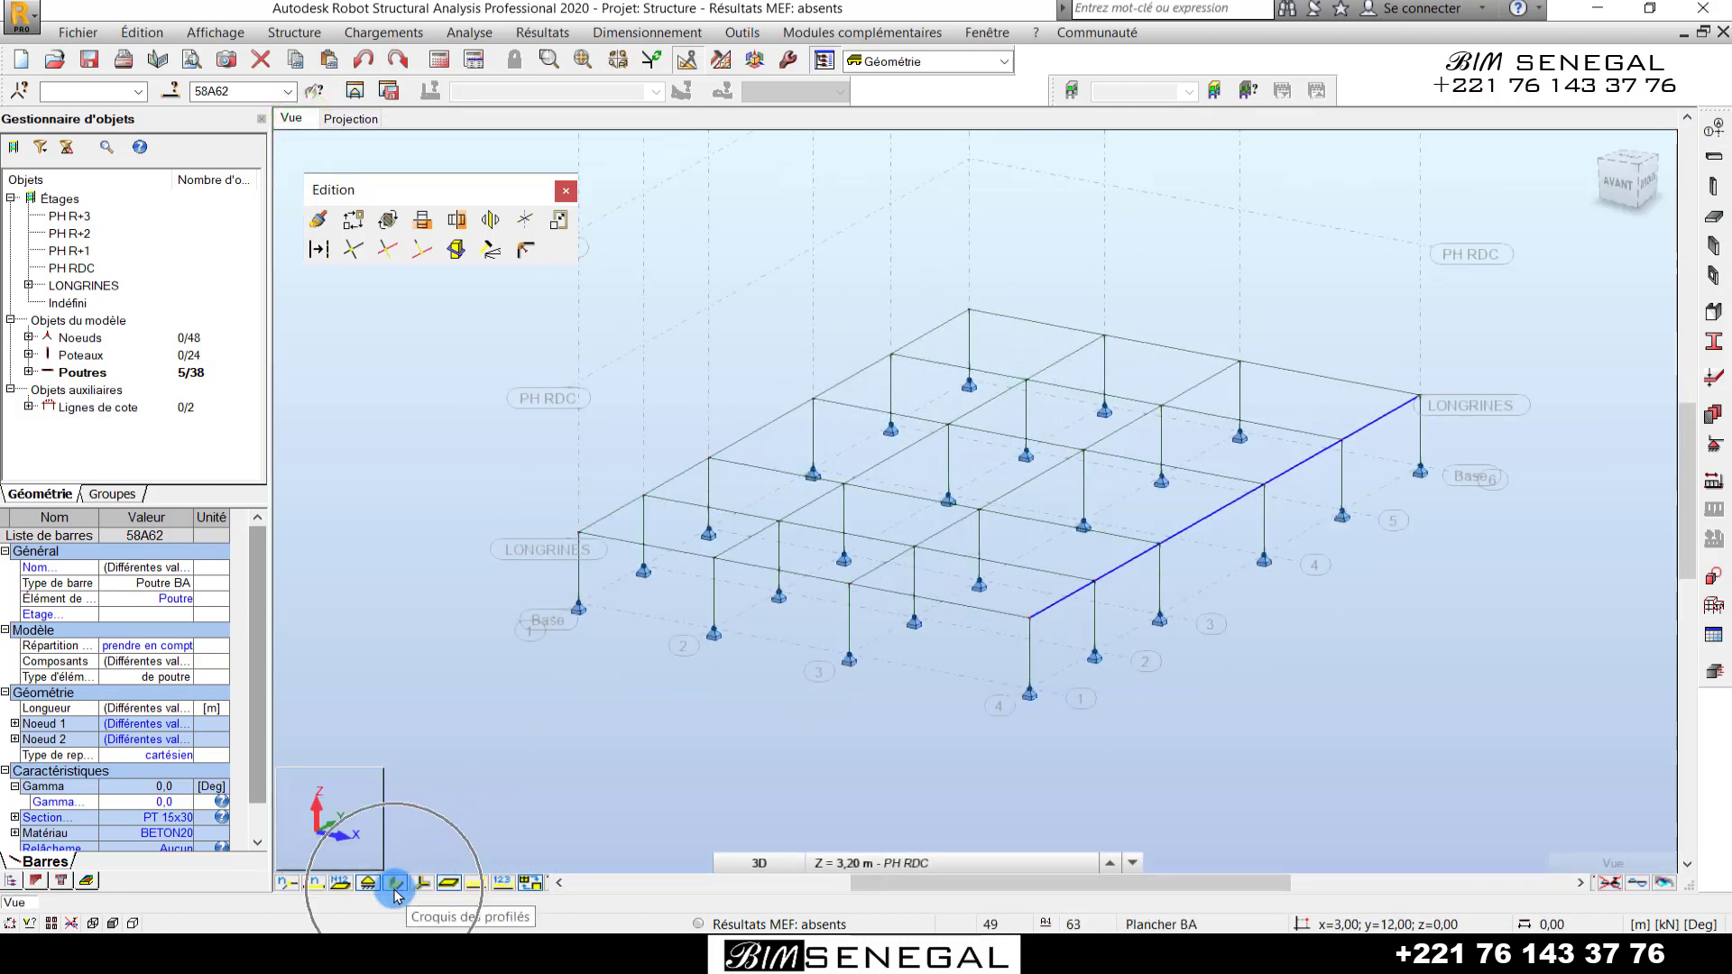
{"action": "left_click", "coordinate": [395, 884]}
{"action": "left_click", "coordinate": [1307, 729]}
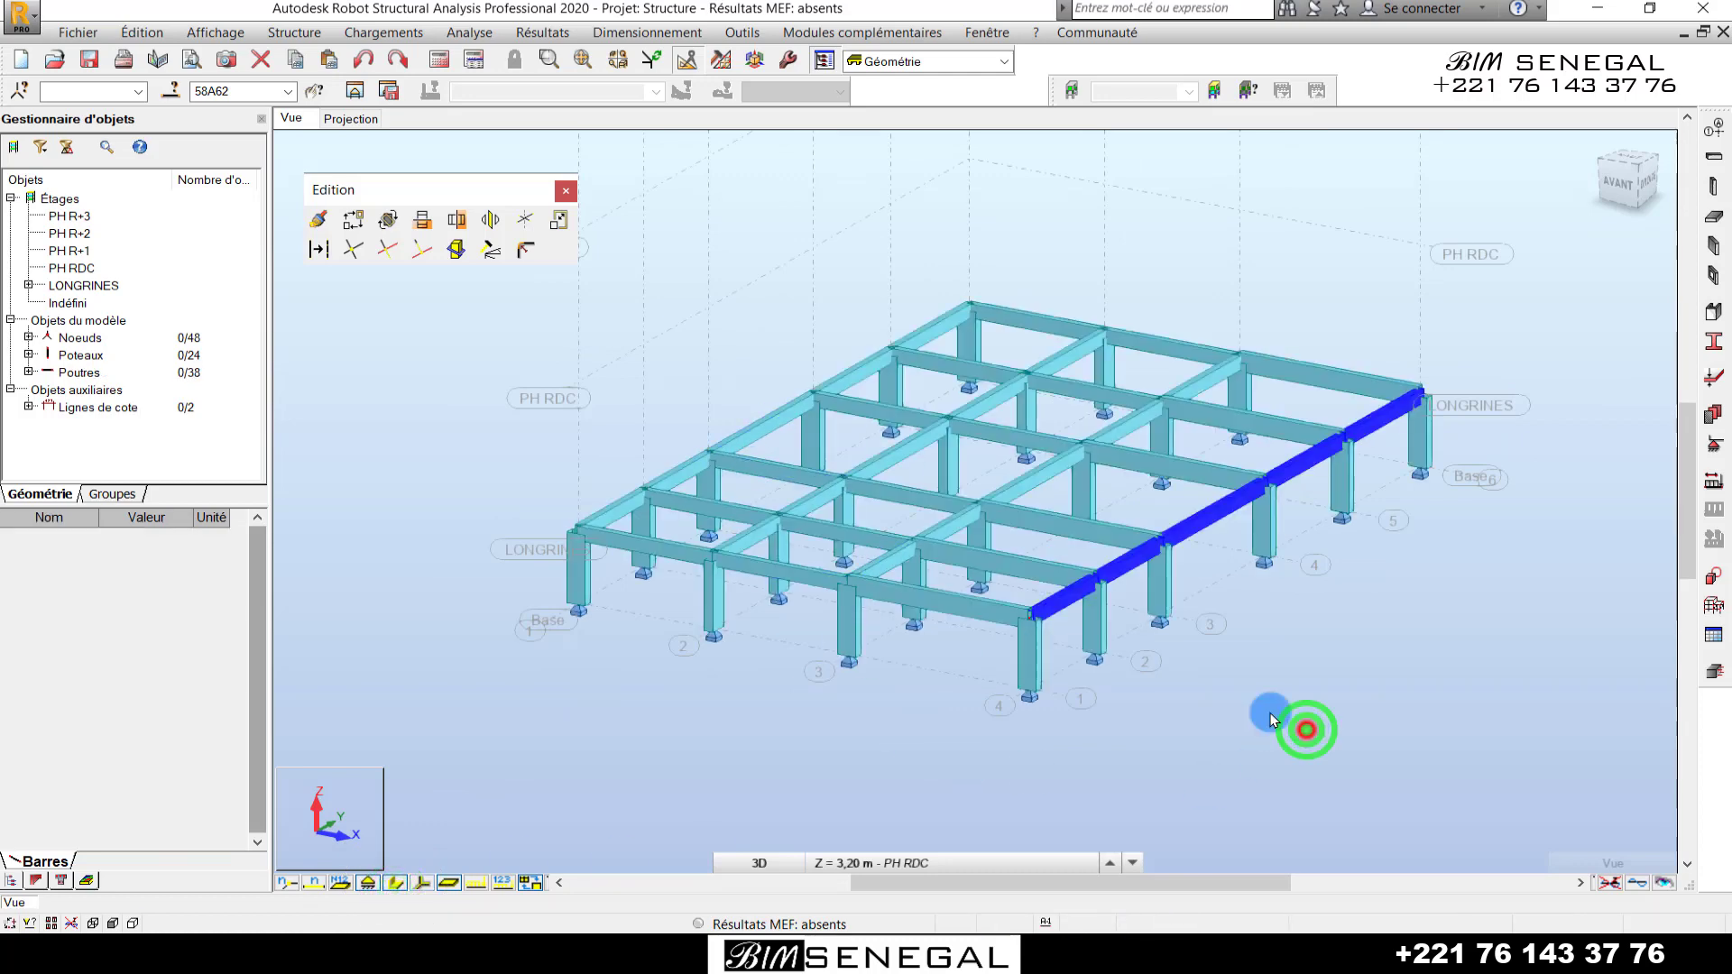
{"action": "scroll", "coordinate": [1043, 516], "scroll_direction": "down", "scroll_amount": 2}
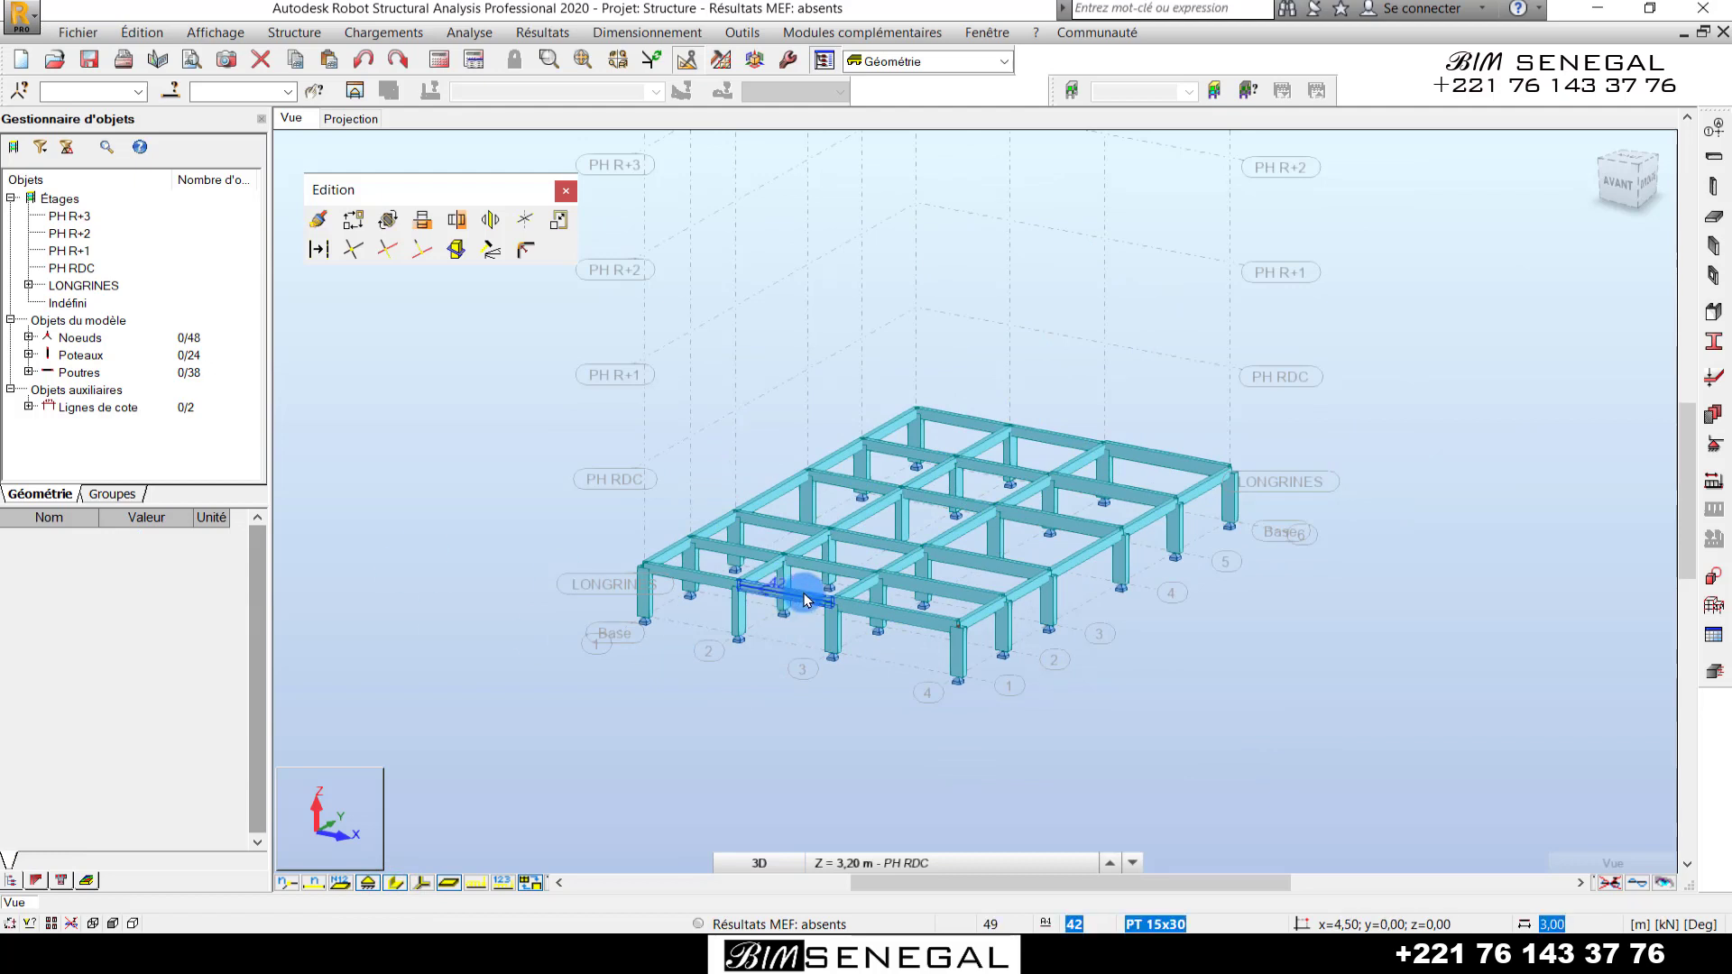
{"action": "scroll", "coordinate": [996, 495], "scroll_direction": "up", "scroll_amount": 2}
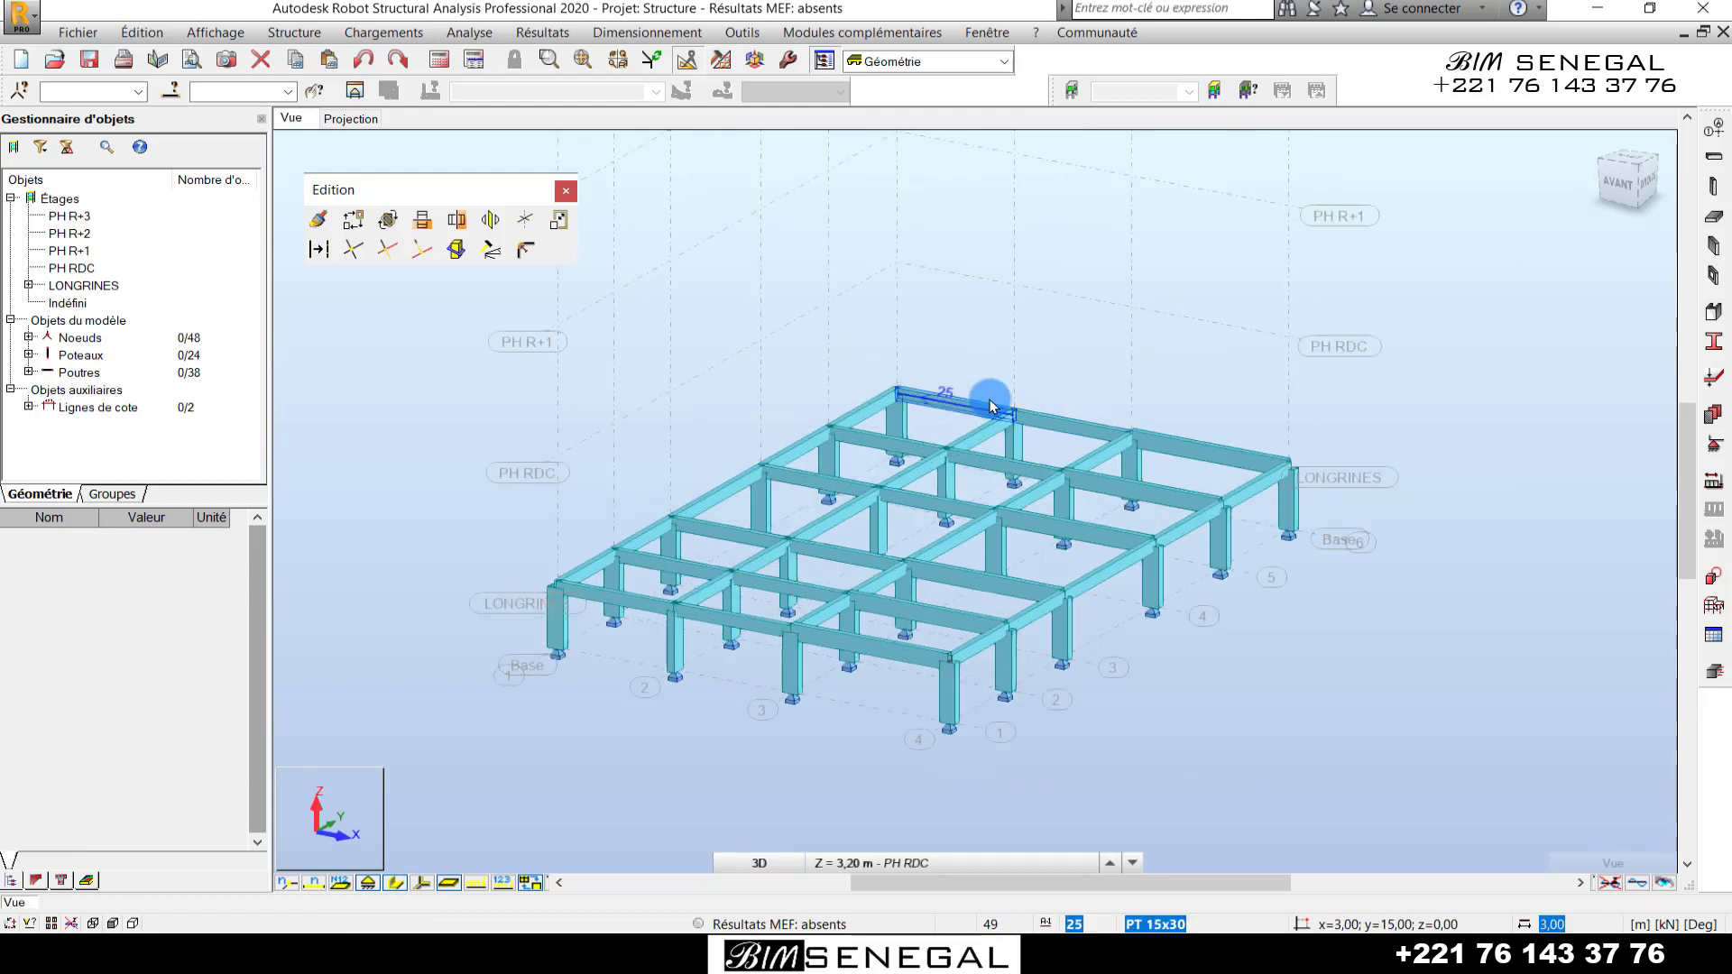
- Copy the content of the LONGRINES storey to the storey above with 1 repetition
{"action": "left_click", "coordinate": [81, 286]}
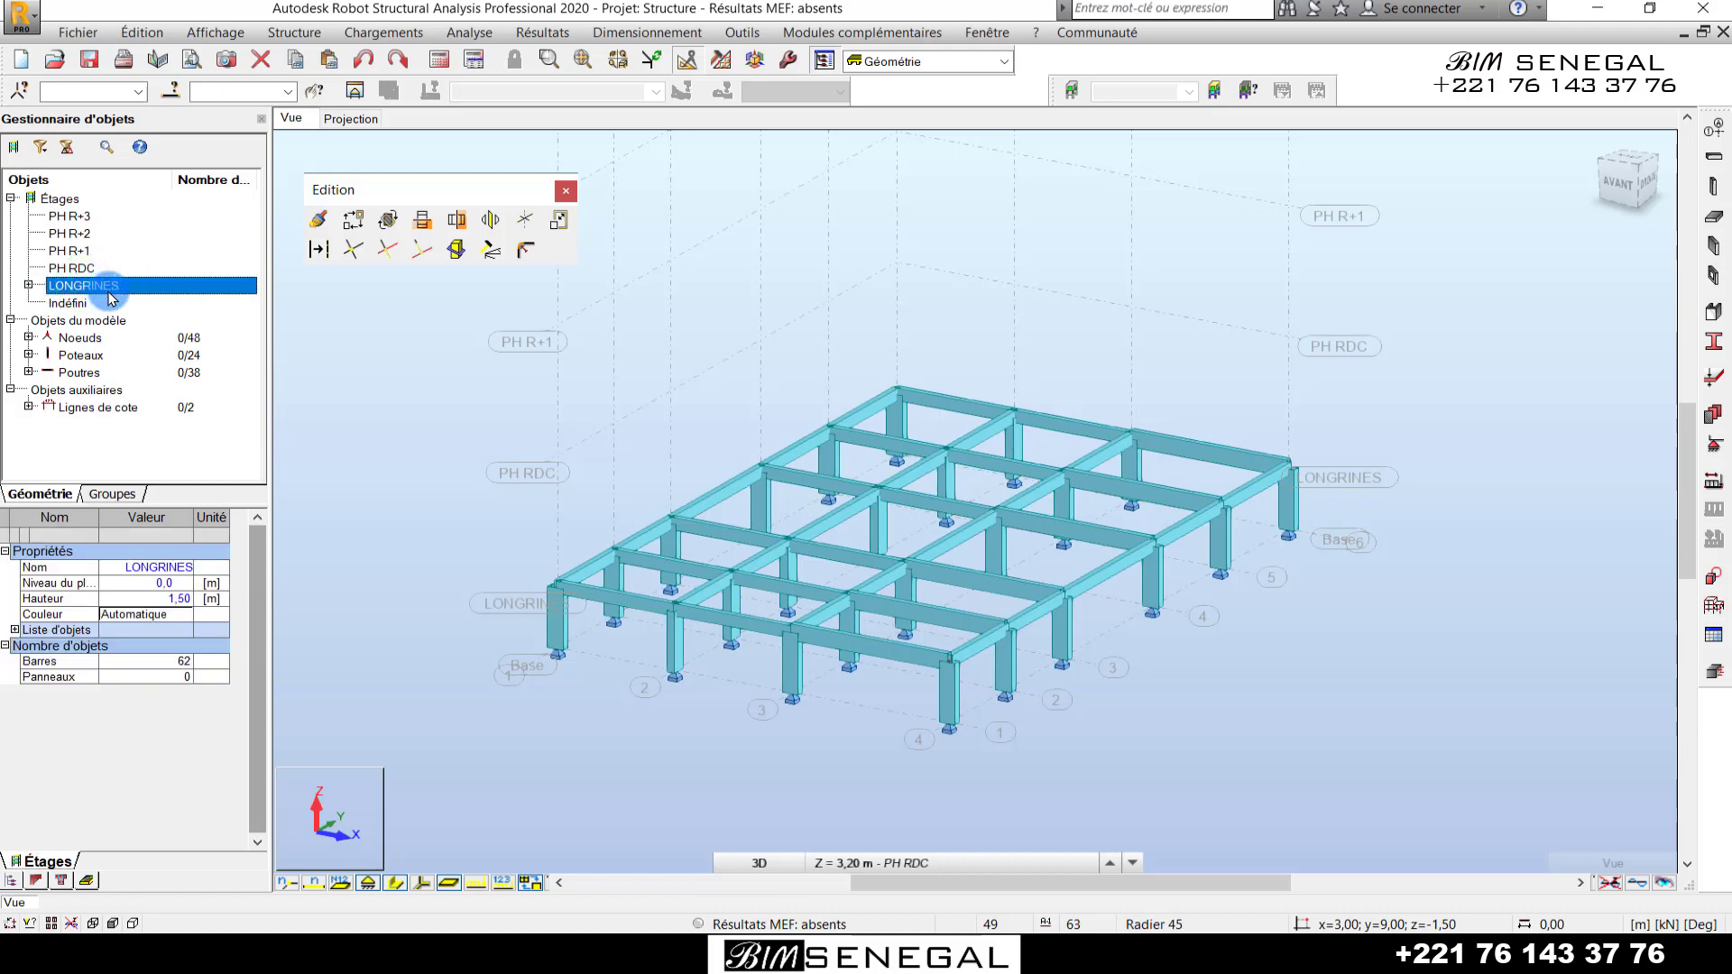
{"action": "right_click", "coordinate": [115, 297]}
{"action": "mouse_move", "coordinate": [227, 311]}
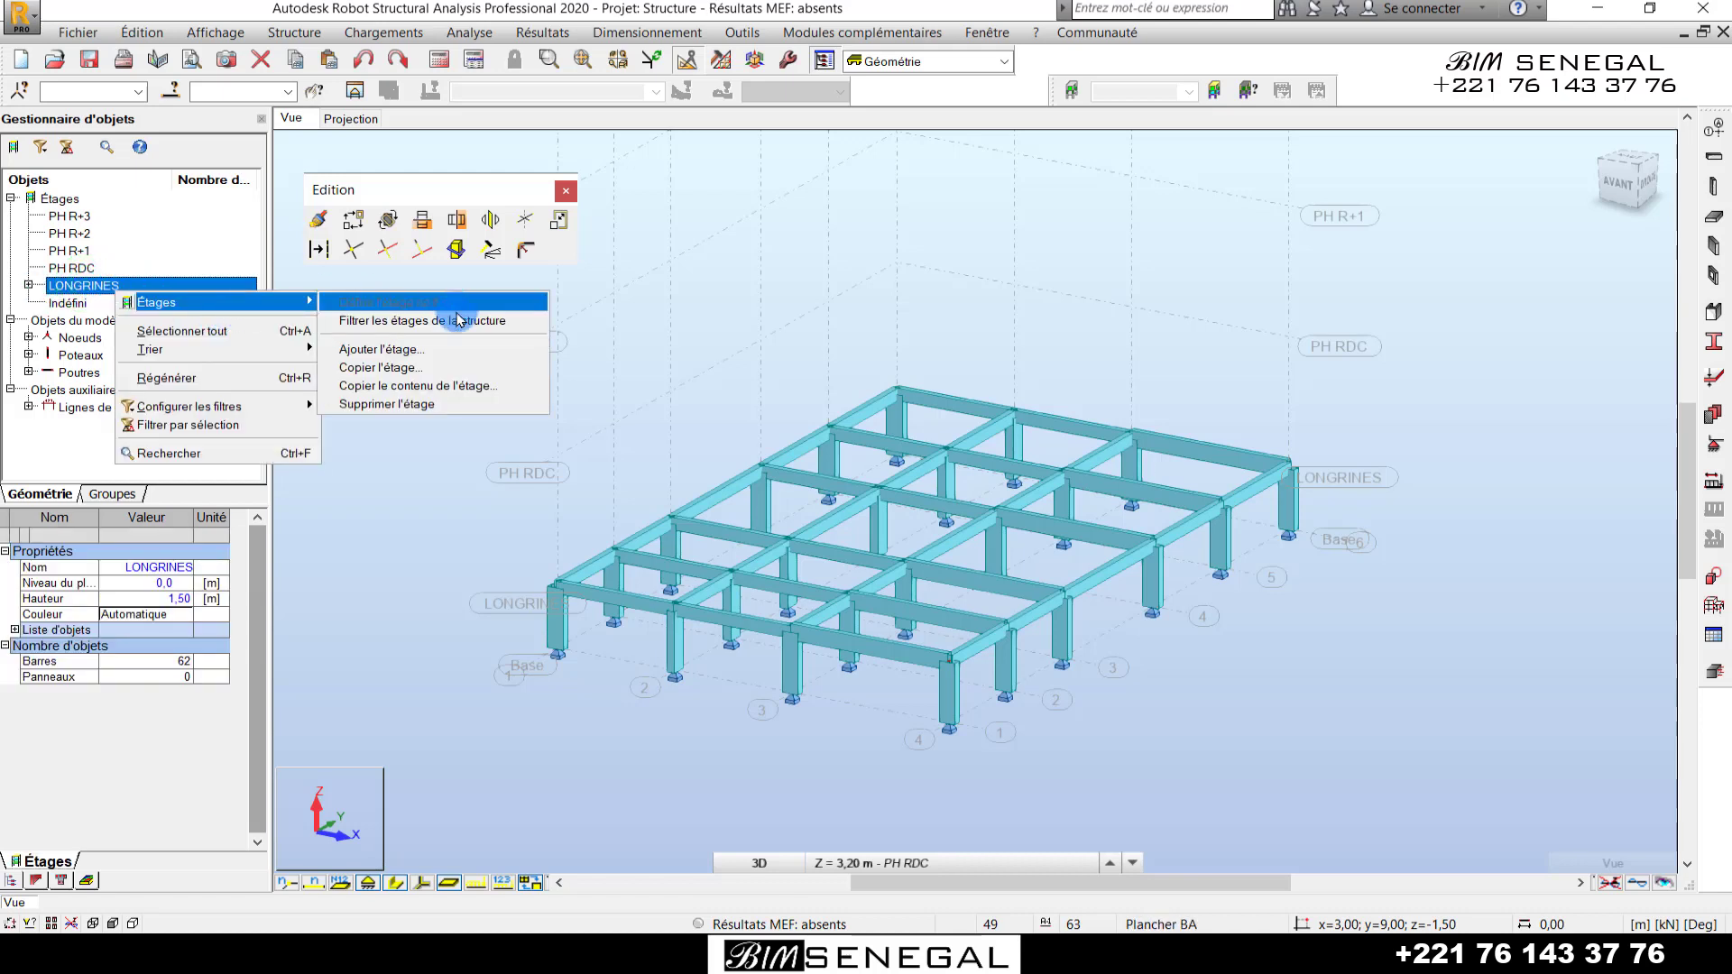
{"action": "left_click", "coordinate": [399, 390]}
{"action": "left_click_drag", "start_coordinate": [672, 394], "coordinate": [611, 388]}
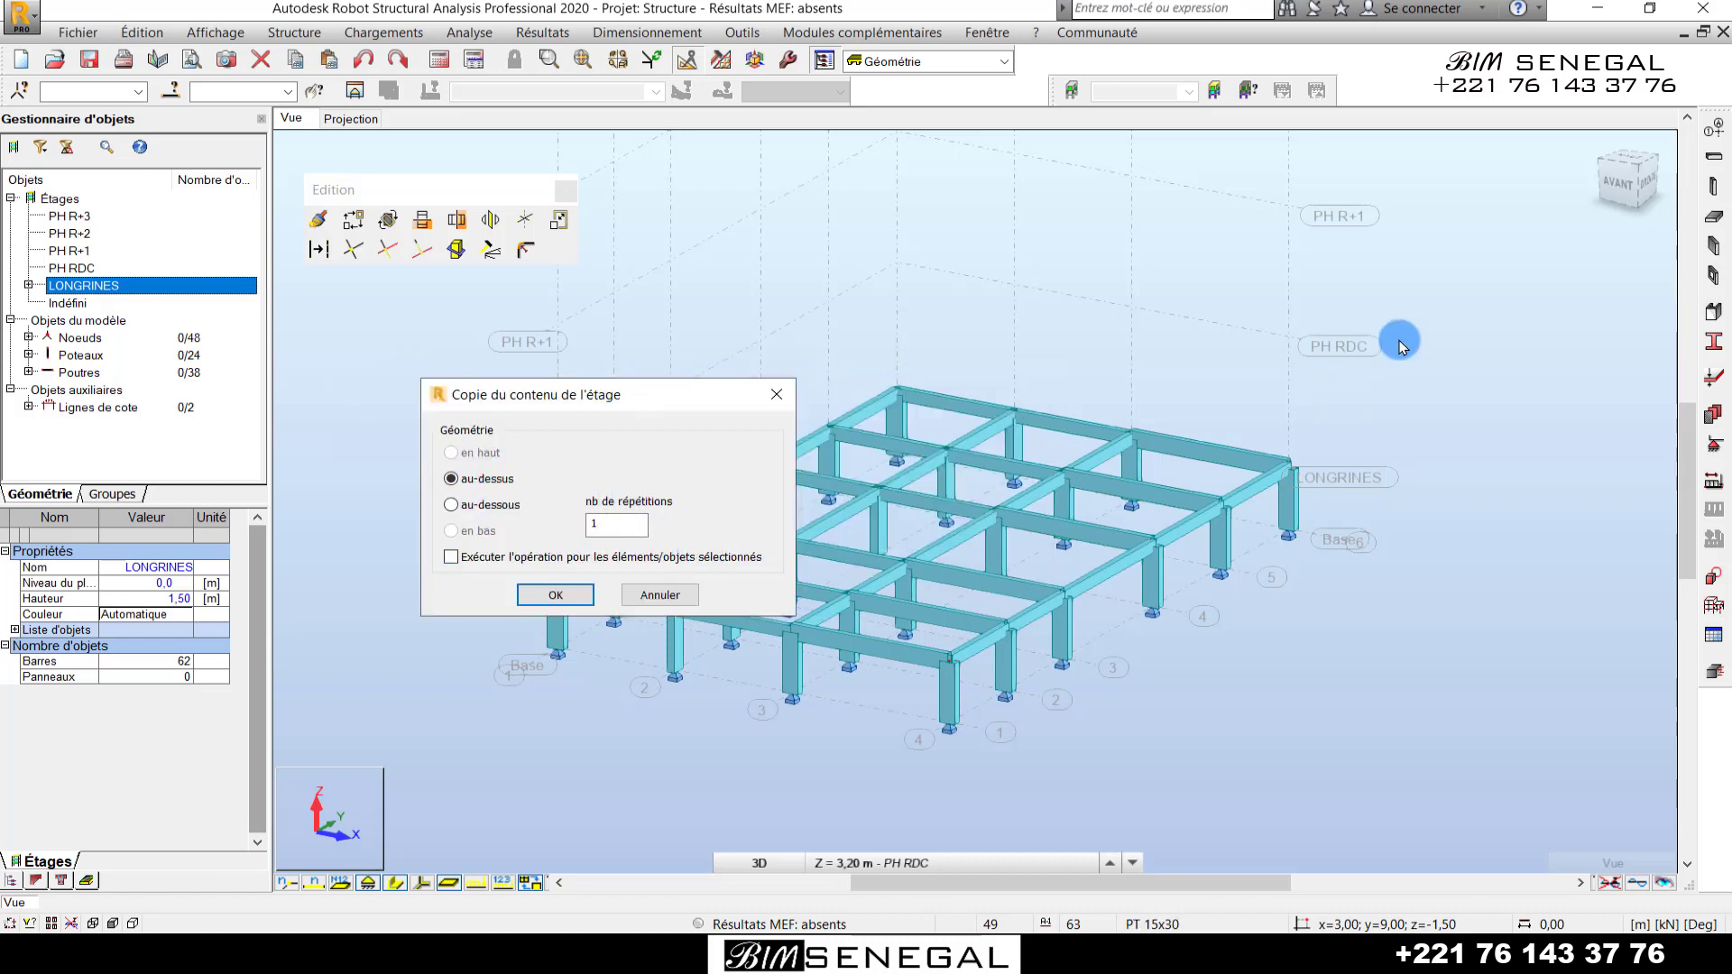
{"action": "left_click", "coordinate": [543, 603]}
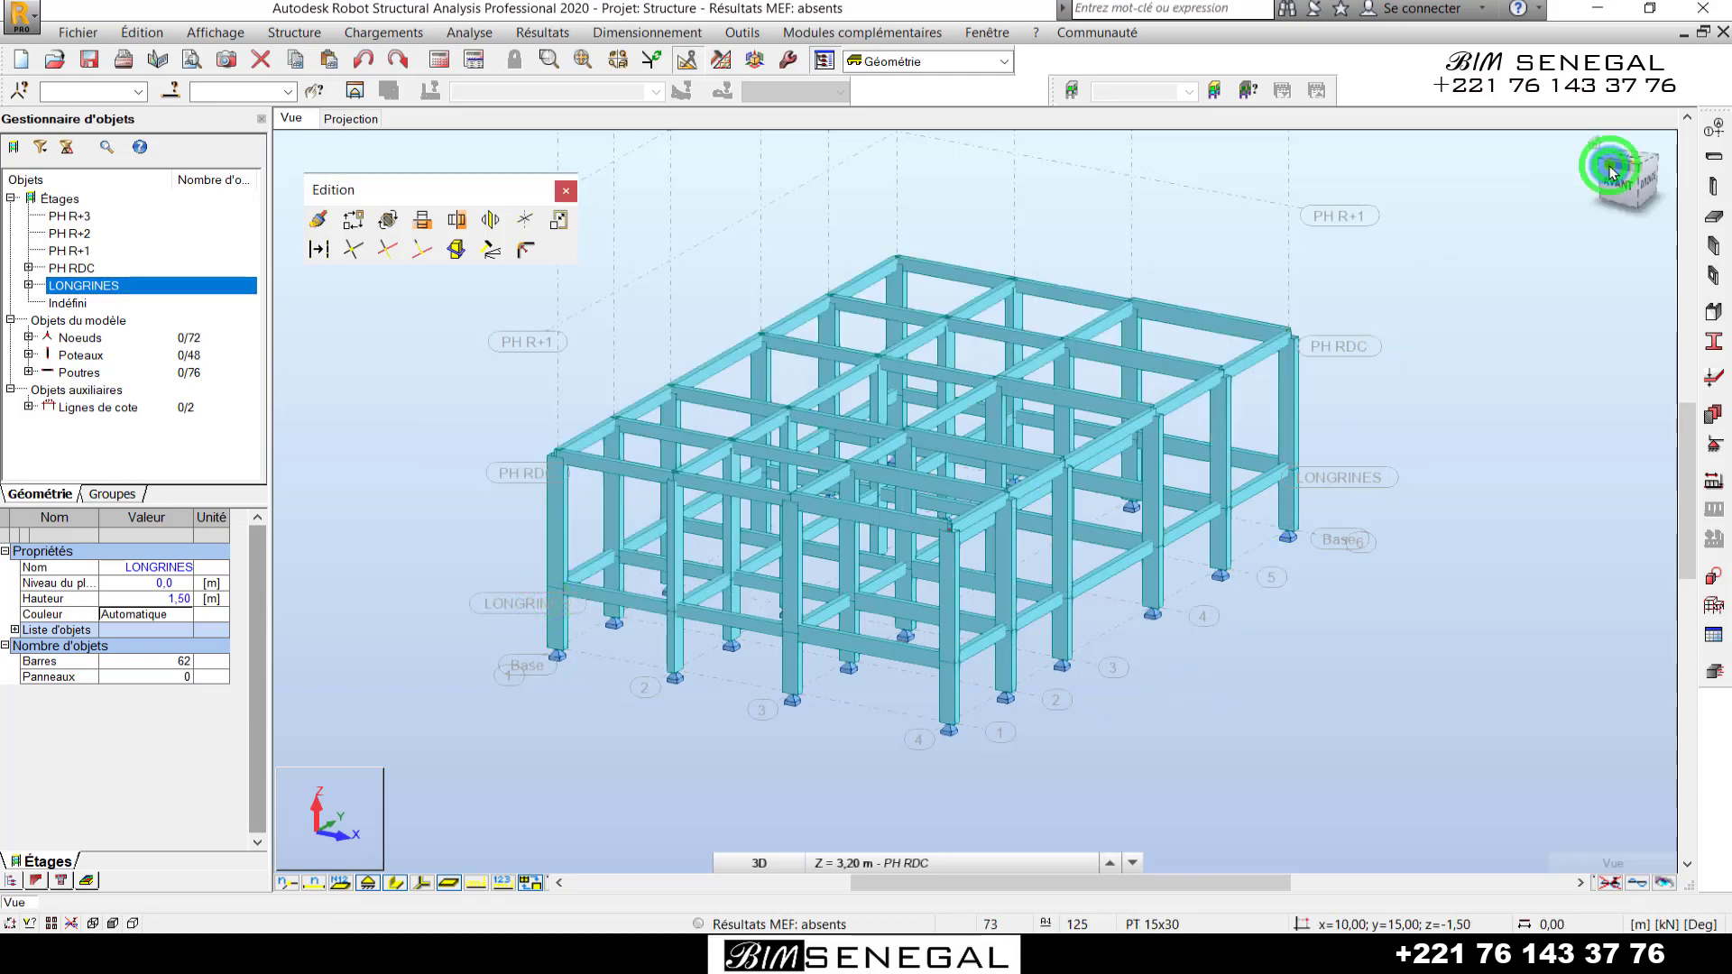
- Switch to the plan projection and set its working level to PH RDC at 3,20 m
{"action": "left_click_drag", "start_coordinate": [1612, 172], "coordinate": [1637, 174]}
{"action": "scroll", "coordinate": [889, 651], "scroll_direction": "down", "scroll_amount": 3}
{"action": "scroll", "coordinate": [965, 473], "scroll_direction": "up", "scroll_amount": 2}
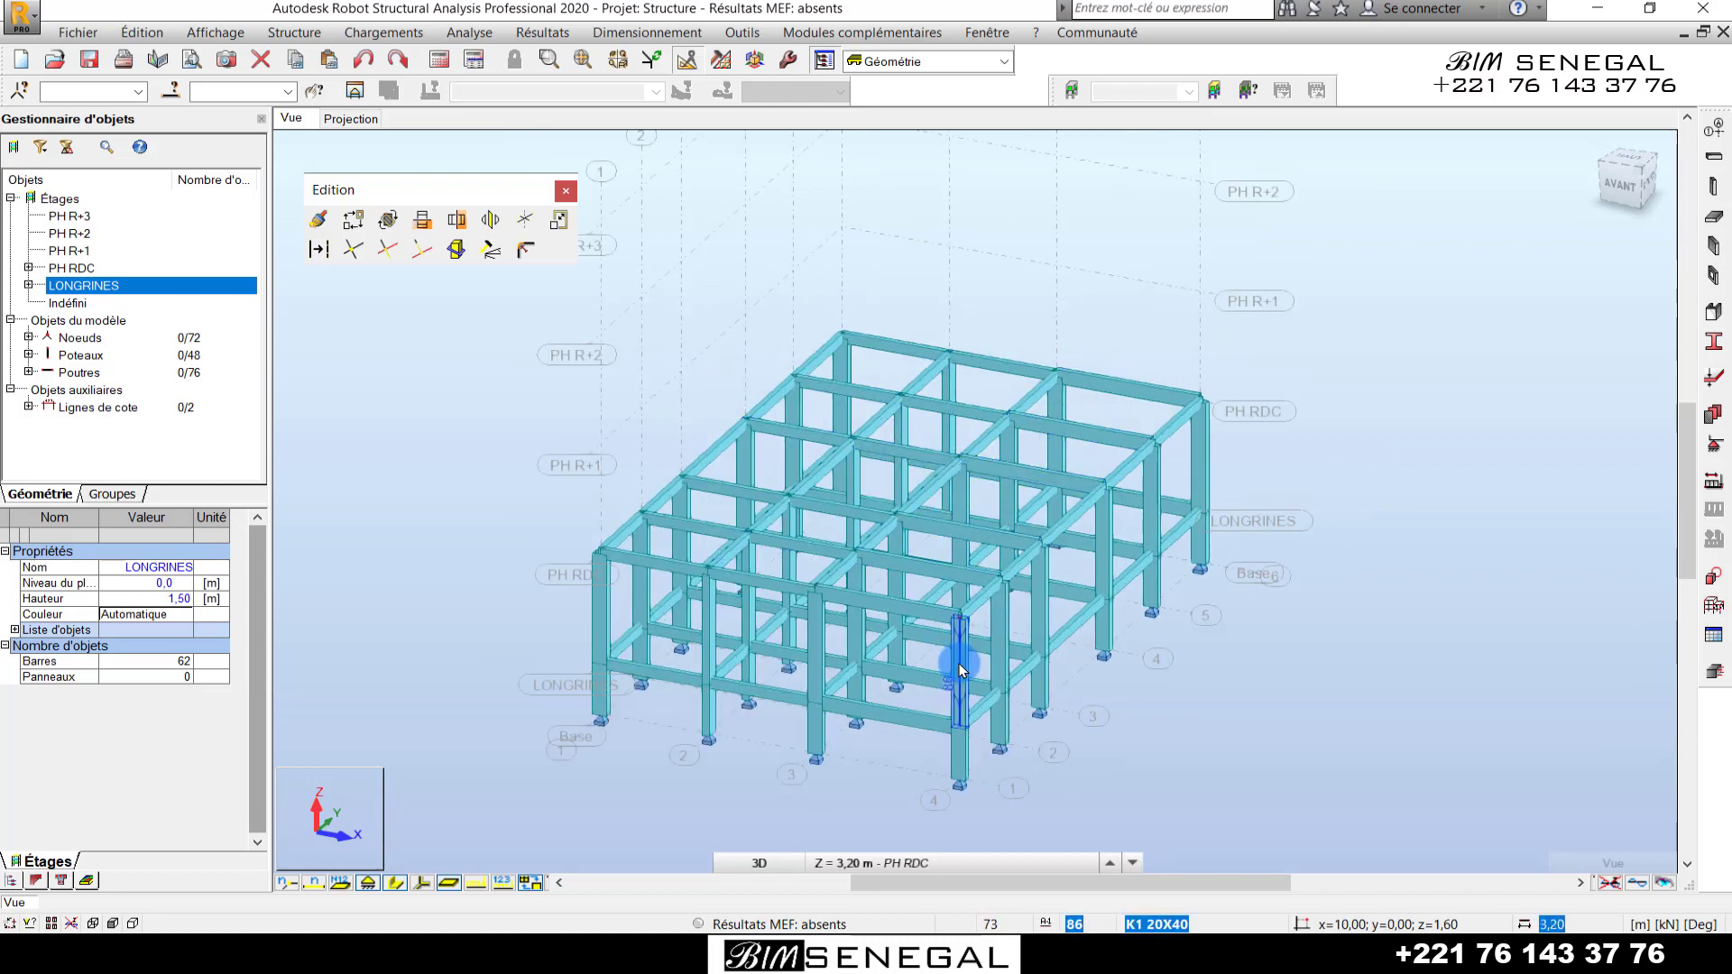
{"action": "scroll", "coordinate": [960, 669], "scroll_direction": "down", "scroll_amount": 2}
{"action": "scroll", "coordinate": [968, 386], "scroll_direction": "up", "scroll_amount": 1}
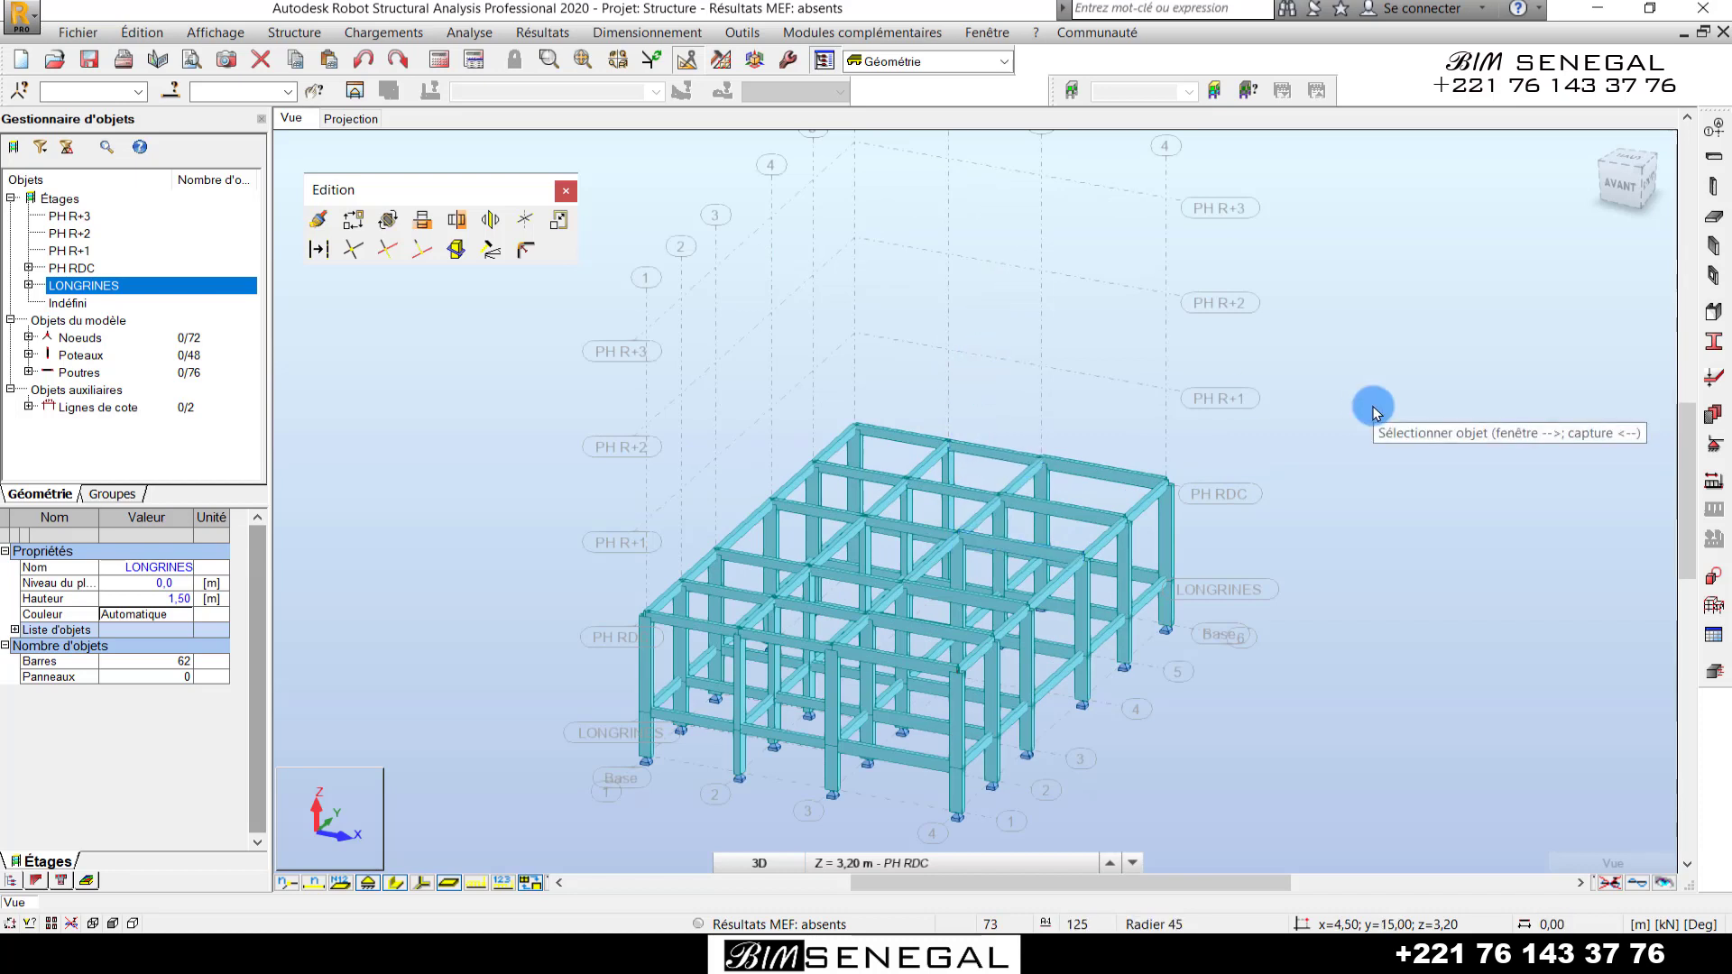
{"action": "left_click", "coordinate": [348, 118]}
{"action": "left_click", "coordinate": [896, 866]}
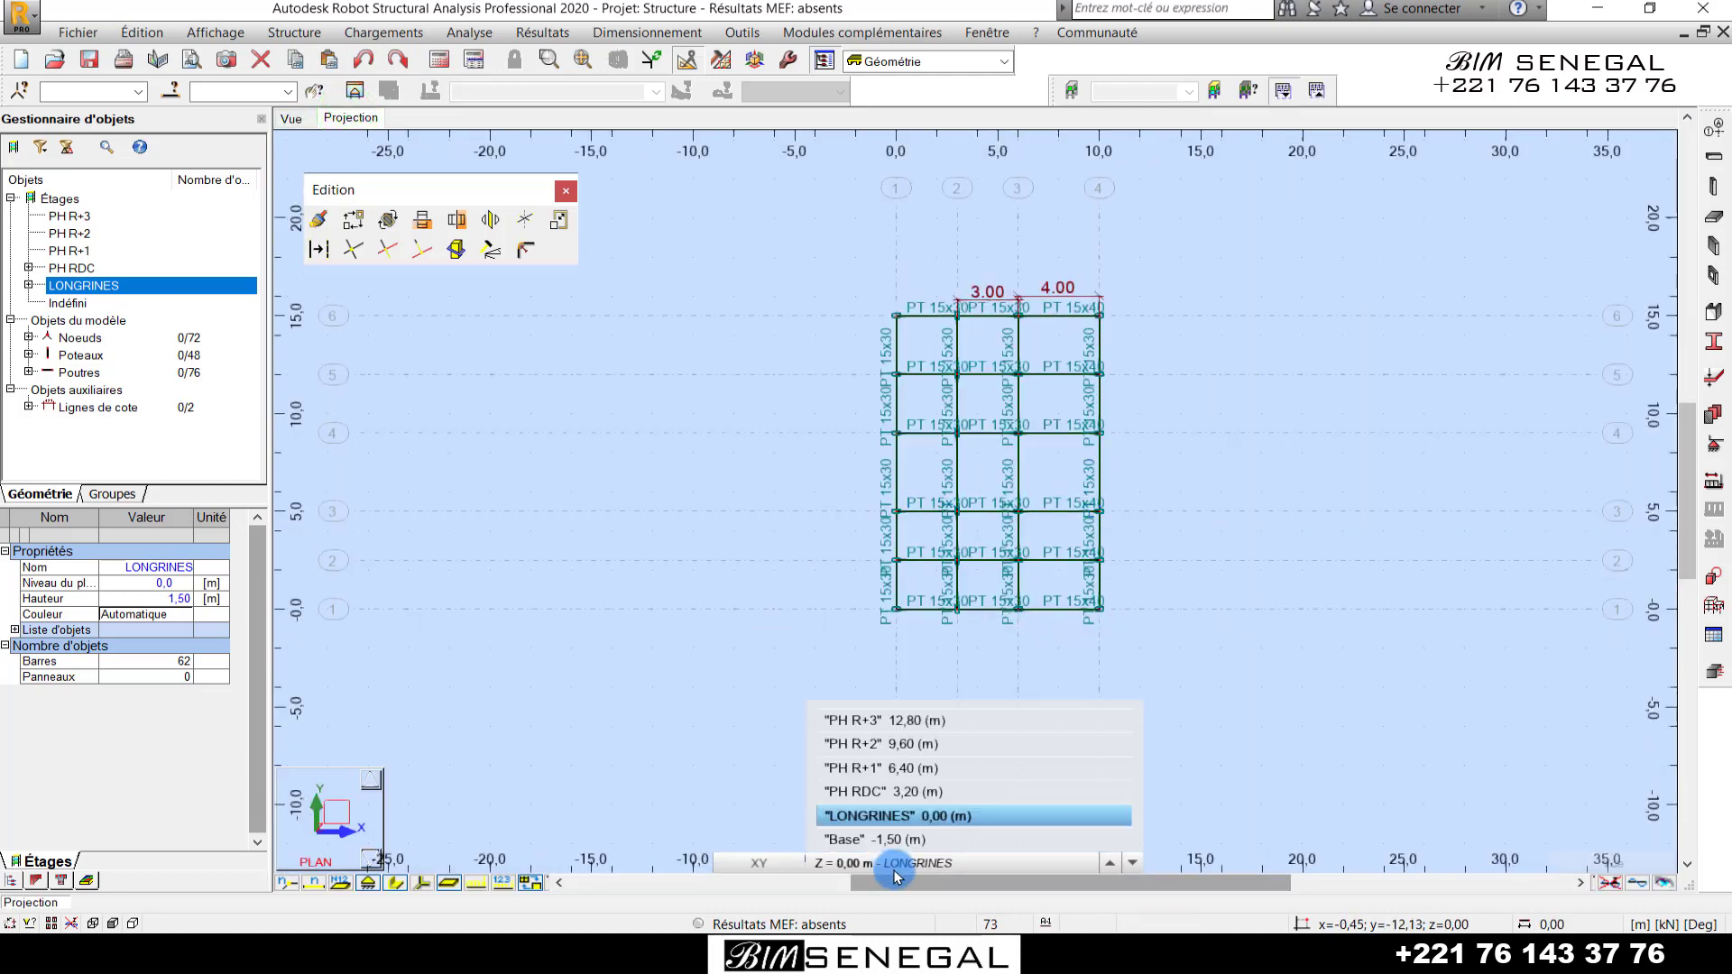
{"action": "left_click", "coordinate": [884, 792]}
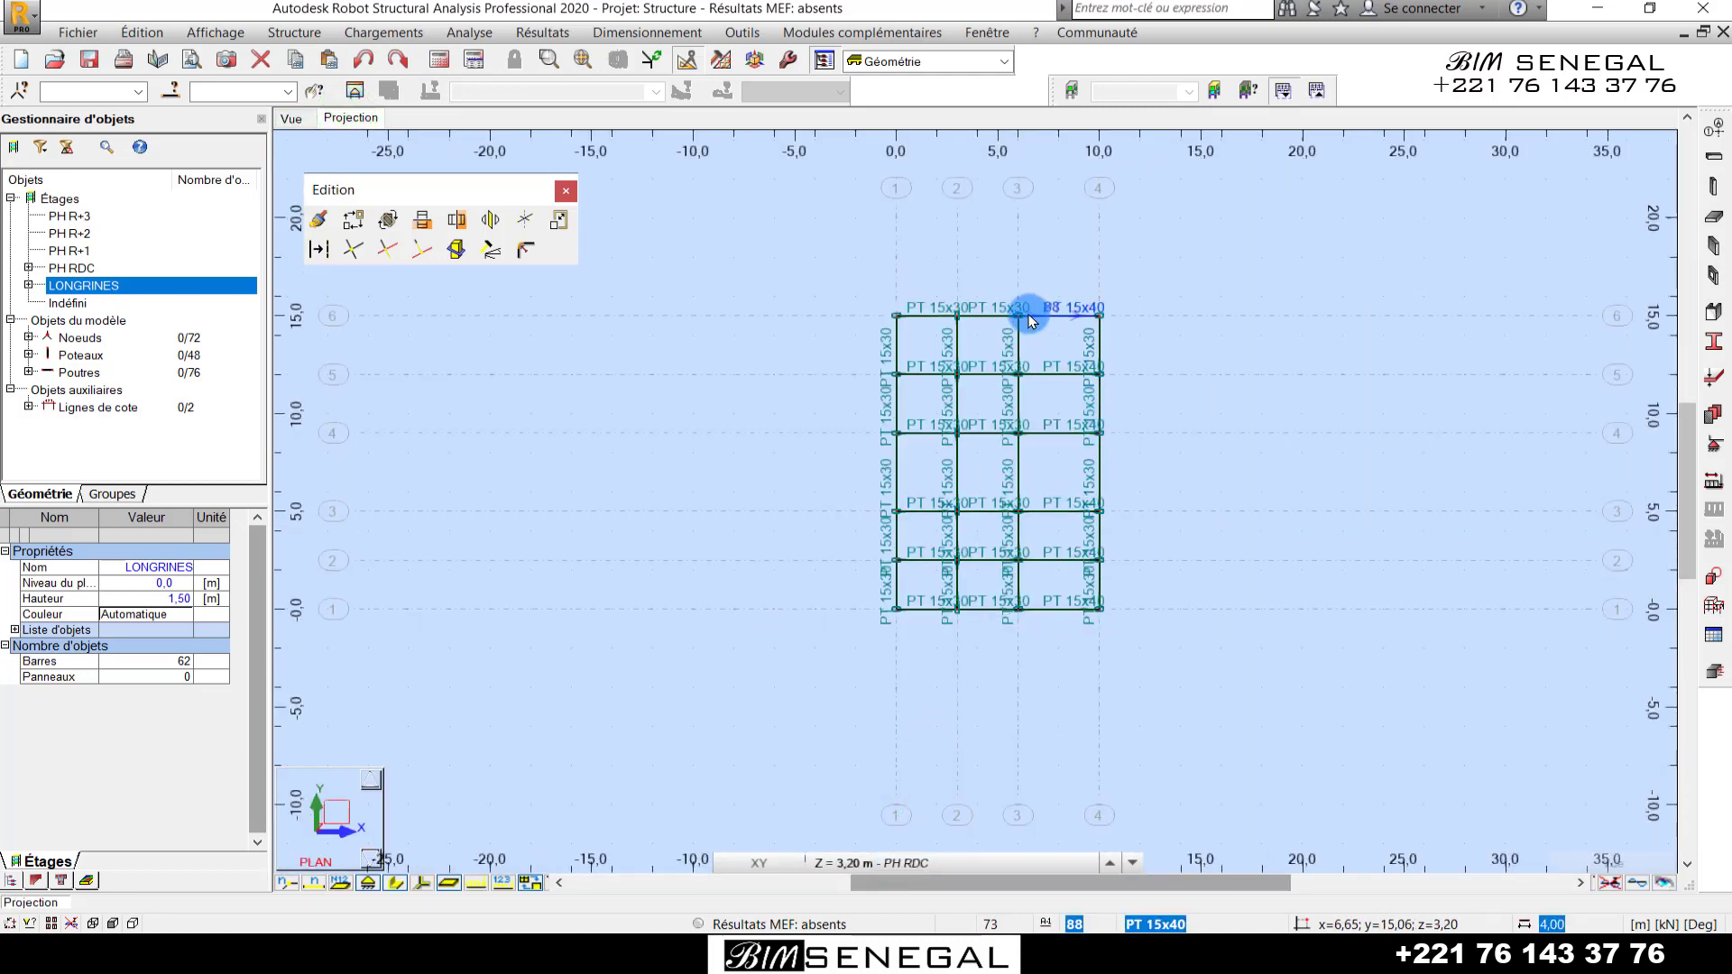
- Start defining claddings on the PH RDC plan
{"action": "scroll", "coordinate": [1029, 321], "scroll_direction": "up", "scroll_amount": 6}
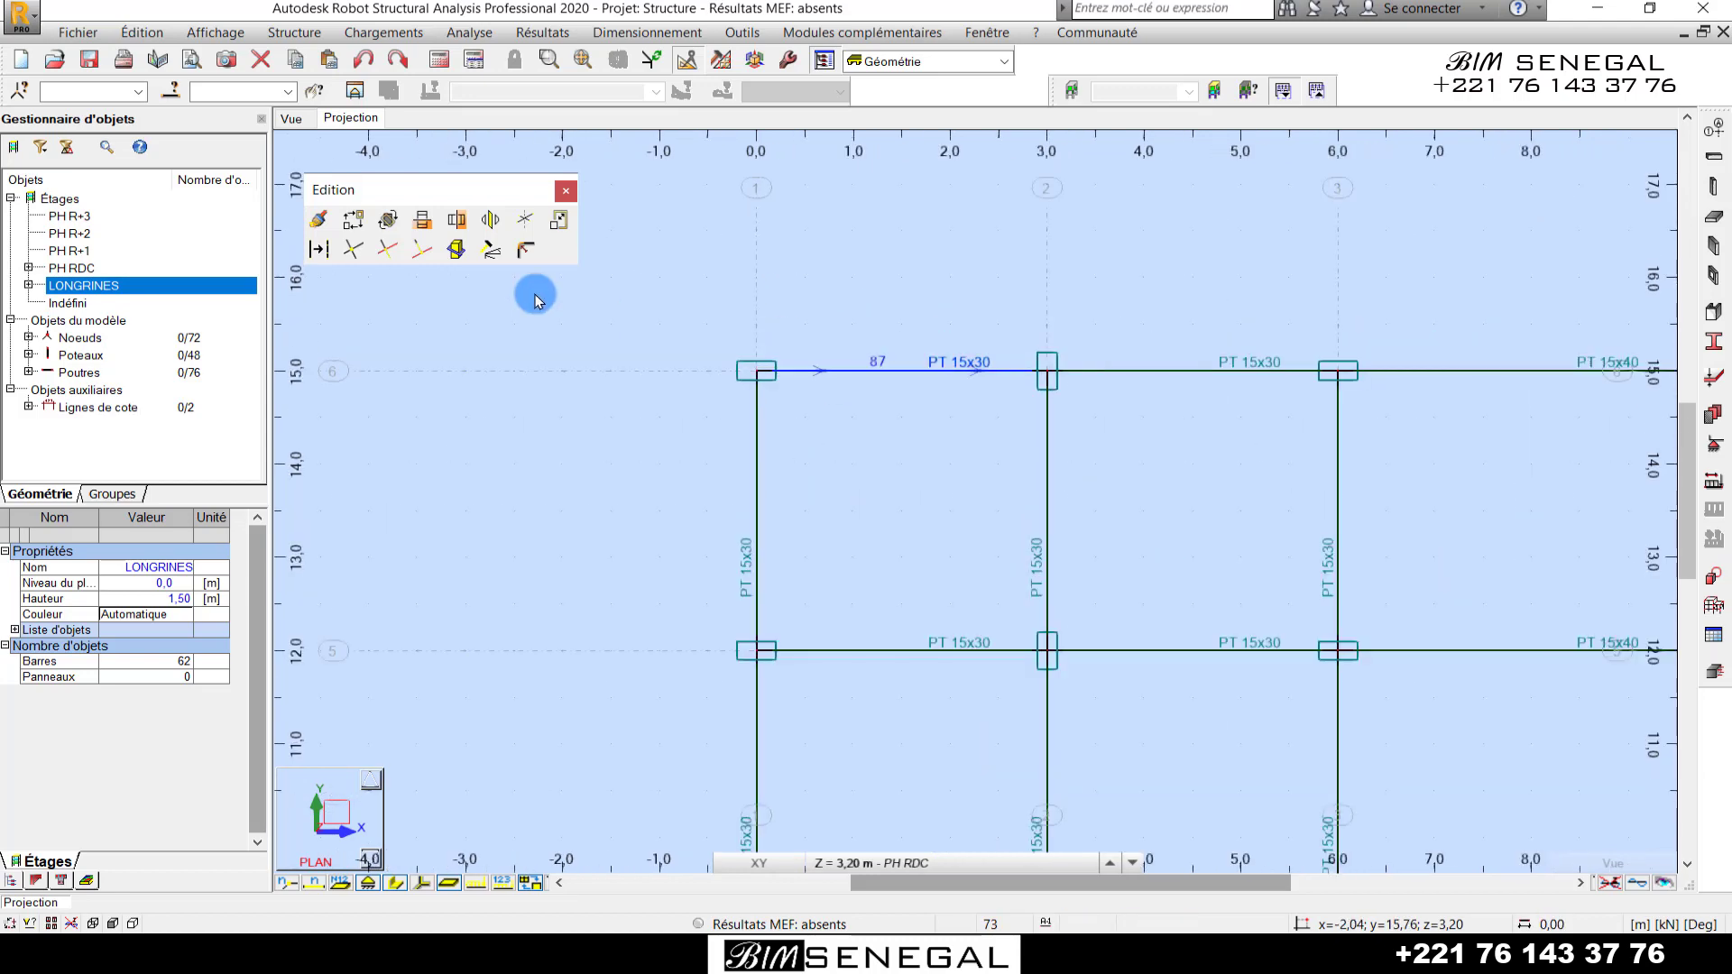
{"action": "scroll", "coordinate": [535, 295], "scroll_direction": "down", "scroll_amount": 1}
{"action": "scroll", "coordinate": [840, 469], "scroll_direction": "up", "scroll_amount": 1}
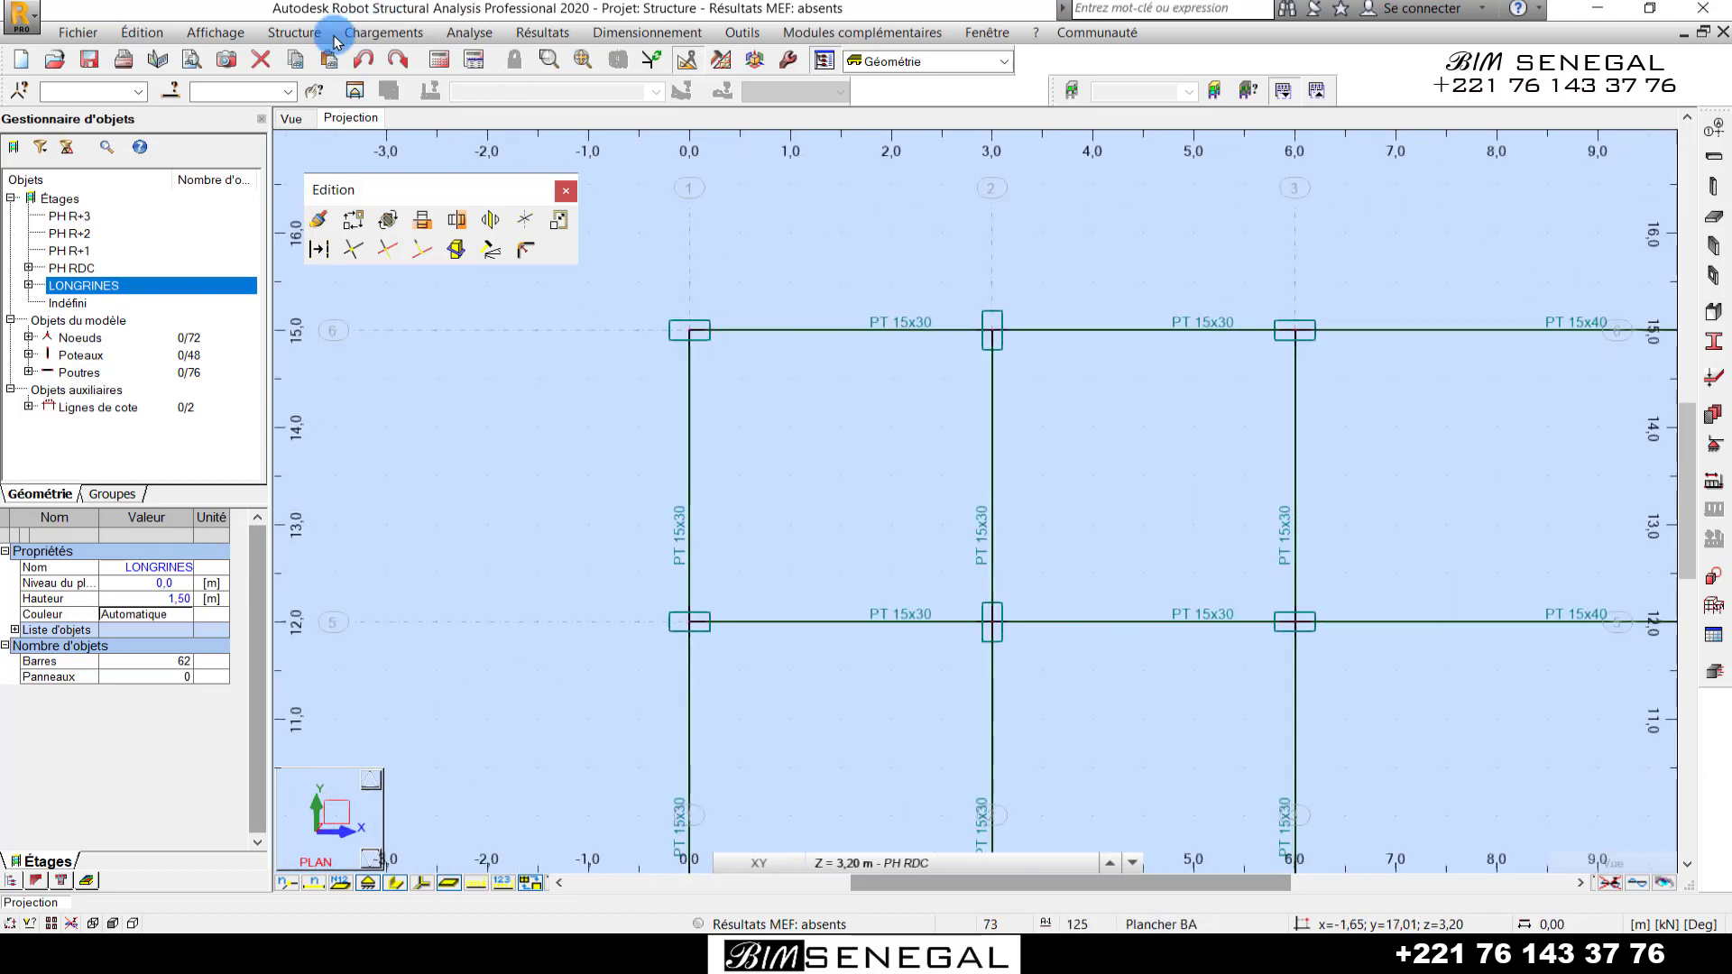
{"action": "left_click", "coordinate": [298, 34]}
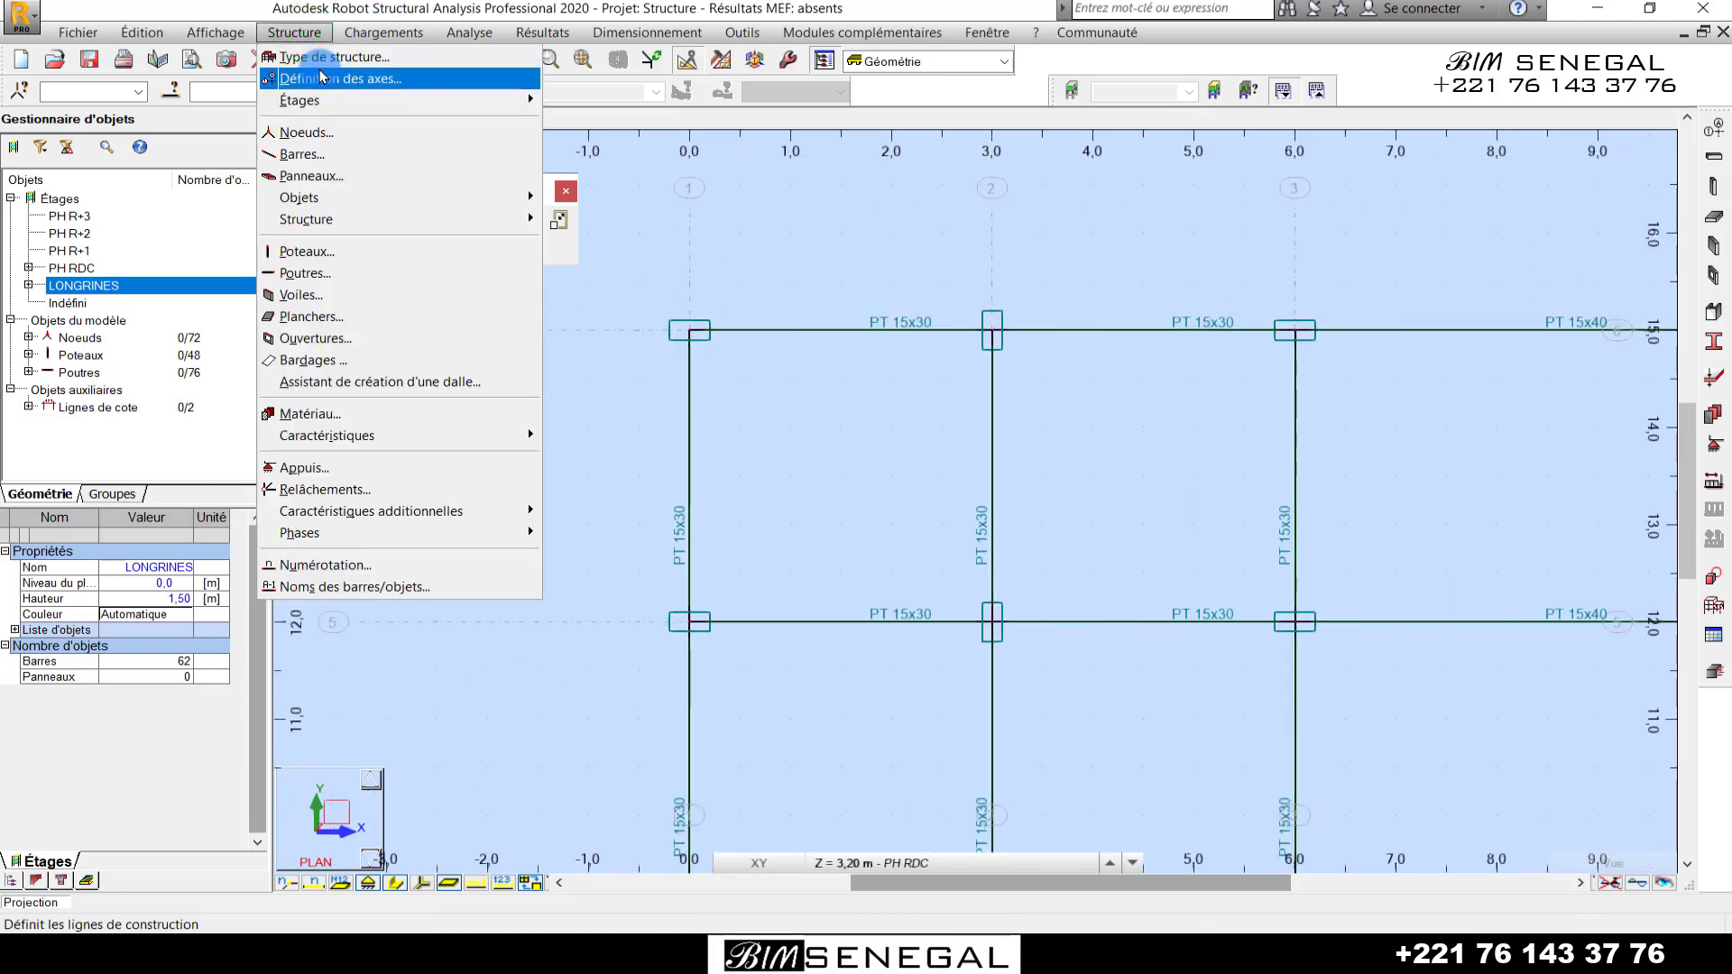
{"action": "left_click", "coordinate": [364, 358]}
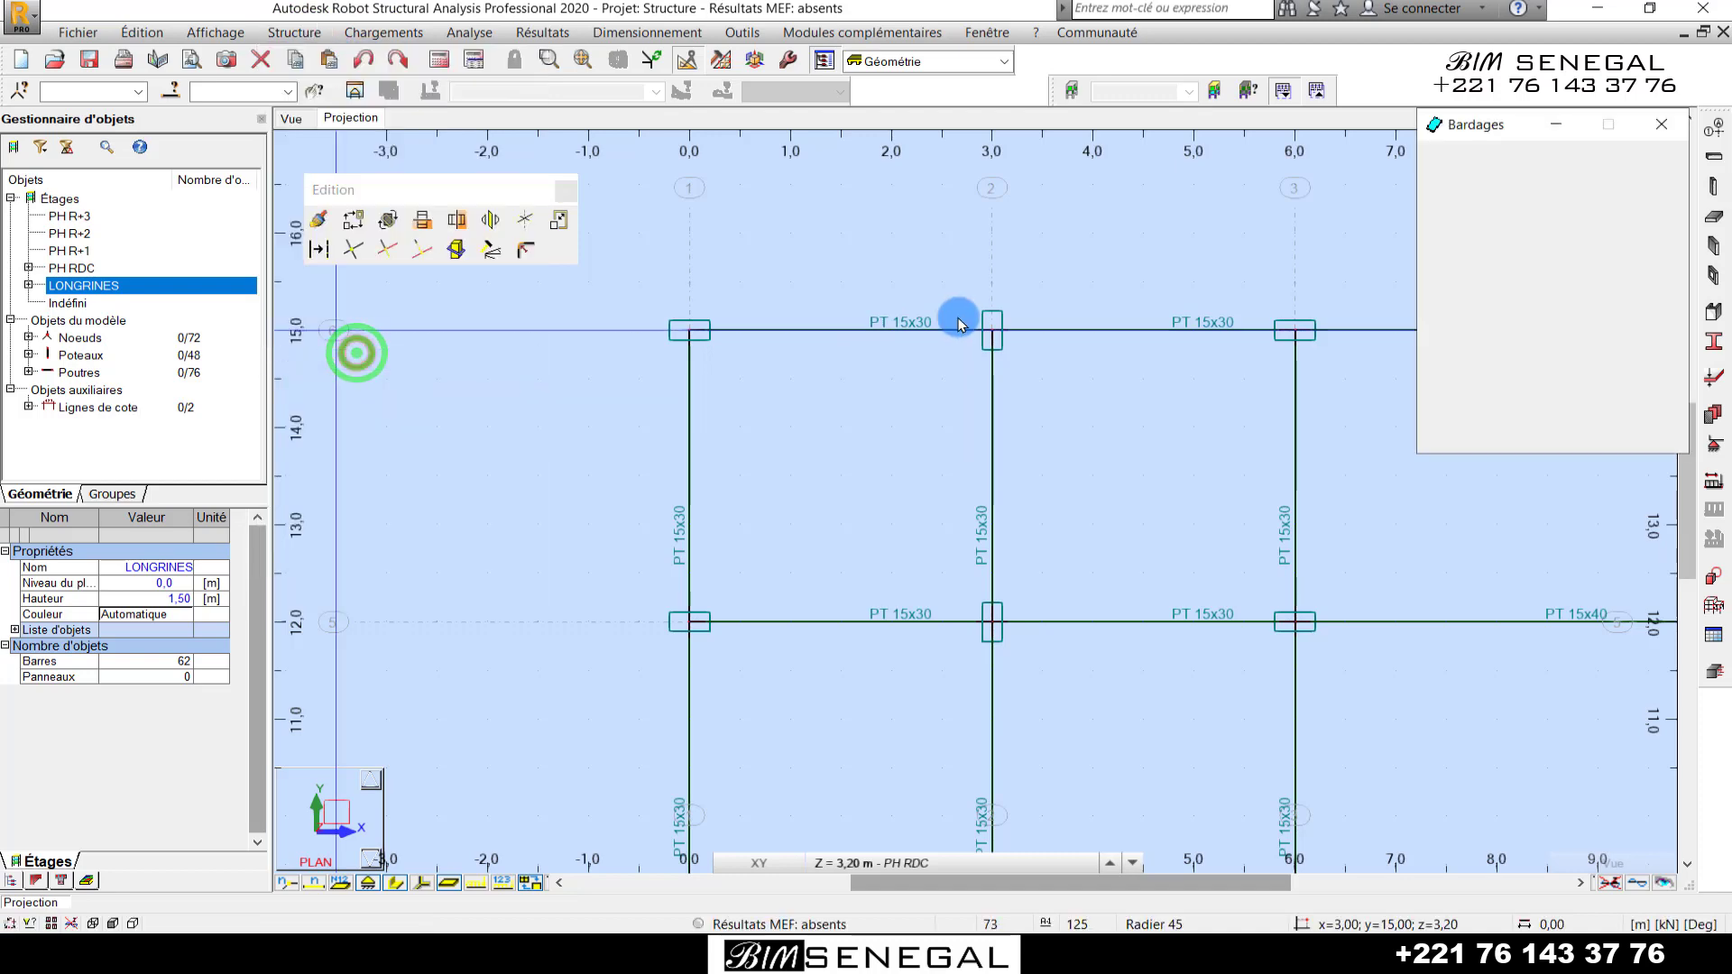
- Examine the beam grid of the PH RDC plan to identify the bays that need claddings
{"action": "scroll", "coordinate": [800, 297], "scroll_direction": "down", "scroll_amount": 5}
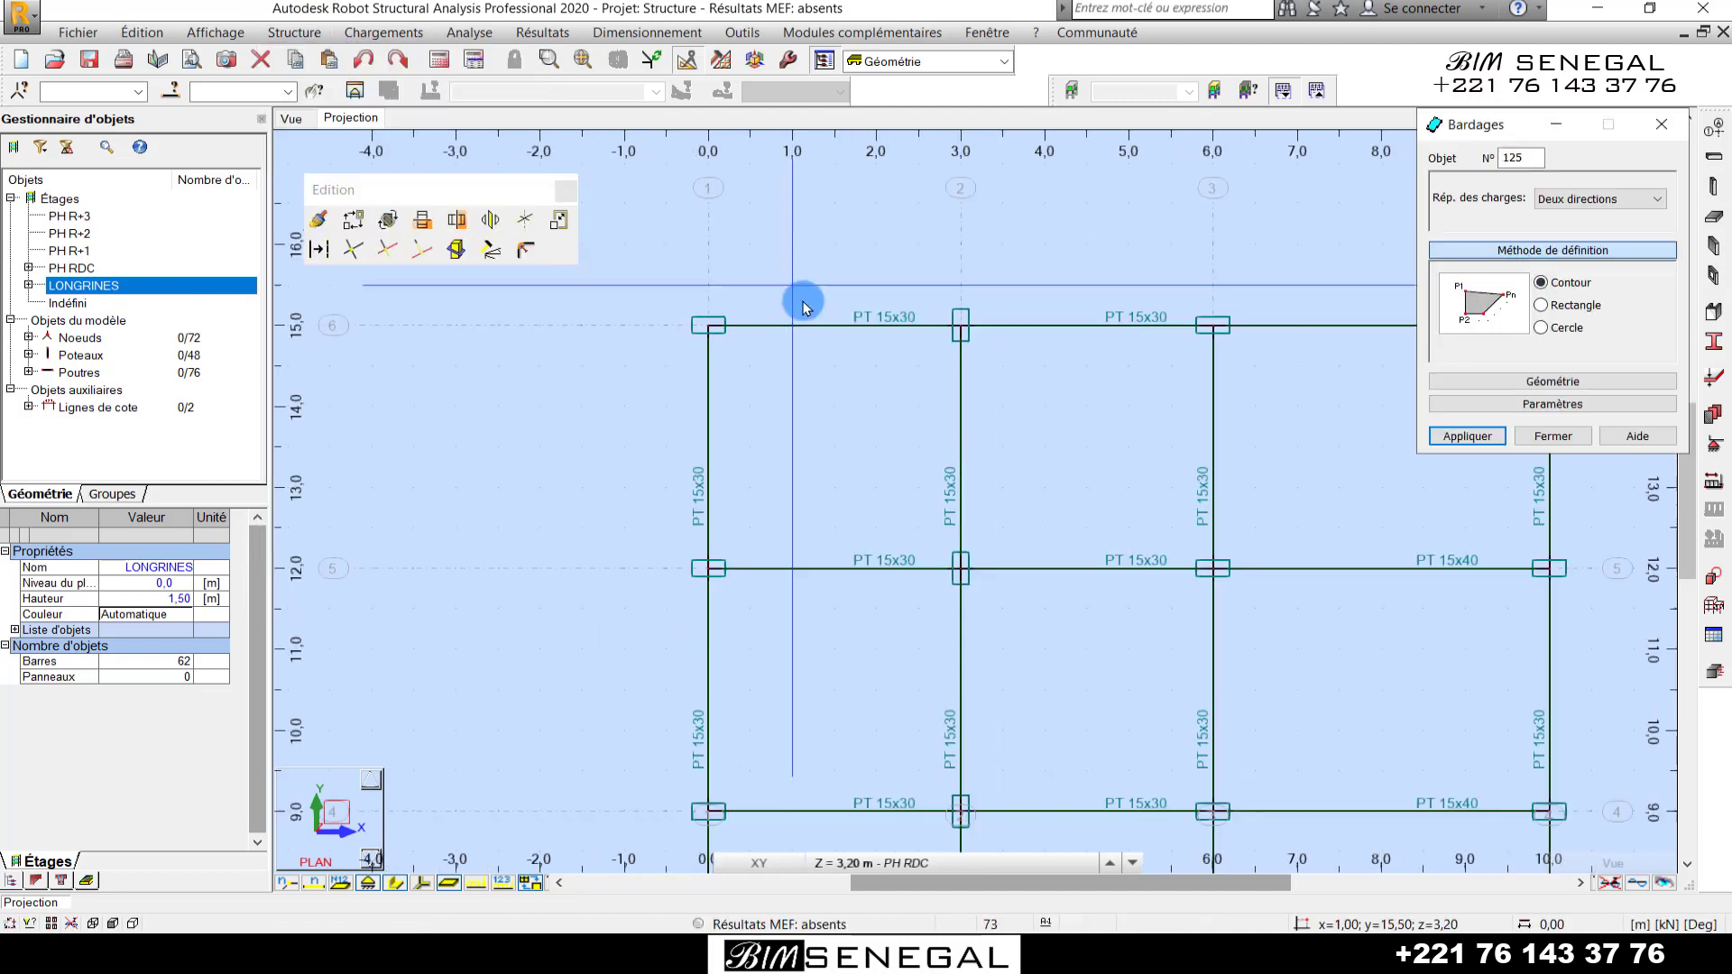
{"action": "scroll", "coordinate": [902, 270], "scroll_direction": "down", "scroll_amount": 2}
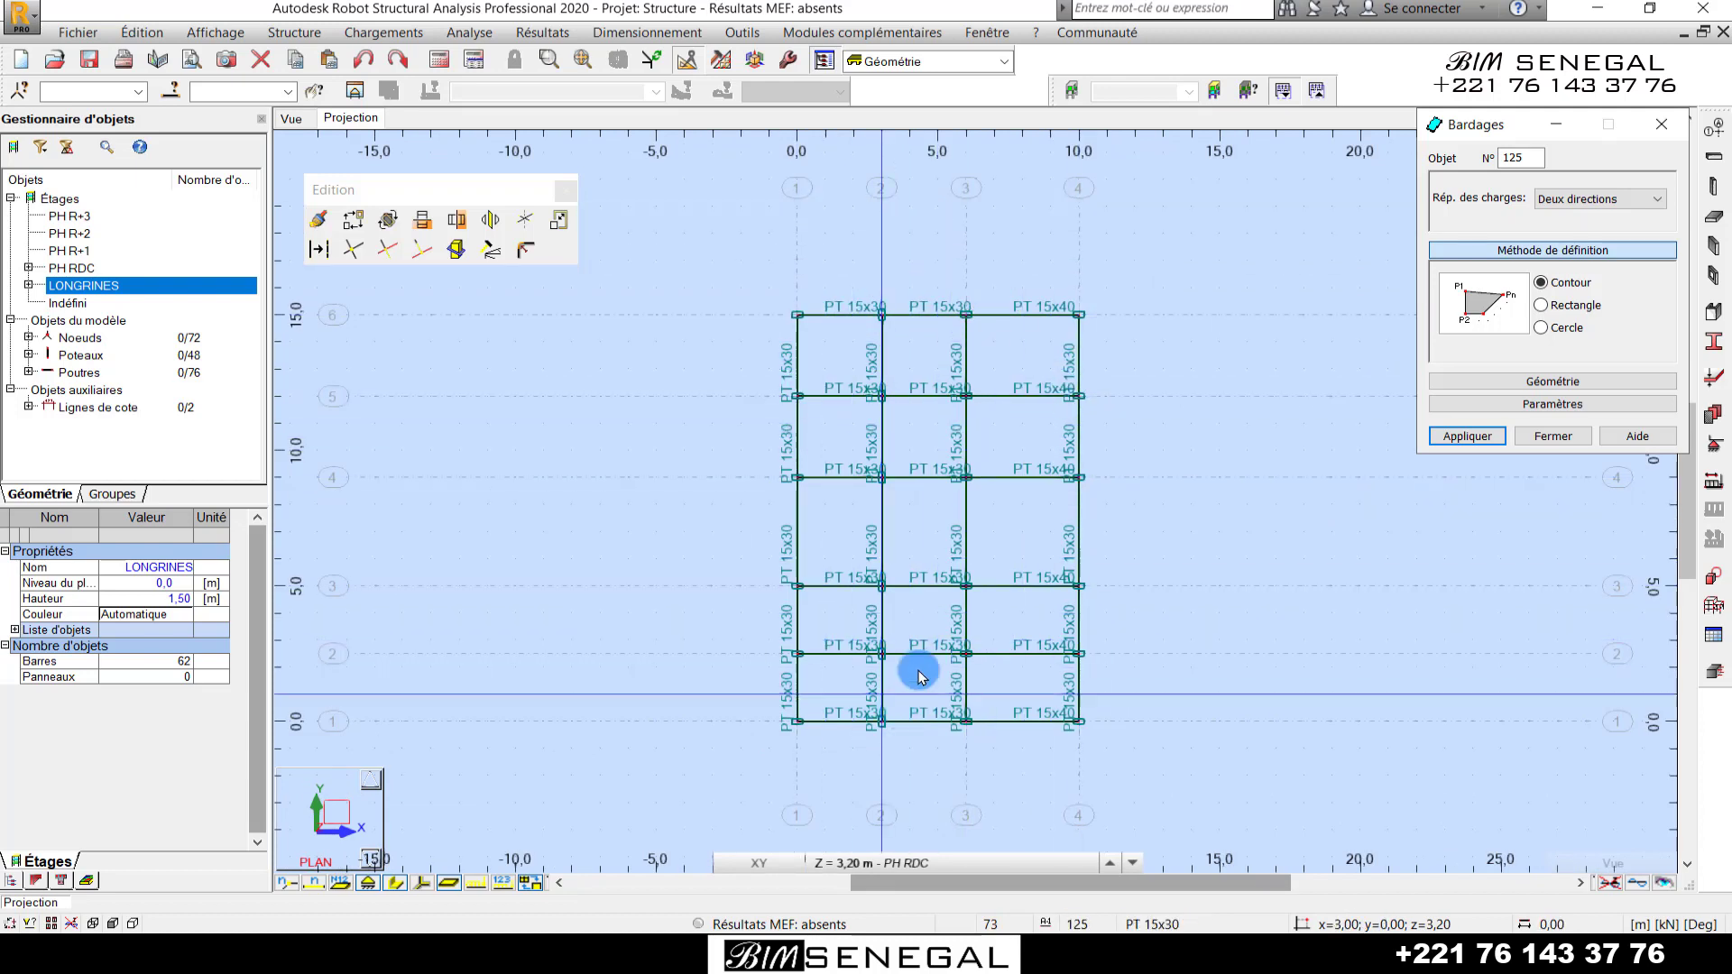
{"action": "scroll", "coordinate": [897, 242], "scroll_direction": "up", "scroll_amount": 4}
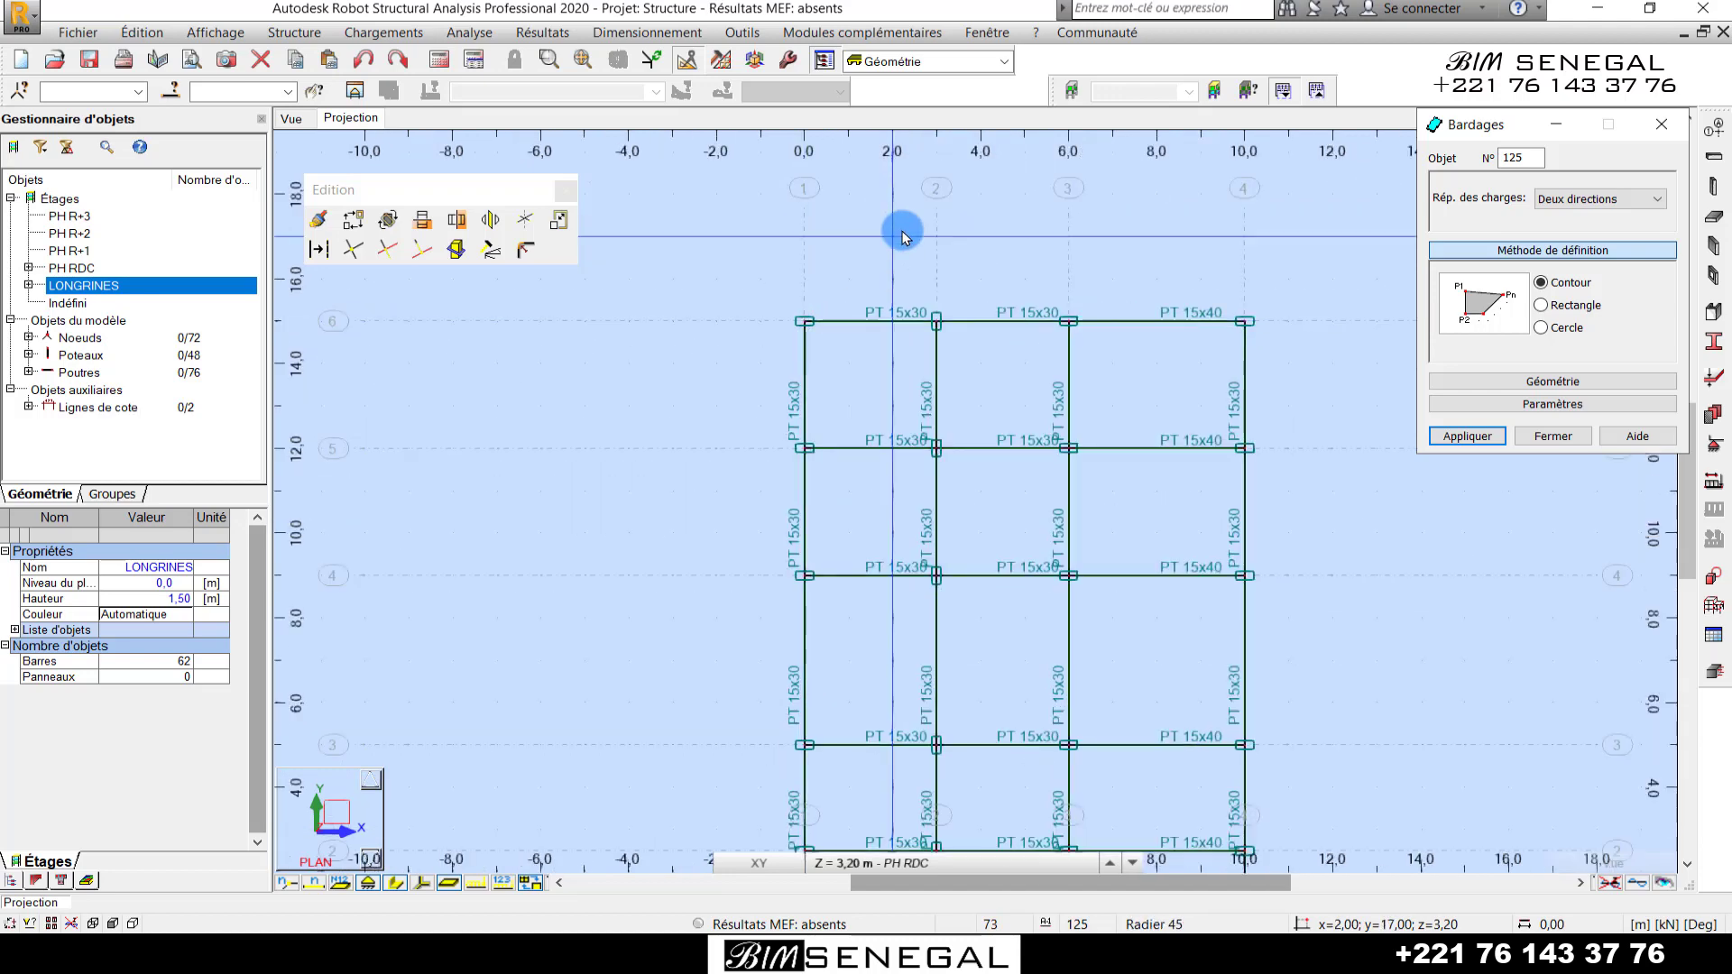
{"action": "scroll", "coordinate": [931, 325], "scroll_direction": "up", "scroll_amount": 3}
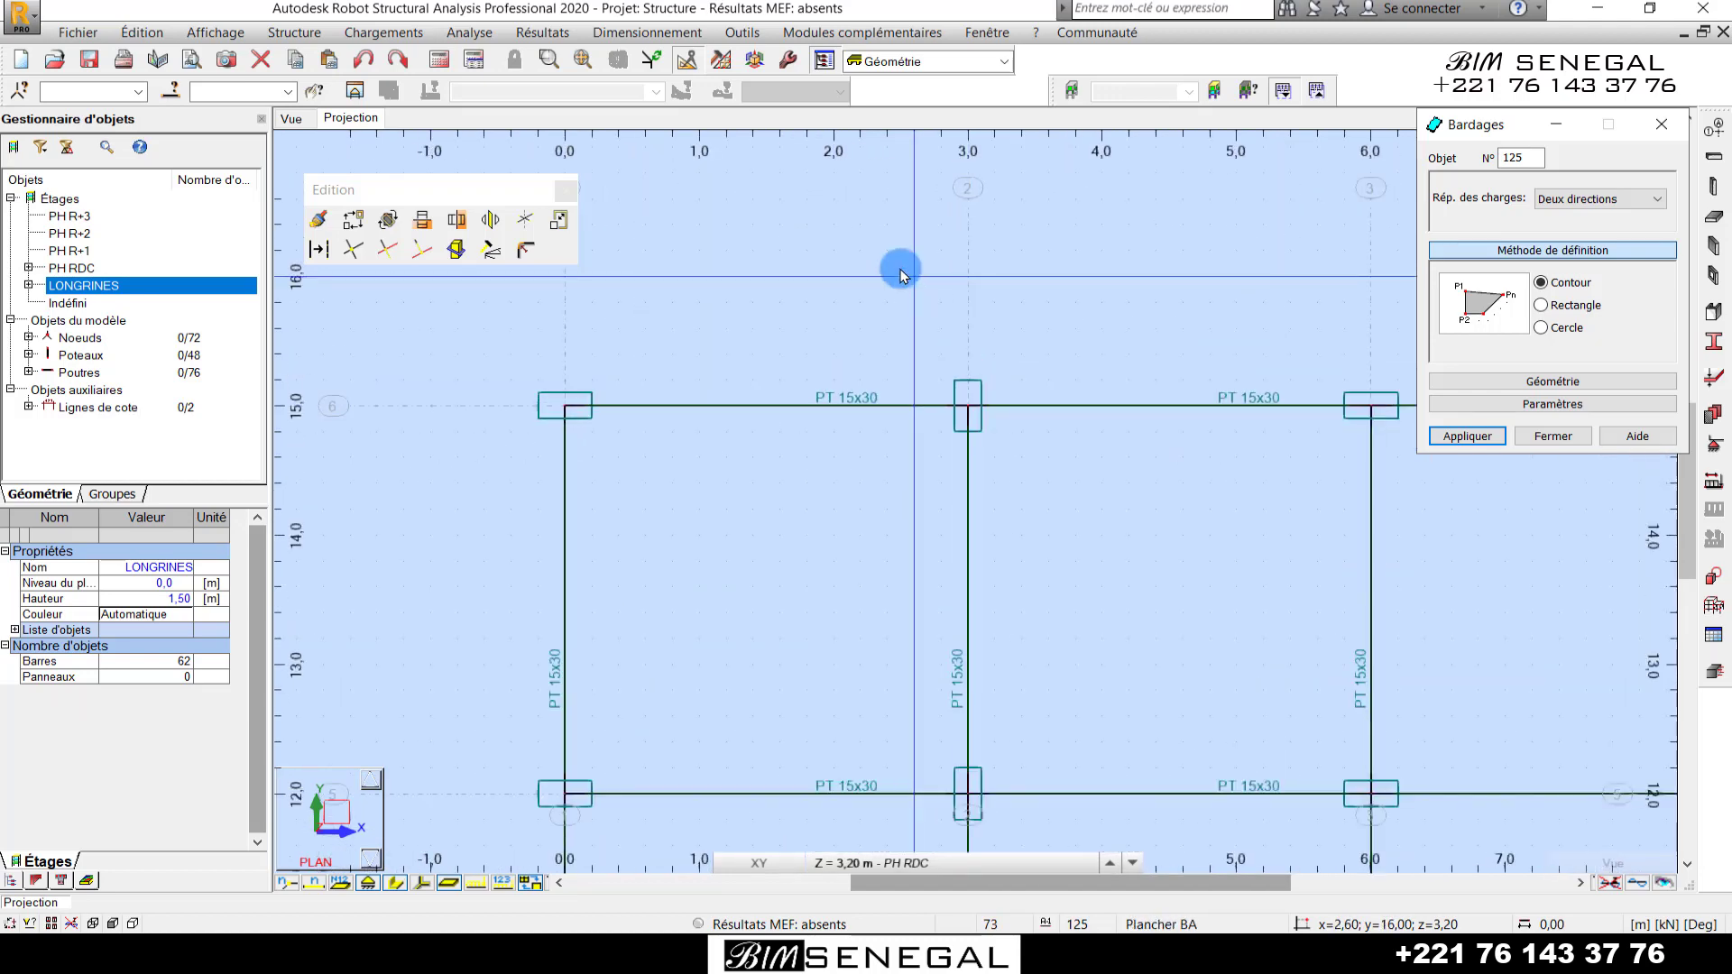
{"action": "scroll", "coordinate": [901, 271], "scroll_direction": "down", "scroll_amount": 7}
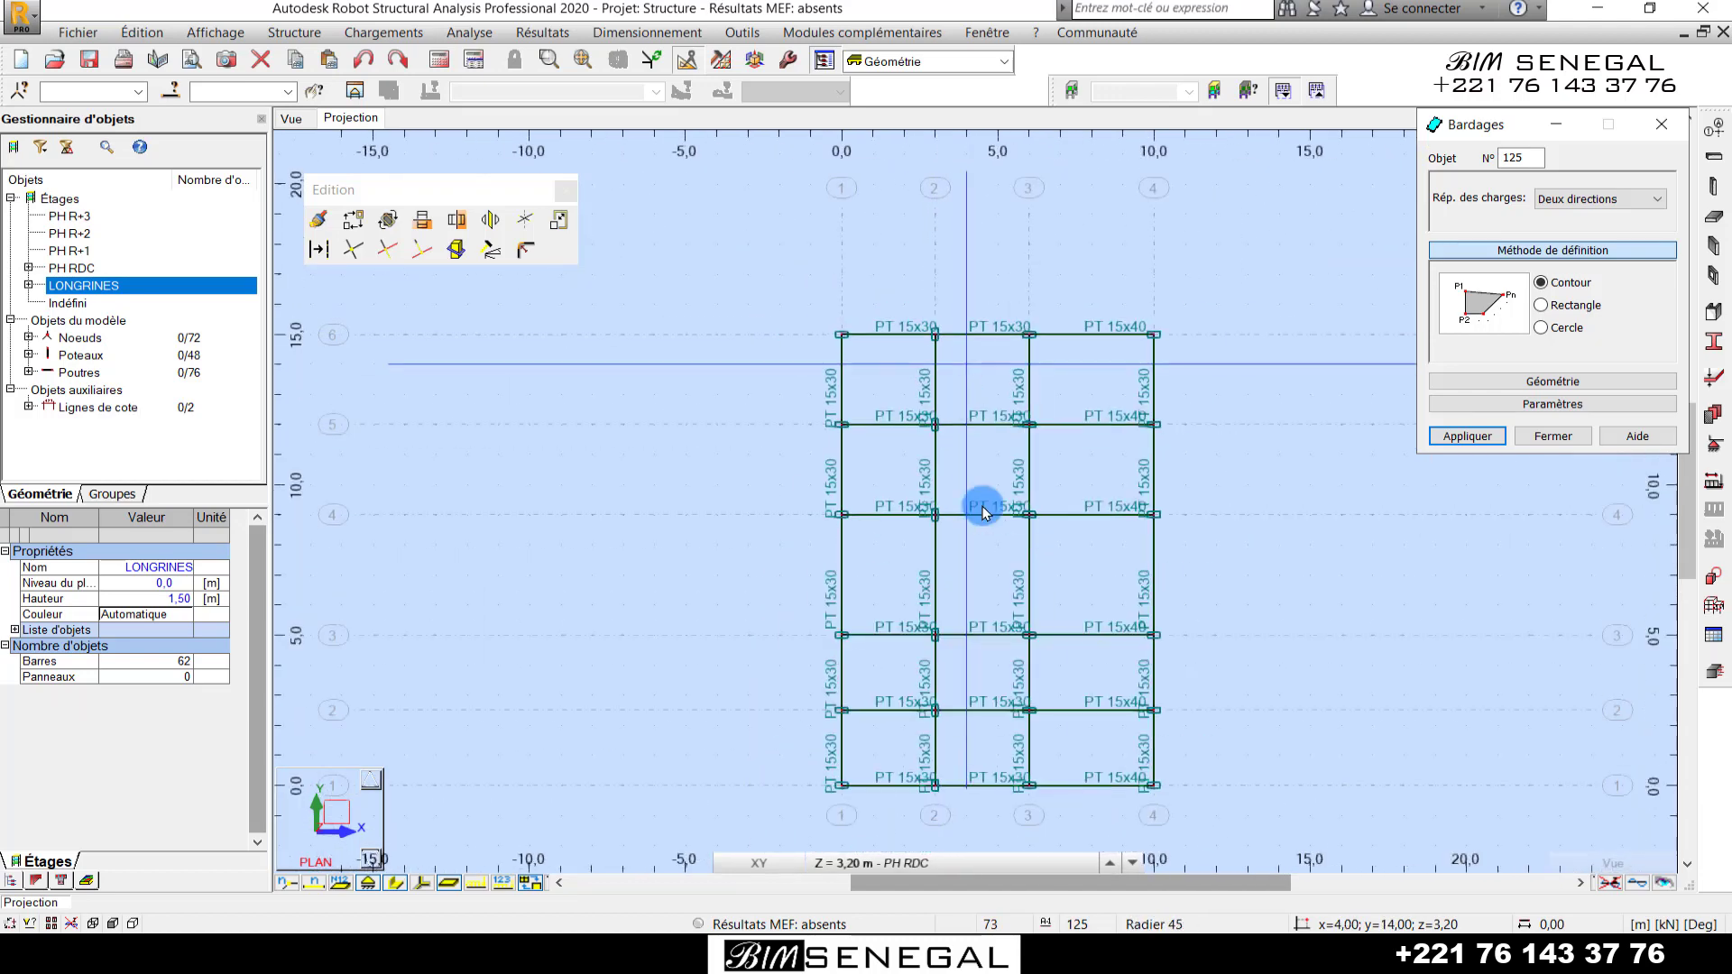
{"action": "scroll", "coordinate": [1119, 352], "scroll_direction": "up", "scroll_amount": 2}
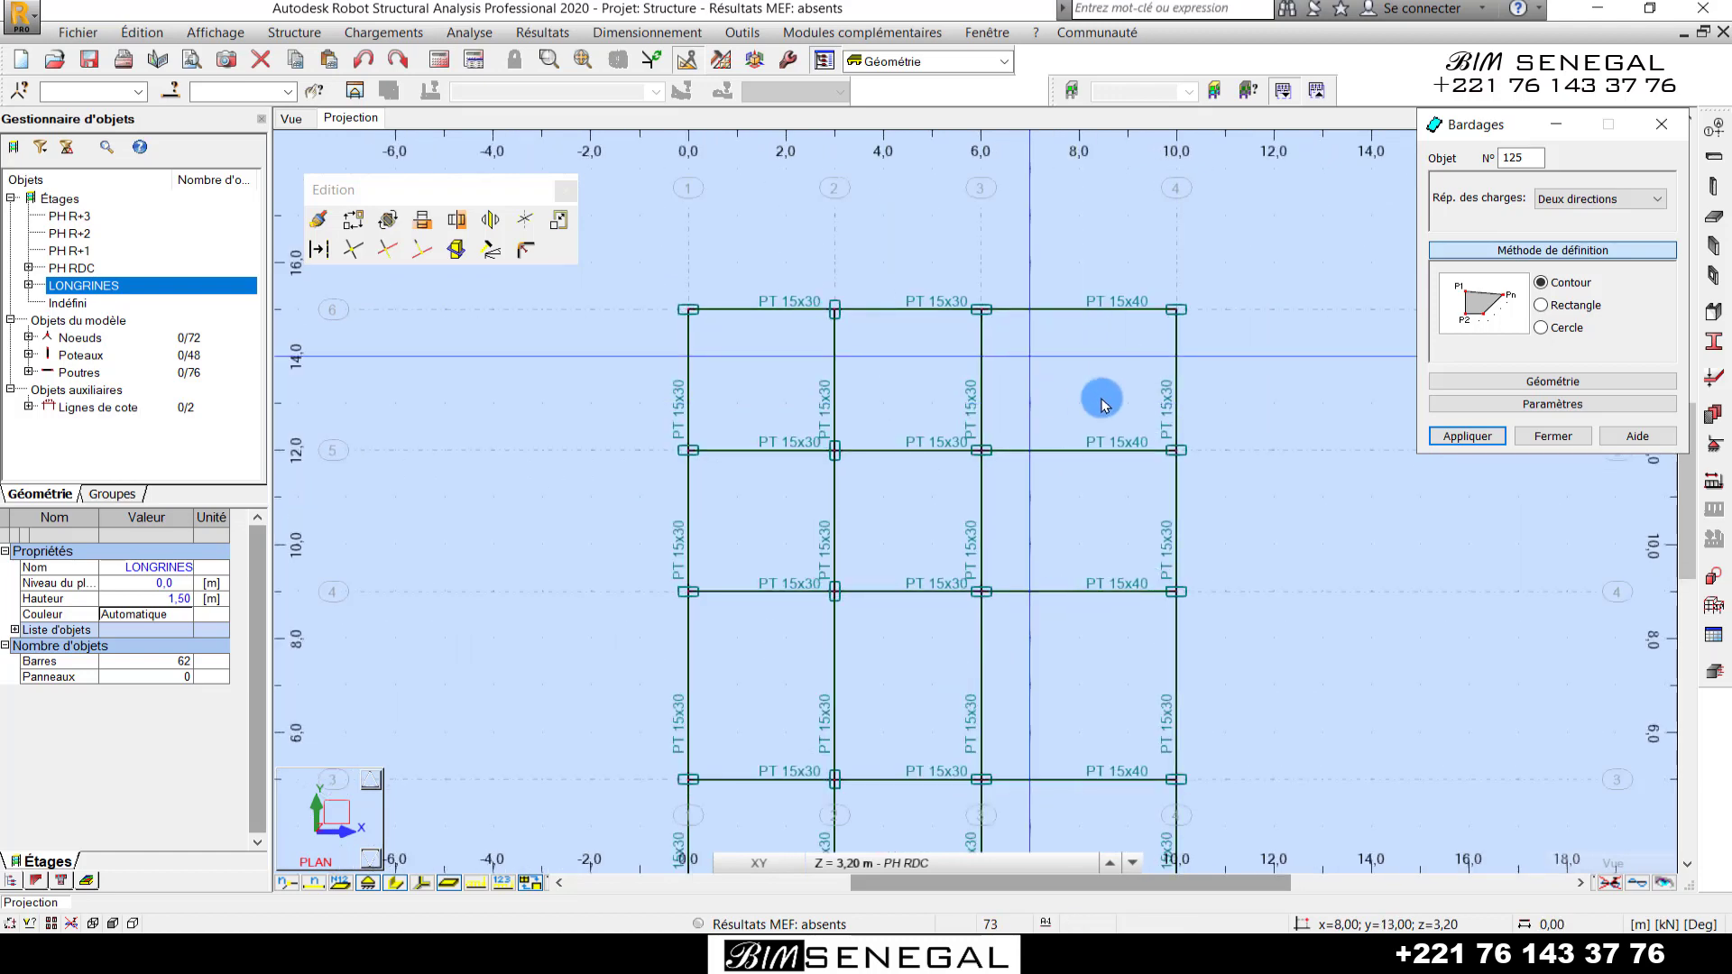
{"action": "scroll", "coordinate": [1094, 301], "scroll_direction": "down", "scroll_amount": 2}
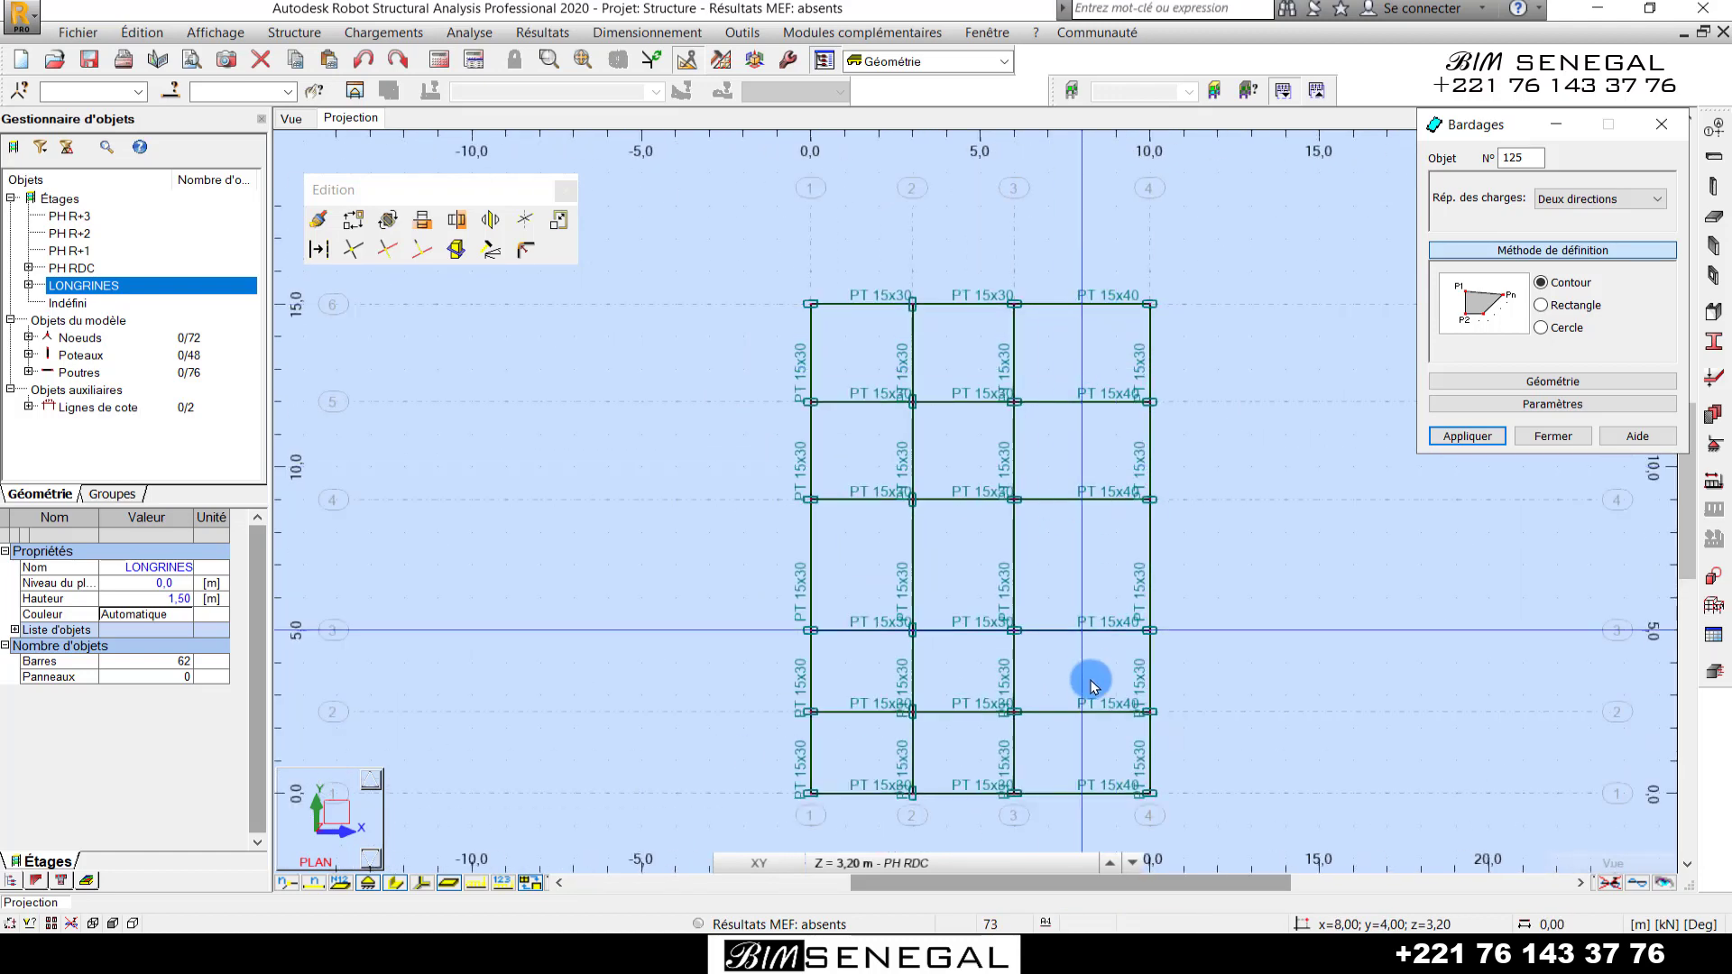
{"action": "scroll", "coordinate": [1093, 688], "scroll_direction": "up", "scroll_amount": 3}
{"action": "scroll", "coordinate": [1063, 645], "scroll_direction": "down", "scroll_amount": 2}
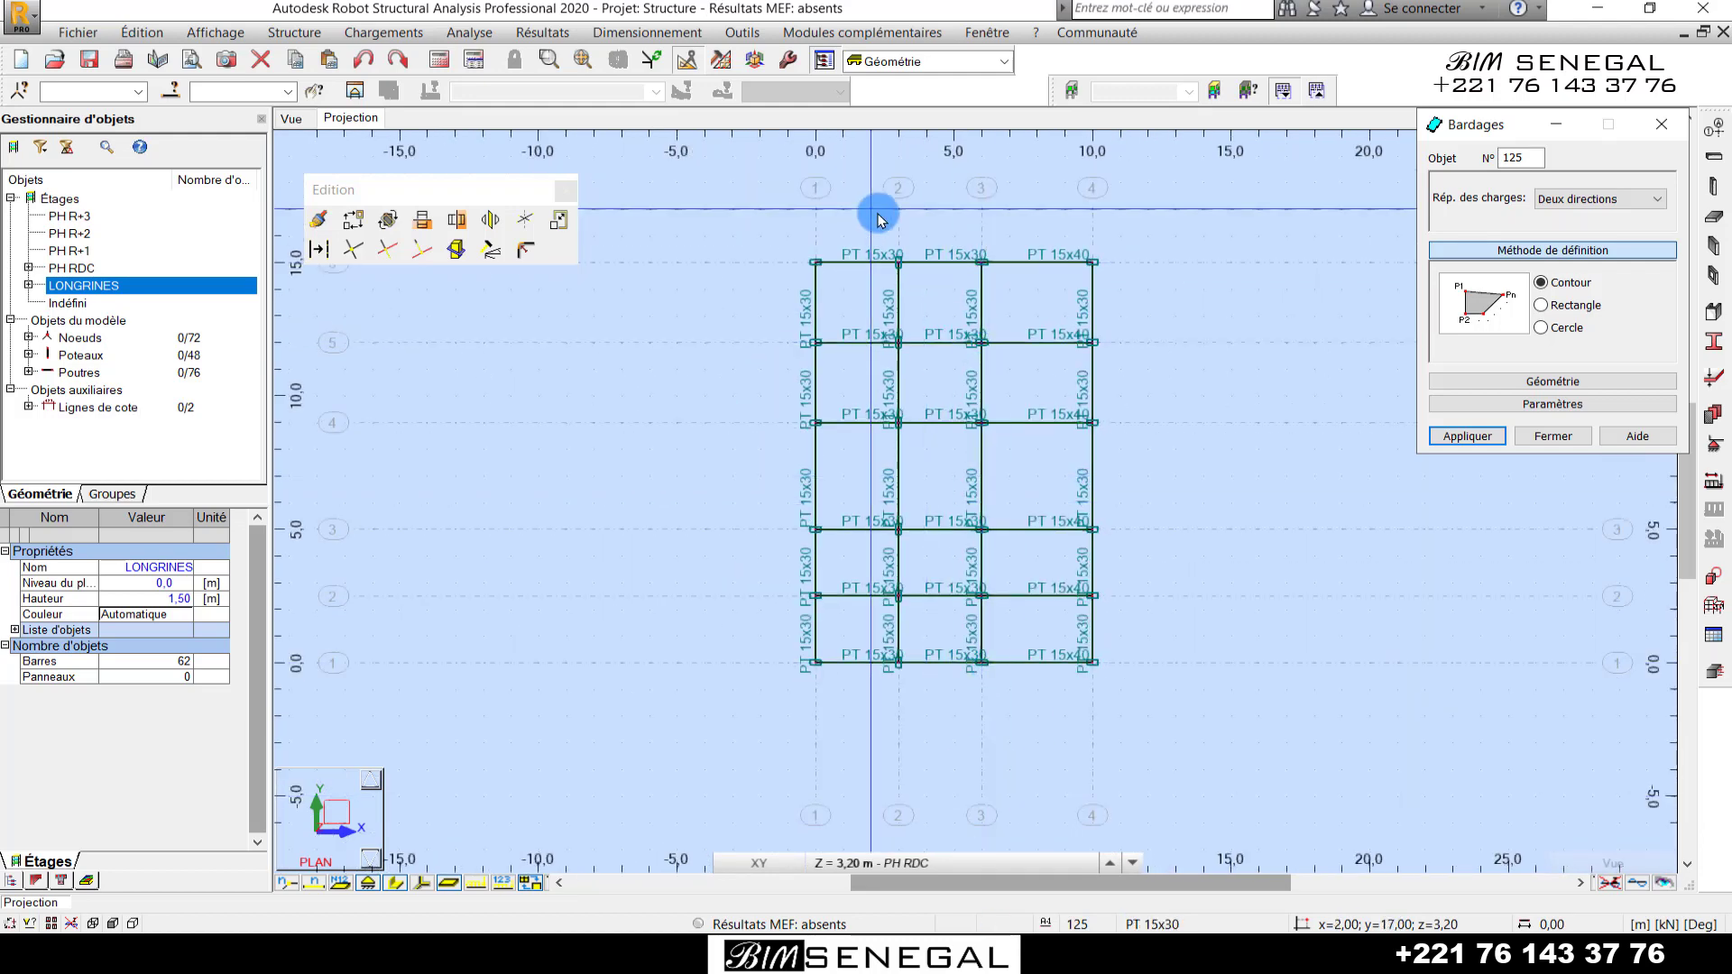
{"action": "scroll", "coordinate": [875, 225], "scroll_direction": "up", "scroll_amount": 3}
- Set the cladding load distribution to Direction X and its definition method to Rectangle
{"action": "left_click", "coordinate": [1573, 202]}
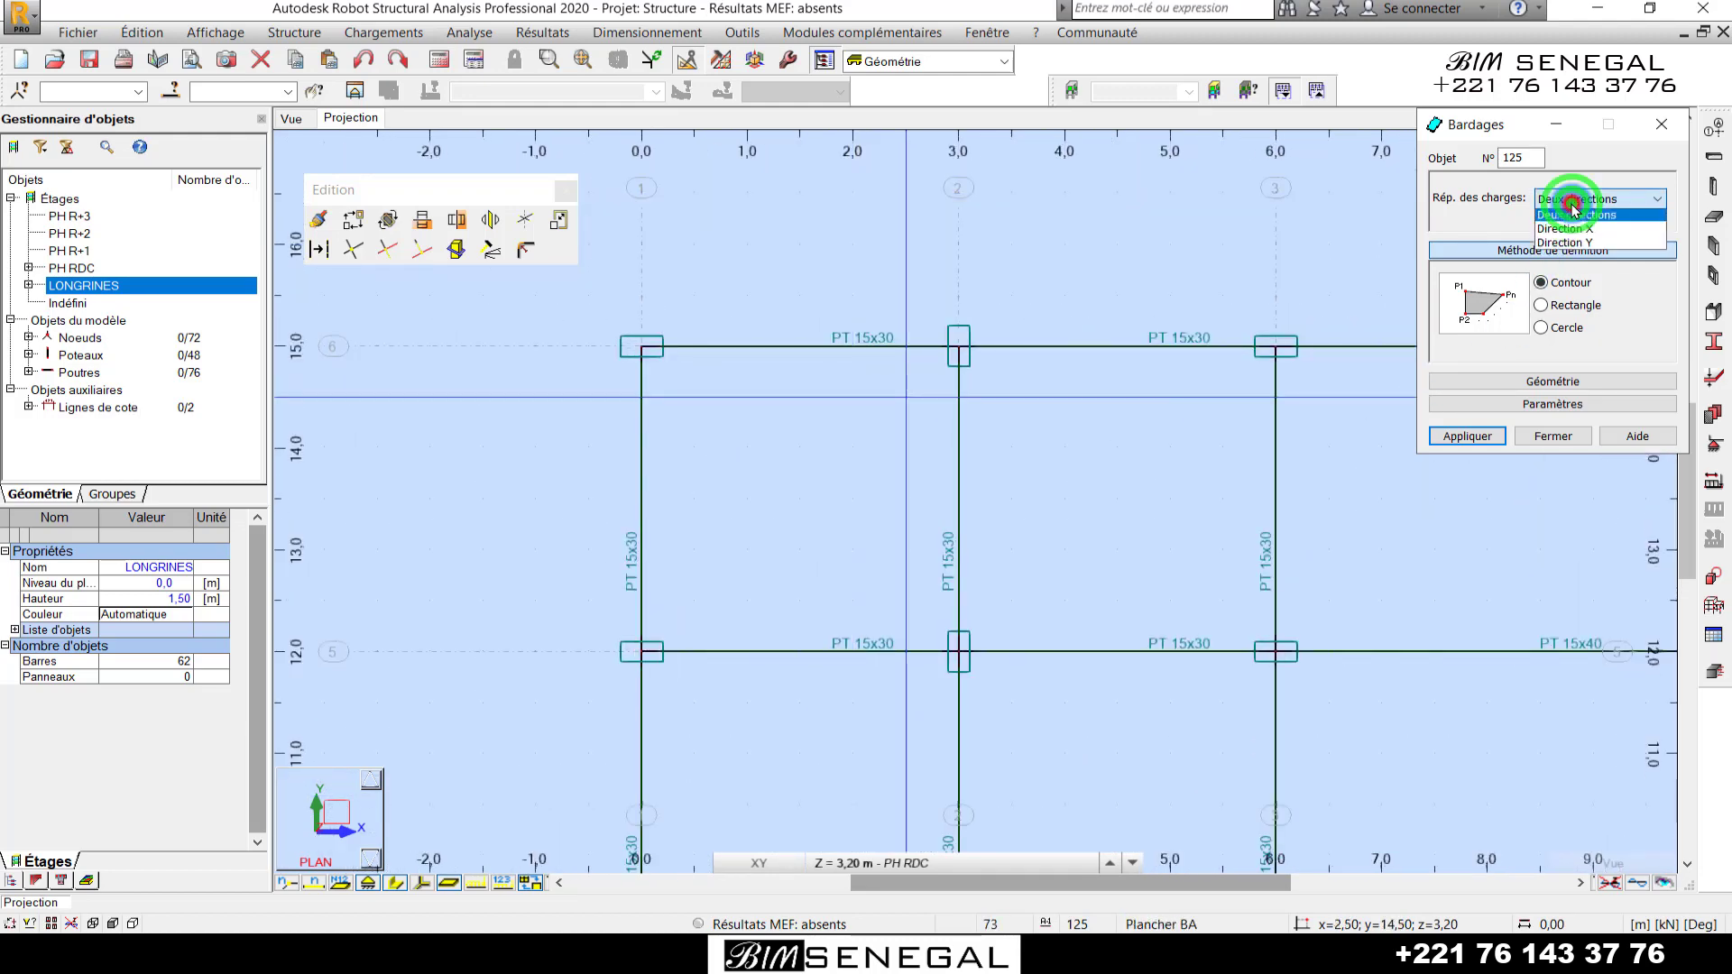
{"action": "scroll", "coordinate": [952, 318], "scroll_direction": "down", "scroll_amount": 2}
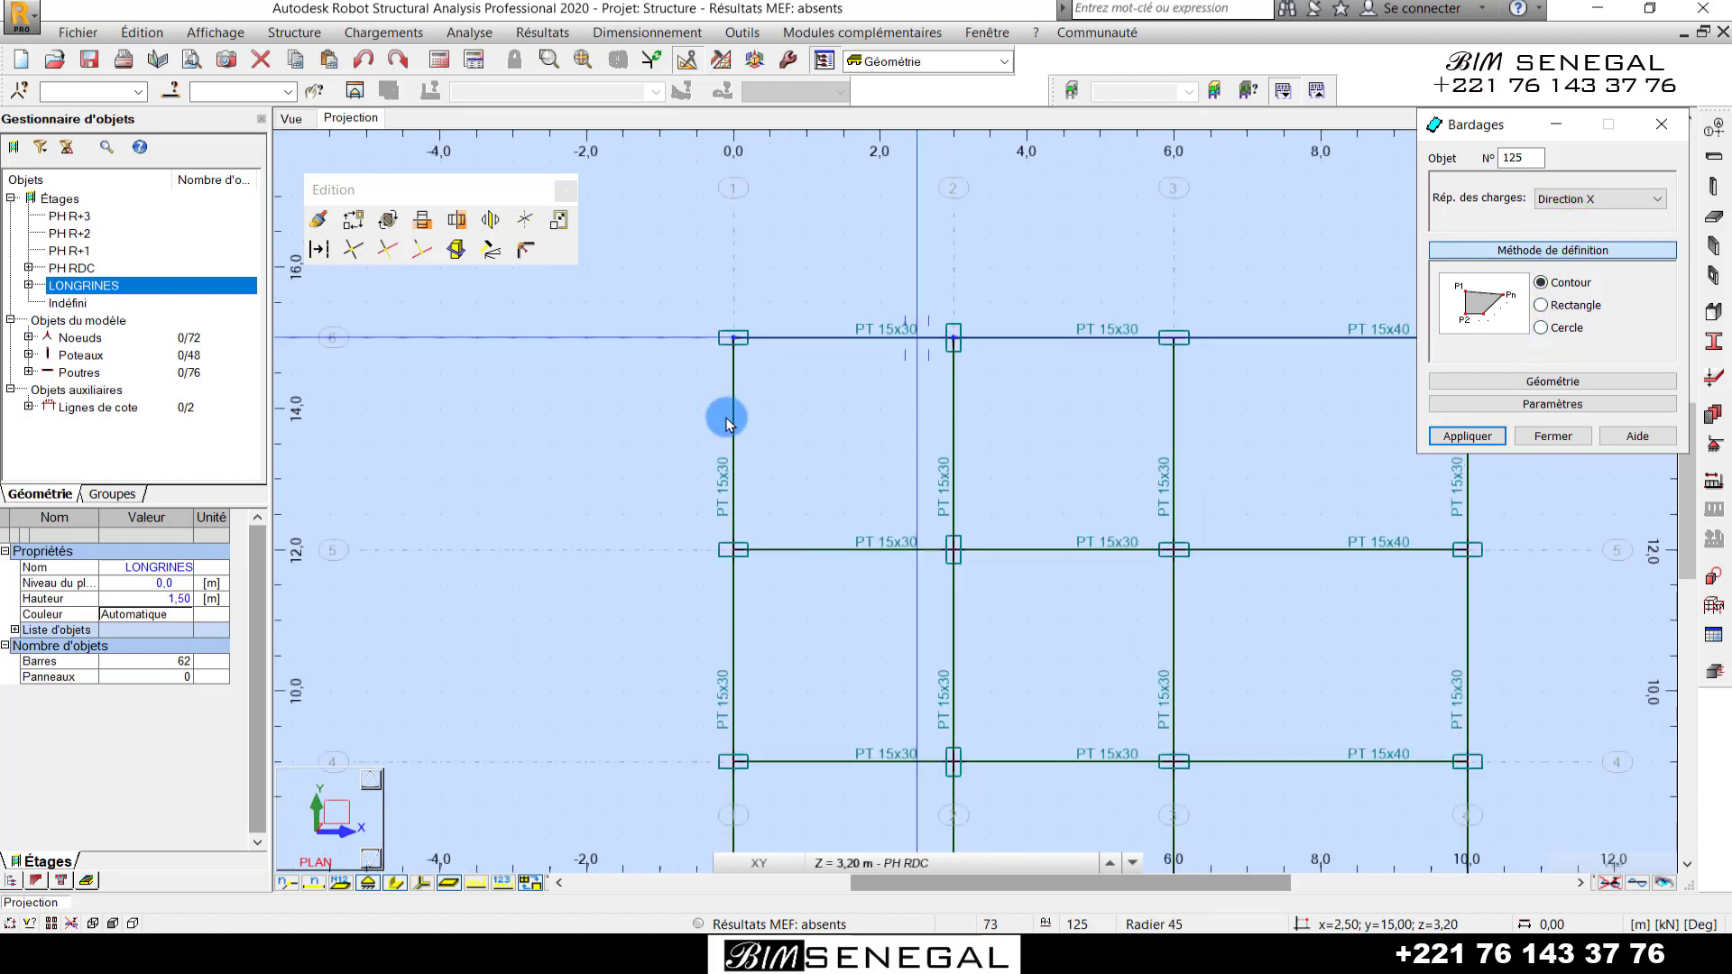
{"action": "scroll", "coordinate": [729, 412], "scroll_direction": "up", "scroll_amount": 2}
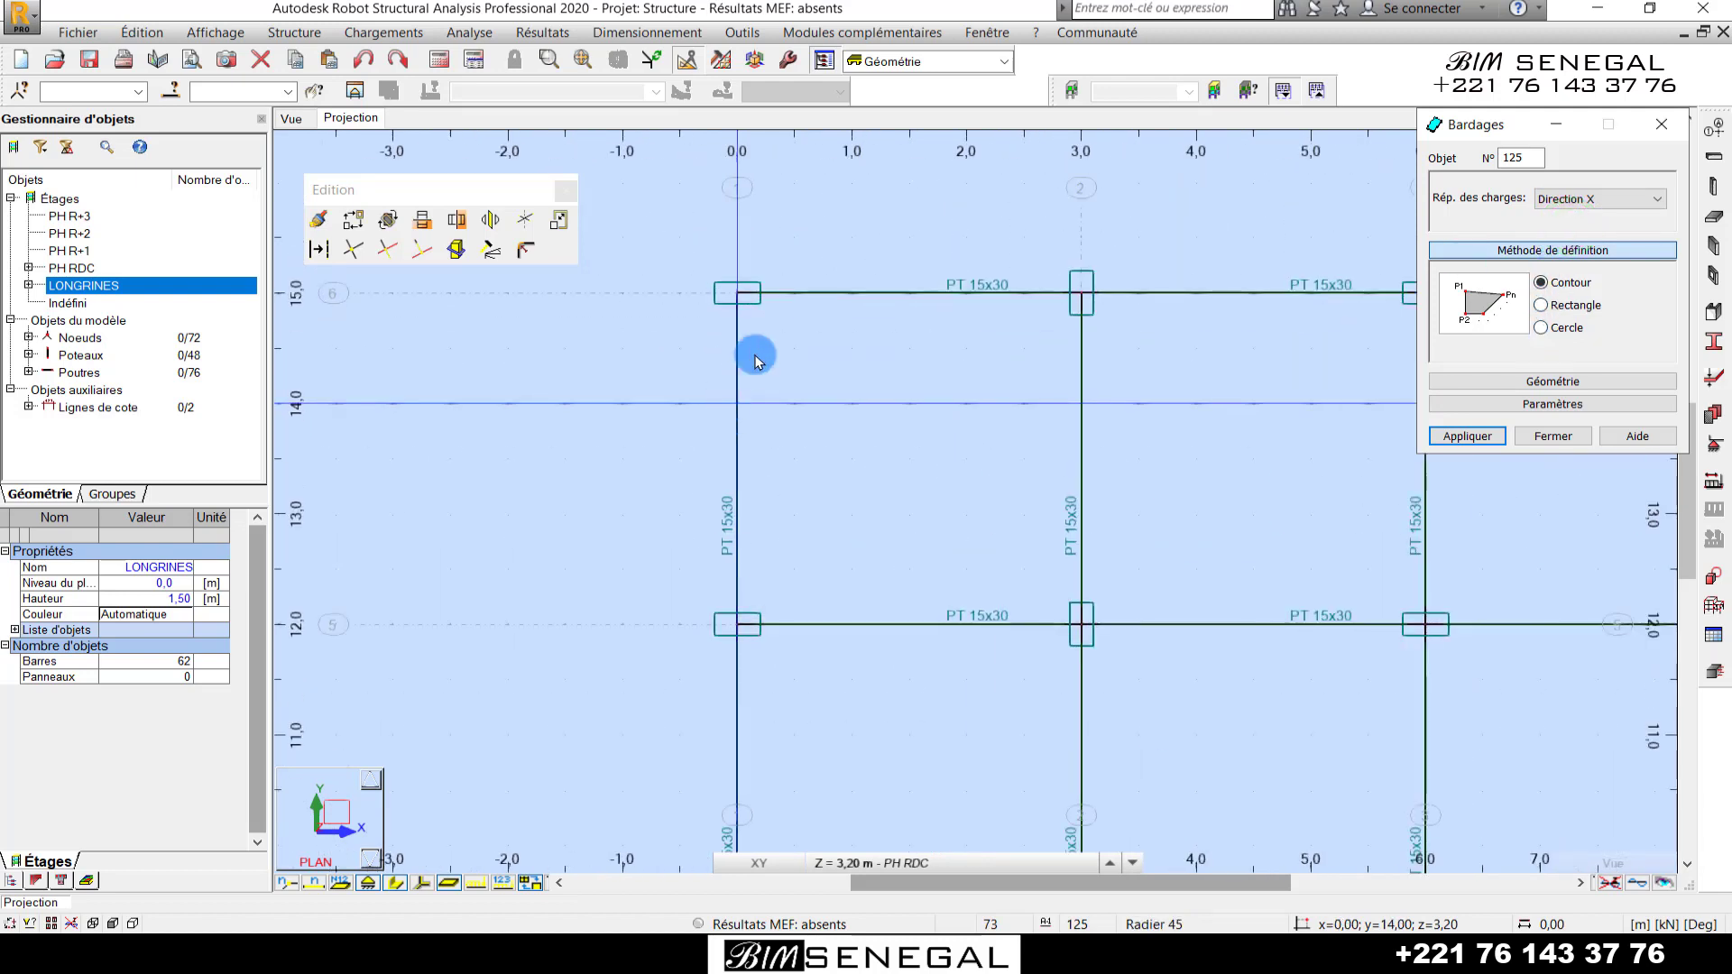
{"action": "left_click", "coordinate": [1545, 305]}
- Draw rectangular claddings between horizontal axes 5 and 6 in the bays from vertical axis 1 to 2 and from 2 to 3
{"action": "left_click", "coordinate": [738, 294]}
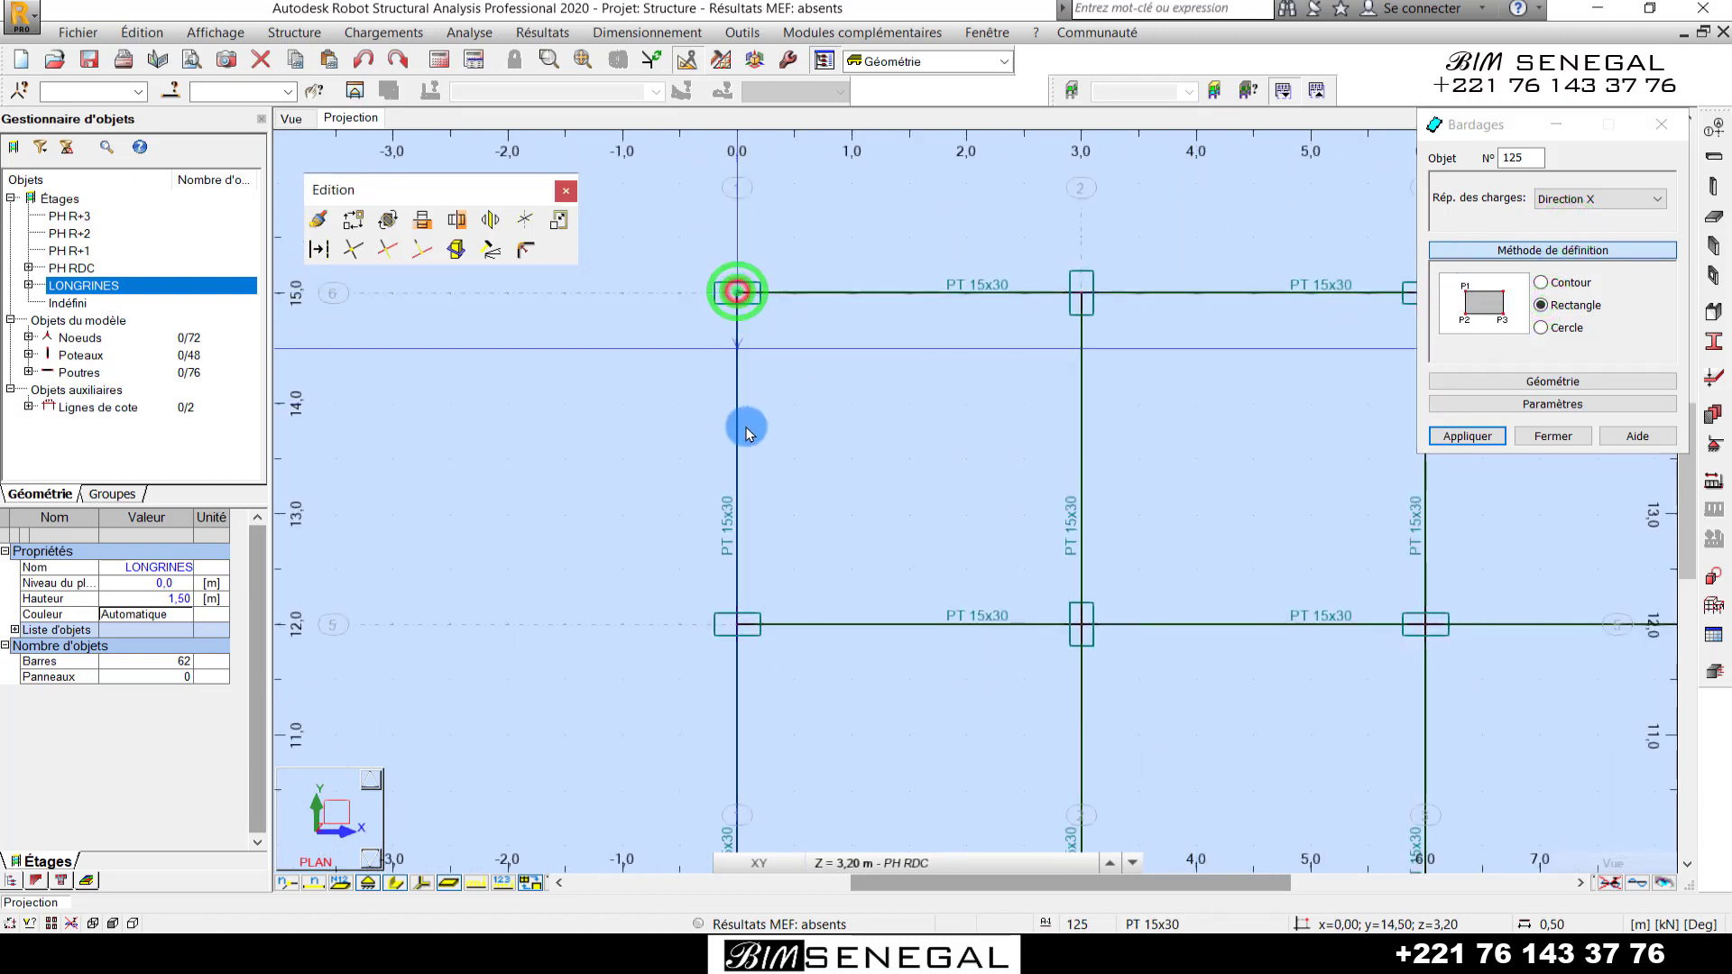
{"action": "left_click", "coordinate": [735, 625]}
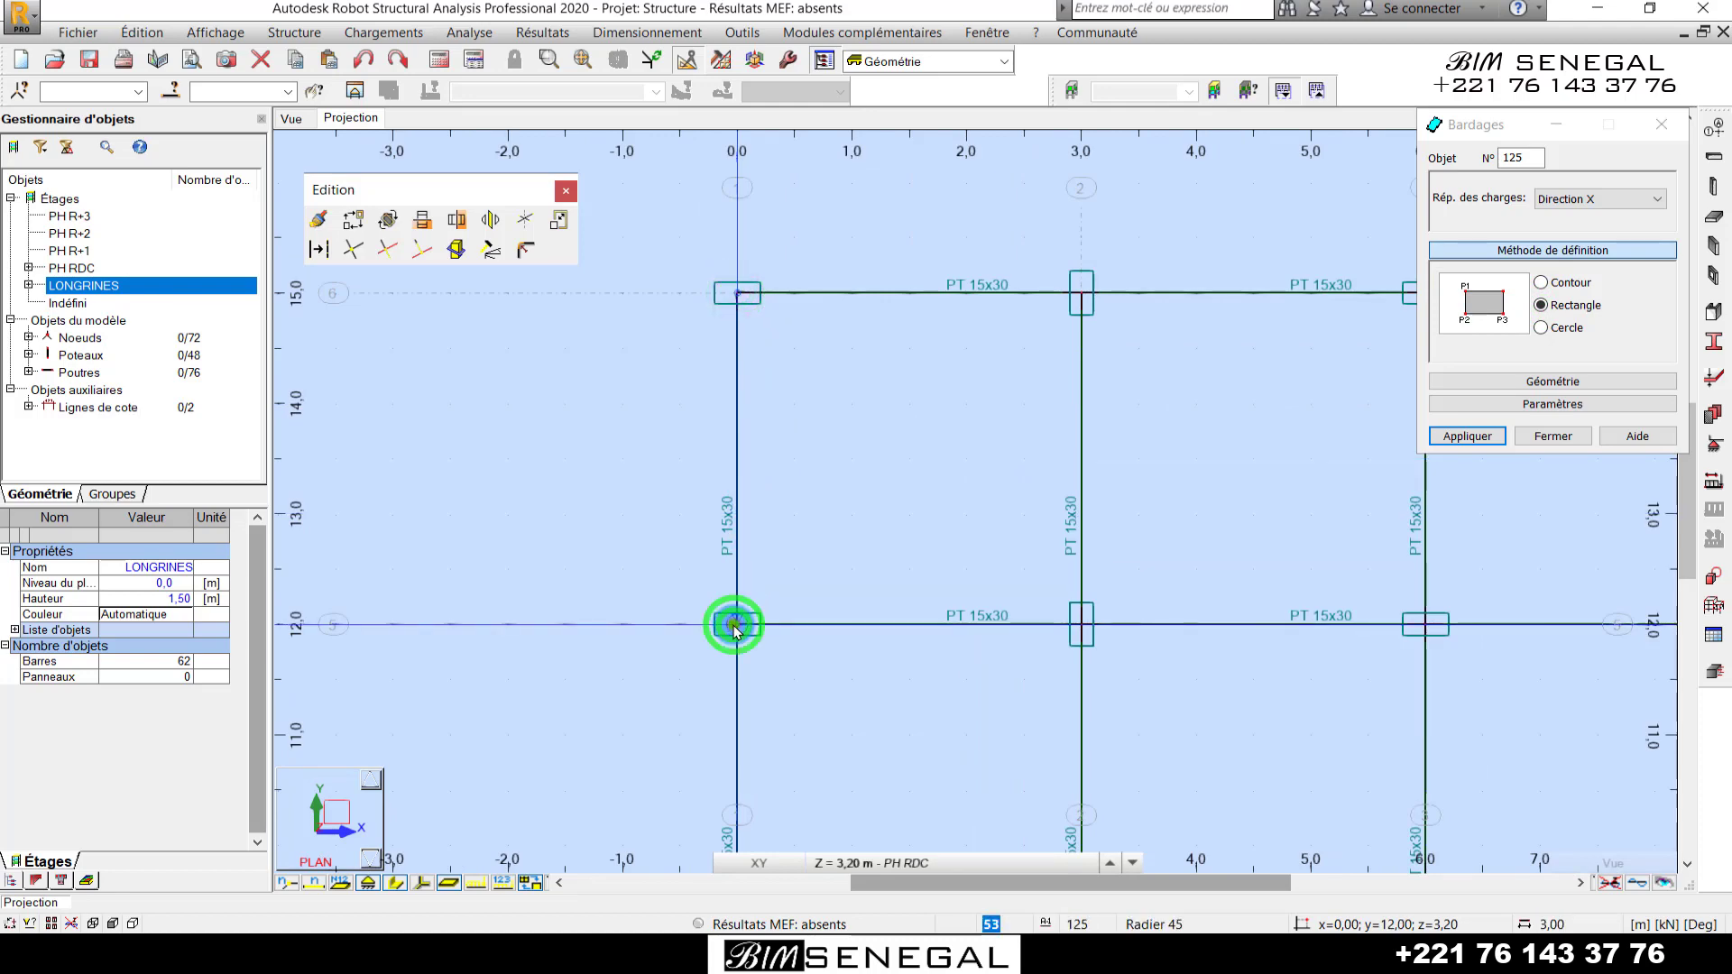
{"action": "left_click", "coordinate": [1083, 622]}
{"action": "scroll", "coordinate": [966, 445], "scroll_direction": "down", "scroll_amount": 2}
{"action": "scroll", "coordinate": [889, 328], "scroll_direction": "up", "scroll_amount": 2}
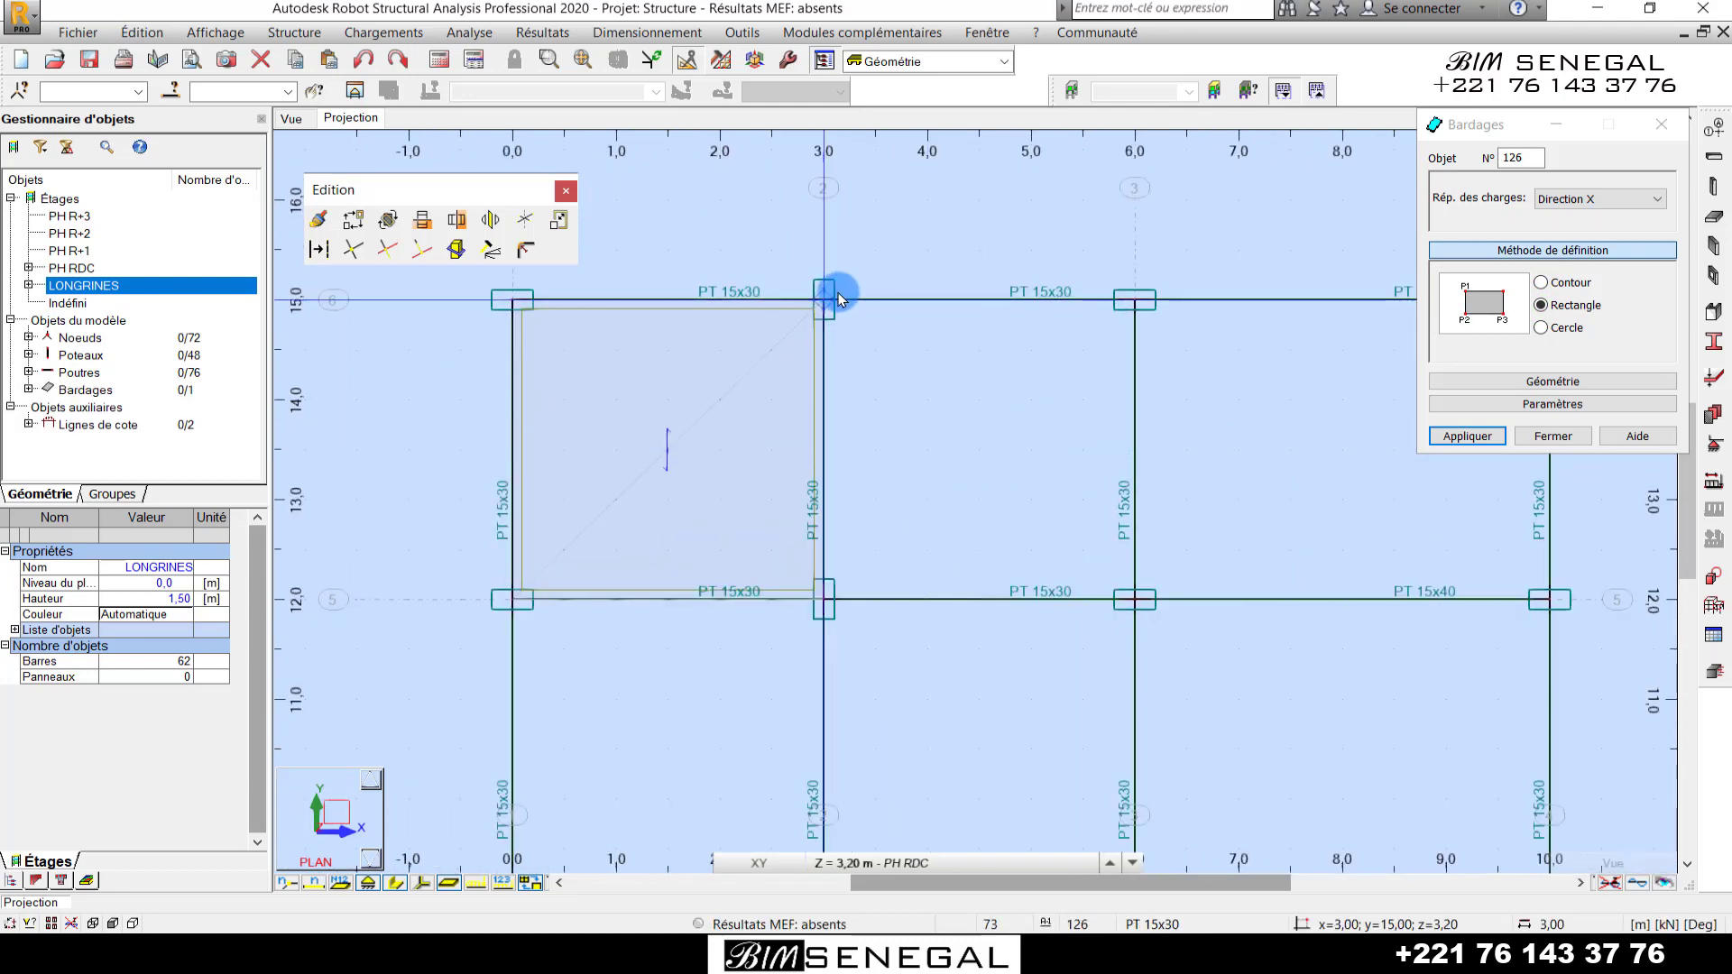
{"action": "left_click", "coordinate": [824, 599]}
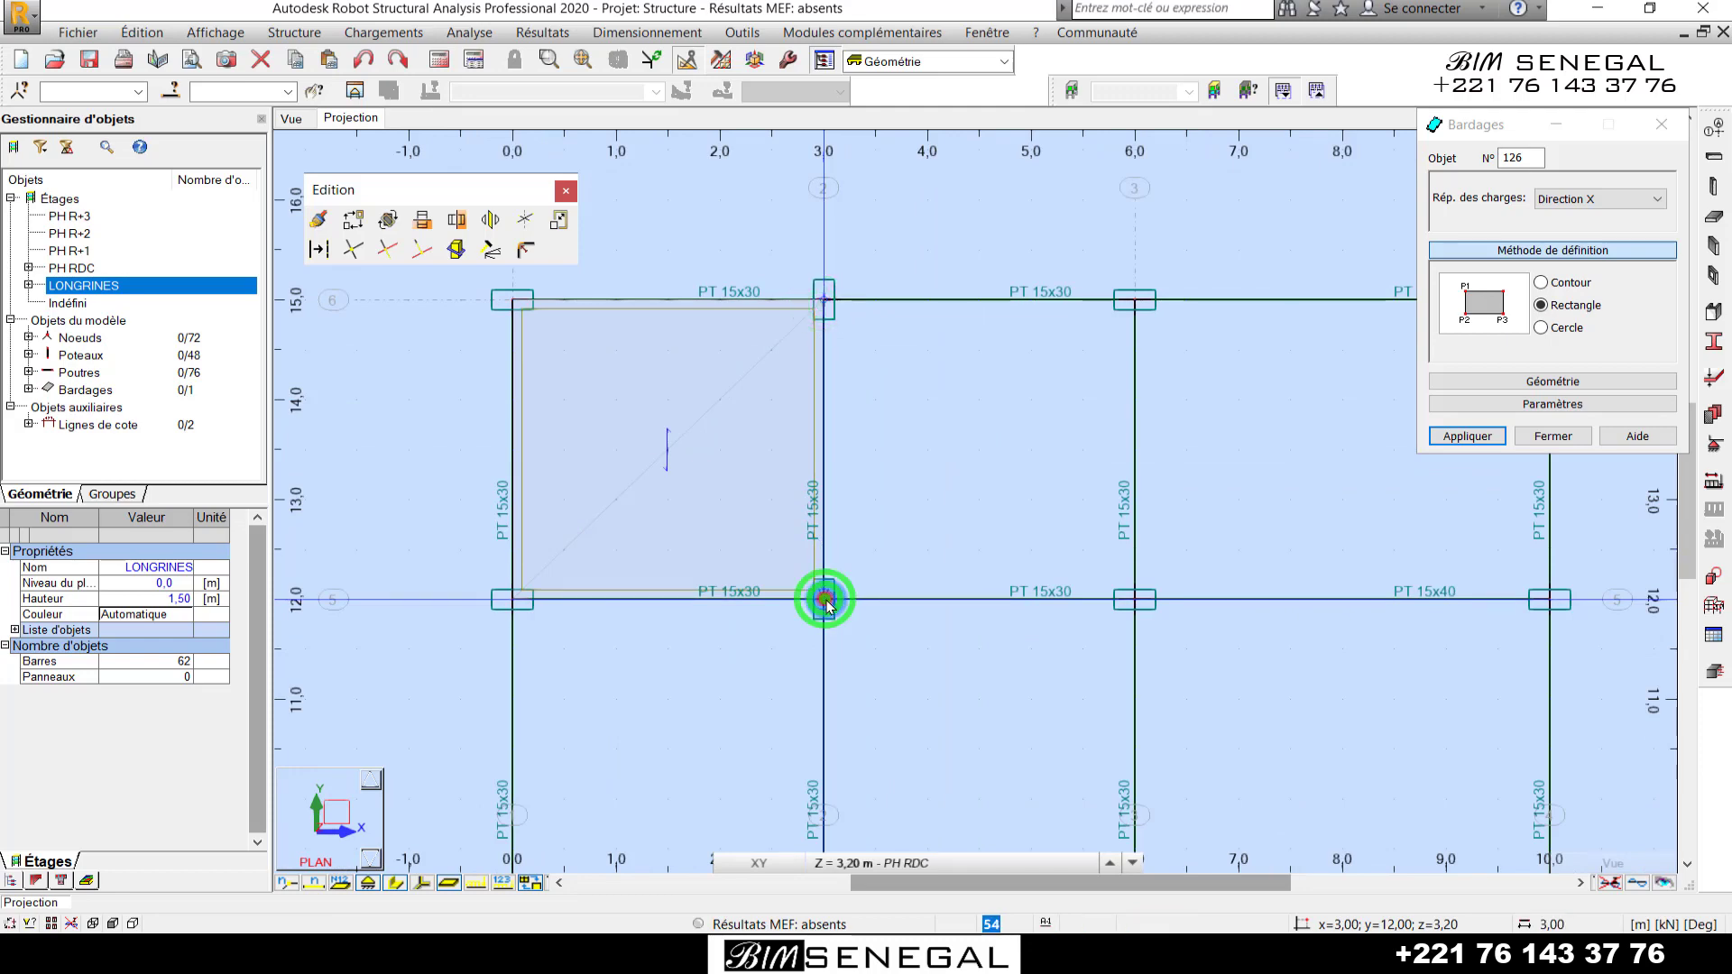
- Draw a rectangular cladding in the bay between vertical axes 3 and 4 and horizontal axes 5 and 6
{"action": "scroll", "coordinate": [873, 298], "scroll_direction": "down", "scroll_amount": 3}
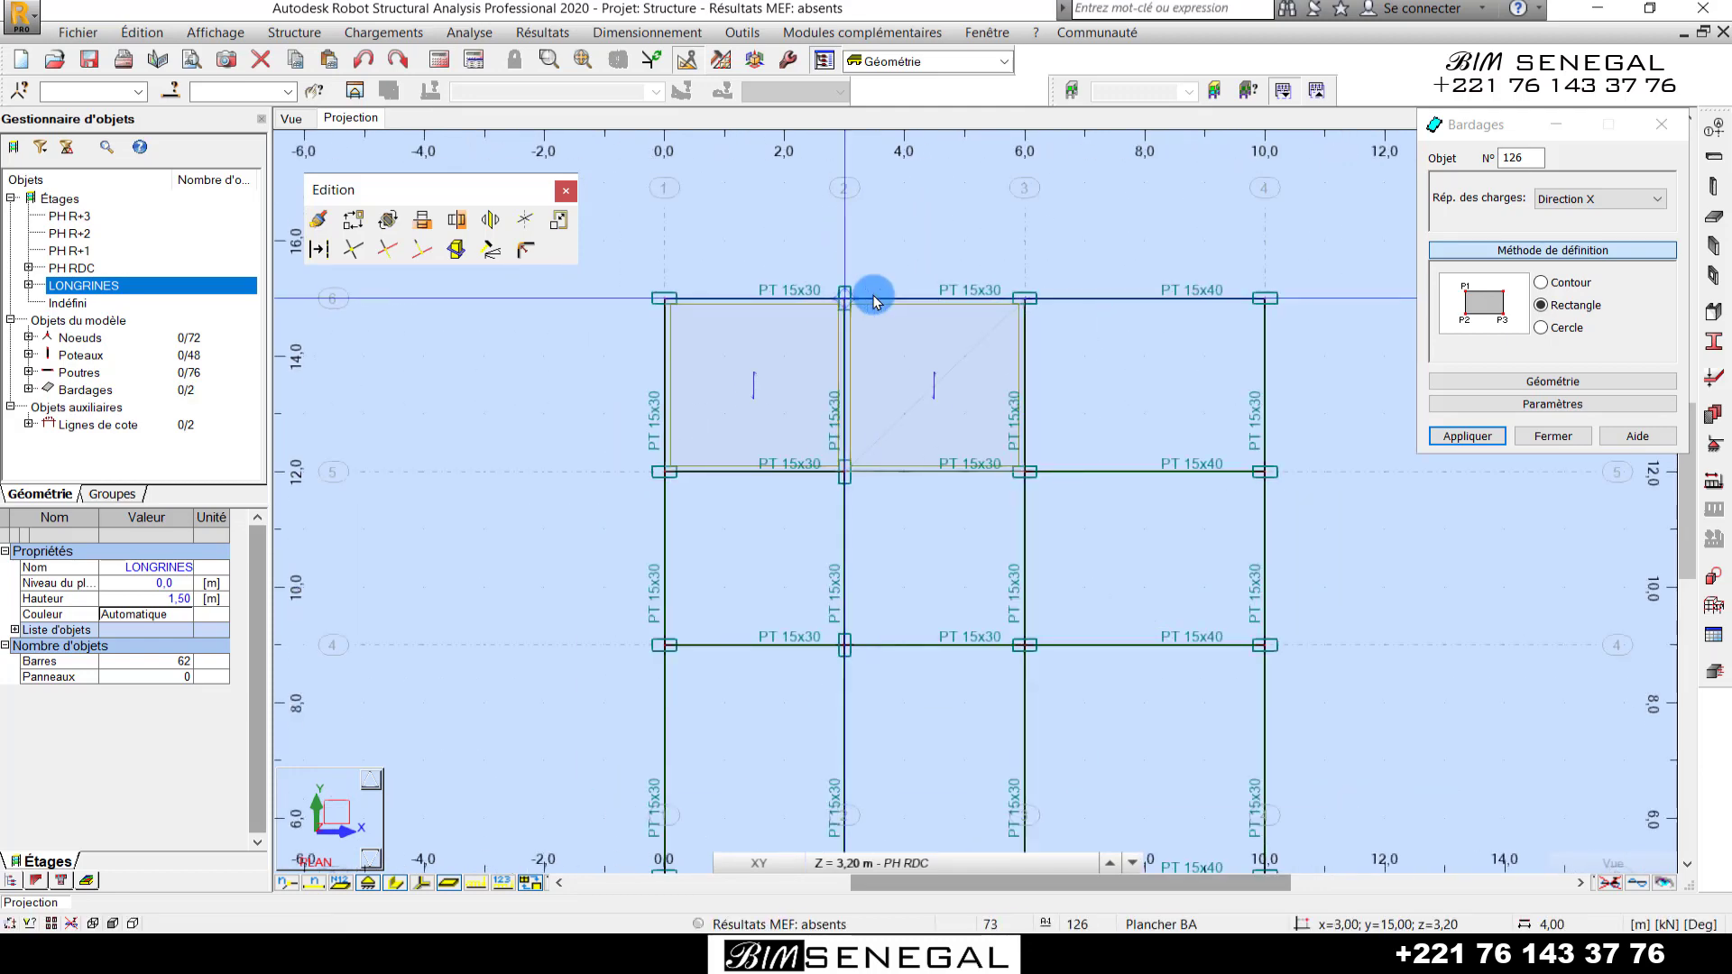
{"action": "scroll", "coordinate": [1036, 278], "scroll_direction": "down", "scroll_amount": 1}
{"action": "scroll", "coordinate": [993, 317], "scroll_direction": "up", "scroll_amount": 2}
{"action": "scroll", "coordinate": [992, 318], "scroll_direction": "up", "scroll_amount": 1}
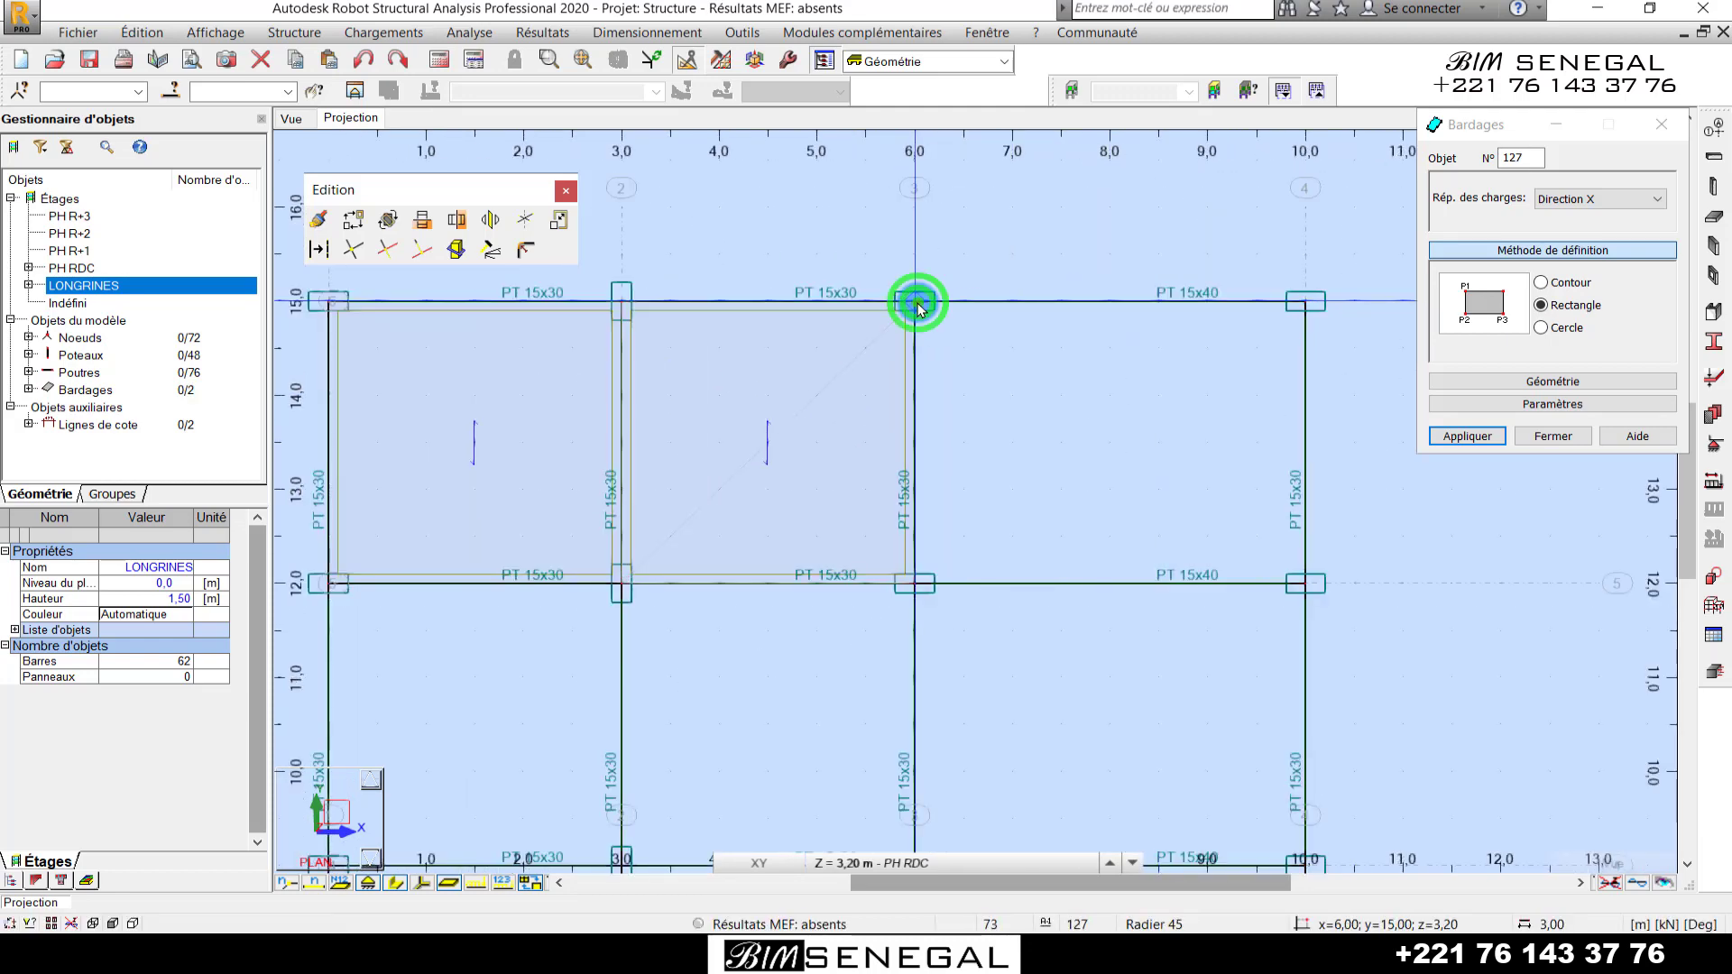
{"action": "left_click", "coordinate": [1301, 581]}
{"action": "scroll", "coordinate": [1111, 316], "scroll_direction": "down", "scroll_amount": 2}
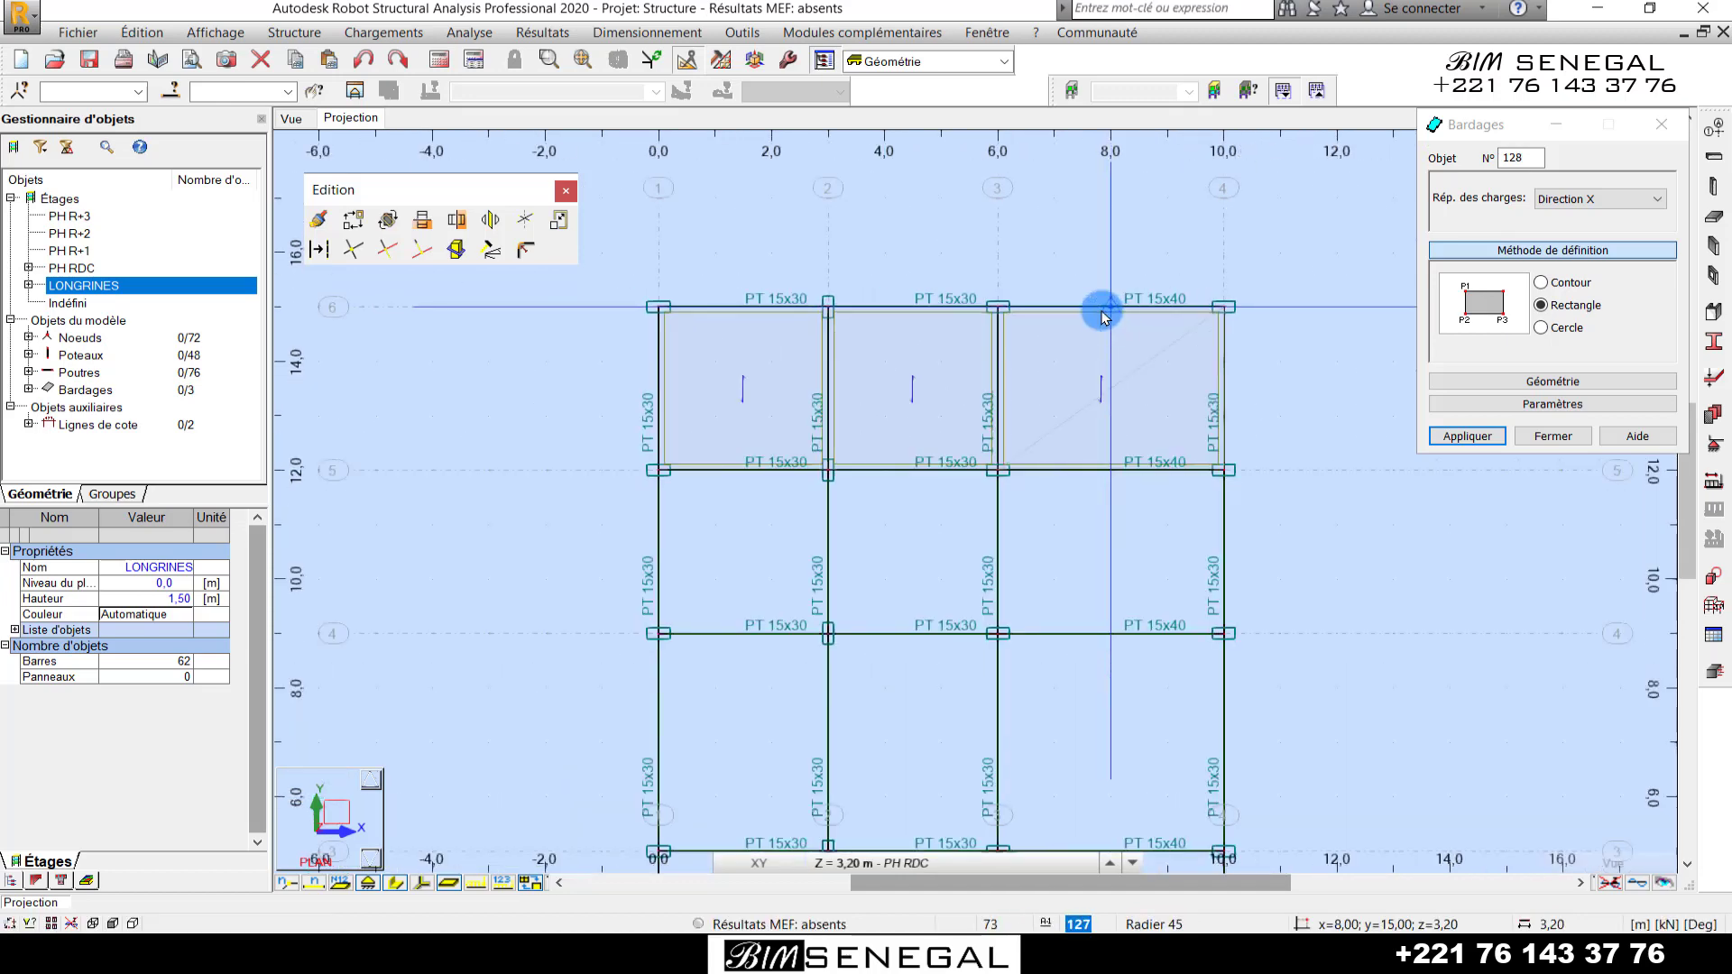
- Draw rectangular claddings between horizontal axes 4 and 5 in the bays from vertical axis 1 to 2 and from 2 to 3
{"action": "scroll", "coordinate": [651, 634], "scroll_direction": "up", "scroll_amount": 2}
{"action": "left_click", "coordinate": [652, 368]}
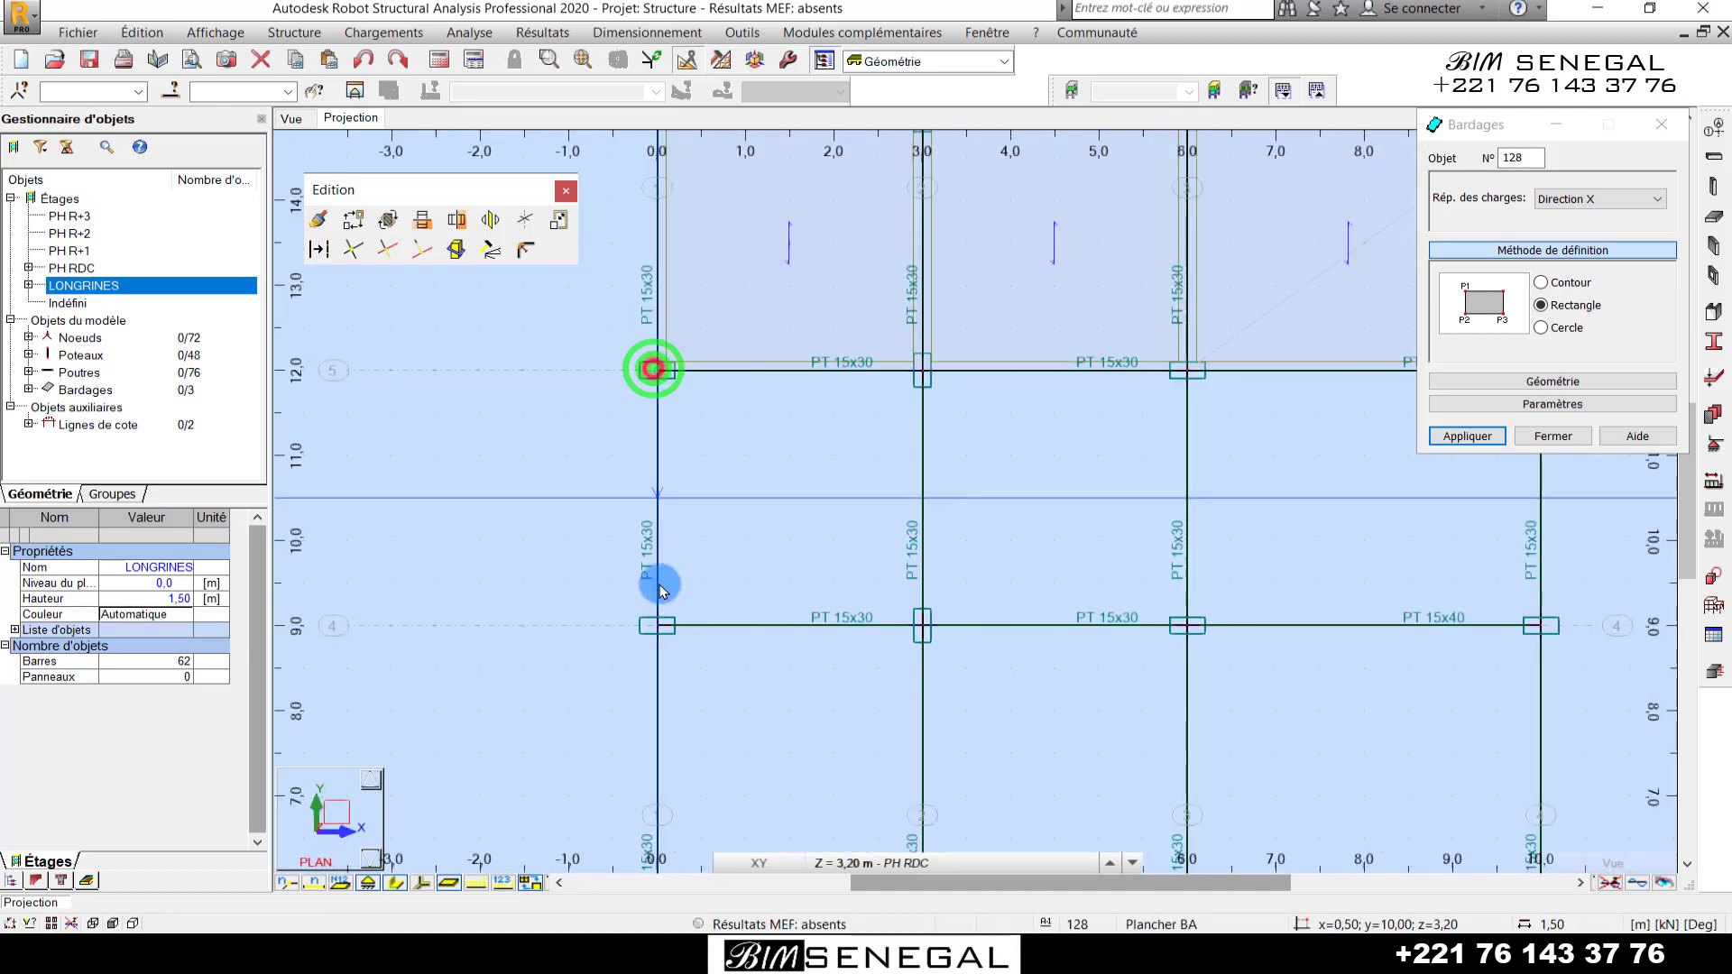
{"action": "left_click", "coordinate": [921, 625]}
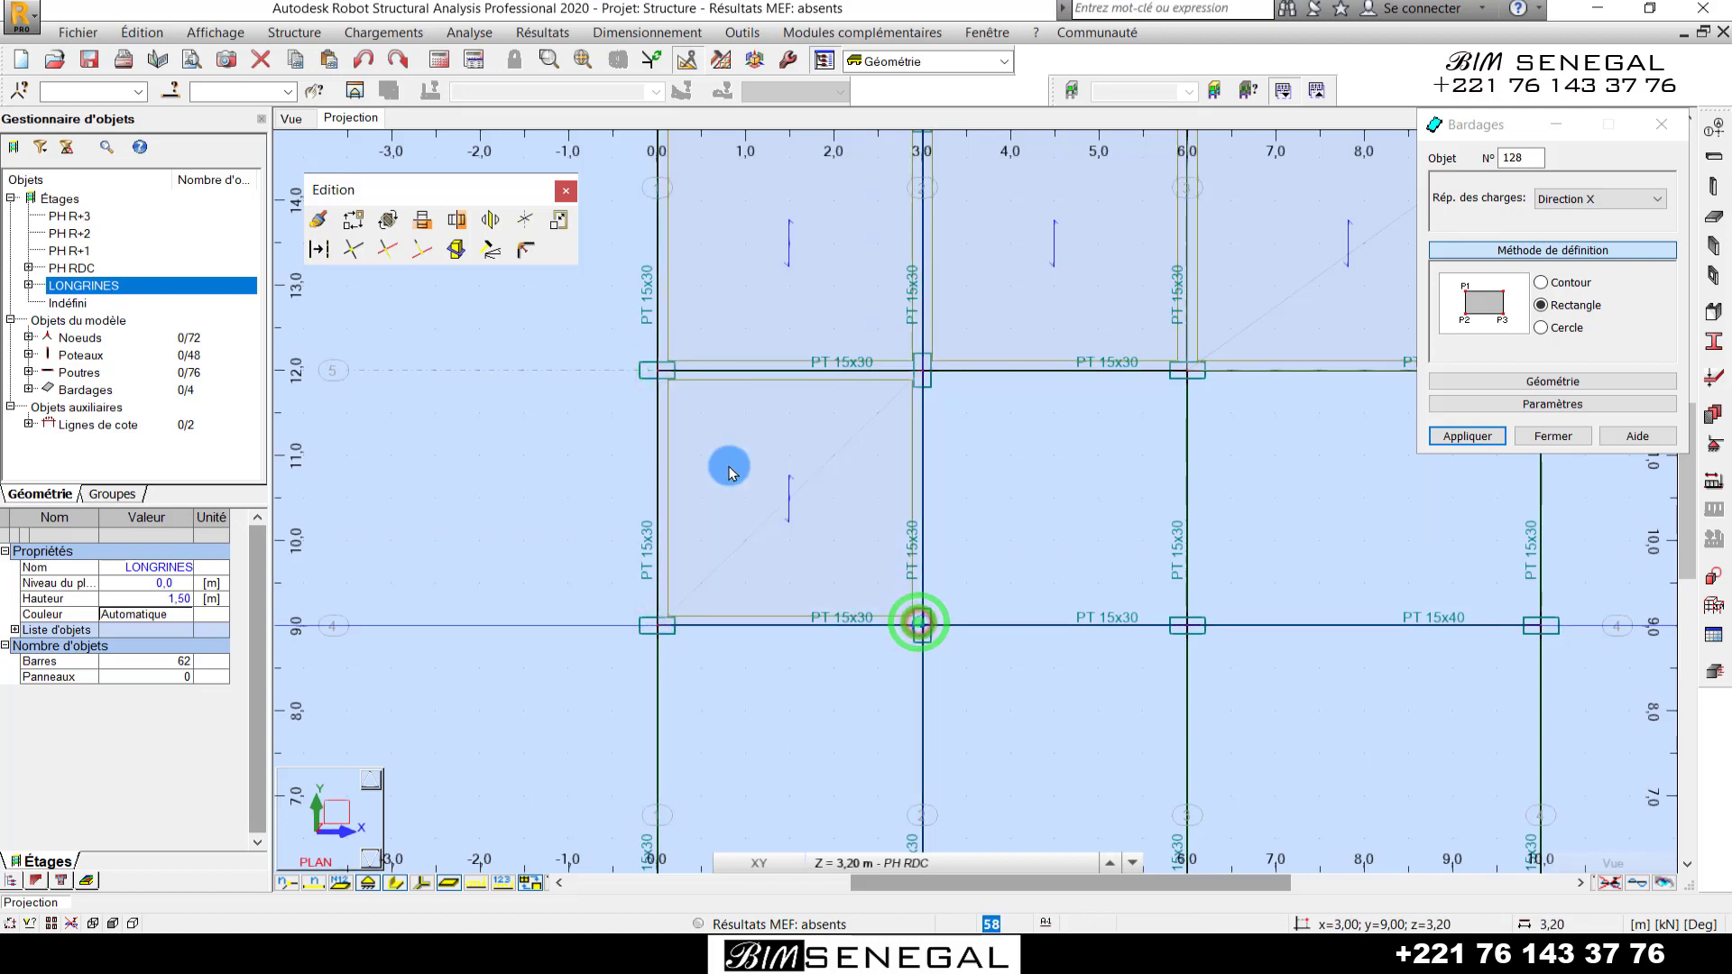
{"action": "scroll", "coordinate": [1101, 514], "scroll_direction": "down", "scroll_amount": 1}
{"action": "scroll", "coordinate": [807, 355], "scroll_direction": "up", "scroll_amount": 2}
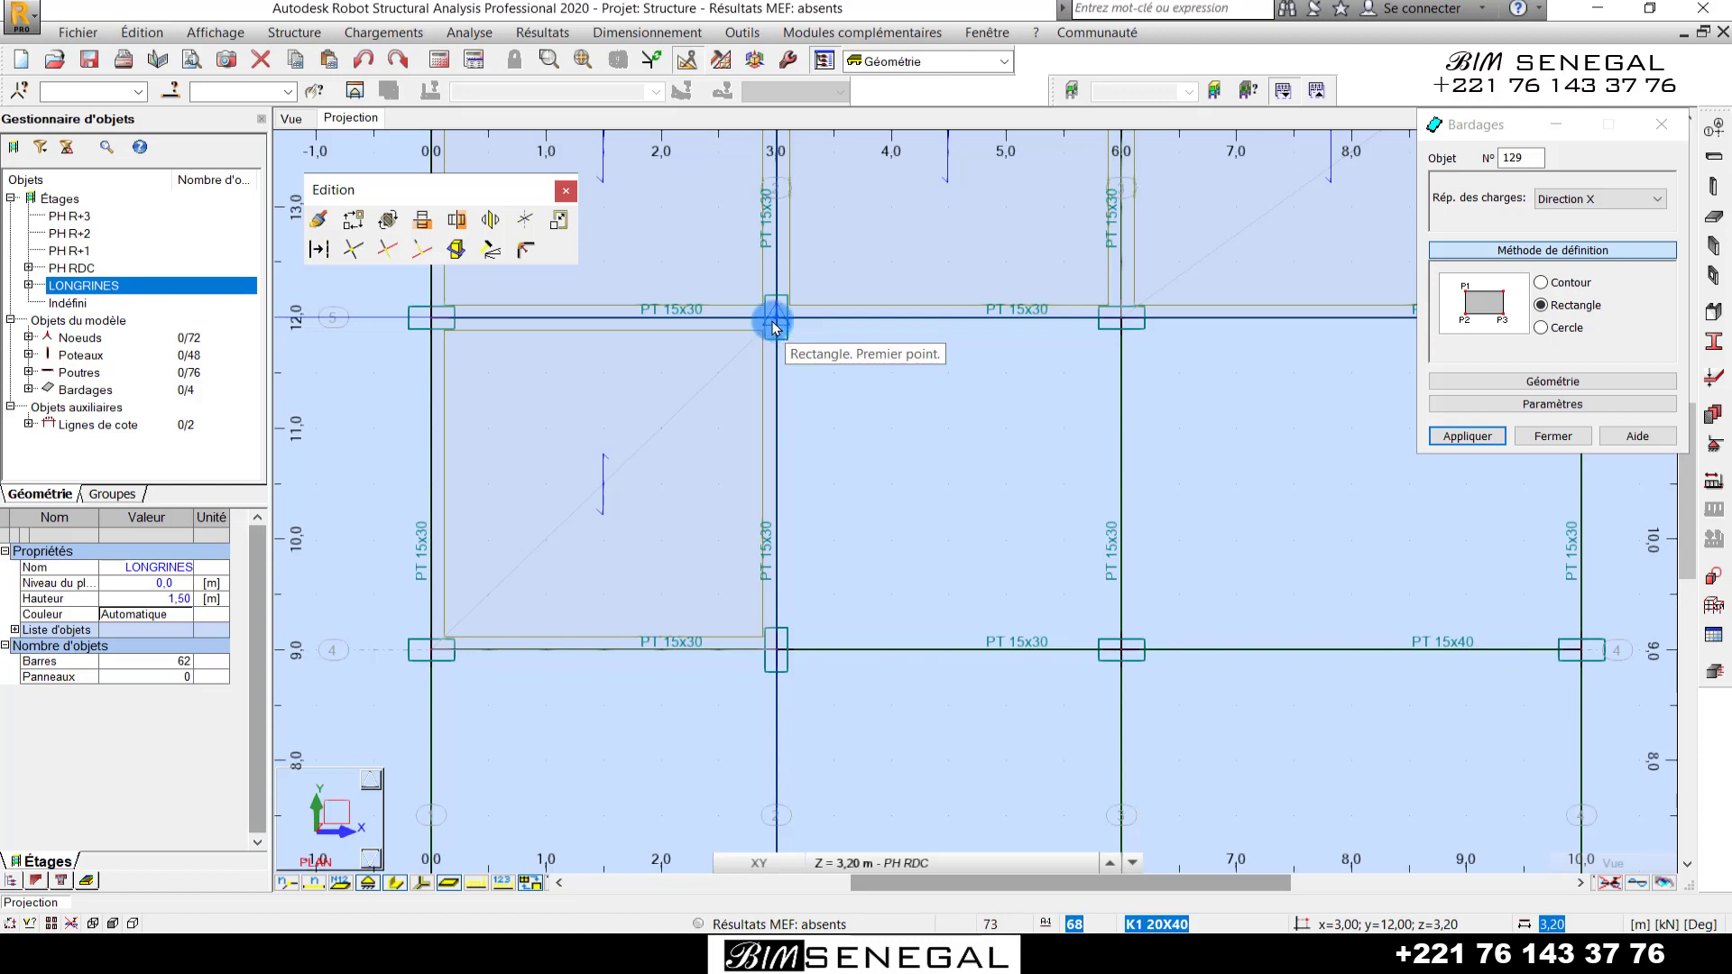
{"action": "left_click", "coordinate": [774, 327]}
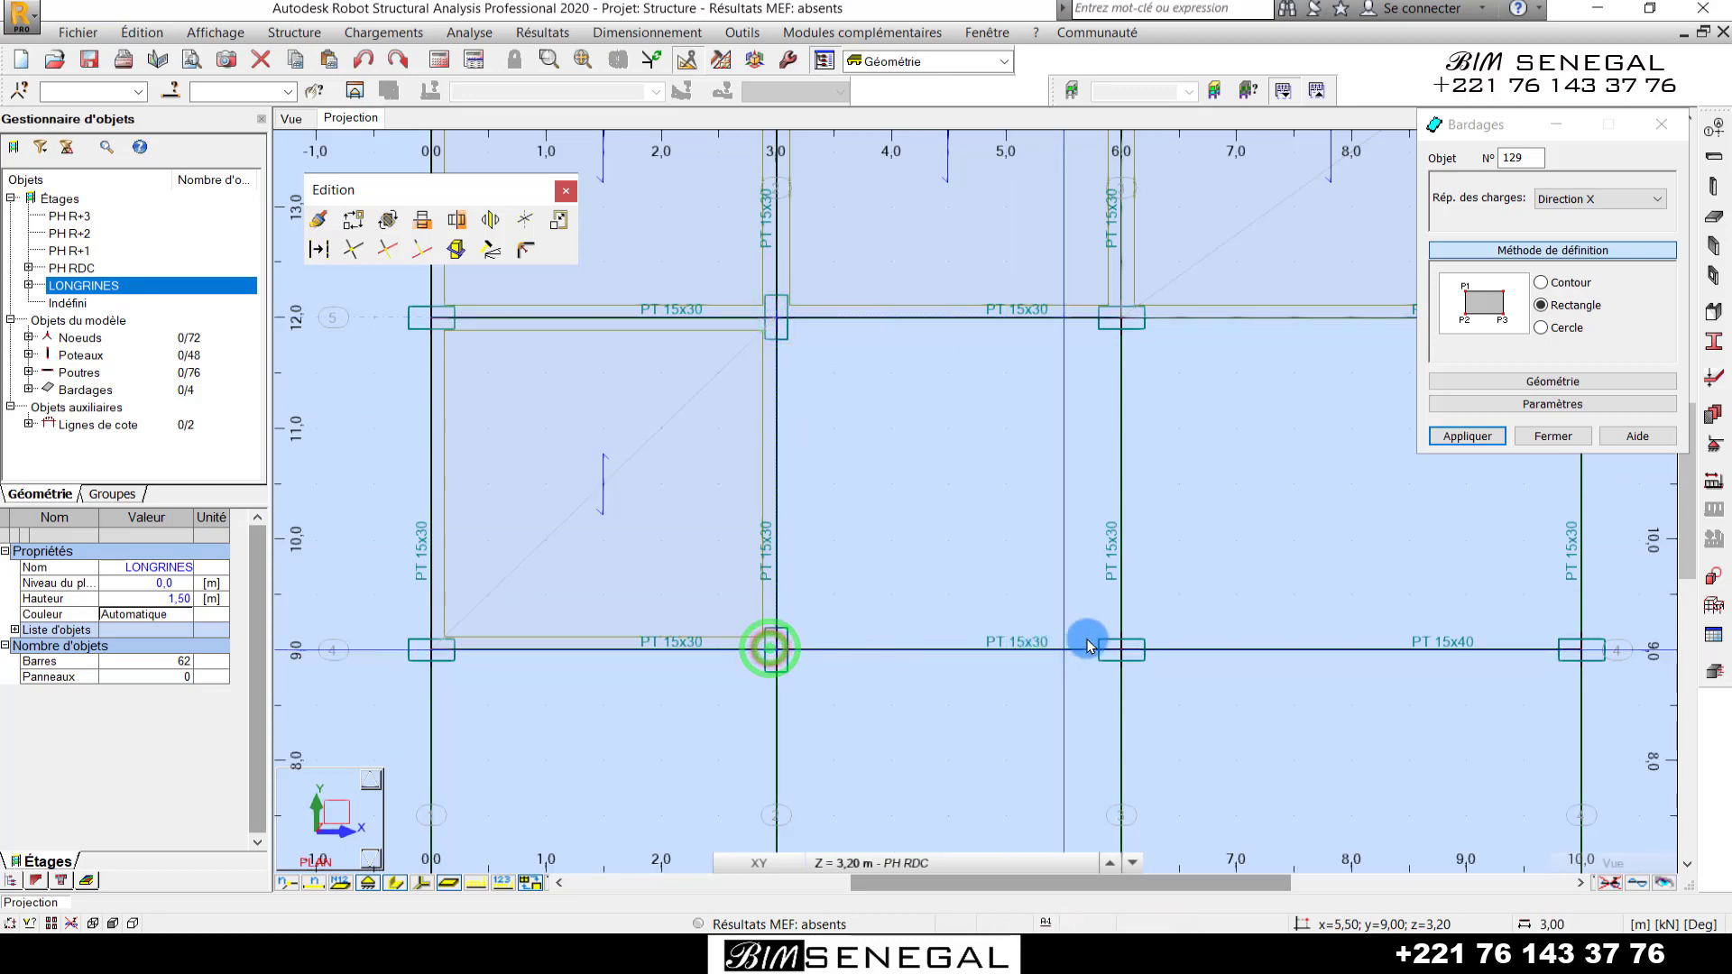
{"action": "left_click", "coordinate": [1121, 650]}
- Draw a rectangular cladding in the bay between vertical axes 3 and 4 and horizontal axes 4 and 5
{"action": "scroll", "coordinate": [1026, 602], "scroll_direction": "down", "scroll_amount": 1}
{"action": "scroll", "coordinate": [1065, 542], "scroll_direction": "up", "scroll_amount": 2}
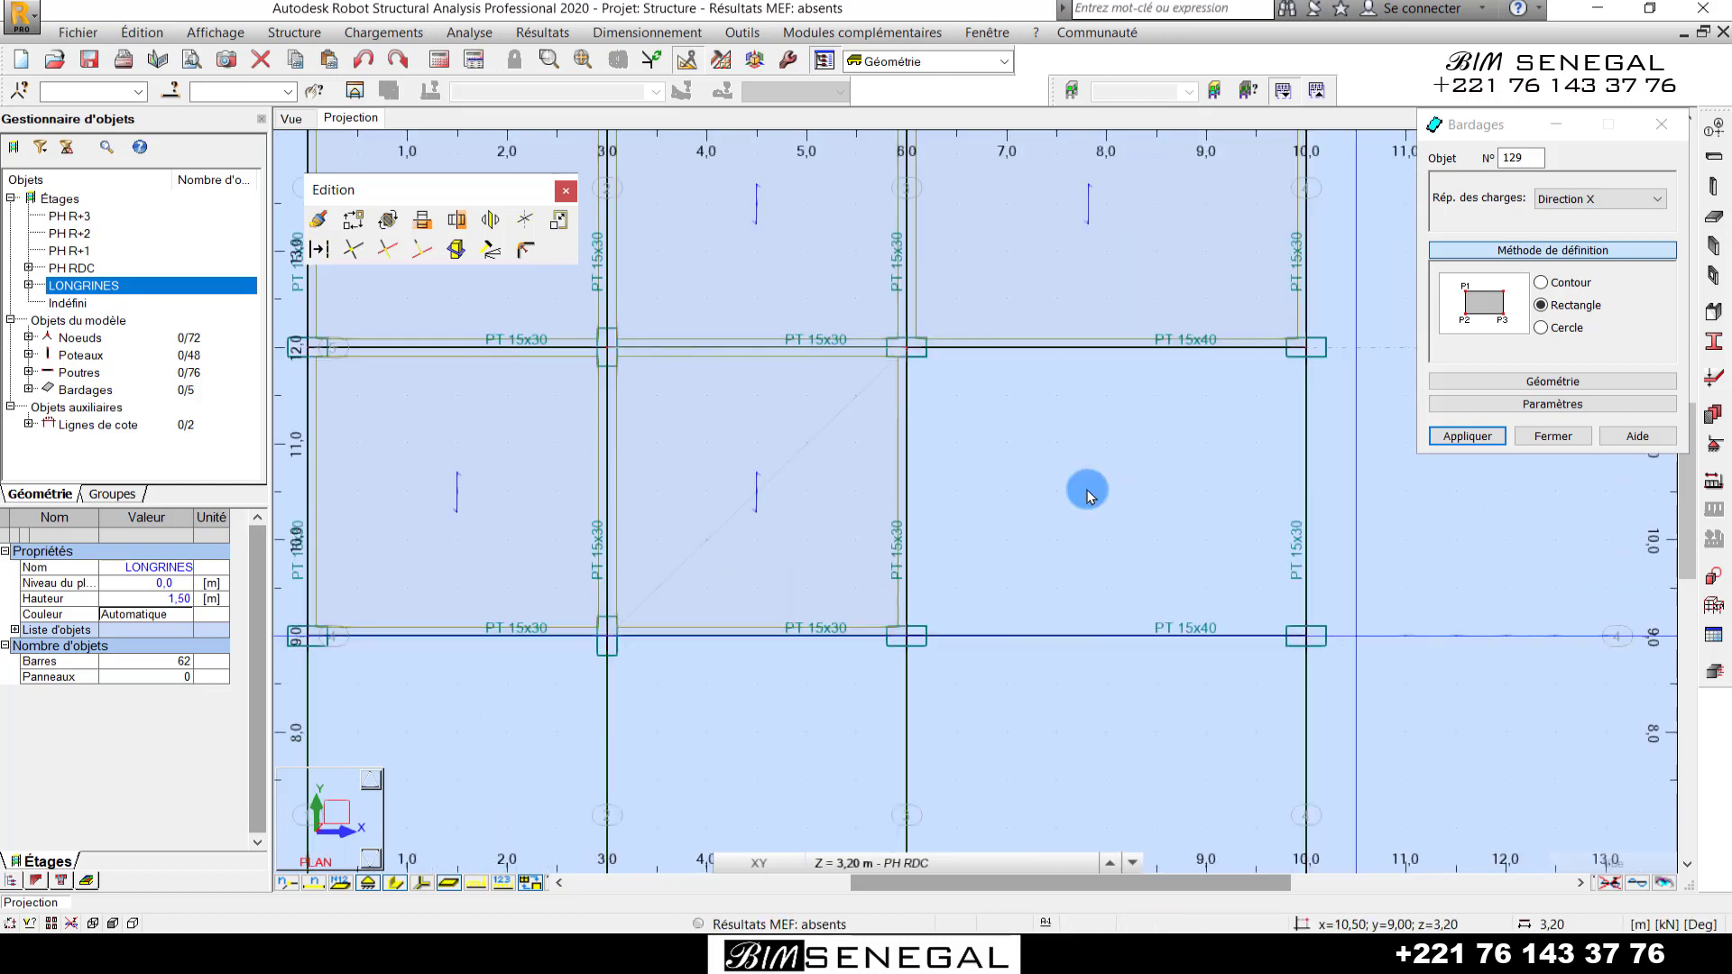
{"action": "left_click", "coordinate": [794, 277]}
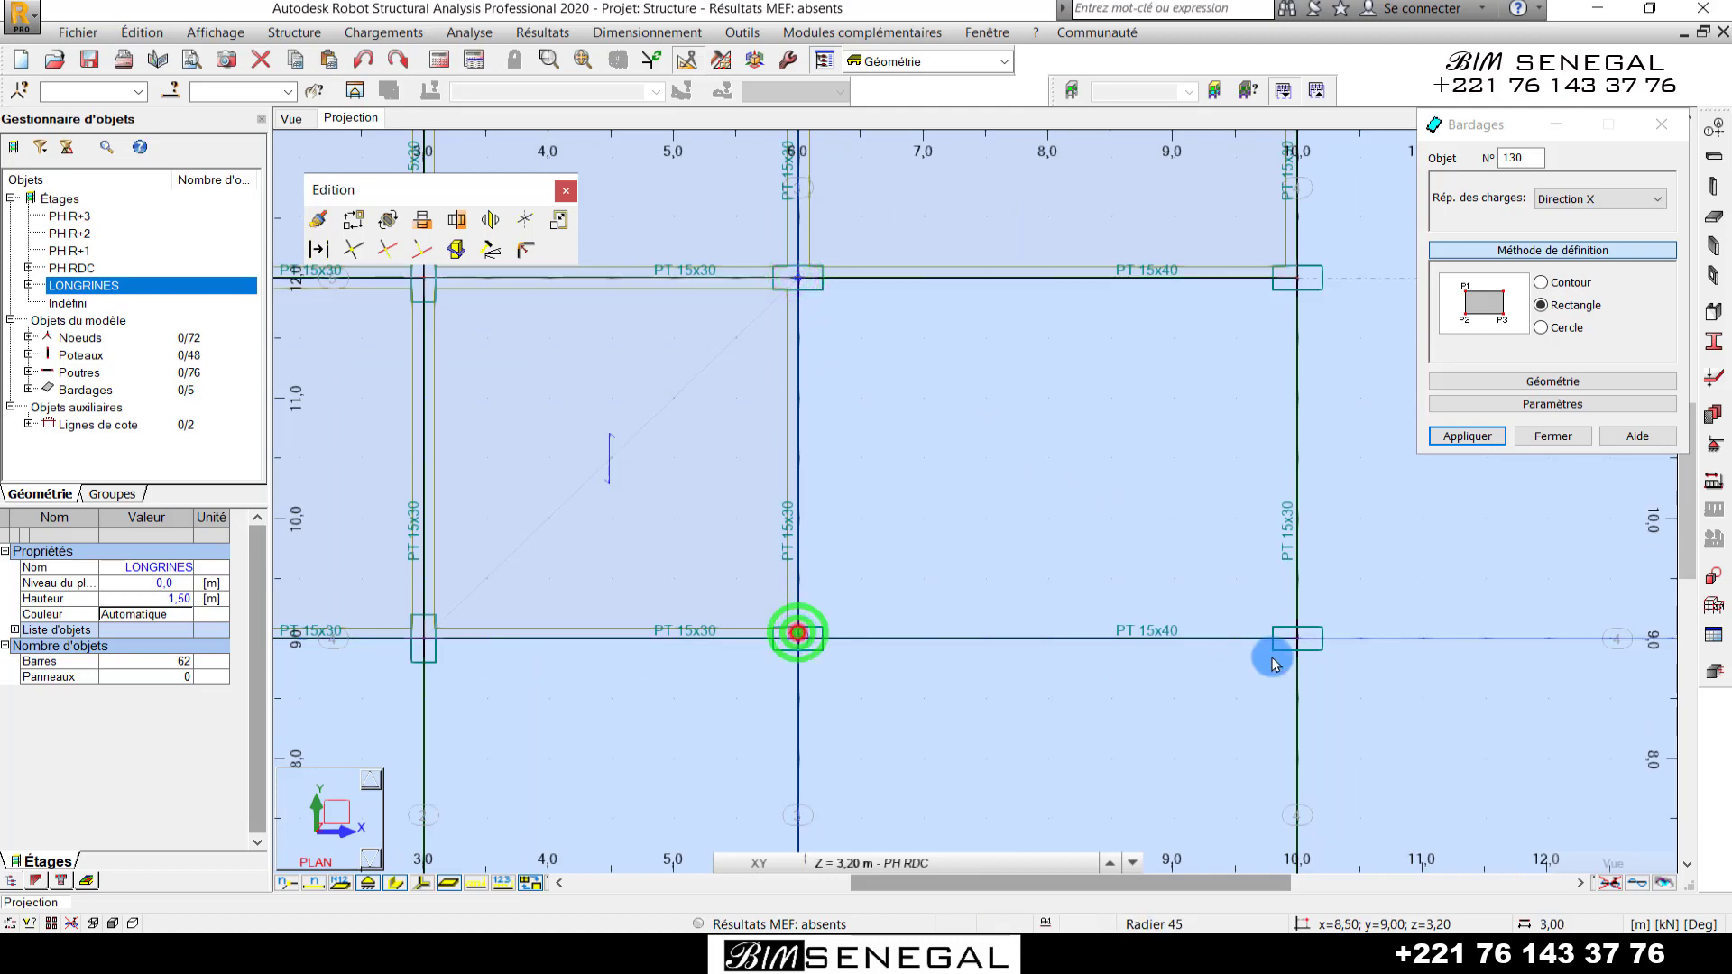
{"action": "scroll", "coordinate": [1094, 332], "scroll_direction": "down", "scroll_amount": 3}
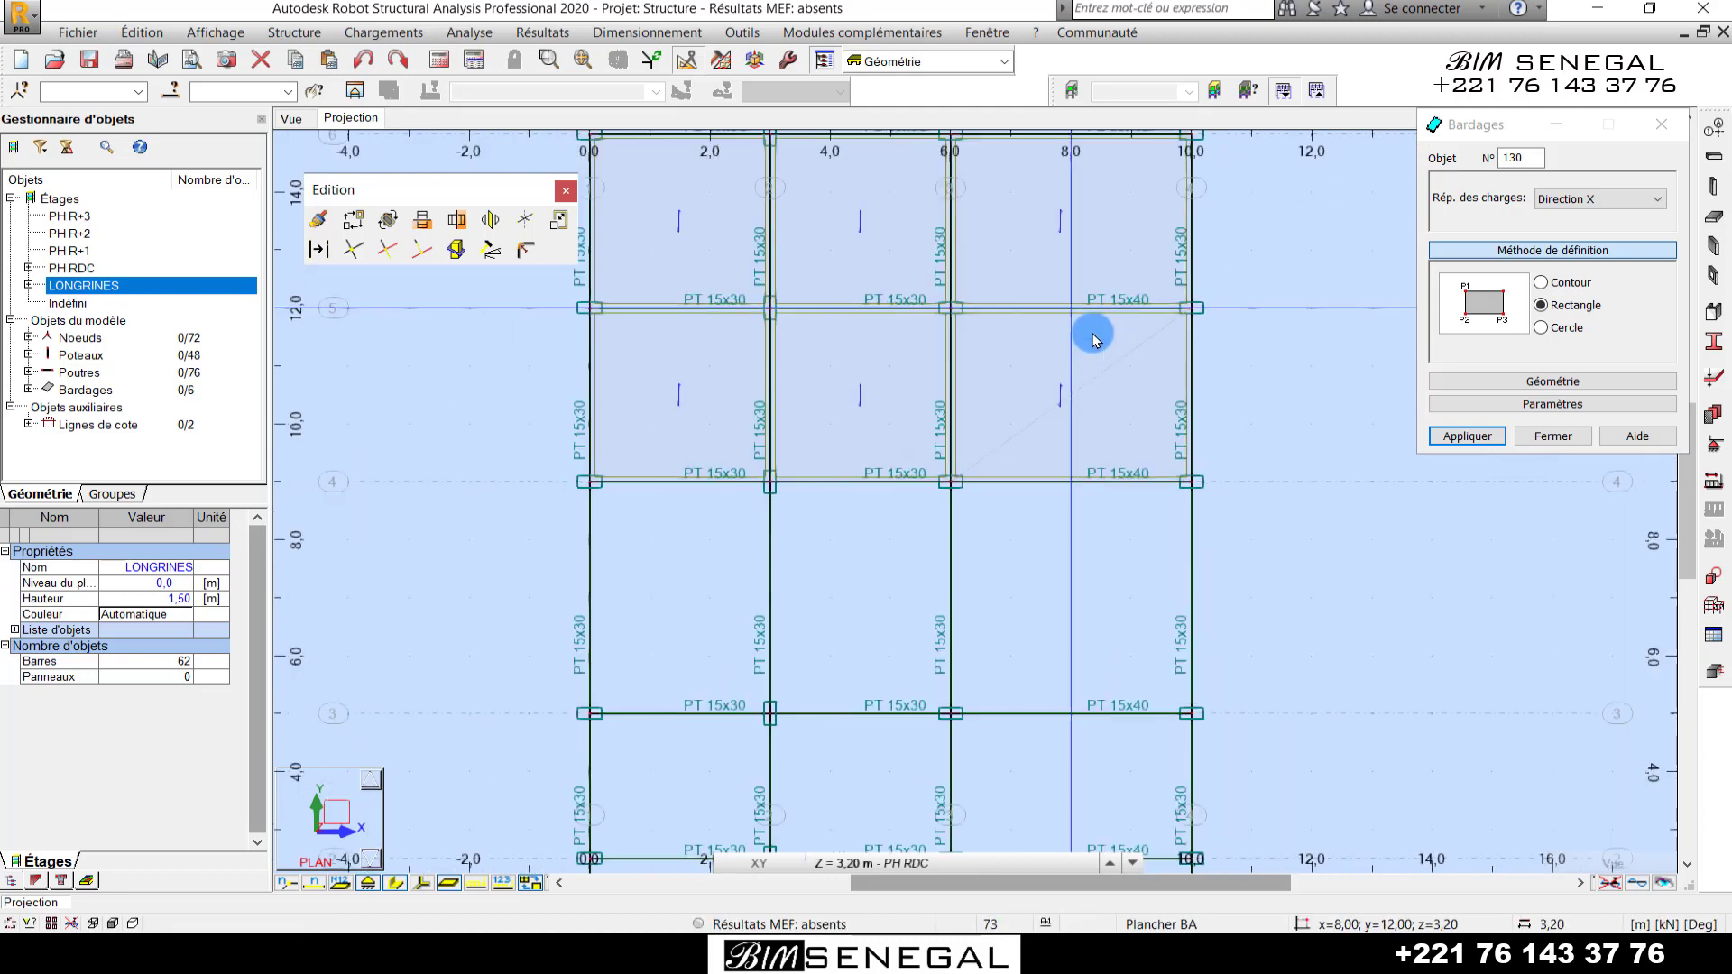
- Draw a rectangular cladding between vertical axes 3 and 4 and horizontal axes 2 and 3, with its first edge along horizontal axis 3
{"action": "scroll", "coordinate": [1128, 704], "scroll_direction": "up", "scroll_amount": 4}
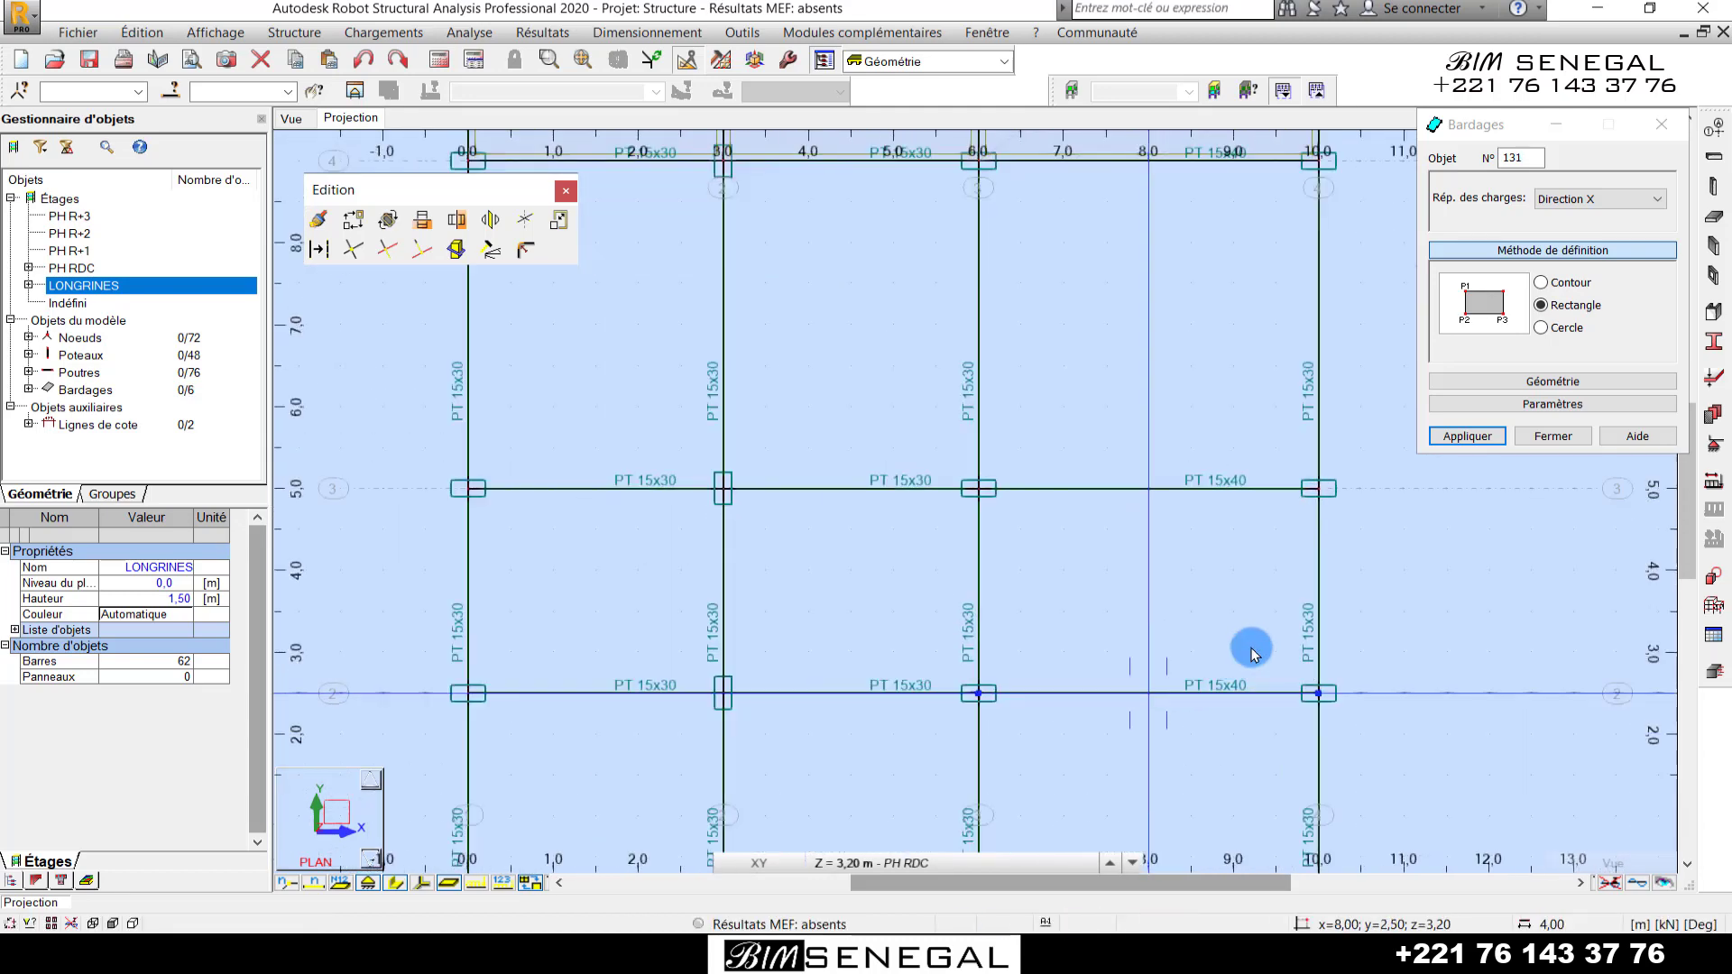
{"action": "scroll", "coordinate": [978, 577], "scroll_direction": "up", "scroll_amount": 3}
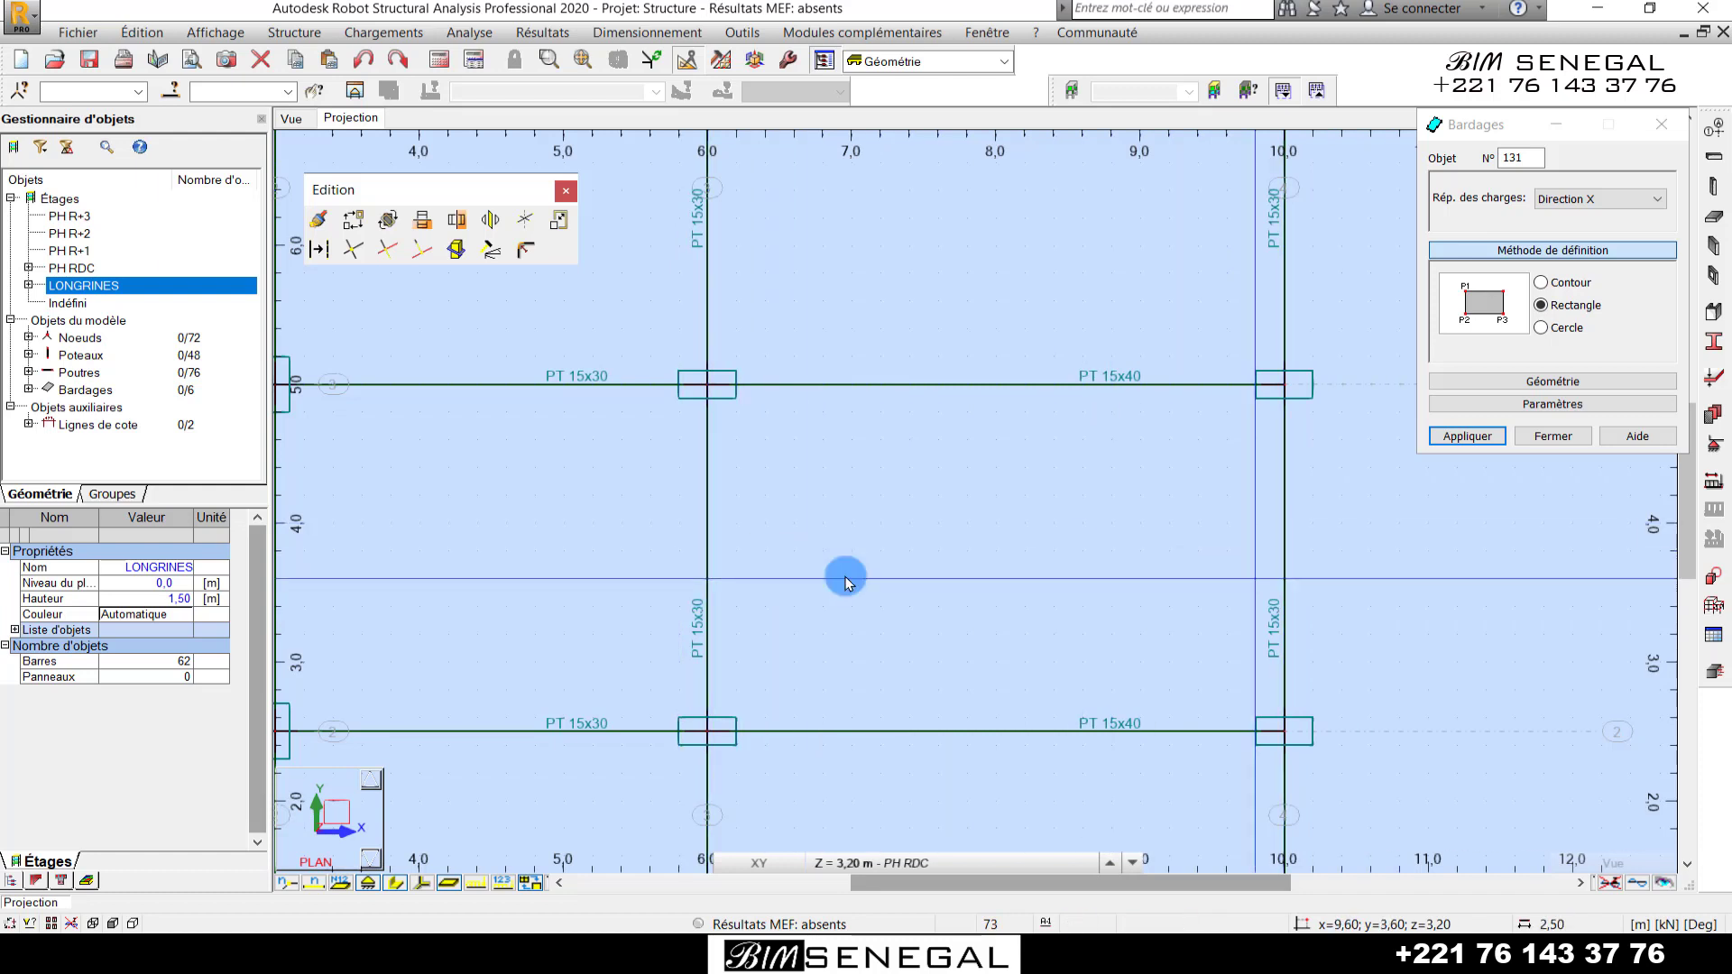
{"action": "left_click", "coordinate": [1287, 390]}
{"action": "left_click", "coordinate": [711, 392]}
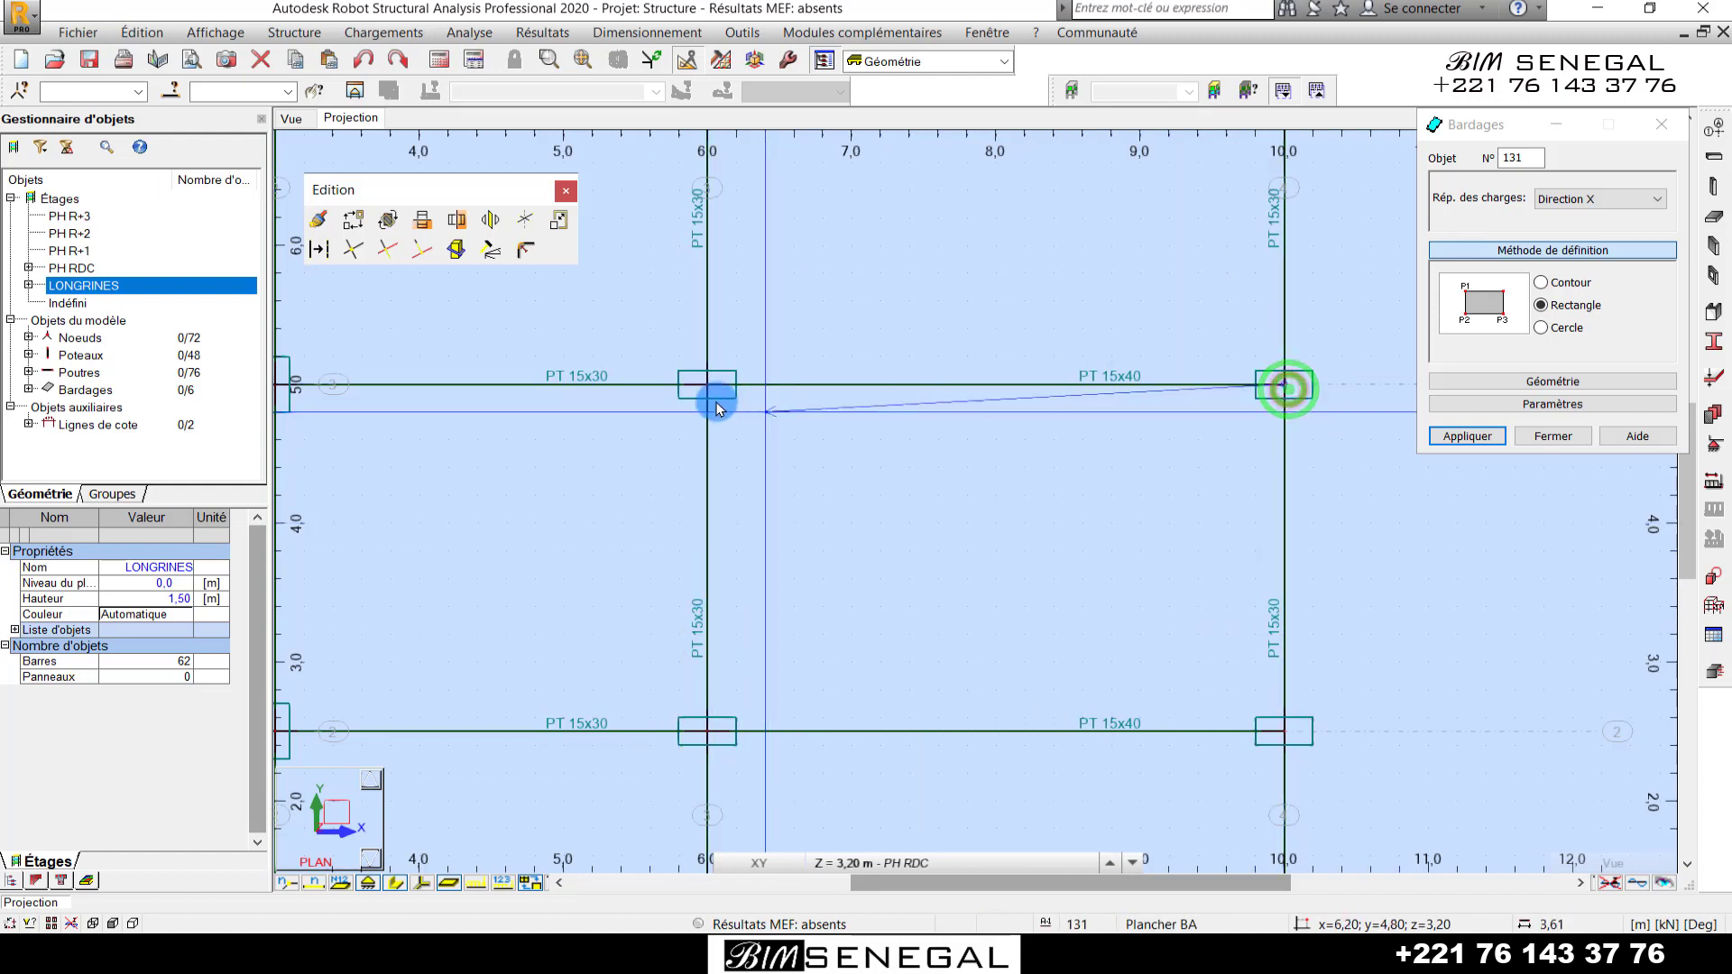
{"action": "left_click", "coordinate": [709, 729]}
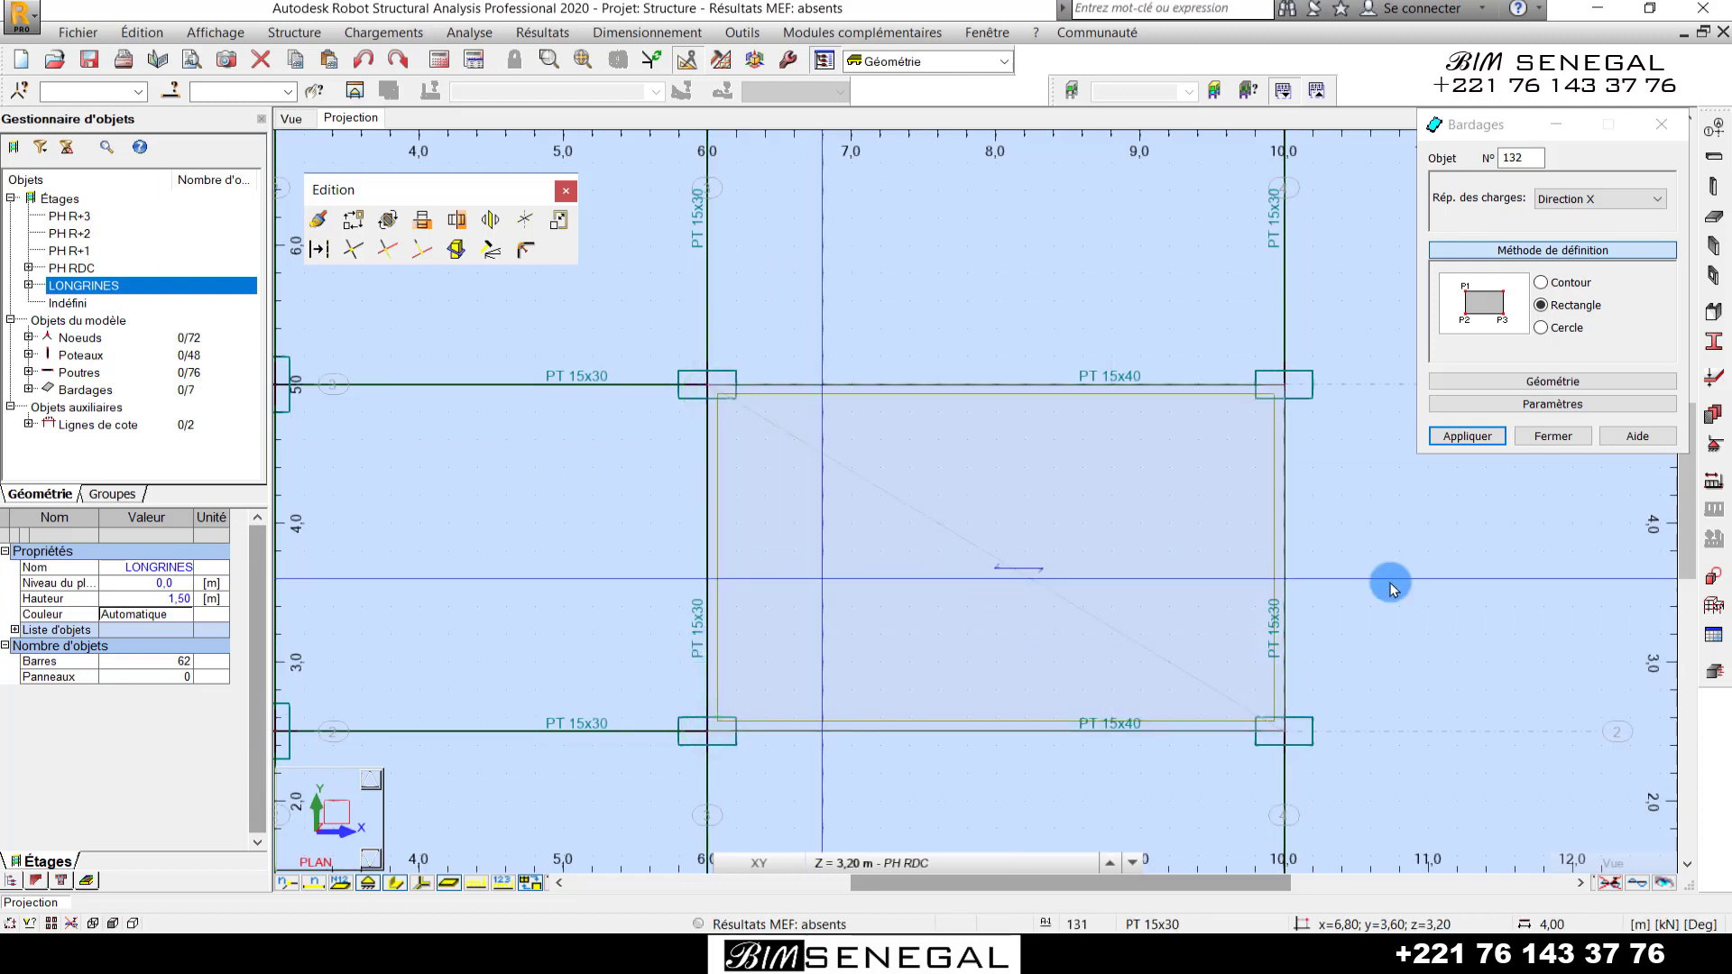
- Draw a rectangular cladding between vertical axes 1 and 2 and horizontal axes 3 and 4, with its first edge along horizontal axis 4
{"action": "scroll", "coordinate": [1400, 517], "scroll_direction": "down", "scroll_amount": 2}
{"action": "scroll", "coordinate": [1398, 518], "scroll_direction": "down", "scroll_amount": 2}
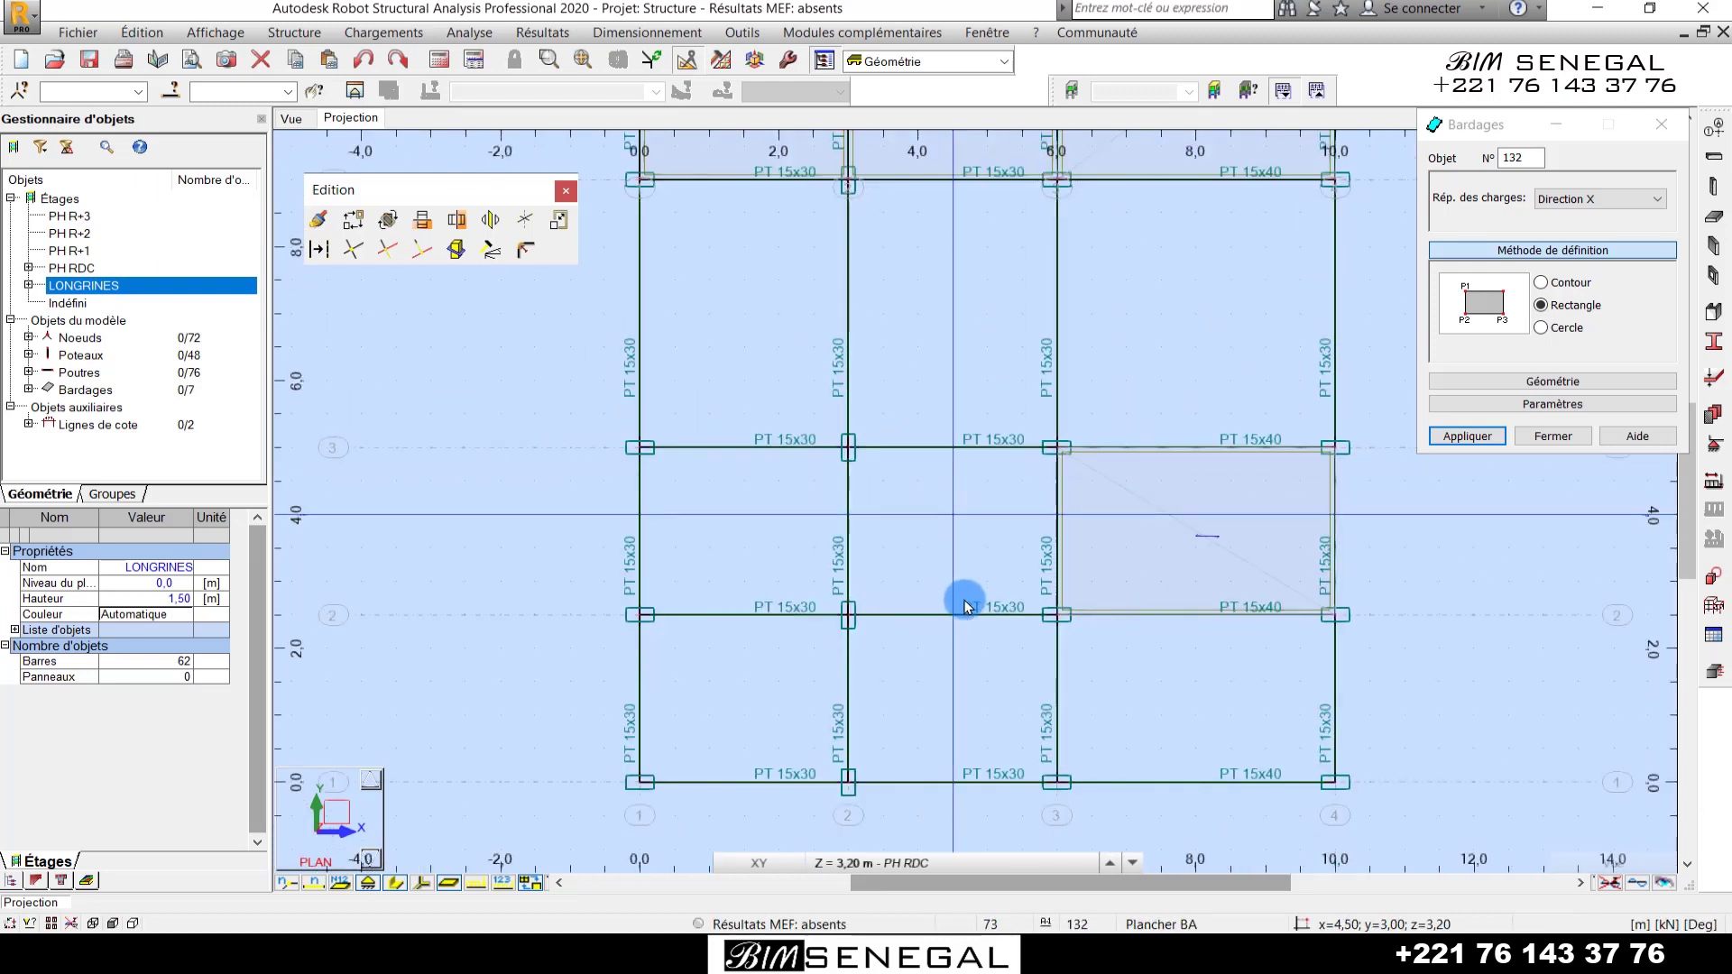
{"action": "scroll", "coordinate": [903, 491], "scroll_direction": "down", "scroll_amount": 2}
{"action": "scroll", "coordinate": [761, 312], "scroll_direction": "up", "scroll_amount": 2}
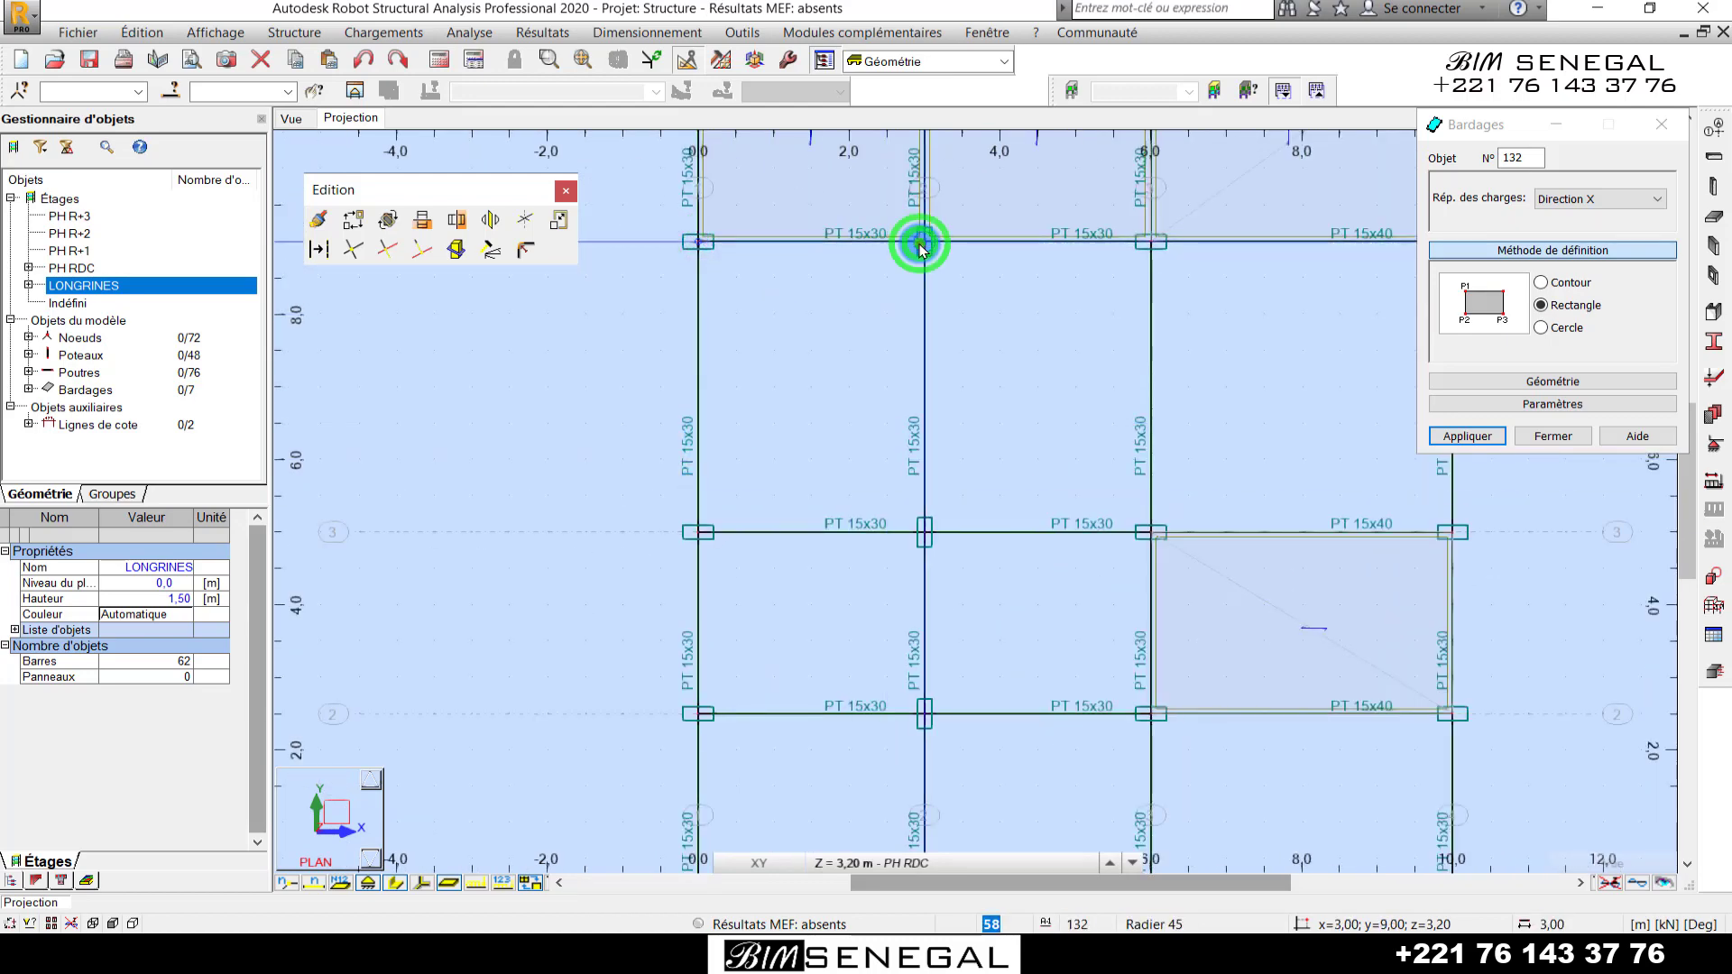
{"action": "left_click", "coordinate": [921, 531]}
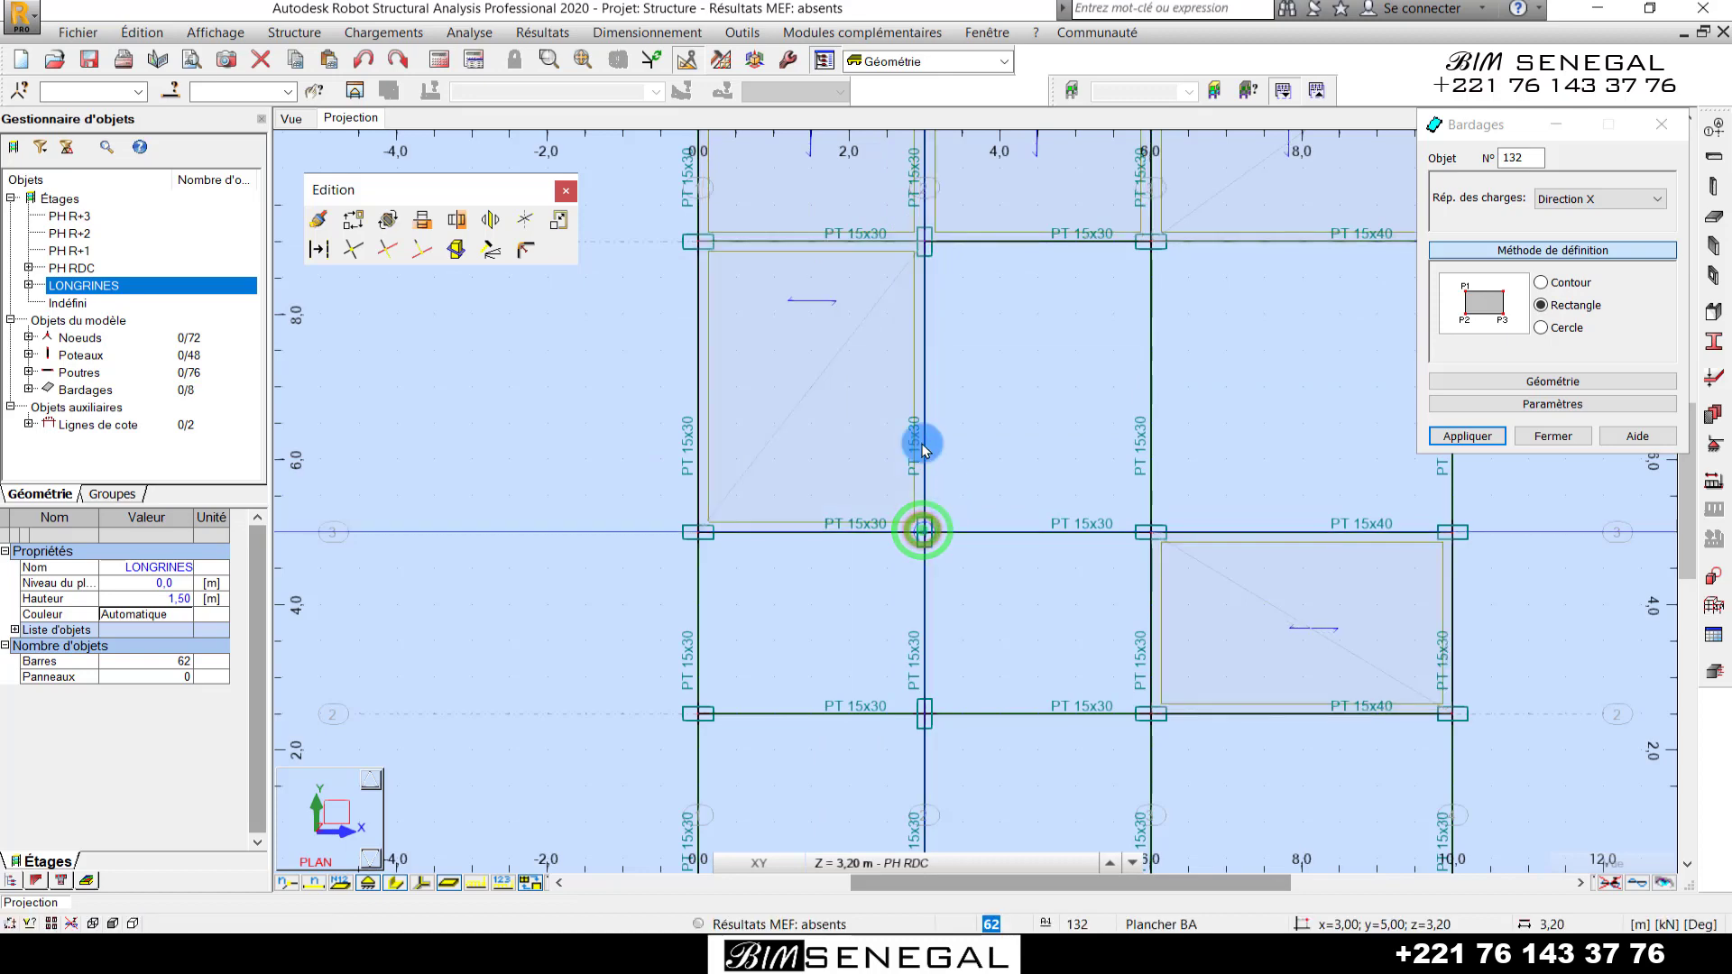
- Draw a rectangular cladding between vertical axes 2 and 3 and horizontal axes 3 and 4, with its first edge along horizontal axis 4
{"action": "scroll", "coordinate": [735, 274], "scroll_direction": "up", "scroll_amount": 1}
{"action": "scroll", "coordinate": [555, 397], "scroll_direction": "down", "scroll_amount": 1}
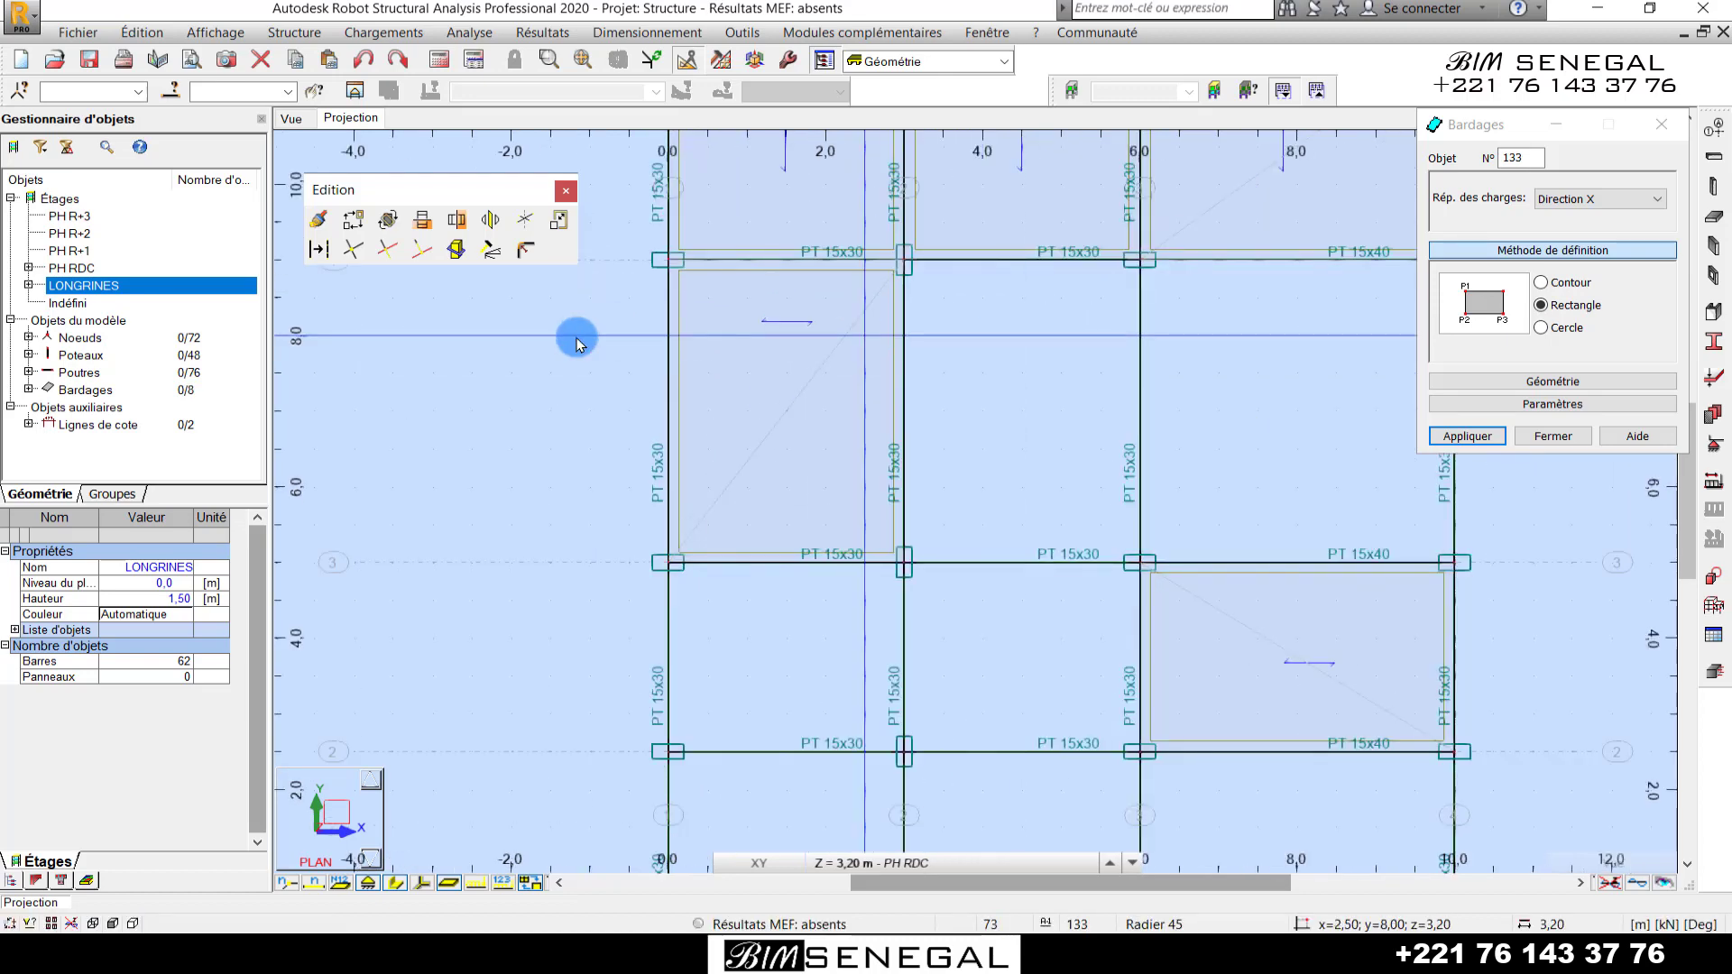
{"action": "scroll", "coordinate": [938, 281], "scroll_direction": "up", "scroll_amount": 1}
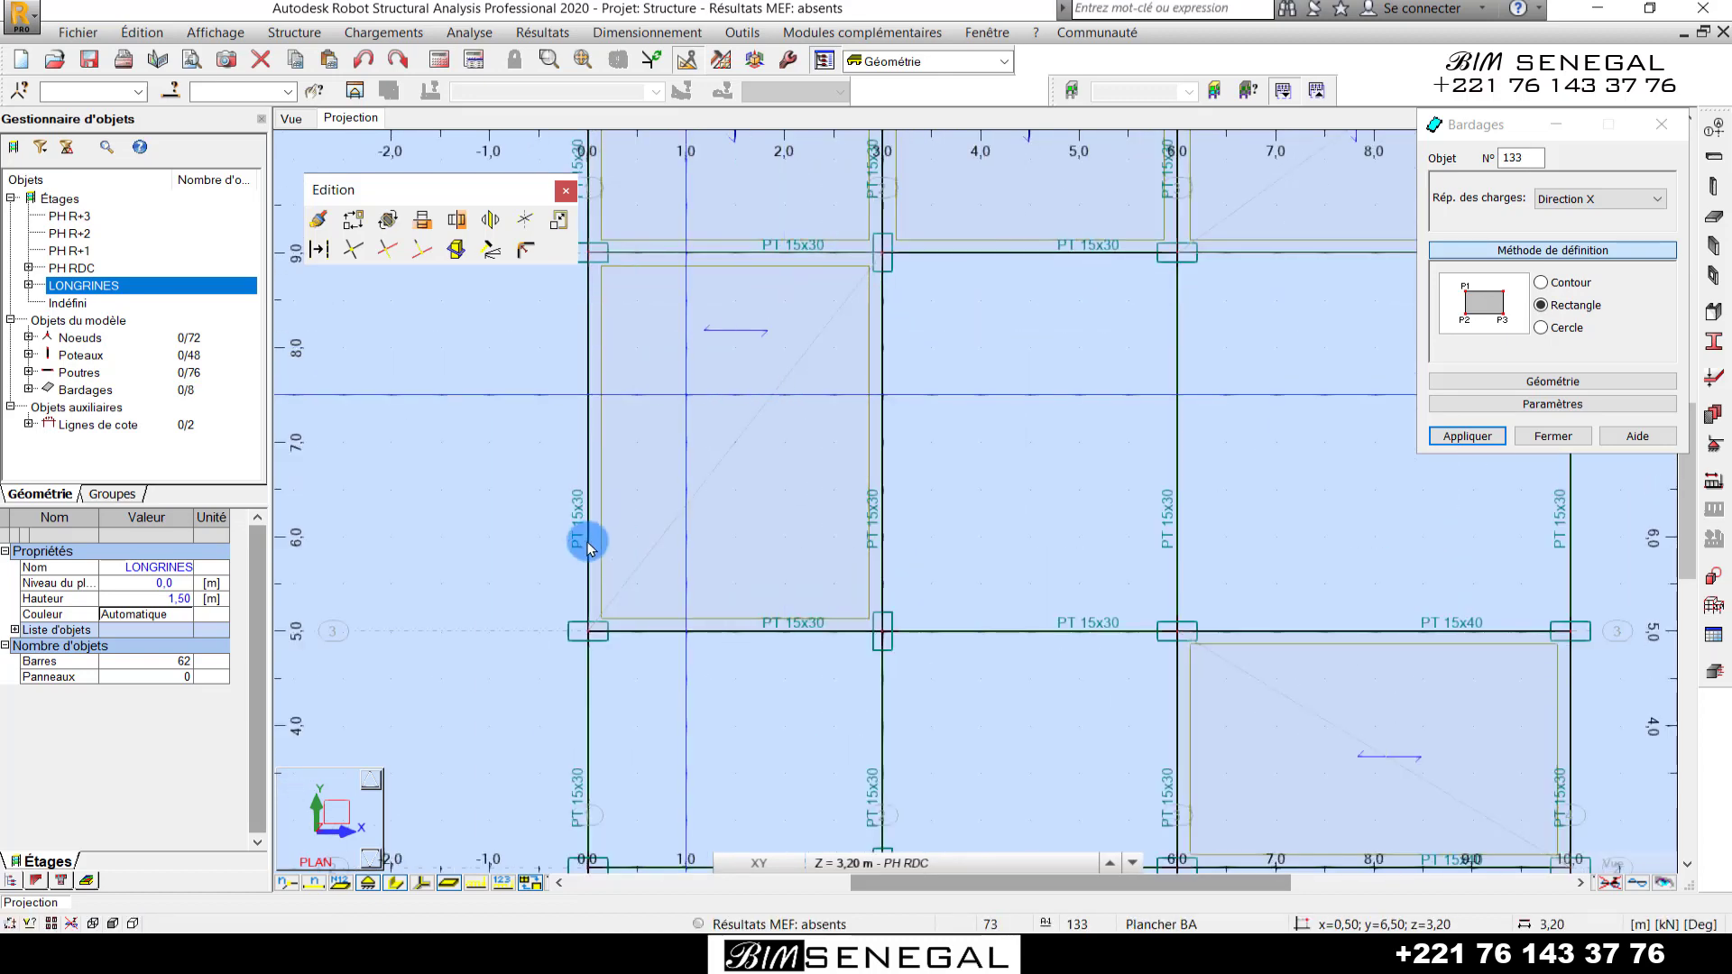
{"action": "scroll", "coordinate": [591, 541], "scroll_direction": "down", "scroll_amount": 1}
{"action": "scroll", "coordinate": [899, 407], "scroll_direction": "up", "scroll_amount": 2}
{"action": "scroll", "coordinate": [696, 388], "scroll_direction": "down", "scroll_amount": 1}
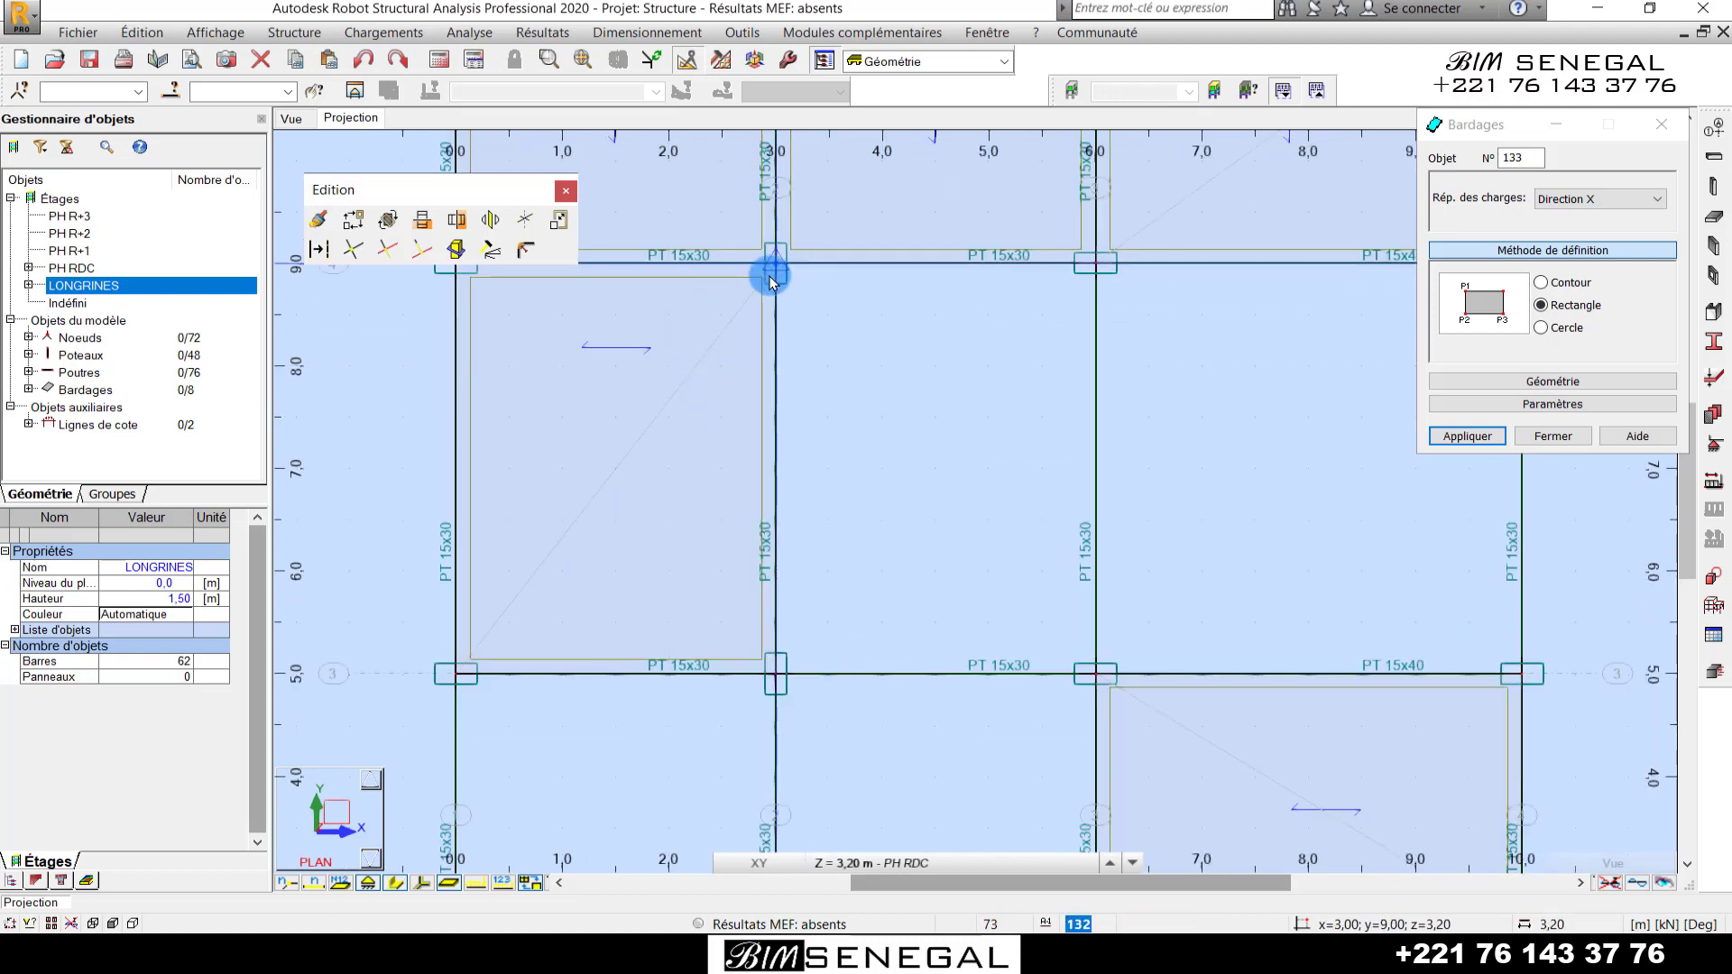
{"action": "left_click", "coordinate": [774, 270]}
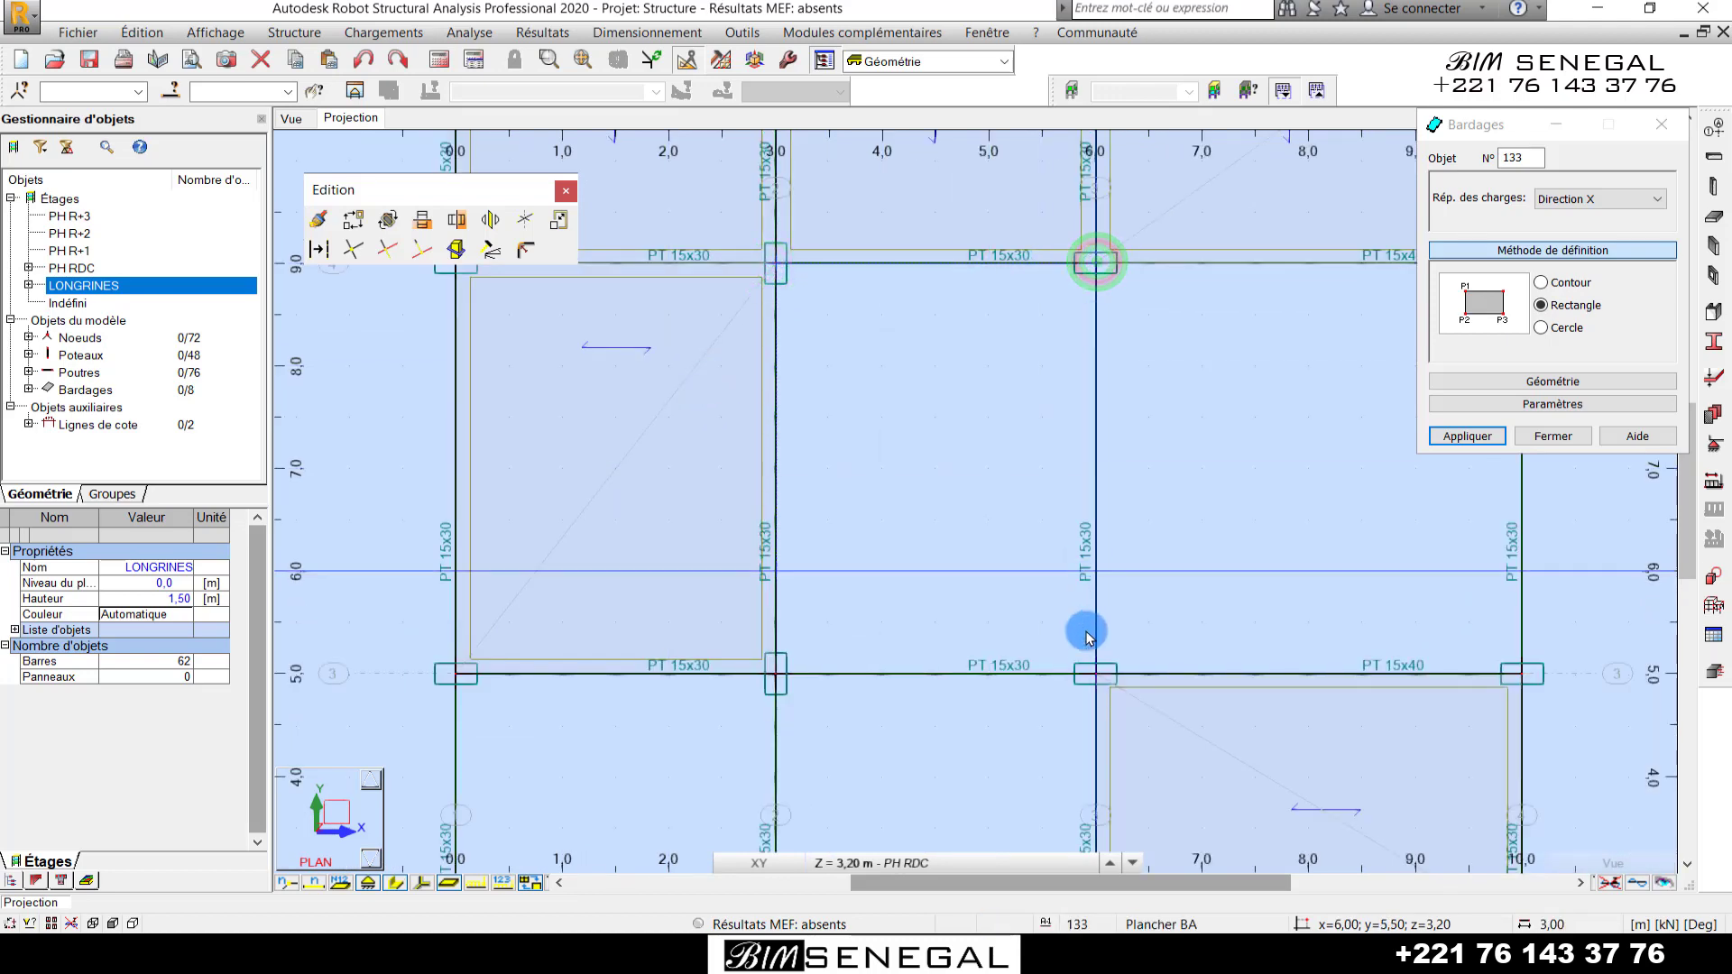
{"action": "left_click", "coordinate": [1095, 671]}
- Draw a rectangular cladding between vertical axes 3 and 4 and horizontal axes 3 and 4, with its first edge along horizontal axis 4
{"action": "scroll", "coordinate": [1089, 507], "scroll_direction": "down", "scroll_amount": 2}
{"action": "scroll", "coordinate": [1088, 507], "scroll_direction": "up", "scroll_amount": 2}
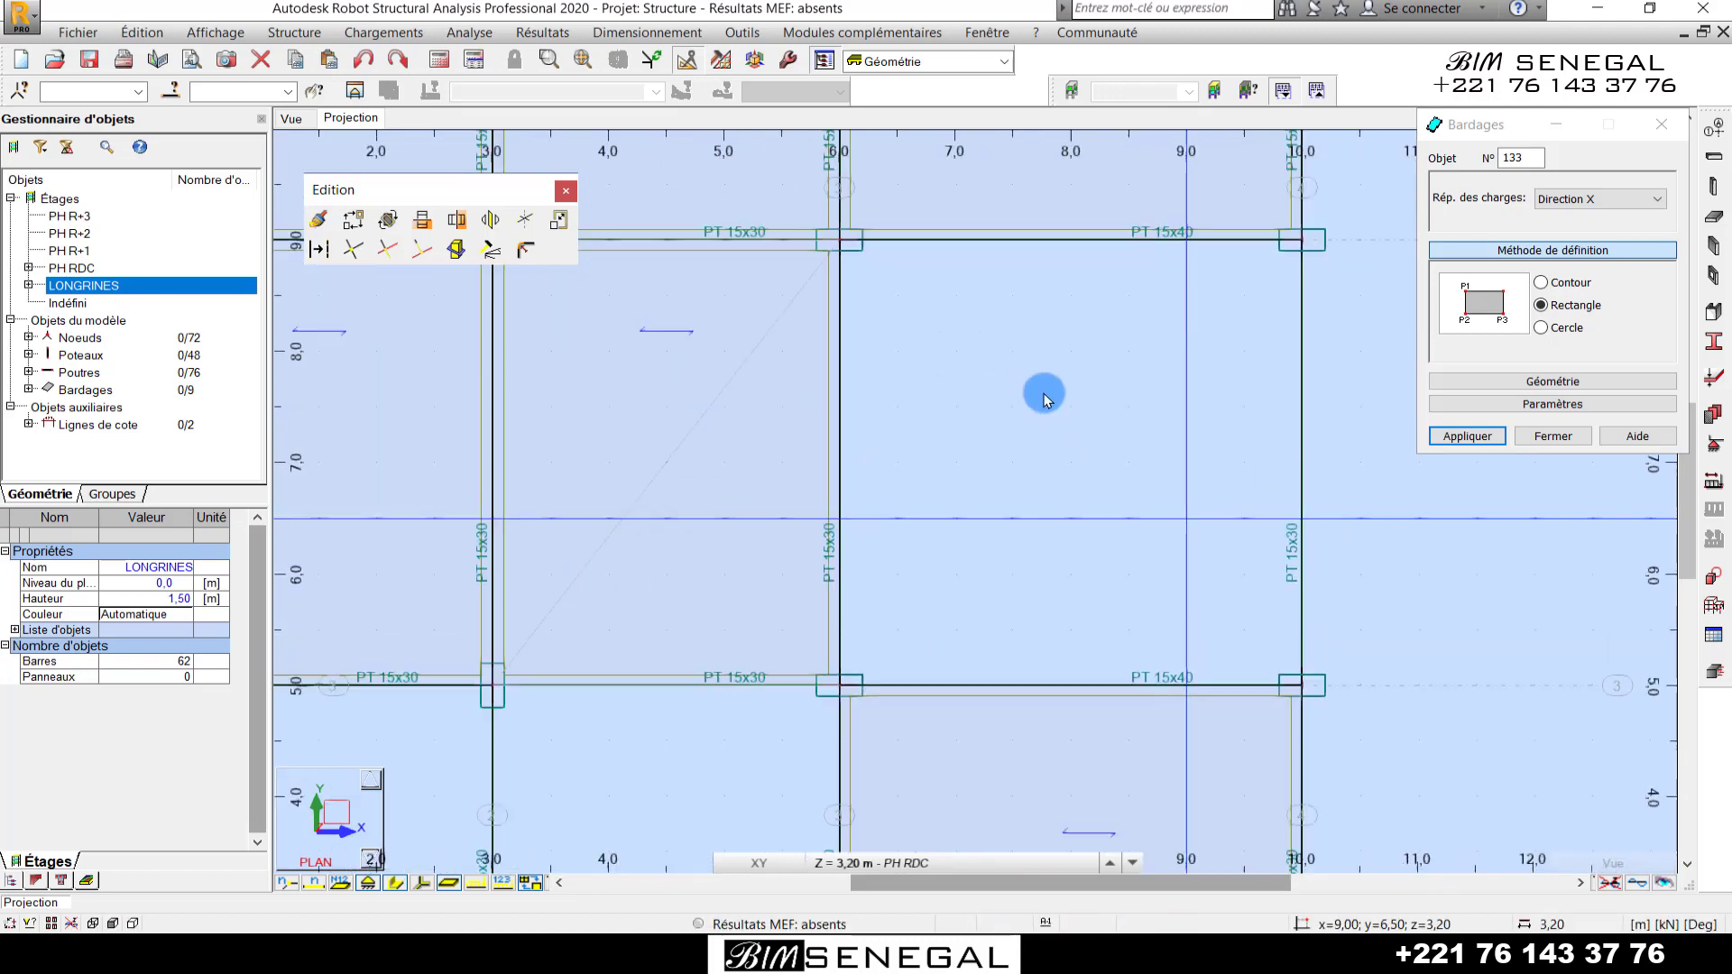
{"action": "left_click", "coordinate": [845, 239]}
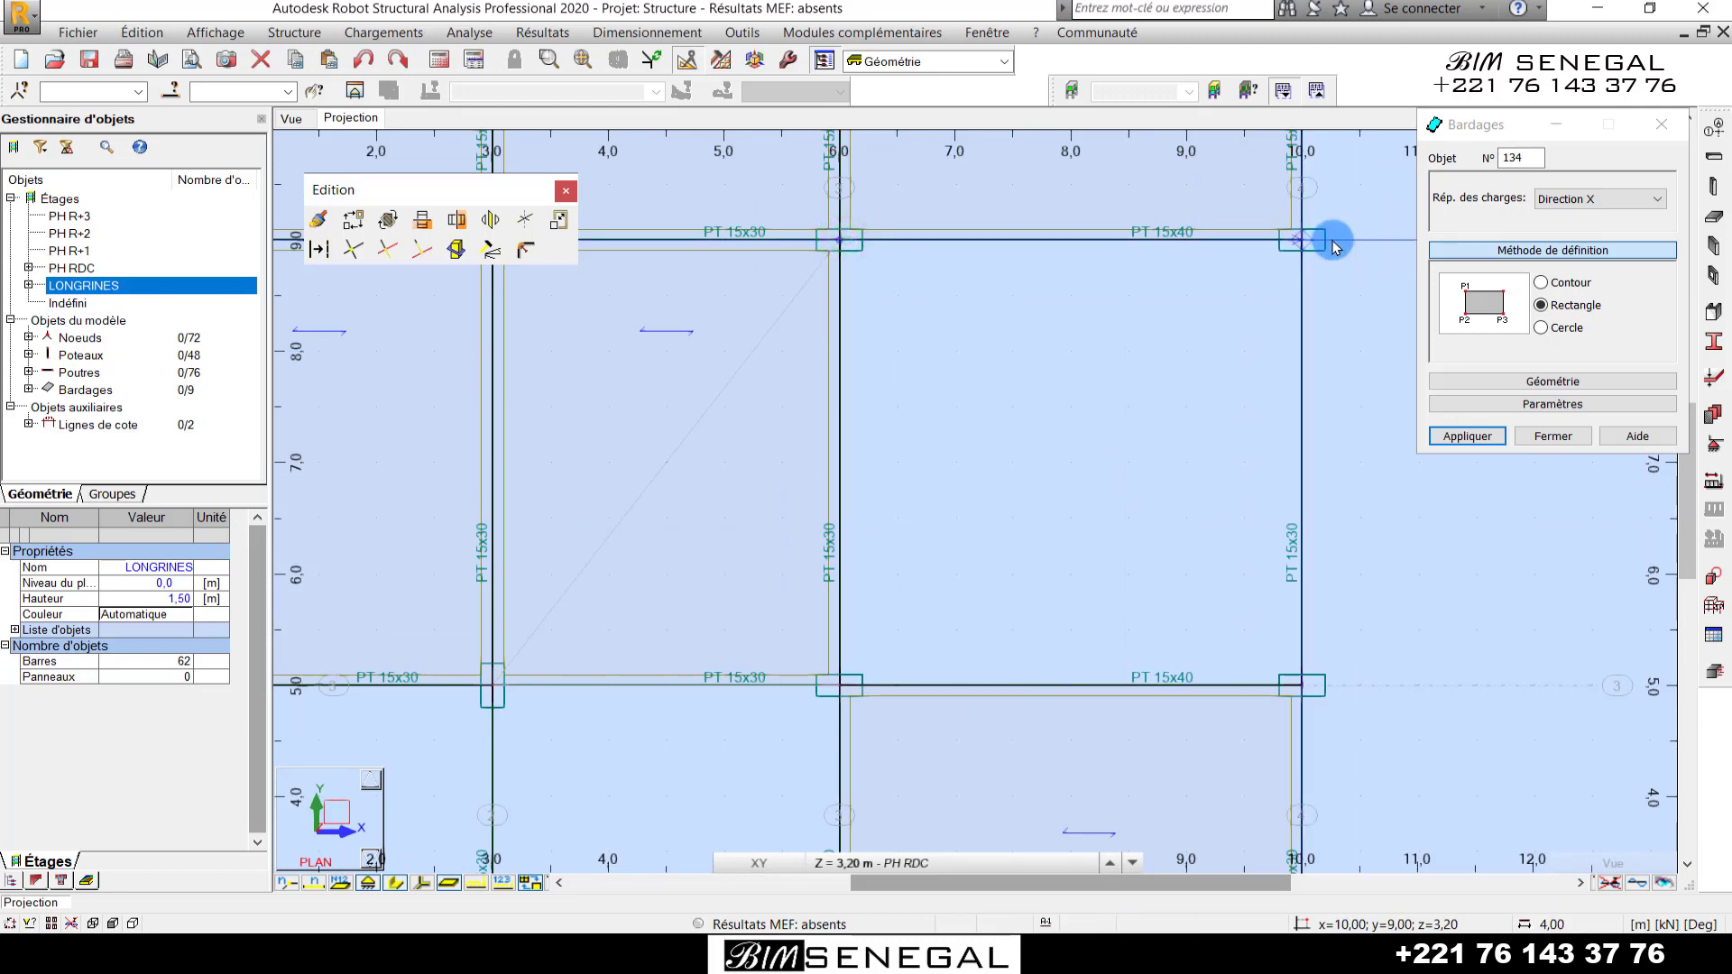
{"action": "left_click", "coordinate": [1302, 684]}
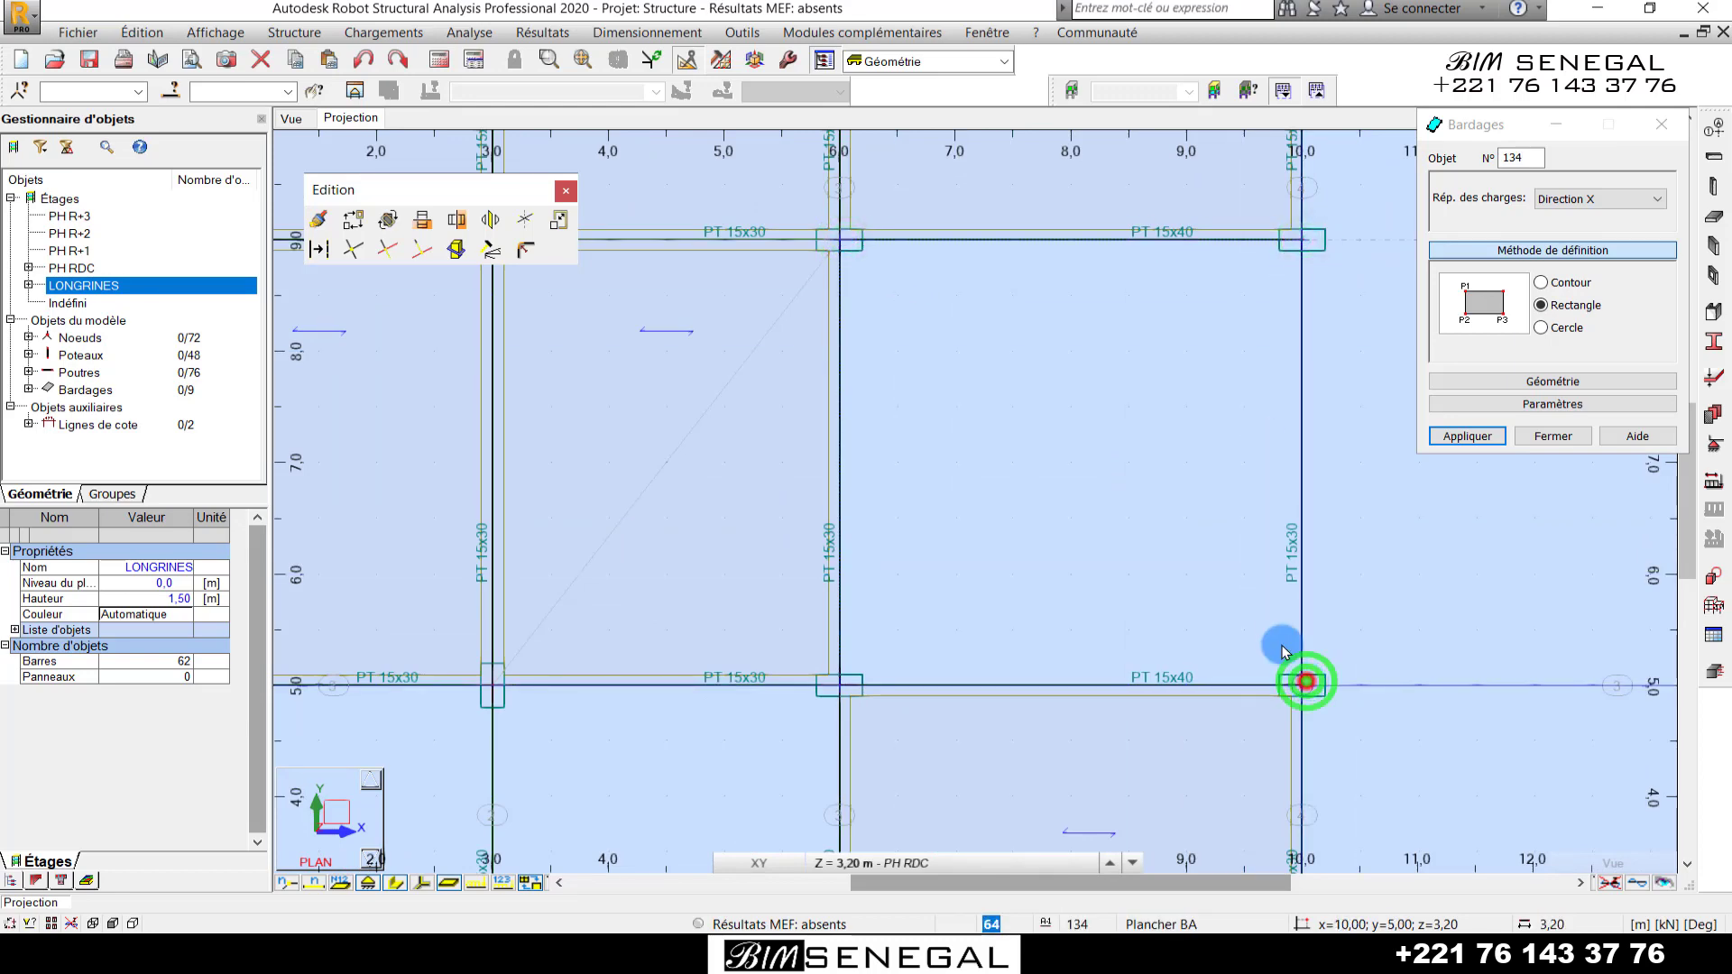
- Draw a rectangular cladding between vertical axes 1 and 2 and horizontal axes 2 and 3, with its first edge along vertical axis 1
{"action": "scroll", "coordinate": [1206, 271], "scroll_direction": "down", "scroll_amount": 2}
{"action": "scroll", "coordinate": [1029, 469], "scroll_direction": "down", "scroll_amount": 2}
{"action": "scroll", "coordinate": [857, 733], "scroll_direction": "up", "scroll_amount": 2}
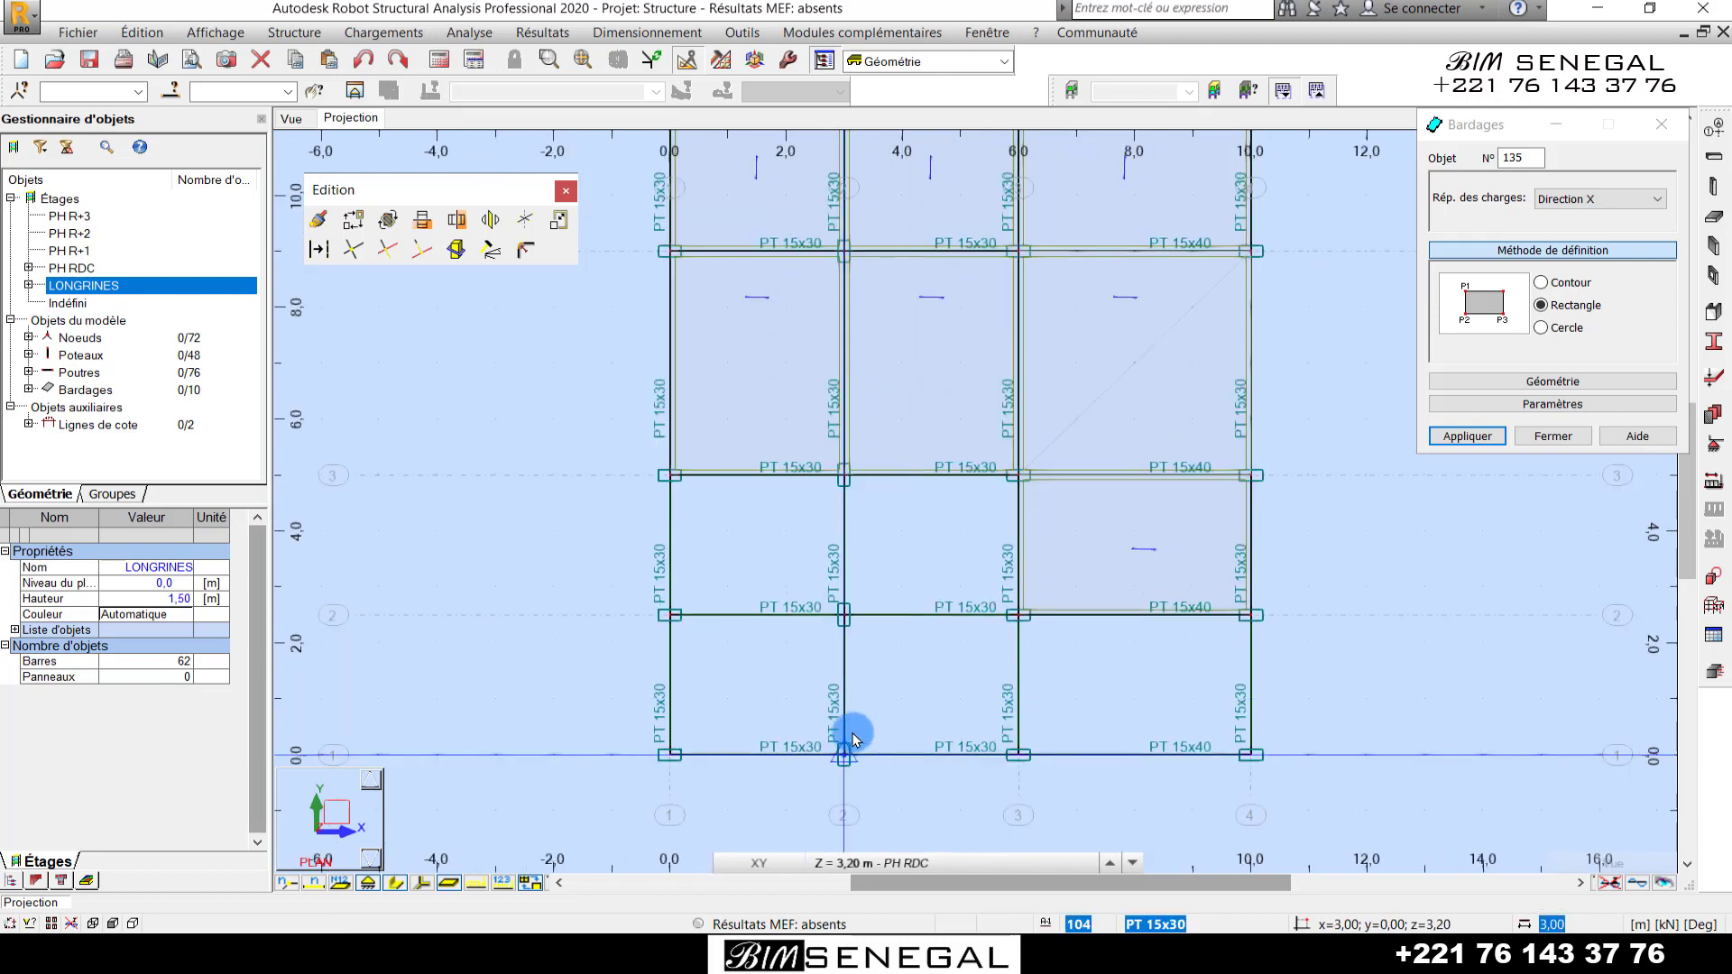
{"action": "left_click", "coordinate": [625, 413]}
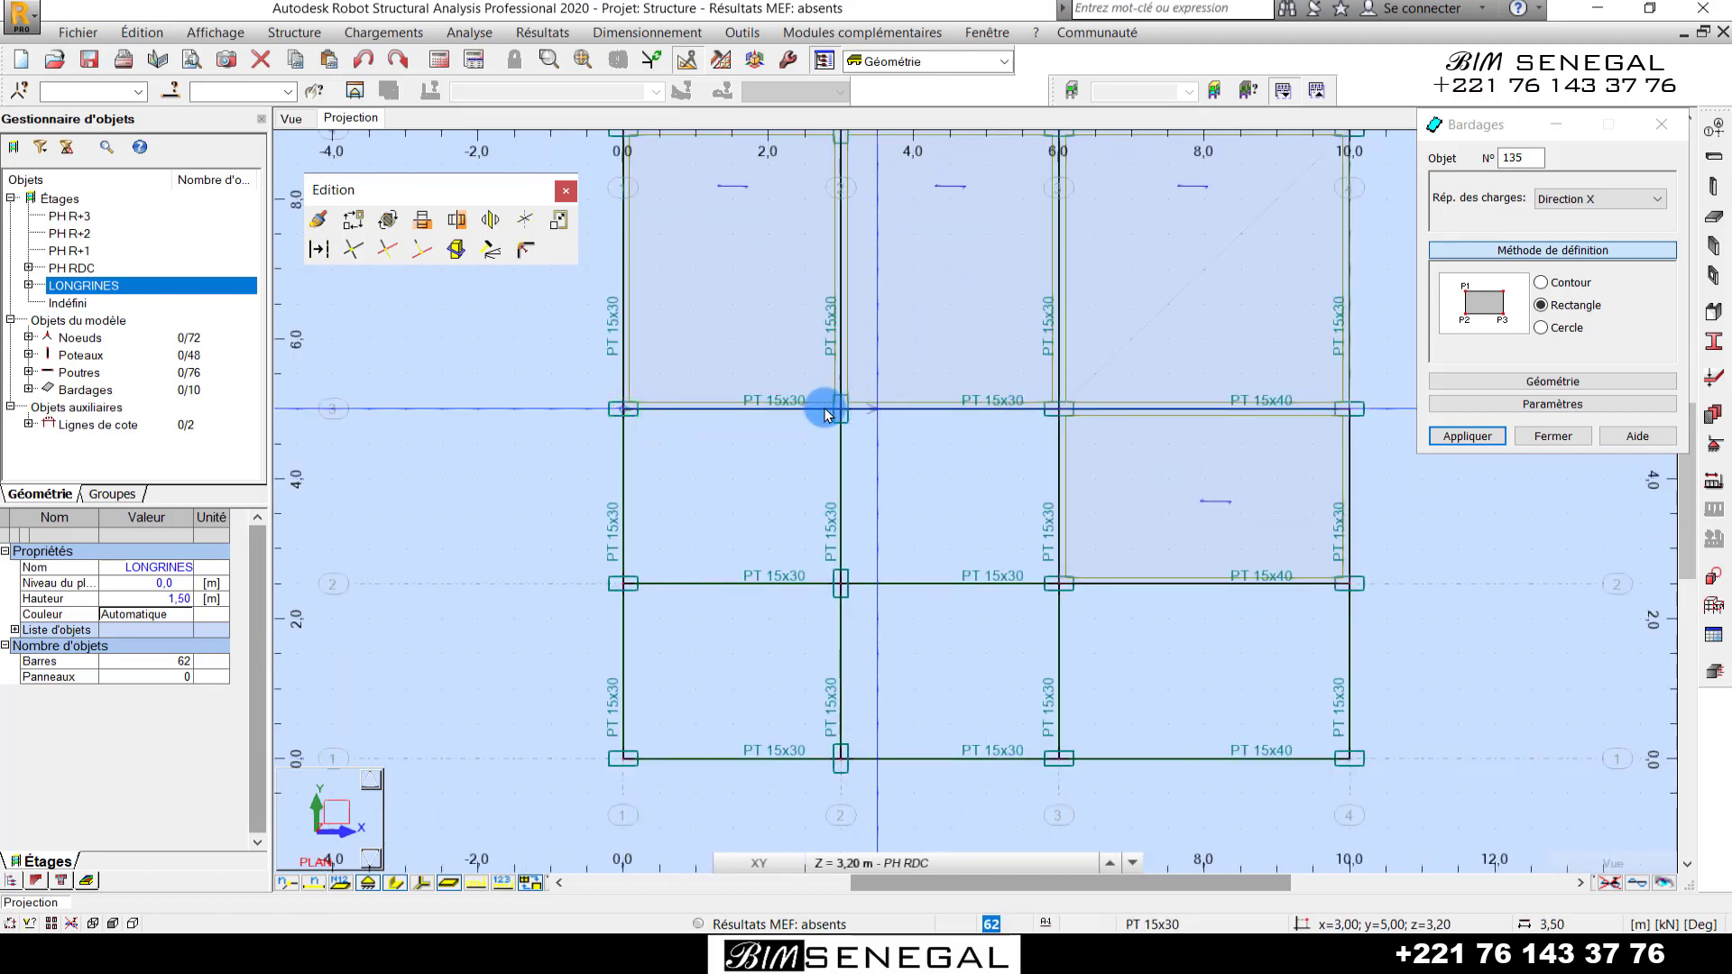
{"action": "left_click", "coordinate": [616, 585]}
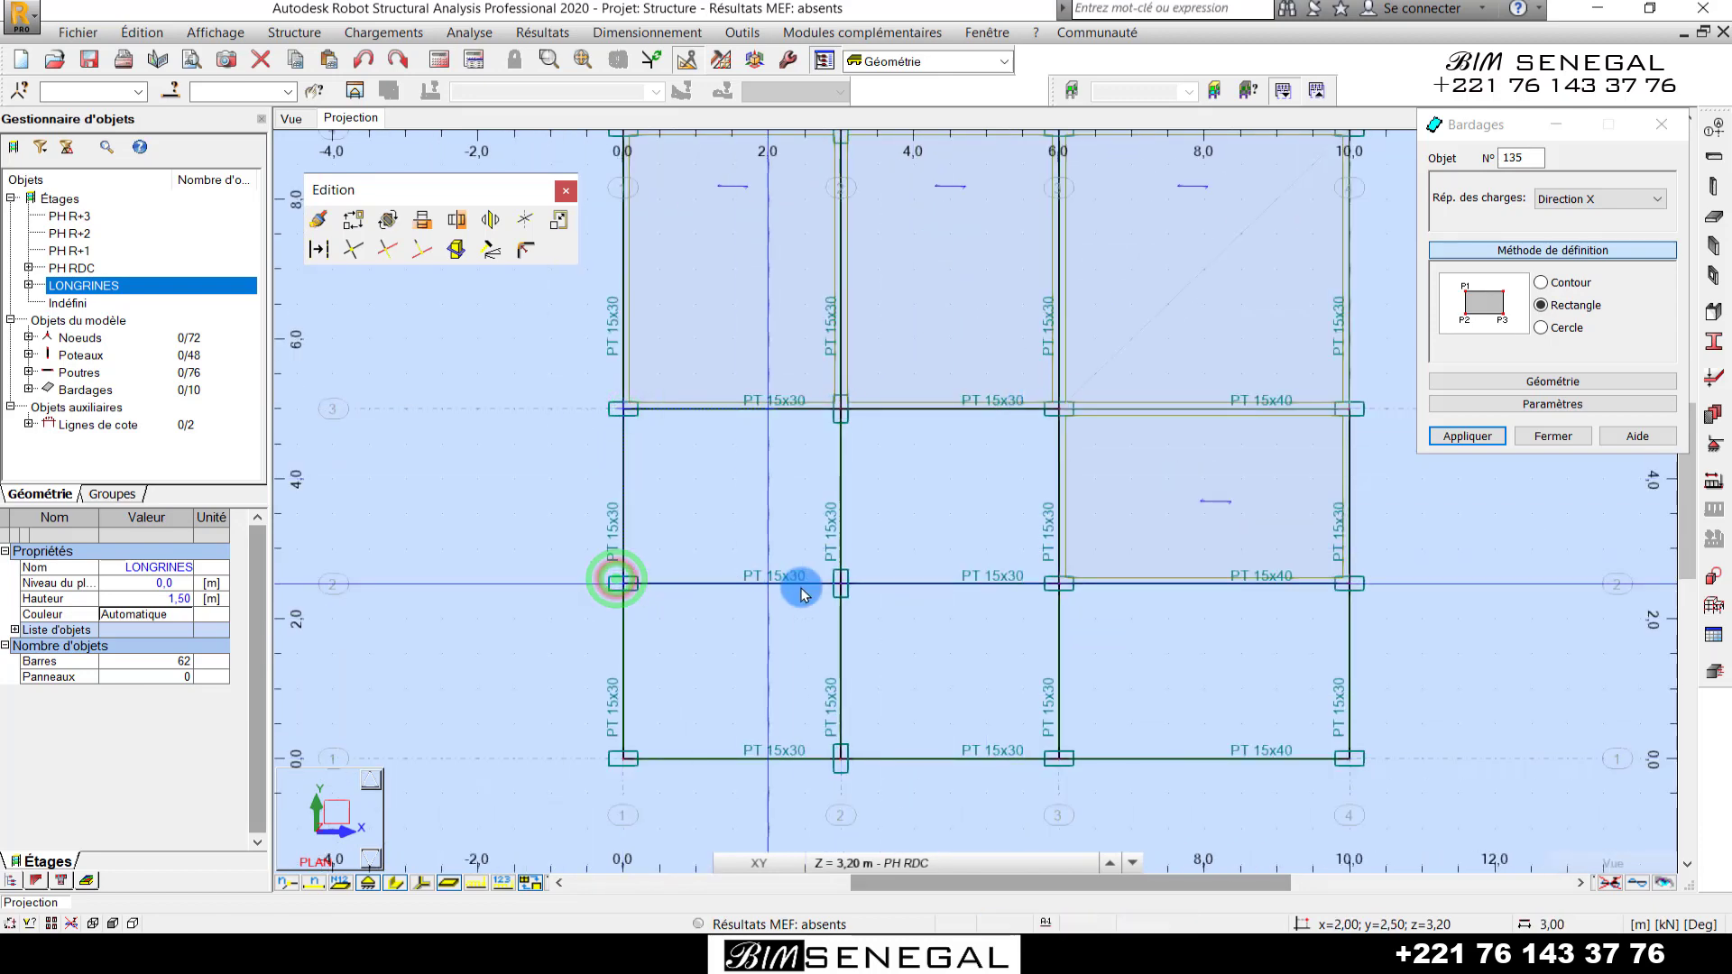
- Draw a rectangular cladding between vertical axes 1 and 2 and horizontal axes 1 and 2, with its first edge along vertical axis 1
{"action": "scroll", "coordinate": [661, 749], "scroll_direction": "up", "scroll_amount": 1}
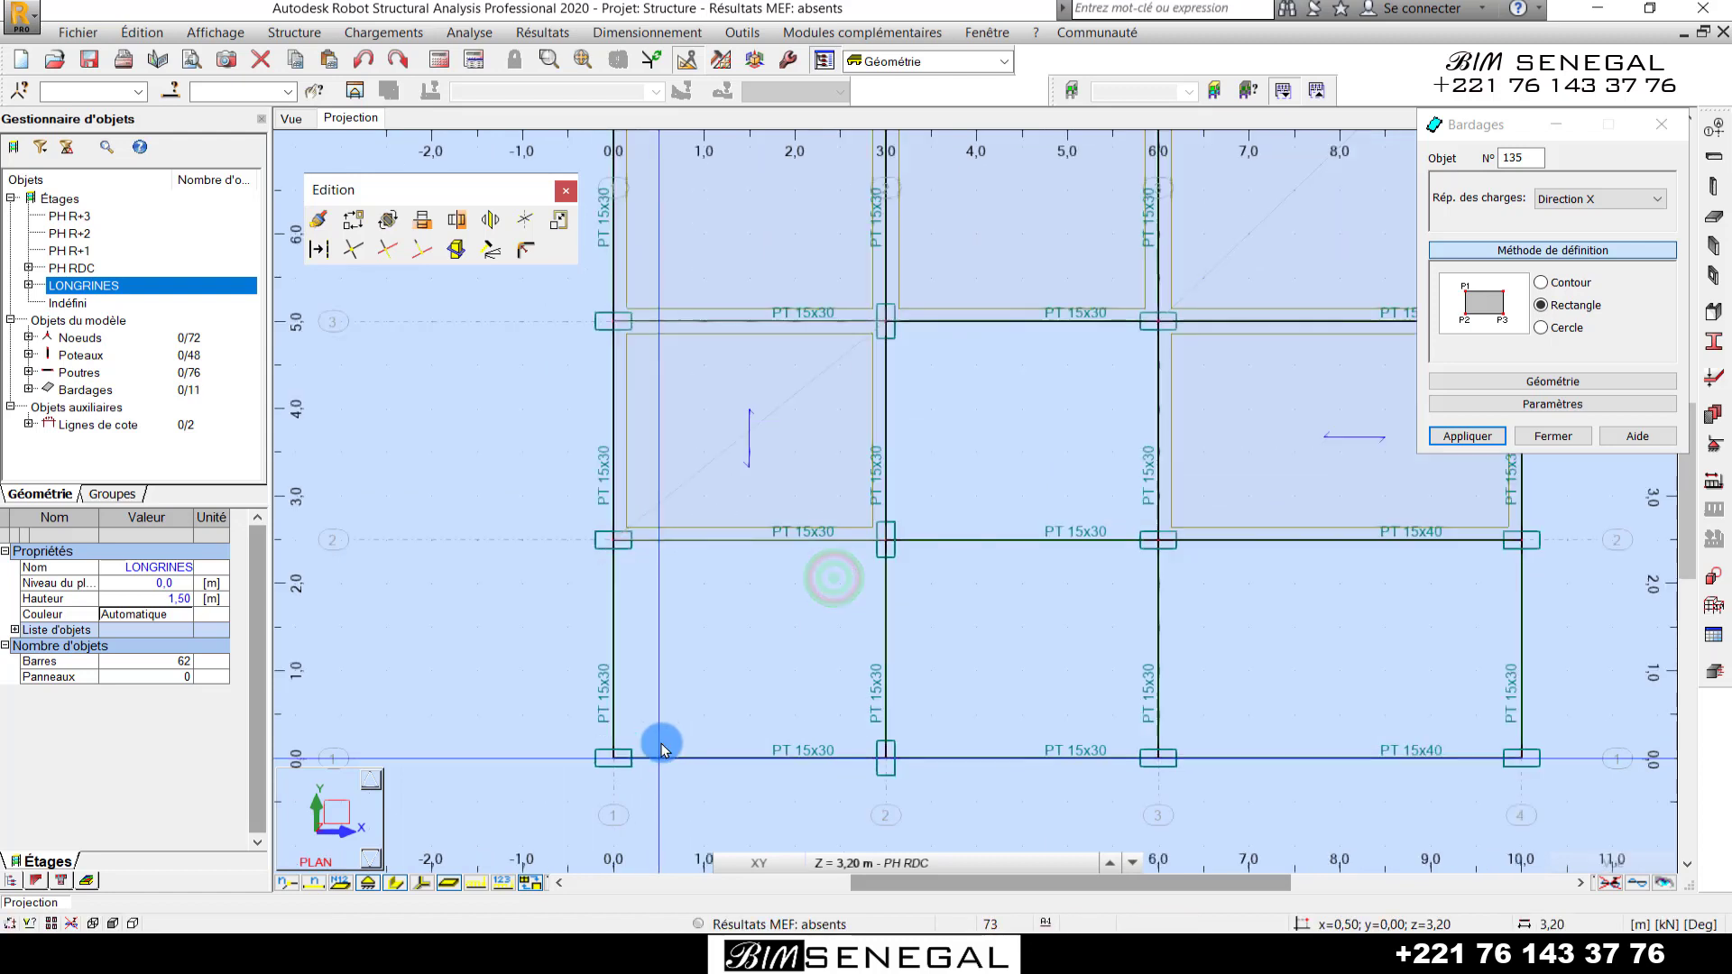
{"action": "left_click", "coordinate": [614, 541]}
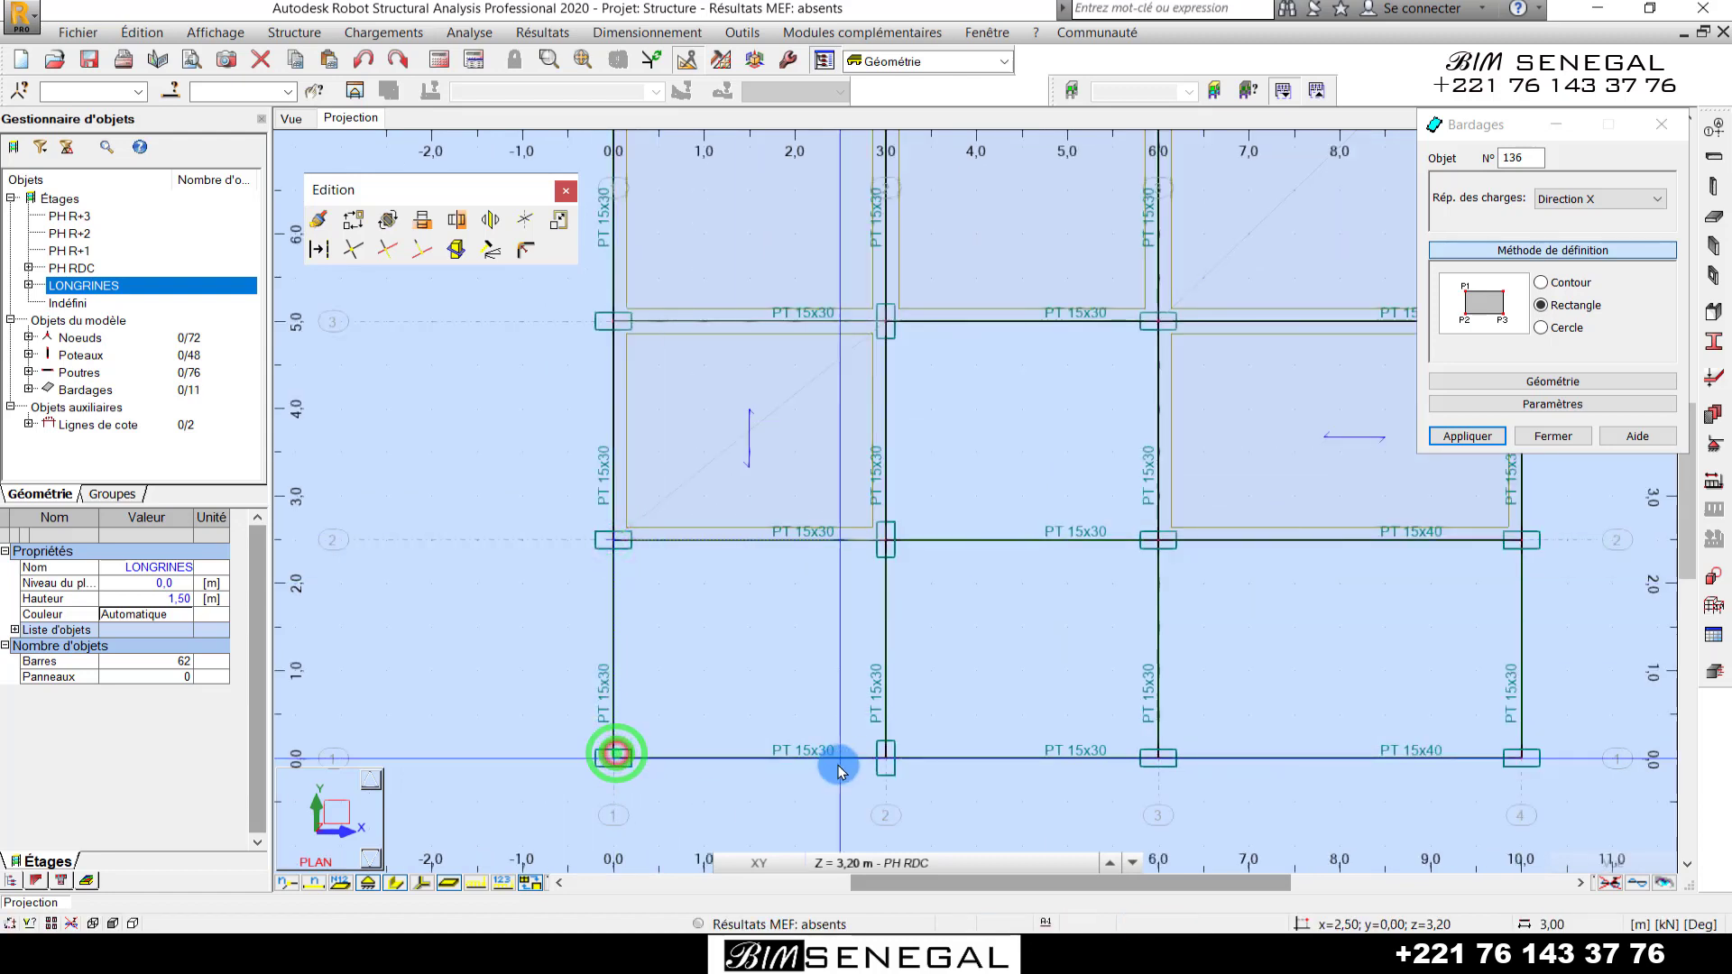
{"action": "left_click", "coordinate": [882, 756]}
{"action": "left_click", "coordinate": [891, 549]}
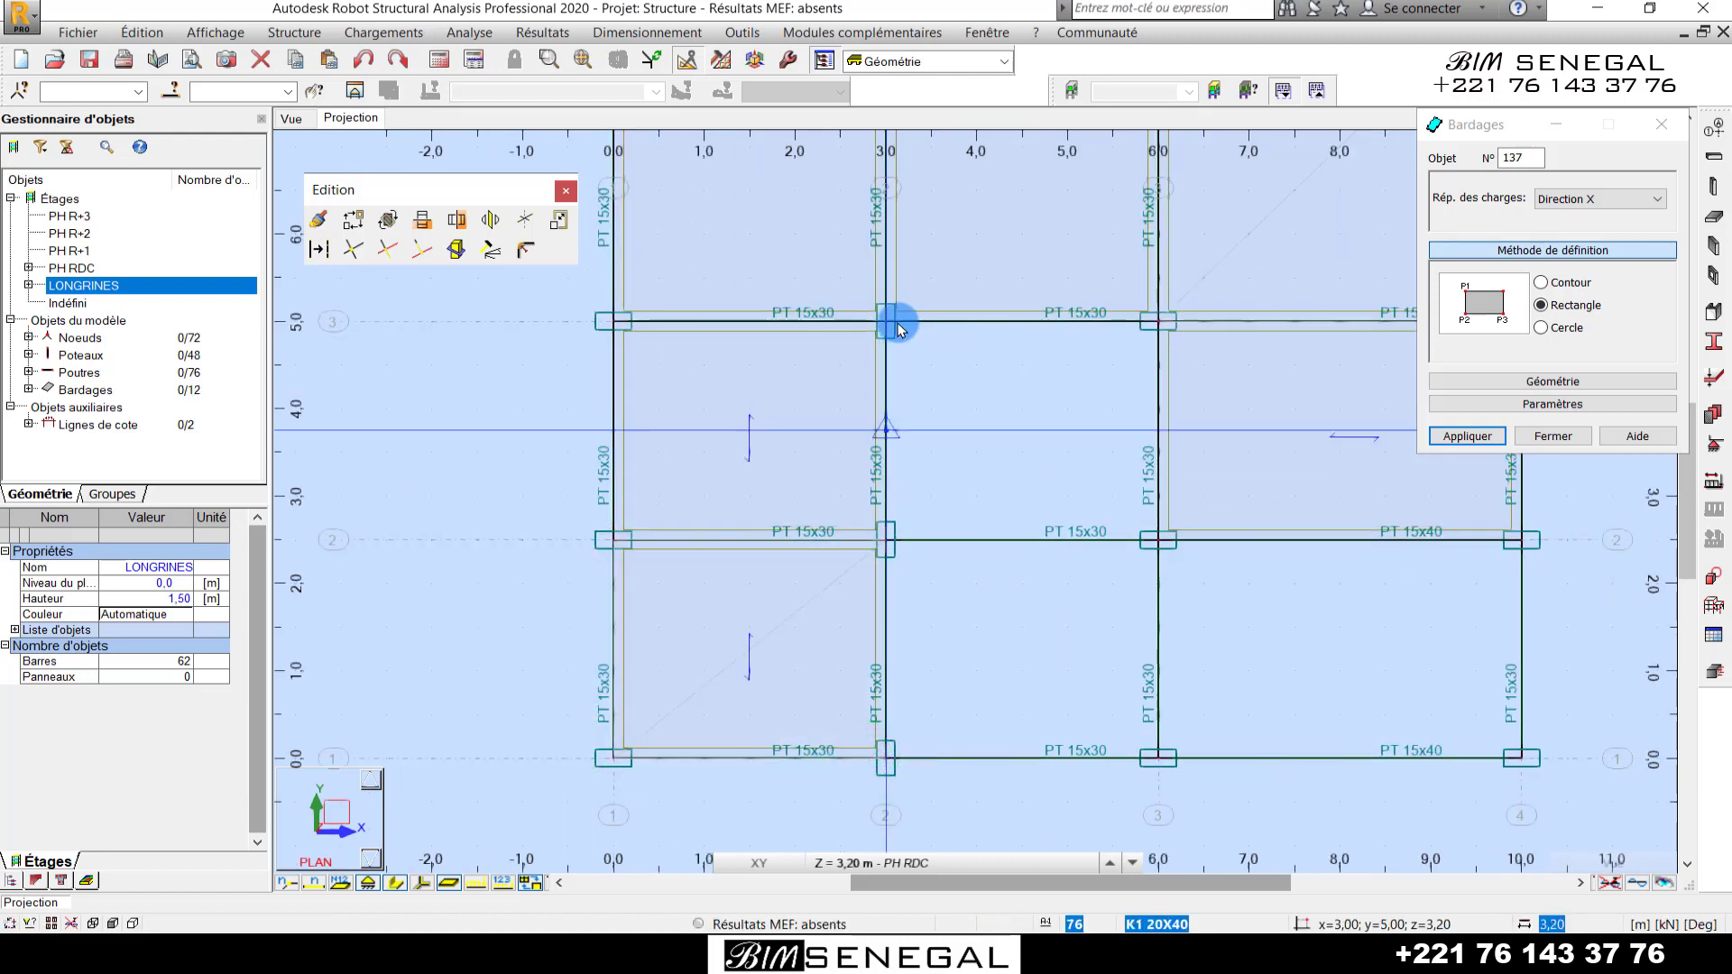
- Draw a rectangular cladding between vertical axes 2 and 3 and horizontal axes 2 and 3, with its first edge along vertical axis 2
{"action": "left_click", "coordinate": [888, 319]}
{"action": "left_click", "coordinate": [886, 539]}
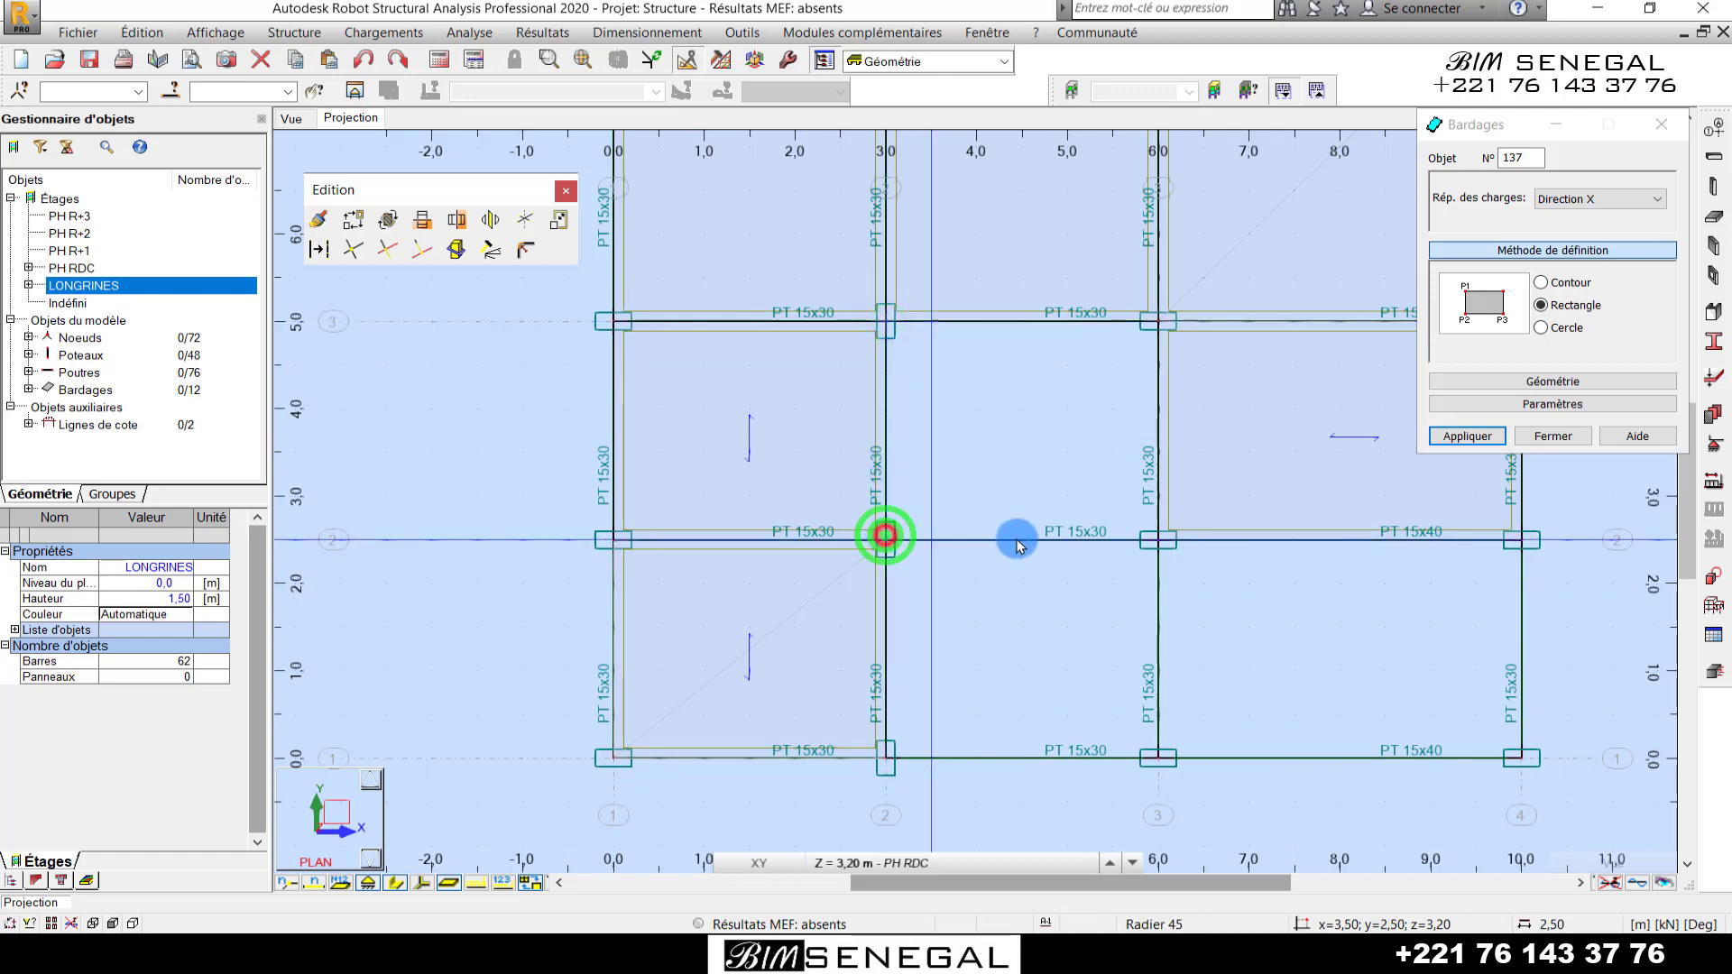
{"action": "scroll", "coordinate": [998, 665], "scroll_direction": "down", "scroll_amount": 5}
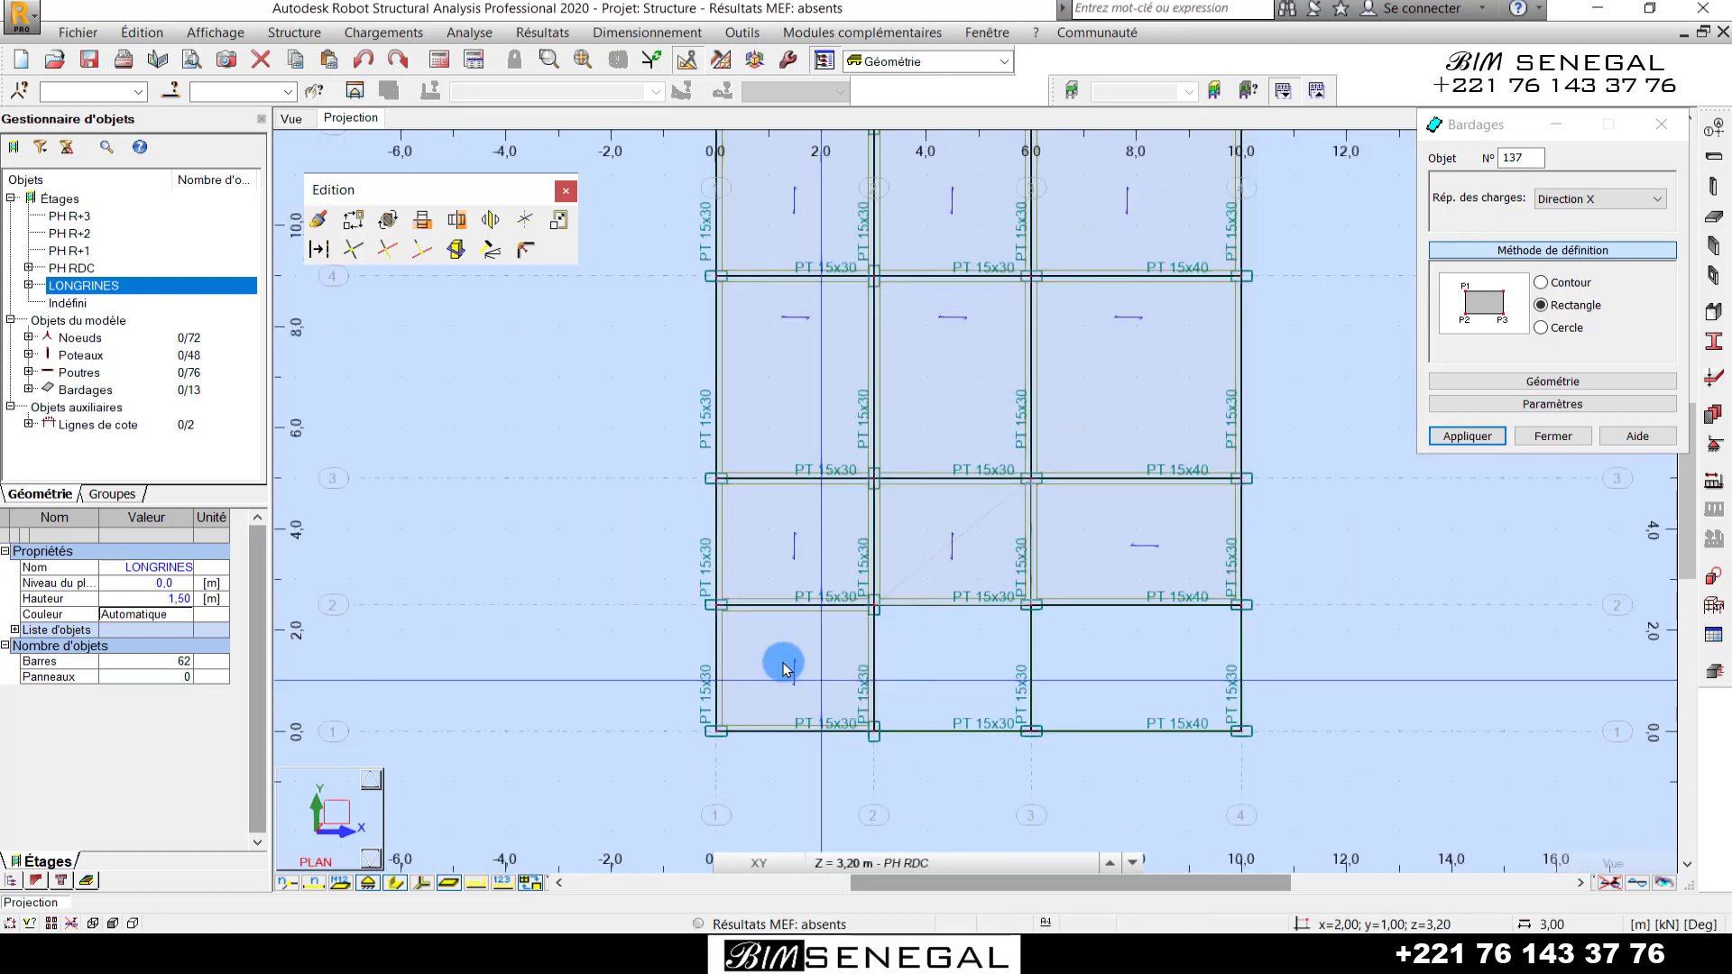
{"action": "scroll", "coordinate": [885, 708], "scroll_direction": "up", "scroll_amount": 4}
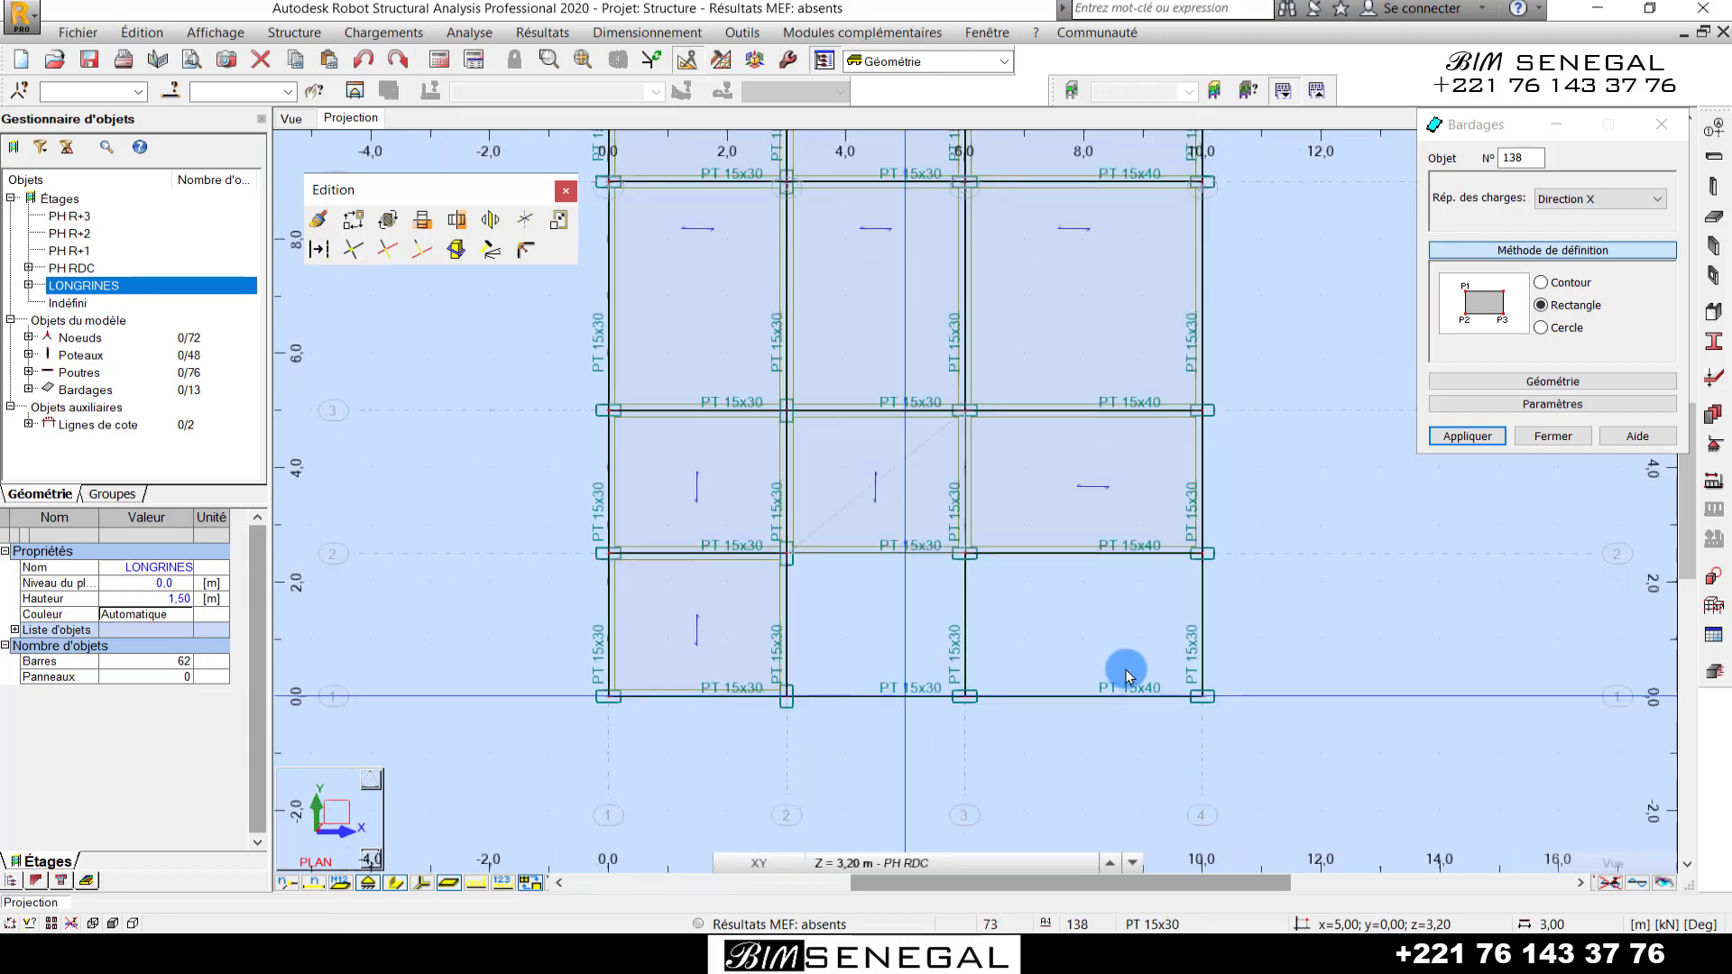
{"action": "scroll", "coordinate": [980, 554], "scroll_direction": "up", "scroll_amount": 2}
{"action": "left_click", "coordinate": [895, 508]}
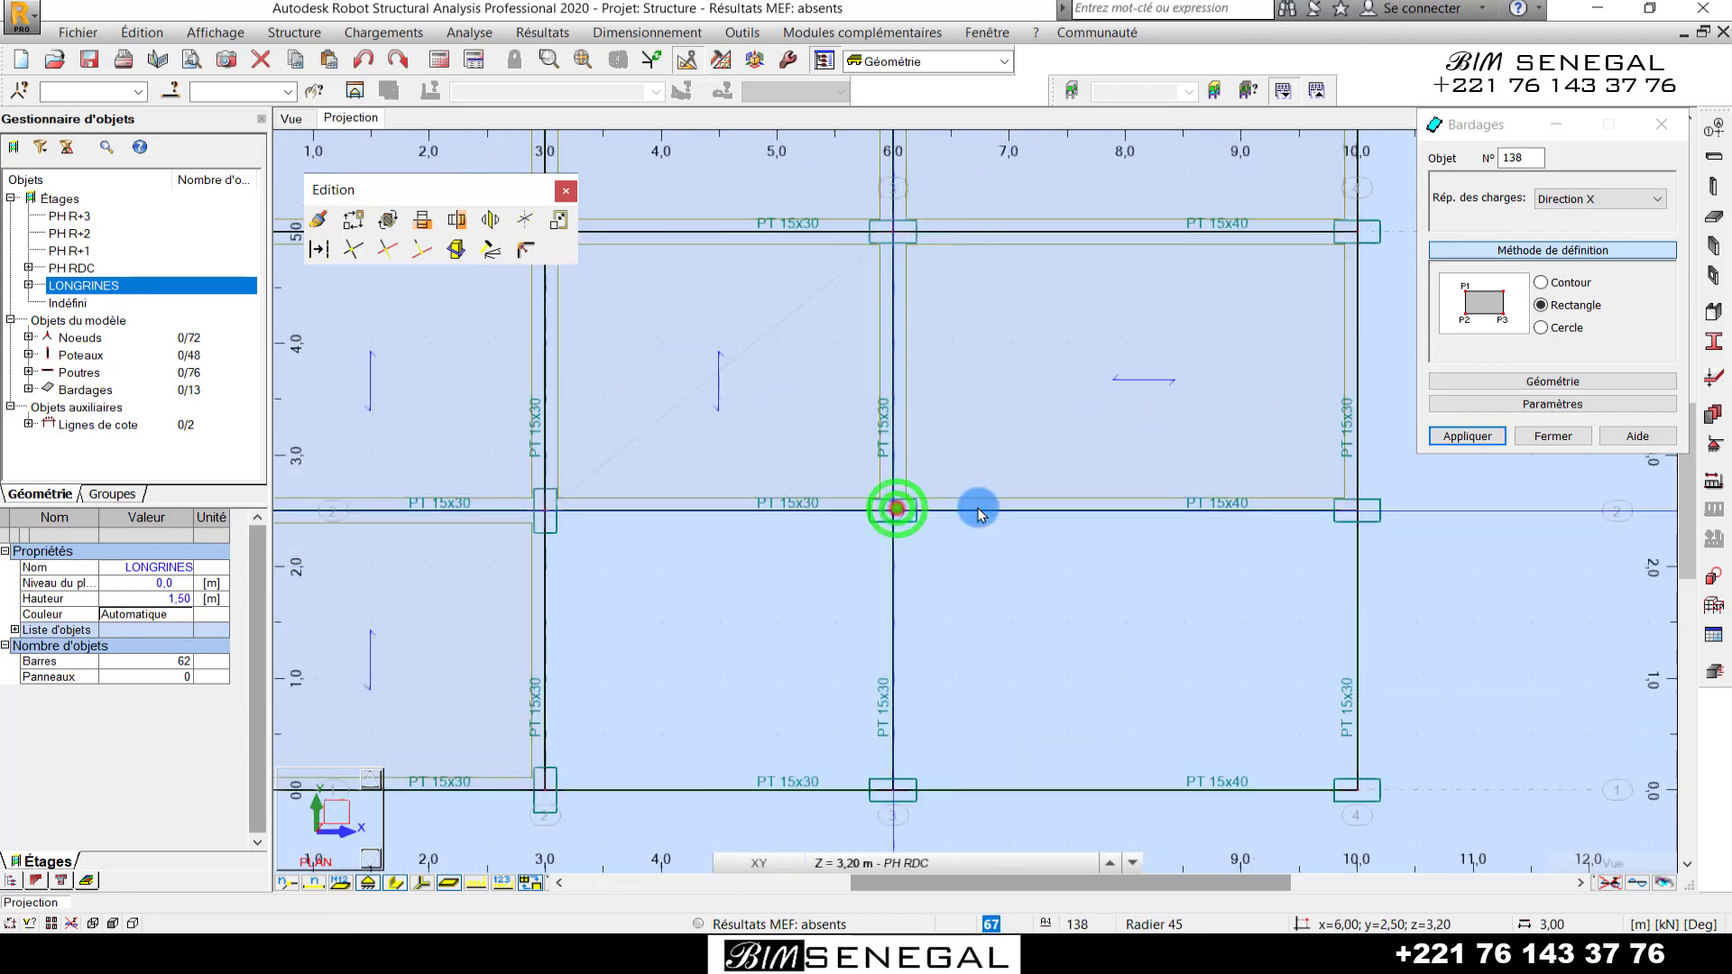
{"action": "left_click", "coordinate": [1360, 508]}
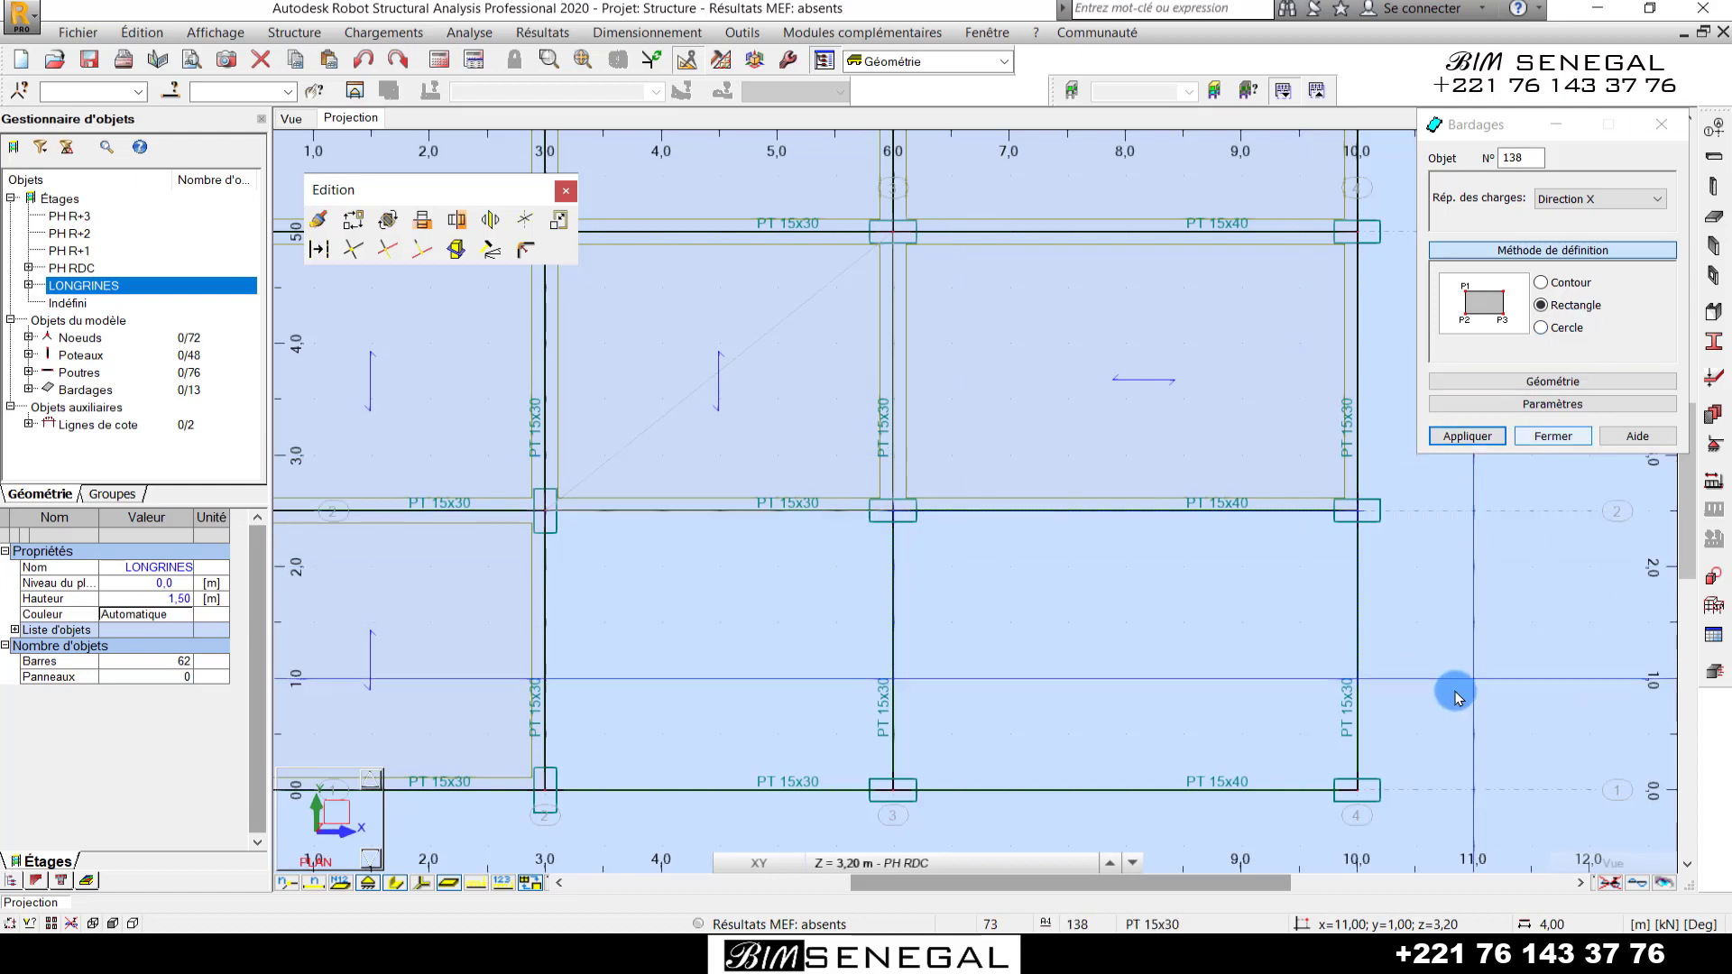
{"action": "right_click", "coordinate": [1318, 711]}
{"action": "left_click", "coordinate": [1399, 403]}
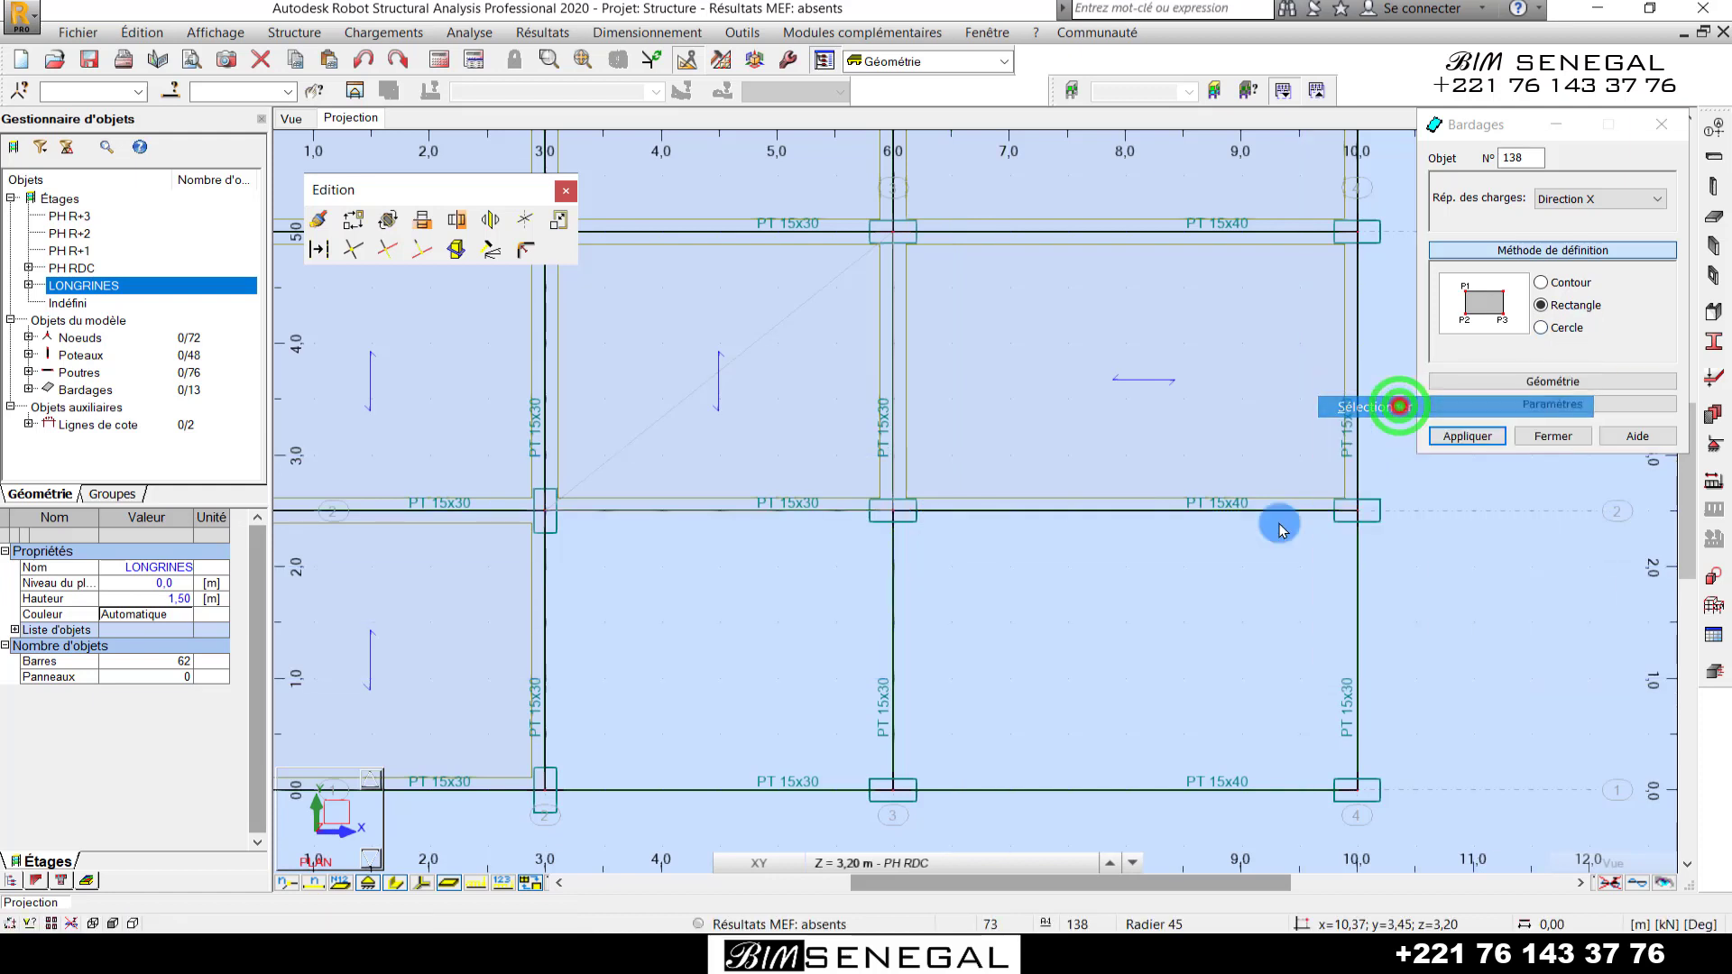
- Draw a rectangular cladding between vertical axes 3 and 4 and horizontal axes 1 and 2, first edge along vertical axis 3, and end cladding definition
{"action": "left_click", "coordinate": [1577, 305]}
{"action": "left_click", "coordinate": [893, 513]}
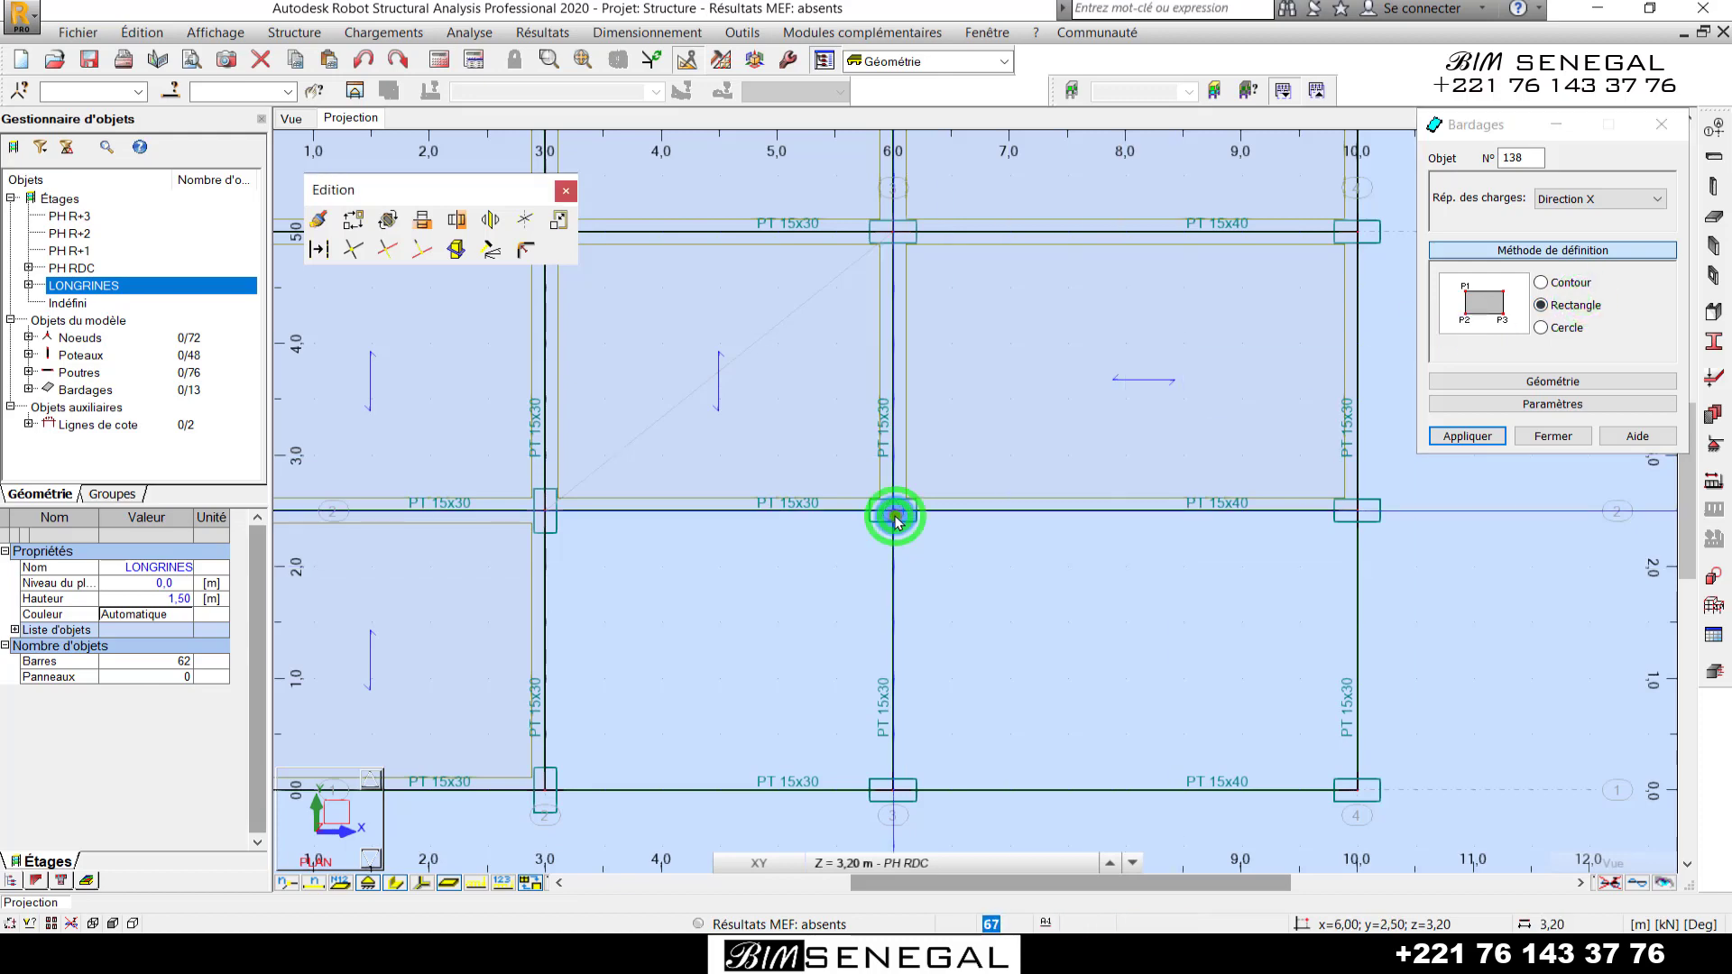
{"action": "left_click", "coordinate": [893, 790]}
{"action": "left_click", "coordinate": [1356, 790]}
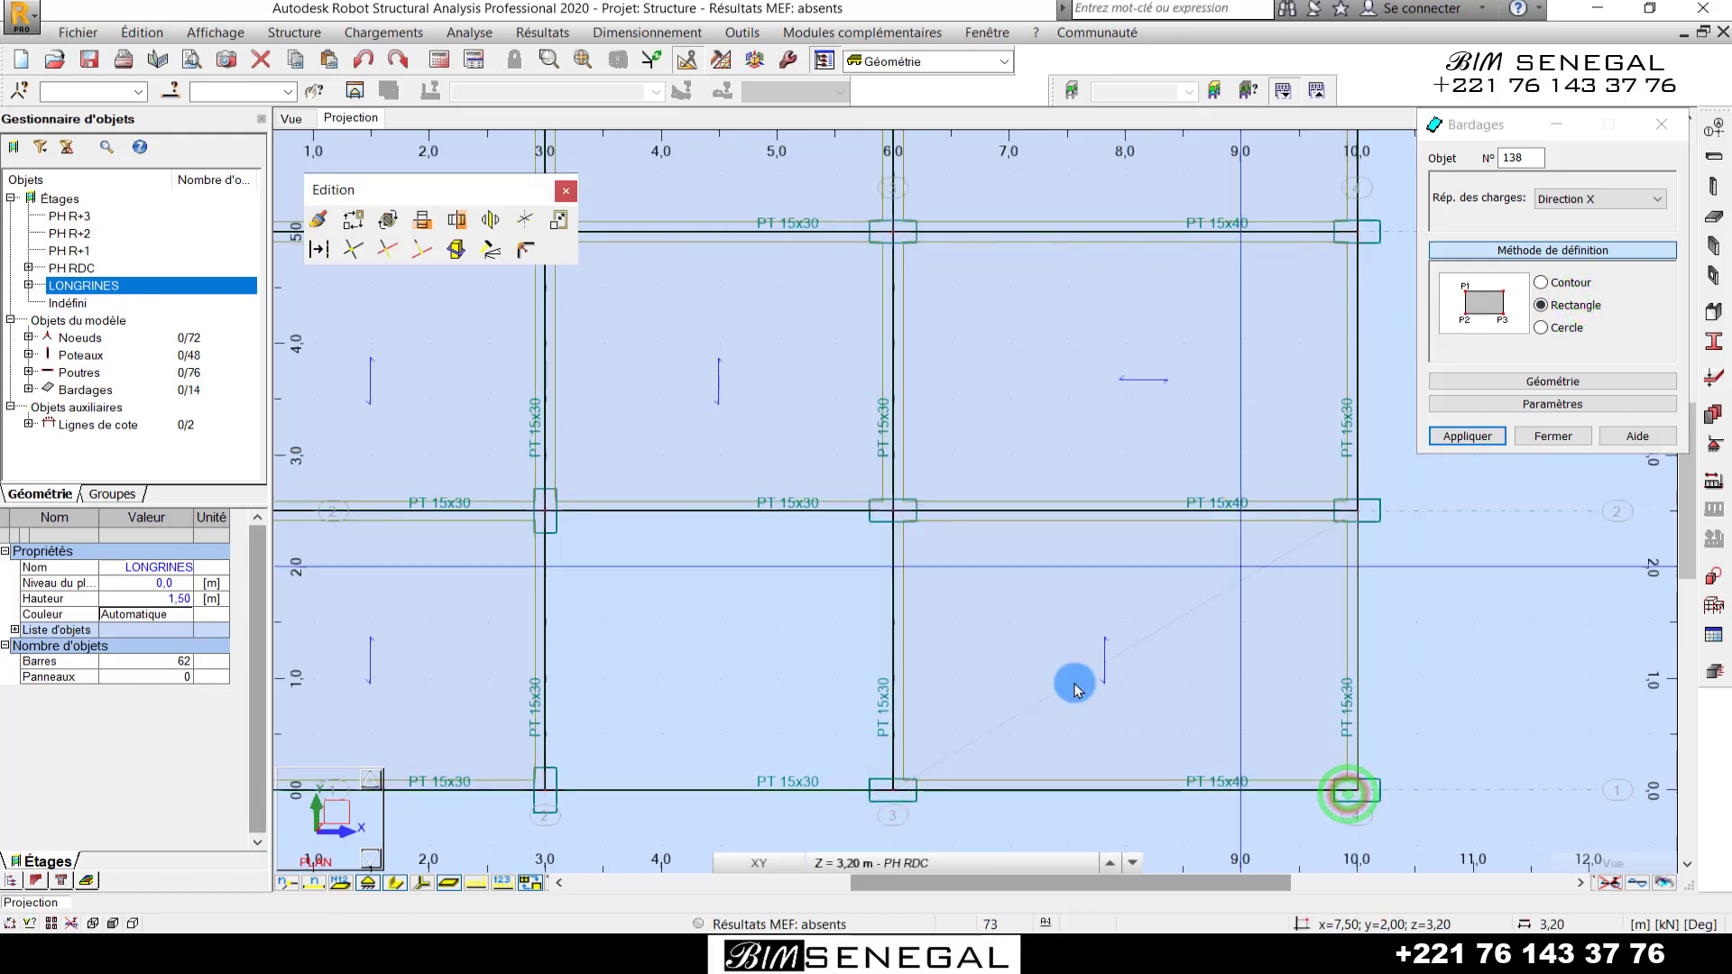
{"action": "scroll", "coordinate": [1153, 657], "scroll_direction": "down", "scroll_amount": 2}
{"action": "scroll", "coordinate": [867, 700], "scroll_direction": "up", "scroll_amount": 3}
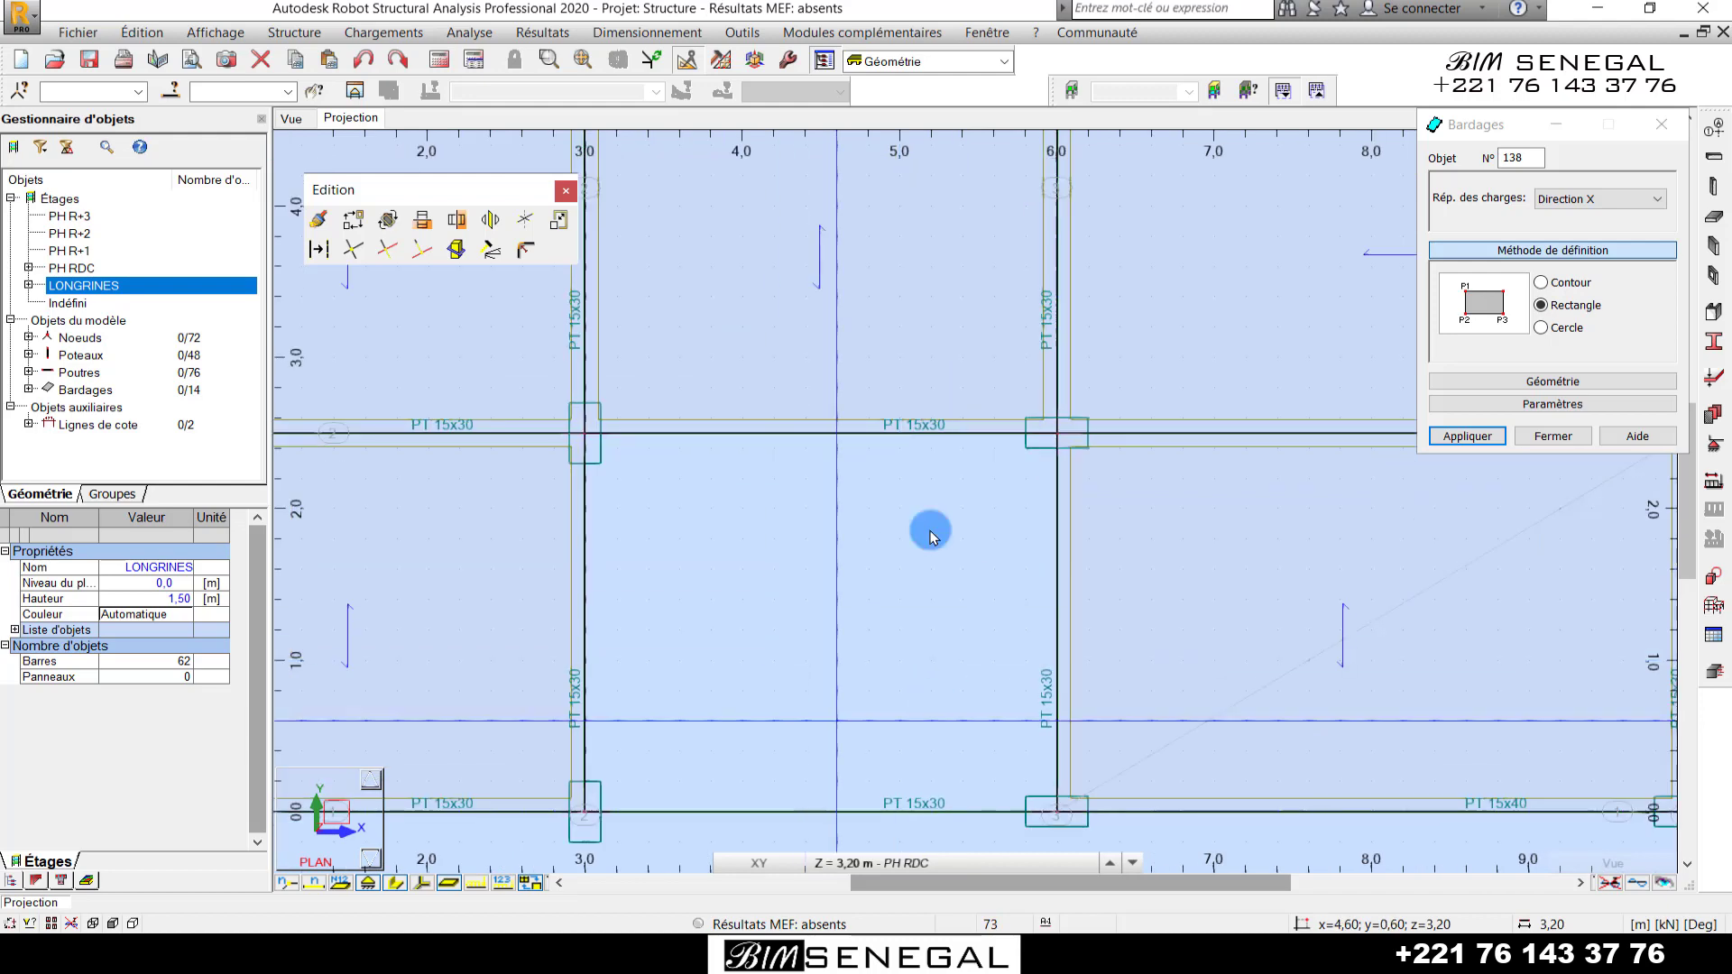
{"action": "scroll", "coordinate": [954, 514], "scroll_direction": "down", "scroll_amount": 3}
{"action": "left_click", "coordinate": [1661, 125]}
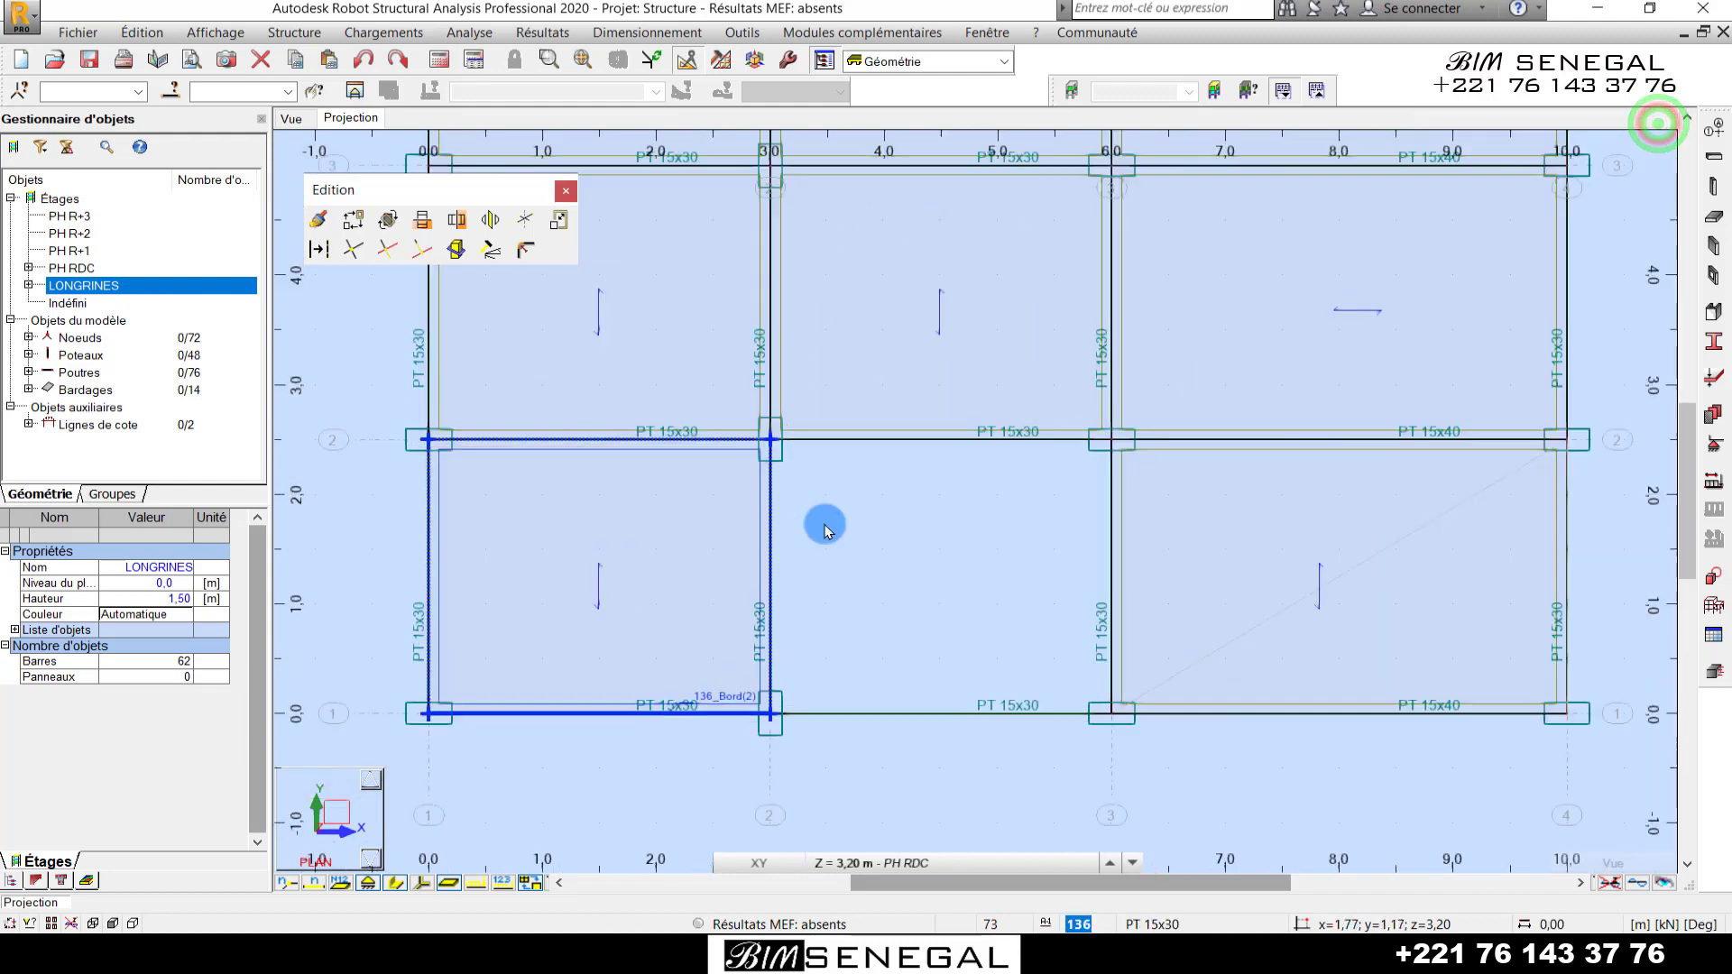
- Dimension the spacing between horizontal axes 2 and 1 along vertical axis 3, placing the dimension line about 0.6 m inside the empty bay
{"action": "scroll", "coordinate": [994, 580], "scroll_direction": "up", "scroll_amount": 2}
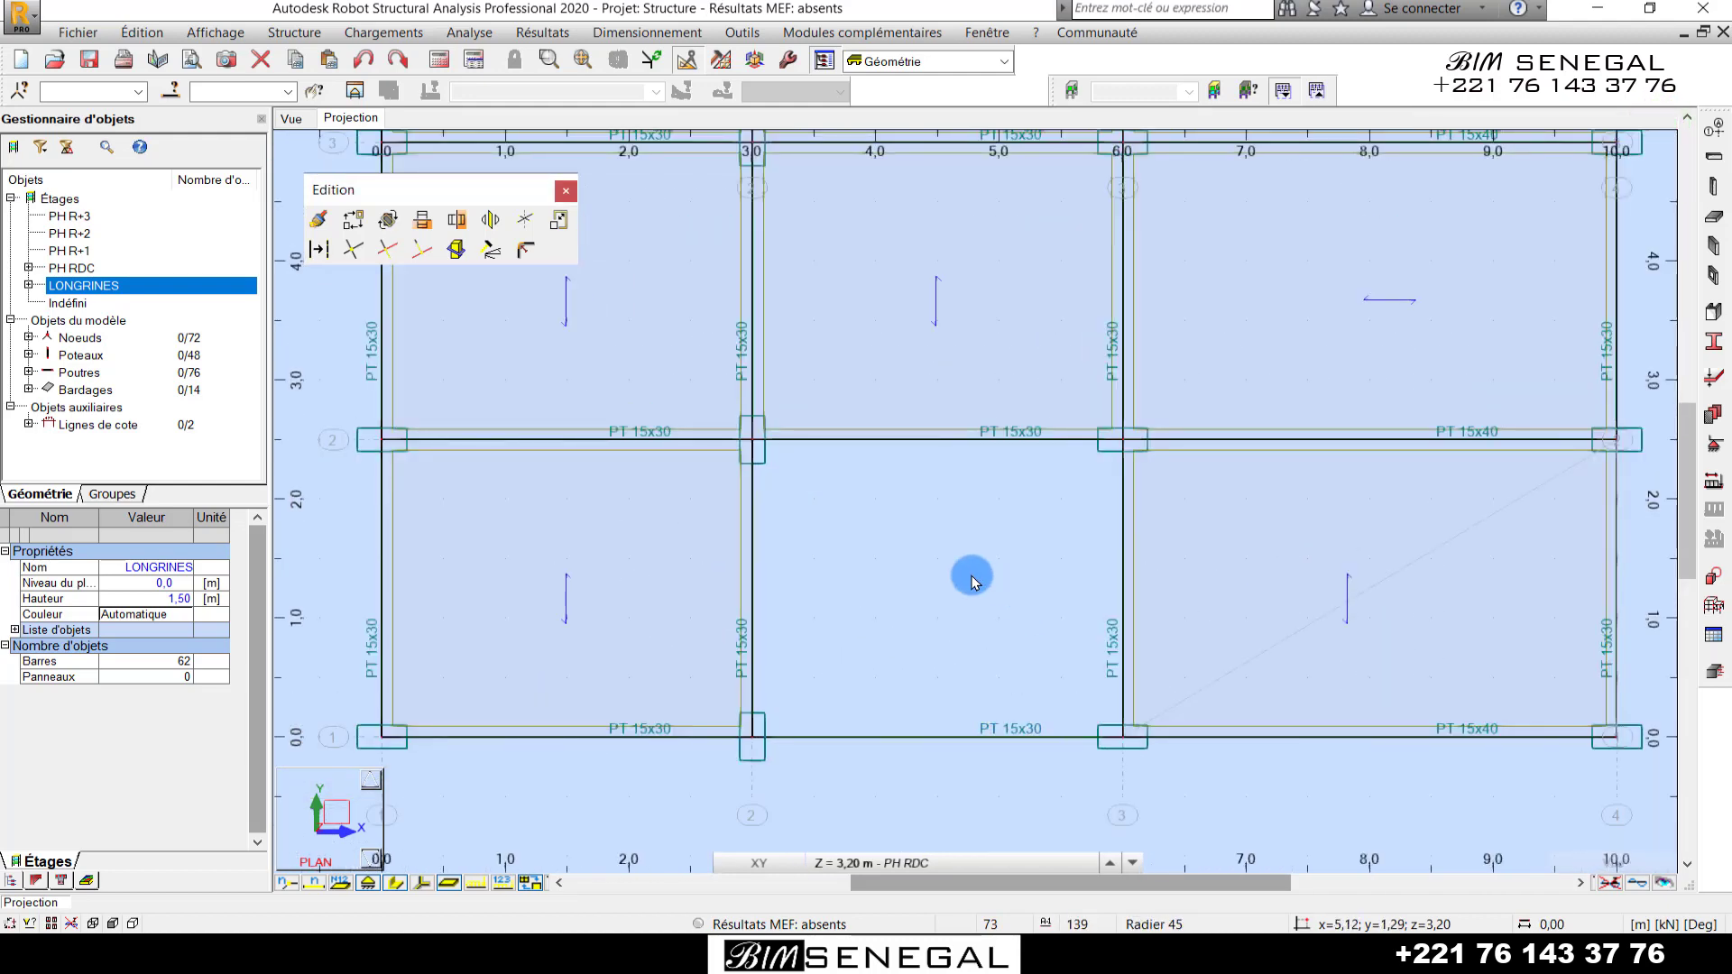
{"action": "scroll", "coordinate": [972, 580], "scroll_direction": "up", "scroll_amount": 1}
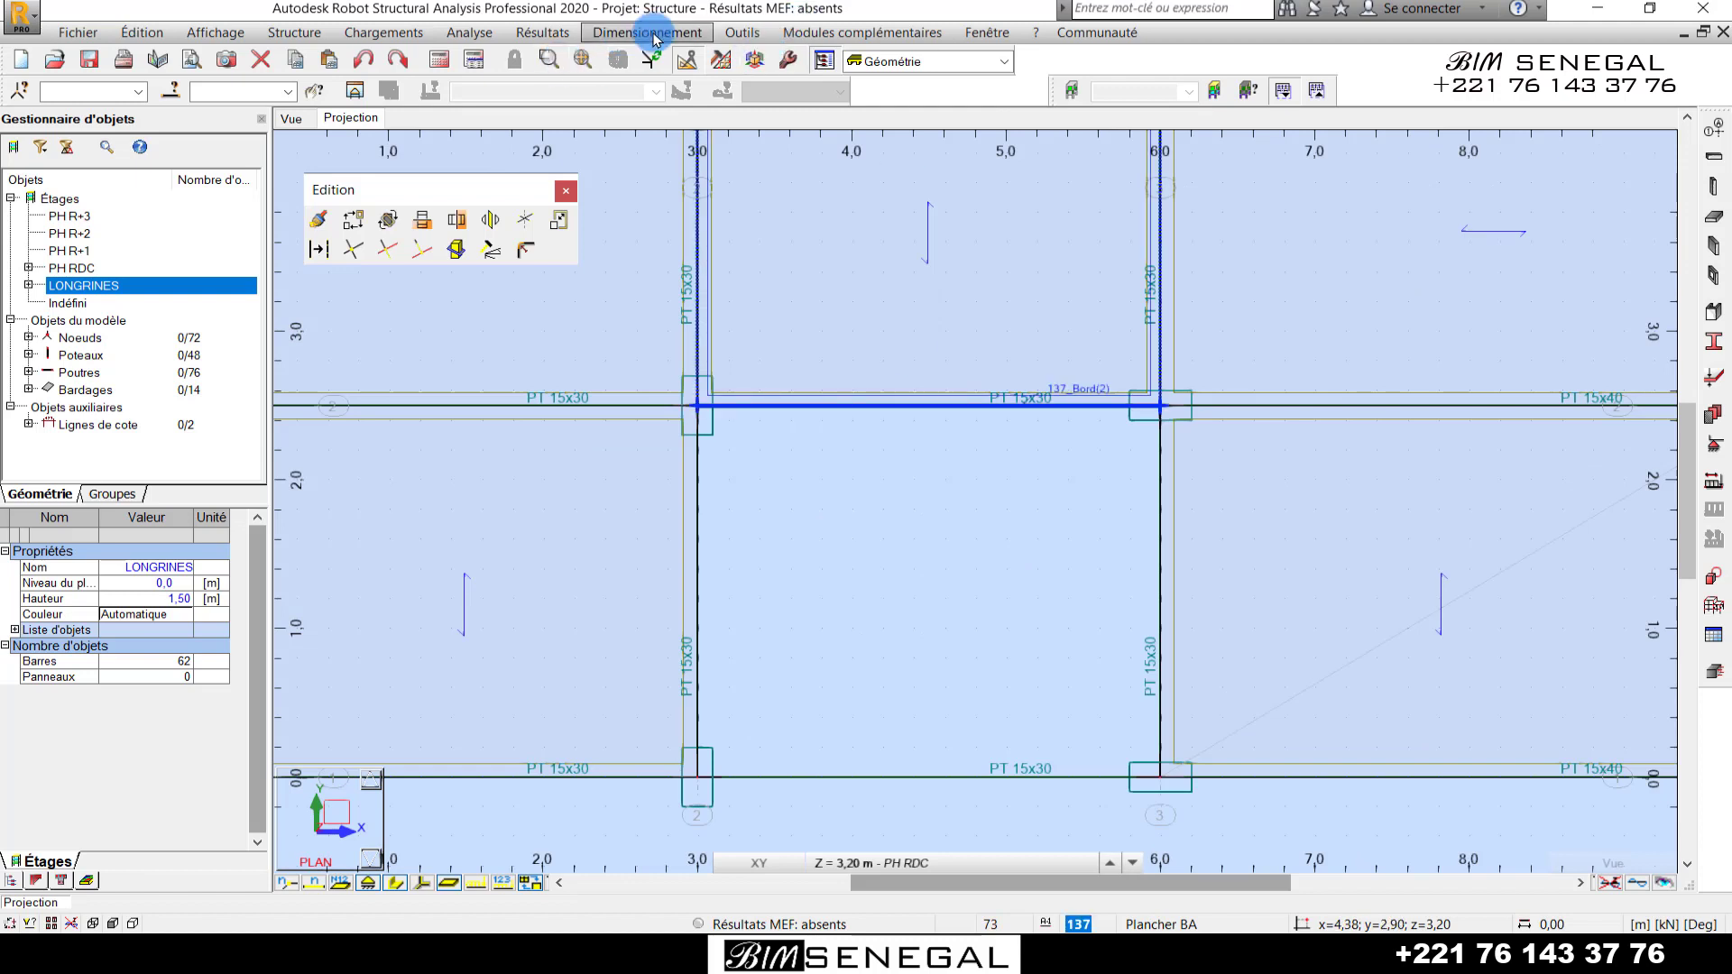
{"action": "left_click", "coordinate": [723, 36]}
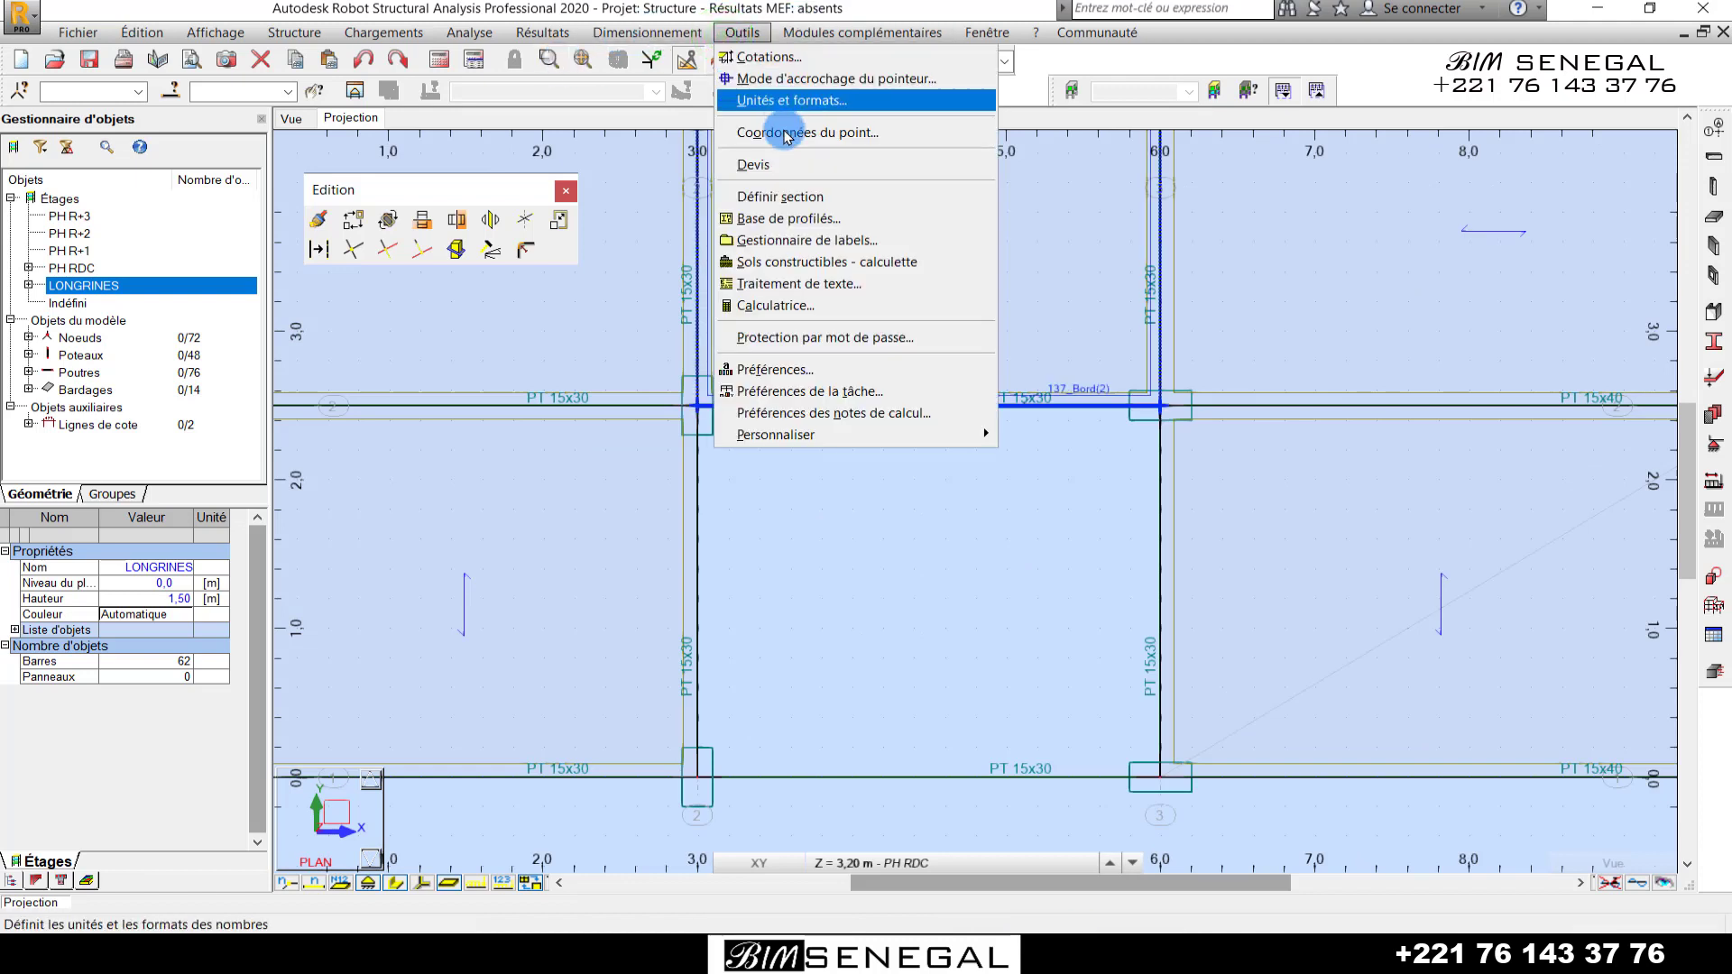
{"action": "left_click", "coordinate": [798, 58]}
{"action": "scroll", "coordinate": [967, 426], "scroll_direction": "down", "scroll_amount": 1}
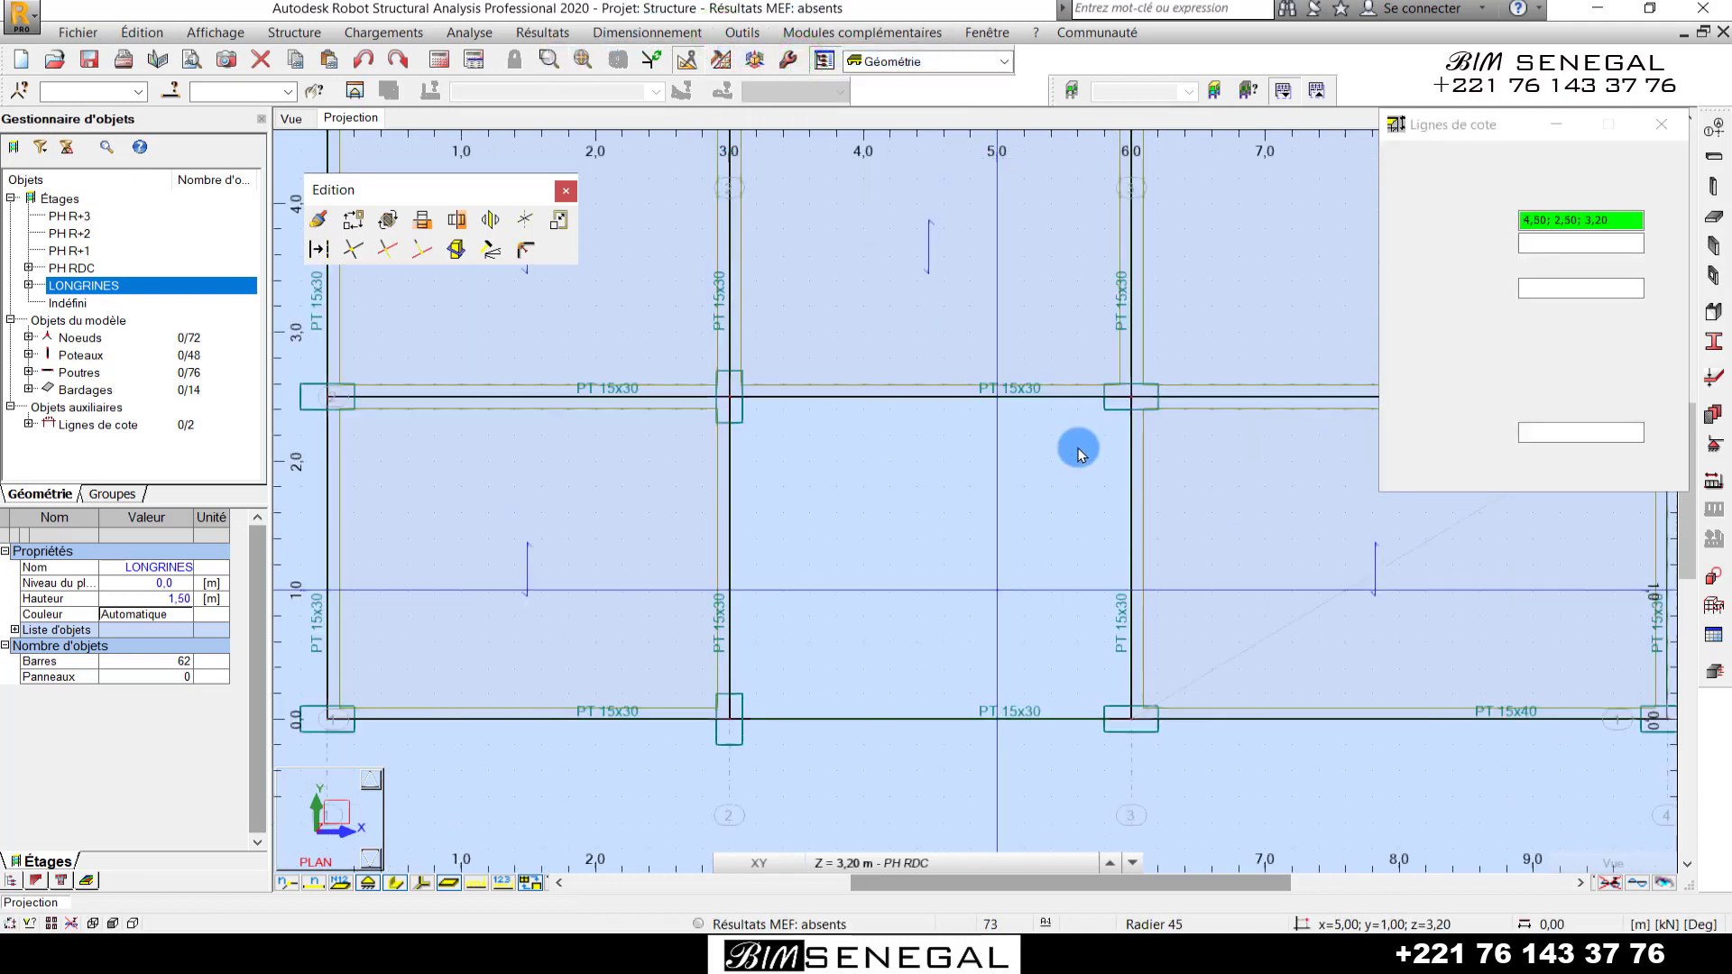
{"action": "left_click", "coordinate": [1135, 390]}
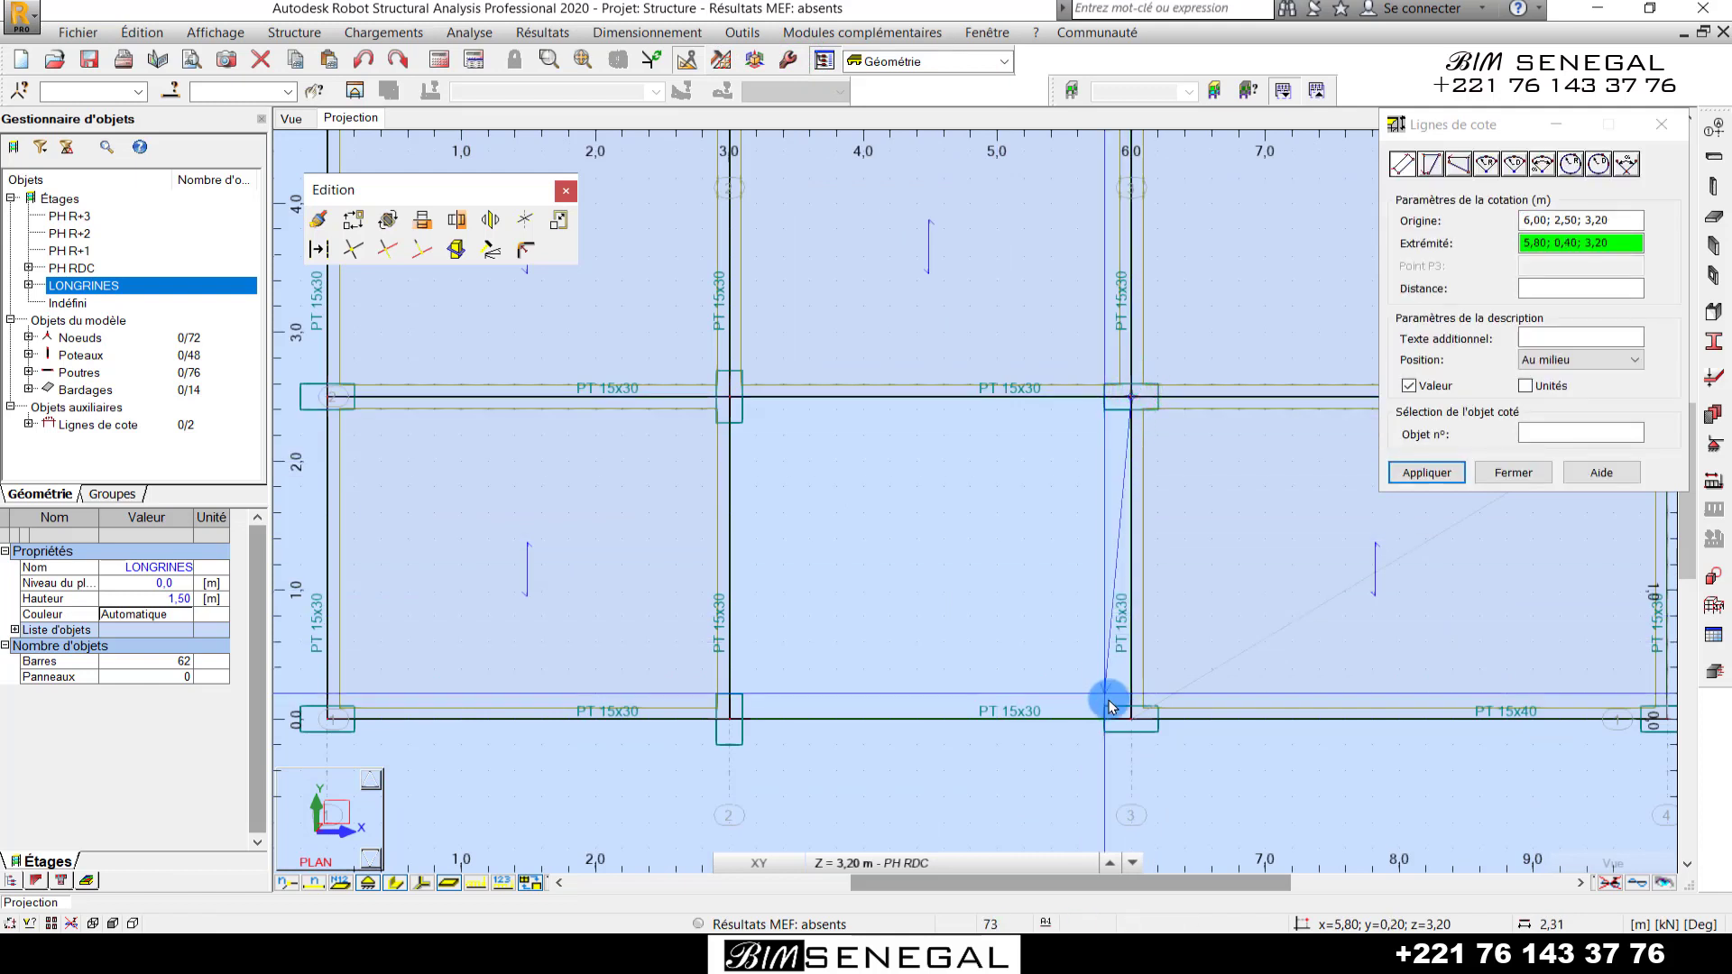
{"action": "left_click", "coordinate": [1131, 719]}
{"action": "left_click", "coordinate": [1040, 635]}
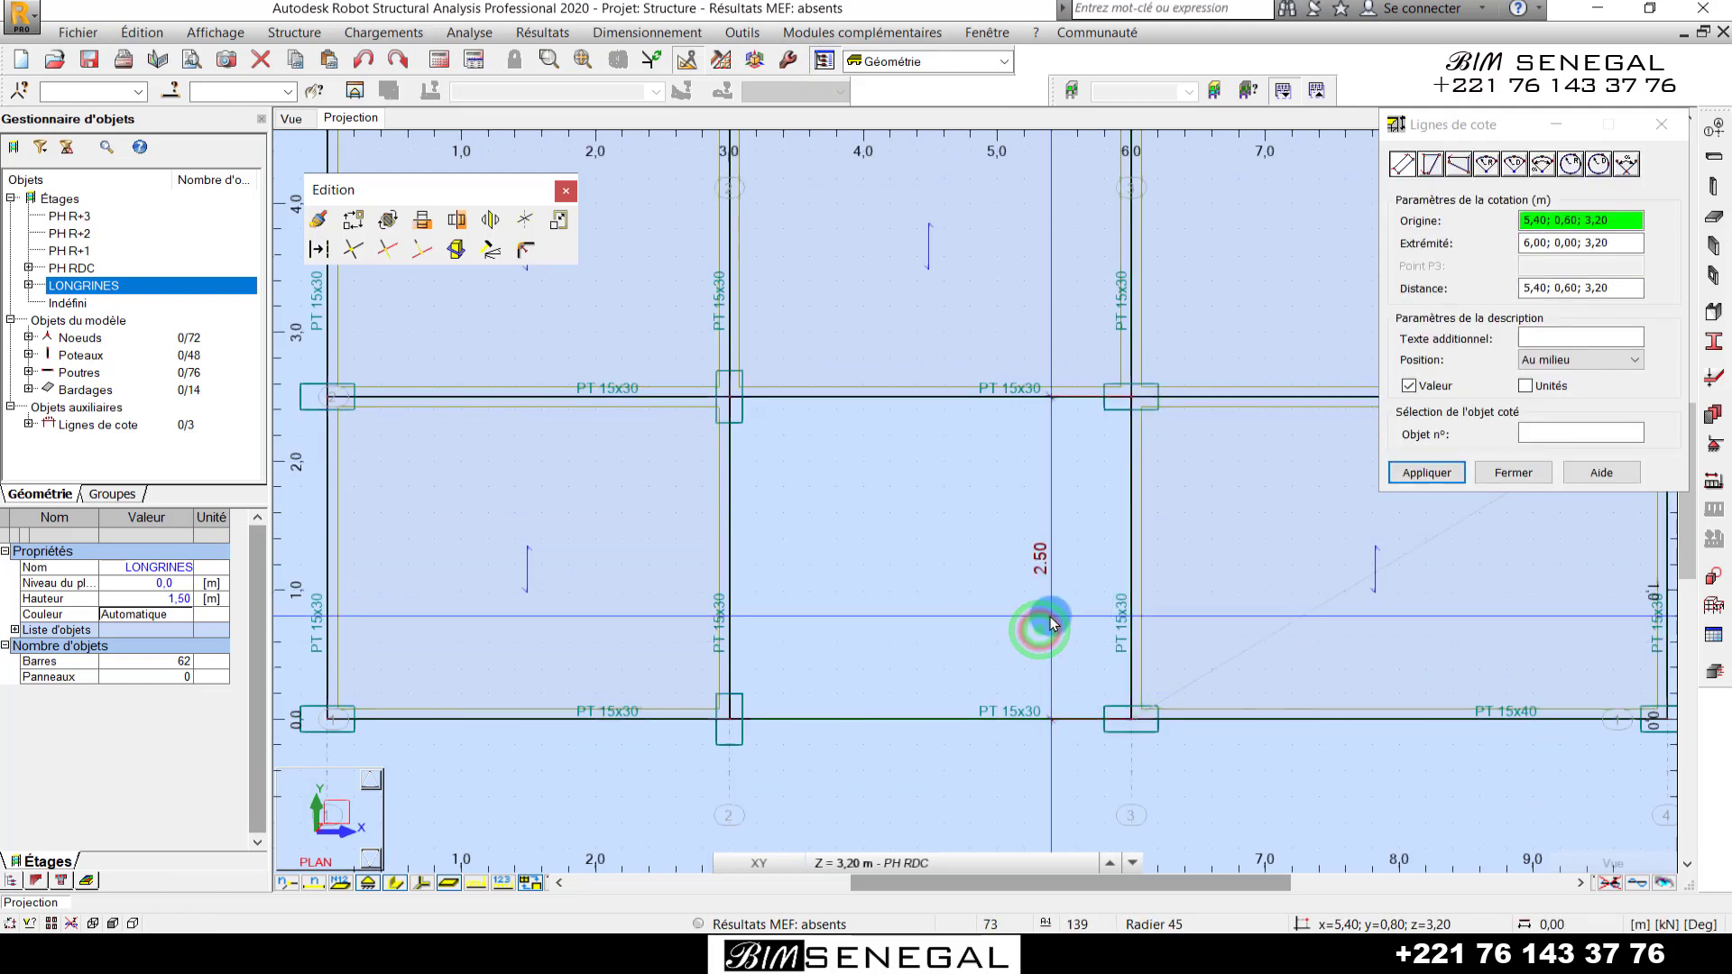
{"action": "scroll", "coordinate": [1047, 616], "scroll_direction": "up", "scroll_amount": 1}
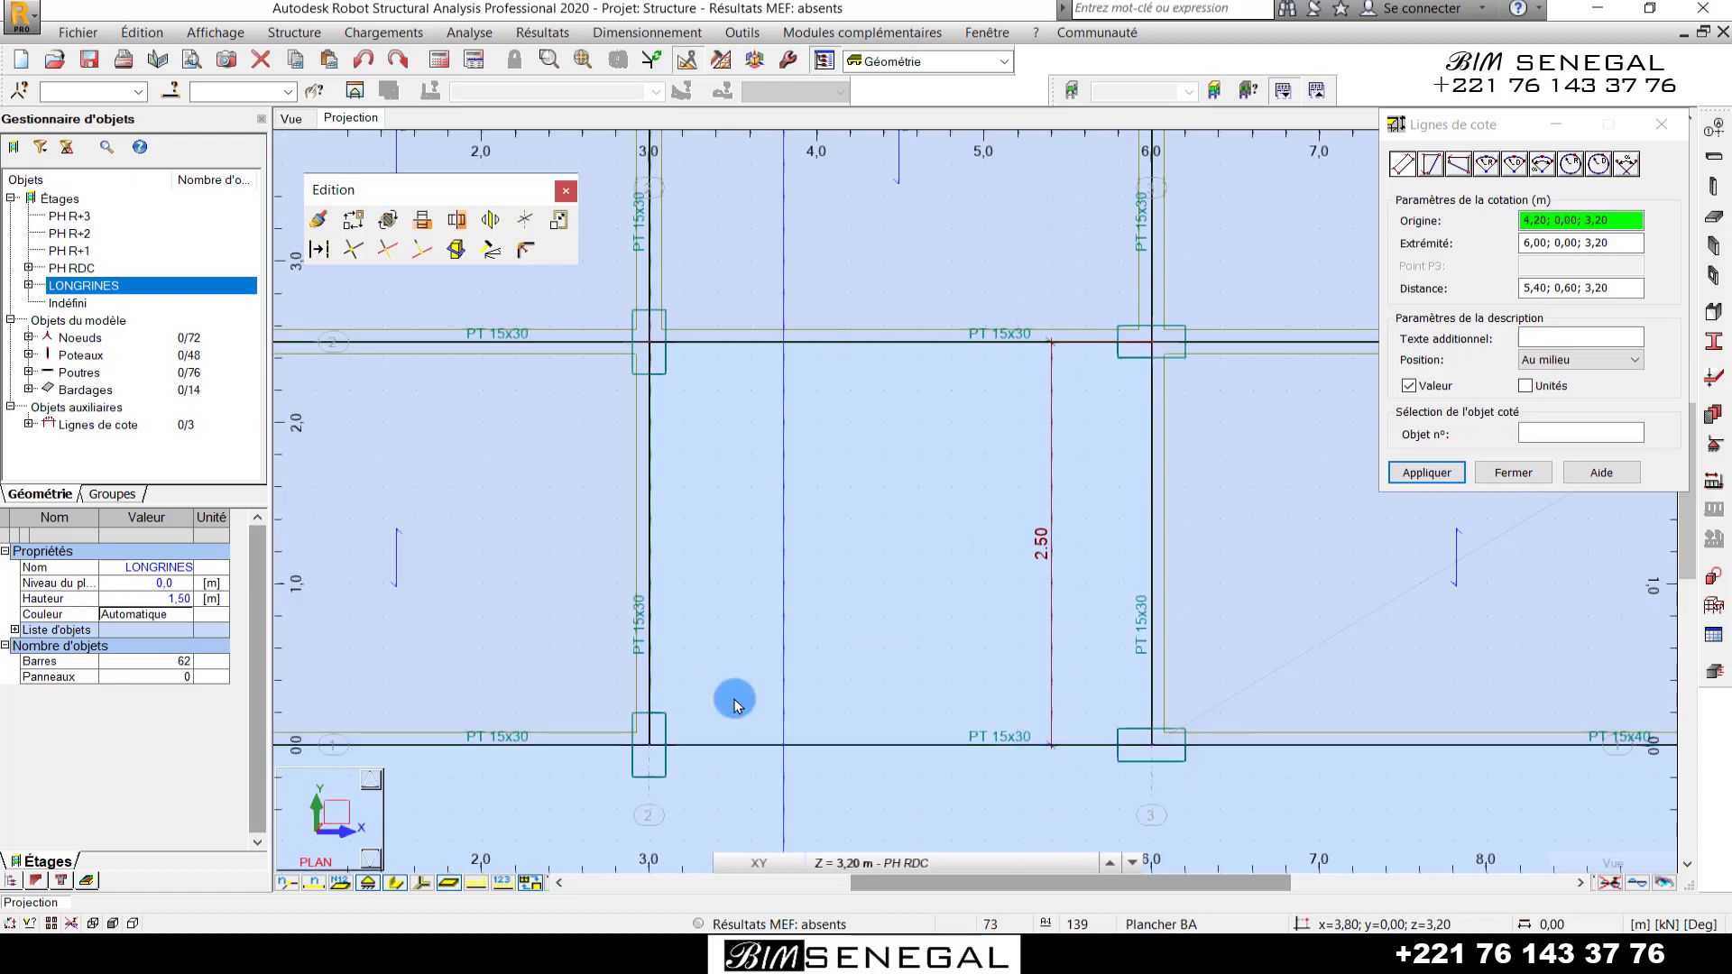
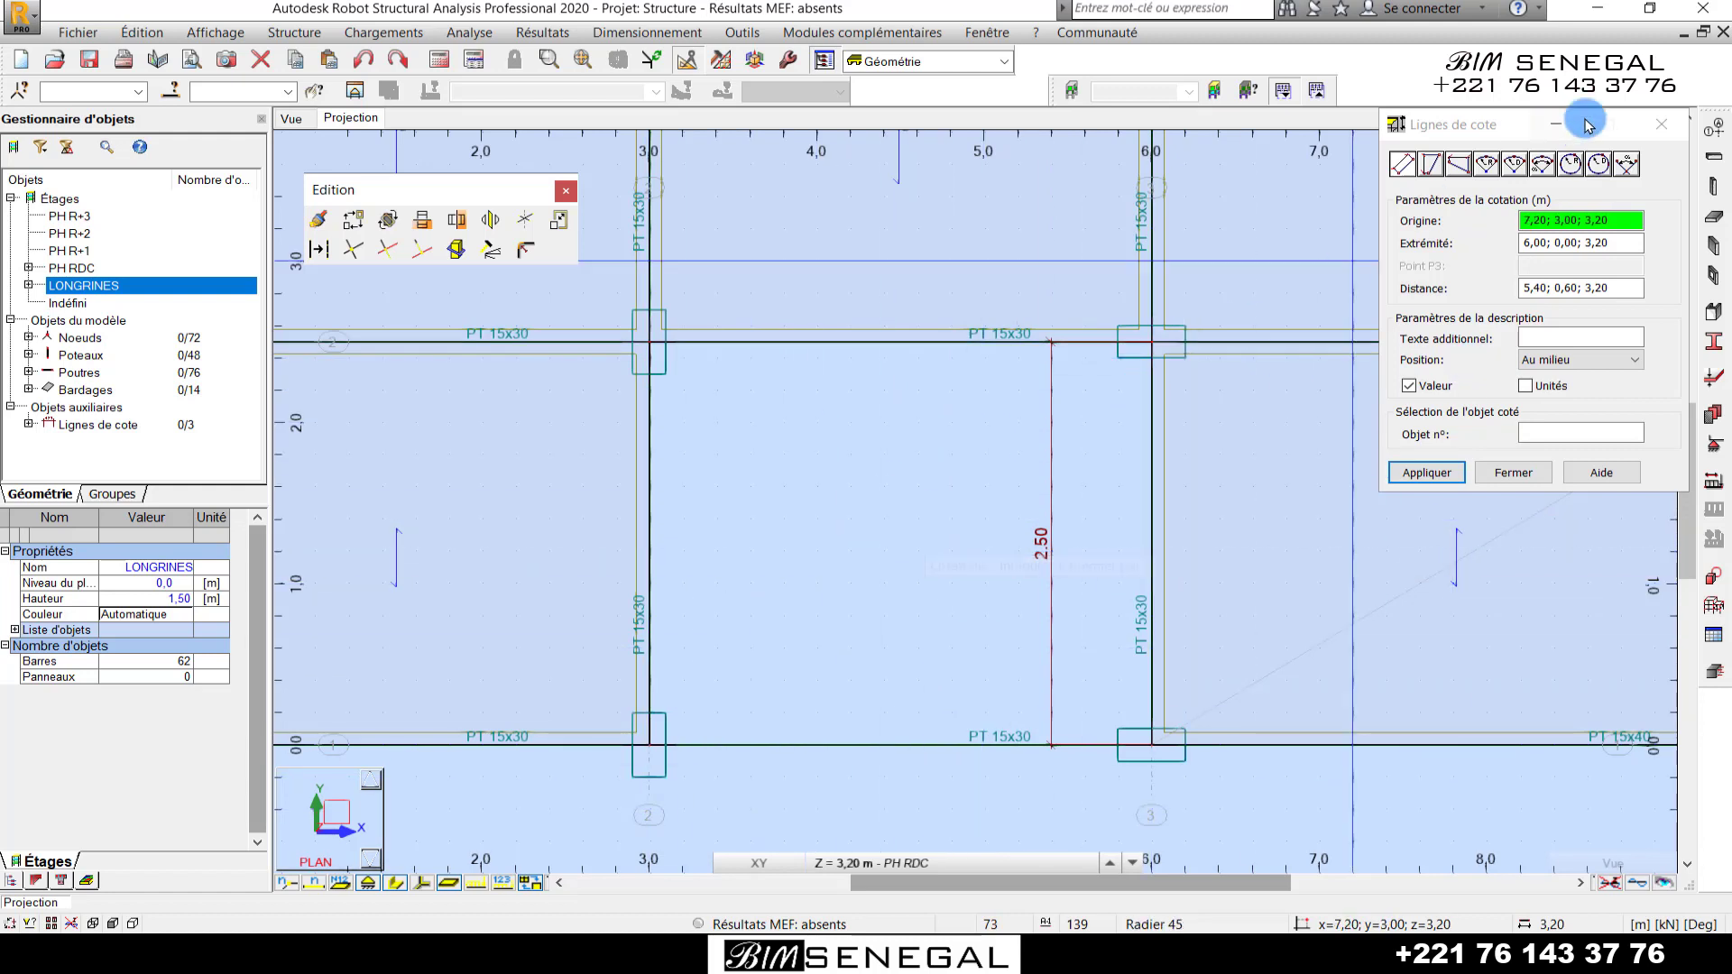
{"action": "left_click", "coordinate": [1665, 126]}
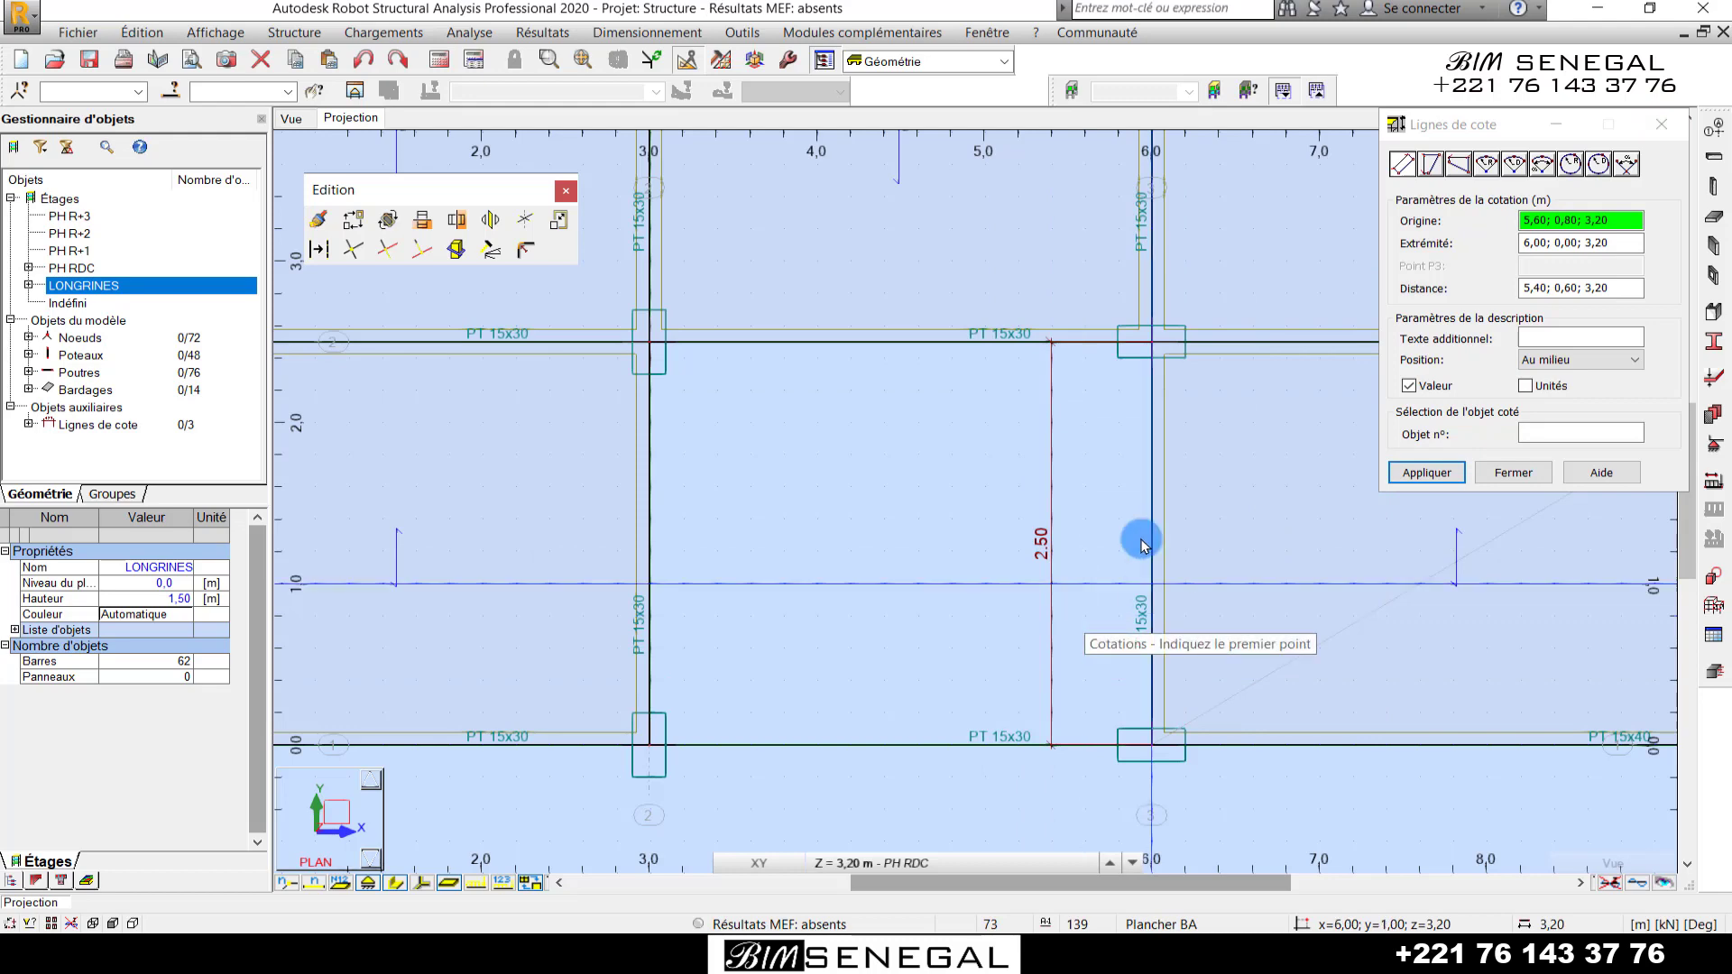
- Calculate 250 ÷ 20 in the Windows Calculator, close it and end the dimension-line command
{"action": "key", "text": "super"}
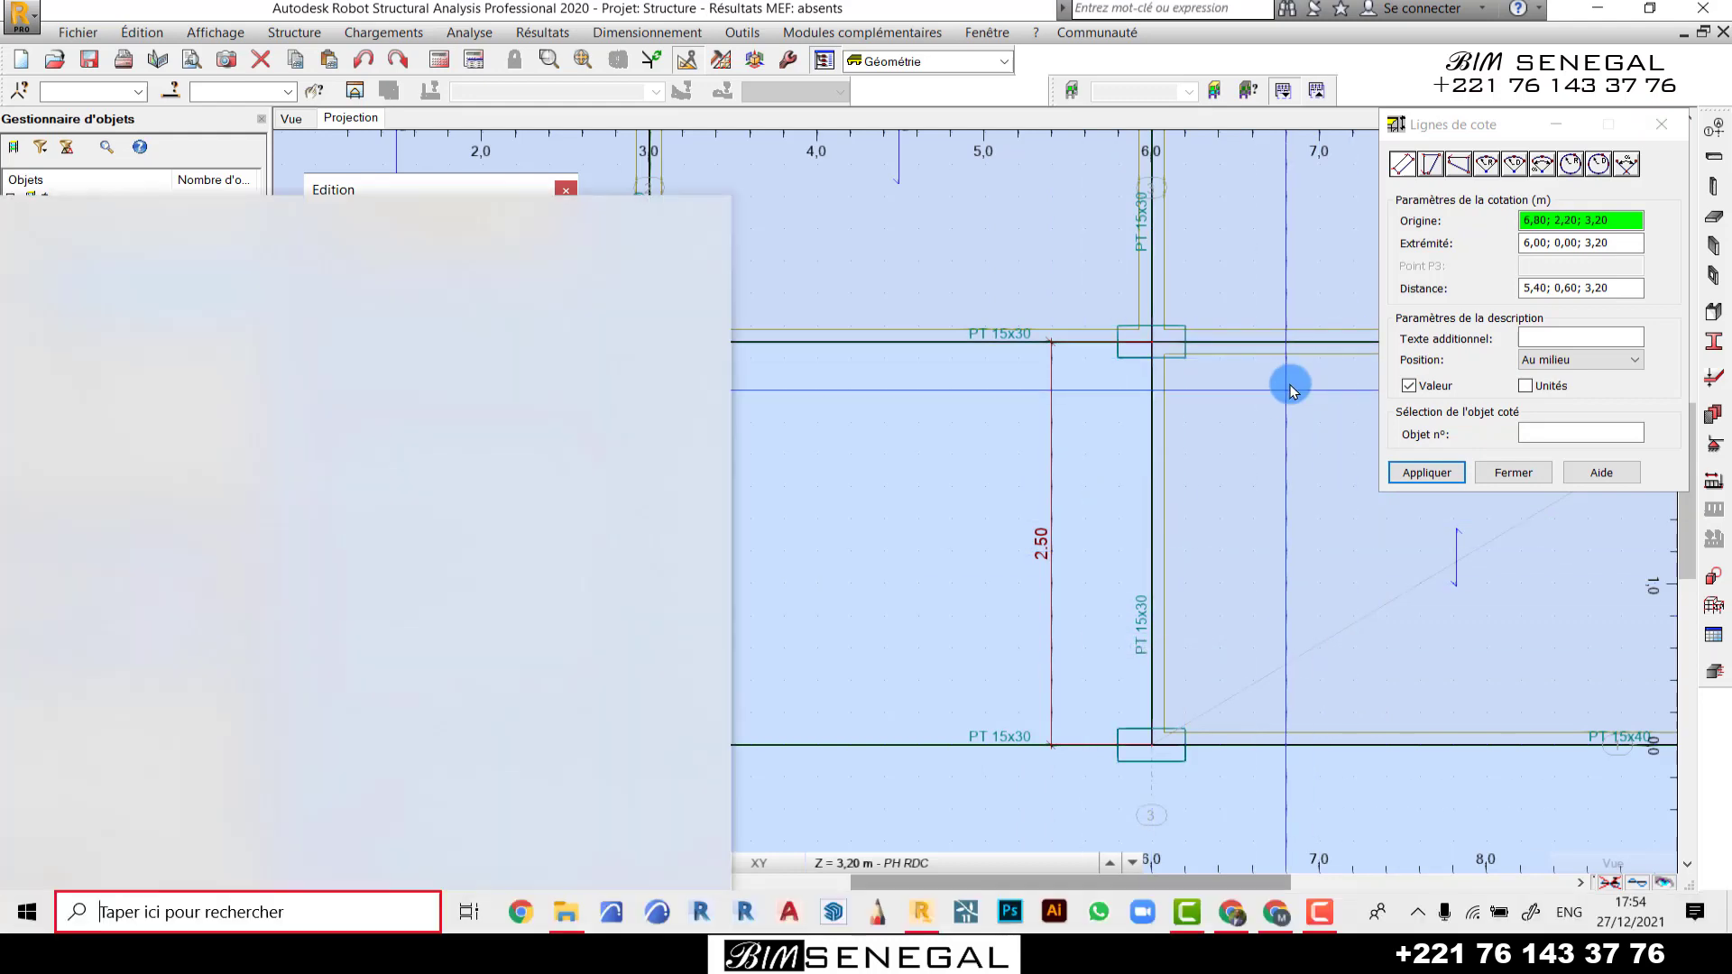
{"action": "type", "text": "calc"}
{"action": "key", "text": "Return"}
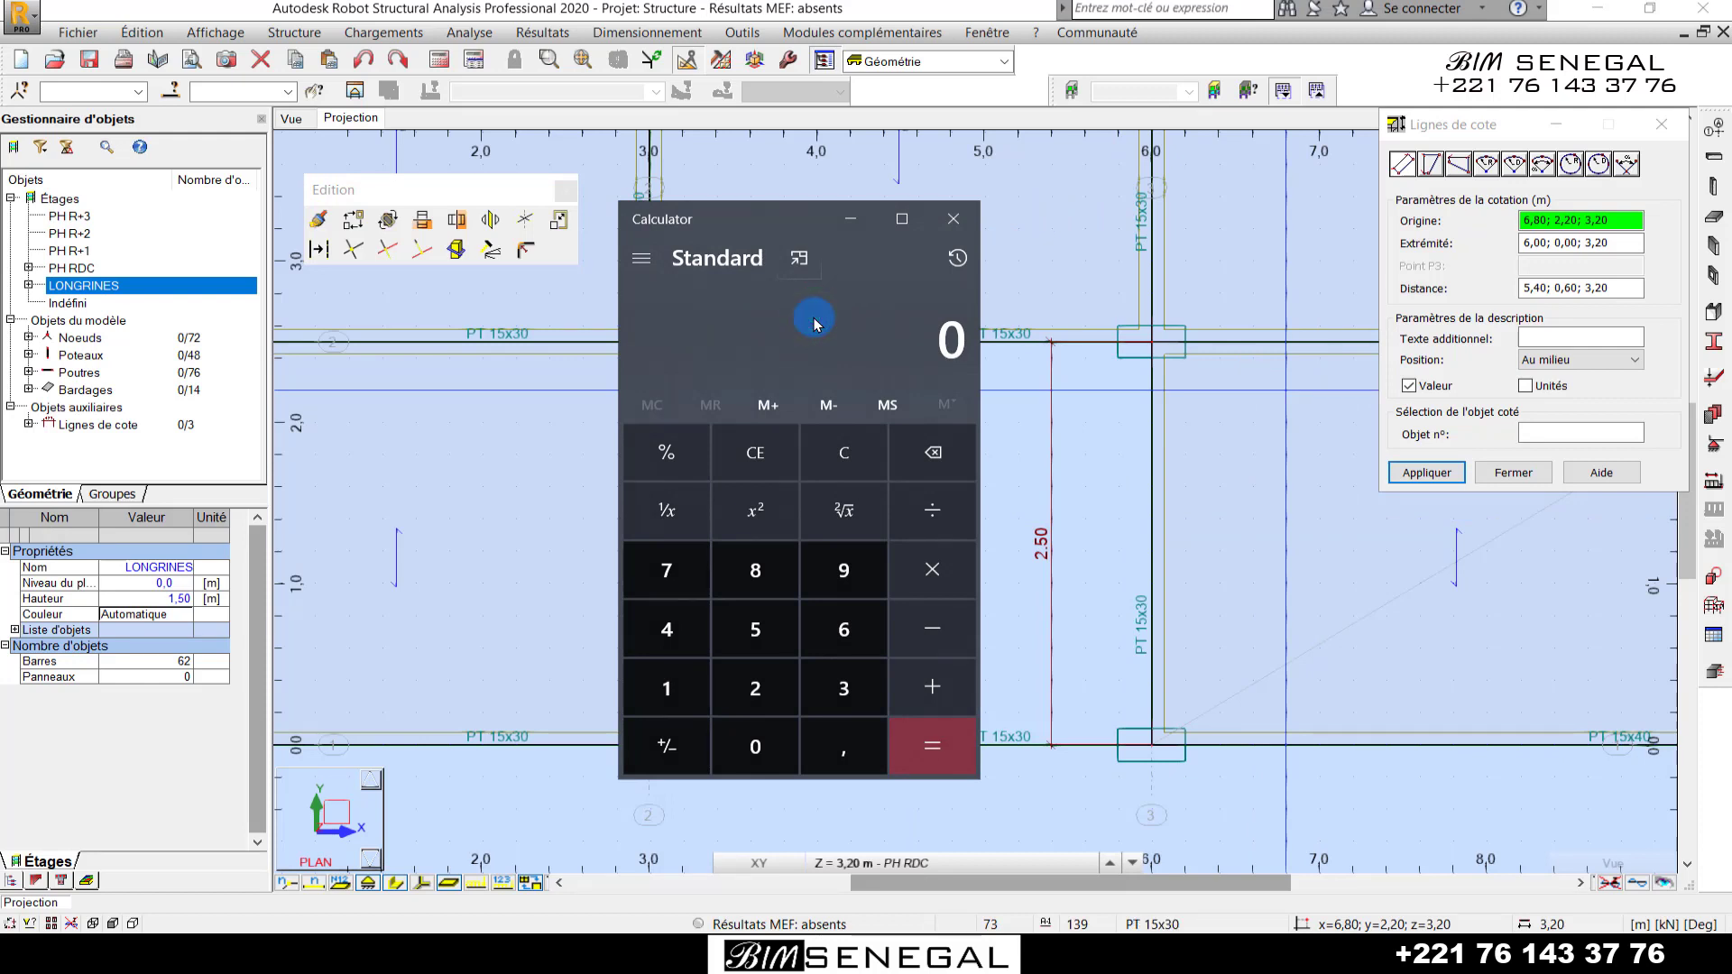
{"action": "type", "text": "250/2"}
{"action": "type", "text": "0 ÷ 2"}
{"action": "key", "text": "Return"}
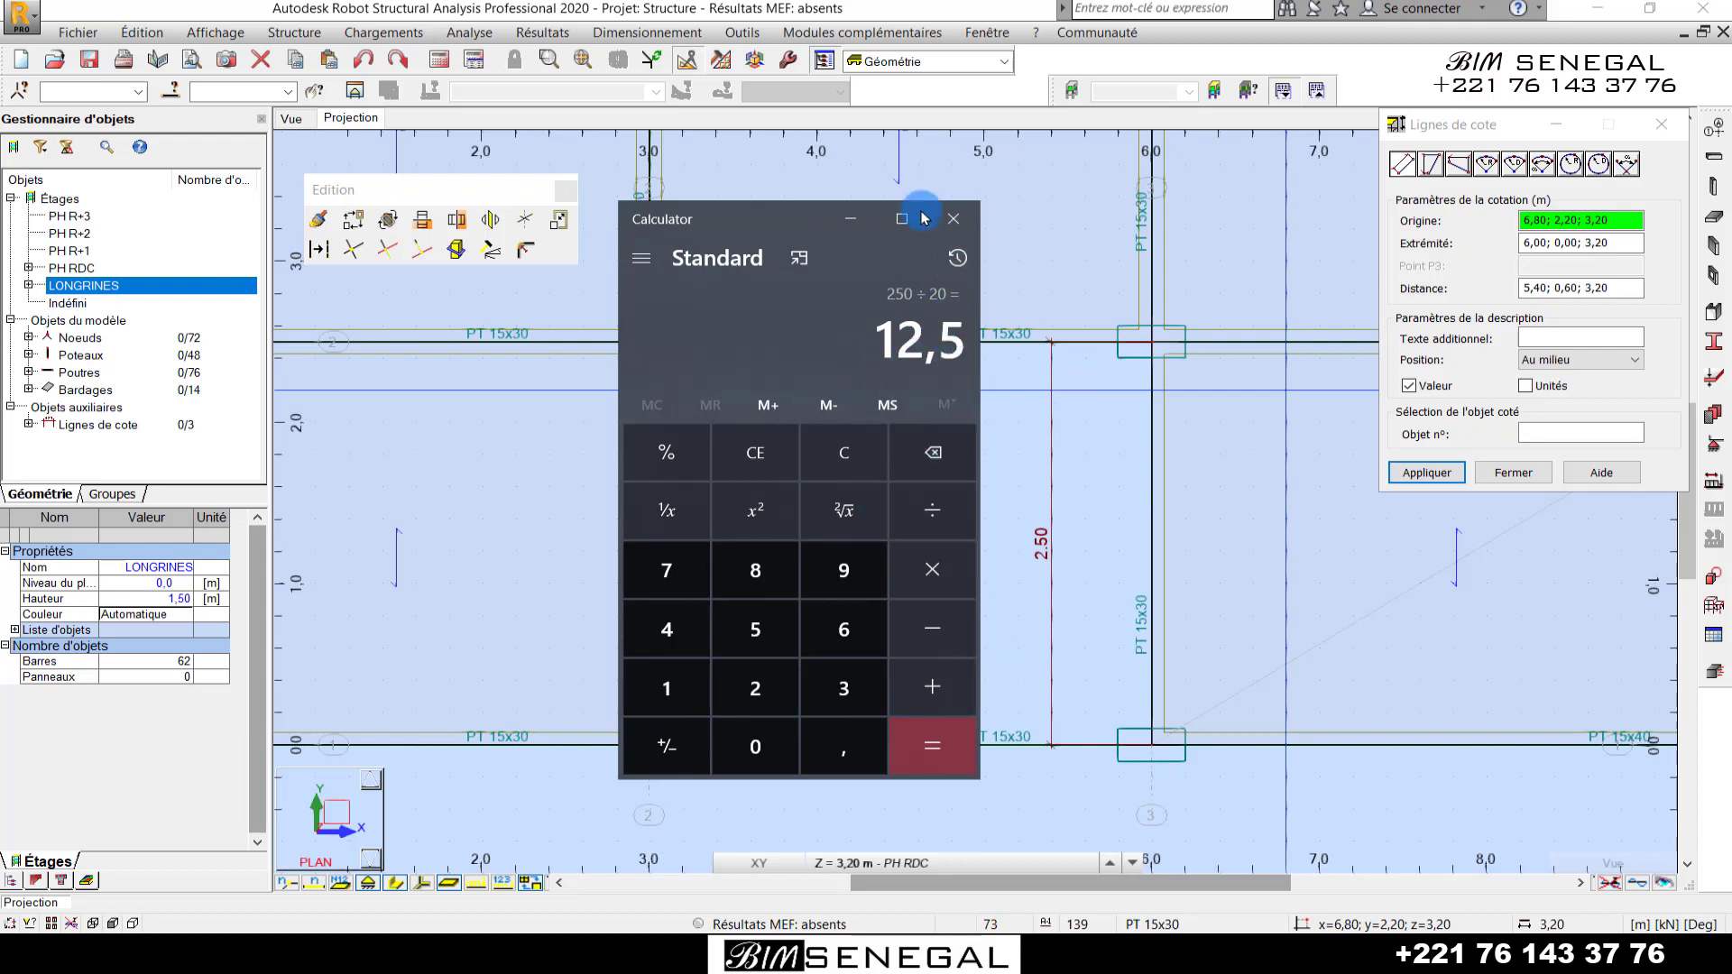
{"action": "left_click", "coordinate": [957, 226]}
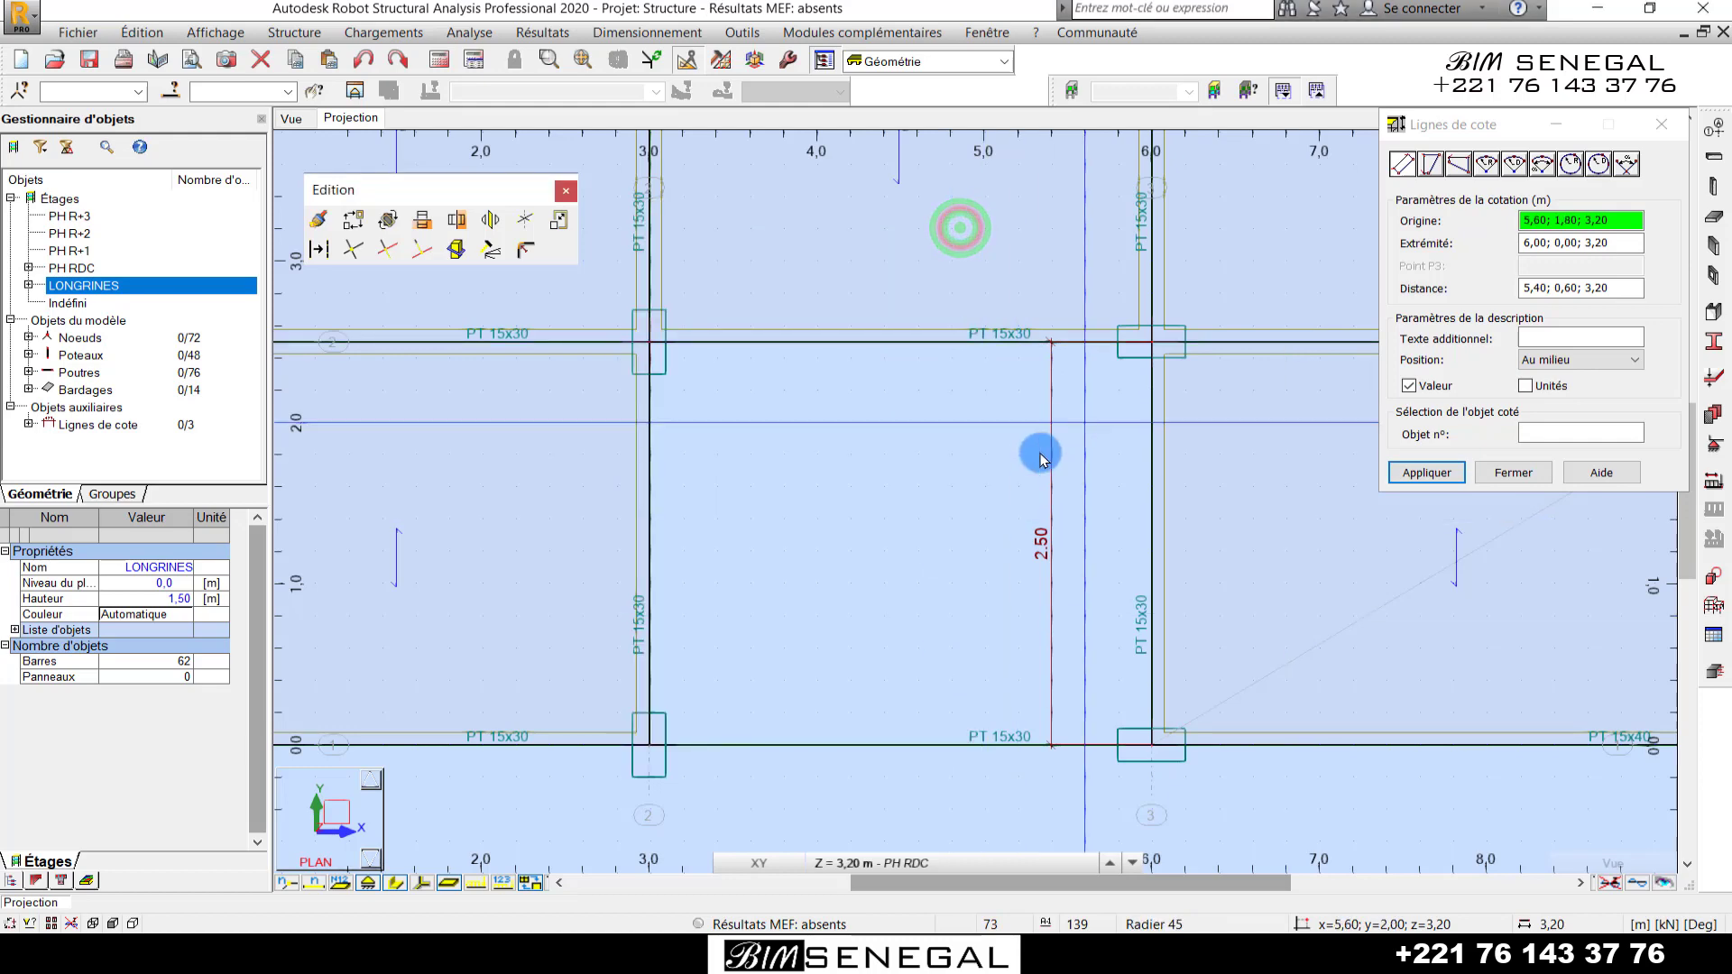
{"action": "scroll", "coordinate": [638, 568], "scroll_direction": "down", "scroll_amount": 2}
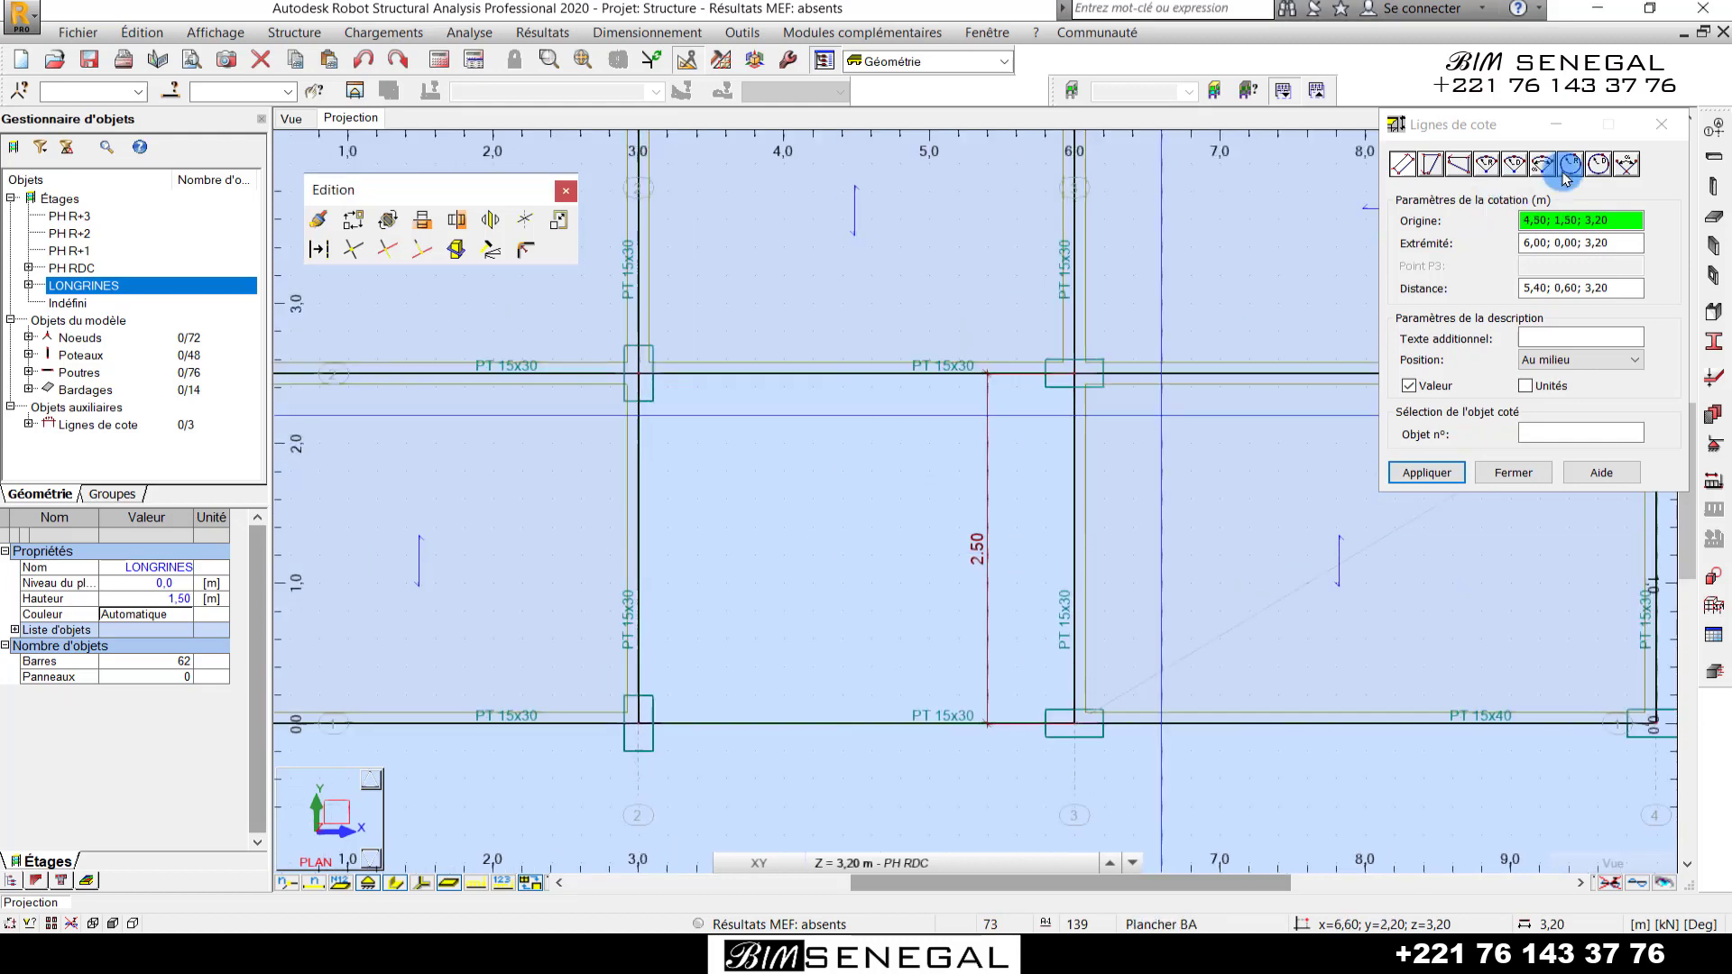
{"action": "left_click", "coordinate": [1661, 125]}
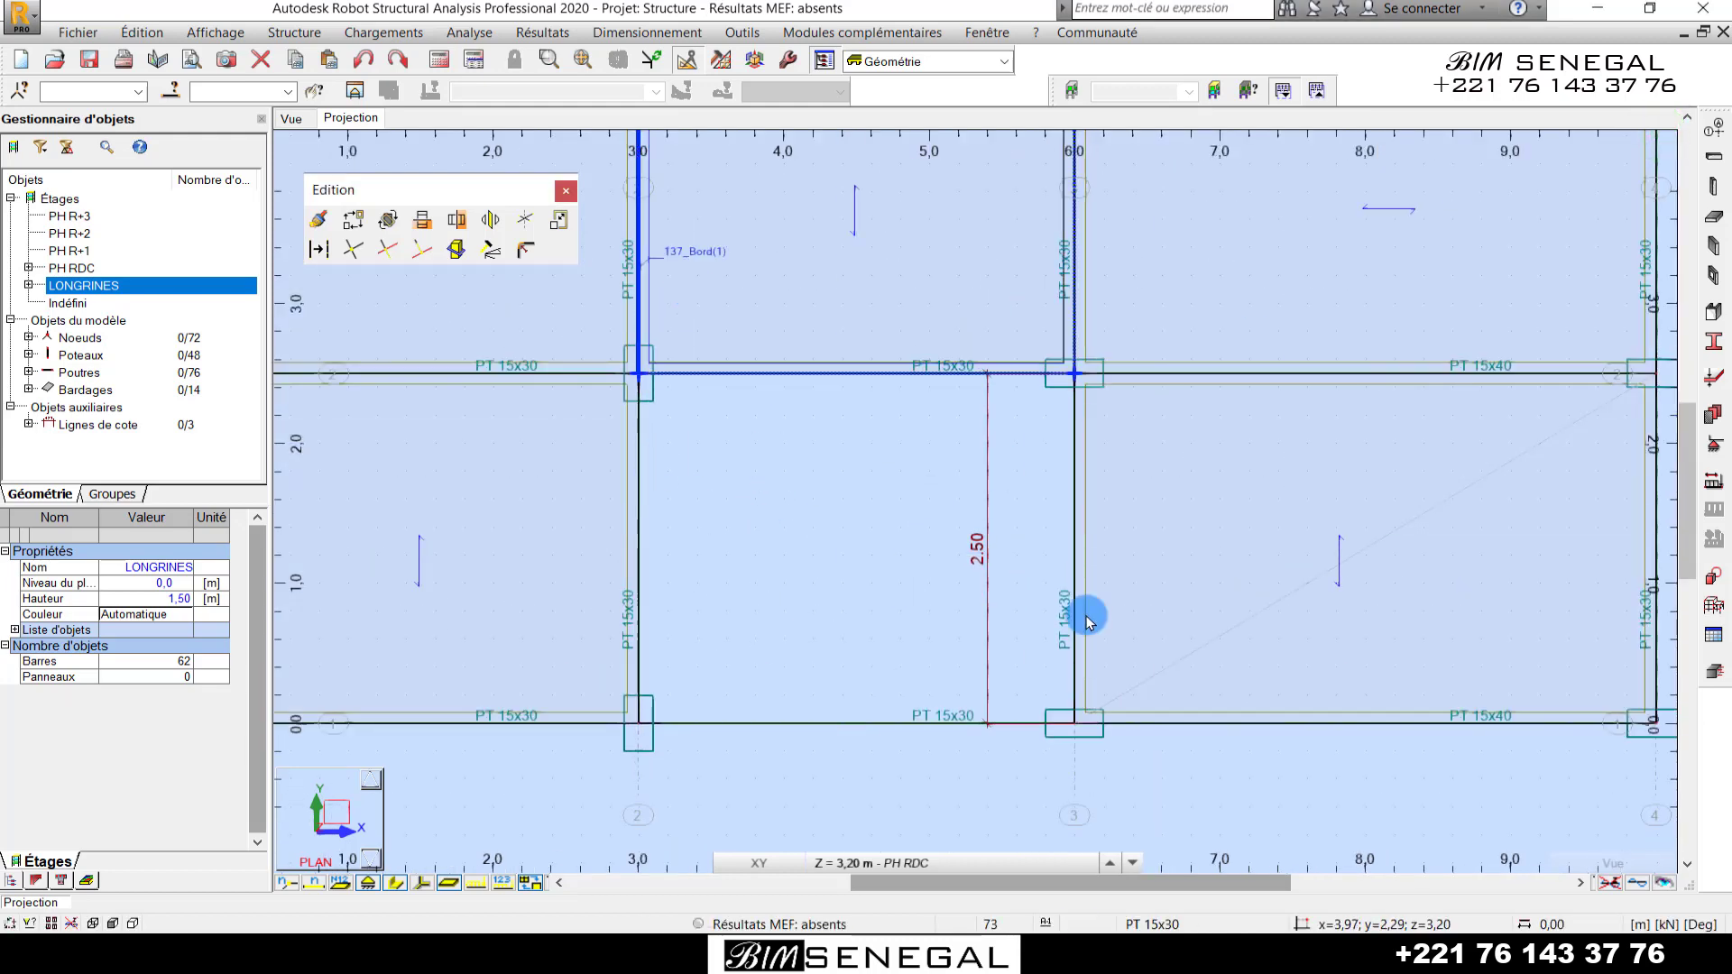
- Start a new thickness definition for the floor, disable its soil elasticity parameters and name it DALLE 14 cm
{"action": "left_click", "coordinate": [1721, 217]}
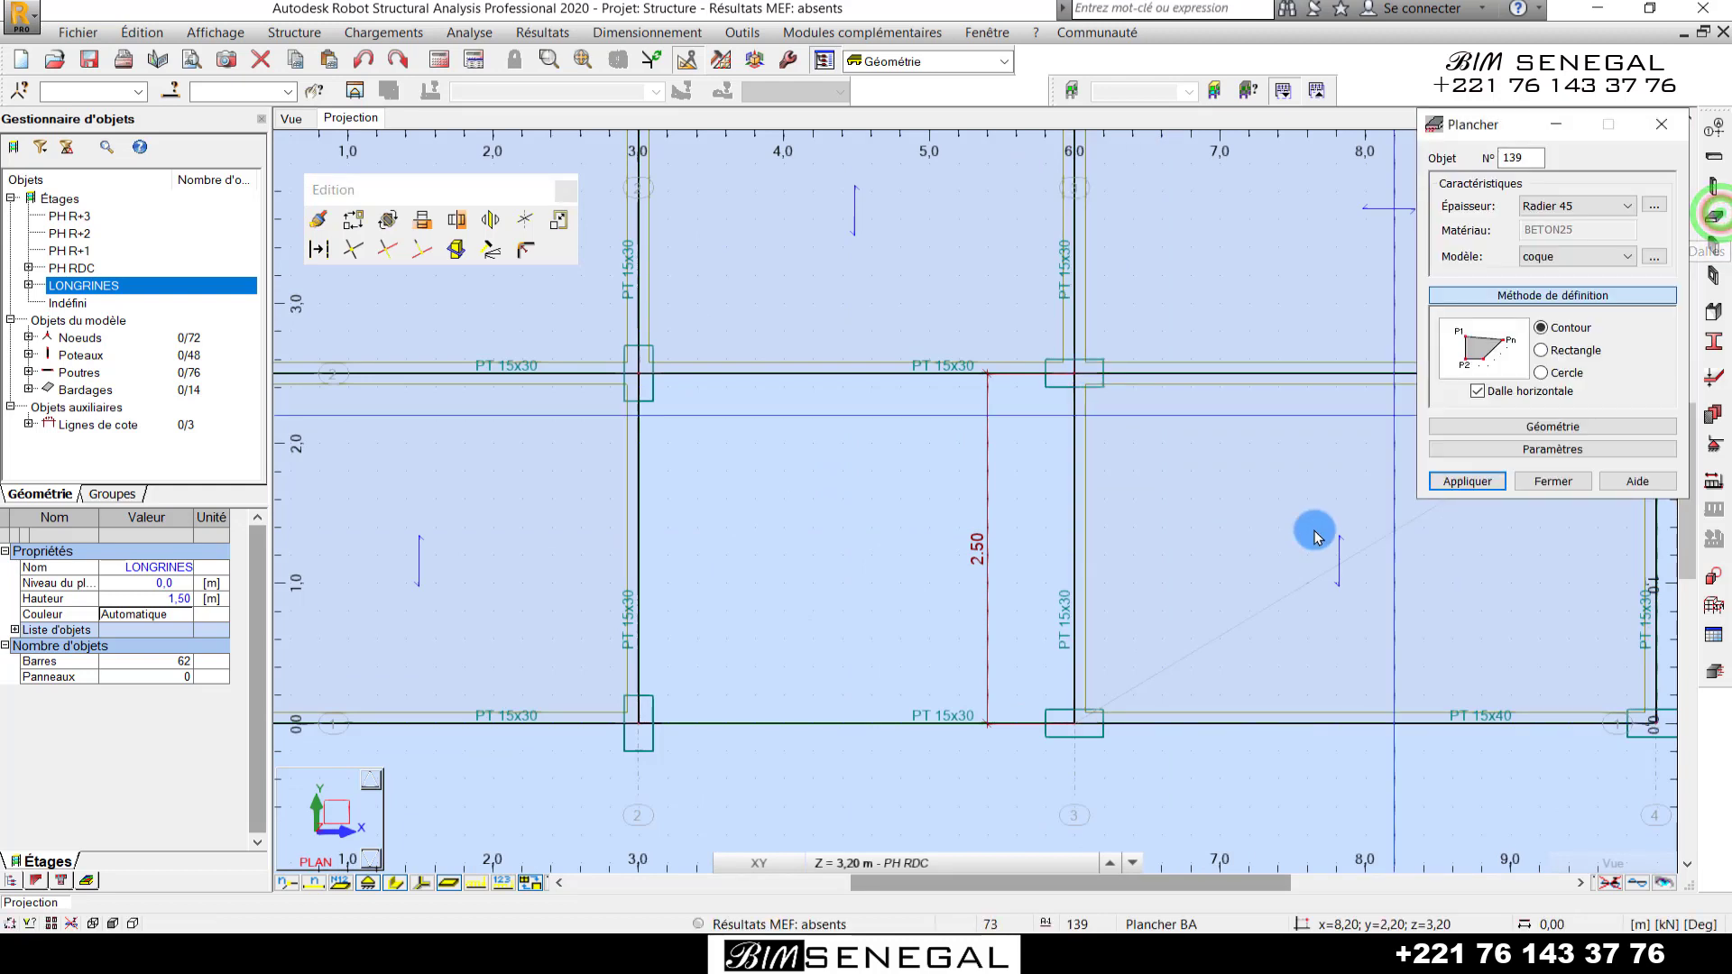
{"action": "left_click_drag", "start_coordinate": [1523, 130], "coordinate": [1356, 222]}
{"action": "left_click", "coordinate": [1414, 298]}
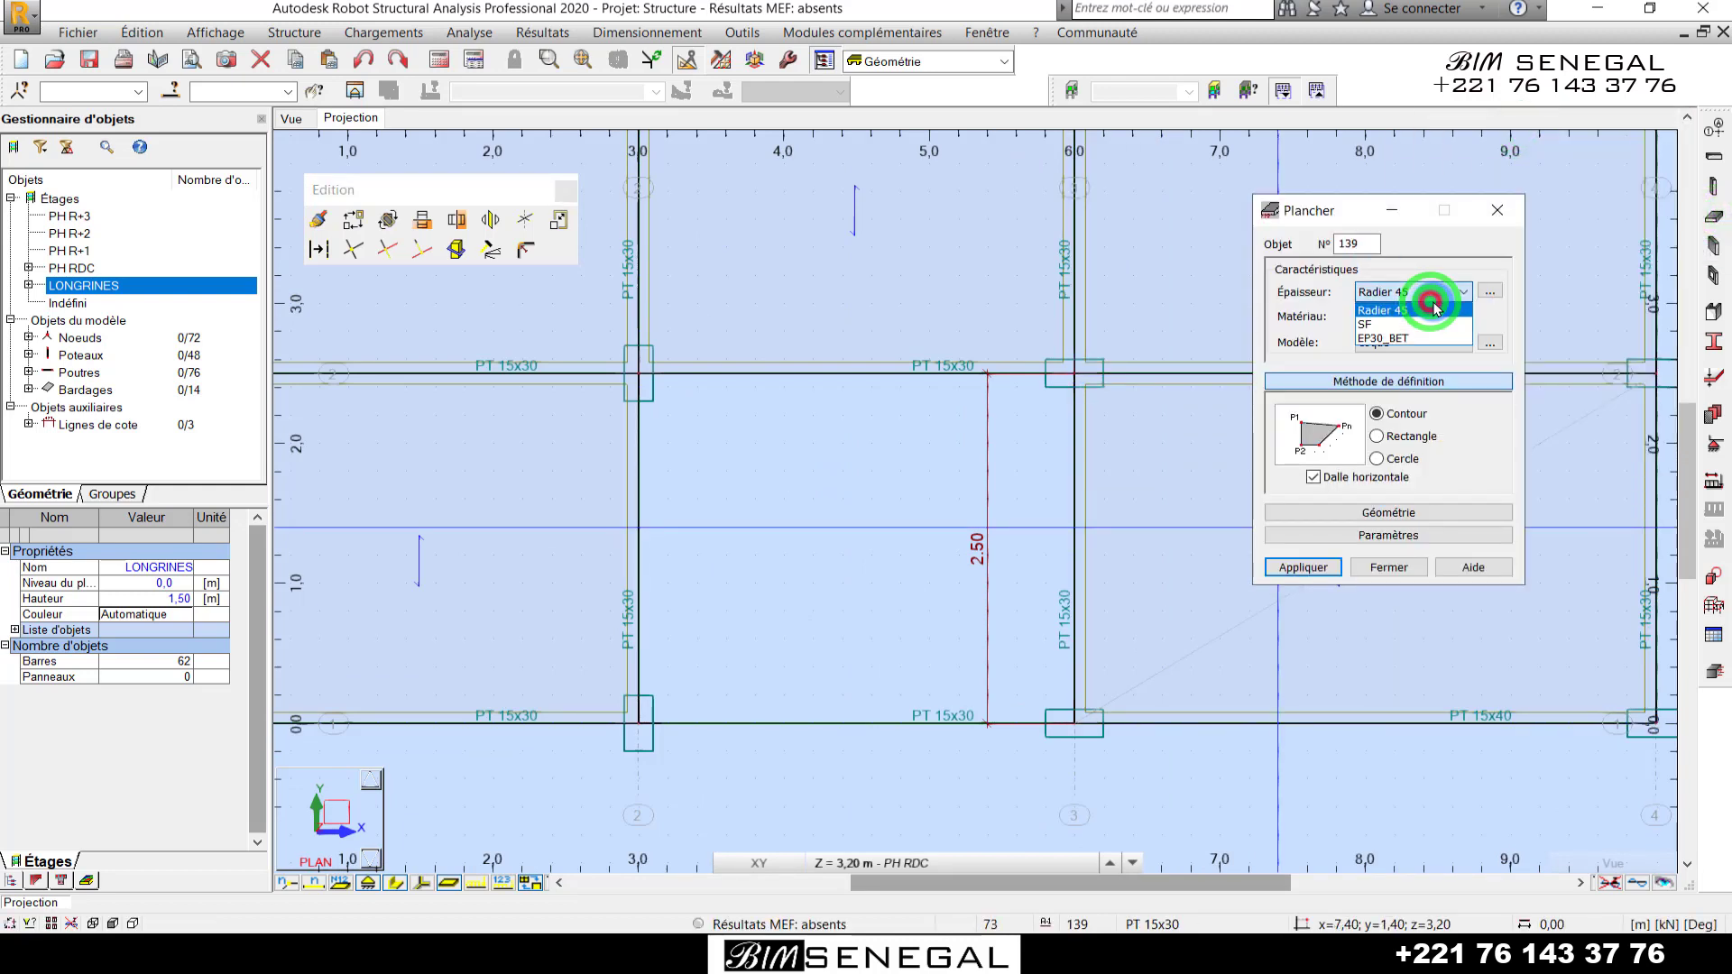
{"action": "left_click", "coordinate": [1502, 253]}
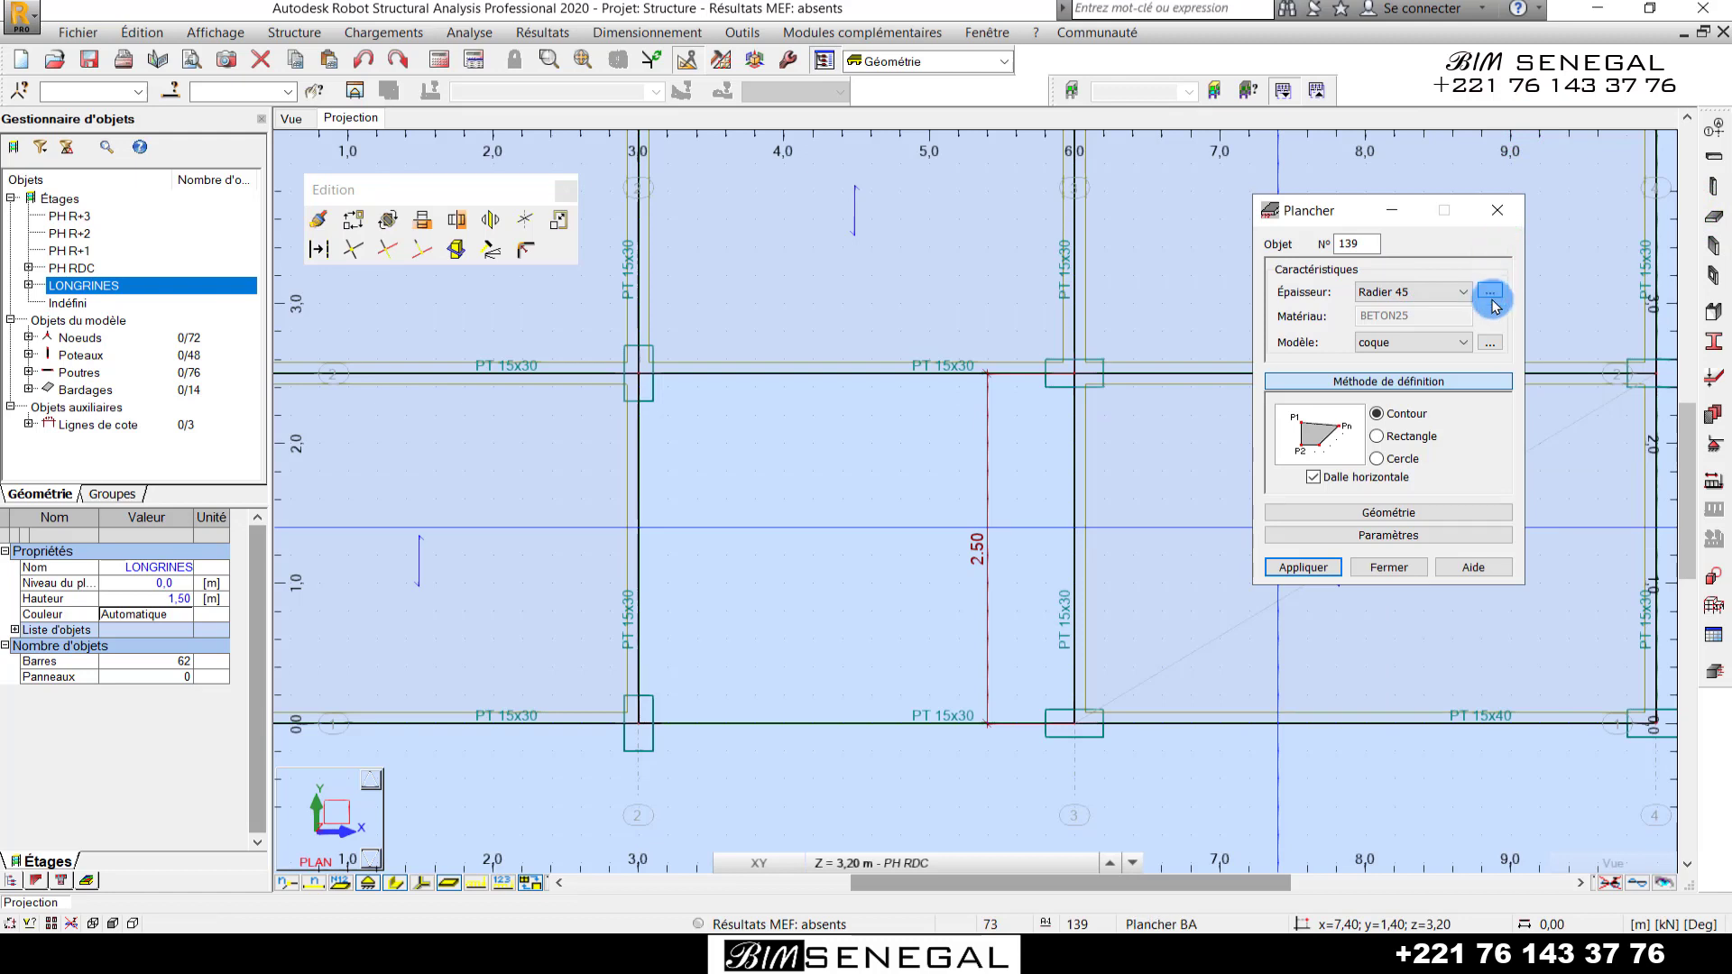
{"action": "left_click", "coordinate": [1497, 293]}
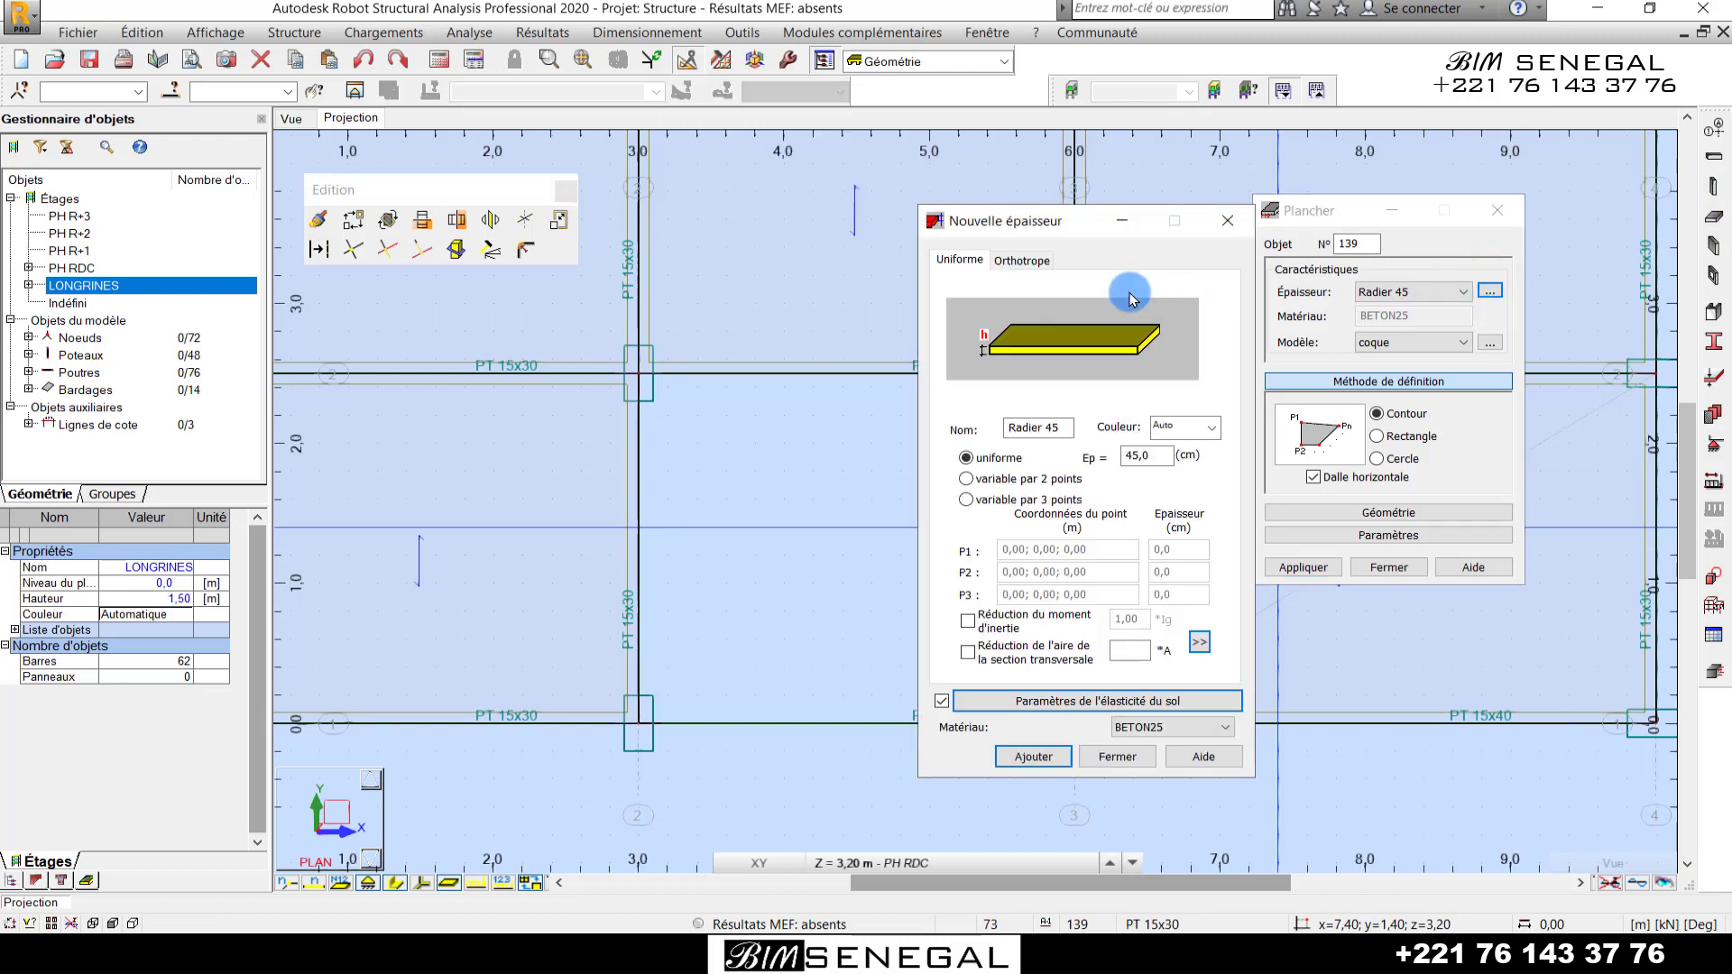
{"action": "left_click", "coordinate": [939, 701]}
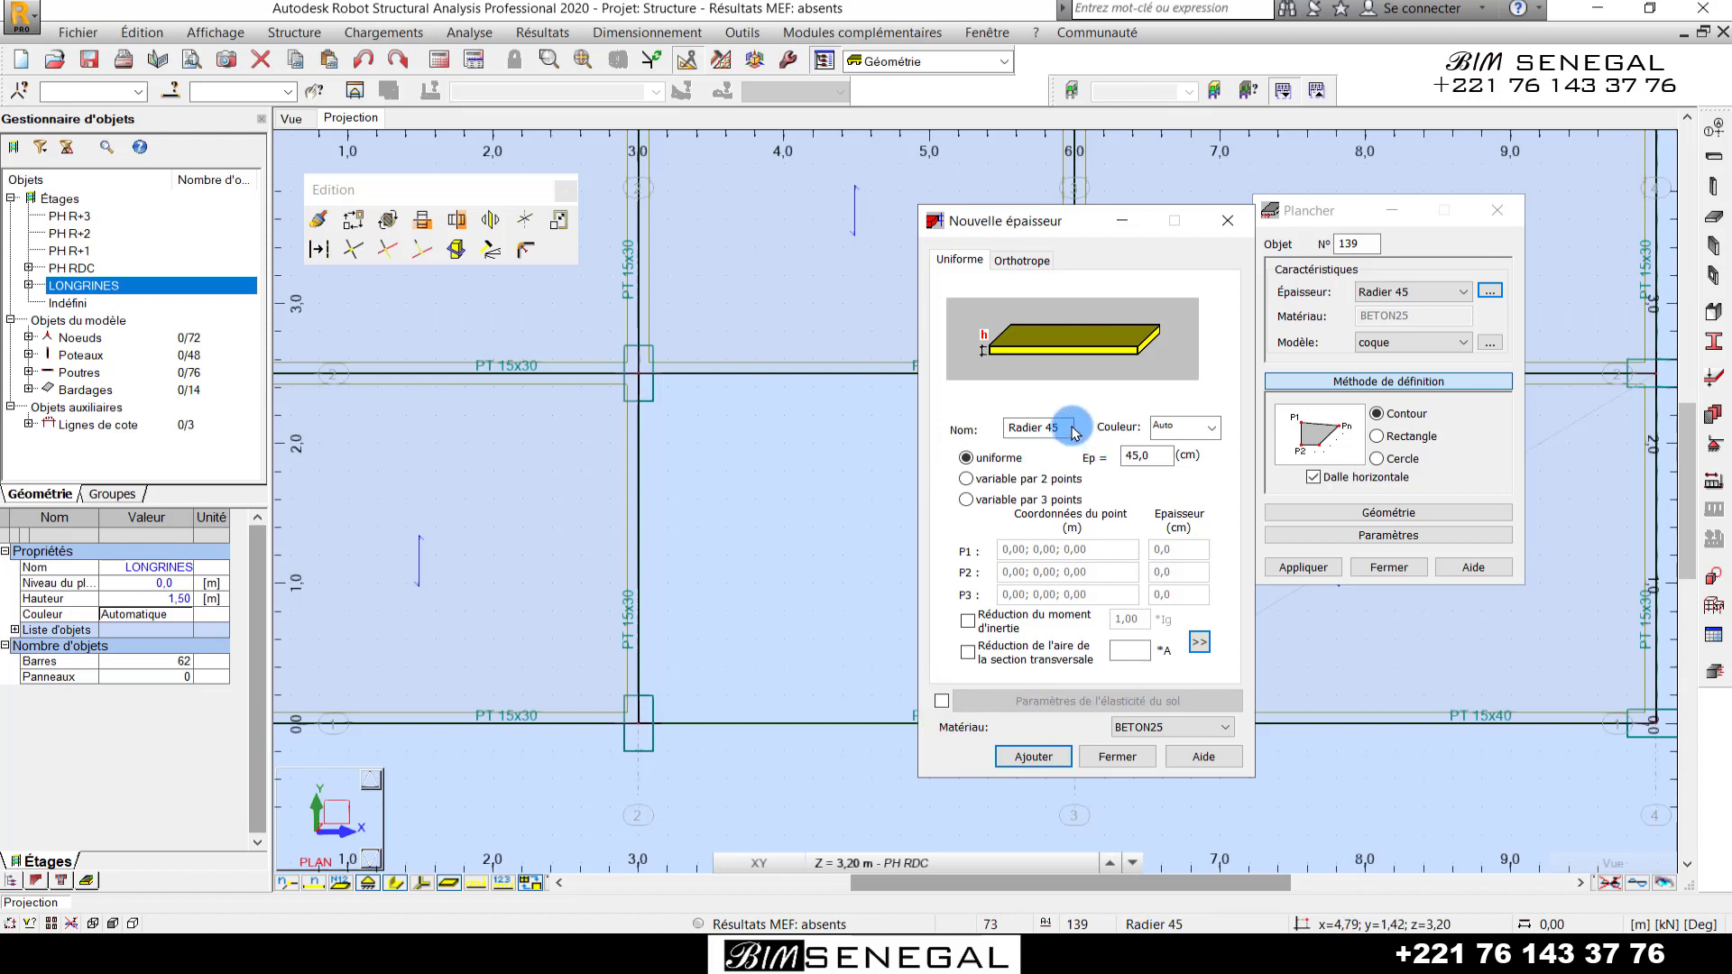
{"action": "left_click_drag", "start_coordinate": [1072, 429], "coordinate": [985, 433]}
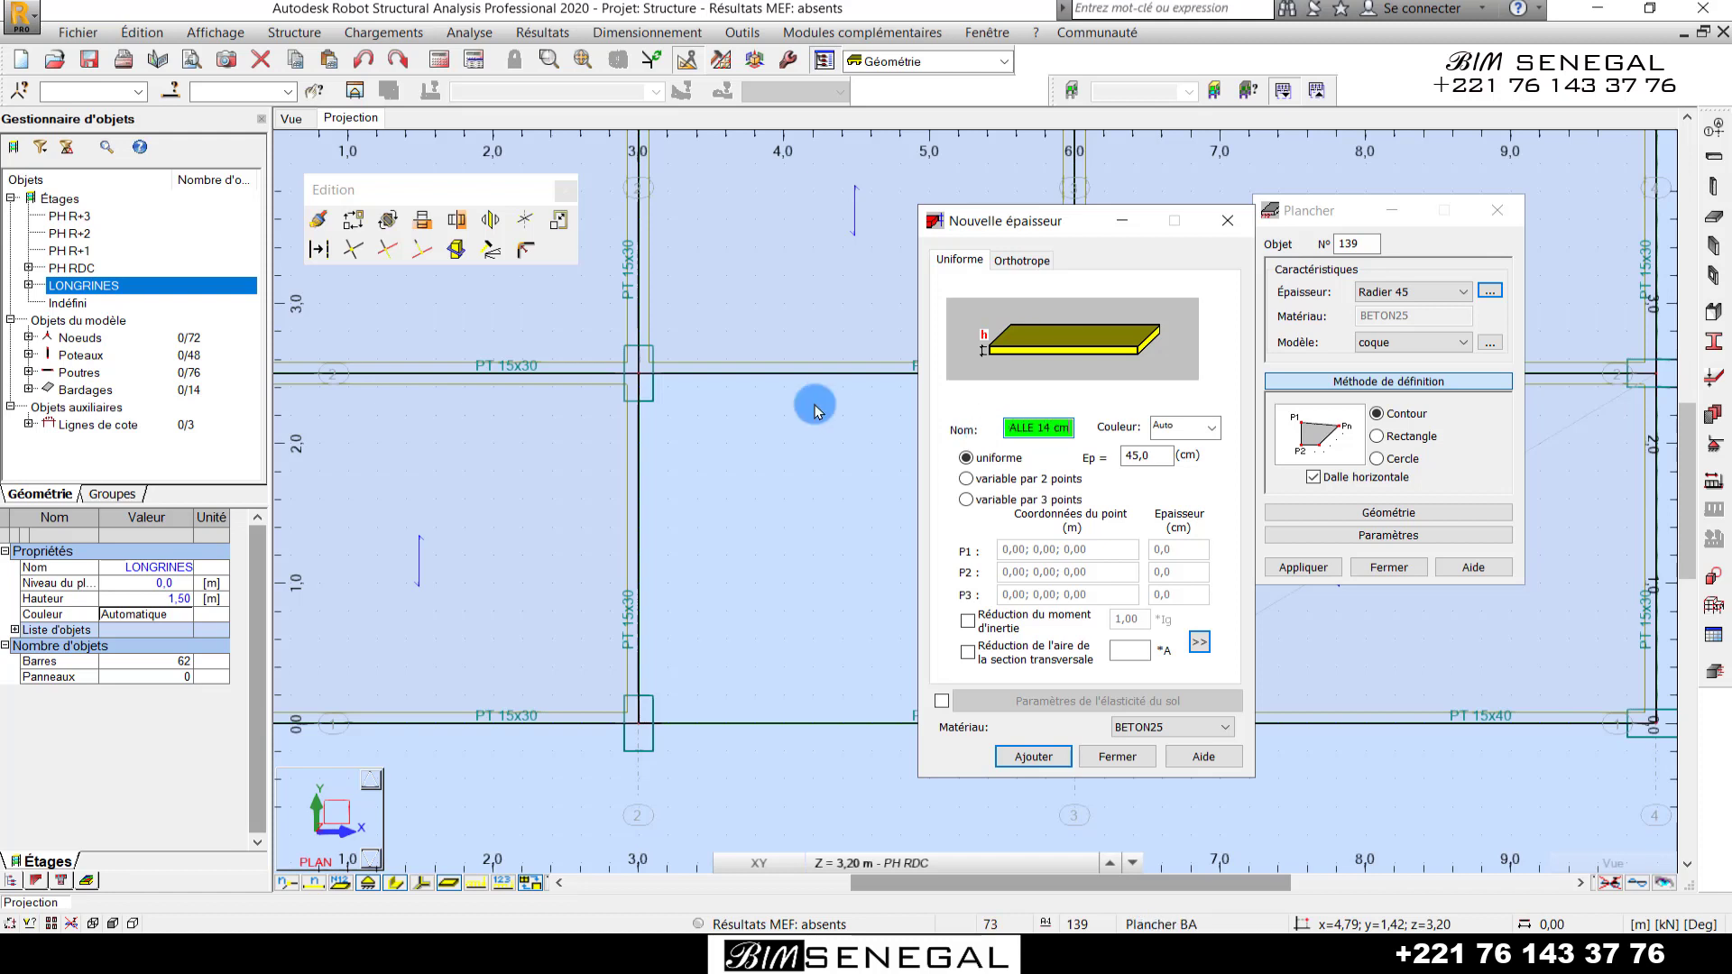
- Set the uniform thickness to 14 cm with material BETON20 and add the new thickness to the project
{"action": "double_click", "coordinate": [1159, 455]}
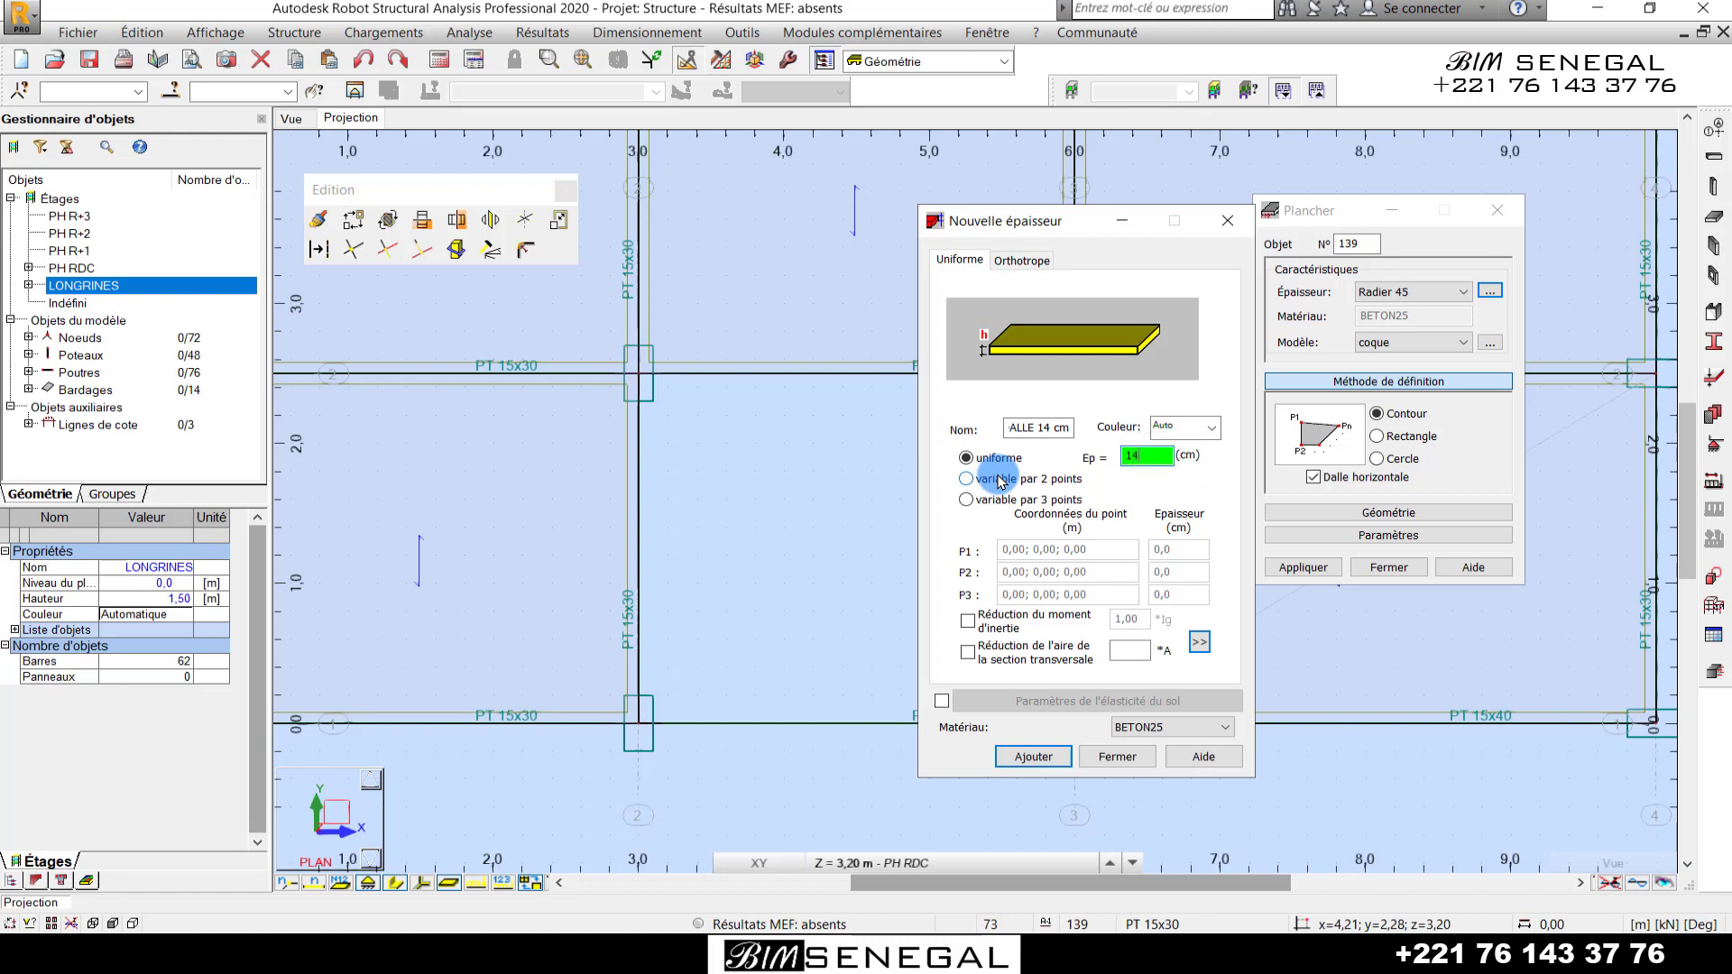
{"action": "left_click", "coordinate": [1149, 727]}
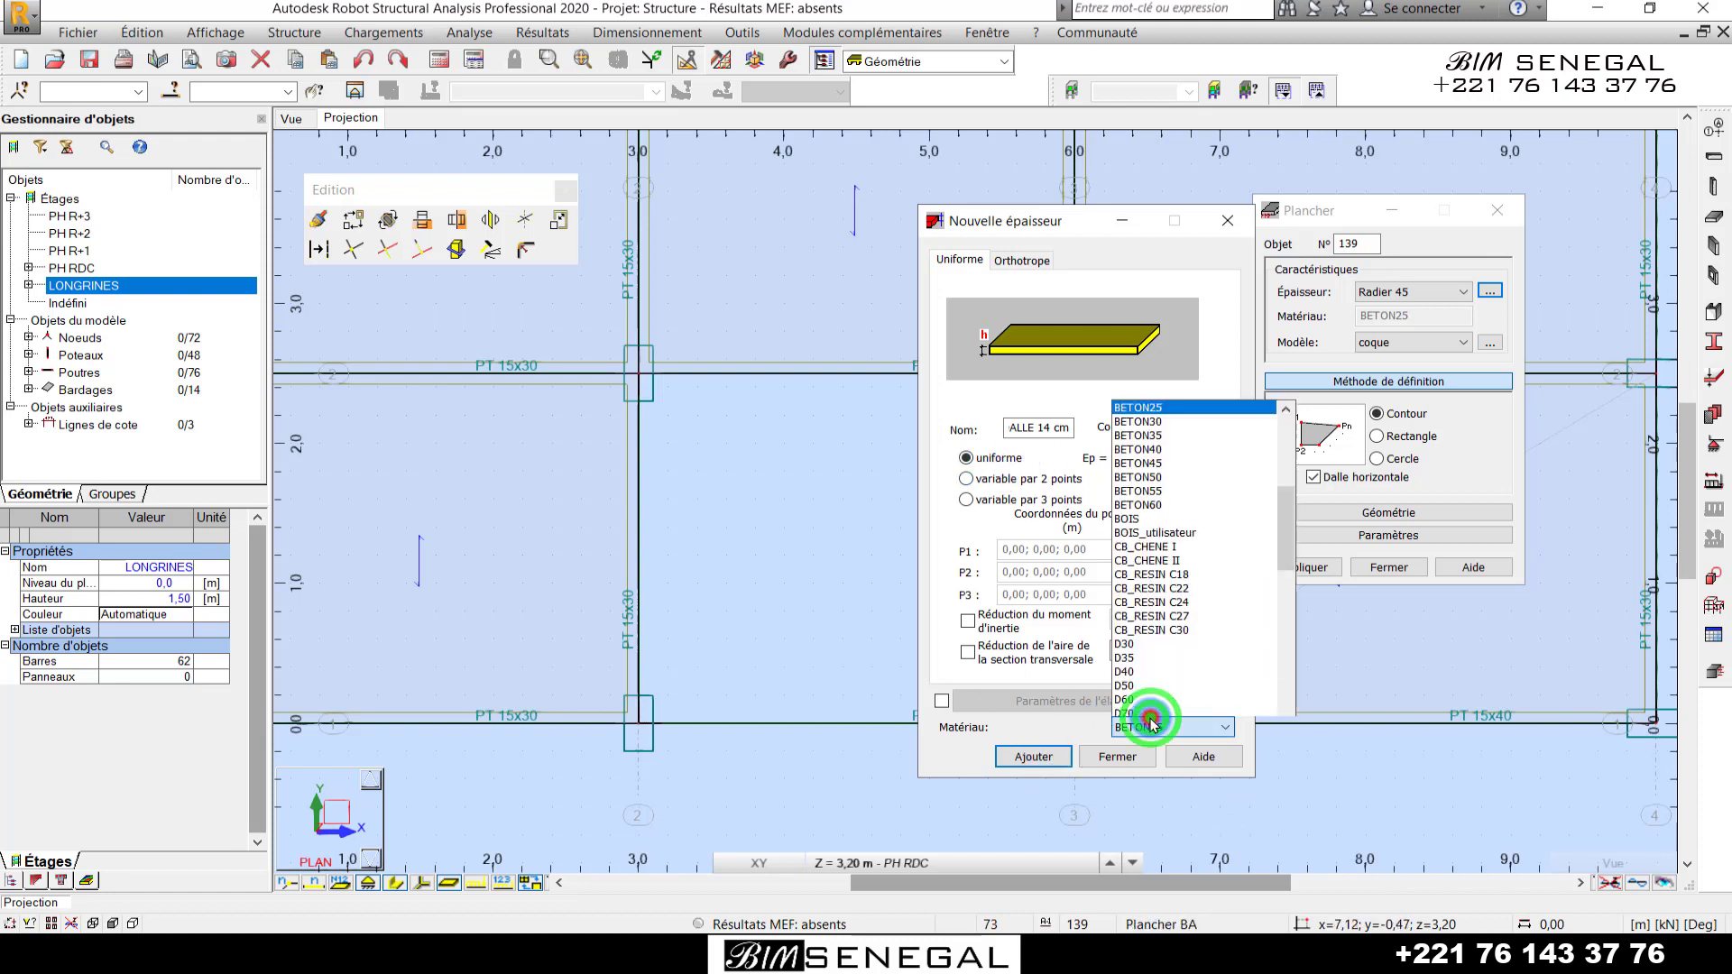
{"action": "scroll", "coordinate": [1172, 361], "scroll_direction": "up", "scroll_amount": 2}
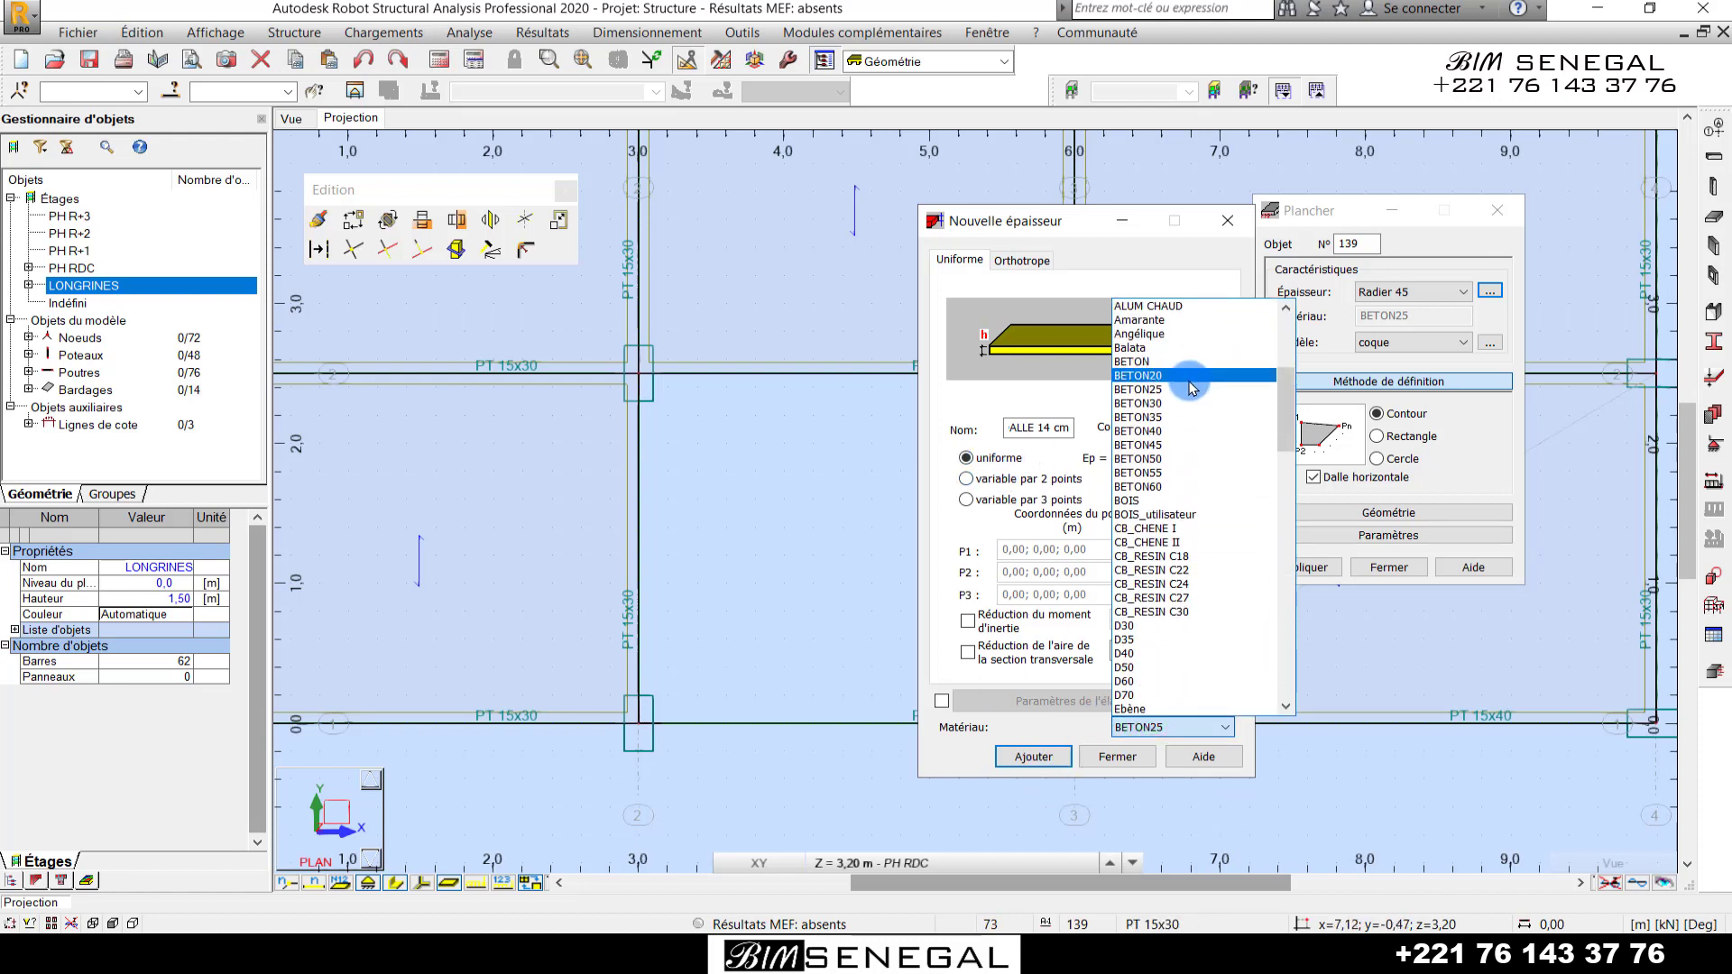
{"action": "left_click", "coordinate": [1187, 377]}
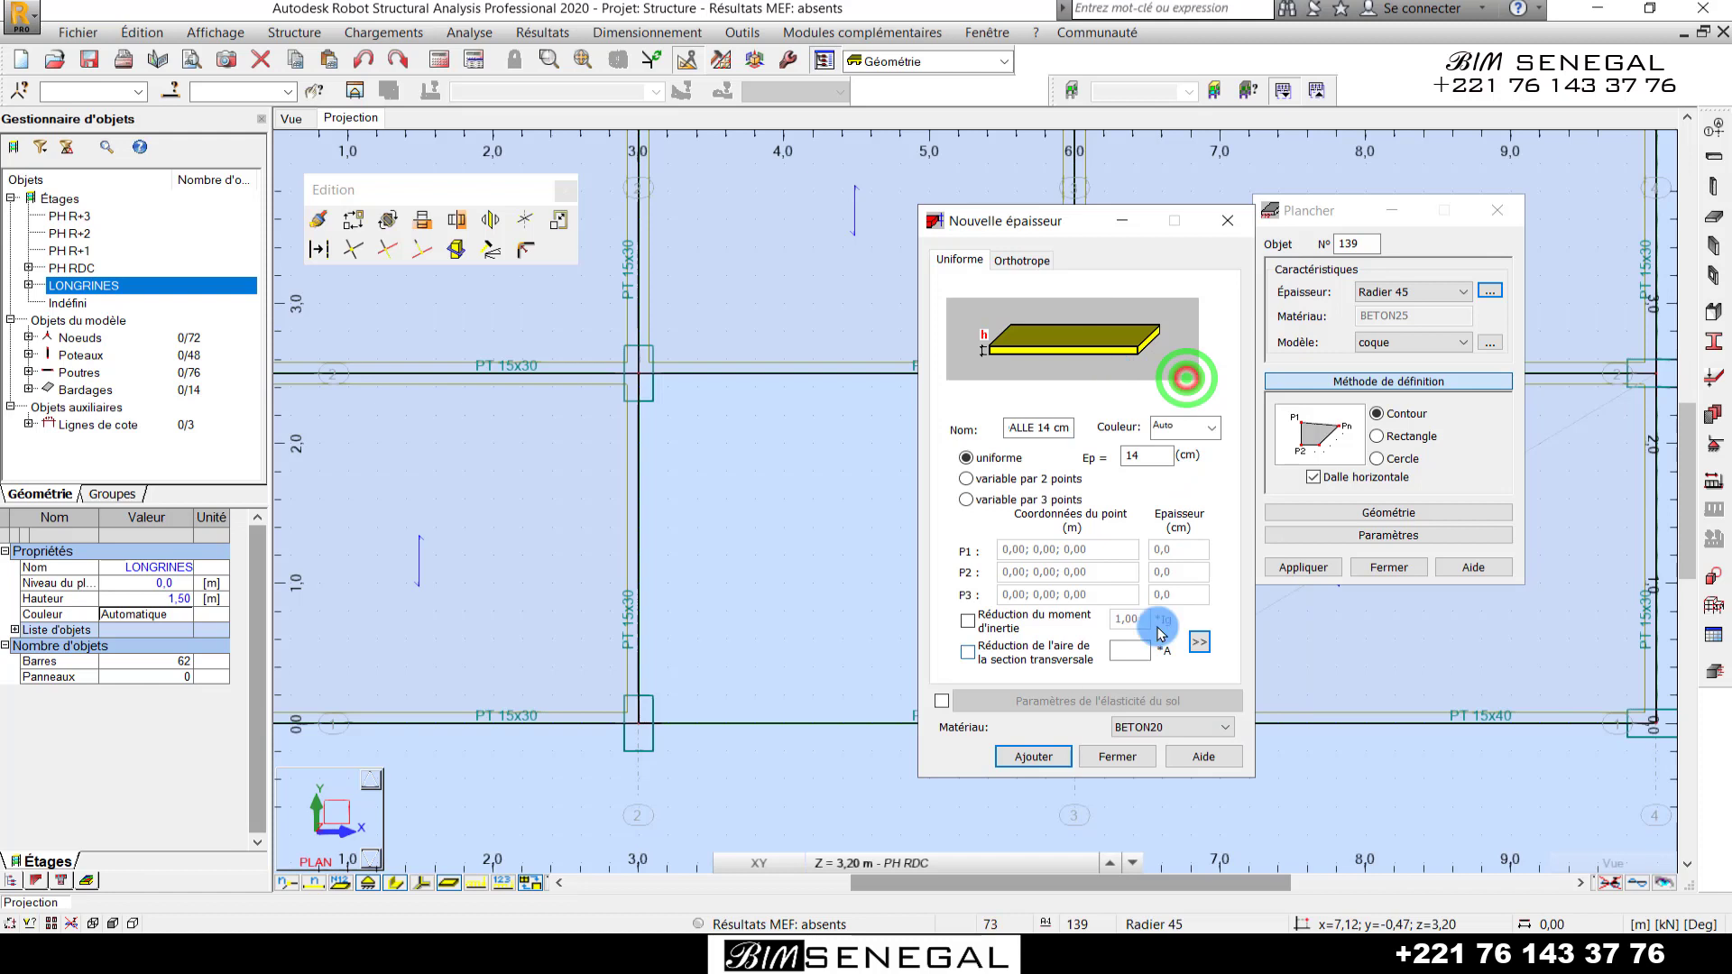
{"action": "left_click", "coordinate": [1037, 757]}
{"action": "left_click", "coordinate": [1117, 756]}
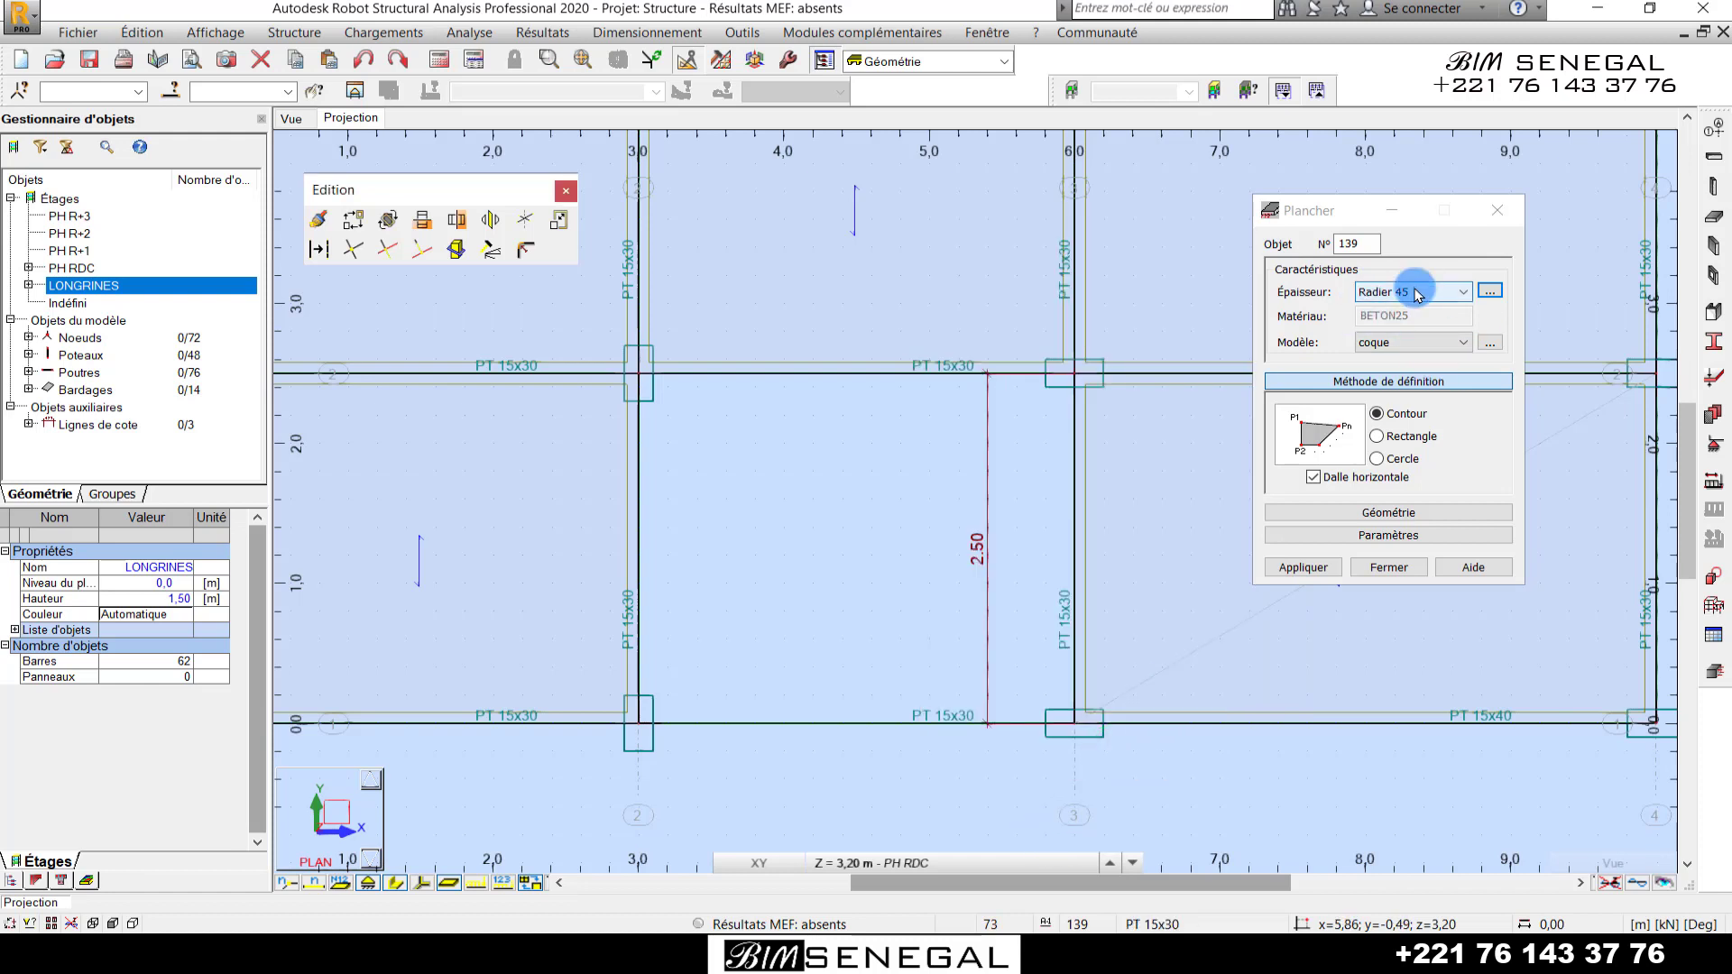
- Assign the DALLE 14 cm thickness and the coque calculation model to the new floor
{"action": "left_click", "coordinate": [1418, 293]}
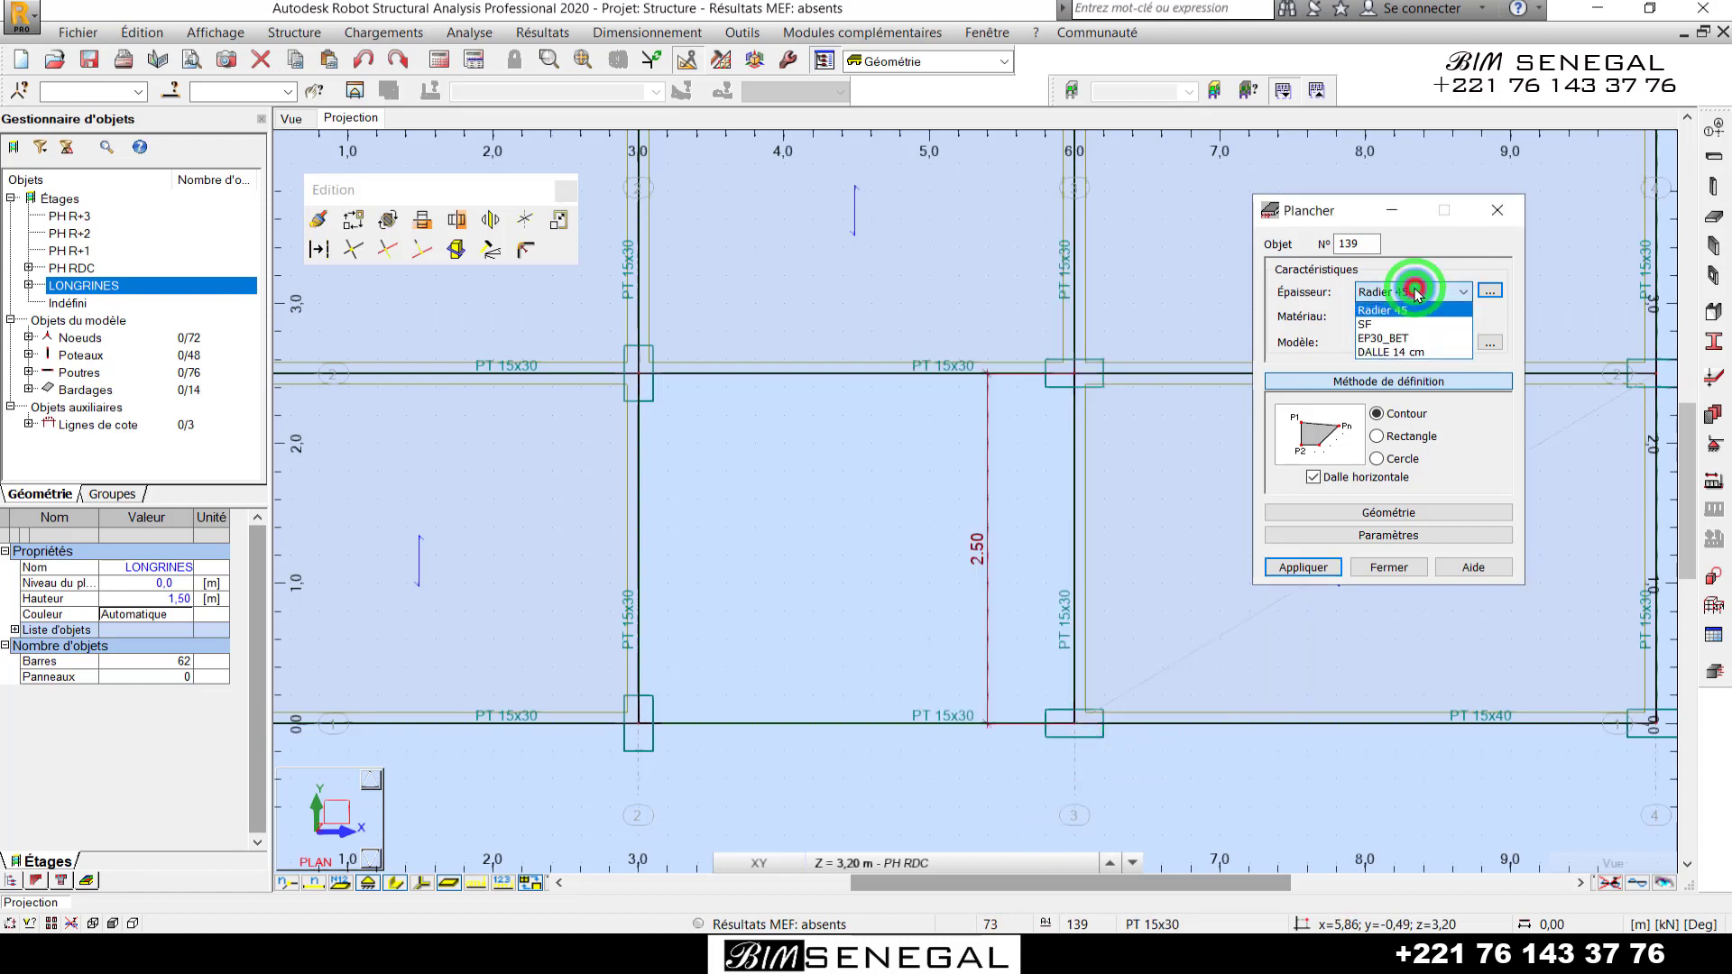
{"action": "left_click", "coordinate": [1395, 352]}
{"action": "left_click", "coordinate": [1400, 347]}
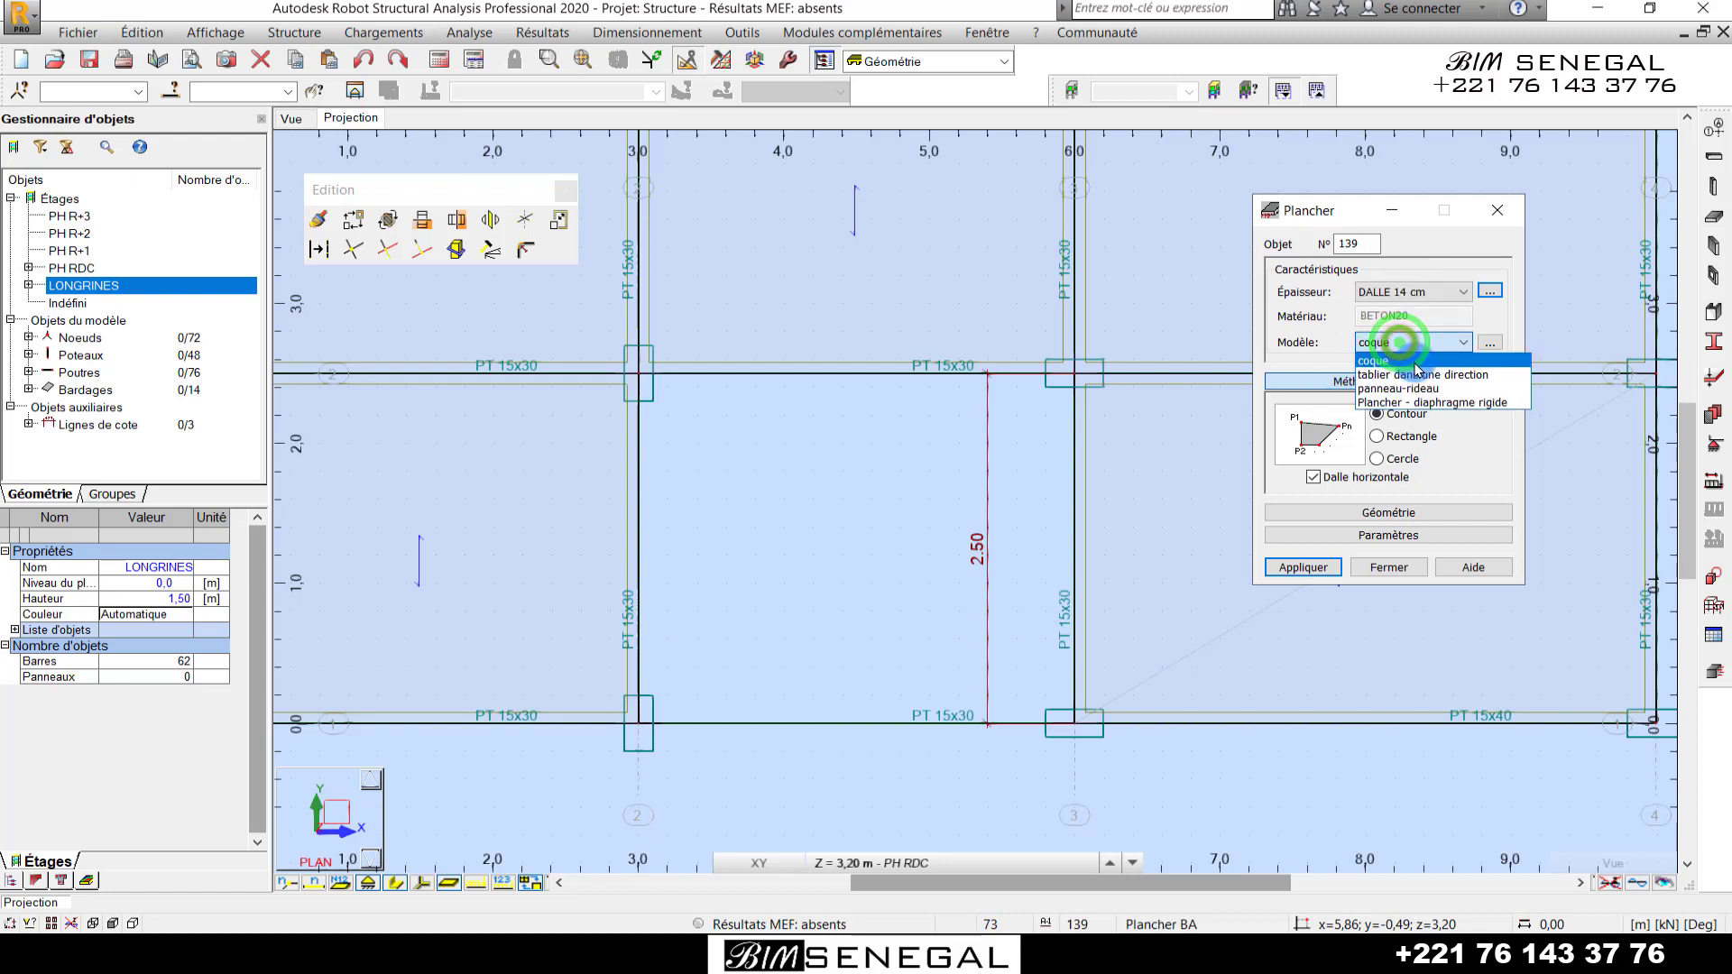
{"action": "left_click", "coordinate": [1385, 361]}
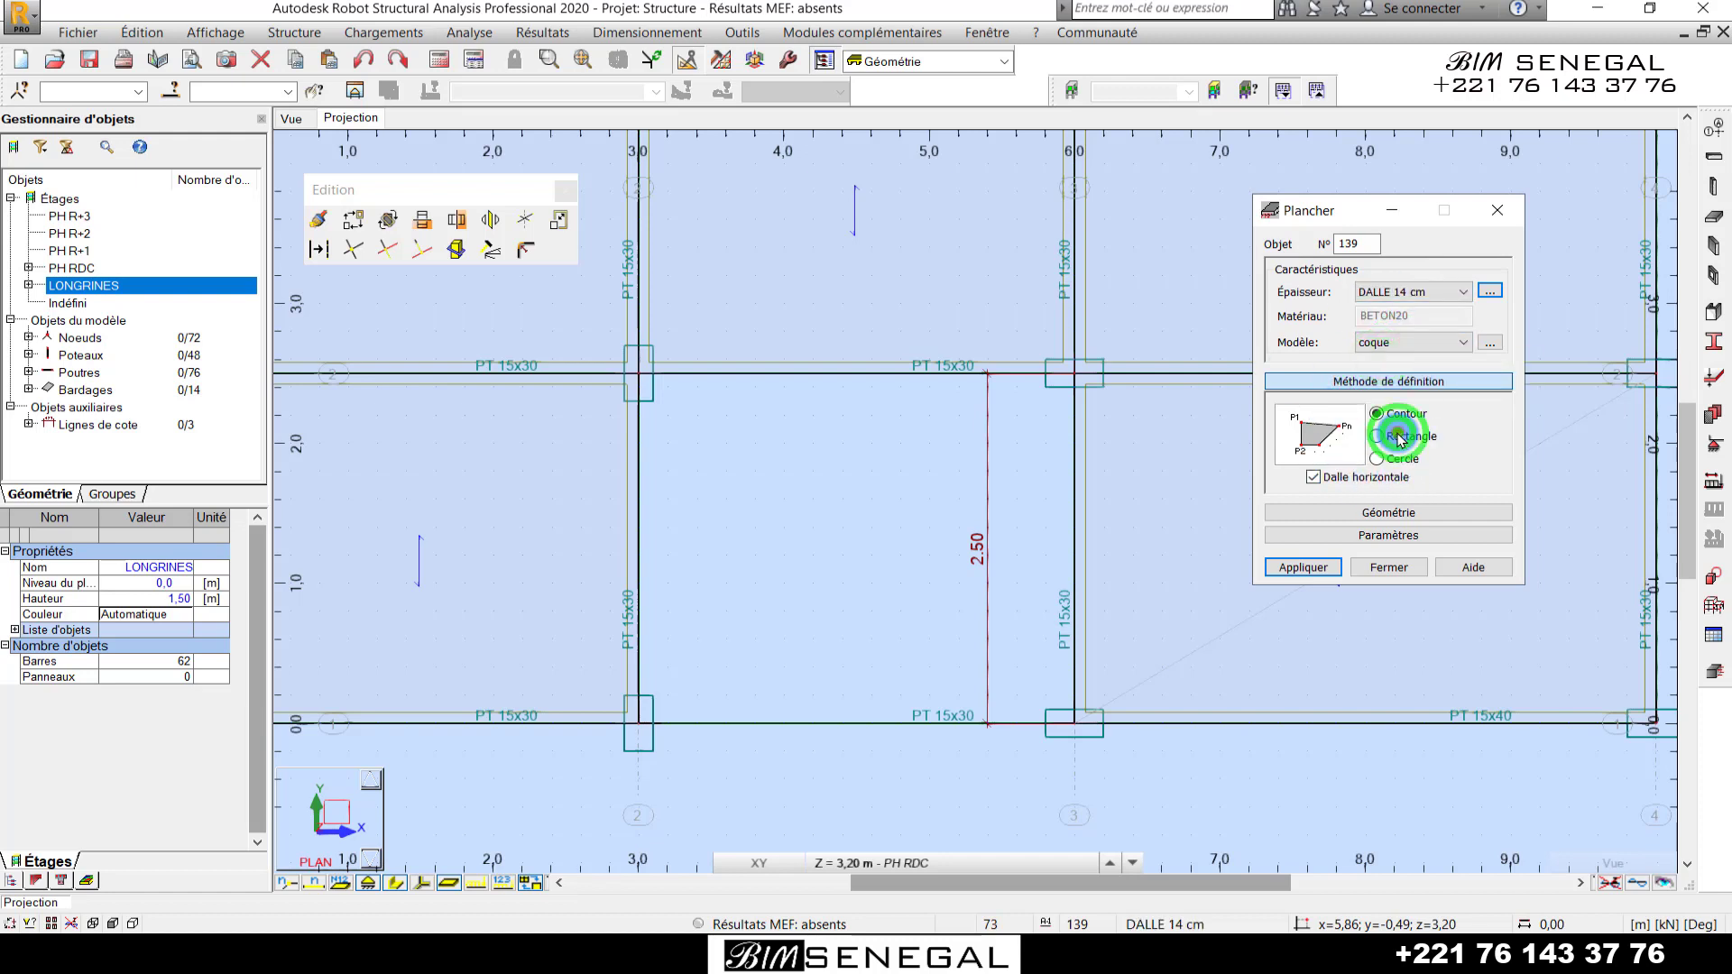
- Draw a rectangular floor in the empty bay between vertical axes 2 and 3 and horizontal axes 1 and 2, and end floor definition
{"action": "scroll", "coordinate": [934, 516], "scroll_direction": "up", "scroll_amount": 2}
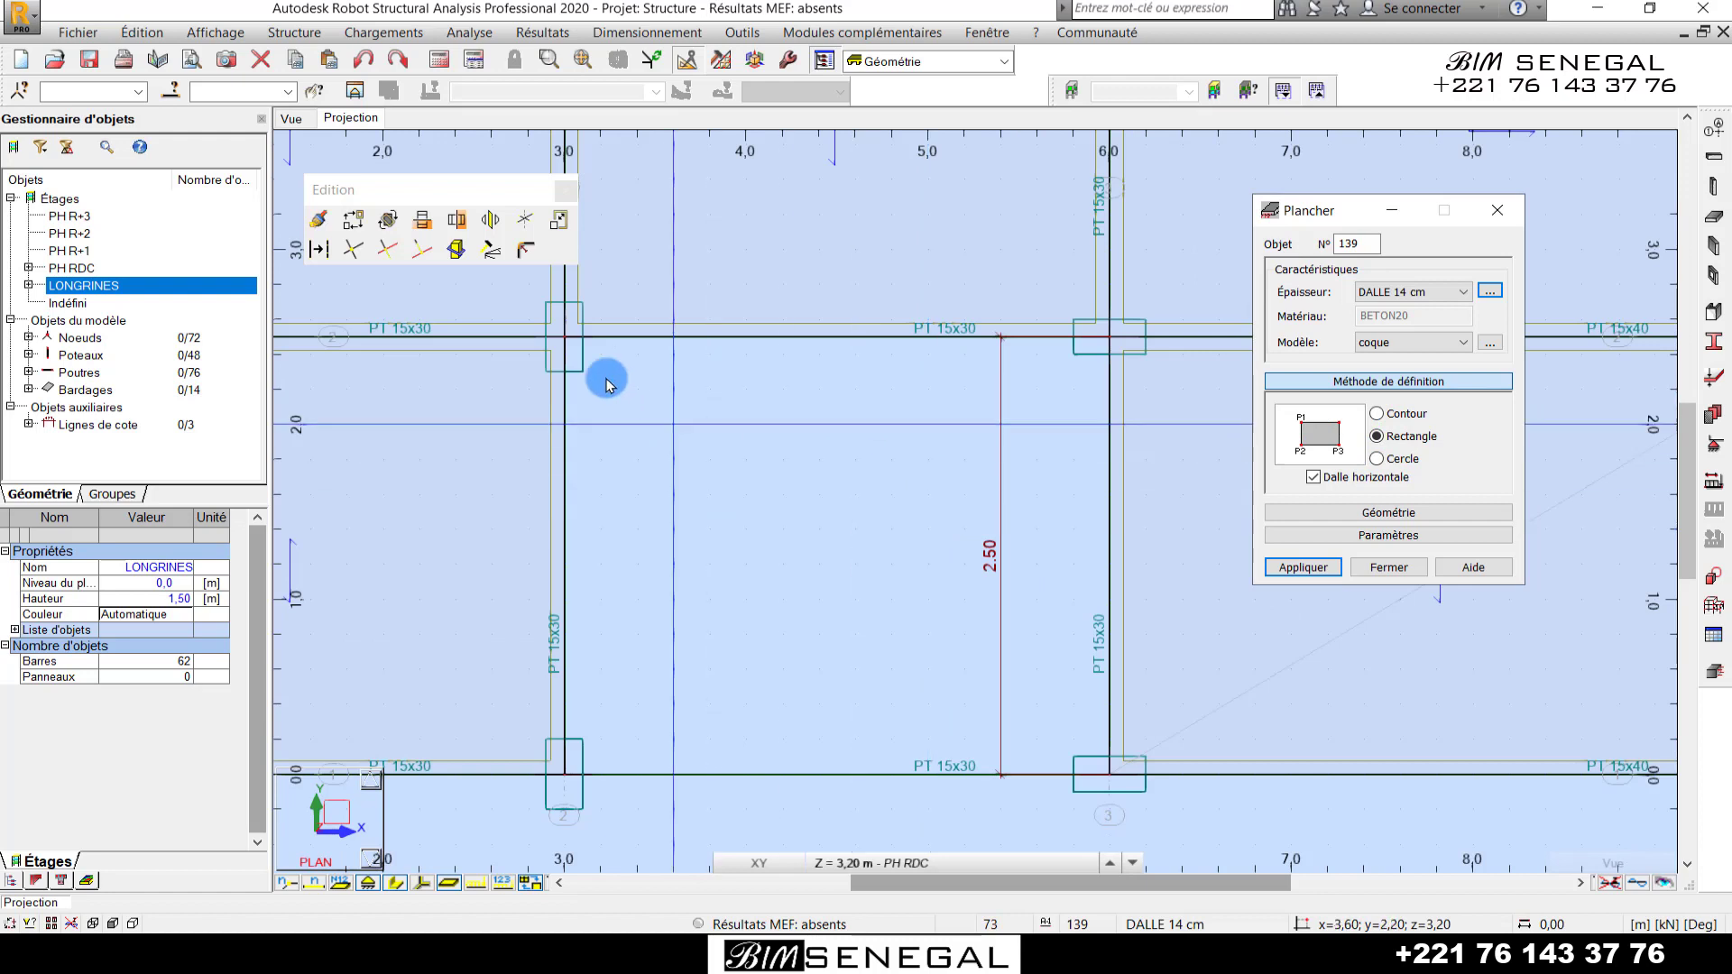
{"action": "left_click", "coordinate": [566, 767]}
{"action": "left_click", "coordinate": [1095, 766]}
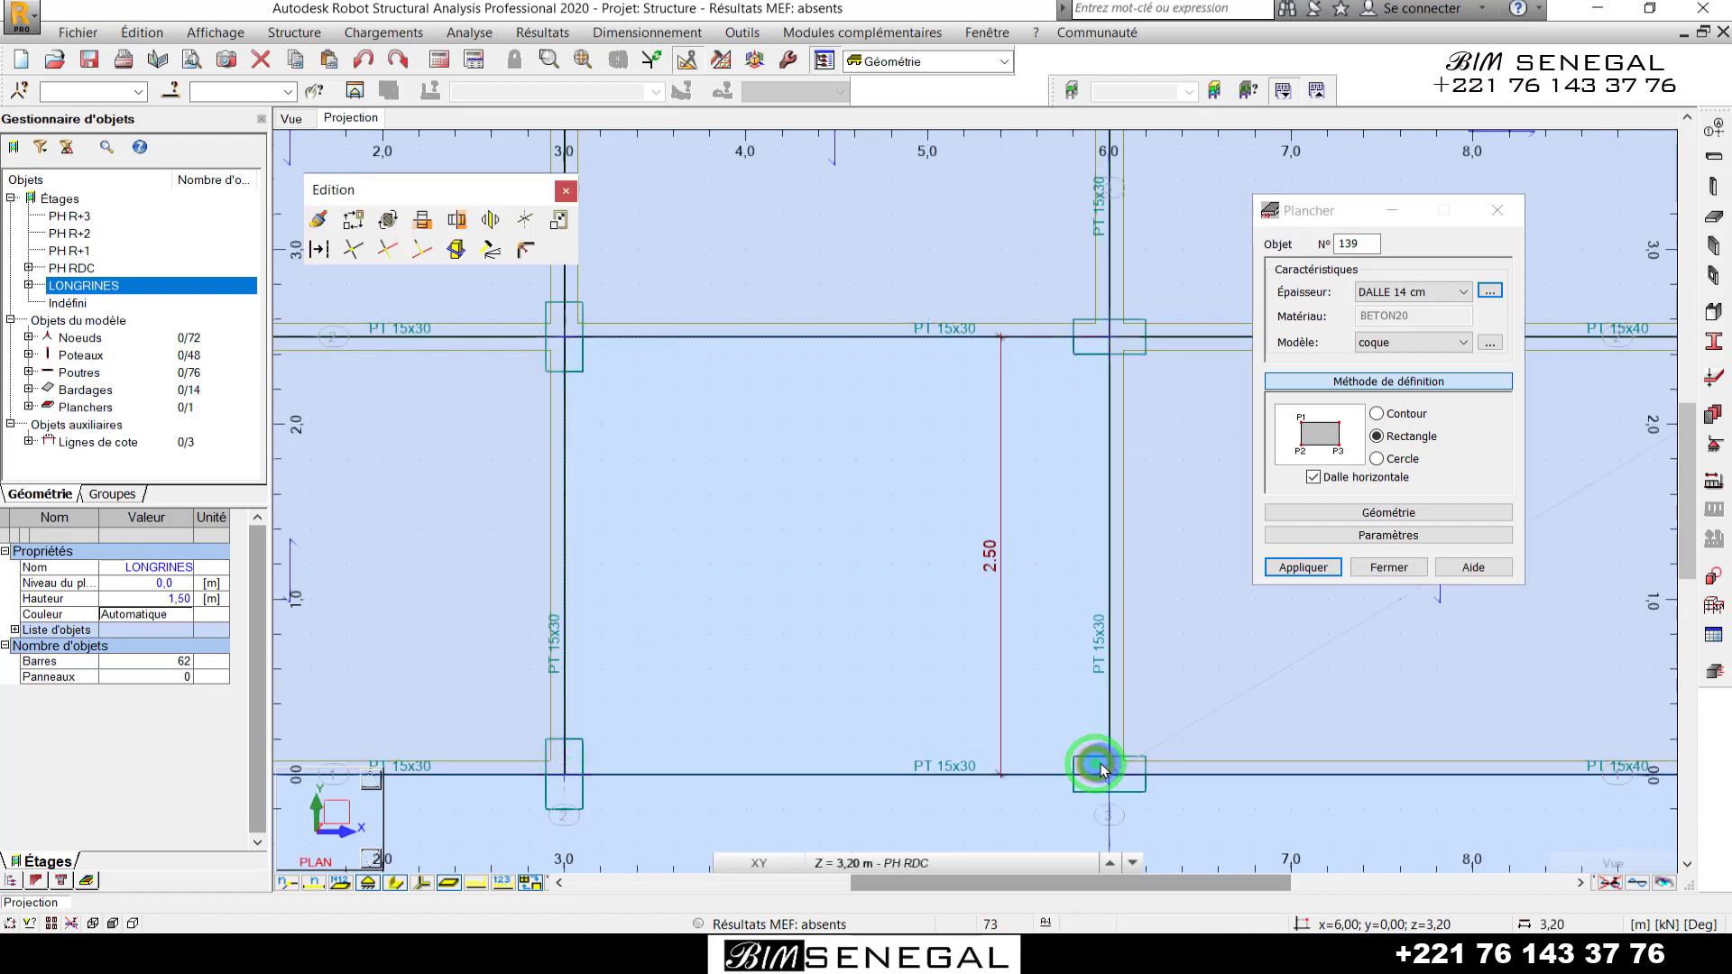
{"action": "left_click", "coordinate": [1499, 209]}
- Examine the new slab's load-distribution symbol, edges and properties, comparing it with the neighbouring cladding bays
{"action": "scroll", "coordinate": [981, 599], "scroll_direction": "up", "scroll_amount": 5}
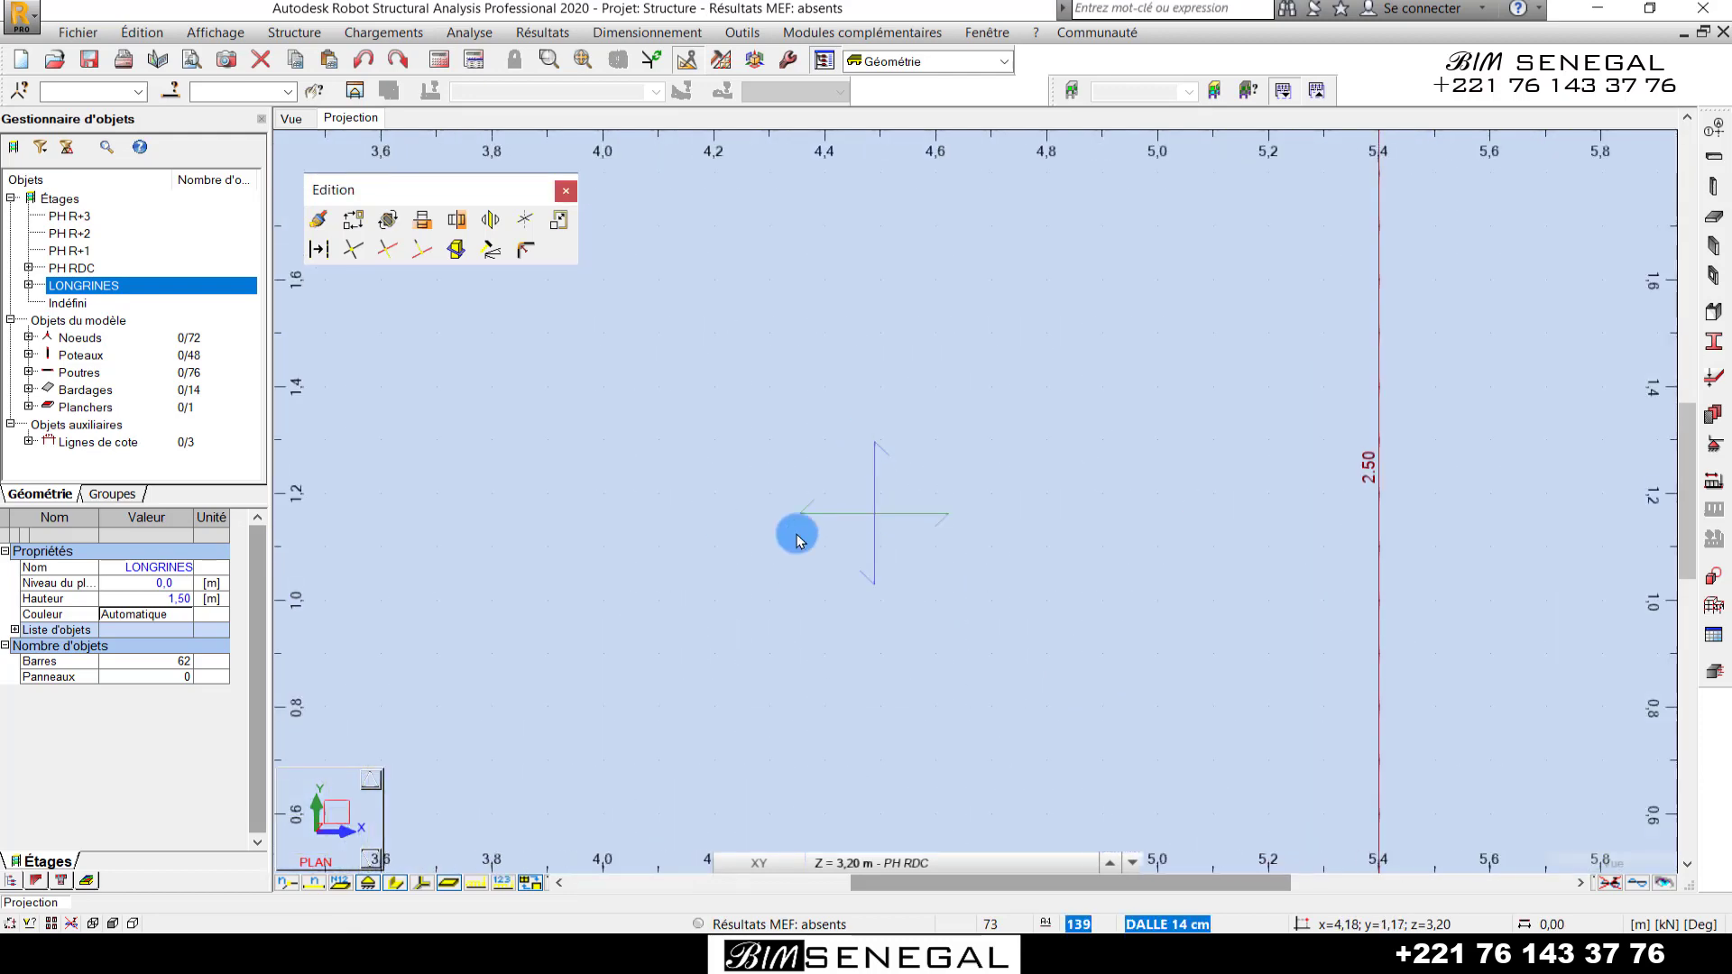
{"action": "scroll", "coordinate": [956, 546], "scroll_direction": "down", "scroll_amount": 3}
{"action": "scroll", "coordinate": [902, 577], "scroll_direction": "up", "scroll_amount": 1}
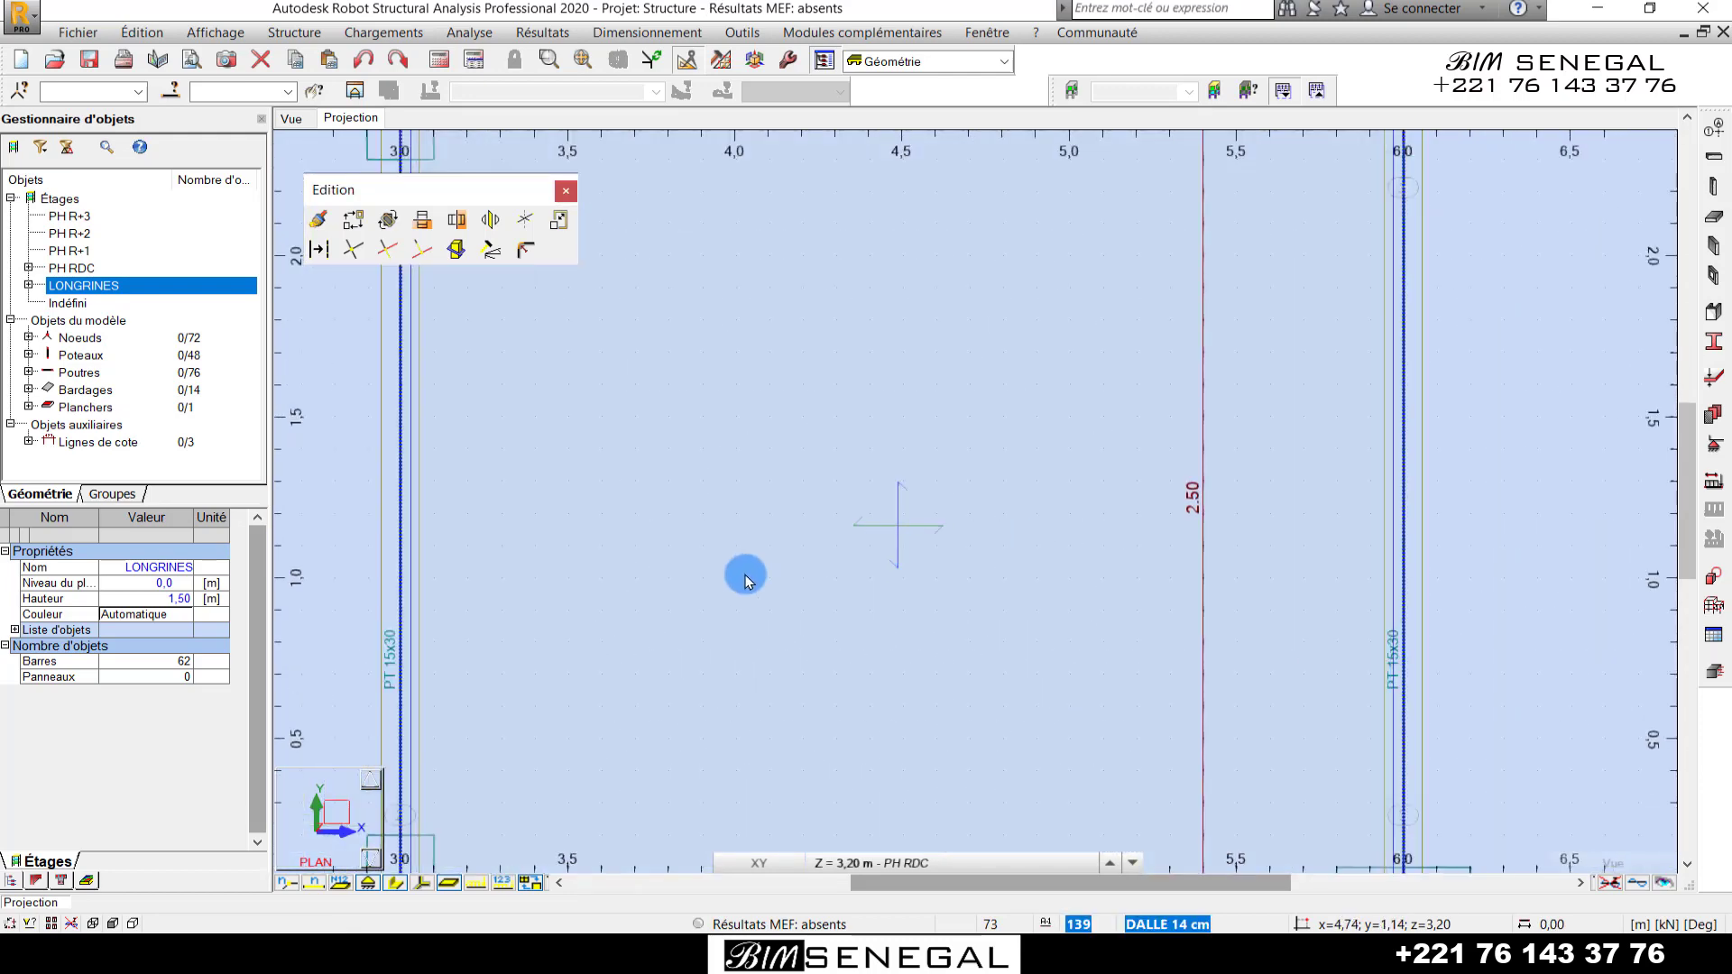
{"action": "scroll", "coordinate": [993, 539], "scroll_direction": "down", "scroll_amount": 2}
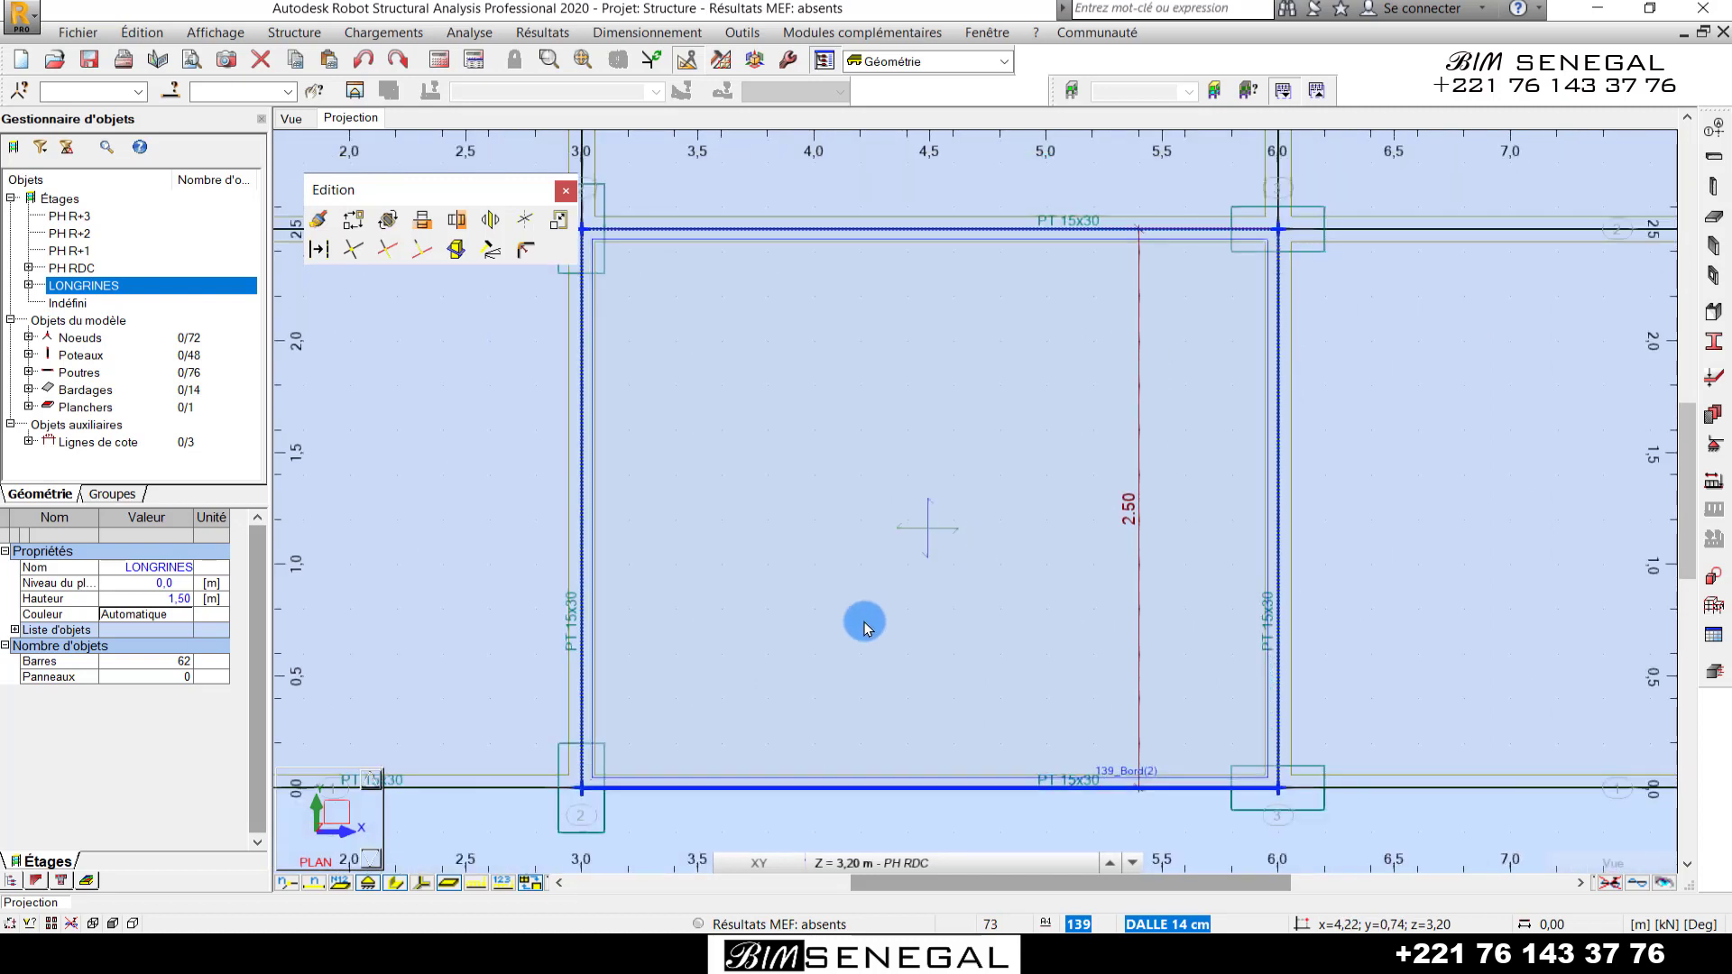
{"action": "scroll", "coordinate": [864, 627], "scroll_direction": "down", "scroll_amount": 1}
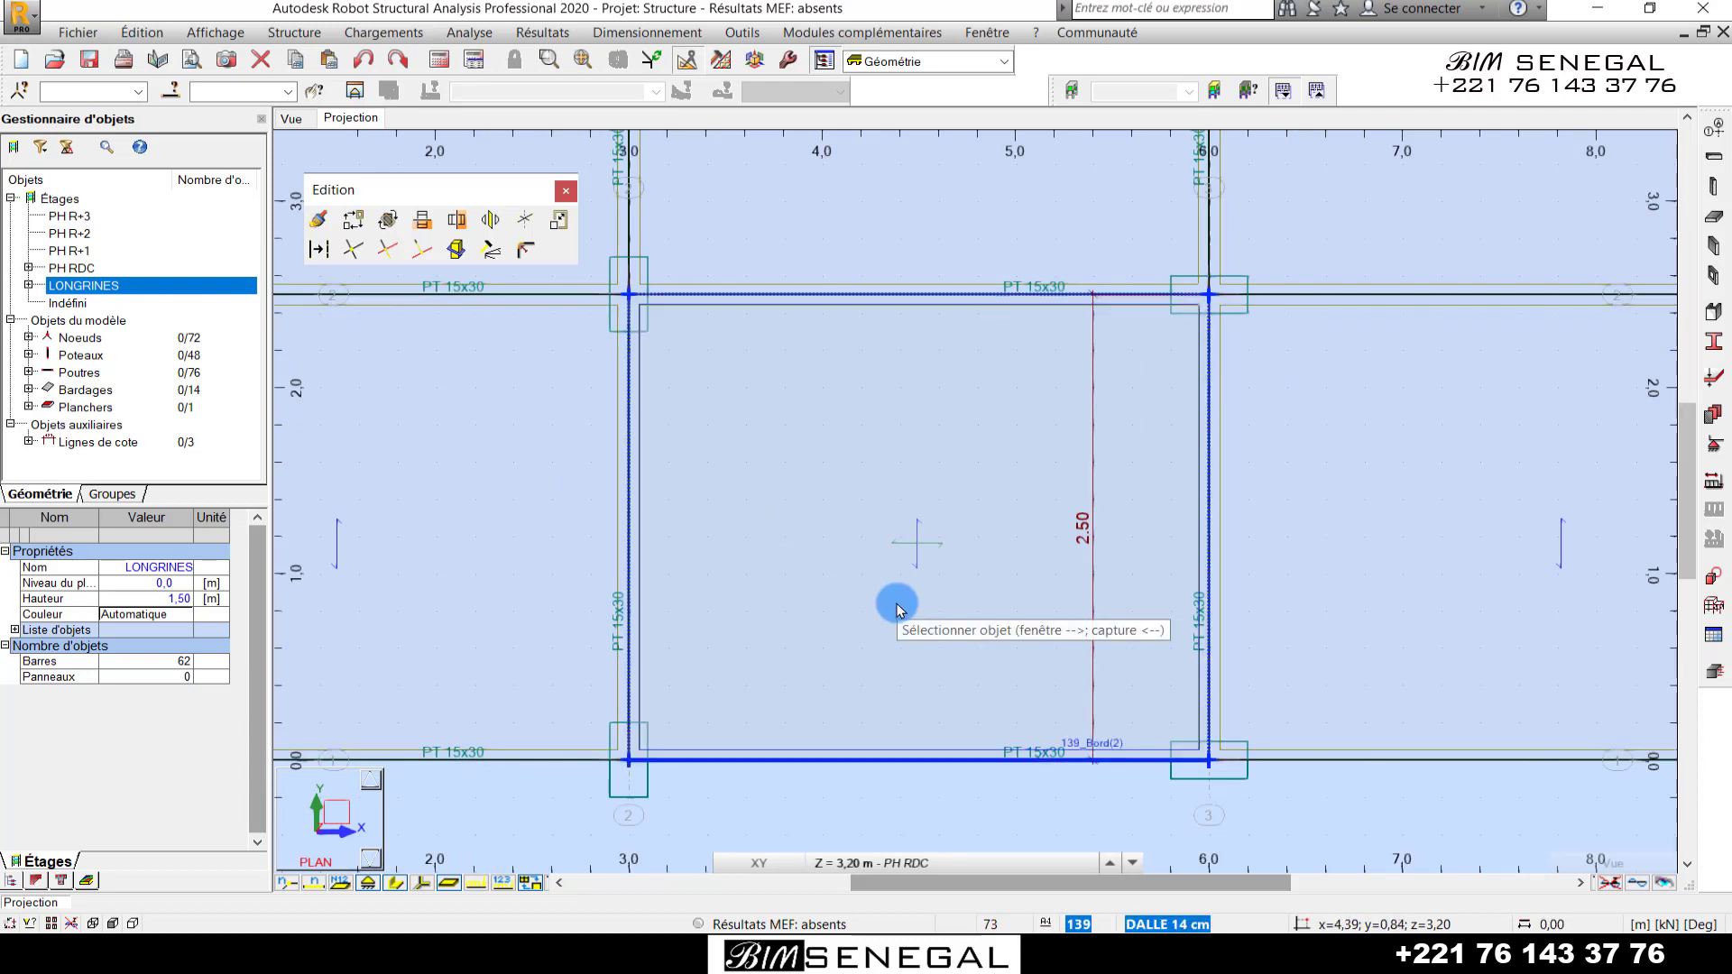
{"action": "scroll", "coordinate": [897, 600], "scroll_direction": "up", "scroll_amount": 2}
{"action": "scroll", "coordinate": [970, 586], "scroll_direction": "down", "scroll_amount": 1}
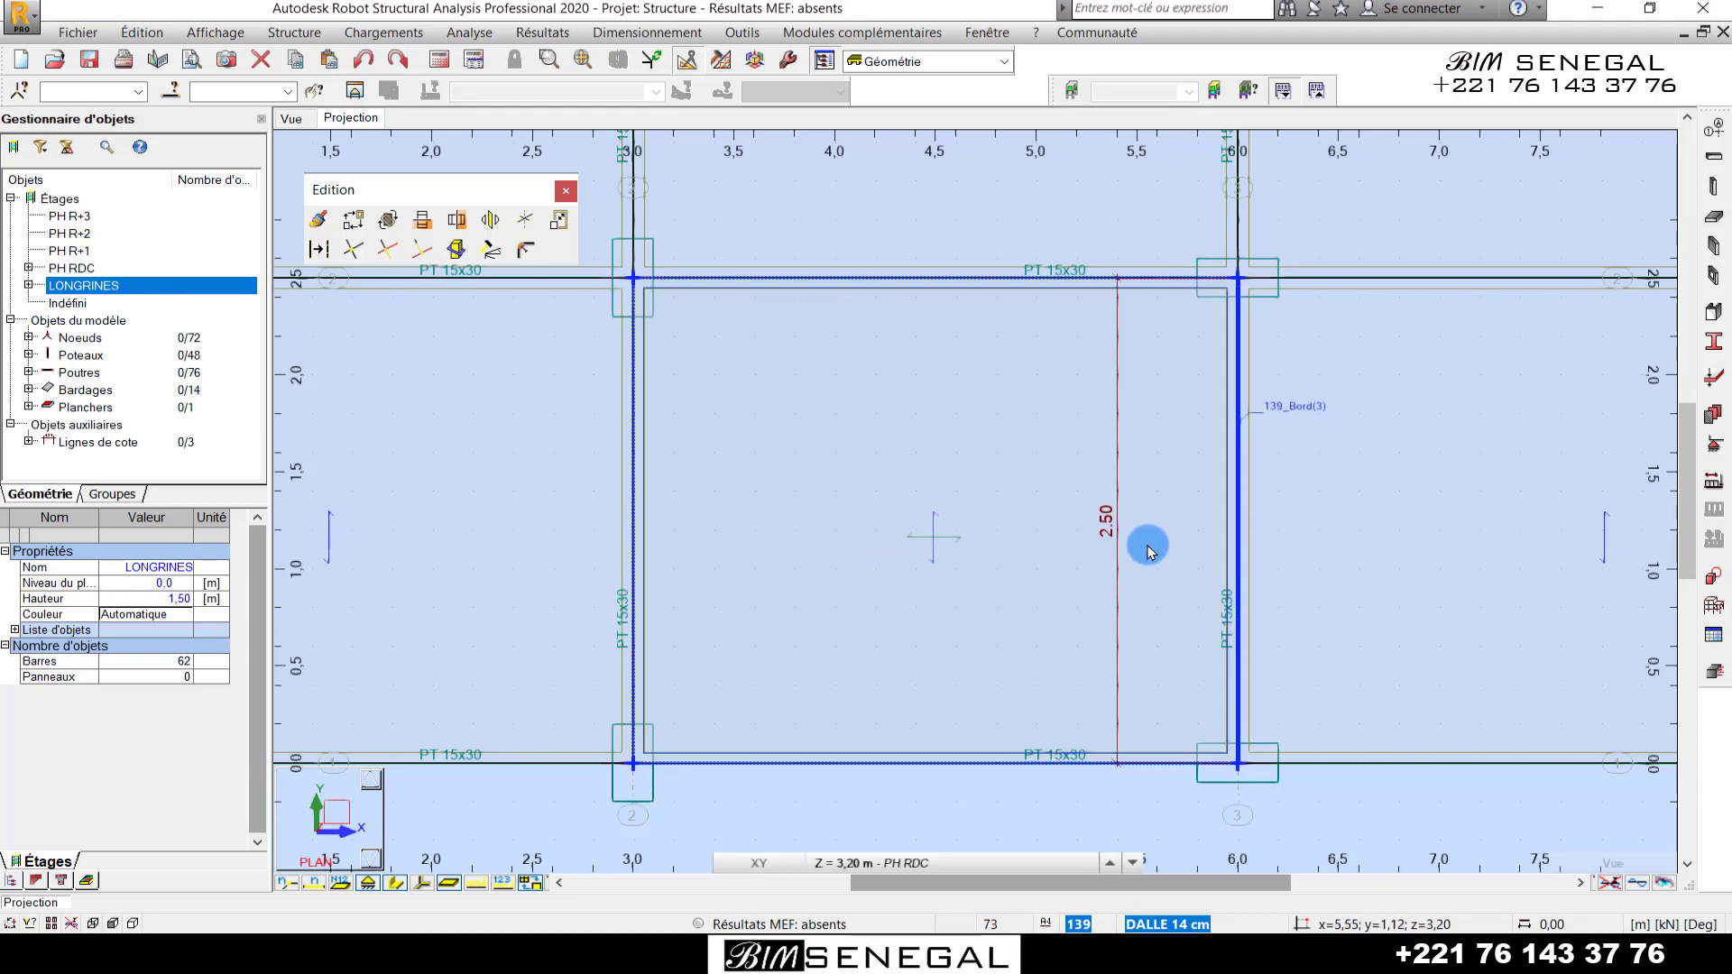
{"action": "scroll", "coordinate": [680, 611], "scroll_direction": "down", "scroll_amount": 5}
{"action": "left_click", "coordinate": [899, 552]}
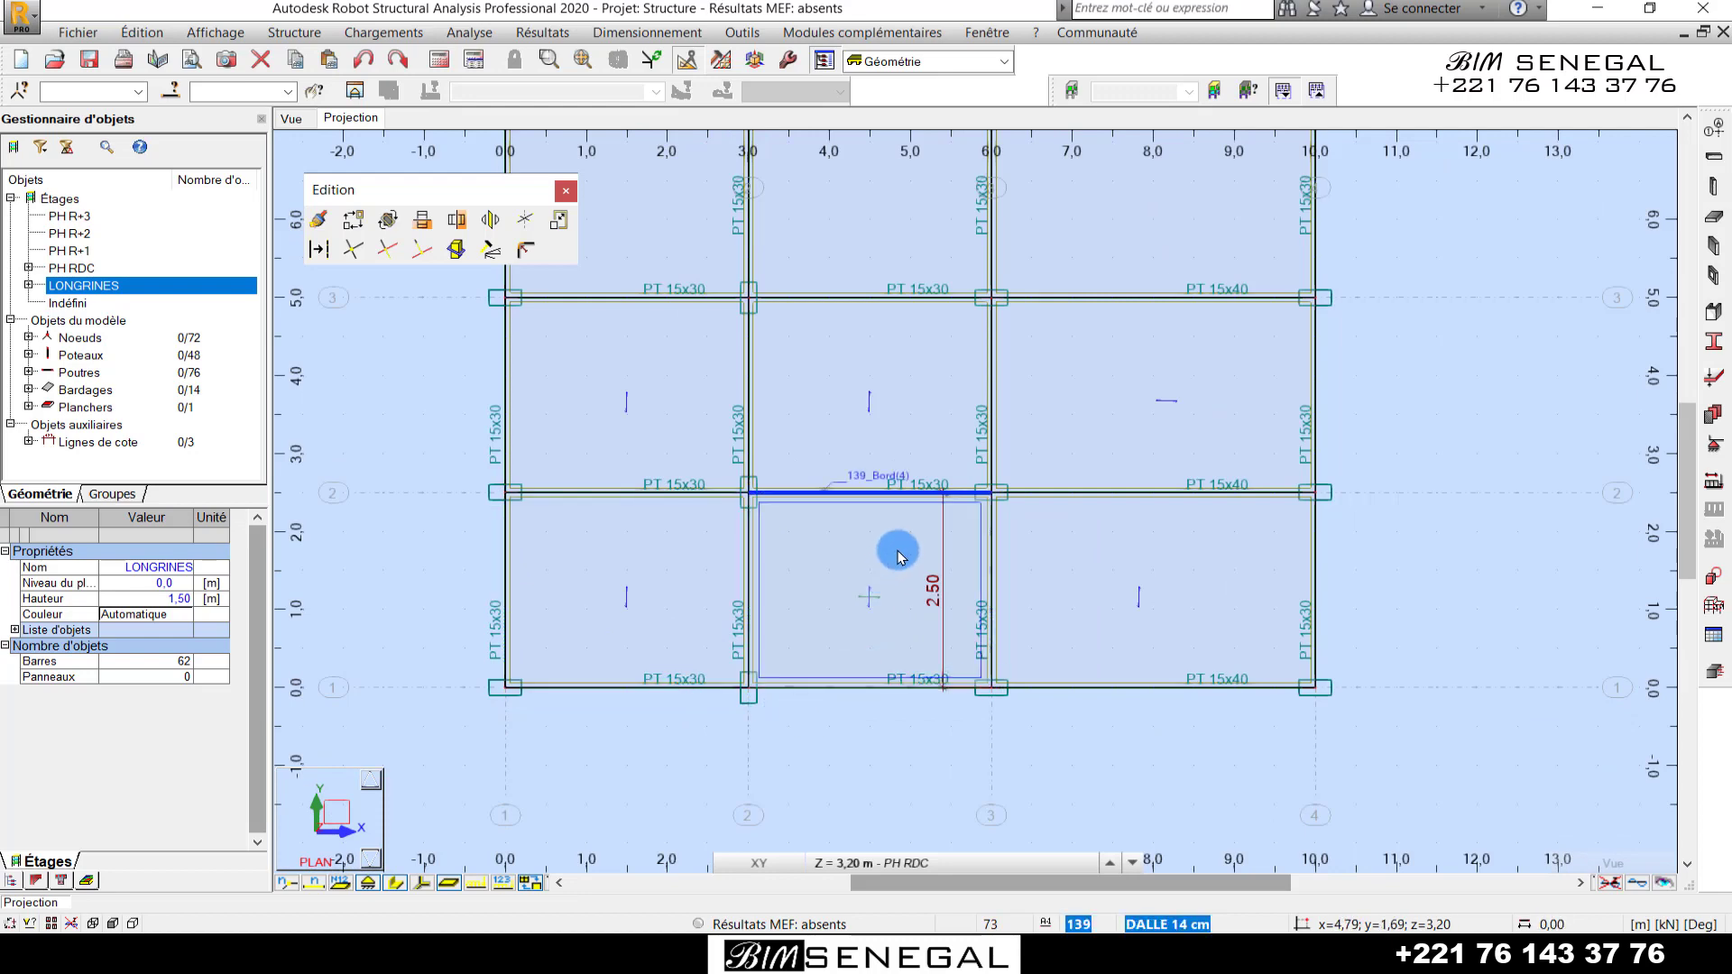
{"action": "scroll", "coordinate": [874, 580], "scroll_direction": "up", "scroll_amount": 2}
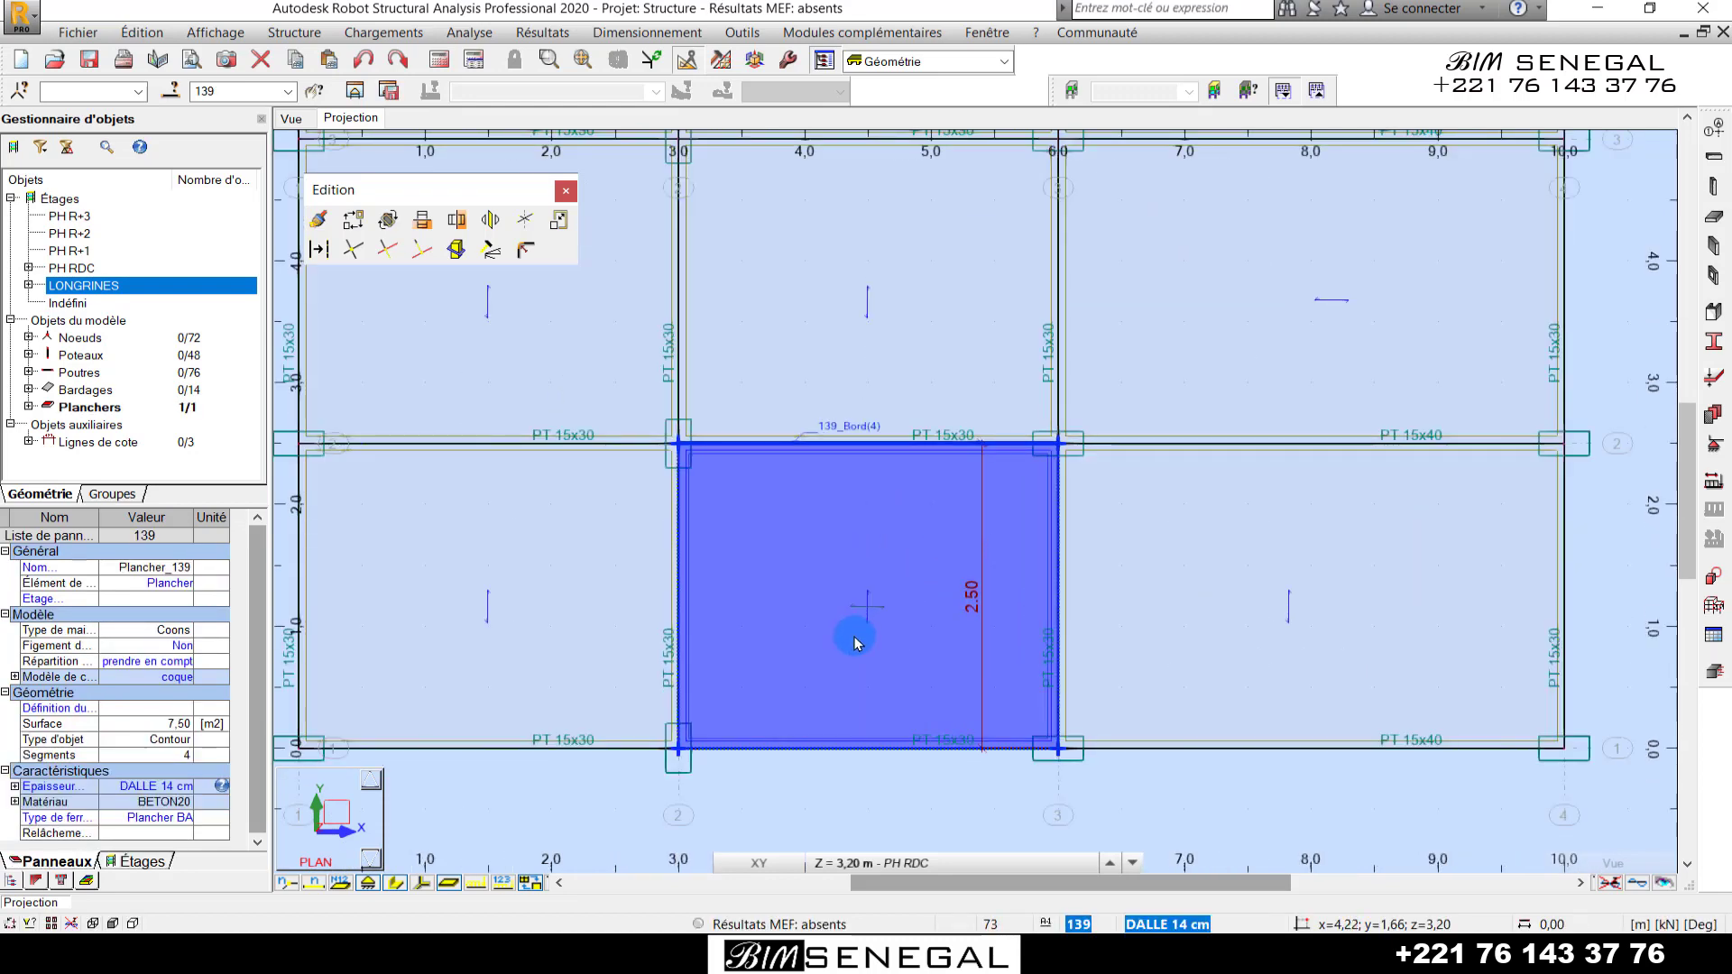
{"action": "scroll", "coordinate": [797, 553], "scroll_direction": "up", "scroll_amount": 1}
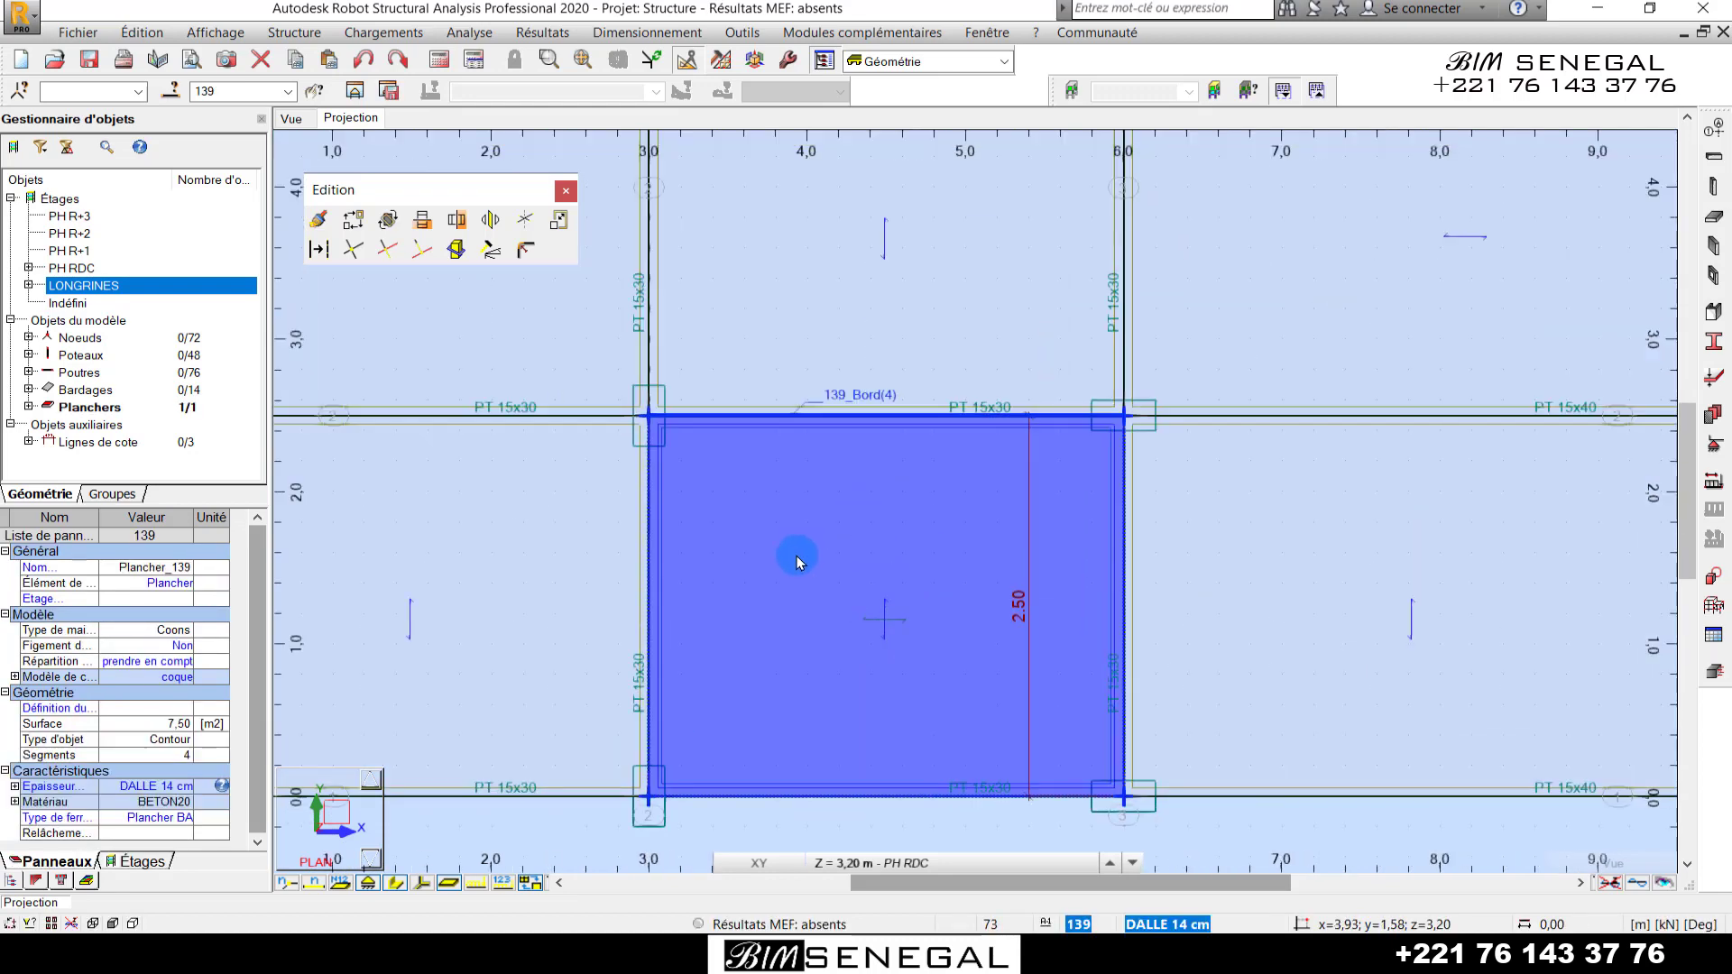
{"action": "scroll", "coordinate": [882, 650], "scroll_direction": "down", "scroll_amount": 4}
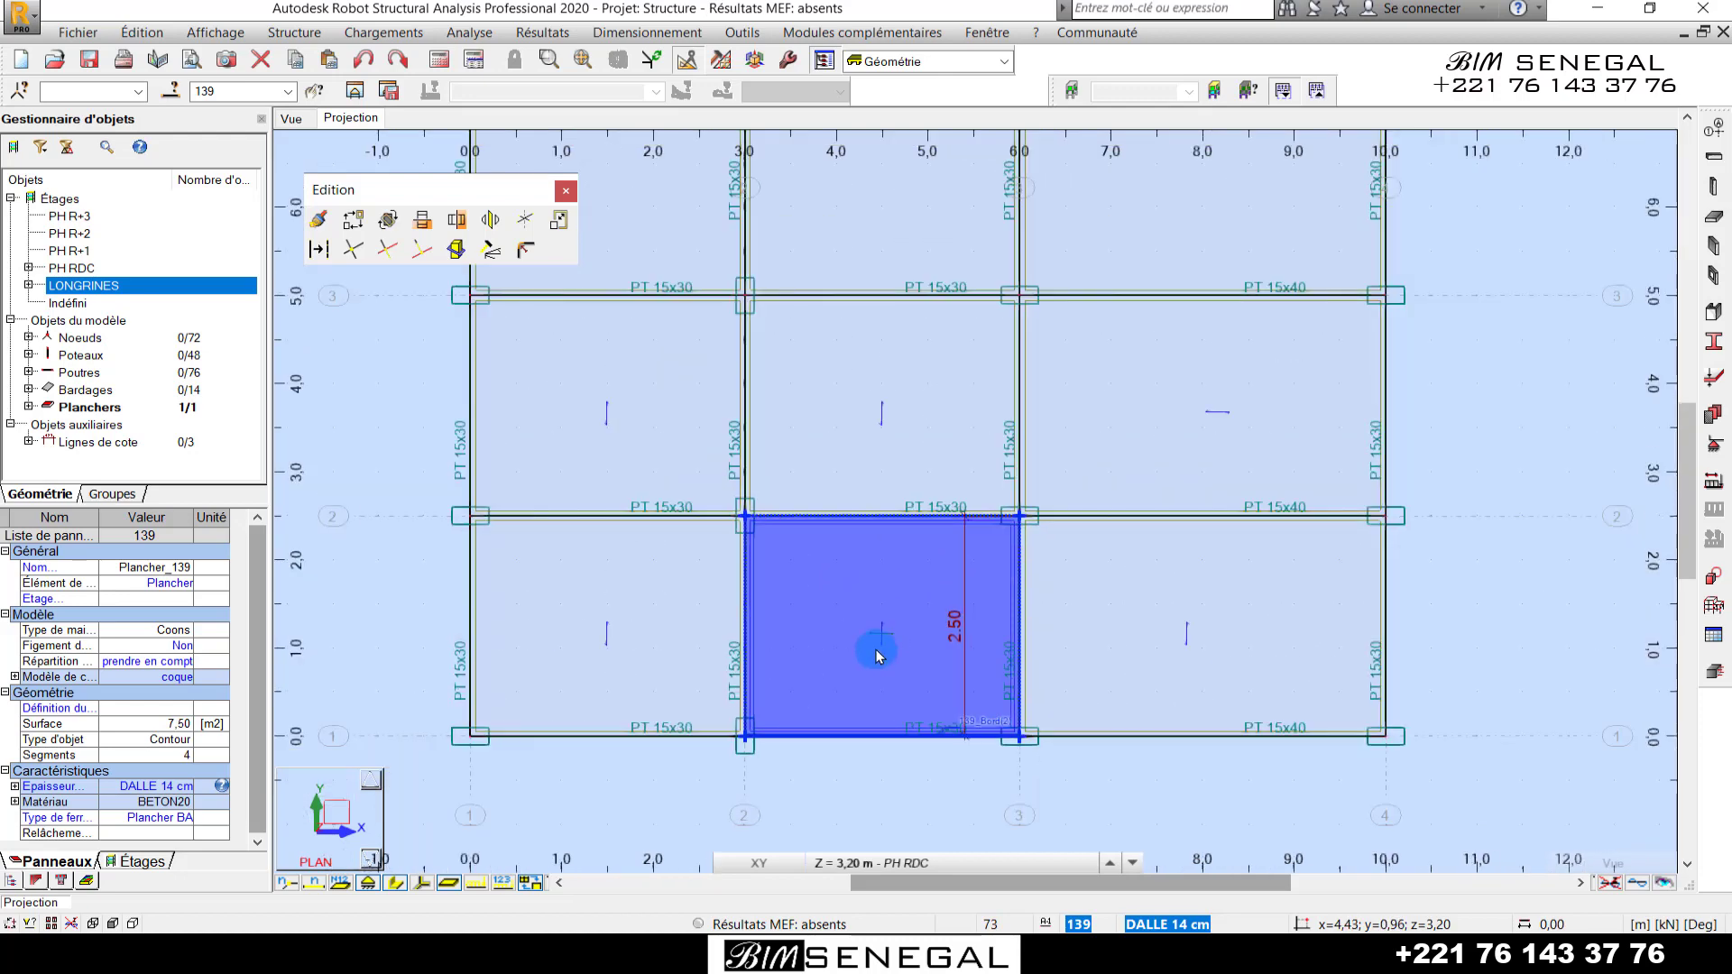
- Clear the slab selection, show the whole PH RDC plan and hide the Edition tools
{"action": "left_click", "coordinate": [1052, 747]}
{"action": "scroll", "coordinate": [995, 749], "scroll_direction": "down", "scroll_amount": 3}
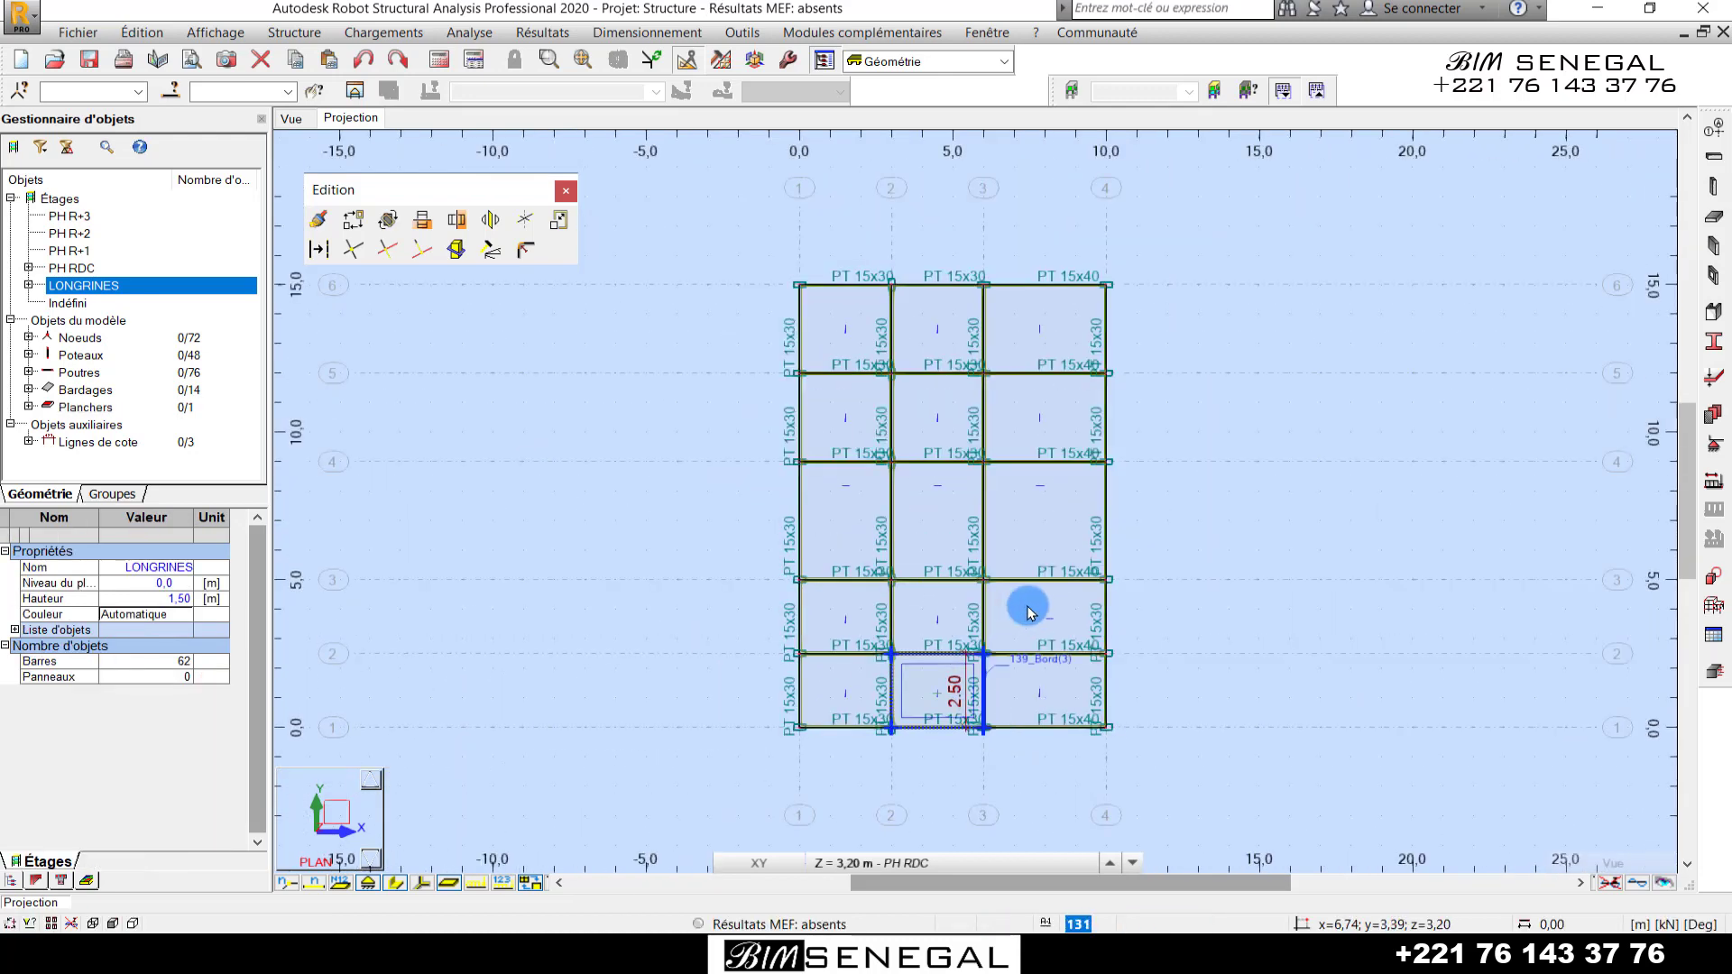
{"action": "scroll", "coordinate": [994, 580], "scroll_direction": "up", "scroll_amount": 1}
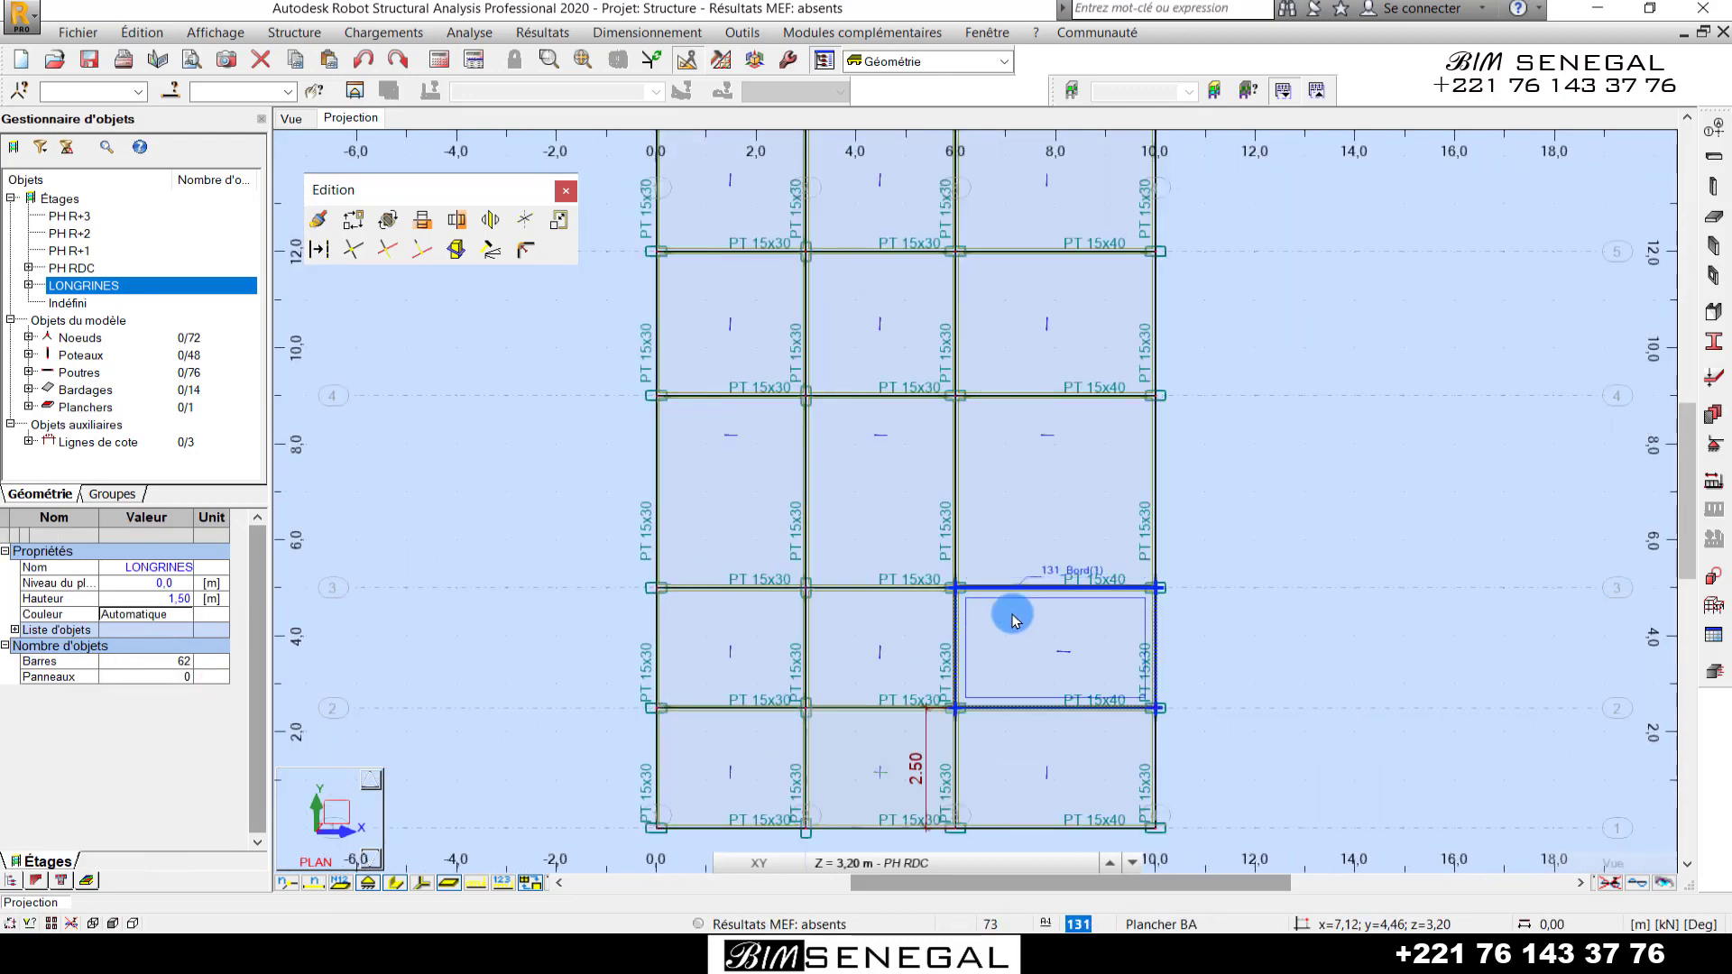
{"action": "left_click", "coordinate": [1255, 498]}
{"action": "scroll", "coordinate": [979, 639], "scroll_direction": "down", "scroll_amount": 1}
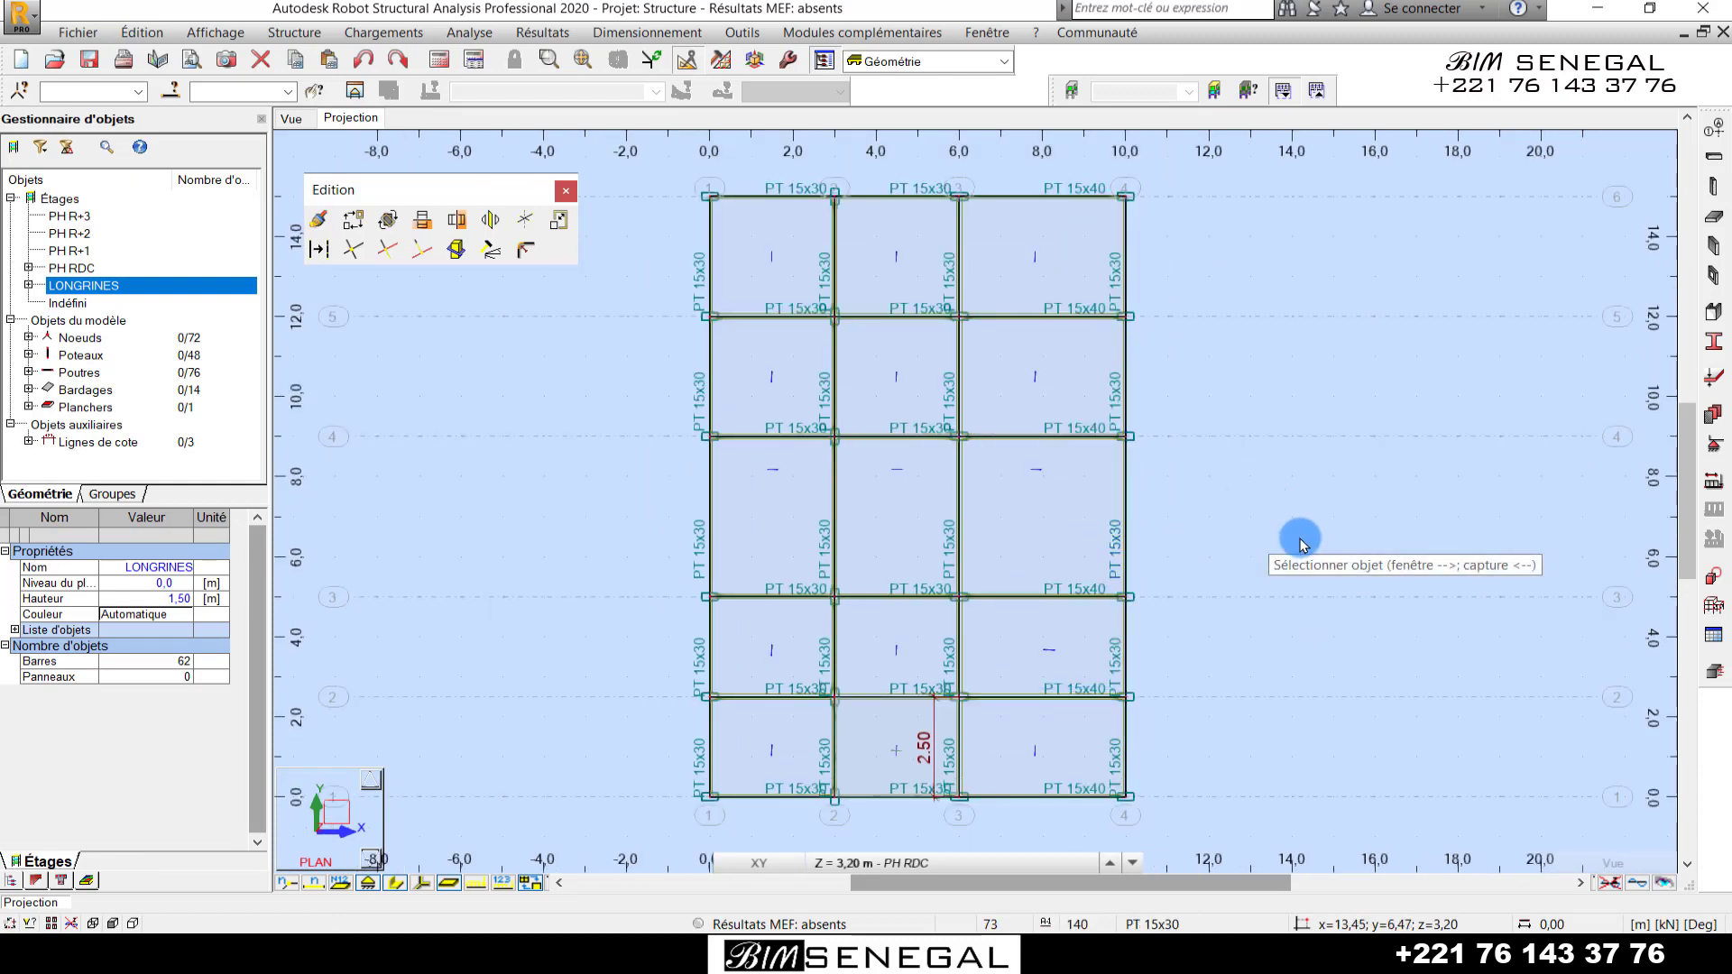
{"action": "left_click", "coordinate": [686, 59]}
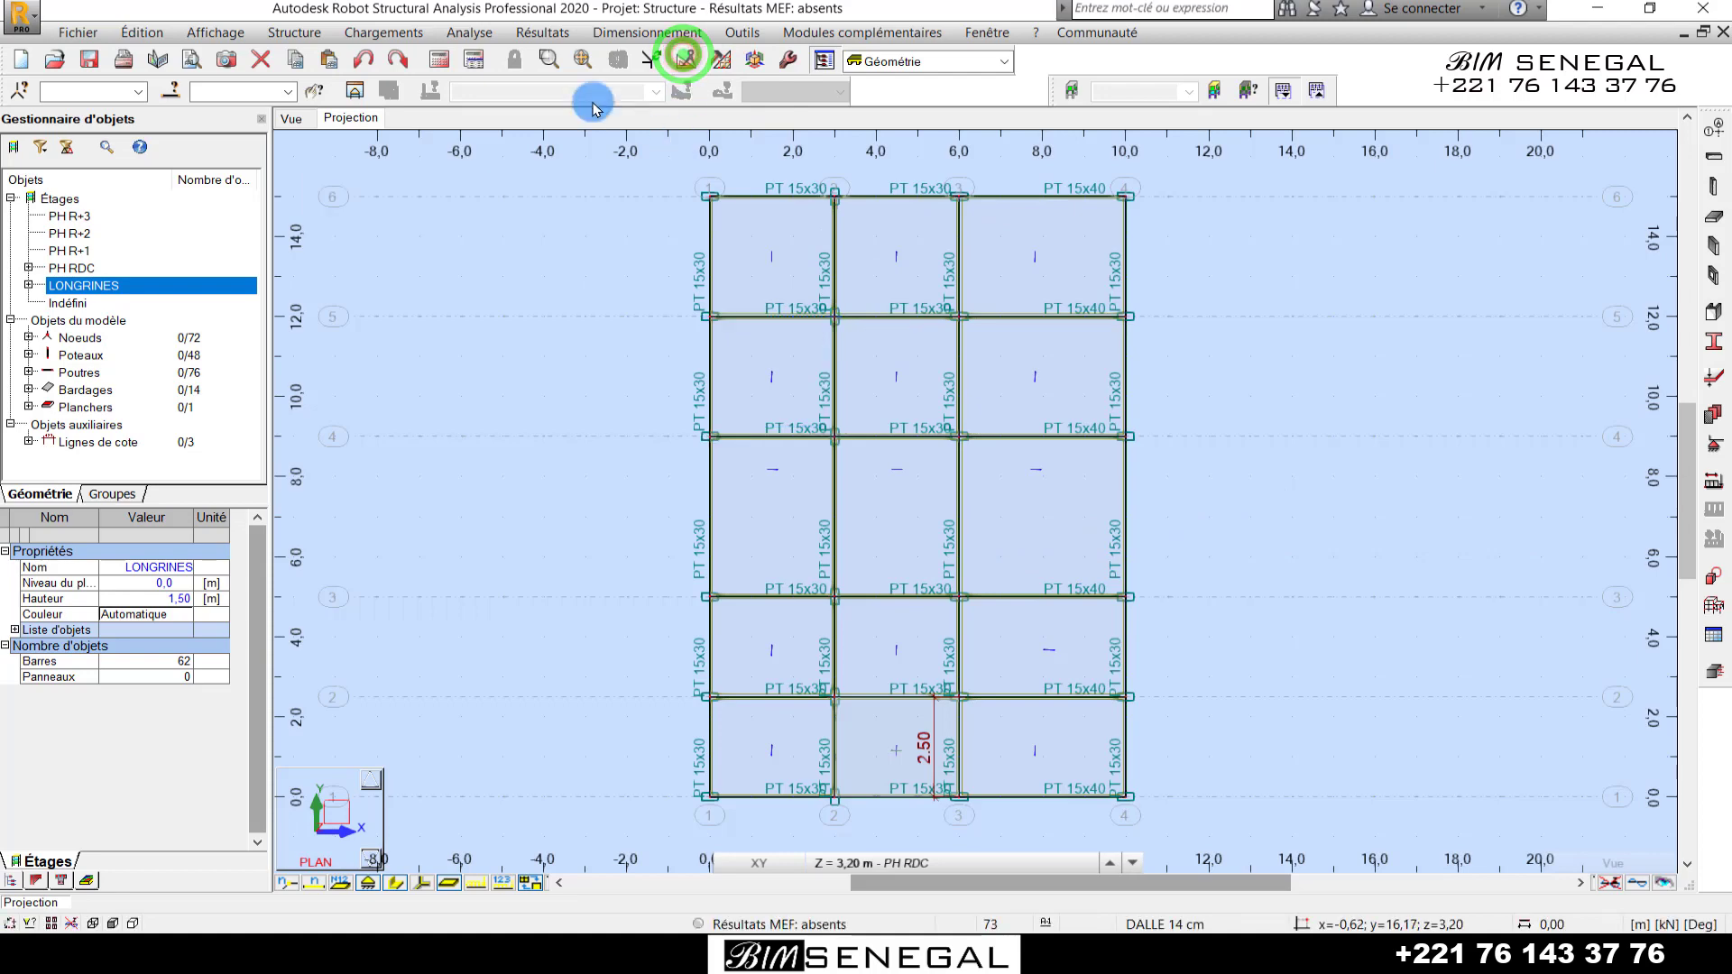
- Define load case 1 as a permanente case of sub-nature poids propre, with prefix Pp and name Poids Prope, and add it
{"action": "left_click", "coordinate": [469, 32]}
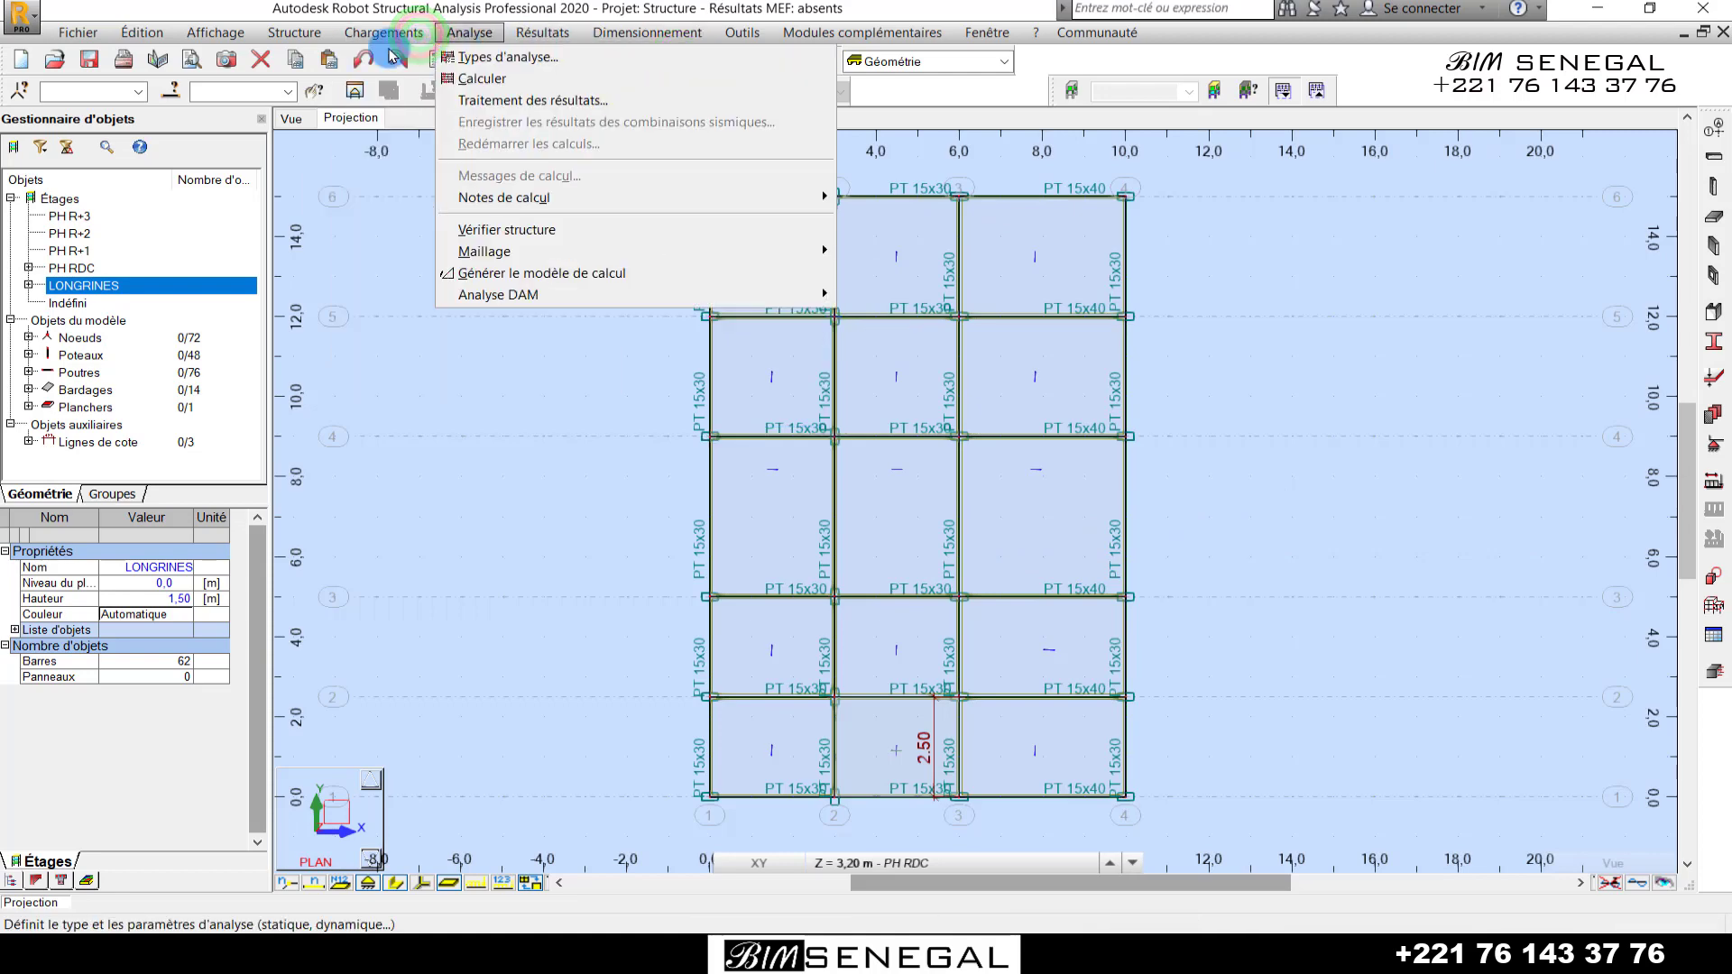
{"action": "left_click", "coordinate": [397, 56]}
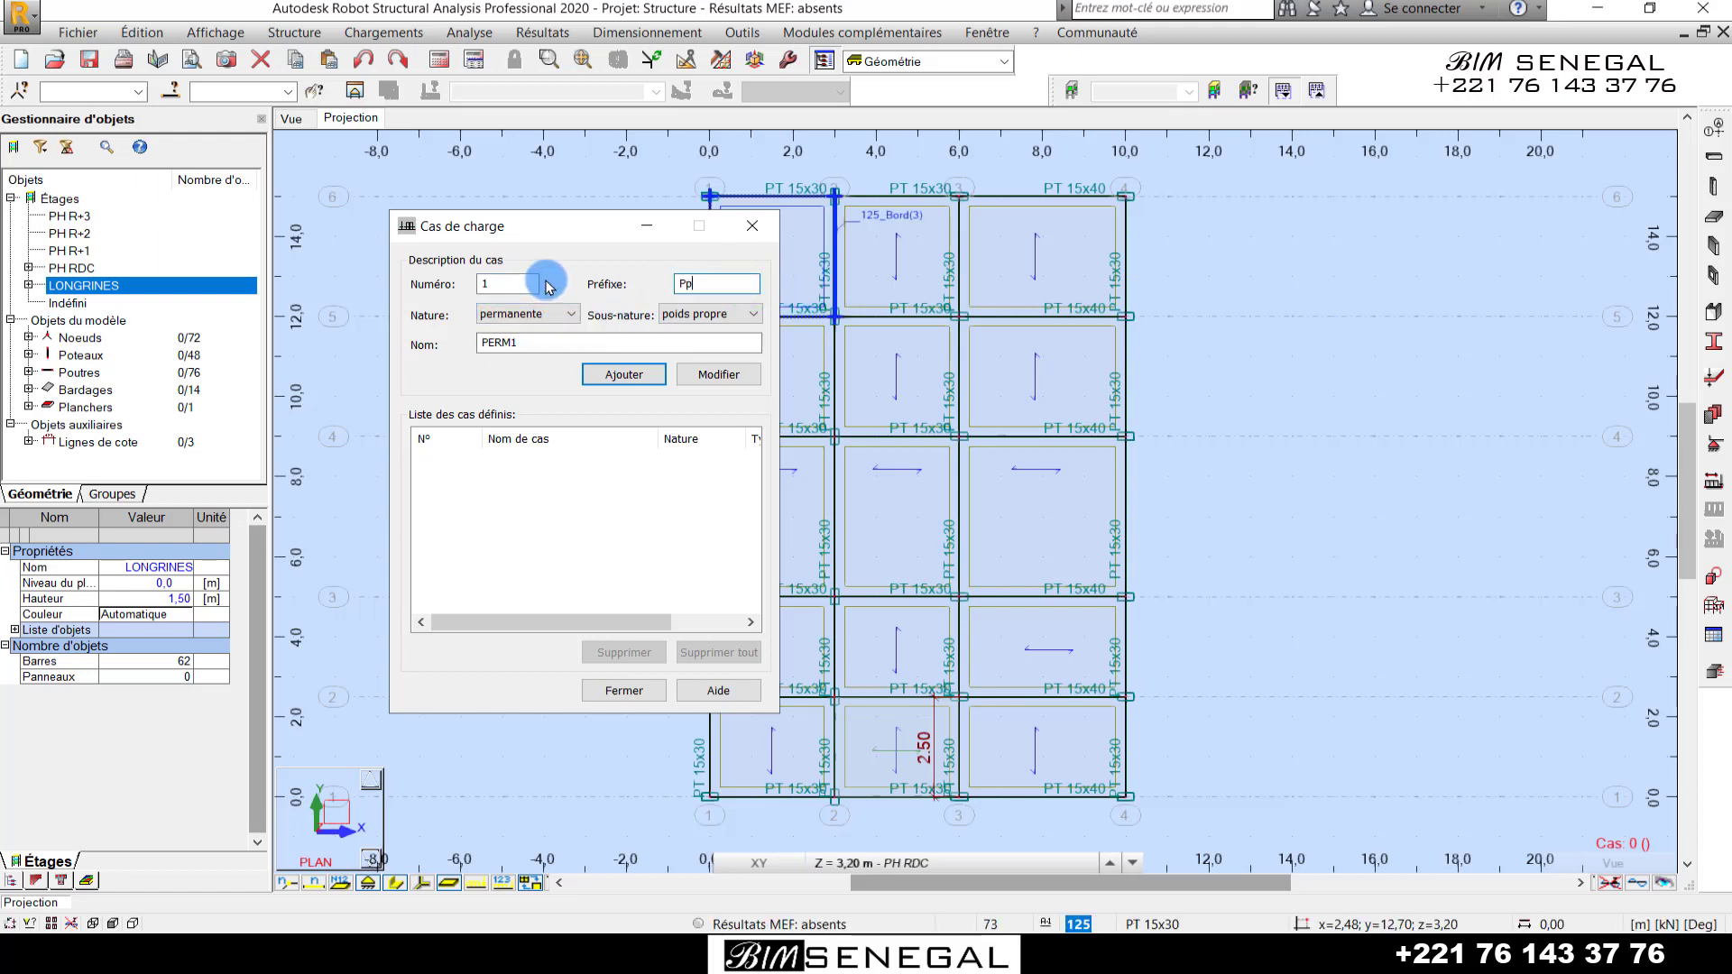
{"action": "double_click", "coordinate": [523, 344]}
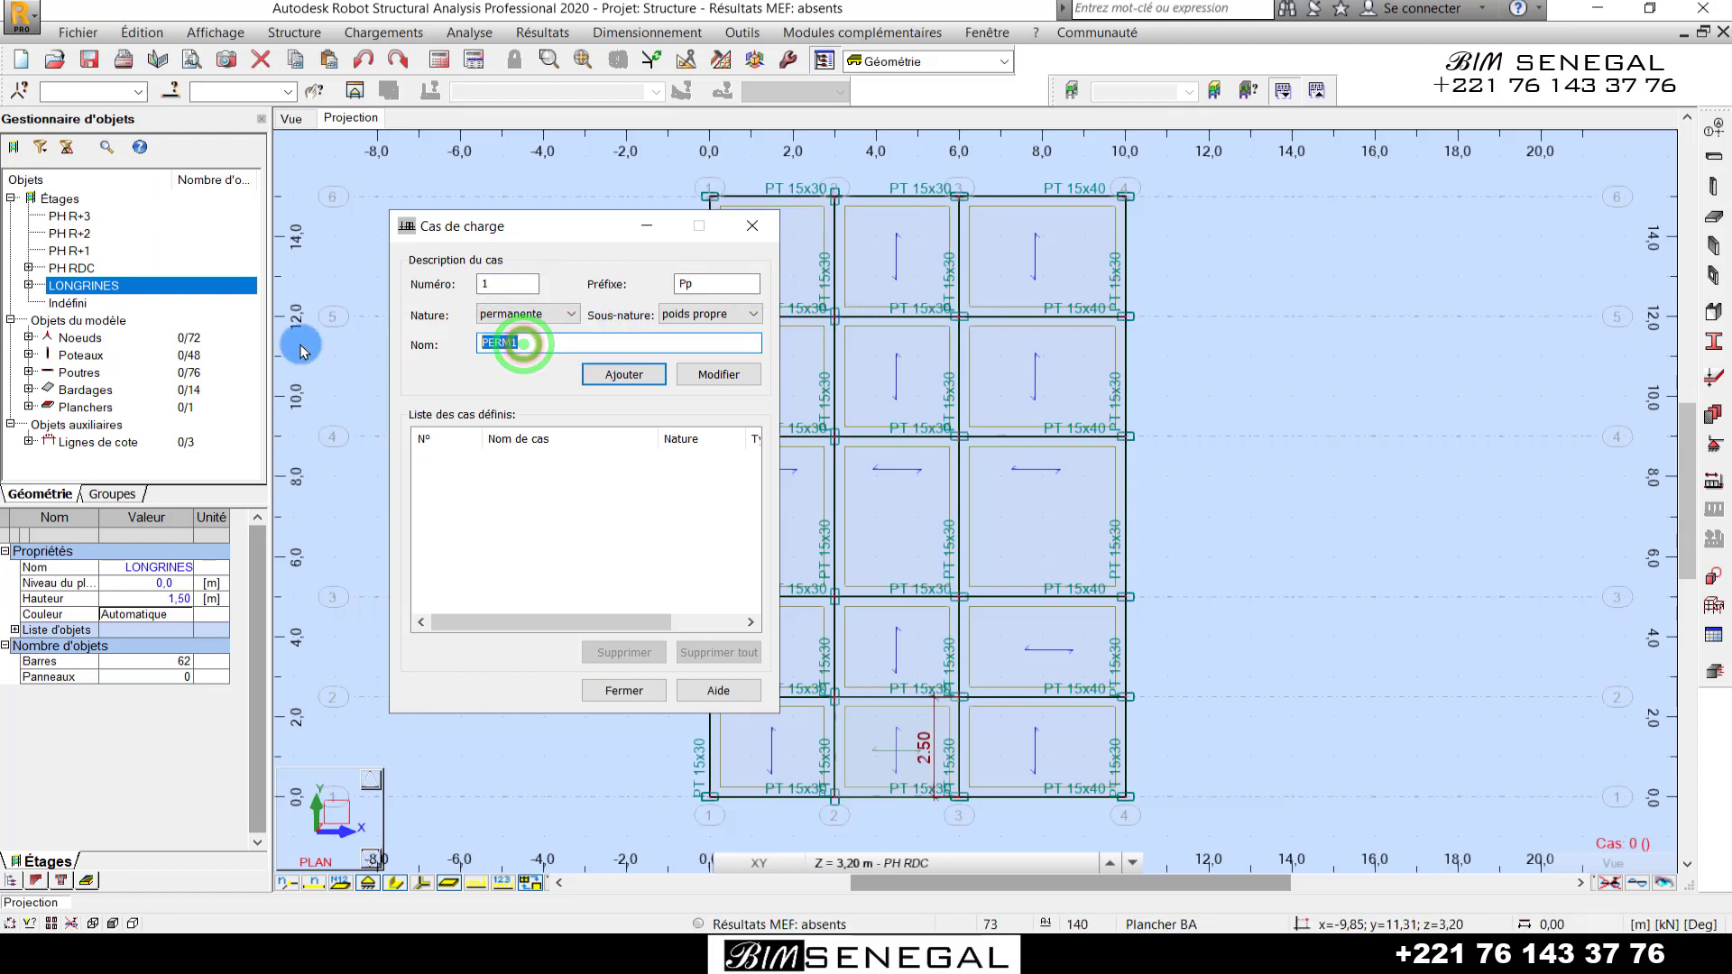
{"action": "type", "text": "Poids P"}
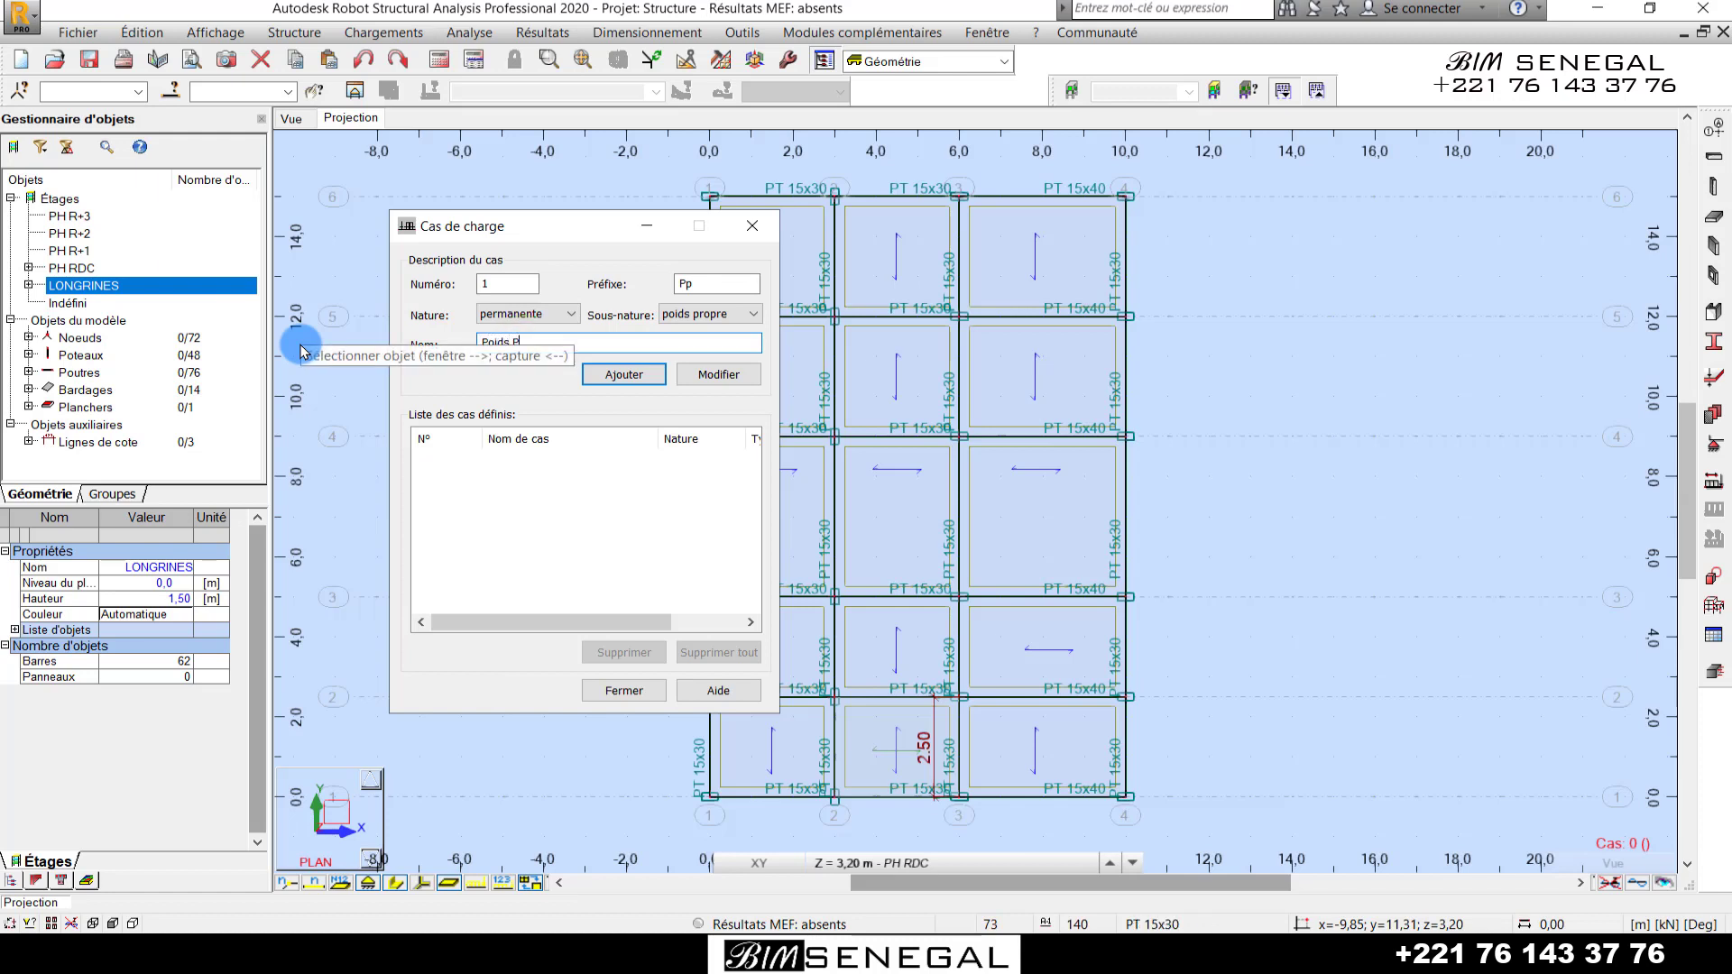
{"action": "type", "text": "rope"}
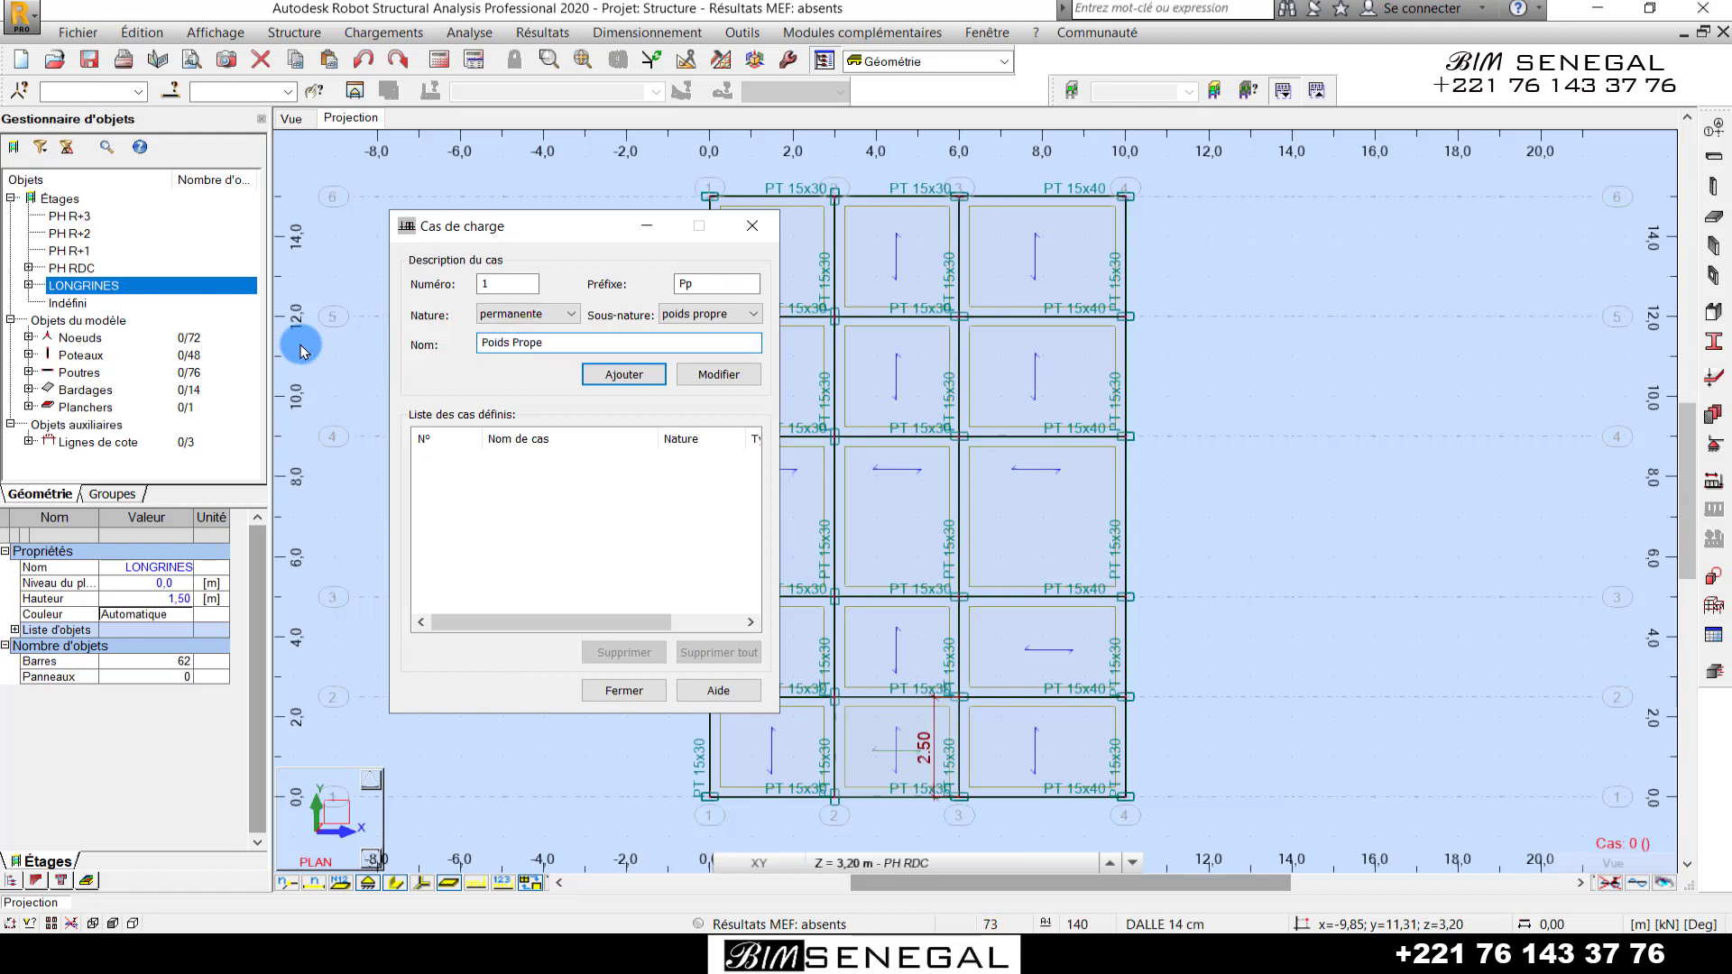
{"action": "left_click", "coordinate": [612, 377]}
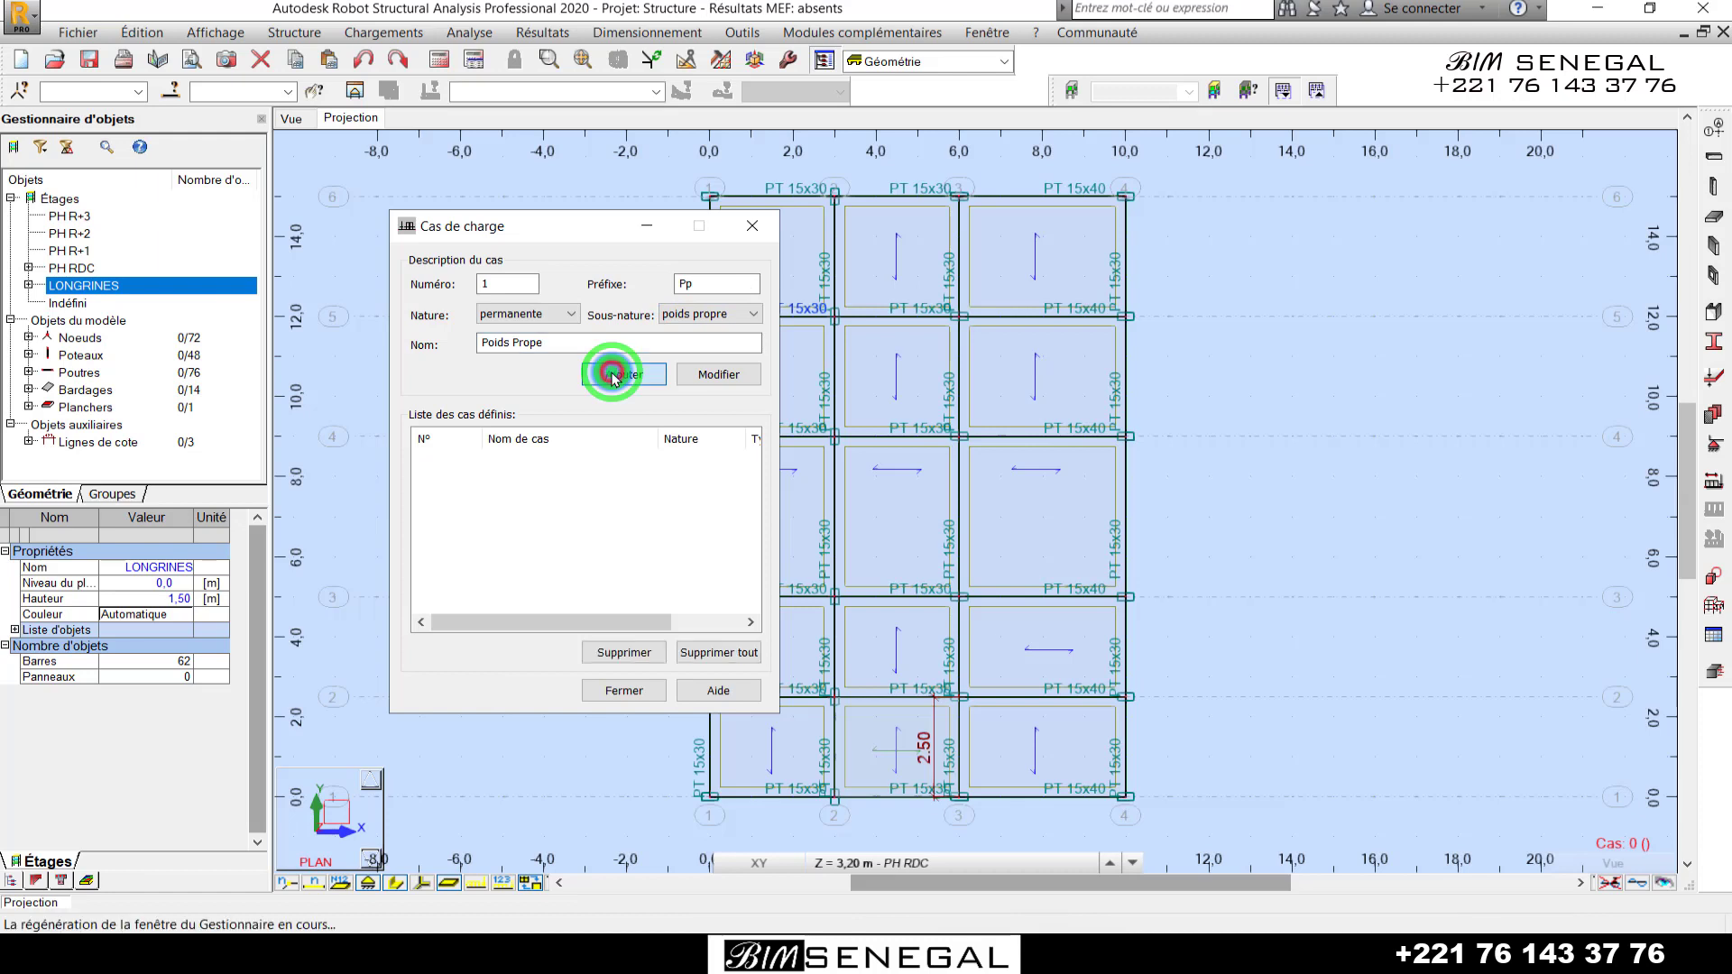
- Add a permanent load case named PERMANENTES with prefix G and a blank sub-nature
{"action": "left_click_drag", "start_coordinate": [591, 239], "coordinate": [512, 211]}
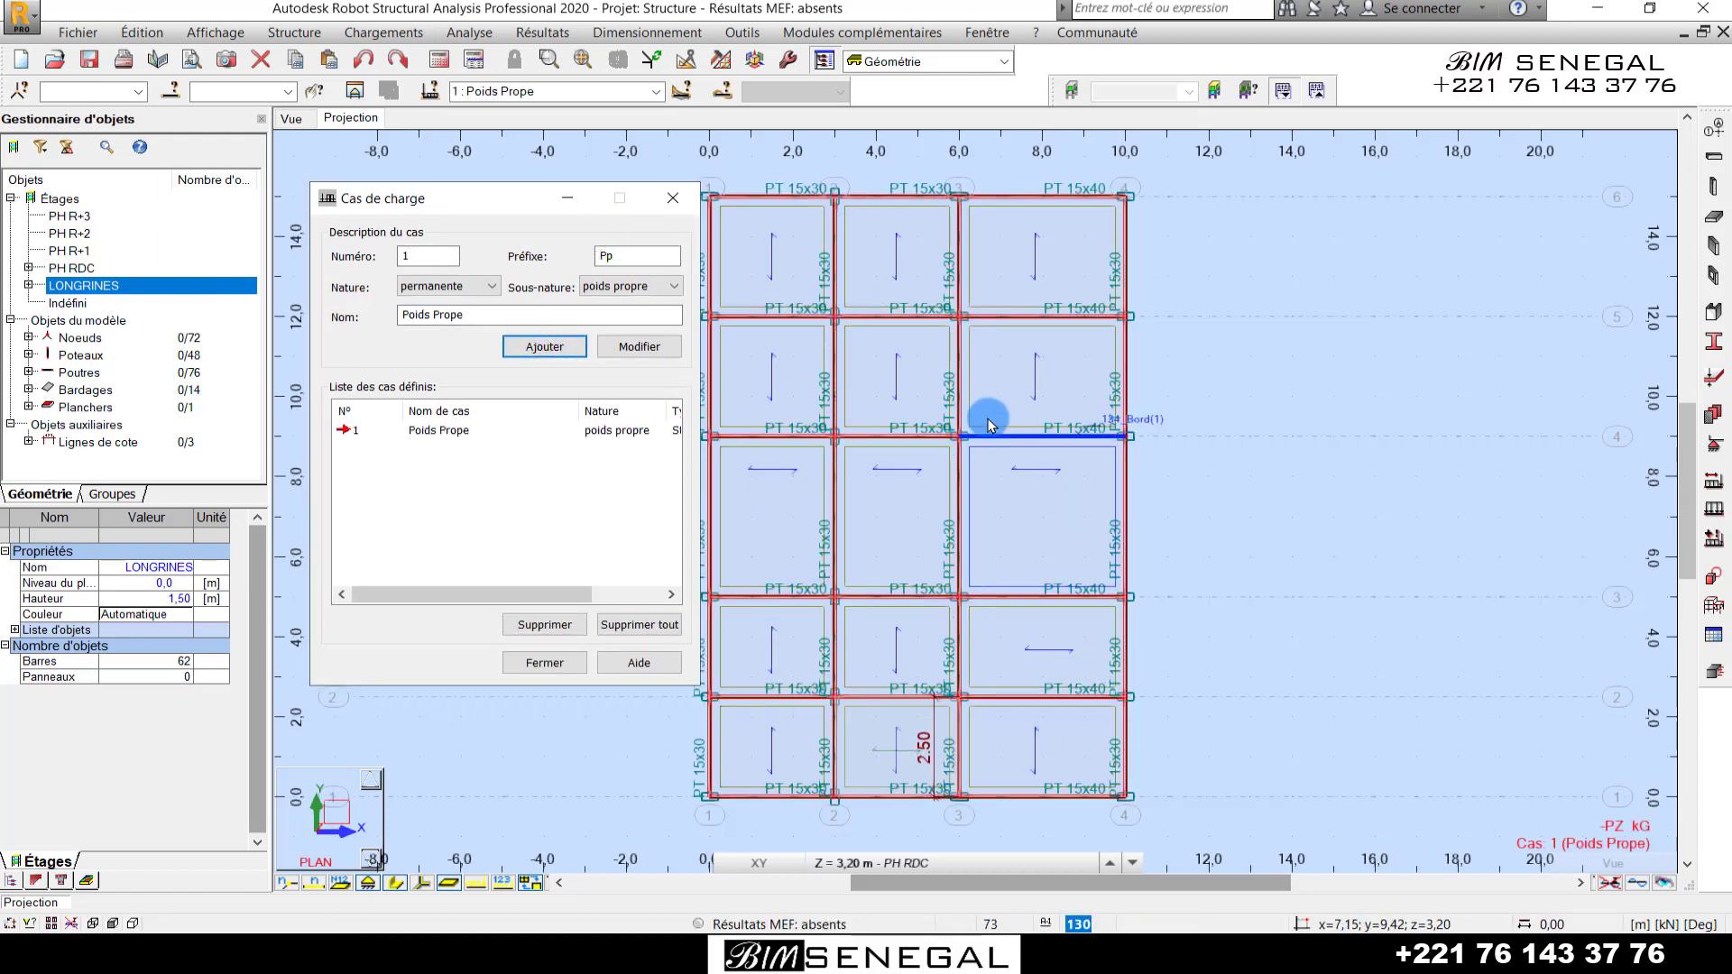
{"action": "double_click", "coordinate": [648, 254]}
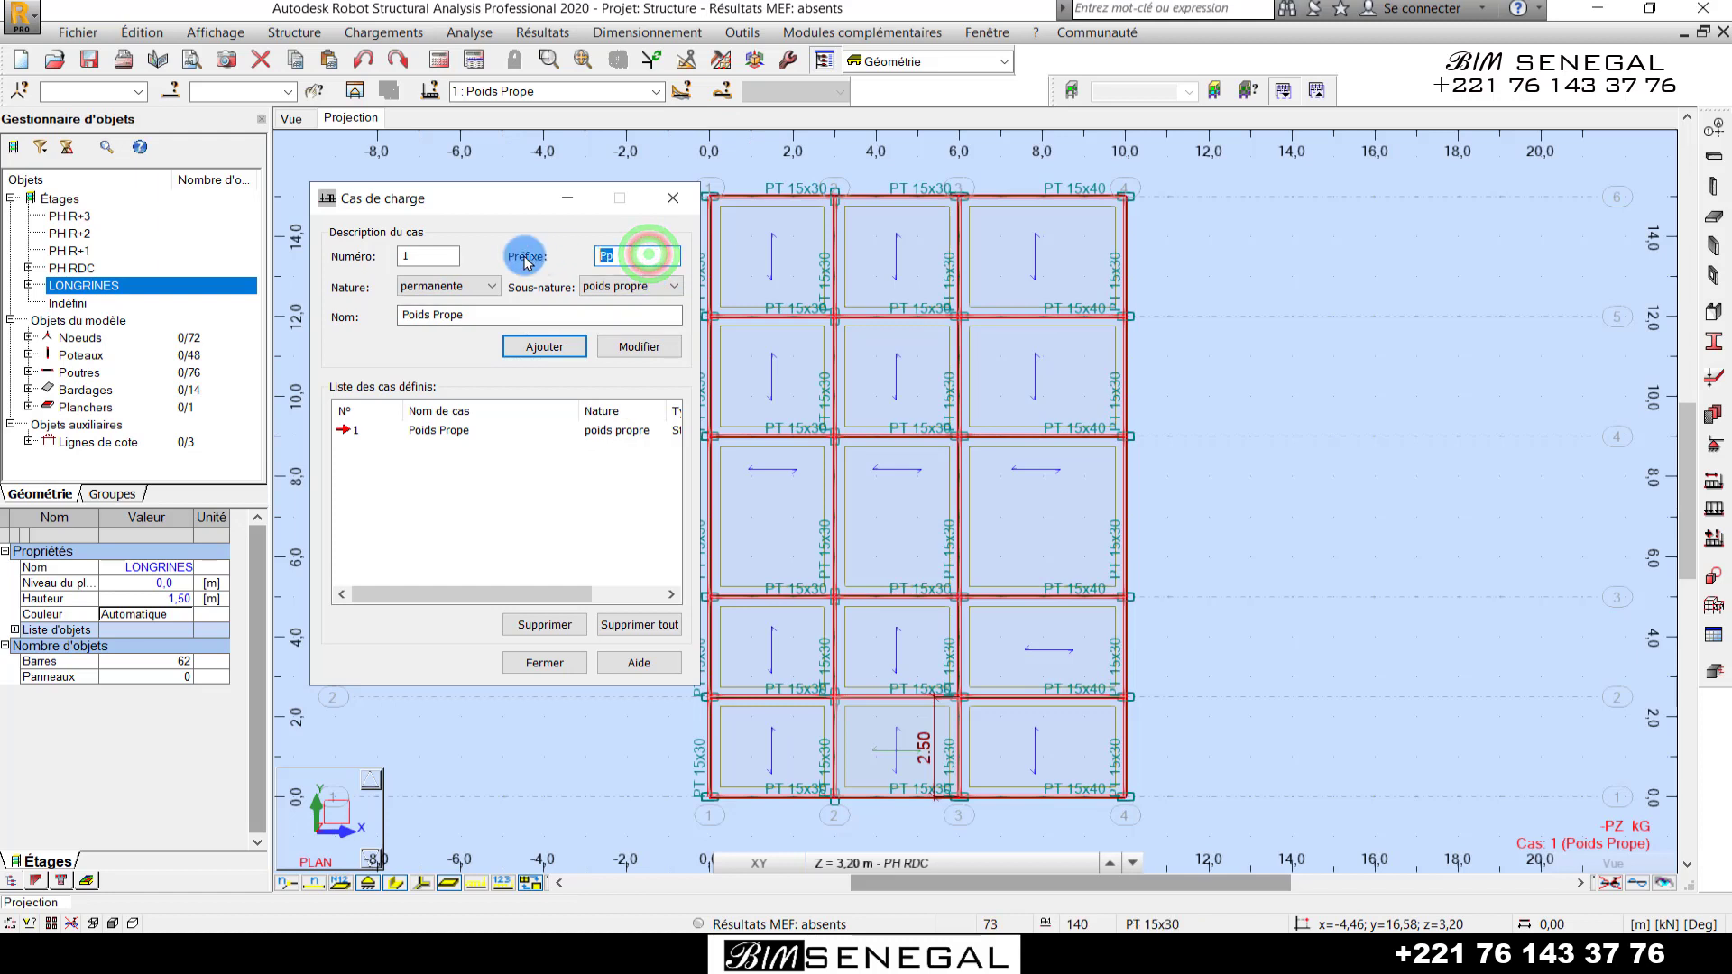
{"action": "left_click", "coordinate": [629, 288]}
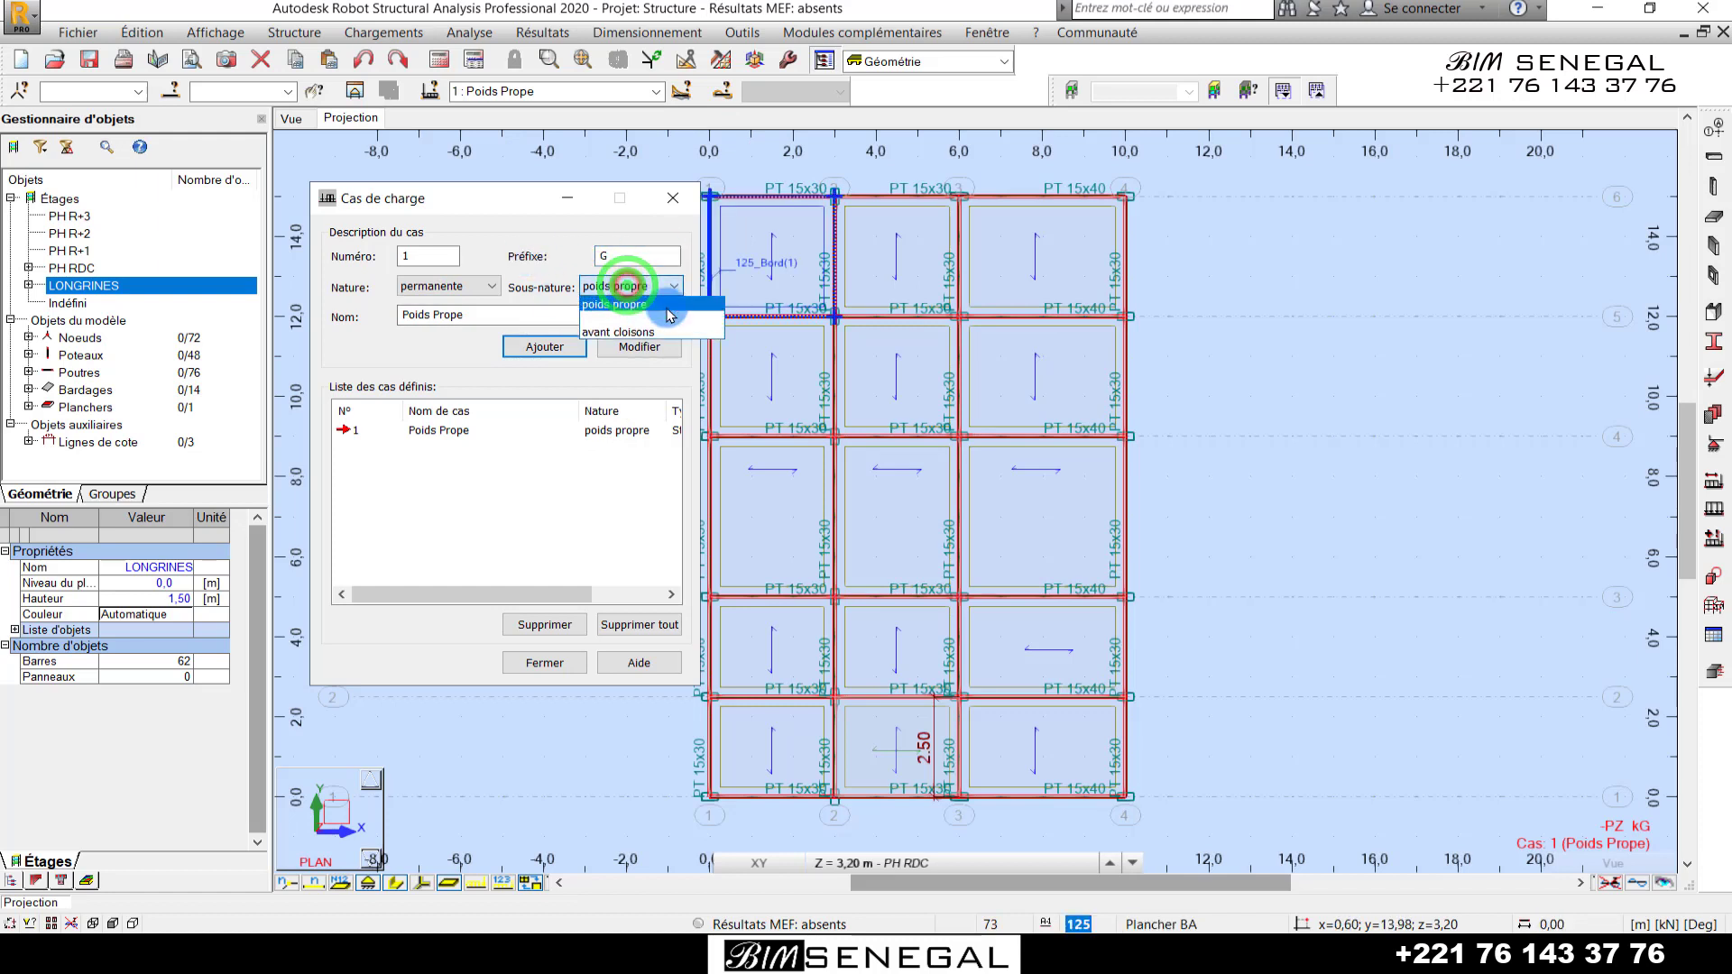
{"action": "left_click", "coordinate": [595, 321]}
{"action": "left_click_drag", "start_coordinate": [473, 309], "coordinate": [375, 326]}
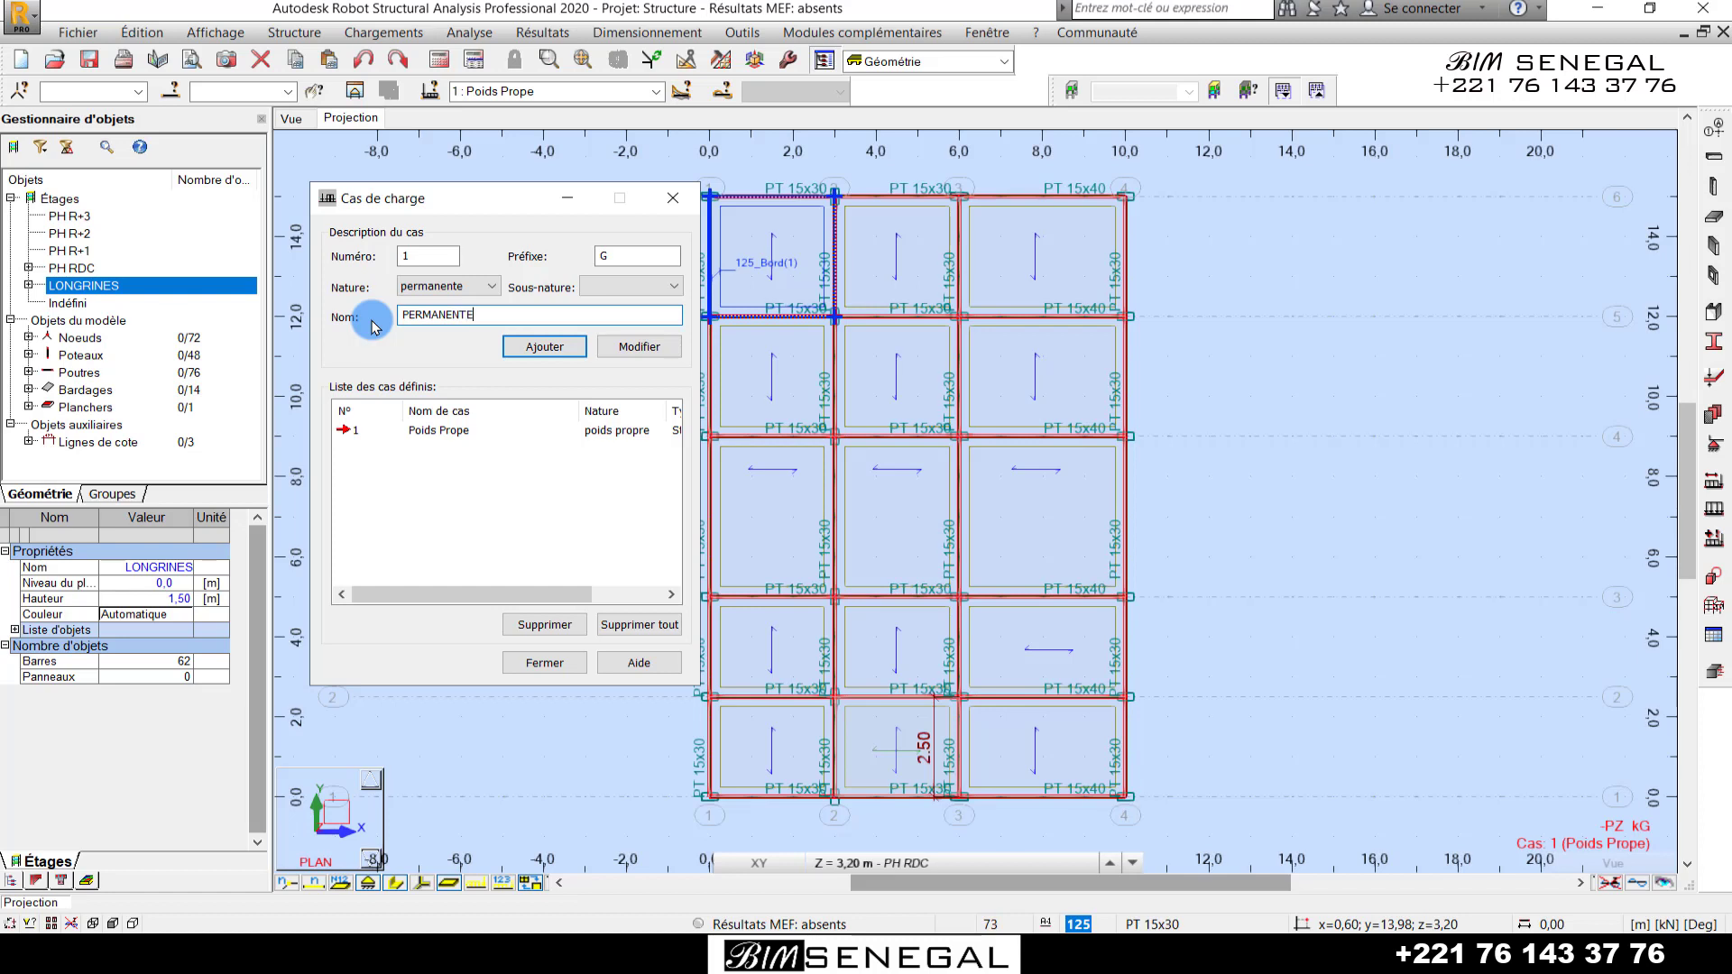
{"action": "left_click", "coordinate": [545, 347]}
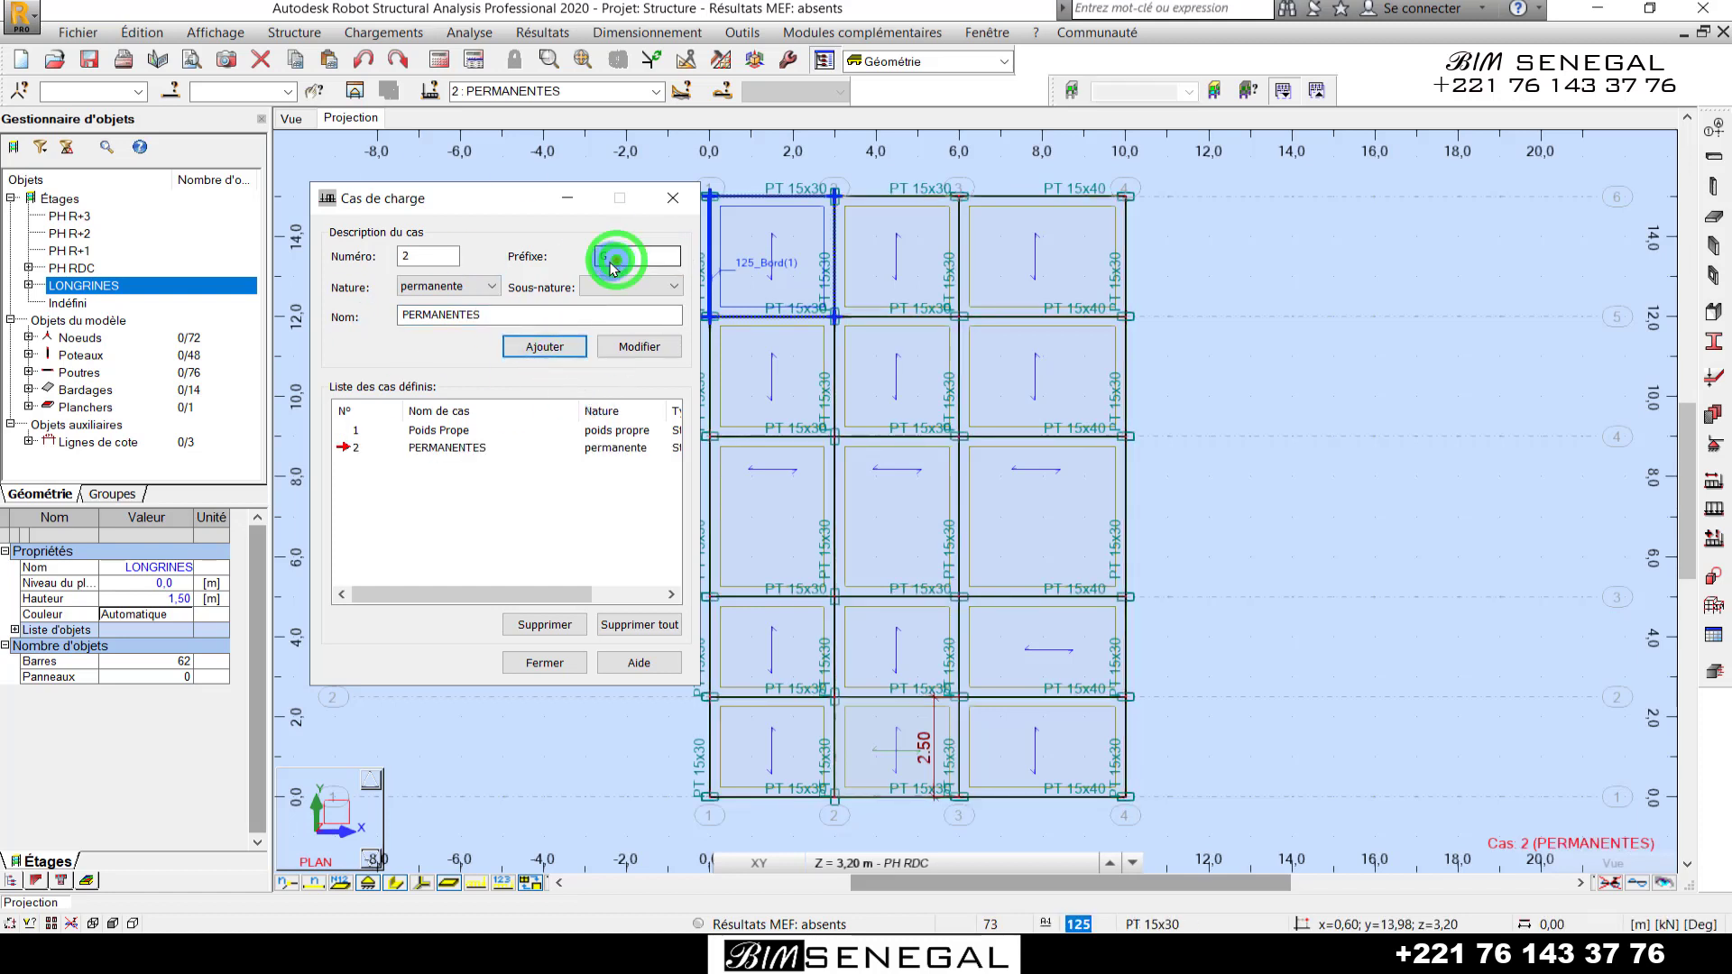
- Add a load case named EXPLOITATION with prefix Q and nature d'exploitation, and close the load case definition
{"action": "left_click", "coordinate": [478, 291]}
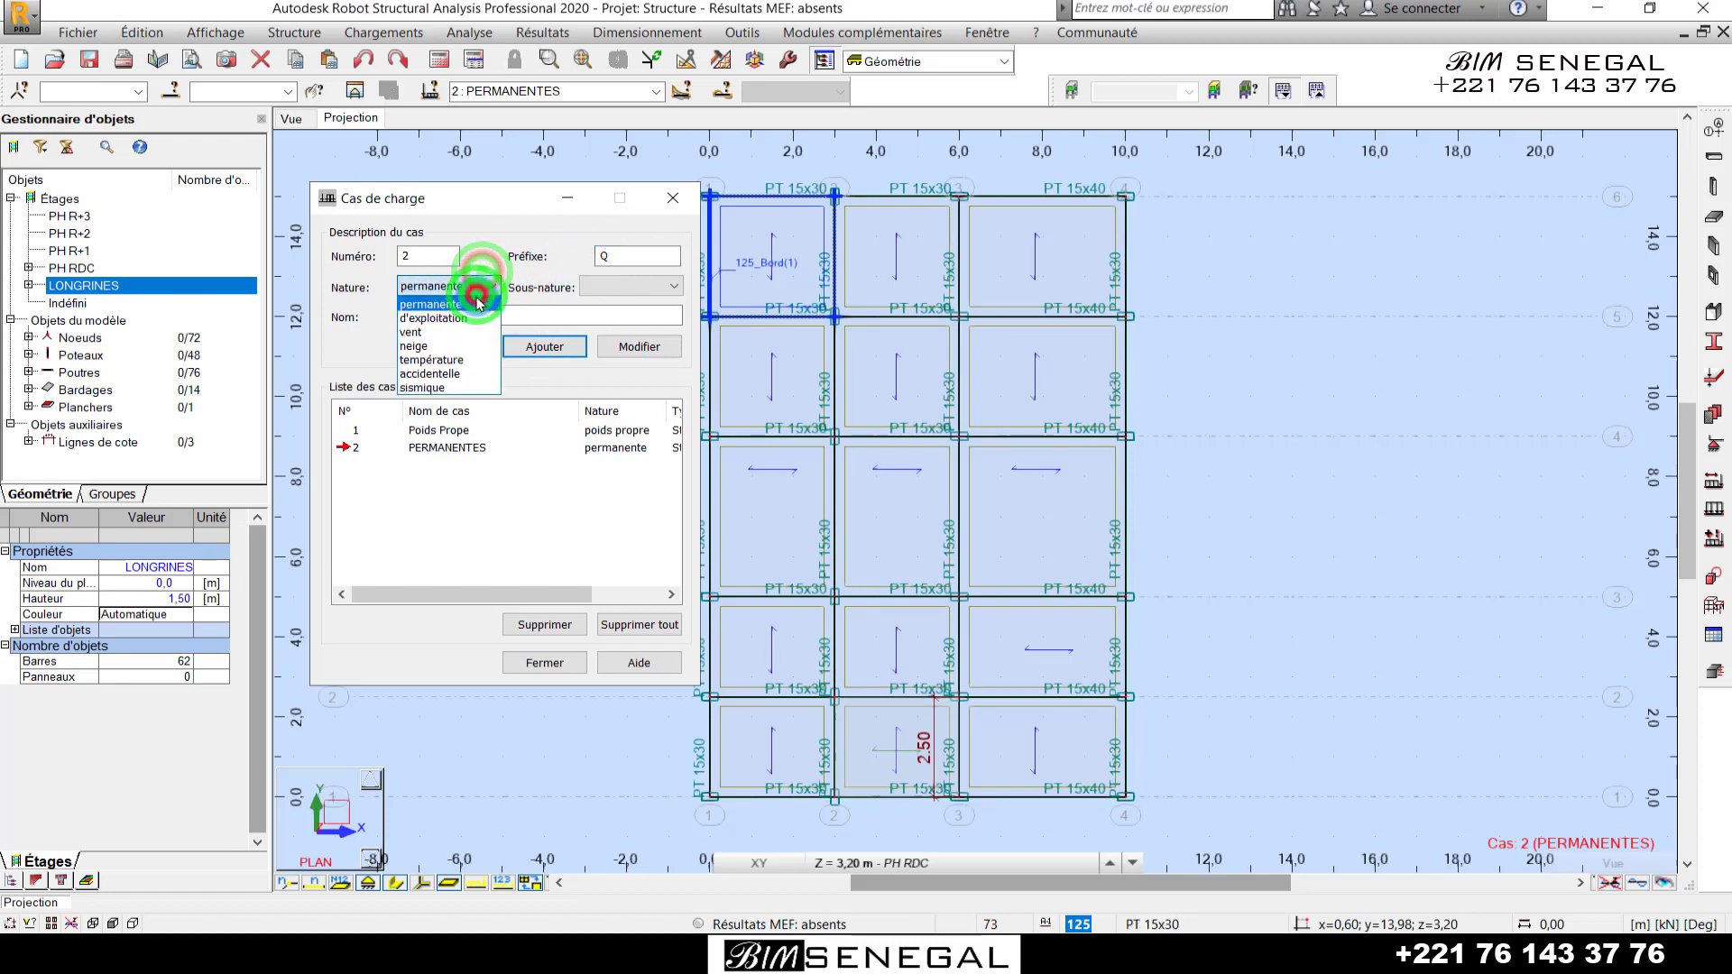
{"action": "left_click", "coordinate": [451, 317]}
{"action": "double_click", "coordinate": [508, 313]}
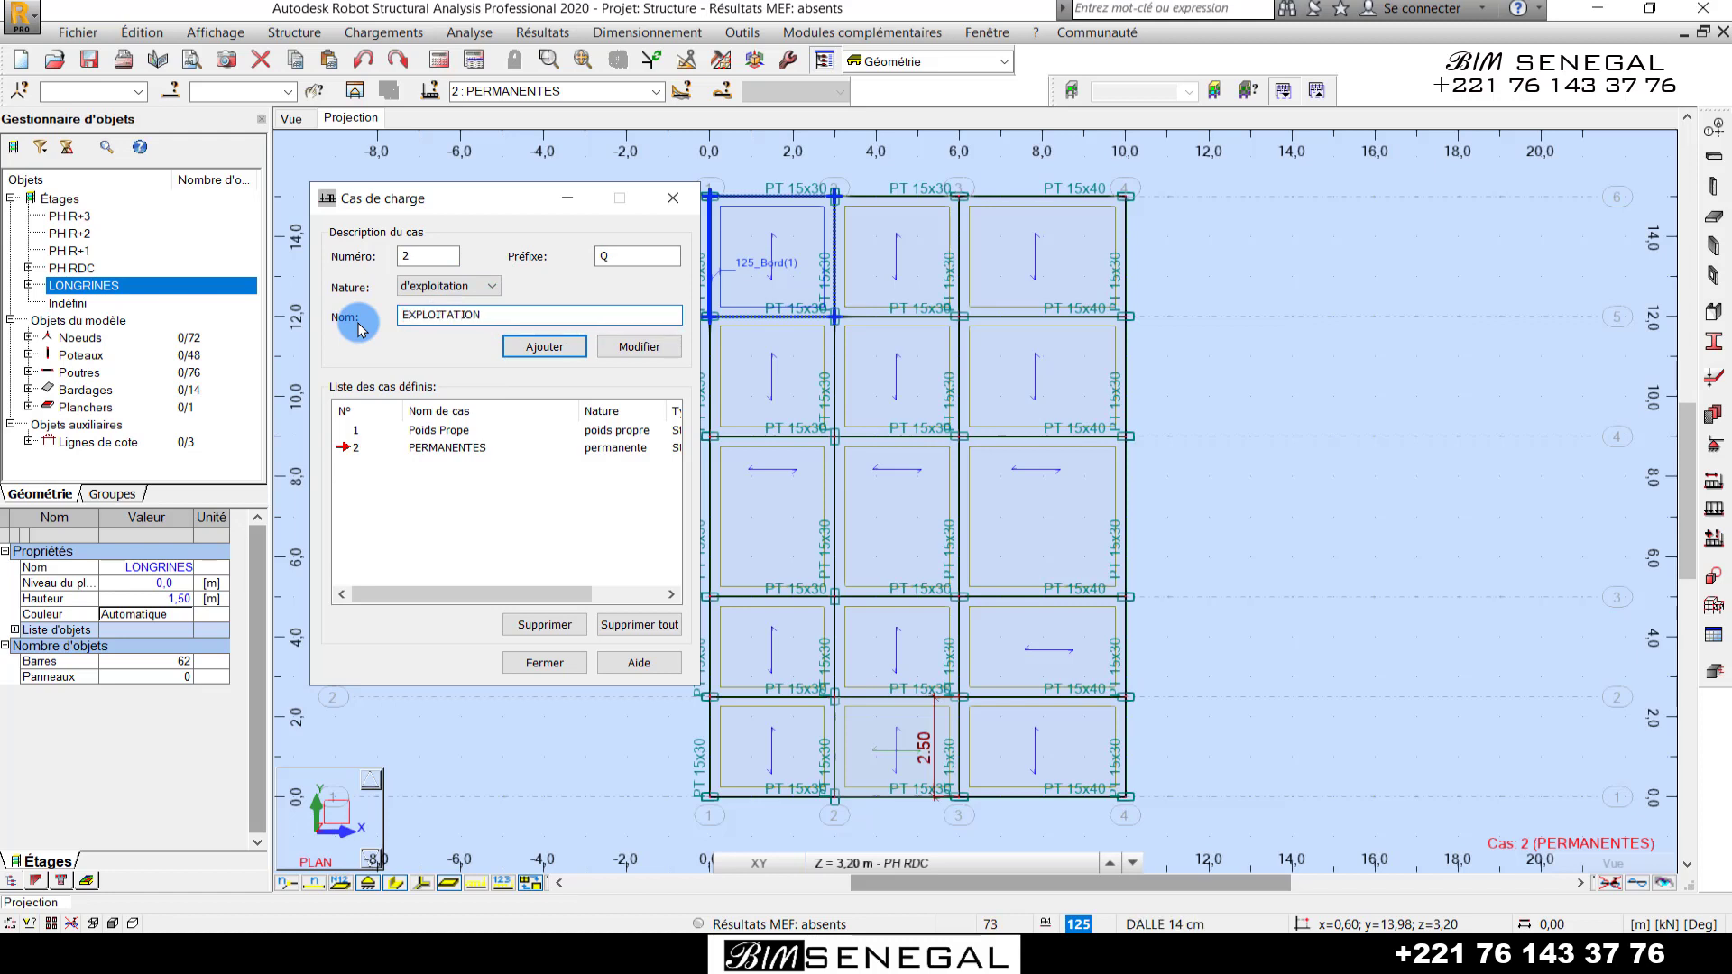
{"action": "left_click", "coordinate": [553, 362]}
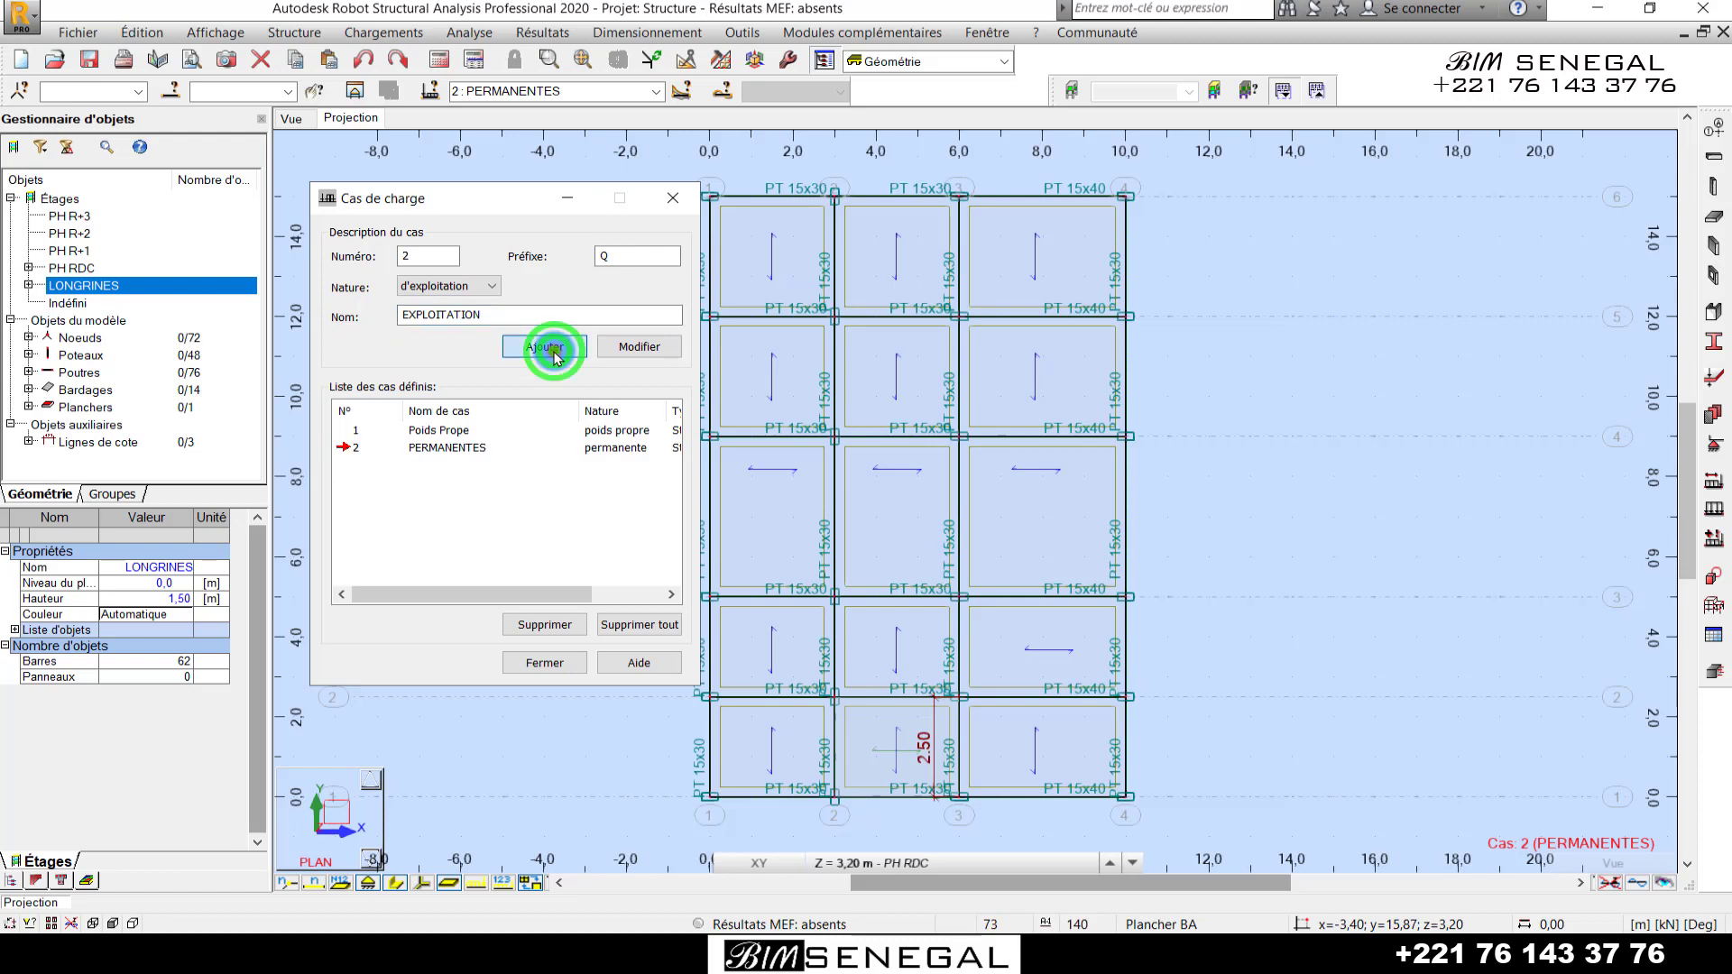
{"action": "left_click", "coordinate": [557, 356]}
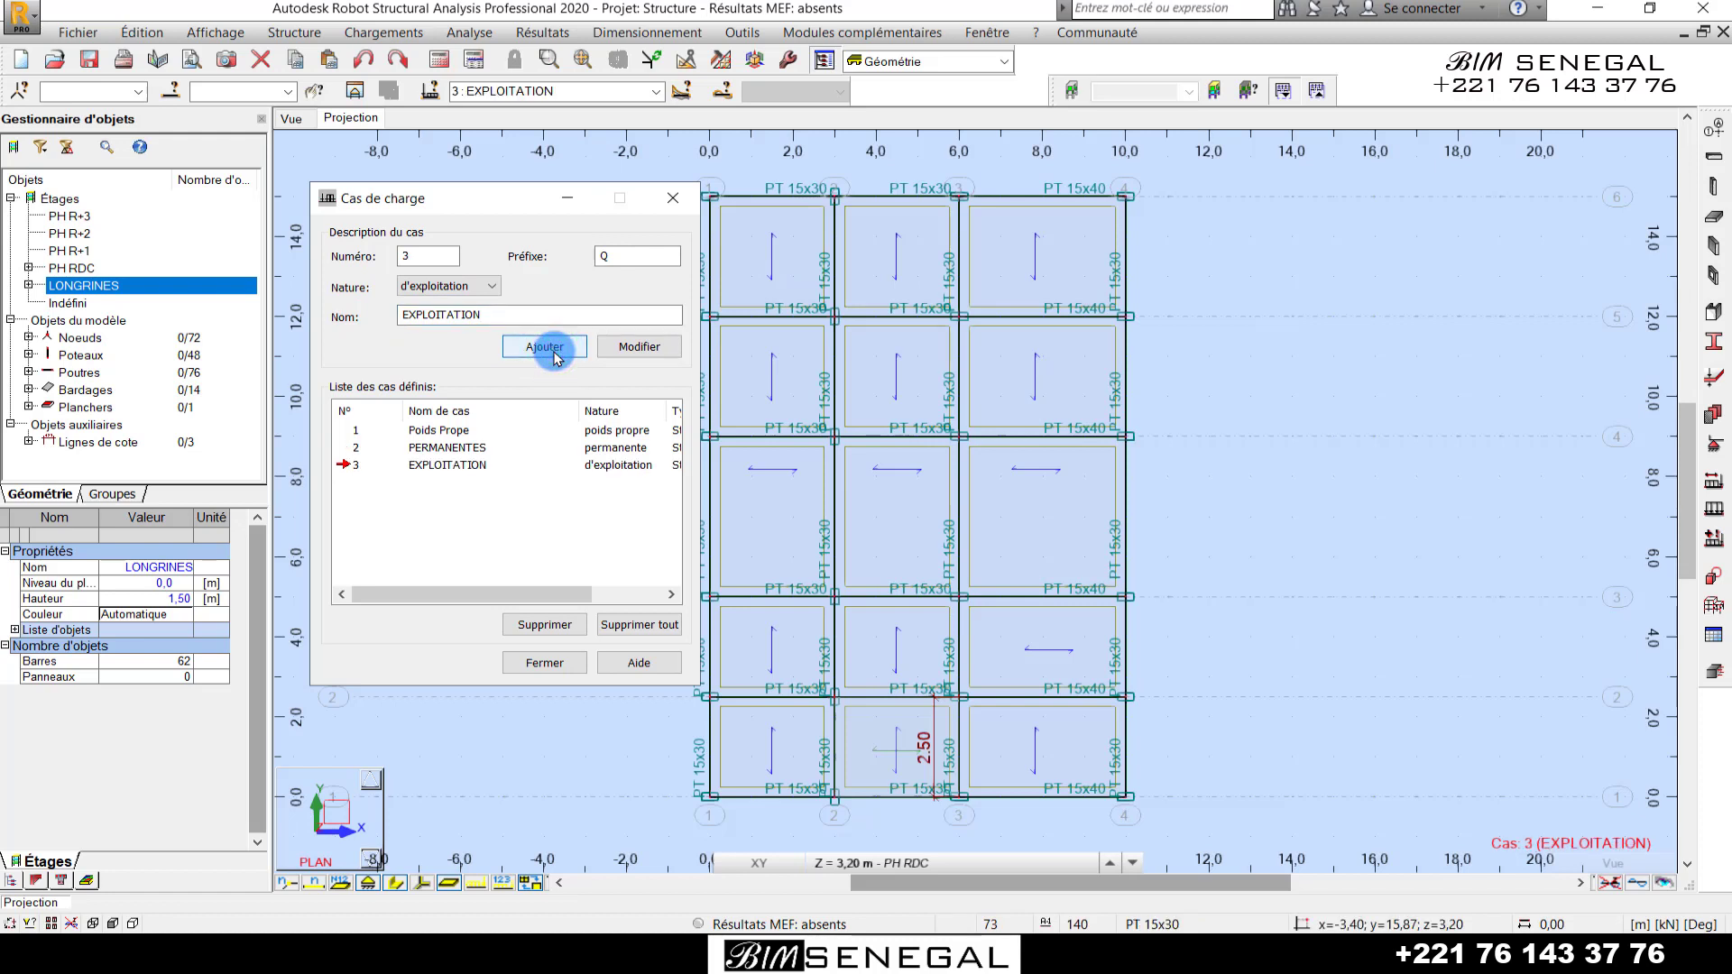
{"action": "left_click", "coordinate": [550, 528]}
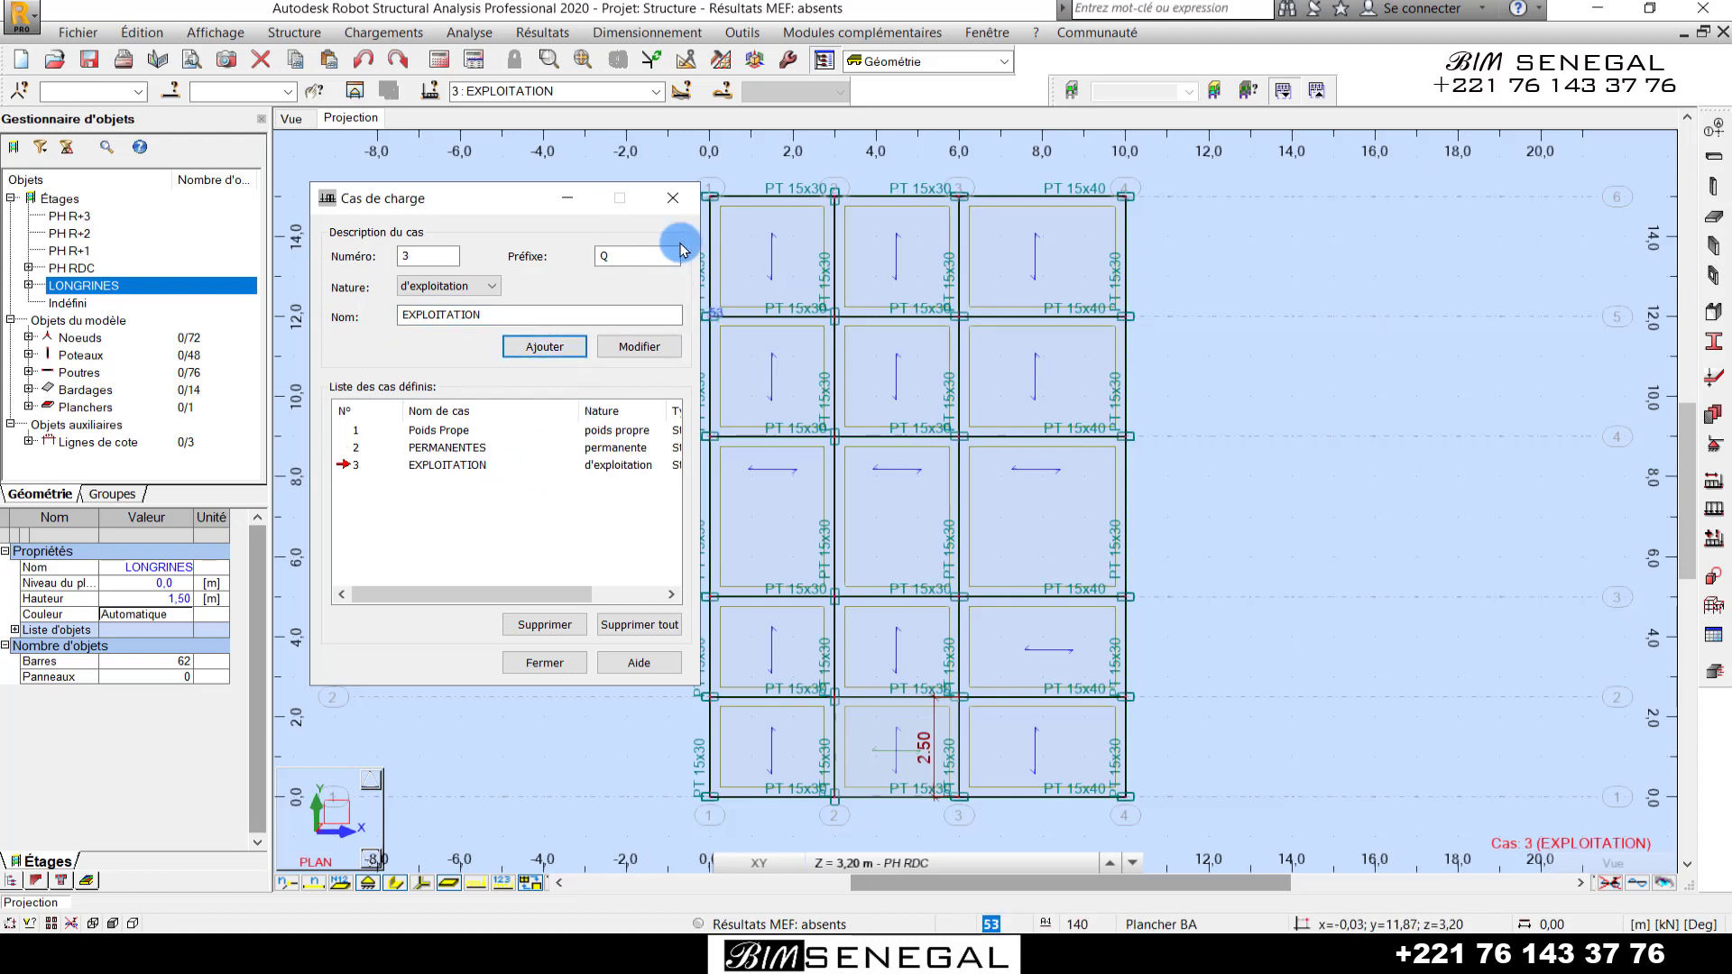
{"action": "left_click", "coordinate": [690, 200]}
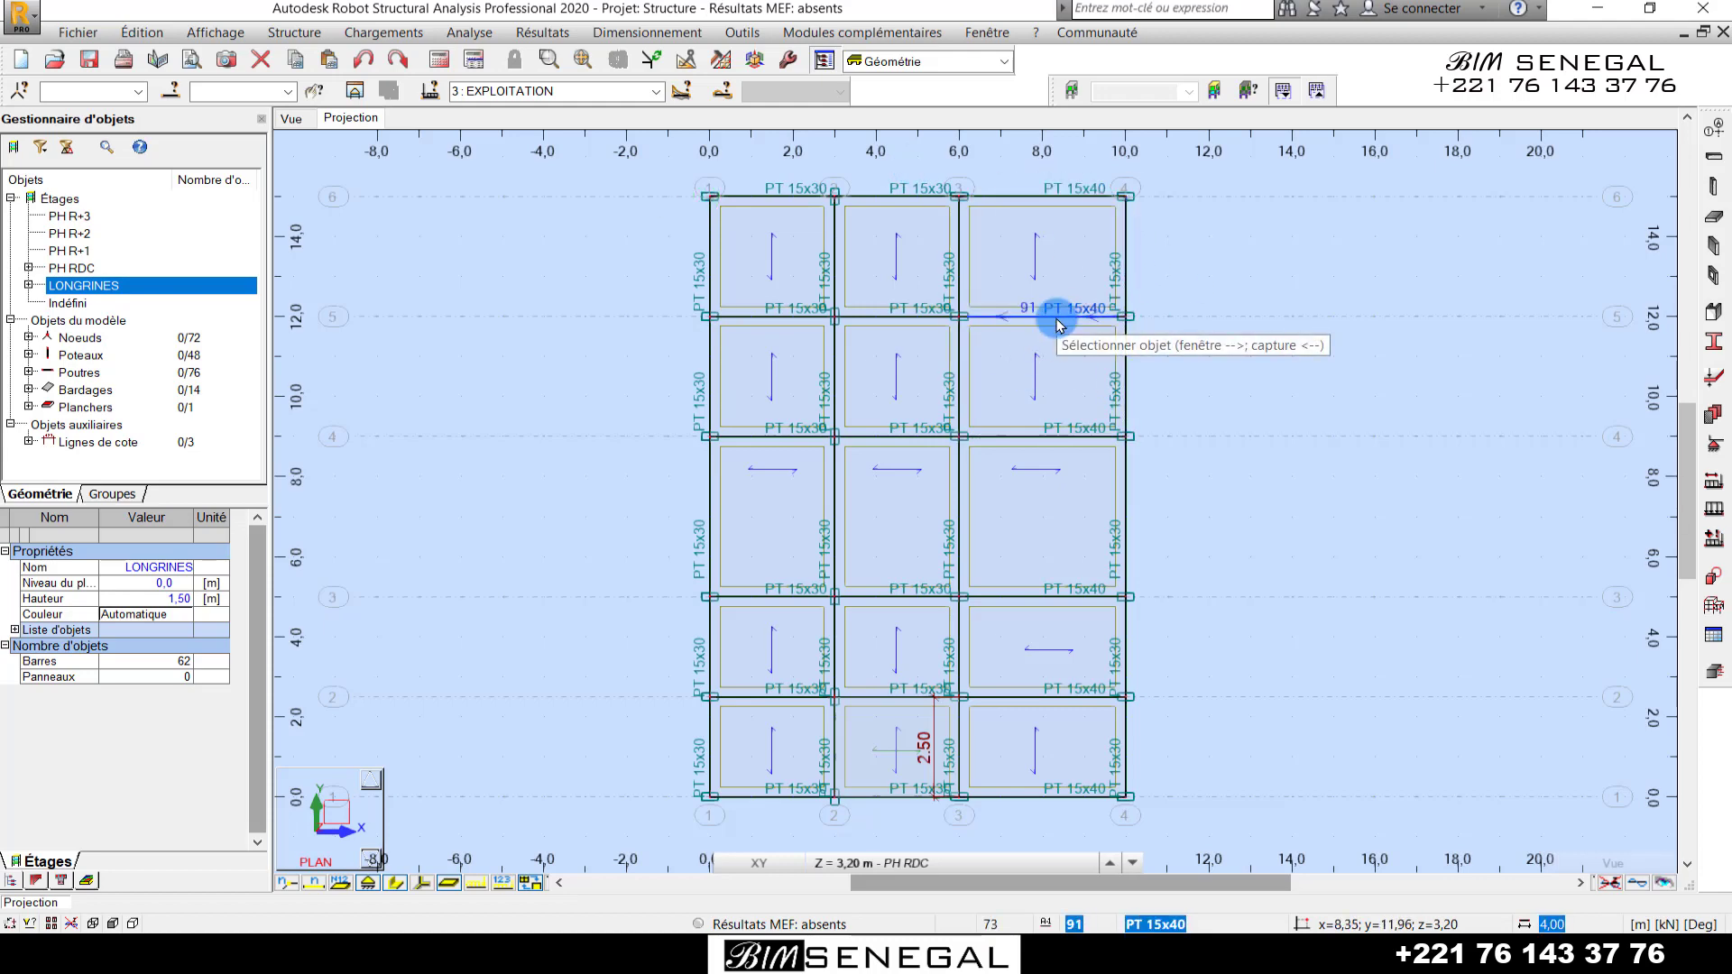
{"action": "scroll", "coordinate": [816, 599], "scroll_direction": "down", "scroll_amount": 1}
{"action": "scroll", "coordinate": [954, 282], "scroll_direction": "up", "scroll_amount": 2}
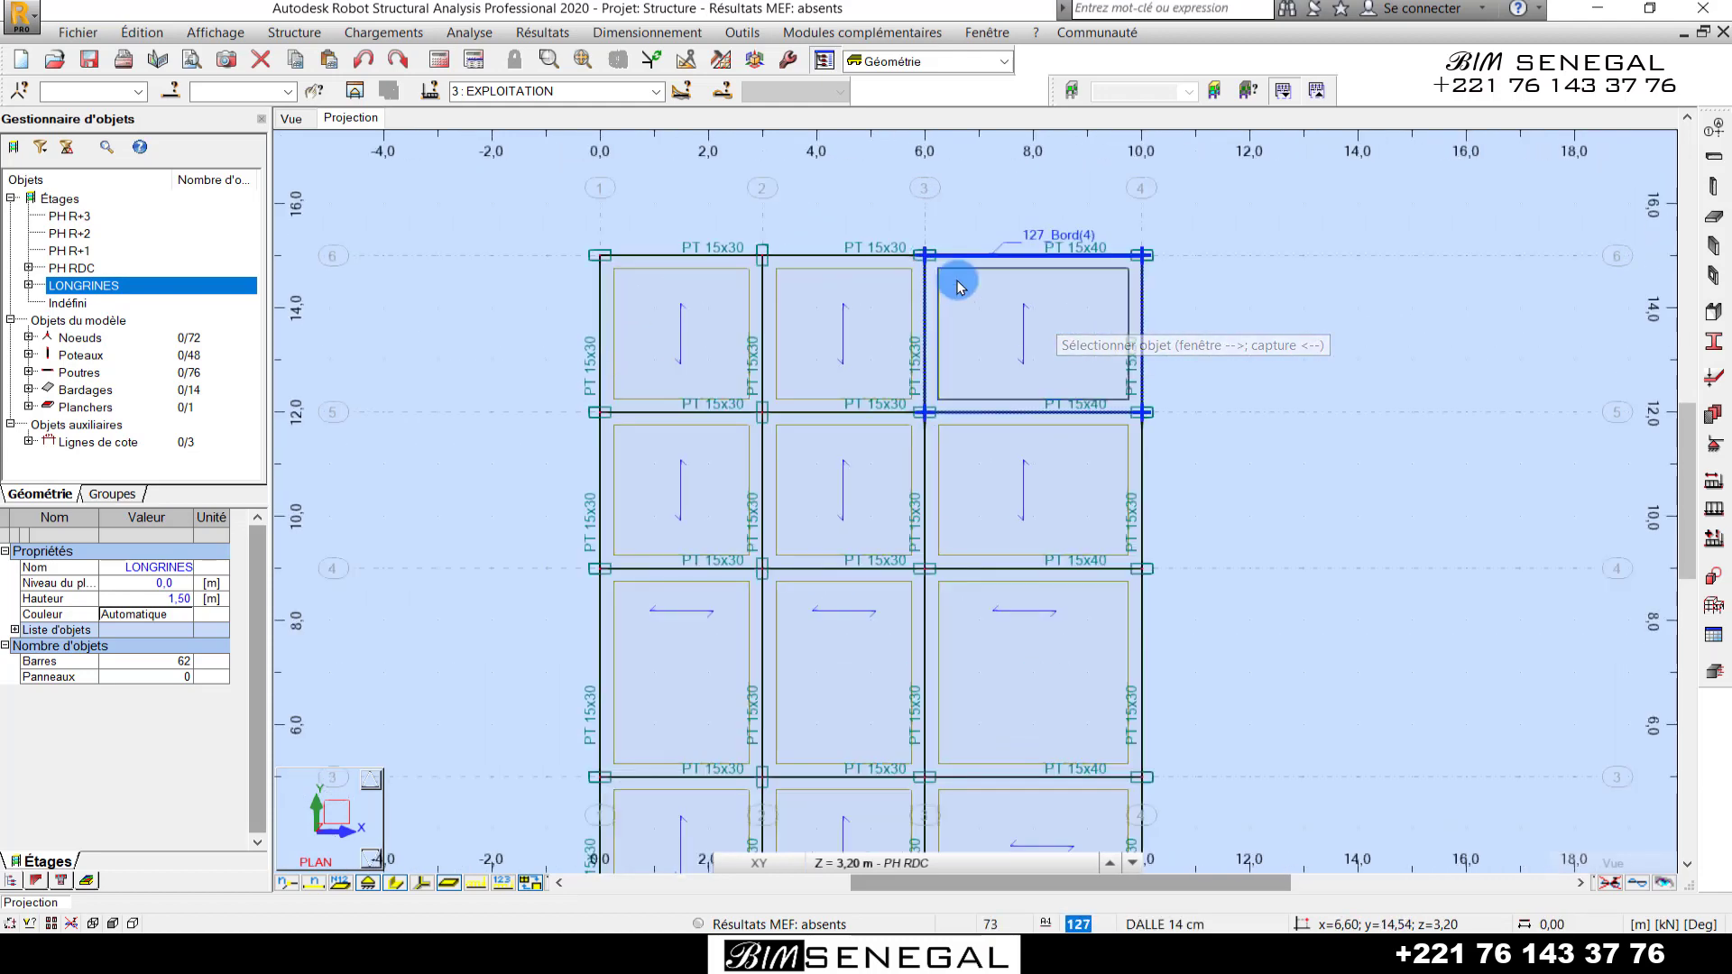
{"action": "scroll", "coordinate": [961, 236], "scroll_direction": "down", "scroll_amount": 2}
{"action": "scroll", "coordinate": [958, 250], "scroll_direction": "up", "scroll_amount": 2}
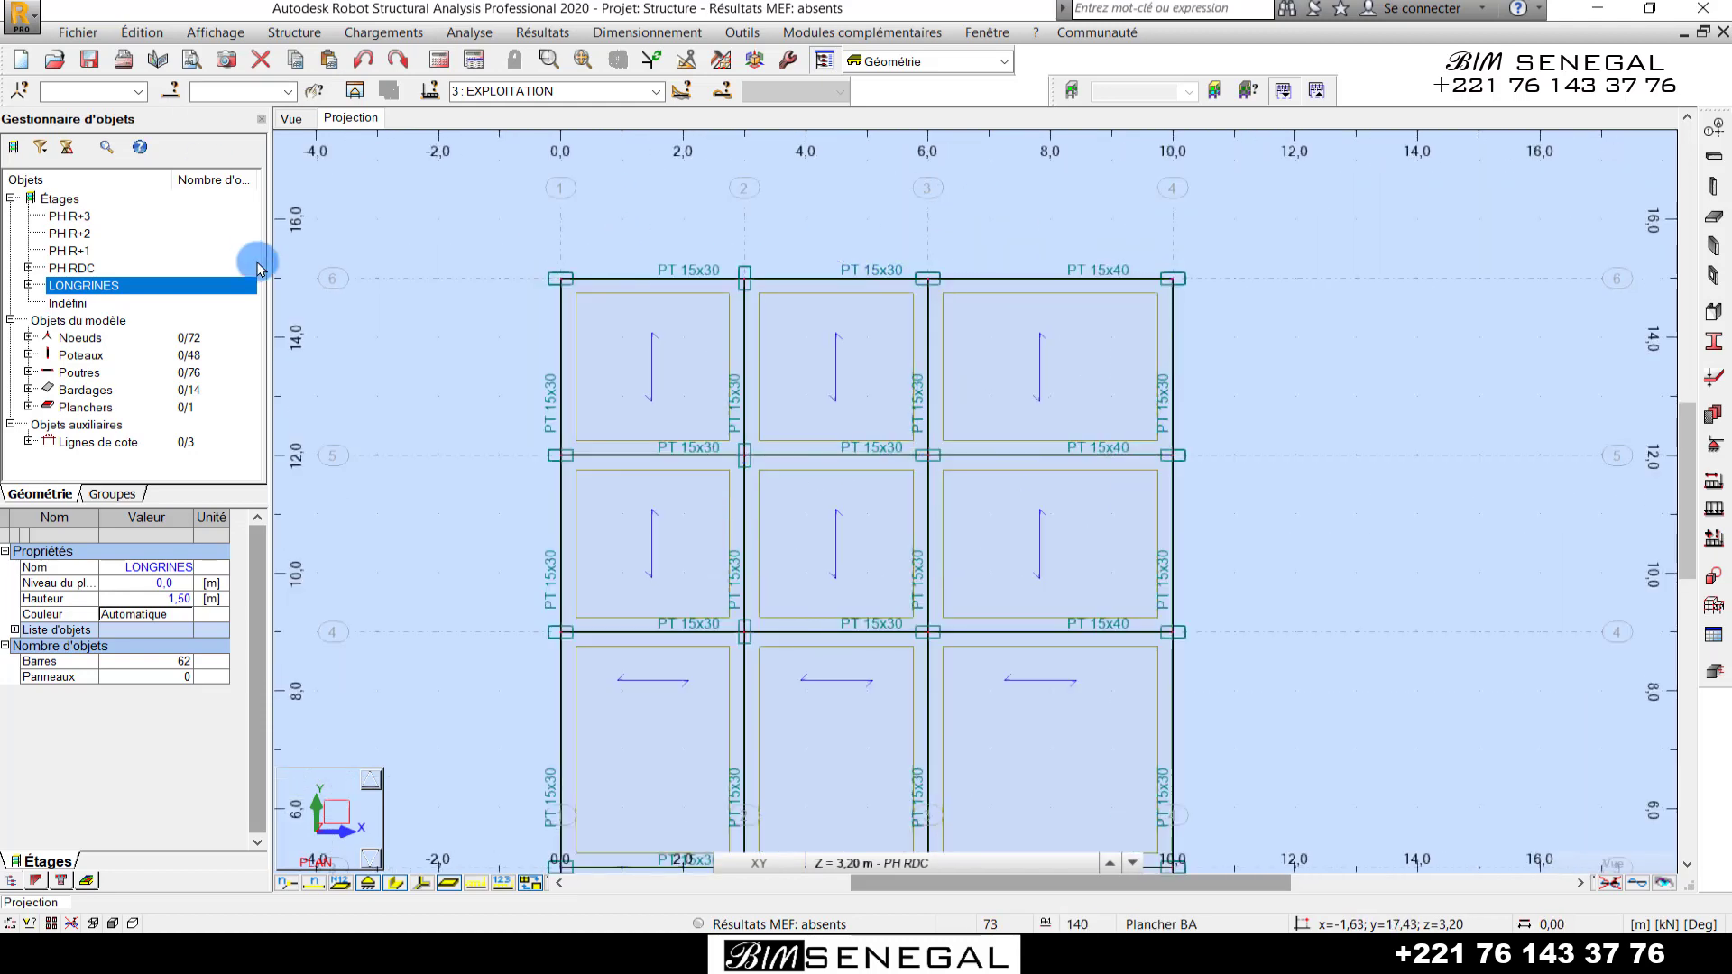
{"action": "scroll", "coordinate": [967, 174], "scroll_direction": "up", "scroll_amount": 1}
{"action": "scroll", "coordinate": [950, 244], "scroll_direction": "down", "scroll_amount": 2}
{"action": "scroll", "coordinate": [894, 236], "scroll_direction": "up", "scroll_amount": 3}
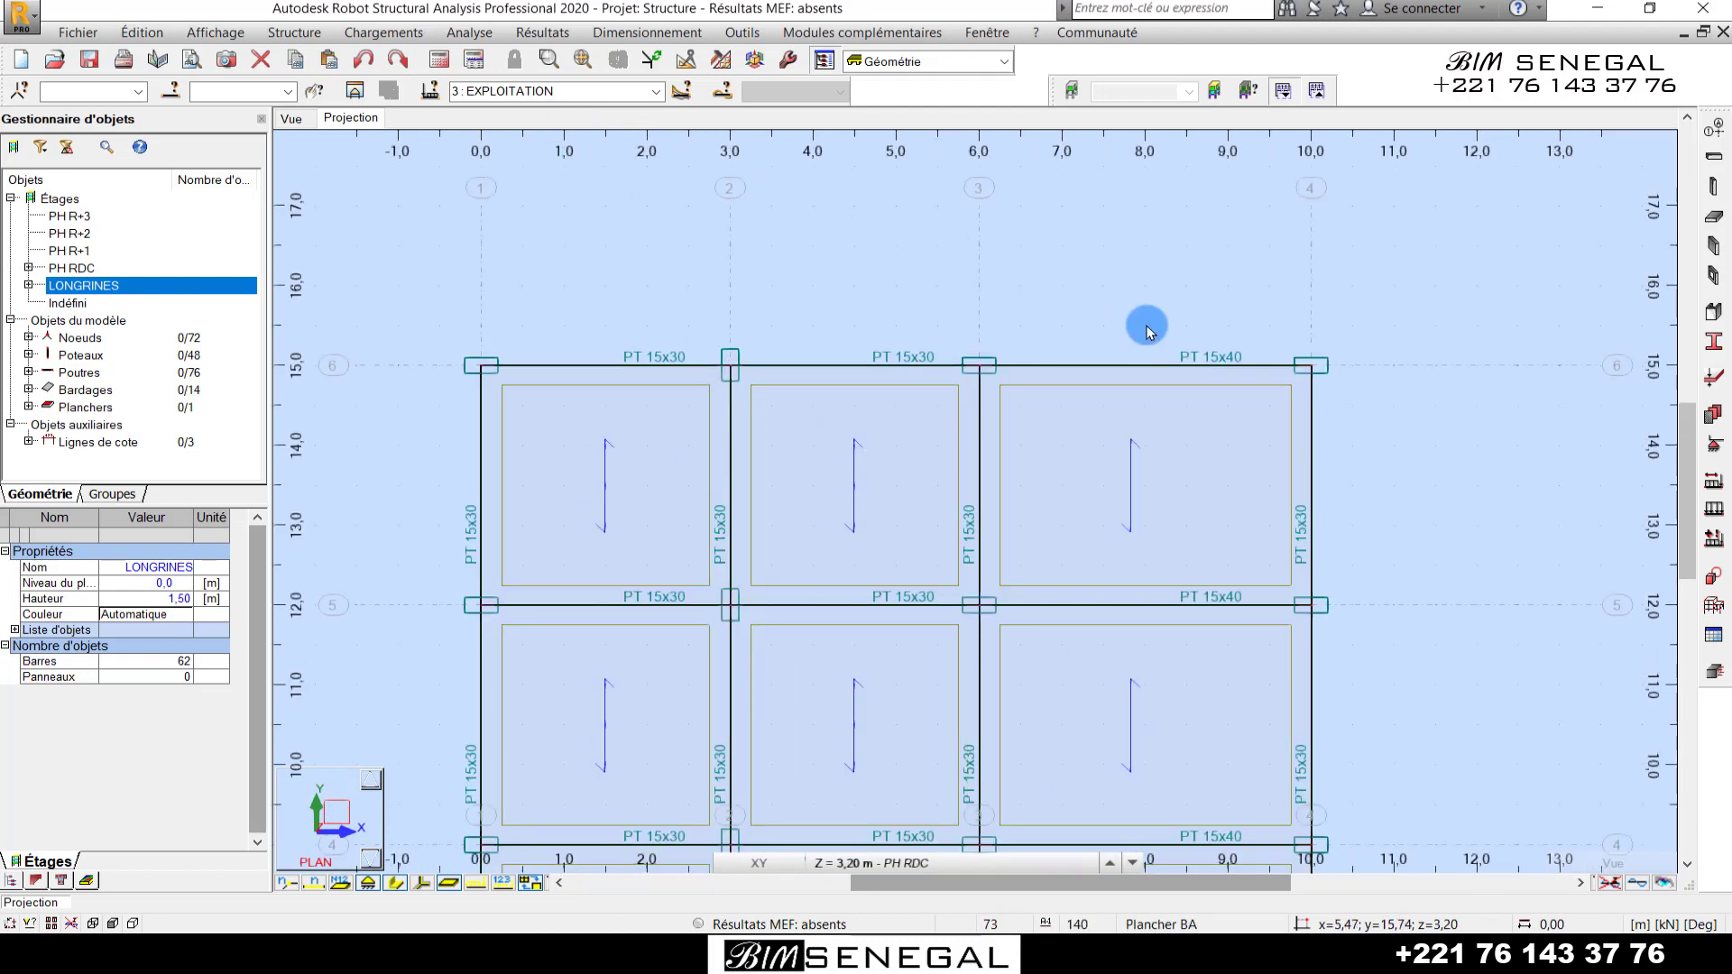
{"action": "scroll", "coordinate": [1095, 262], "scroll_direction": "up", "scroll_amount": 2}
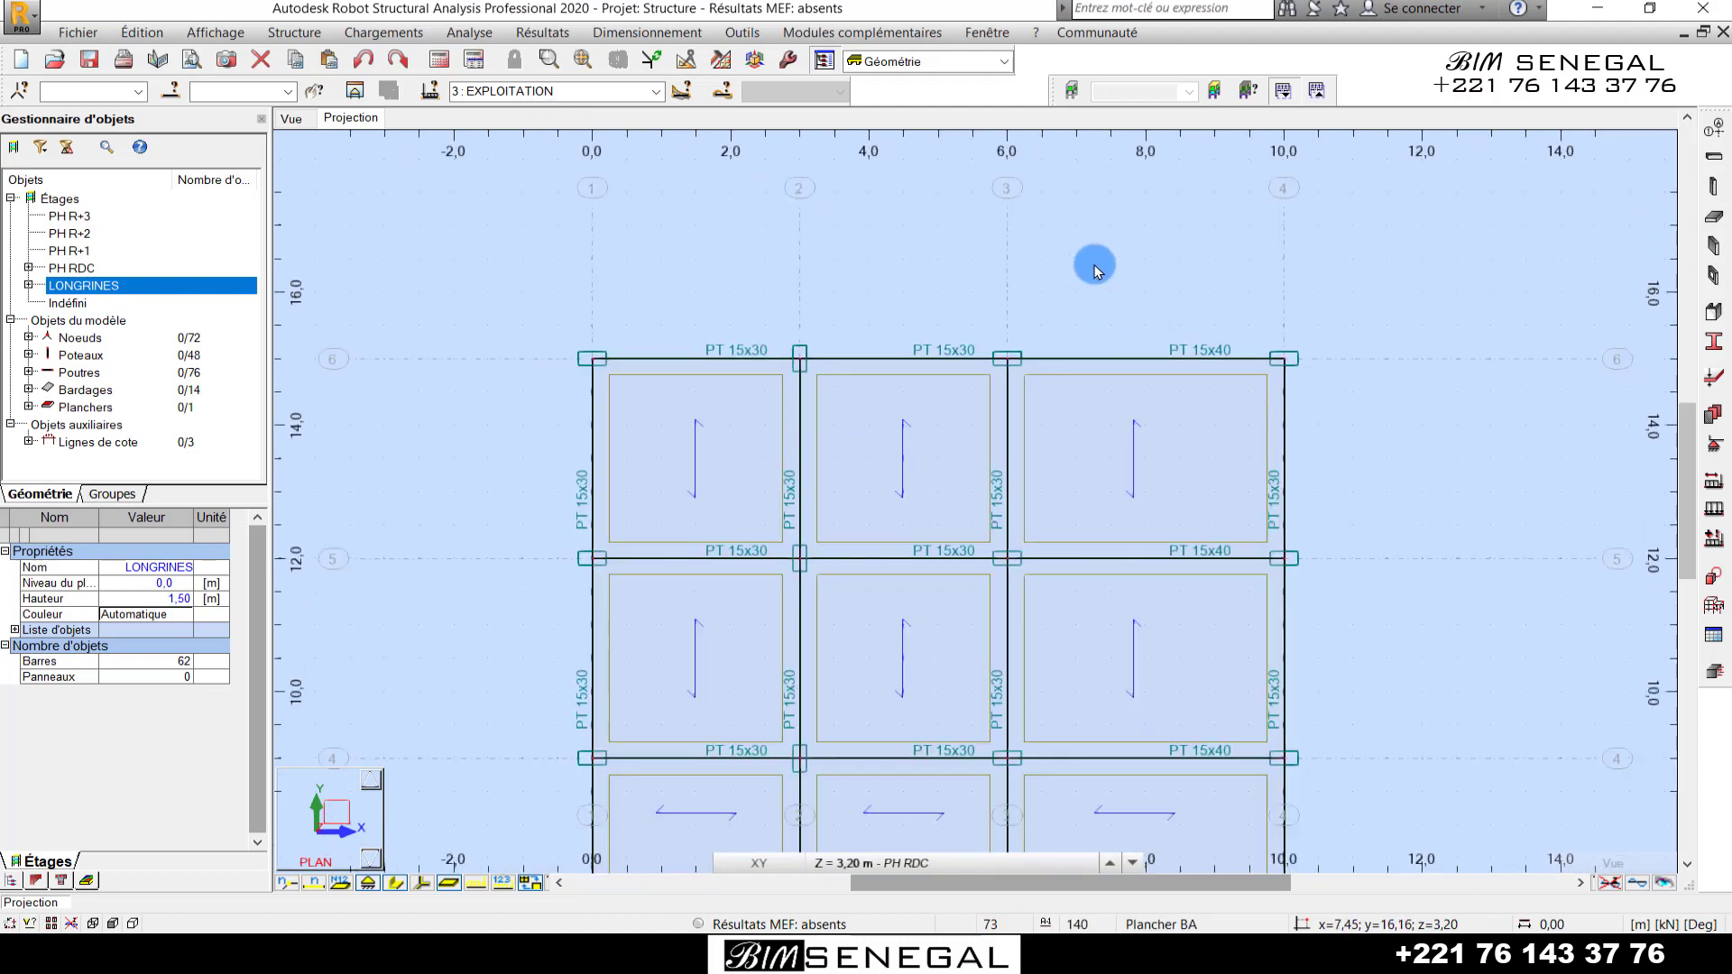
- Create a manual ELU combination named 1.35G + 1.5Q and apply all three load cases to it with automatic coefficients
{"action": "left_click", "coordinate": [401, 36]}
{"action": "left_click", "coordinate": [467, 103]}
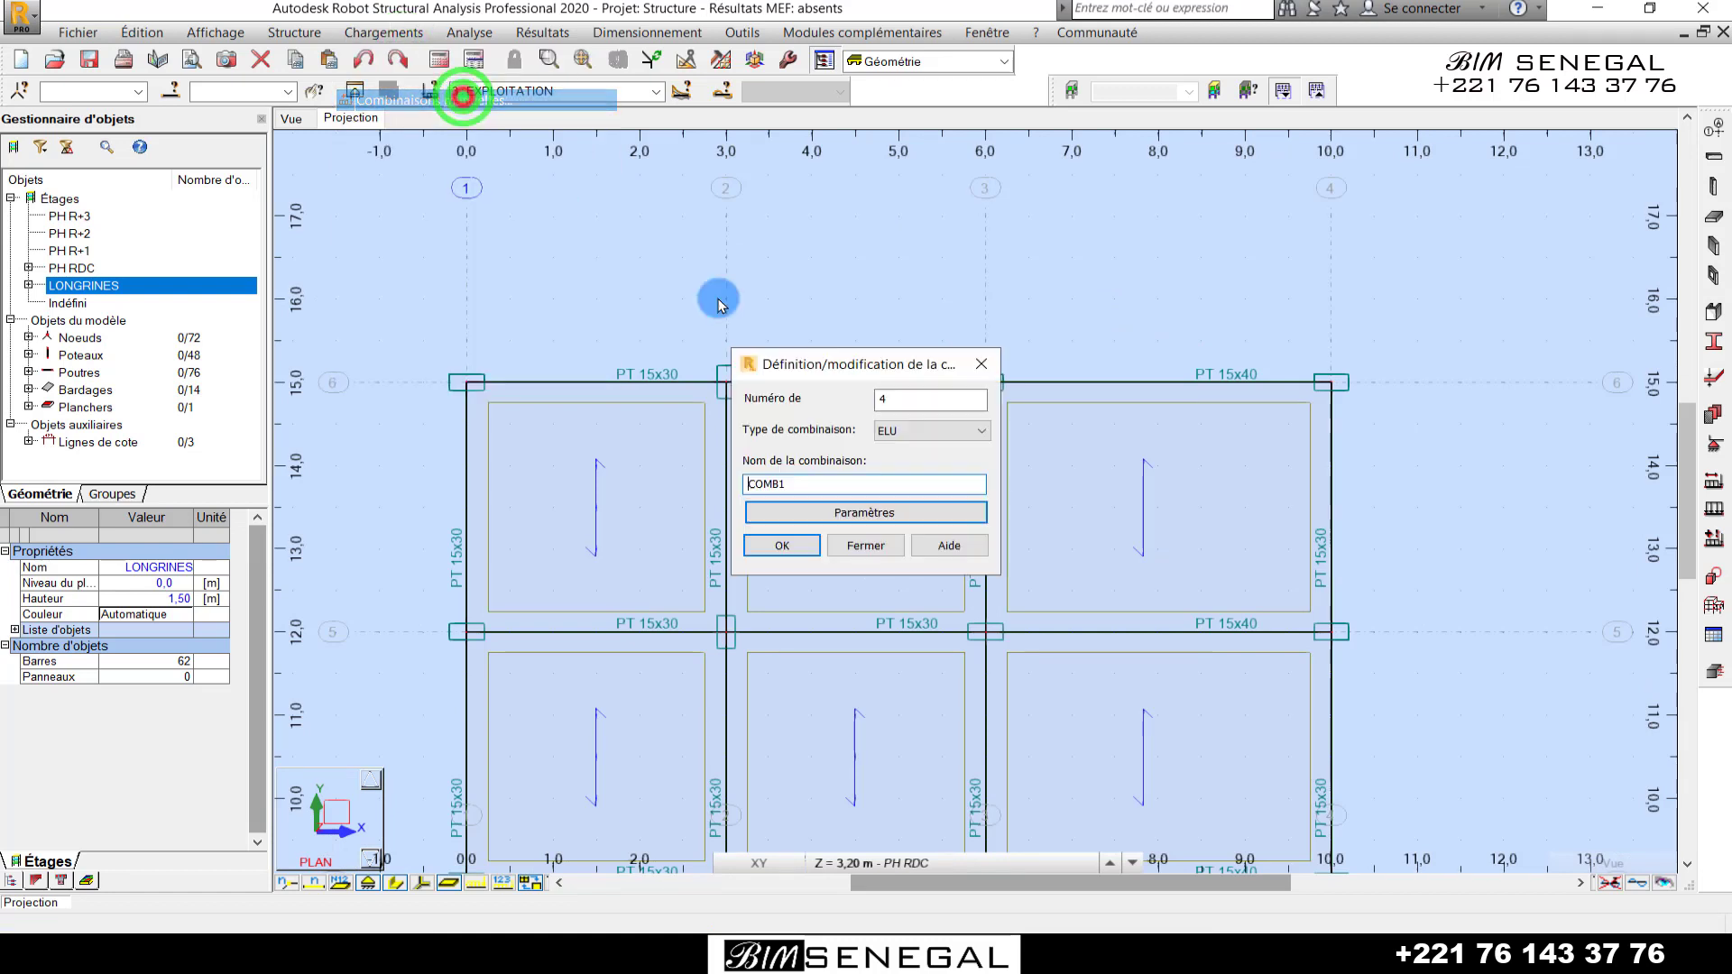
{"action": "double_click", "coordinate": [858, 483]}
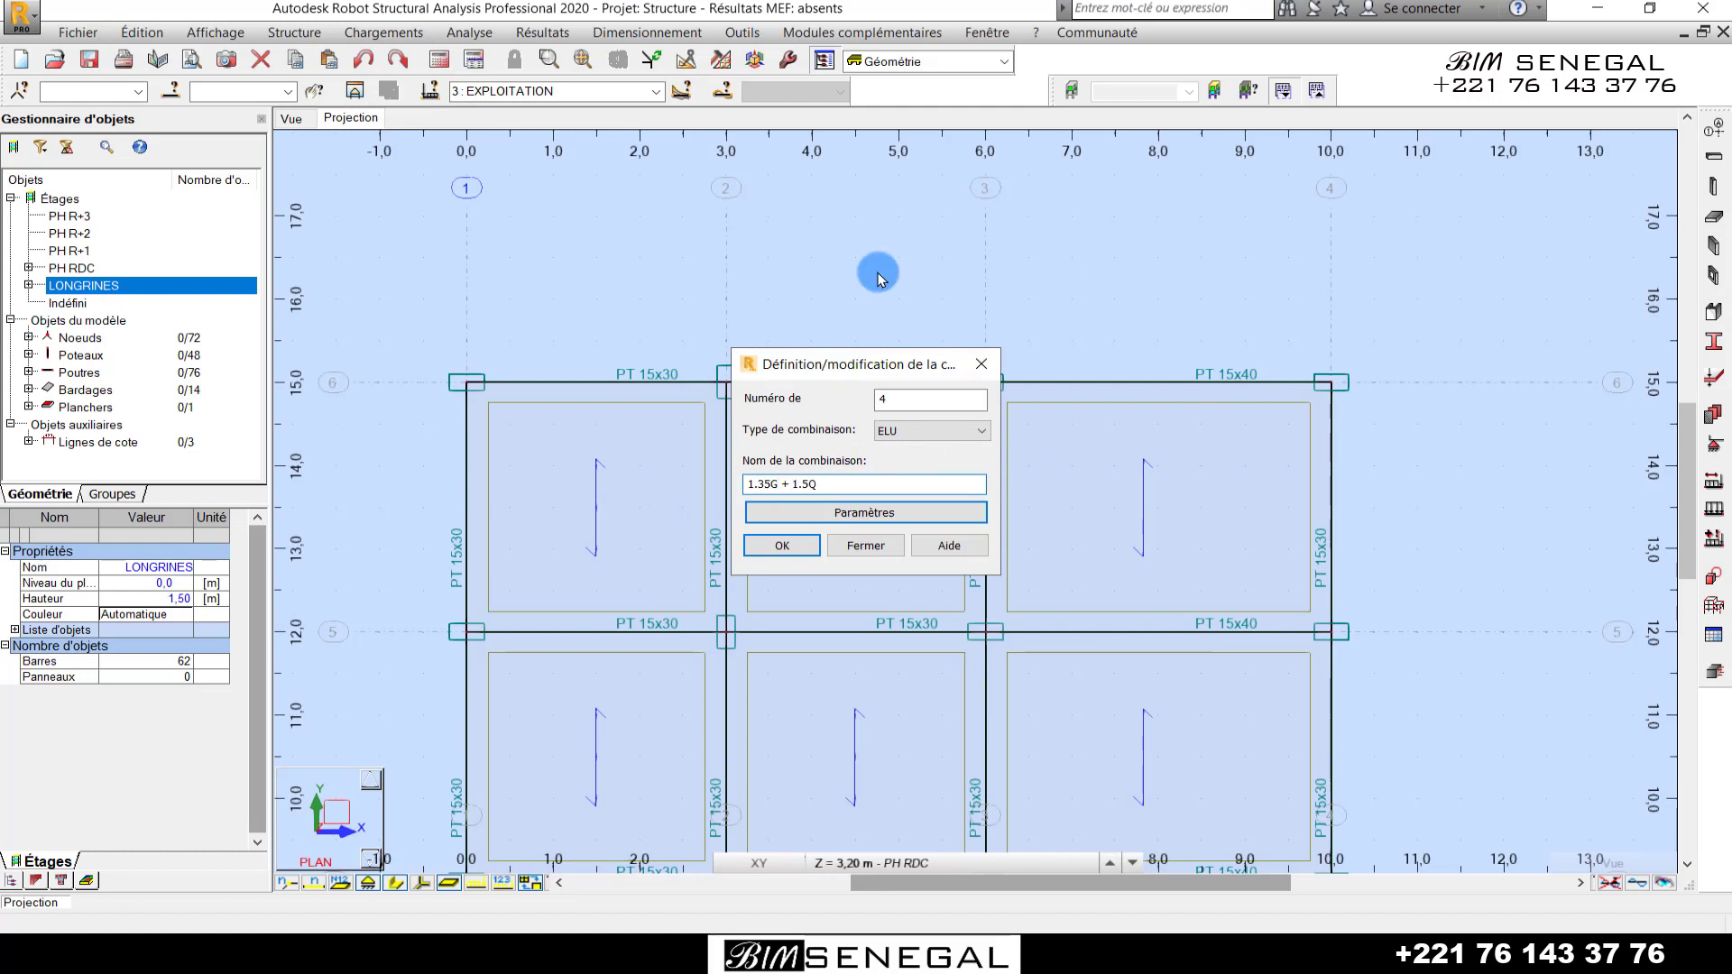
{"action": "left_click", "coordinate": [798, 548]}
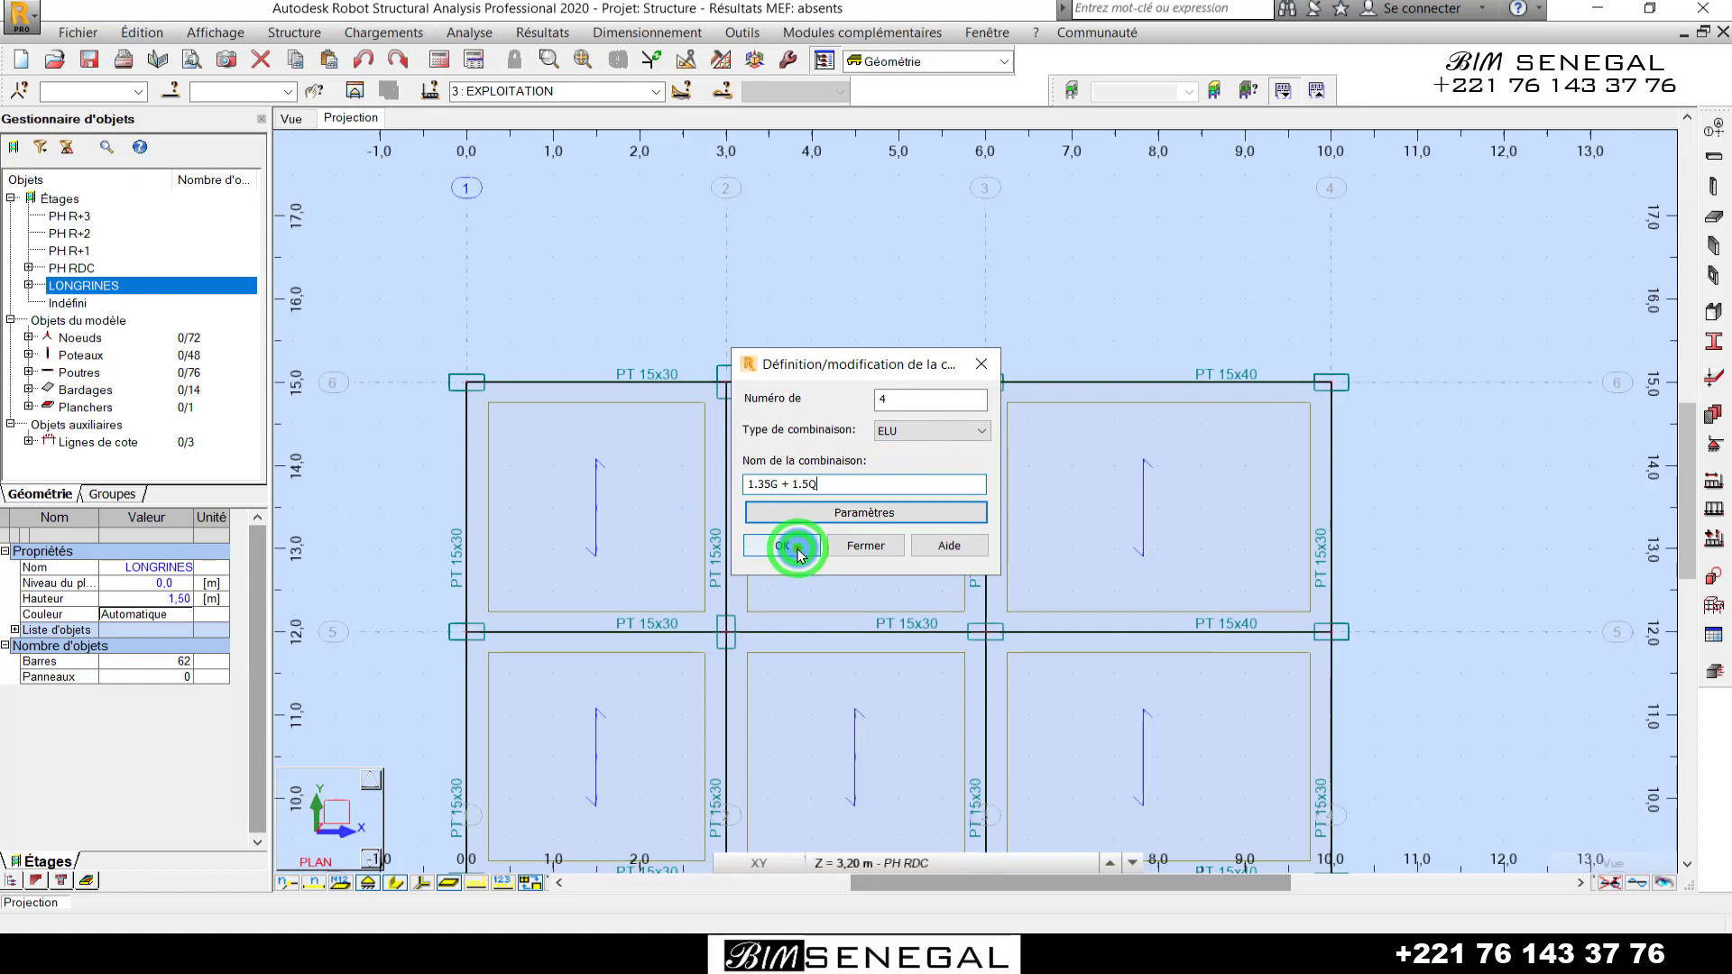
{"action": "left_click_drag", "start_coordinate": [1254, 129], "coordinate": [869, 365]}
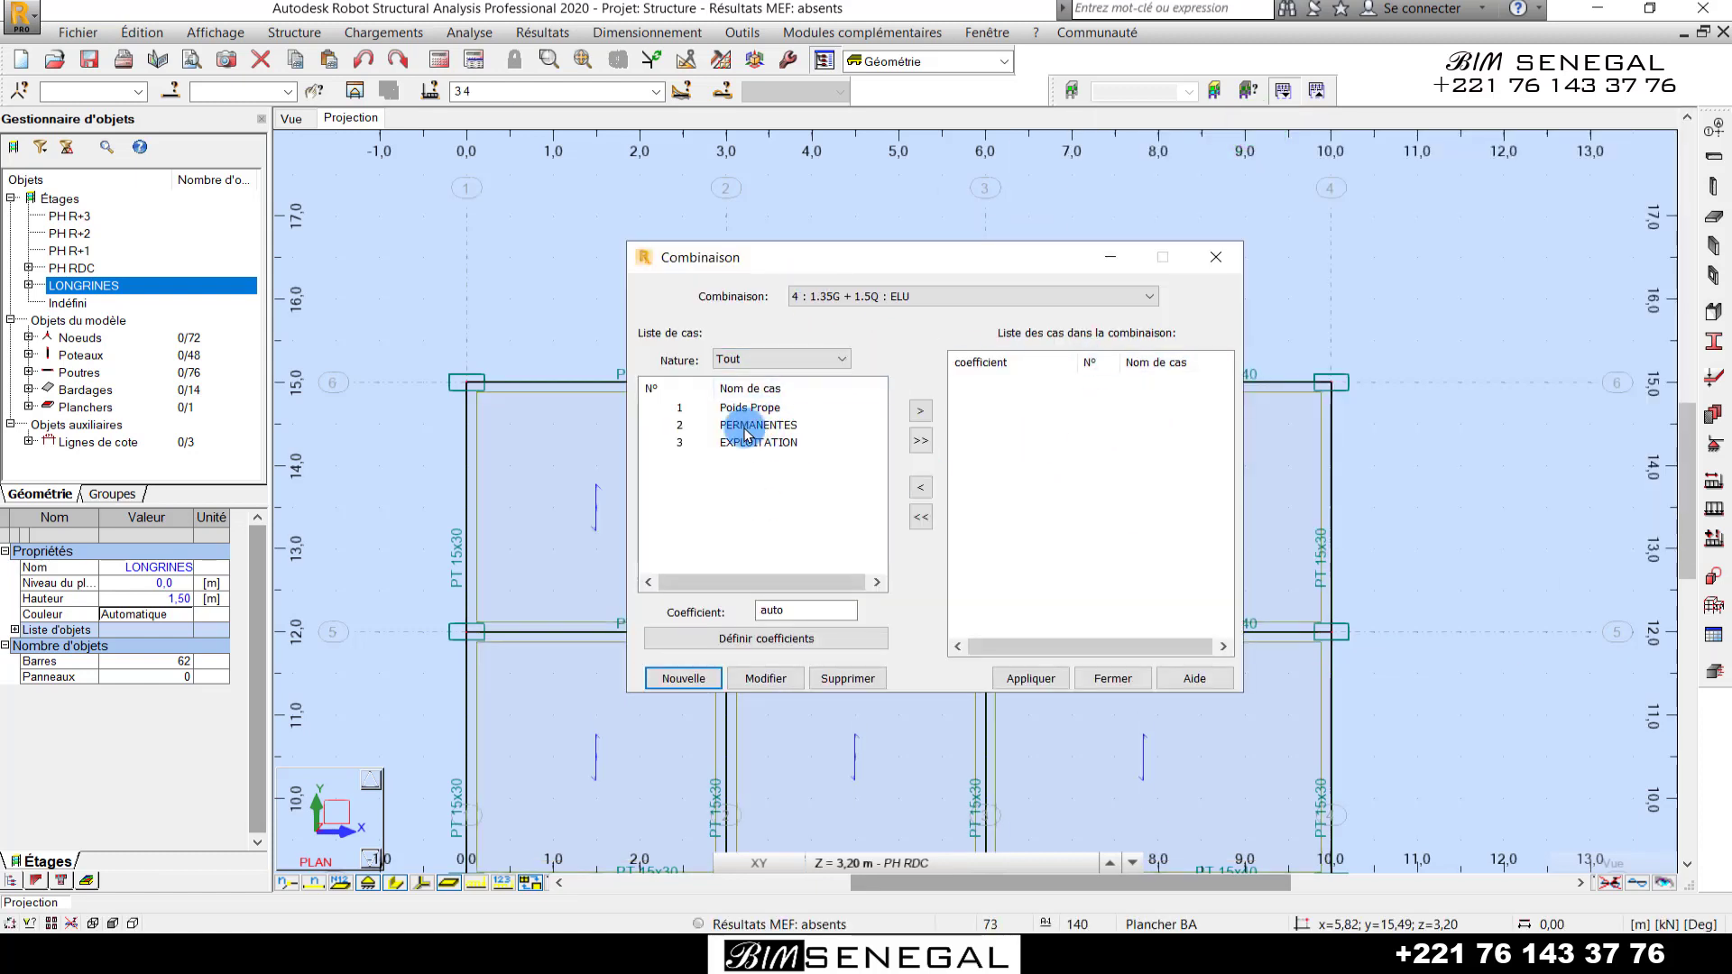
{"action": "left_click", "coordinate": [918, 441]}
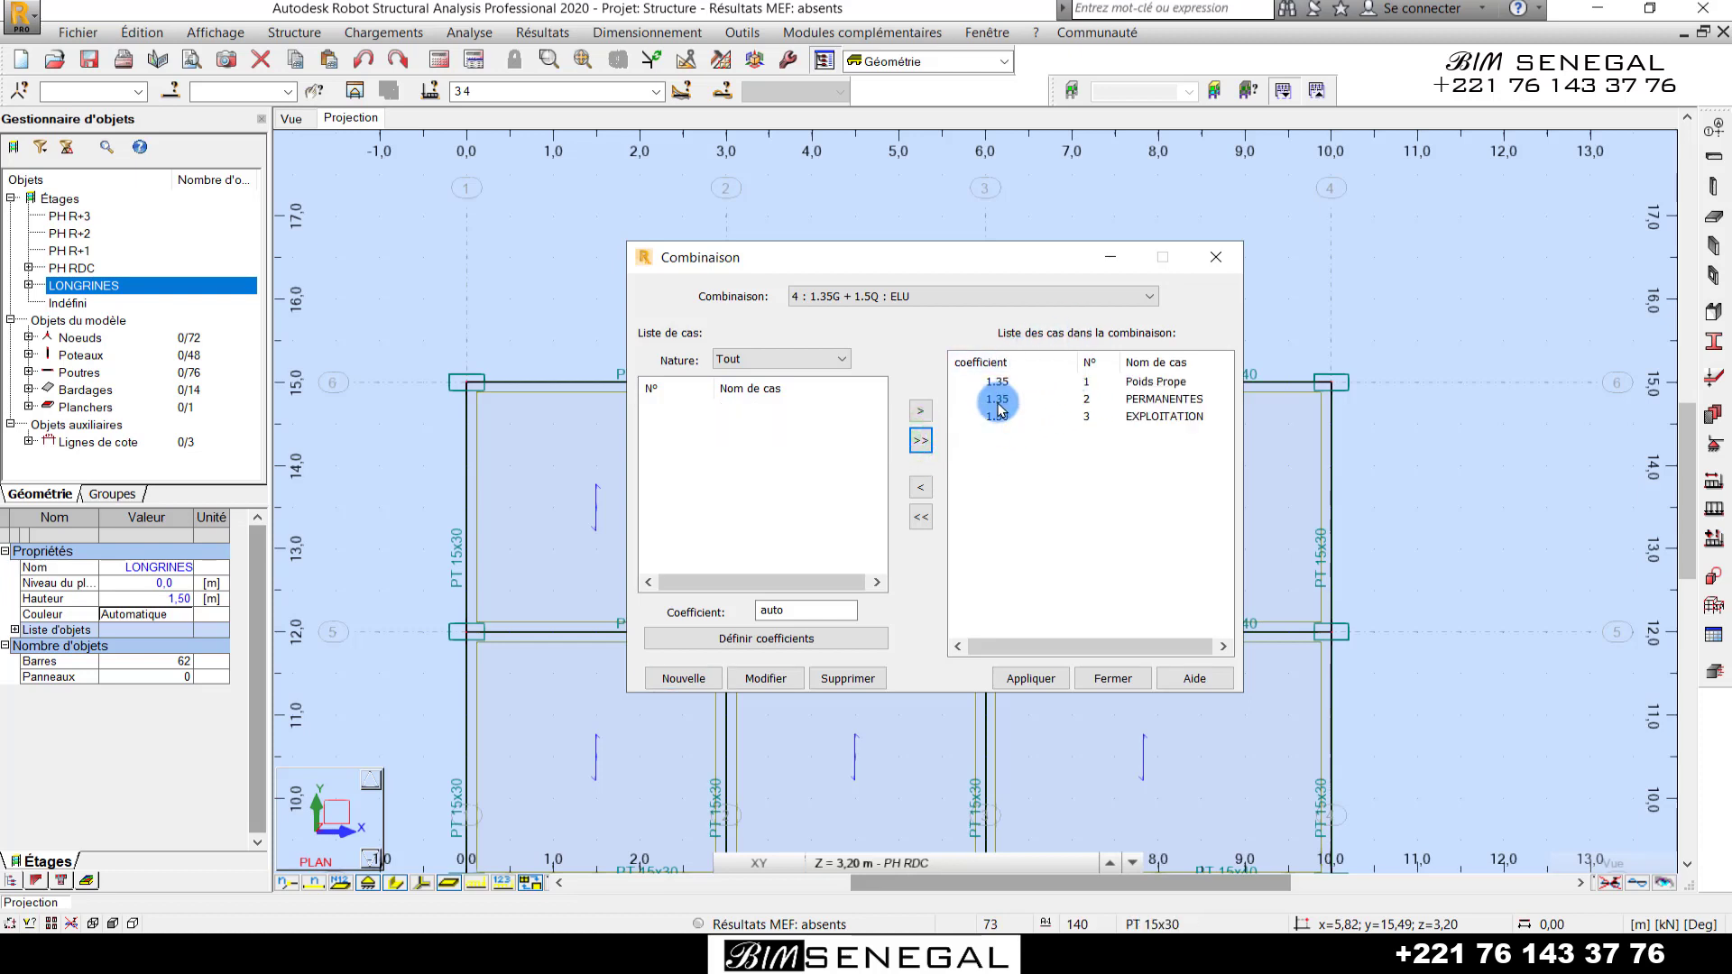
{"action": "left_click", "coordinate": [1032, 678]}
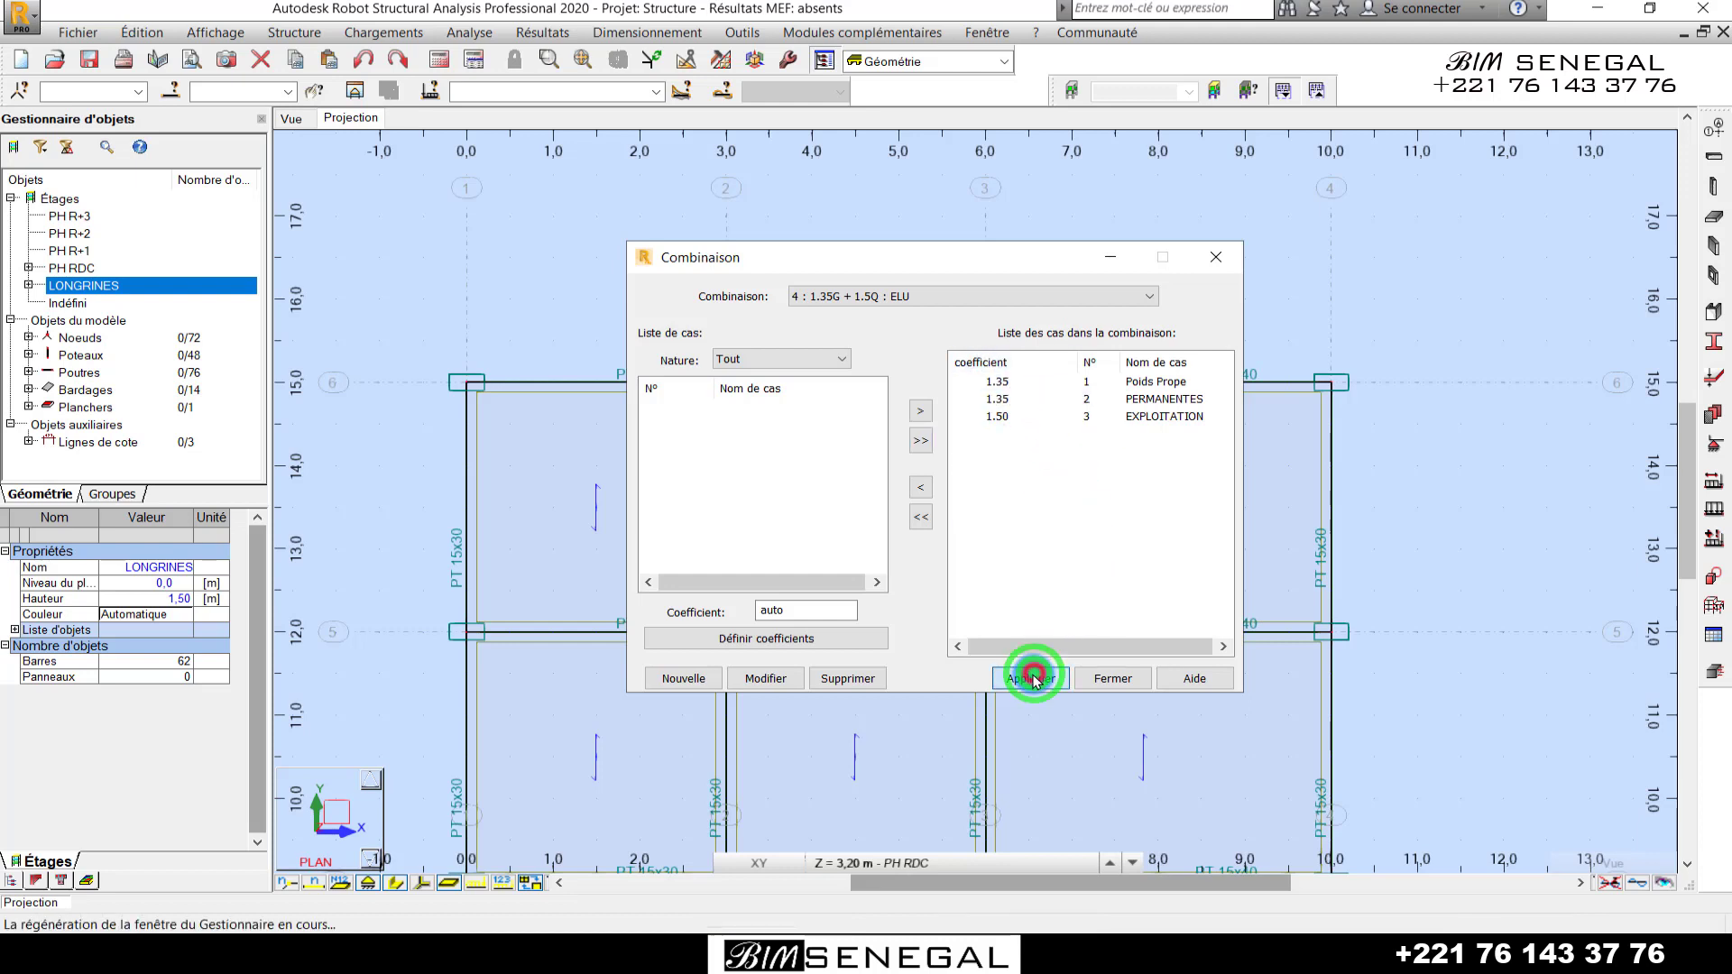
- Define a new combination of type ELS named G + Q
{"action": "left_click", "coordinate": [684, 678]}
{"action": "left_click", "coordinate": [946, 438]}
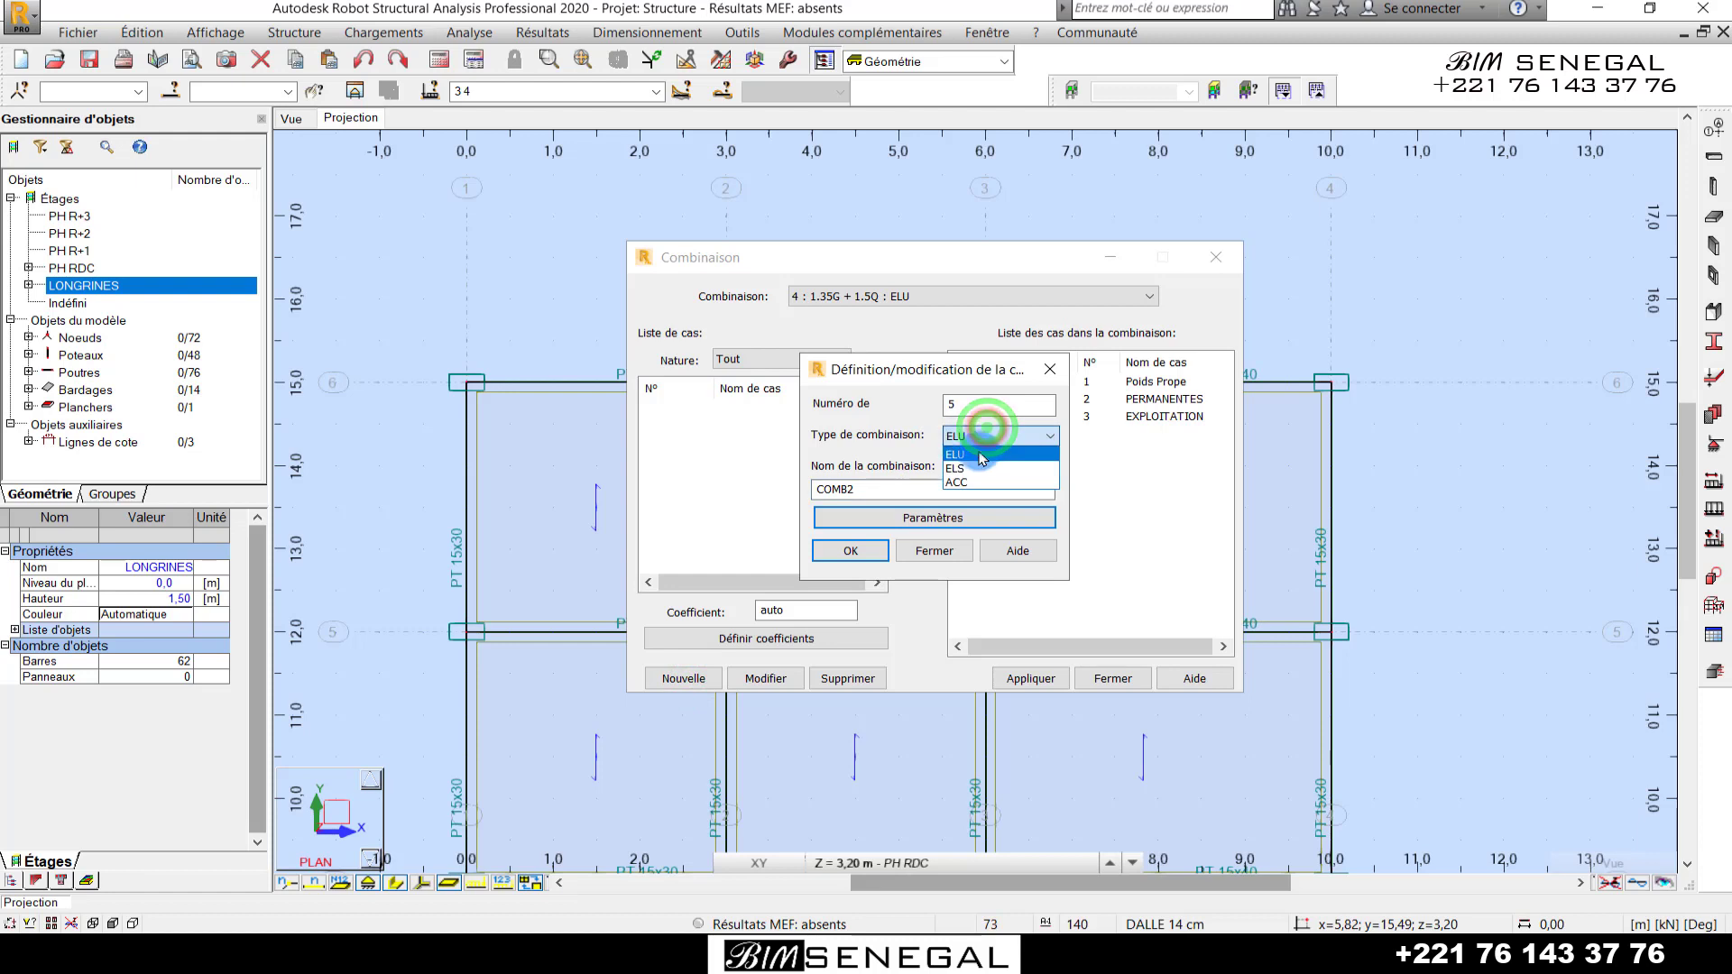
{"action": "left_click", "coordinate": [954, 468]}
{"action": "double_click", "coordinate": [916, 487]}
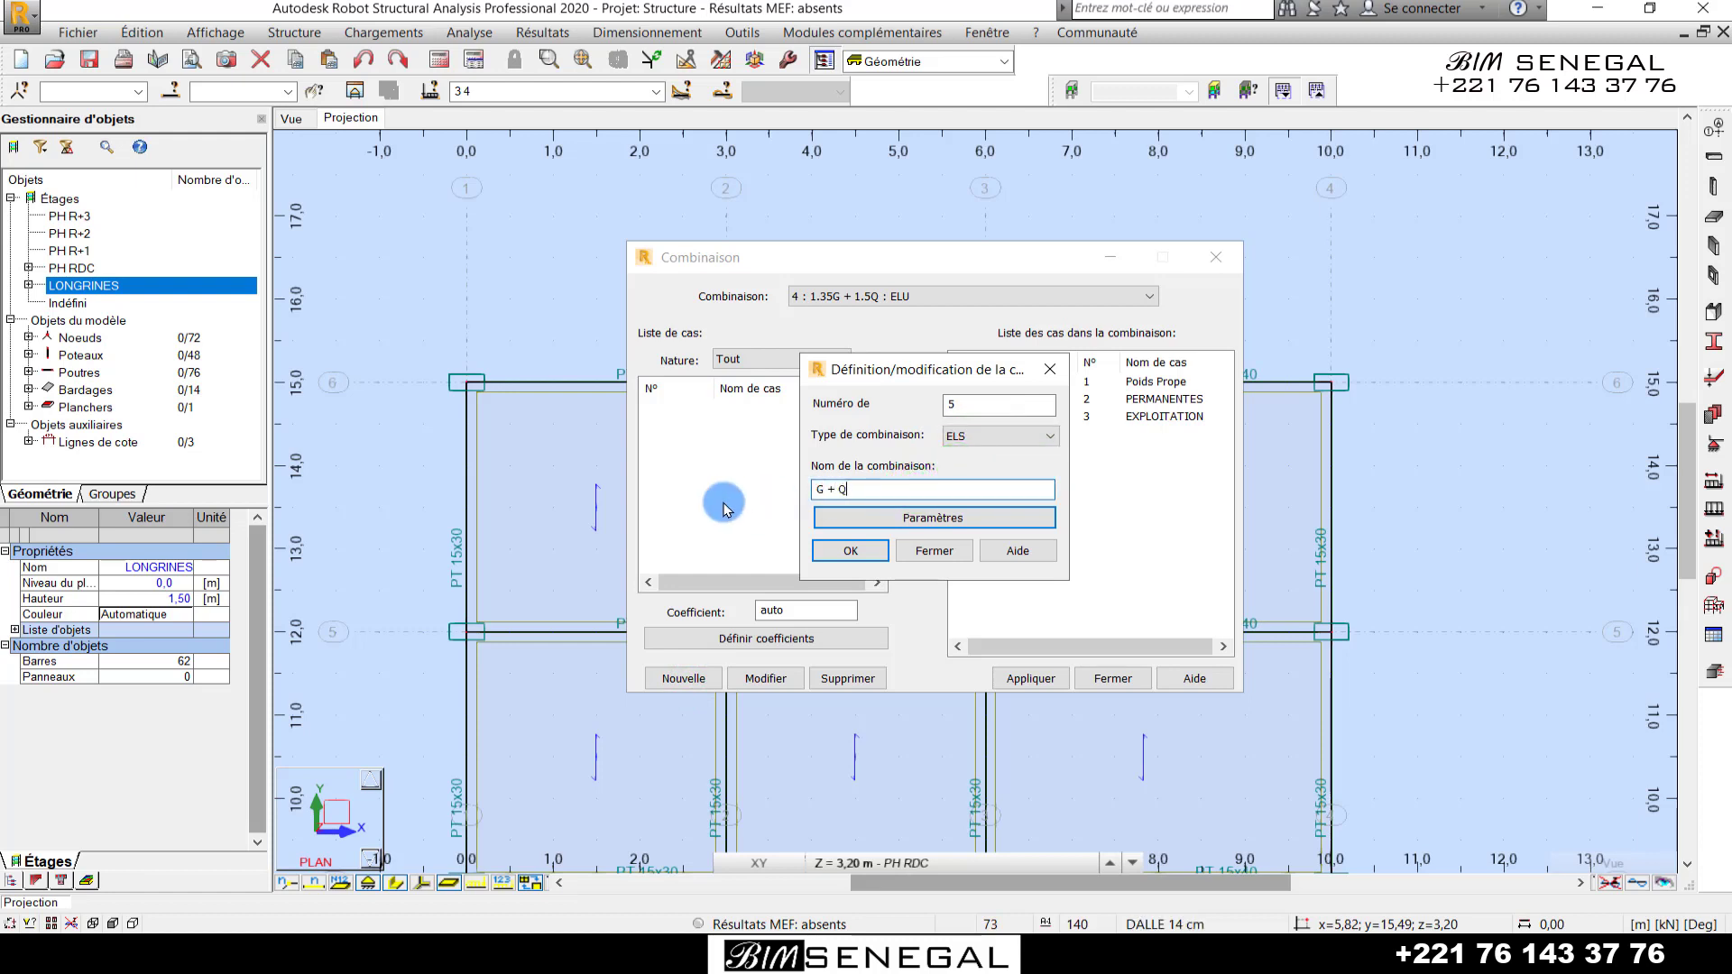
{"action": "left_click", "coordinate": [851, 551]}
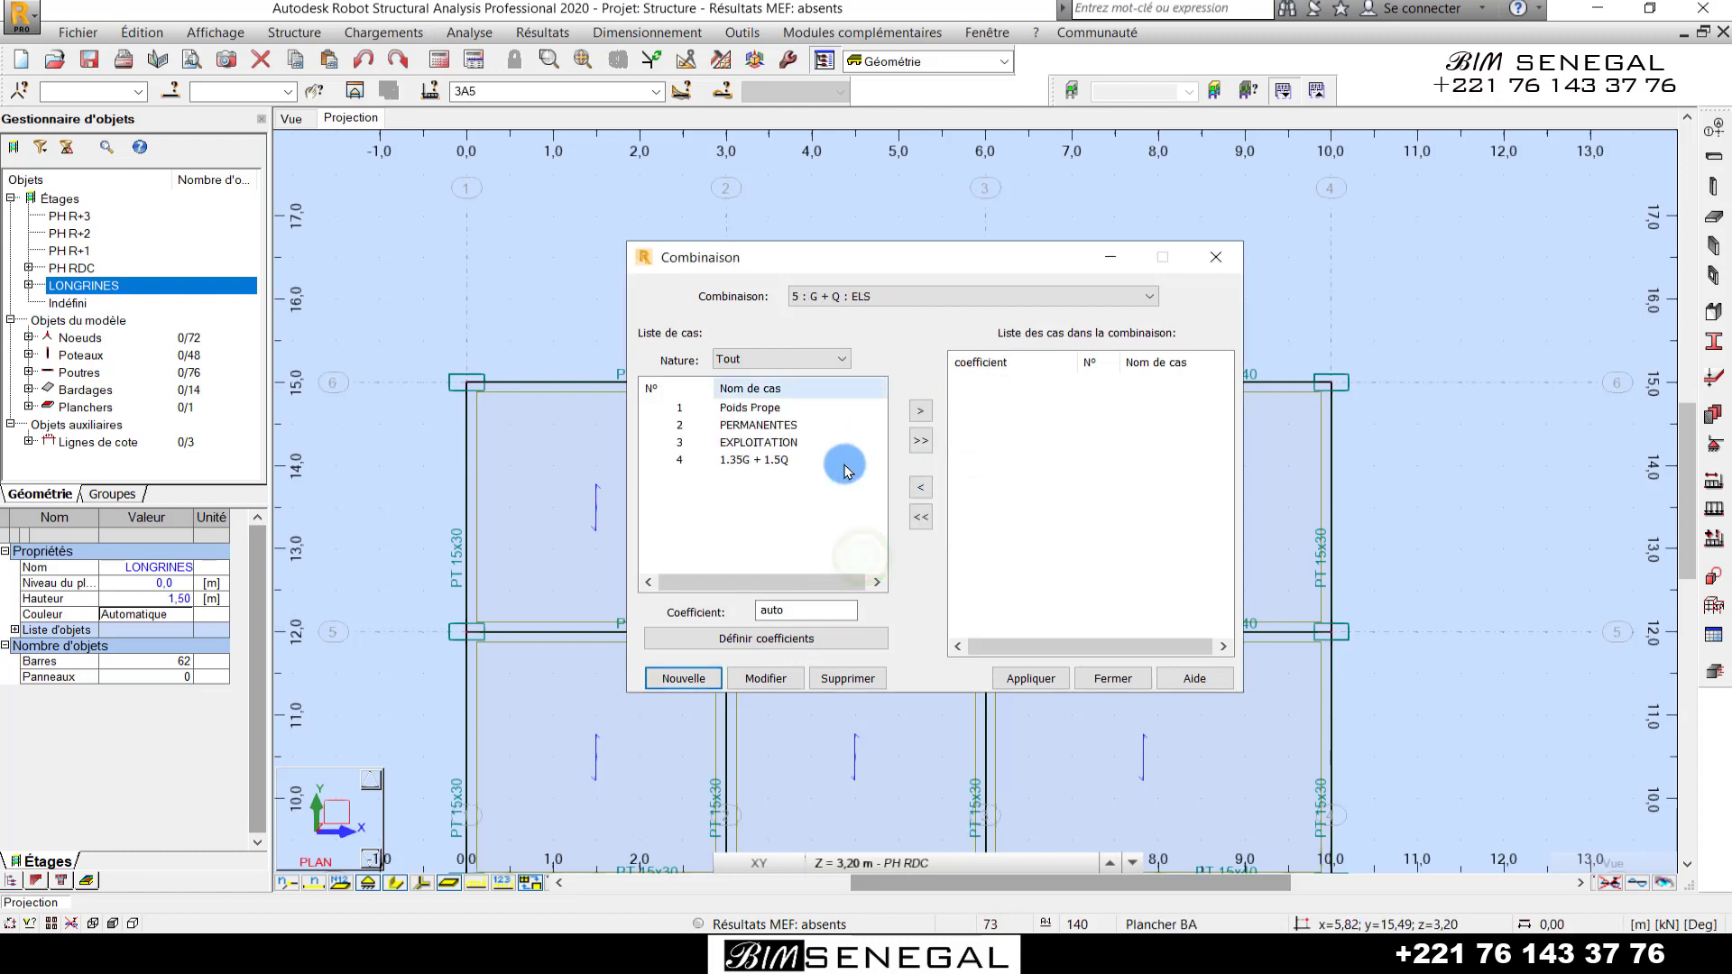
- Apply only Poids Prope, PERMANENTES and EXPLOITATION to the G + Q combination, leaving out 1.35G + 1.5Q, and close the combinations
{"action": "left_click", "coordinate": [919, 442]}
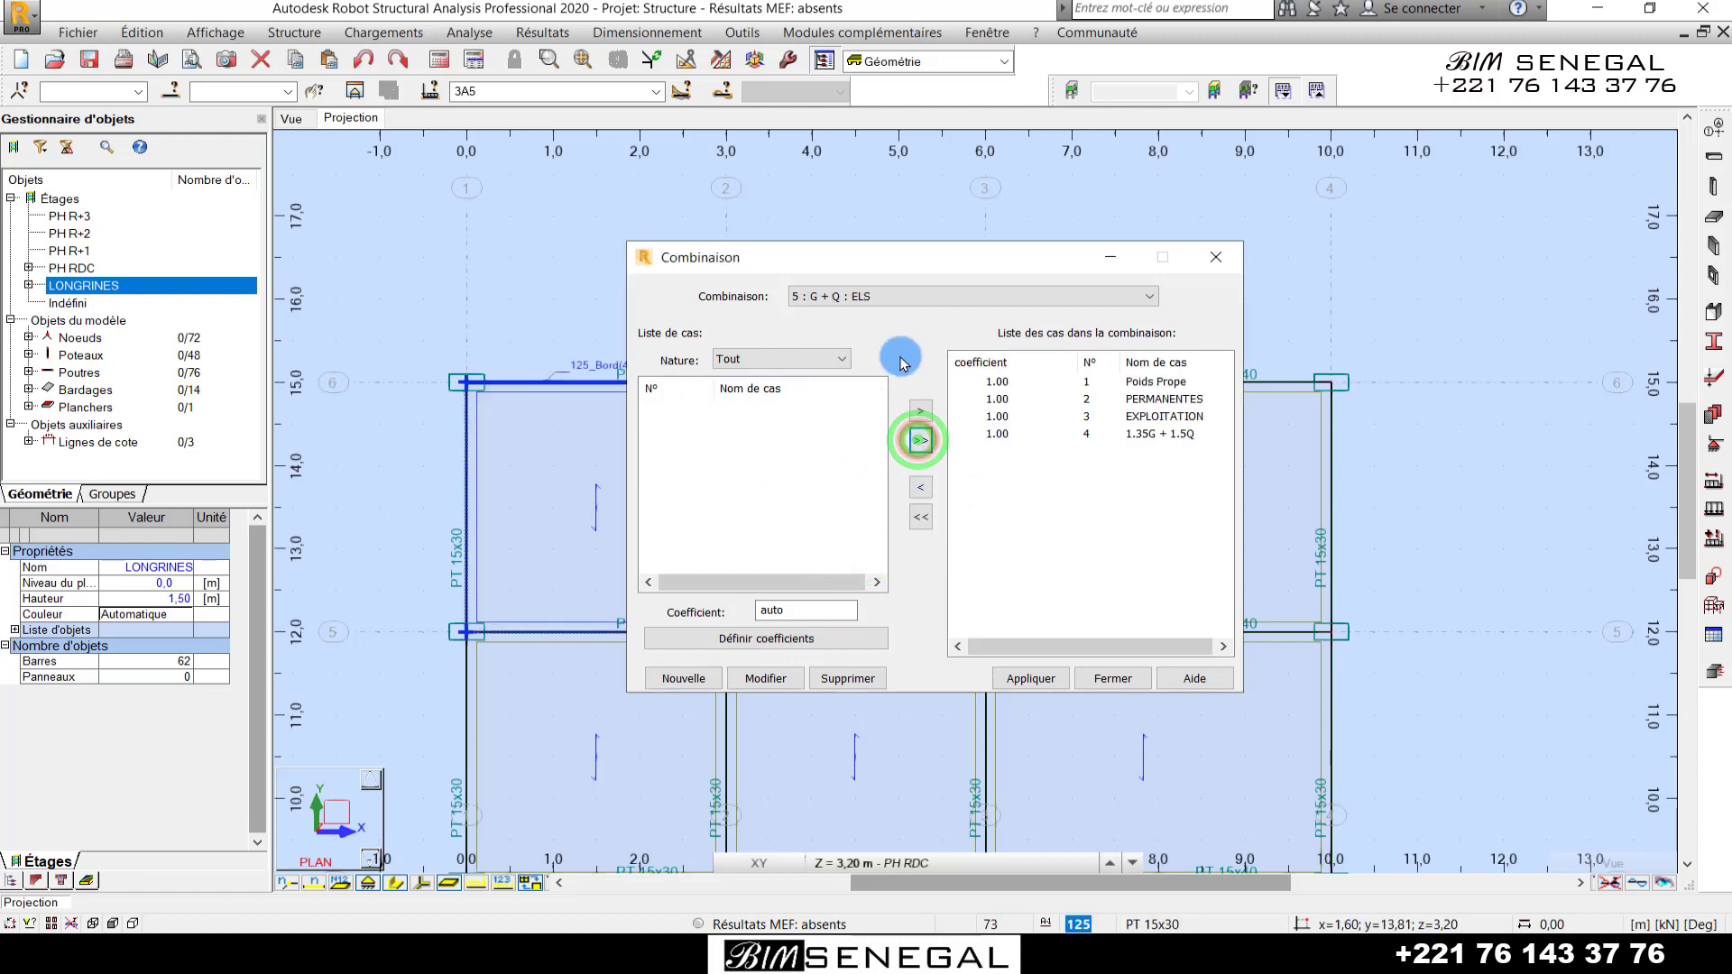
{"action": "left_click", "coordinate": [997, 434]}
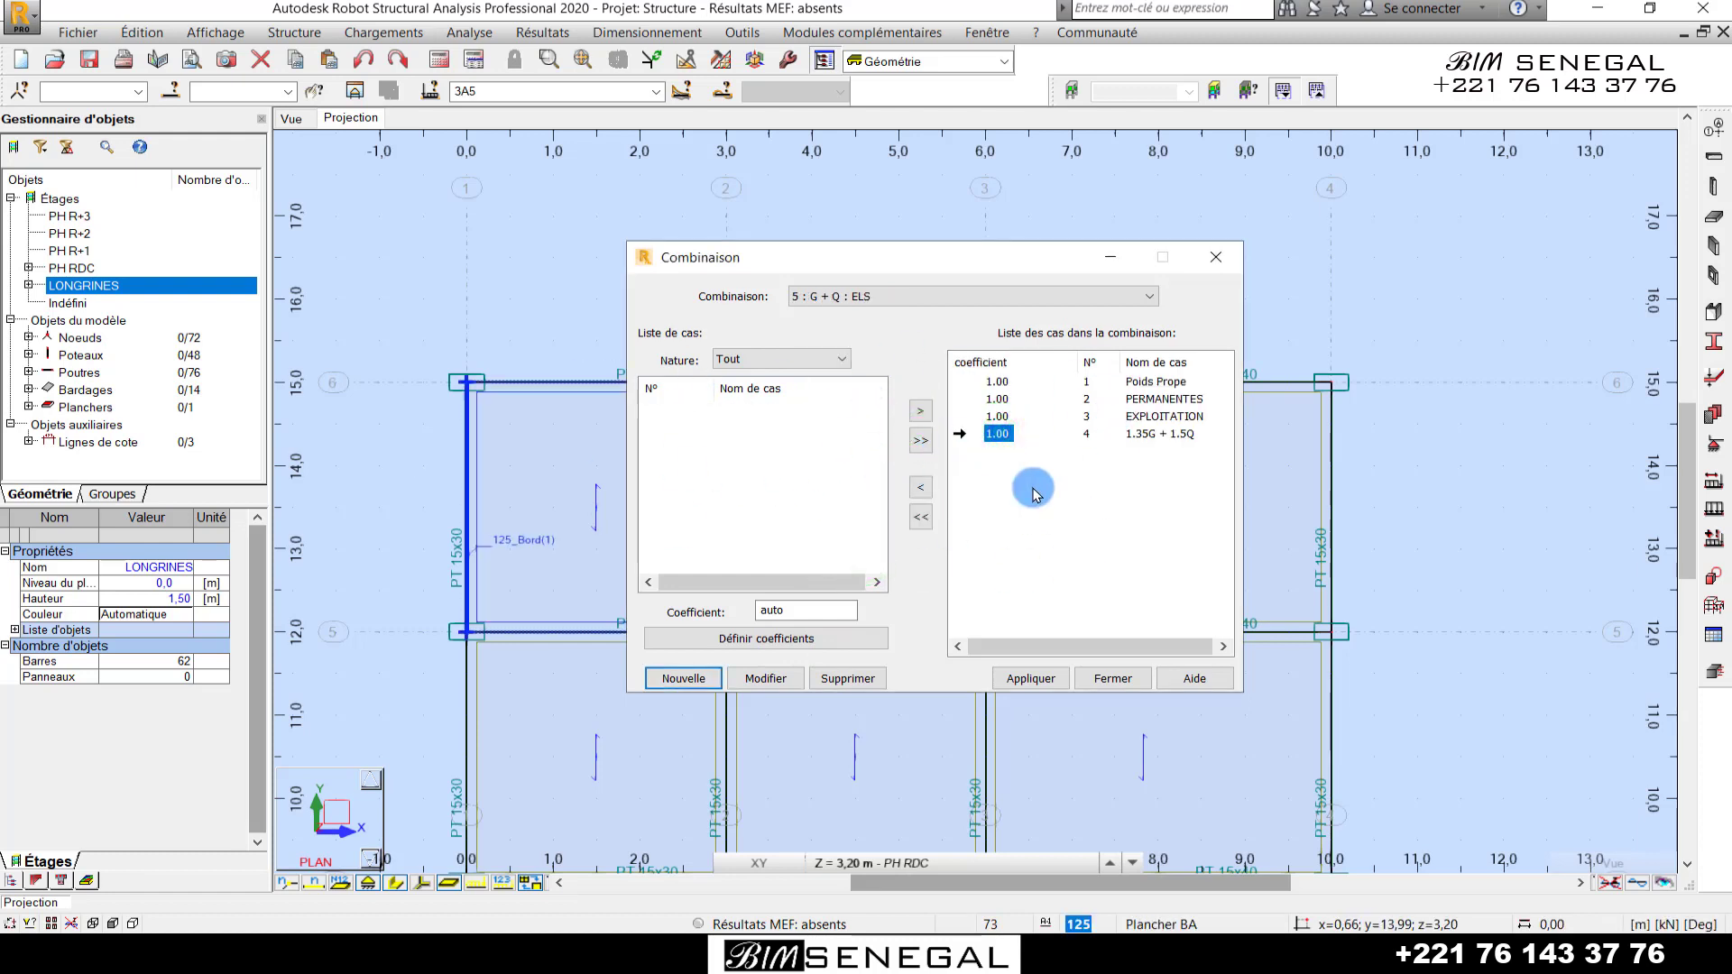
{"action": "left_click", "coordinate": [921, 493]}
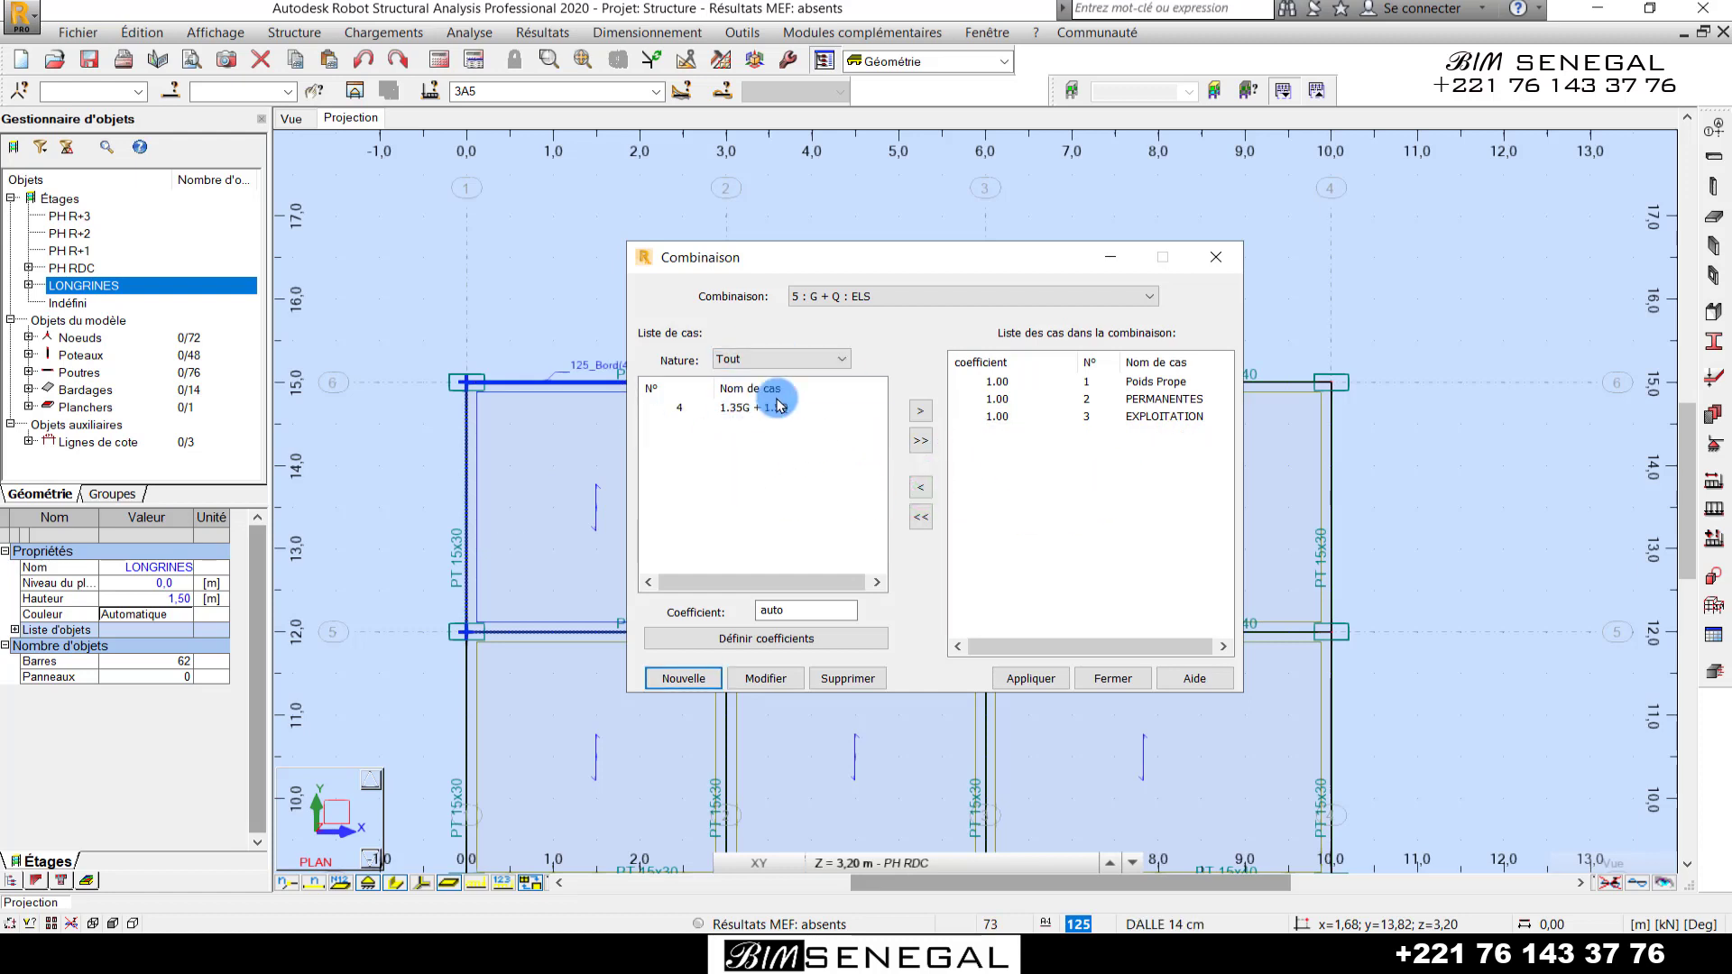
{"action": "left_click", "coordinate": [1031, 679]}
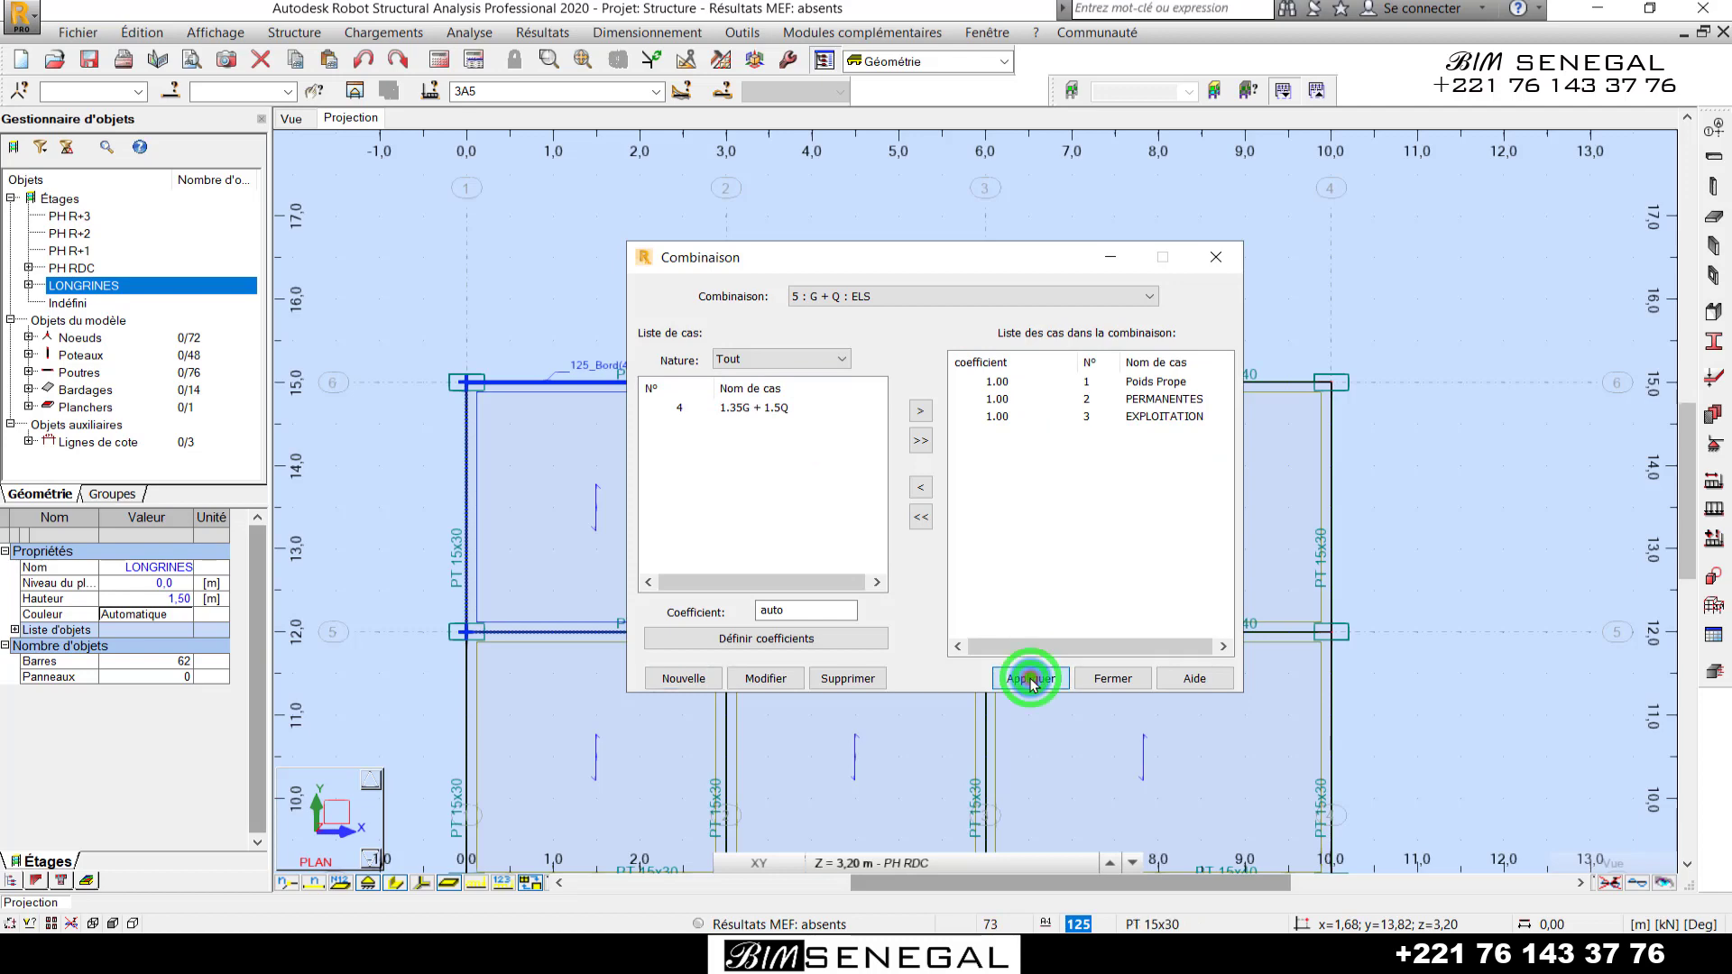
{"action": "left_click", "coordinate": [1218, 257]}
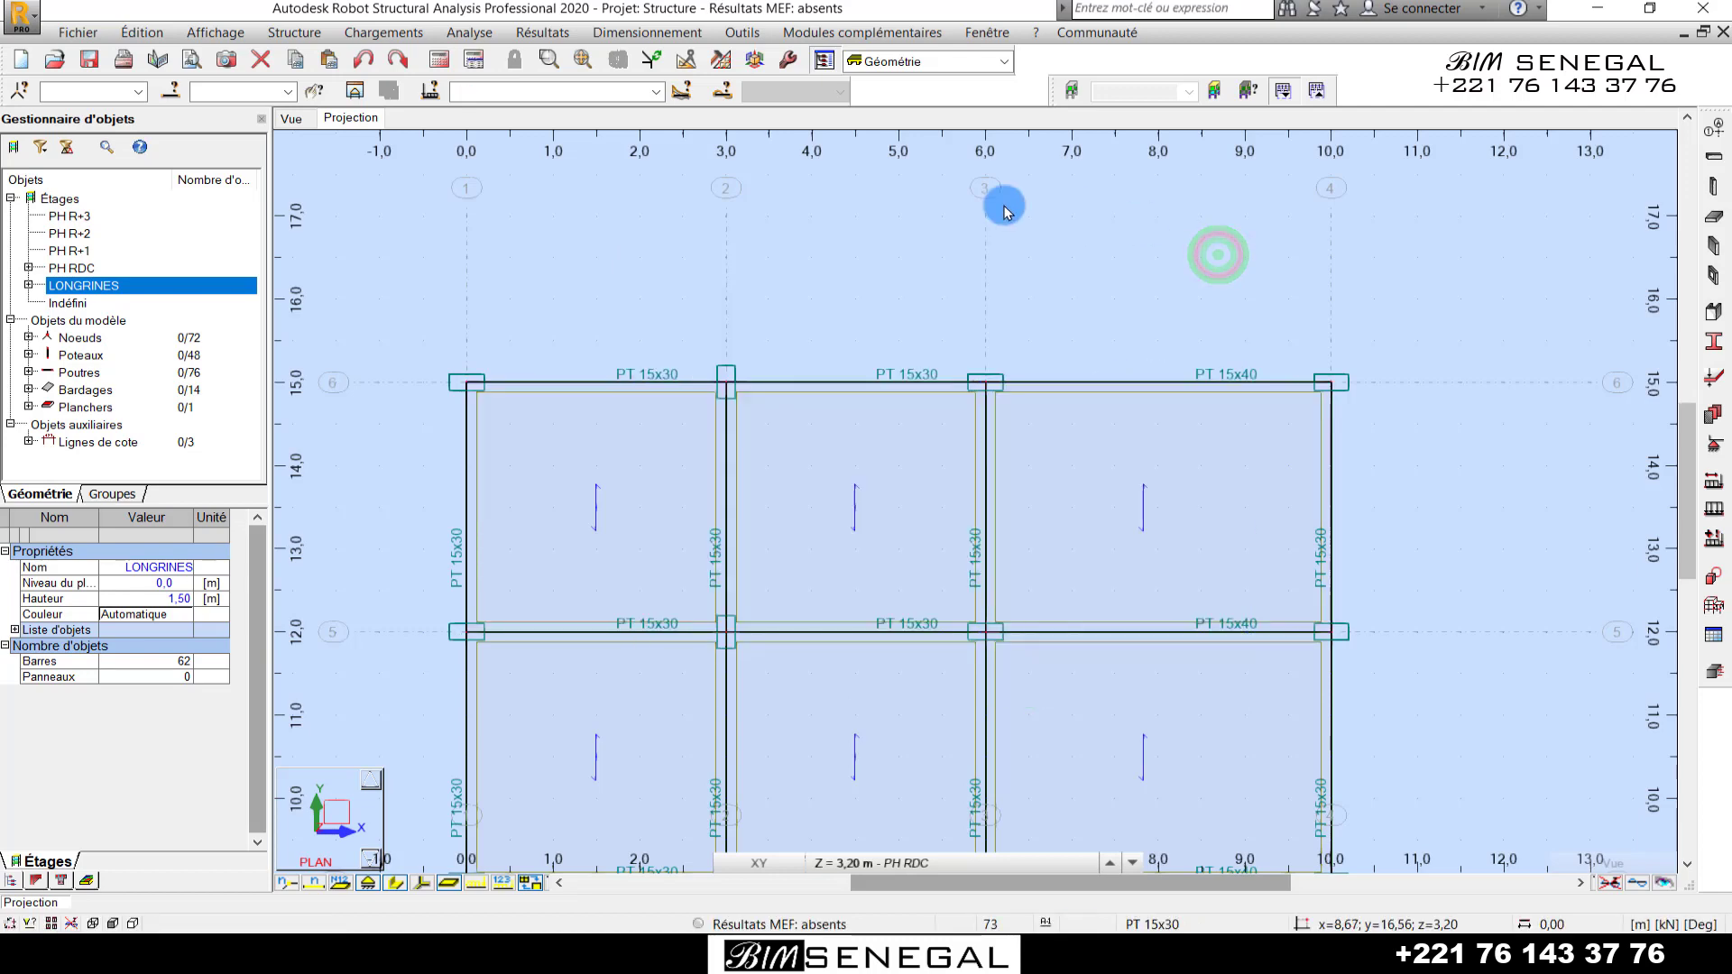
- Make 2 : PERMANENTES the active load case
{"action": "scroll", "coordinate": [928, 194], "scroll_direction": "down", "scroll_amount": 3}
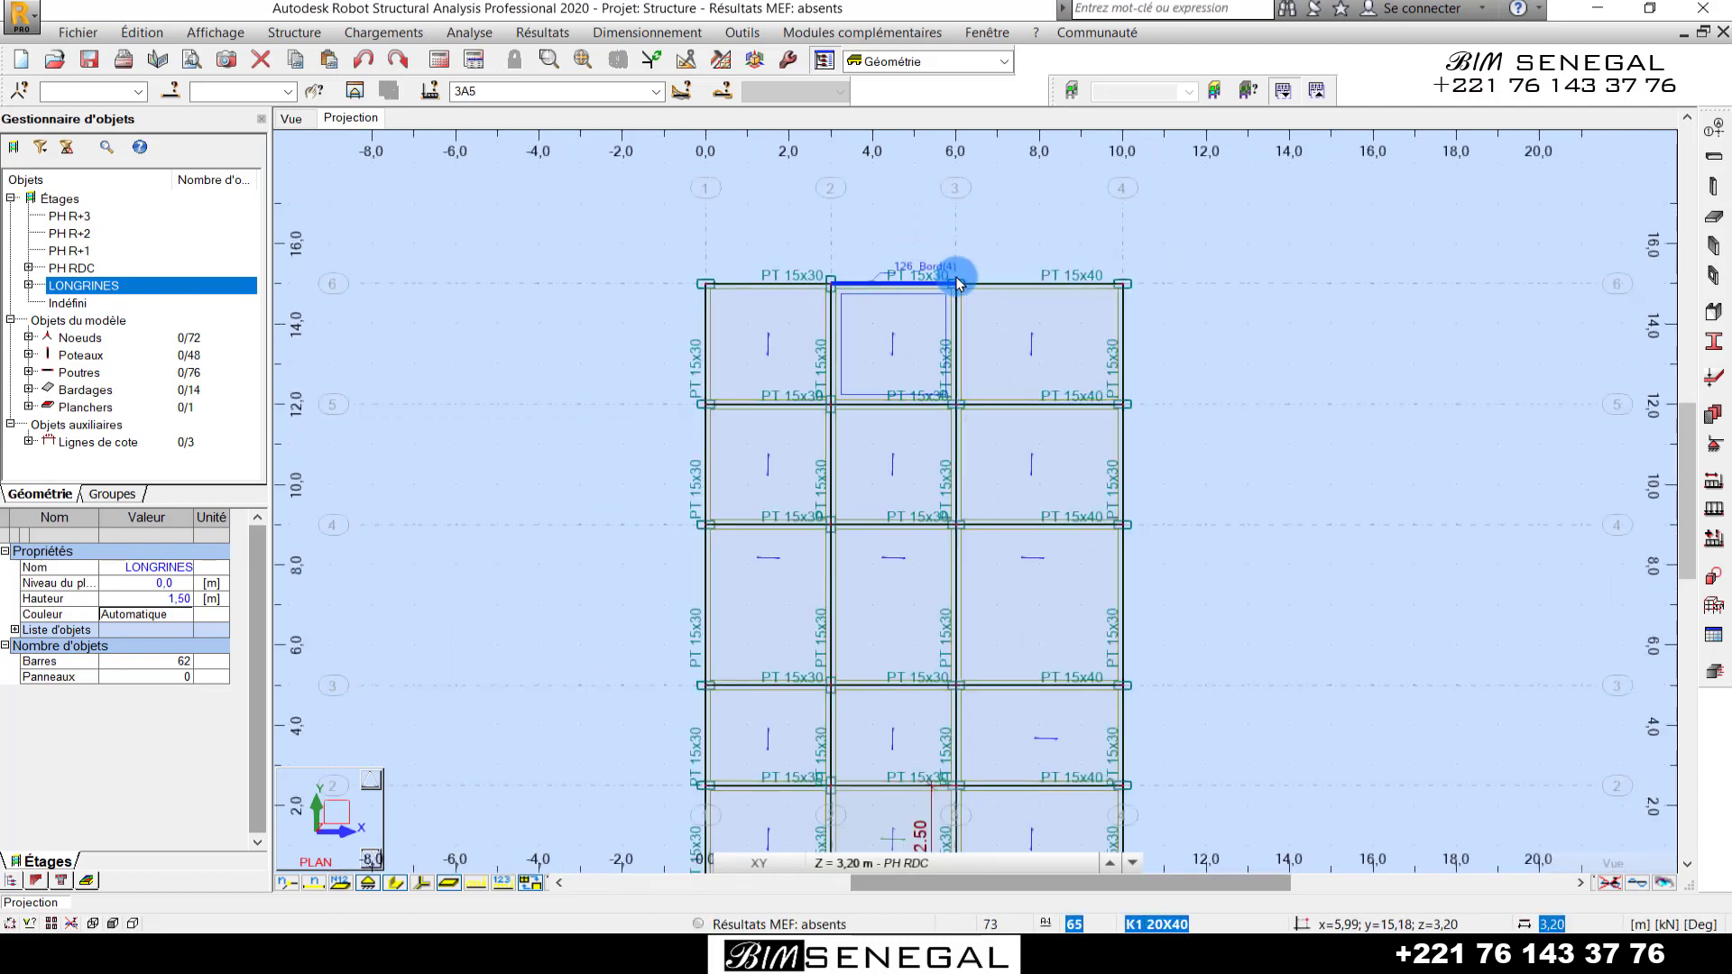
{"action": "scroll", "coordinate": [955, 273], "scroll_direction": "up", "scroll_amount": 1}
{"action": "scroll", "coordinate": [1038, 240], "scroll_direction": "up", "scroll_amount": 1}
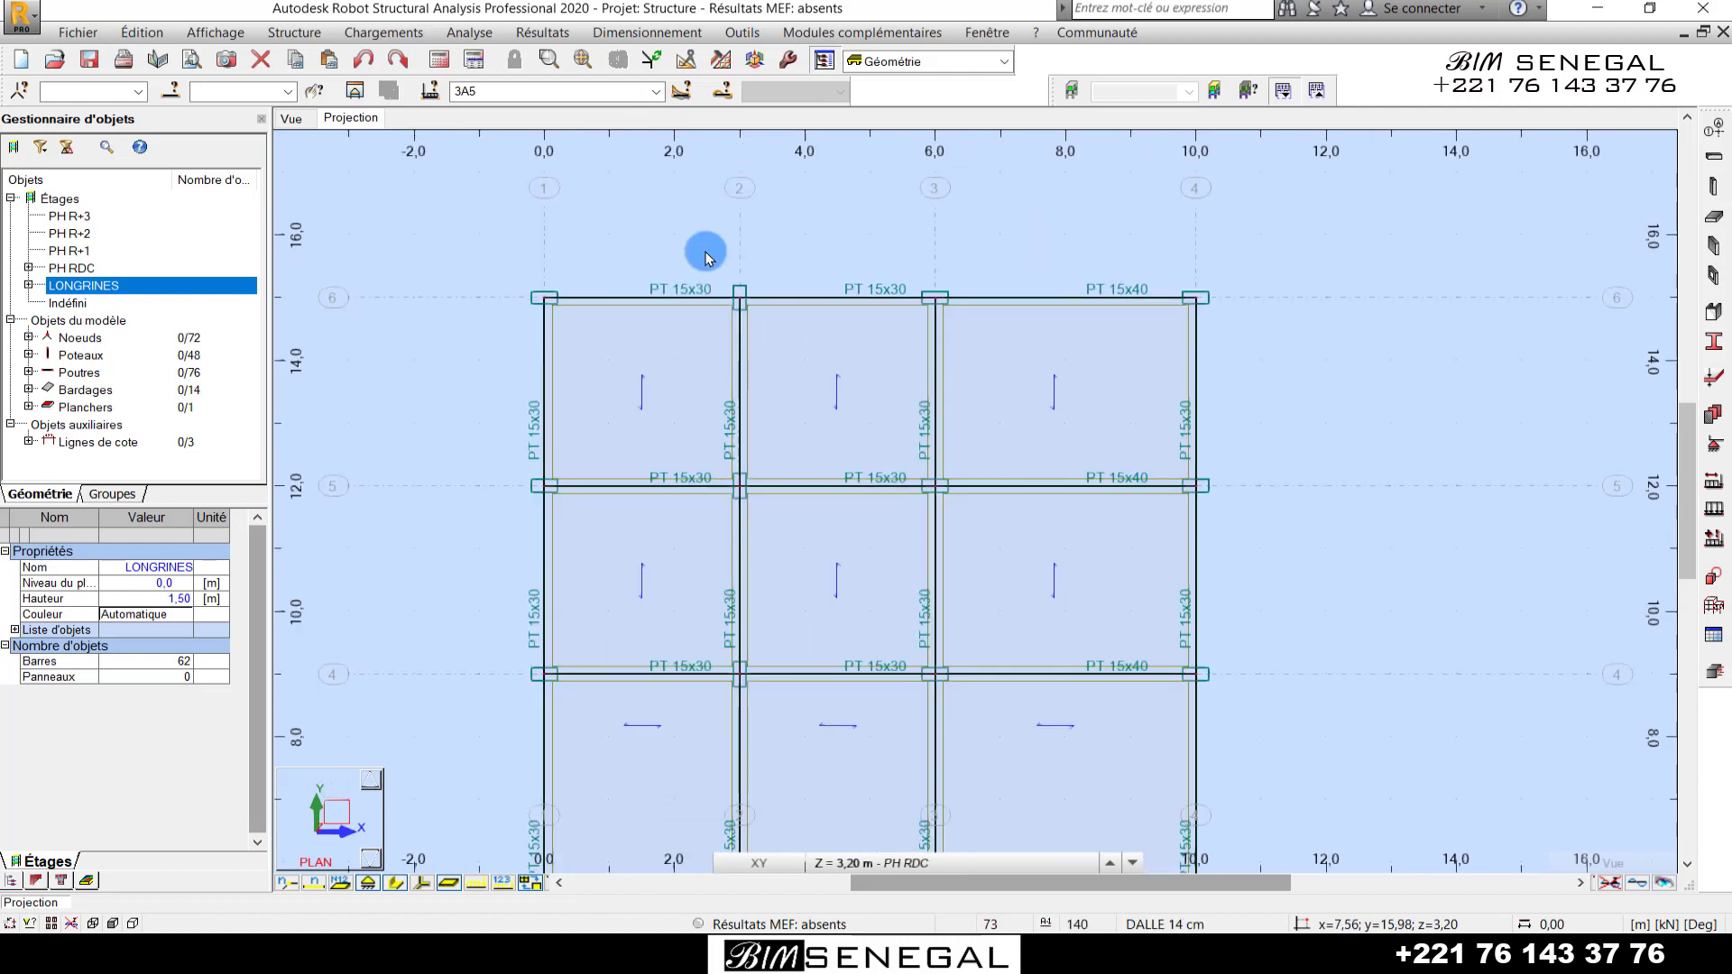
{"action": "left_click", "coordinate": [656, 91]}
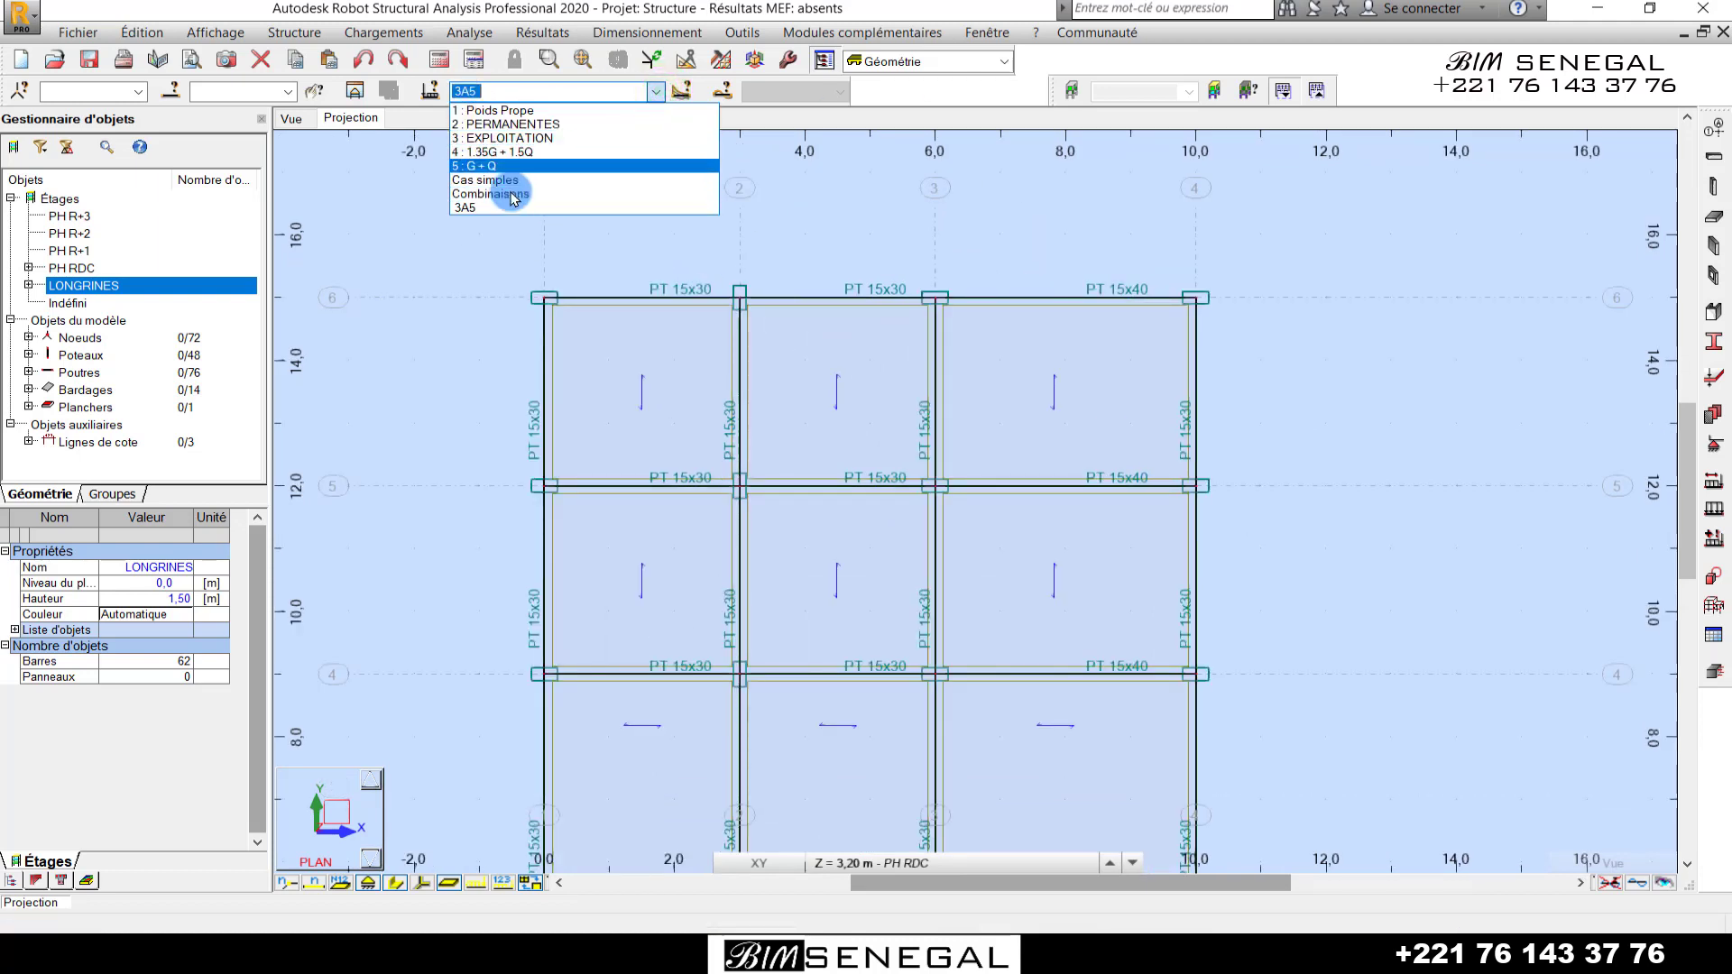
{"action": "left_click", "coordinate": [501, 128]}
{"action": "scroll", "coordinate": [774, 197], "scroll_direction": "down", "scroll_amount": 2}
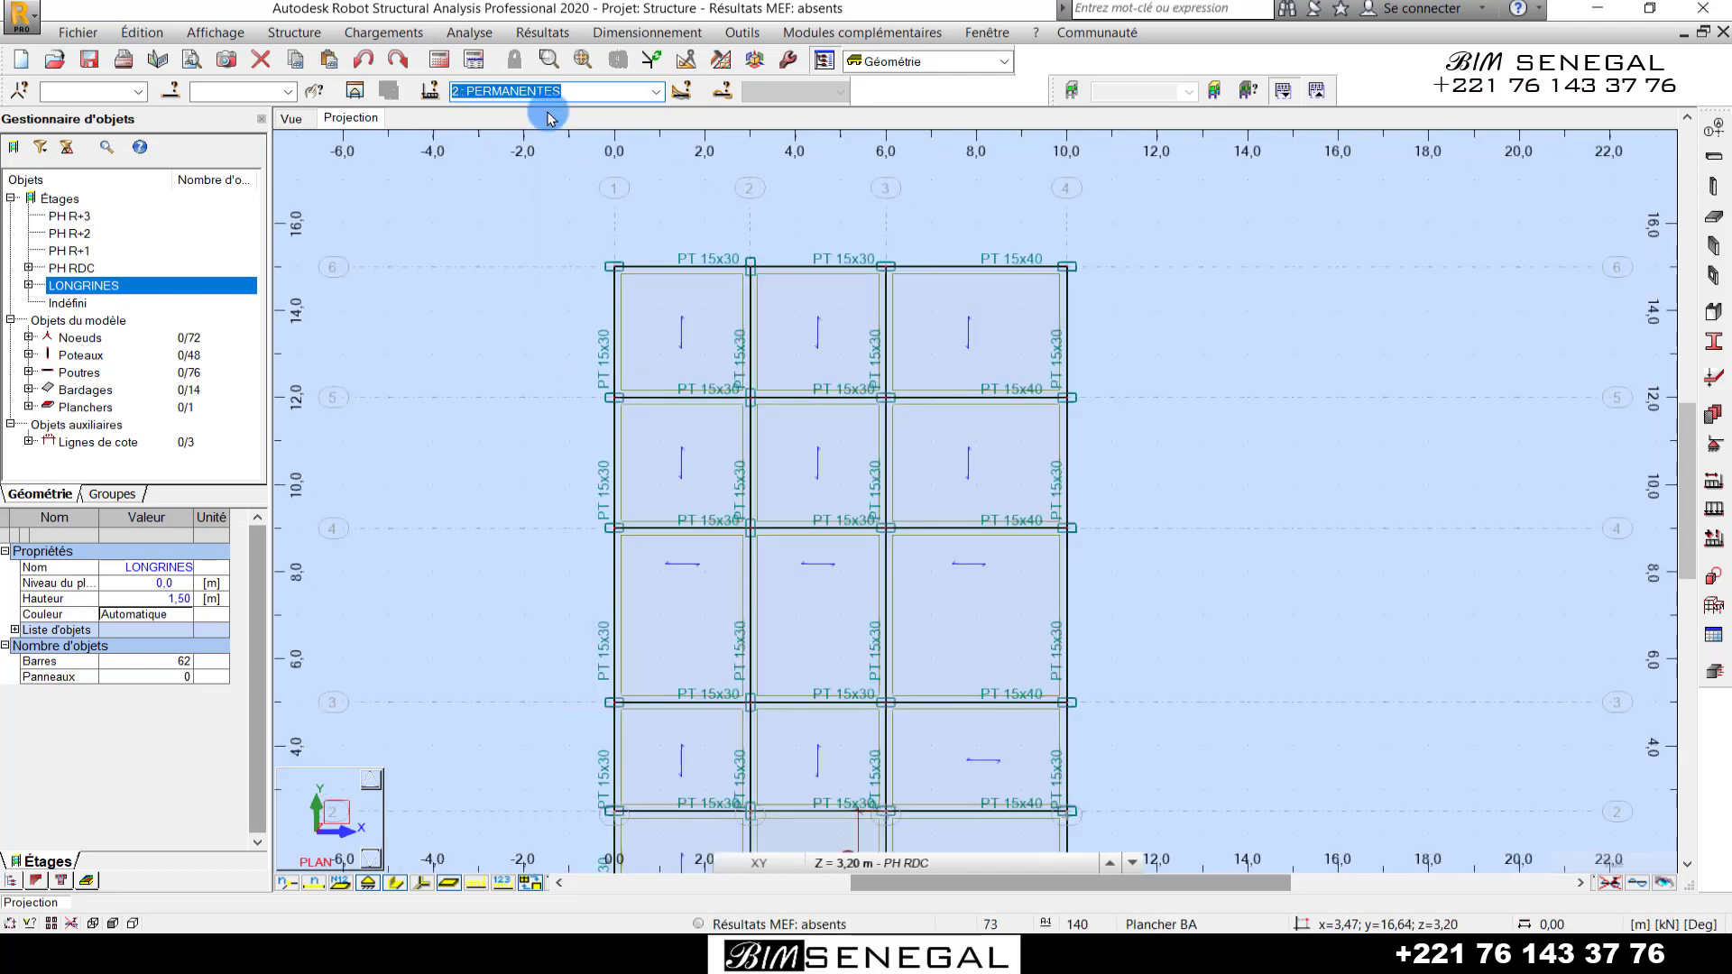
{"action": "scroll", "coordinate": [1194, 236], "scroll_direction": "down", "scroll_amount": 1}
{"action": "scroll", "coordinate": [956, 197], "scroll_direction": "down", "scroll_amount": 2}
{"action": "scroll", "coordinate": [1019, 542], "scroll_direction": "up", "scroll_amount": 1}
{"action": "scroll", "coordinate": [1000, 311], "scroll_direction": "up", "scroll_amount": 2}
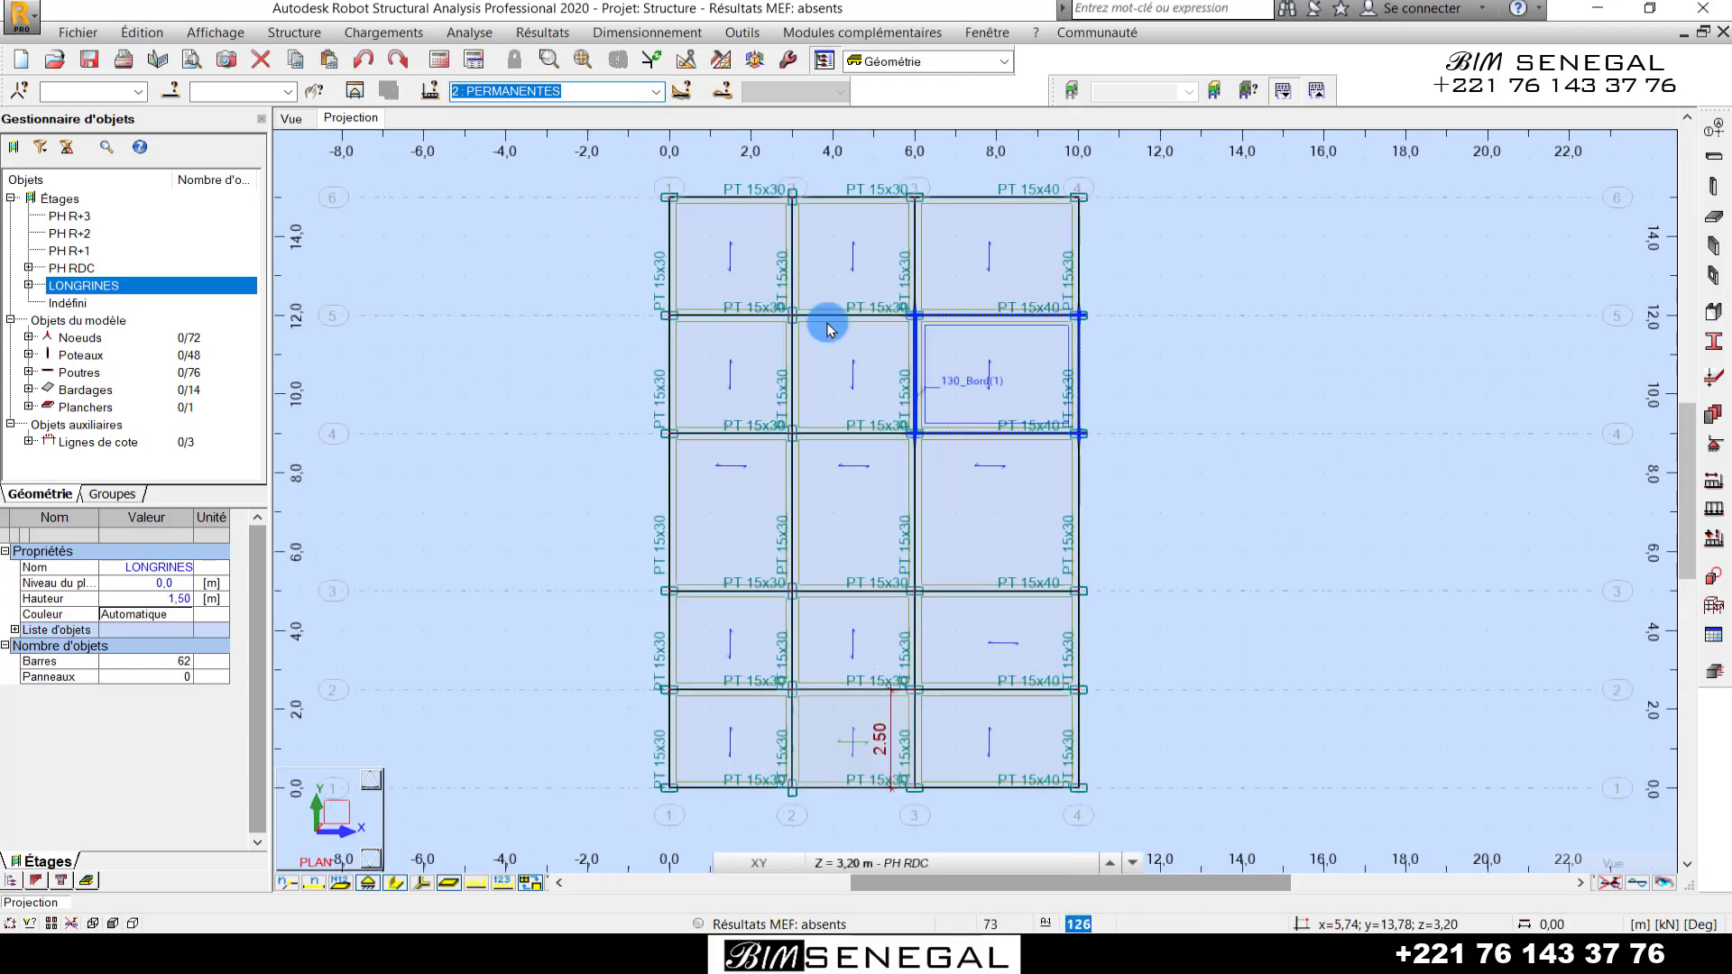
{"action": "scroll", "coordinate": [1059, 688], "scroll_direction": "down", "scroll_amount": 2}
{"action": "scroll", "coordinate": [951, 224], "scroll_direction": "up", "scroll_amount": 2}
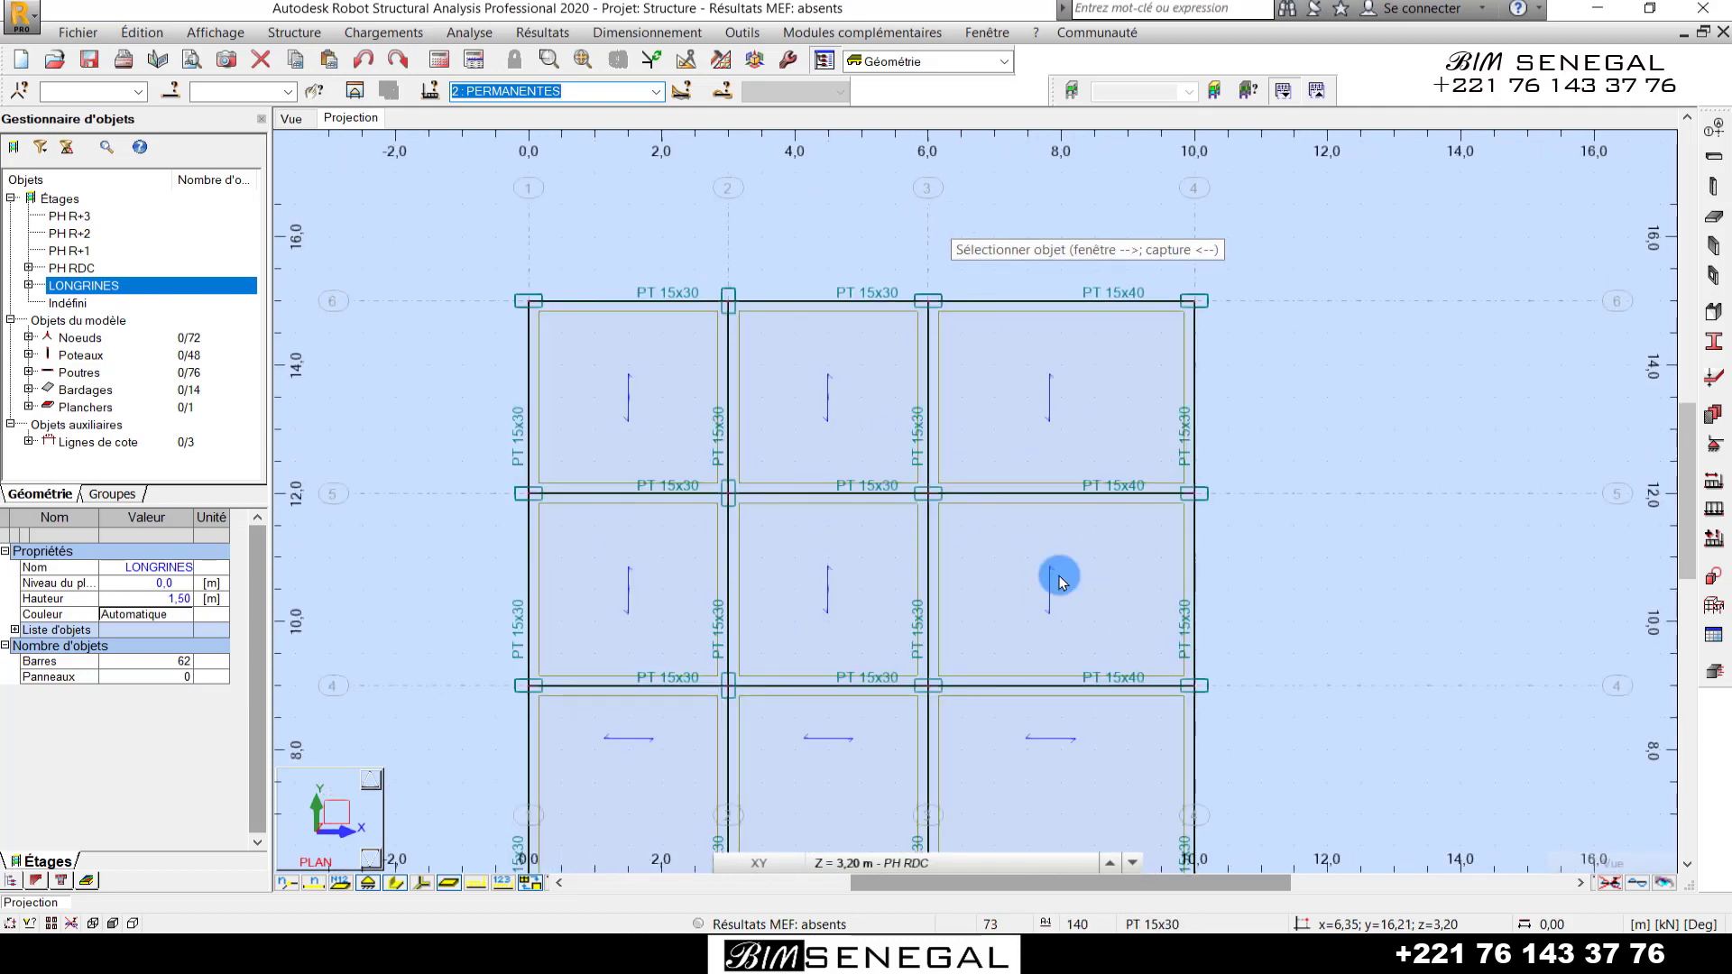
- Examine the floor panels of the PH RDC plan and their load distribution directions
{"action": "scroll", "coordinate": [913, 279], "scroll_direction": "down", "scroll_amount": 3}
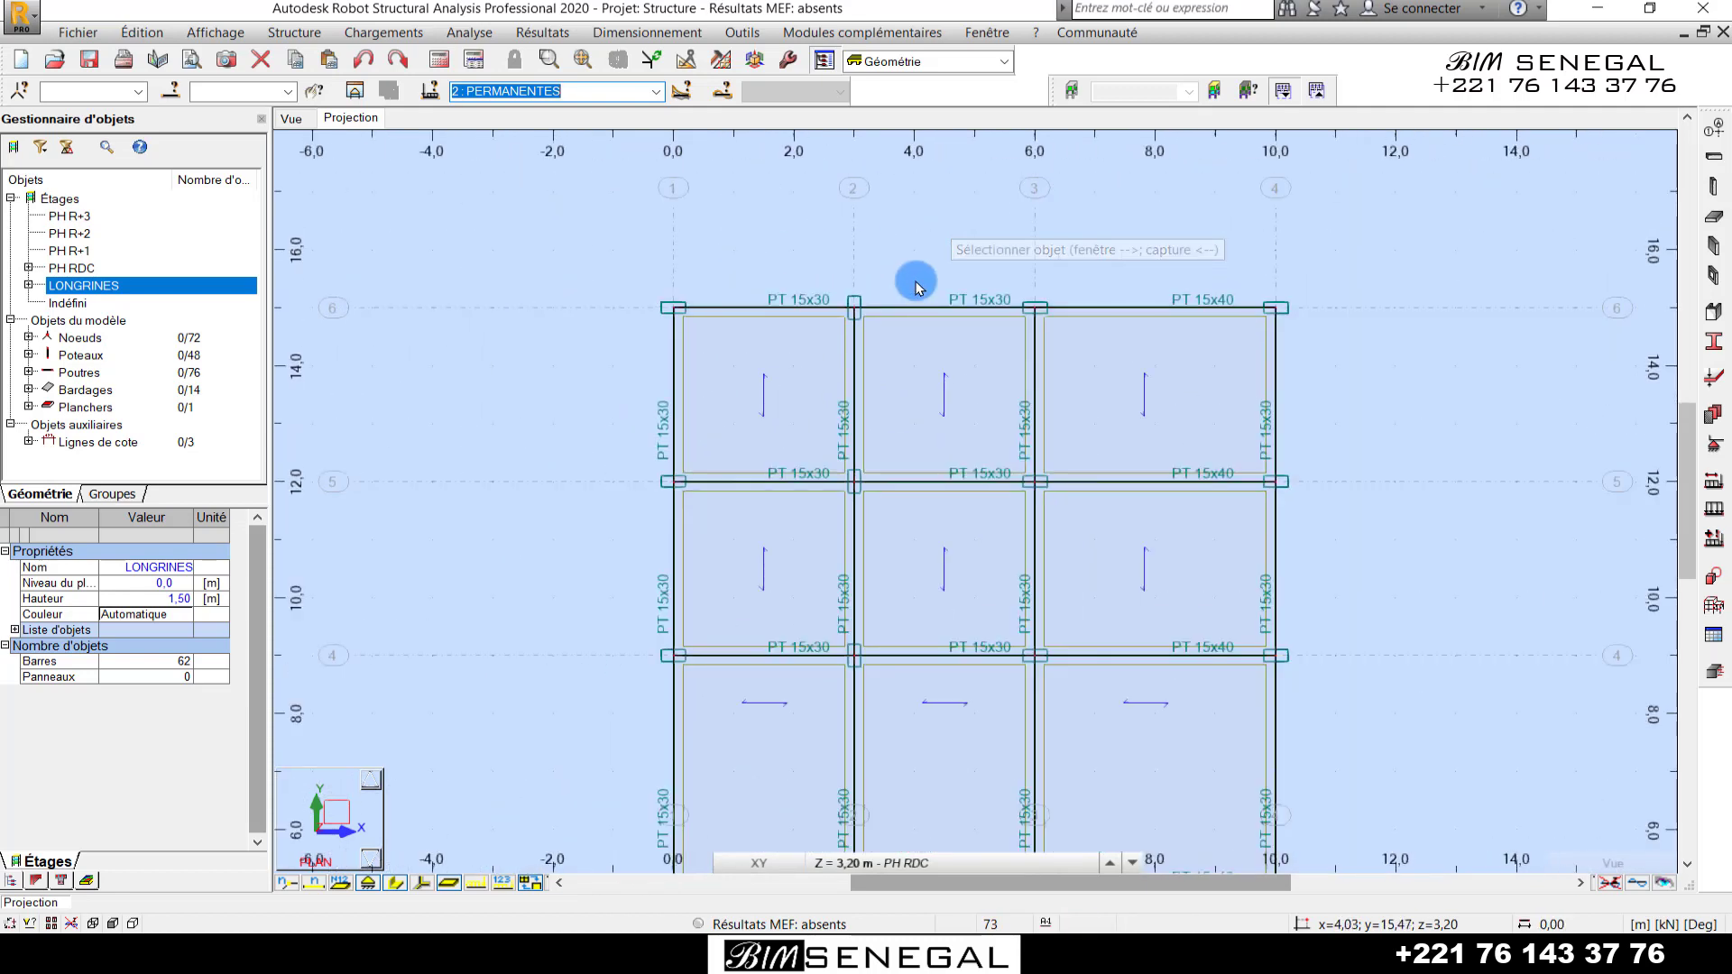
{"action": "scroll", "coordinate": [939, 297], "scroll_direction": "down", "scroll_amount": 2}
{"action": "scroll", "coordinate": [1039, 552], "scroll_direction": "up", "scroll_amount": 2}
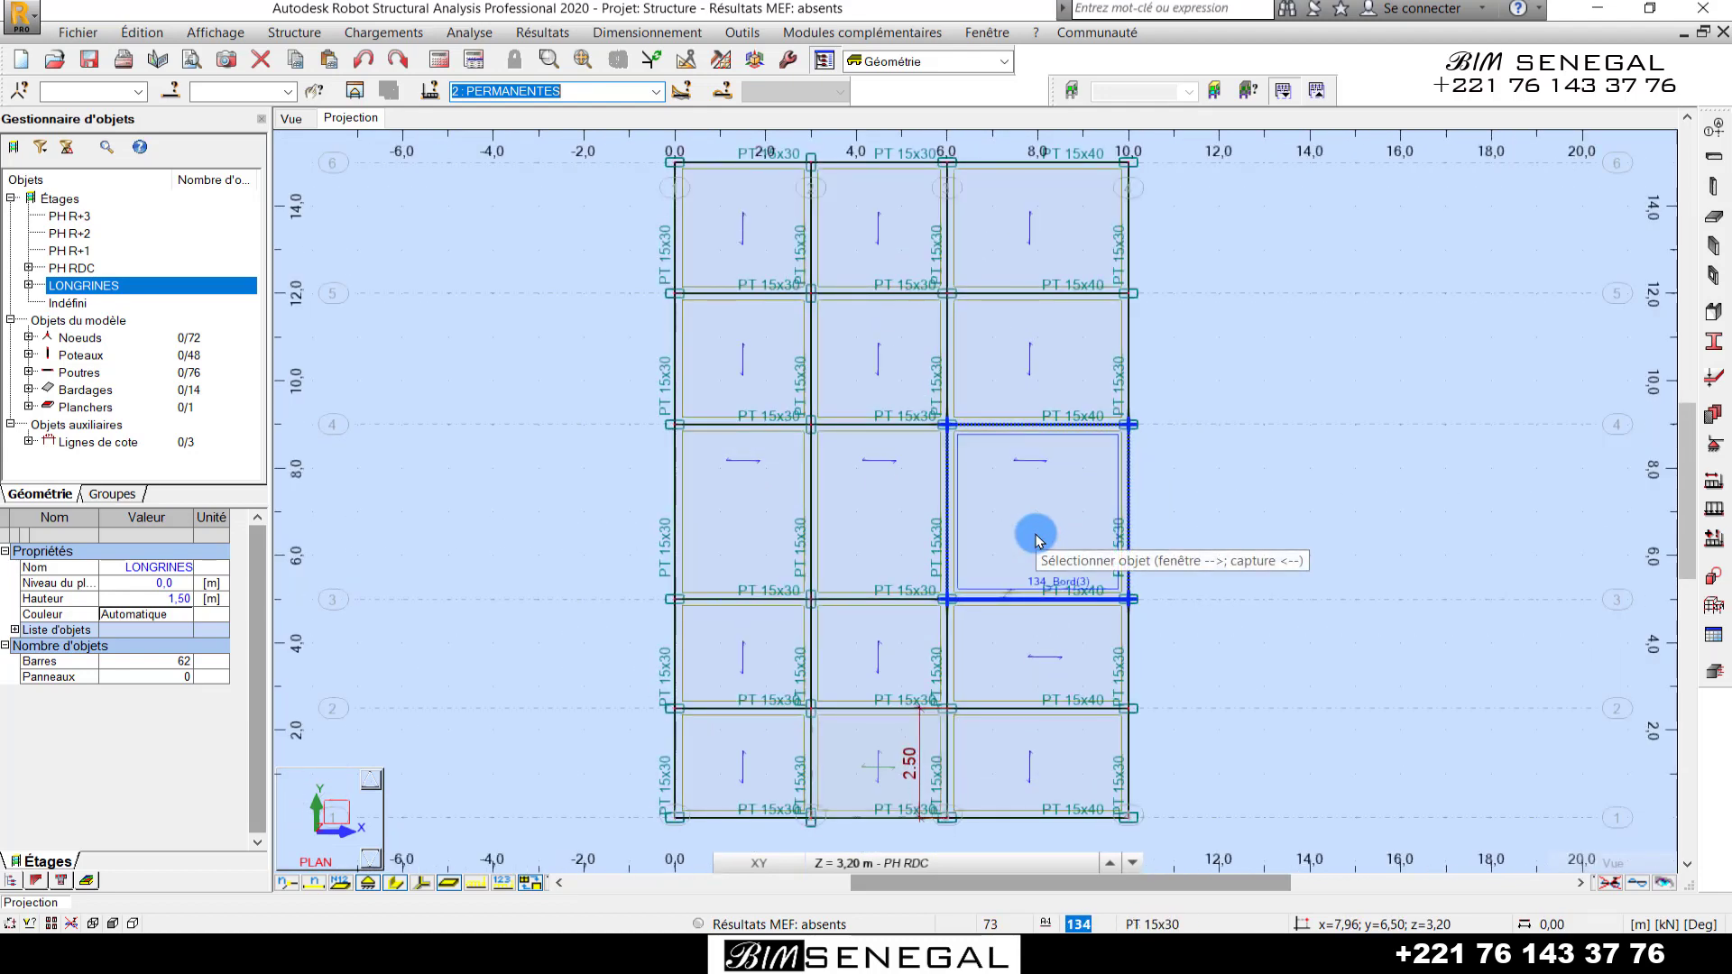
{"action": "scroll", "coordinate": [877, 772], "scroll_direction": "up", "scroll_amount": 3}
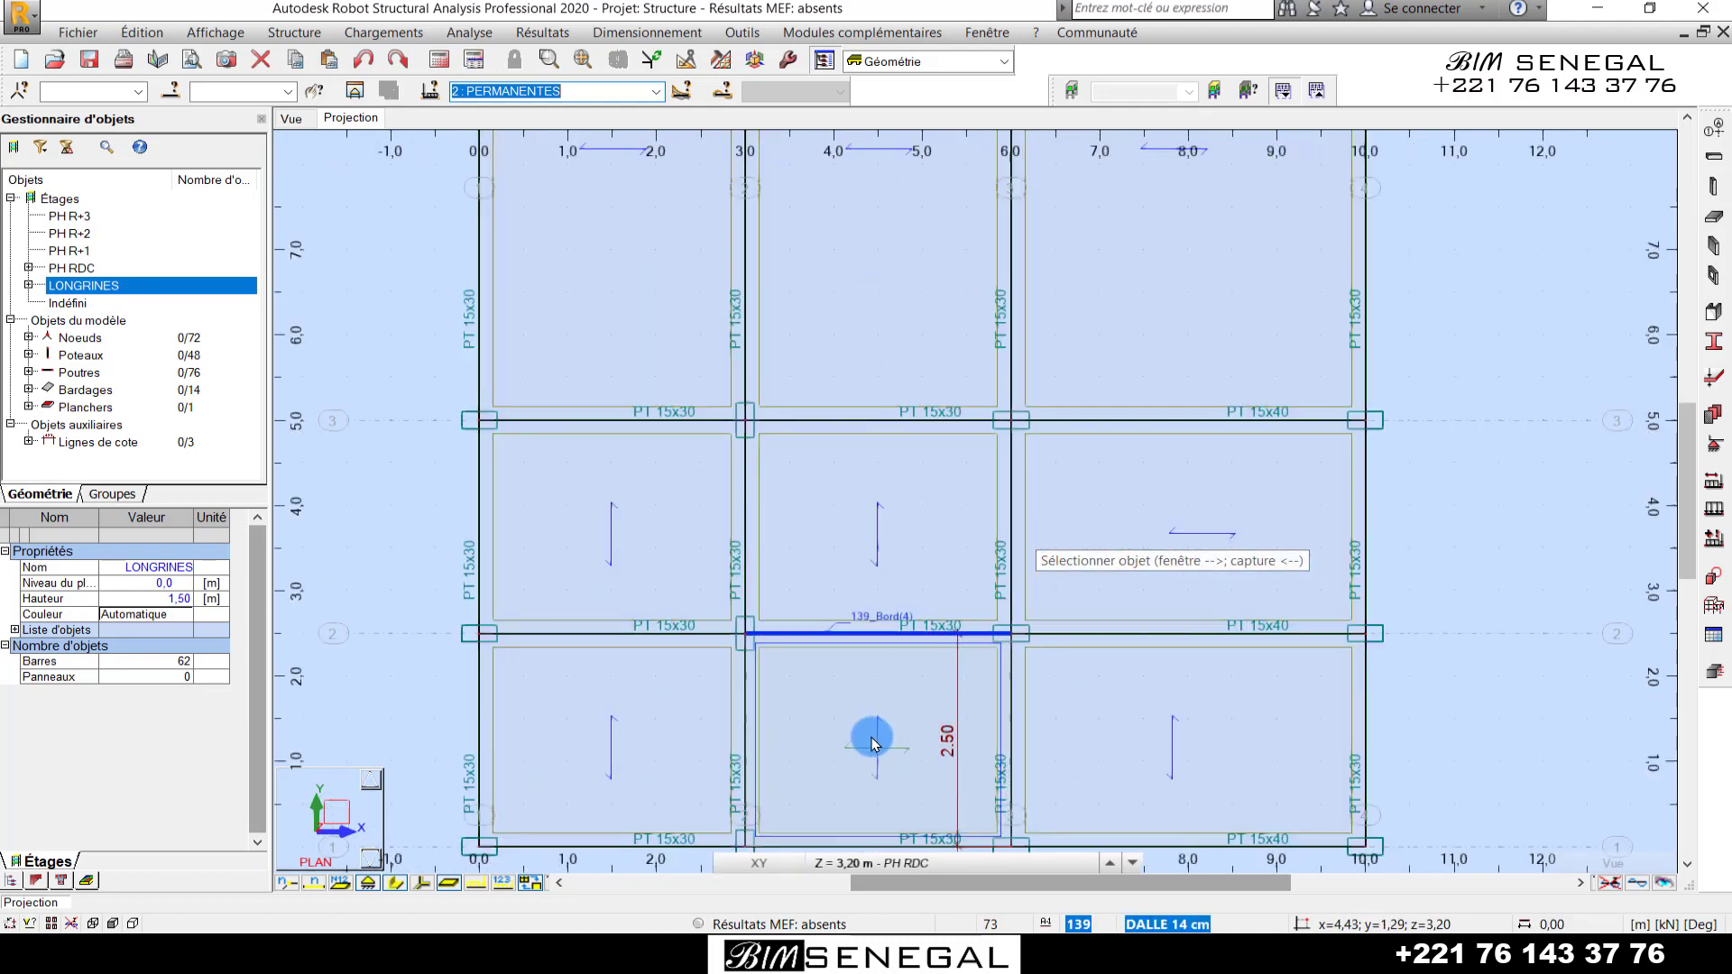
{"action": "scroll", "coordinate": [1074, 599], "scroll_direction": "down", "scroll_amount": 2}
{"action": "scroll", "coordinate": [939, 695], "scroll_direction": "down", "scroll_amount": 2}
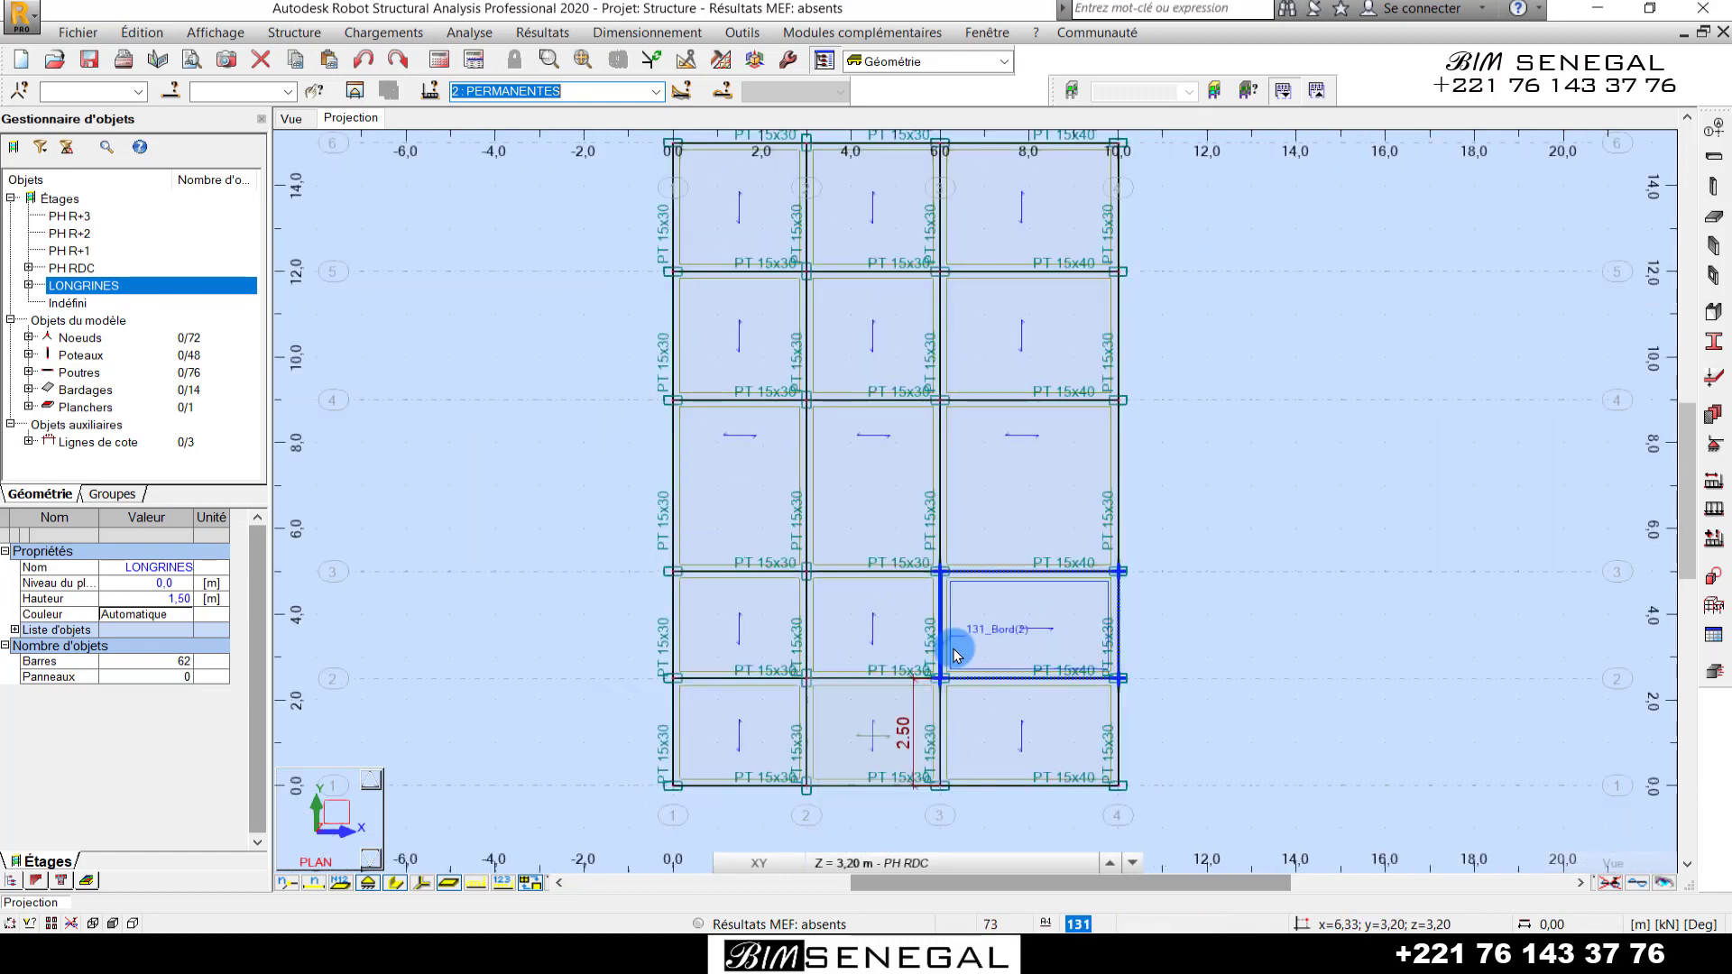
{"action": "scroll", "coordinate": [1025, 321], "scroll_direction": "up", "scroll_amount": 2}
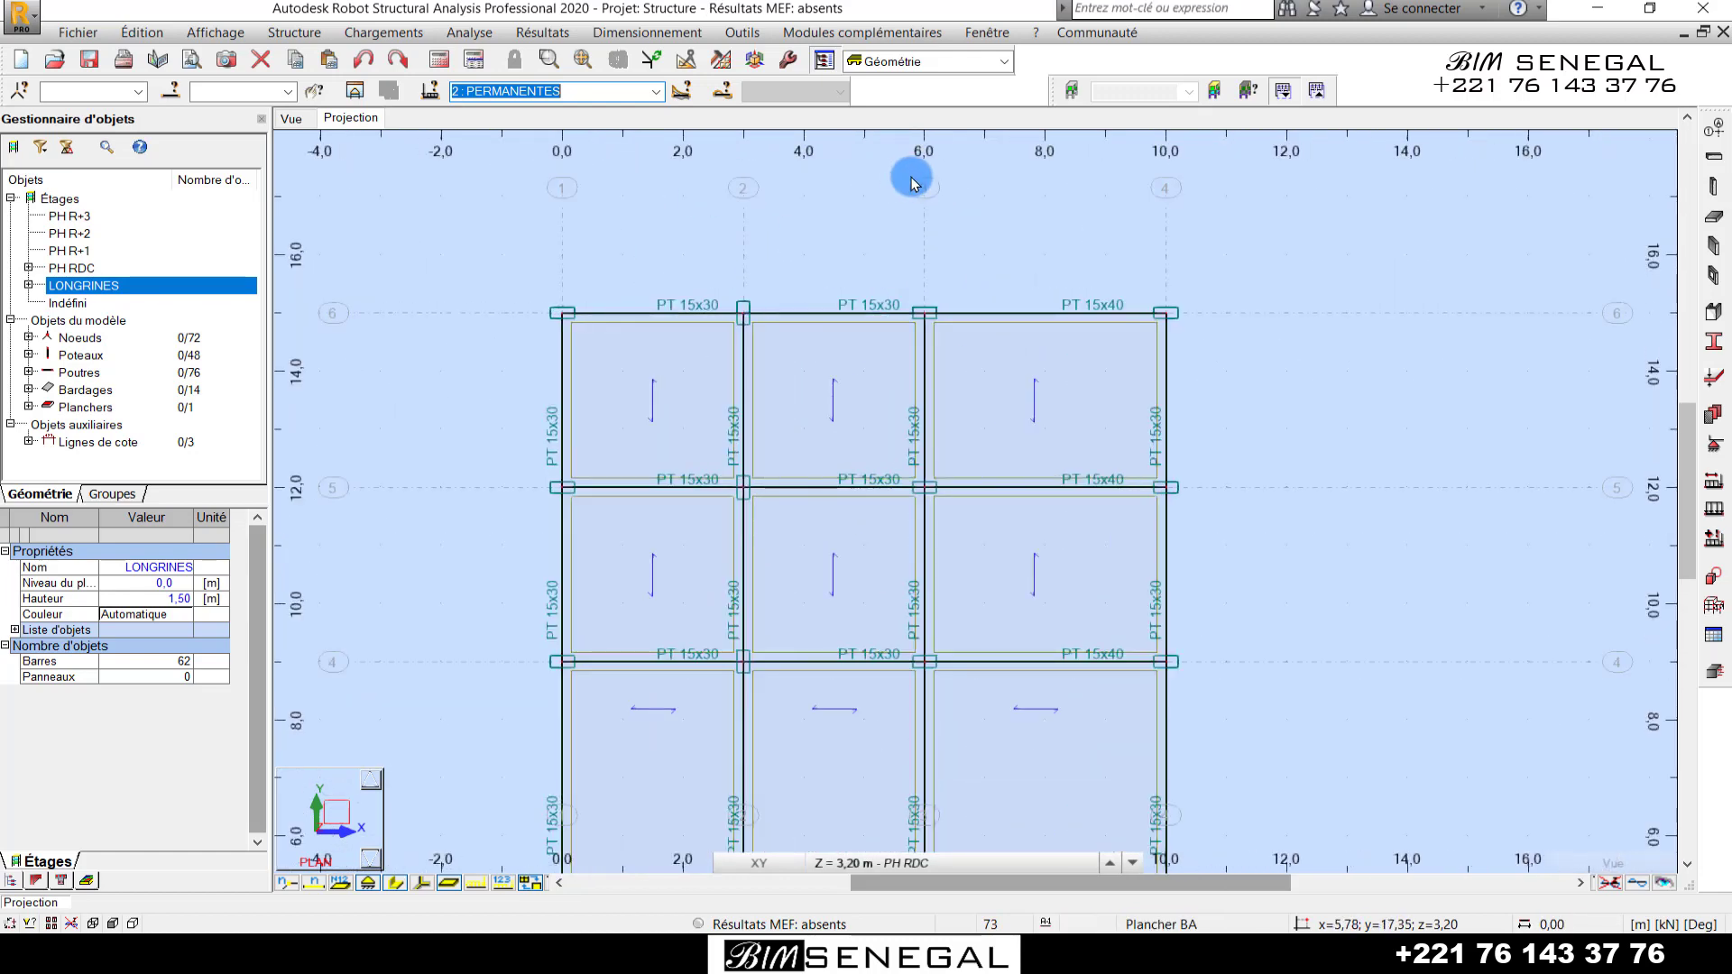
{"action": "scroll", "coordinate": [884, 172], "scroll_direction": "down", "scroll_amount": 3}
{"action": "scroll", "coordinate": [1075, 220], "scroll_direction": "up", "scroll_amount": 3}
- Select all floor panels except the bay between axes 3–4 and 2–3 and the slab bay between axes 2–3 and 1–2
{"action": "left_click", "coordinate": [881, 325]}
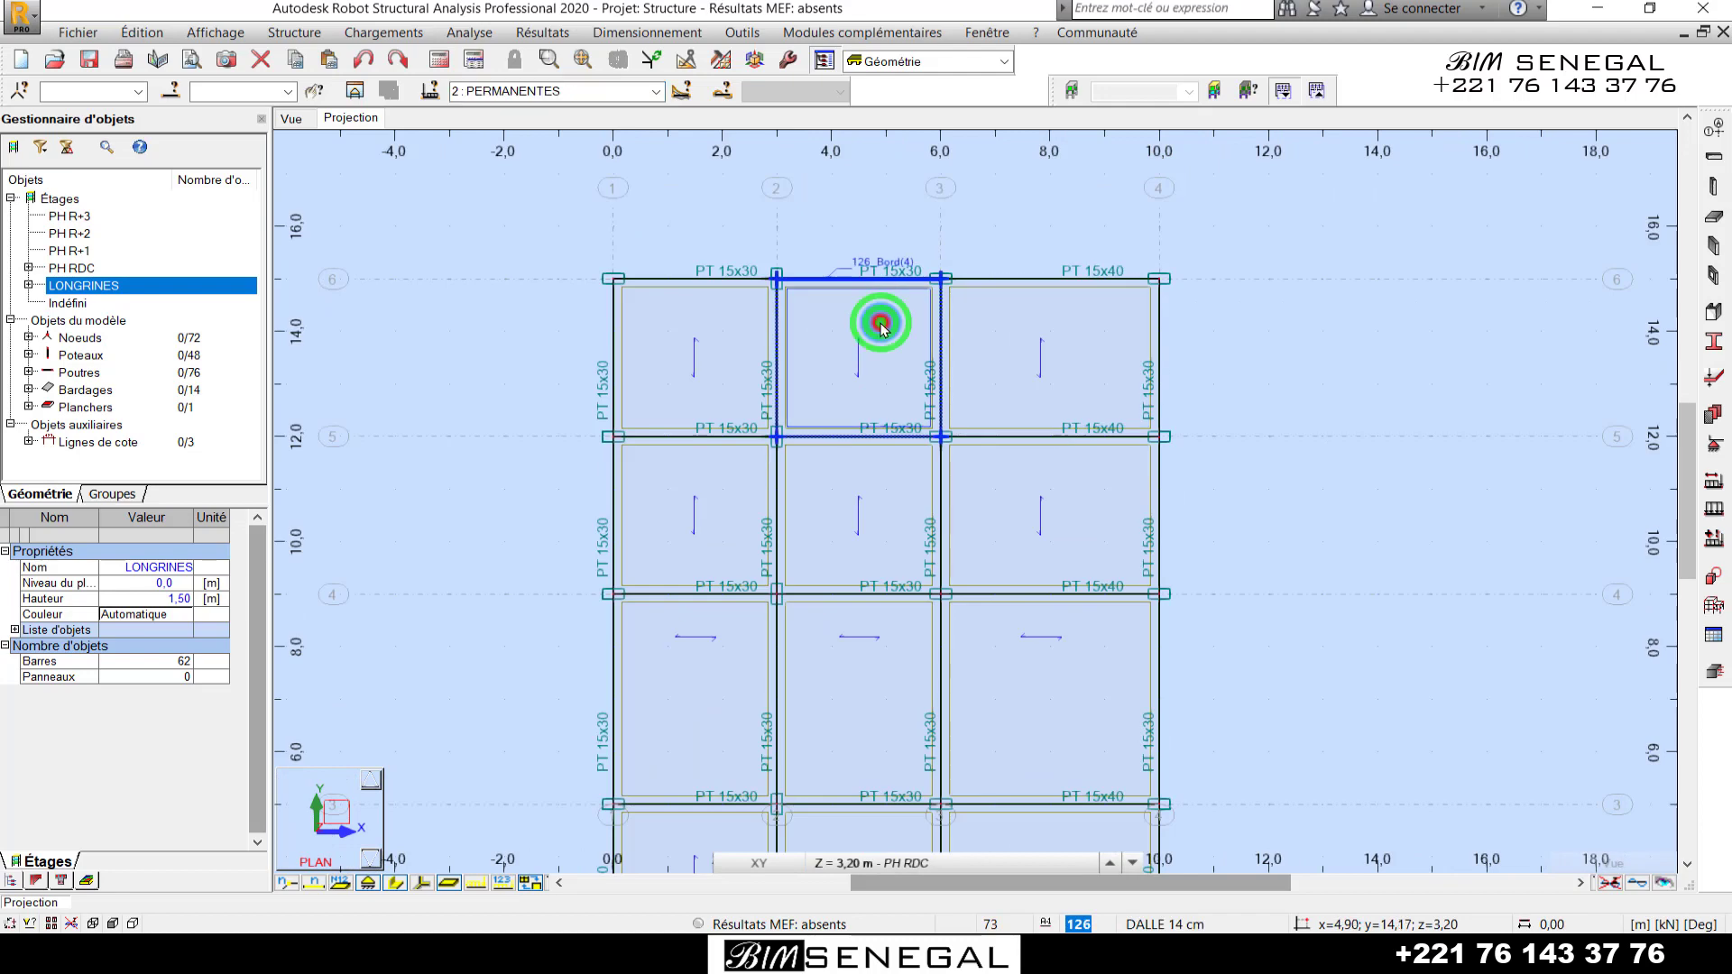
{"action": "scroll", "coordinate": [882, 457], "scroll_direction": "down", "scroll_amount": 1}
{"action": "scroll", "coordinate": [803, 296], "scroll_direction": "down", "scroll_amount": 1}
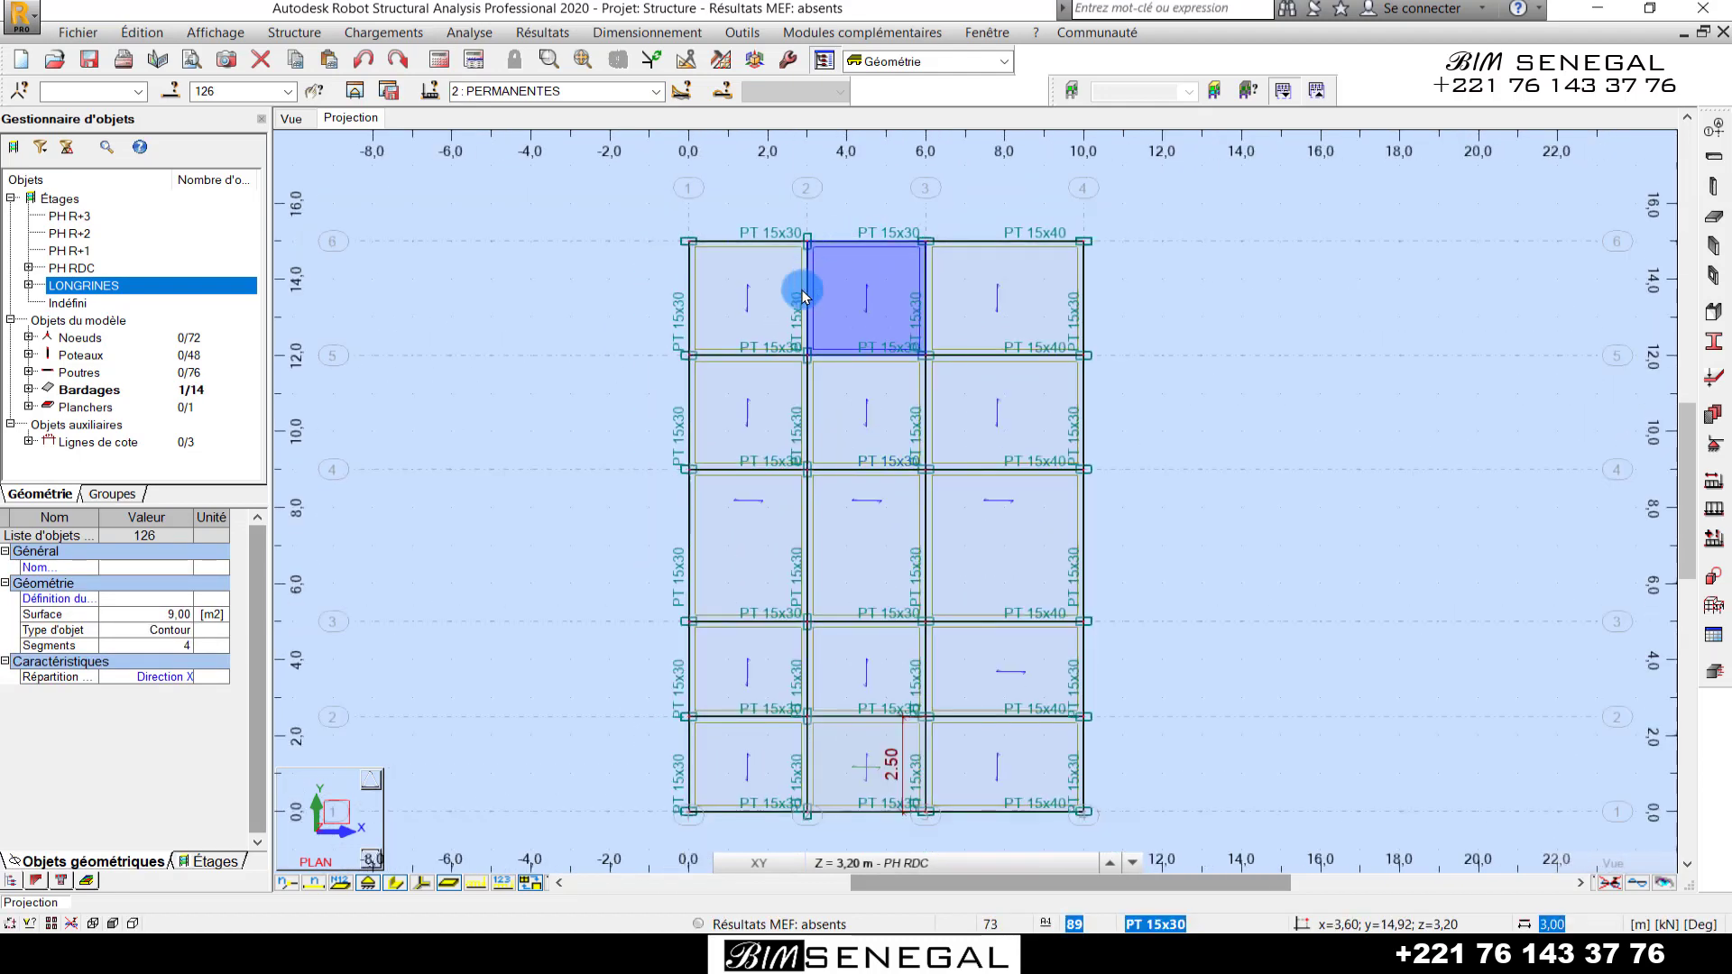
{"action": "left_click", "coordinate": [773, 309], "text": "ctrl"}
{"action": "left_click", "coordinate": [1019, 309], "text": "ctrl"}
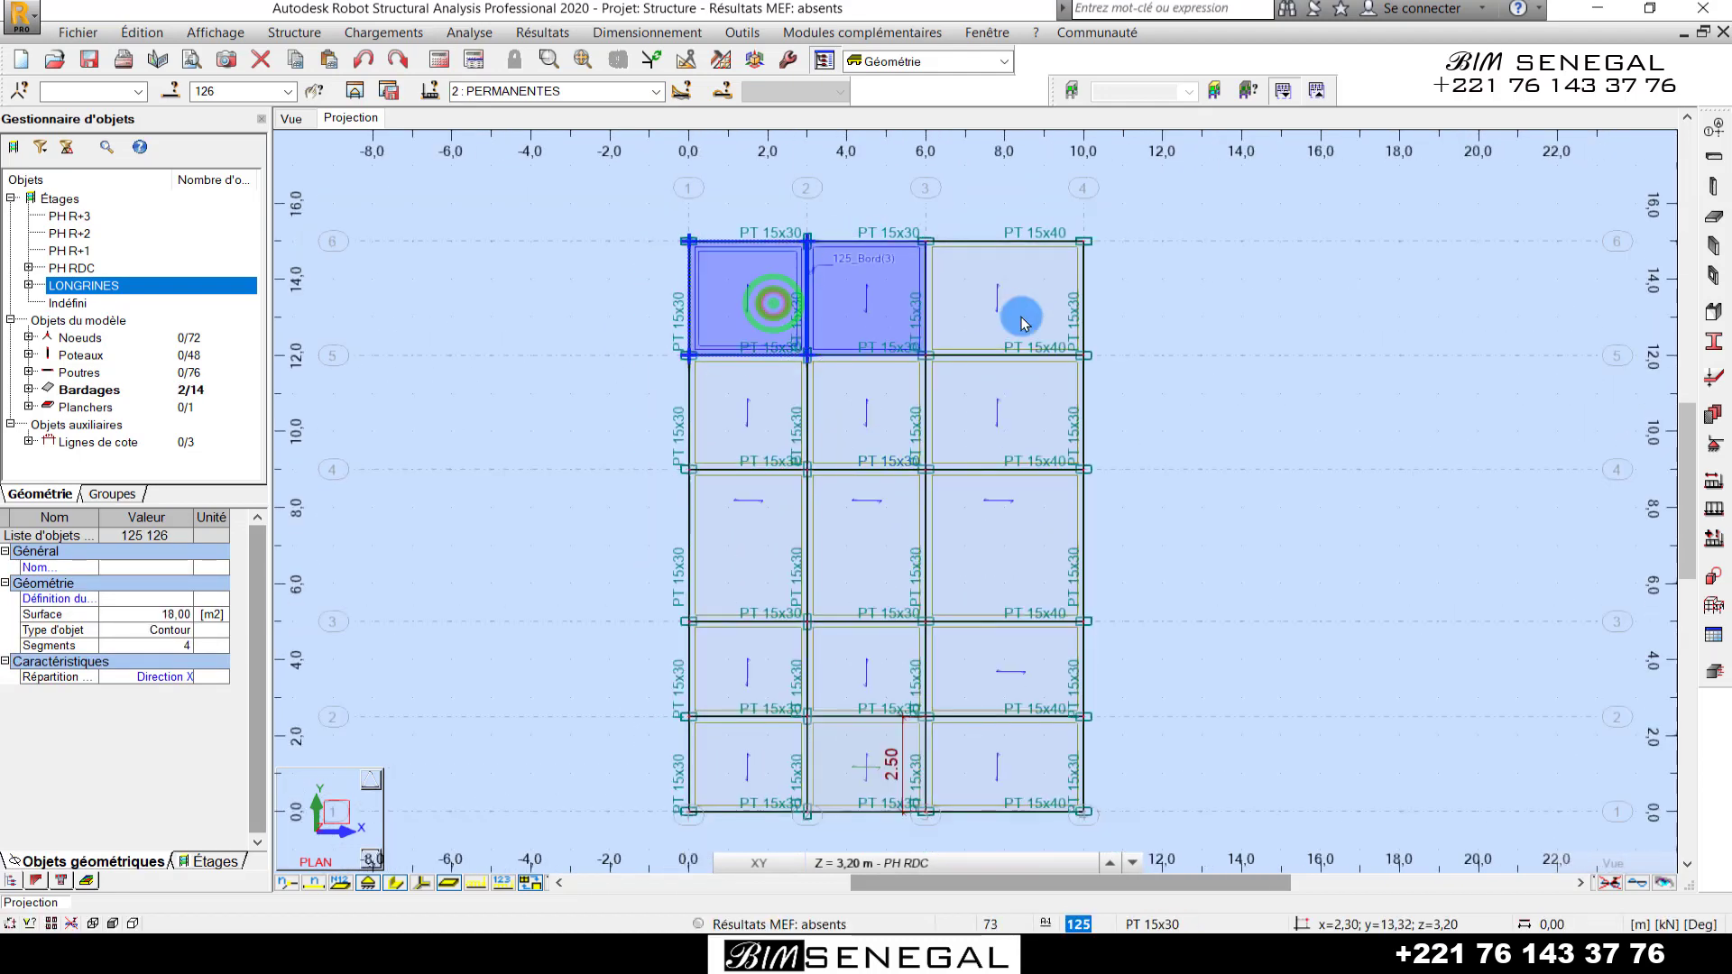
{"action": "left_click", "coordinate": [887, 428], "text": "ctrl"}
{"action": "left_click", "coordinate": [975, 431], "text": "ctrl"}
{"action": "left_click", "coordinate": [760, 419], "text": "ctrl"}
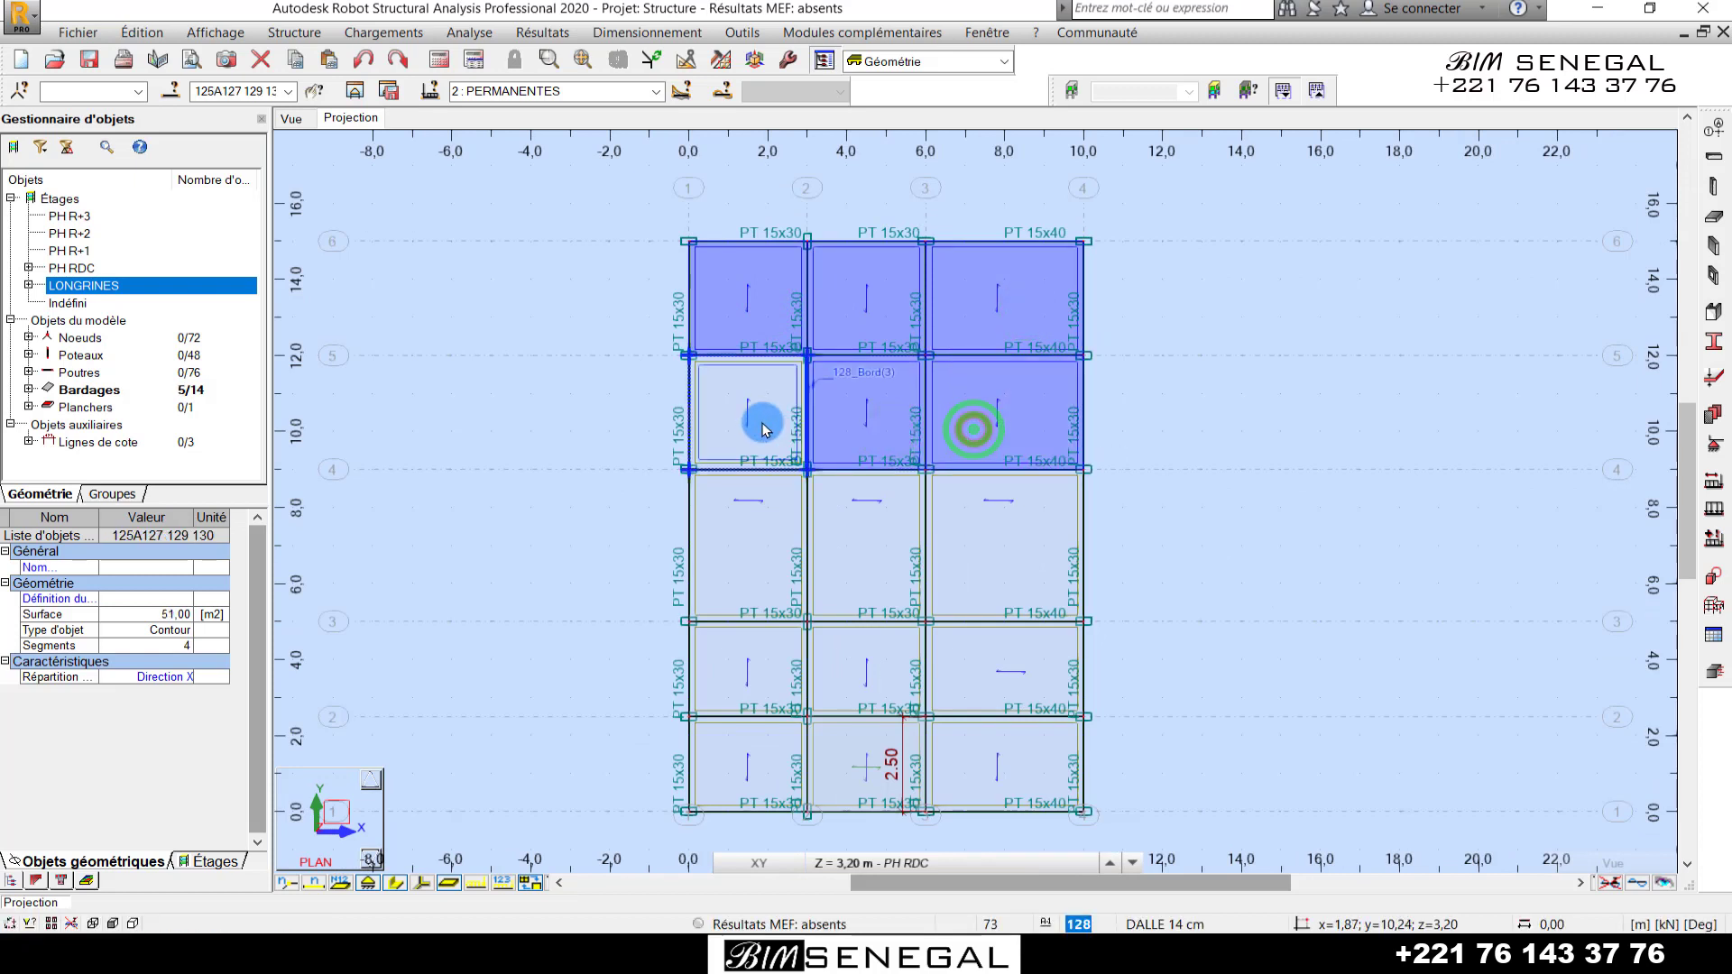
{"action": "left_click", "coordinate": [758, 536], "text": "ctrl"}
{"action": "left_click", "coordinate": [826, 542], "text": "ctrl"}
{"action": "left_click", "coordinate": [1014, 538], "text": "ctrl"}
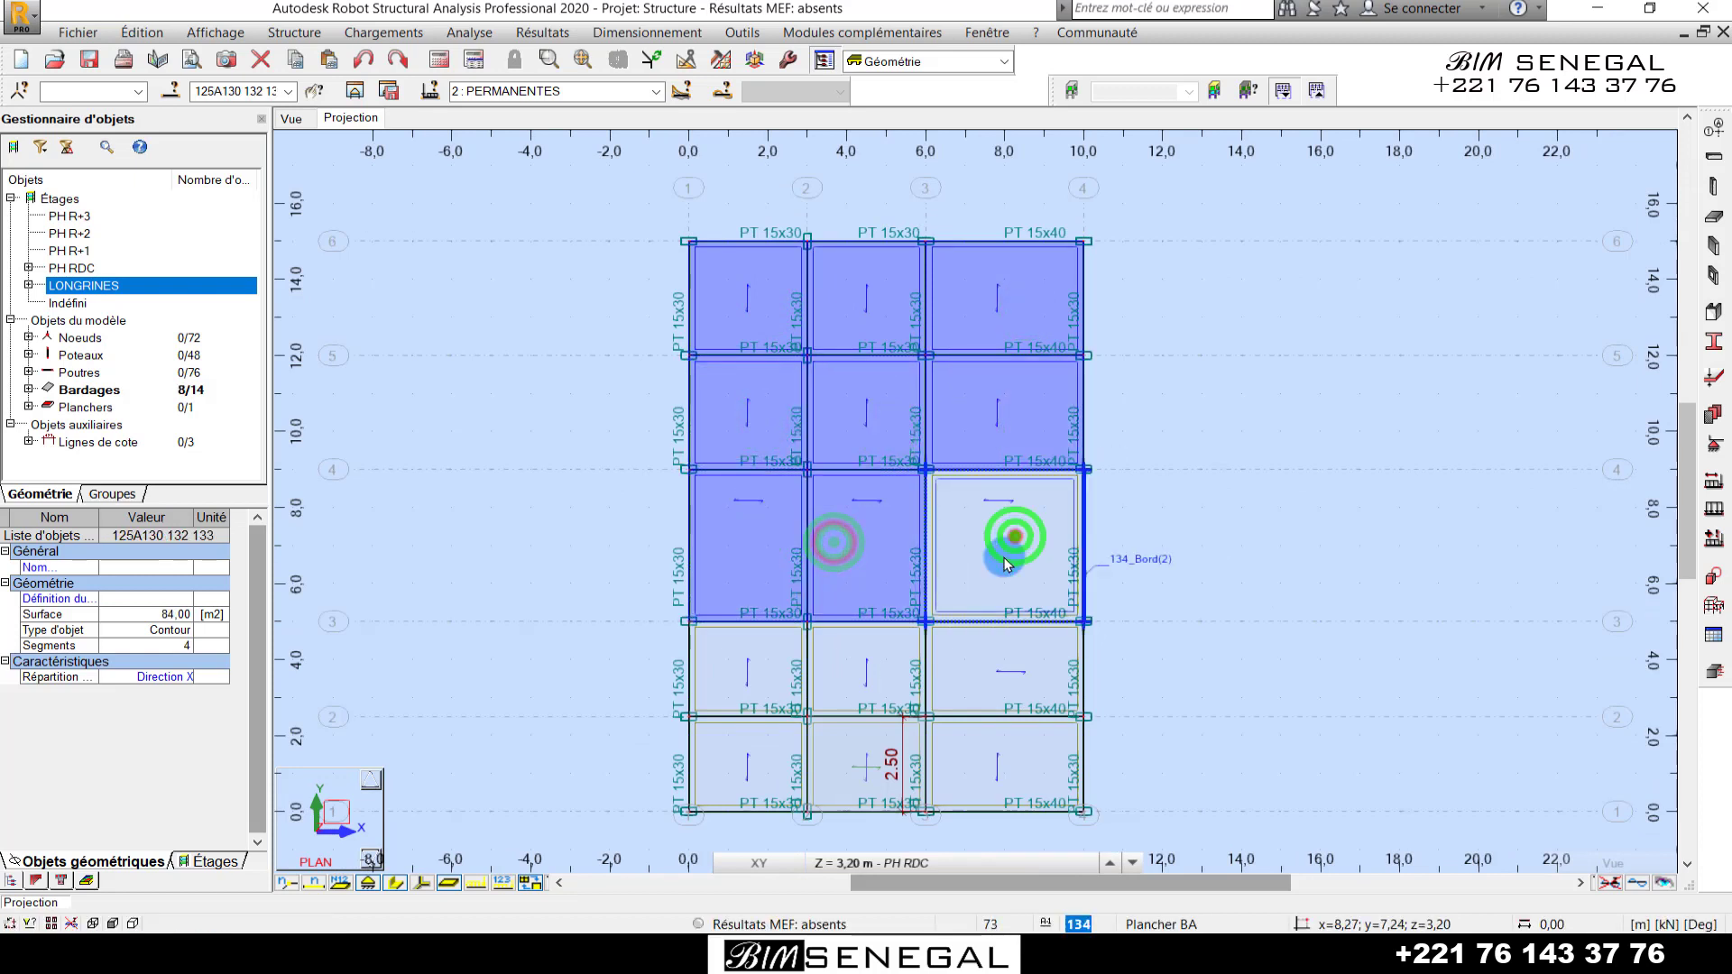
{"action": "left_click", "coordinate": [884, 681], "text": "ctrl"}
{"action": "left_click", "coordinate": [768, 690], "text": "ctrl"}
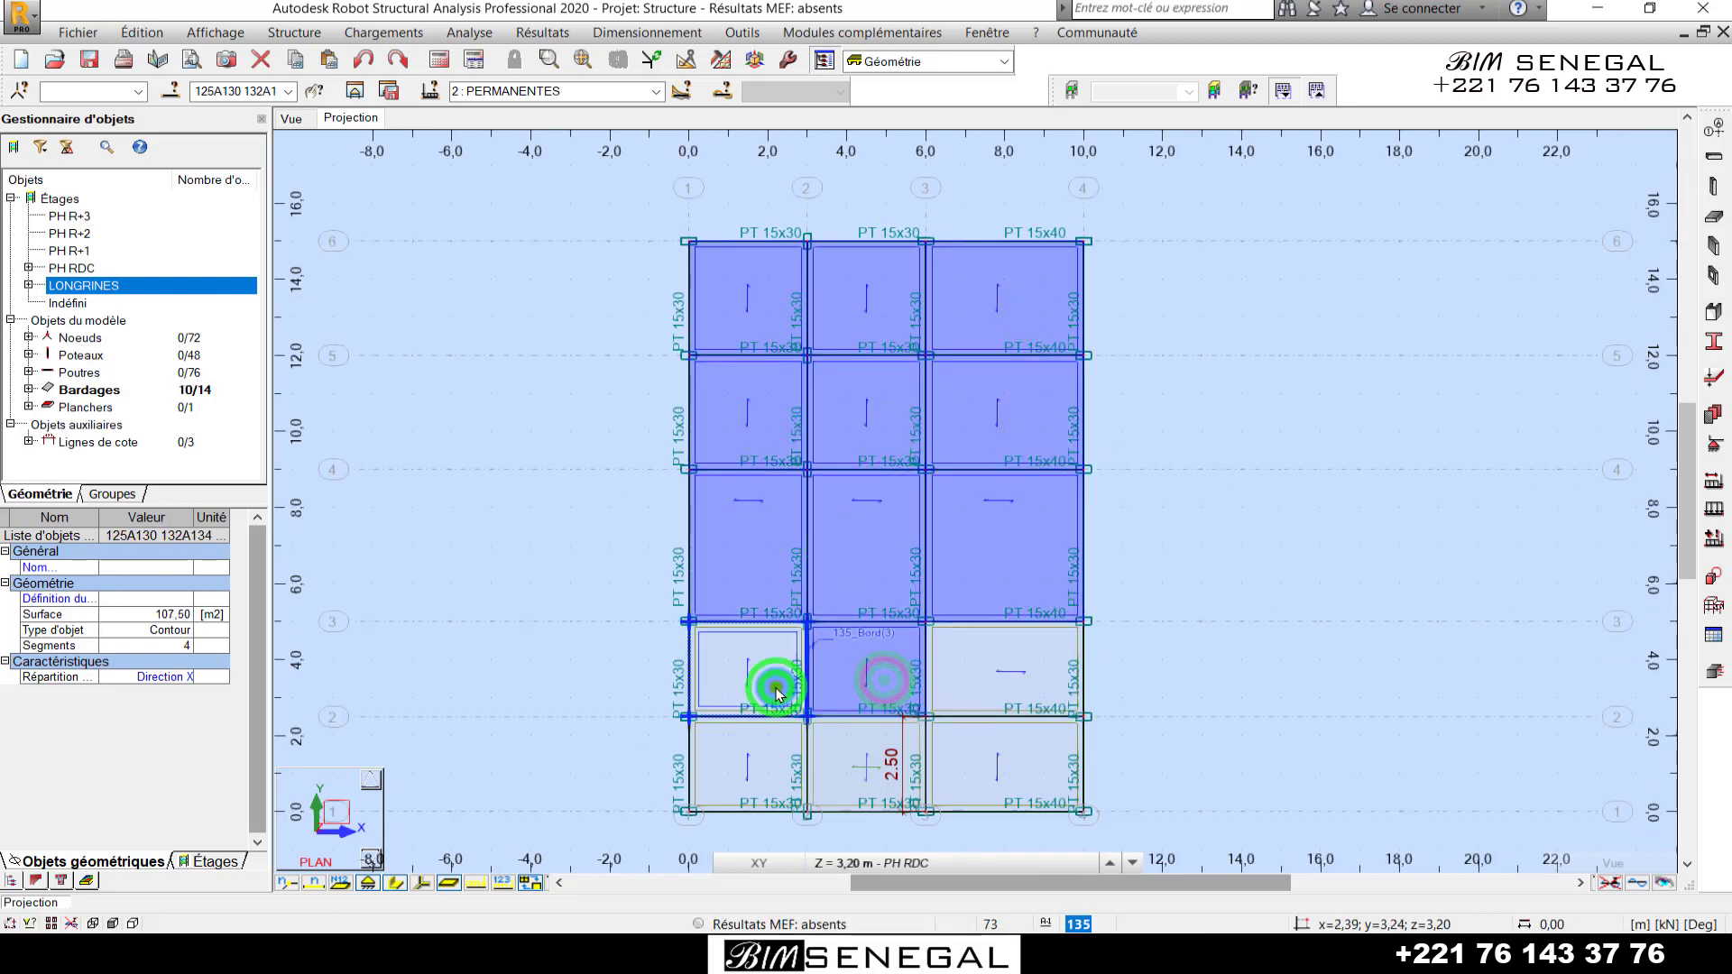
{"action": "left_click", "coordinate": [771, 758], "text": "ctrl"}
{"action": "left_click", "coordinate": [977, 745], "text": "ctrl"}
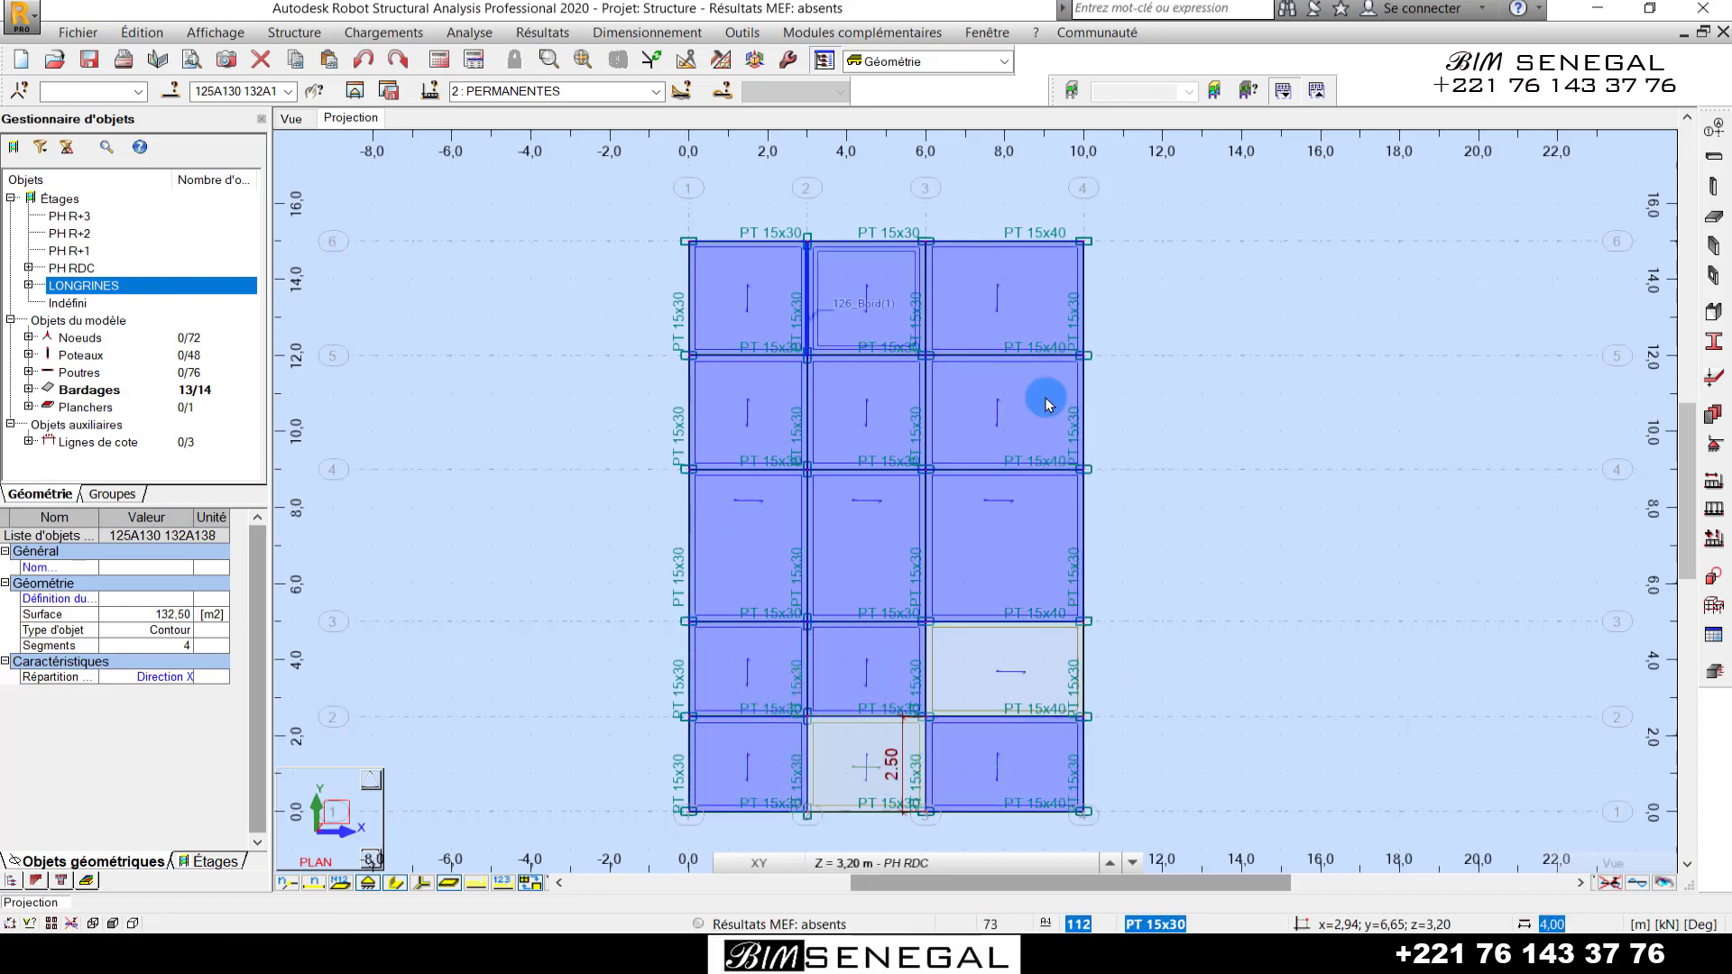
- Apply a uniform surface load of -4.21 kPa in global Z to the selected panels 125A130 132A138 in the PERMANENTES case
{"action": "left_click", "coordinate": [383, 32]}
{"action": "left_click", "coordinate": [389, 78]}
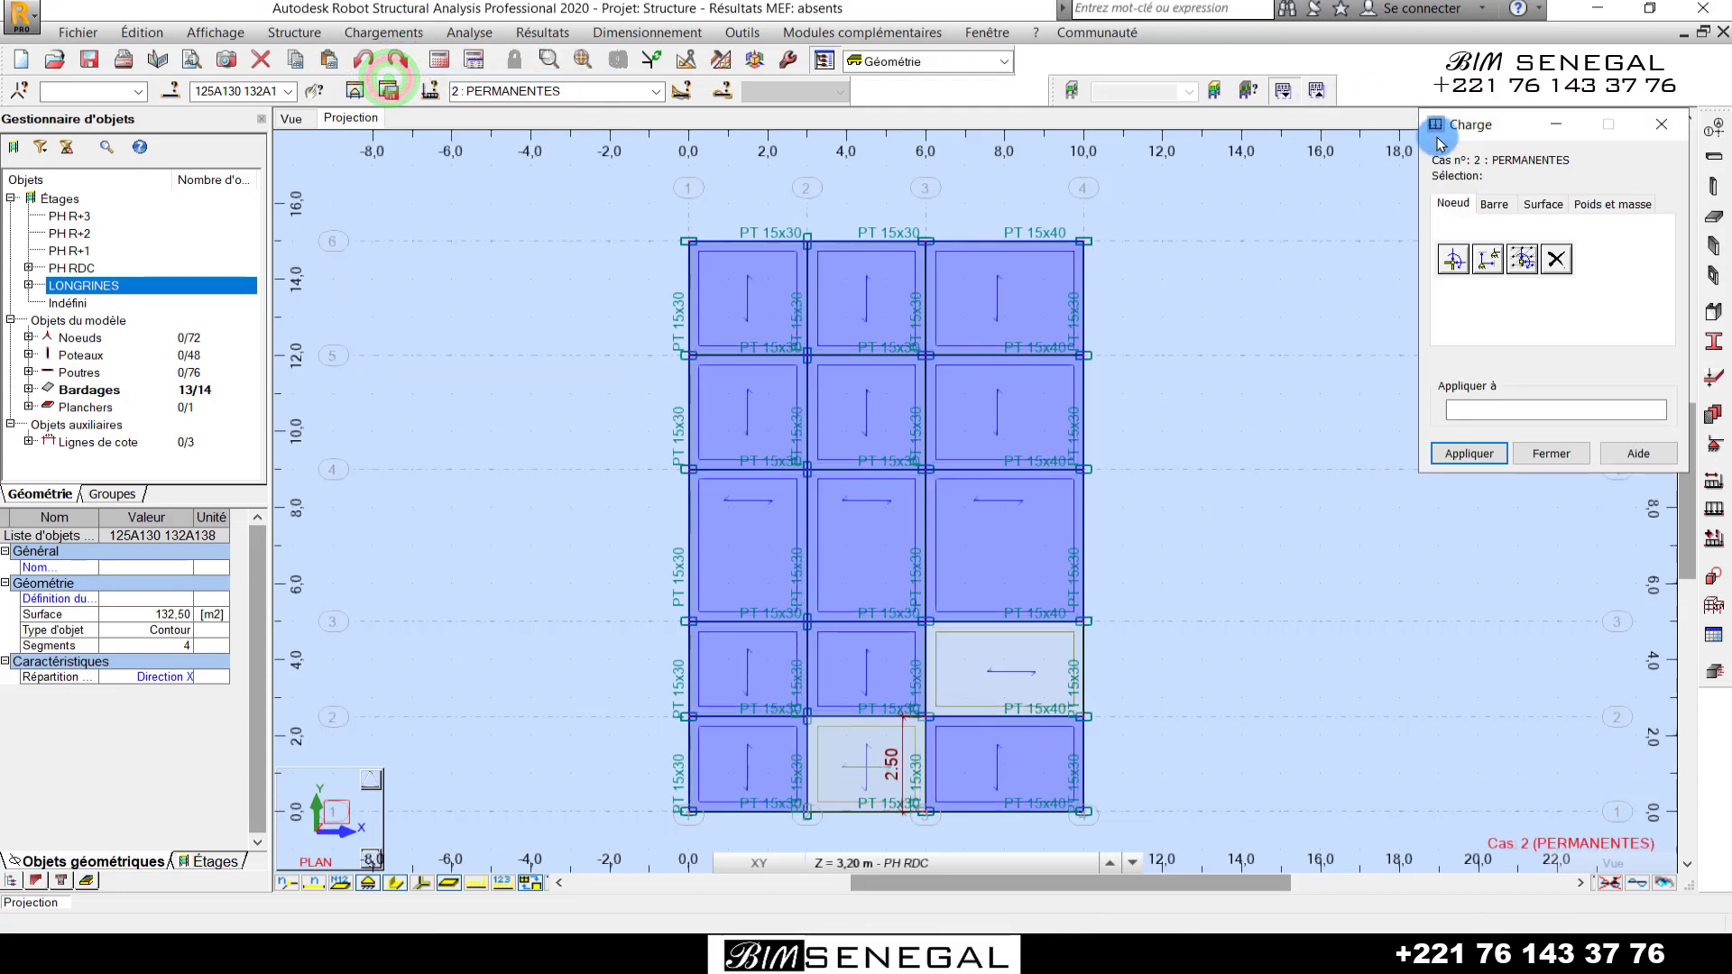
{"action": "left_click_drag", "start_coordinate": [1467, 126], "coordinate": [1292, 233]}
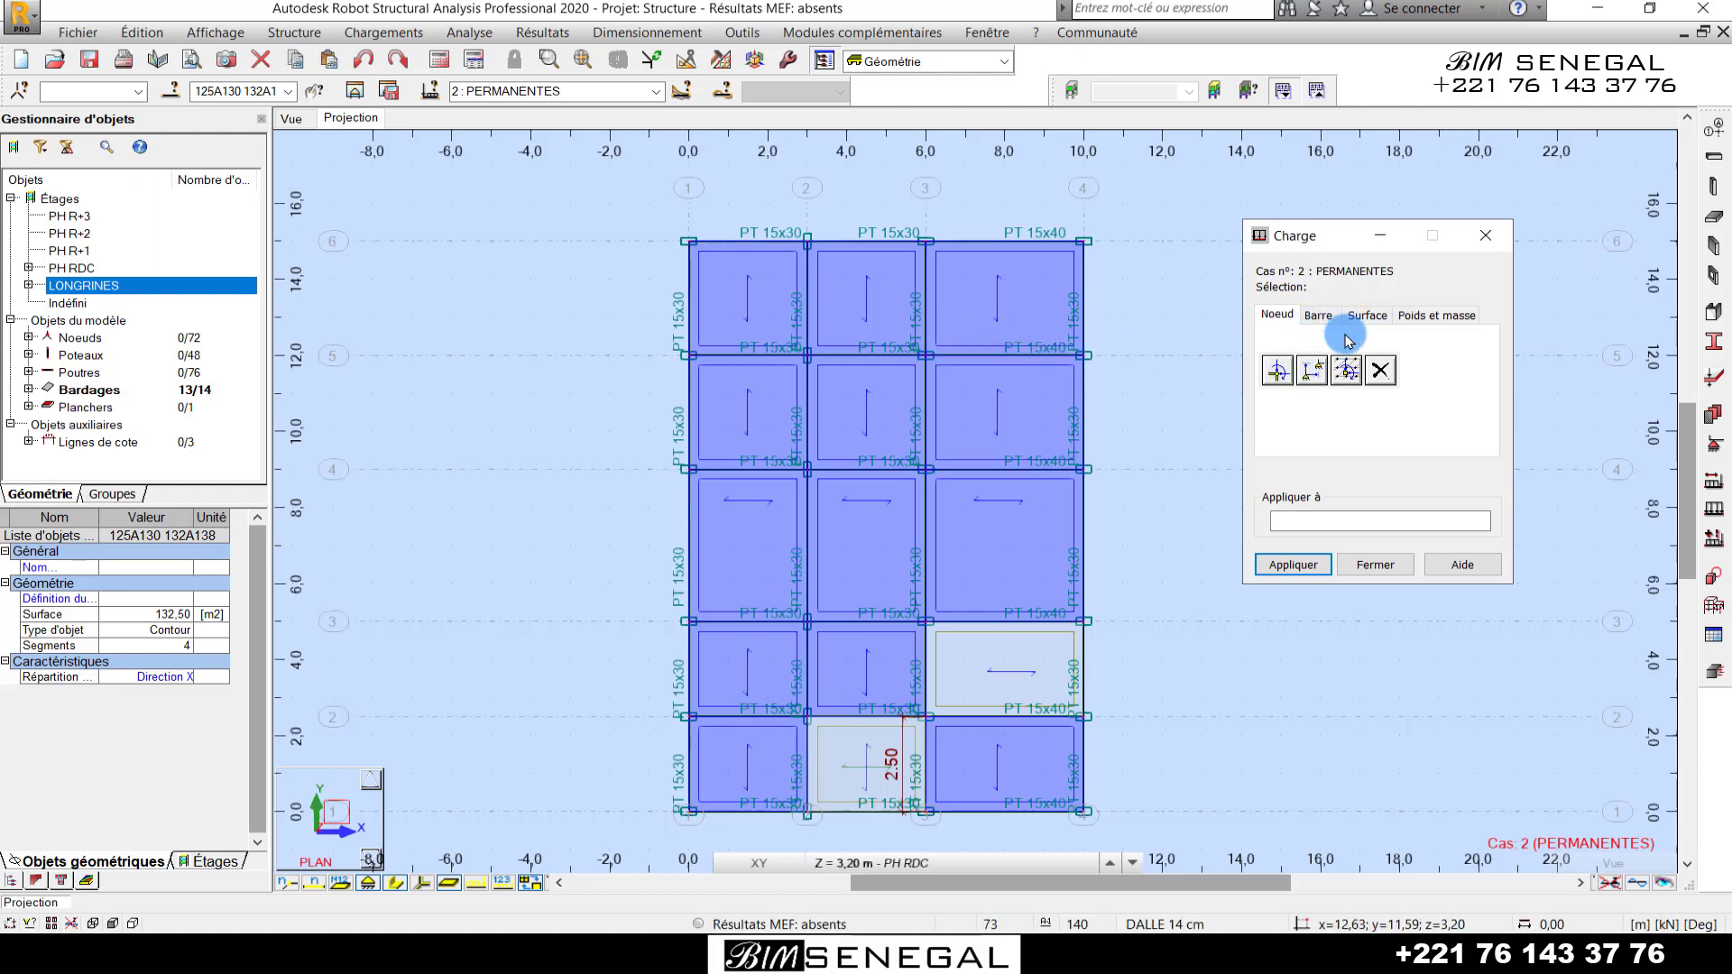
{"action": "left_click", "coordinate": [1367, 315]}
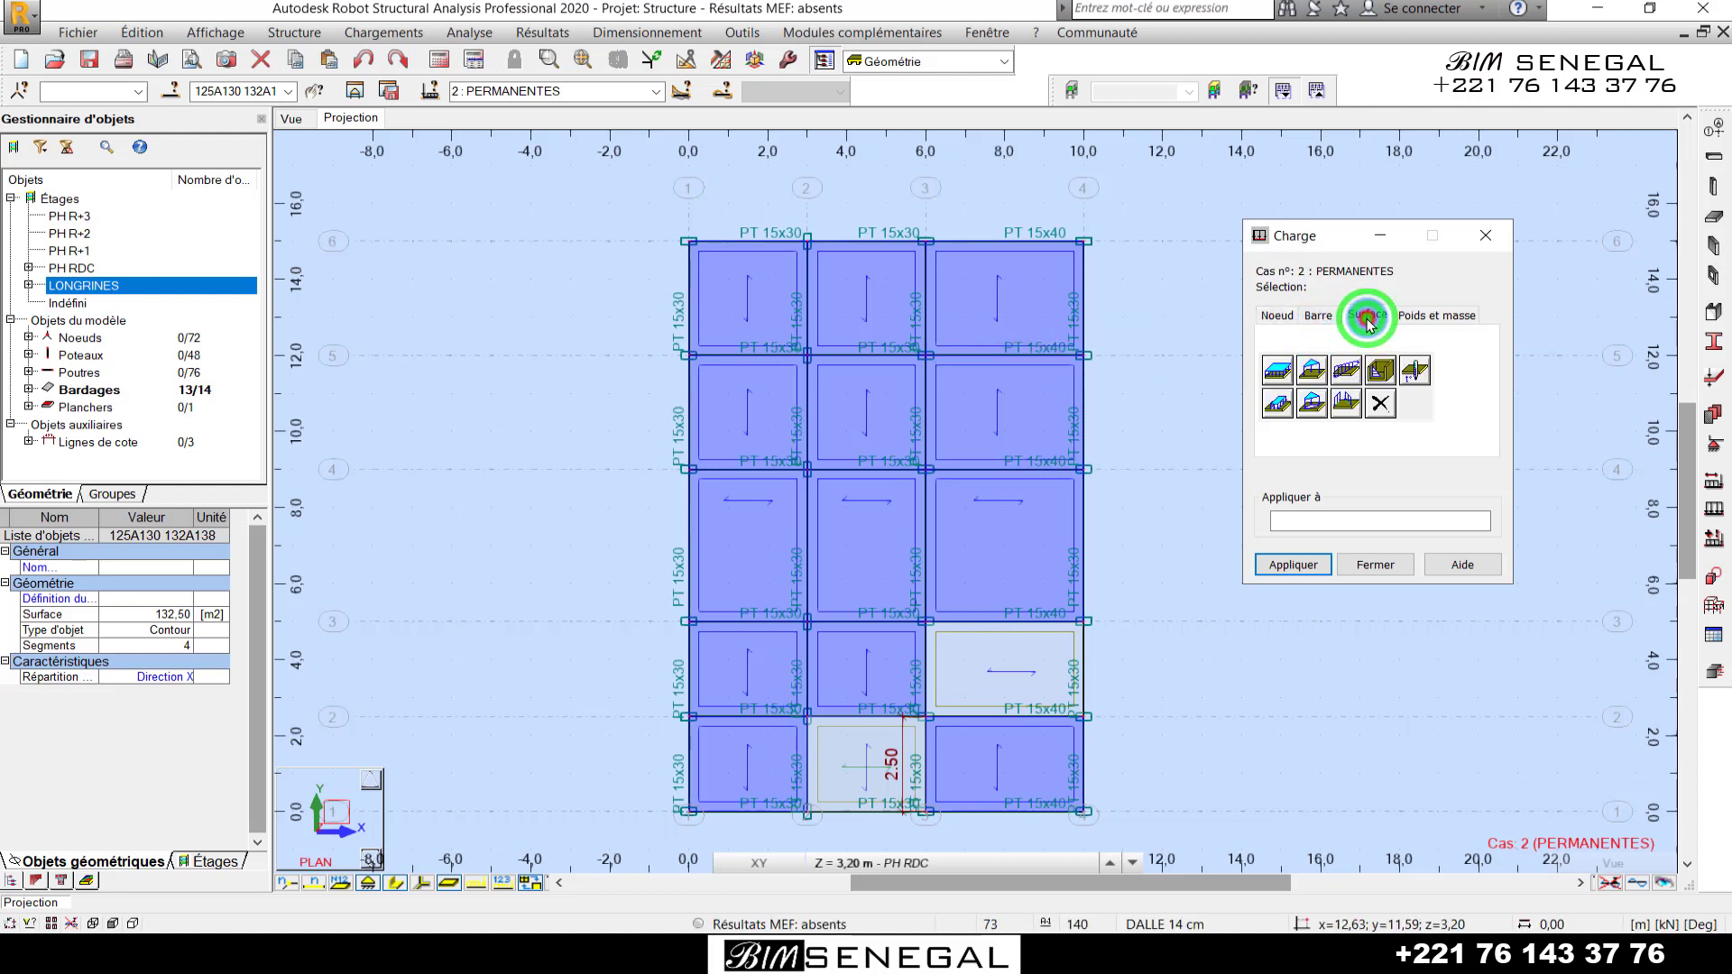
{"action": "left_click", "coordinate": [1280, 371]}
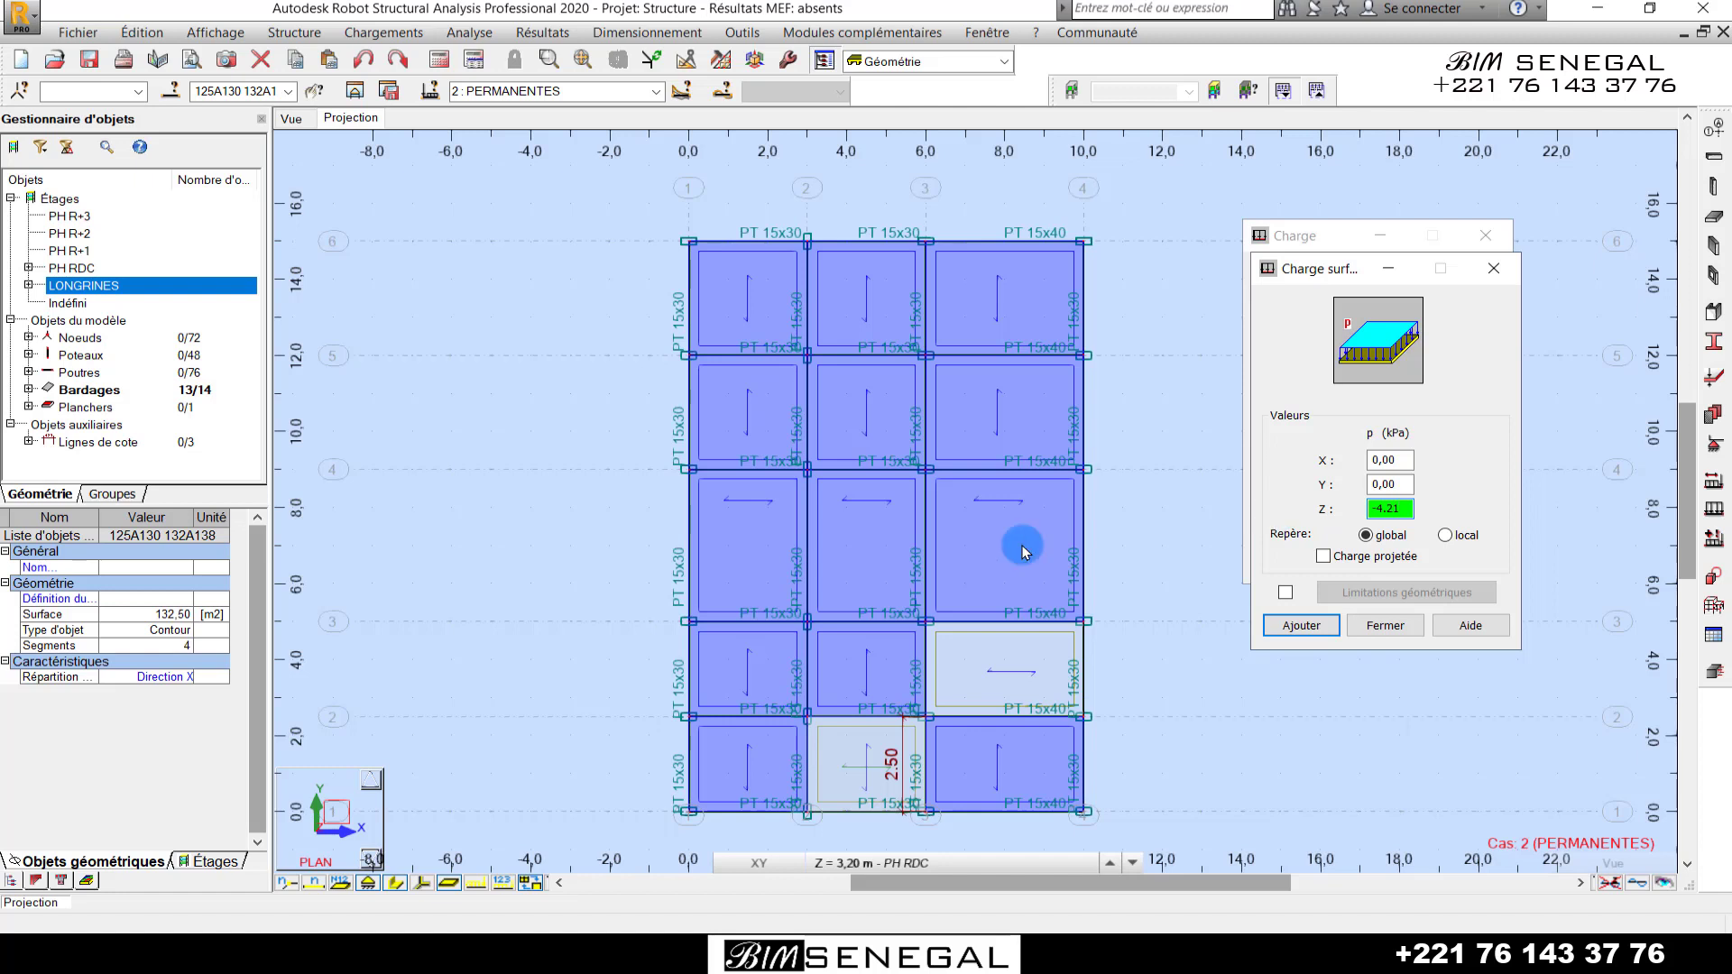
{"action": "left_click", "coordinate": [1305, 625]}
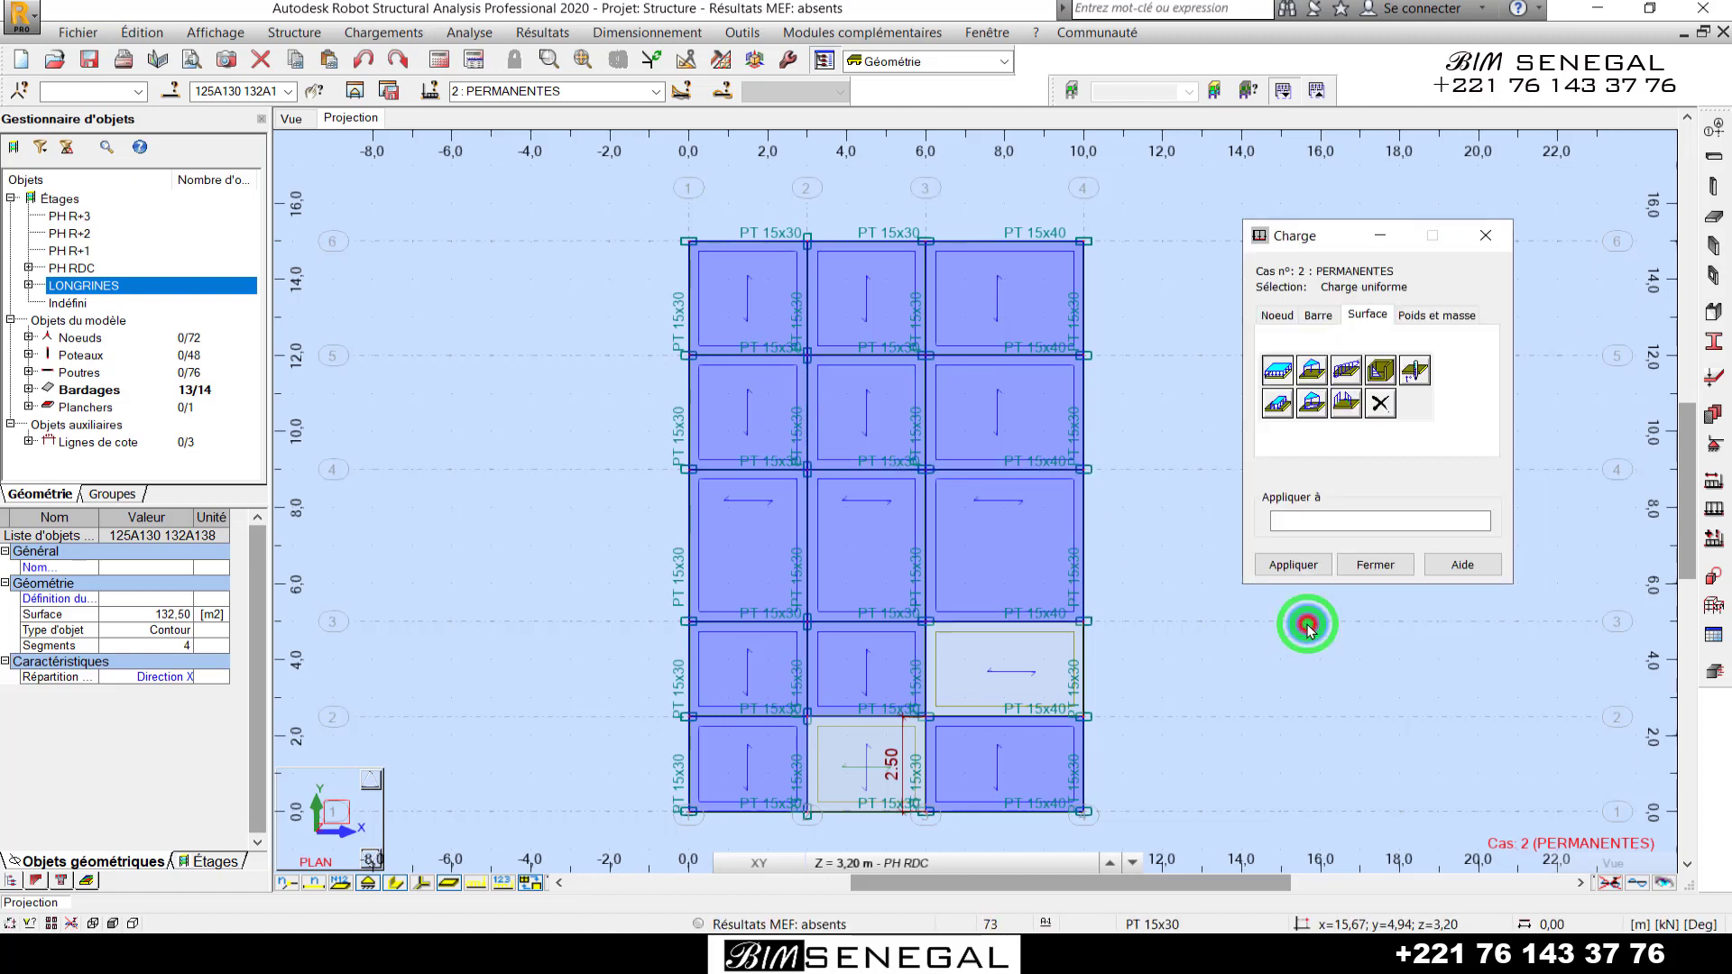
{"action": "left_click", "coordinate": [1395, 525]}
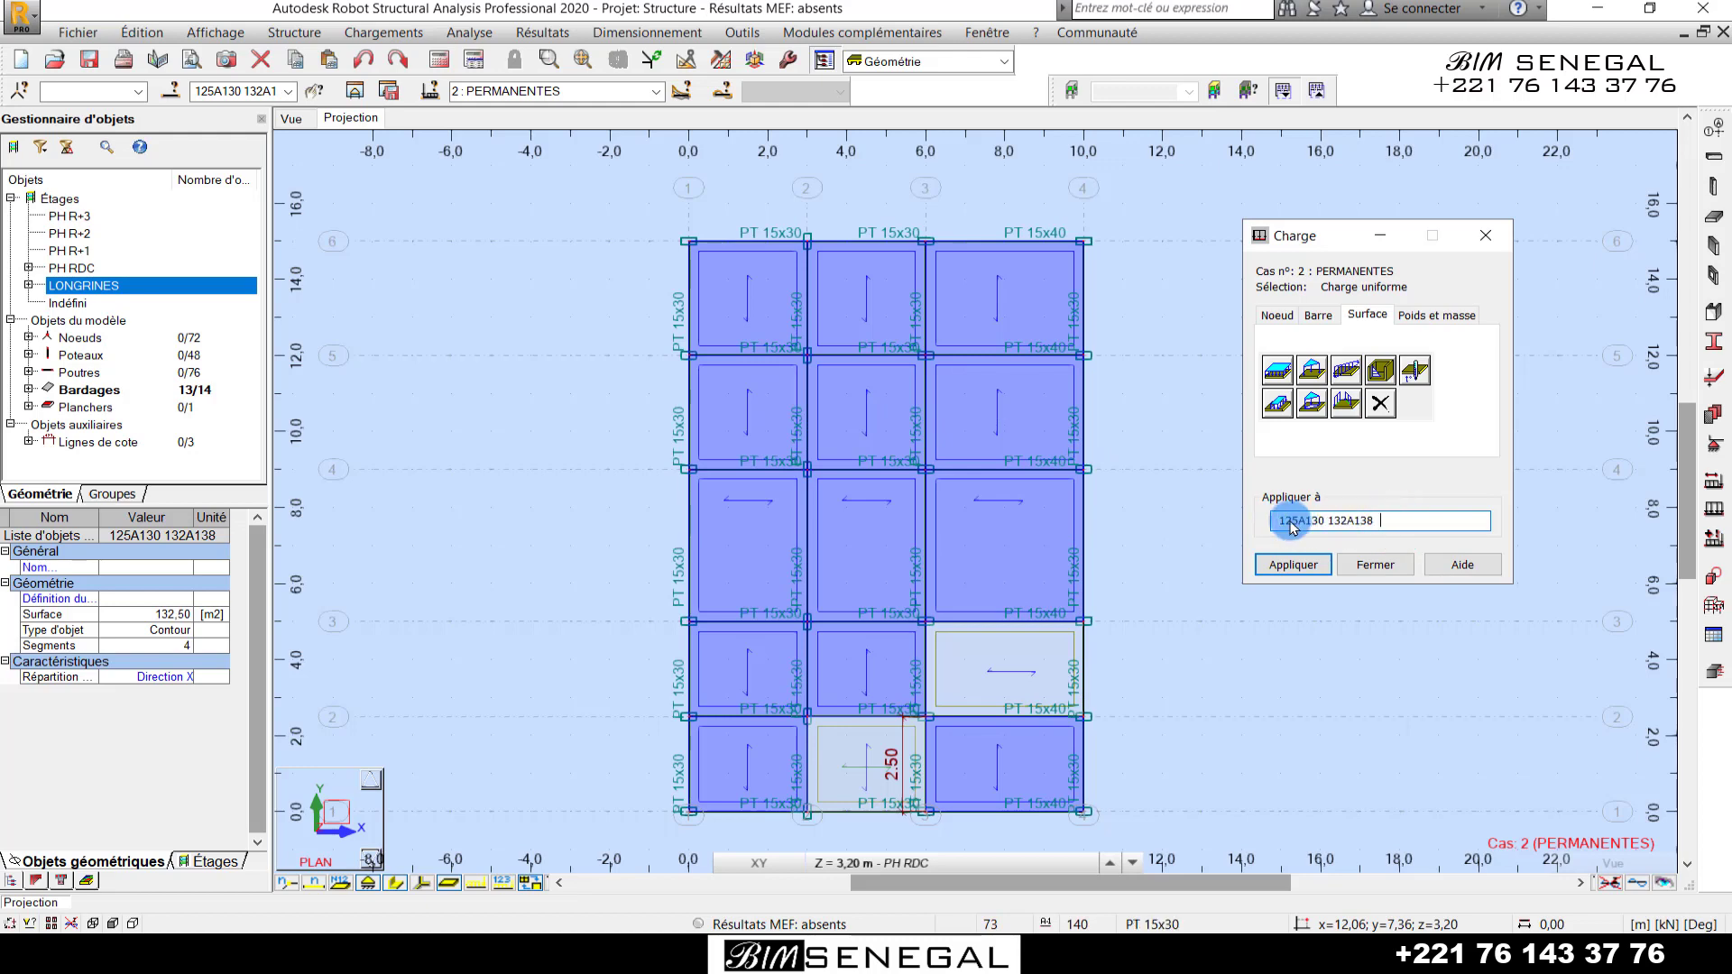
{"action": "left_click", "coordinate": [1325, 568]}
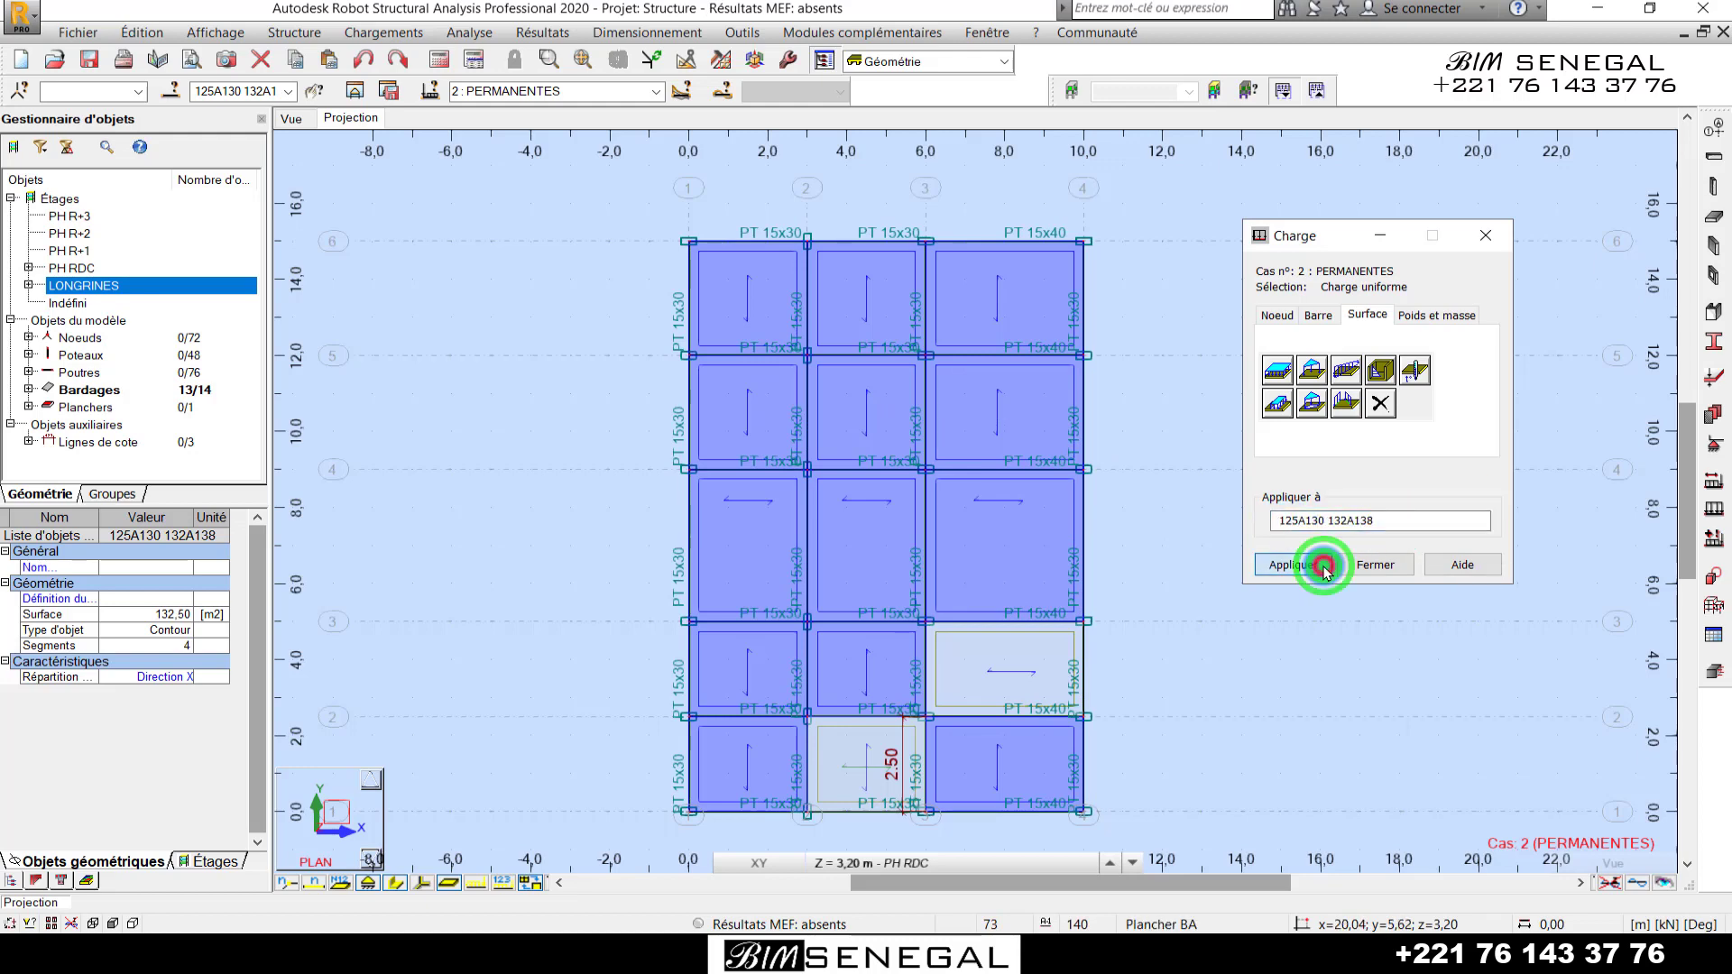
- Display the load value descriptions on the plan and check the surface loads on the panels
{"action": "scroll", "coordinate": [991, 198], "scroll_direction": "up", "scroll_amount": 4}
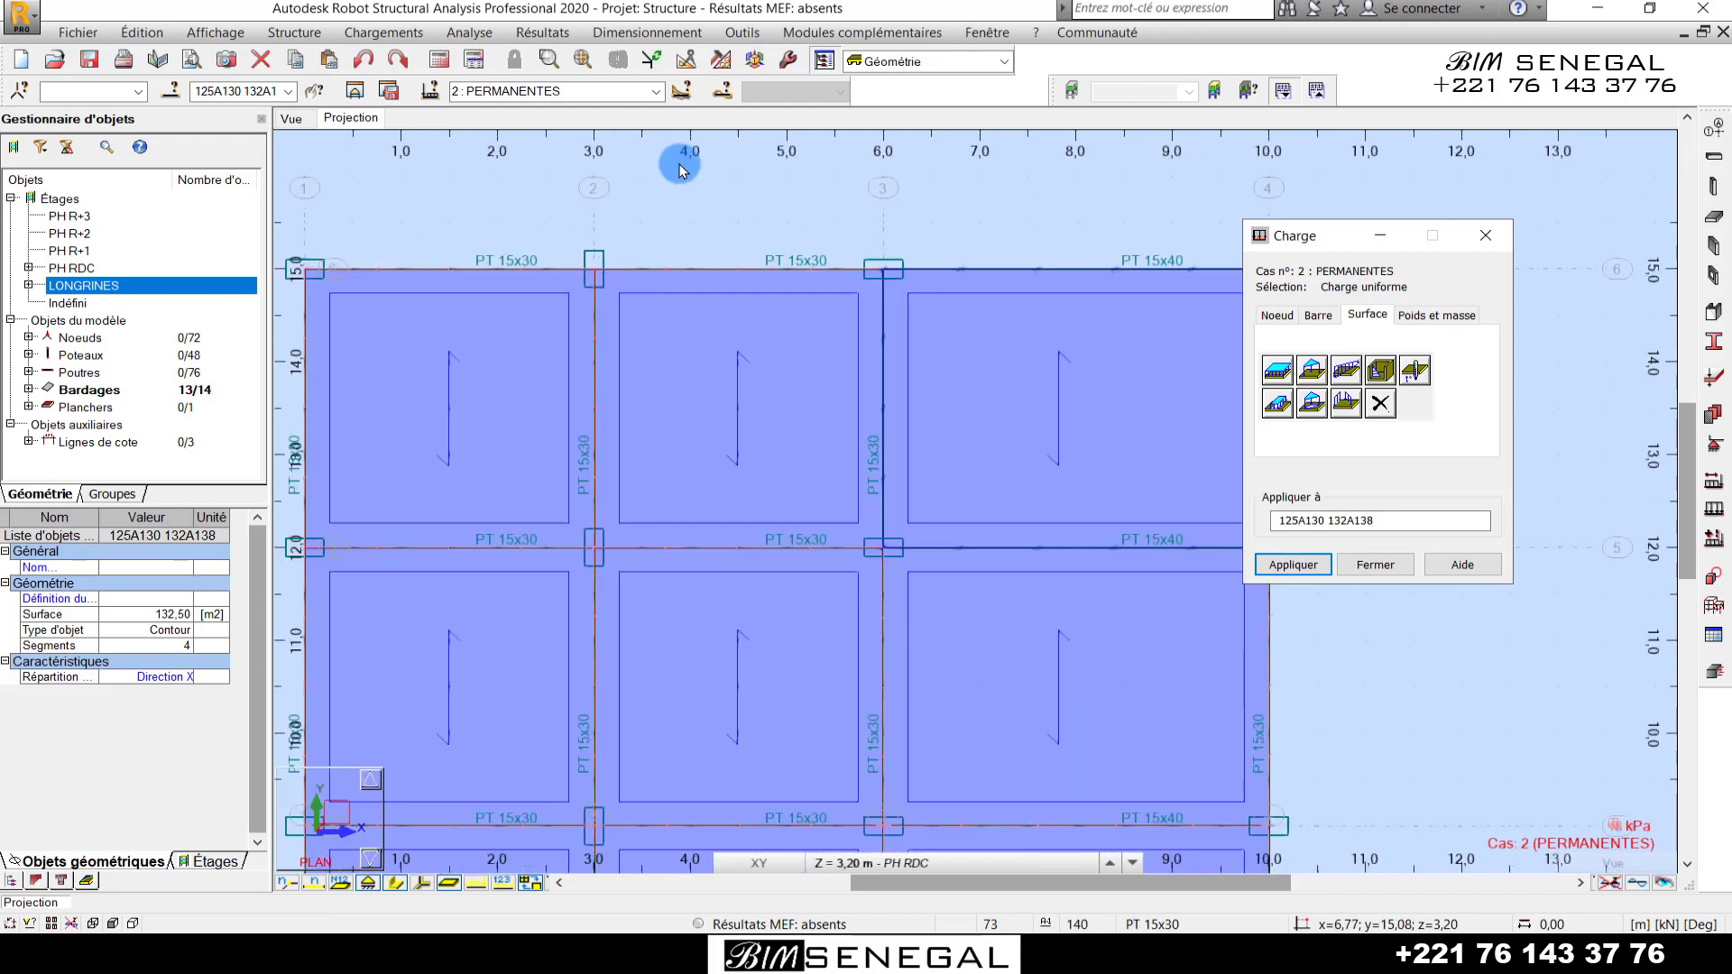
{"action": "scroll", "coordinate": [809, 197], "scroll_direction": "down", "scroll_amount": 2}
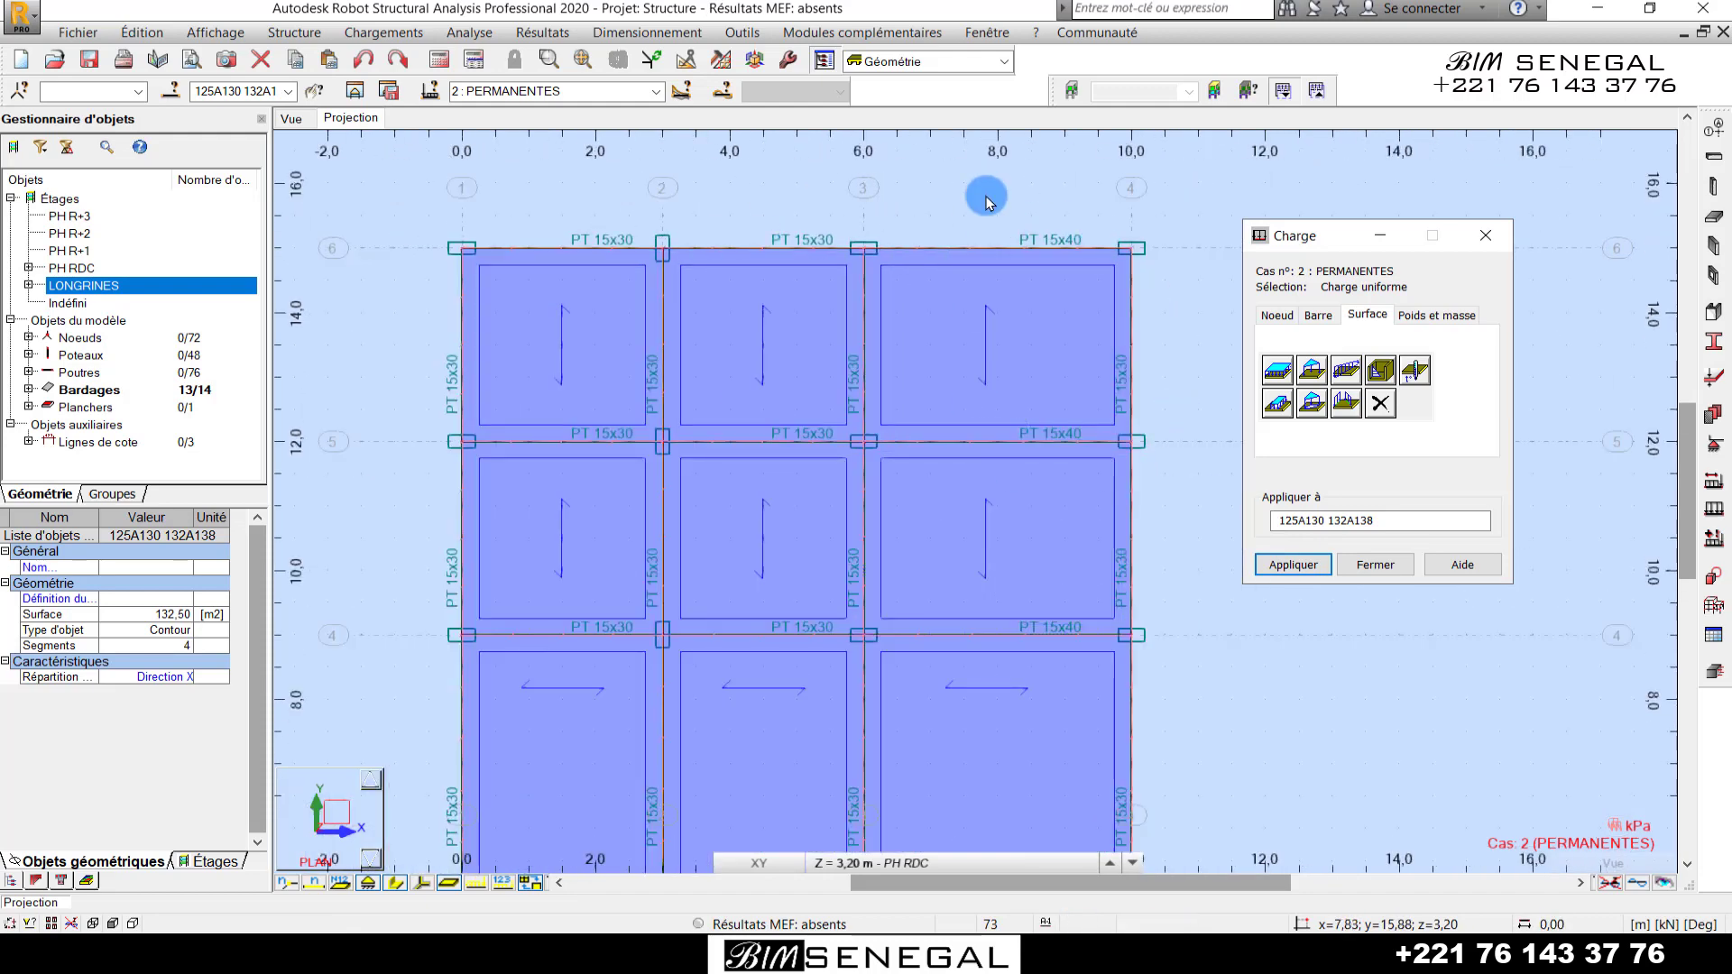
{"action": "scroll", "coordinate": [988, 200], "scroll_direction": "down", "scroll_amount": 3}
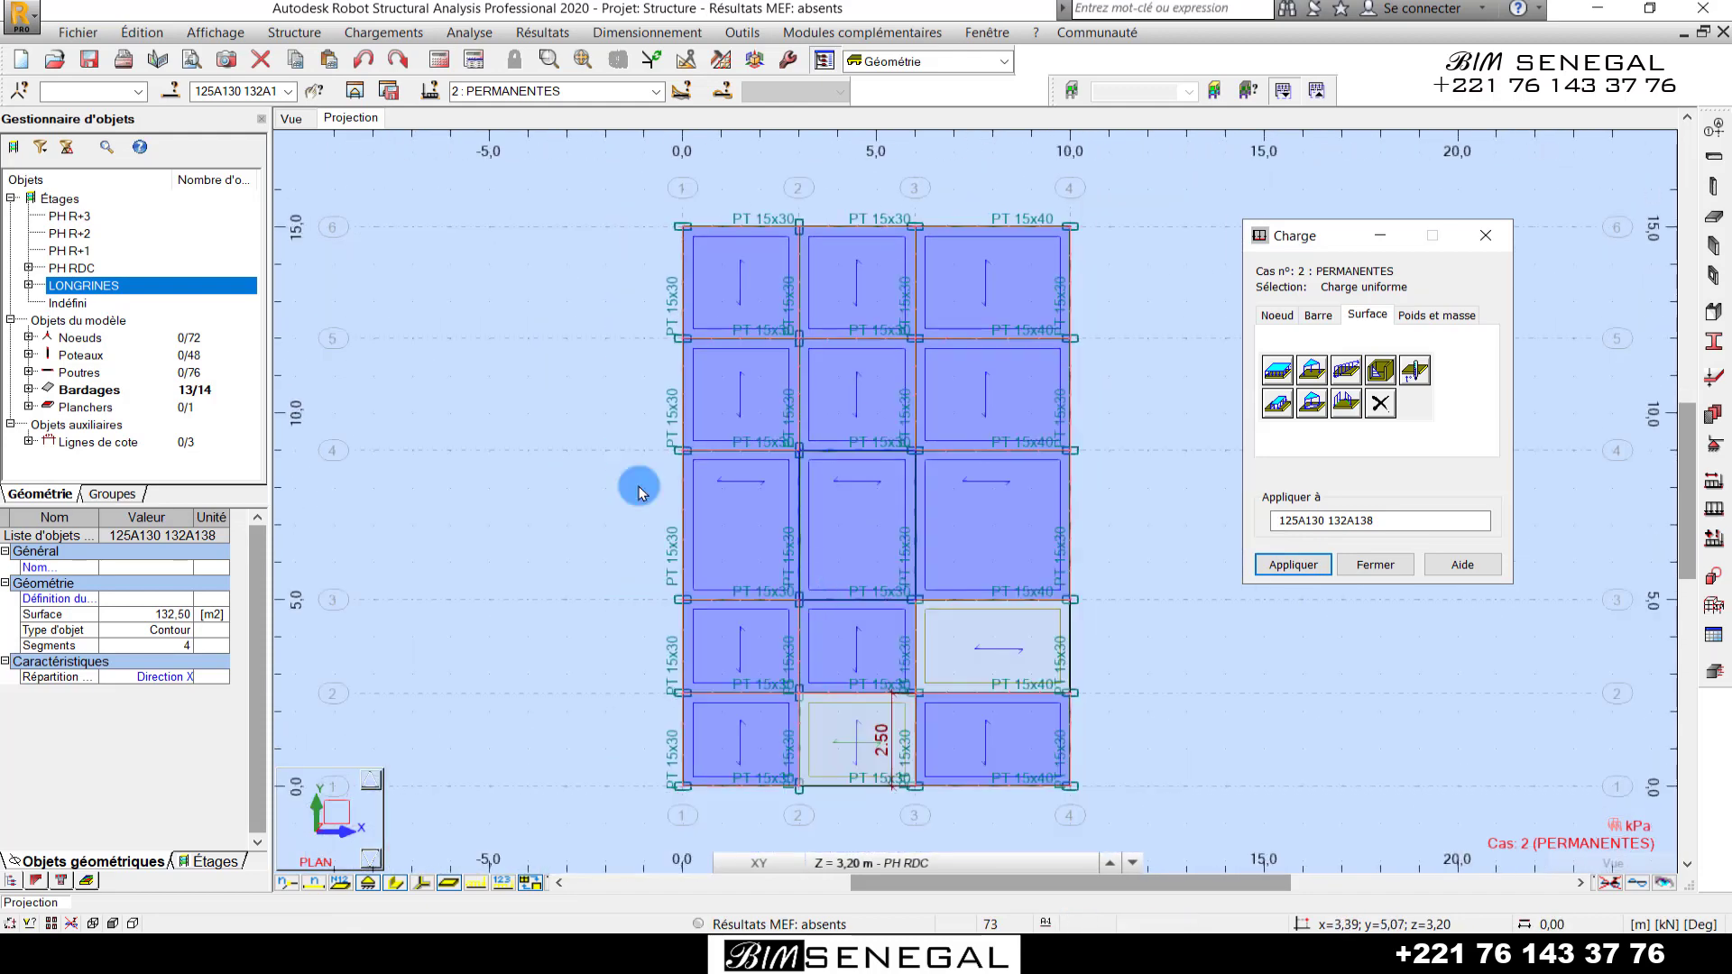
{"action": "left_click", "coordinate": [476, 891]}
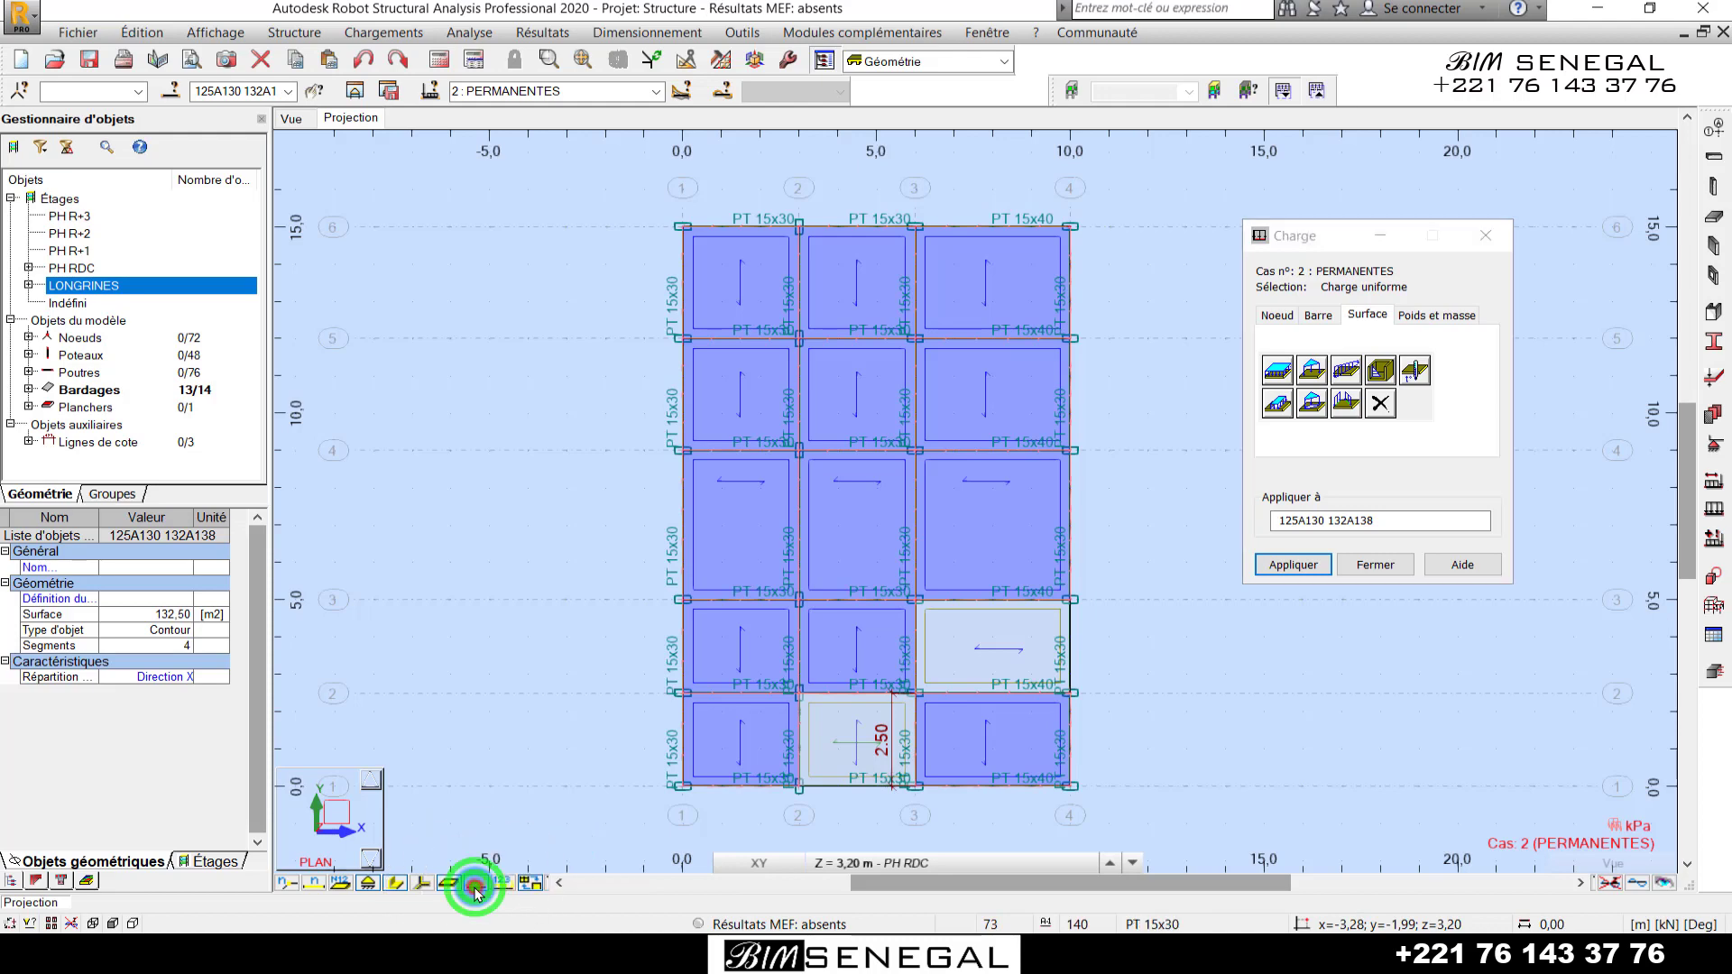
{"action": "left_click", "coordinate": [506, 887]}
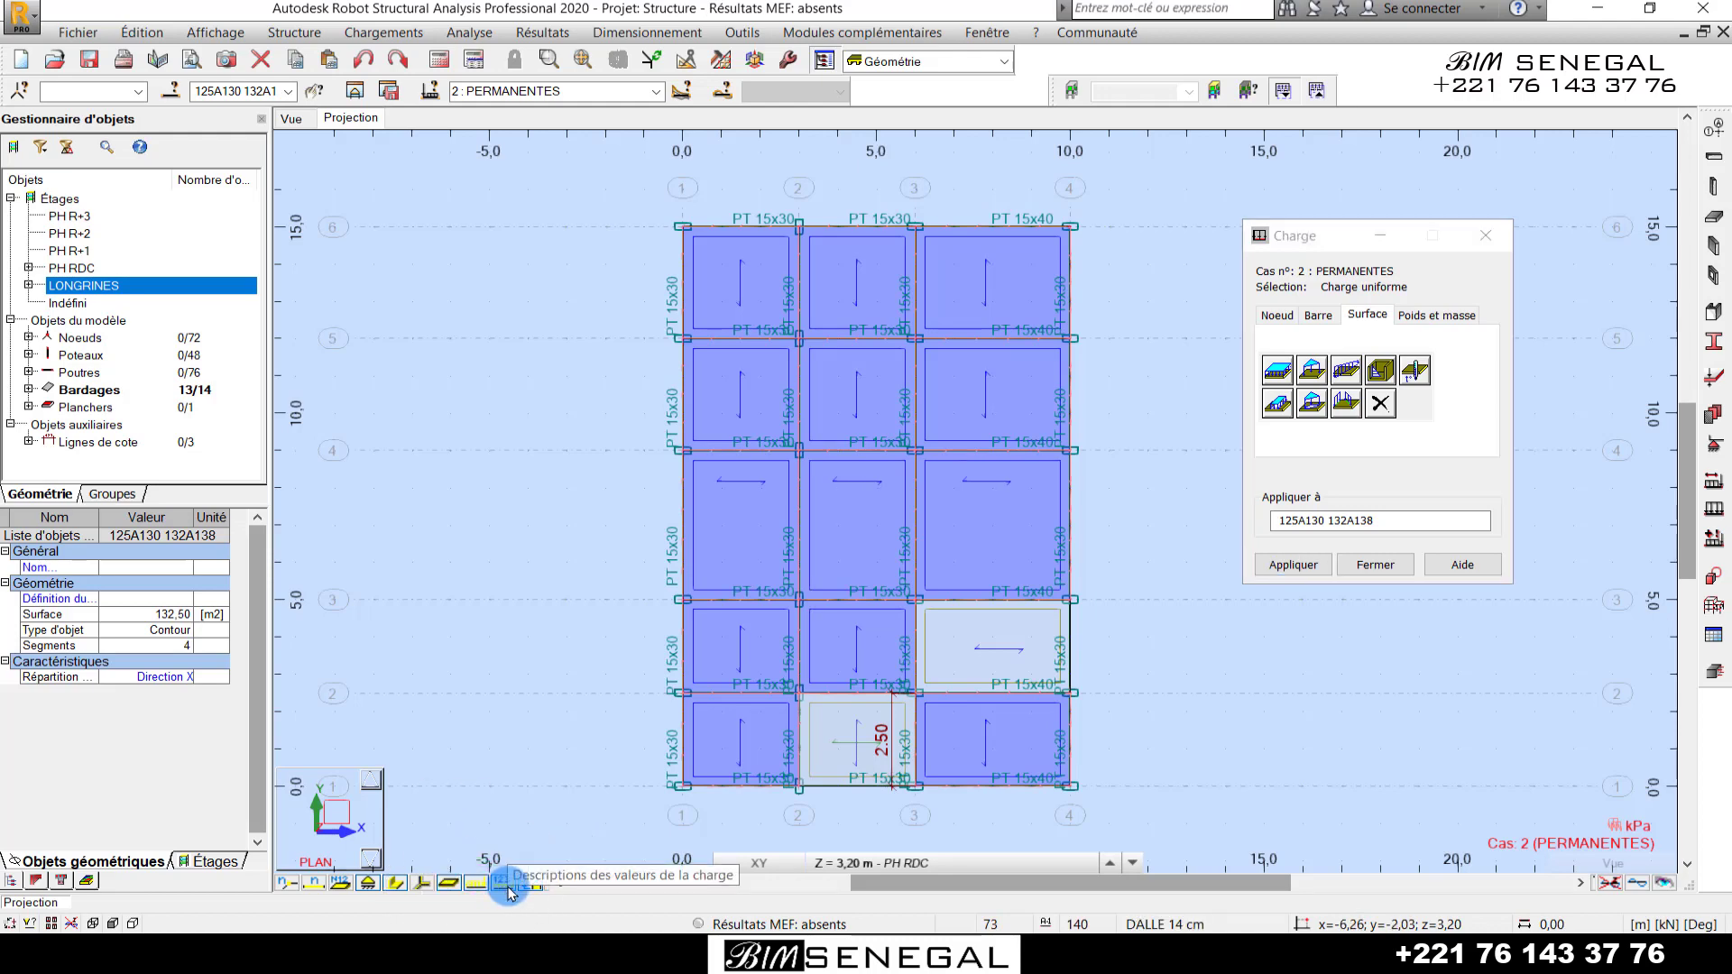
{"action": "scroll", "coordinate": [889, 185], "scroll_direction": "up", "scroll_amount": 3}
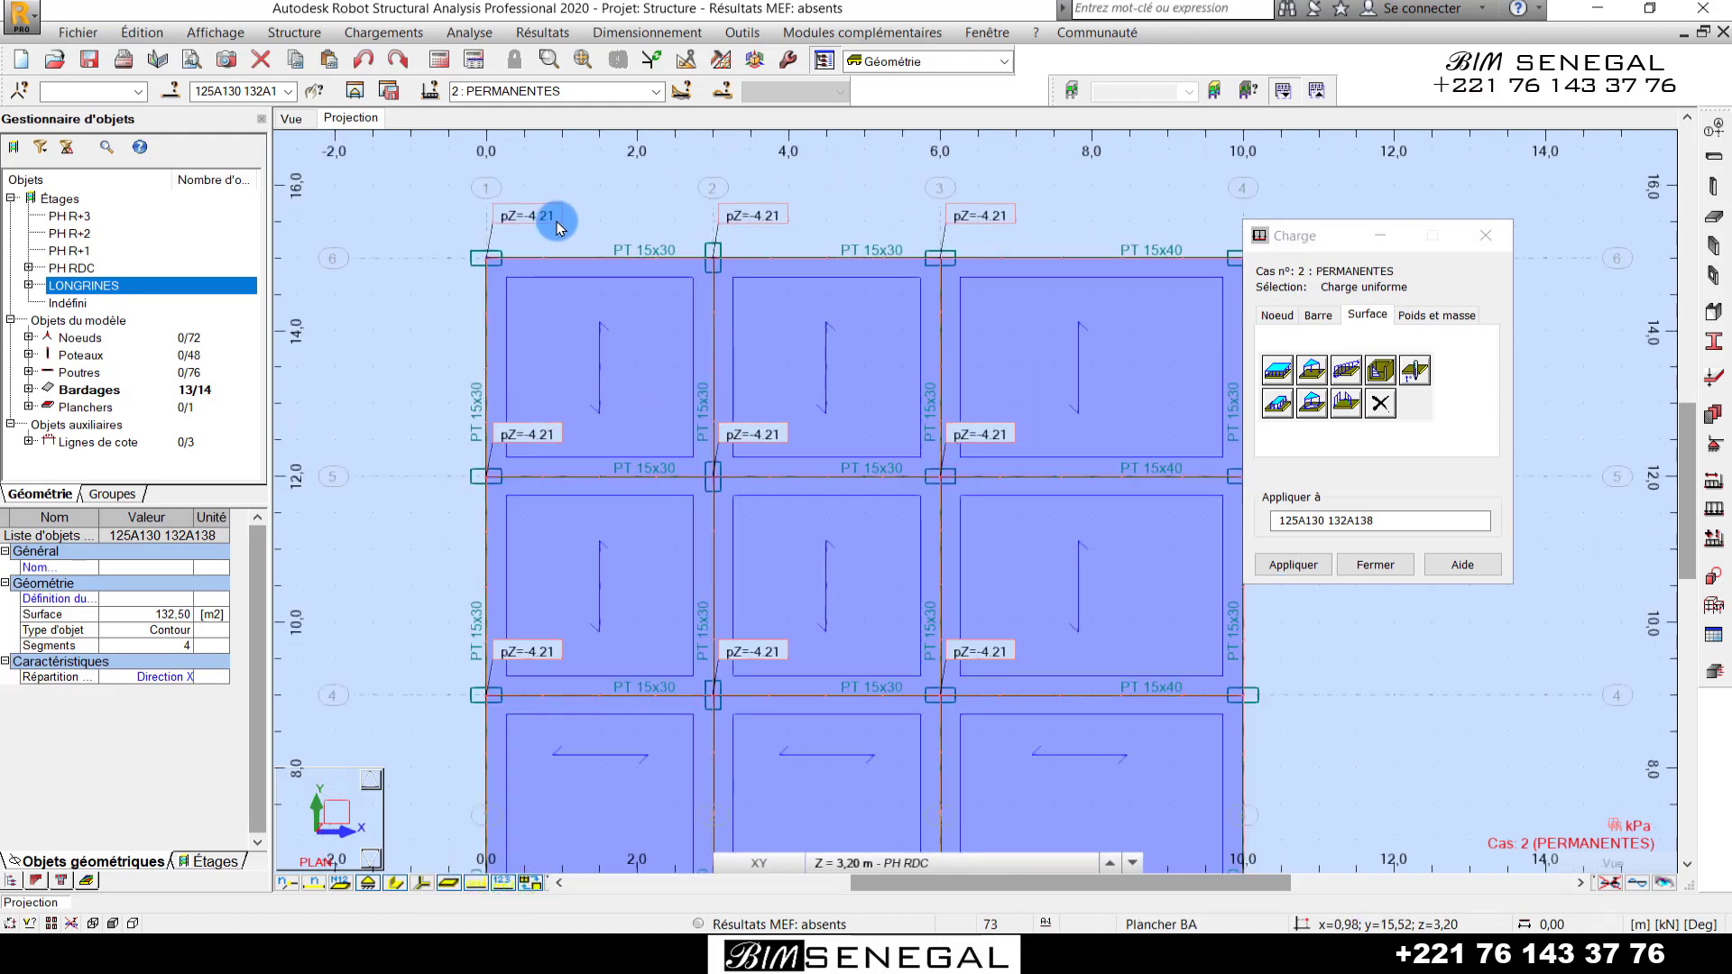
{"action": "scroll", "coordinate": [758, 298], "scroll_direction": "down", "scroll_amount": 3}
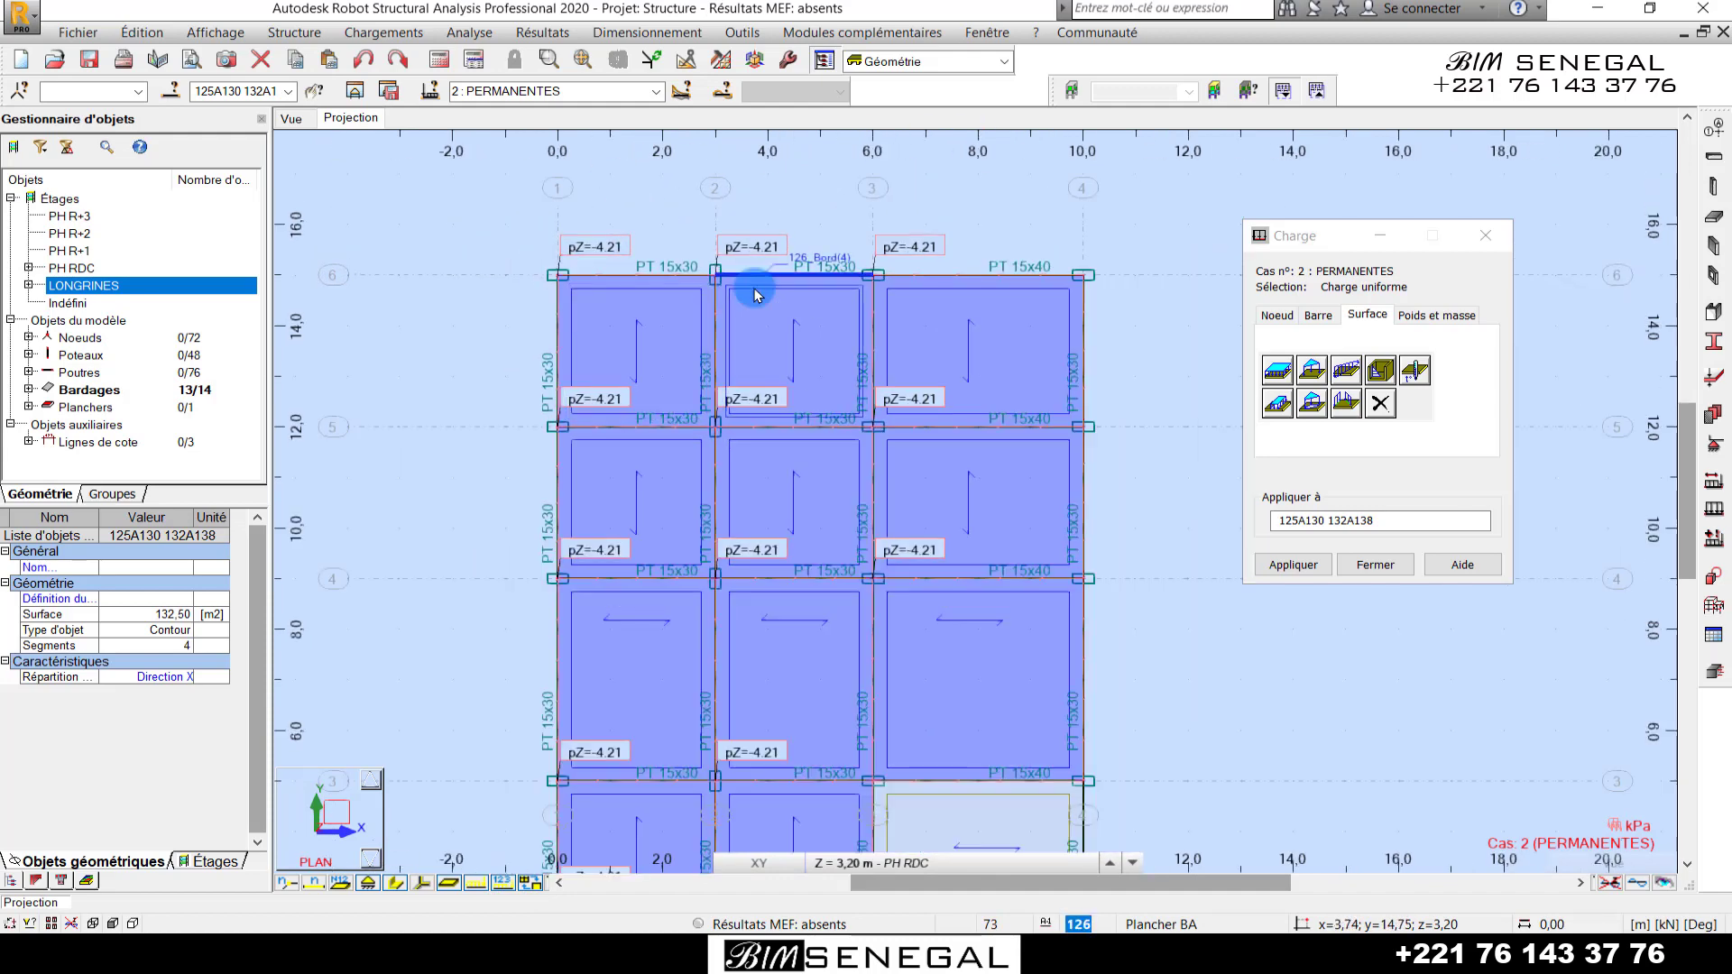
{"action": "scroll", "coordinate": [811, 805], "scroll_direction": "up", "scroll_amount": 3}
{"action": "middle_click_drag", "start_coordinate": [824, 587], "coordinate": [838, 530]}
{"action": "scroll", "coordinate": [839, 587], "scroll_direction": "down", "scroll_amount": 1}
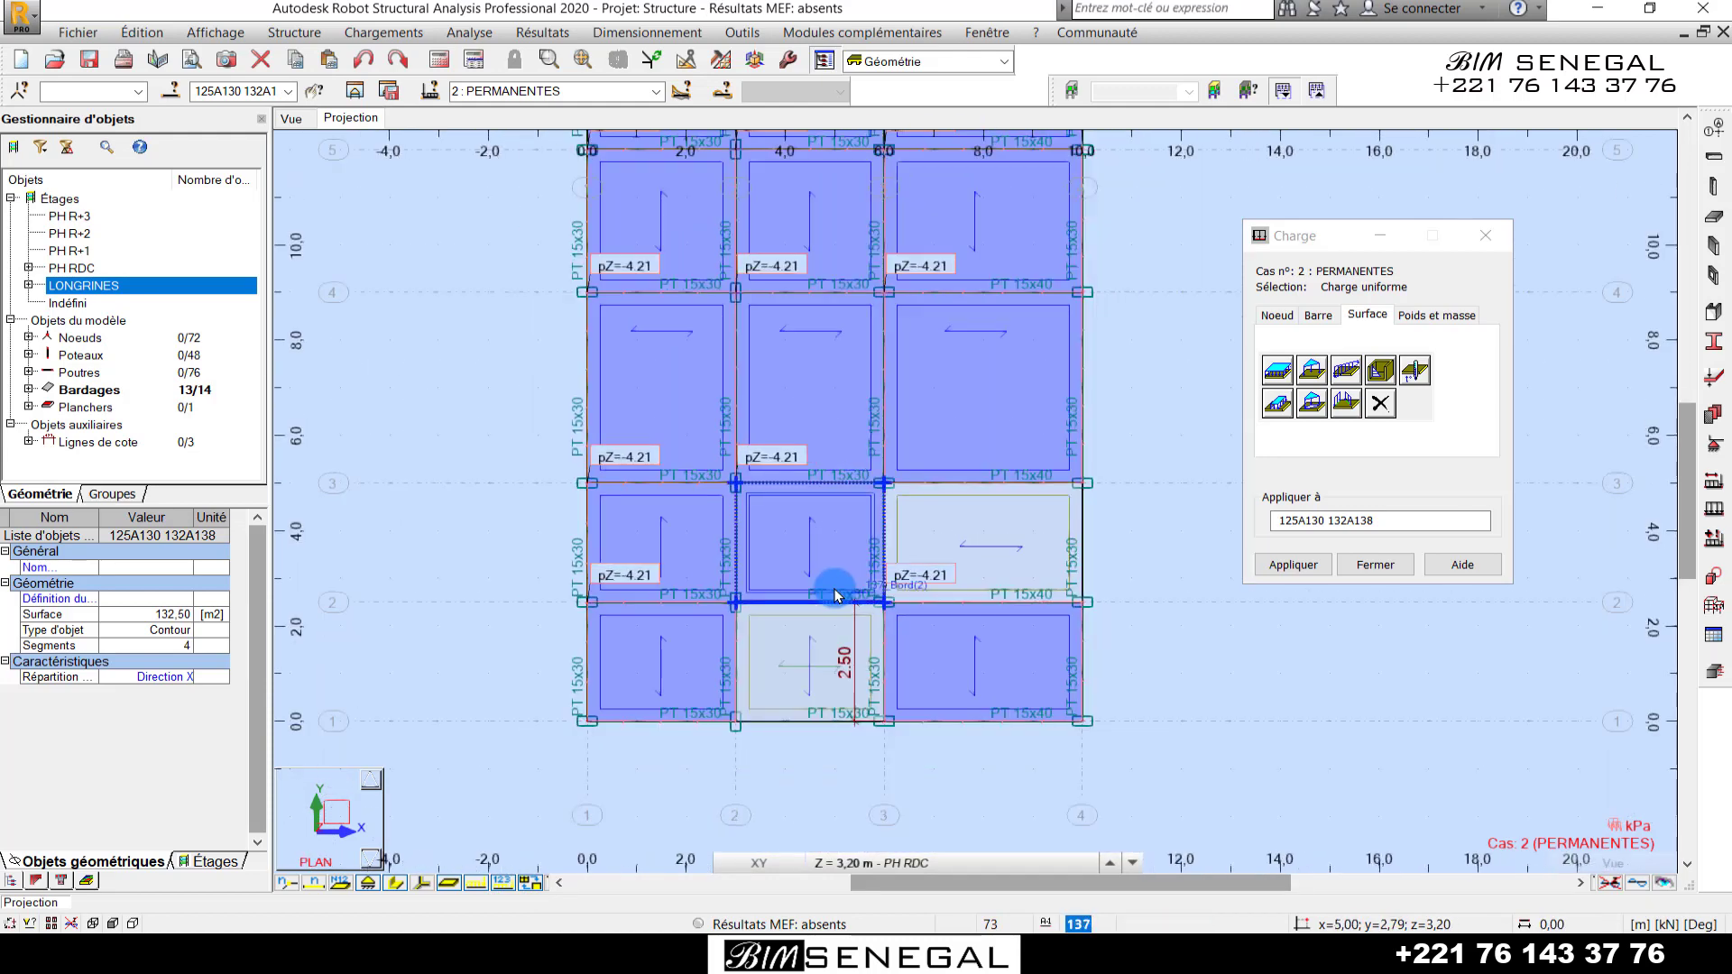
- Apply a uniform surface load of -1.36 kPa in global Z to the slab between axes 2–3 and 1–2, and close the load definition
{"action": "scroll", "coordinate": [839, 597], "scroll_direction": "up", "scroll_amount": 3}
{"action": "scroll", "coordinate": [797, 764], "scroll_direction": "up", "scroll_amount": 2}
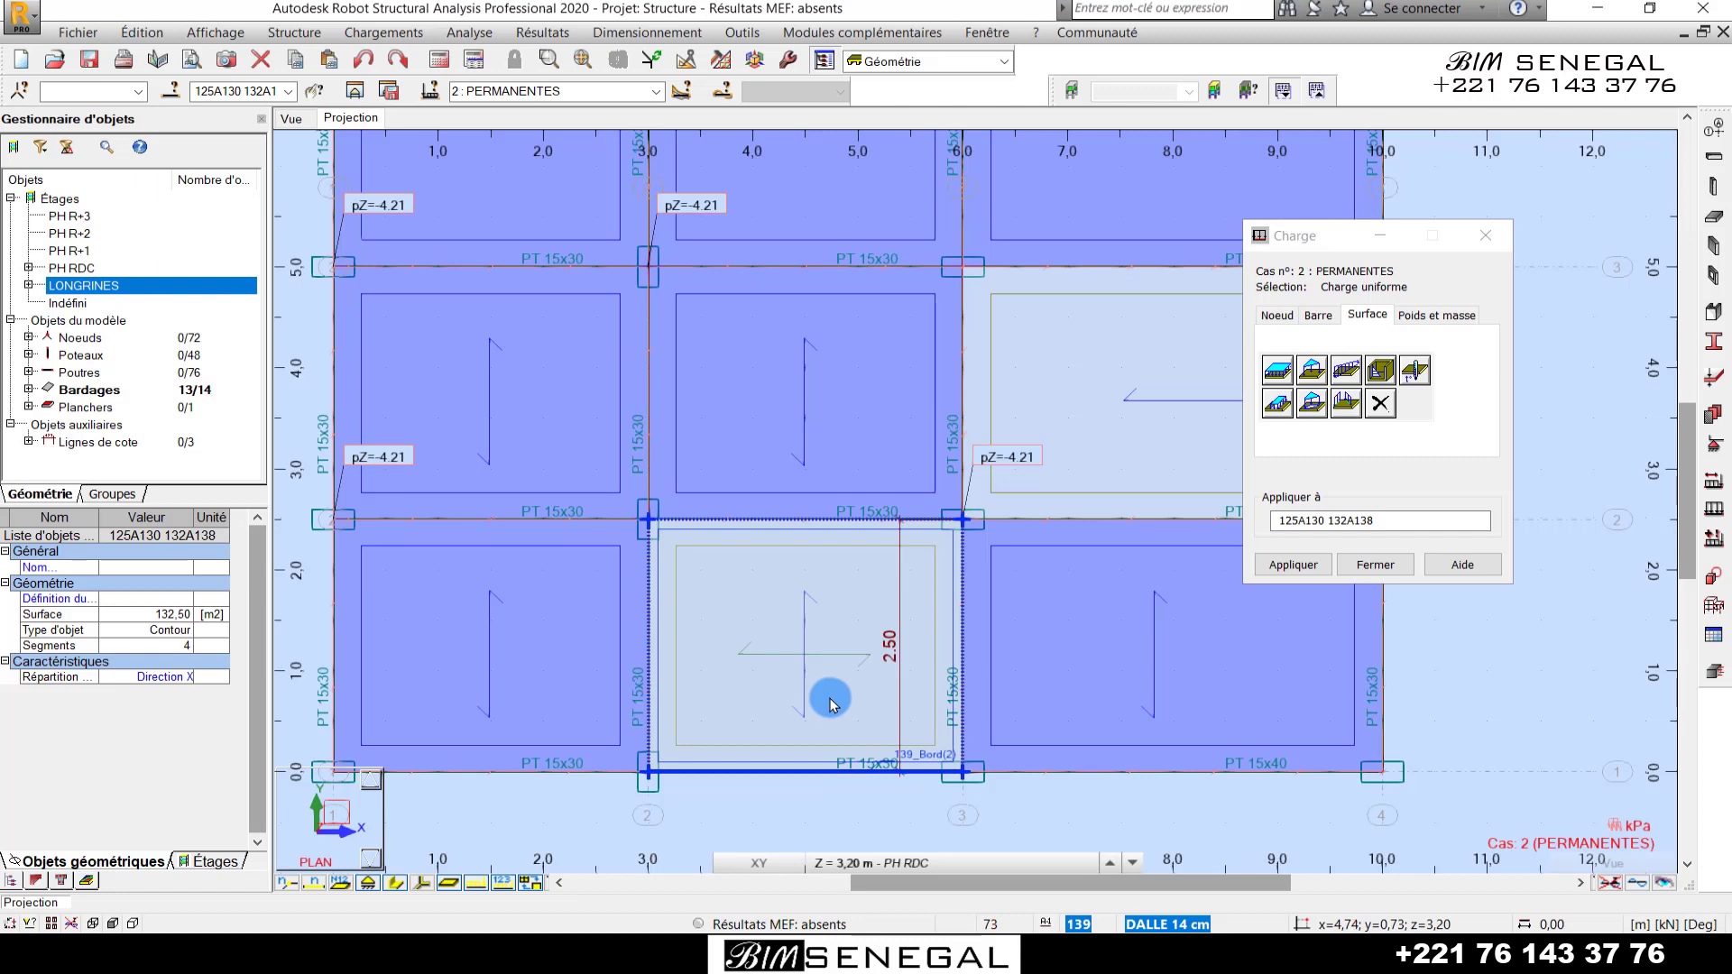
{"action": "left_click", "coordinate": [1369, 325]}
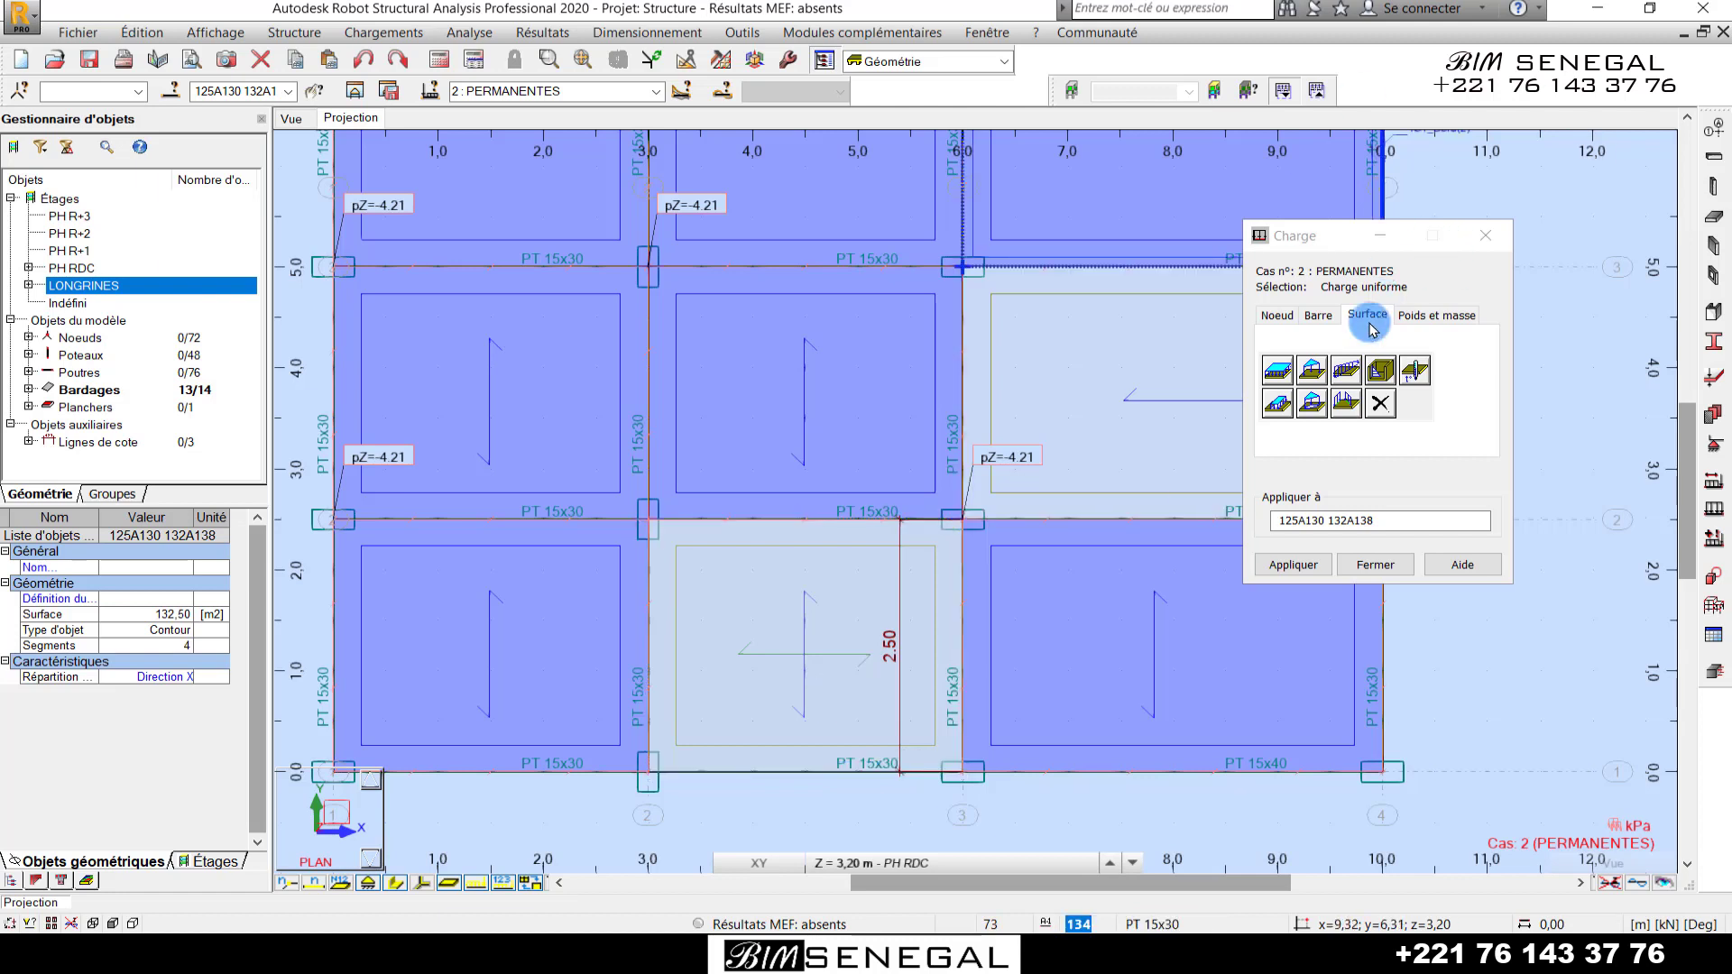
{"action": "left_click", "coordinate": [1278, 370]}
{"action": "left_click", "coordinate": [1409, 510]}
{"action": "double_click", "coordinate": [1408, 510]}
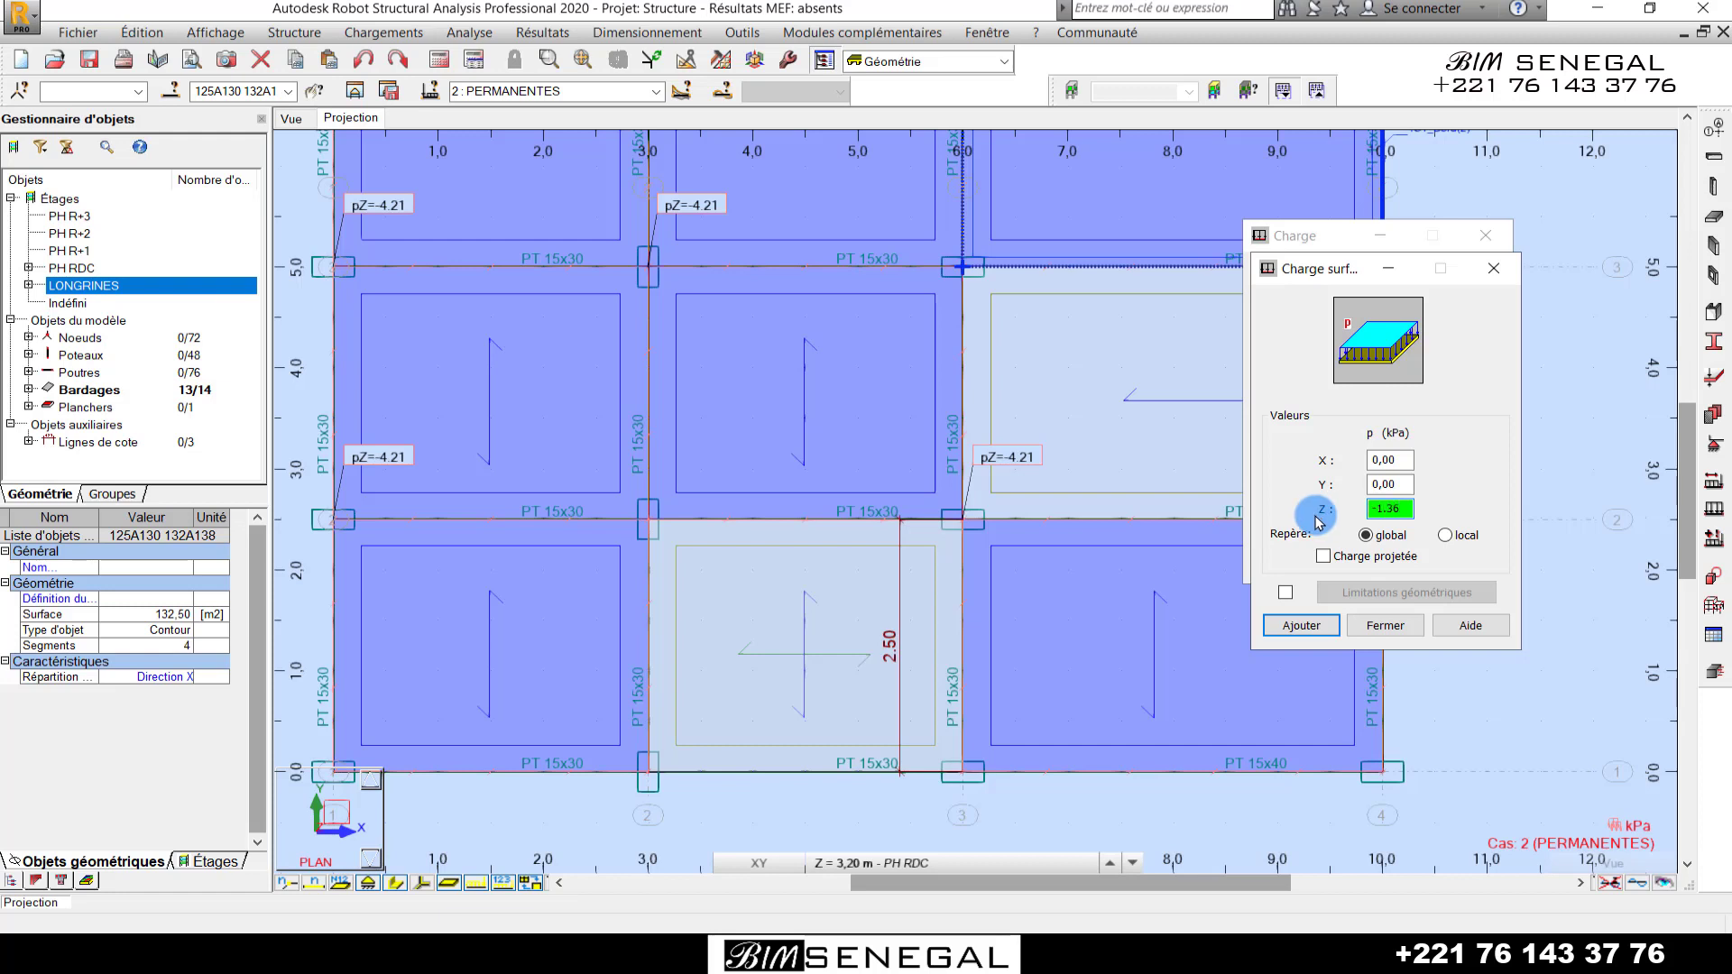
{"action": "left_click", "coordinate": [1306, 625]}
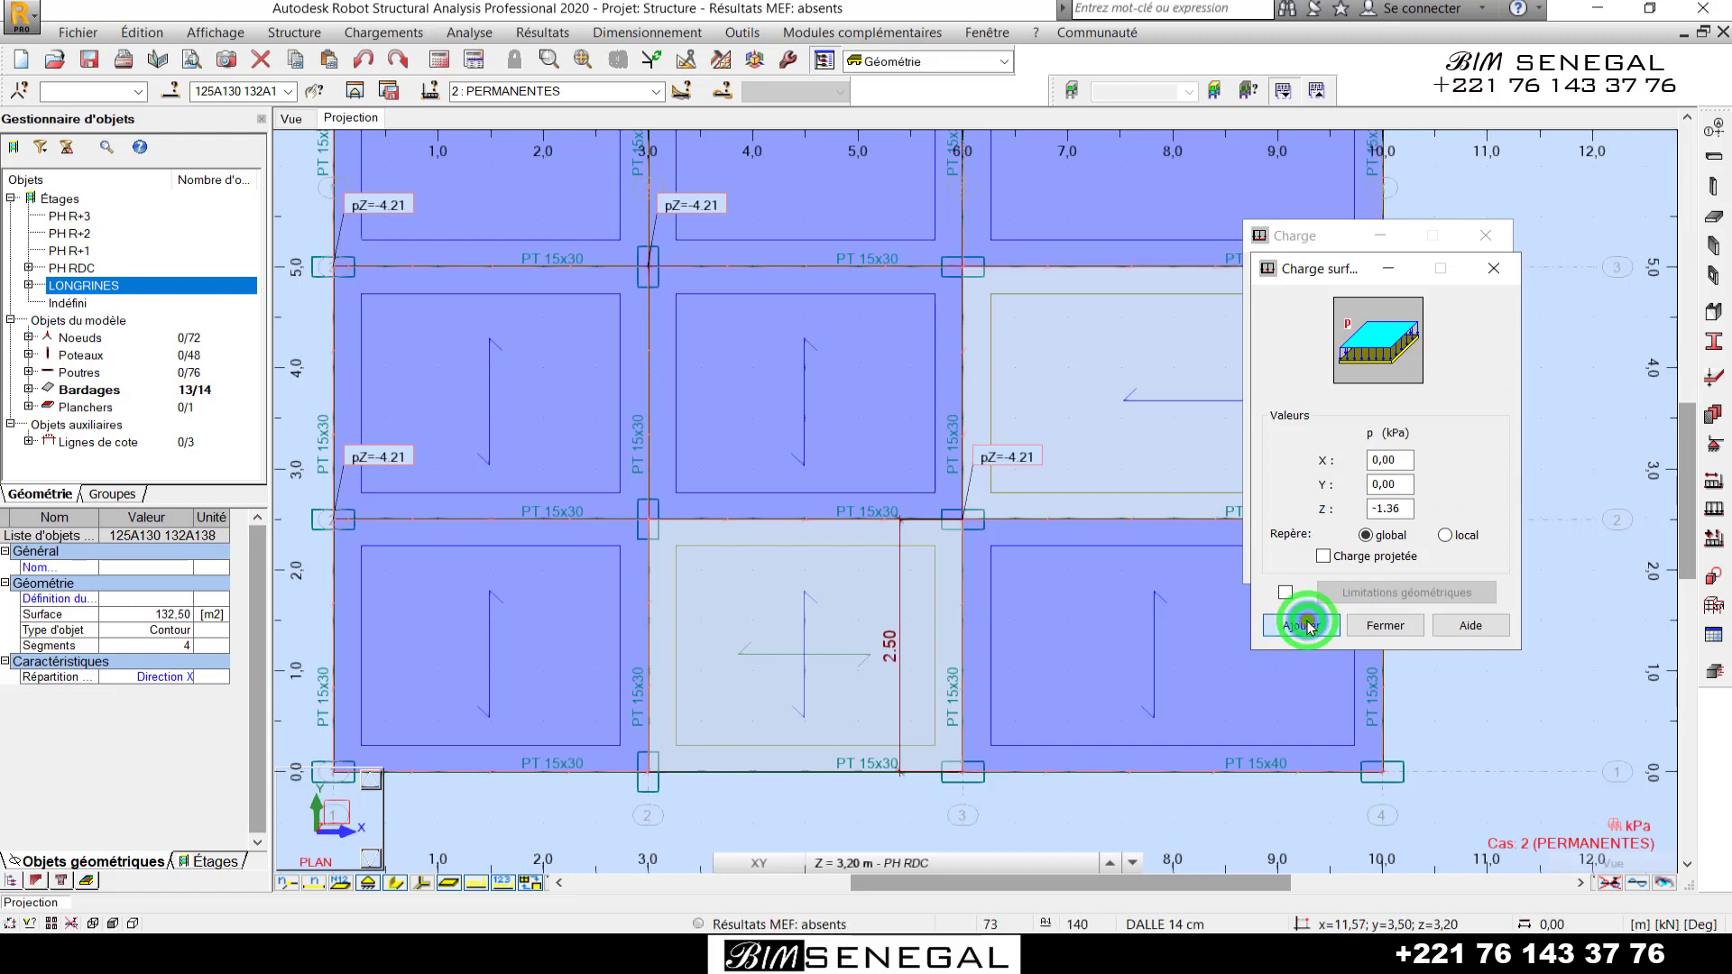
{"action": "left_click", "coordinate": [860, 597]}
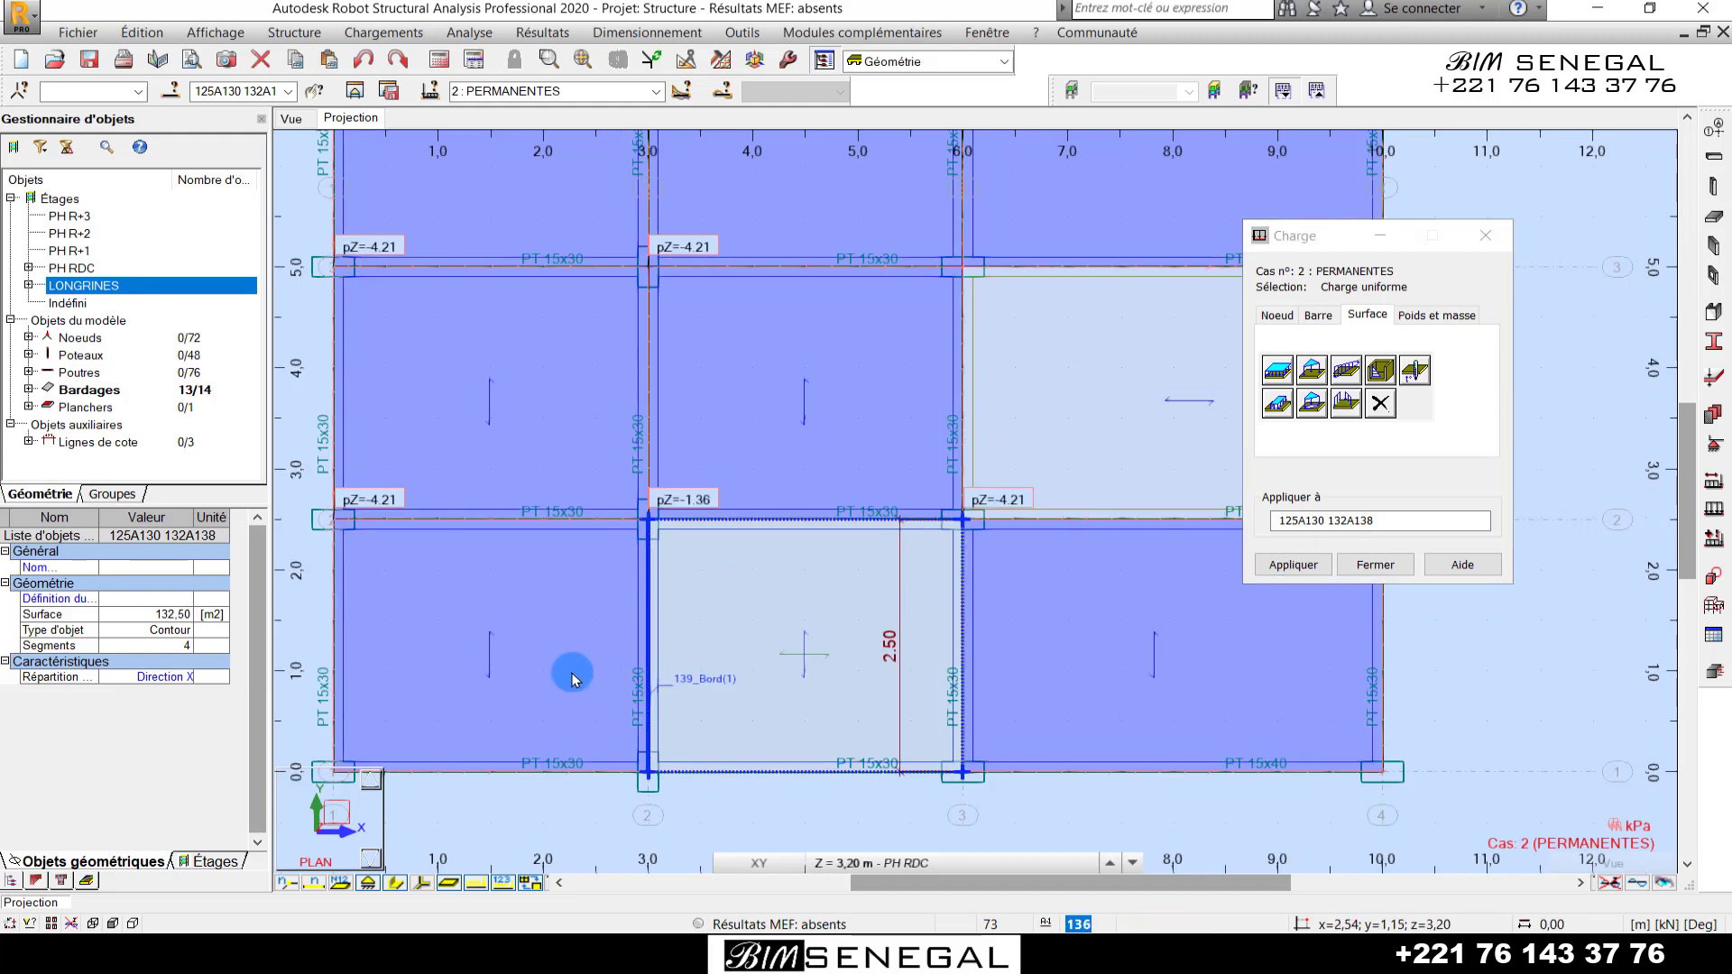
{"action": "scroll", "coordinate": [572, 674], "scroll_direction": "down", "scroll_amount": 4}
{"action": "scroll", "coordinate": [1125, 503], "scroll_direction": "up", "scroll_amount": 4}
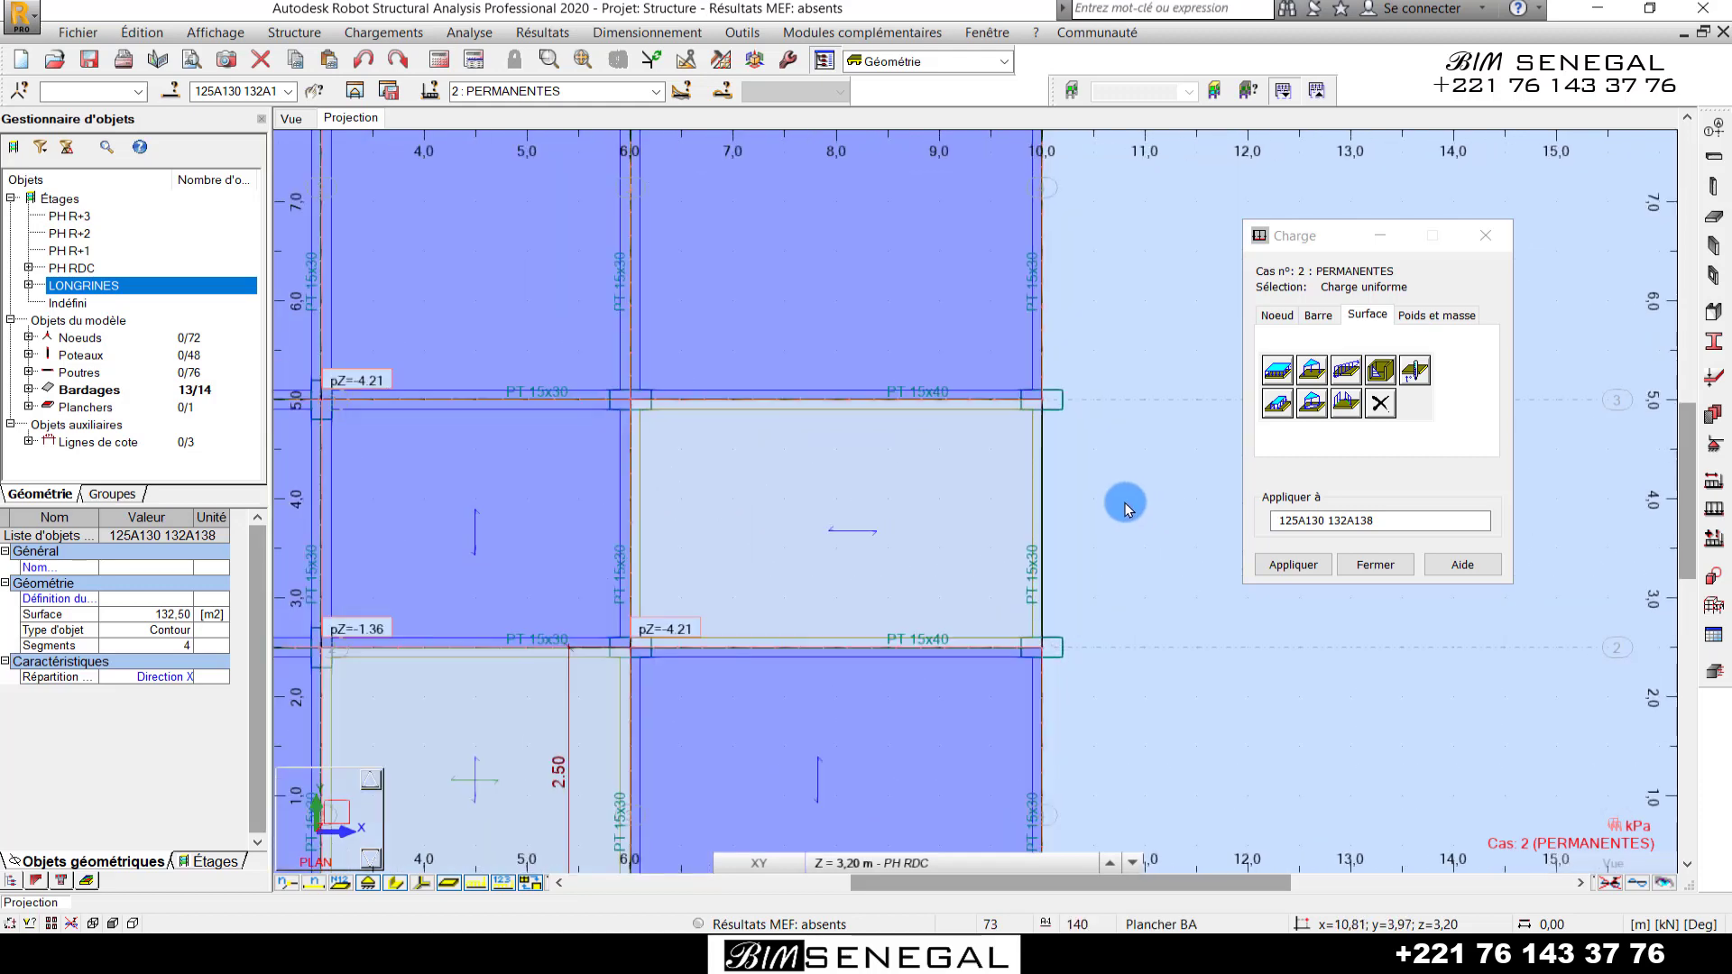
{"action": "scroll", "coordinate": [932, 501], "scroll_direction": "up", "scroll_amount": 1}
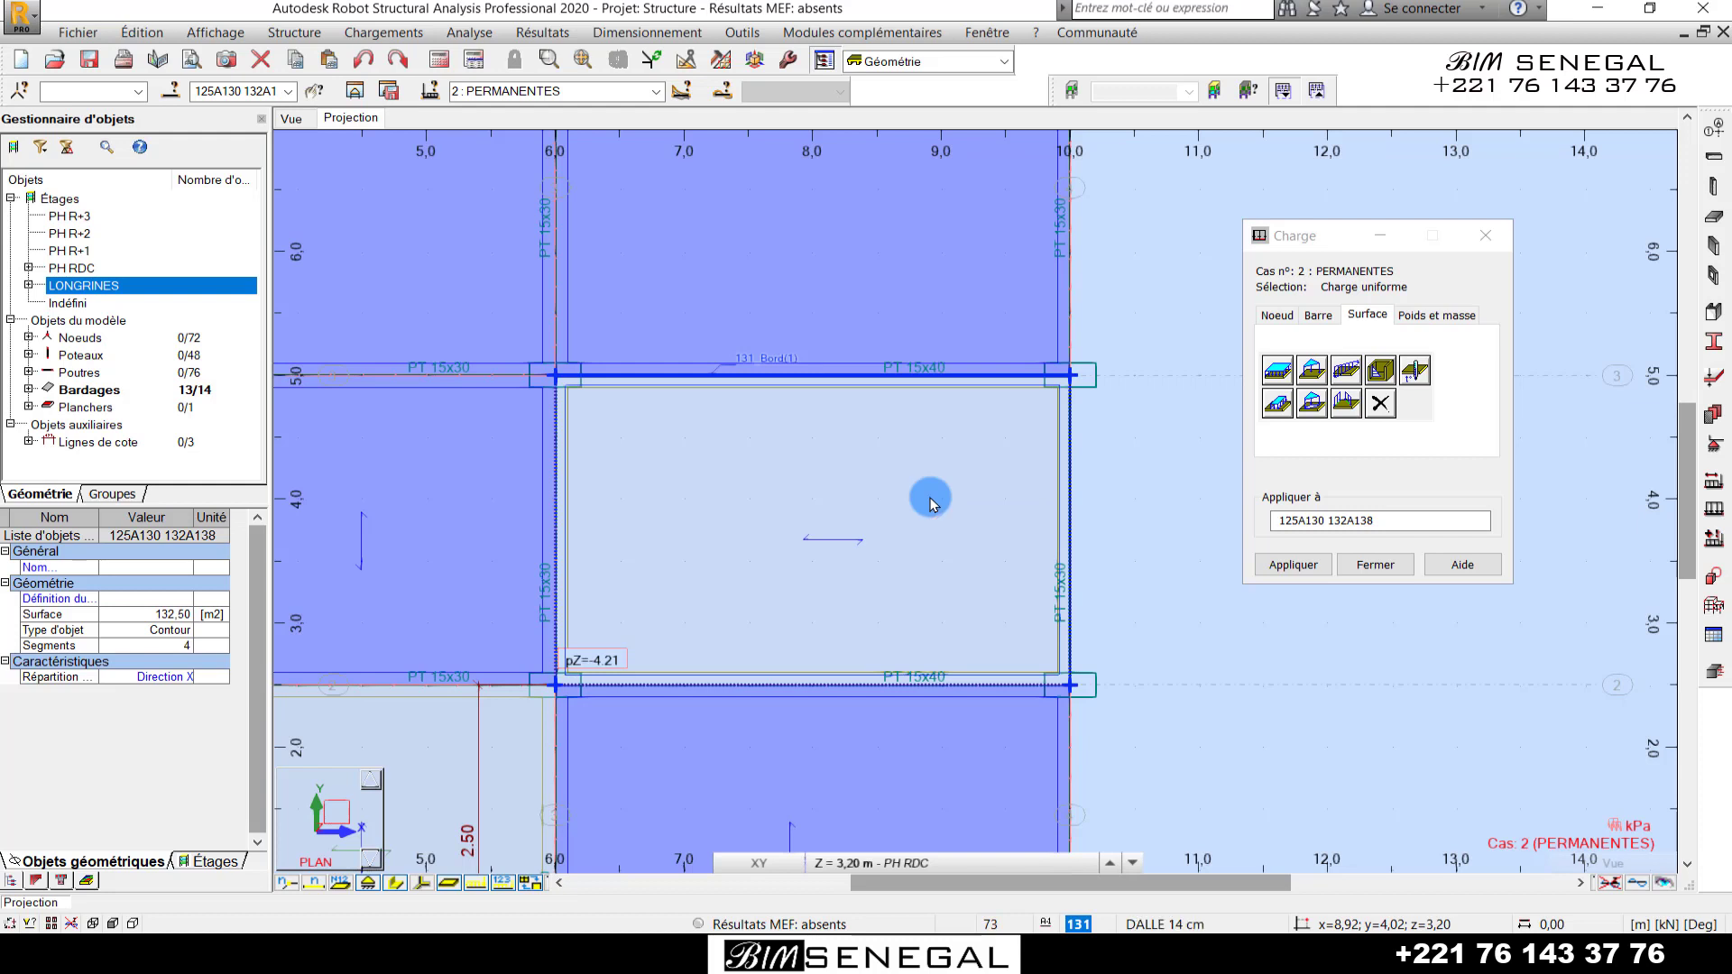
{"action": "left_click", "coordinate": [1487, 236]}
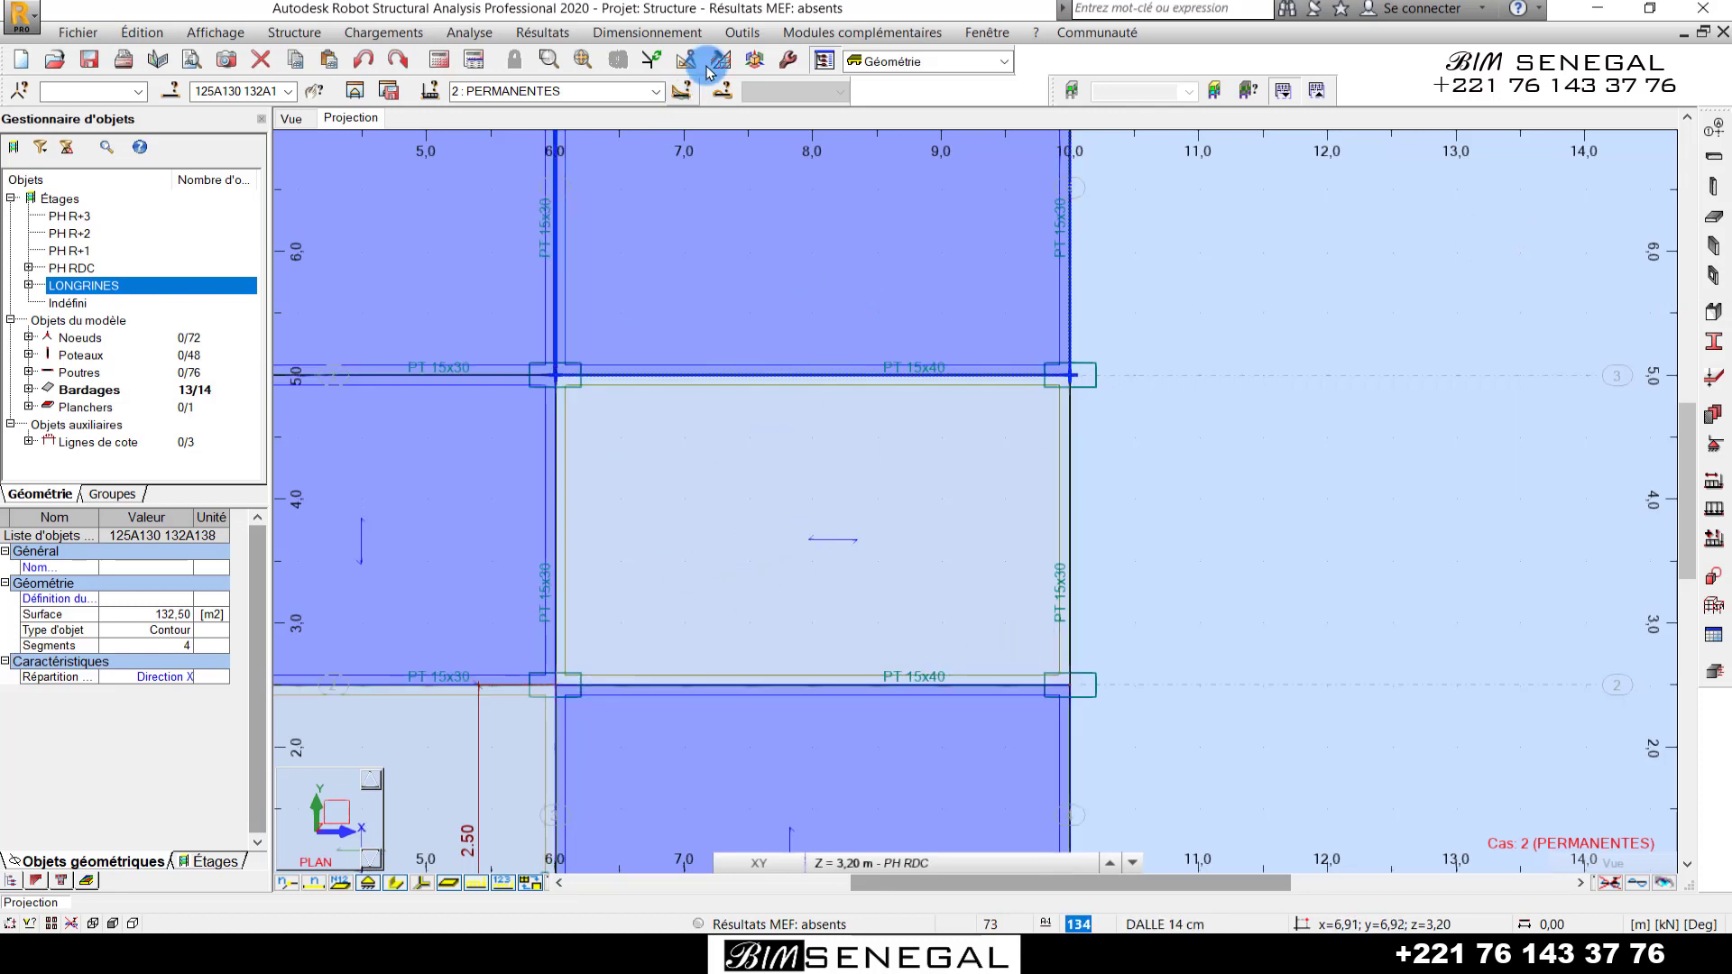
- Dimension the width of the bay between axes 3–4 and 2–3 with a dimension line from 10,00; 5,00 to 6,00; 5,00
{"action": "left_click", "coordinate": [728, 31]}
{"action": "left_click", "coordinate": [789, 56]}
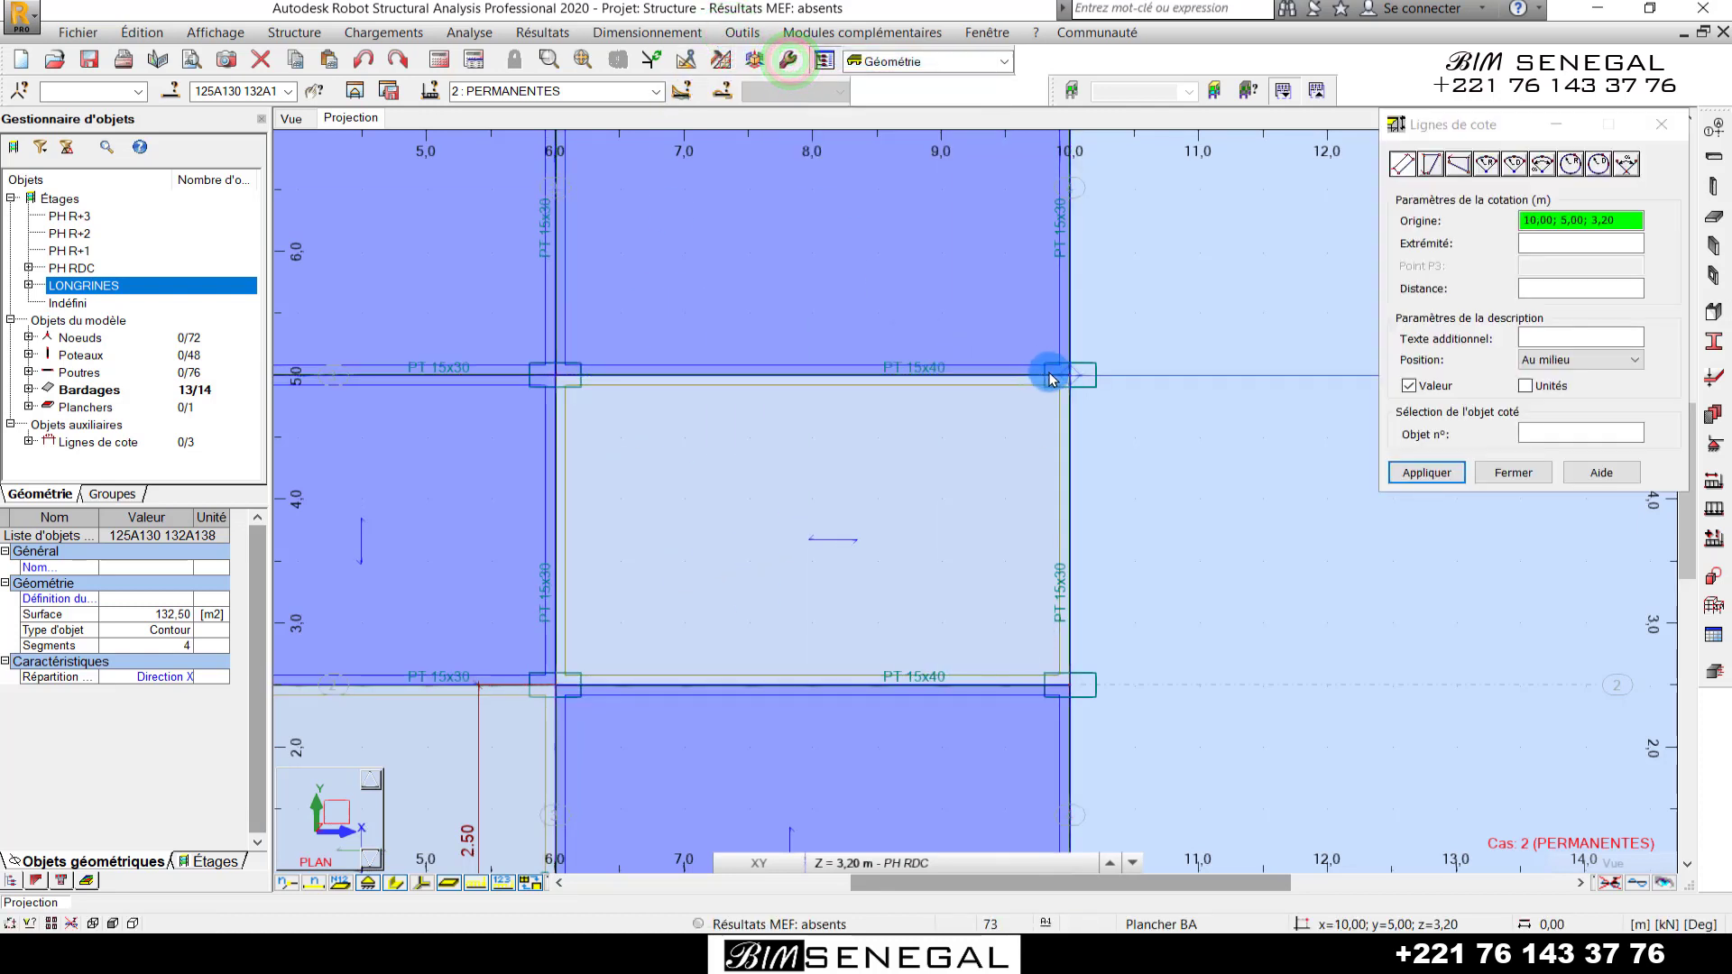
{"action": "left_click", "coordinate": [1051, 379]}
{"action": "left_click", "coordinate": [558, 379]}
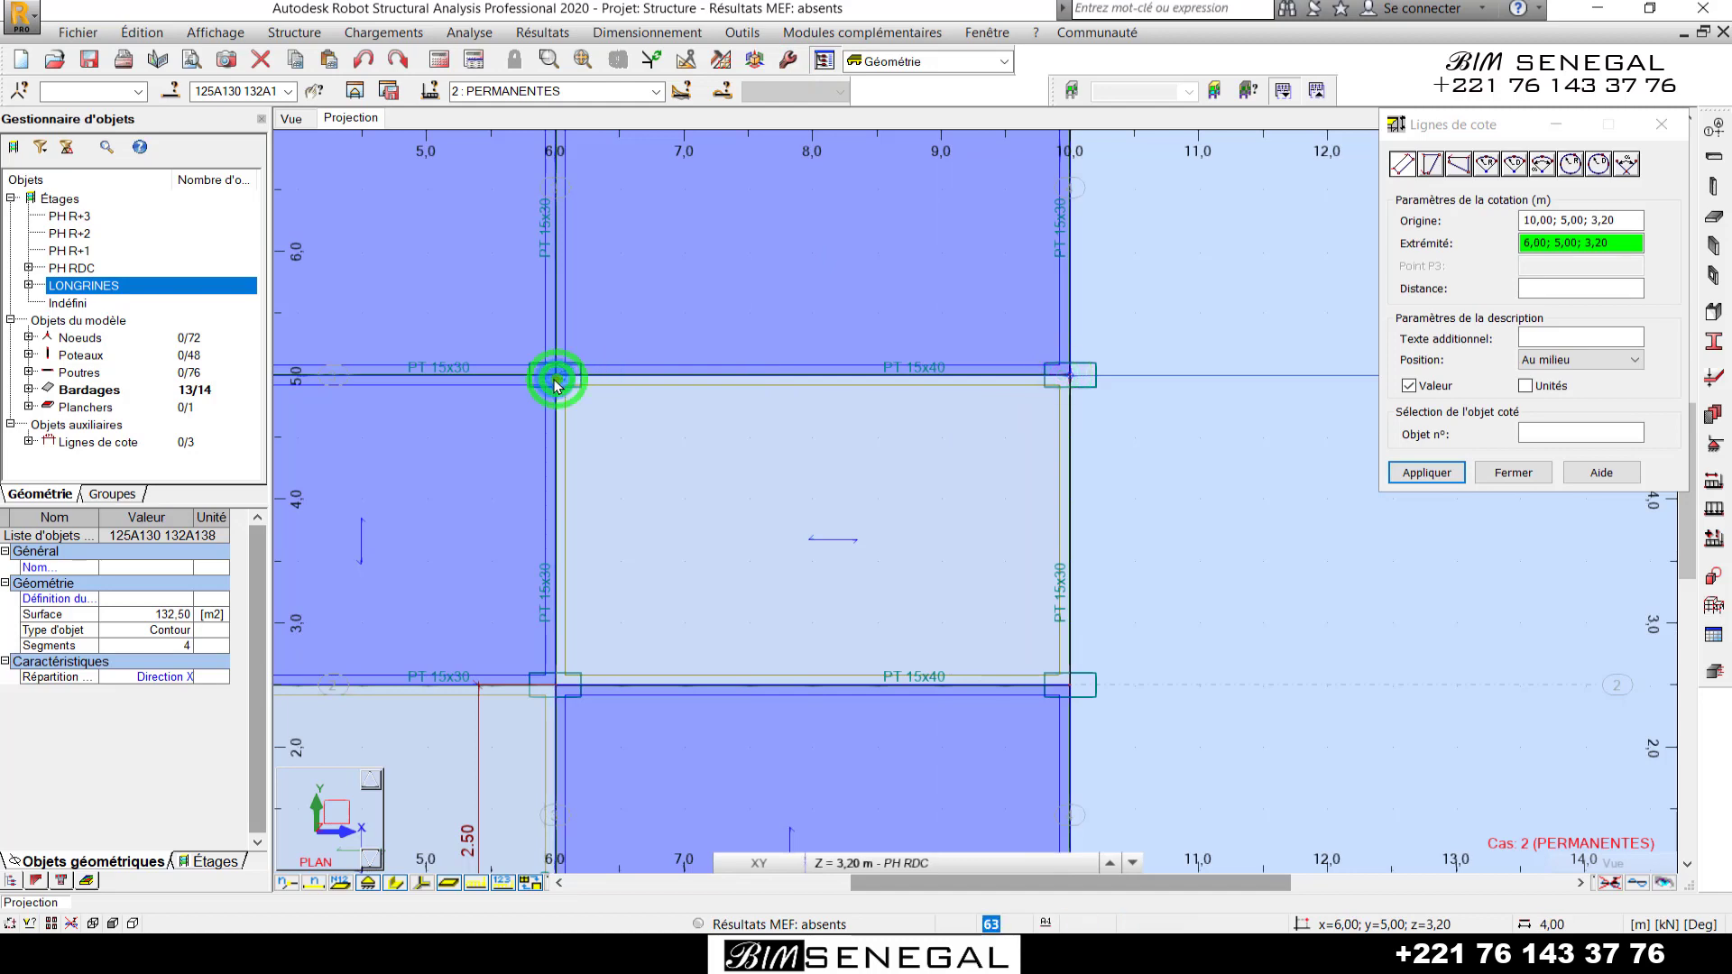
{"action": "left_click", "coordinate": [765, 454]}
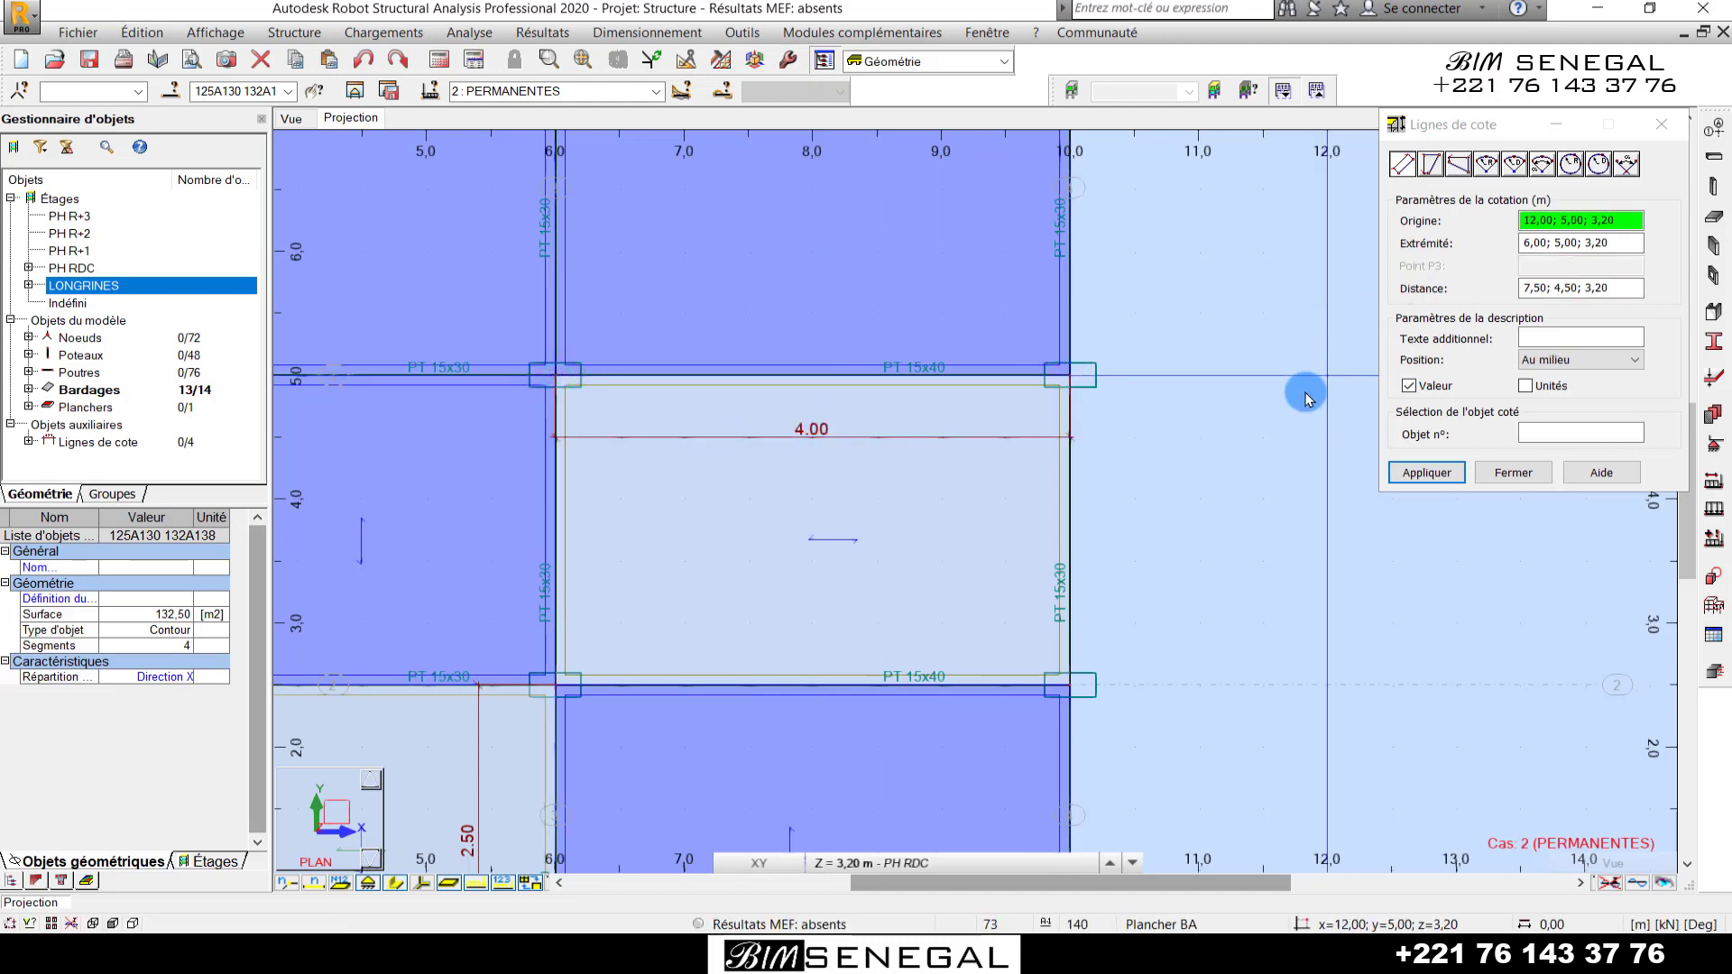
- Switch to the Windows Calculator and compute 400 ÷ 27,5 for the slab thickness
{"action": "key", "text": "super"}
{"action": "type", "text": "CAL"}
{"action": "key", "text": "Return"}
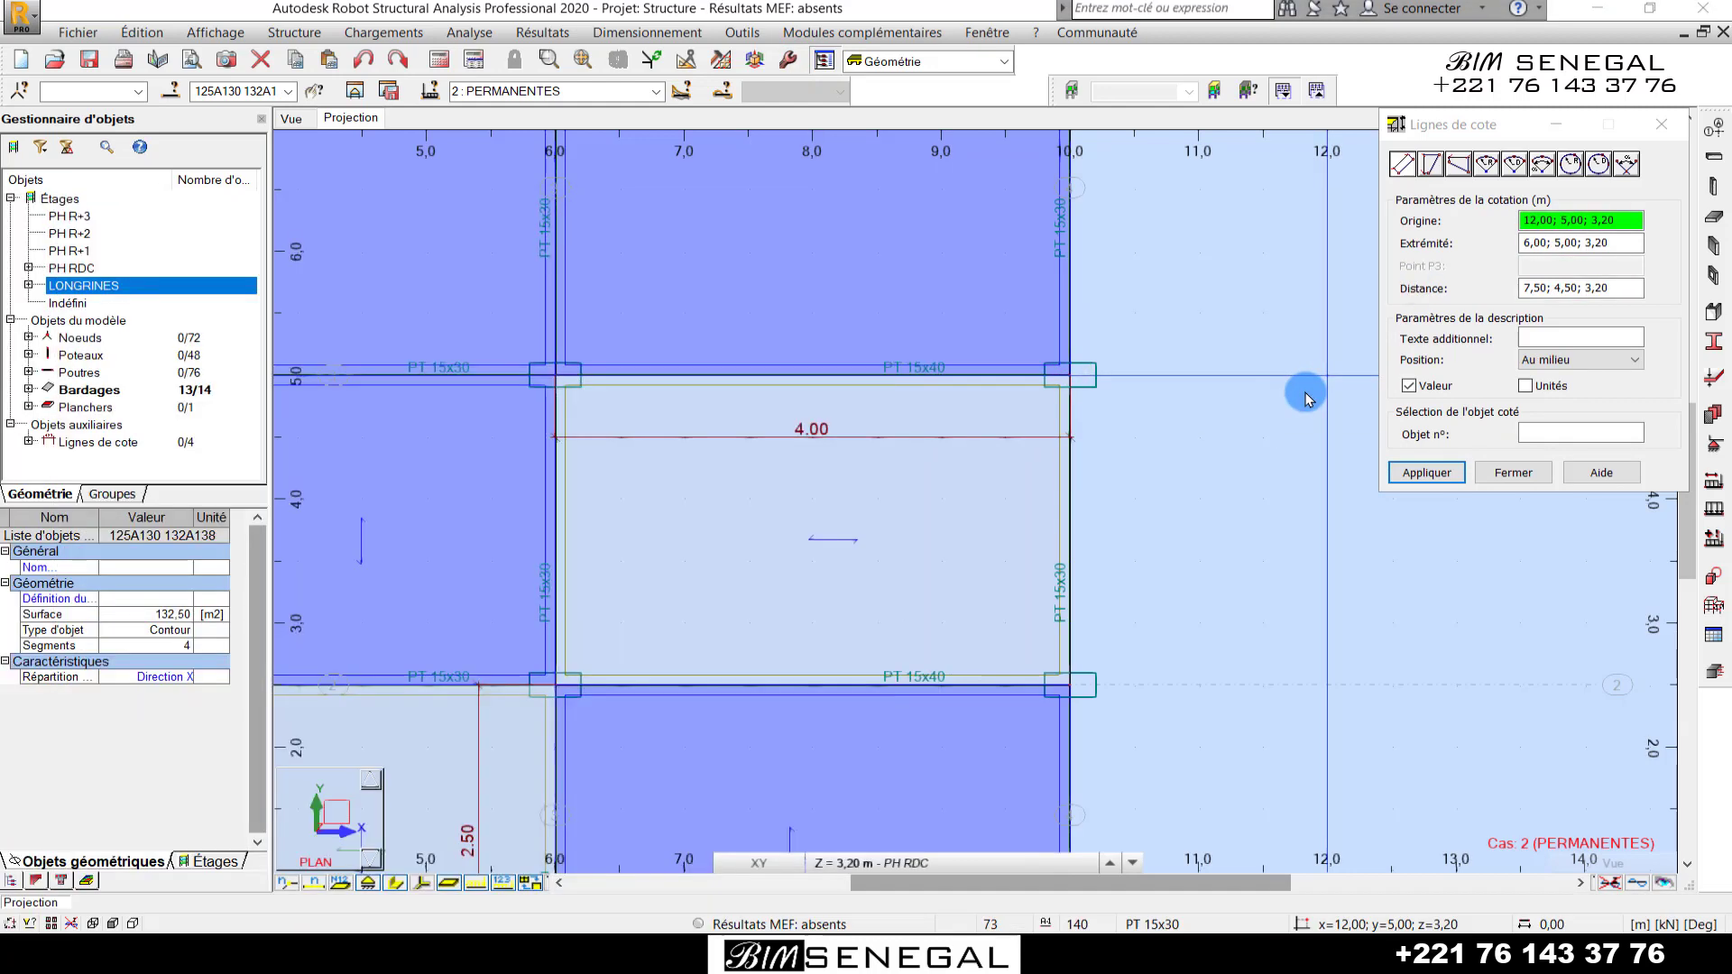
{"action": "left_click_drag", "start_coordinate": [739, 209], "coordinate": [1263, 231]}
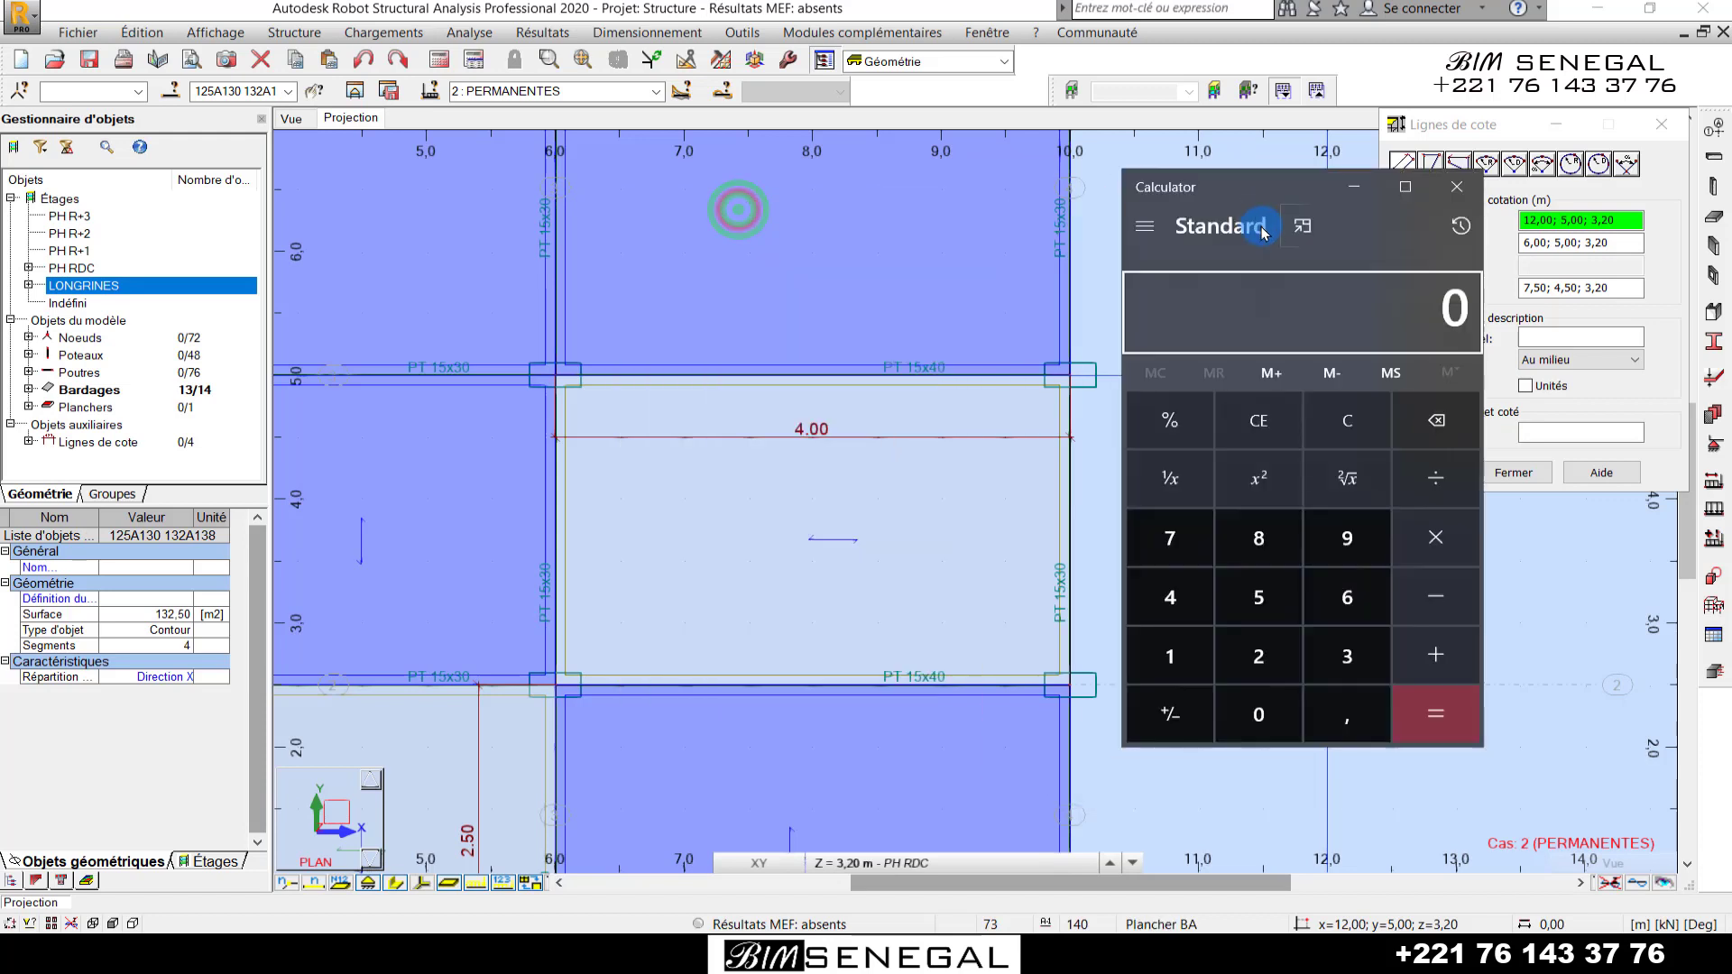
{"action": "left_click", "coordinate": [1272, 303]}
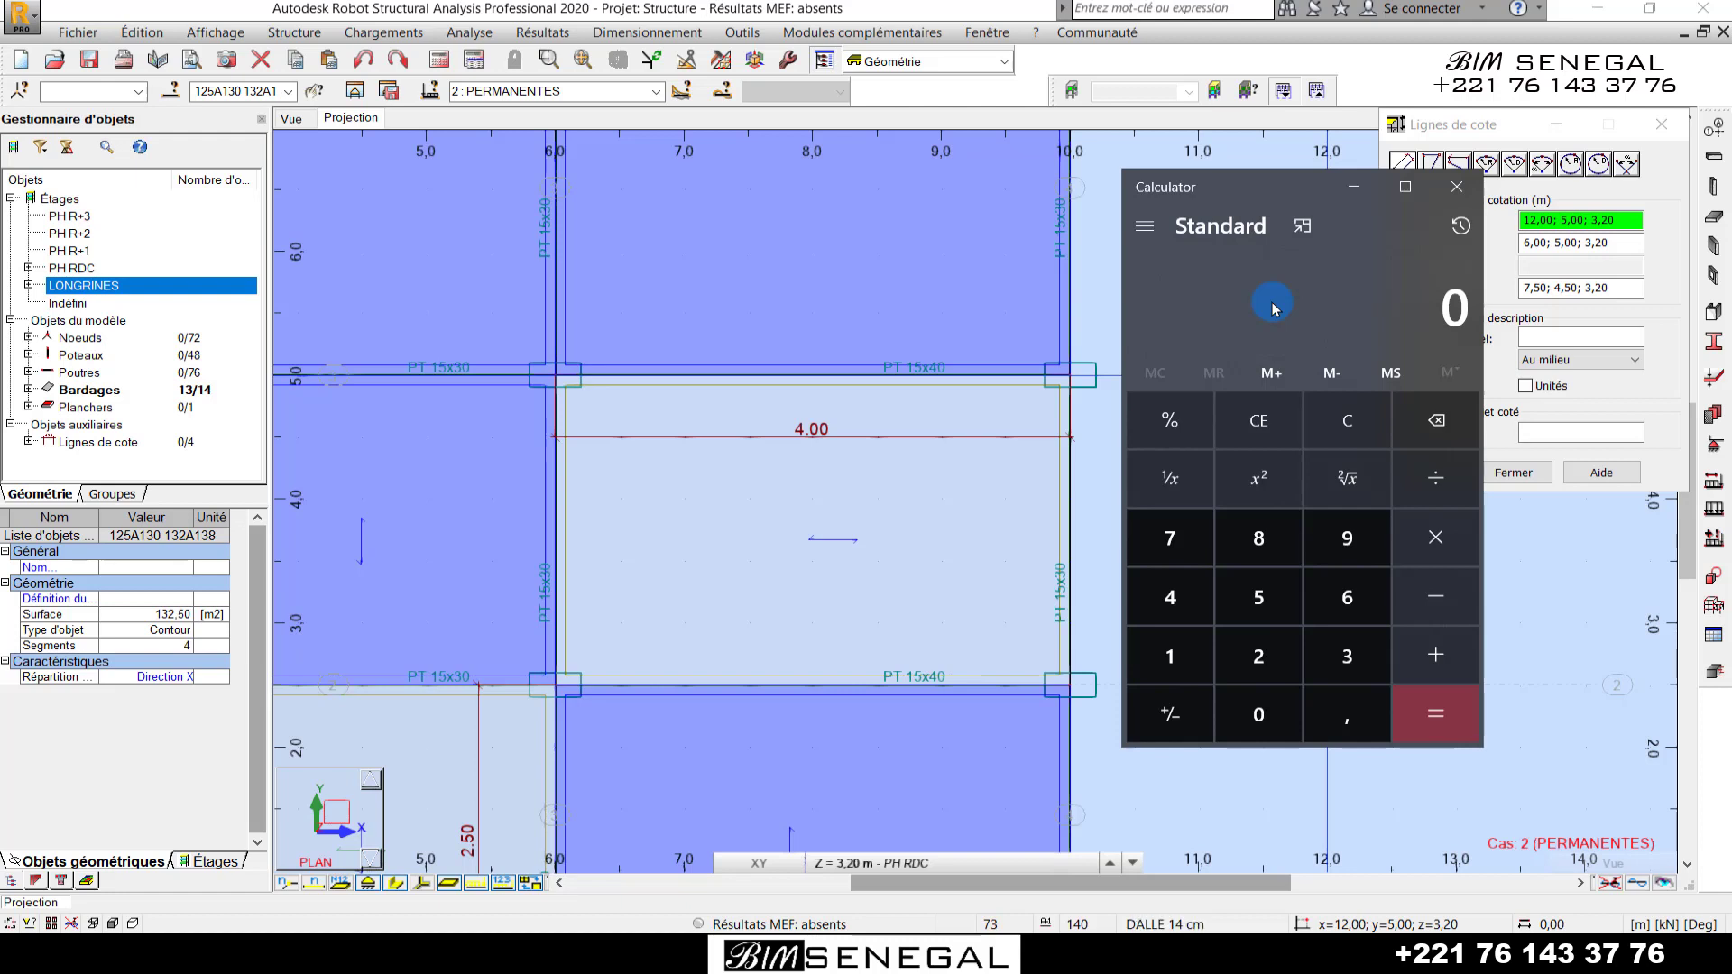
{"action": "type", "text": "400/2"}
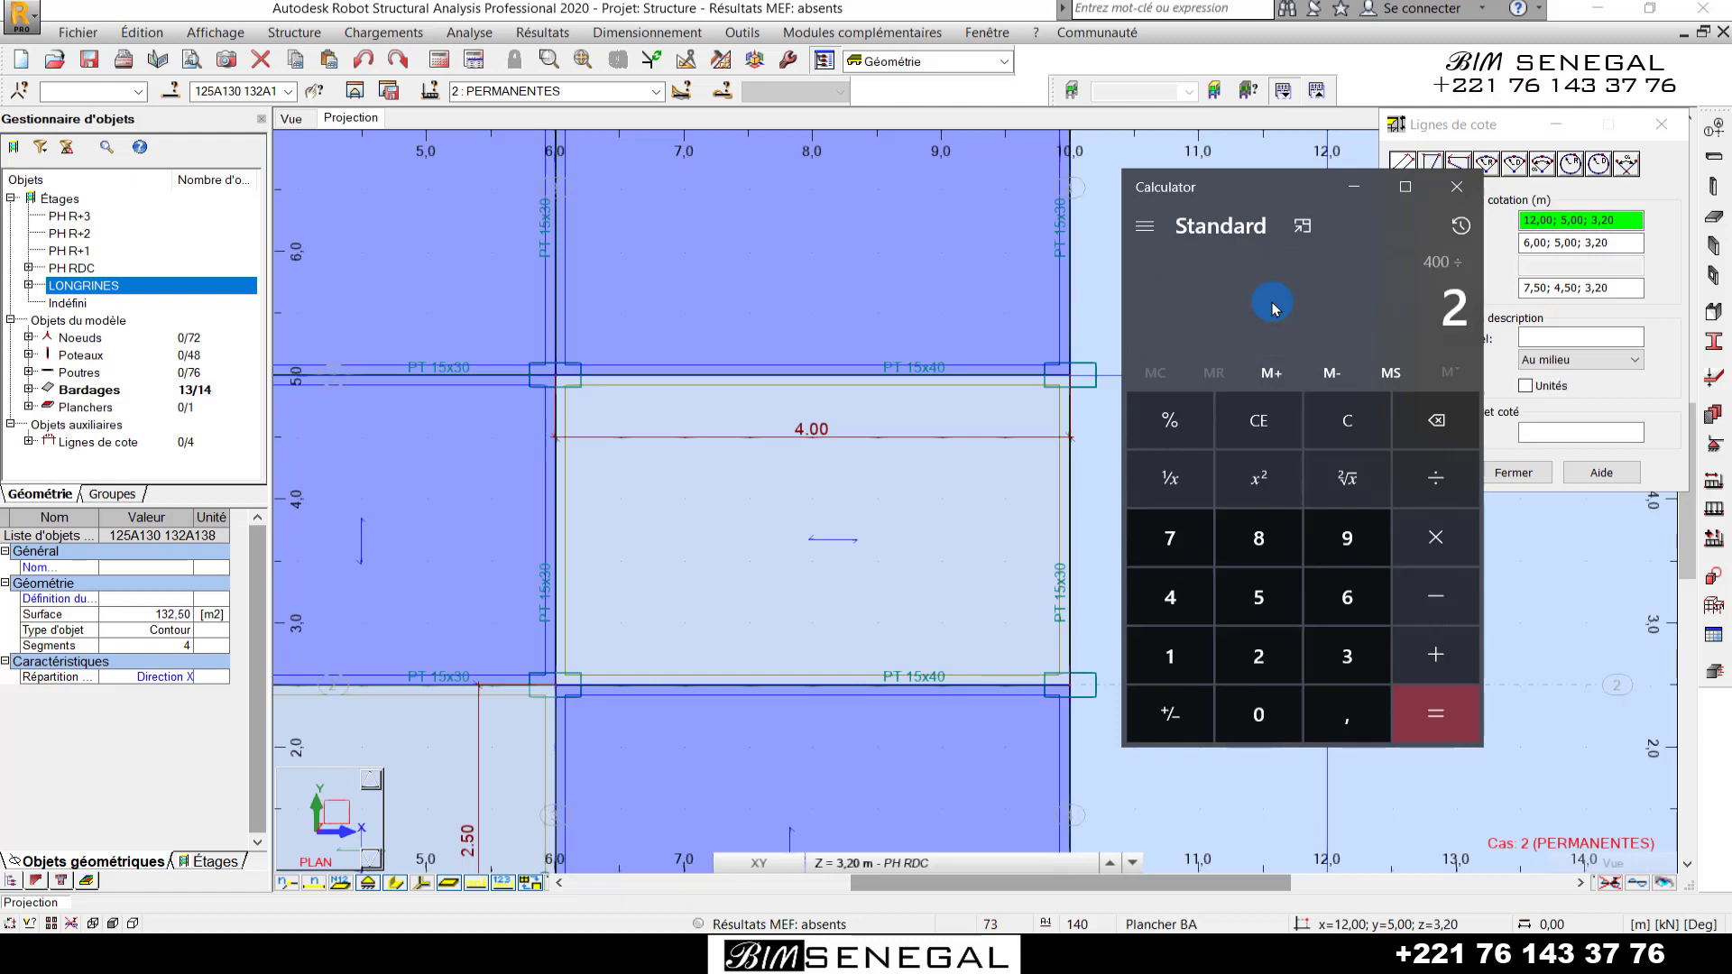
{"action": "type", "text": "7,5"}
{"action": "key", "text": "Return"}
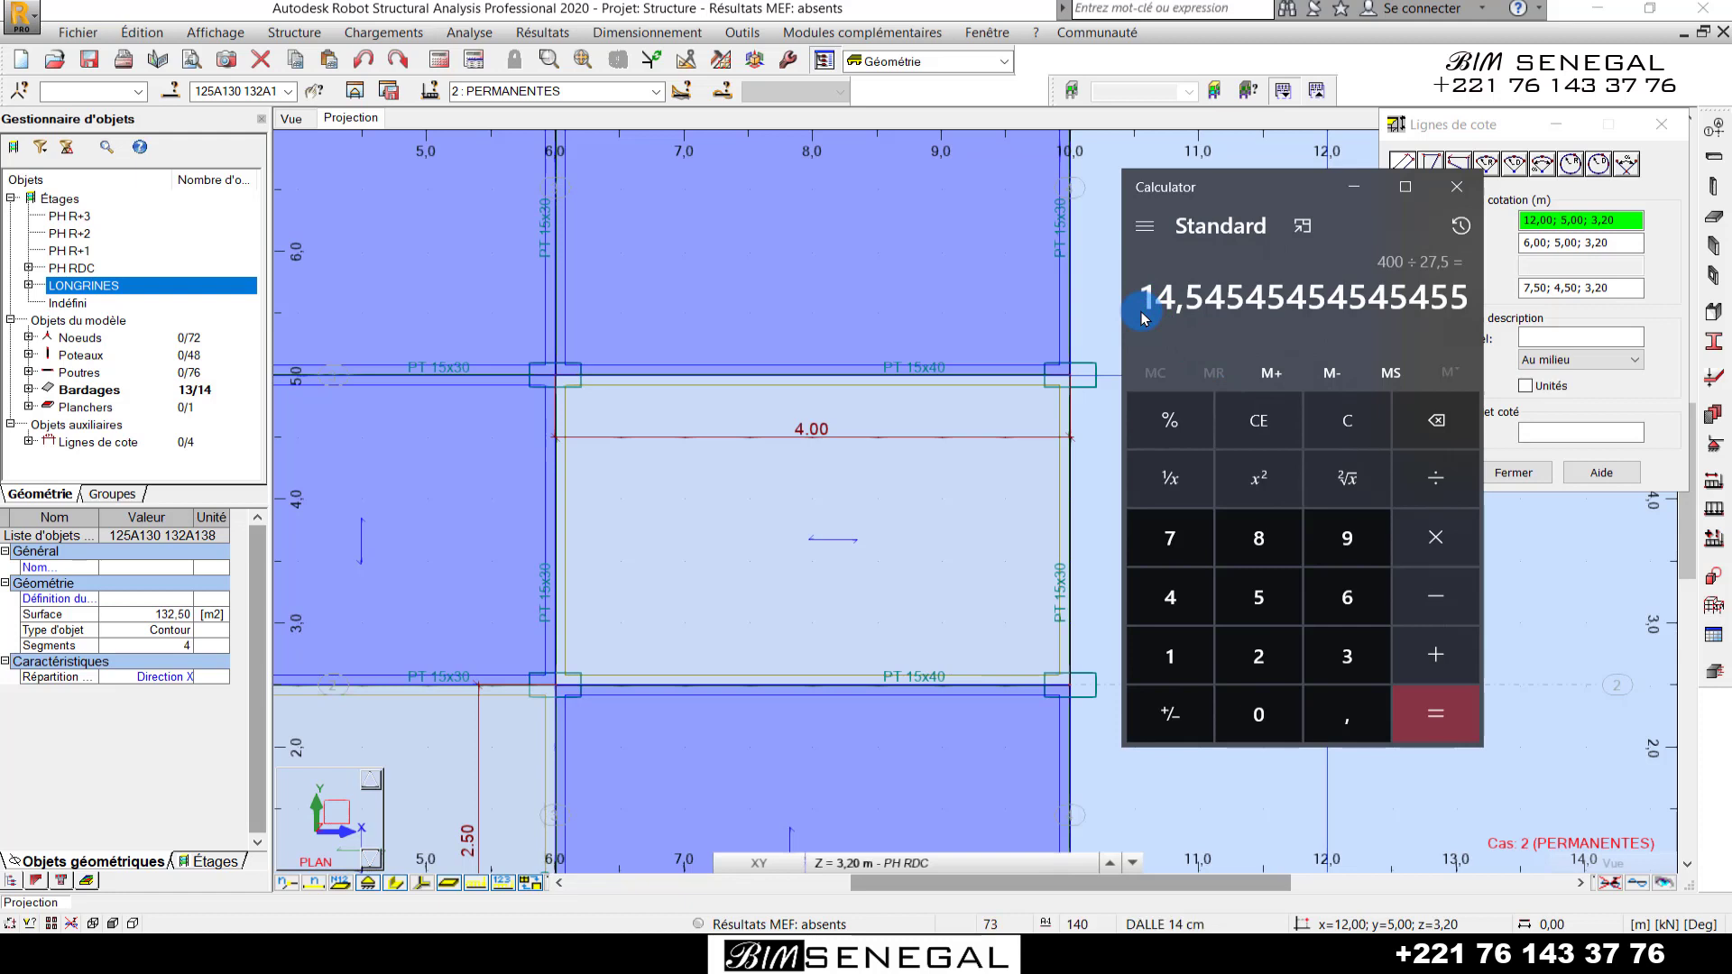
- Calculate the permanent load as 0,15 × 25 + 0,36 + 1, and close the calculator and the dimension line dialog
{"action": "type", "text": "0,015"}
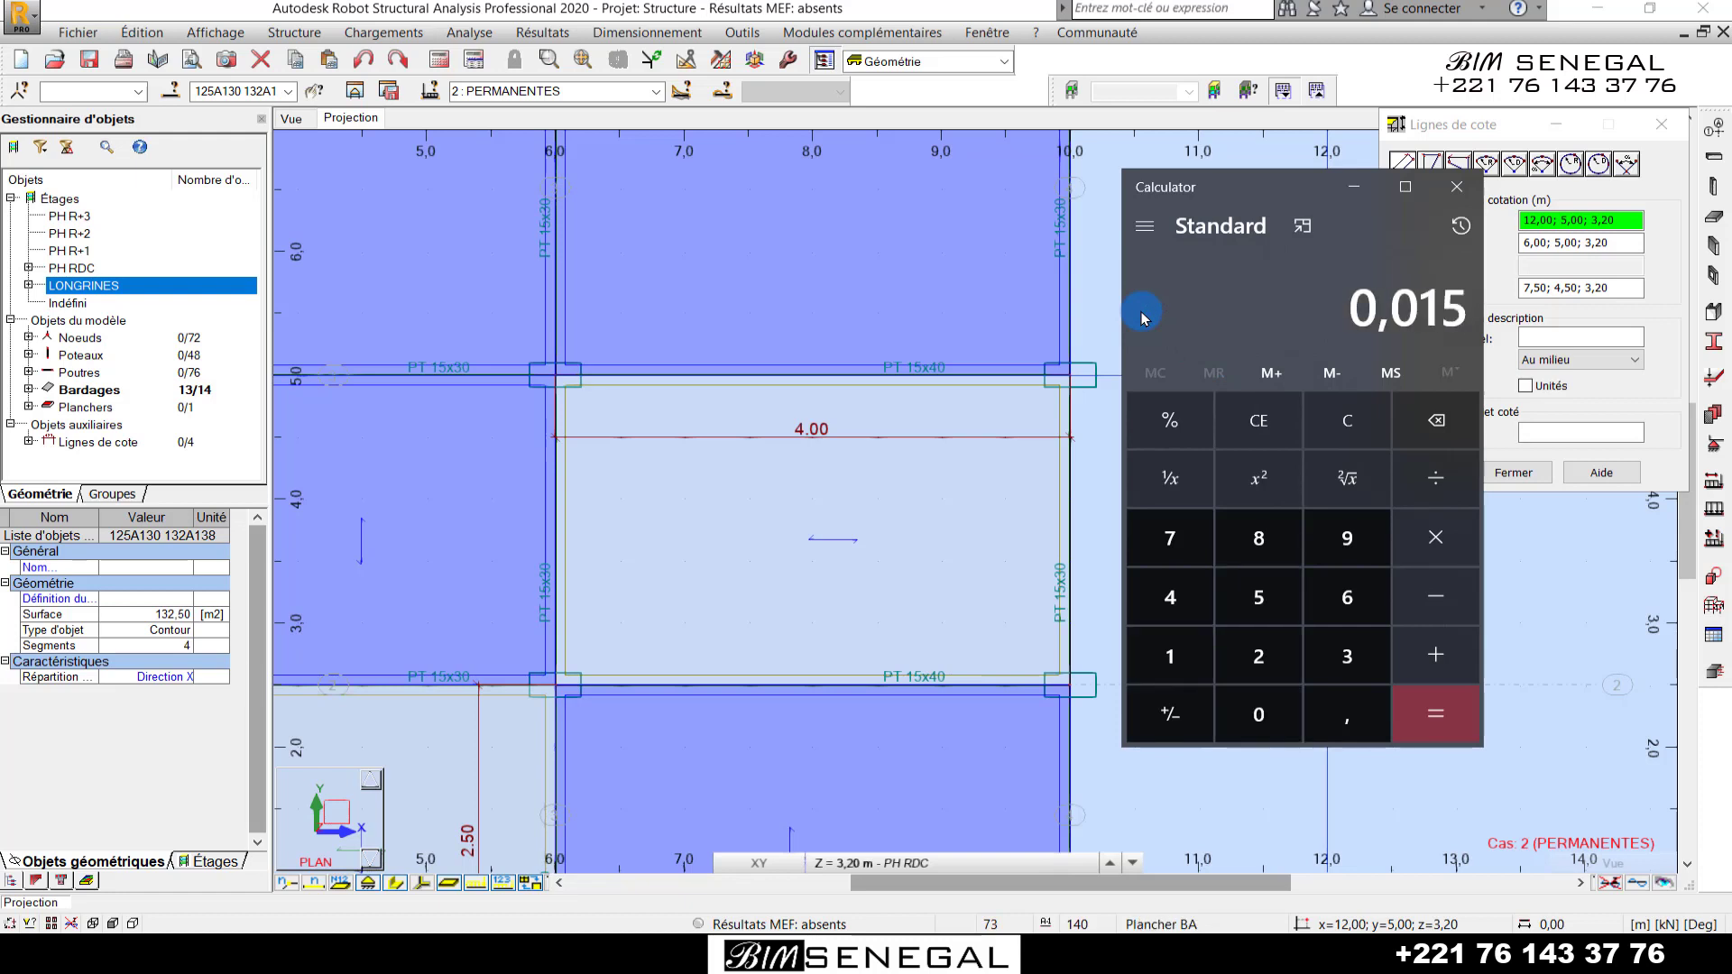
{"action": "key", "text": "BackSpace"}
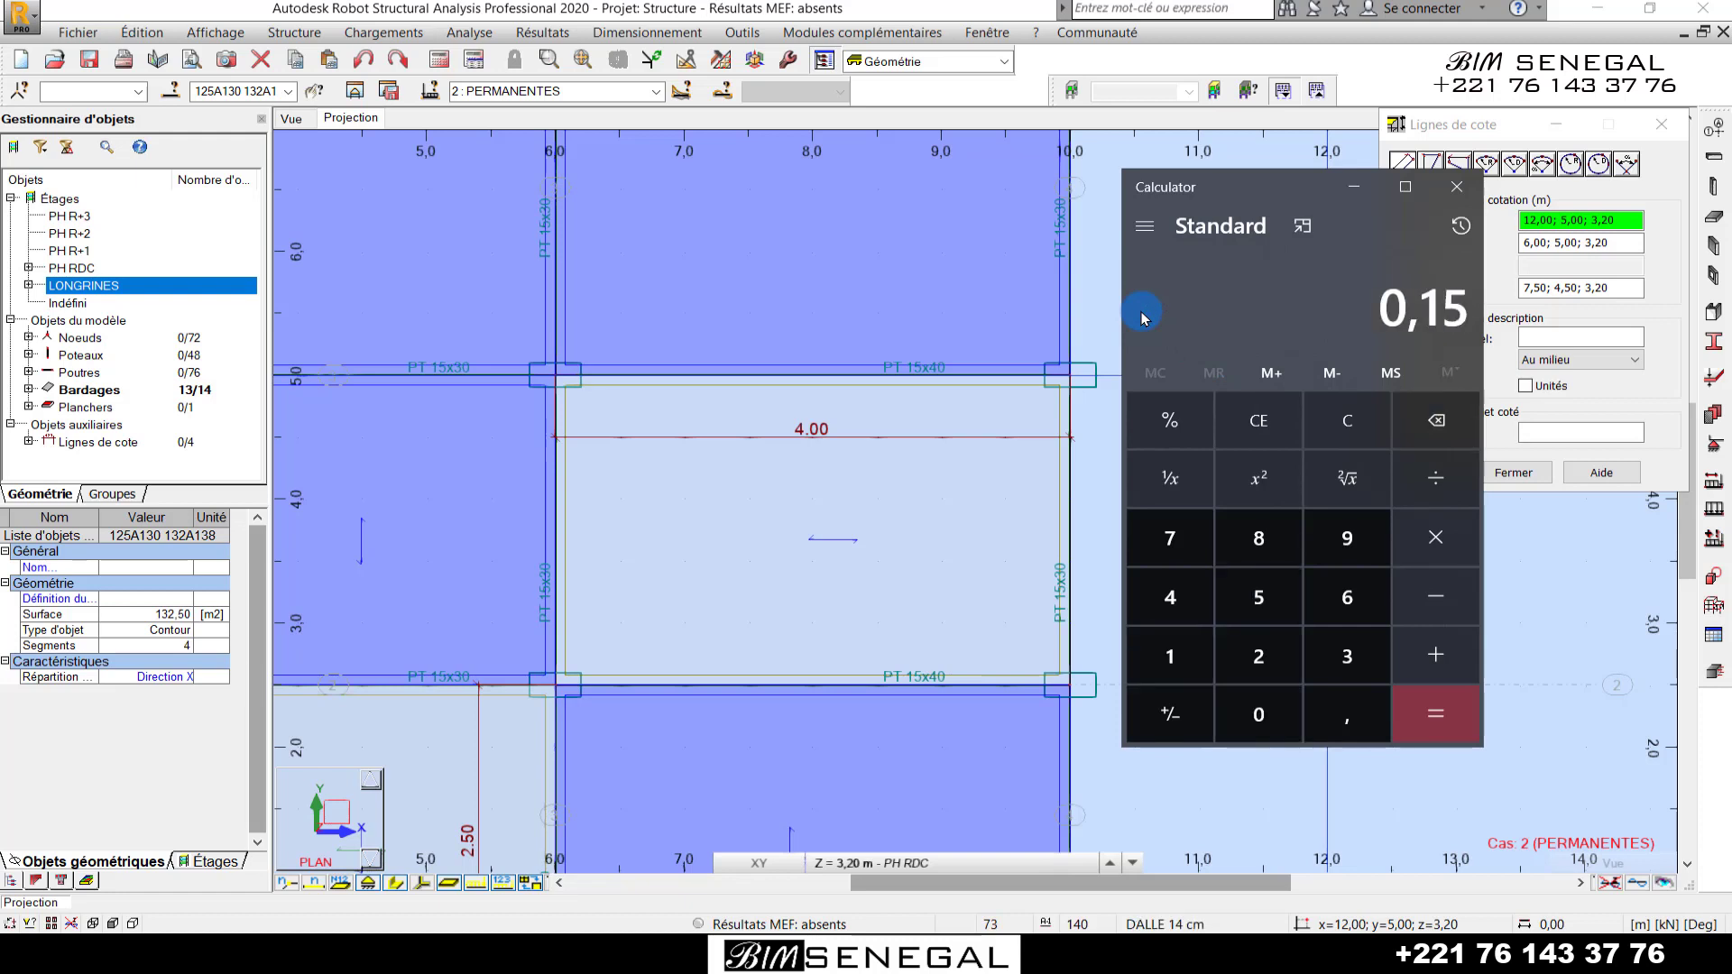
{"action": "type", "text": "*2"}
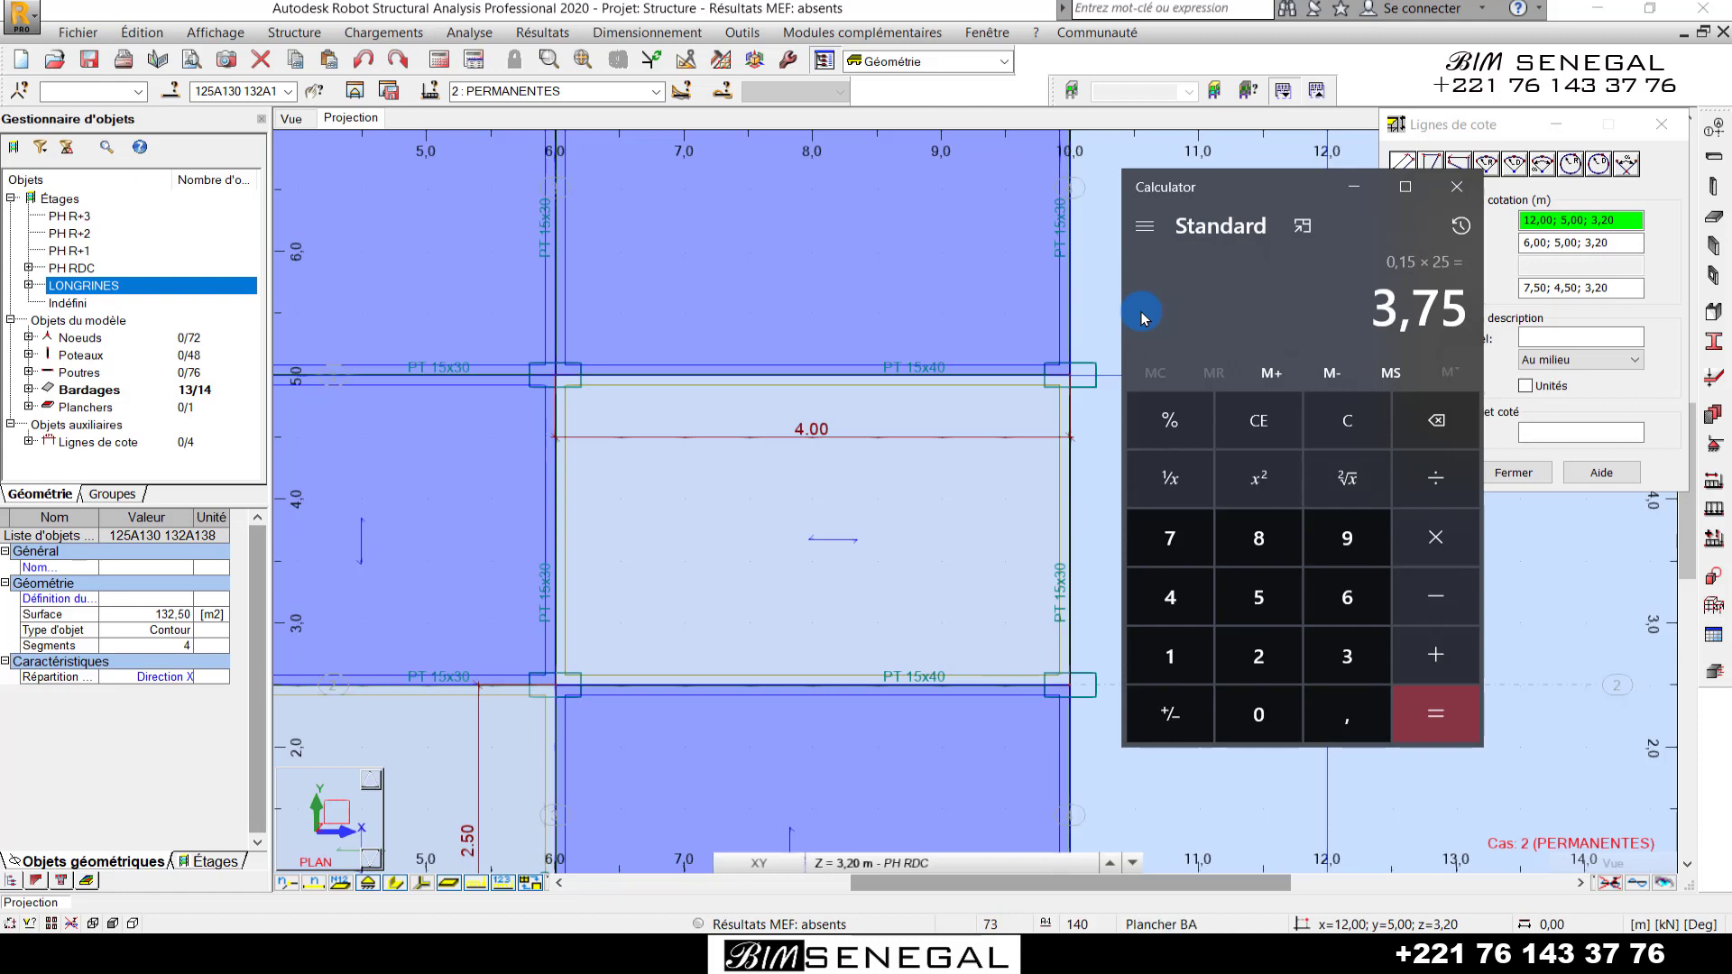
{"action": "type", "text": "0,36"}
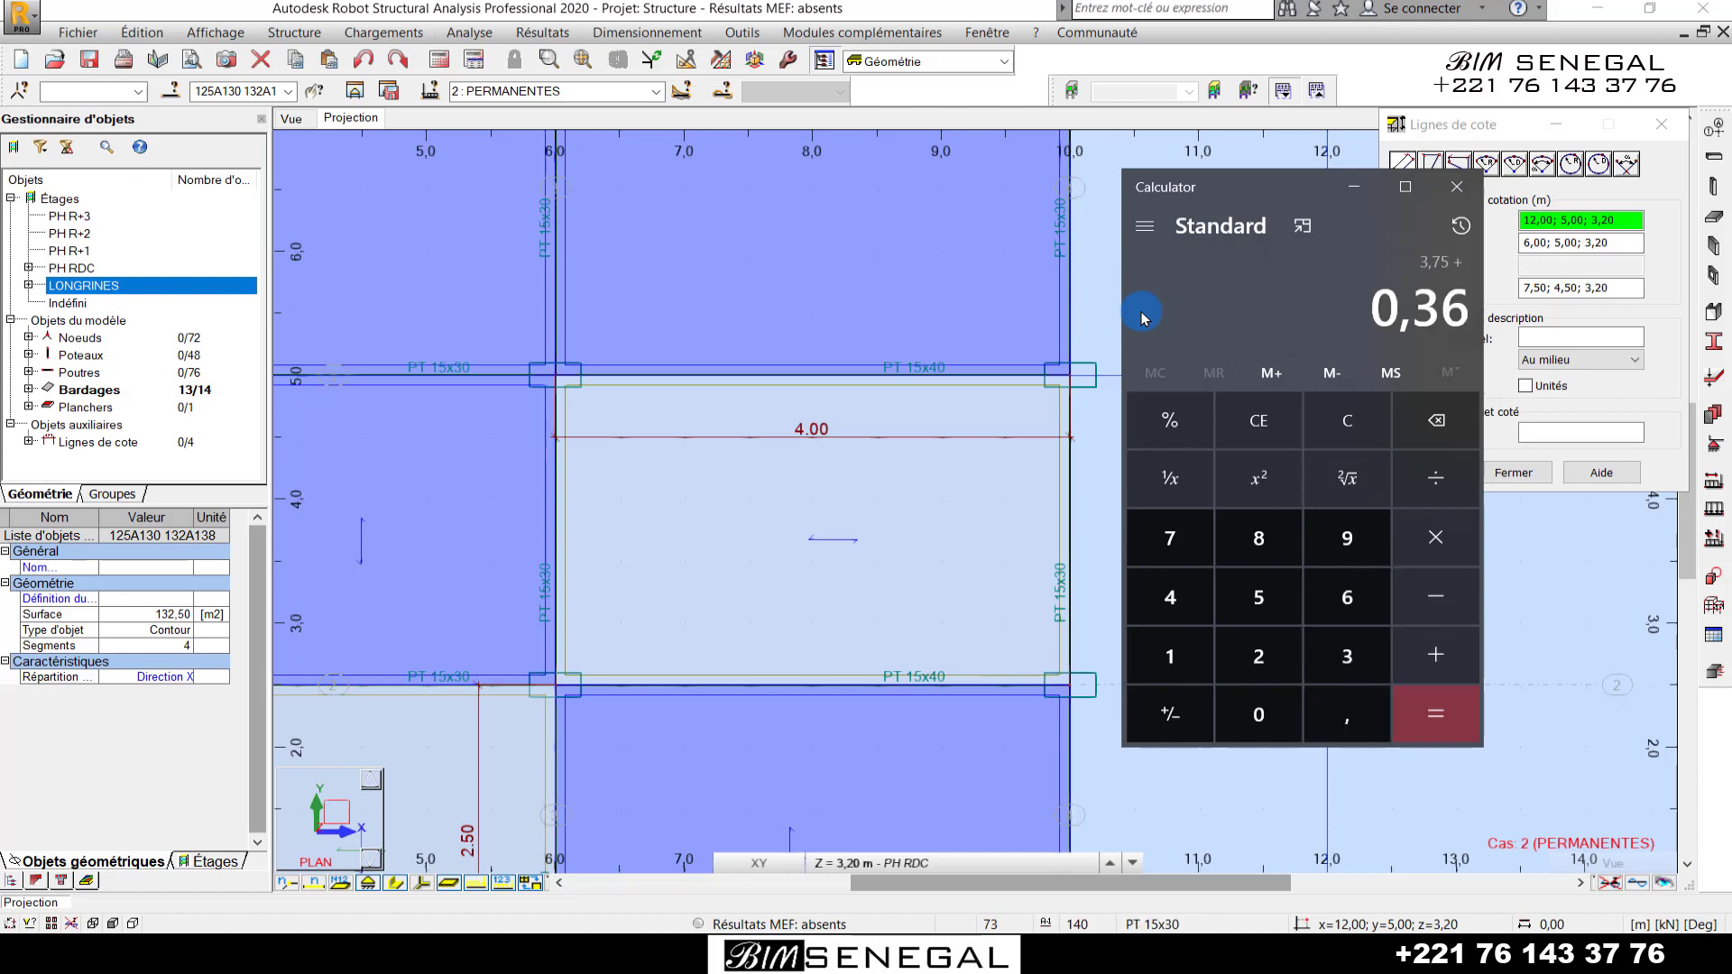
{"action": "key", "text": "plus"}
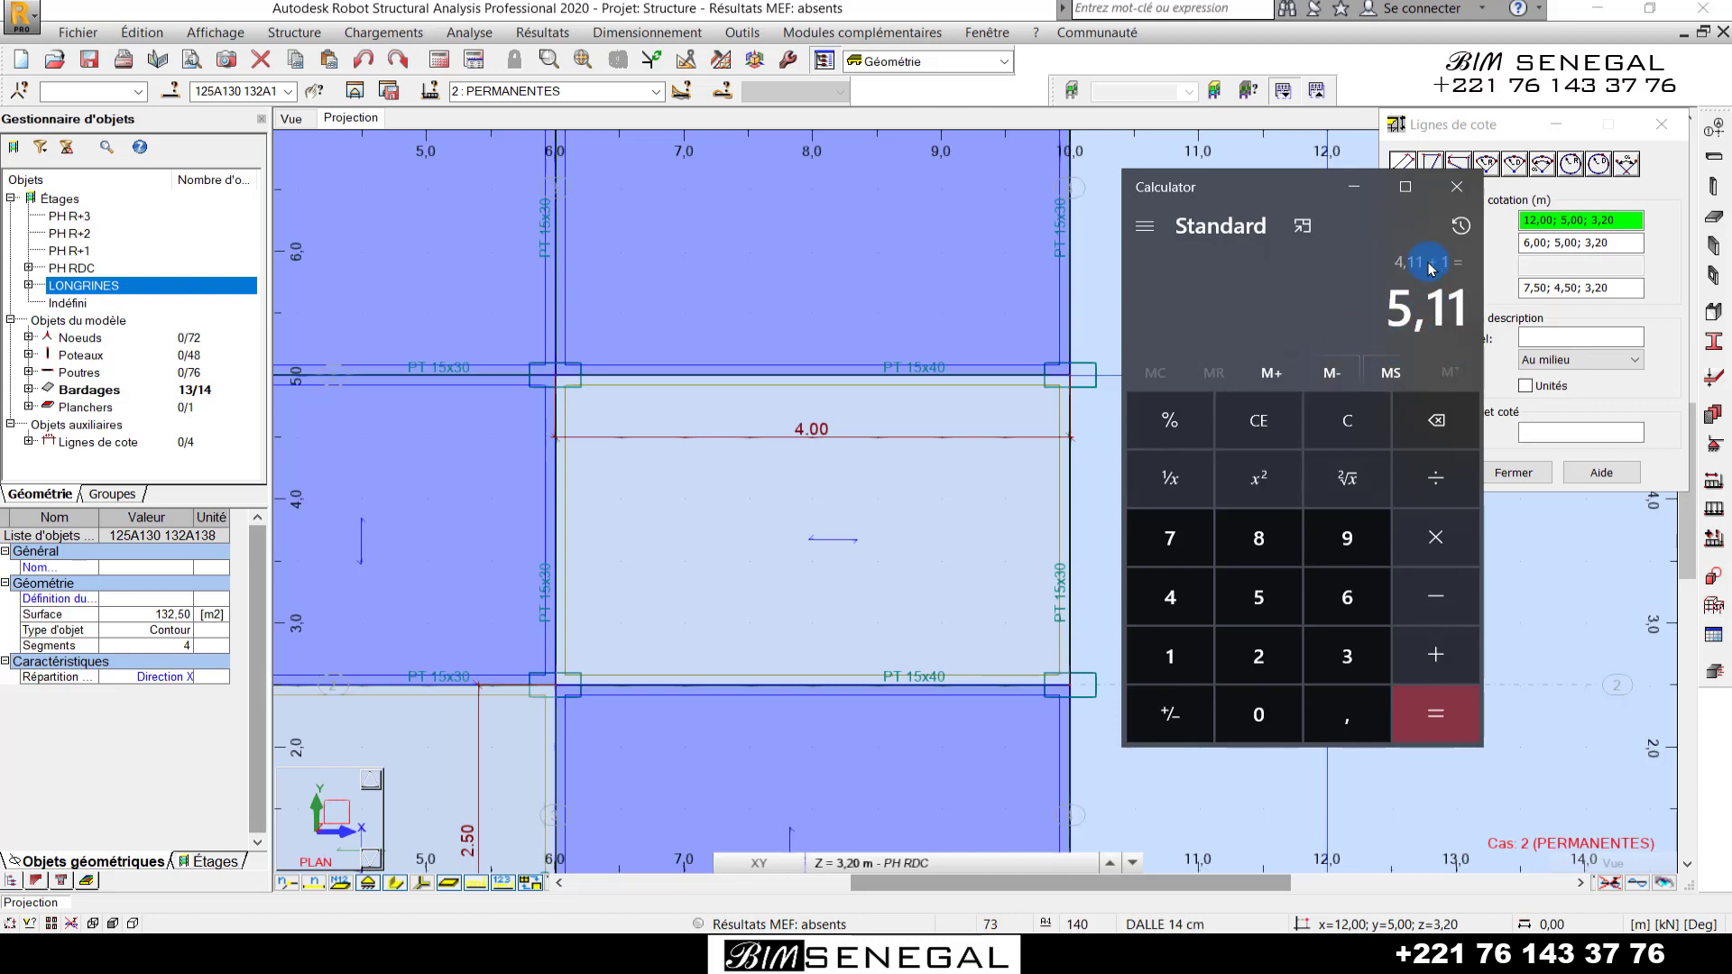
{"action": "left_click", "coordinate": [1456, 187]}
{"action": "left_click", "coordinate": [1657, 135]}
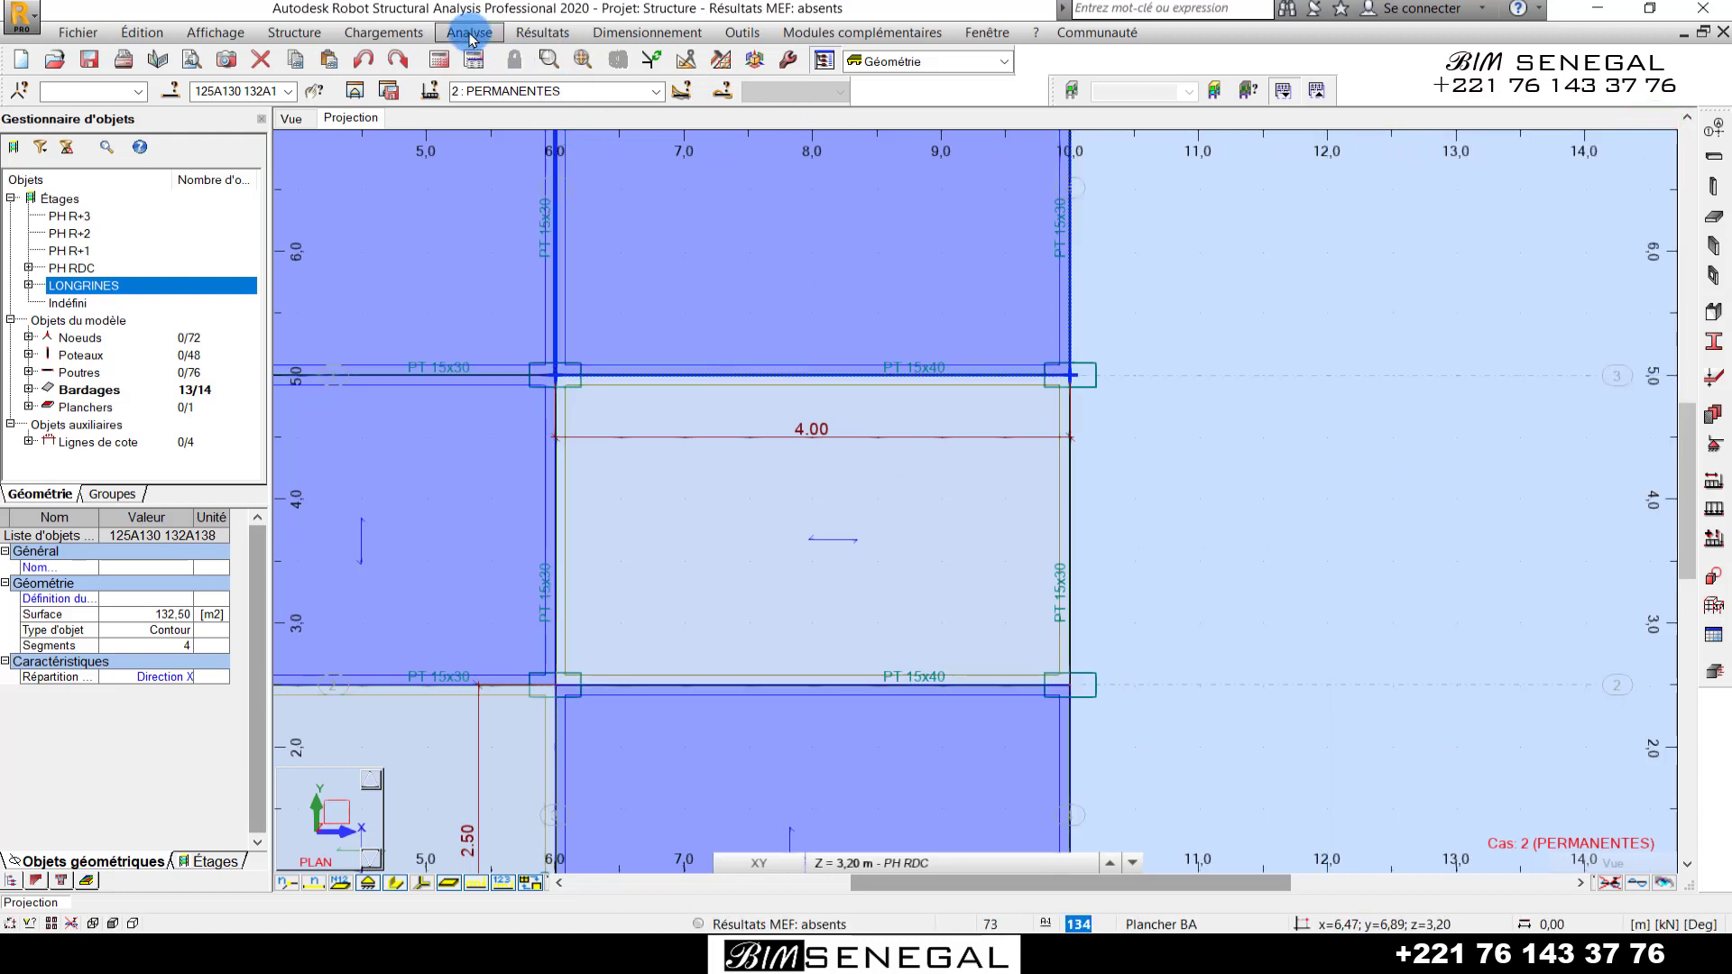
- Apply a uniform surface load of -5.5 kPa in global Z to the panel between axes 3–4 and 2–3 in the PERMANENTES case
{"action": "left_click", "coordinate": [388, 33]}
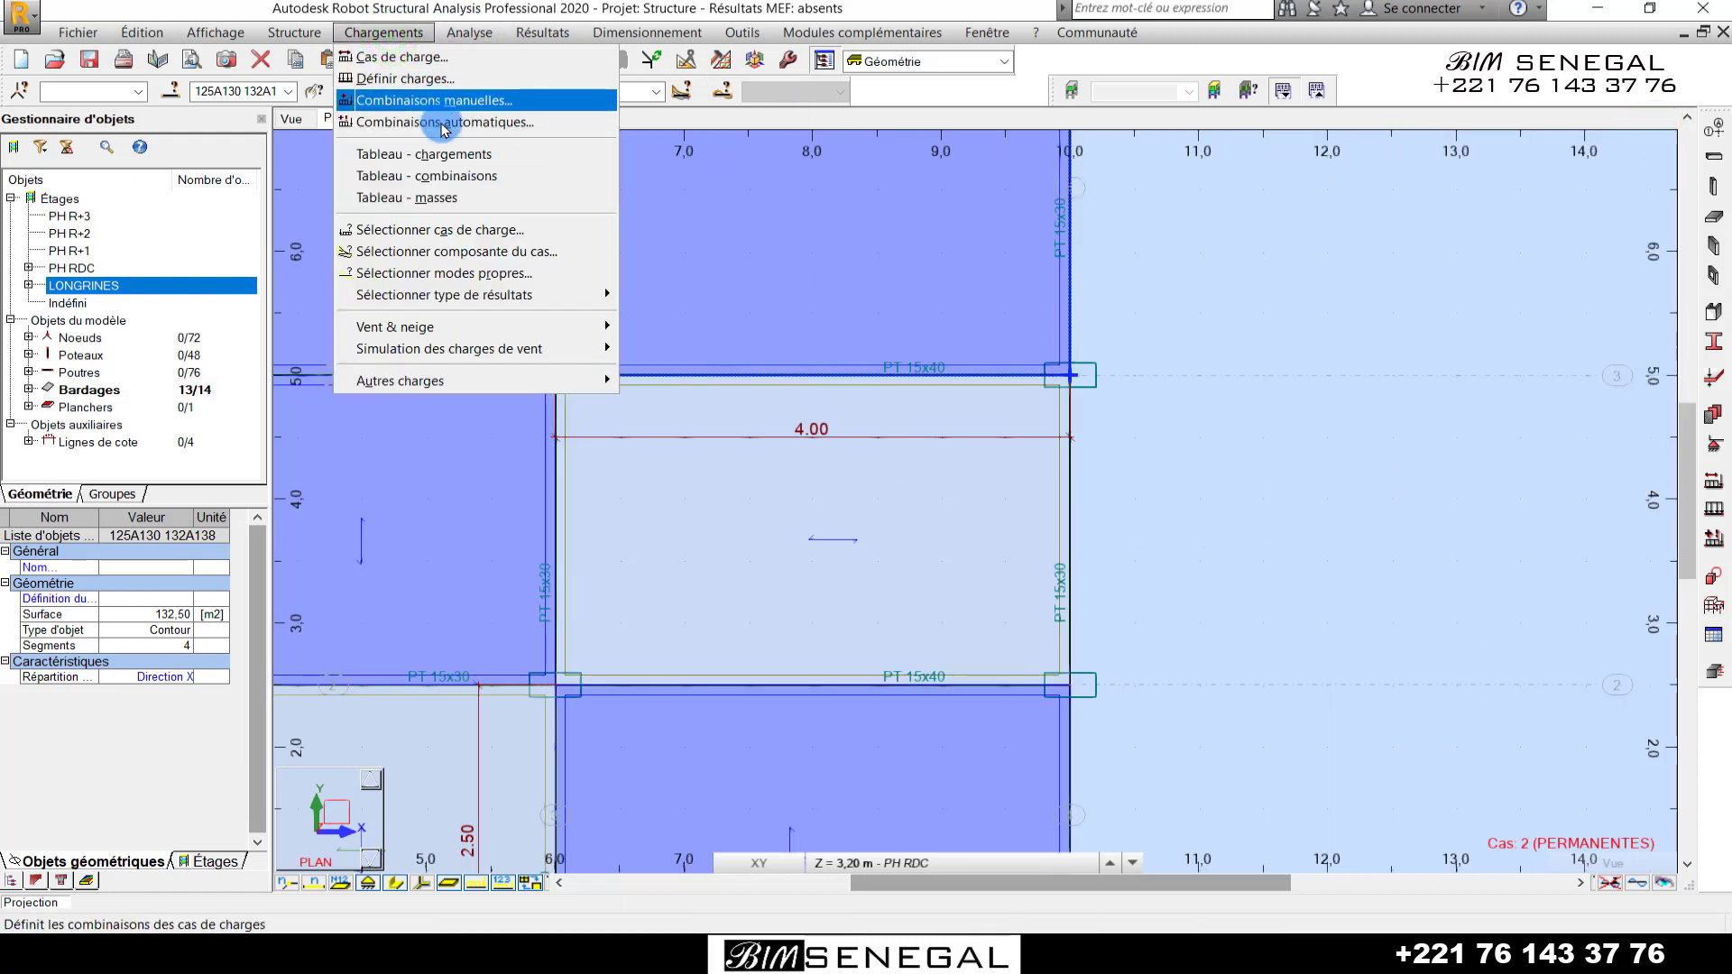
{"action": "left_click", "coordinate": [428, 80]}
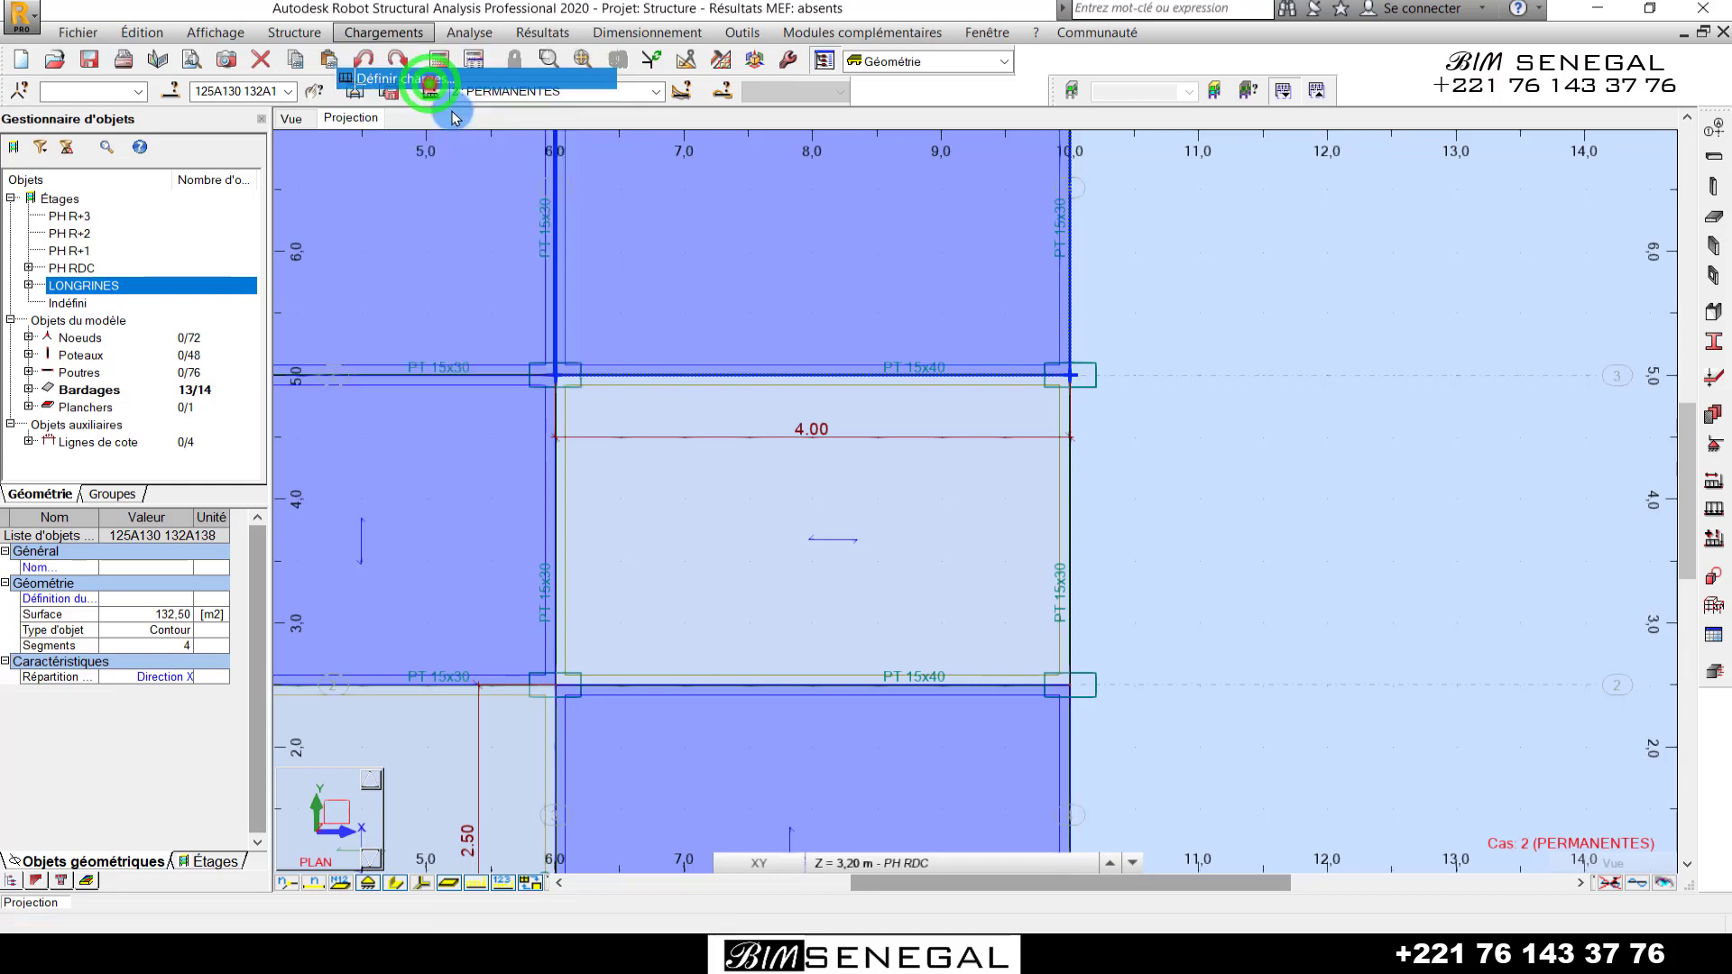
{"action": "left_click", "coordinate": [1366, 318]}
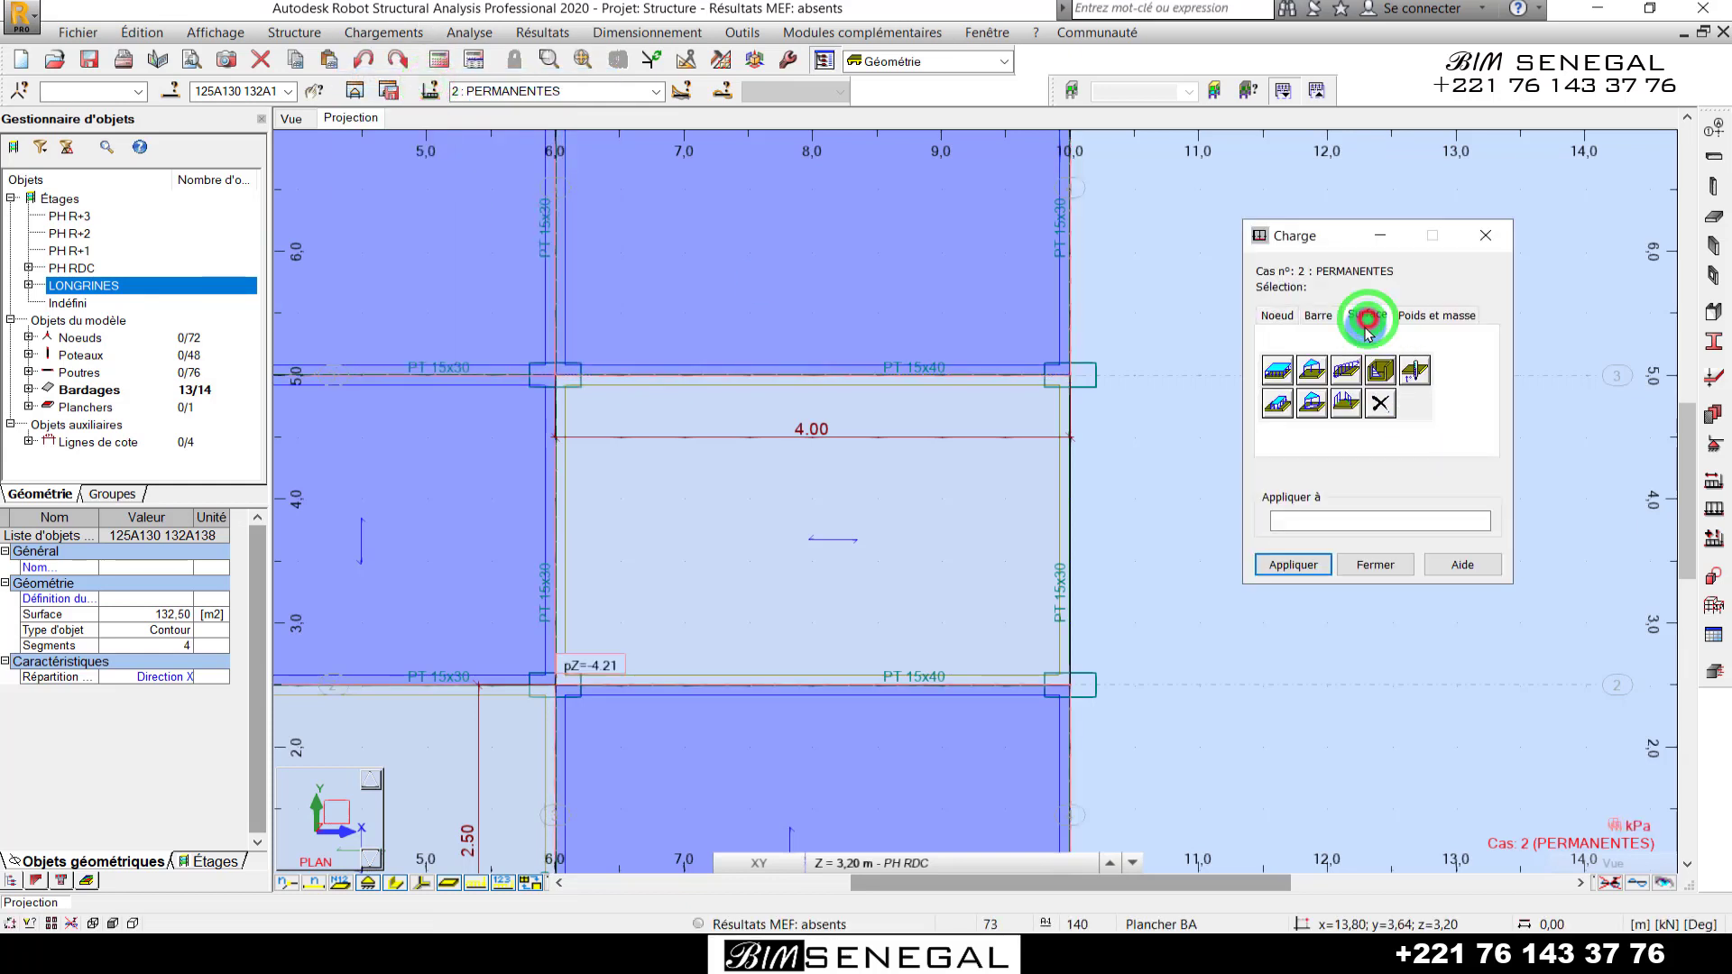
{"action": "left_click", "coordinate": [1277, 370]}
{"action": "double_click", "coordinate": [1390, 510]}
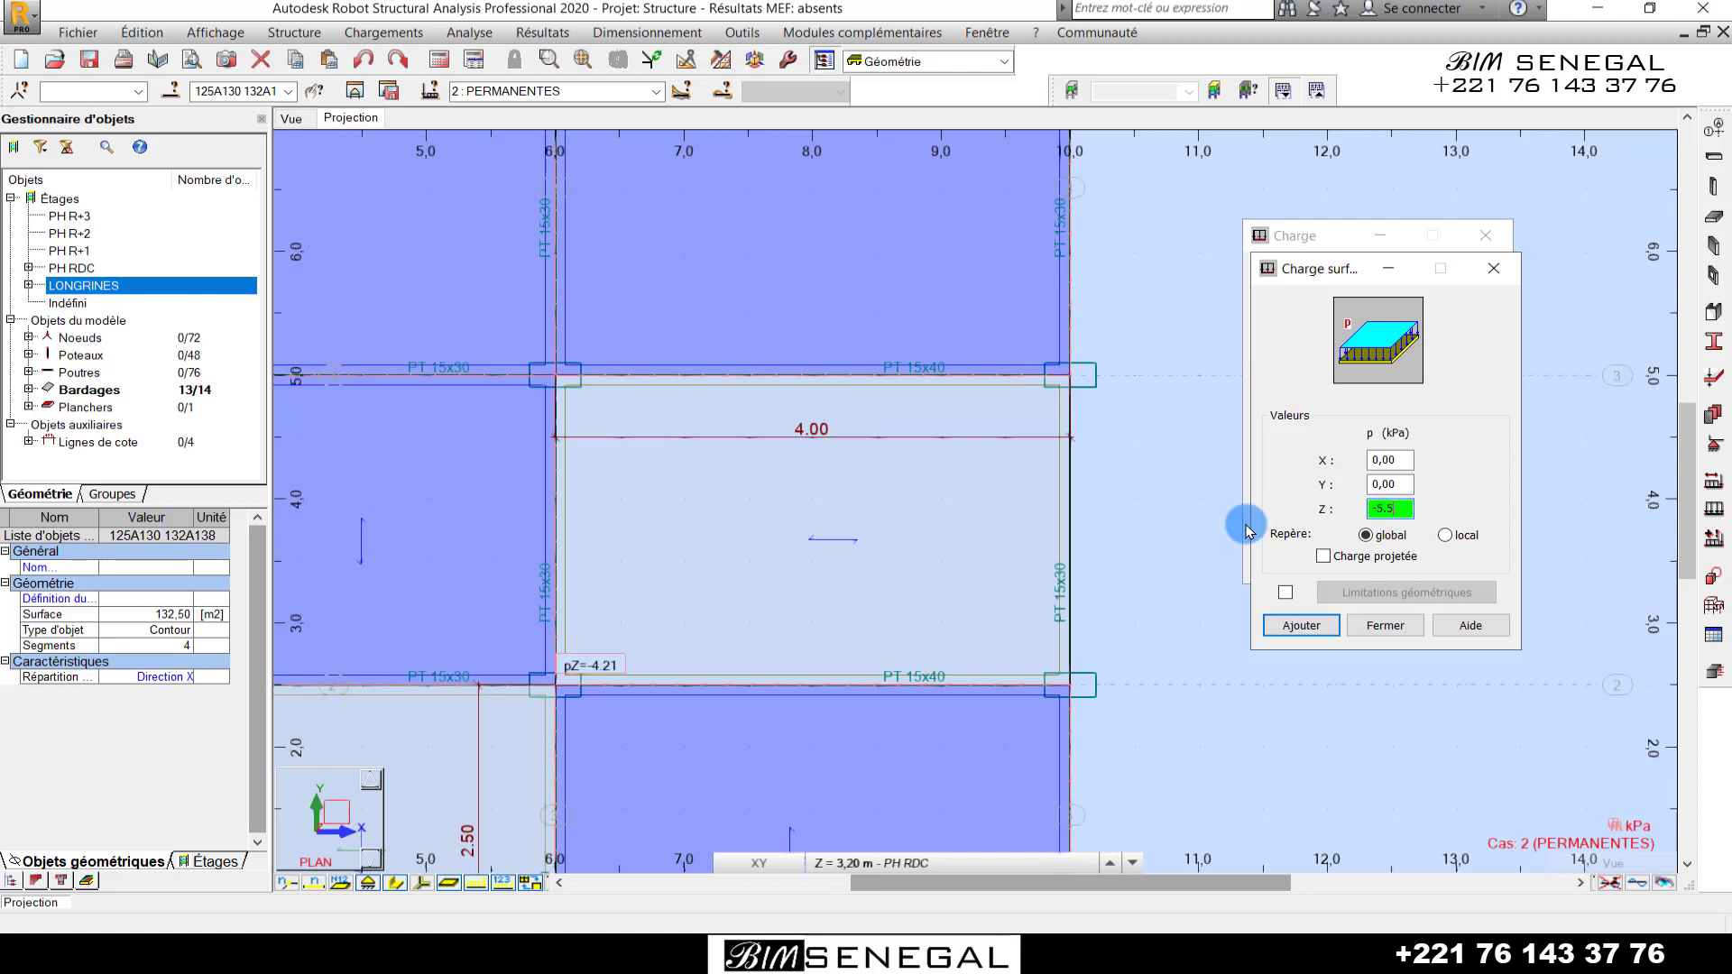
{"action": "type", "text": "-5.5"}
{"action": "left_click", "coordinate": [1301, 626]}
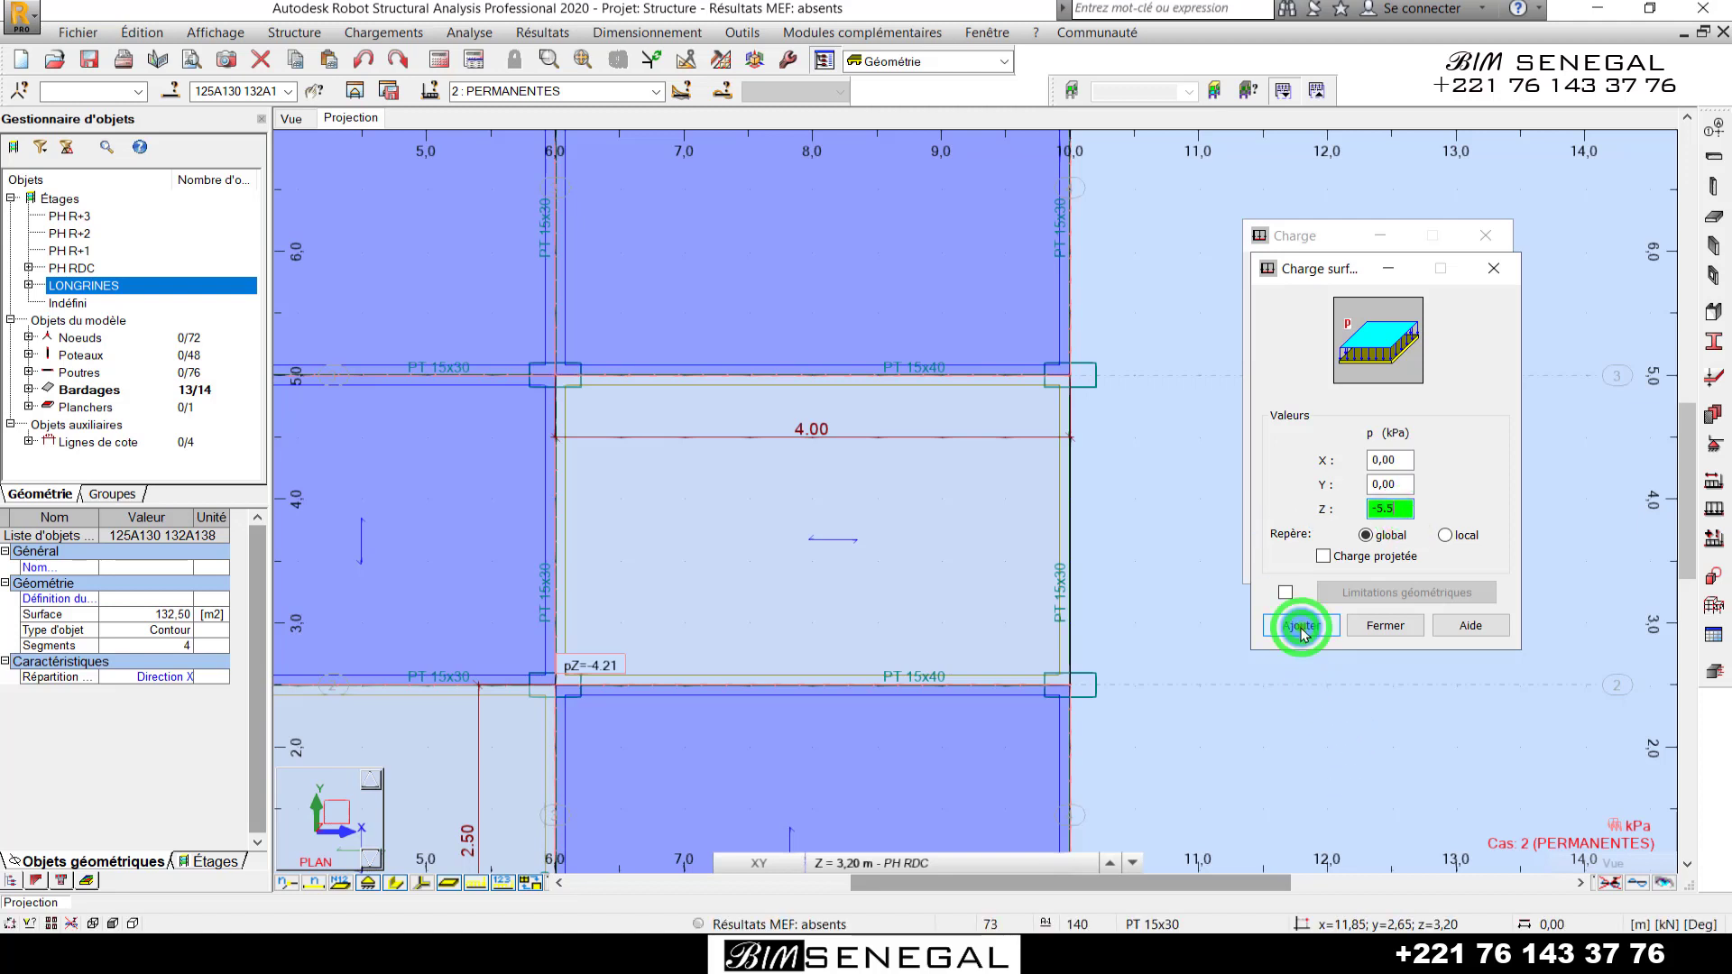
{"action": "left_click", "coordinate": [771, 584]}
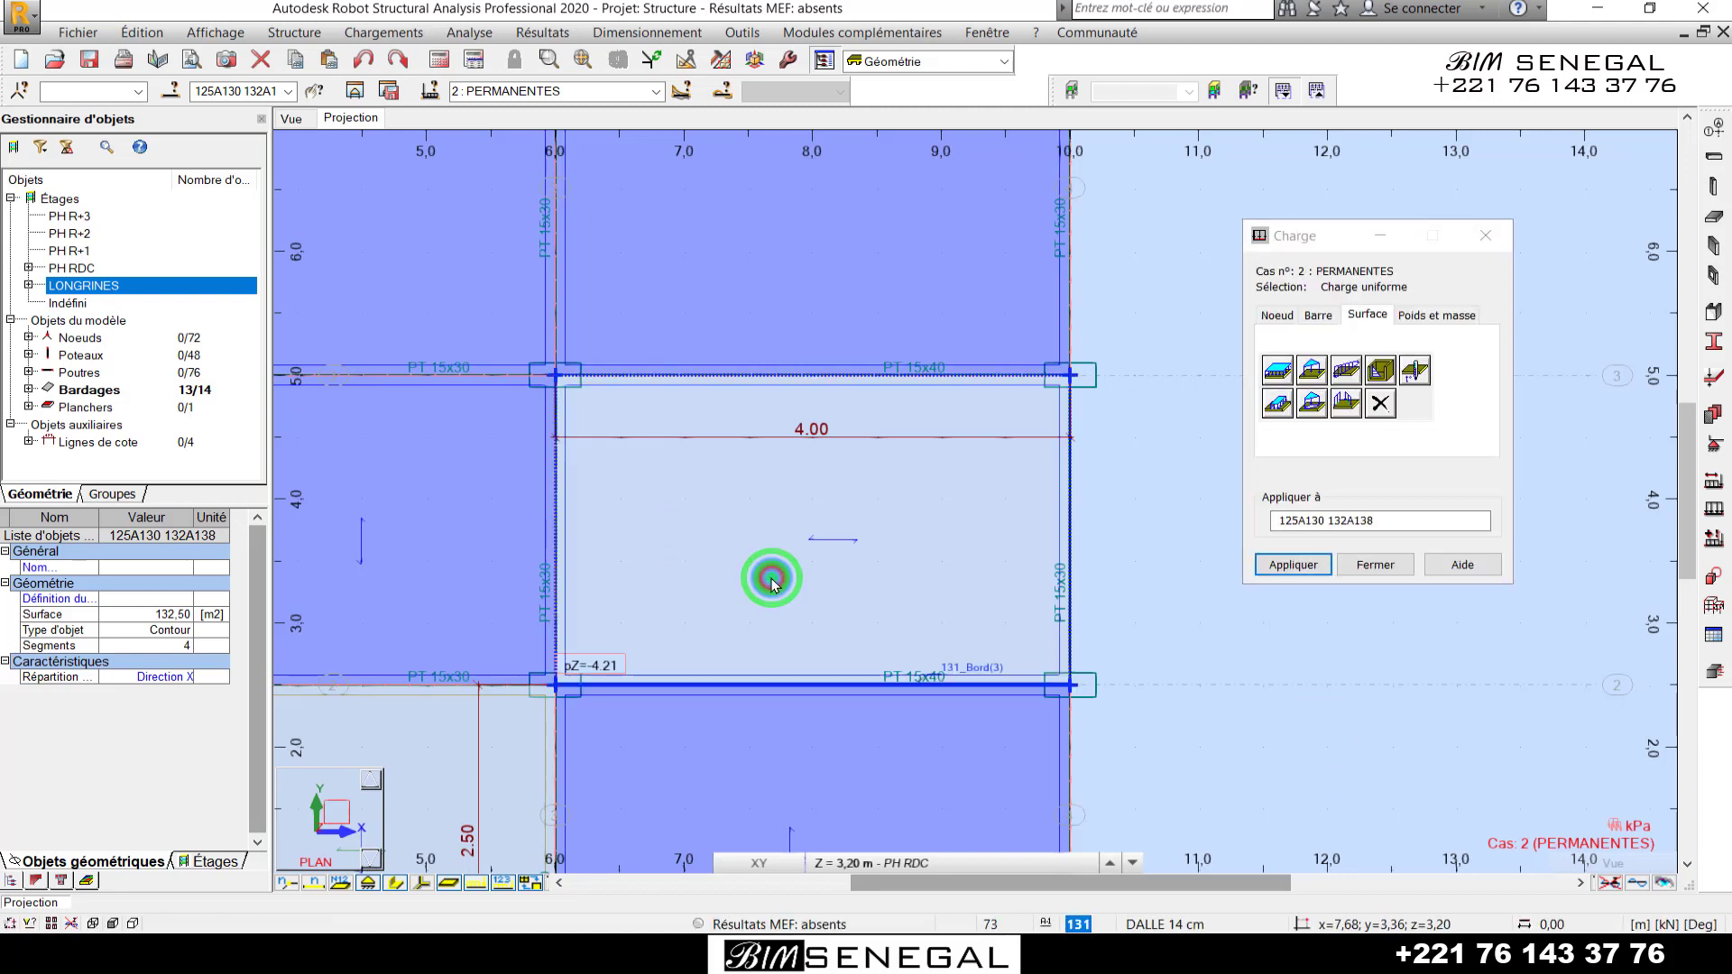
{"action": "left_click", "coordinate": [1486, 236]}
- Clear the panel selection and make EXPLOITATION the active load case
{"action": "scroll", "coordinate": [1078, 542], "scroll_direction": "down", "scroll_amount": 3}
{"action": "left_click", "coordinate": [1231, 520]}
{"action": "scroll", "coordinate": [1057, 738], "scroll_direction": "down", "scroll_amount": 3}
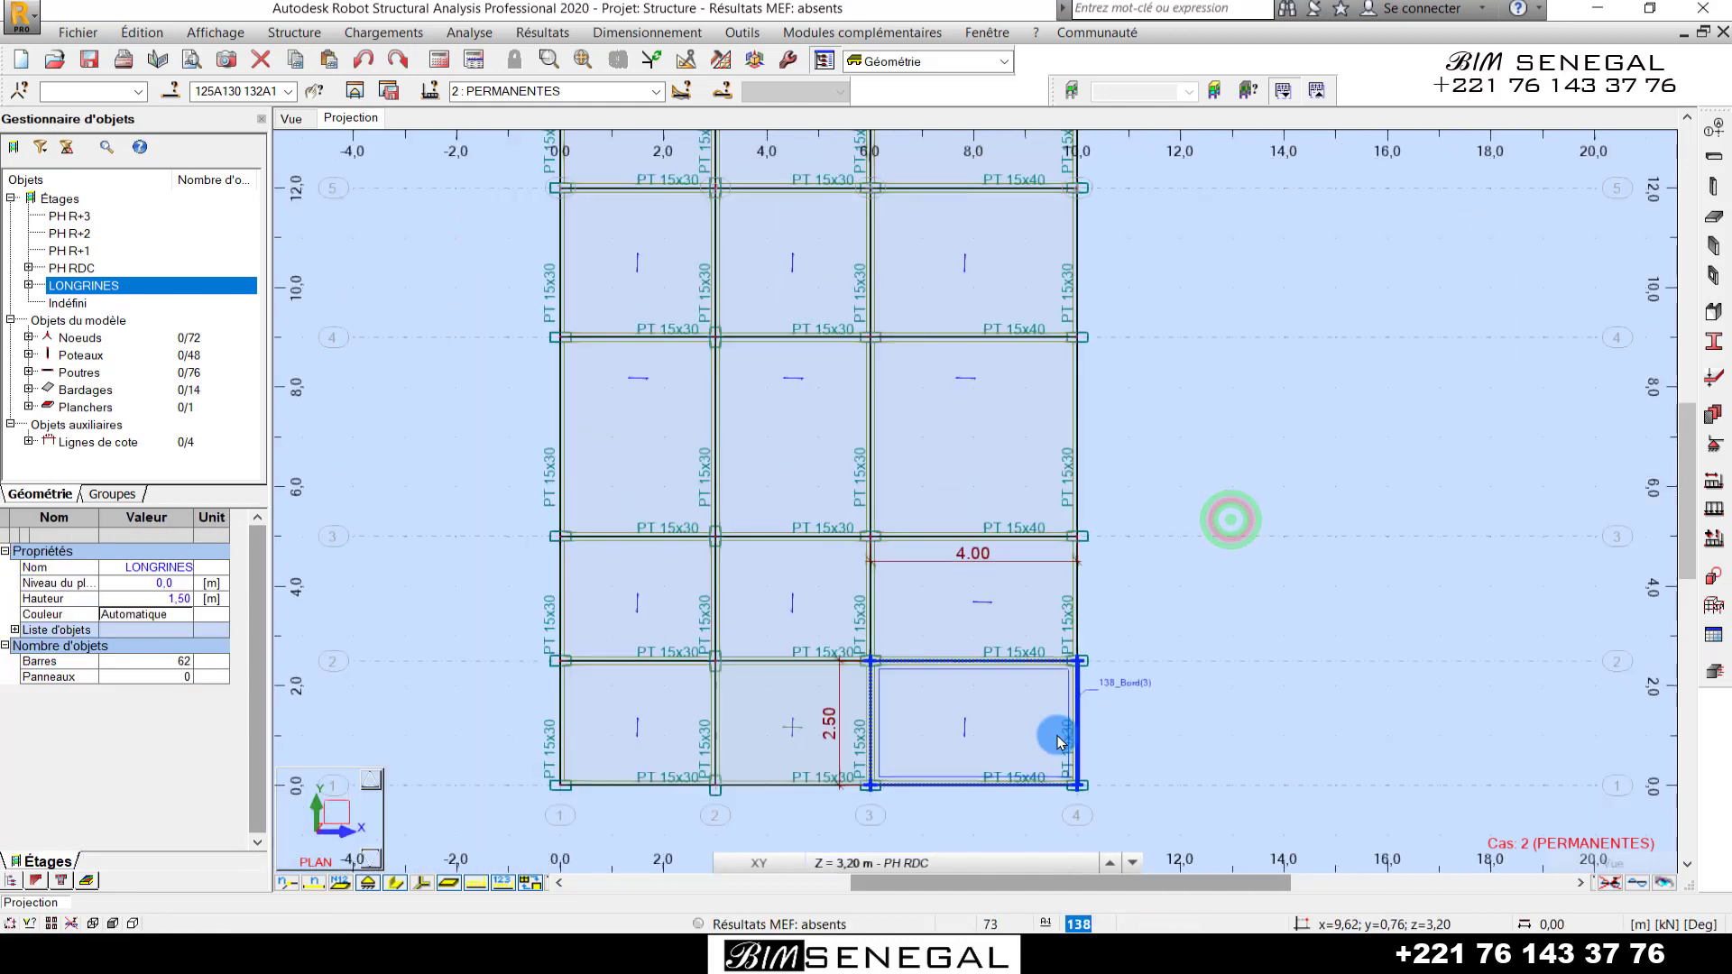
{"action": "scroll", "coordinate": [901, 613], "scroll_direction": "down", "scroll_amount": 2}
{"action": "scroll", "coordinate": [916, 425], "scroll_direction": "up", "scroll_amount": 2}
{"action": "scroll", "coordinate": [960, 391], "scroll_direction": "down", "scroll_amount": 2}
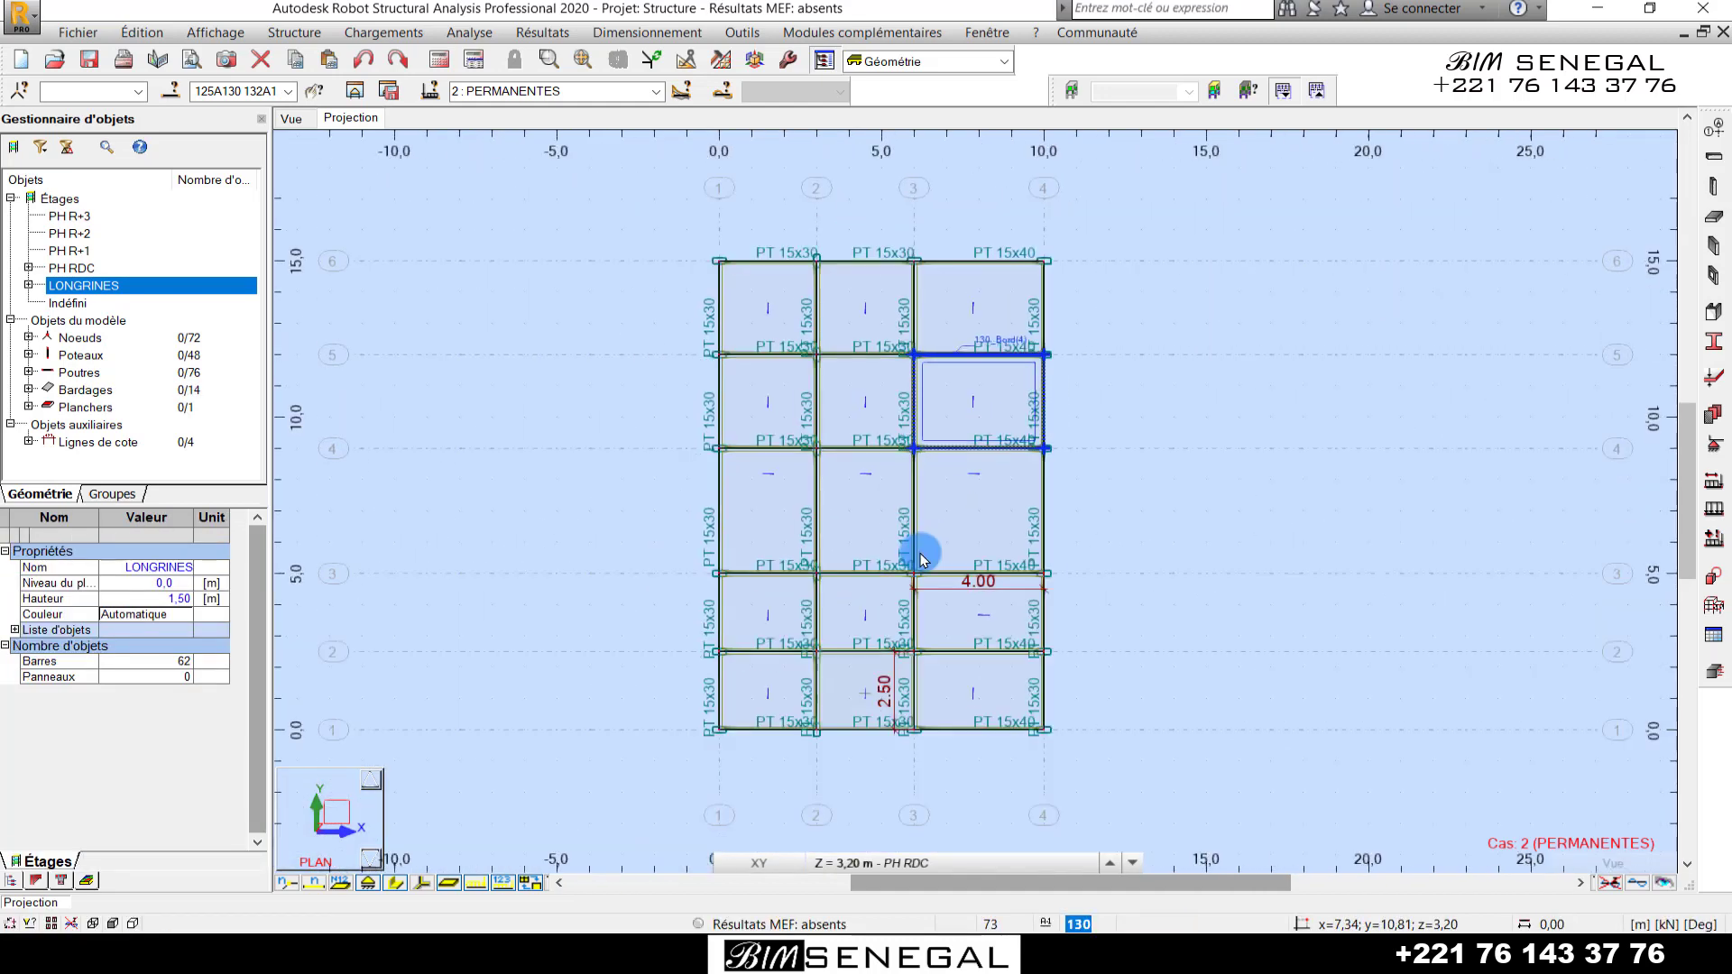
{"action": "scroll", "coordinate": [922, 532], "scroll_direction": "up", "scroll_amount": 1}
{"action": "left_click", "coordinate": [656, 91]}
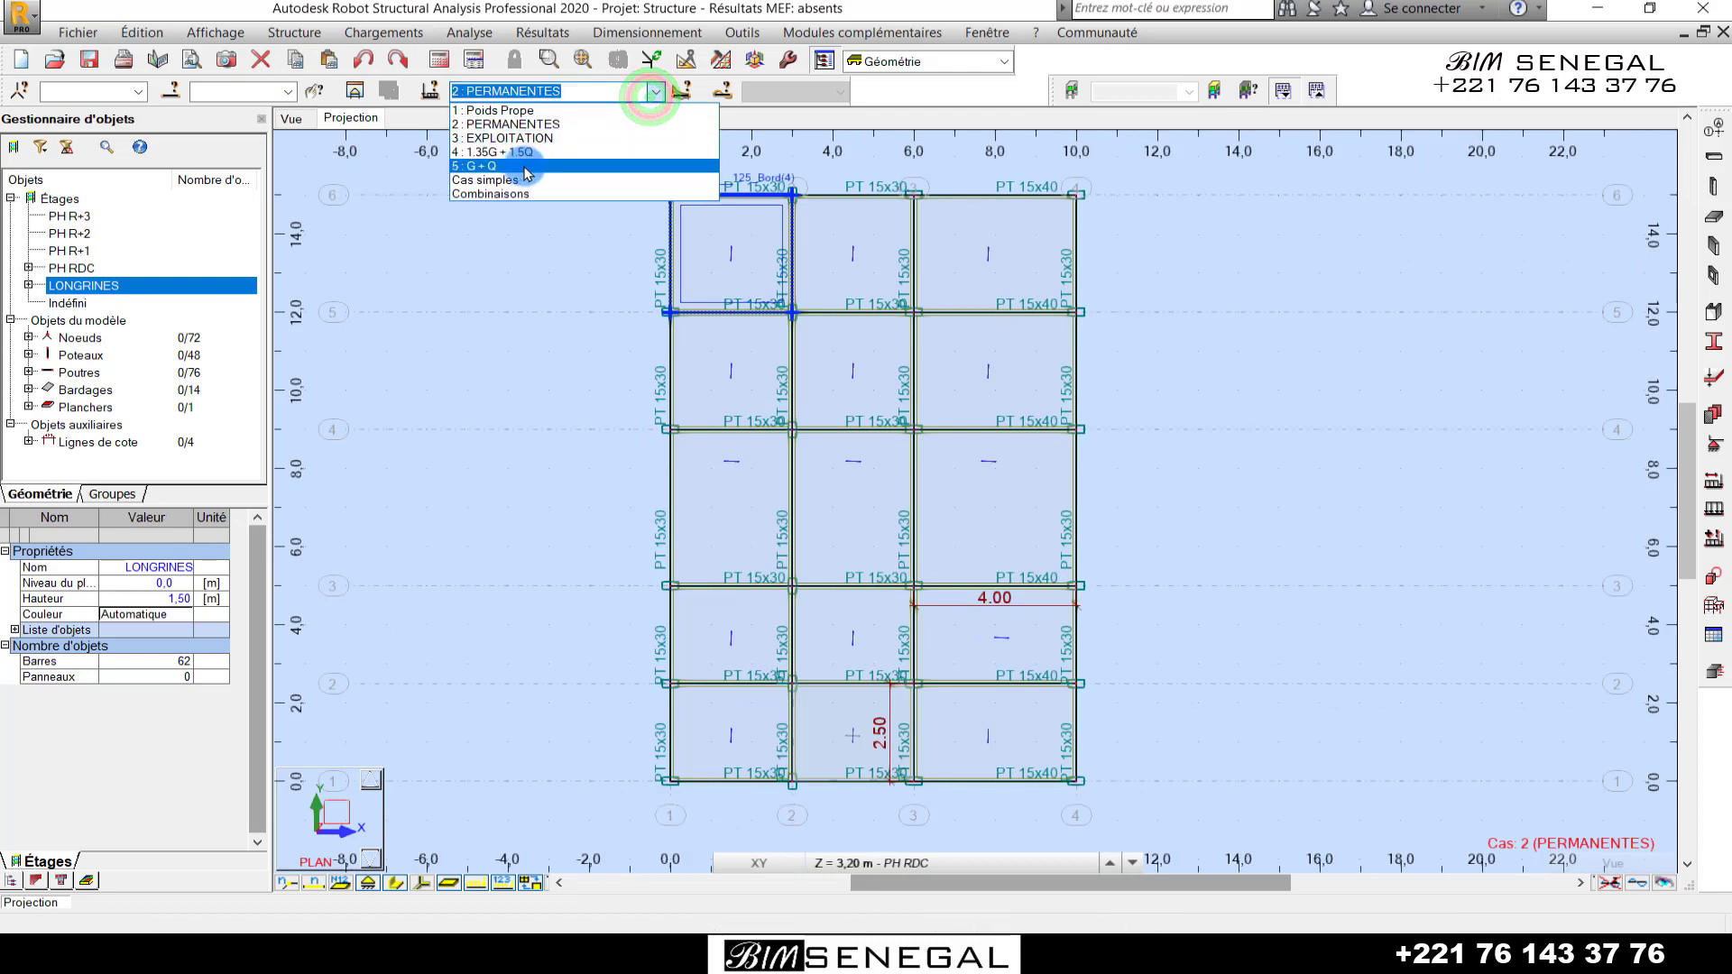
{"action": "left_click", "coordinate": [510, 139]}
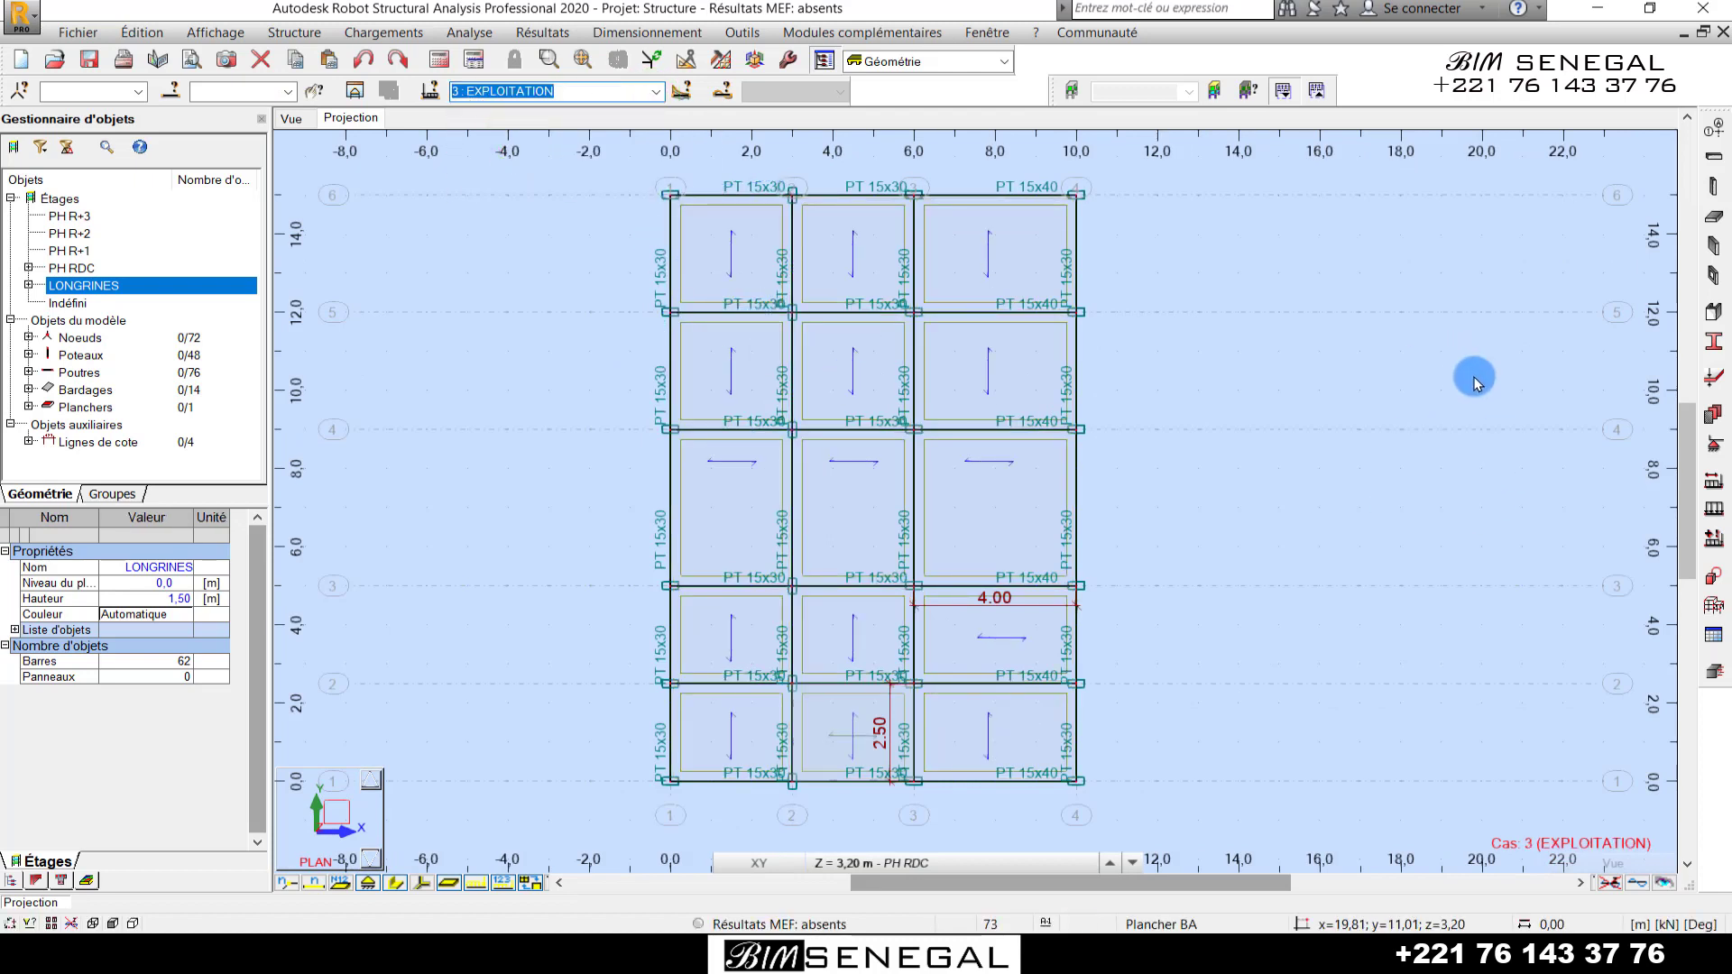
- Open the load definition for the EXPLOITATION case and display its surface load types
{"action": "left_click", "coordinate": [383, 33]}
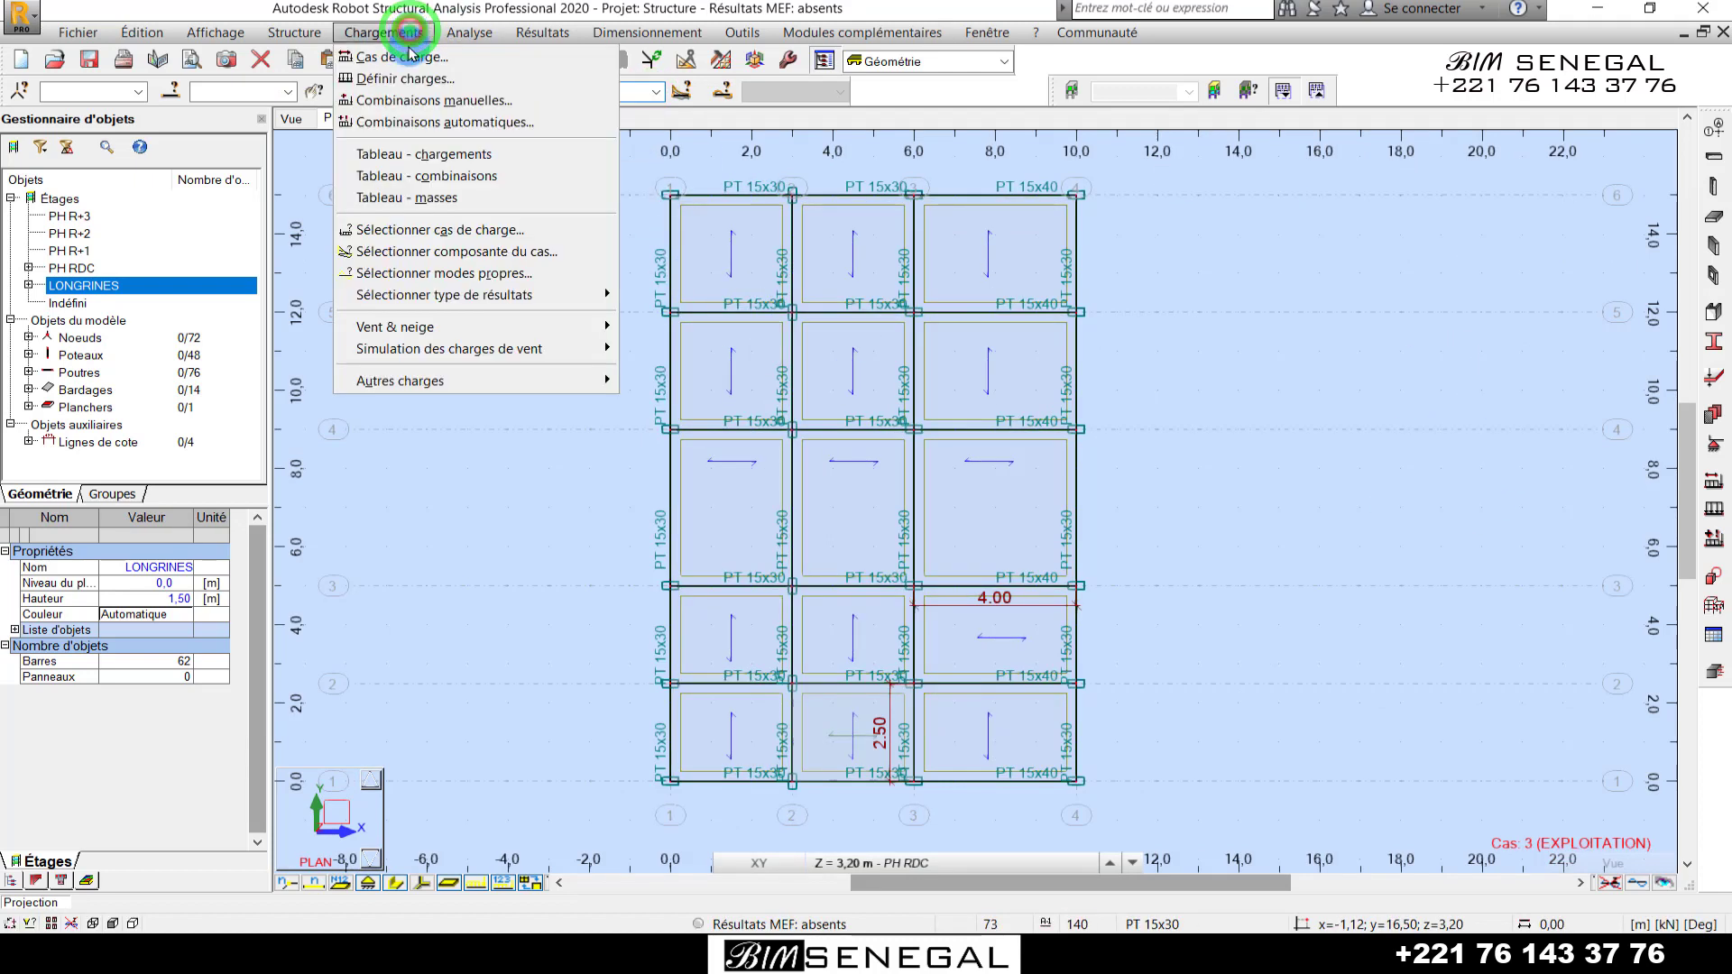
{"action": "left_click", "coordinate": [428, 89]}
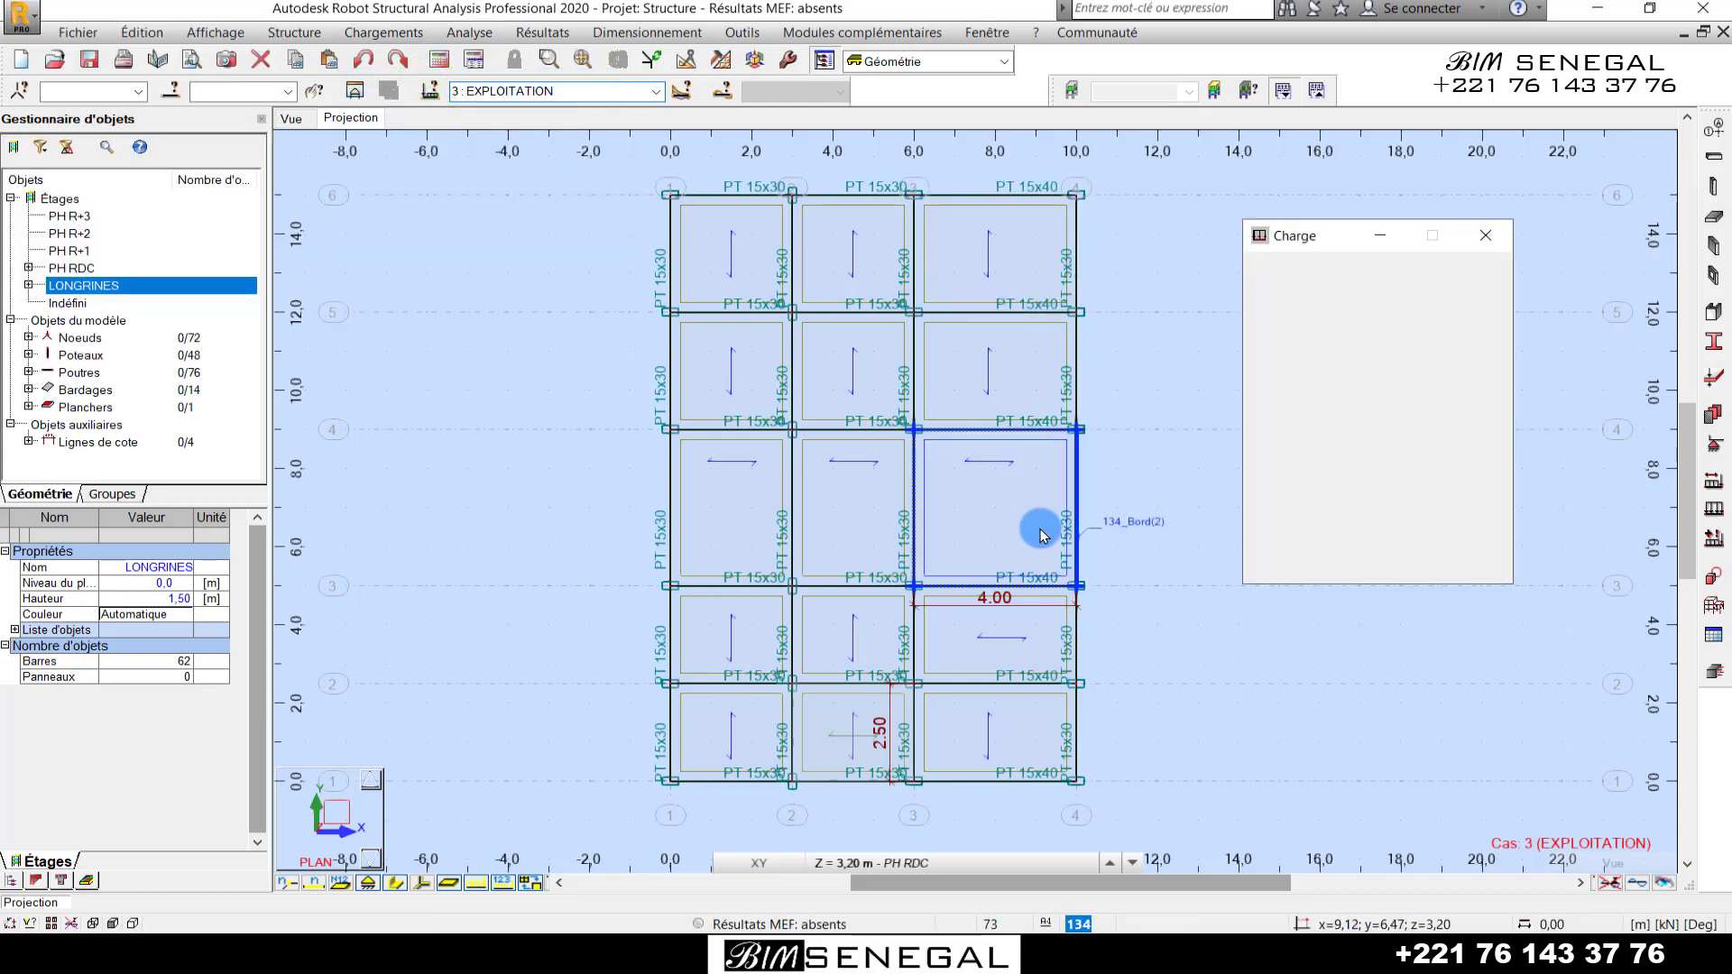
{"action": "left_click", "coordinate": [1384, 312]}
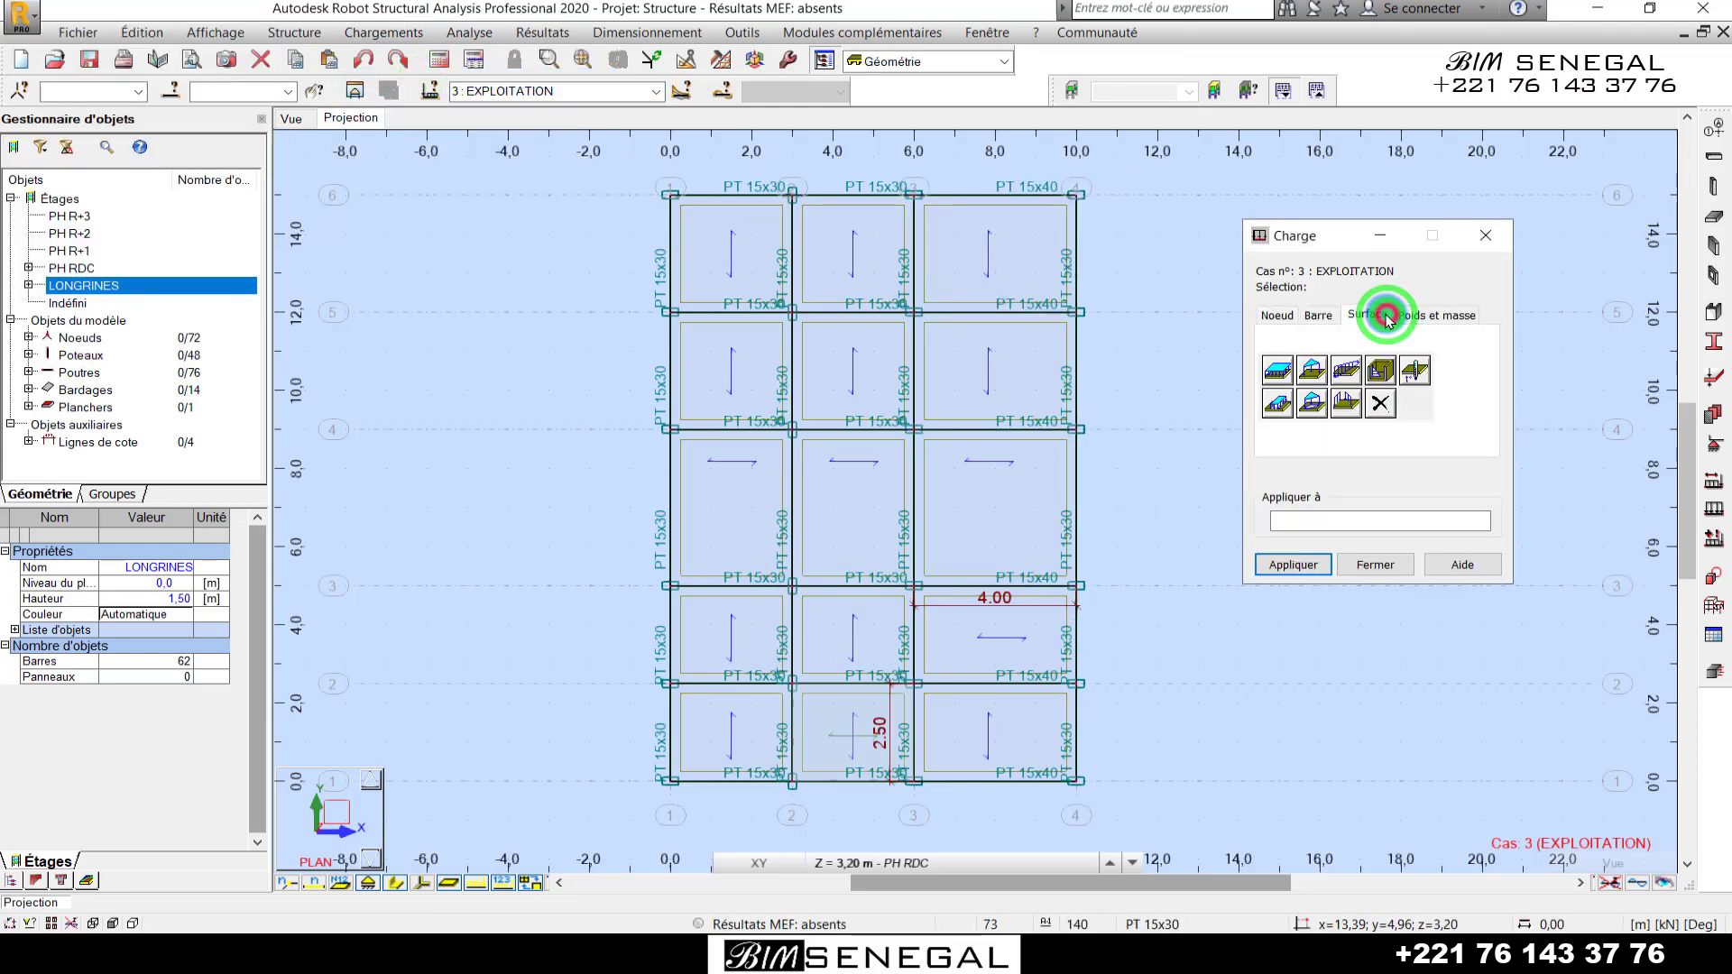
{"action": "left_click", "coordinate": [1286, 374]}
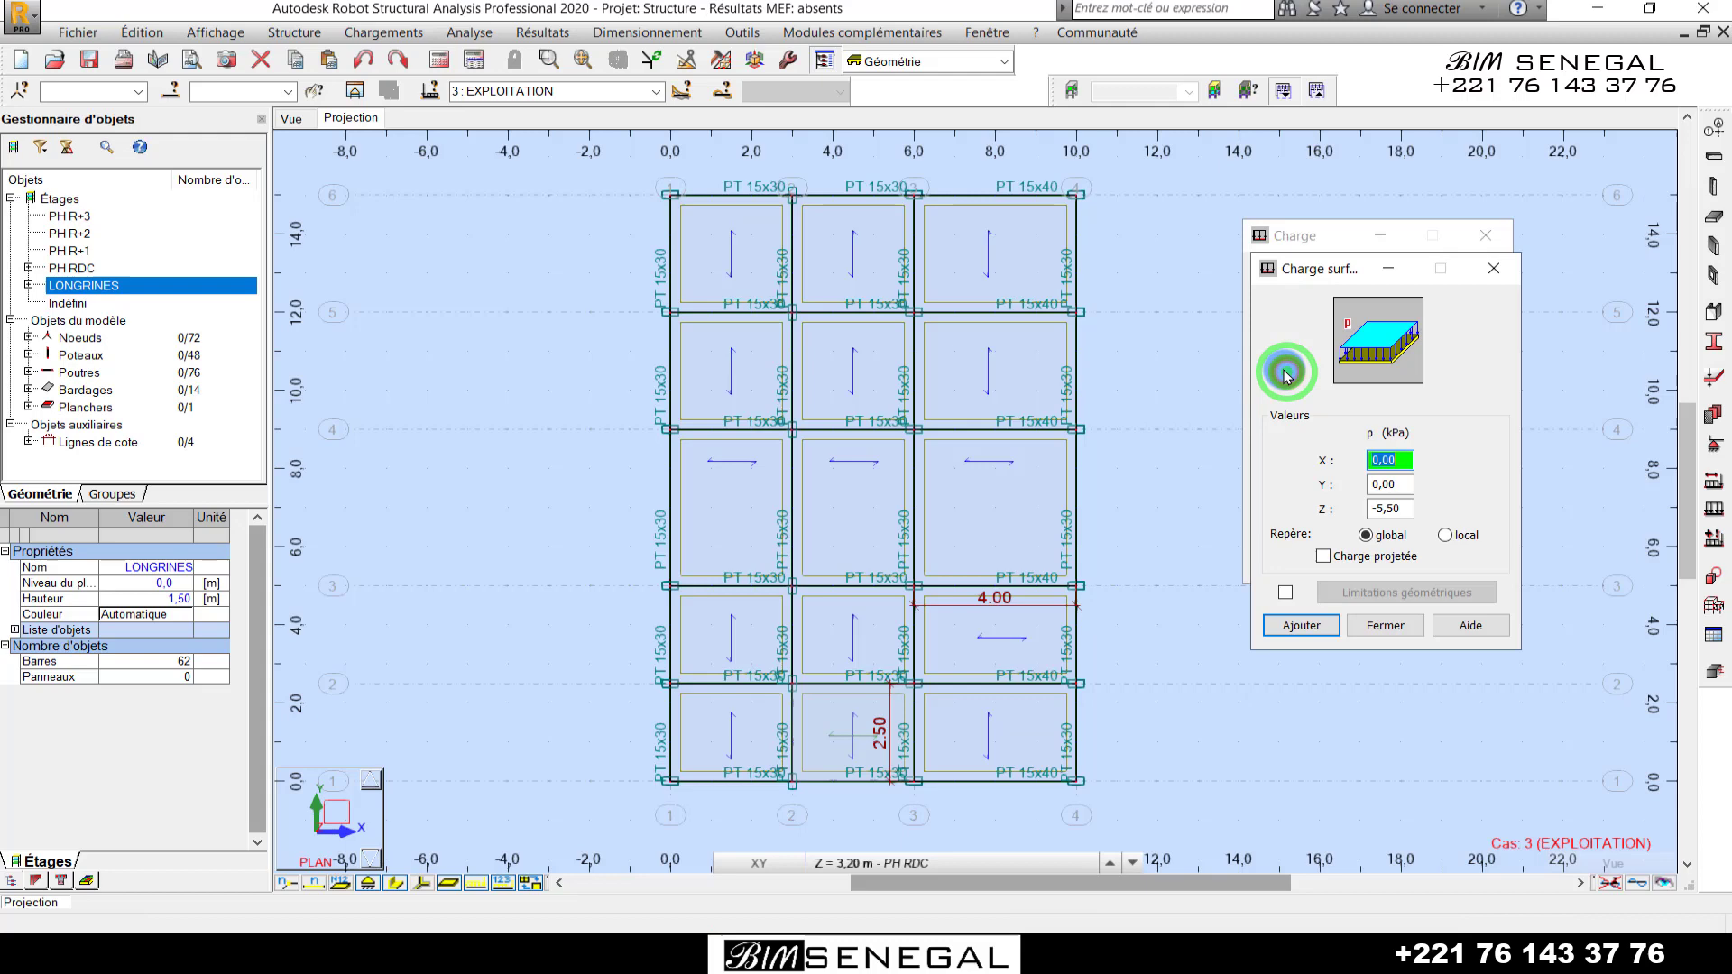
{"action": "right_click", "coordinate": [1160, 252]}
{"action": "left_click", "coordinate": [1493, 268]}
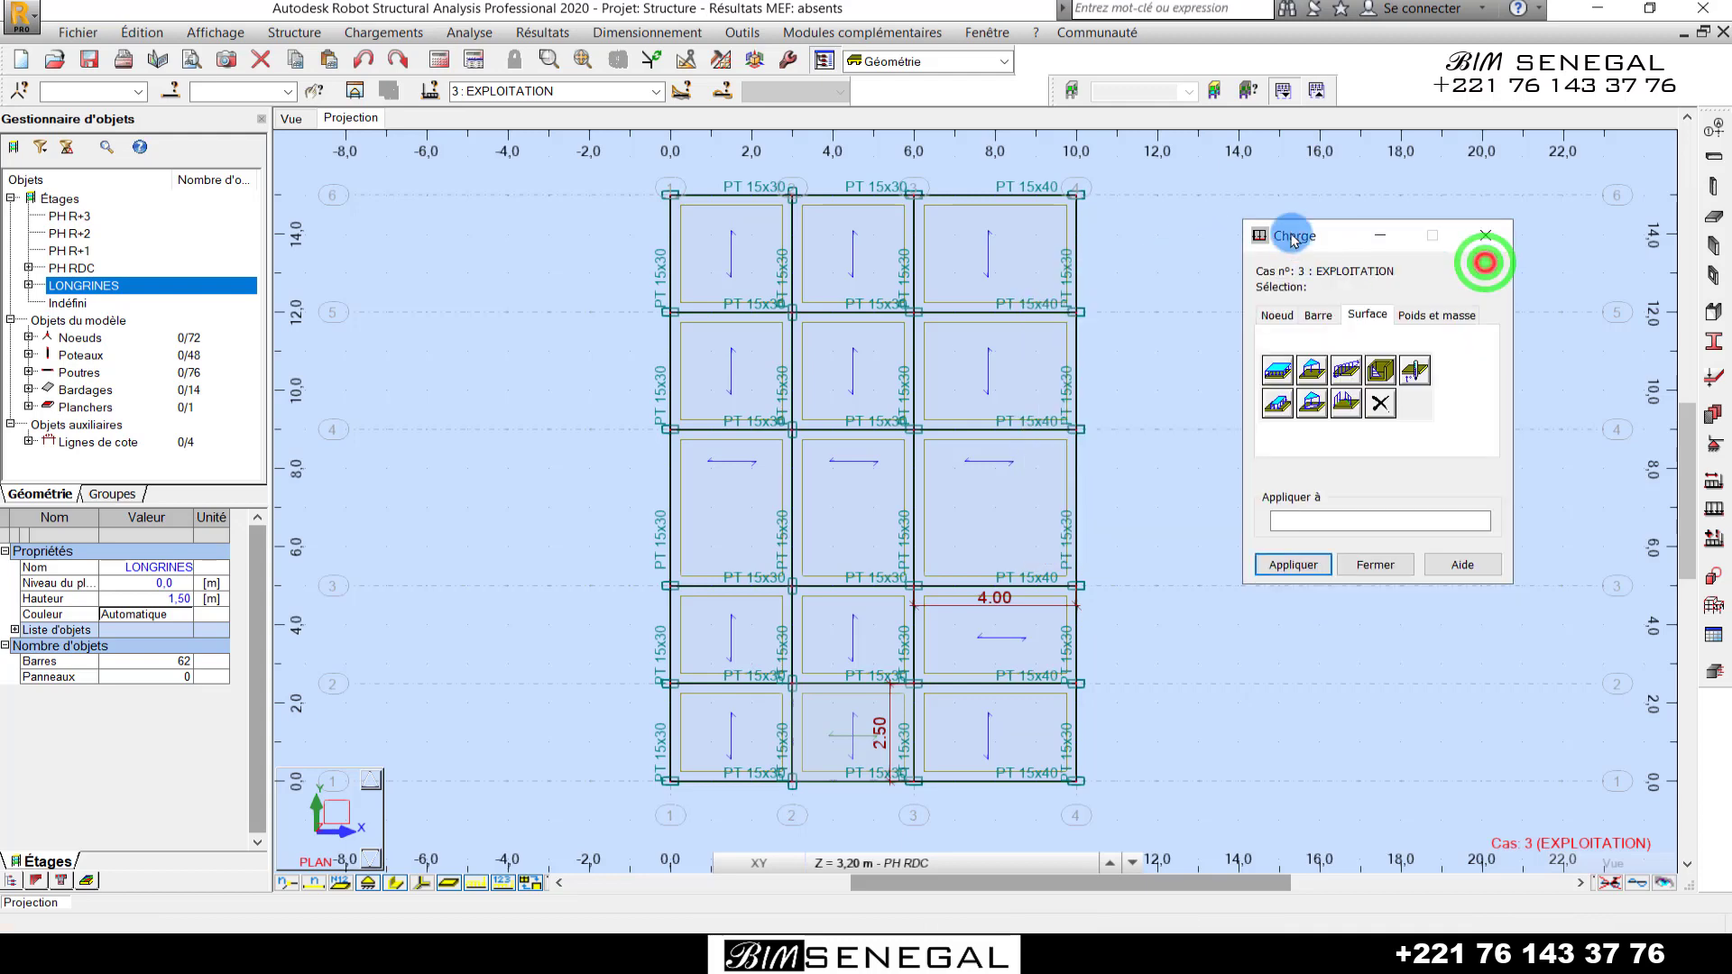
- Select floor panels 125A130 132A138, leaving out the bay between axes 3–4 and 2–3 and the one between axes 2–3 and 1–2
{"action": "right_click", "coordinate": [1195, 219]}
{"action": "left_click", "coordinate": [1195, 256]}
{"action": "left_click", "coordinate": [939, 258]}
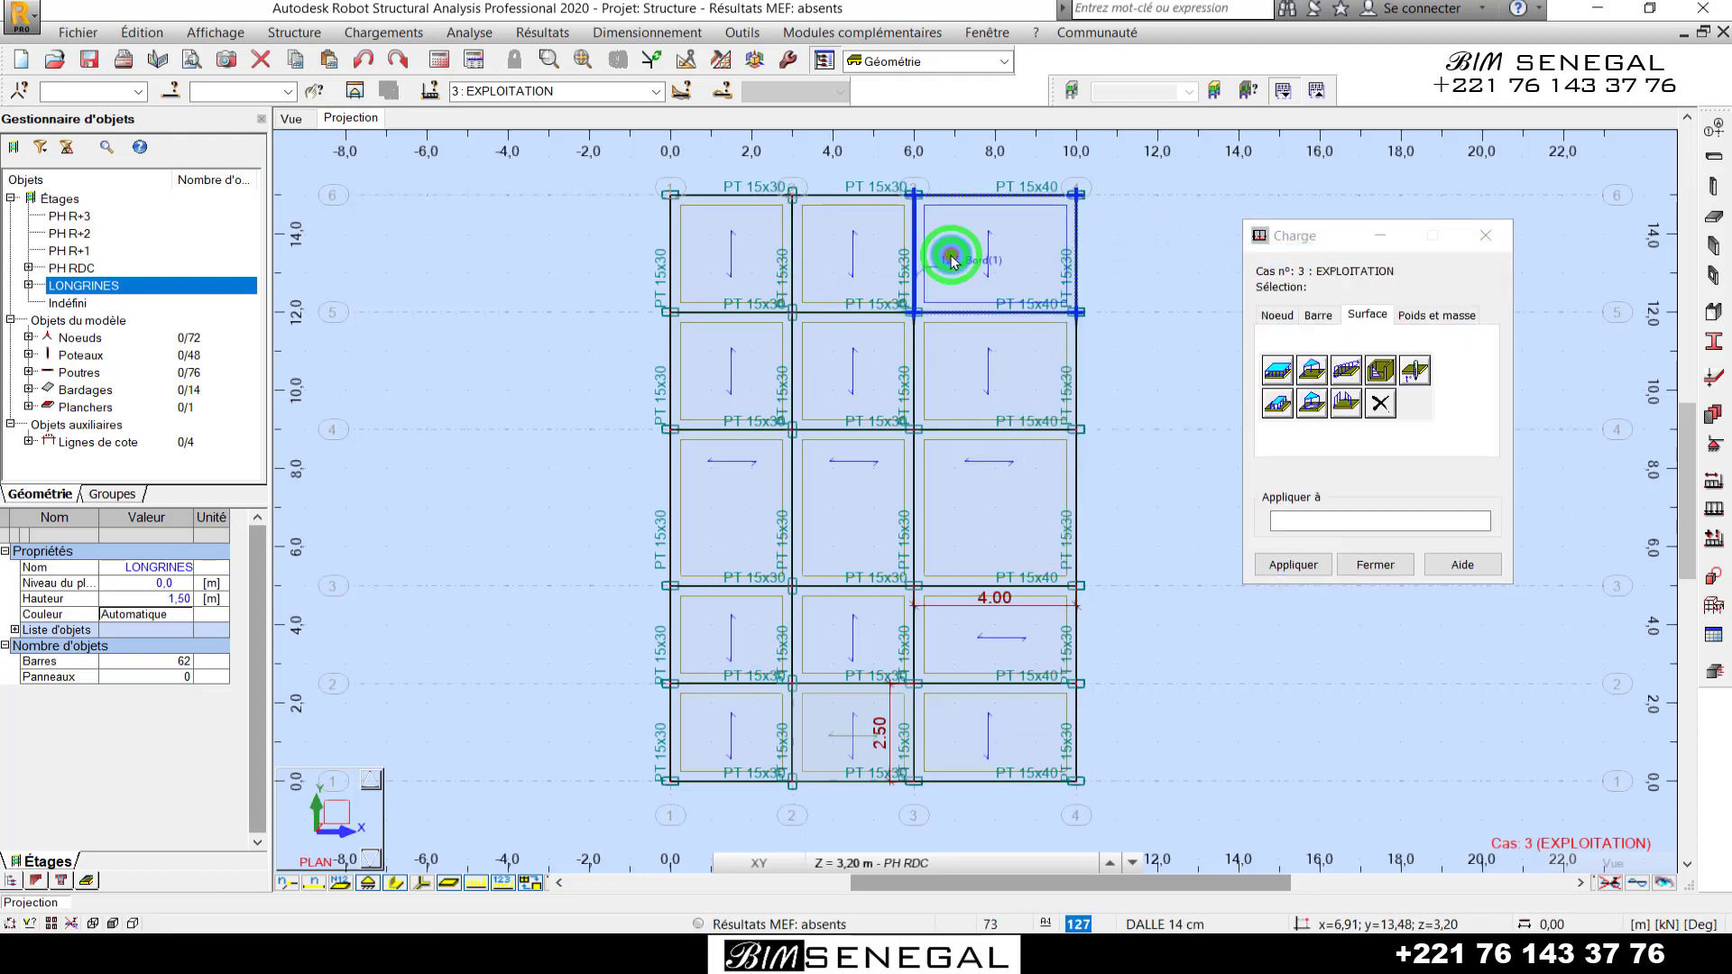
{"action": "left_click", "coordinate": [754, 269]}
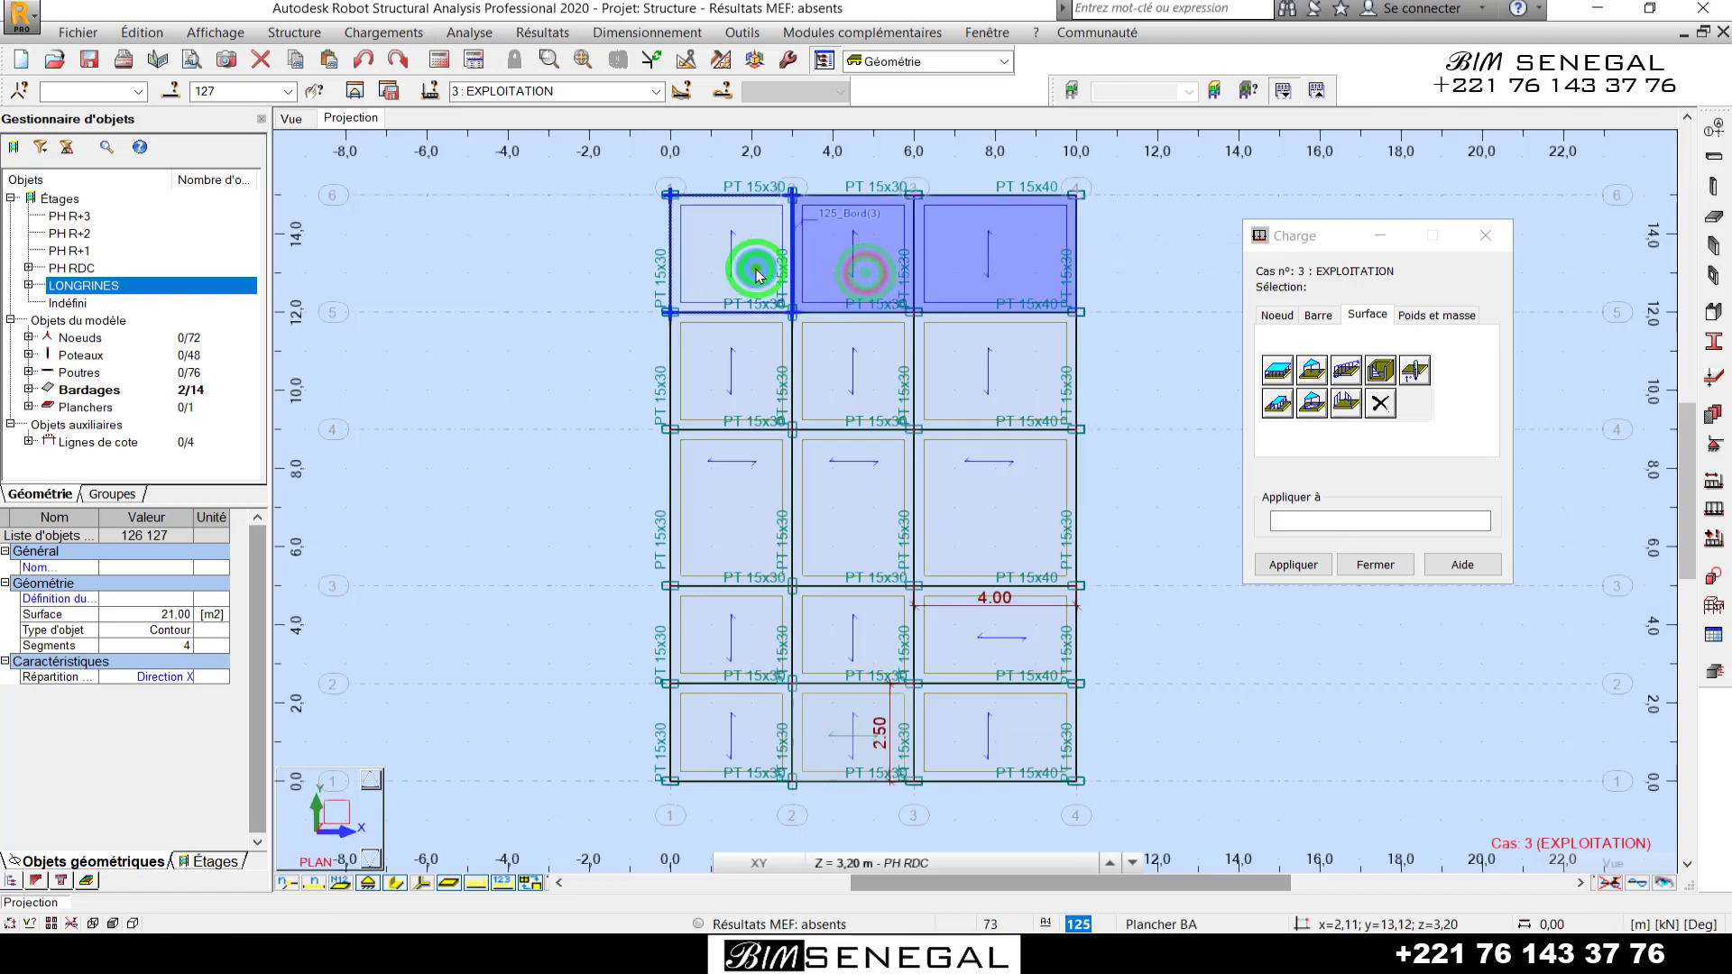
{"action": "left_click", "coordinate": [754, 377]}
{"action": "left_click", "coordinate": [857, 388]}
{"action": "left_click", "coordinate": [943, 379]}
{"action": "left_click", "coordinate": [963, 498]}
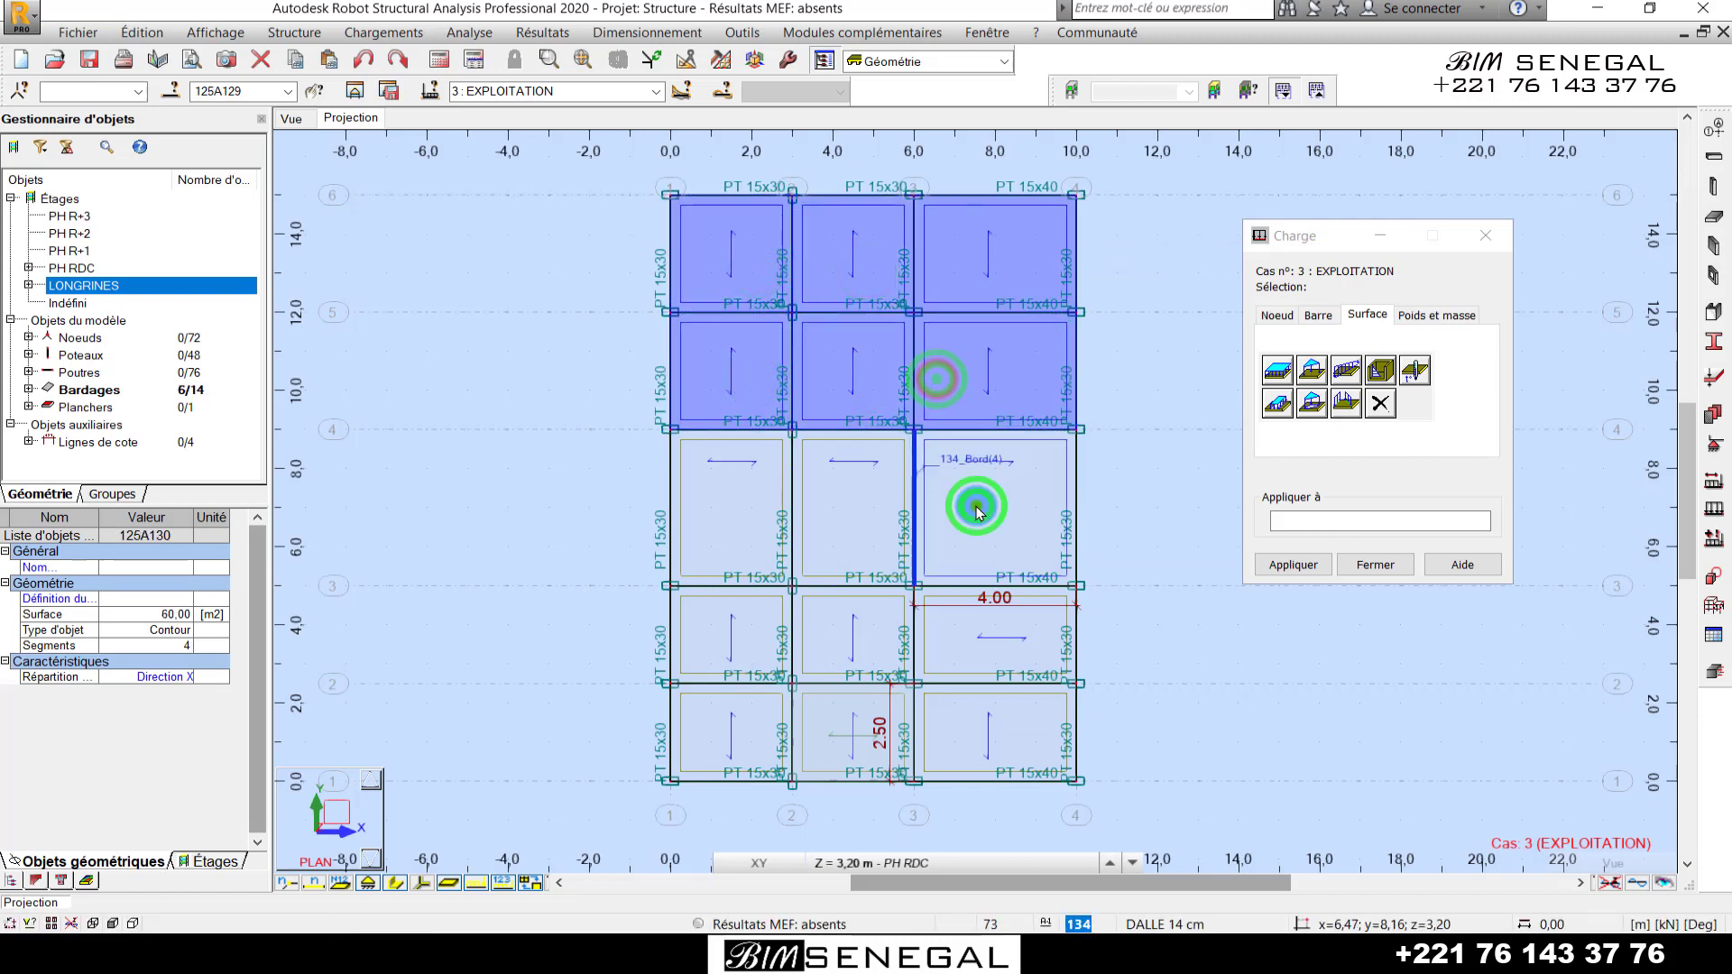
{"action": "left_click", "coordinate": [868, 518]}
{"action": "left_click", "coordinate": [770, 522]}
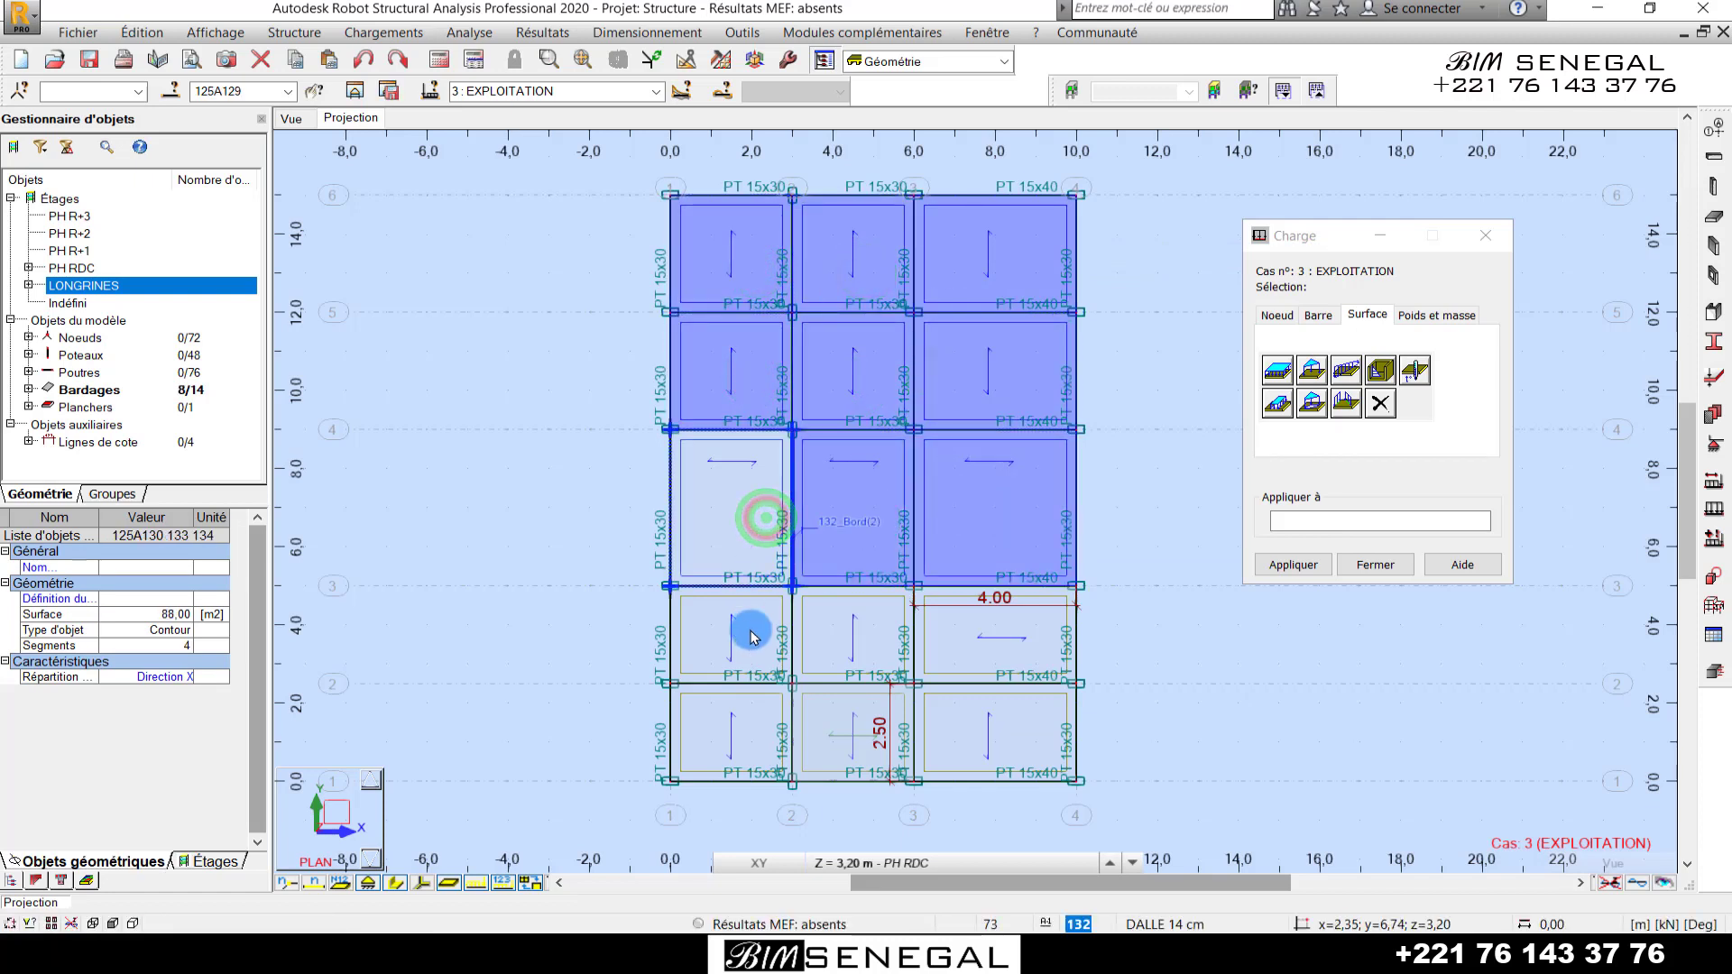
{"action": "left_click", "coordinate": [750, 629]}
{"action": "left_click", "coordinate": [729, 763]}
{"action": "left_click", "coordinate": [830, 630]}
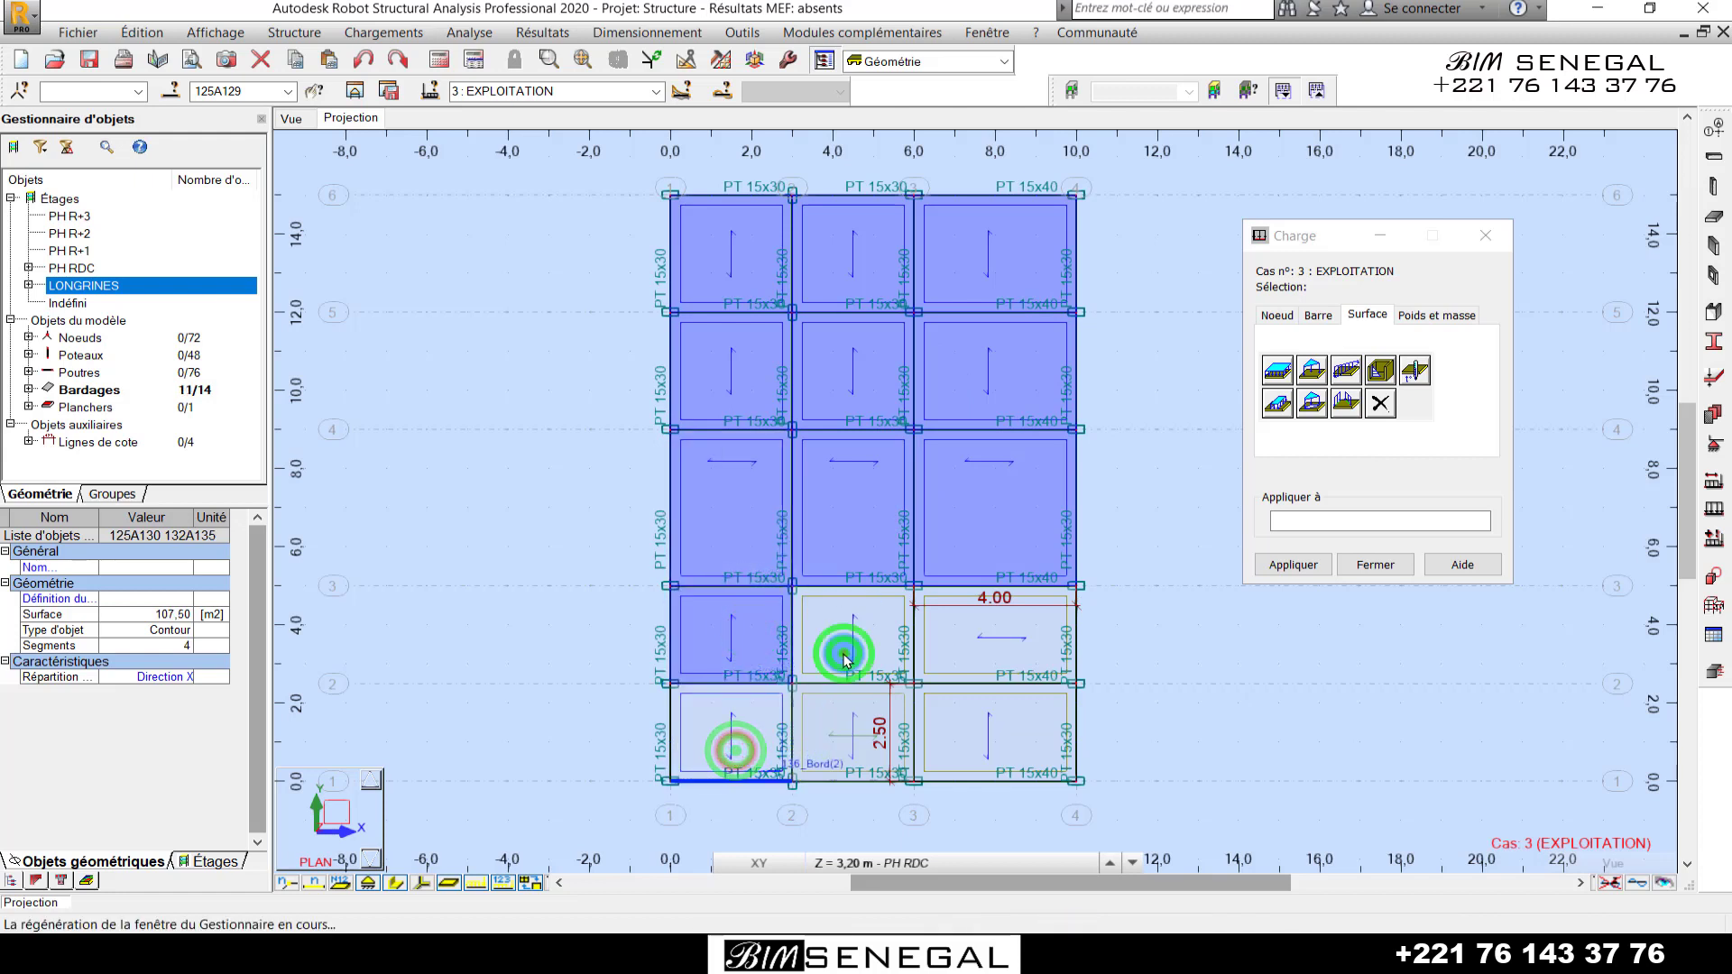
{"action": "left_click", "coordinate": [959, 719]}
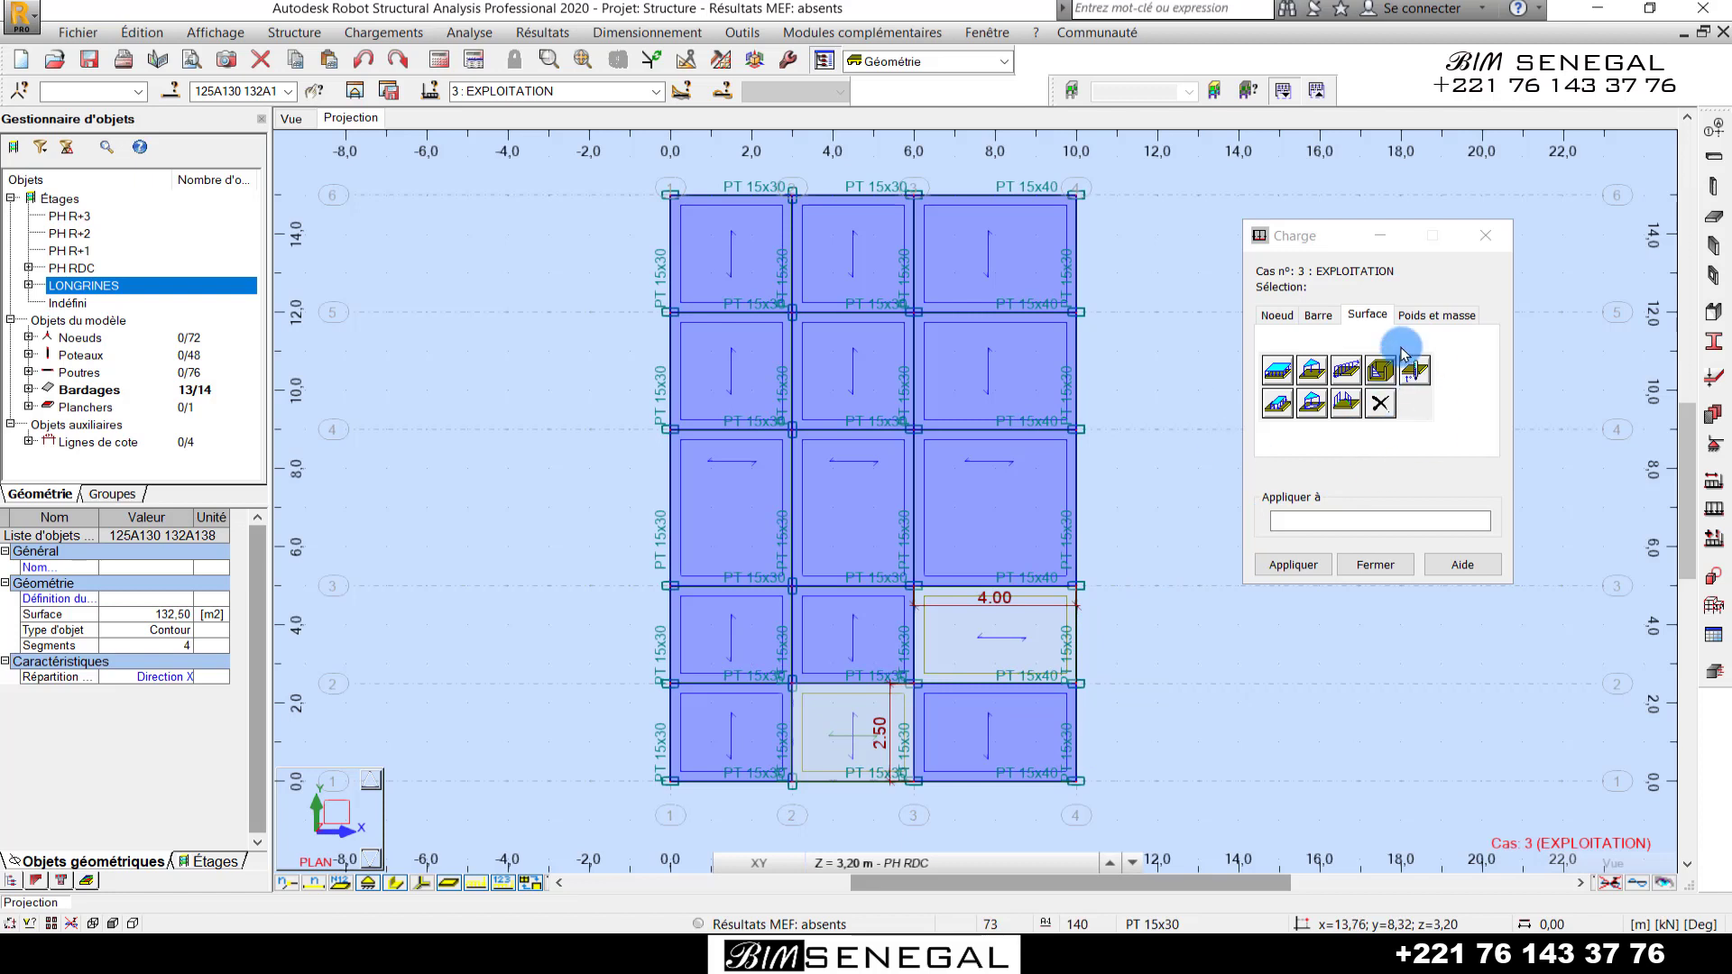
- Apply a uniform surface load of -1.5 kPa in global Z to selected panels 125A130 132A138 in the EXPLOITATION case
{"action": "left_click", "coordinate": [1285, 372]}
{"action": "double_click", "coordinate": [1394, 510]}
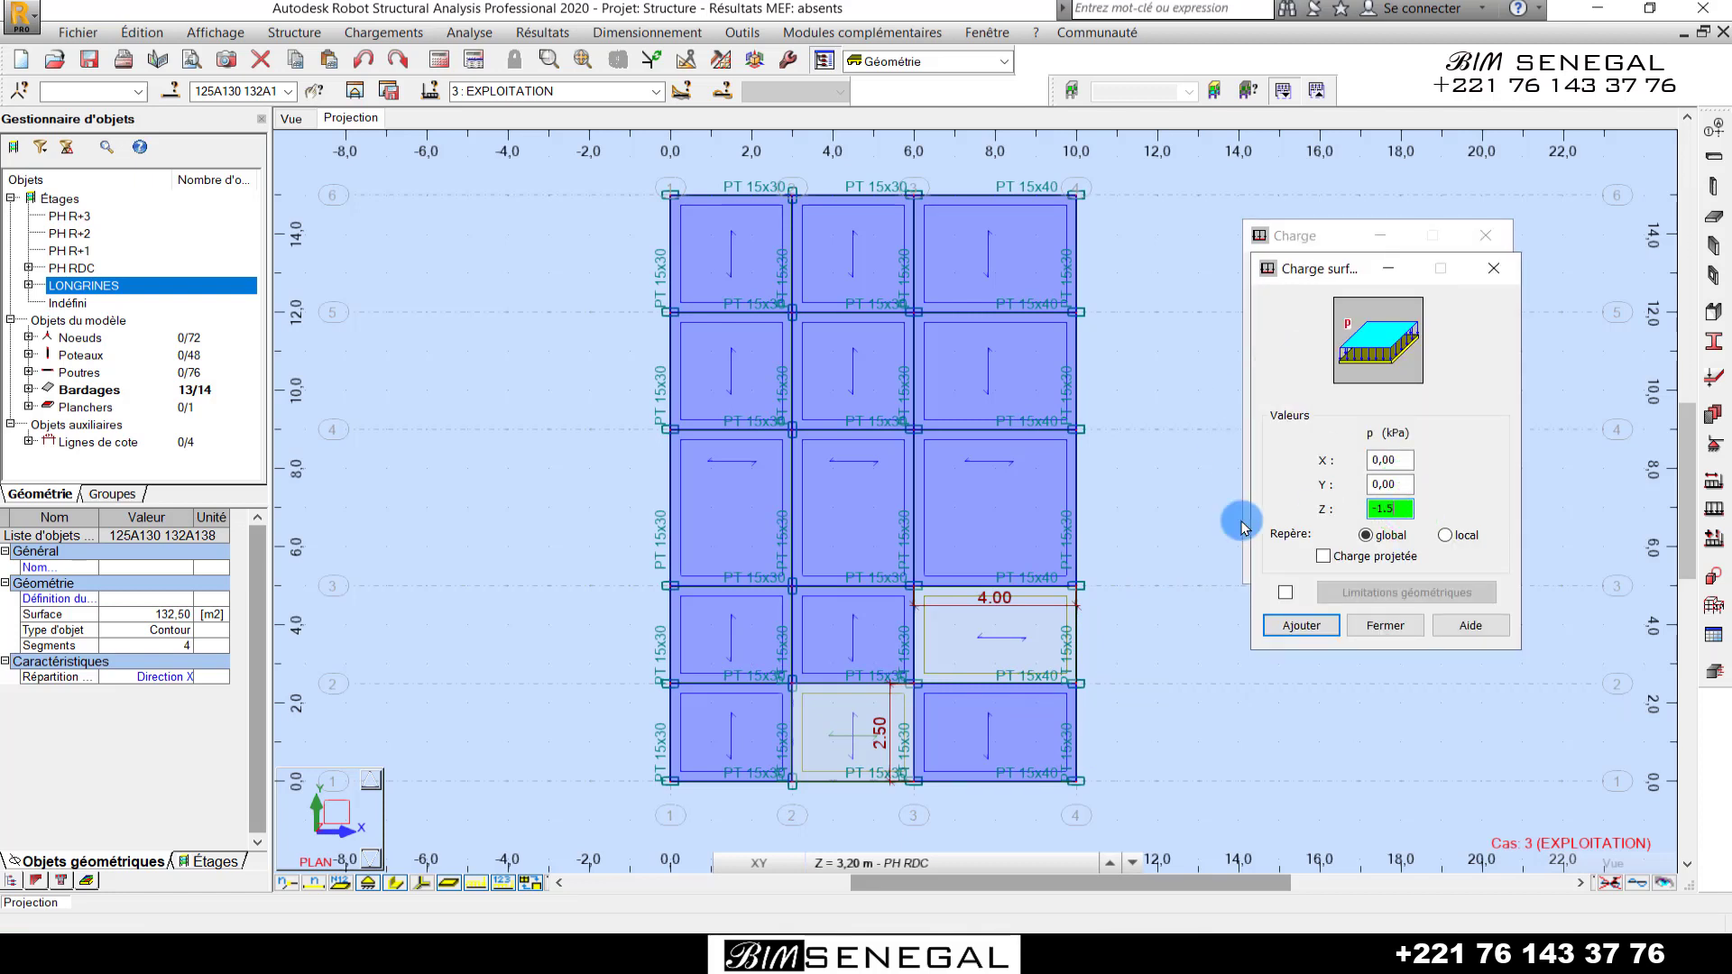
{"action": "left_click", "coordinate": [1304, 627]}
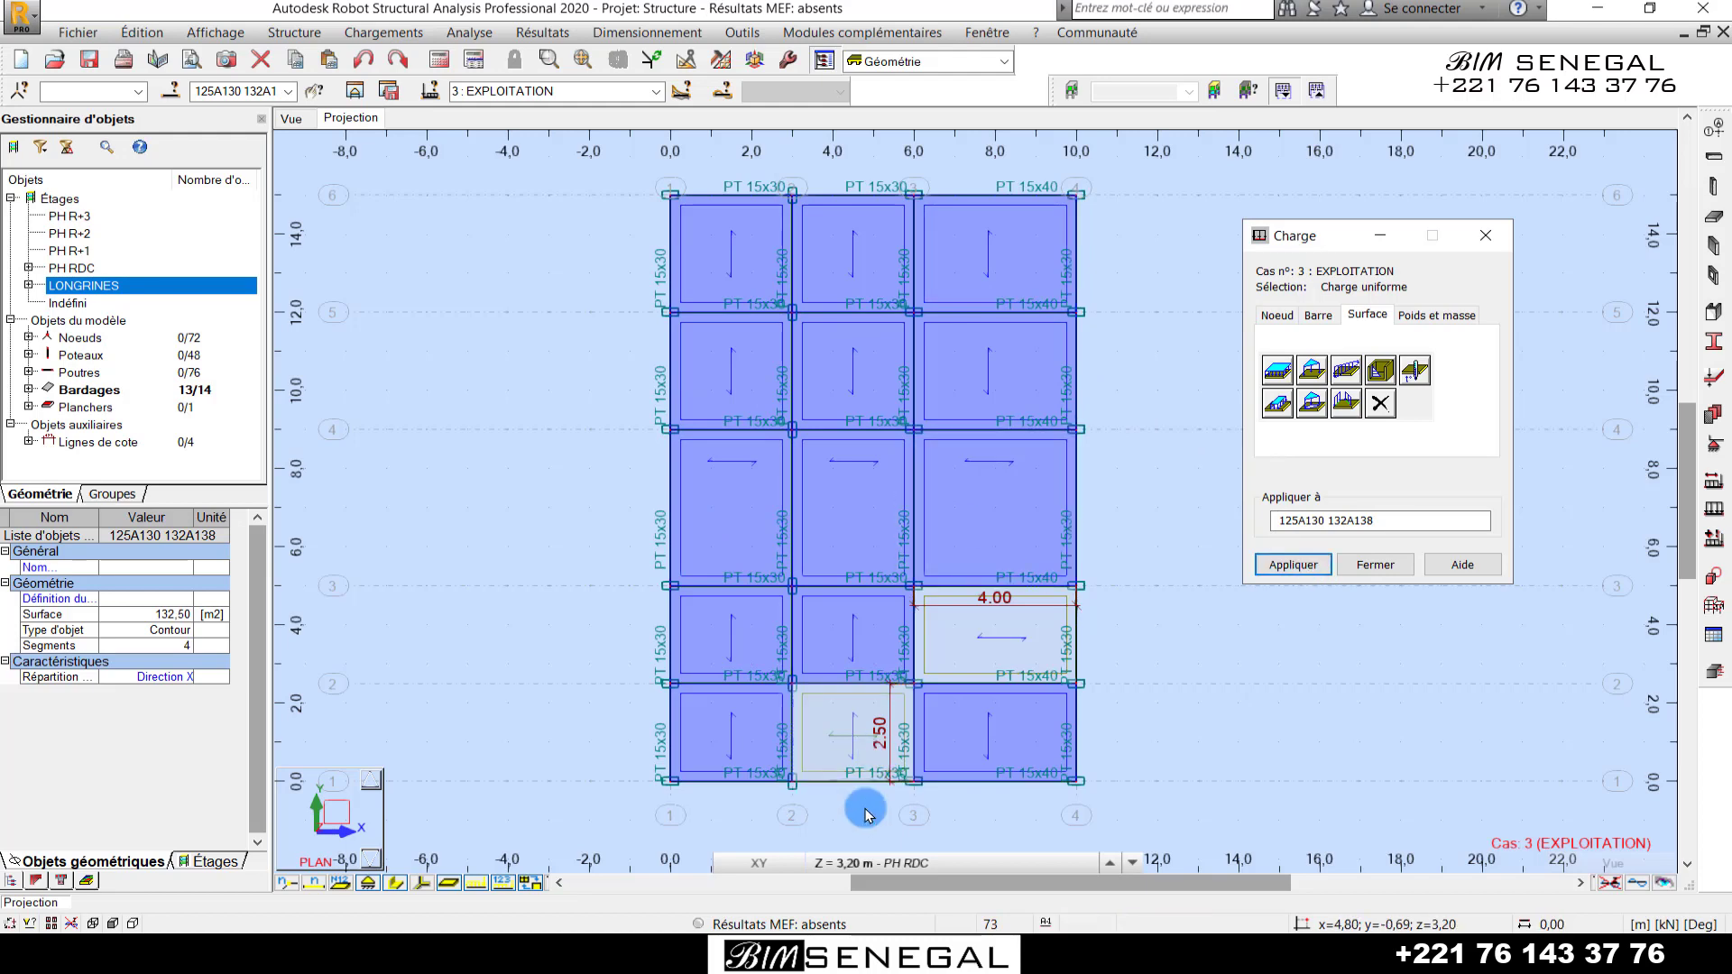
{"action": "scroll", "coordinate": [864, 807], "scroll_direction": "up", "scroll_amount": 2}
{"action": "scroll", "coordinate": [787, 688], "scroll_direction": "down", "scroll_amount": 1}
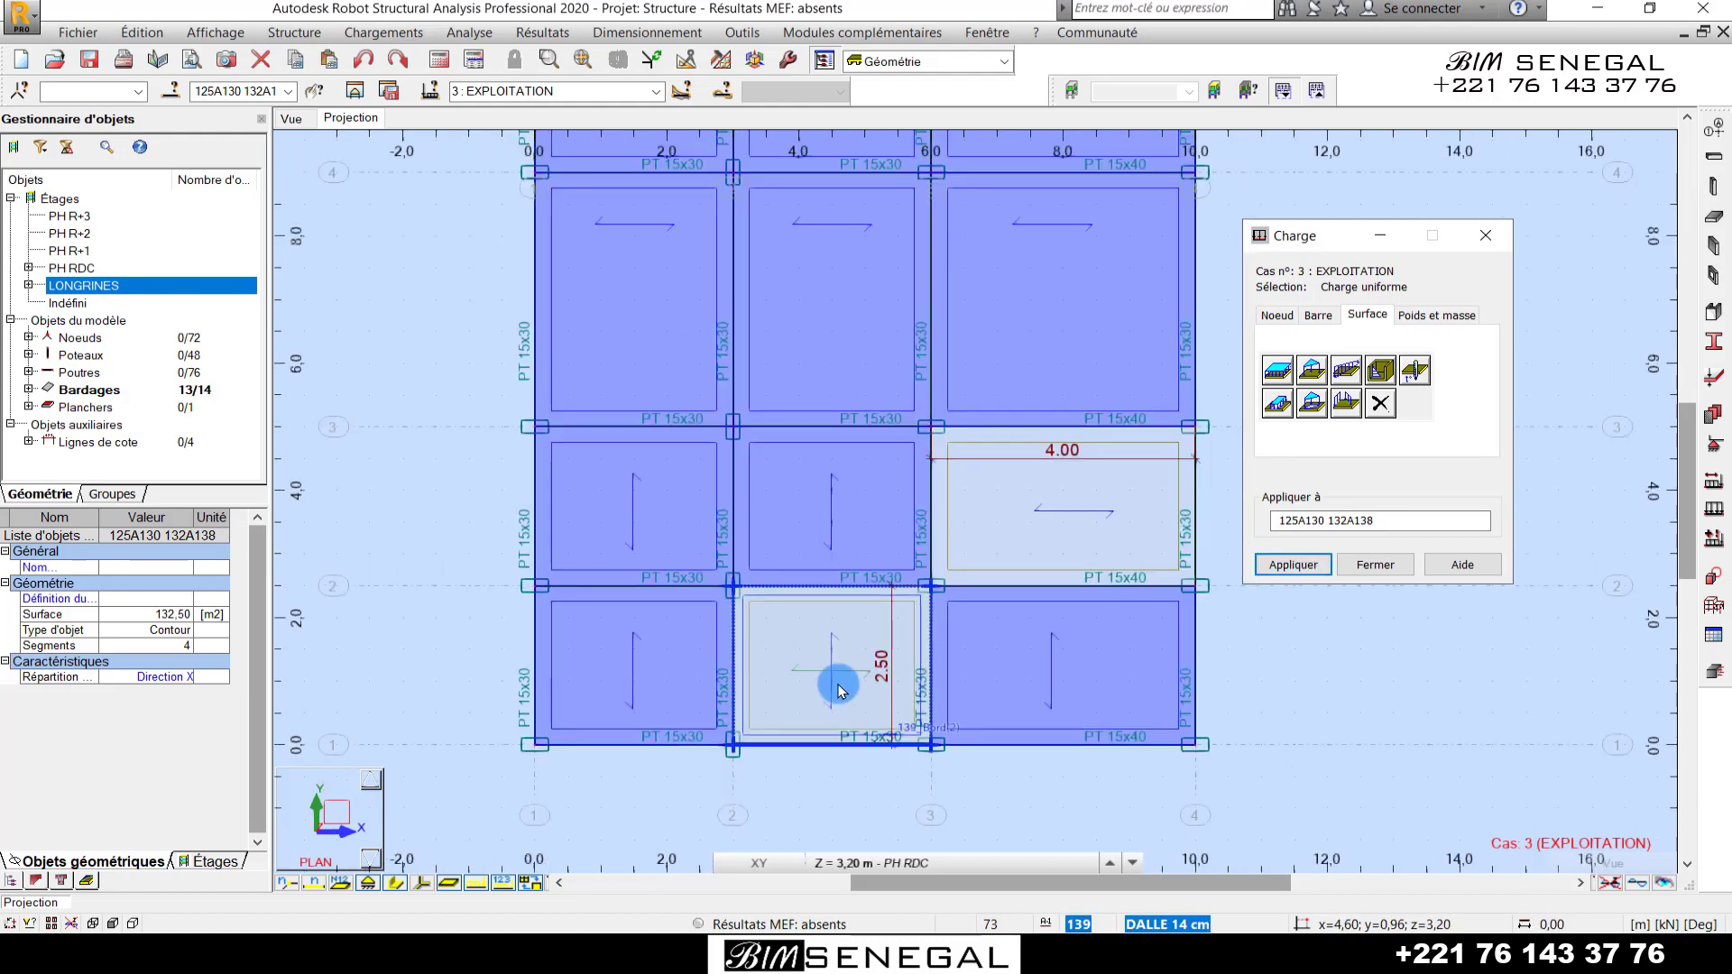
{"action": "scroll", "coordinate": [840, 688], "scroll_direction": "up", "scroll_amount": 1}
{"action": "scroll", "coordinate": [817, 686], "scroll_direction": "down", "scroll_amount": 1}
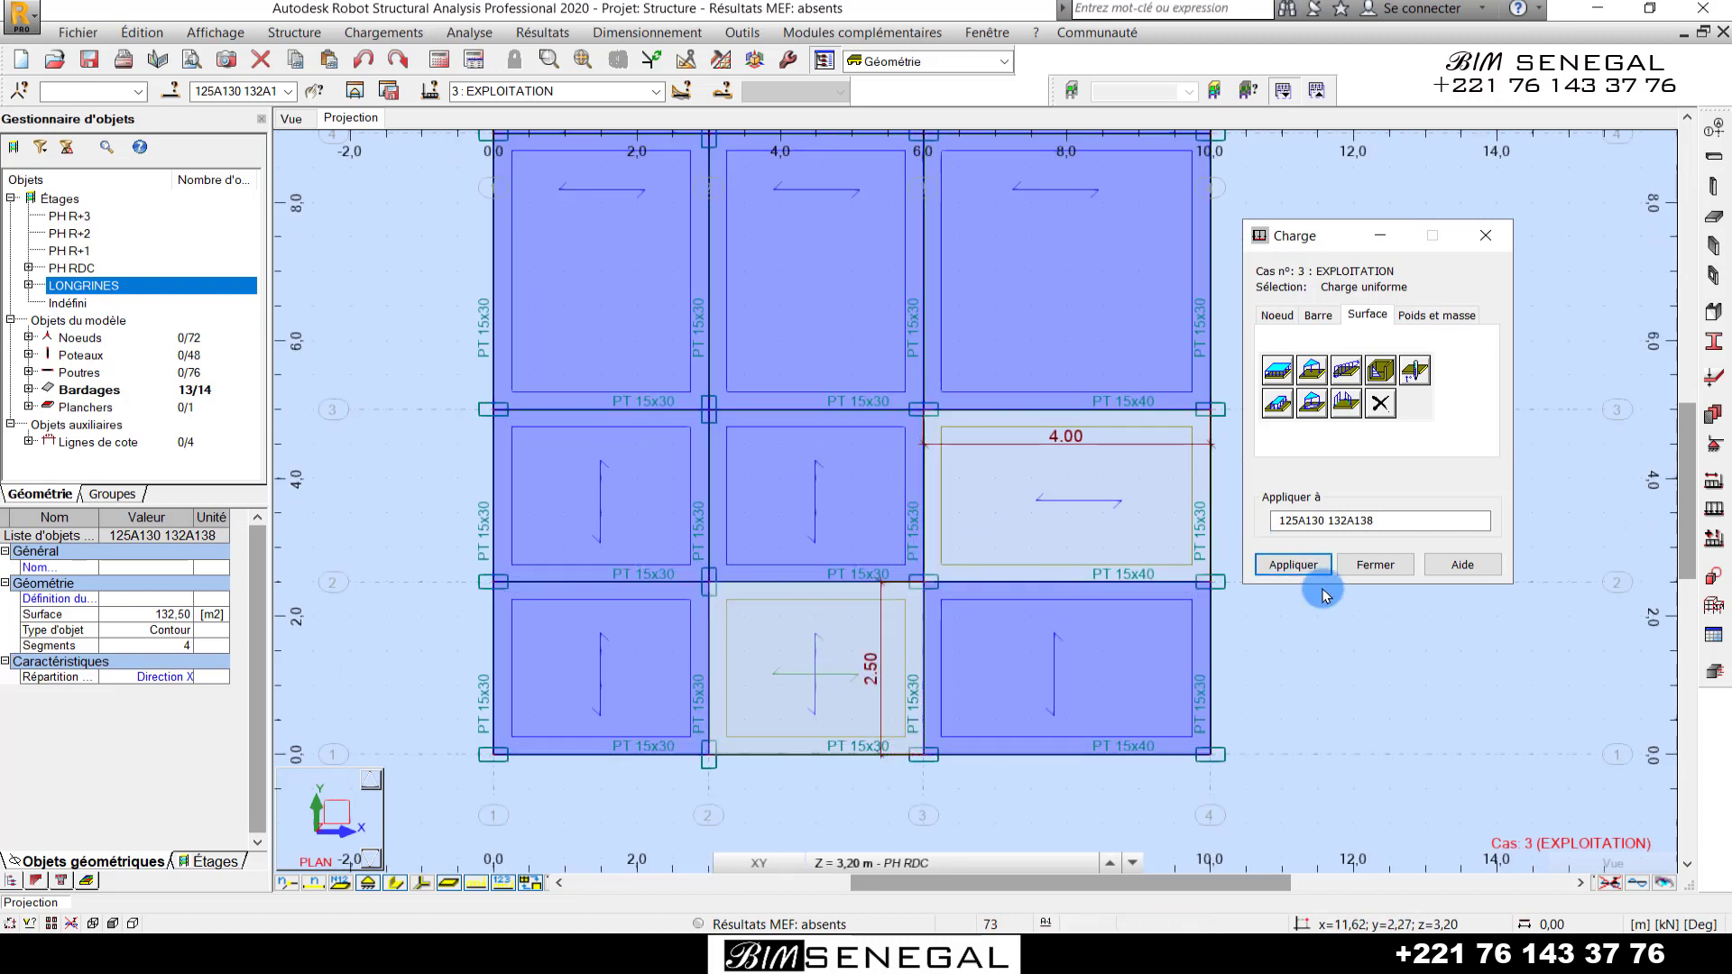
{"action": "left_click", "coordinate": [1300, 564]}
{"action": "scroll", "coordinate": [794, 799], "scroll_direction": "down", "scroll_amount": 2}
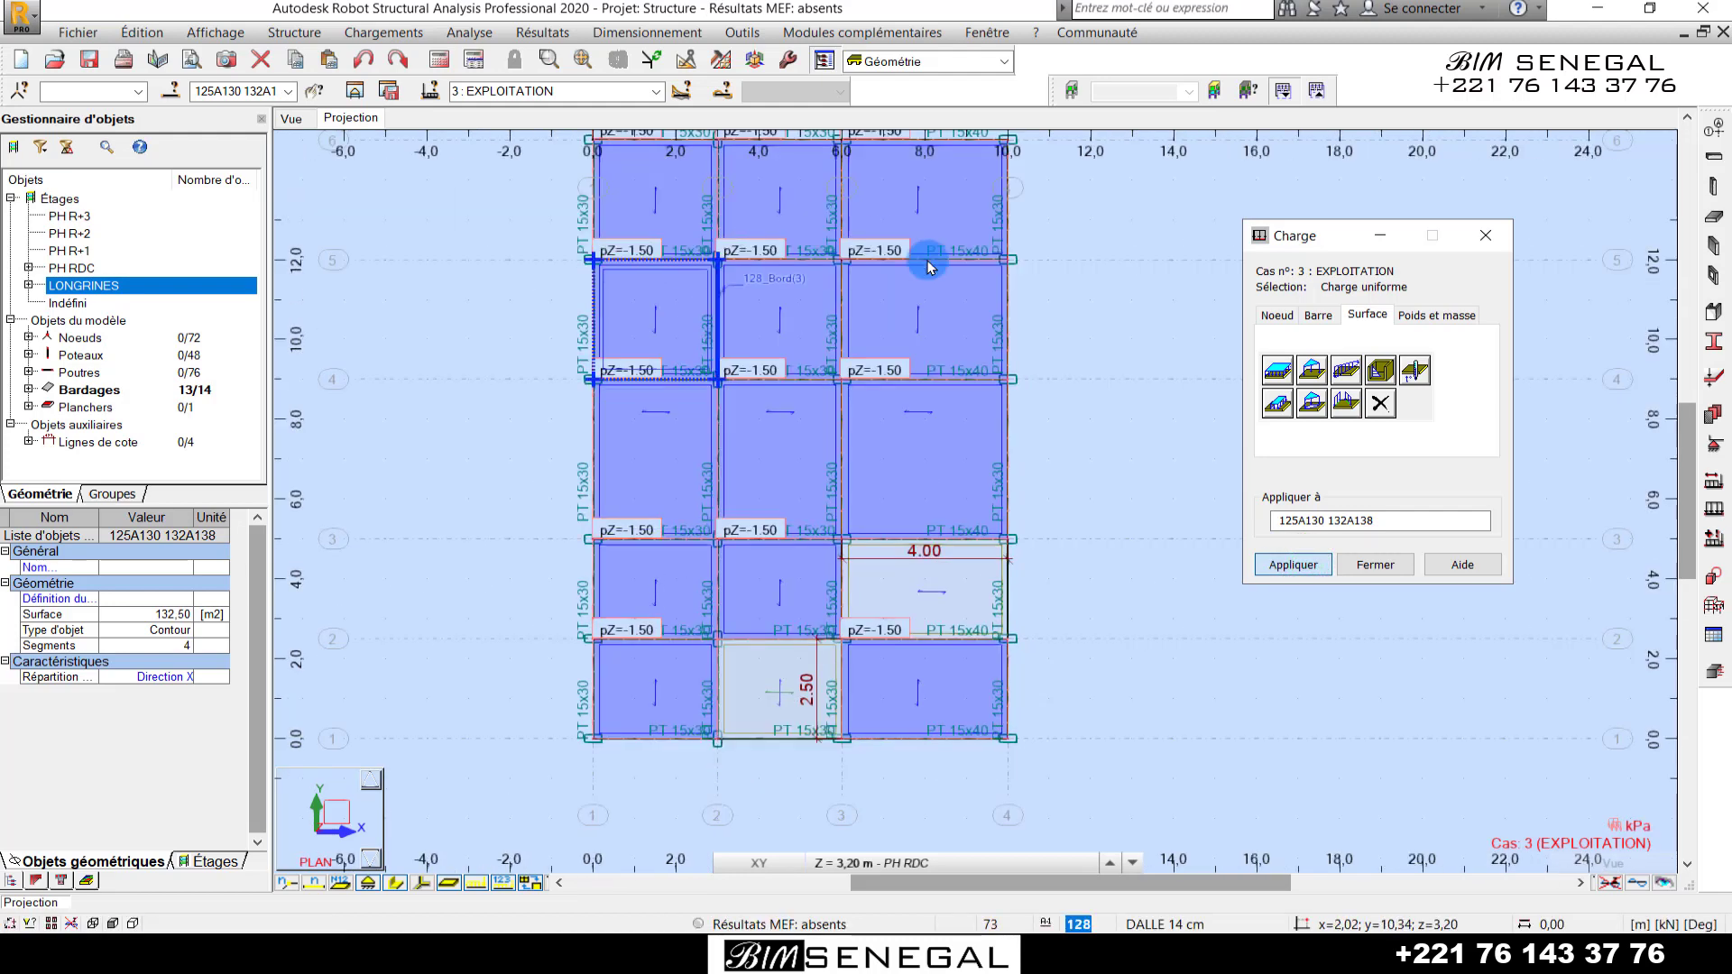
- Apply a uniform surface load of -3.5 kPa in global Z to the panel between axes 2–3 and 1–2 in the EXPLOITATION case
{"action": "scroll", "coordinate": [783, 775], "scroll_direction": "up", "scroll_amount": 2}
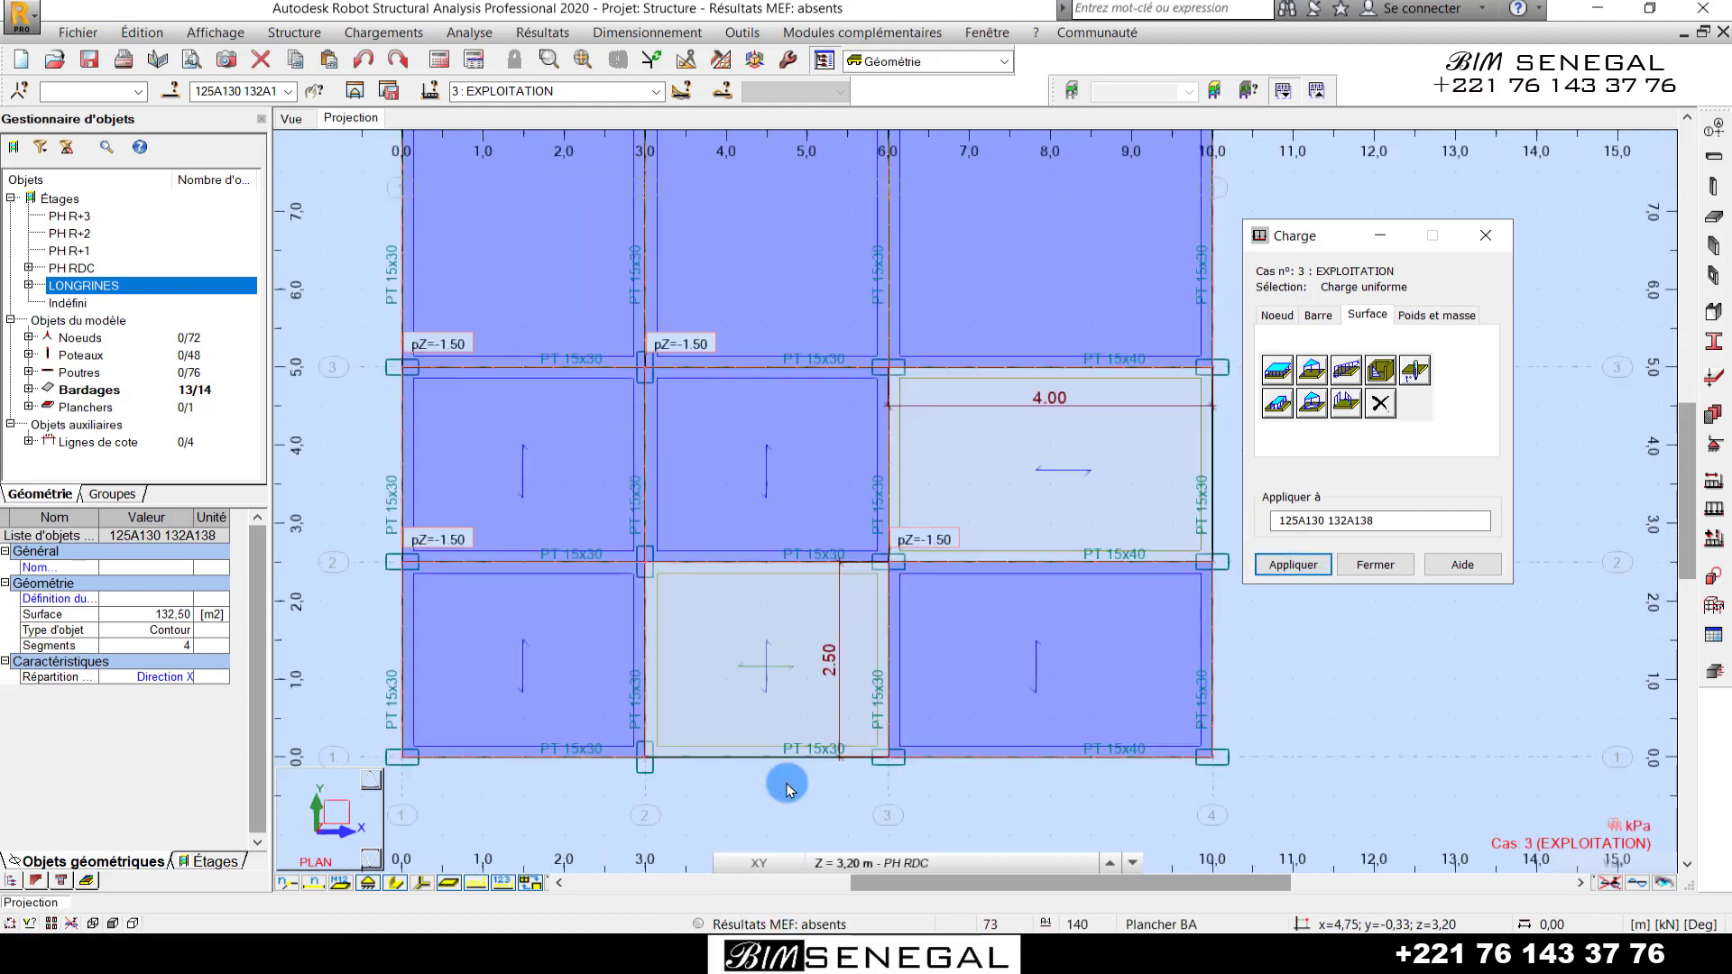
{"action": "left_click", "coordinate": [1377, 385]}
{"action": "left_click", "coordinate": [1281, 370]}
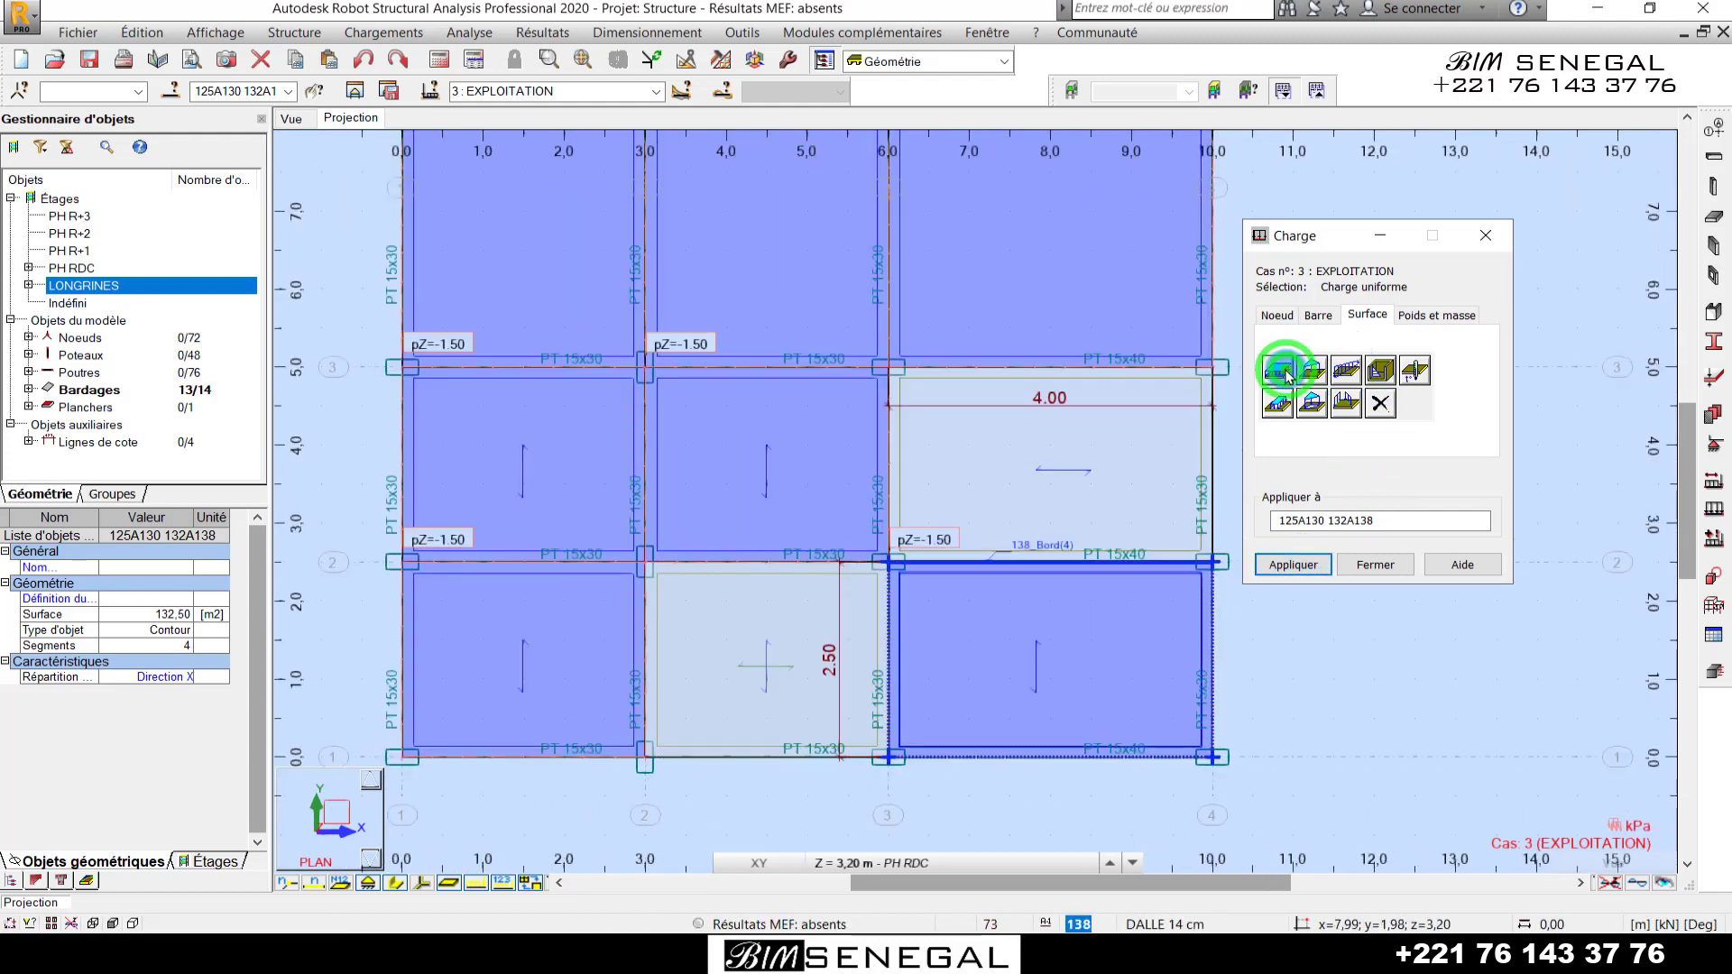
{"action": "double_click", "coordinate": [1397, 507]}
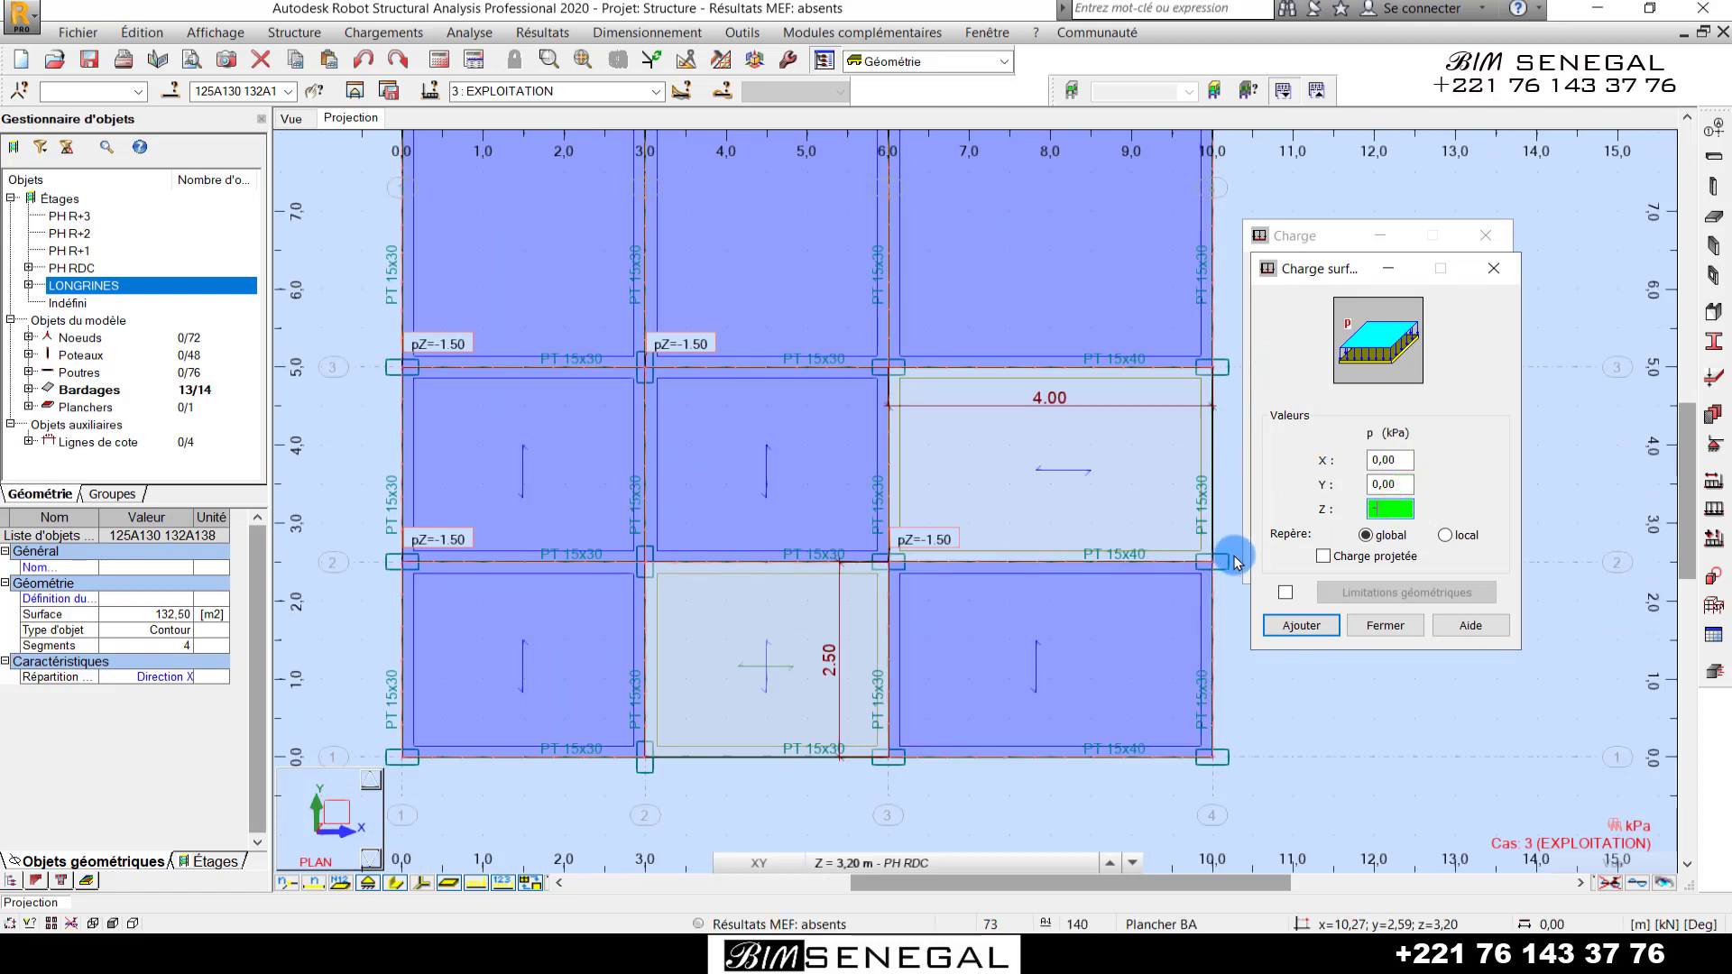
{"action": "type", "text": "-3.5"}
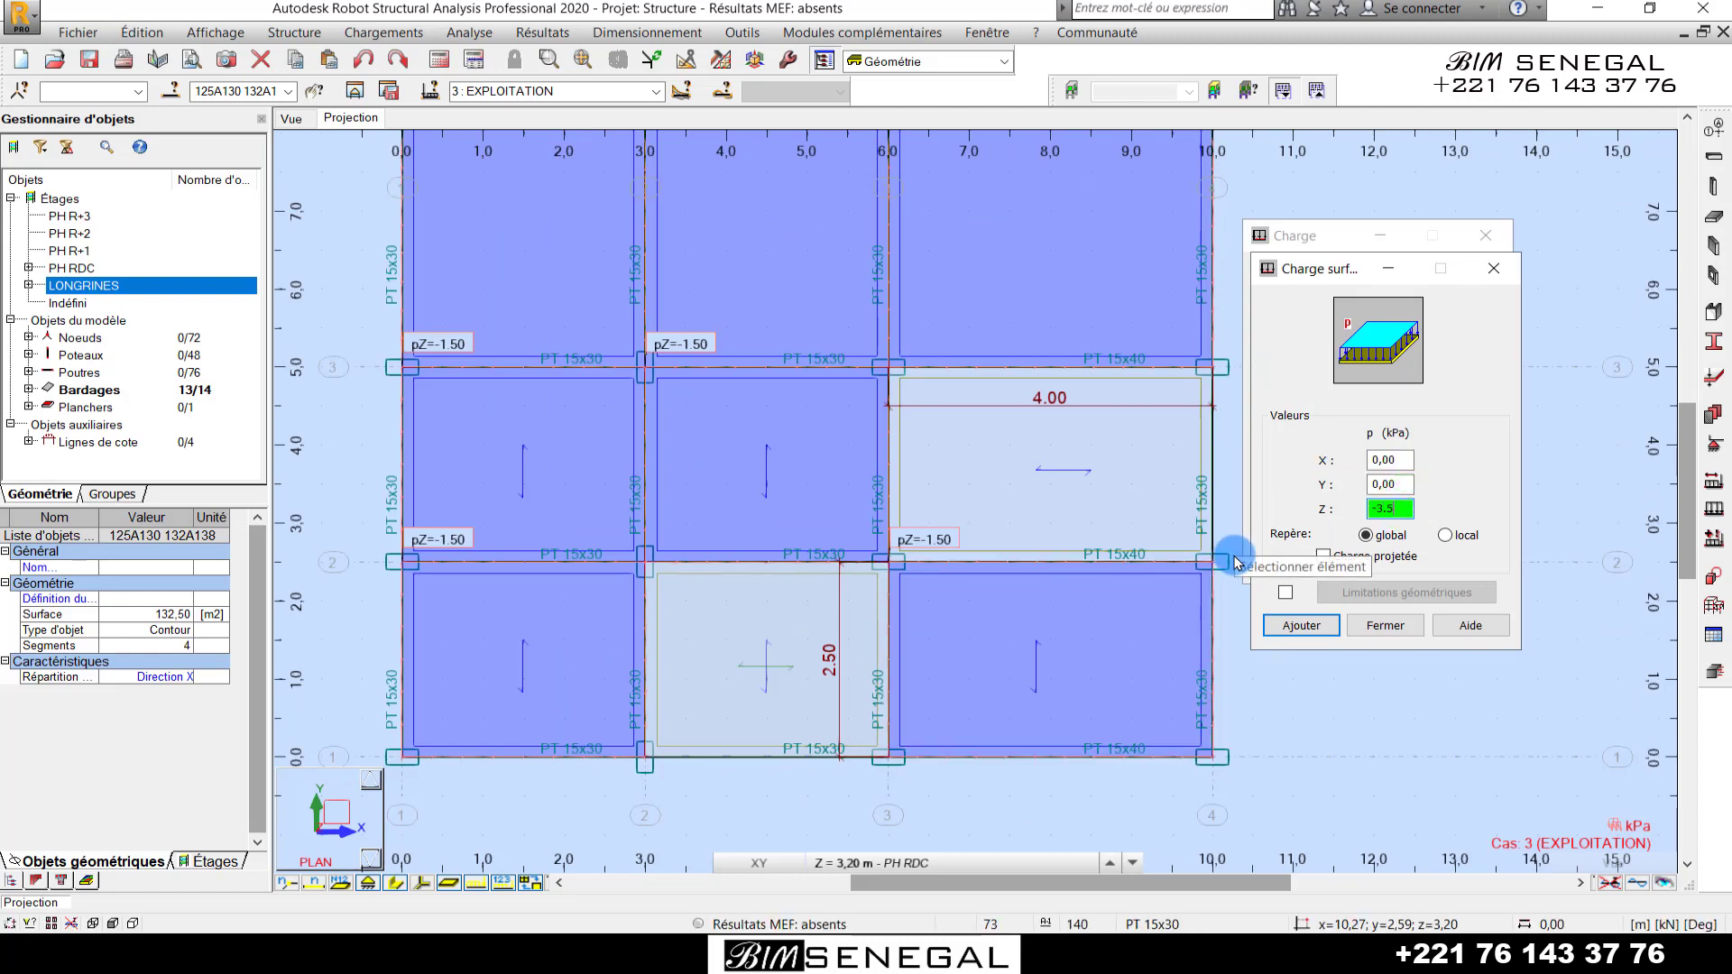
{"action": "left_click", "coordinate": [1308, 624]}
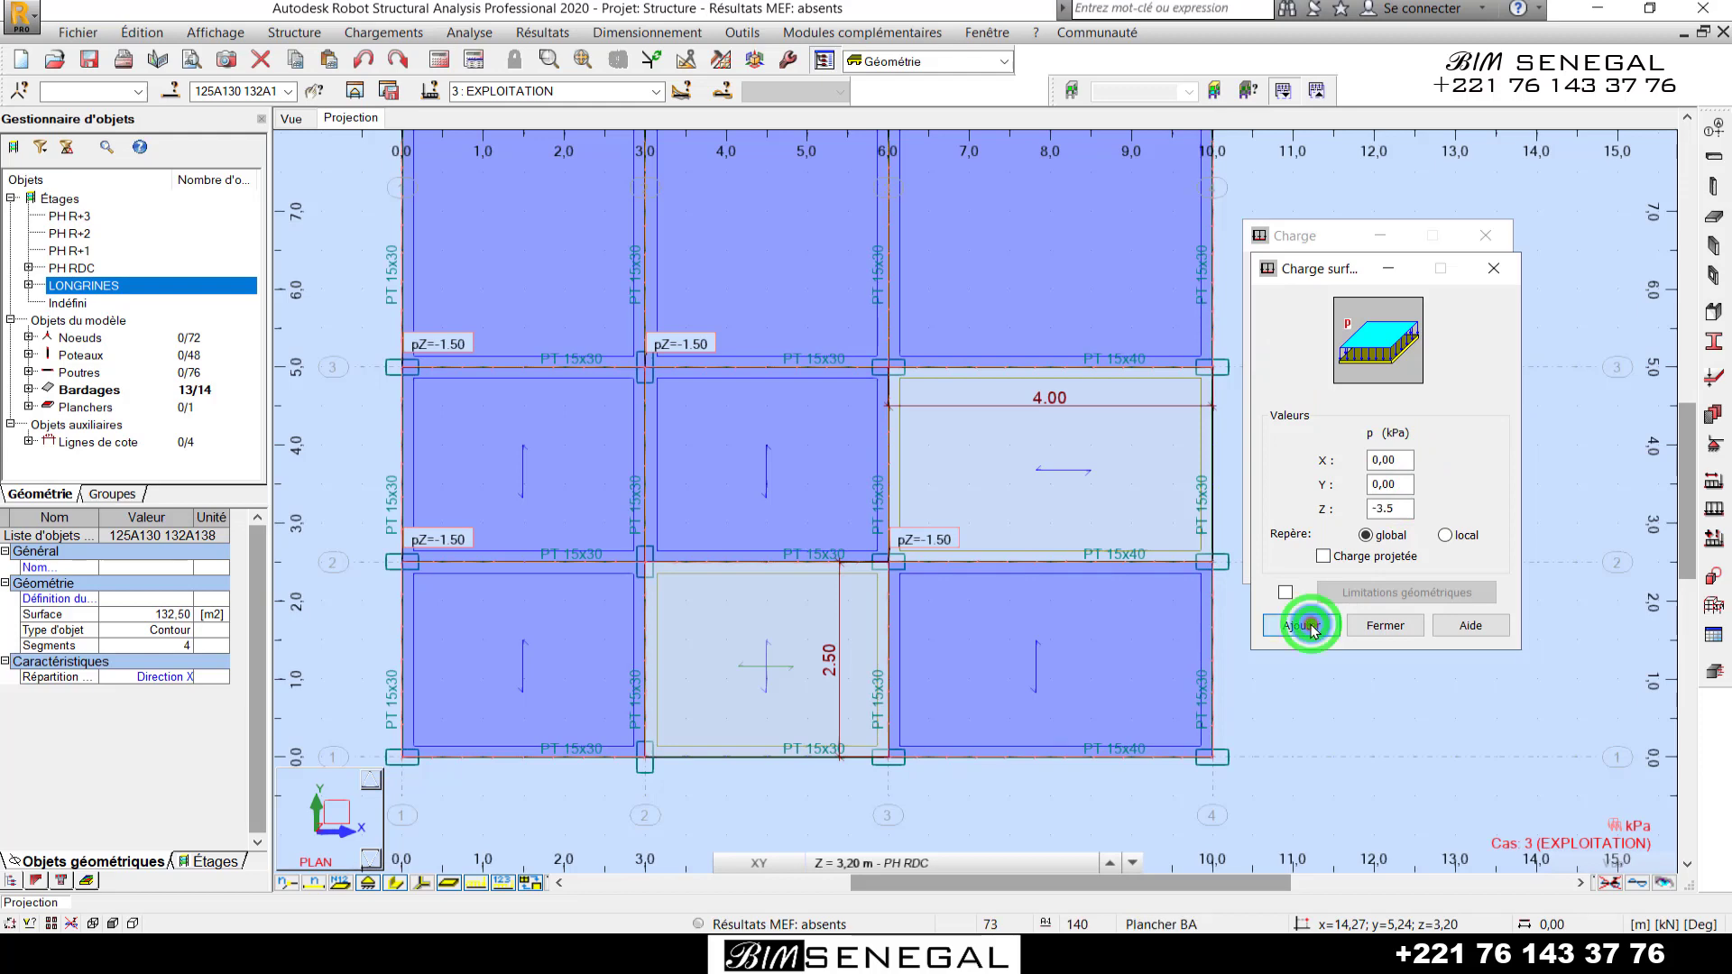
{"action": "left_click", "coordinate": [790, 632]}
{"action": "scroll", "coordinate": [632, 717], "scroll_direction": "down", "scroll_amount": 2}
- Apply a uniform surface load of -2.5 kPa in global Z to the panel between axes 3–4 and 2–3 in the EXPLOITATION case
{"action": "scroll", "coordinate": [956, 528], "scroll_direction": "up", "scroll_amount": 3}
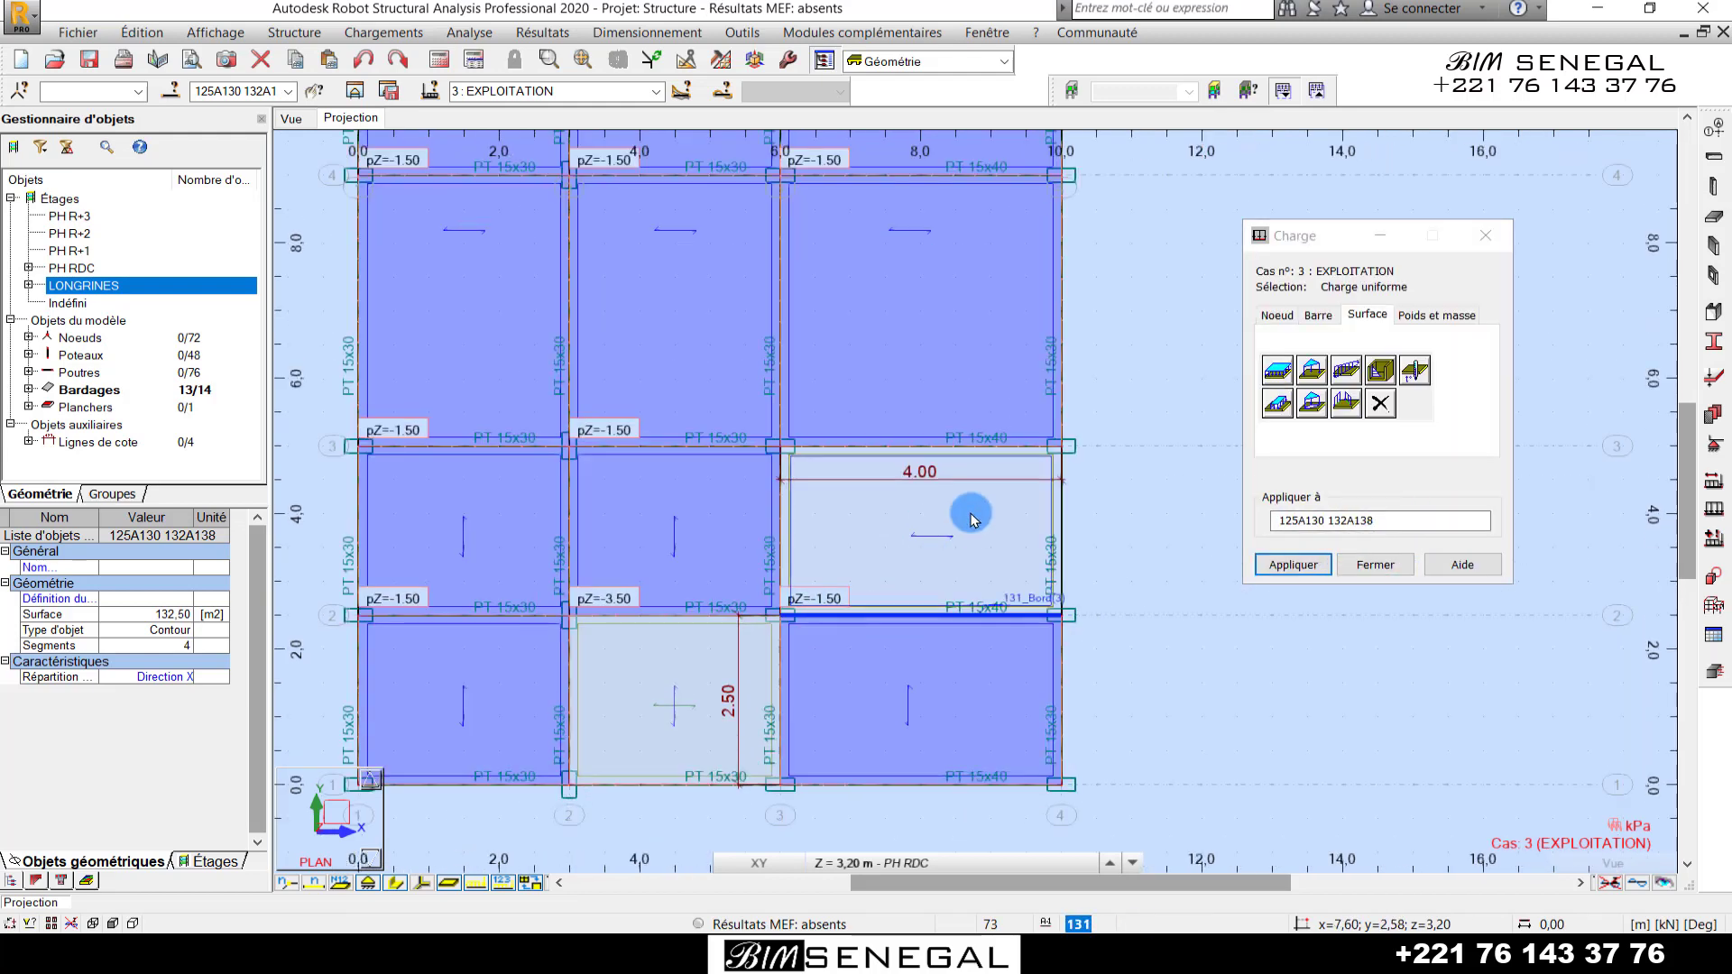
{"action": "double_click", "coordinate": [1278, 370]}
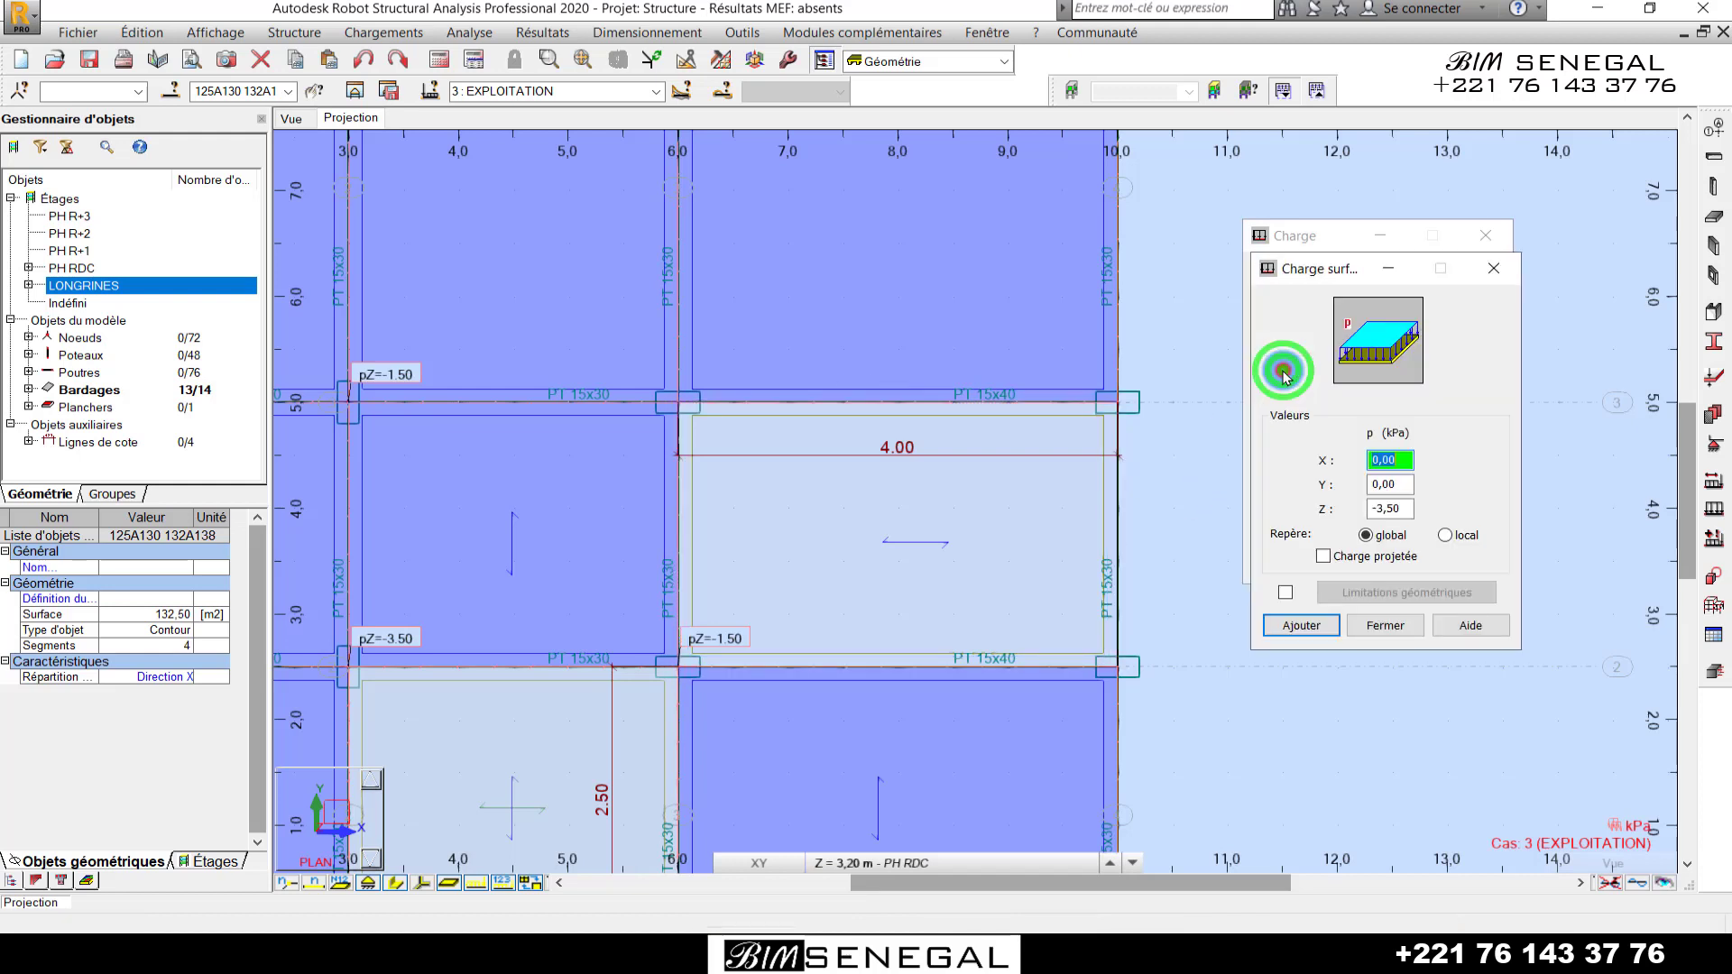
{"action": "left_click", "coordinate": [1403, 534]}
{"action": "double_click", "coordinate": [1396, 510]}
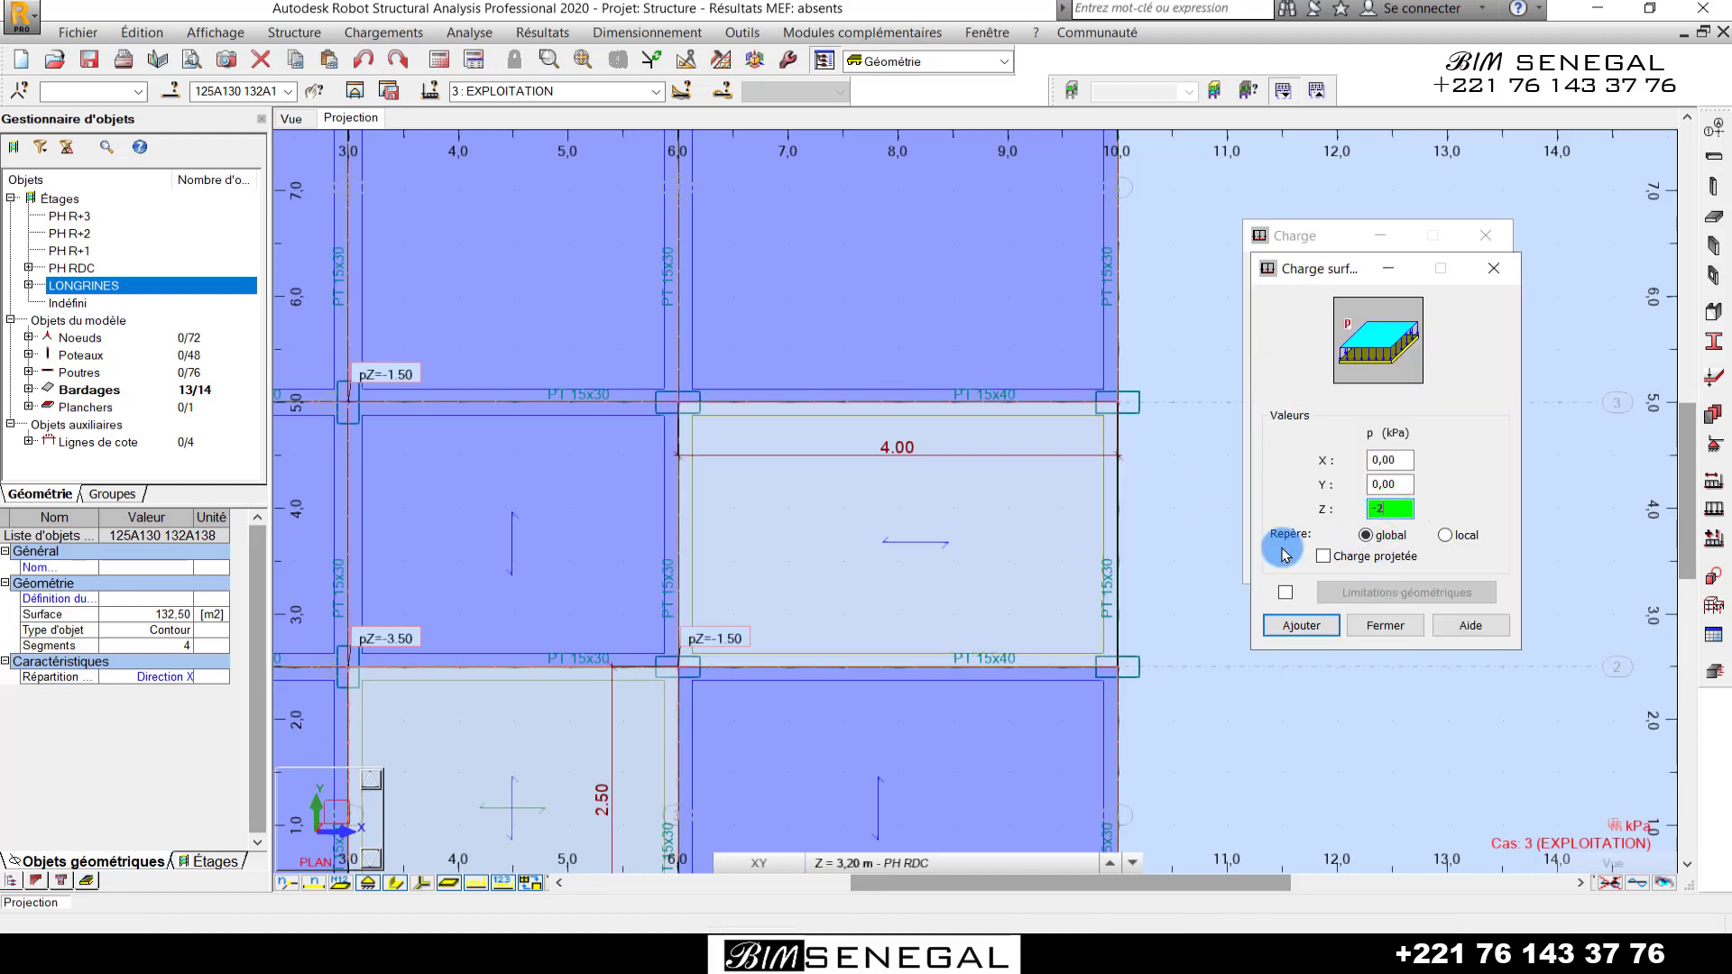
{"action": "left_click", "coordinate": [1301, 626]}
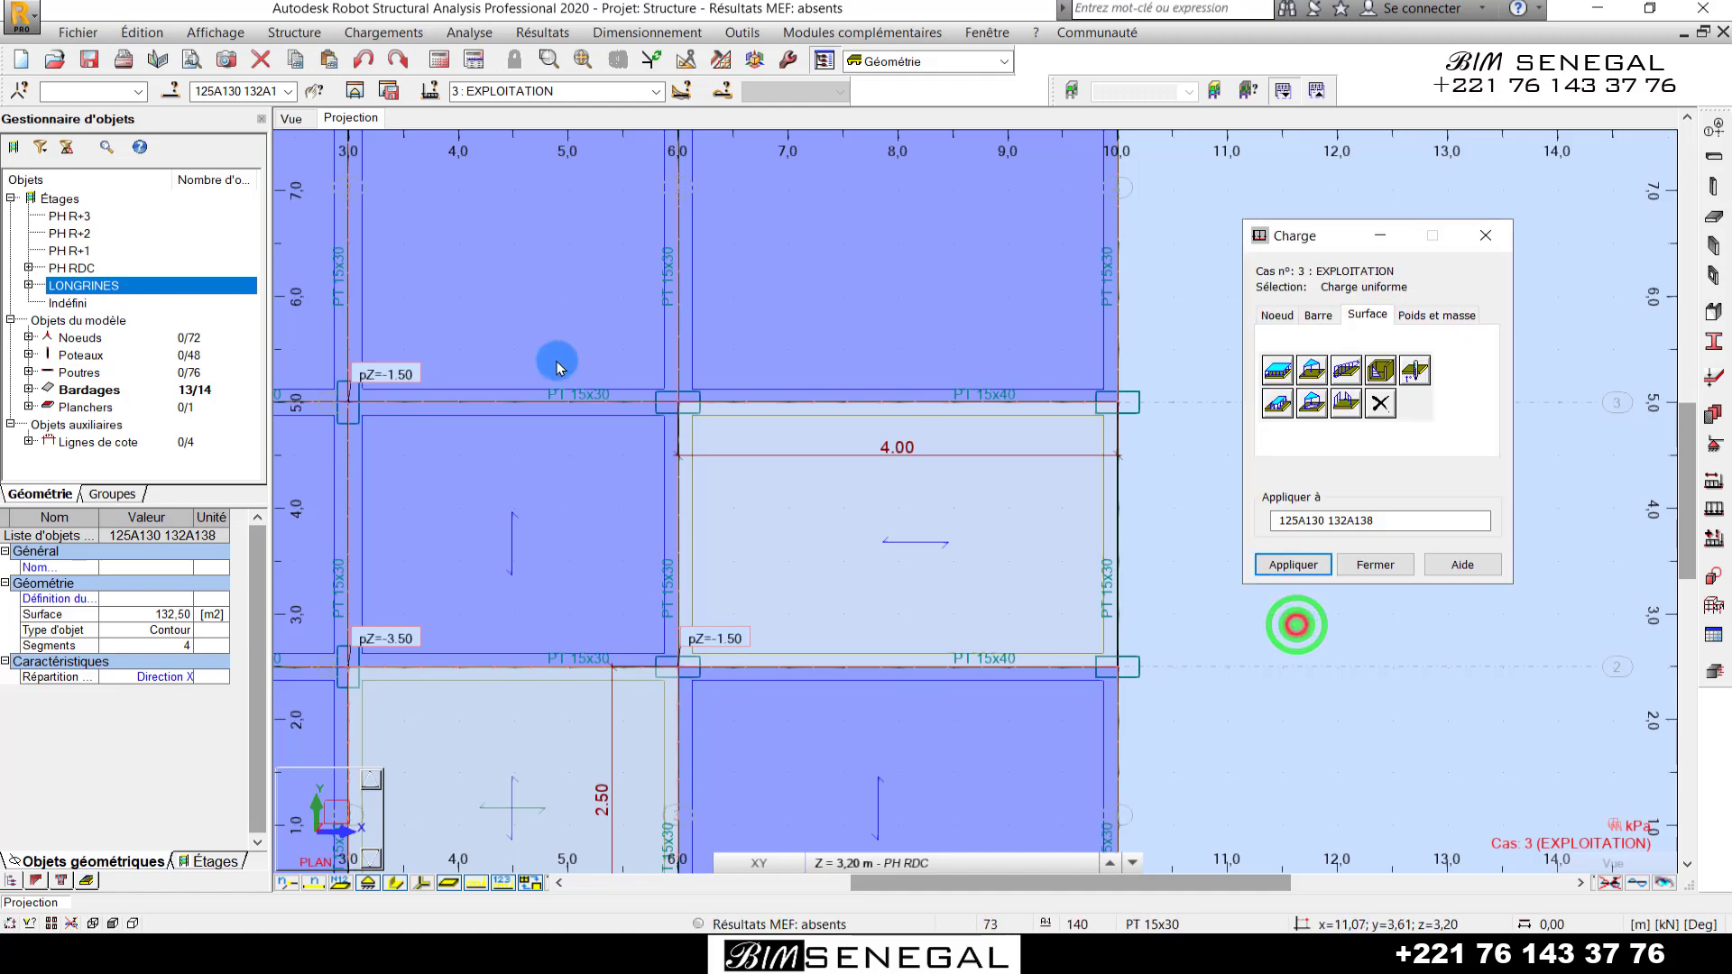
{"action": "left_click", "coordinate": [961, 514]}
- Close the load definition and clear the floor panel selection
{"action": "scroll", "coordinate": [938, 610], "scroll_direction": "down", "scroll_amount": 3}
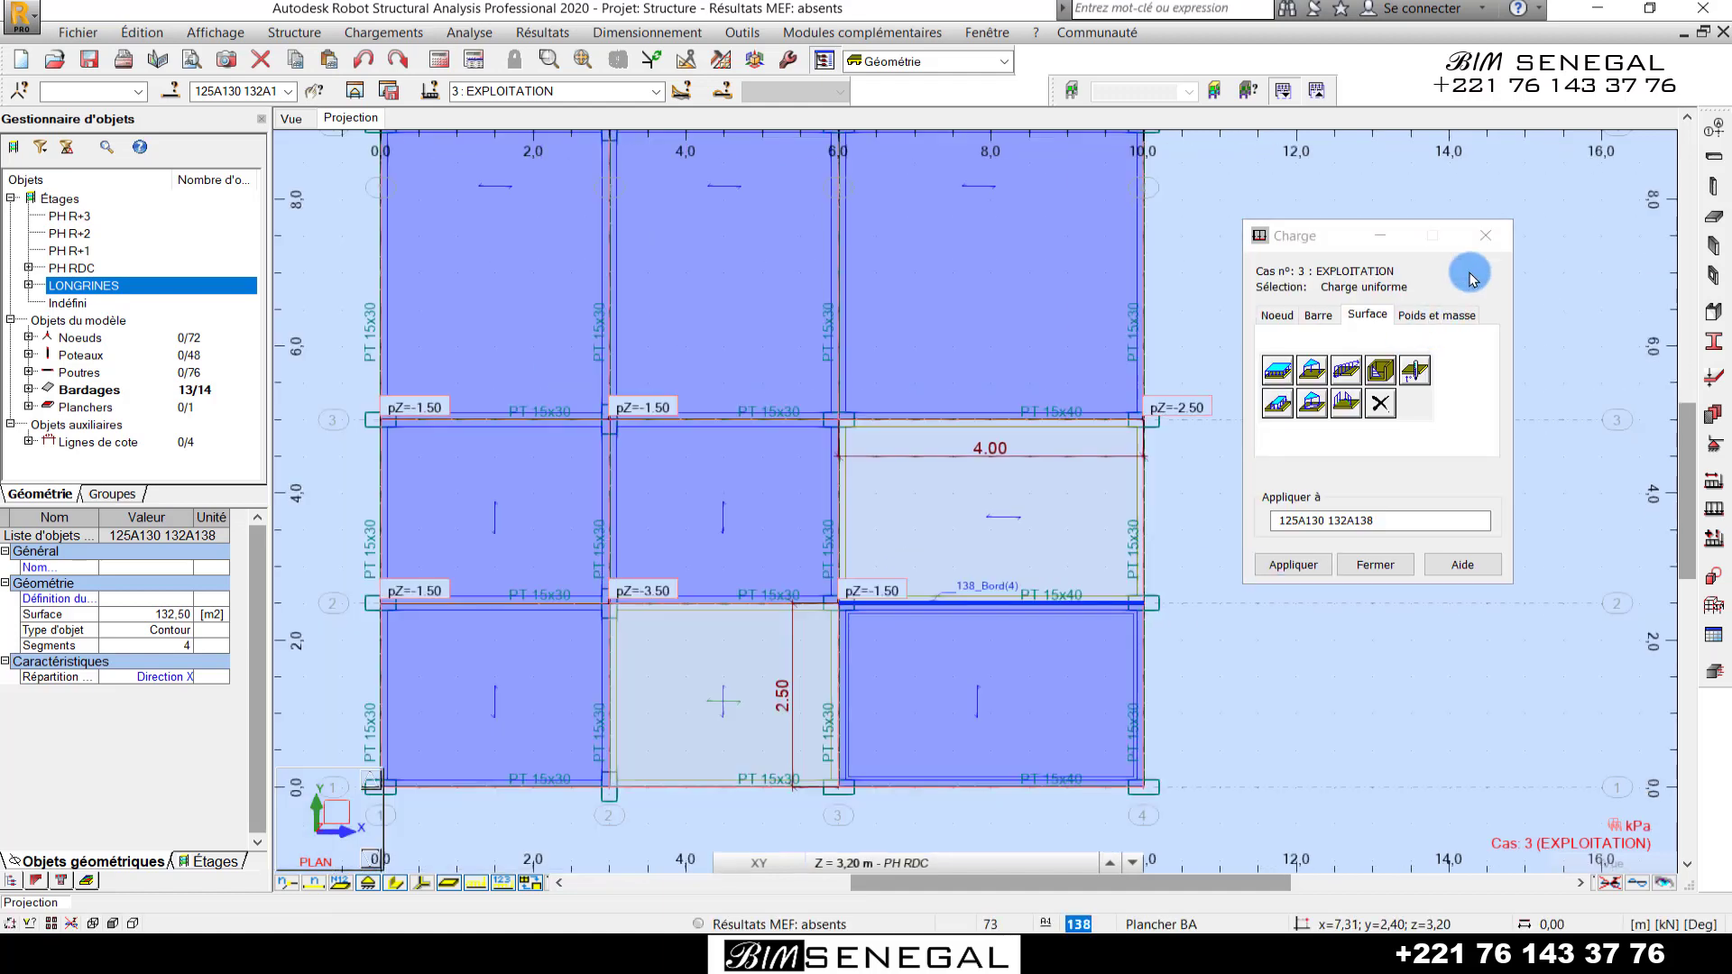
{"action": "left_click", "coordinate": [1482, 237]}
{"action": "scroll", "coordinate": [817, 753], "scroll_direction": "down", "scroll_amount": 2}
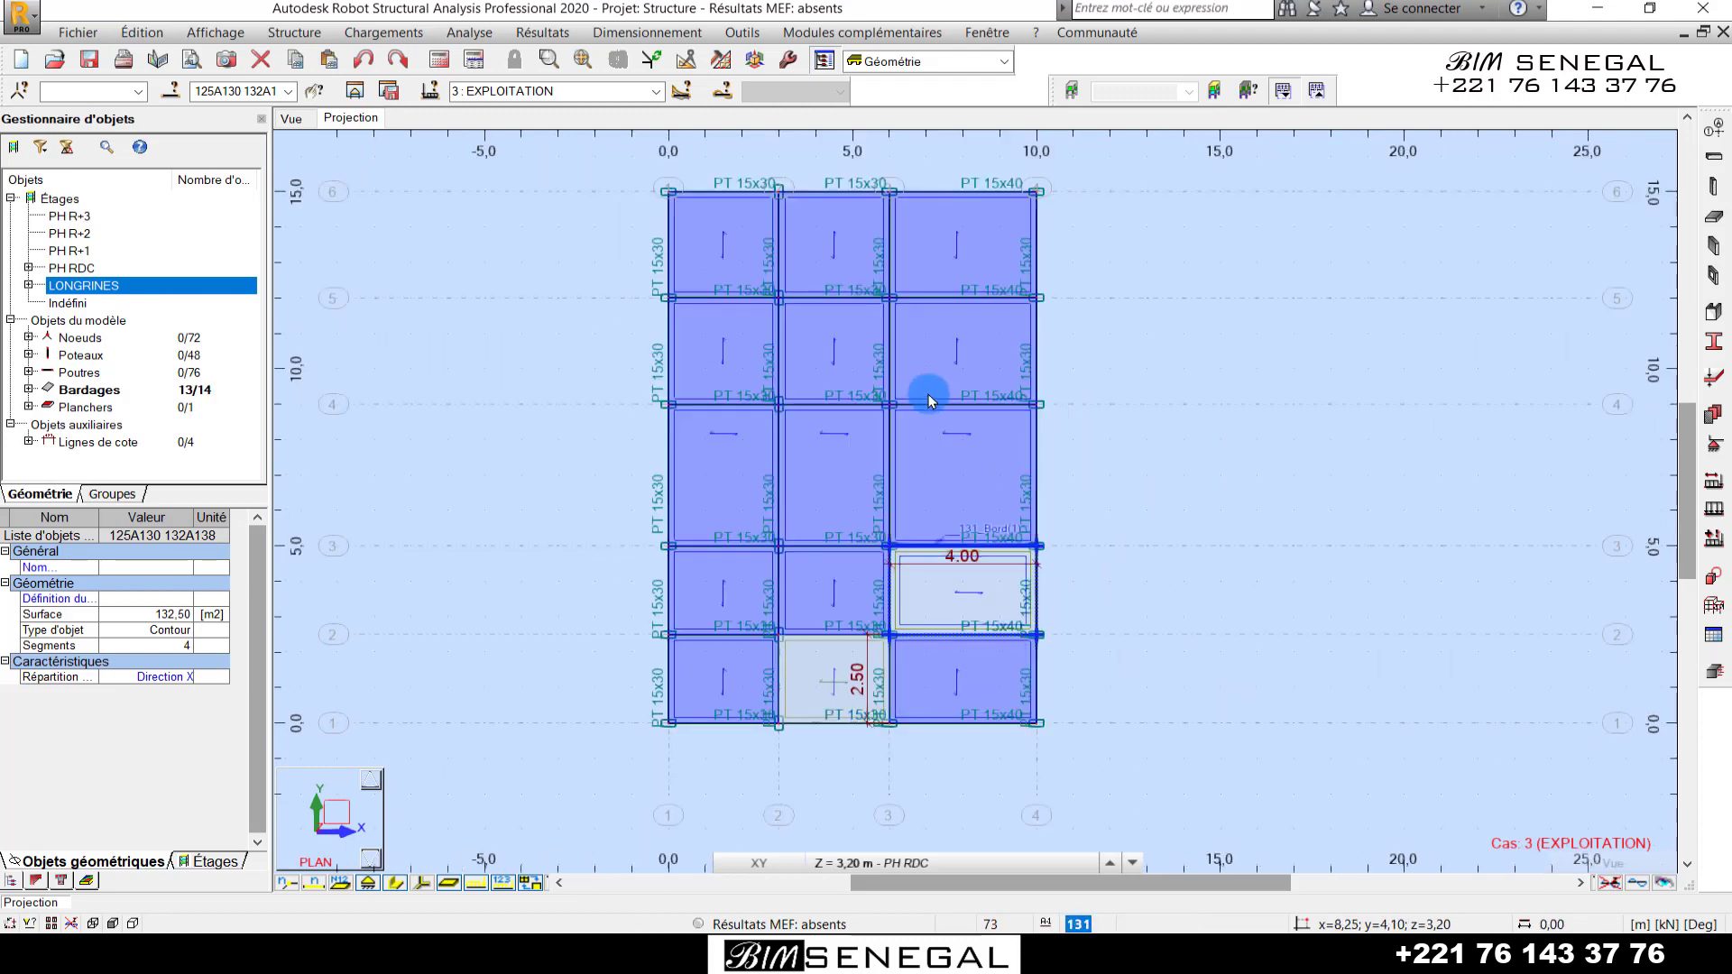
{"action": "left_click", "coordinate": [1214, 487]}
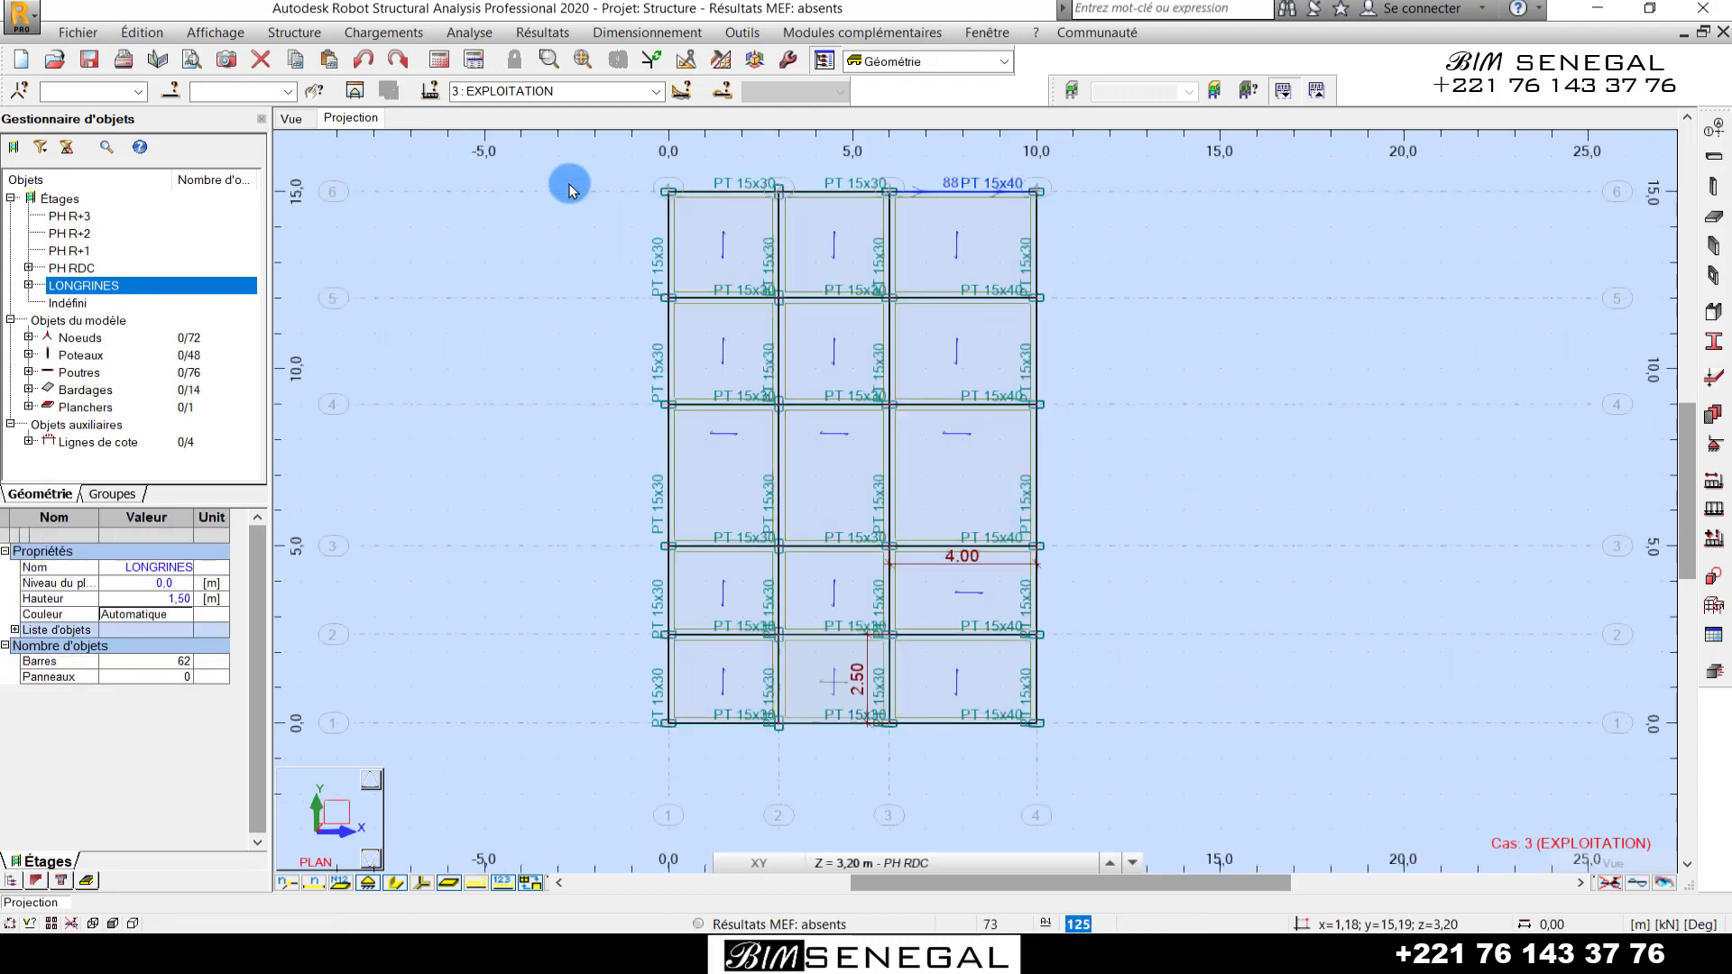
- Switch to the 3D view and examine the structure and its storey levels from the front
{"action": "left_click", "coordinate": [291, 117]}
{"action": "scroll", "coordinate": [973, 440], "scroll_direction": "down", "scroll_amount": 2}
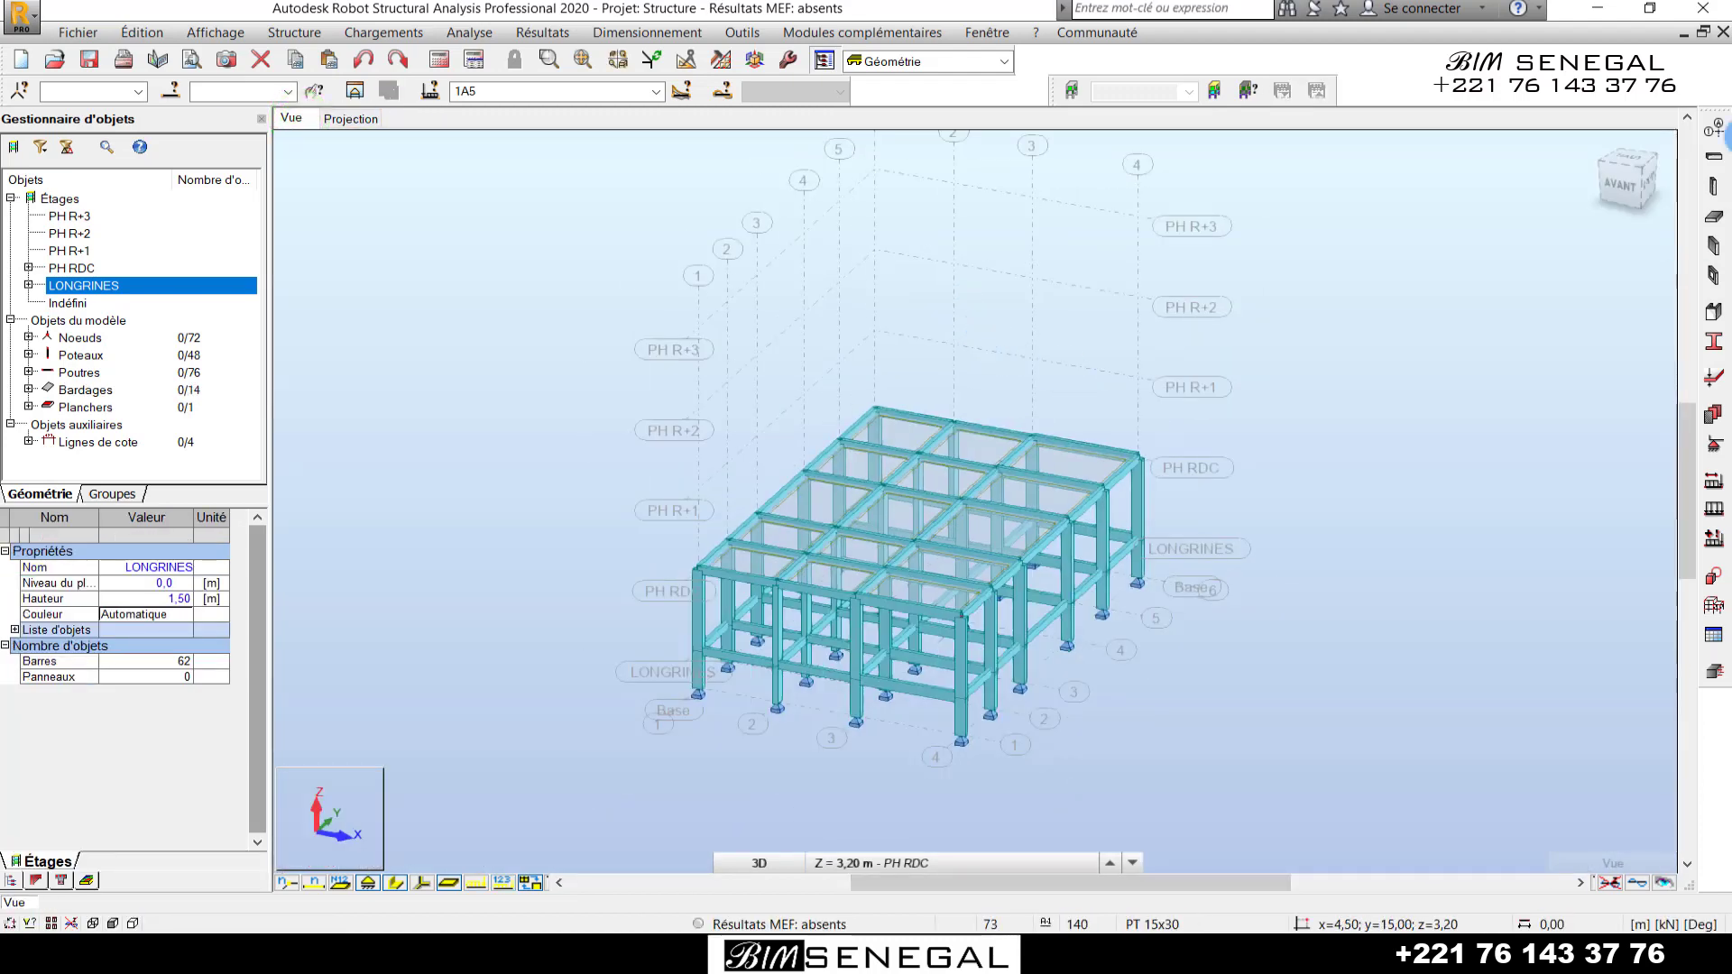
{"action": "scroll", "coordinate": [817, 658], "scroll_direction": "up", "scroll_amount": 2}
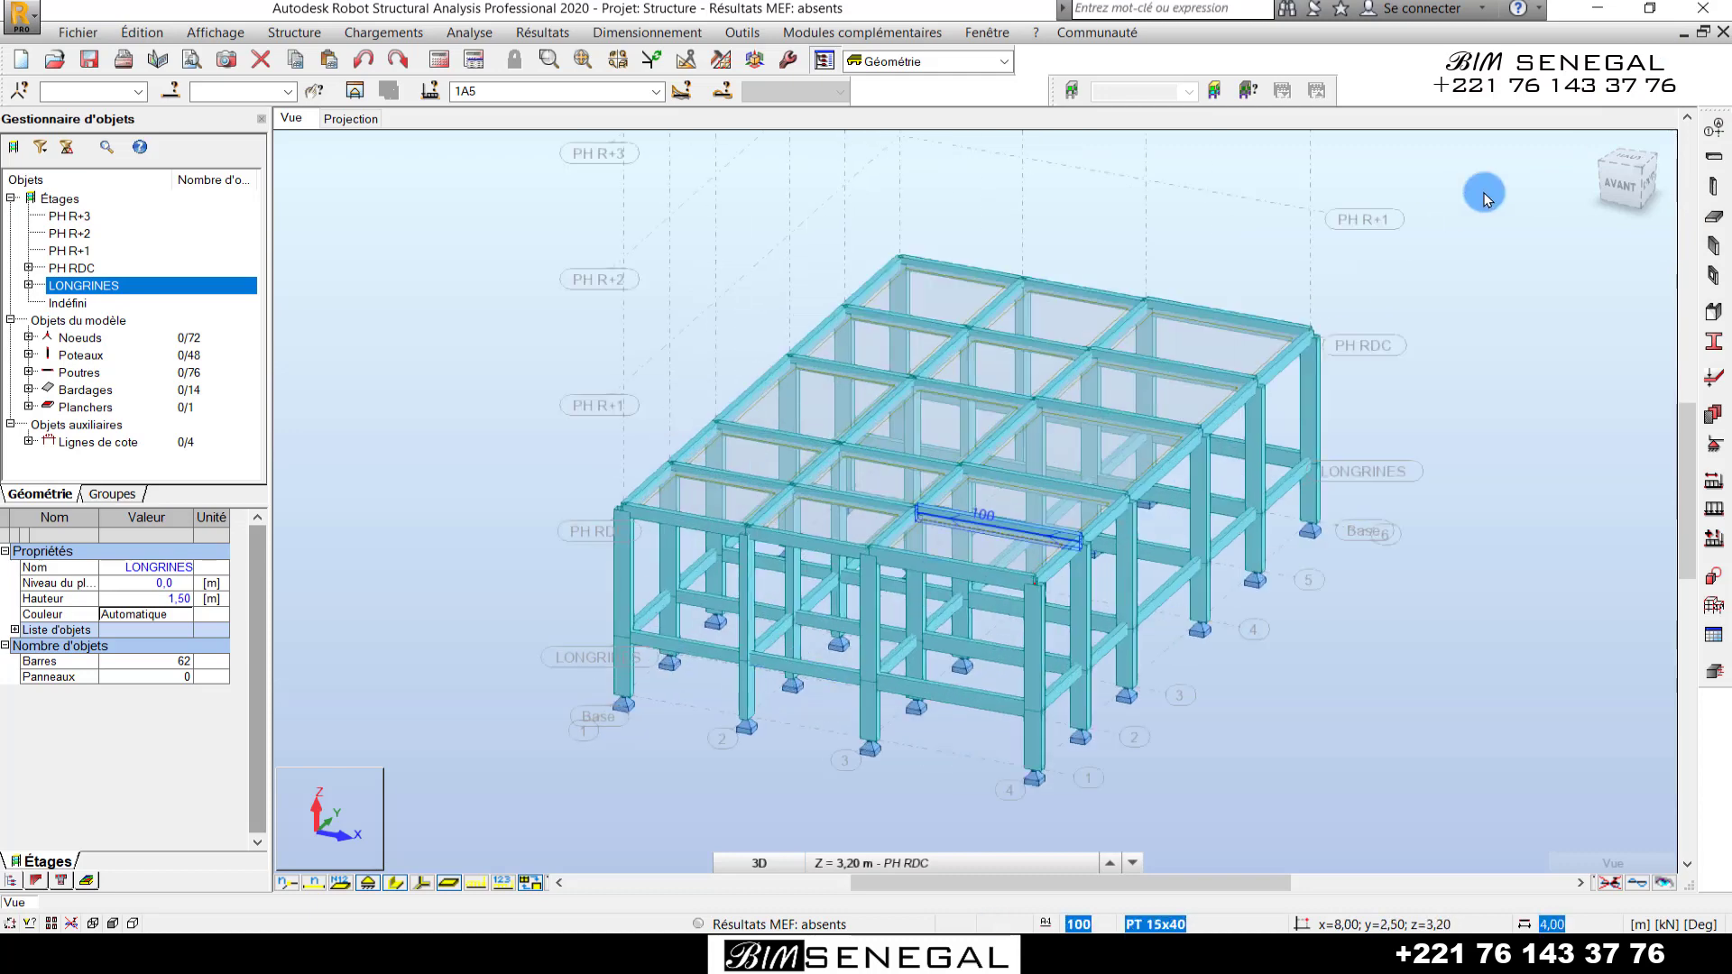
{"action": "left_click", "coordinate": [1613, 171]}
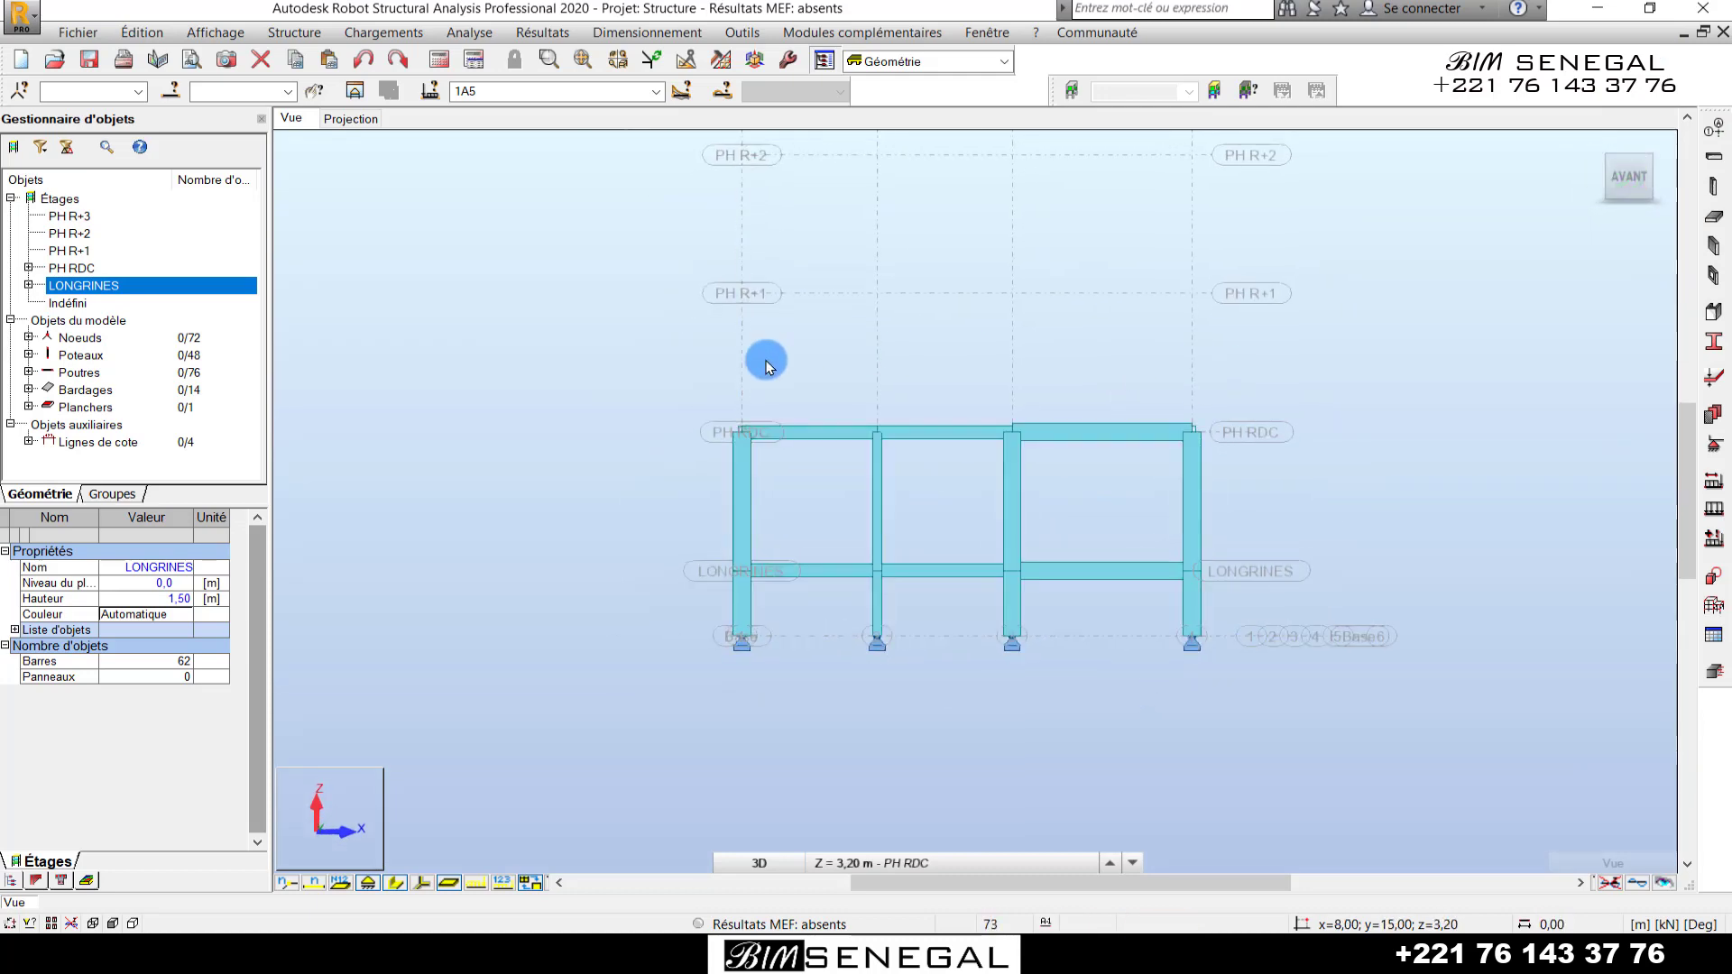
{"action": "scroll", "coordinate": [666, 528], "scroll_direction": "down", "scroll_amount": 1}
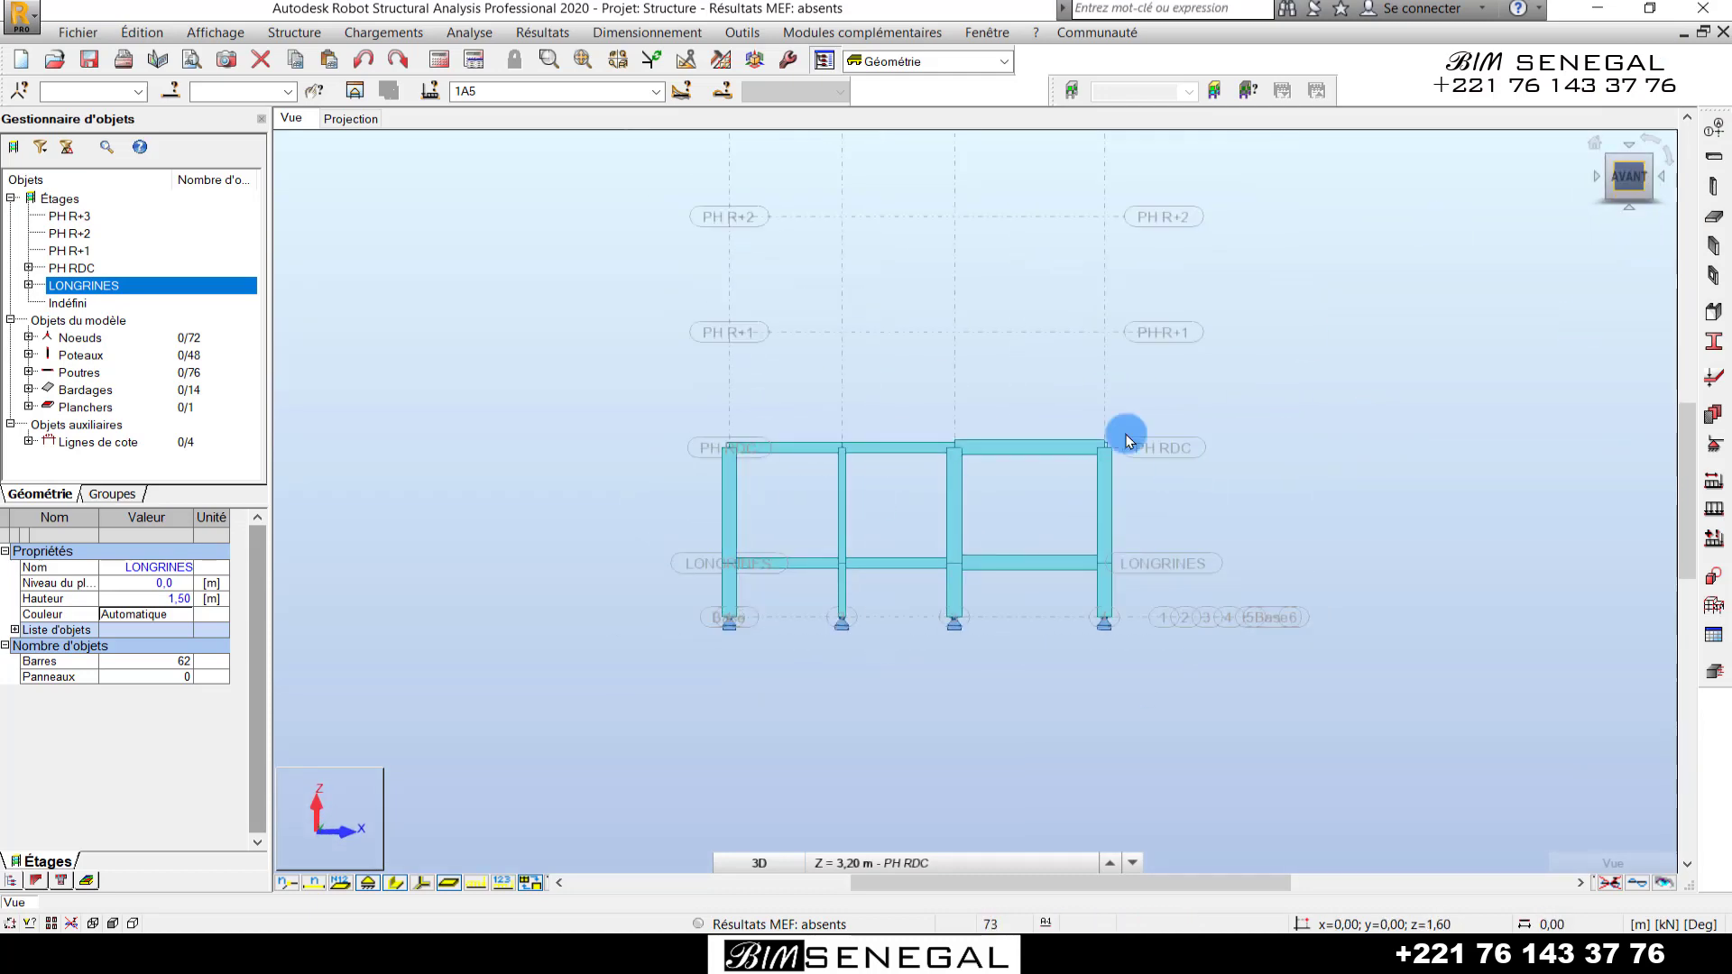
{"action": "scroll", "coordinate": [948, 165], "scroll_direction": "down", "scroll_amount": 1}
{"action": "scroll", "coordinate": [1040, 259], "scroll_direction": "down", "scroll_amount": 1}
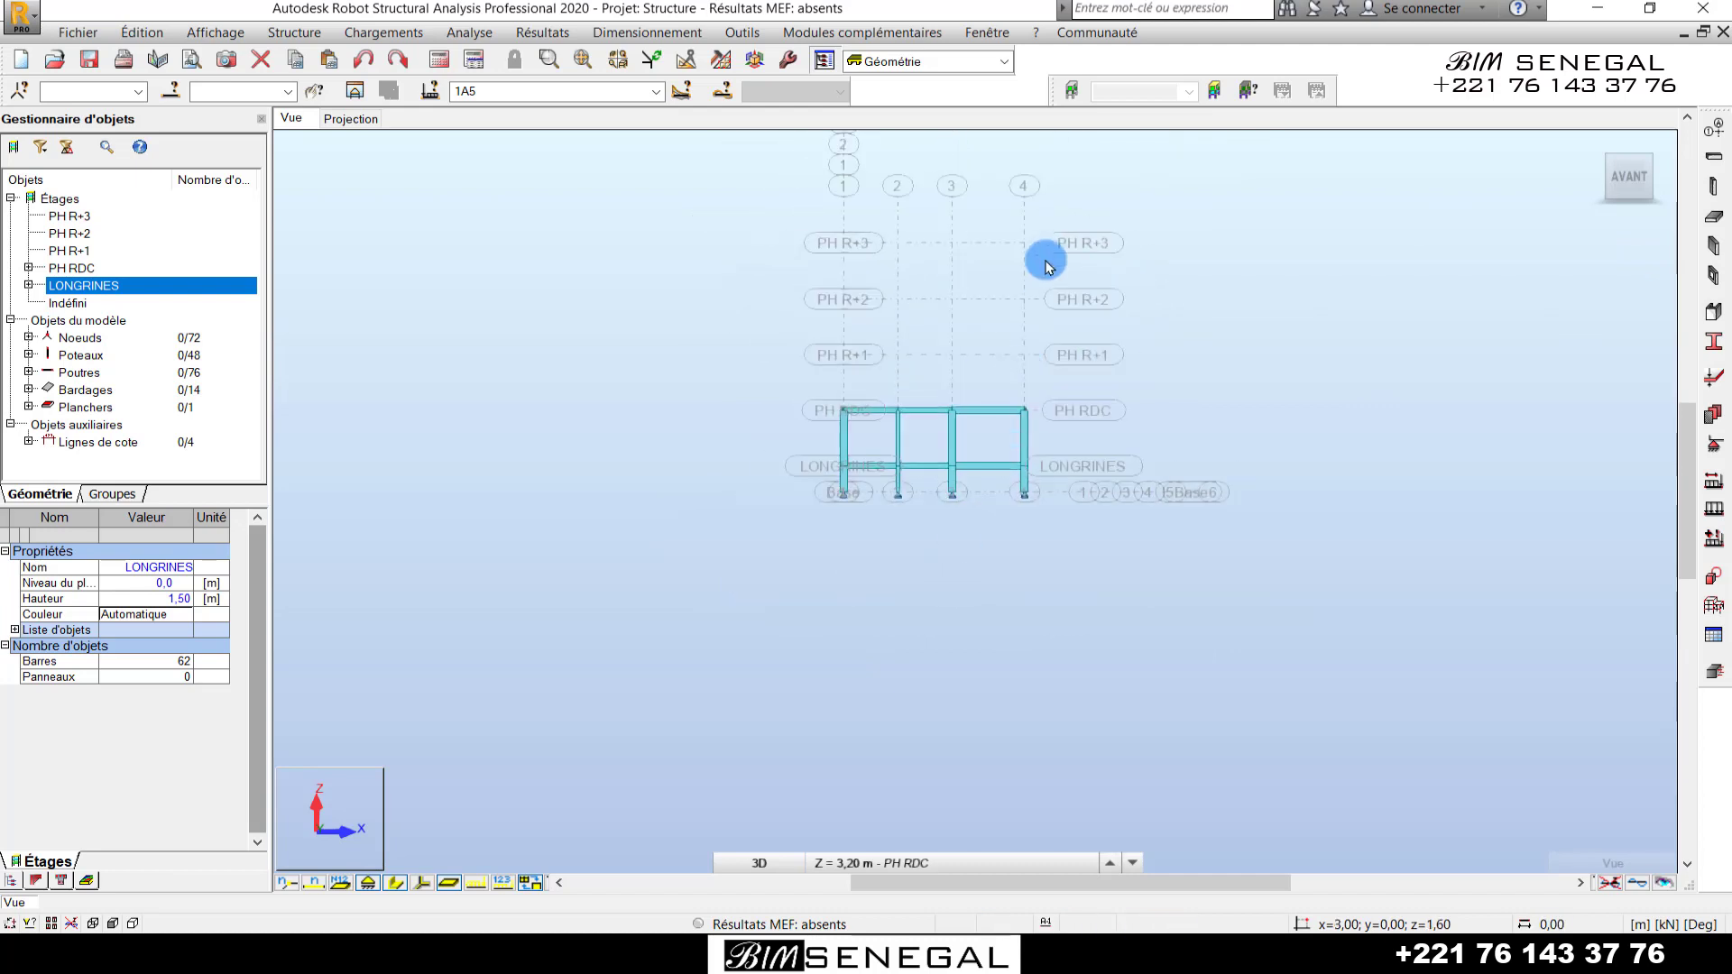
{"action": "scroll", "coordinate": [777, 437], "scroll_direction": "down", "scroll_amount": 1}
{"action": "scroll", "coordinate": [1074, 518], "scroll_direction": "up", "scroll_amount": 1}
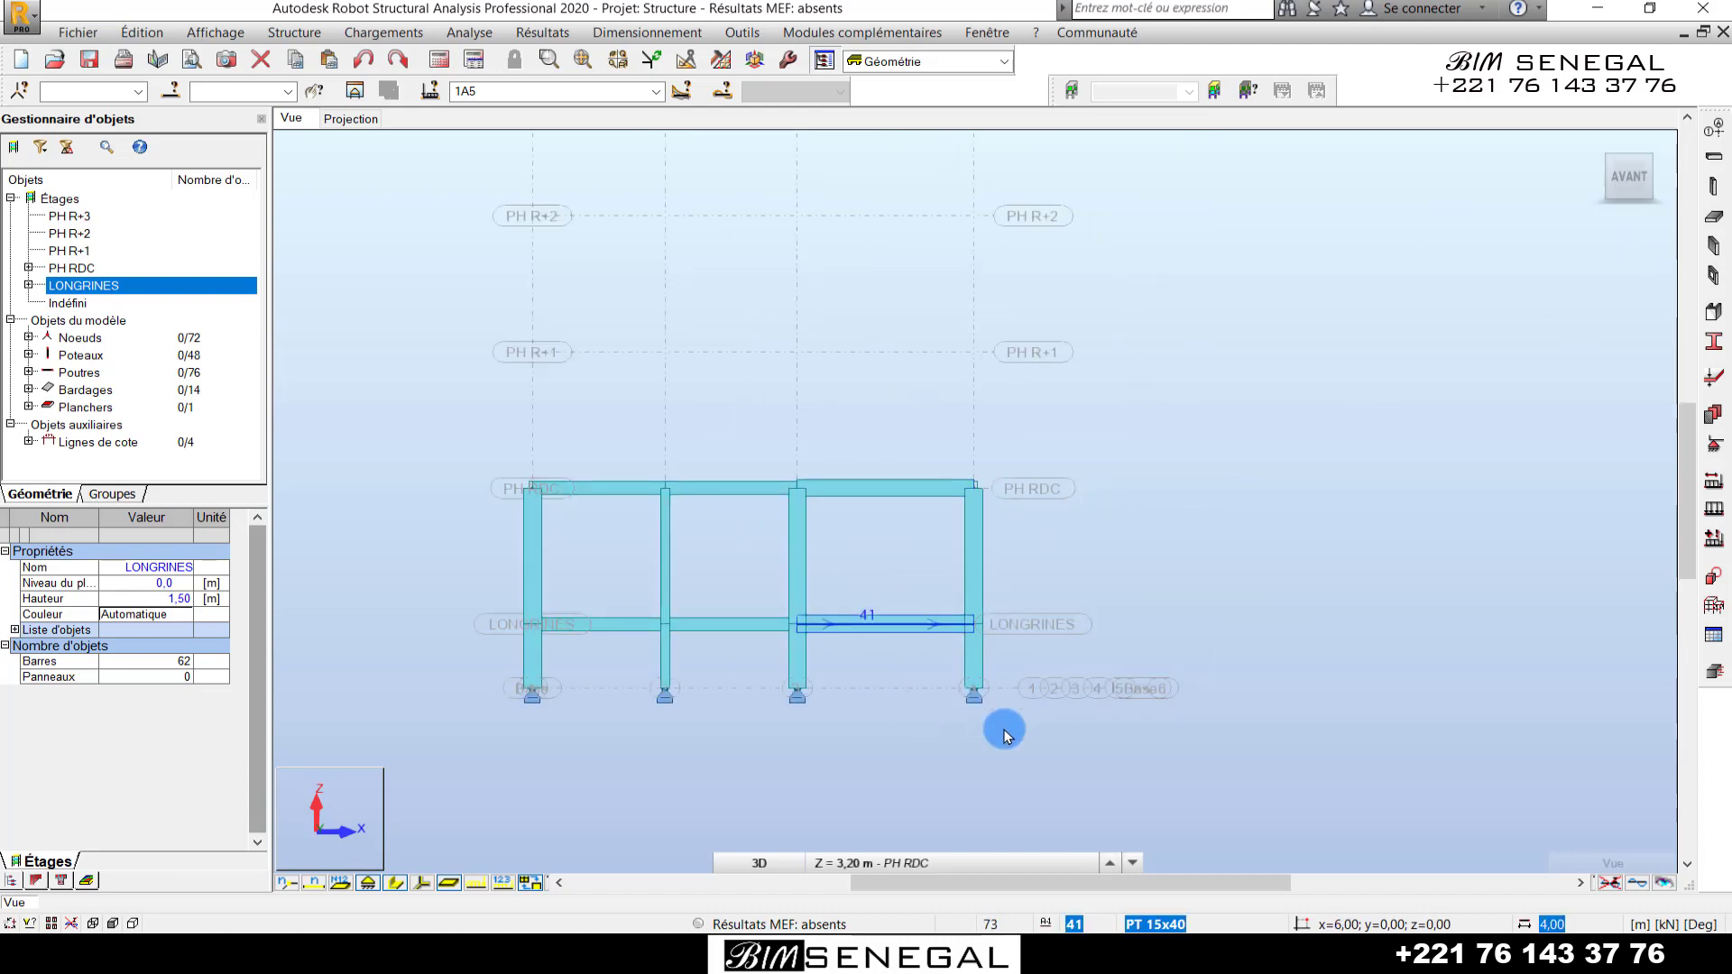
{"action": "scroll", "coordinate": [997, 722], "scroll_direction": "down", "scroll_amount": 1}
- Copy the content of storey PH RDC to the storeys above with 3 repetitions
{"action": "left_click", "coordinate": [65, 269]}
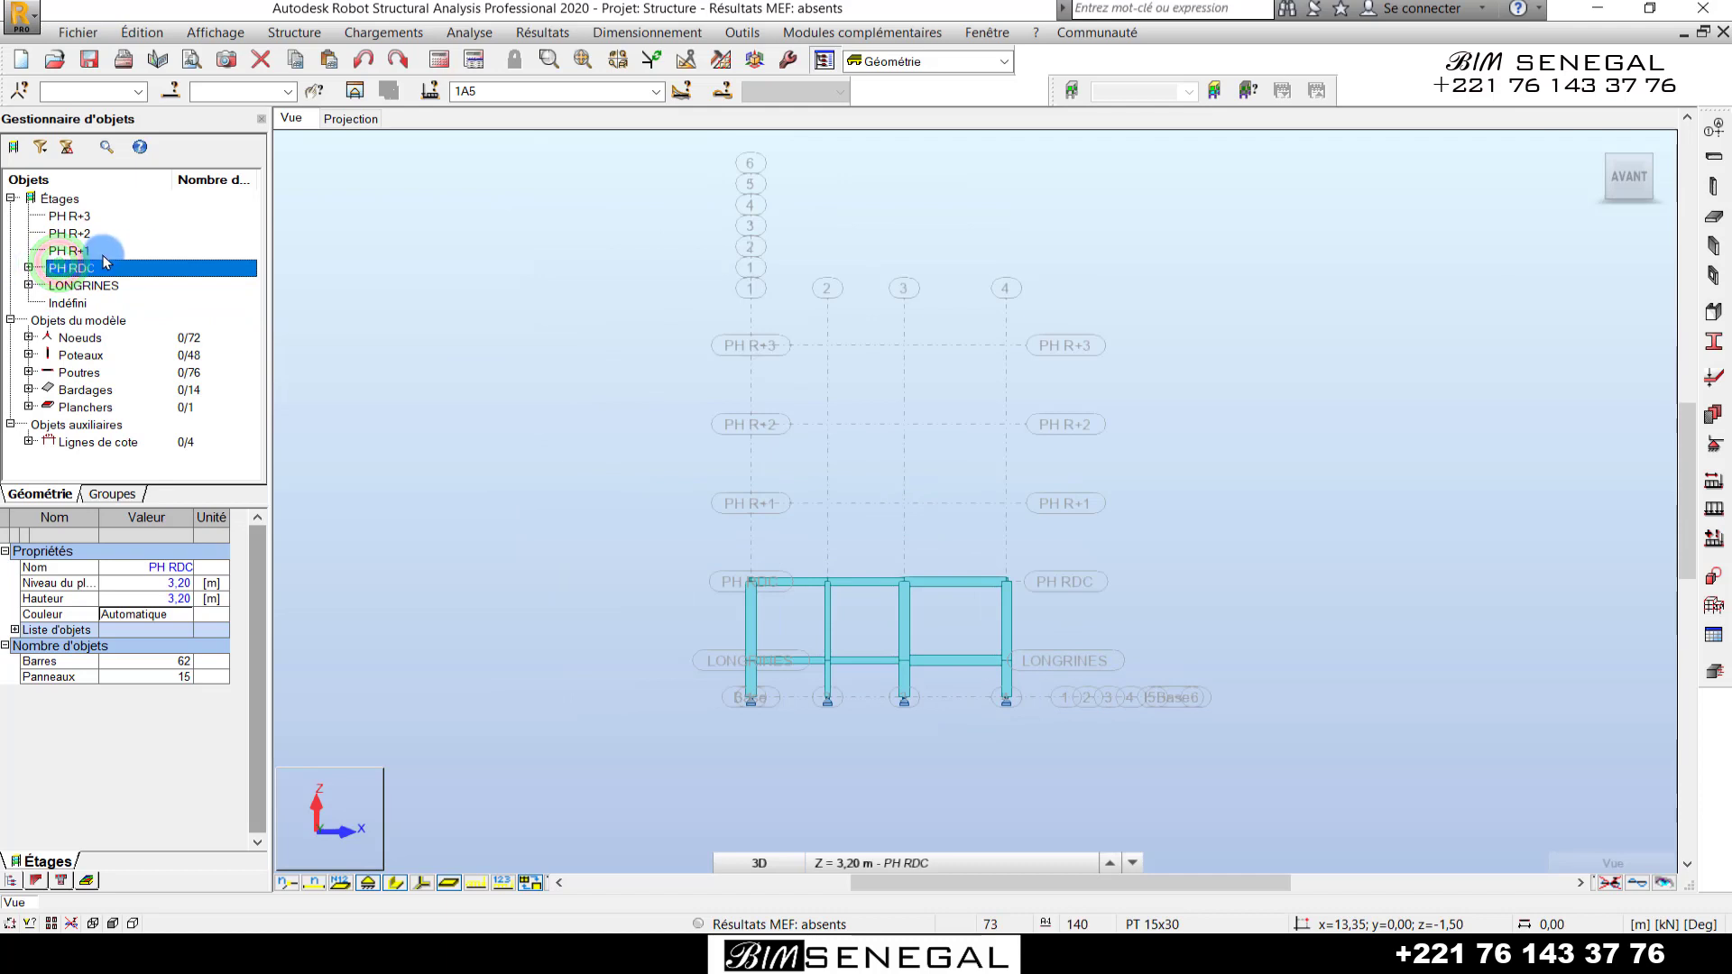
{"action": "right_click", "coordinate": [79, 275]}
{"action": "mouse_move", "coordinate": [171, 281]}
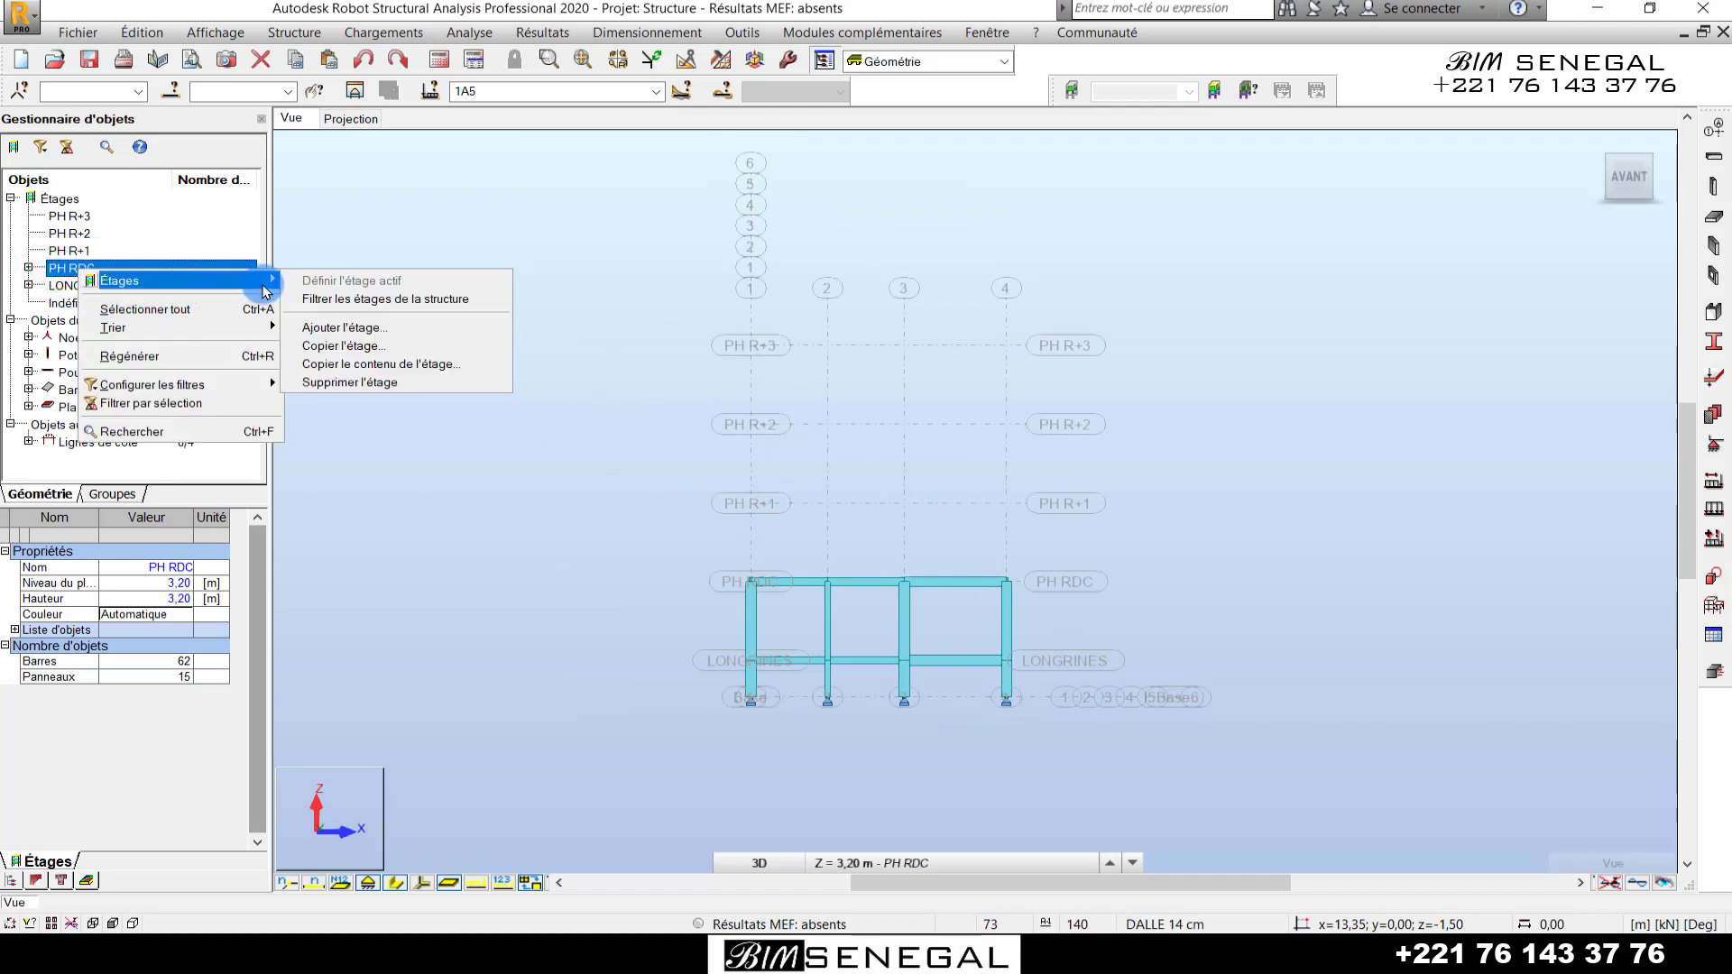
{"action": "left_click", "coordinate": [365, 364]}
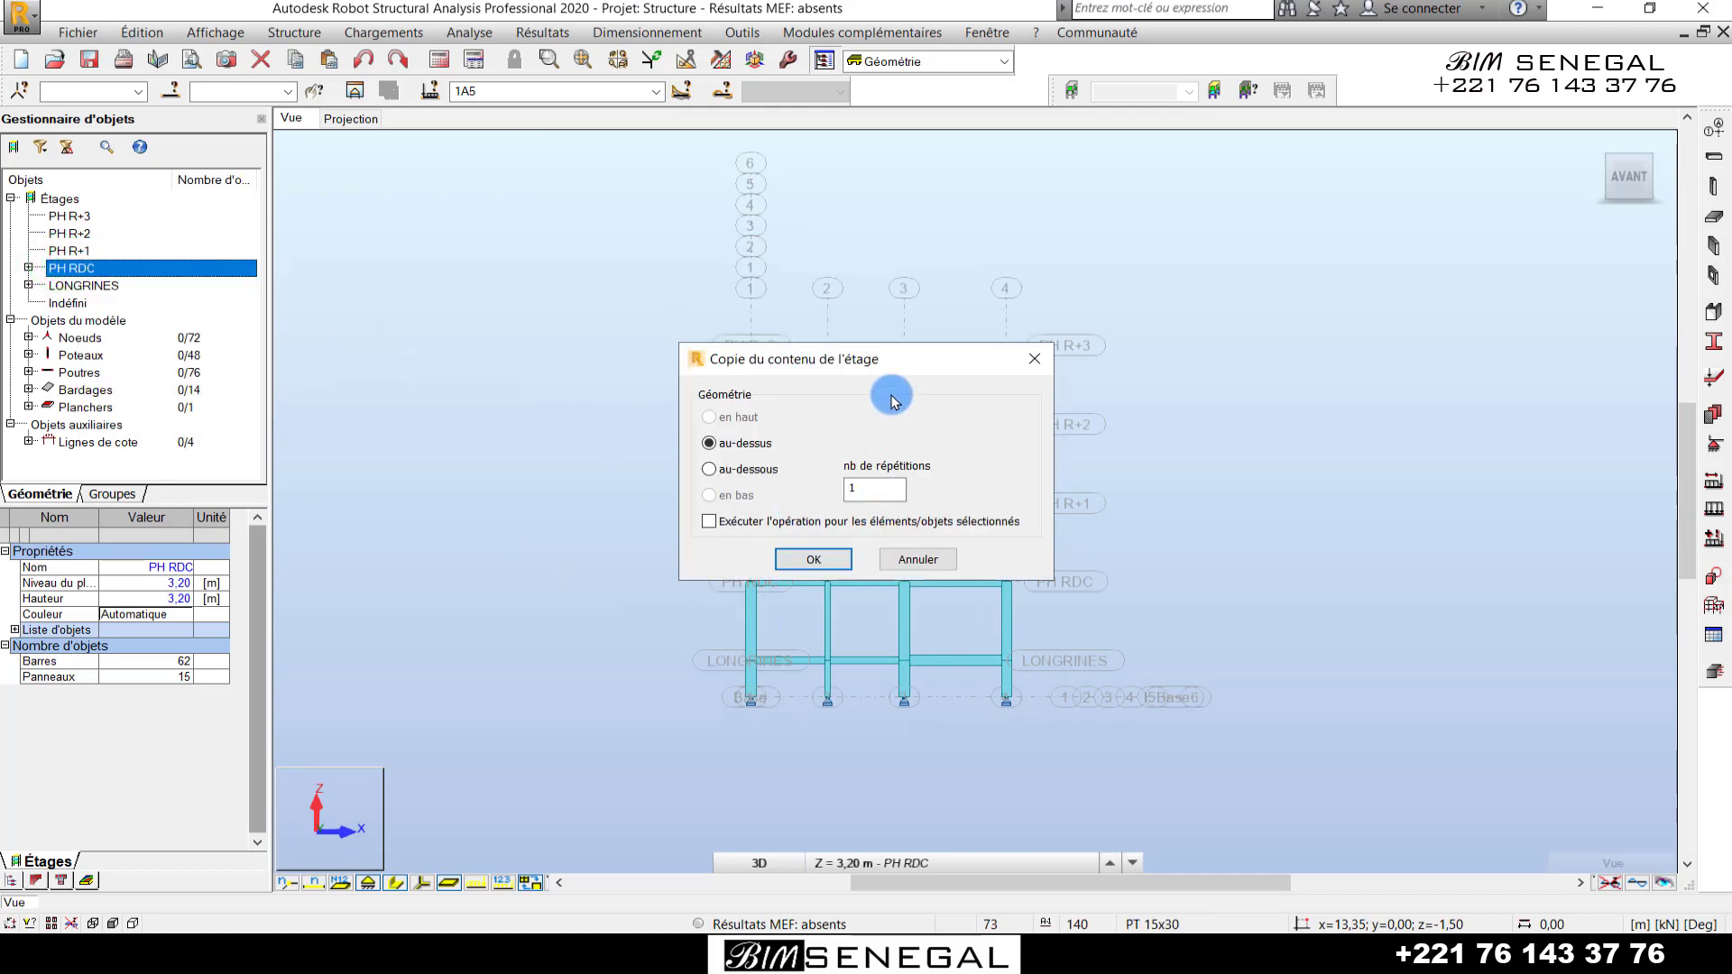
{"action": "left_click_drag", "start_coordinate": [912, 367], "coordinate": [519, 371]}
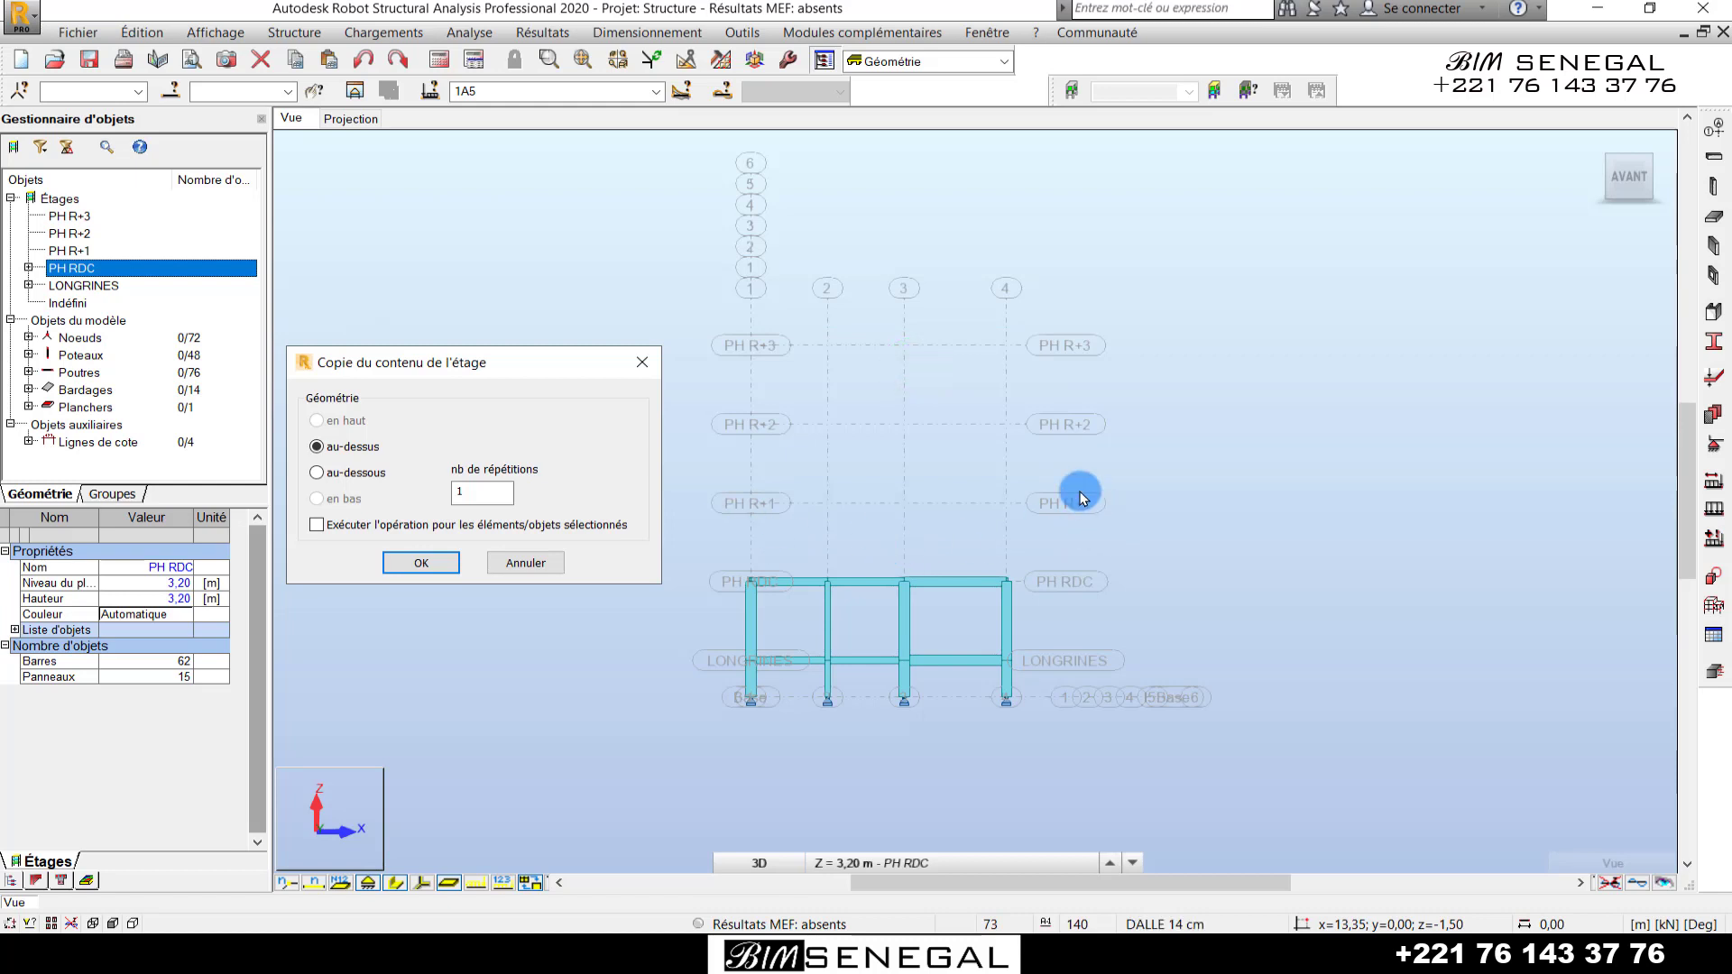
{"action": "left_click_drag", "start_coordinate": [499, 369], "coordinate": [559, 322]}
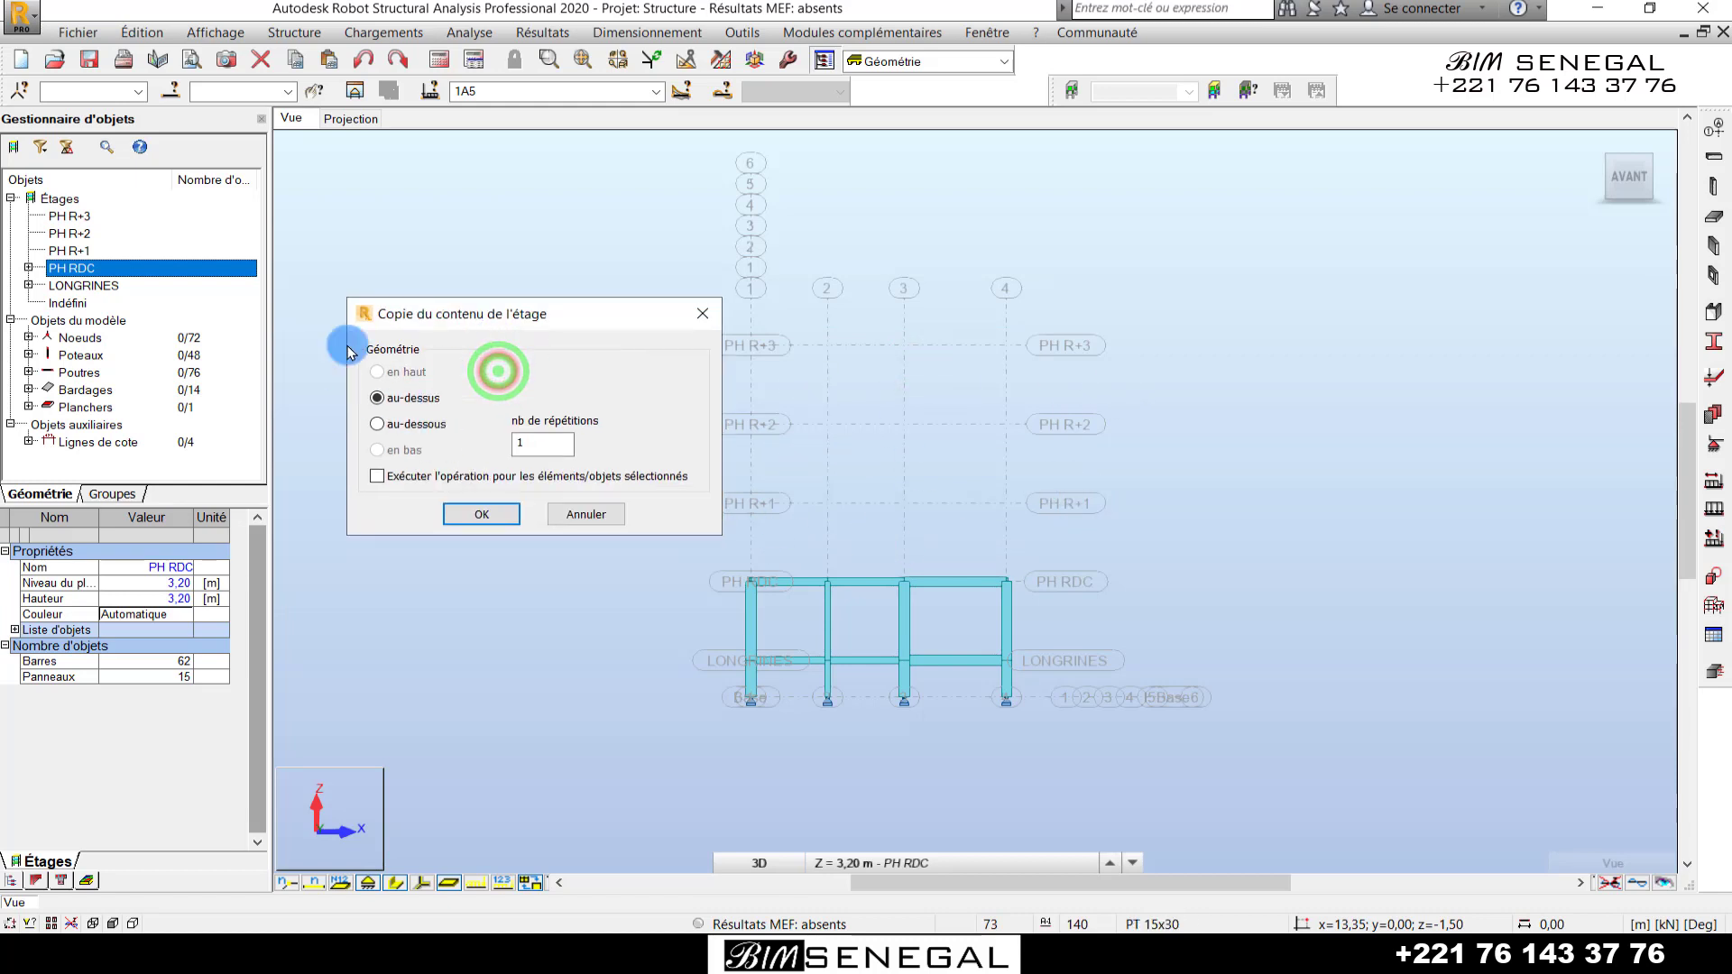
{"action": "left_click", "coordinate": [544, 445]}
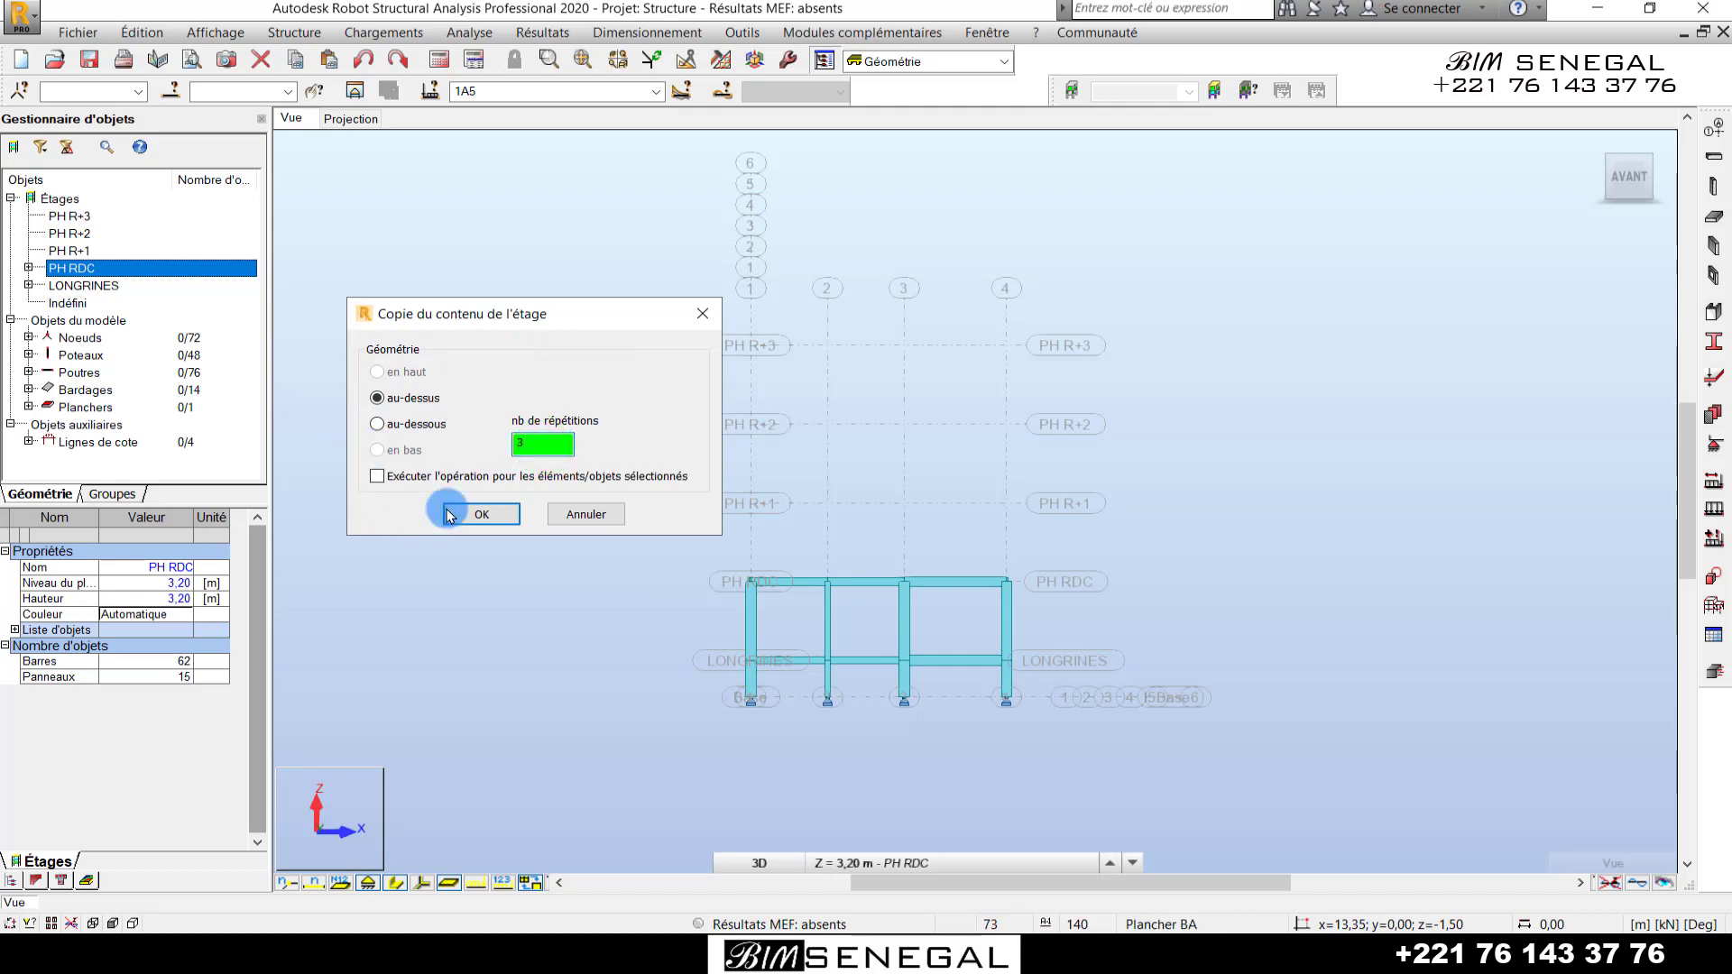
{"action": "left_click", "coordinate": [479, 518]}
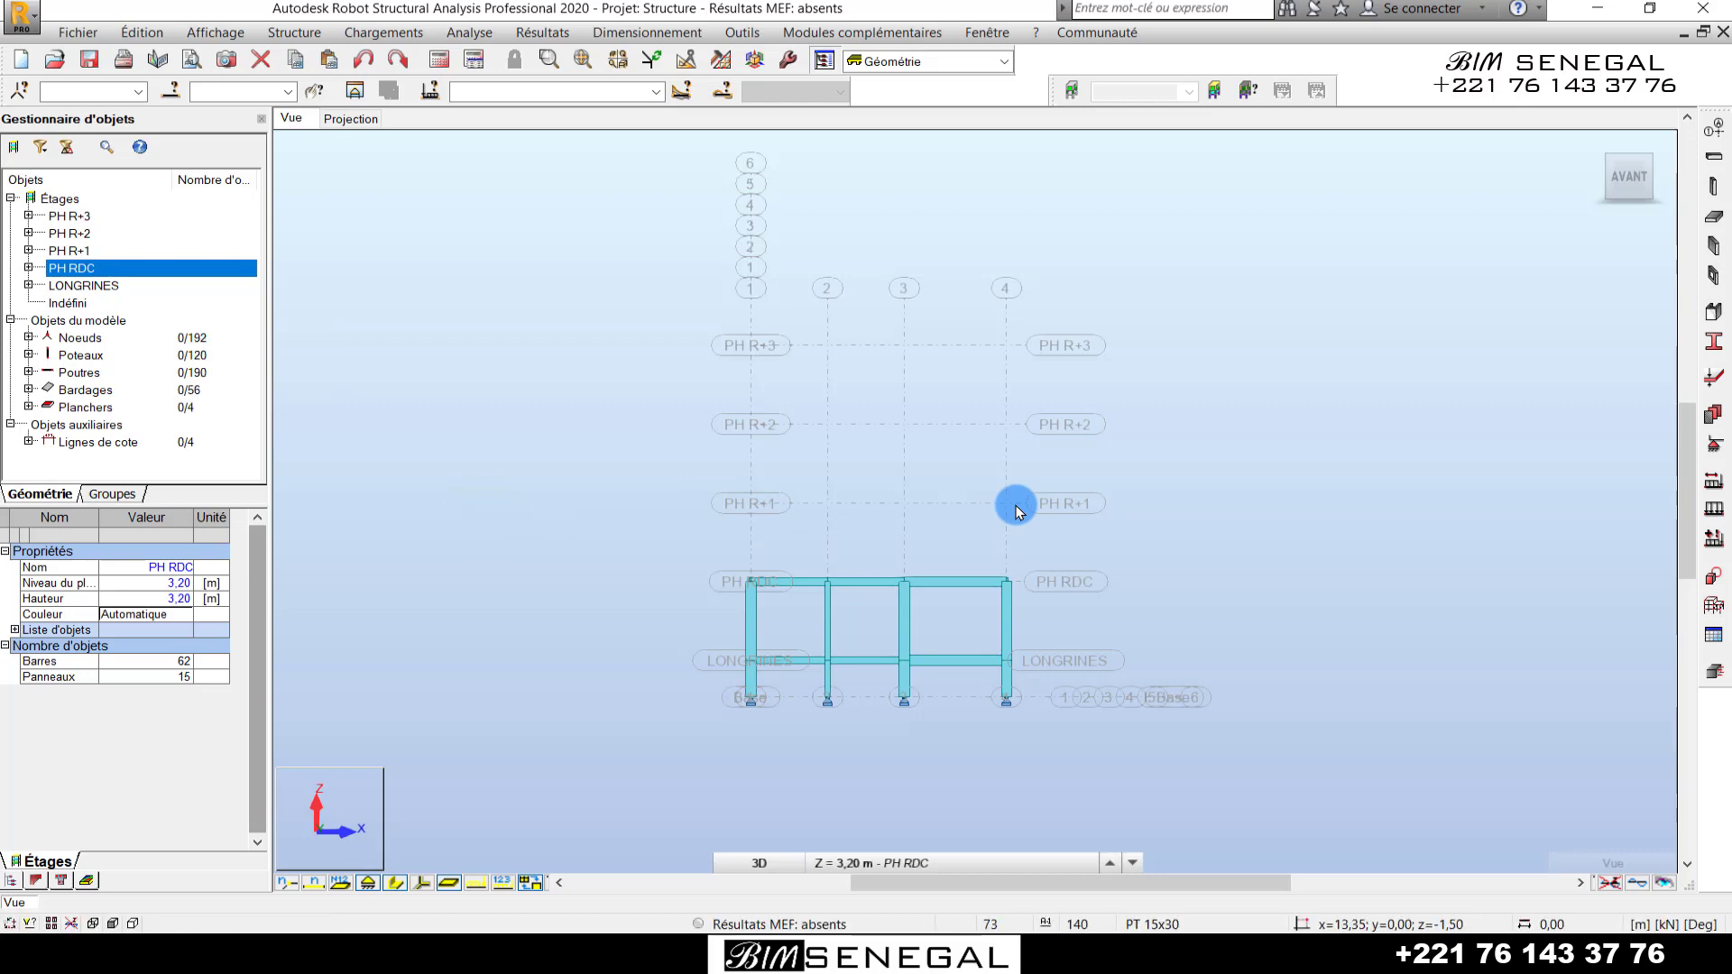
- Restore the 3D home view and display the load symbols for combination 4: 1.35G + 1.5Q
{"action": "left_click", "coordinate": [1597, 146]}
{"action": "right_click", "coordinate": [1258, 420]}
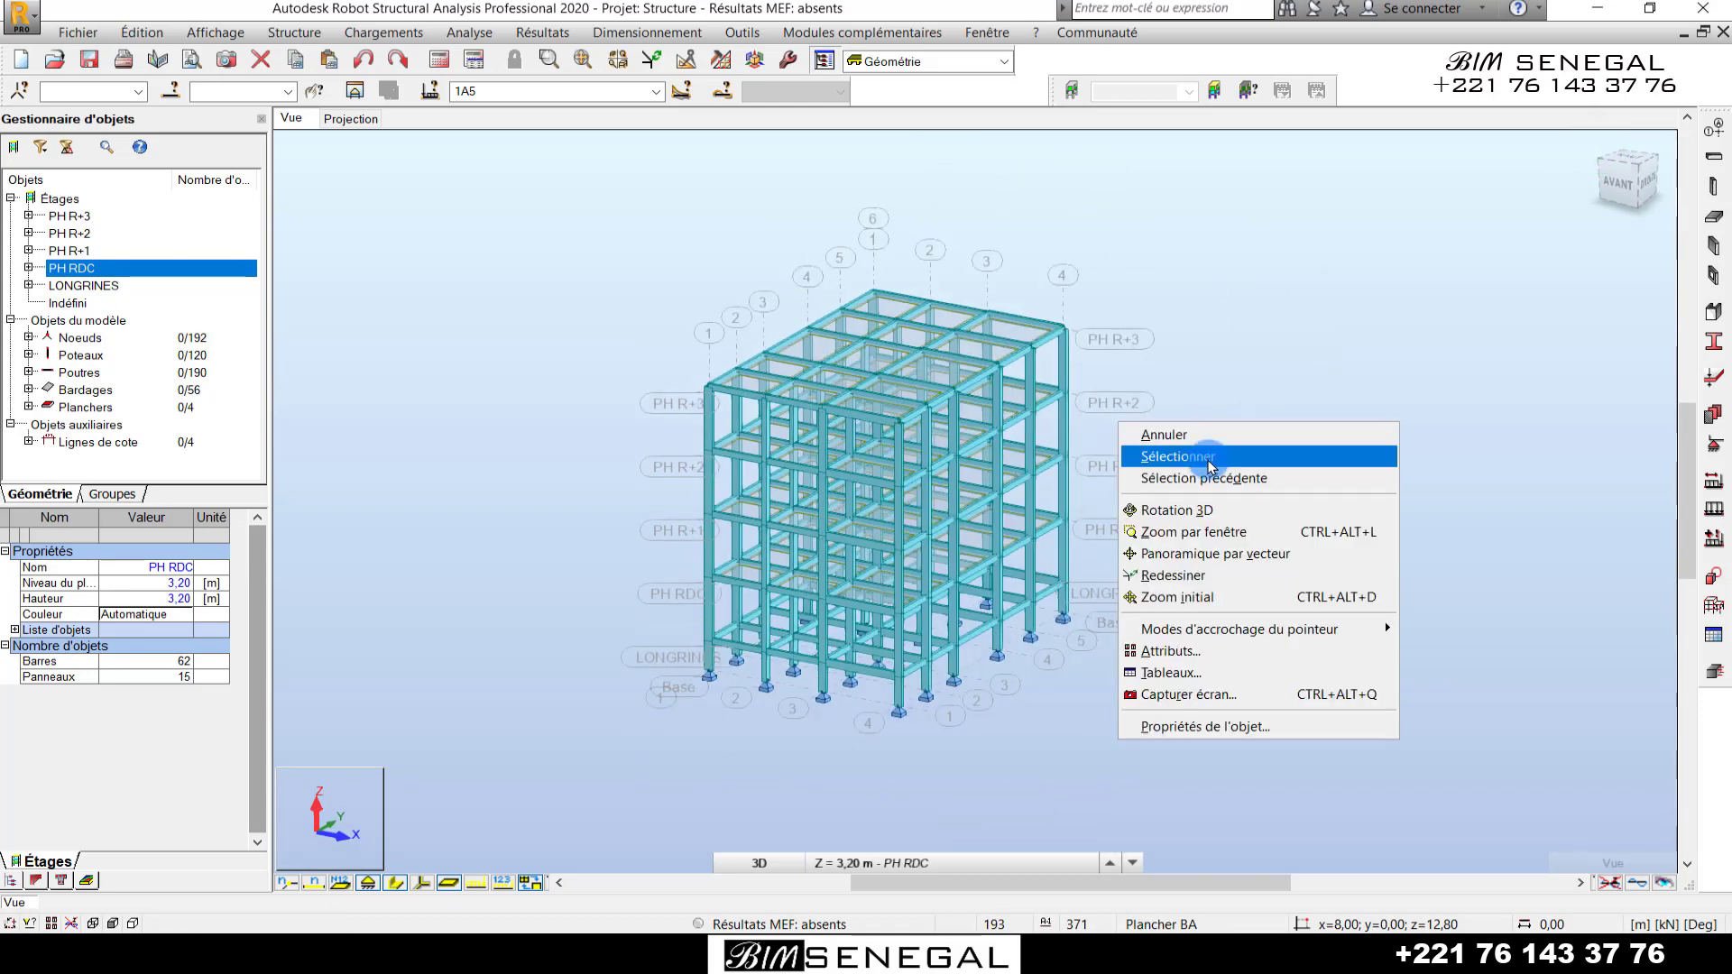
{"action": "left_click", "coordinate": [1209, 460]}
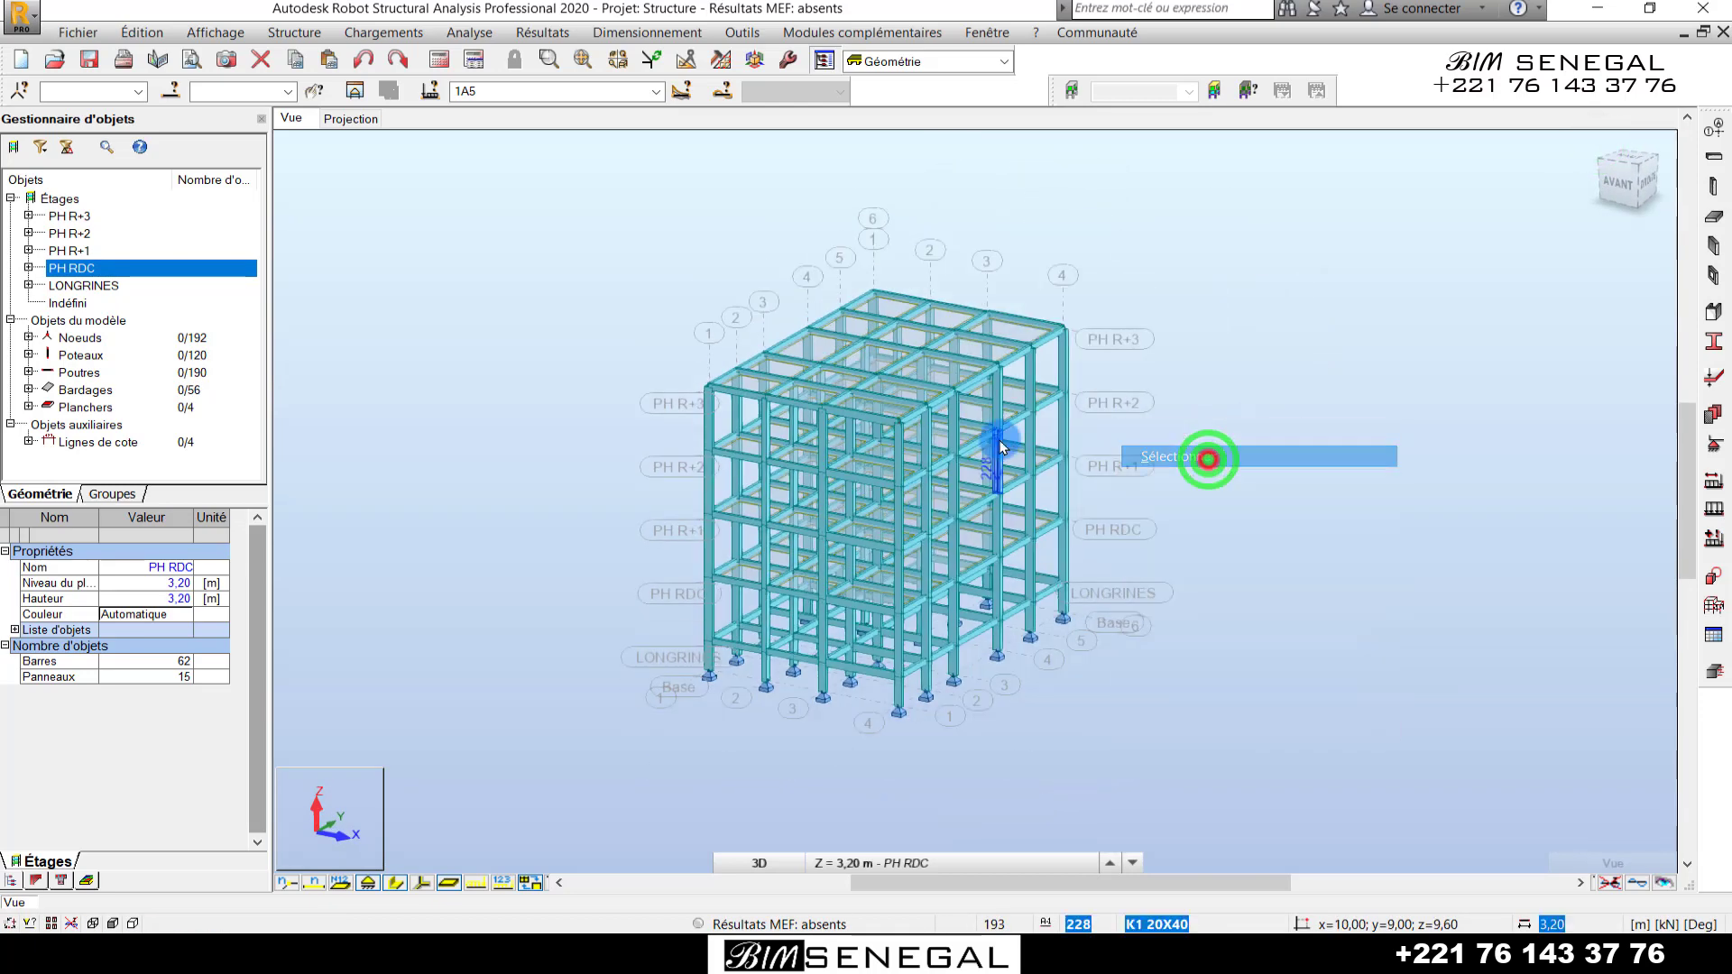
{"action": "left_click", "coordinate": [657, 91]}
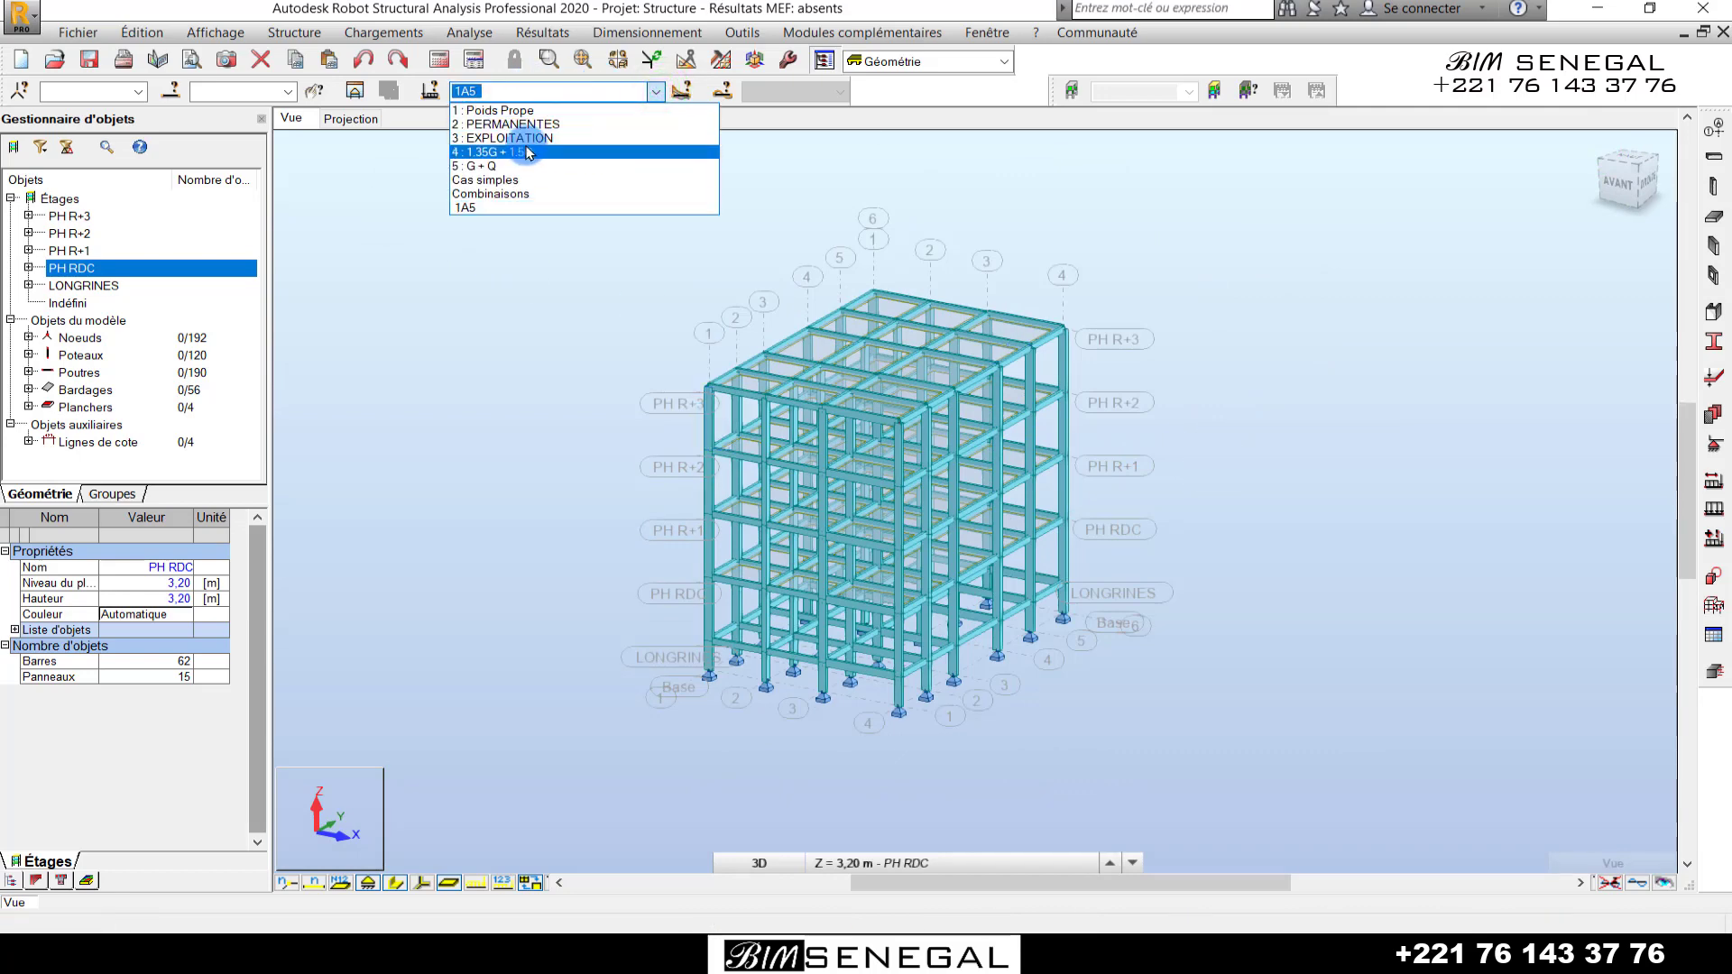
{"action": "left_click", "coordinate": [528, 151]}
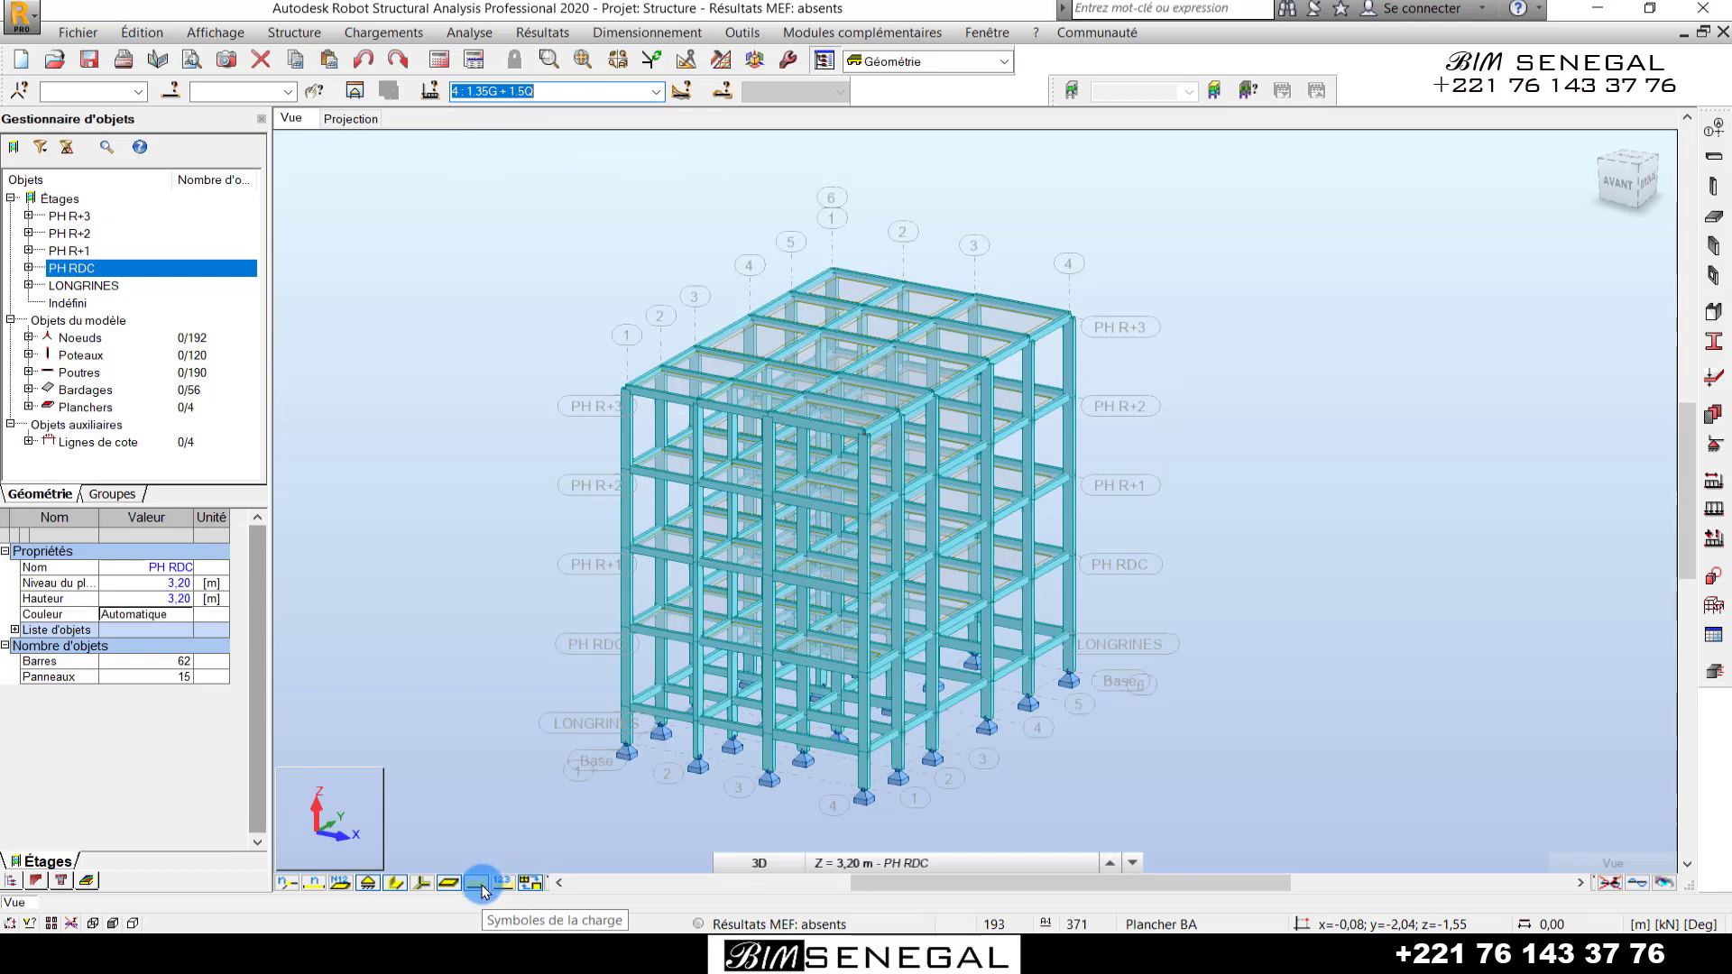
{"action": "left_click", "coordinate": [481, 883]}
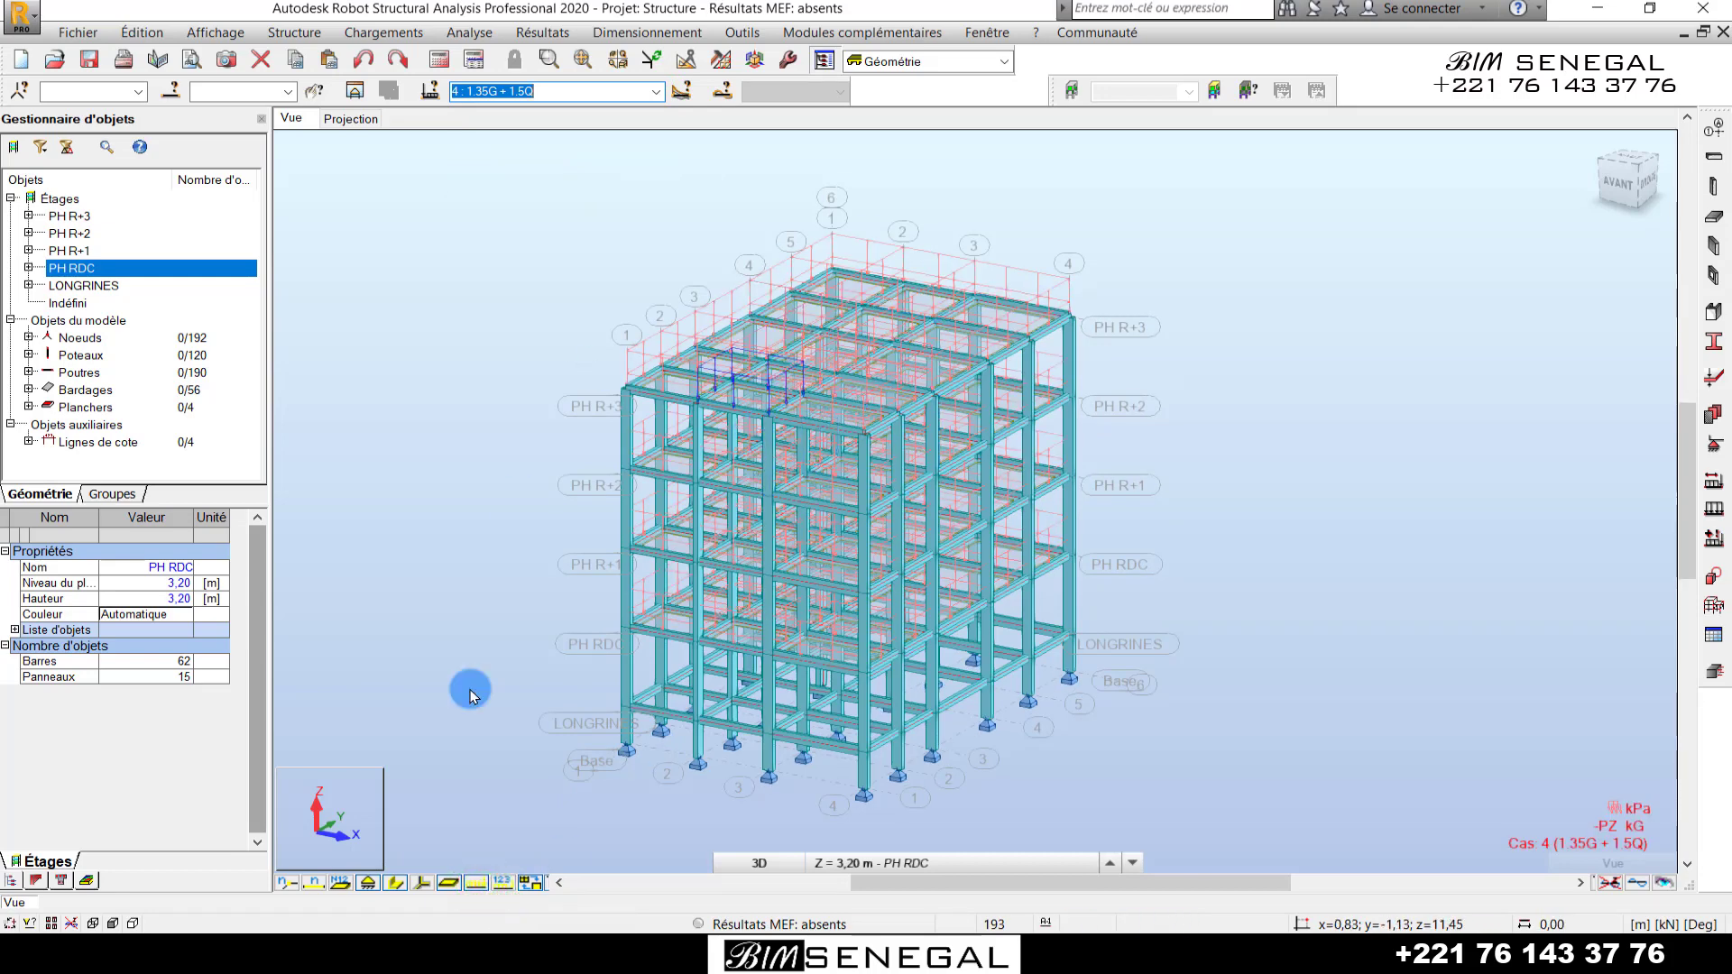
- Display the load value labels on the structure for combination 4: 1.35G + 1.5Q, hide them again and examine the loaded storeys
{"action": "left_click", "coordinate": [501, 885]}
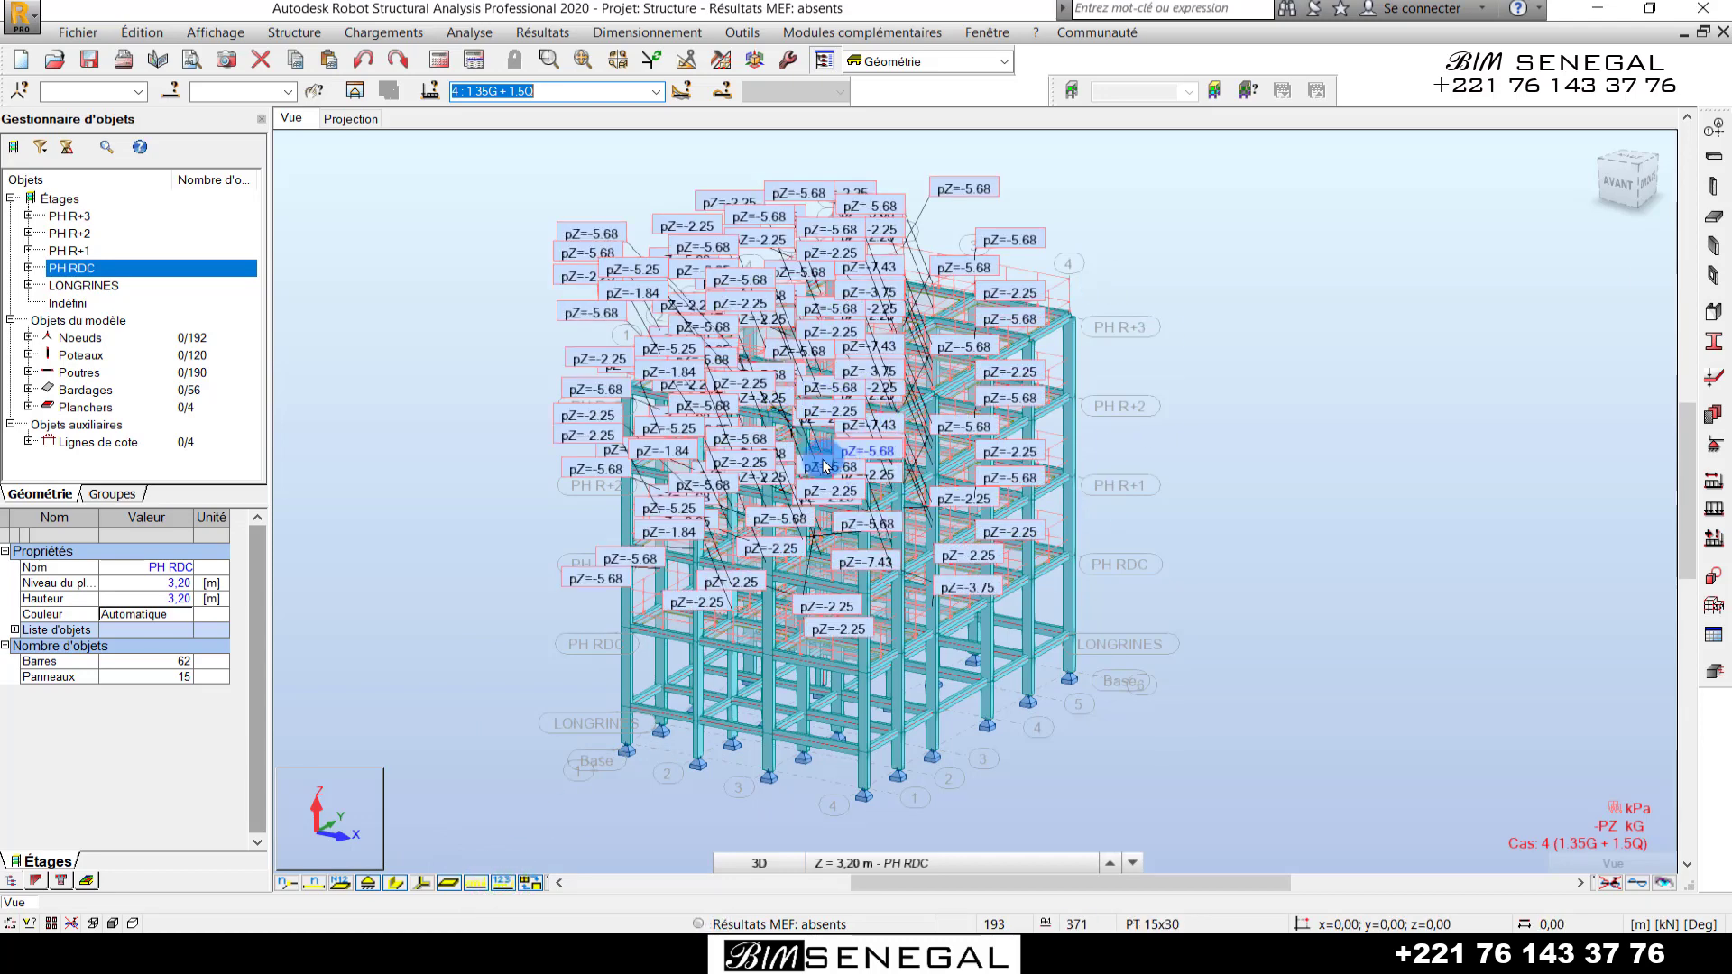
{"action": "left_click", "coordinate": [502, 885]}
{"action": "scroll", "coordinate": [871, 329], "scroll_direction": "up", "scroll_amount": 2}
{"action": "scroll", "coordinate": [866, 307], "scroll_direction": "up", "scroll_amount": 2}
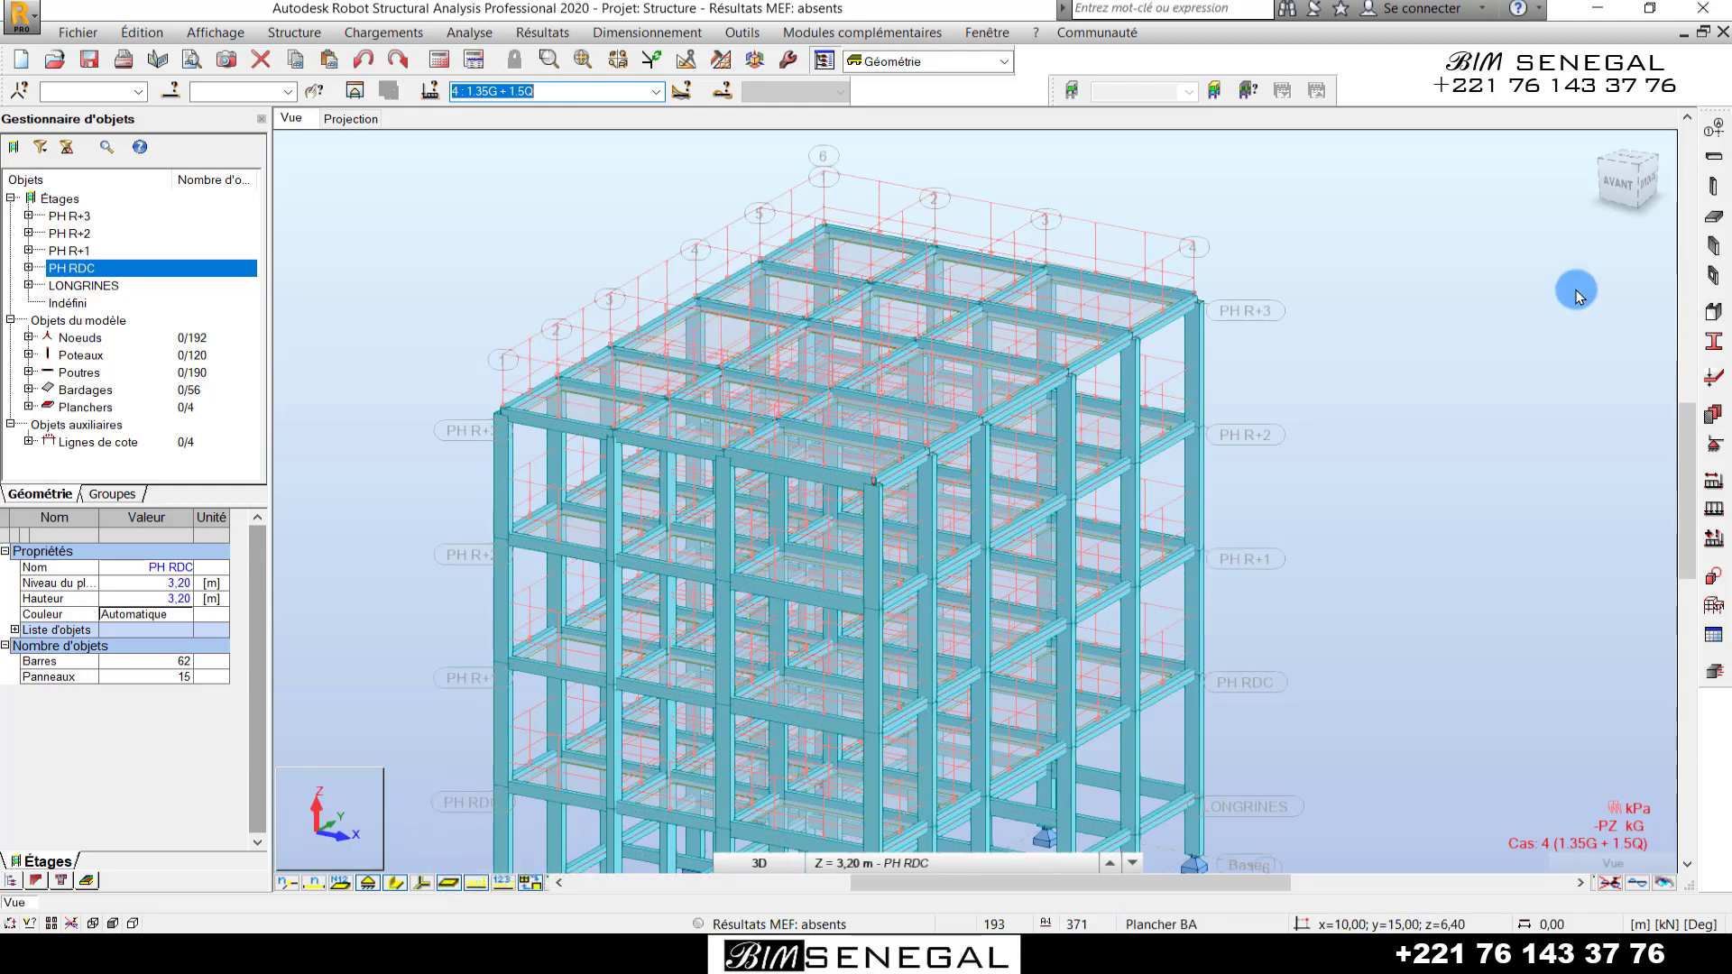
{"action": "left_click", "coordinate": [658, 94]}
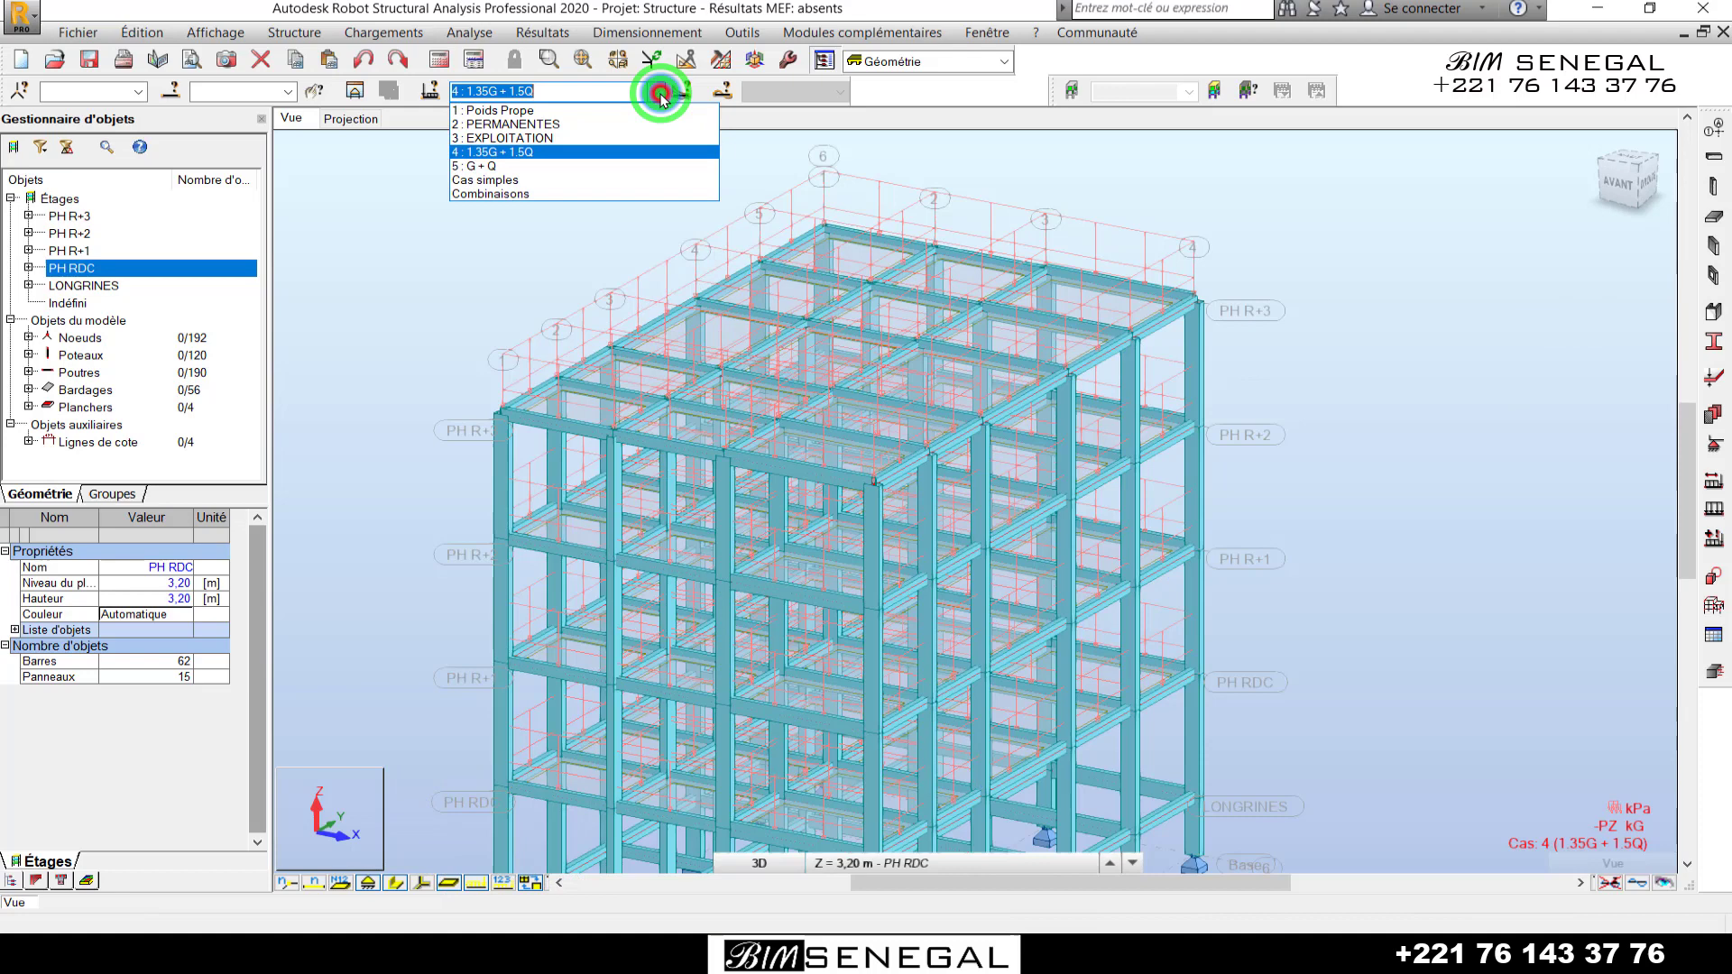
{"action": "left_click", "coordinate": [375, 244]}
- Switch to the plan projection and set the displayed level to storey PH R+3 at 12.80 m
{"action": "left_click", "coordinate": [366, 122]}
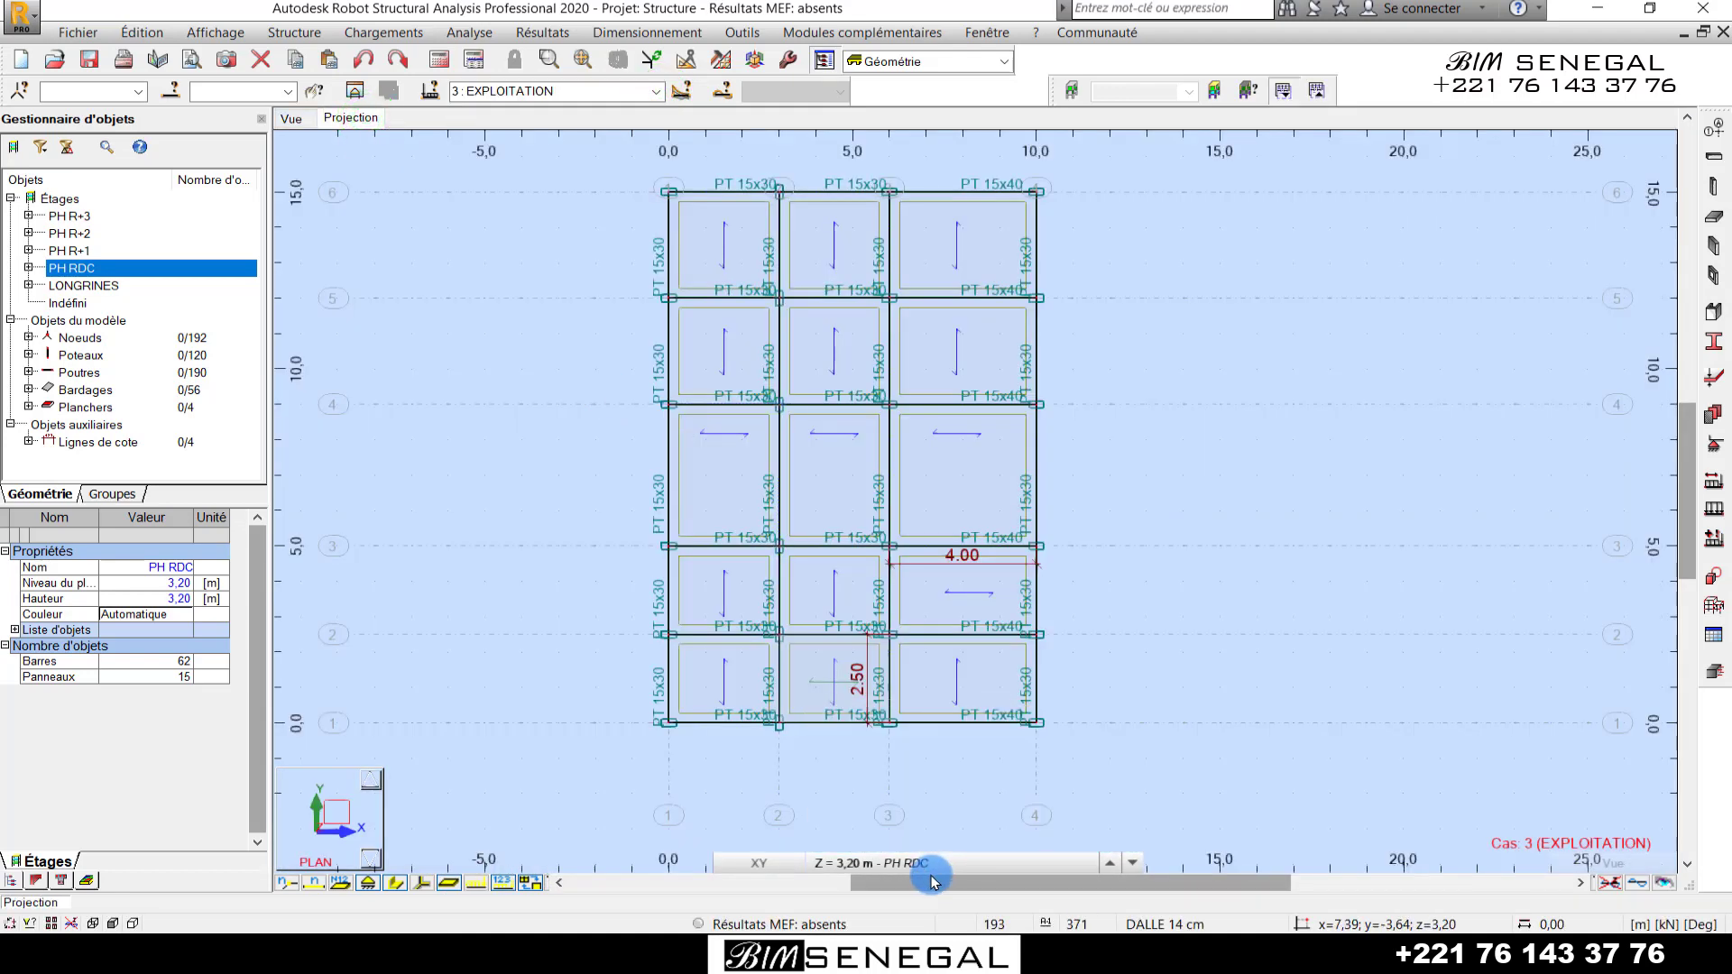
{"action": "left_click", "coordinate": [927, 862]}
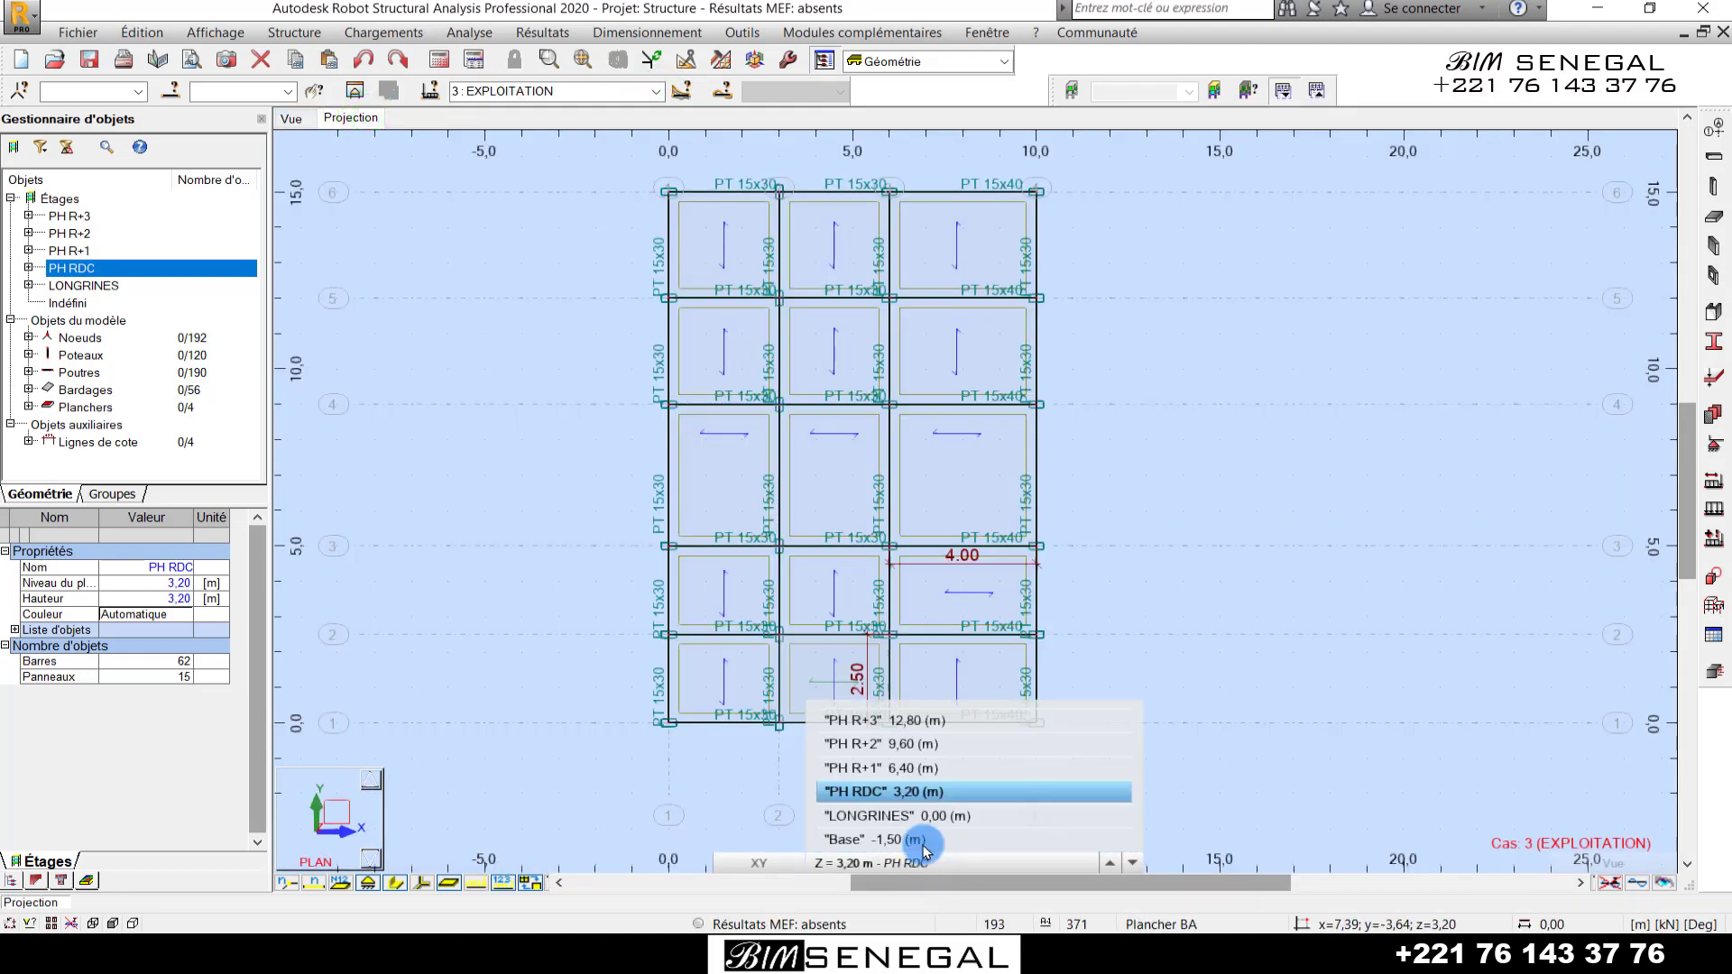
{"action": "left_click", "coordinate": [878, 721]}
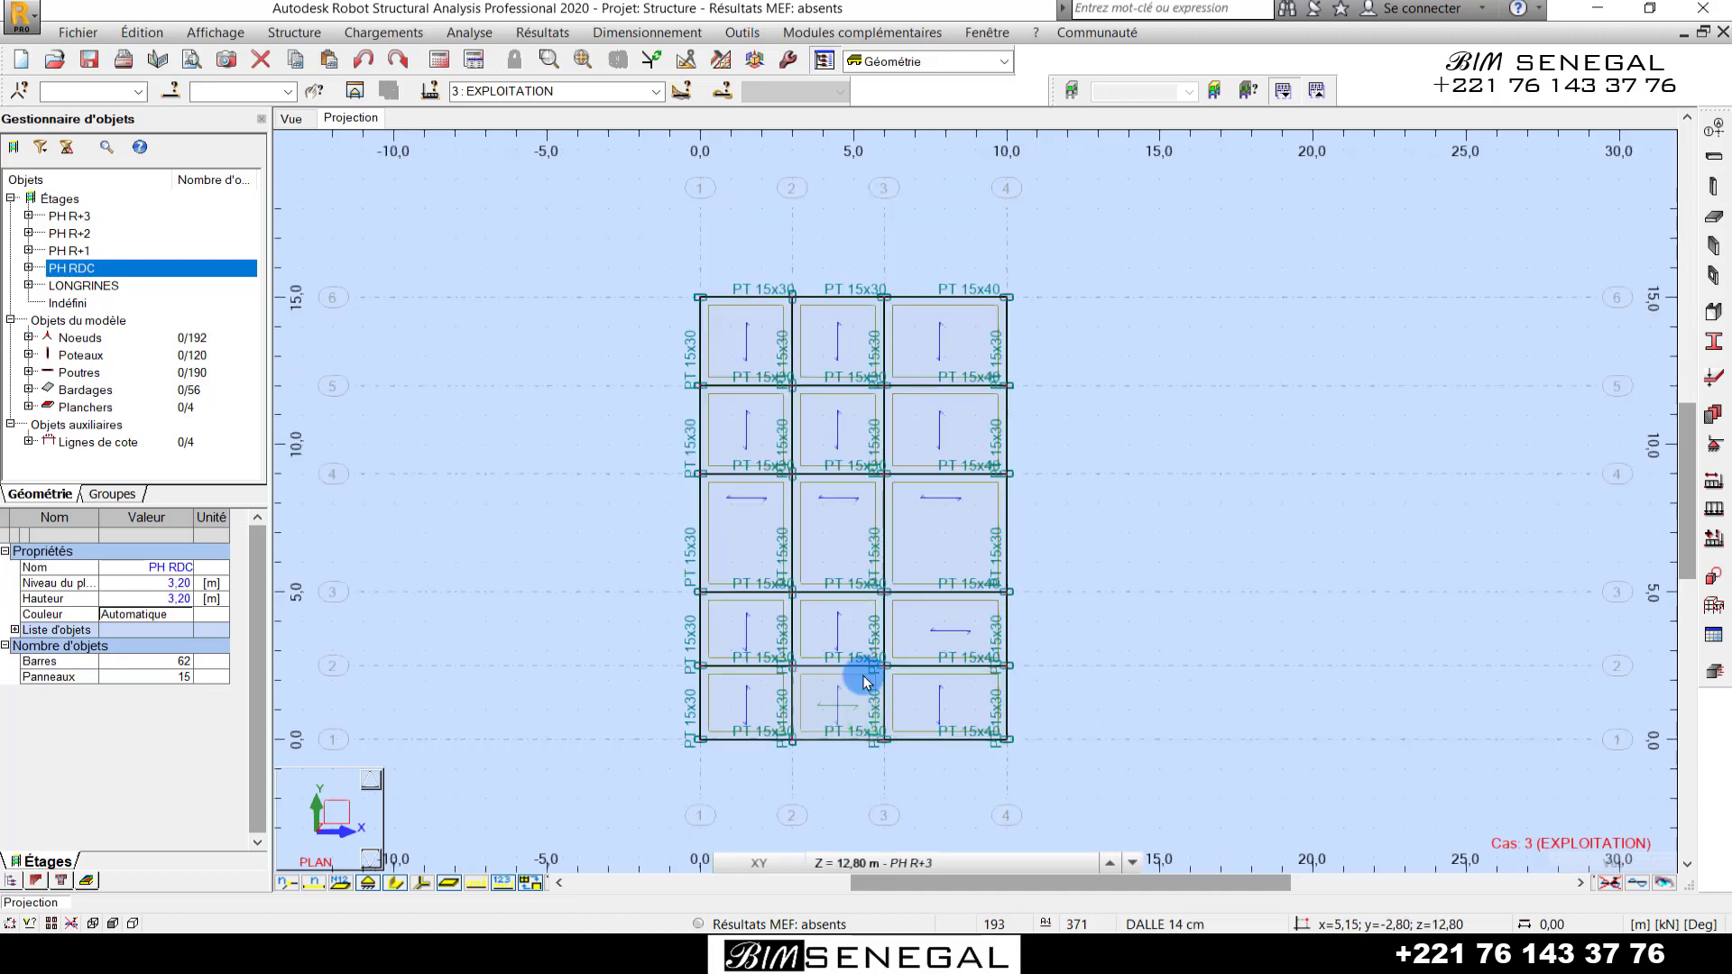
{"action": "left_click", "coordinate": [958, 869]}
- Select all floor panels of storey PH R+3 except the one between axes 3–4 and 2–3
{"action": "left_click", "coordinate": [934, 388]}
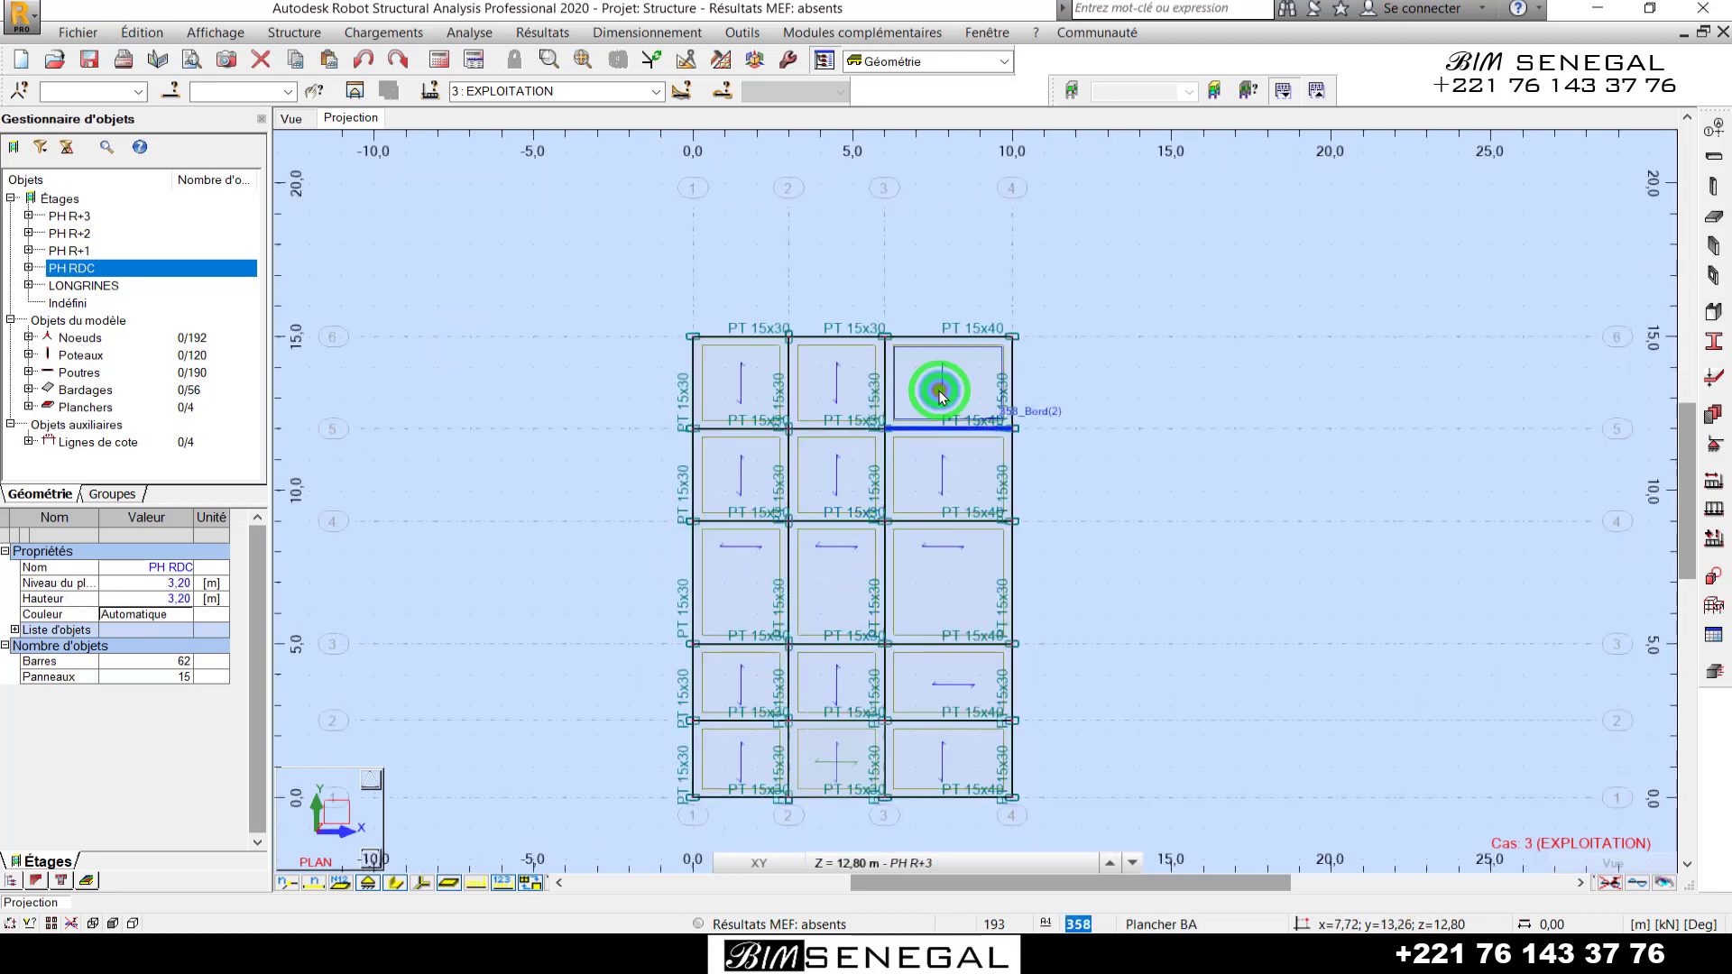
{"action": "left_click", "coordinate": [849, 395]}
{"action": "left_click", "coordinate": [758, 392]}
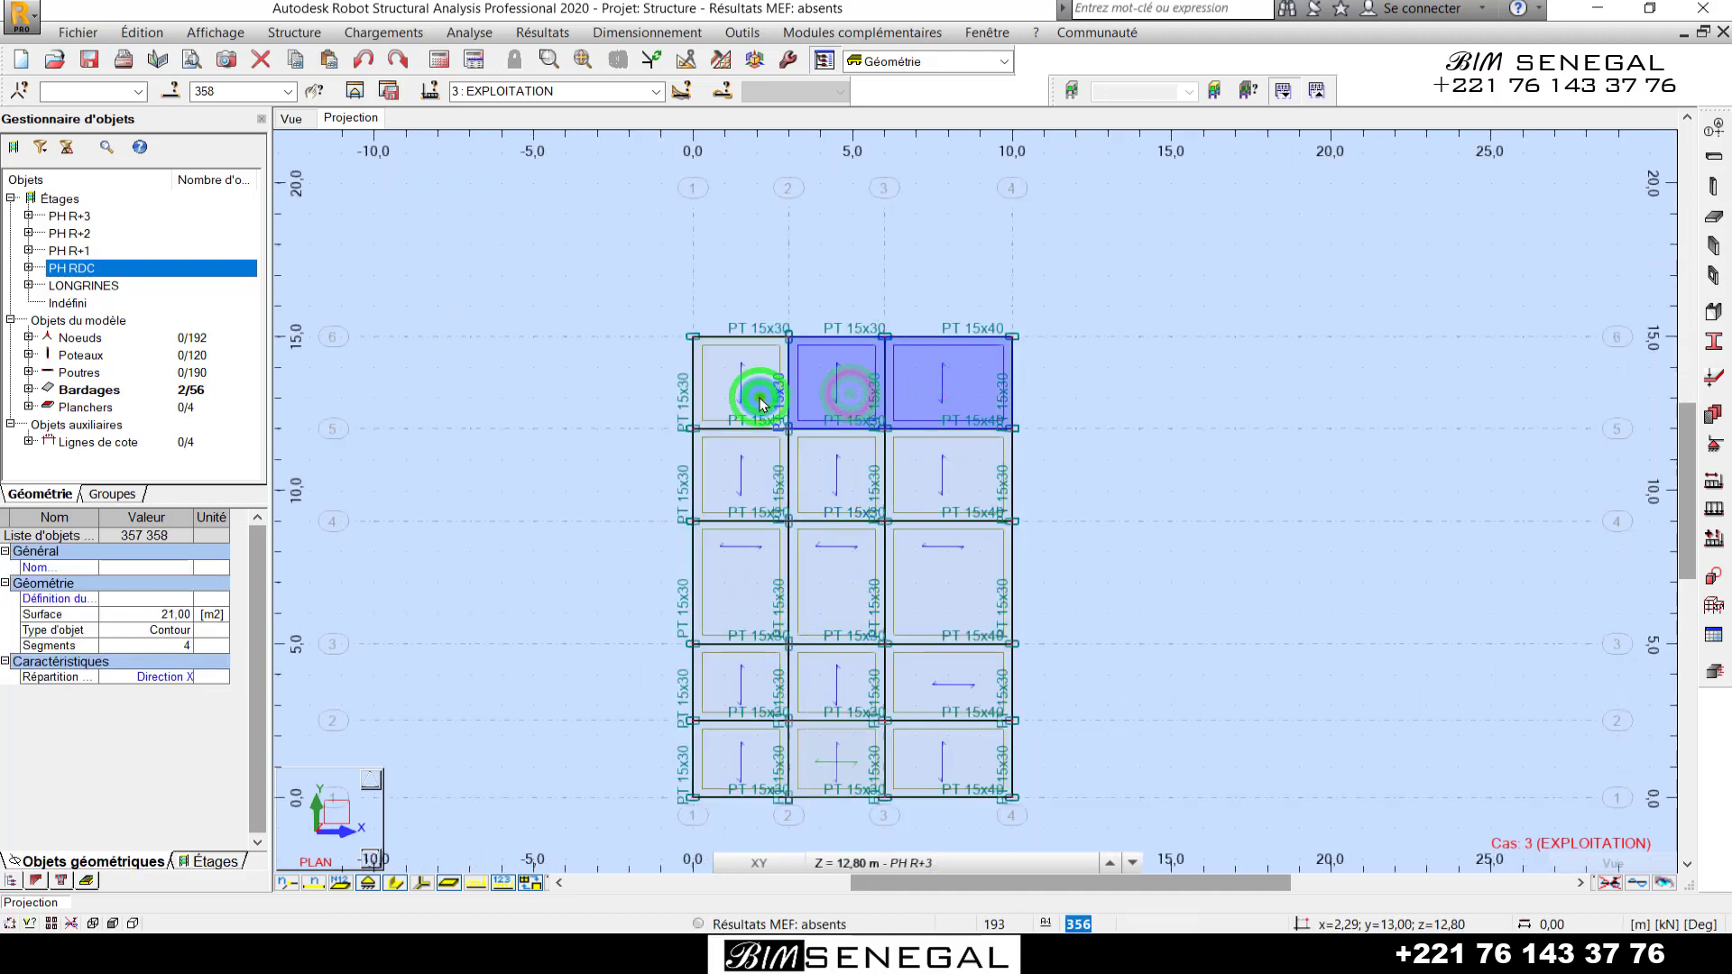
{"action": "left_click", "coordinate": [751, 463]}
{"action": "left_click", "coordinate": [801, 465]}
{"action": "left_click", "coordinate": [920, 478]}
{"action": "left_click", "coordinate": [924, 562]}
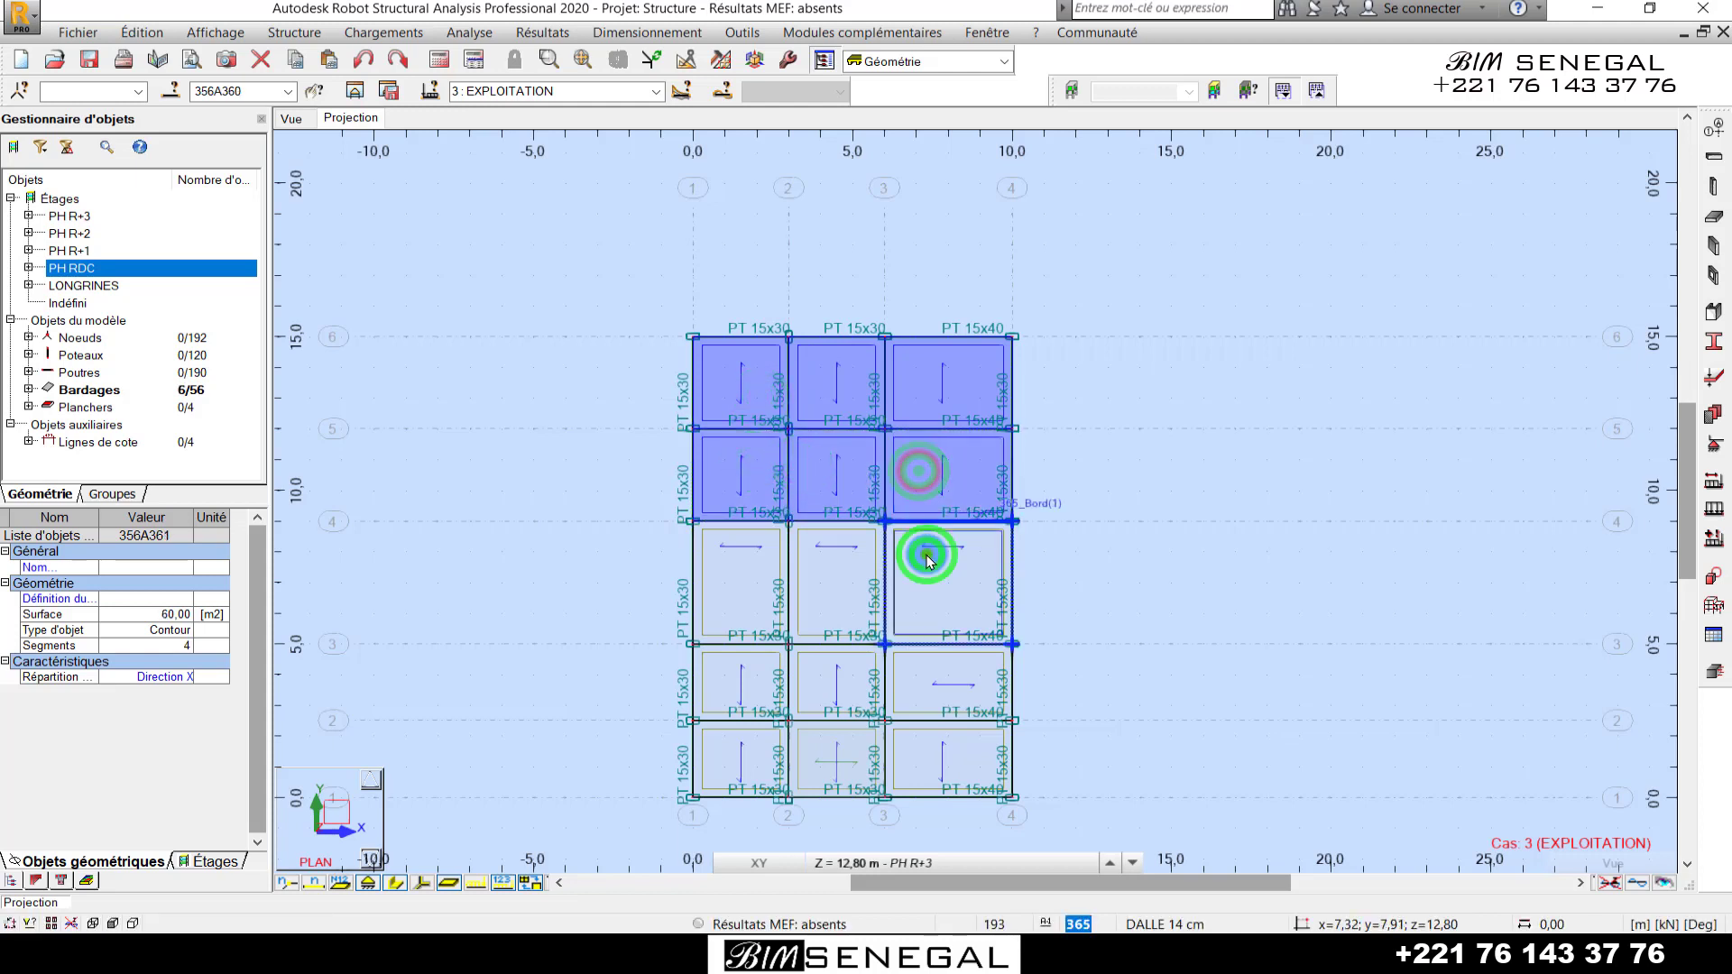
{"action": "left_click", "coordinate": [853, 582]}
{"action": "left_click", "coordinate": [738, 588]}
{"action": "left_click", "coordinate": [724, 683]}
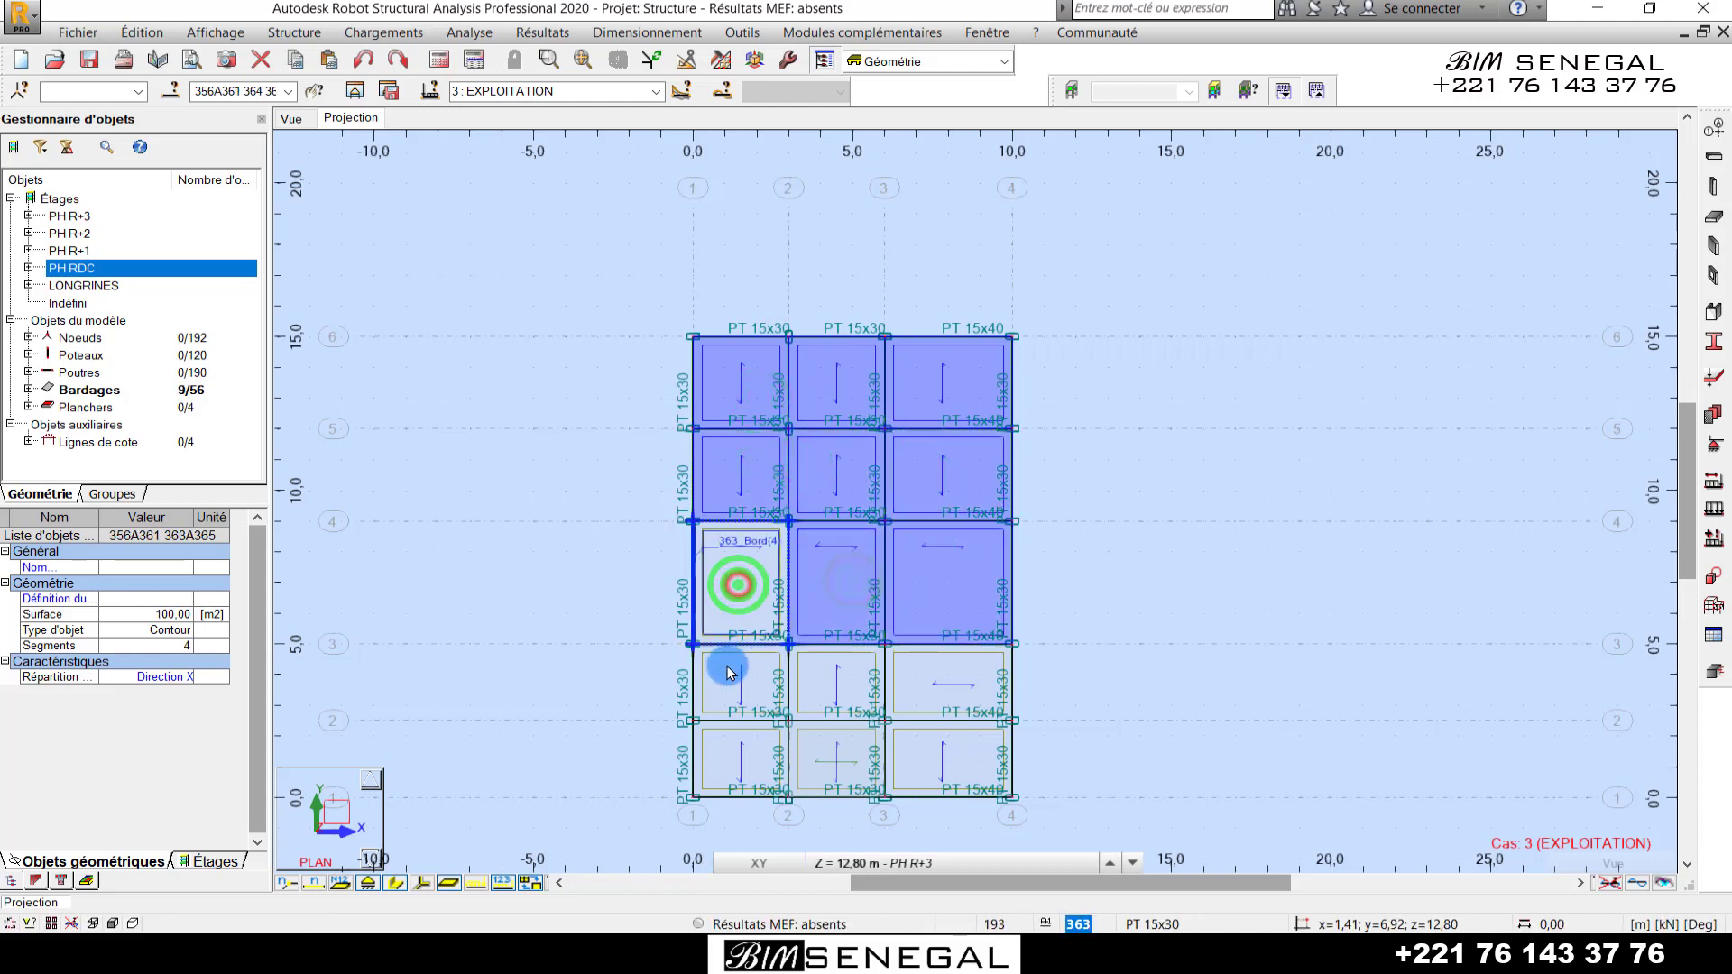
{"action": "left_click", "coordinate": [830, 678]}
{"action": "left_click", "coordinate": [832, 758]}
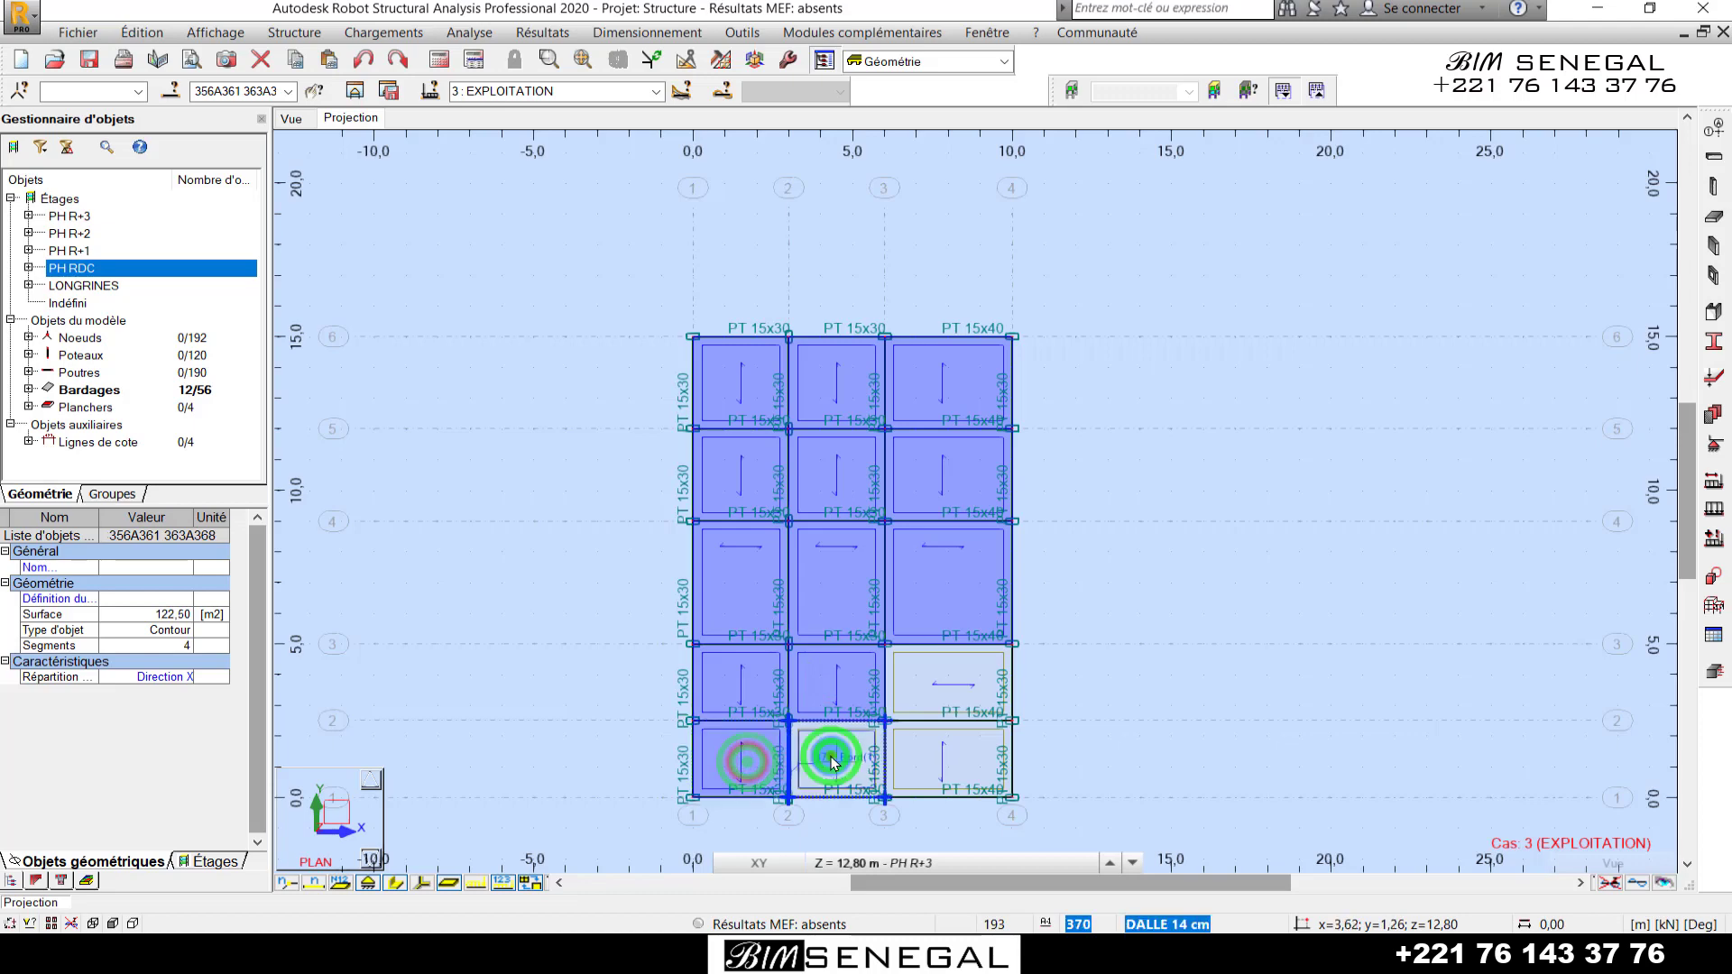
{"action": "scroll", "coordinate": [921, 776], "scroll_direction": "up", "scroll_amount": 1}
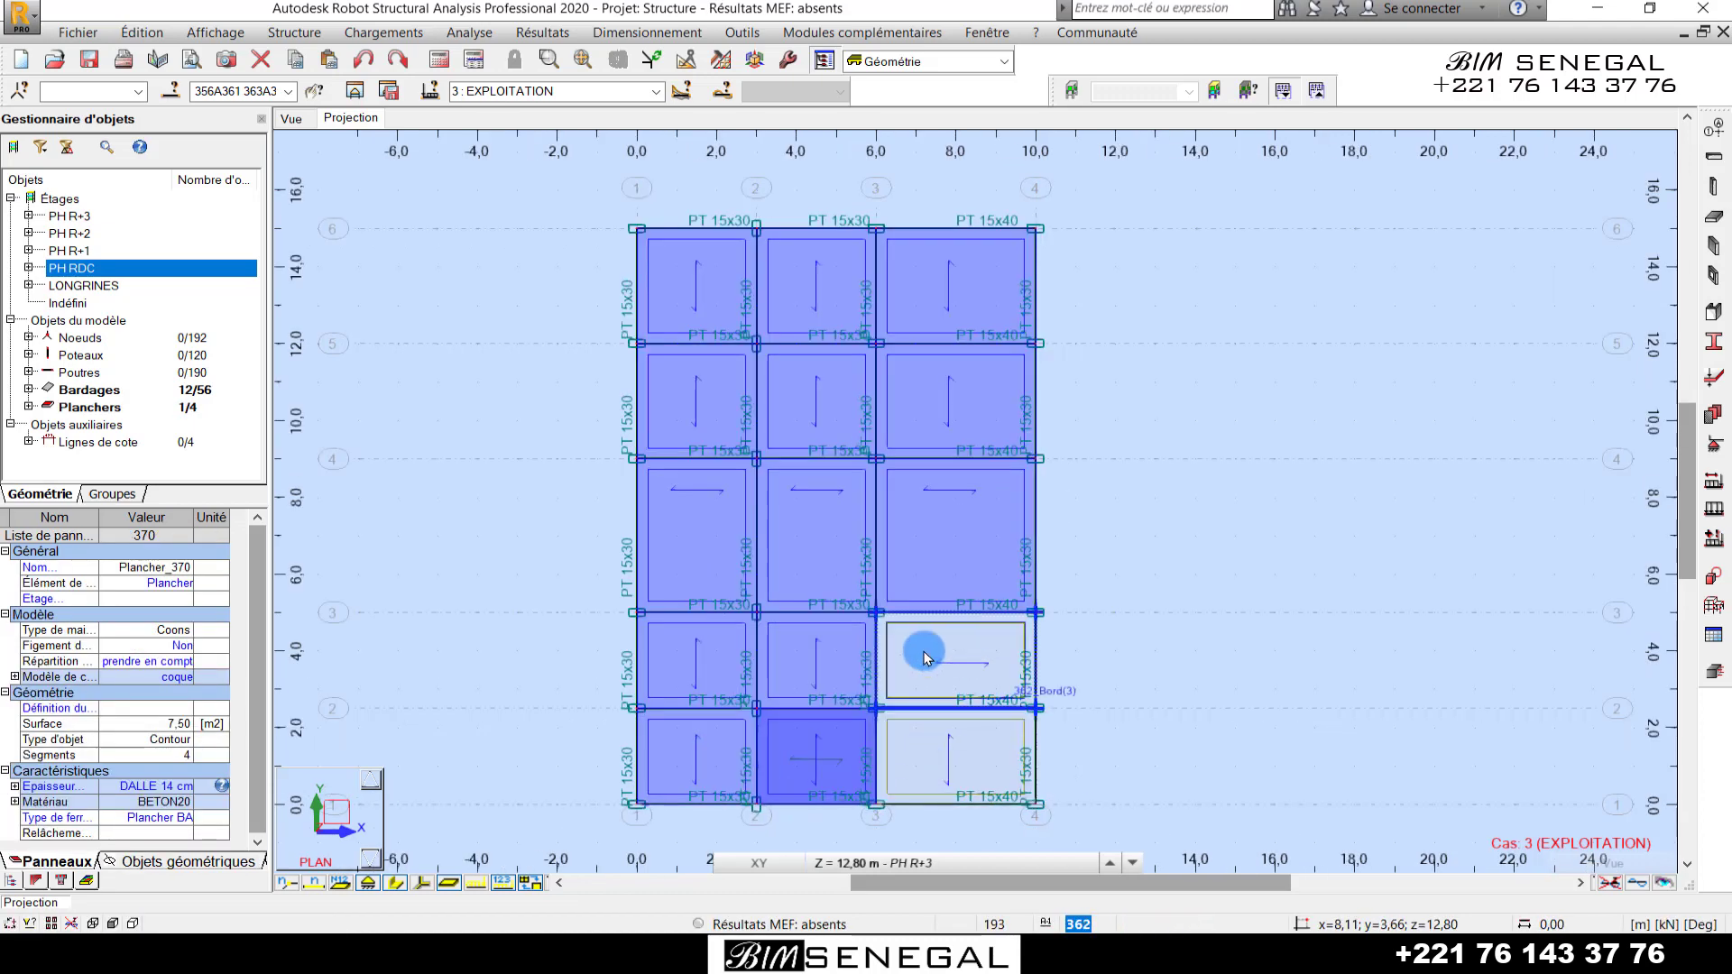
{"action": "left_click", "coordinate": [1004, 756]}
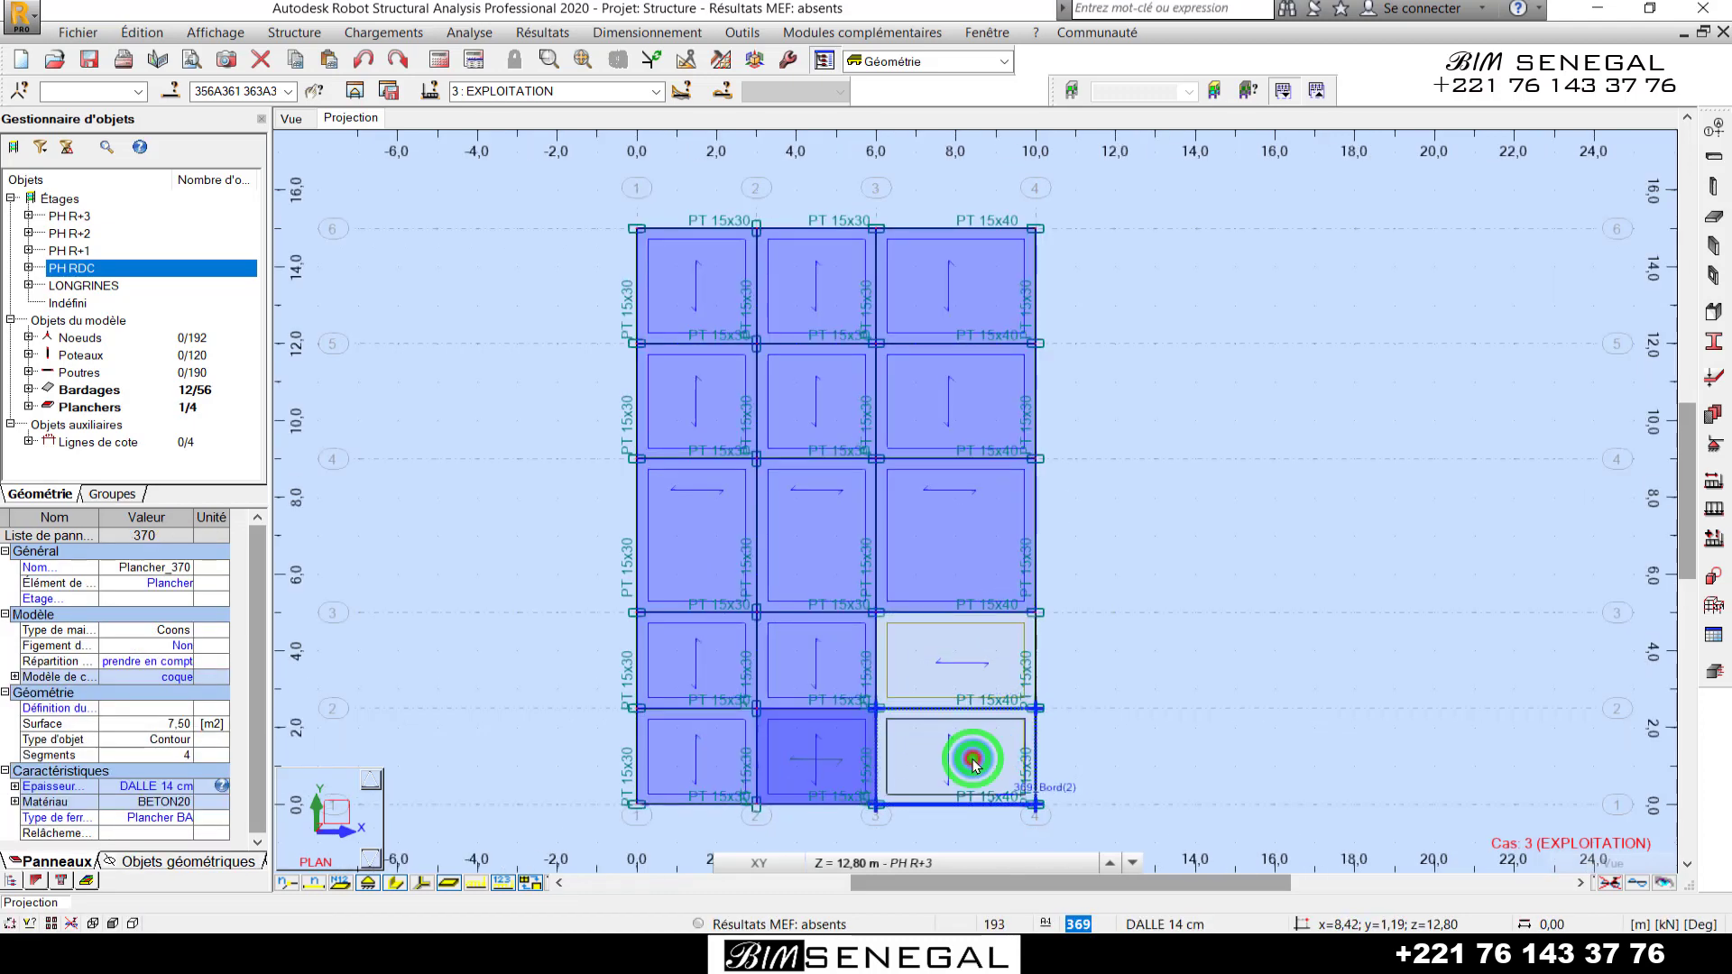
{"action": "scroll", "coordinate": [915, 379], "scroll_direction": "up", "scroll_amount": 1}
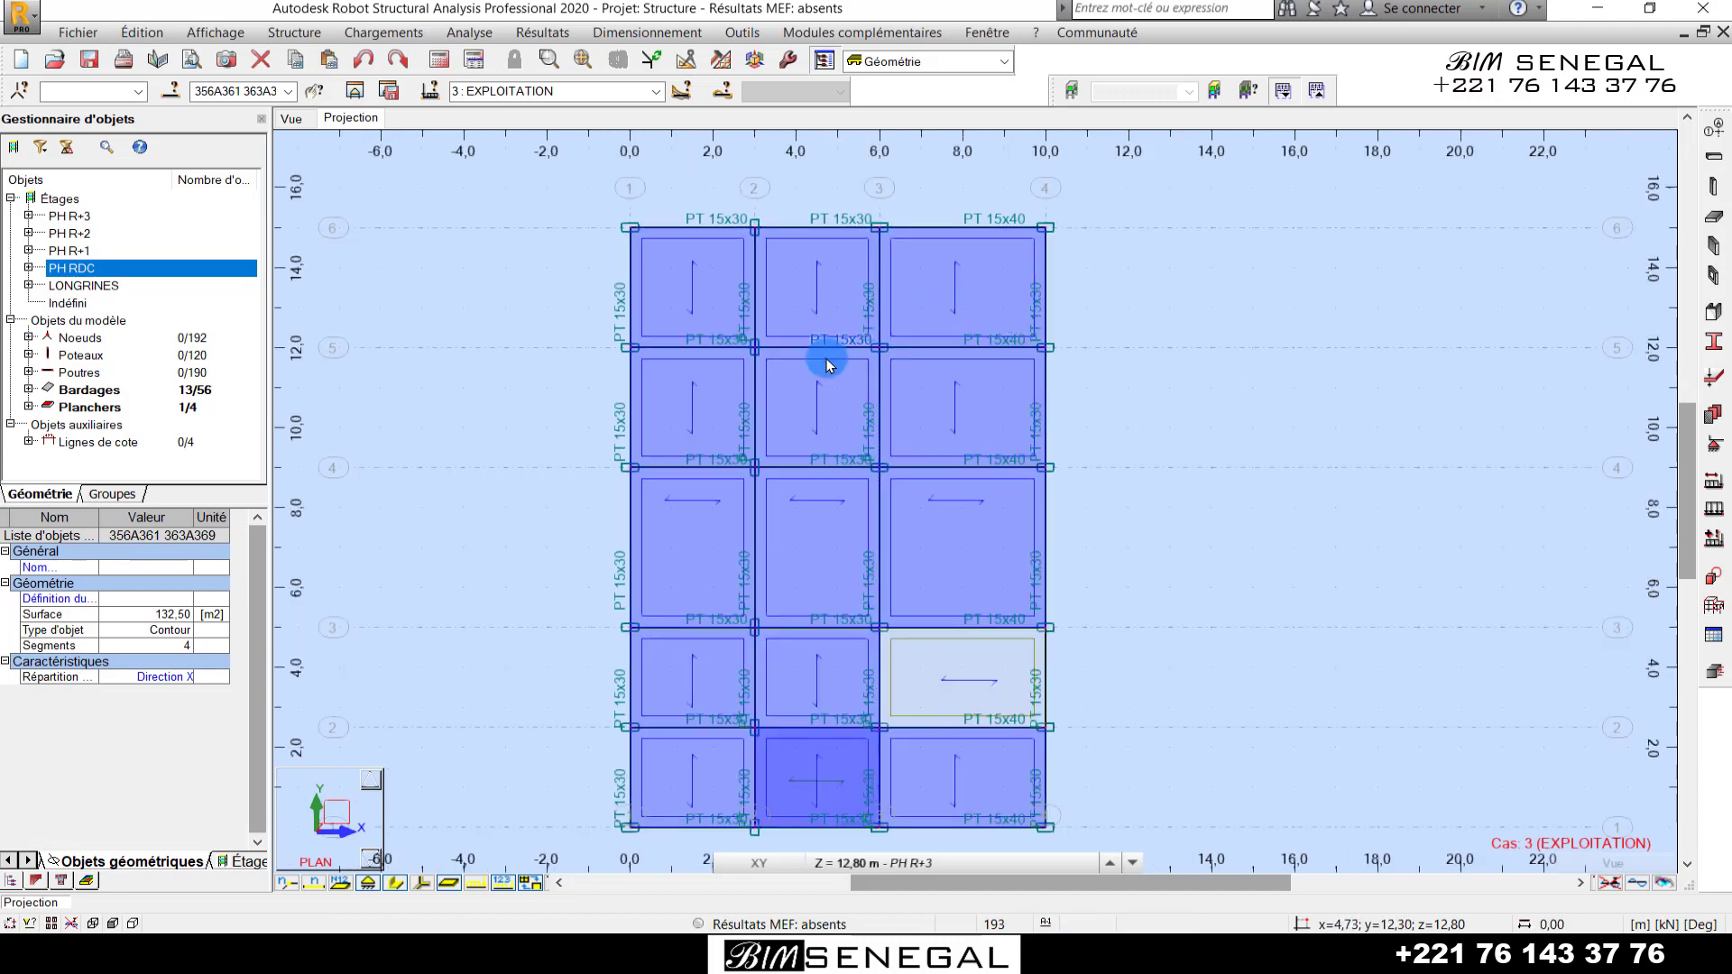
- Make case 2: PERMANENTES active and start defining a uniform surface load in the Z direction for the selected panels
{"action": "left_click", "coordinate": [654, 91]}
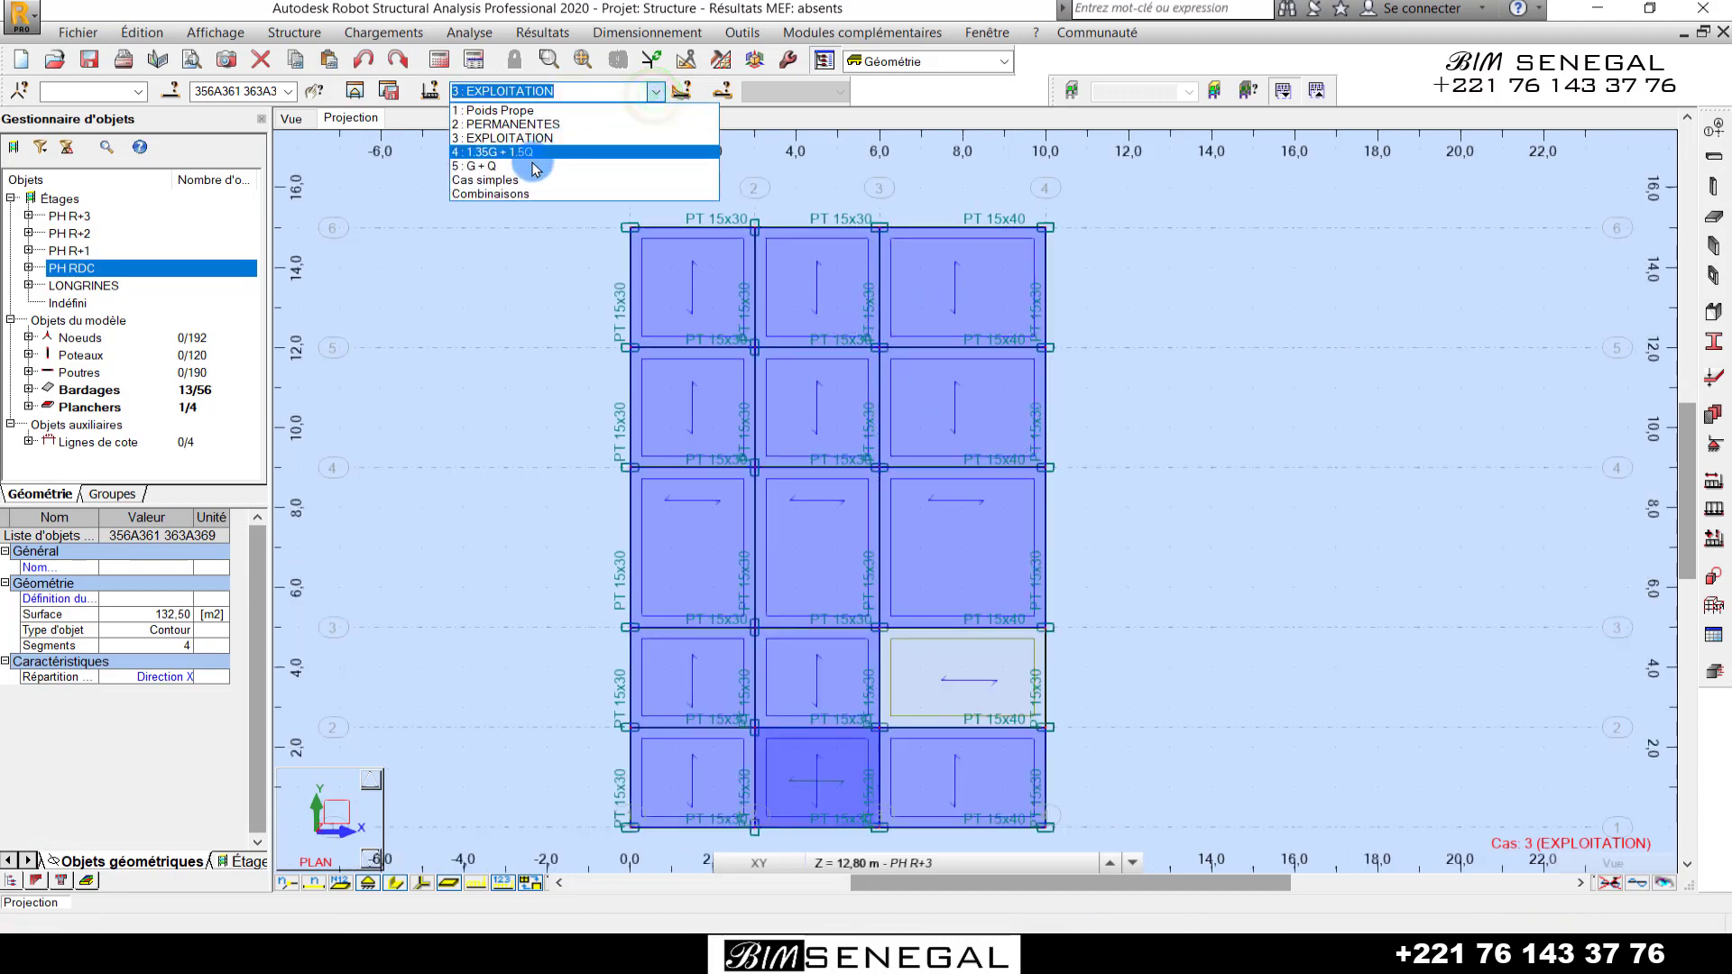
{"action": "left_click", "coordinate": [507, 125]}
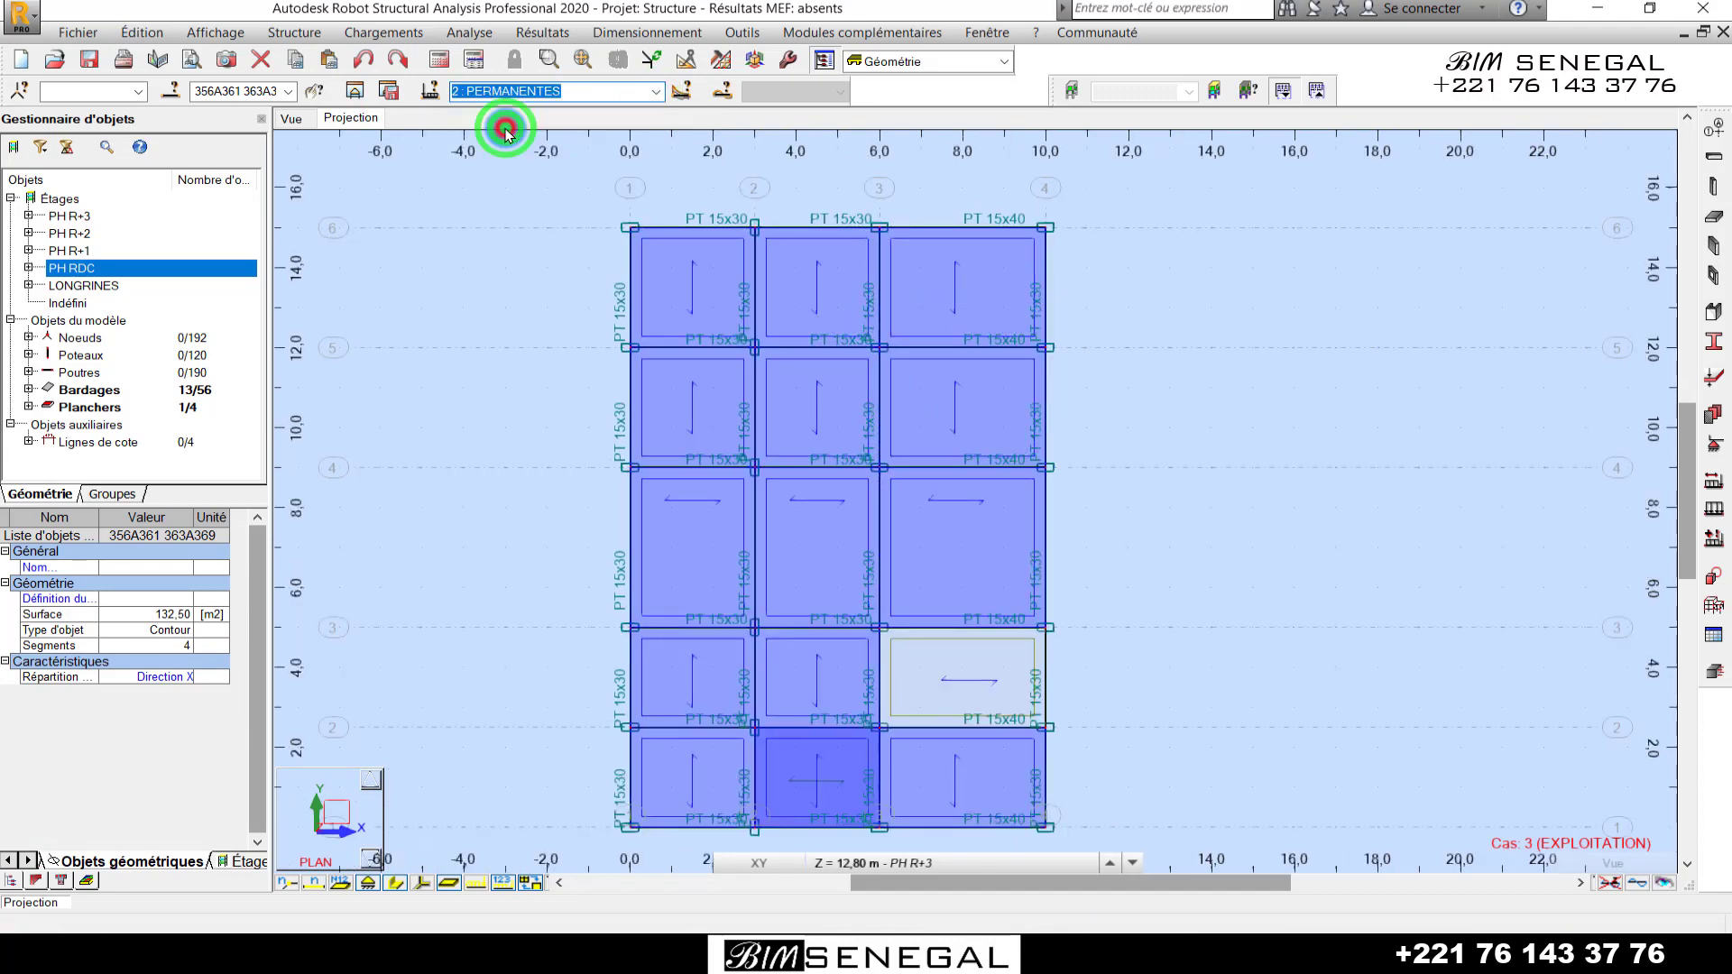
{"action": "left_click", "coordinate": [403, 27]}
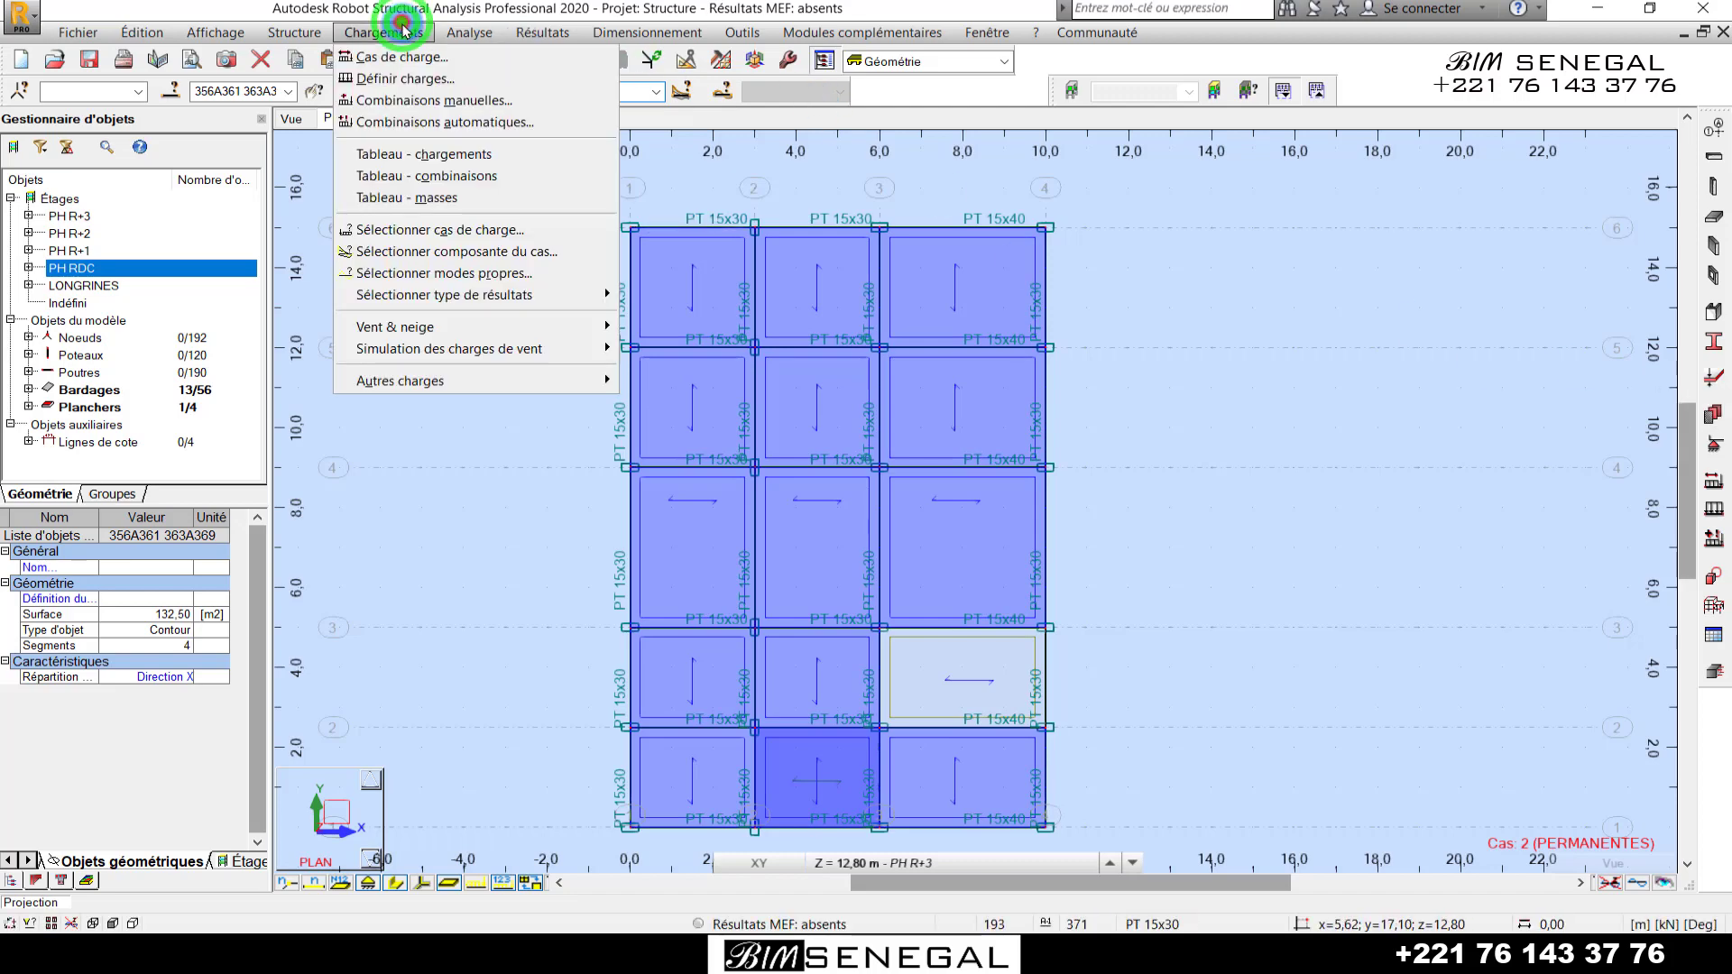
{"action": "left_click", "coordinate": [459, 84]}
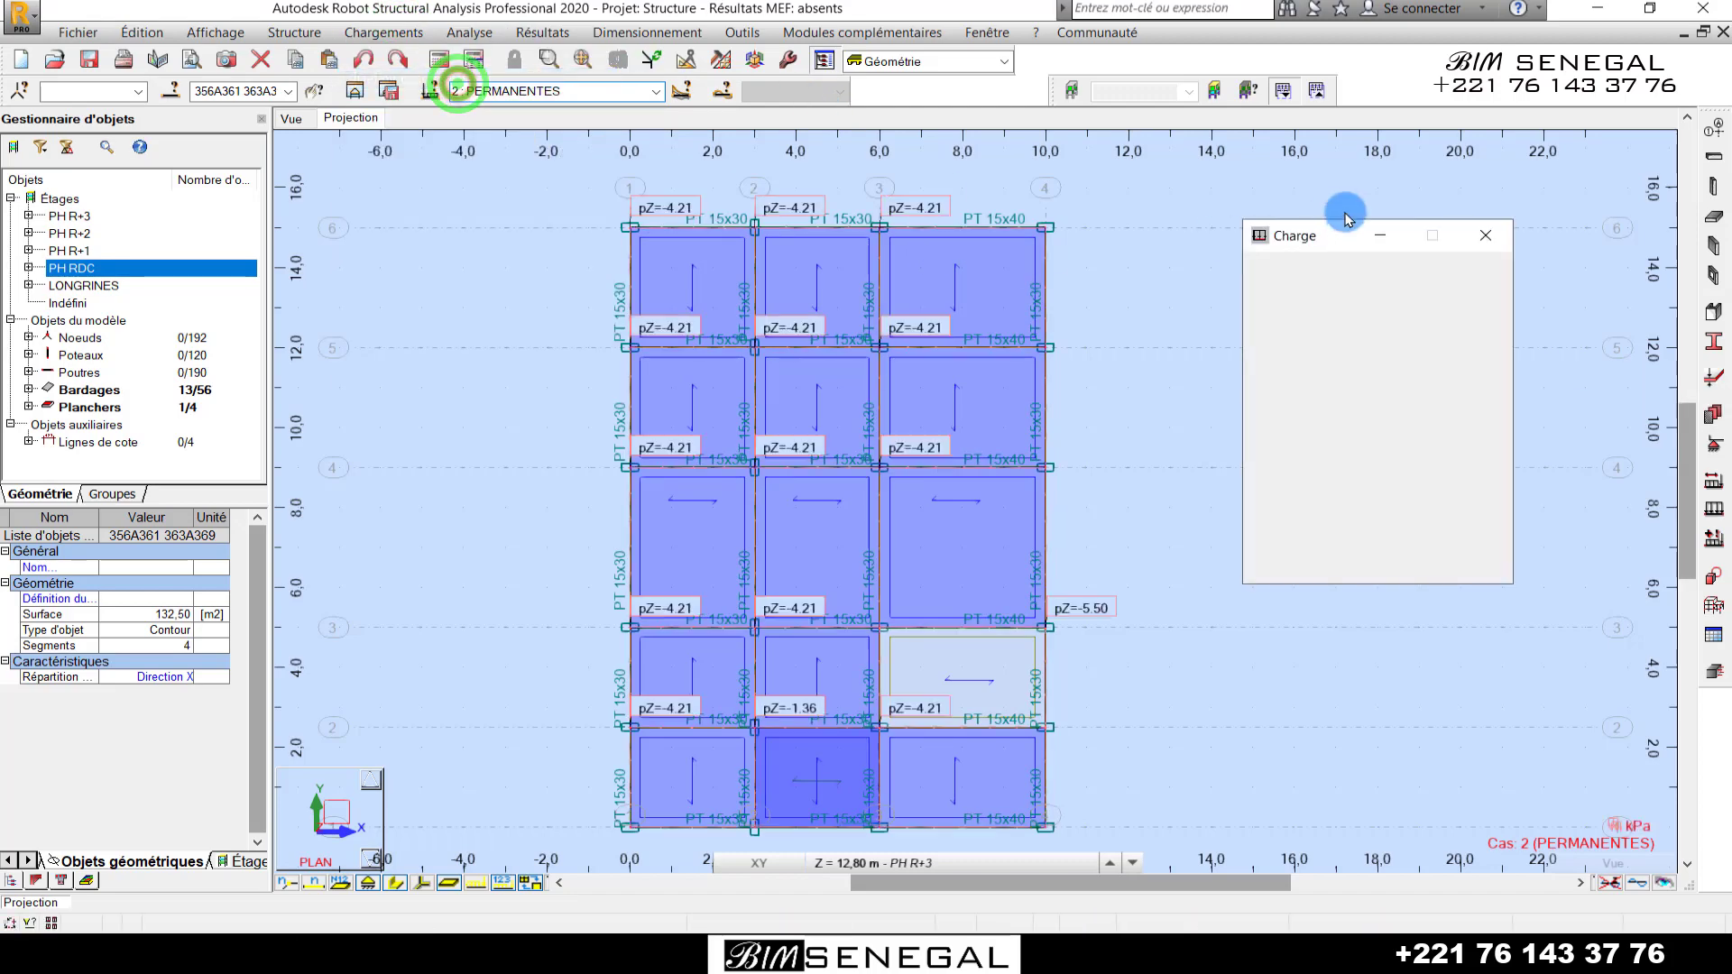
{"action": "left_click_drag", "start_coordinate": [1319, 234], "coordinate": [1306, 200]}
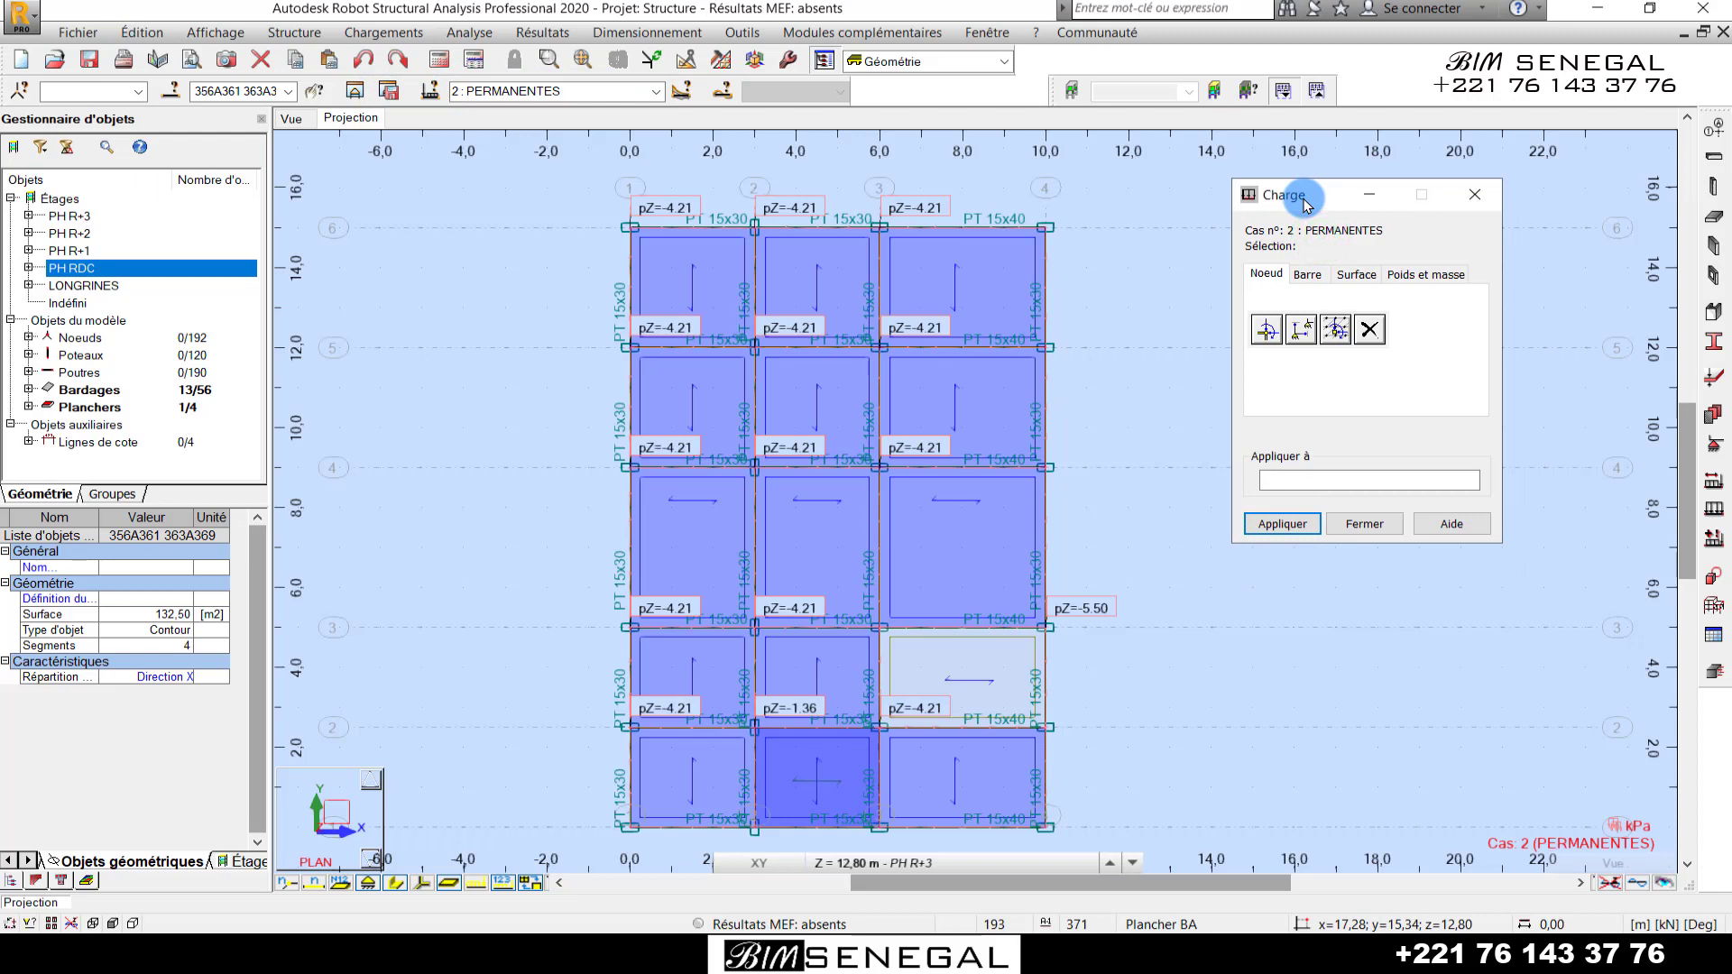
{"action": "left_click", "coordinate": [1369, 283]}
{"action": "left_click", "coordinate": [1267, 329]}
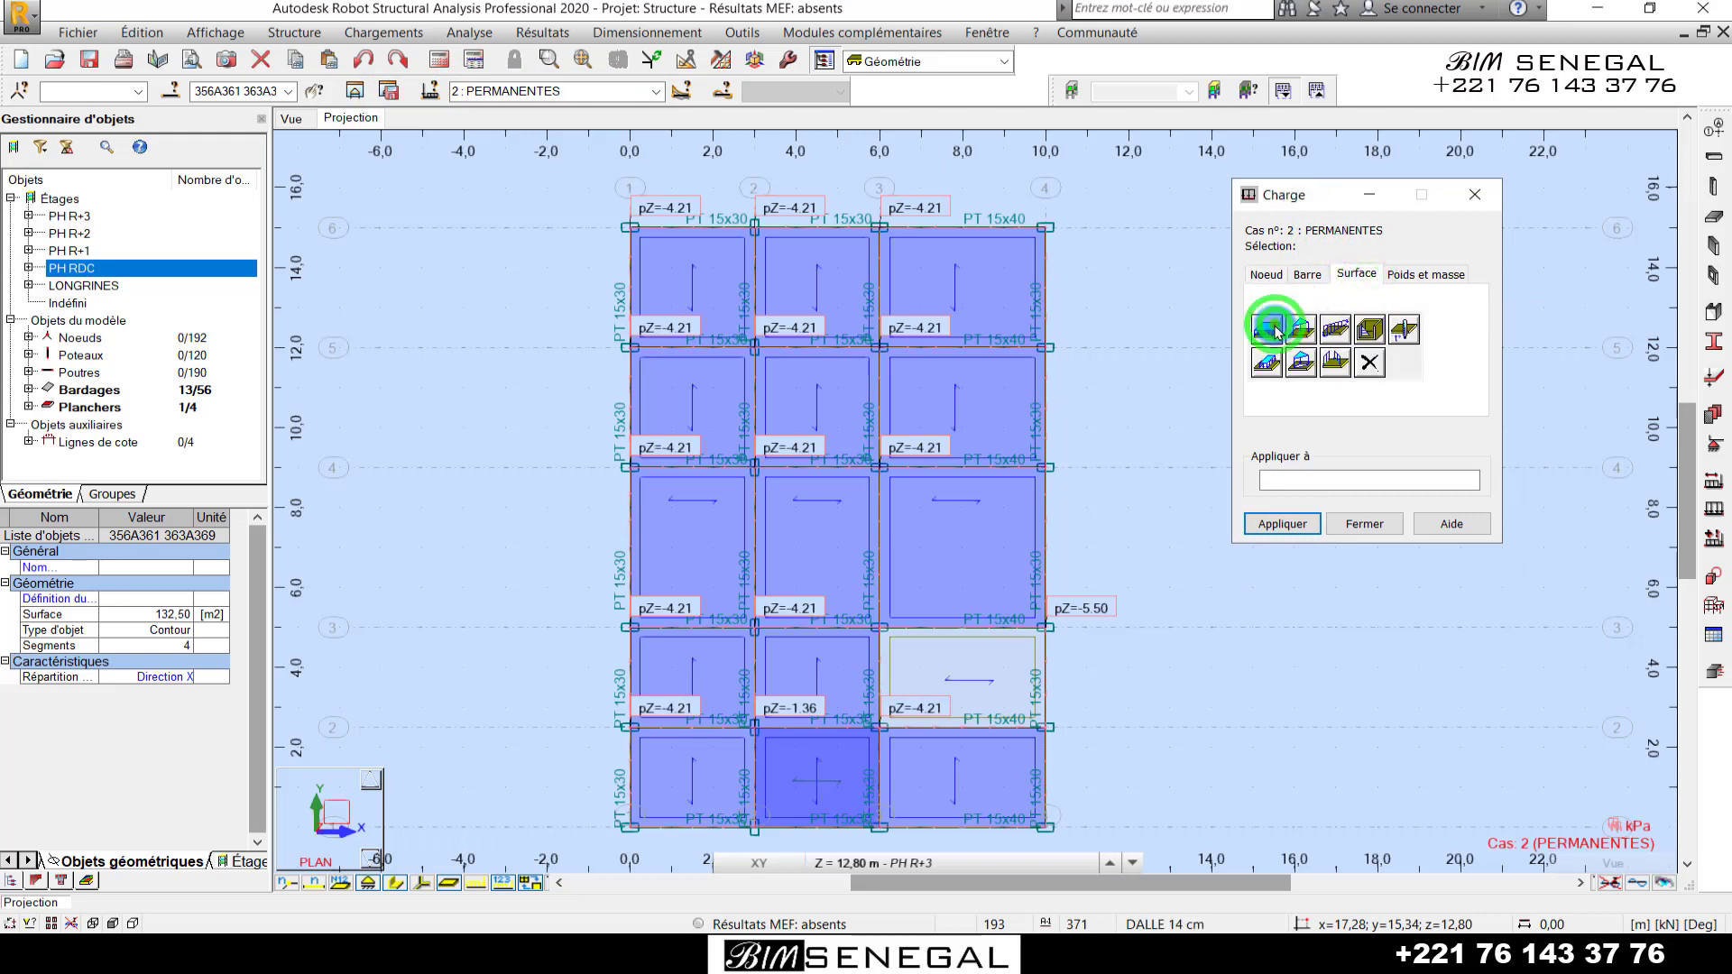
{"action": "double_click", "coordinate": [1401, 468]}
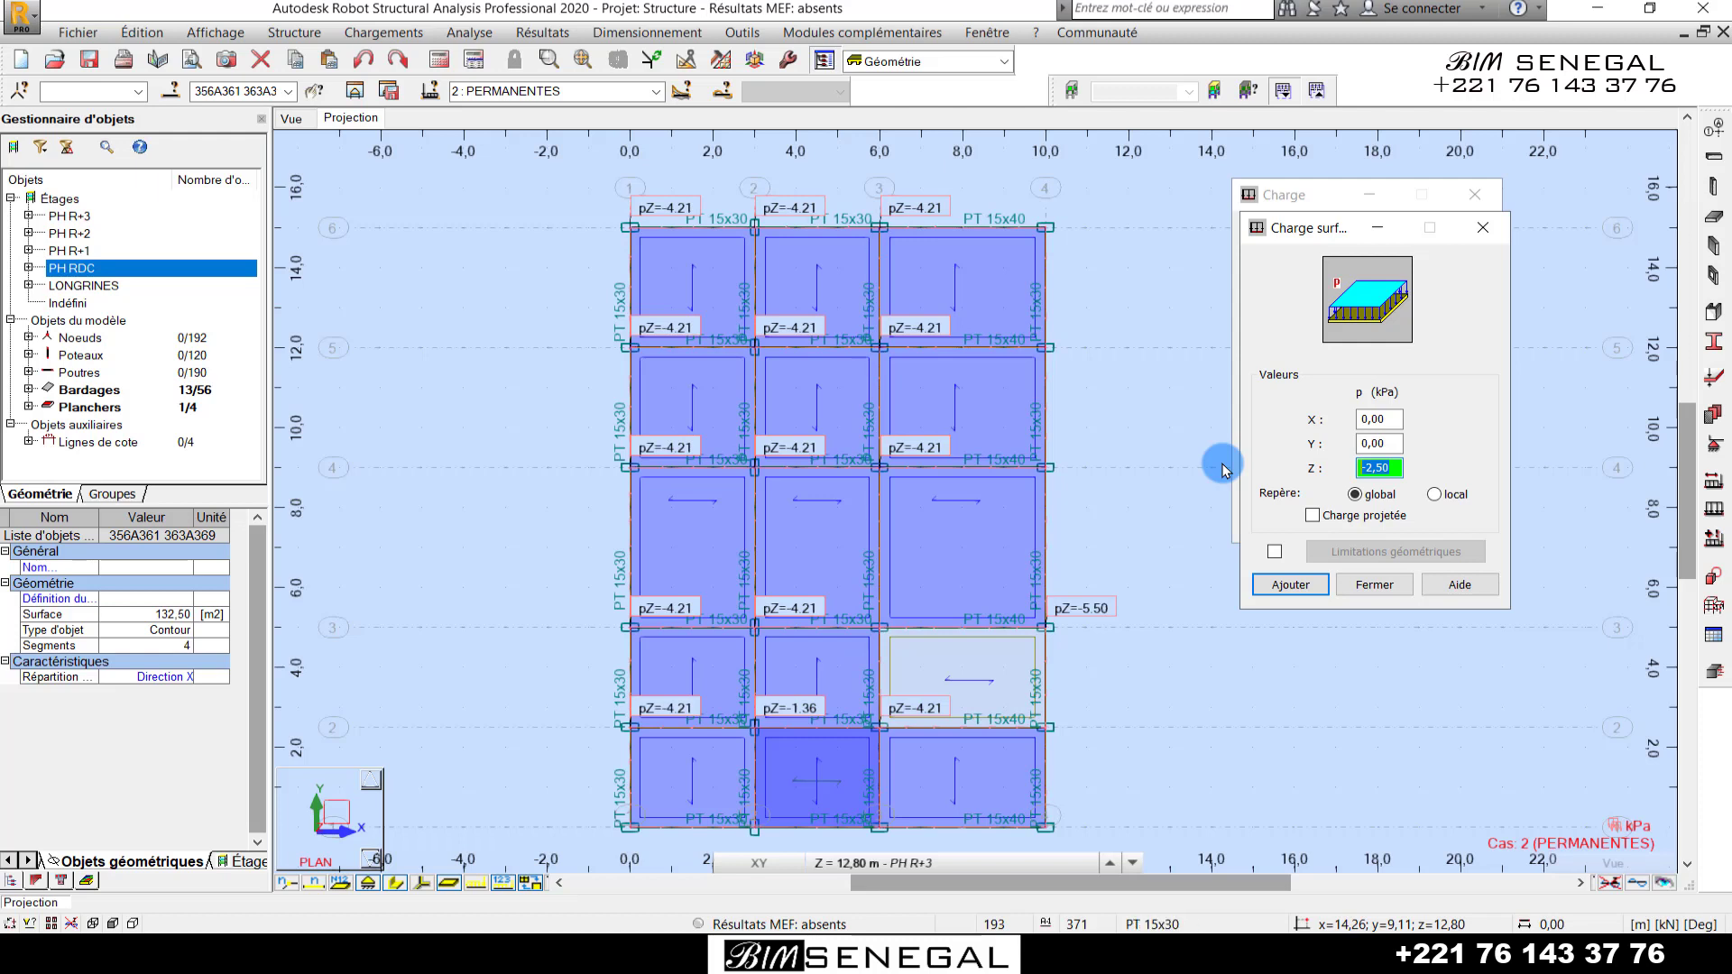
- Switch to the Calculator to add 1.8 and 0.2, and return to the surface load definition
{"action": "key", "text": "super"}
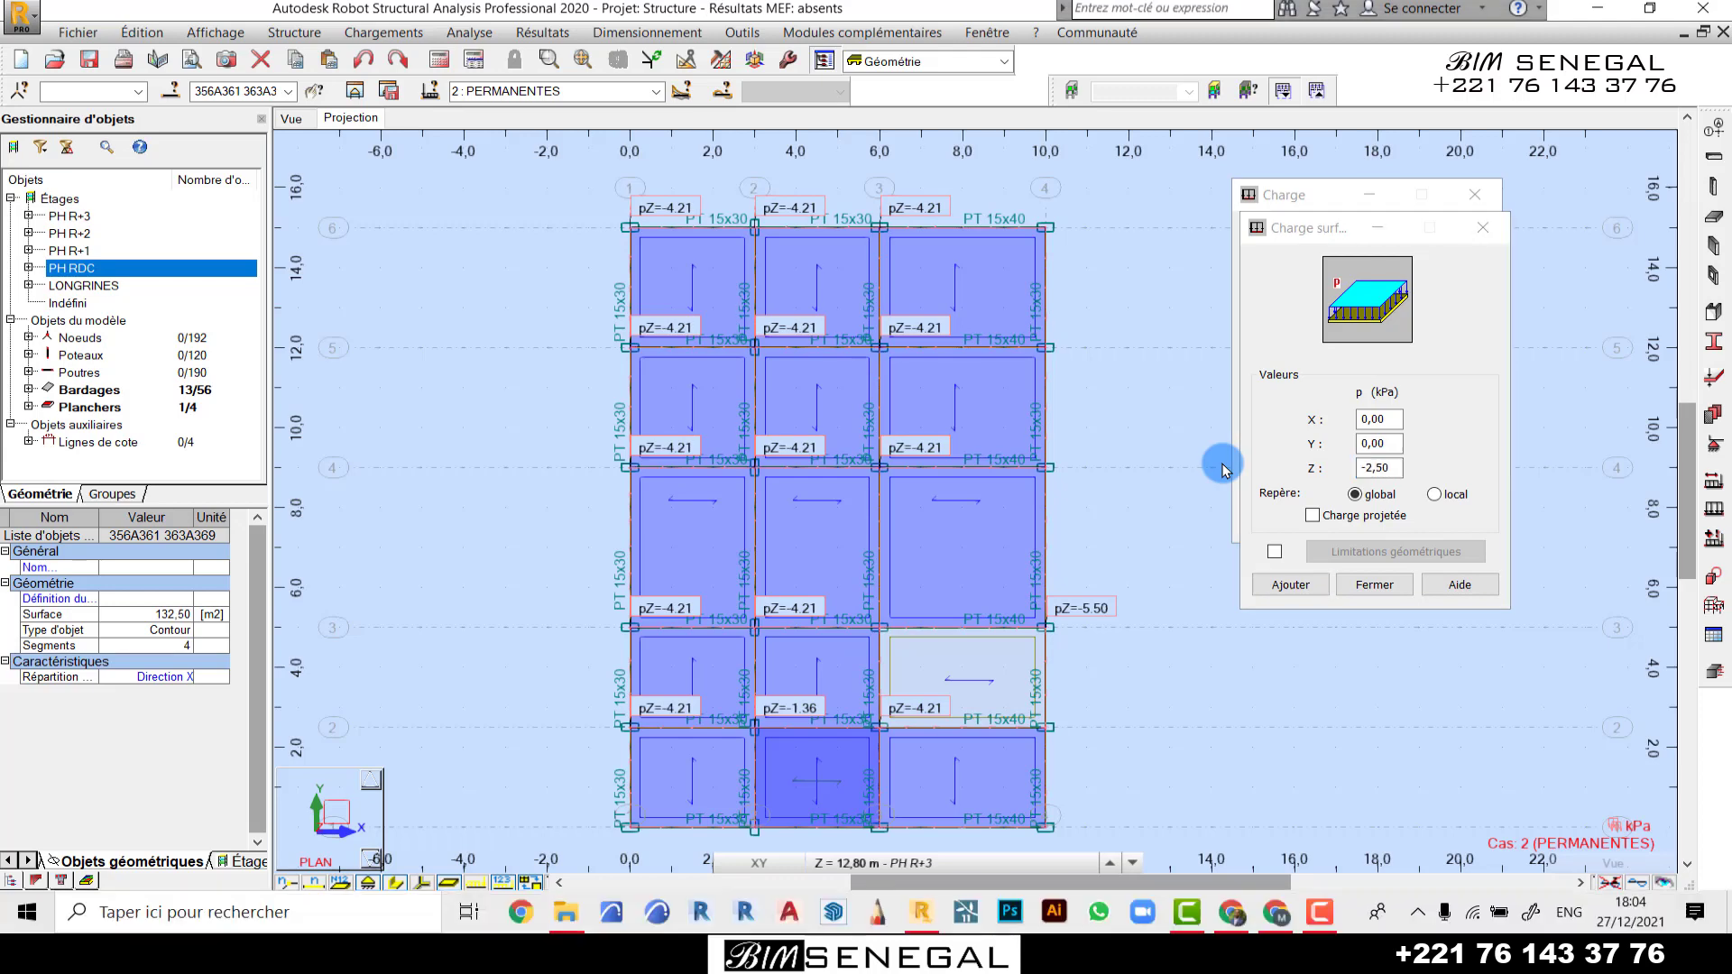
{"action": "type", "text": "cal"}
{"action": "key", "text": "Return"}
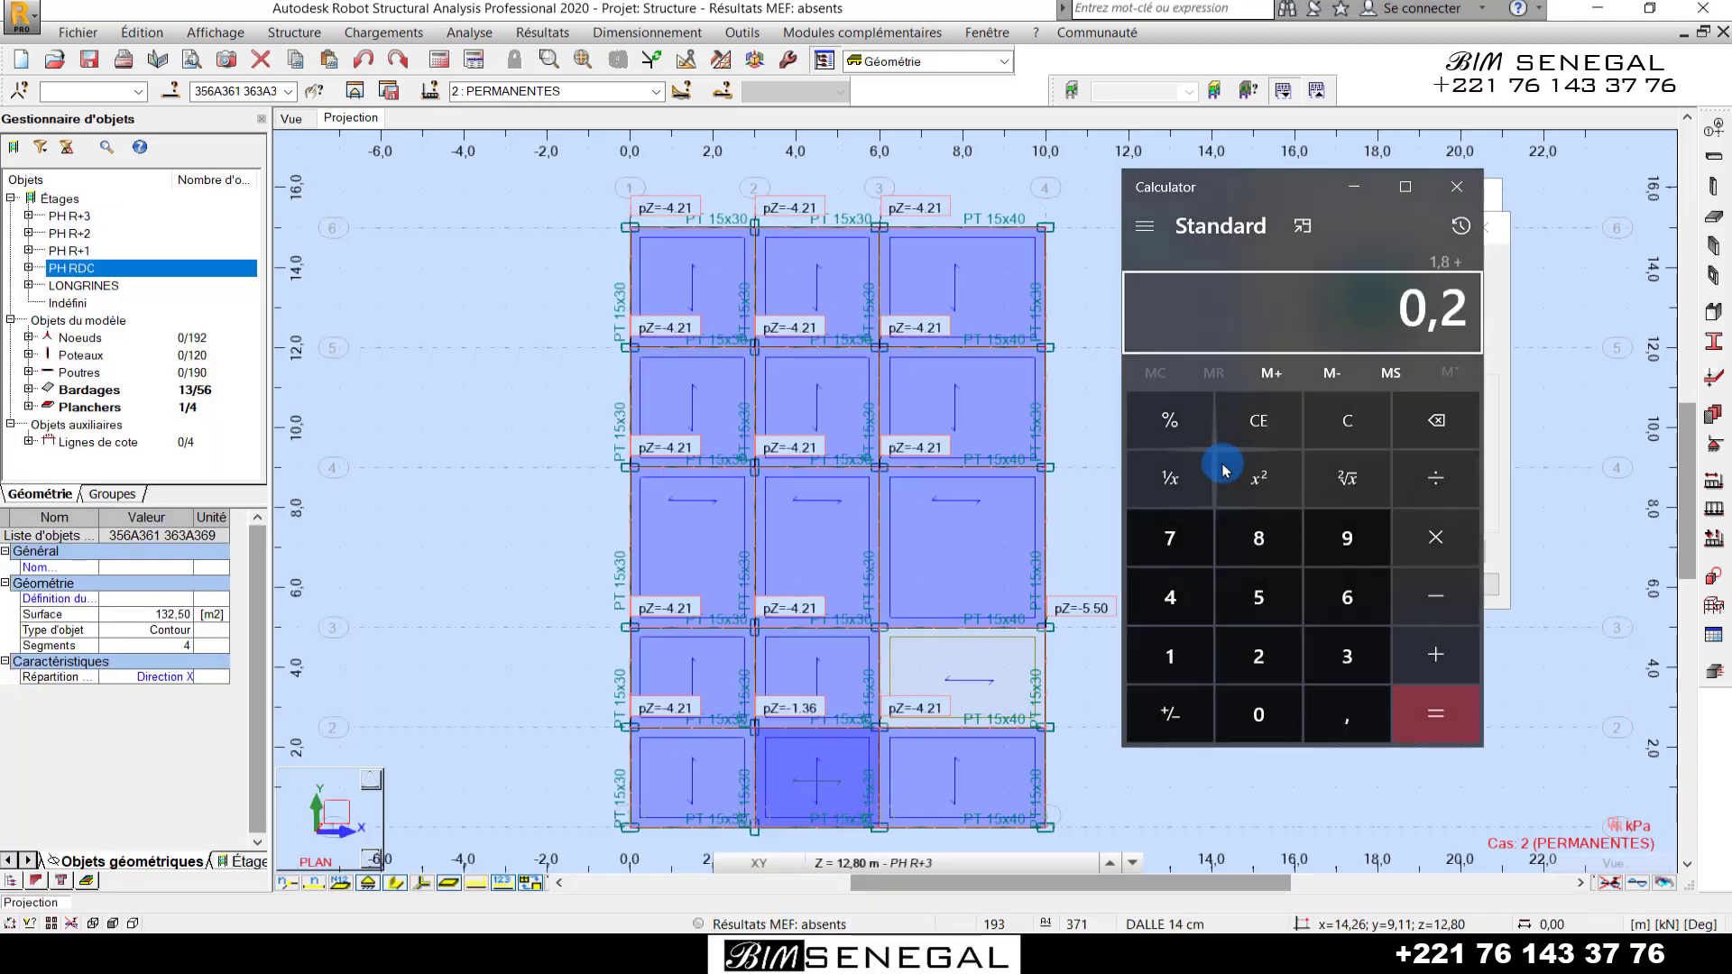
{"action": "left_click", "coordinate": [1356, 187]}
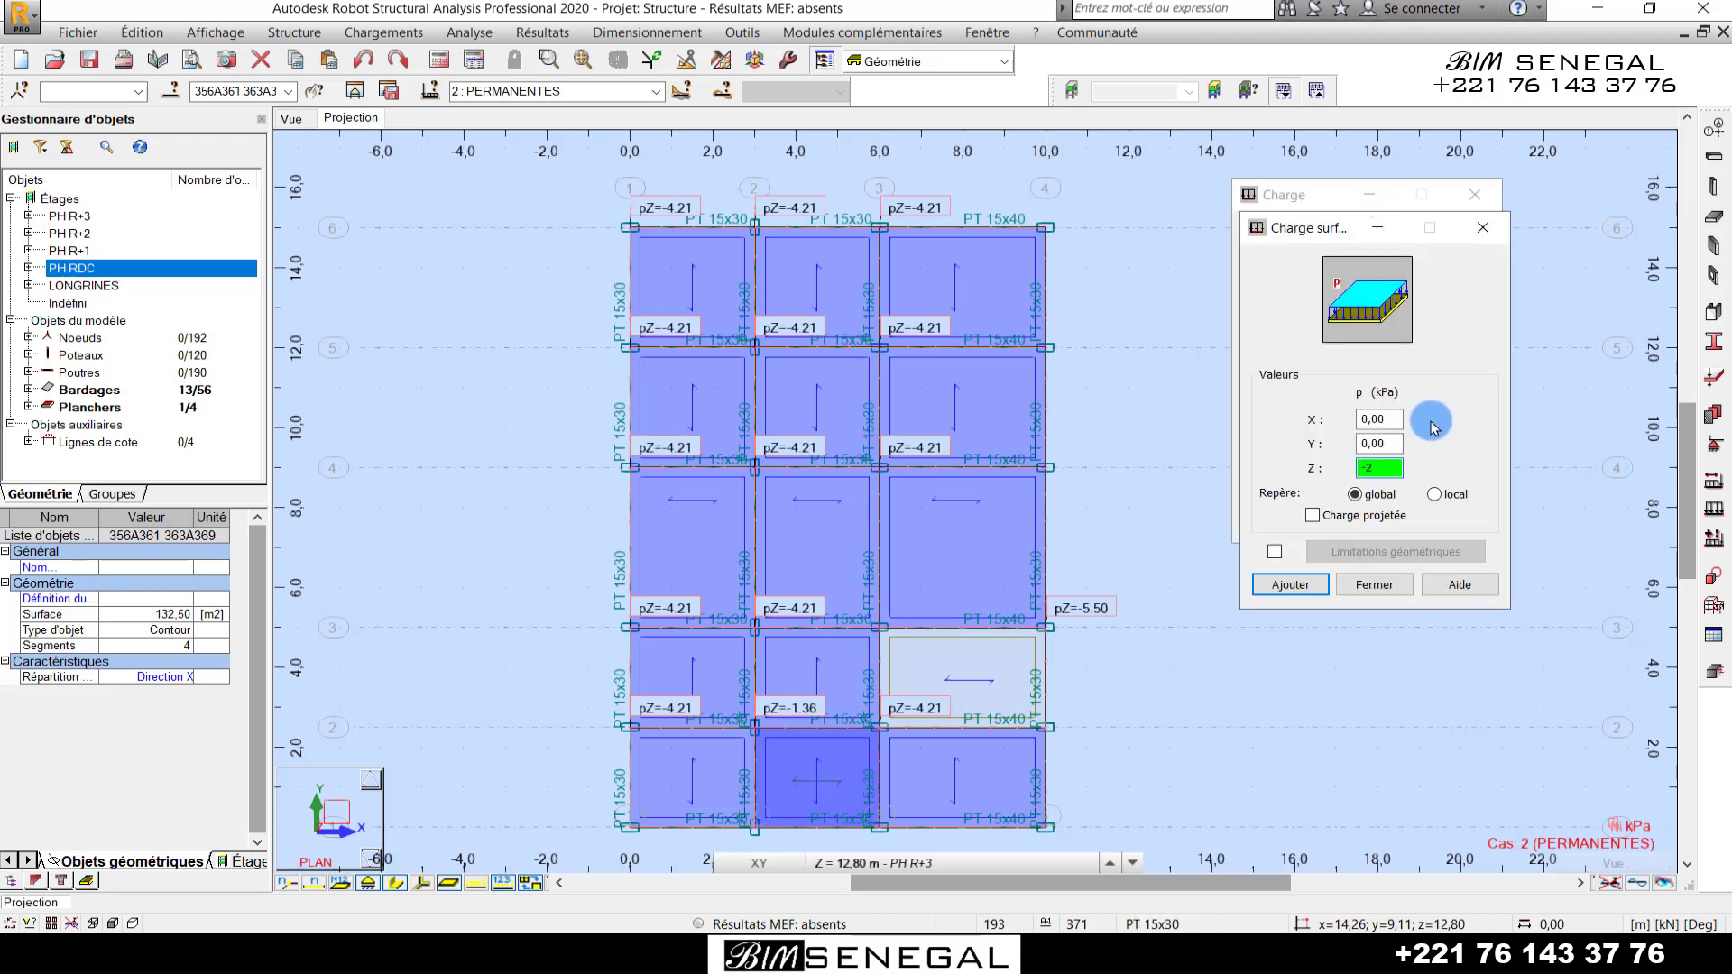
- Apply a uniform surface load of Z = -2 kPa to the selected PH R+3 panels, close the load definition and clear the selection
{"action": "left_click", "coordinate": [1293, 587]}
{"action": "left_click", "coordinate": [1279, 526]}
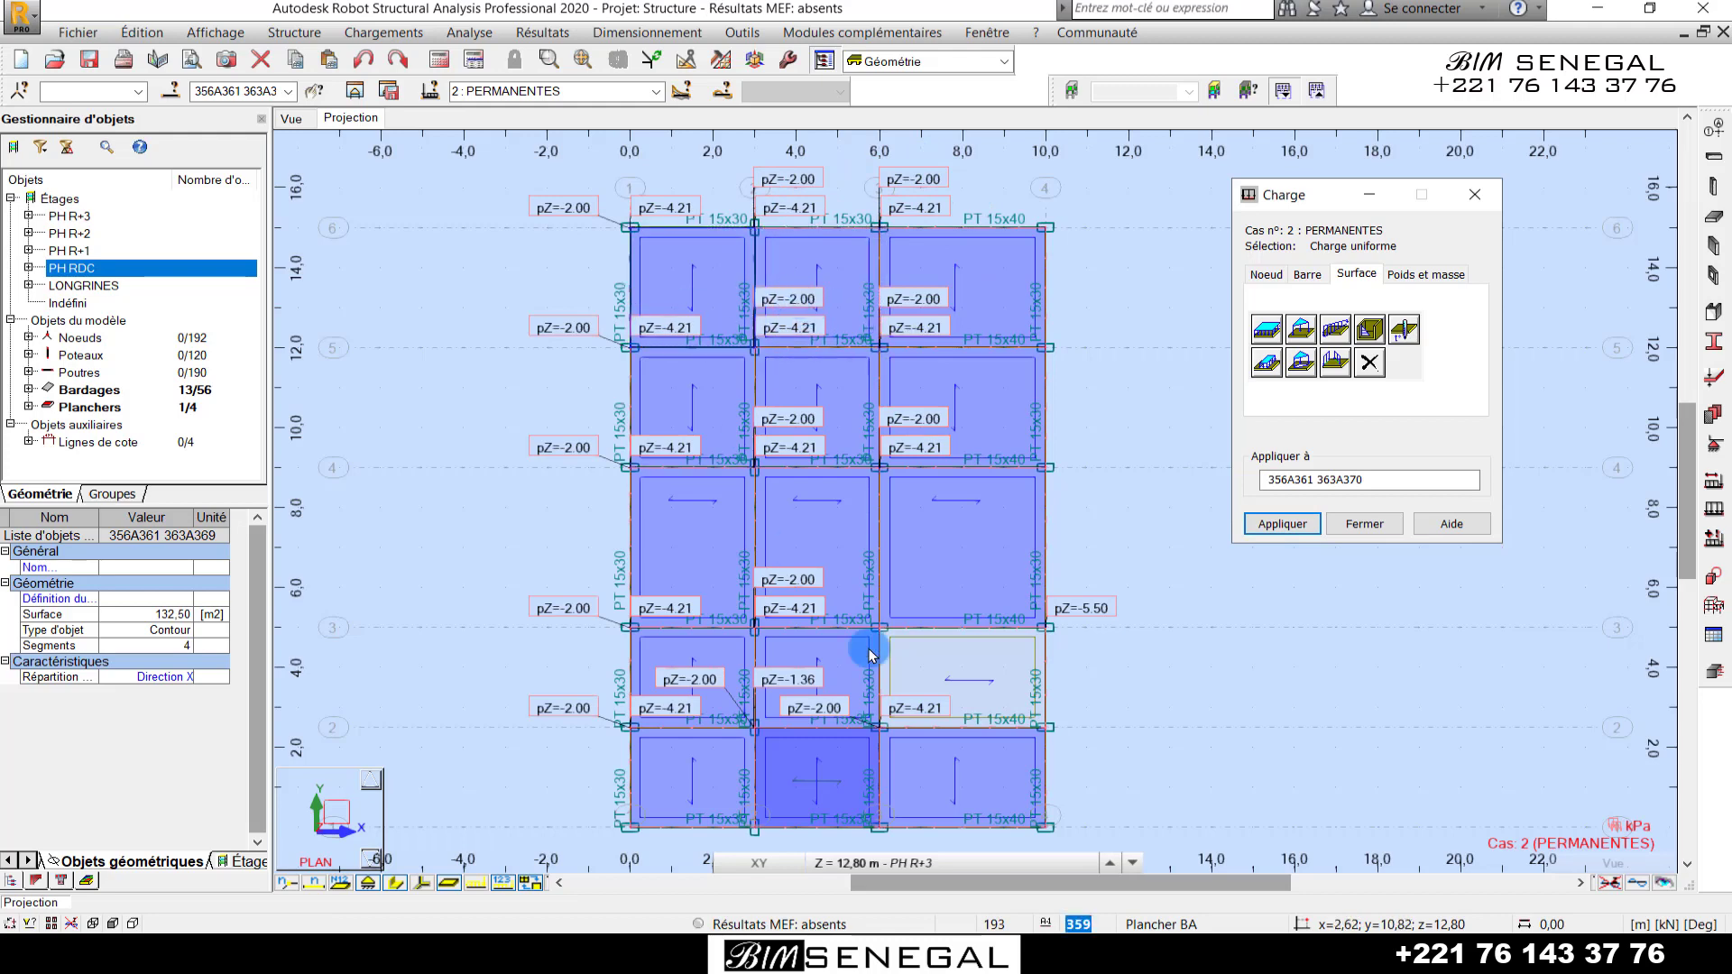
{"action": "left_click", "coordinate": [1489, 208]}
{"action": "left_click", "coordinate": [1214, 425]}
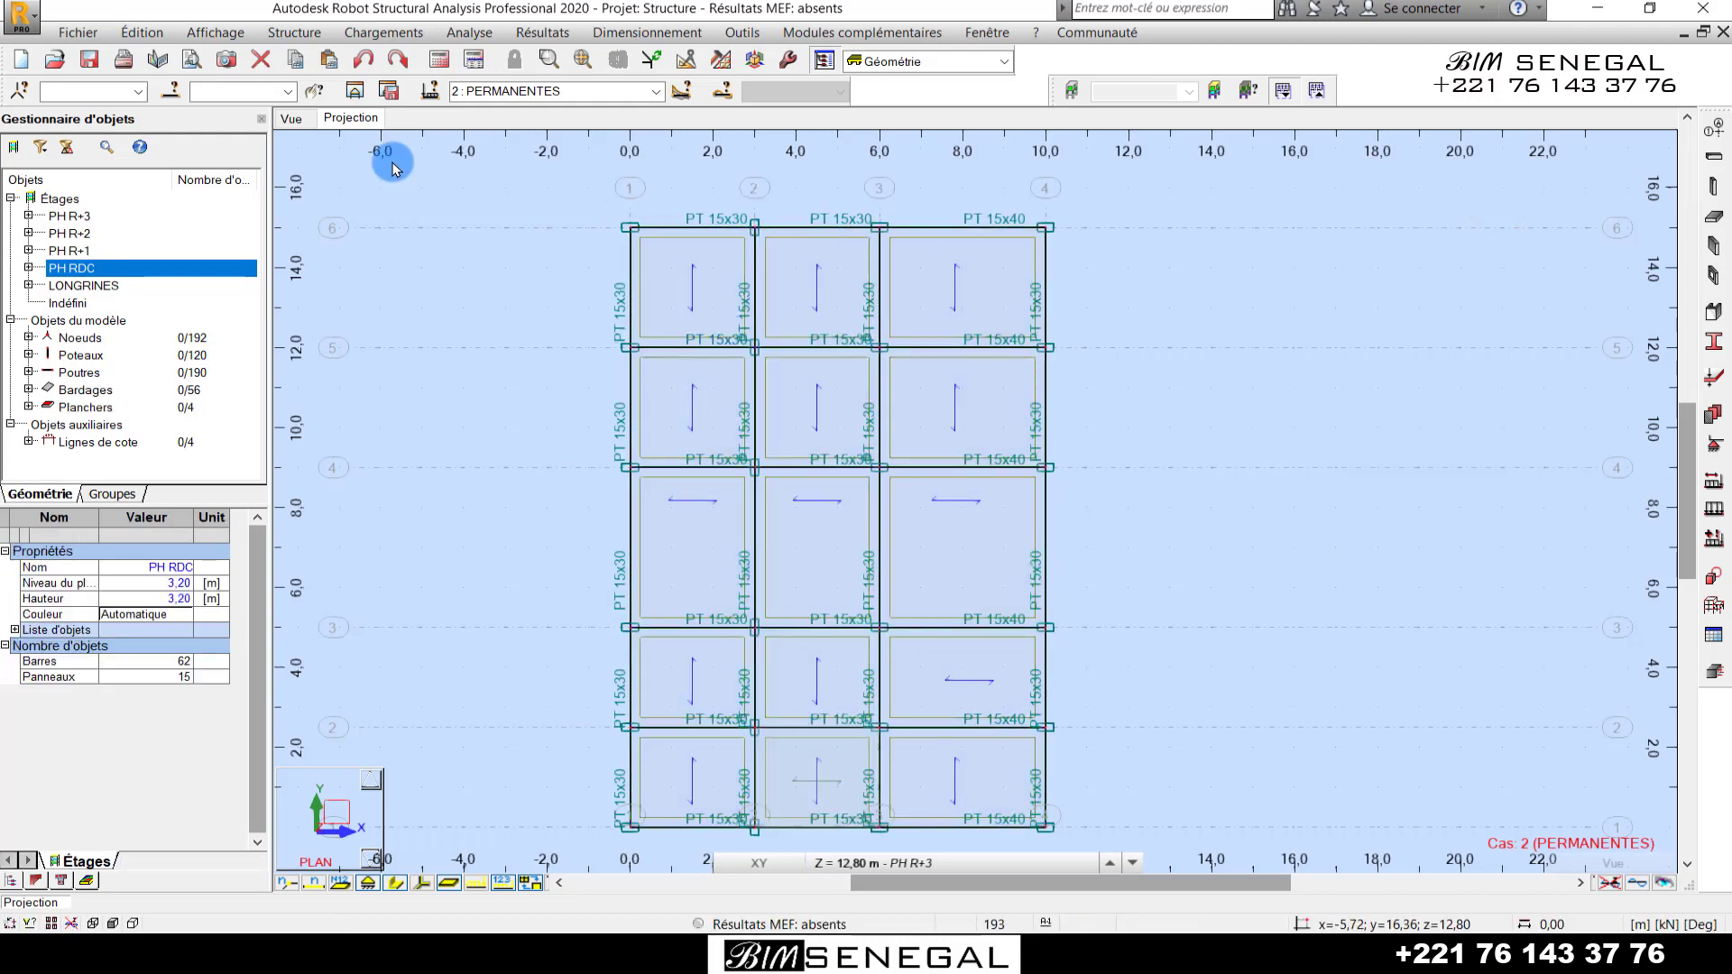
- Return to the 3D view and select the whole structure
{"action": "left_click", "coordinate": [290, 118]}
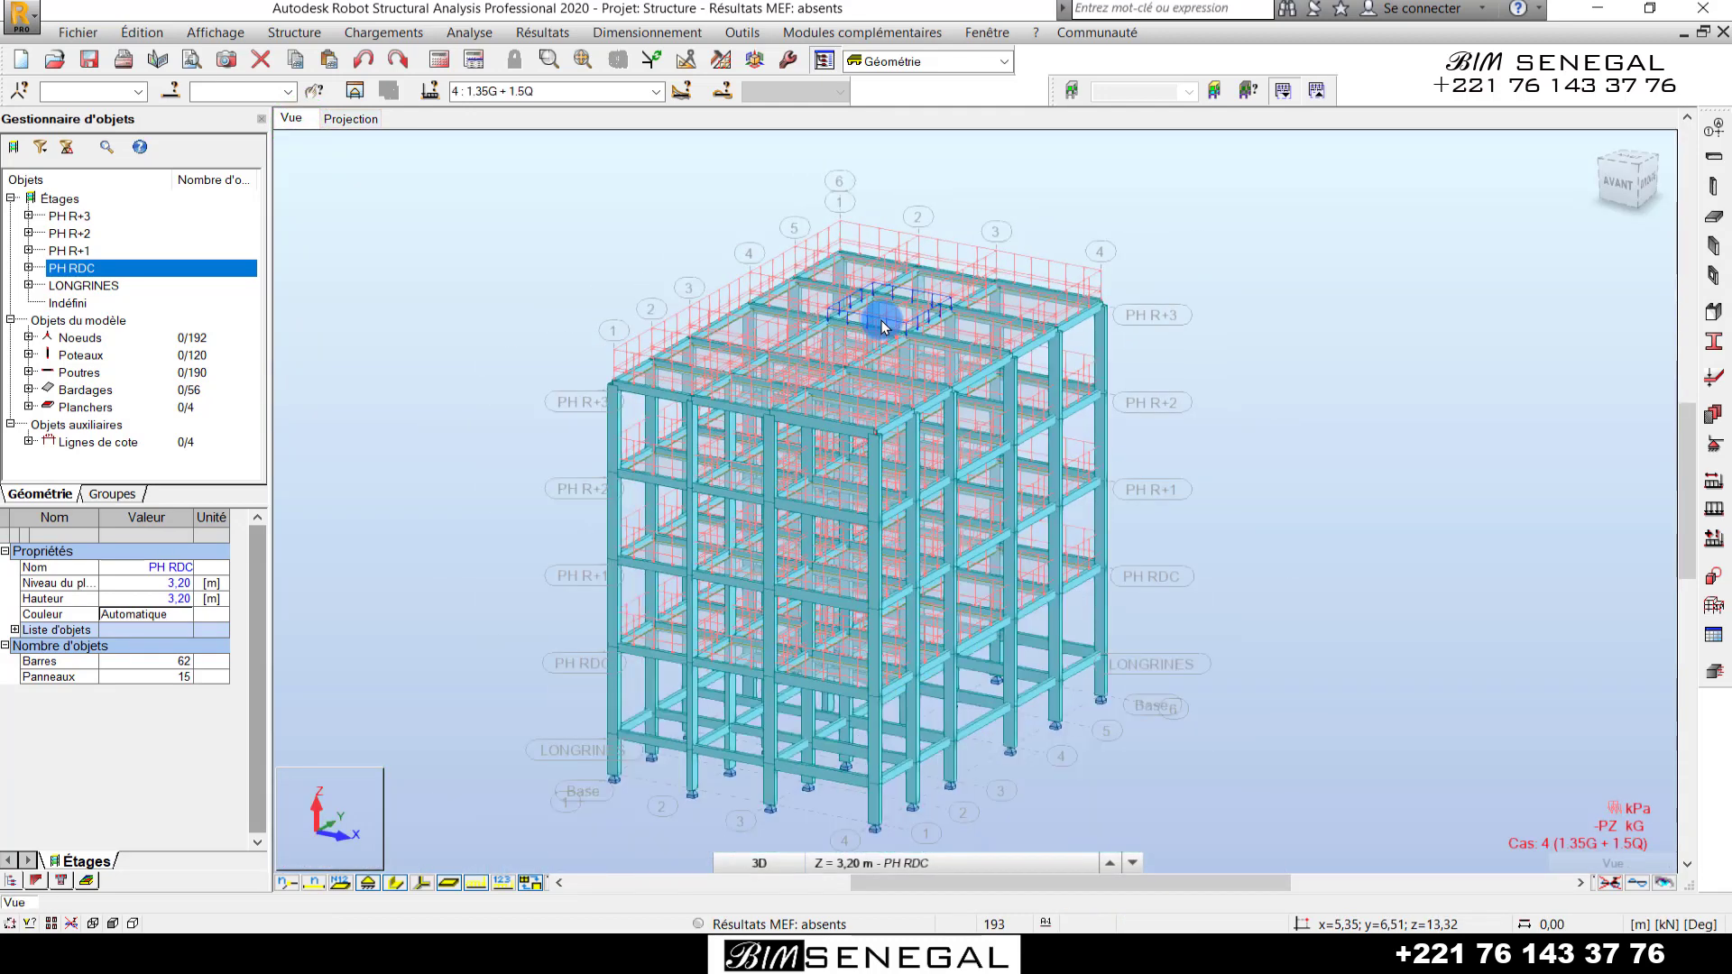
{"action": "scroll", "coordinate": [882, 326], "scroll_direction": "down", "scroll_amount": 2}
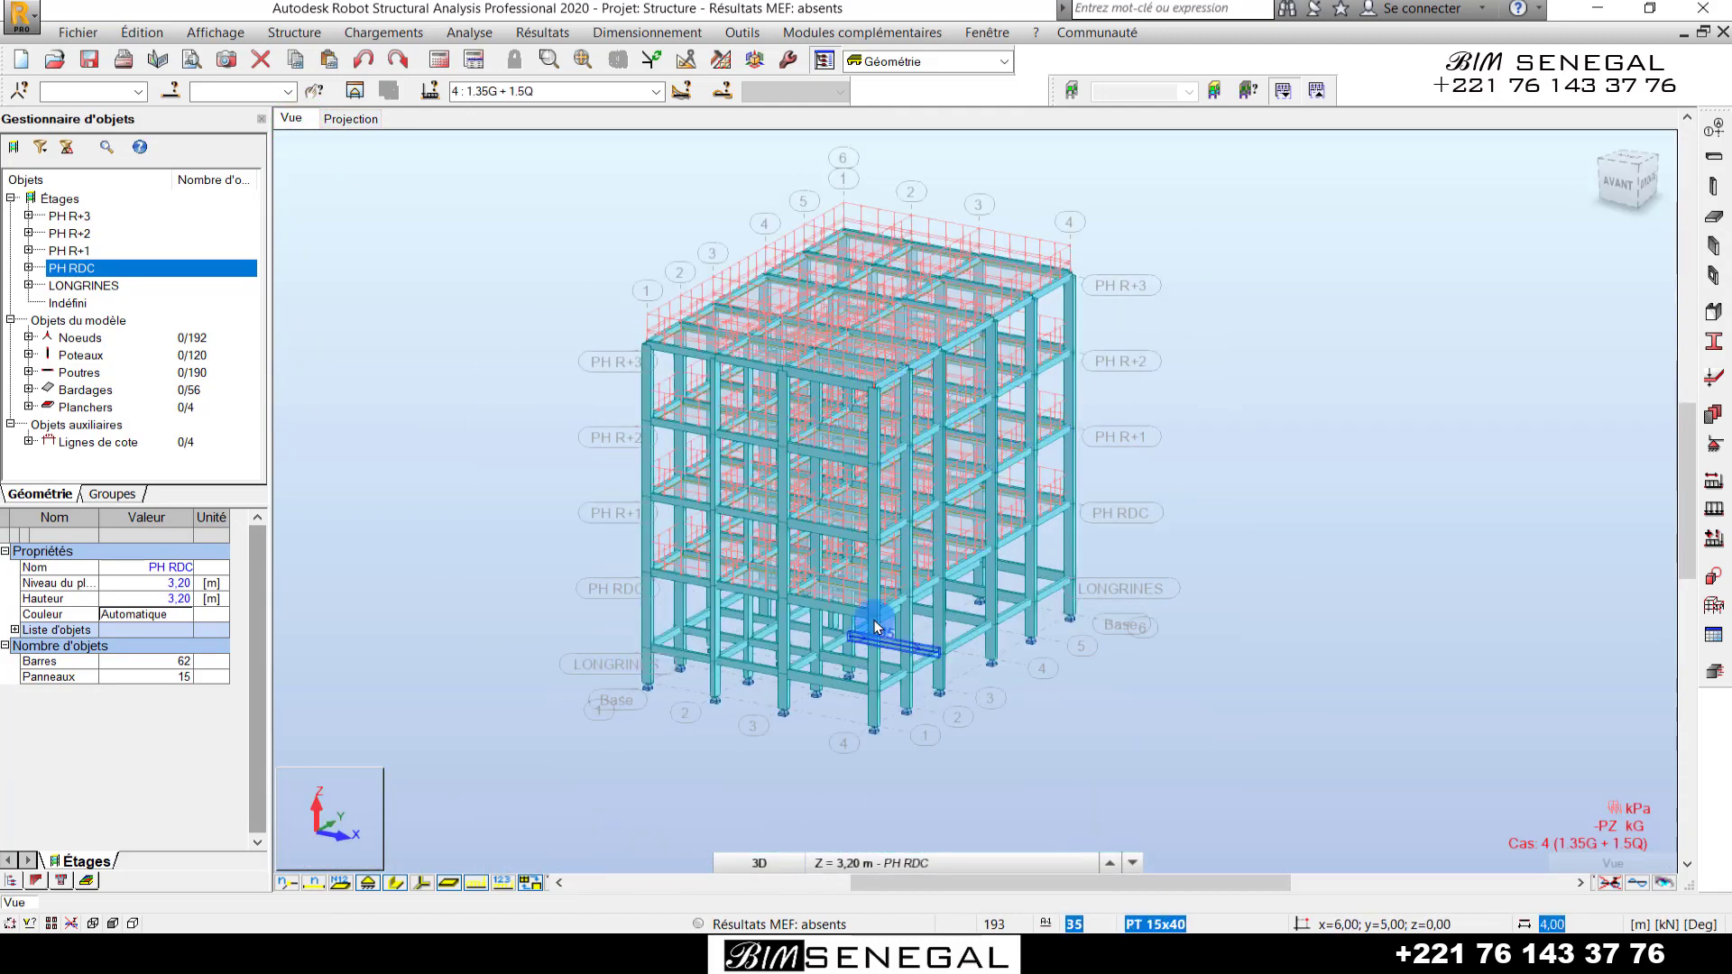
{"action": "scroll", "coordinate": [893, 541], "scroll_direction": "up", "scroll_amount": 1}
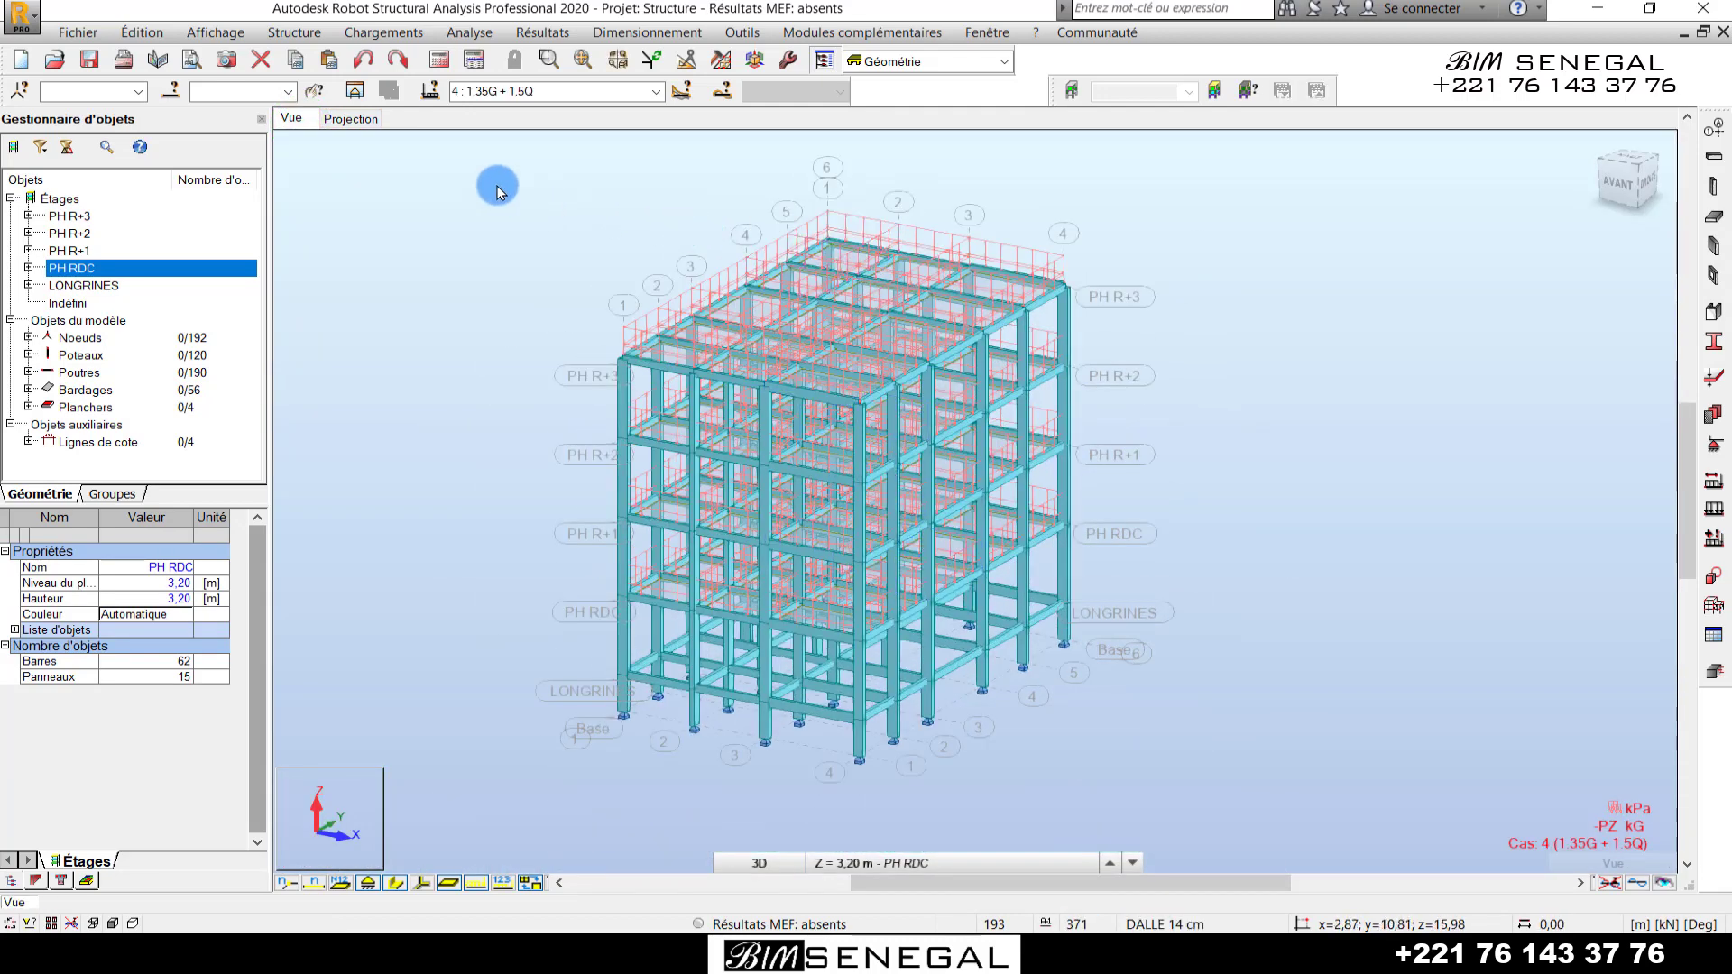
{"action": "left_click_drag", "start_coordinate": [444, 154], "coordinate": [1307, 803]}
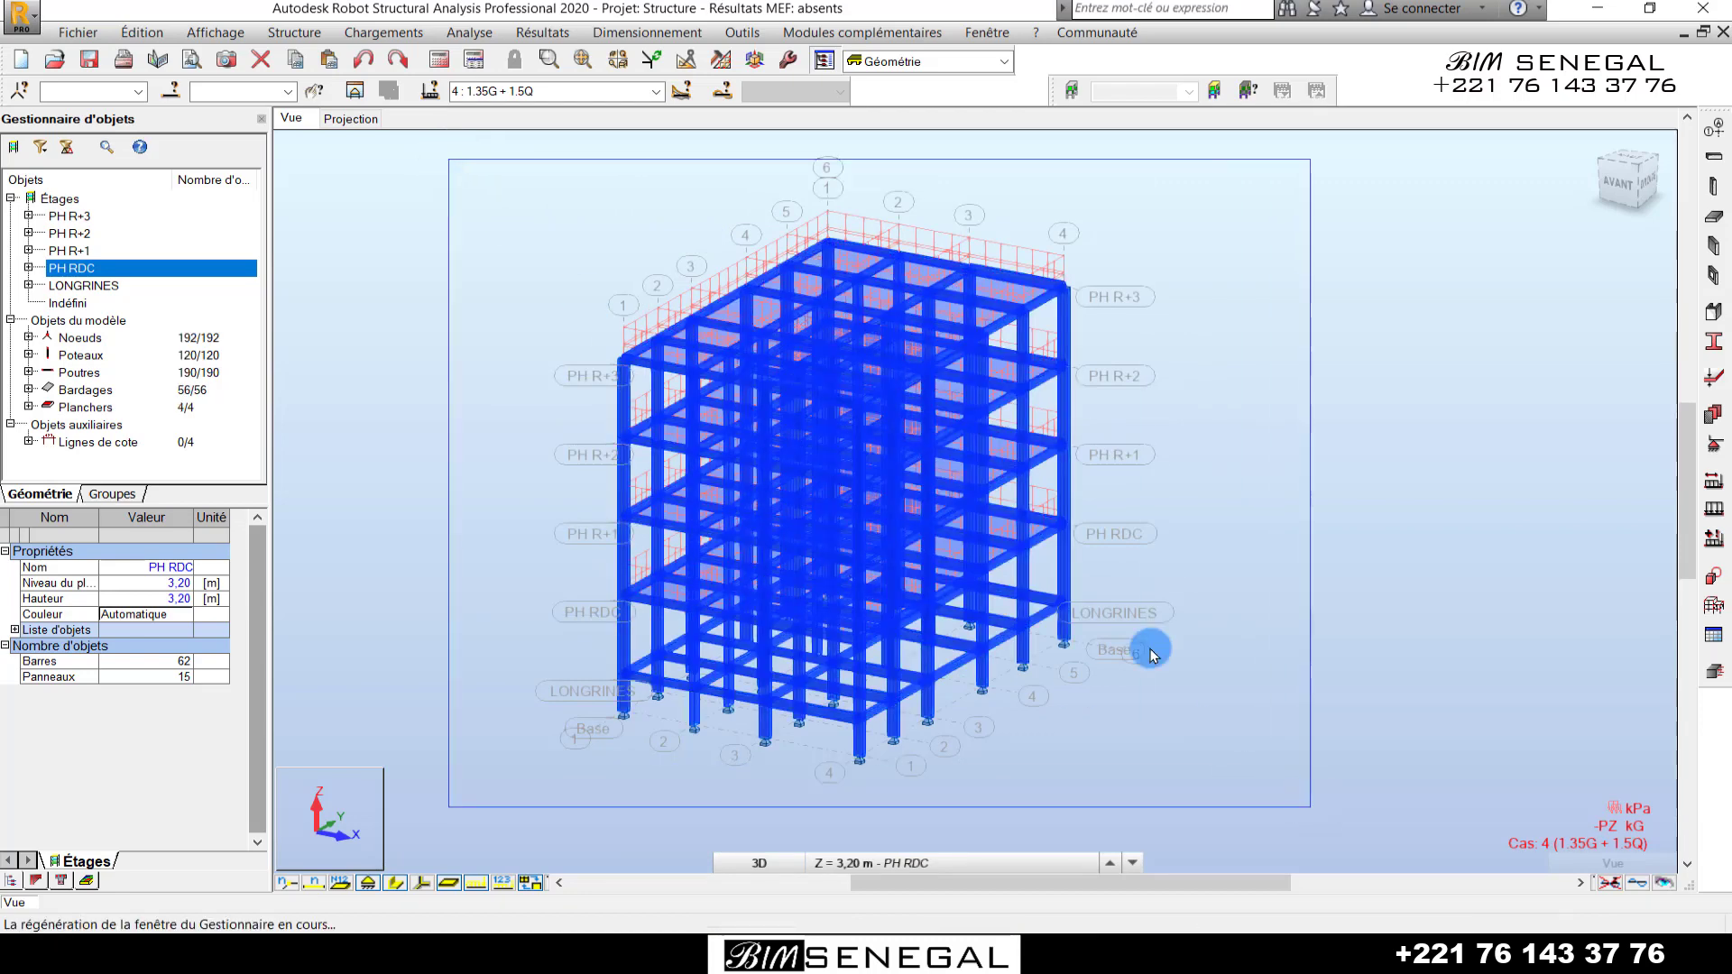
- Set the selected structure's meshing method to Delaunay with regular mesh and Delaunay + Kang refinement enabled
{"action": "left_click", "coordinate": [718, 61]}
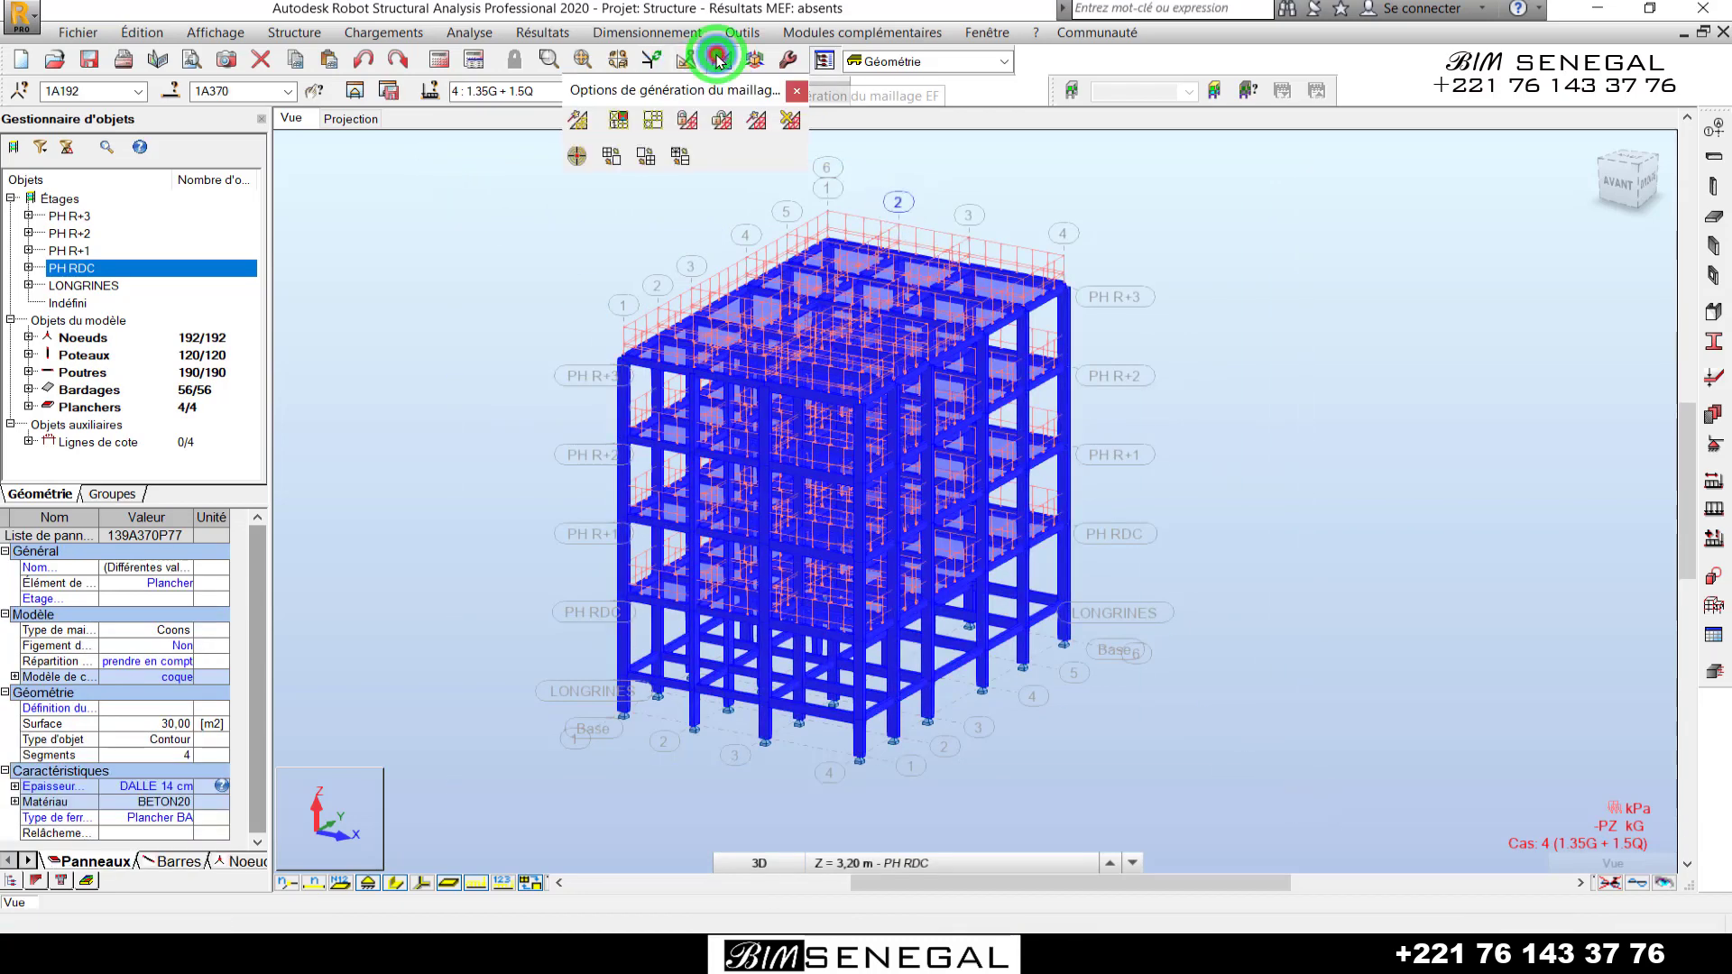
{"action": "left_click", "coordinate": [657, 120]}
{"action": "left_click_drag", "start_coordinate": [1150, 250], "coordinate": [512, 222]}
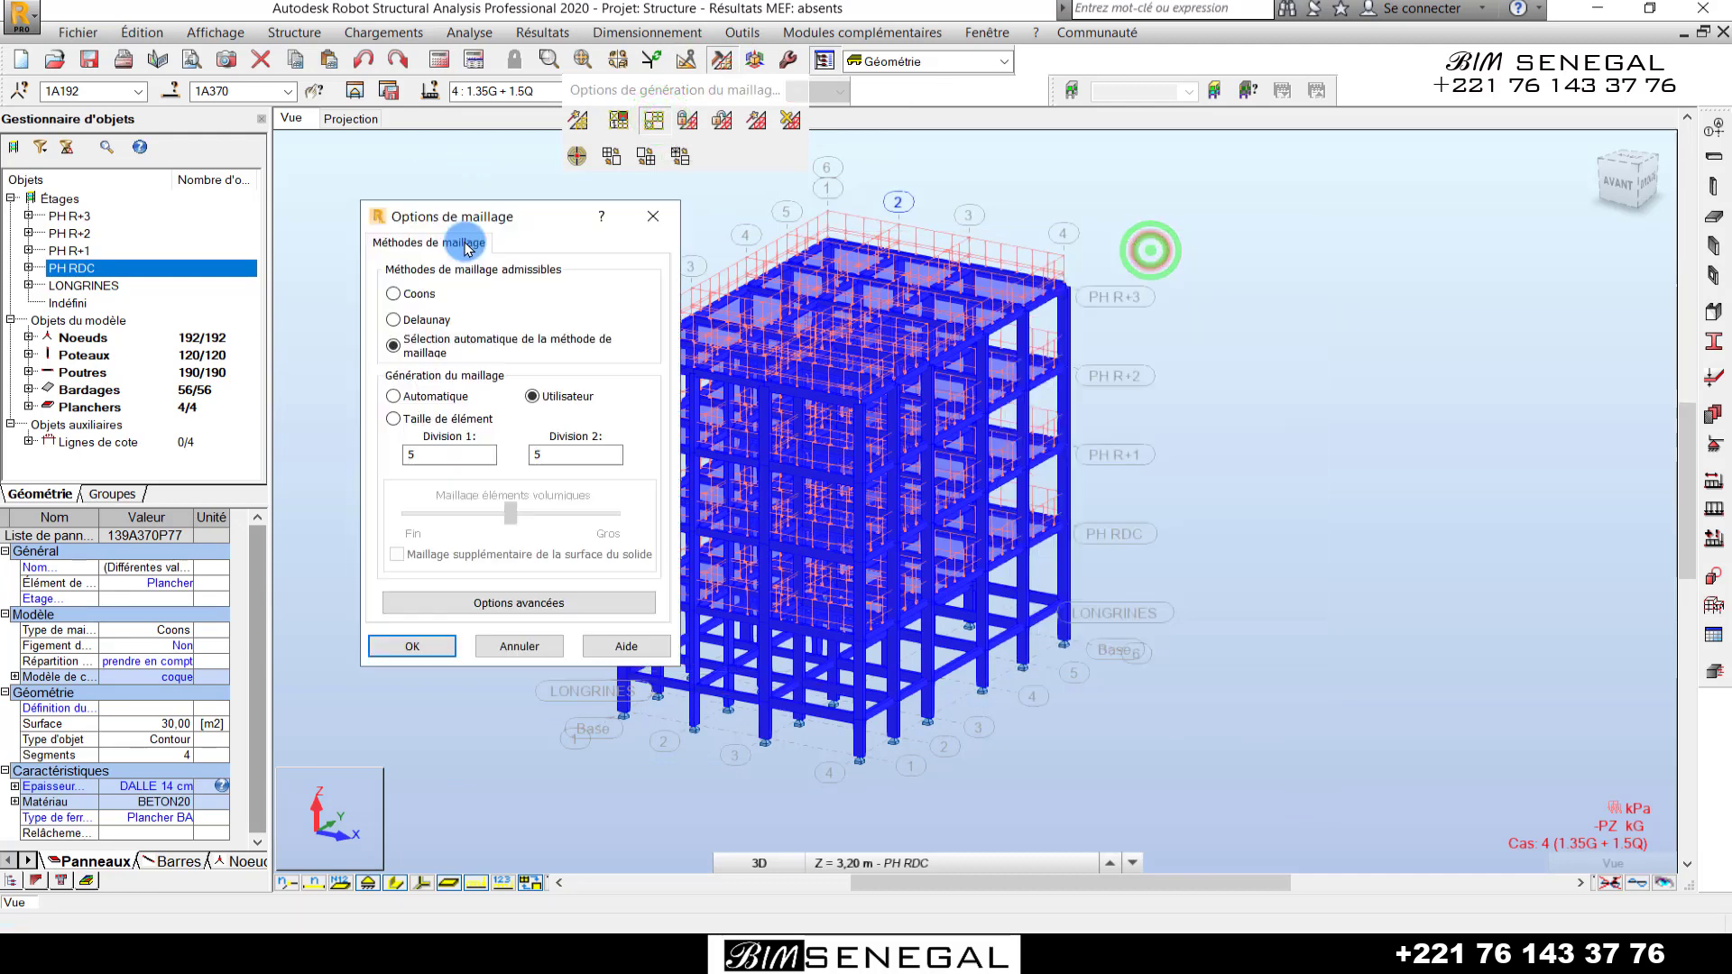
{"action": "left_click", "coordinate": [437, 321]}
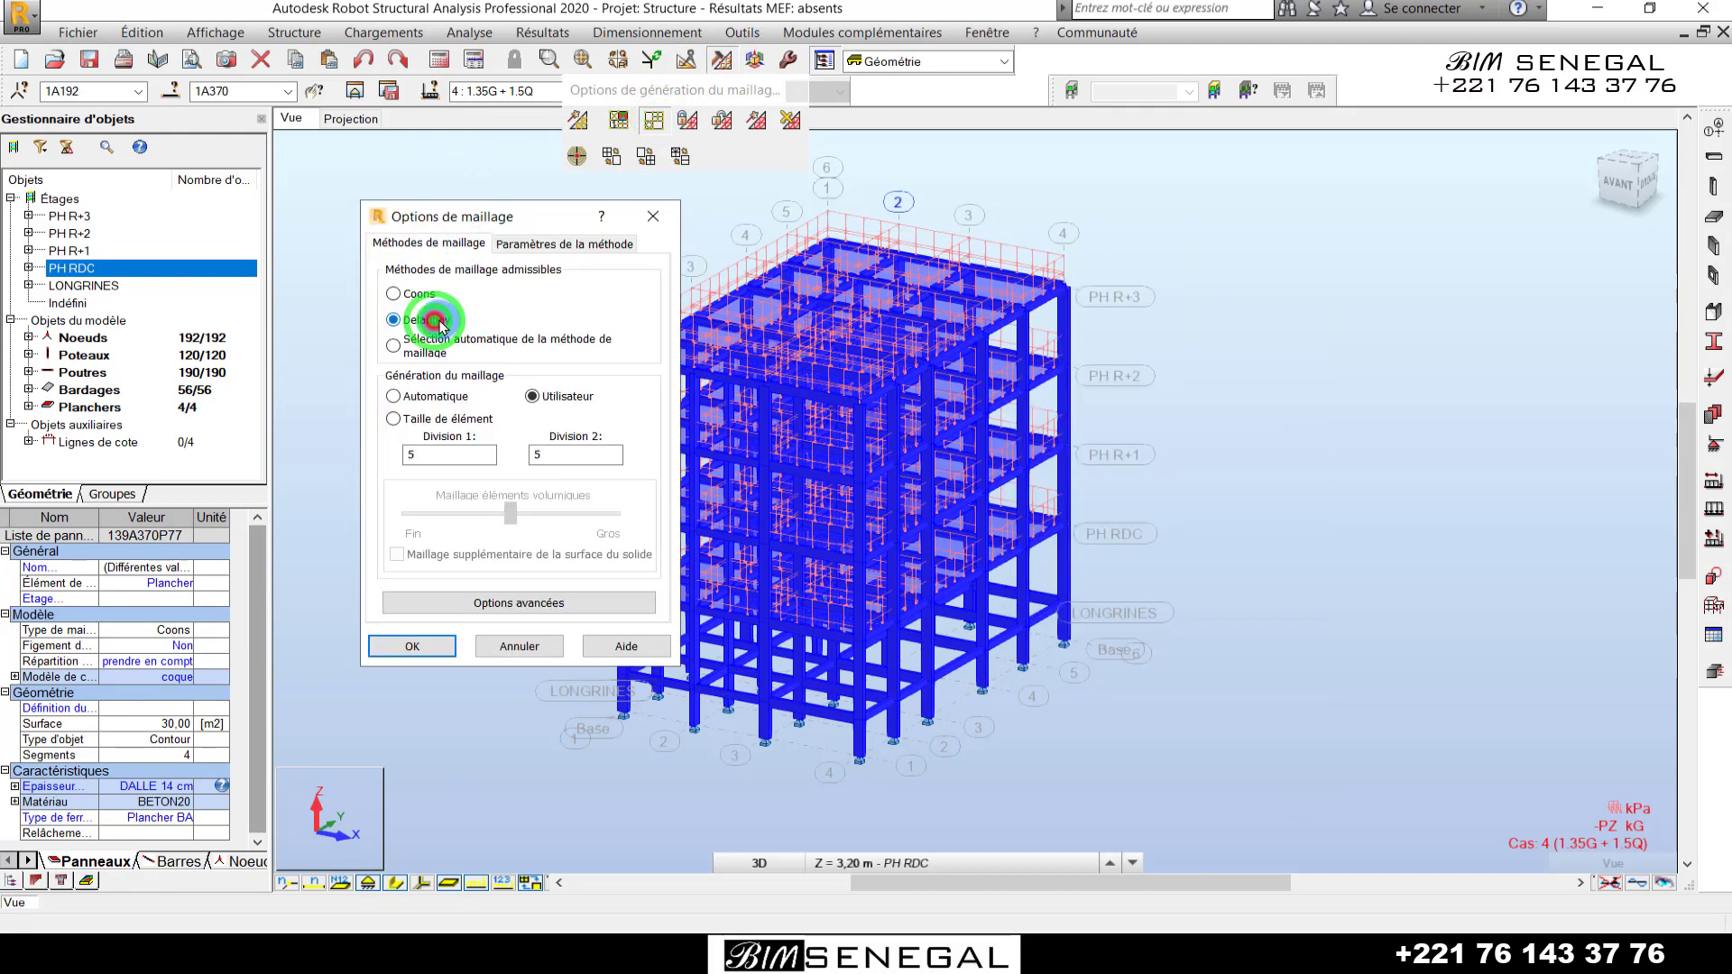
{"action": "left_click", "coordinate": [567, 246]}
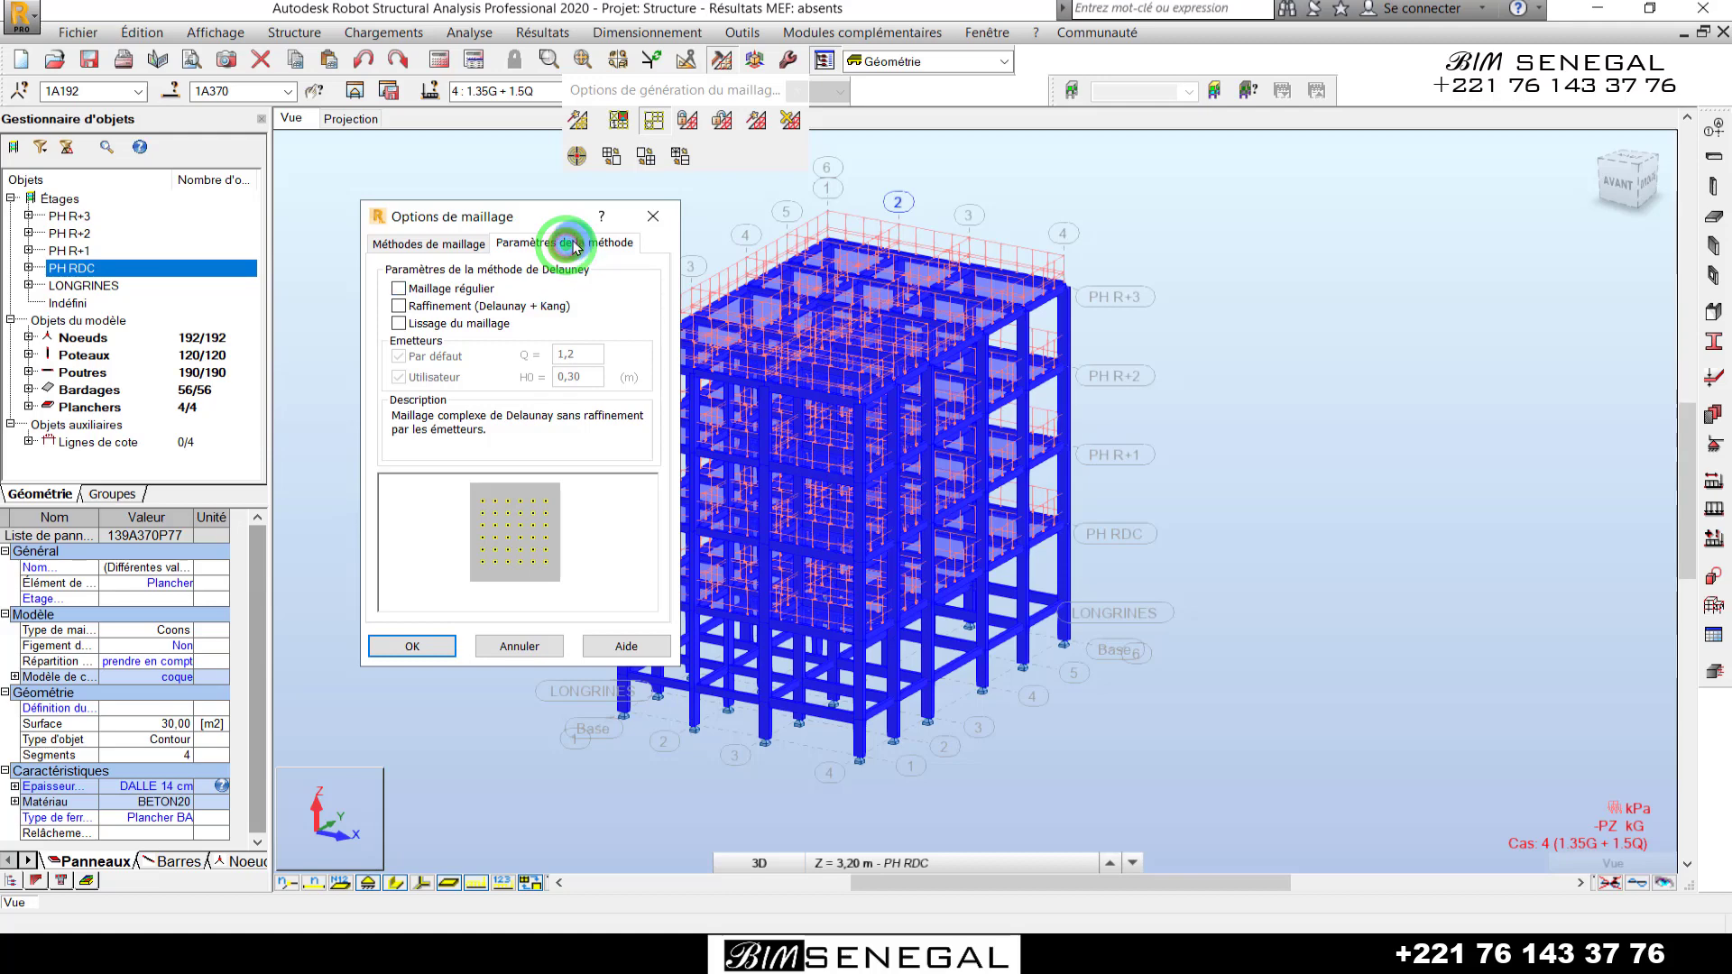
{"action": "left_click", "coordinate": [443, 314]}
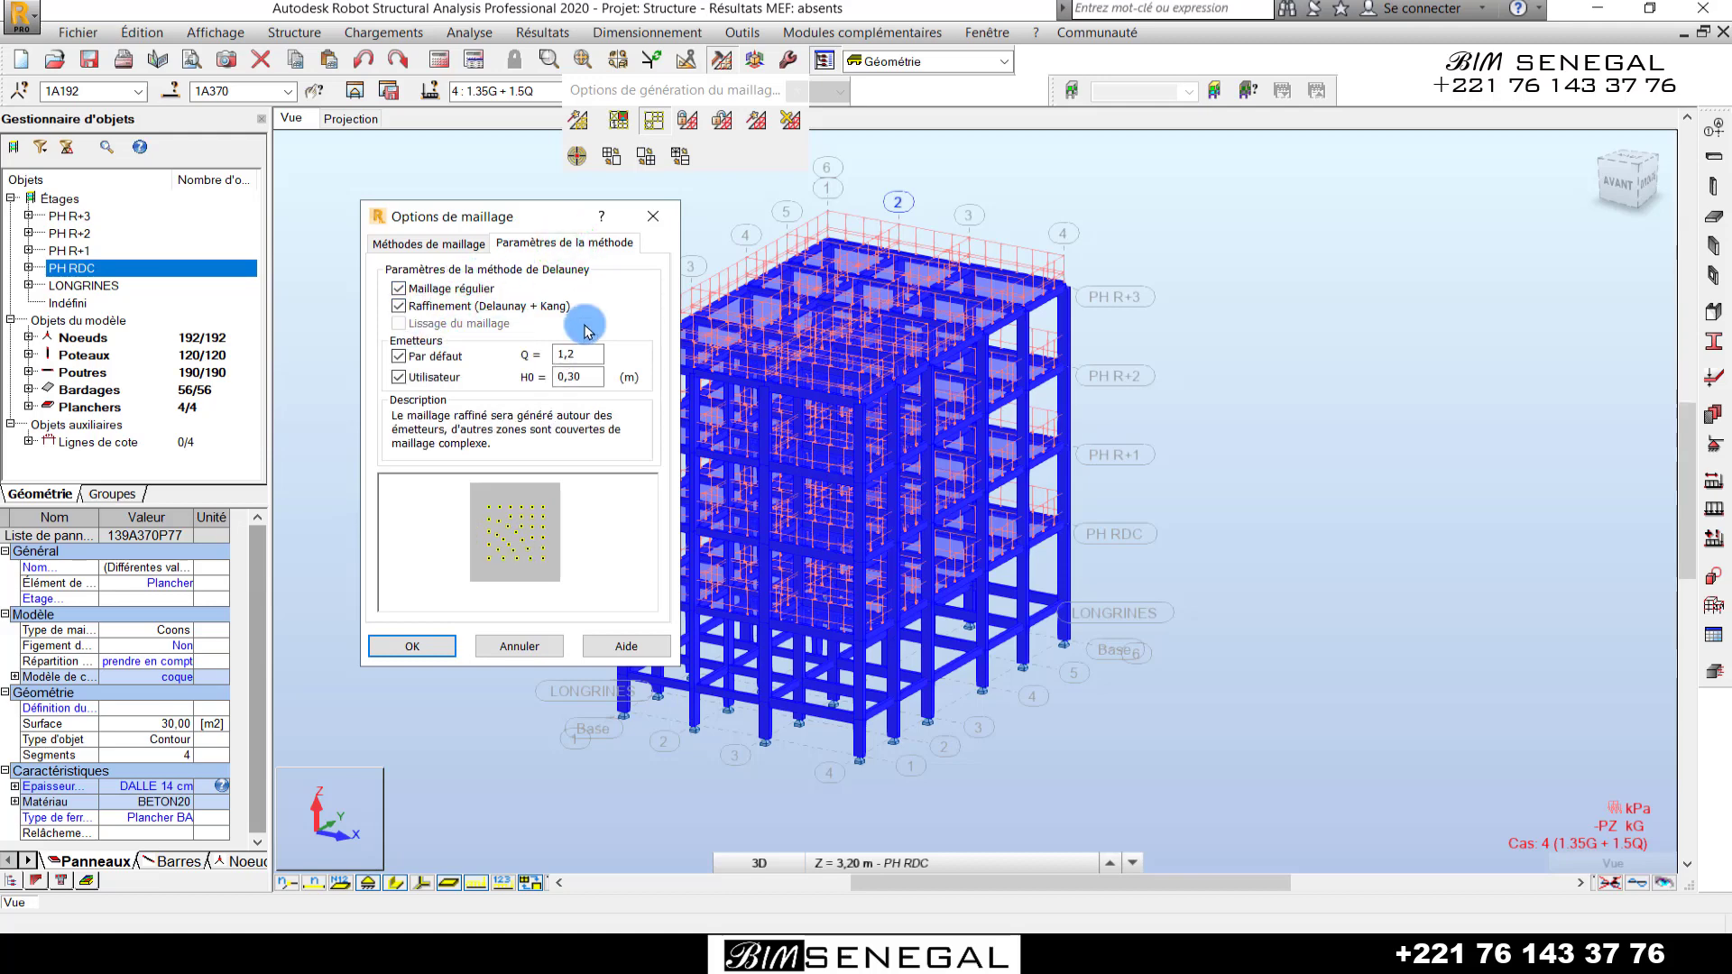
{"action": "left_click", "coordinate": [412, 646]}
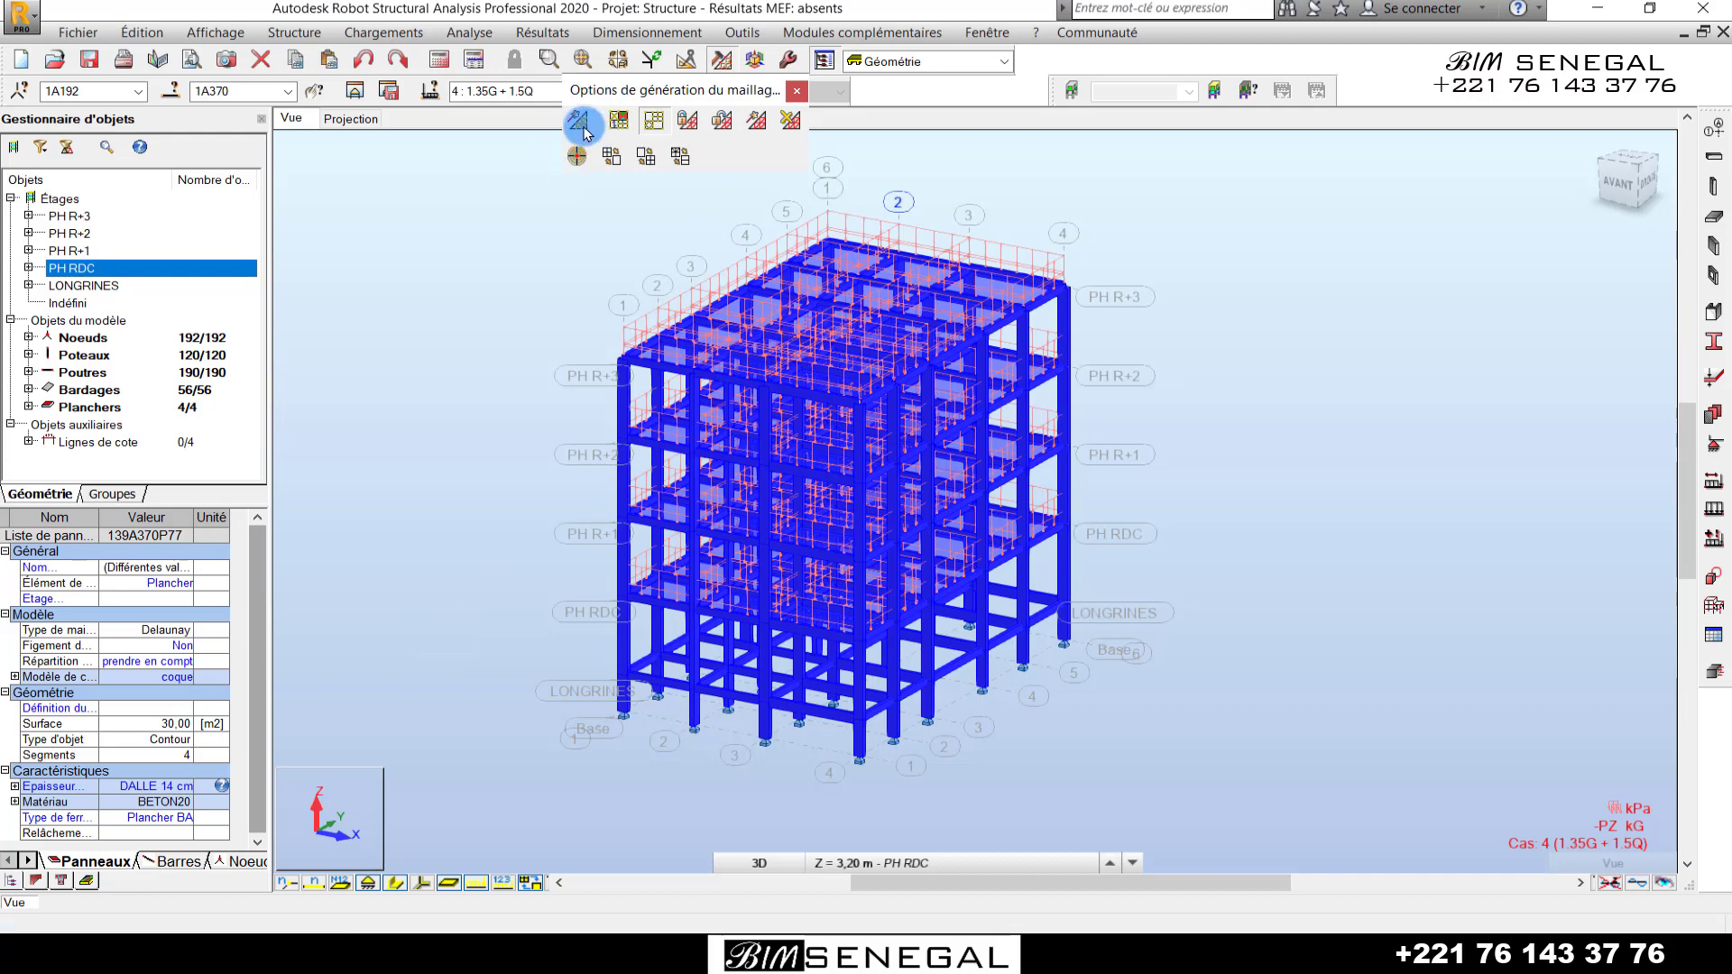
- Generate the calculation model for the structure and clear the selection
{"action": "left_click", "coordinate": [582, 129]}
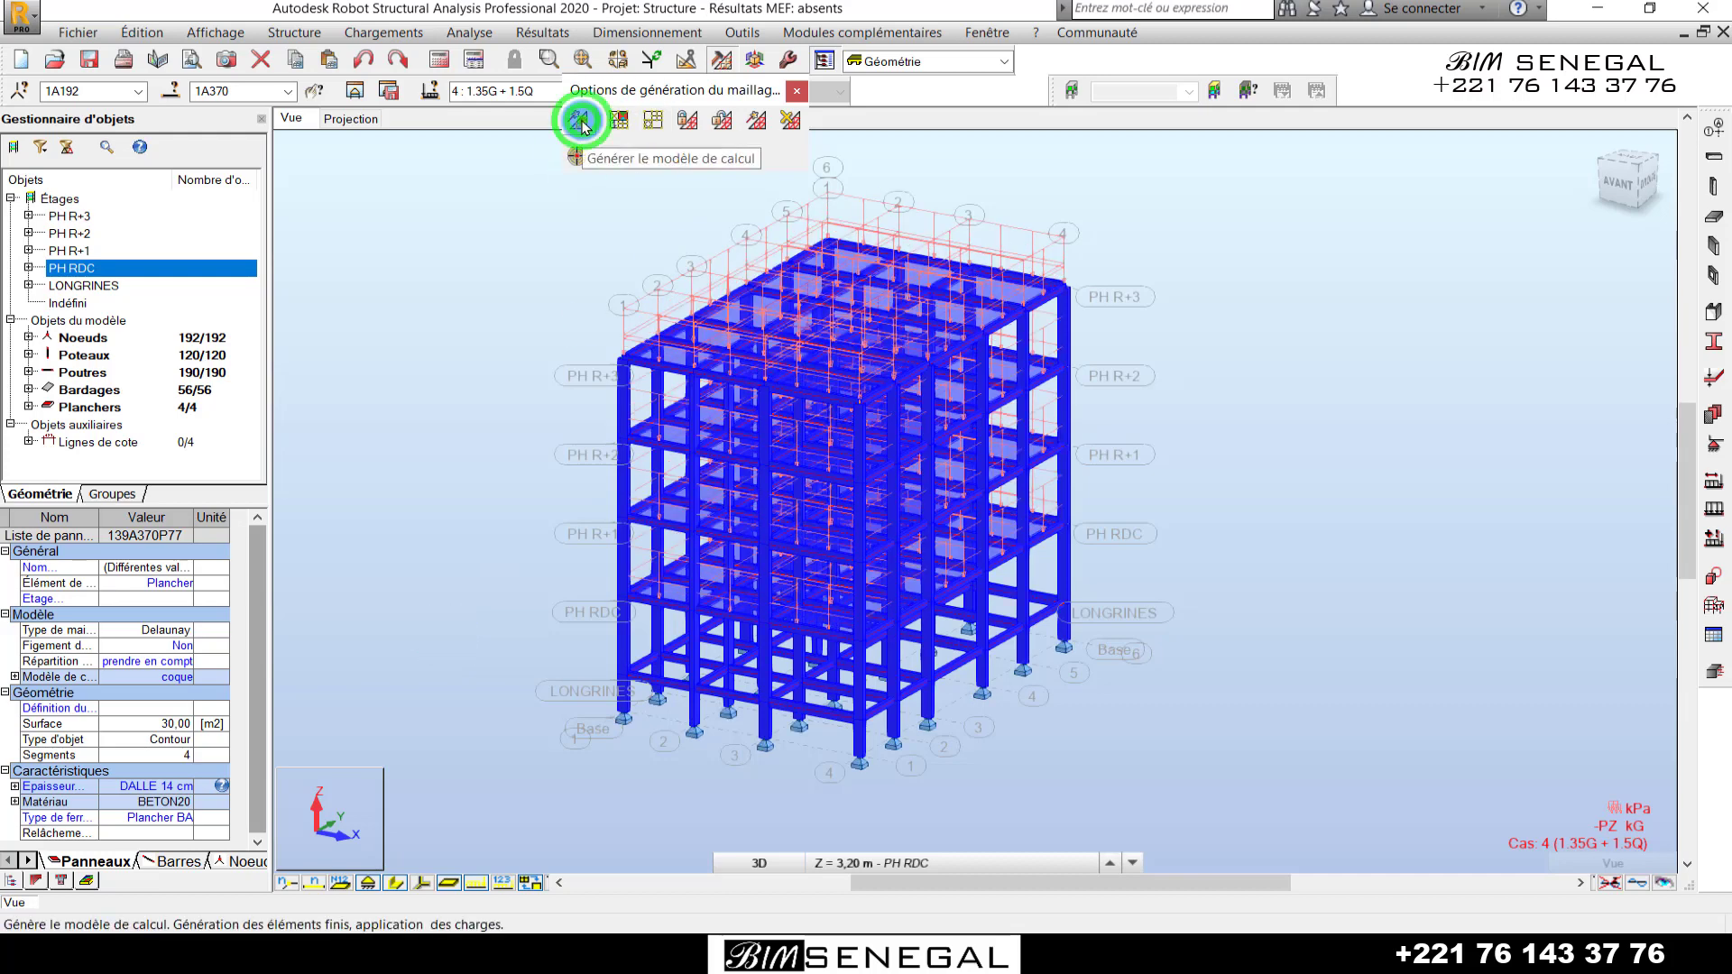
{"action": "left_click", "coordinate": [582, 123]}
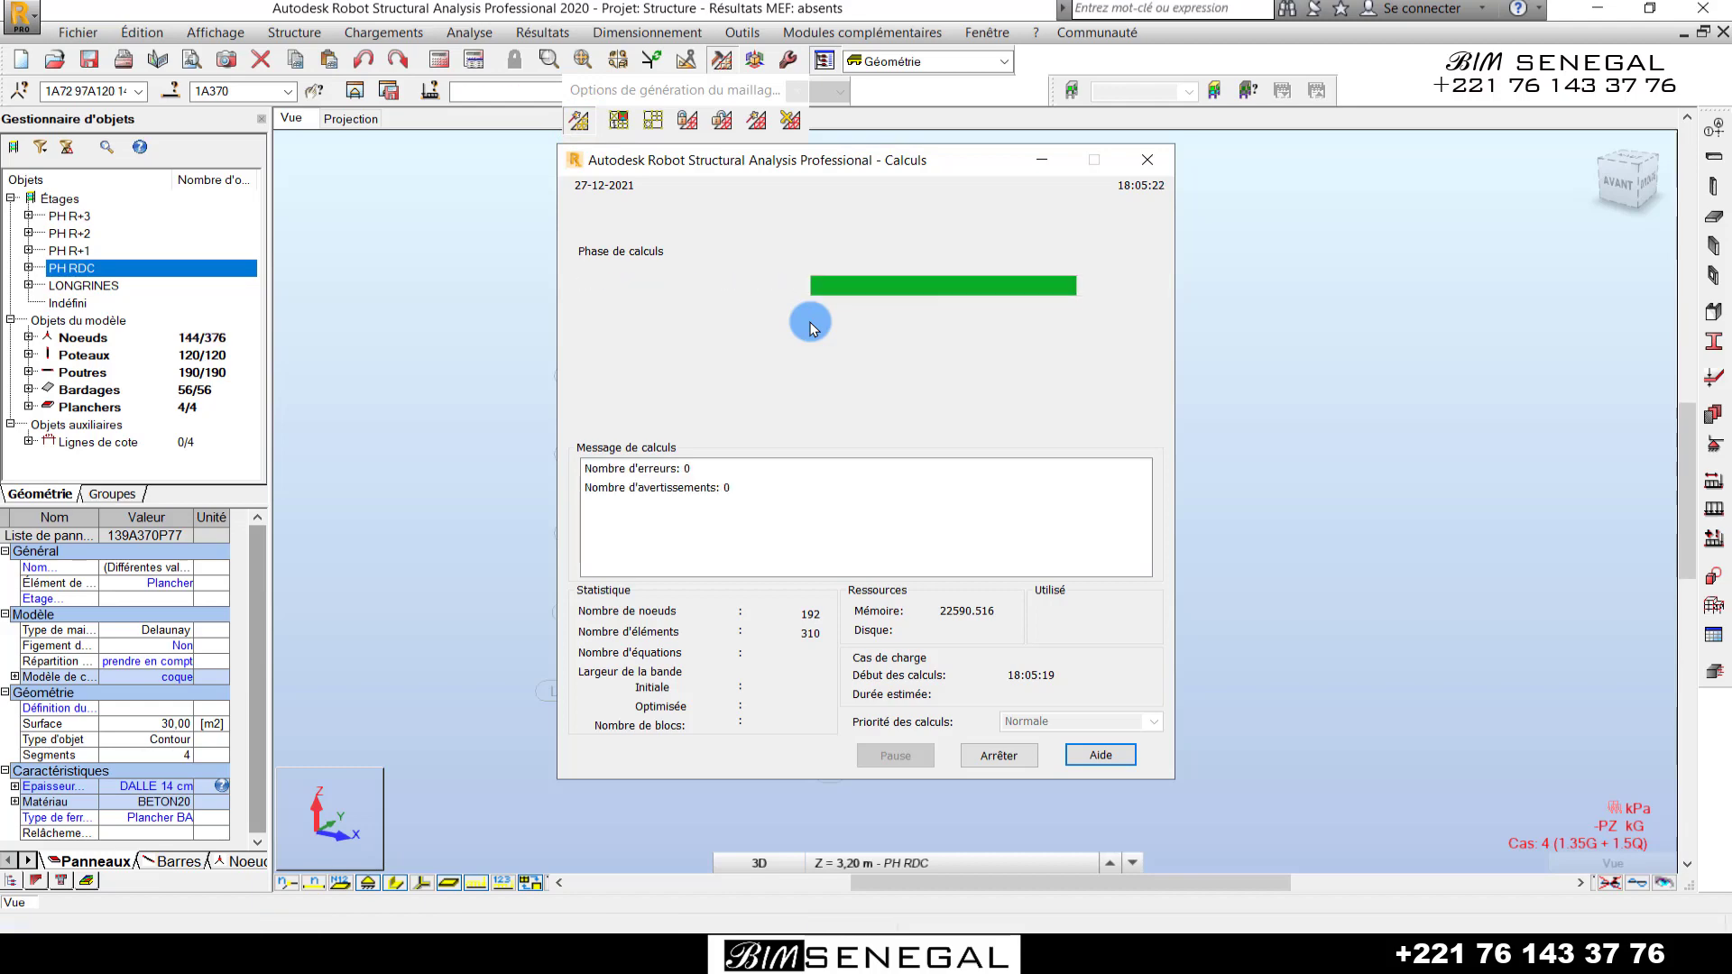
{"action": "scroll", "coordinate": [1004, 706], "scroll_direction": "down", "scroll_amount": 2}
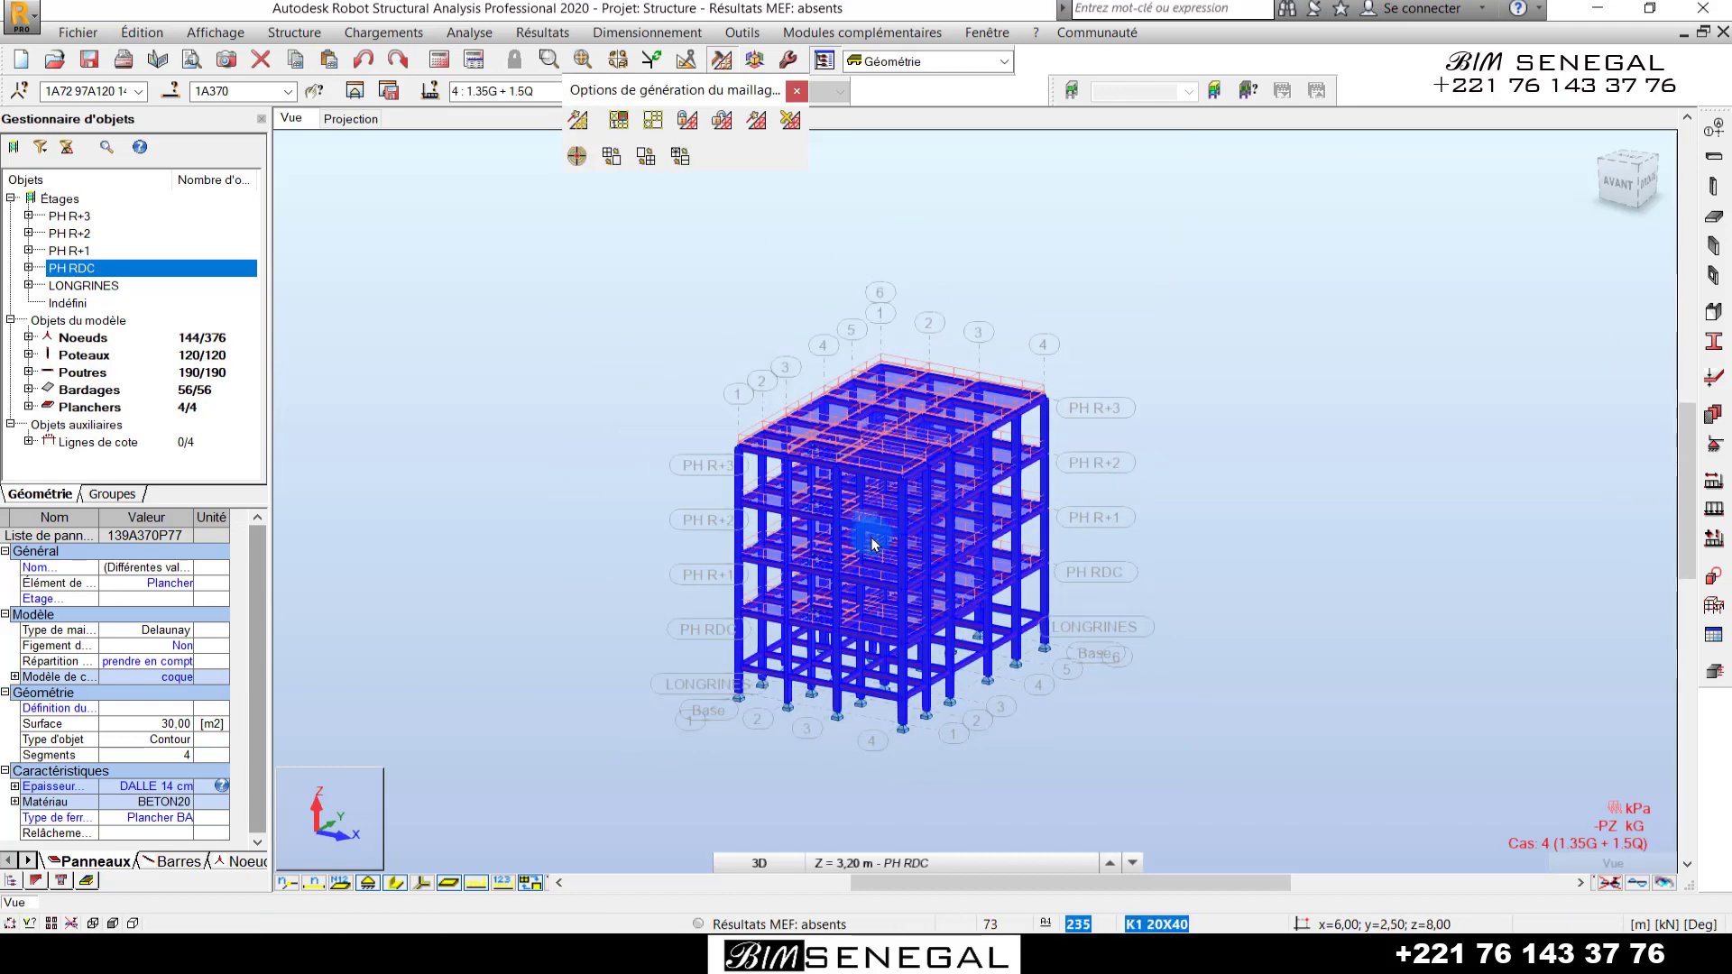
{"action": "scroll", "coordinate": [871, 533], "scroll_direction": "up", "scroll_amount": 2}
{"action": "left_click", "coordinate": [1333, 621]}
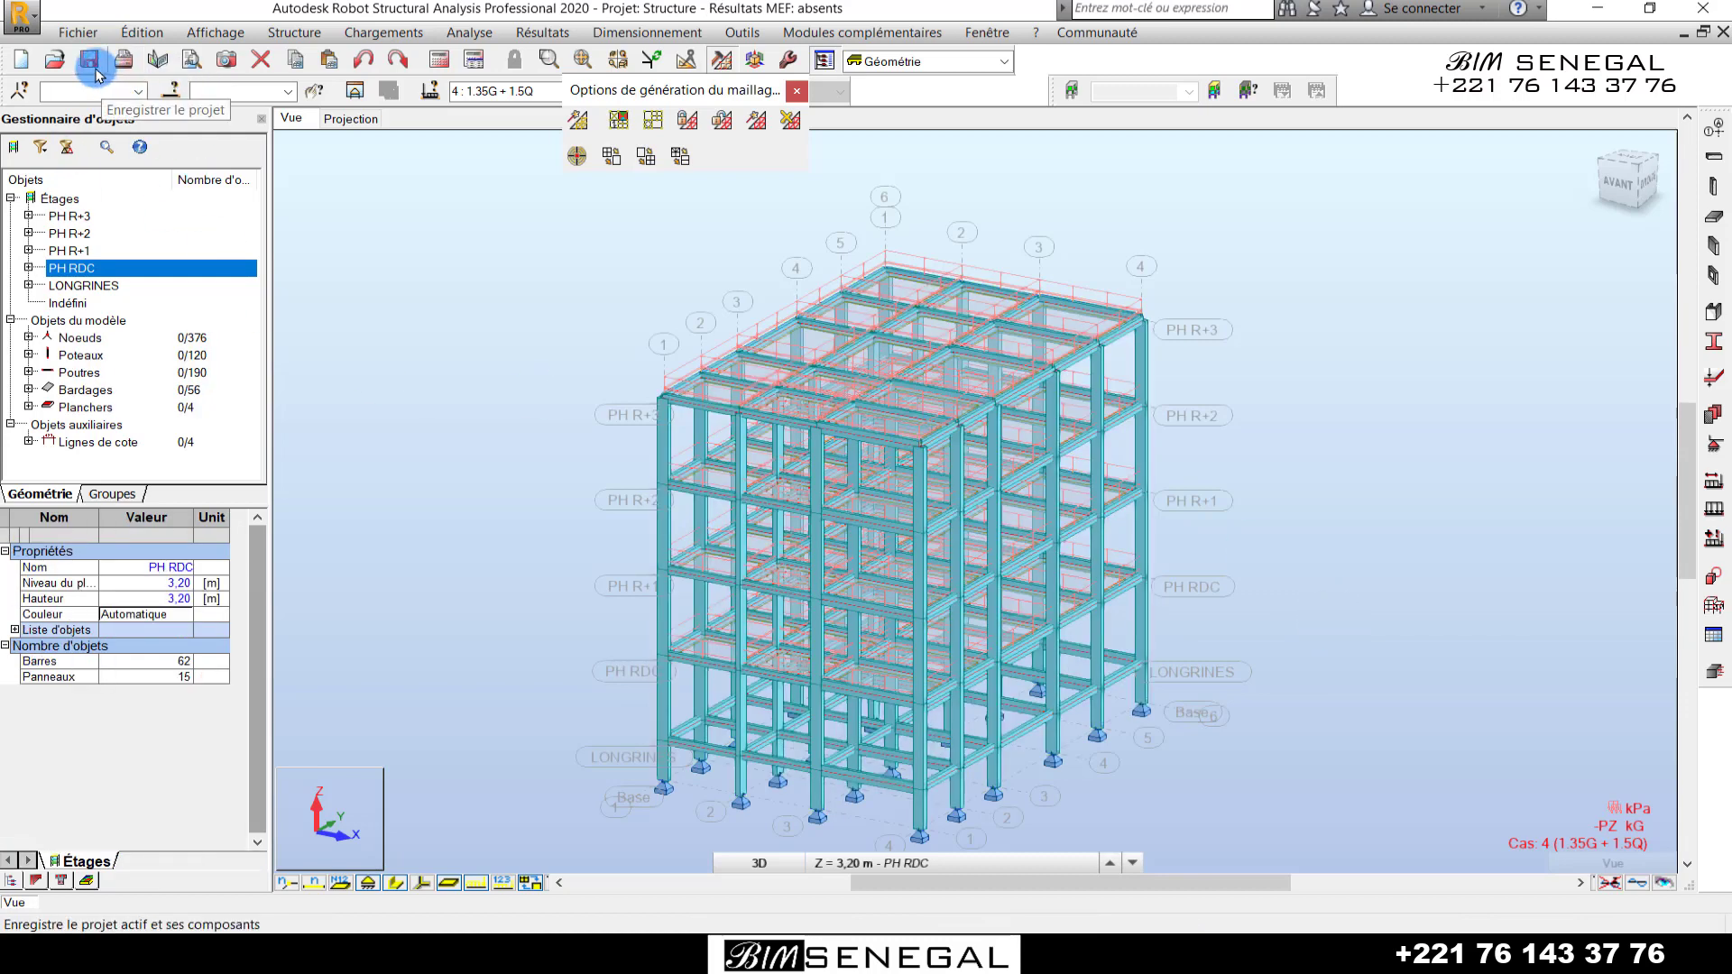
- Save the project to the desktop (Bureau) under the file name RECAP
{"action": "left_click", "coordinate": [95, 65]}
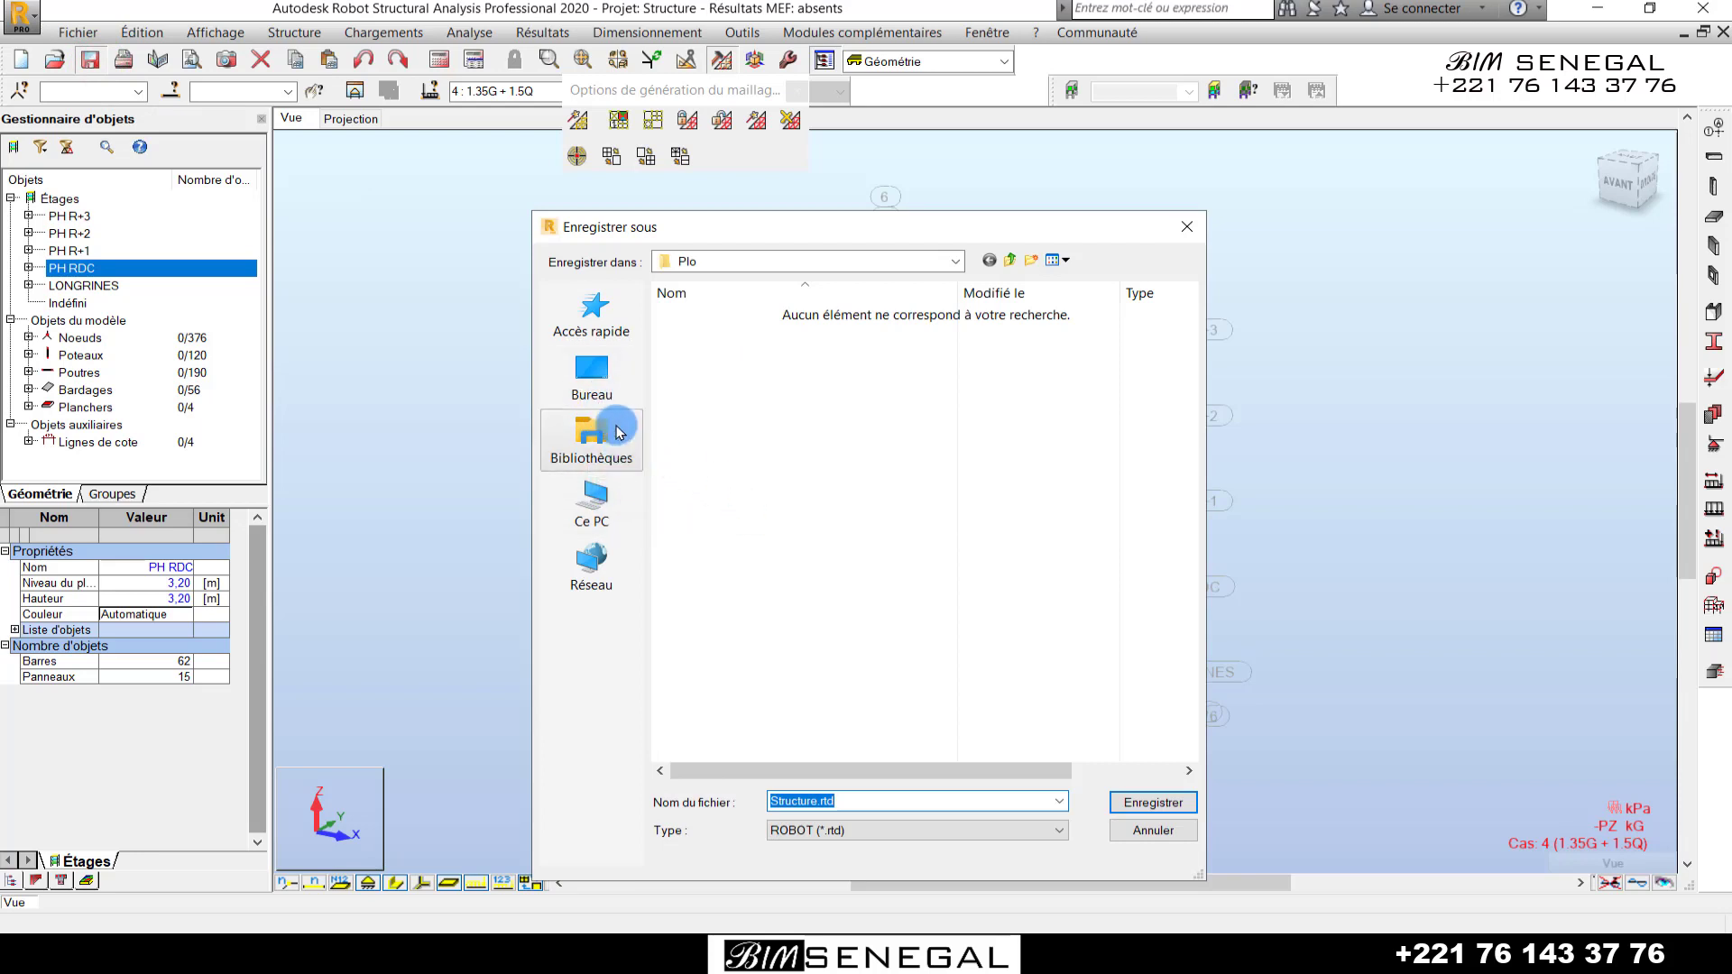
{"action": "left_click", "coordinate": [606, 379]}
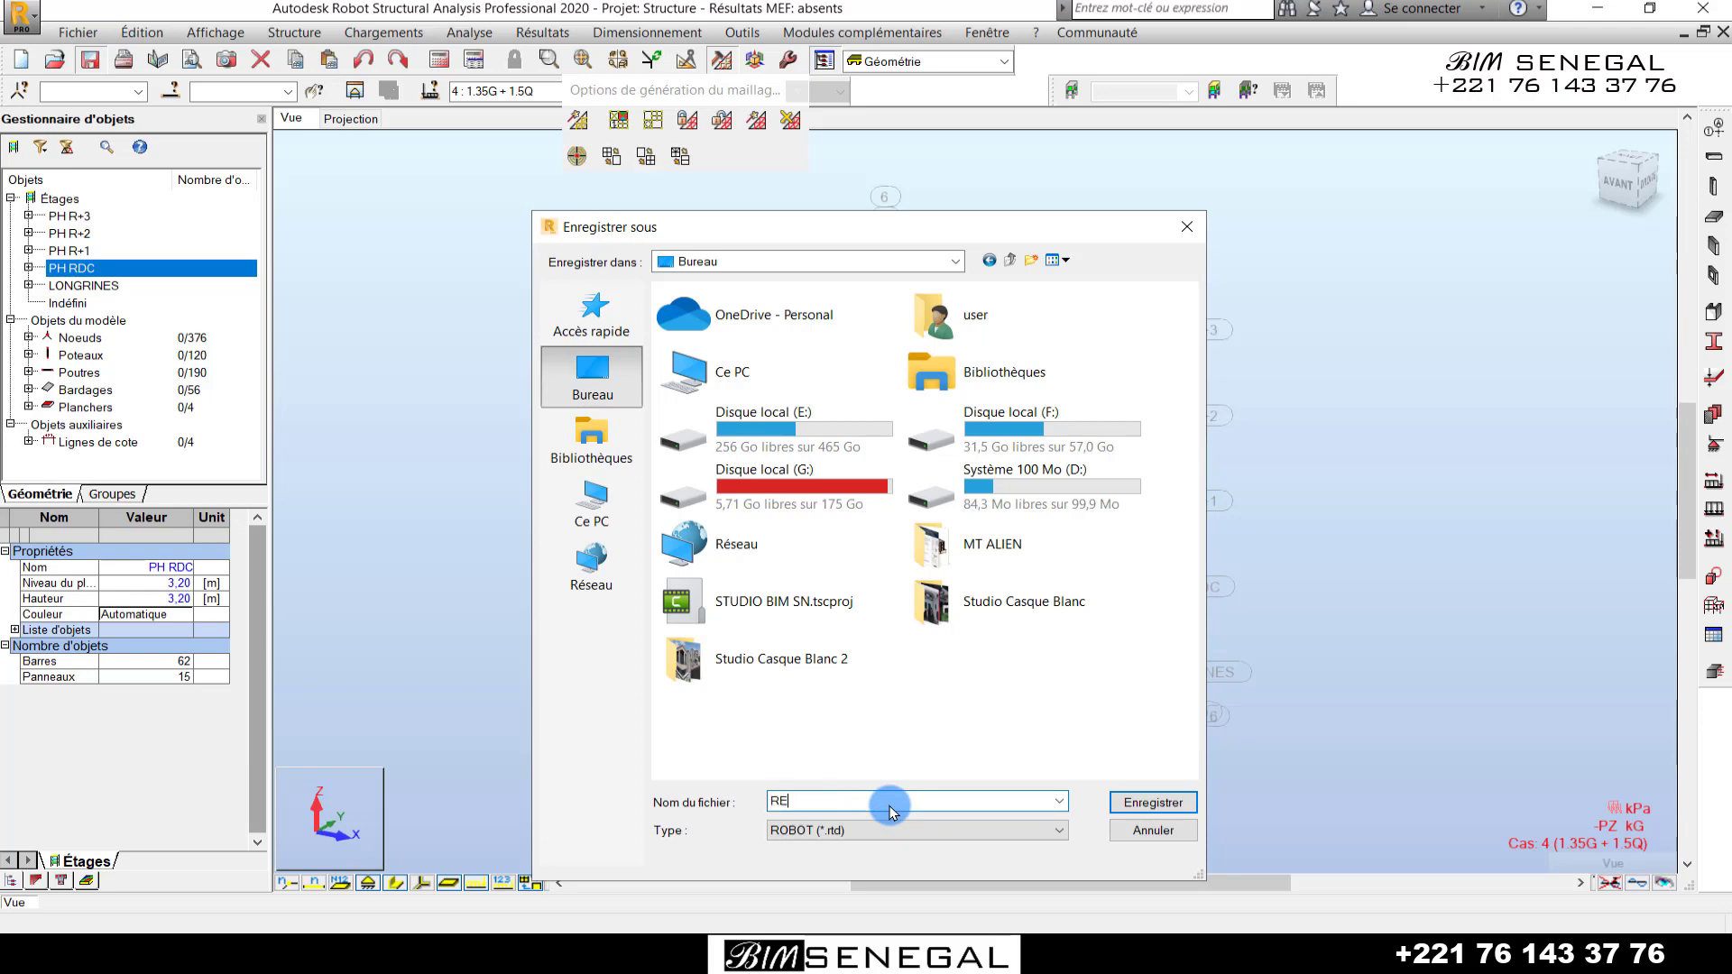
{"action": "key", "text": "Return"}
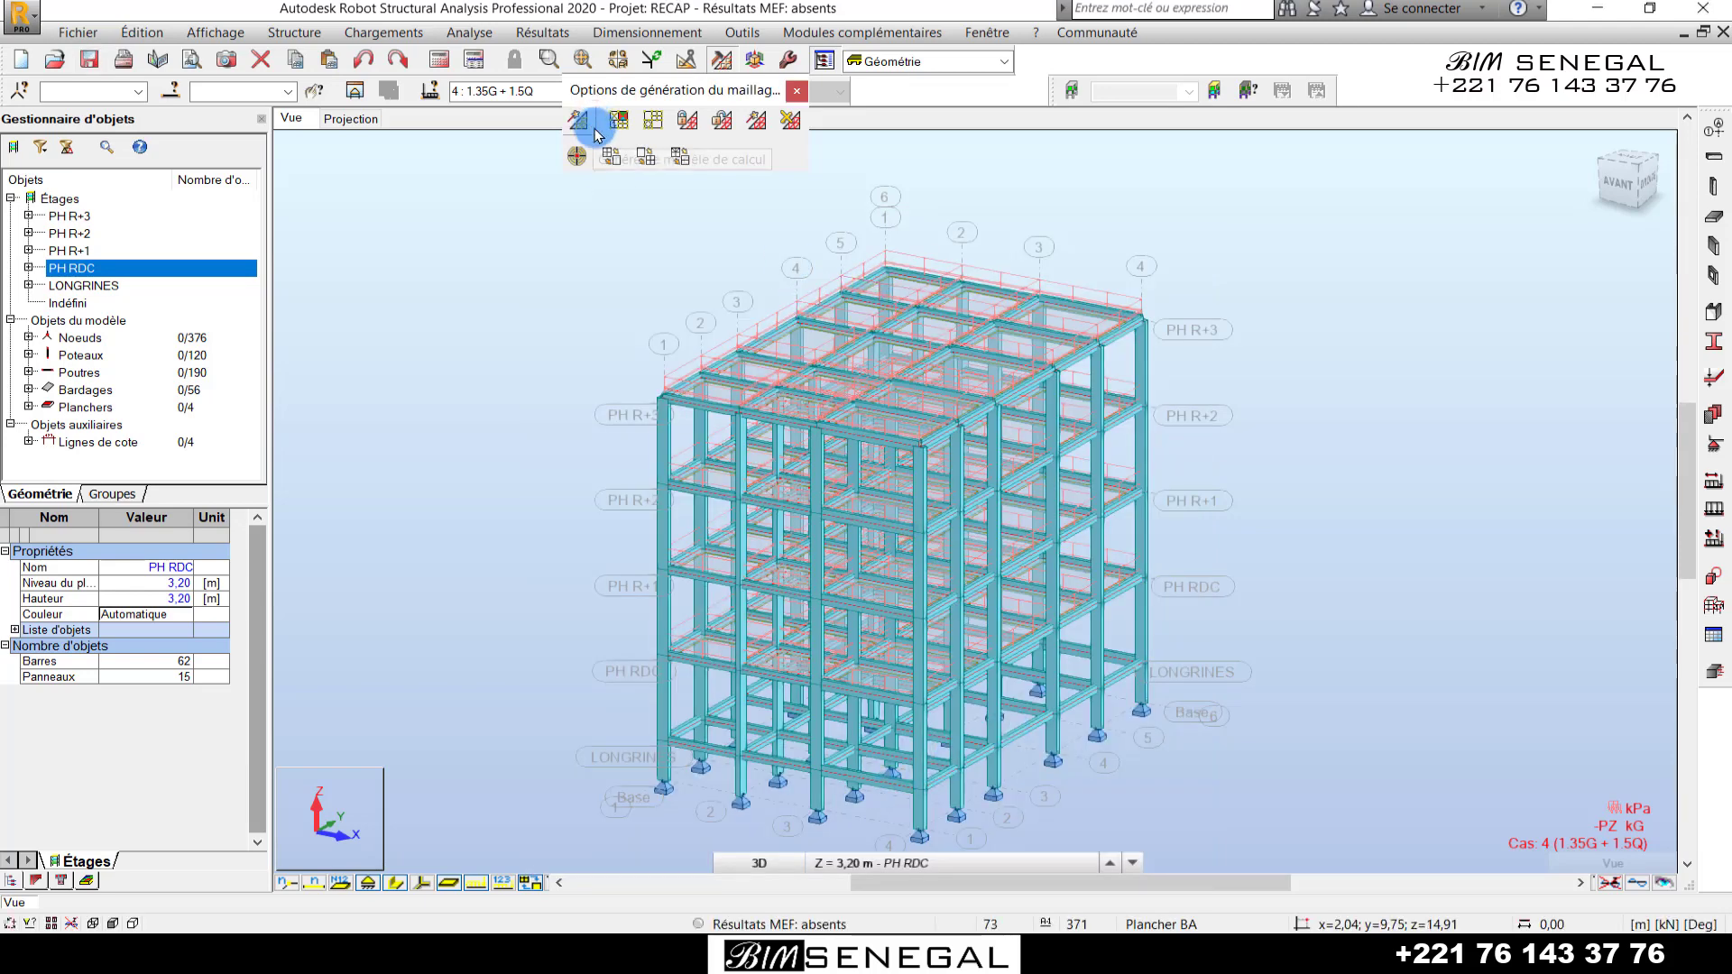
- Move the mesh generation options palette clear of the building model
{"action": "scroll", "coordinate": [715, 297], "scroll_direction": "down", "scroll_amount": 2}
{"action": "scroll", "coordinate": [879, 426], "scroll_direction": "up", "scroll_amount": 1}
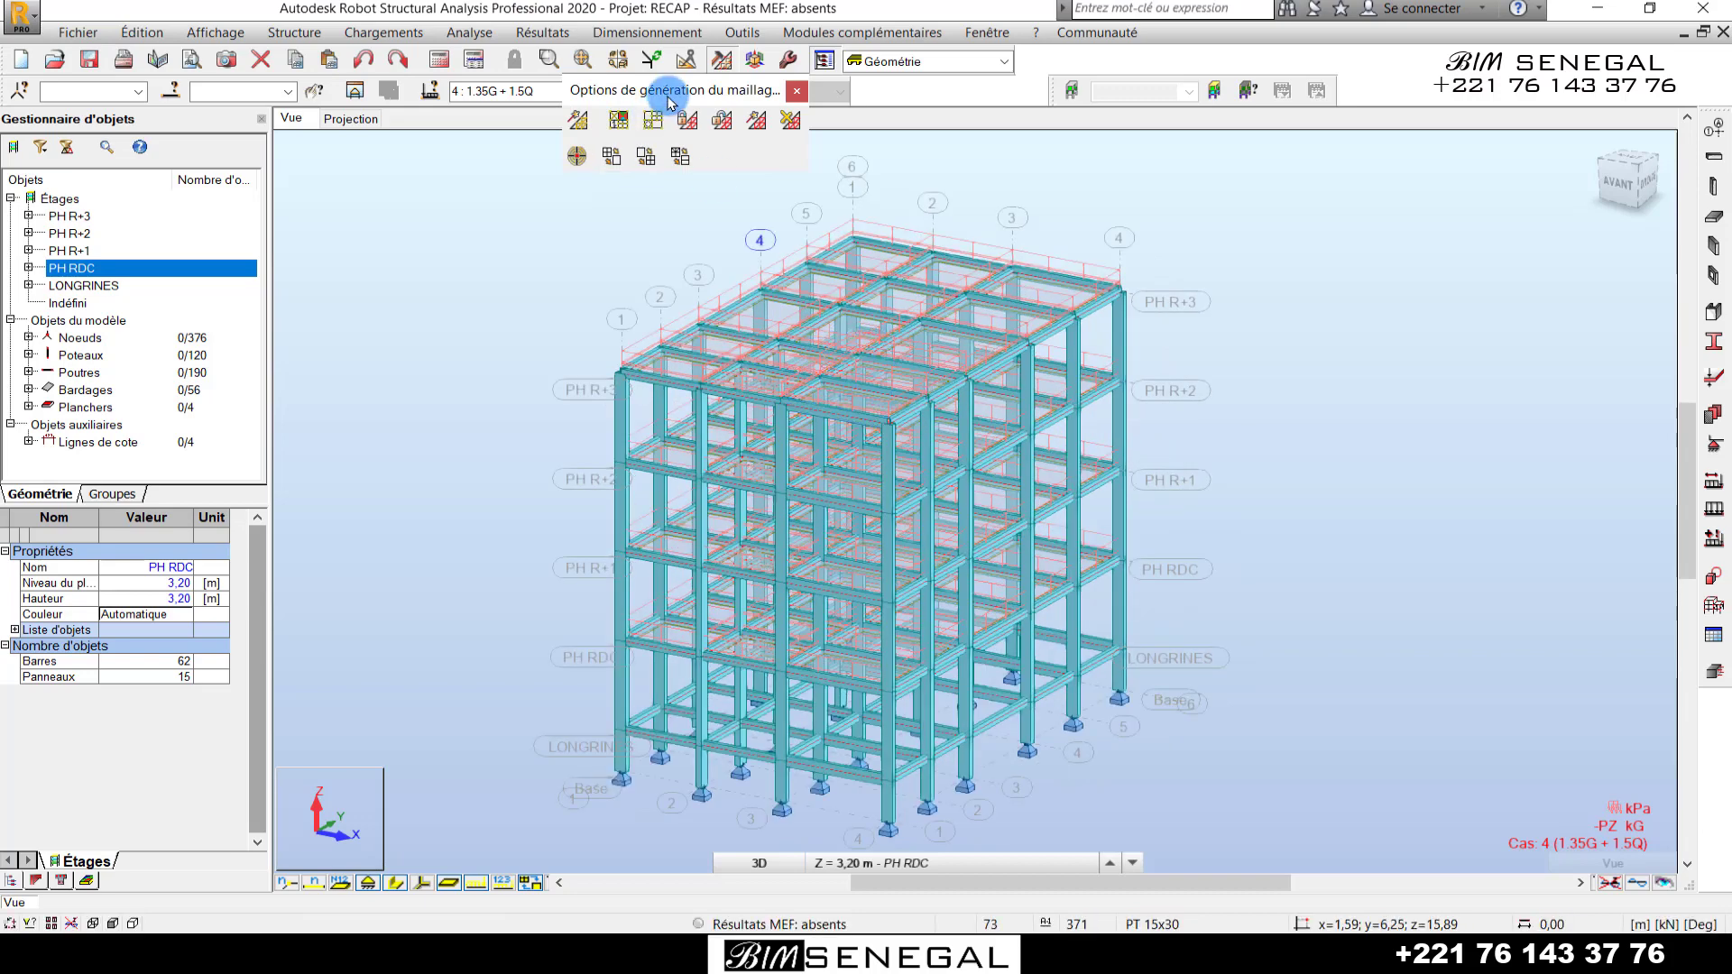
{"action": "left_click_drag", "start_coordinate": [673, 90], "coordinate": [1418, 155]}
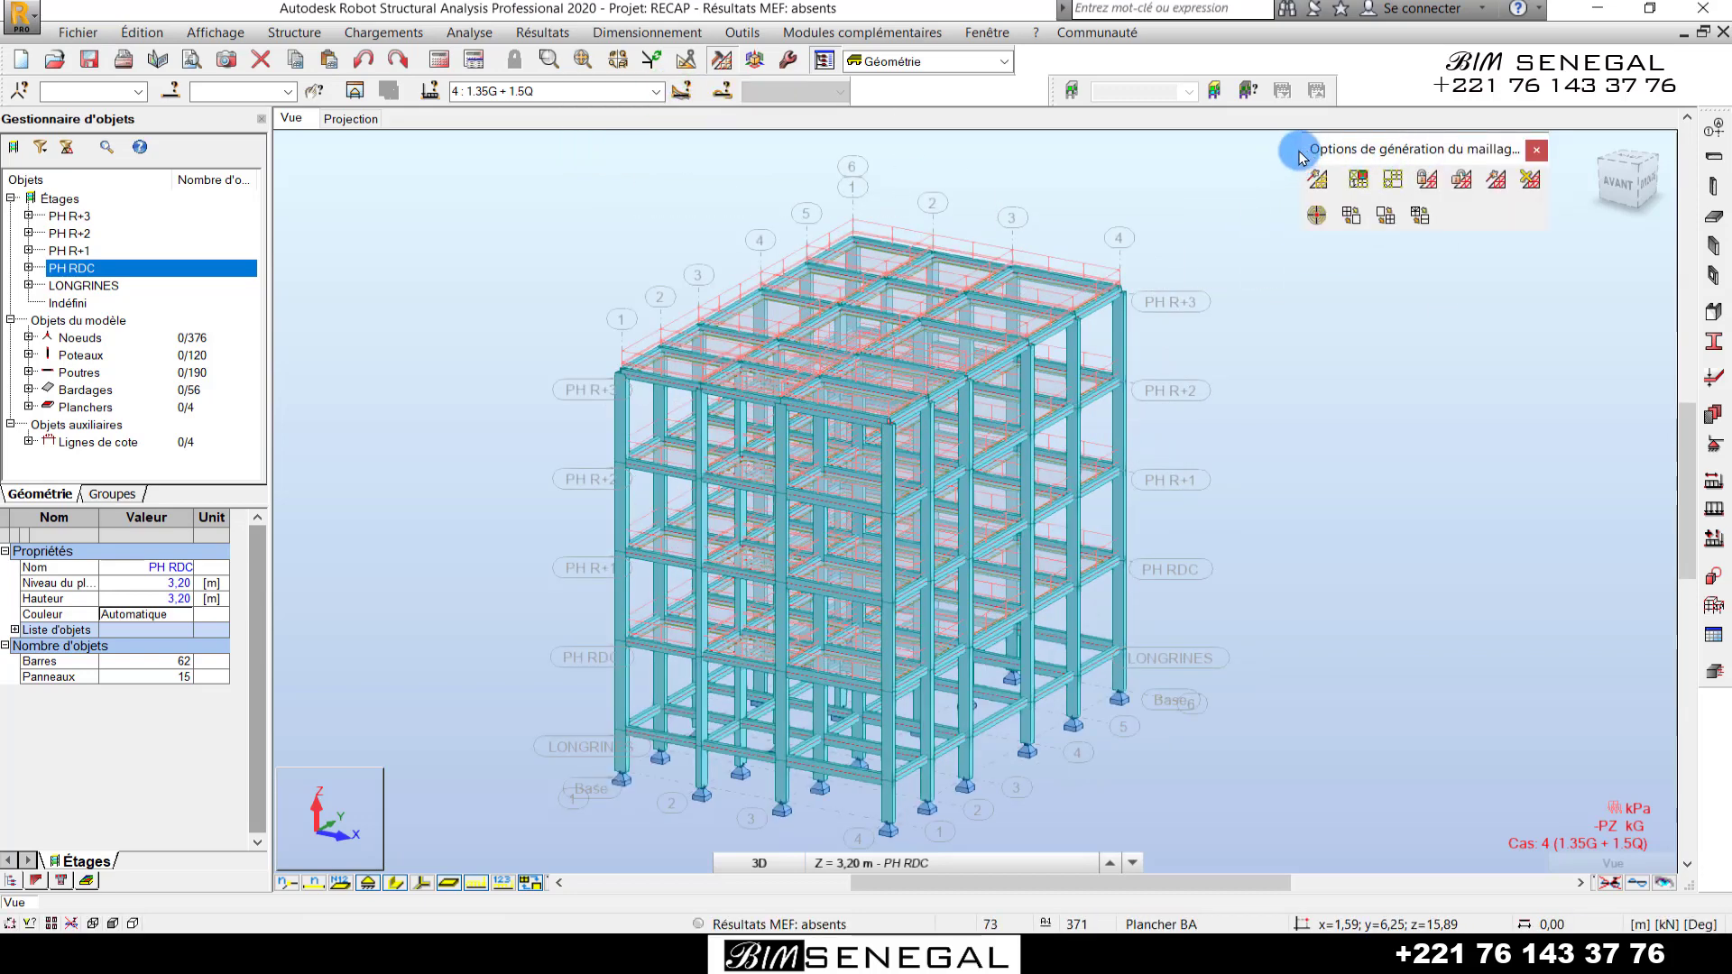
{"action": "scroll", "coordinate": [821, 411], "scroll_direction": "down", "scroll_amount": 1}
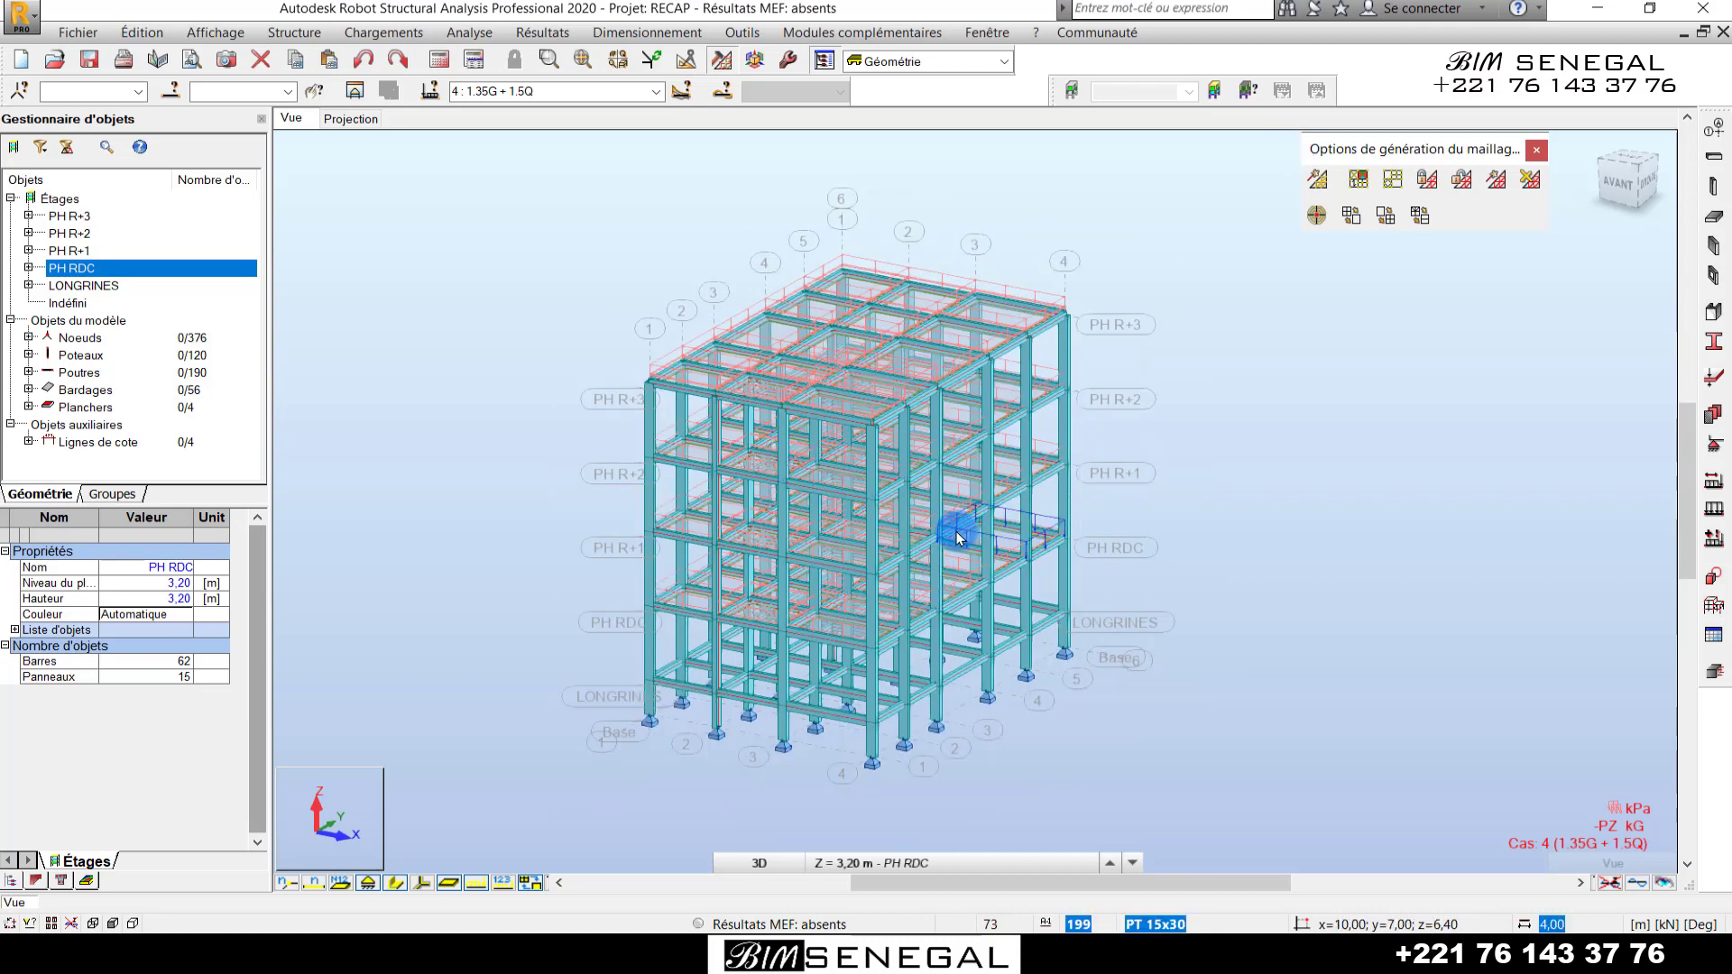
{"action": "scroll", "coordinate": [954, 591], "scroll_direction": "up", "scroll_amount": 1}
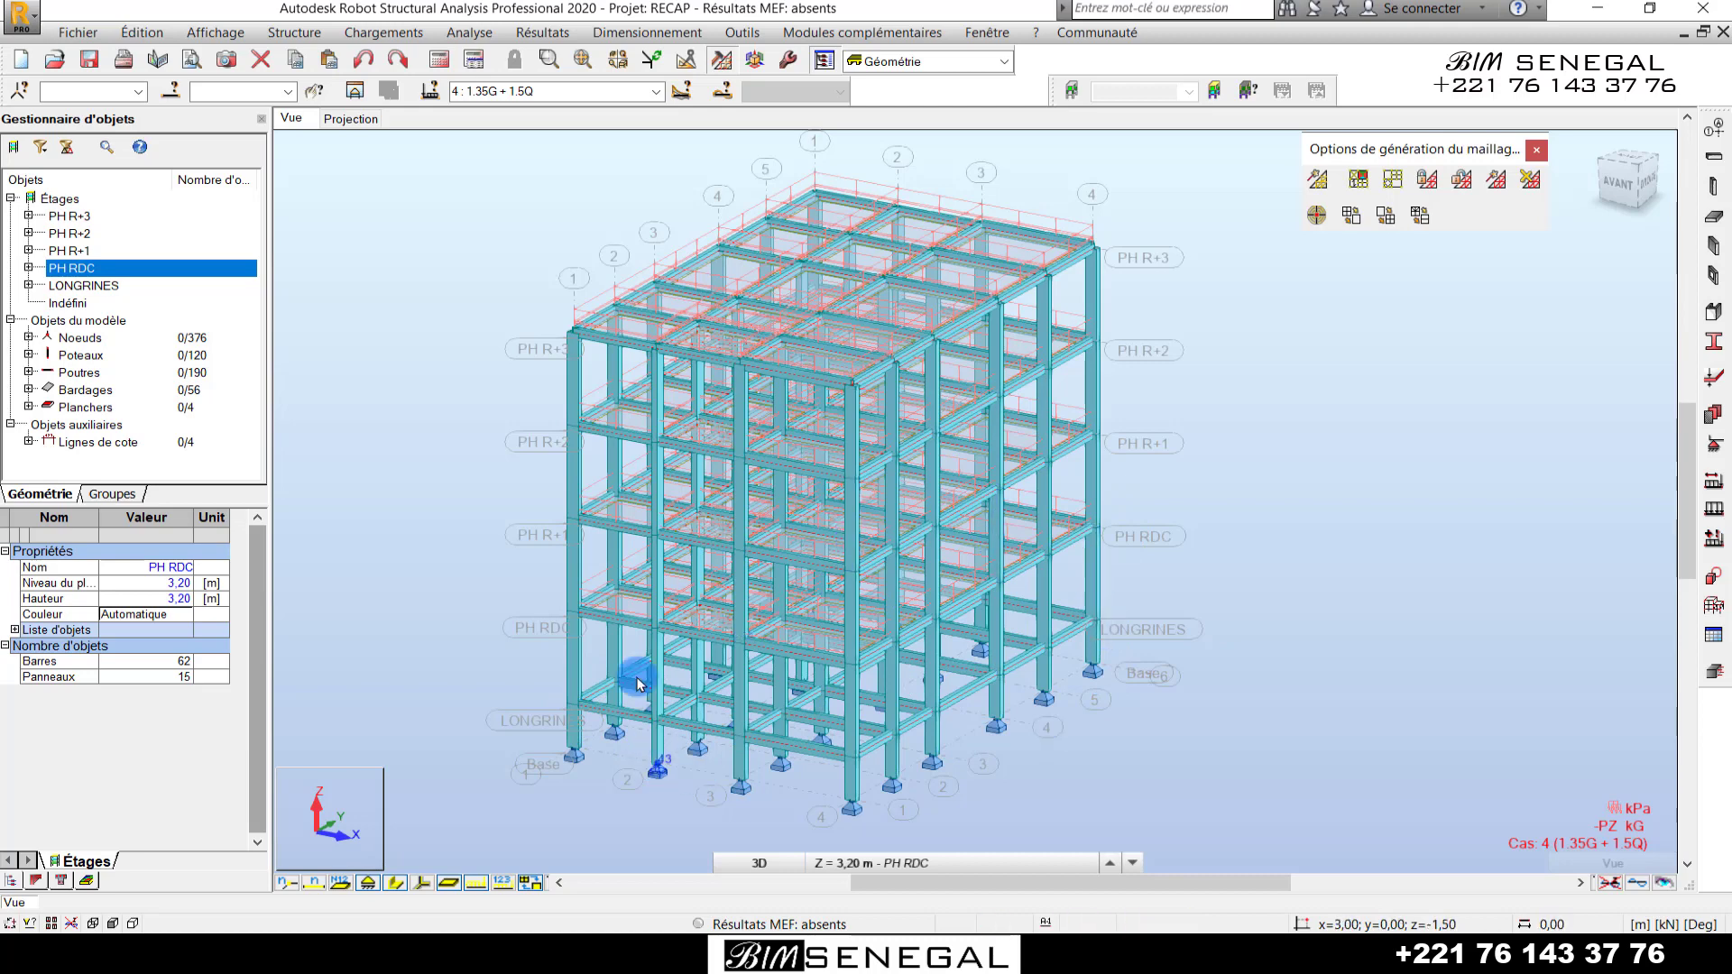
- Expand the Poutres group among the model objects and select all the beams
{"action": "left_click", "coordinate": [70, 326]}
{"action": "left_click", "coordinate": [42, 413]}
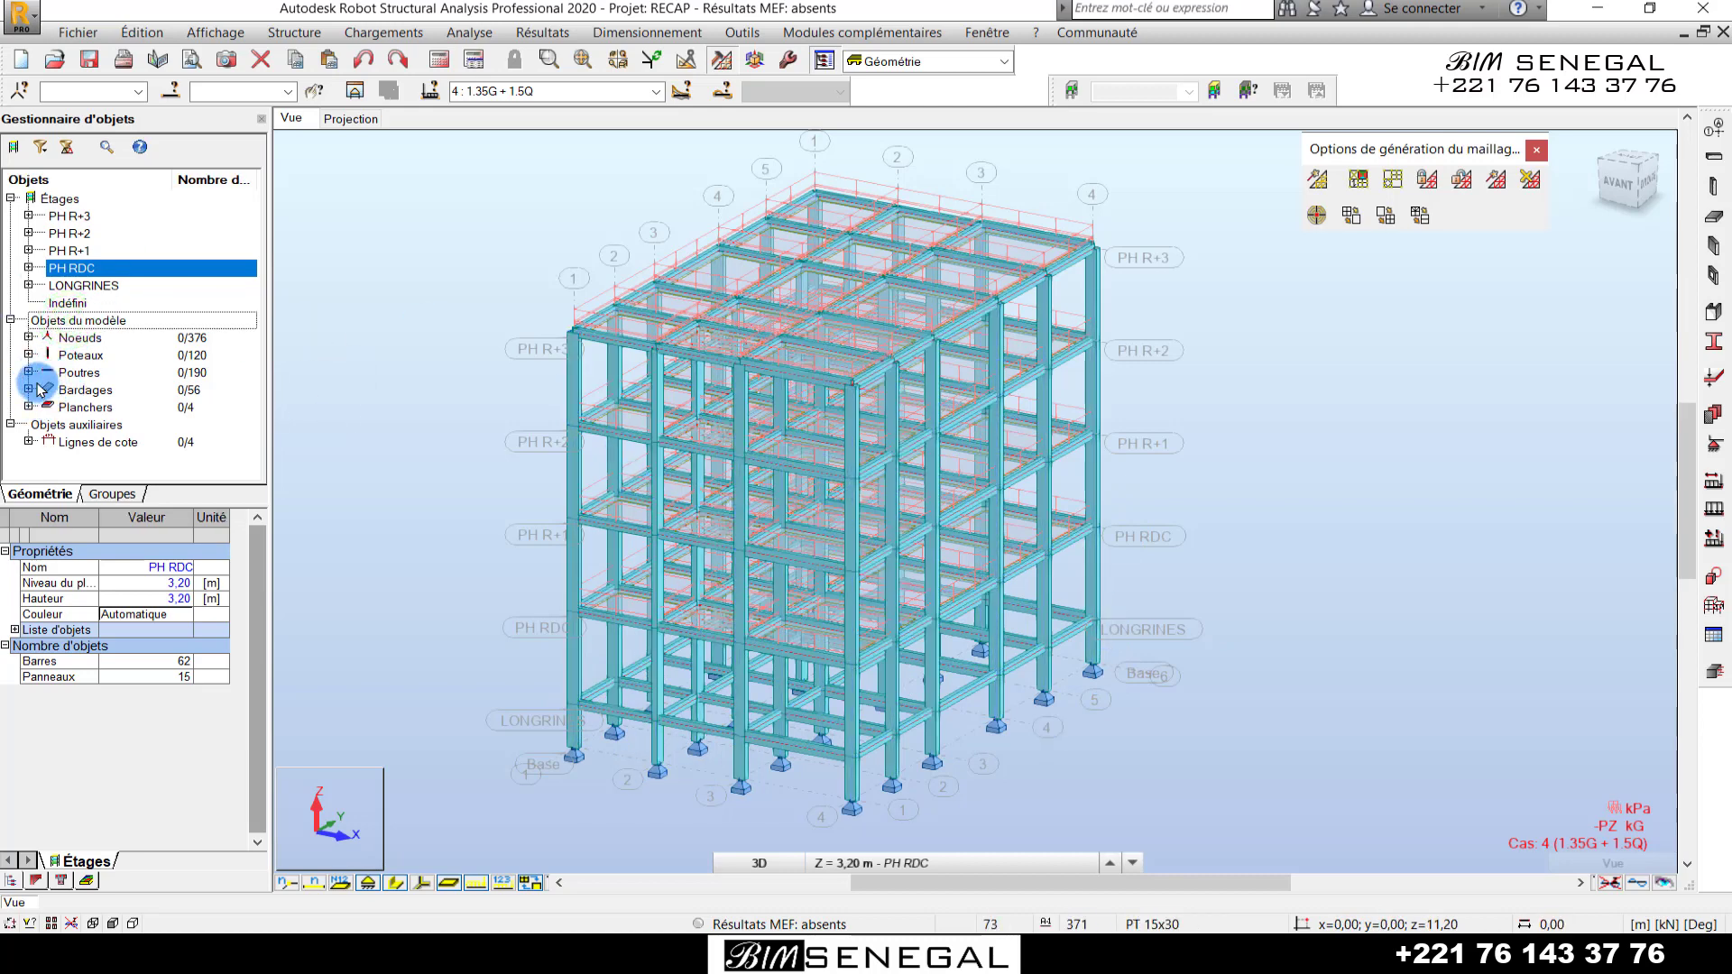
{"action": "left_click", "coordinate": [27, 372]}
{"action": "left_click", "coordinate": [94, 390]}
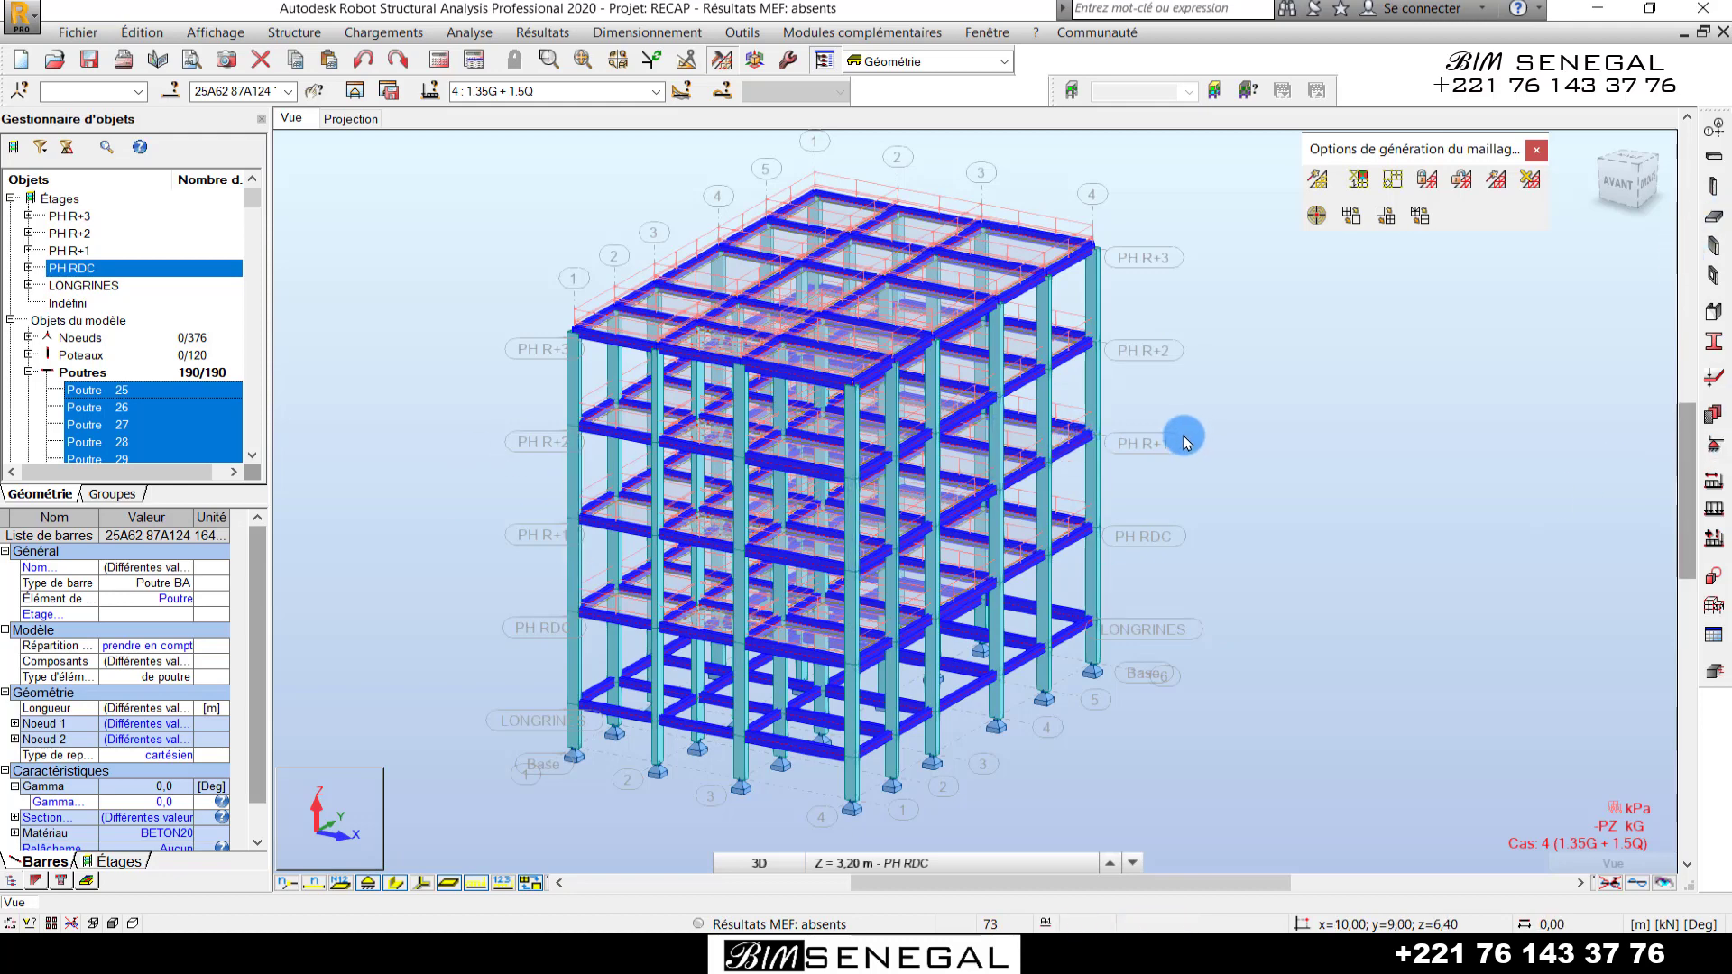
{"action": "left_click", "coordinate": [388, 36]}
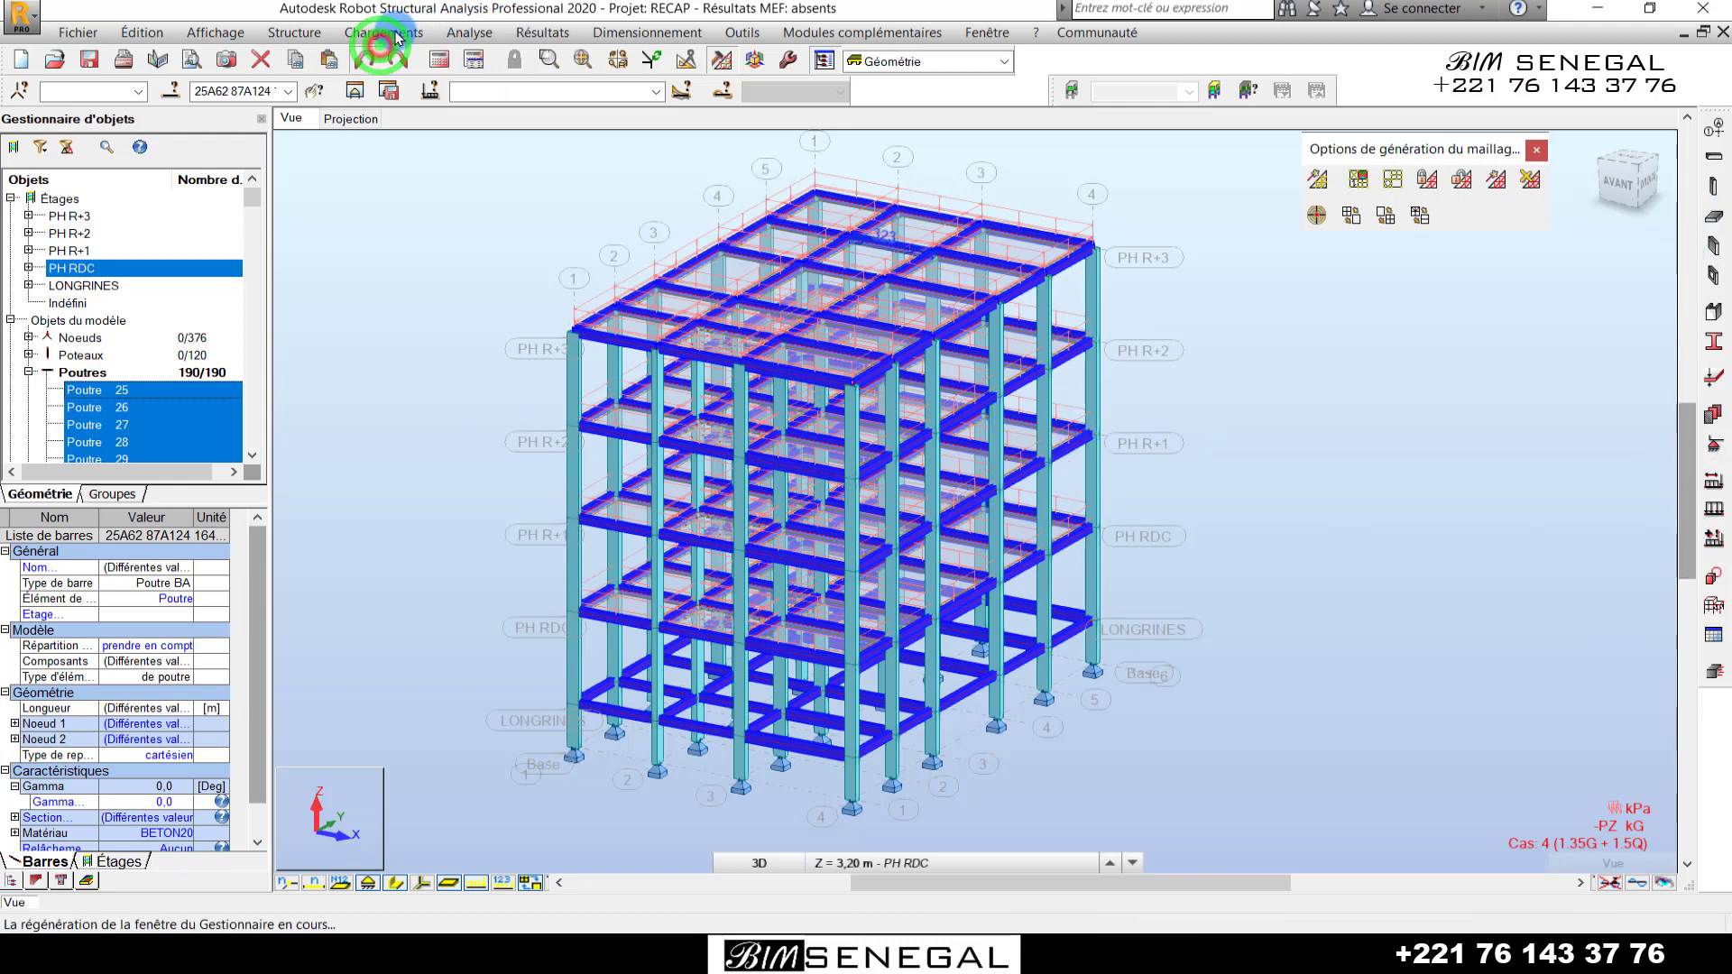
{"action": "left_click", "coordinate": [398, 61]}
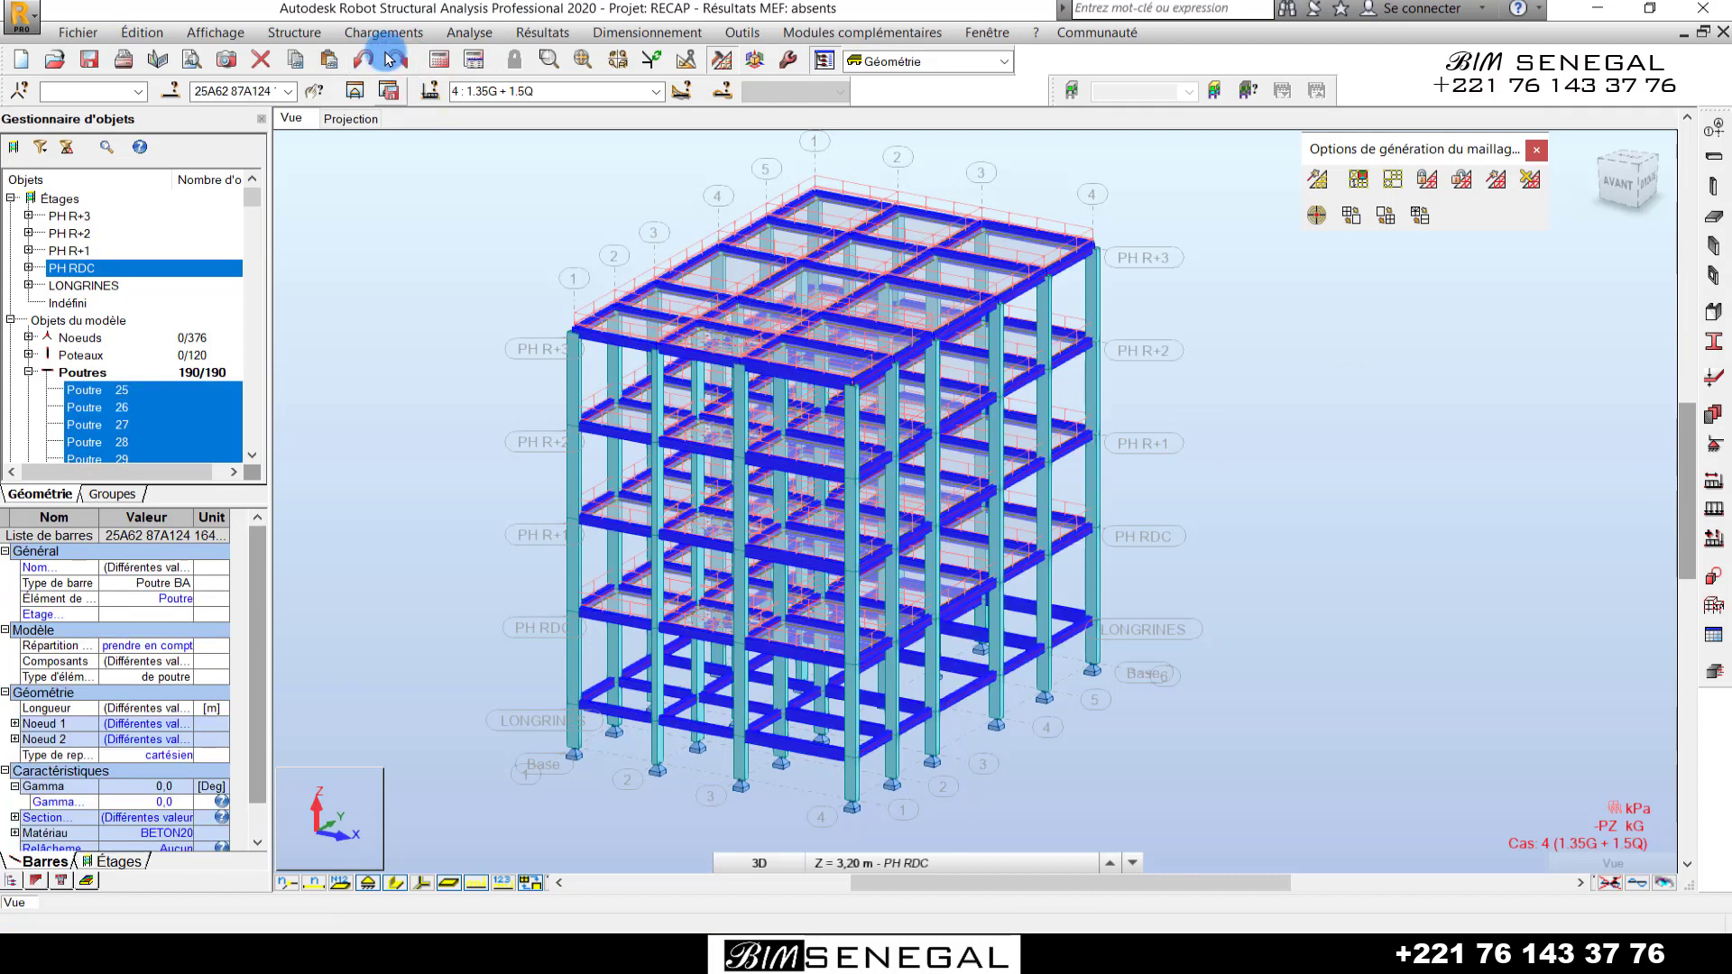
- Bring up the bar load definition and make case 2: PERMANENTES the active load case
{"action": "left_click", "coordinate": [383, 32]}
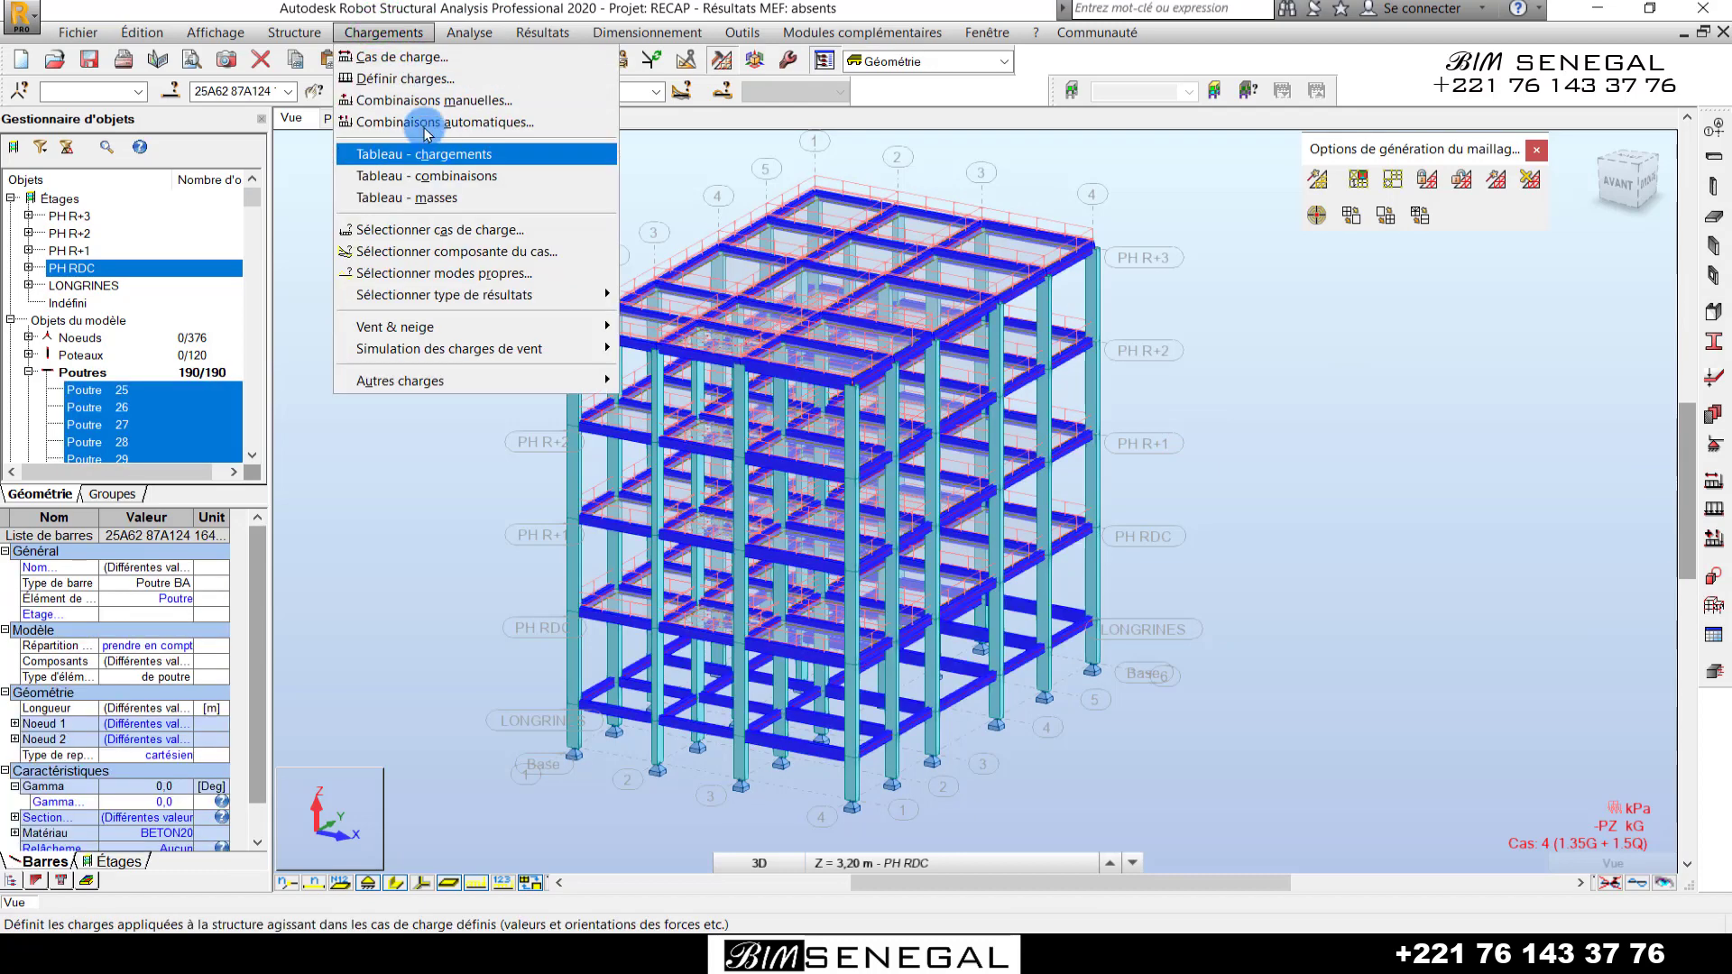
{"action": "left_click", "coordinate": [408, 79]}
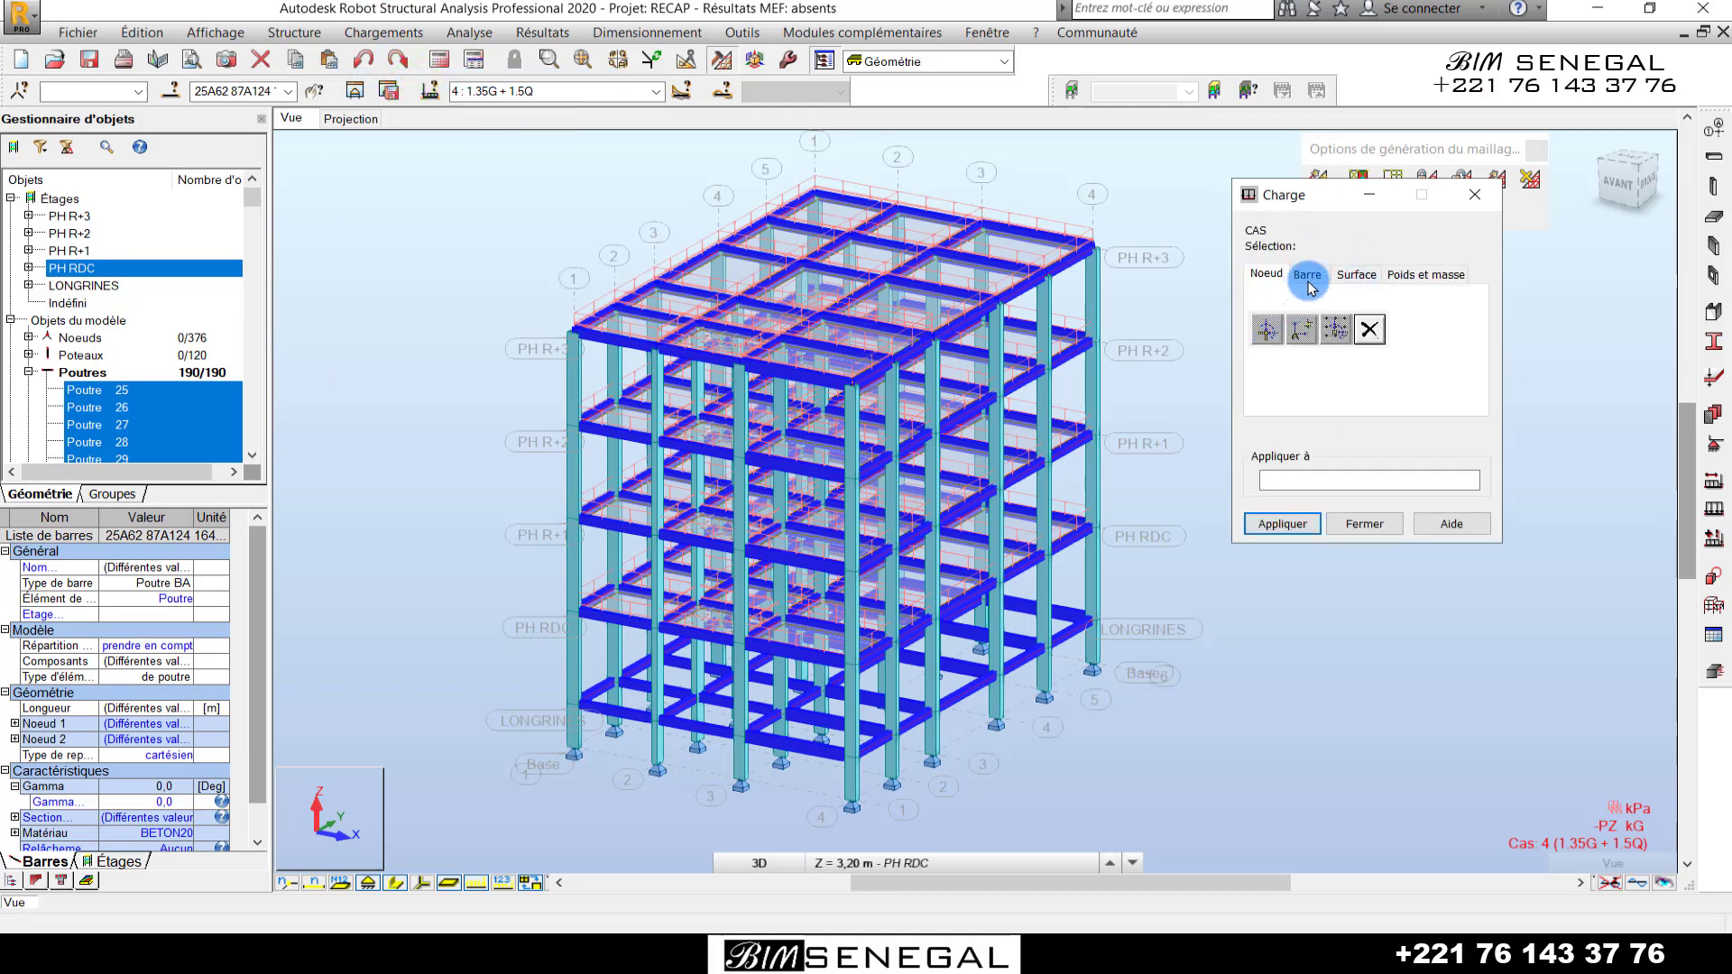
{"action": "left_click", "coordinate": [1310, 276]}
{"action": "left_click", "coordinate": [656, 91]}
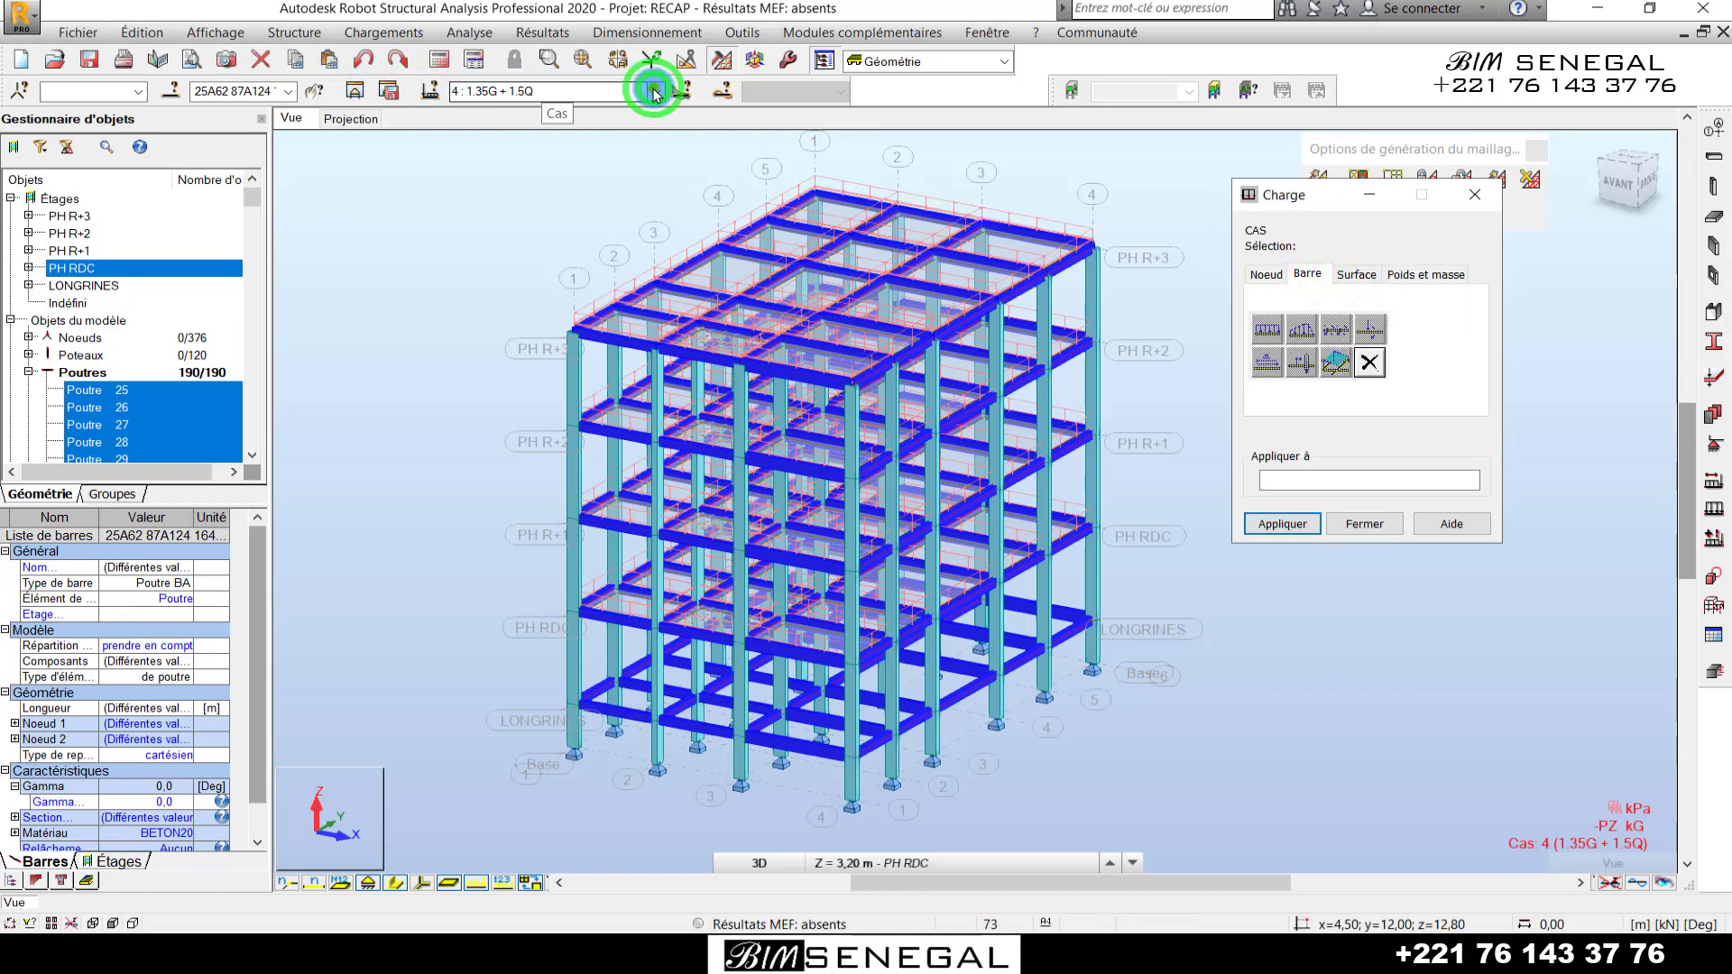
{"action": "left_click", "coordinate": [538, 135]}
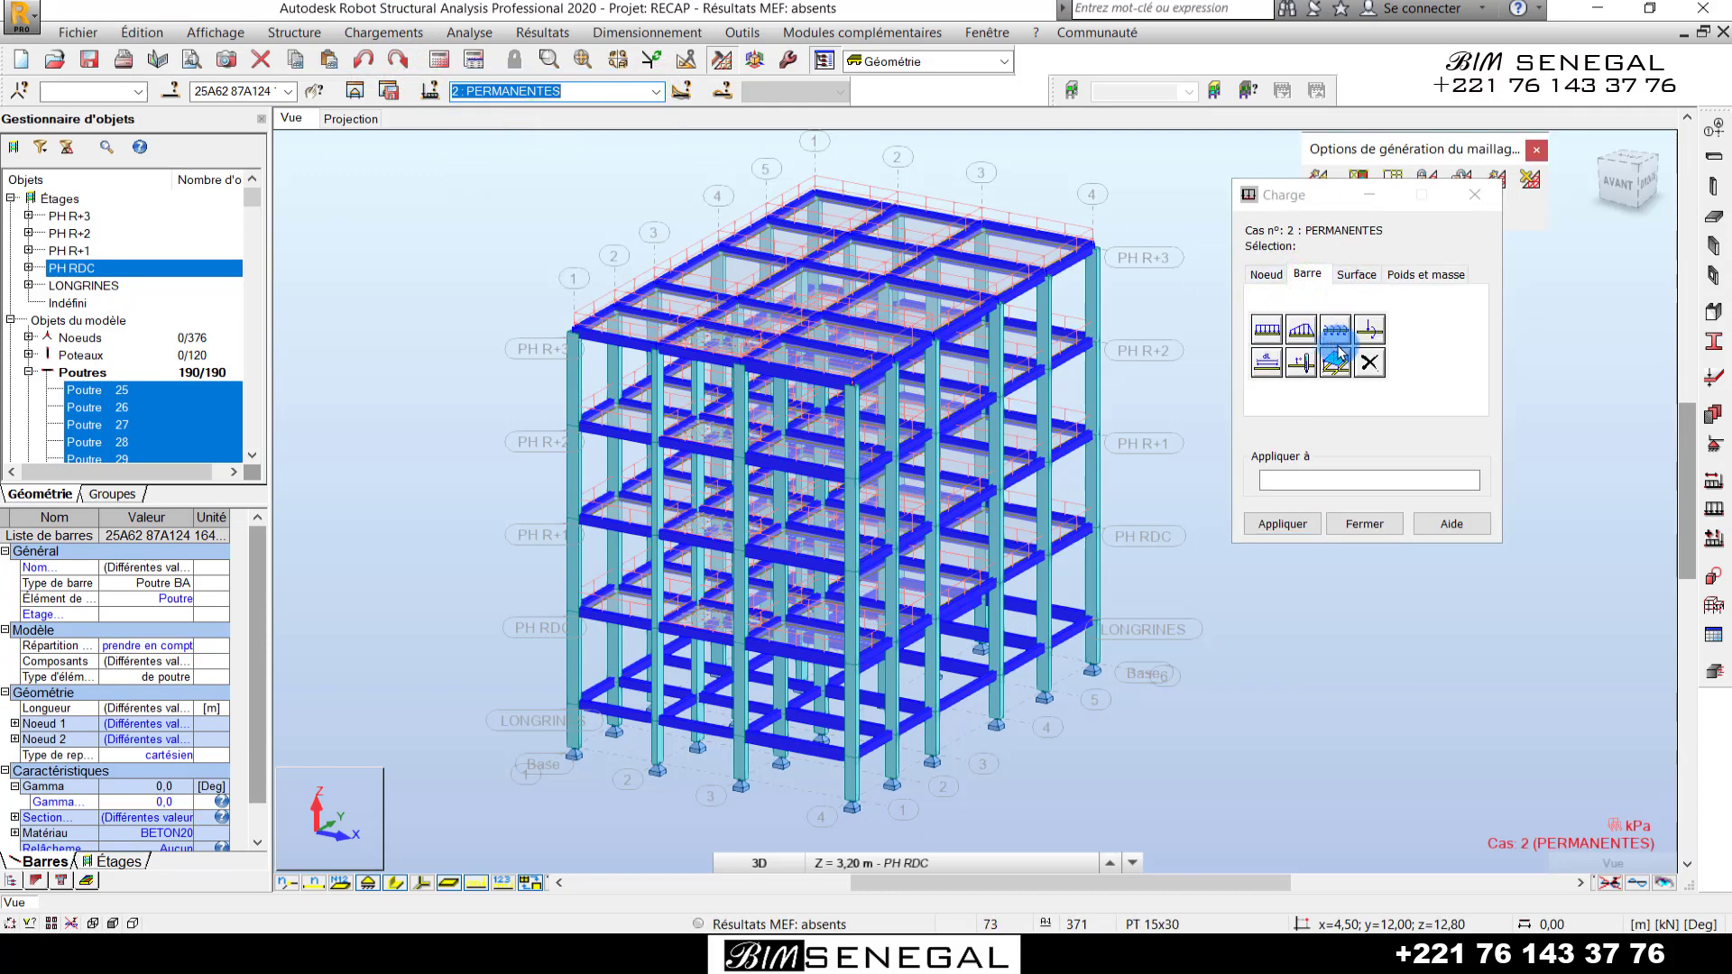
- Reopen the load definition and define a uniform bar load of Z = -8 kN/m in the global coordinate system
{"action": "left_click", "coordinate": [1475, 195]}
{"action": "left_click", "coordinate": [383, 32]}
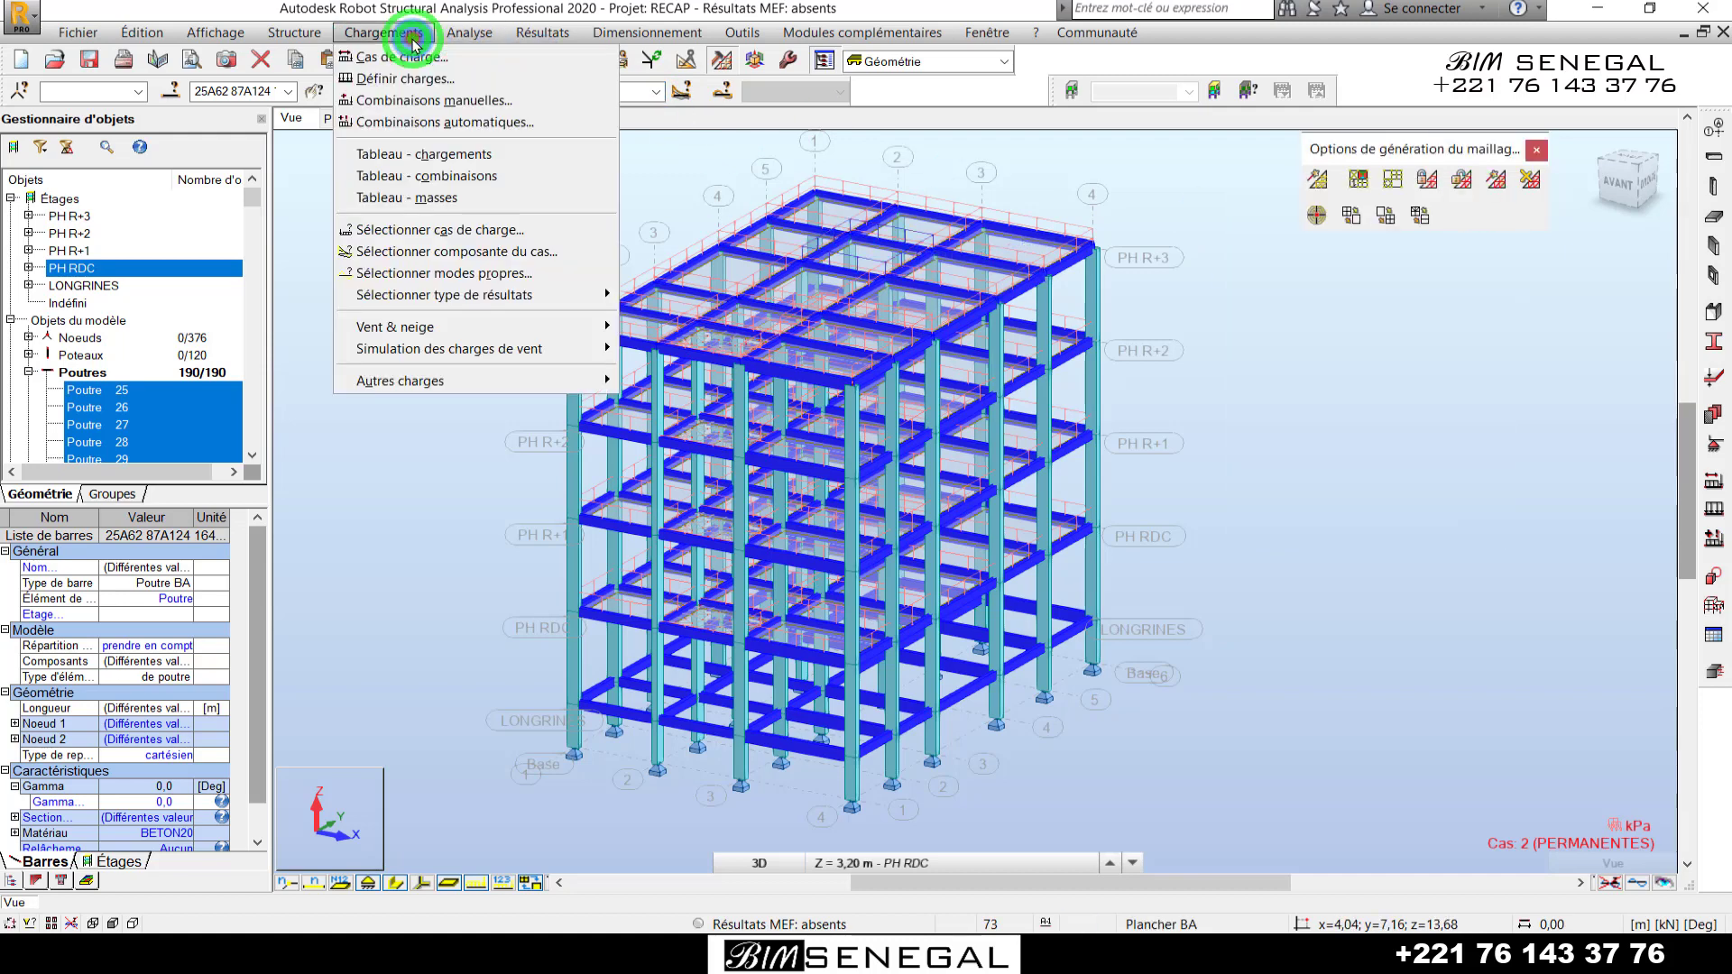
{"action": "left_click", "coordinate": [411, 66]}
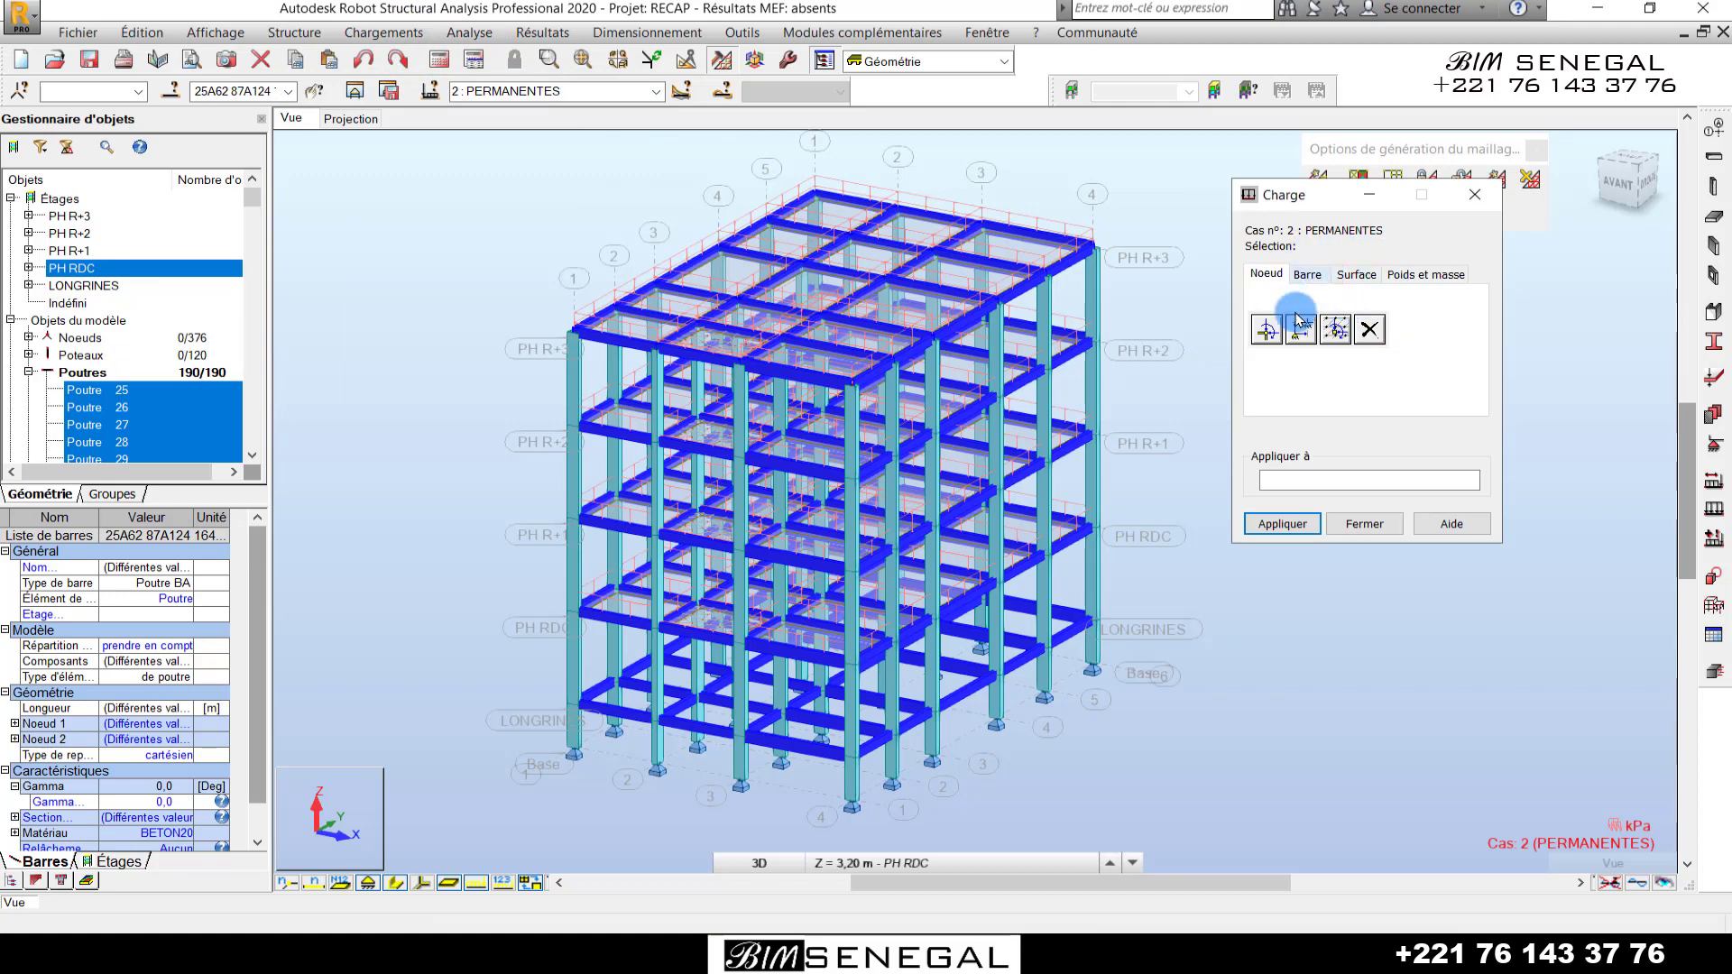
{"action": "left_click", "coordinate": [1309, 274]}
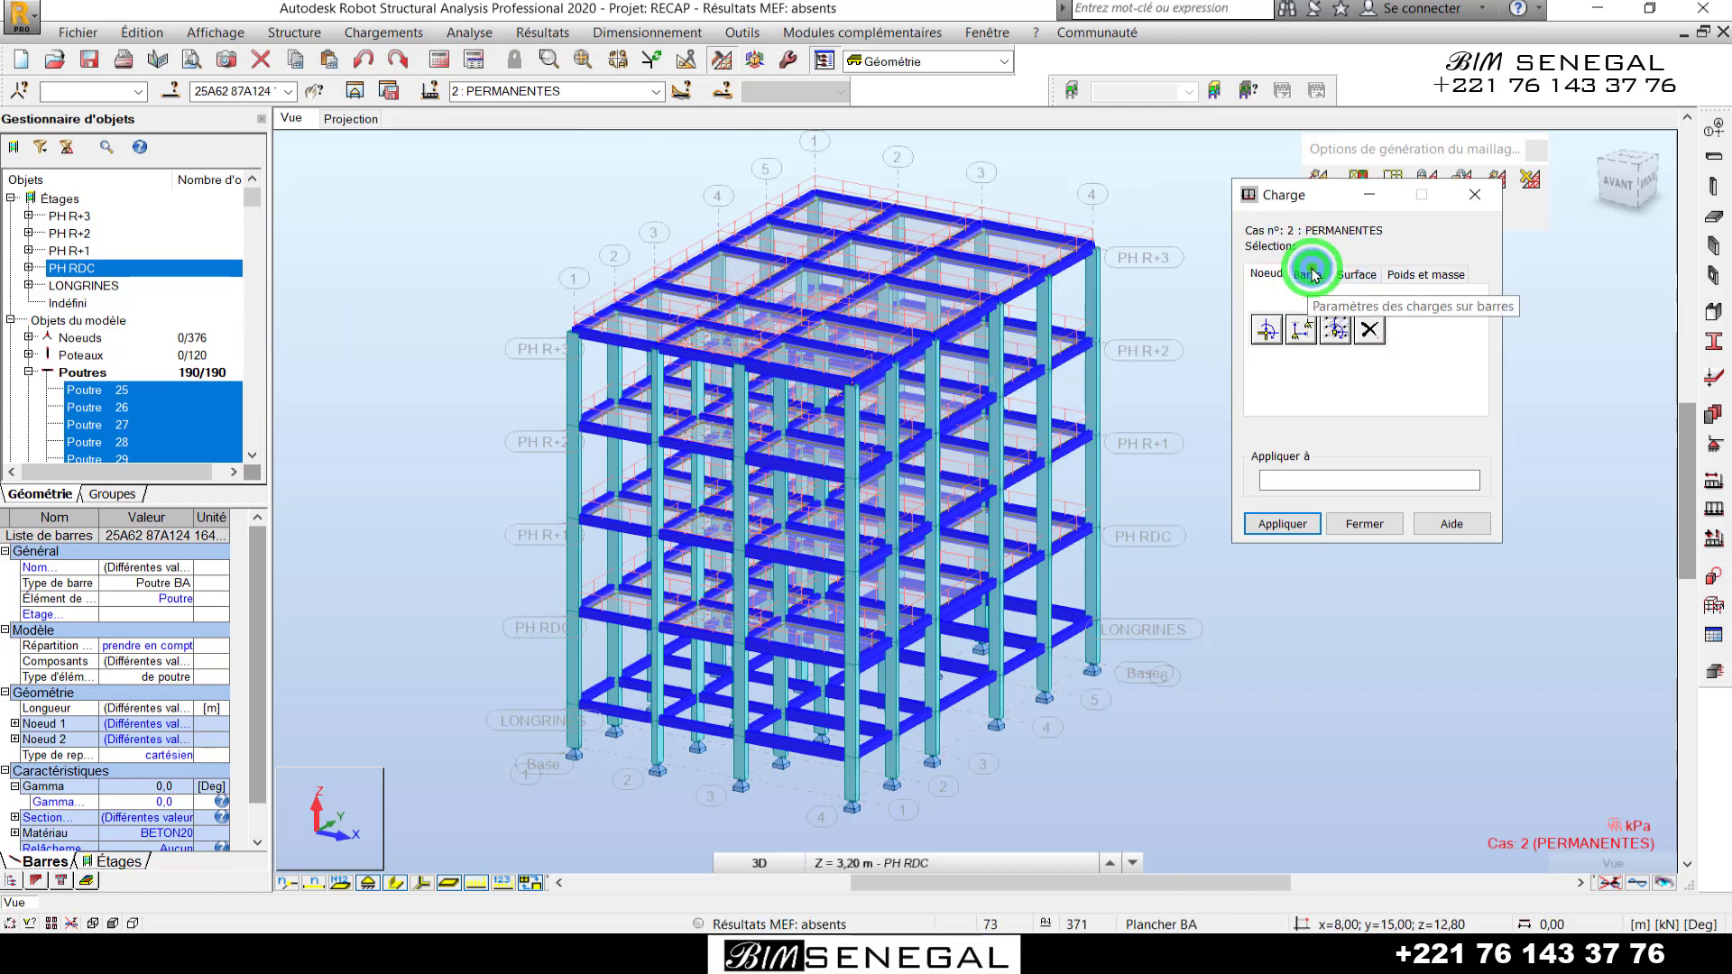
{"action": "left_click", "coordinate": [1268, 329]}
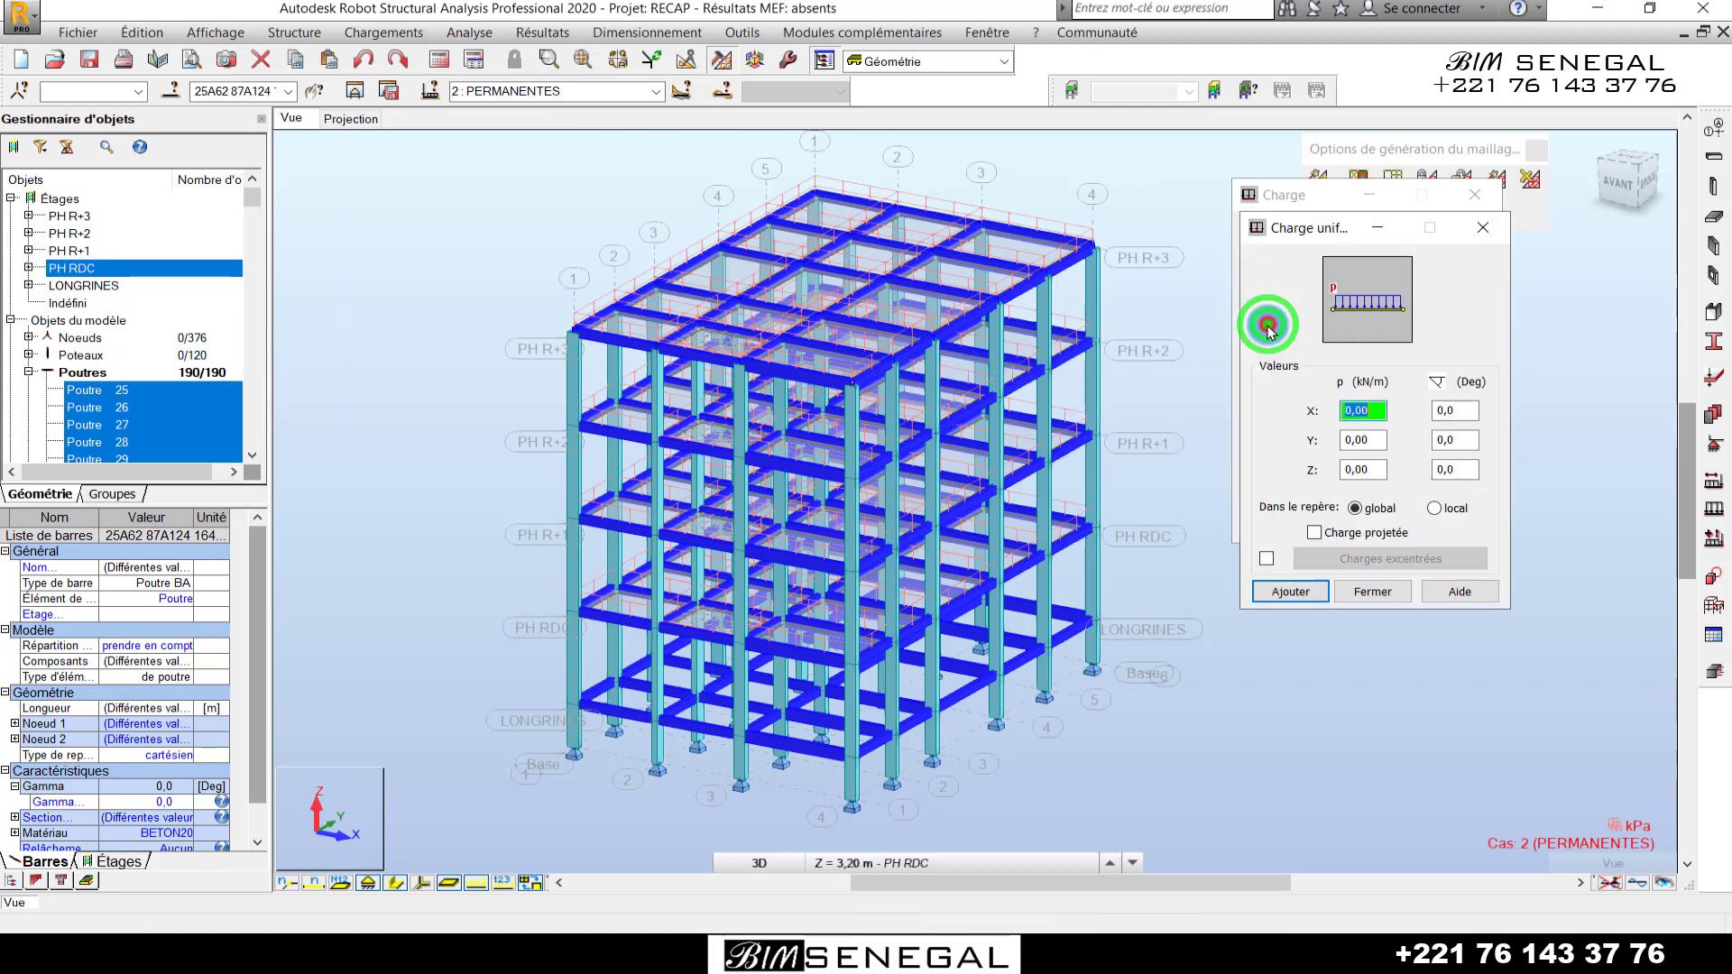
{"action": "left_click", "coordinate": [1371, 469]}
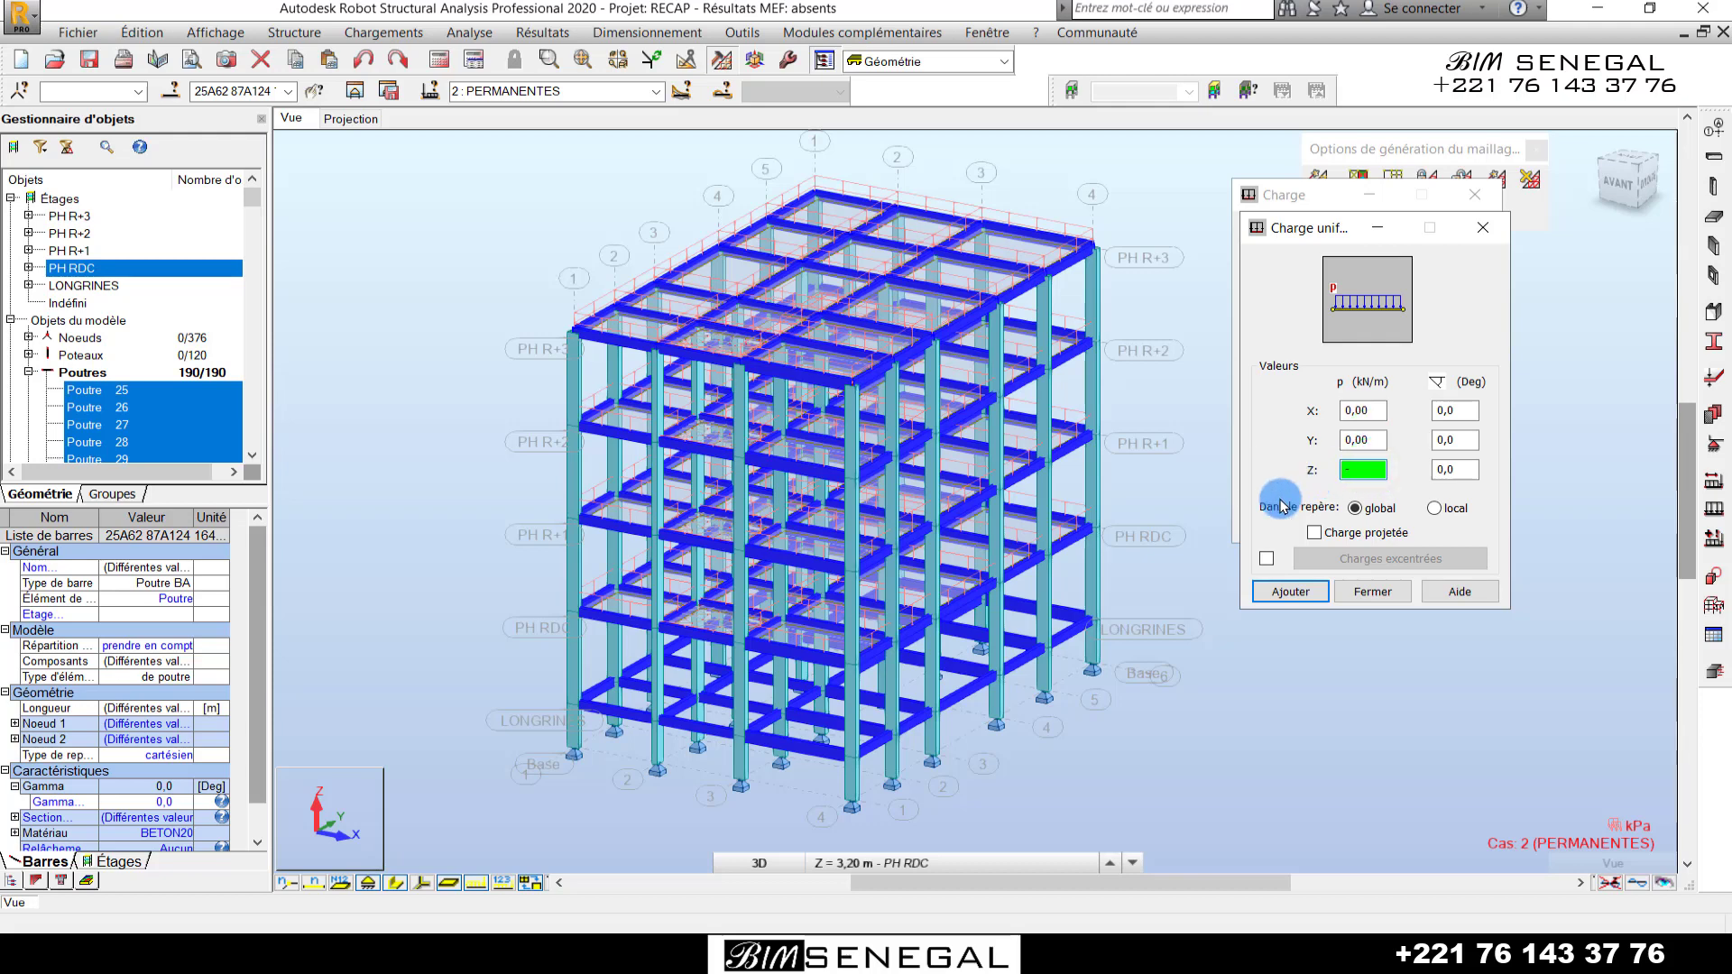
{"action": "type", "text": "-8"}
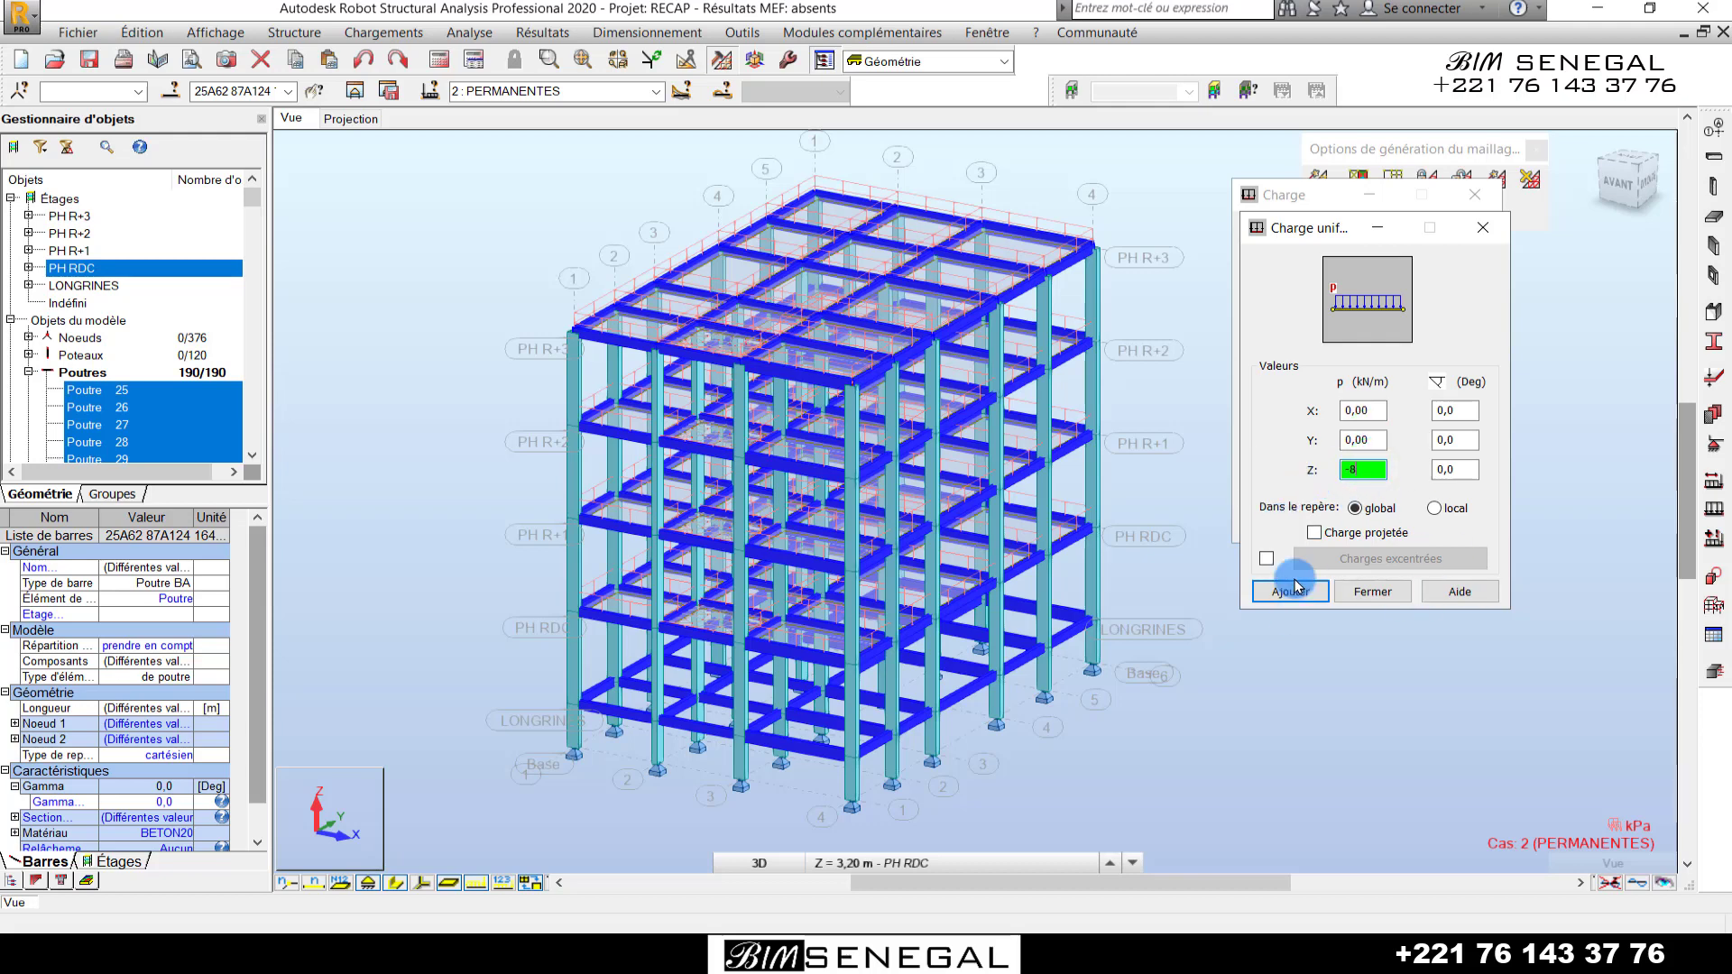
{"action": "left_click", "coordinate": [1310, 592]}
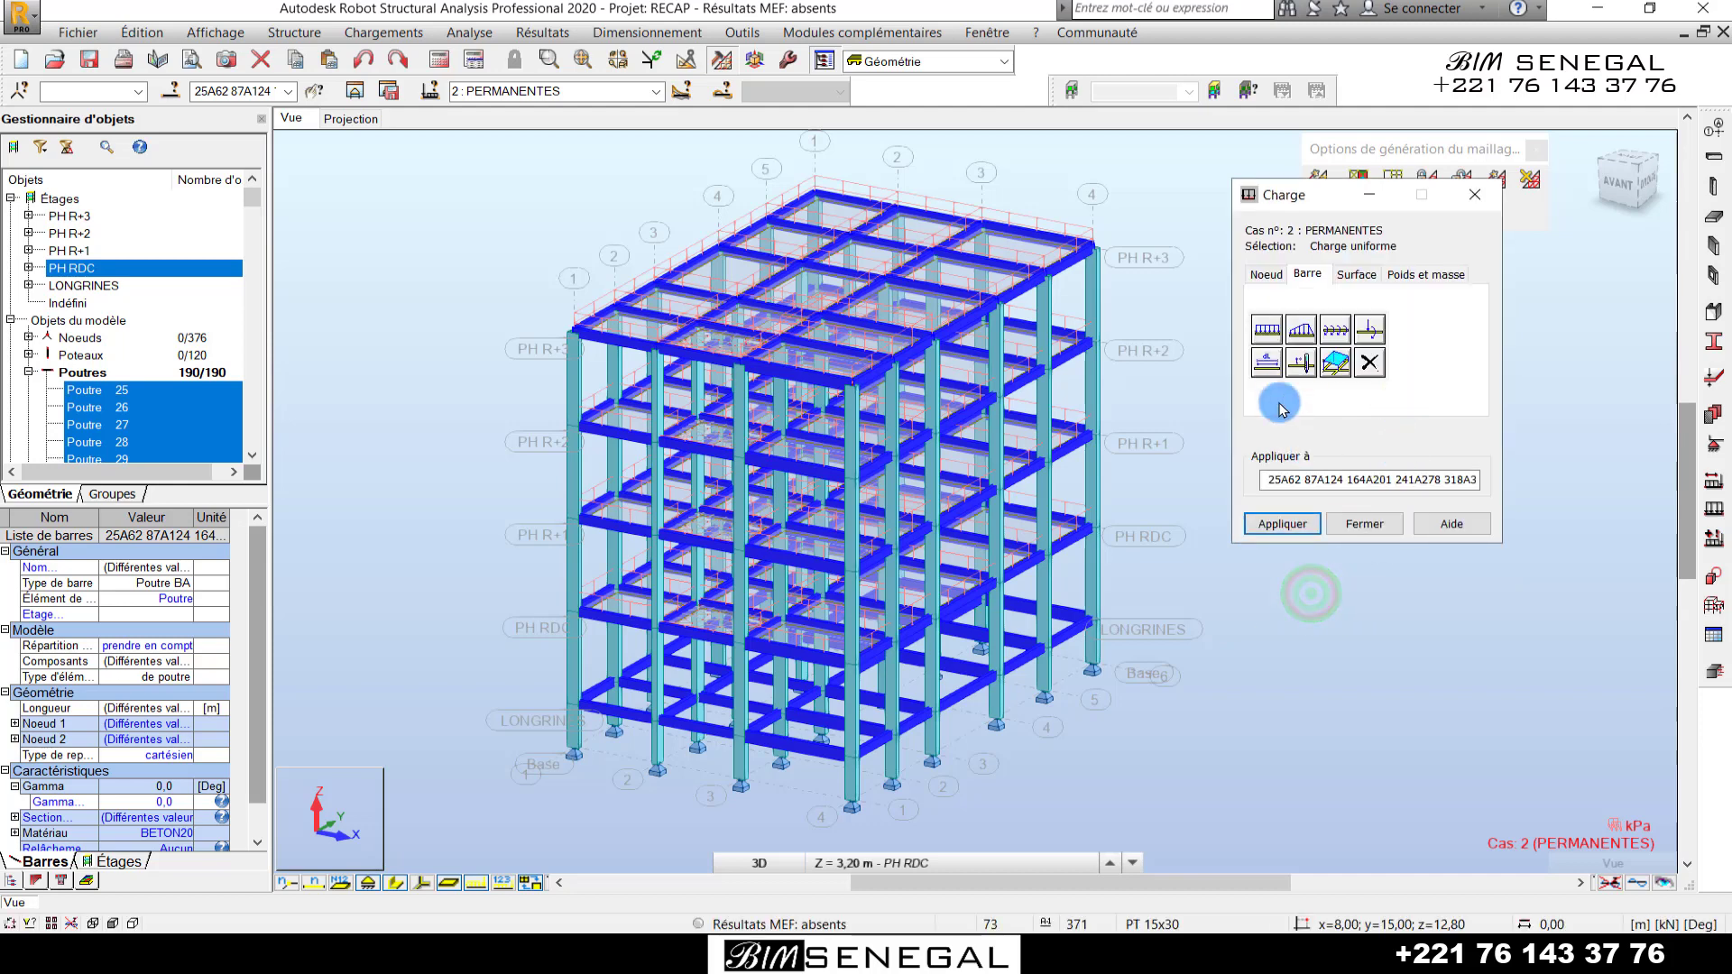
- Apply the defined uniform load to all selected beams and display the load values on the model
{"action": "left_click", "coordinate": [1367, 480]}
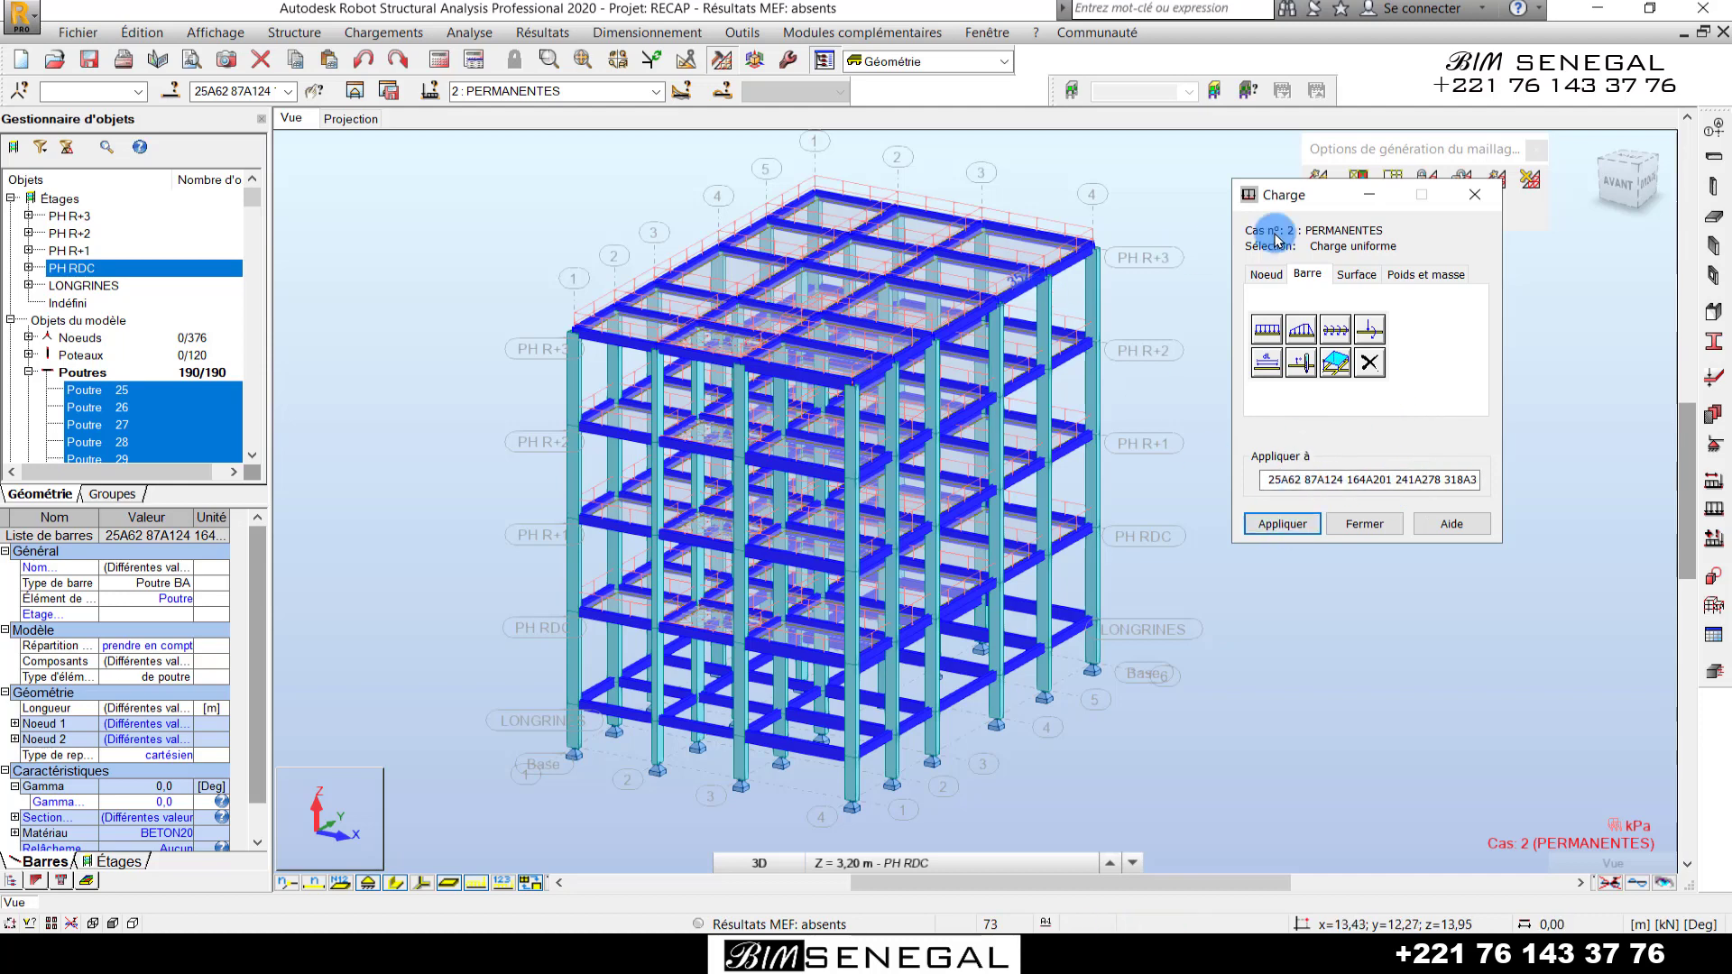
{"action": "left_click", "coordinate": [1296, 526]}
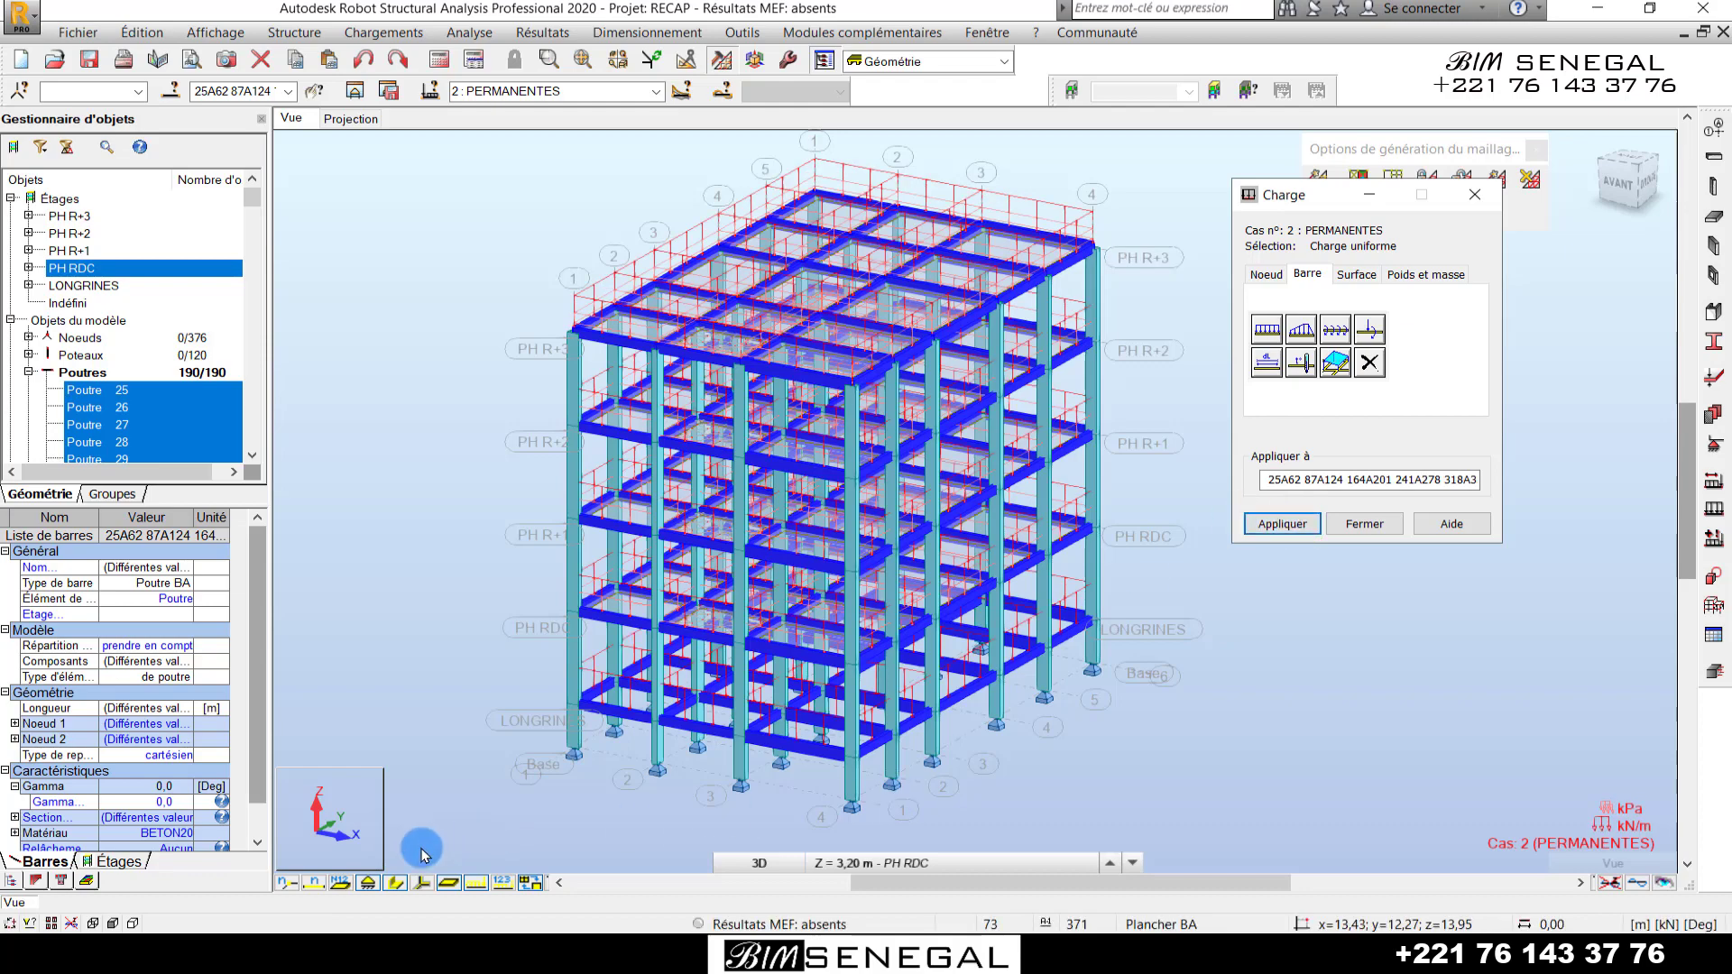
{"action": "left_click", "coordinate": [498, 883]}
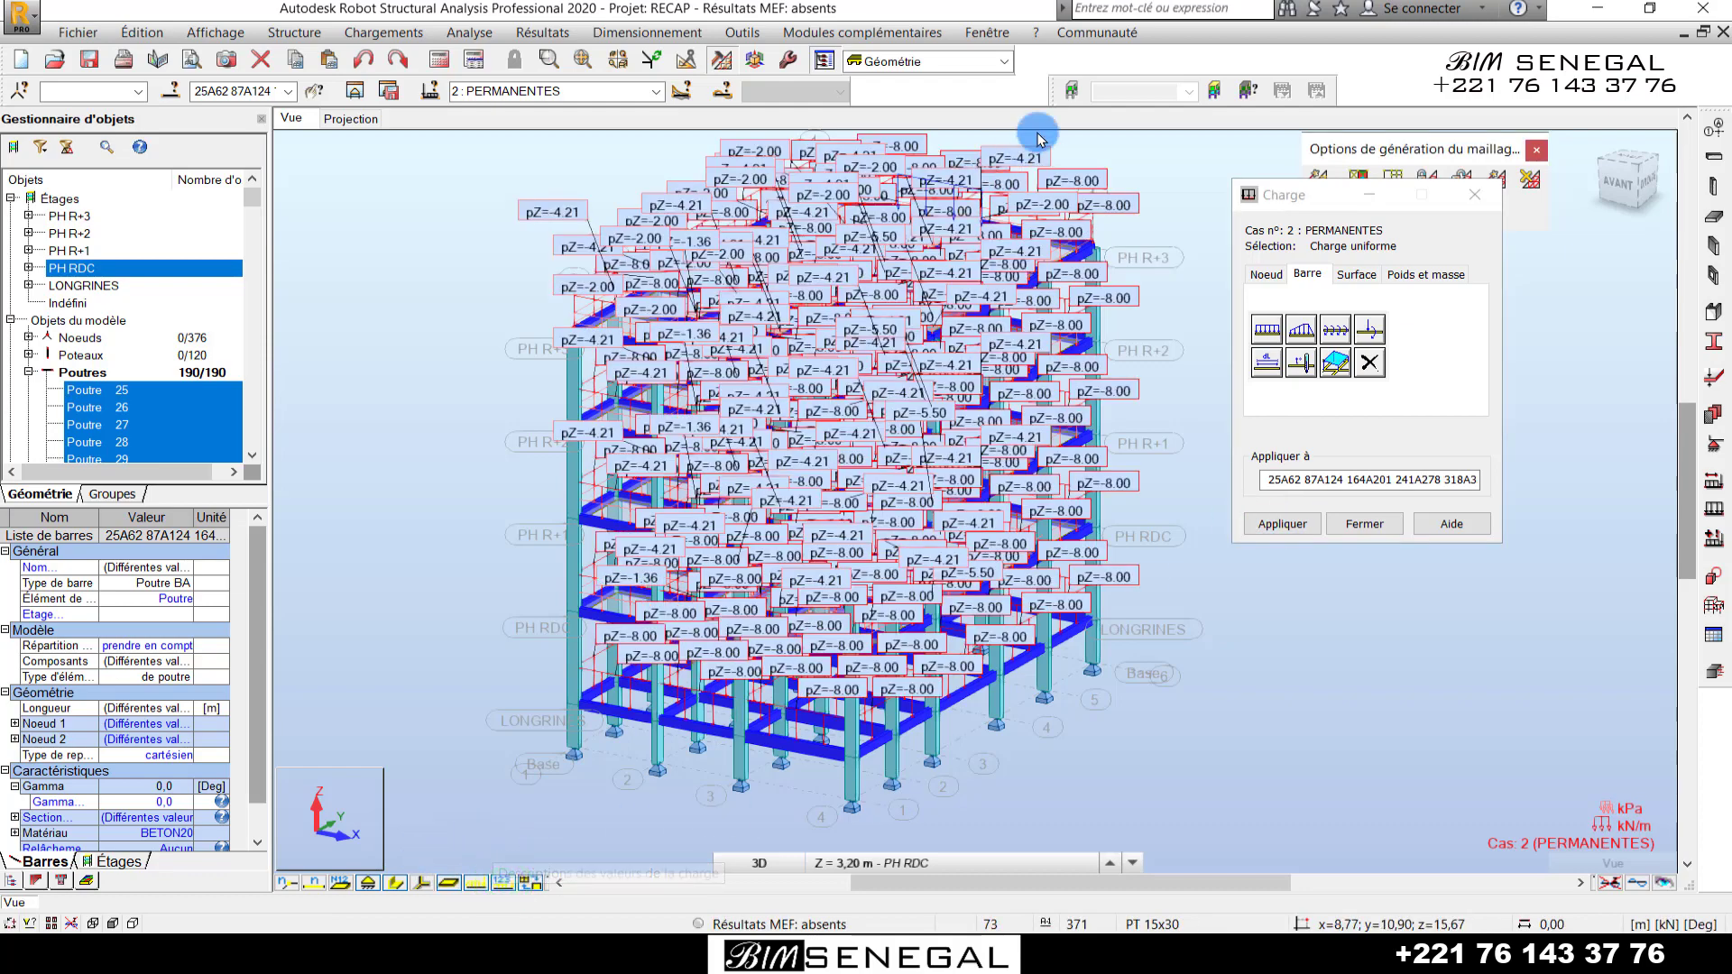
- Close the bar load definition and clear the beam selection in the model
{"action": "scroll", "coordinate": [1141, 200], "scroll_direction": "up", "scroll_amount": 3}
{"action": "scroll", "coordinate": [1116, 240], "scroll_direction": "down", "scroll_amount": 2}
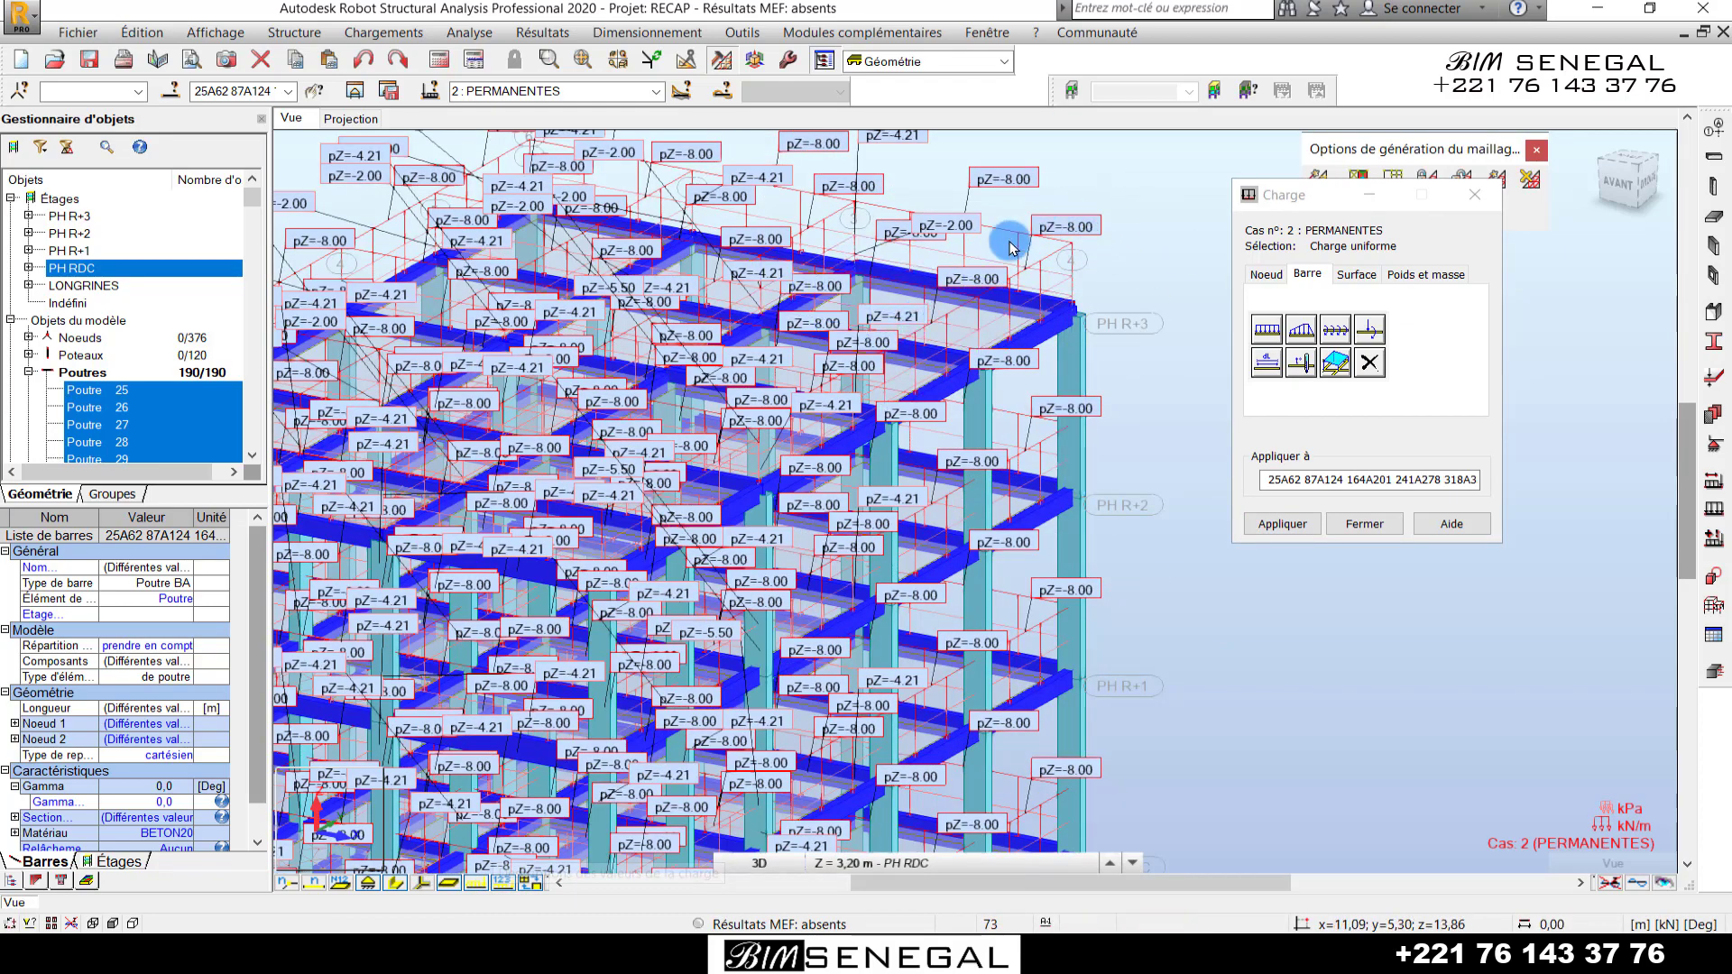
{"action": "left_click", "coordinate": [1474, 200]}
{"action": "scroll", "coordinate": [1028, 274], "scroll_direction": "down", "scroll_amount": 2}
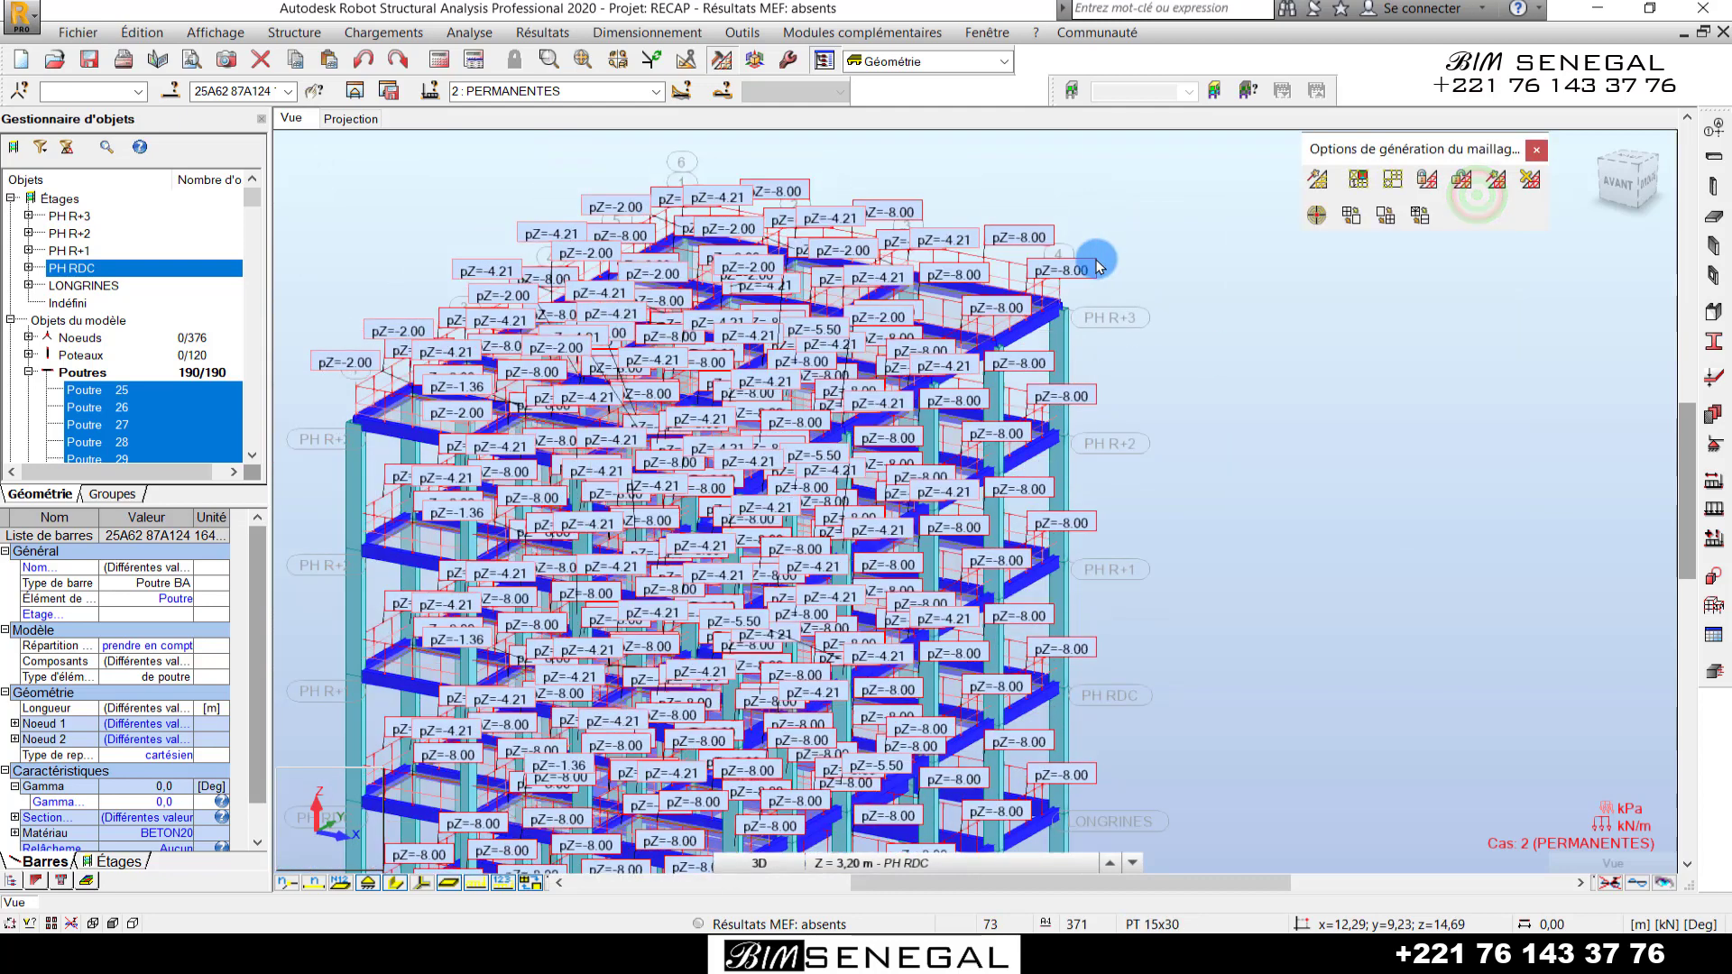
{"action": "scroll", "coordinate": [998, 315], "scroll_direction": "down", "scroll_amount": 2}
{"action": "scroll", "coordinate": [746, 684], "scroll_direction": "up", "scroll_amount": 1}
{"action": "left_click", "coordinate": [1307, 515]}
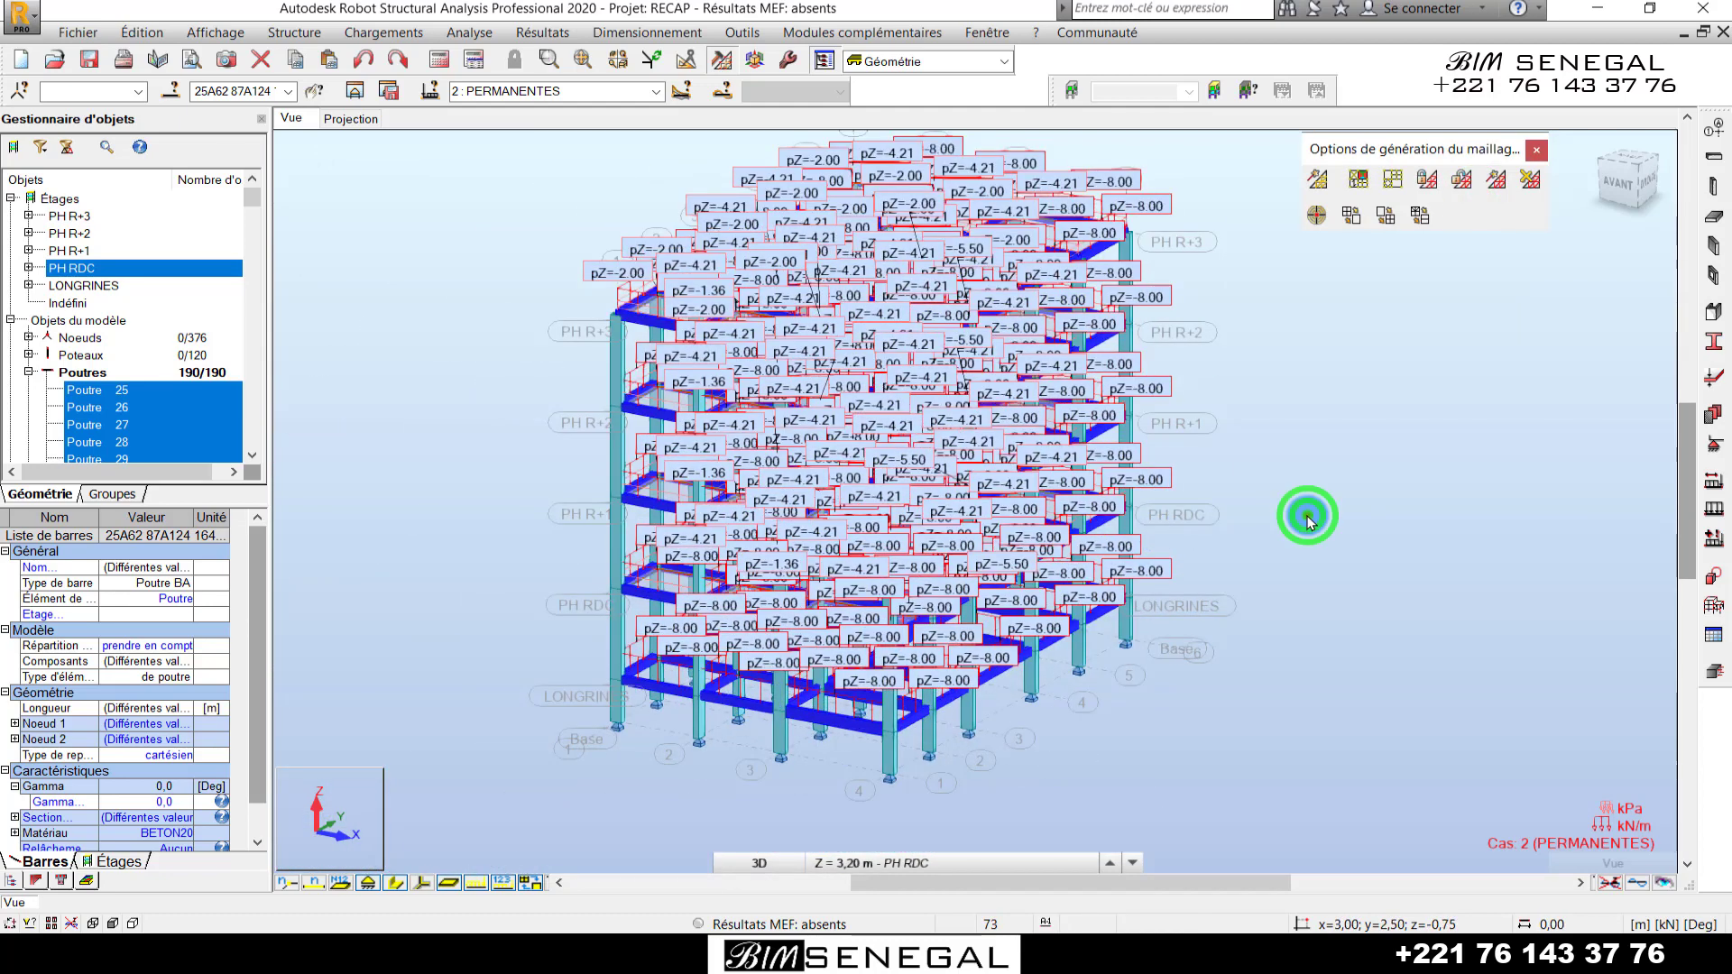
- Save the project and run the structural calculation
{"action": "left_click", "coordinate": [91, 59]}
{"action": "left_click", "coordinate": [439, 60]}
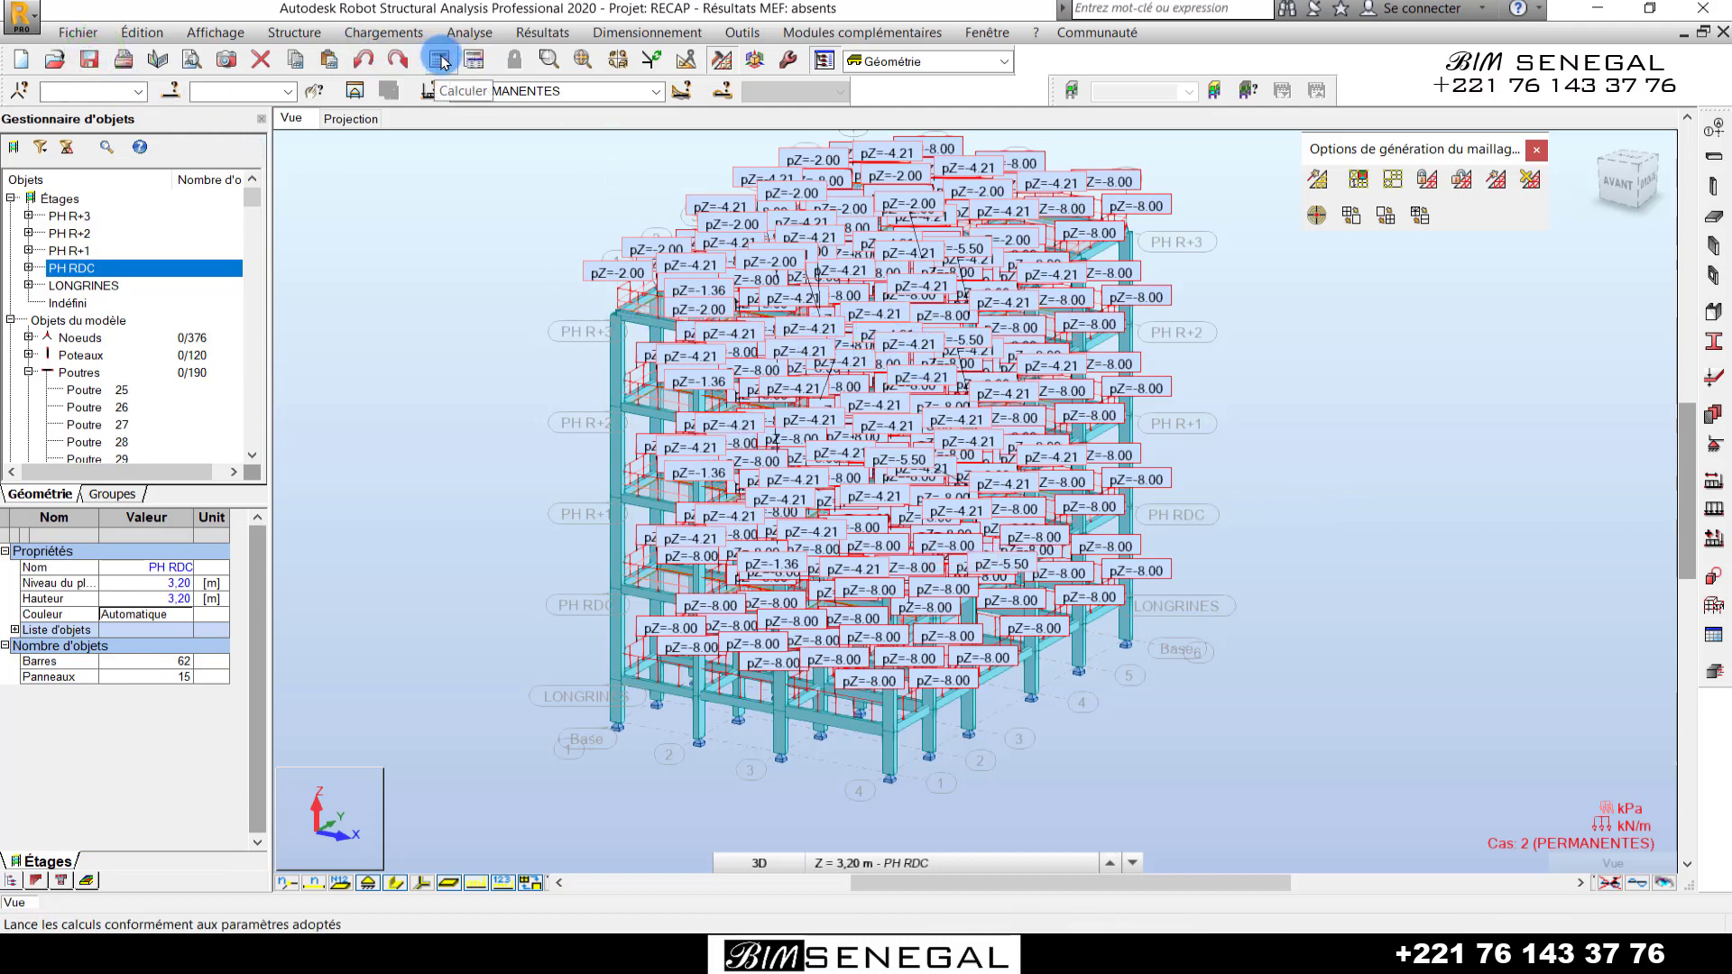
{"action": "left_click", "coordinate": [441, 60]}
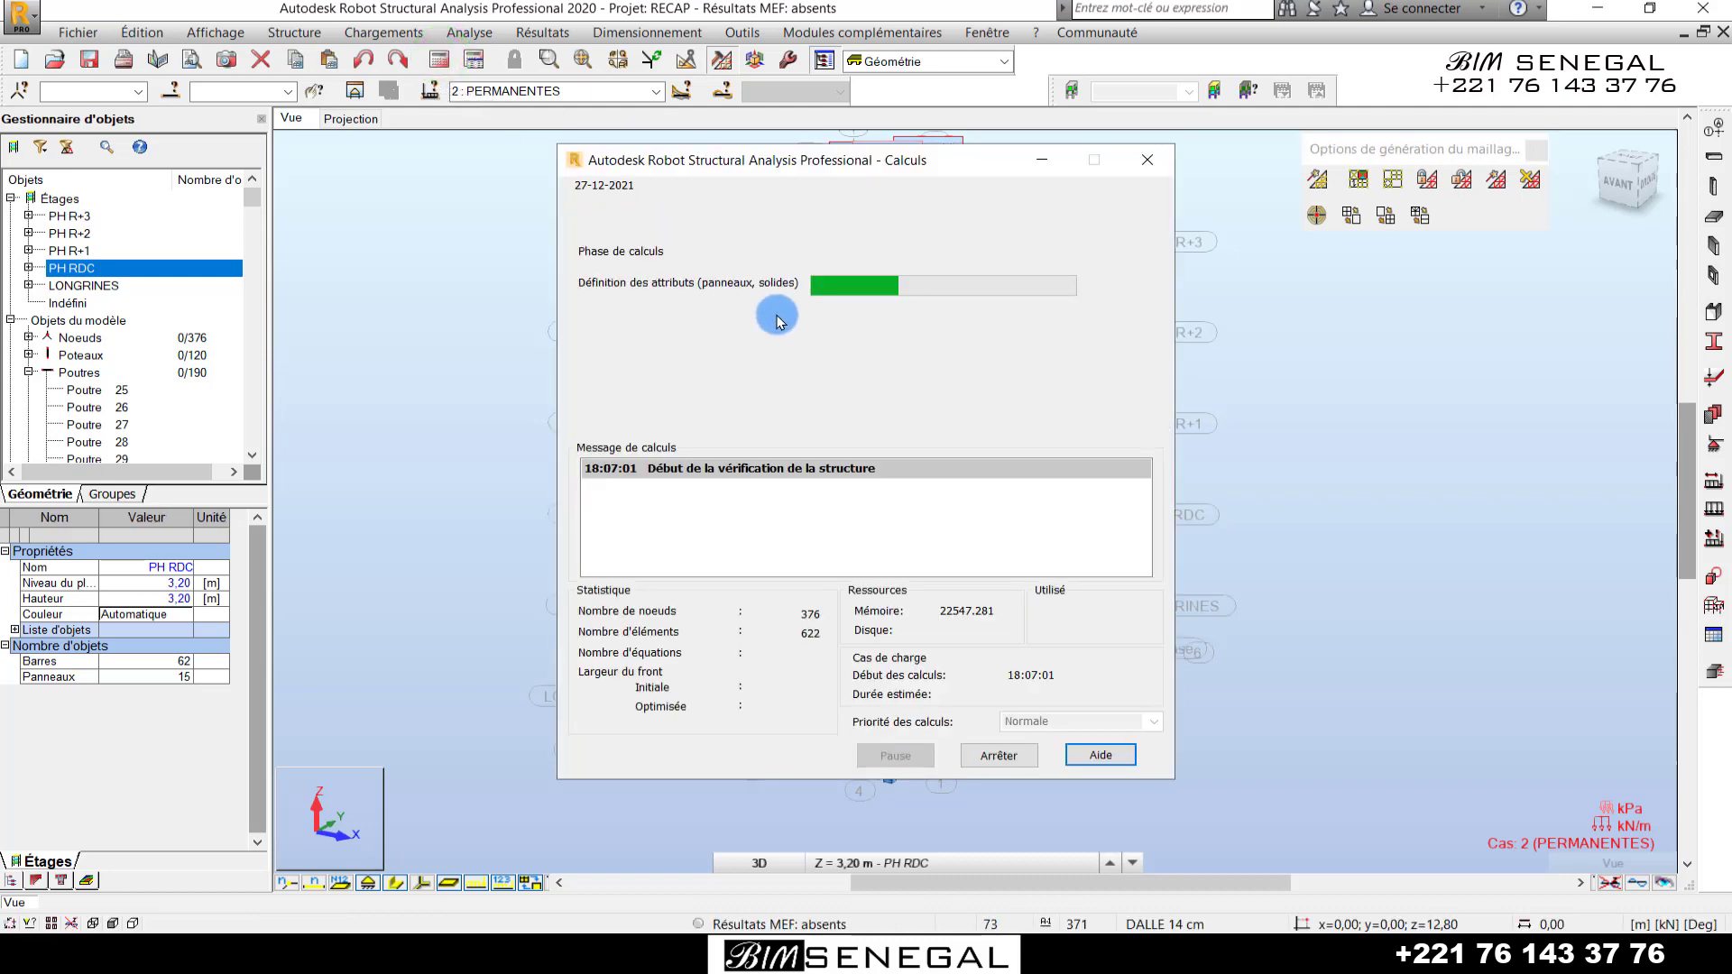
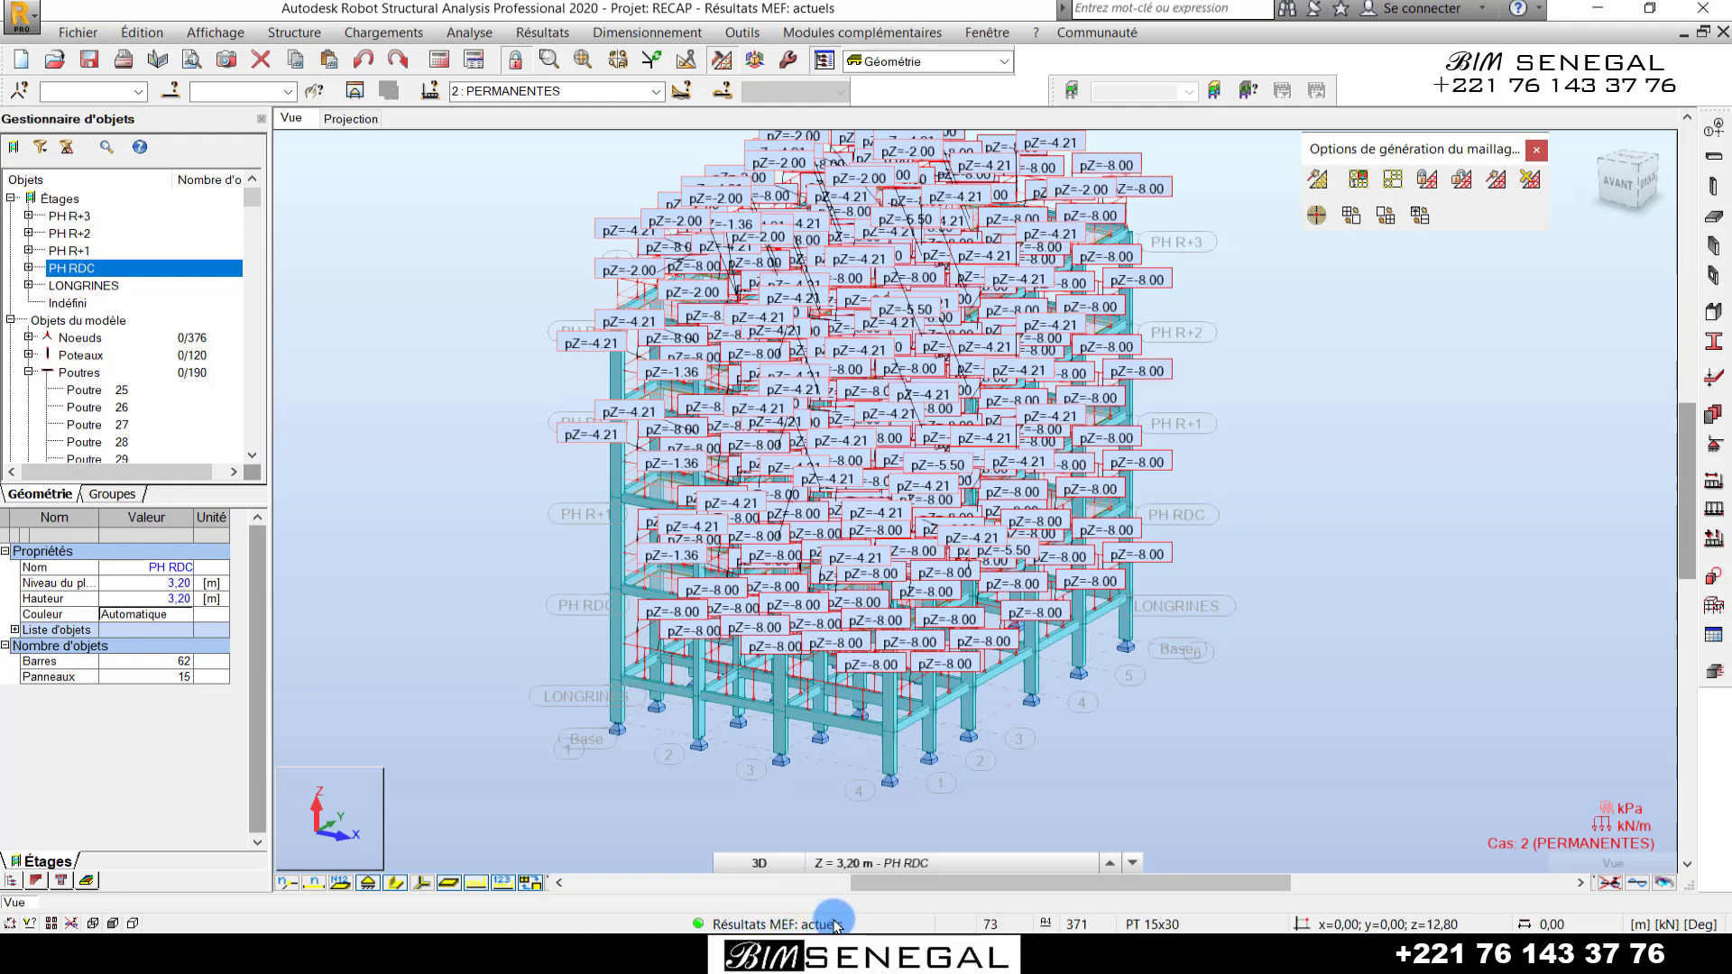
- Display load case 1: Poids Propre on the structure to review it
{"action": "left_click", "coordinate": [950, 325]}
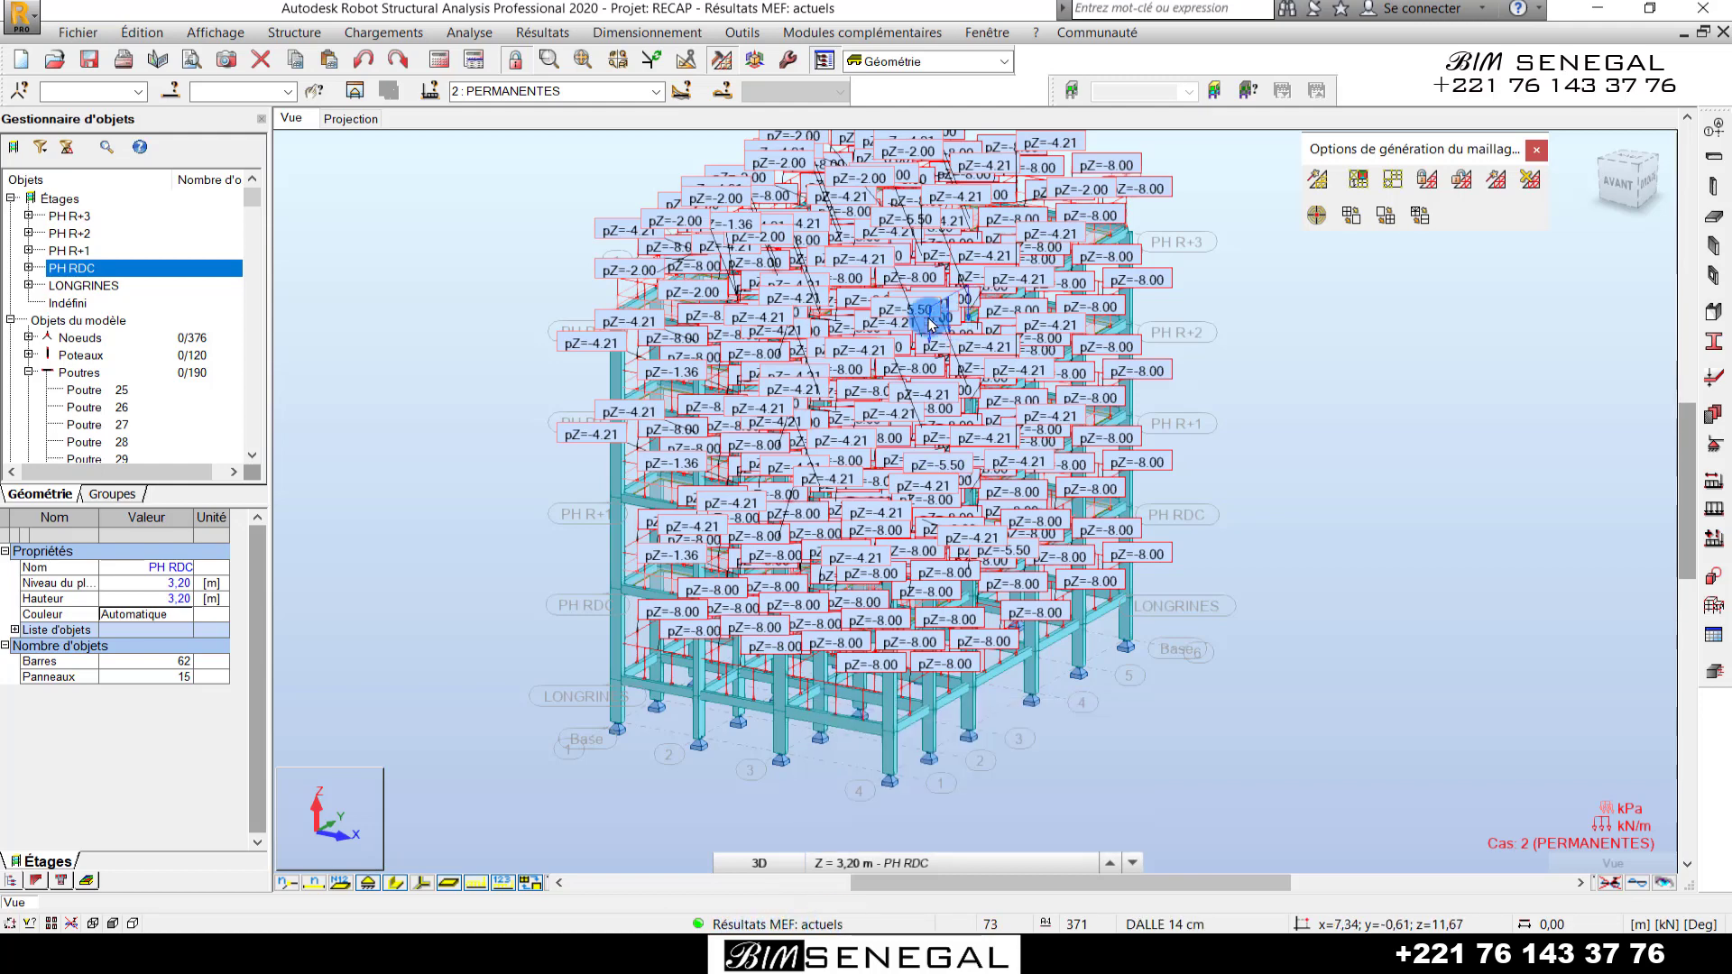
{"action": "left_click", "coordinate": [657, 91]}
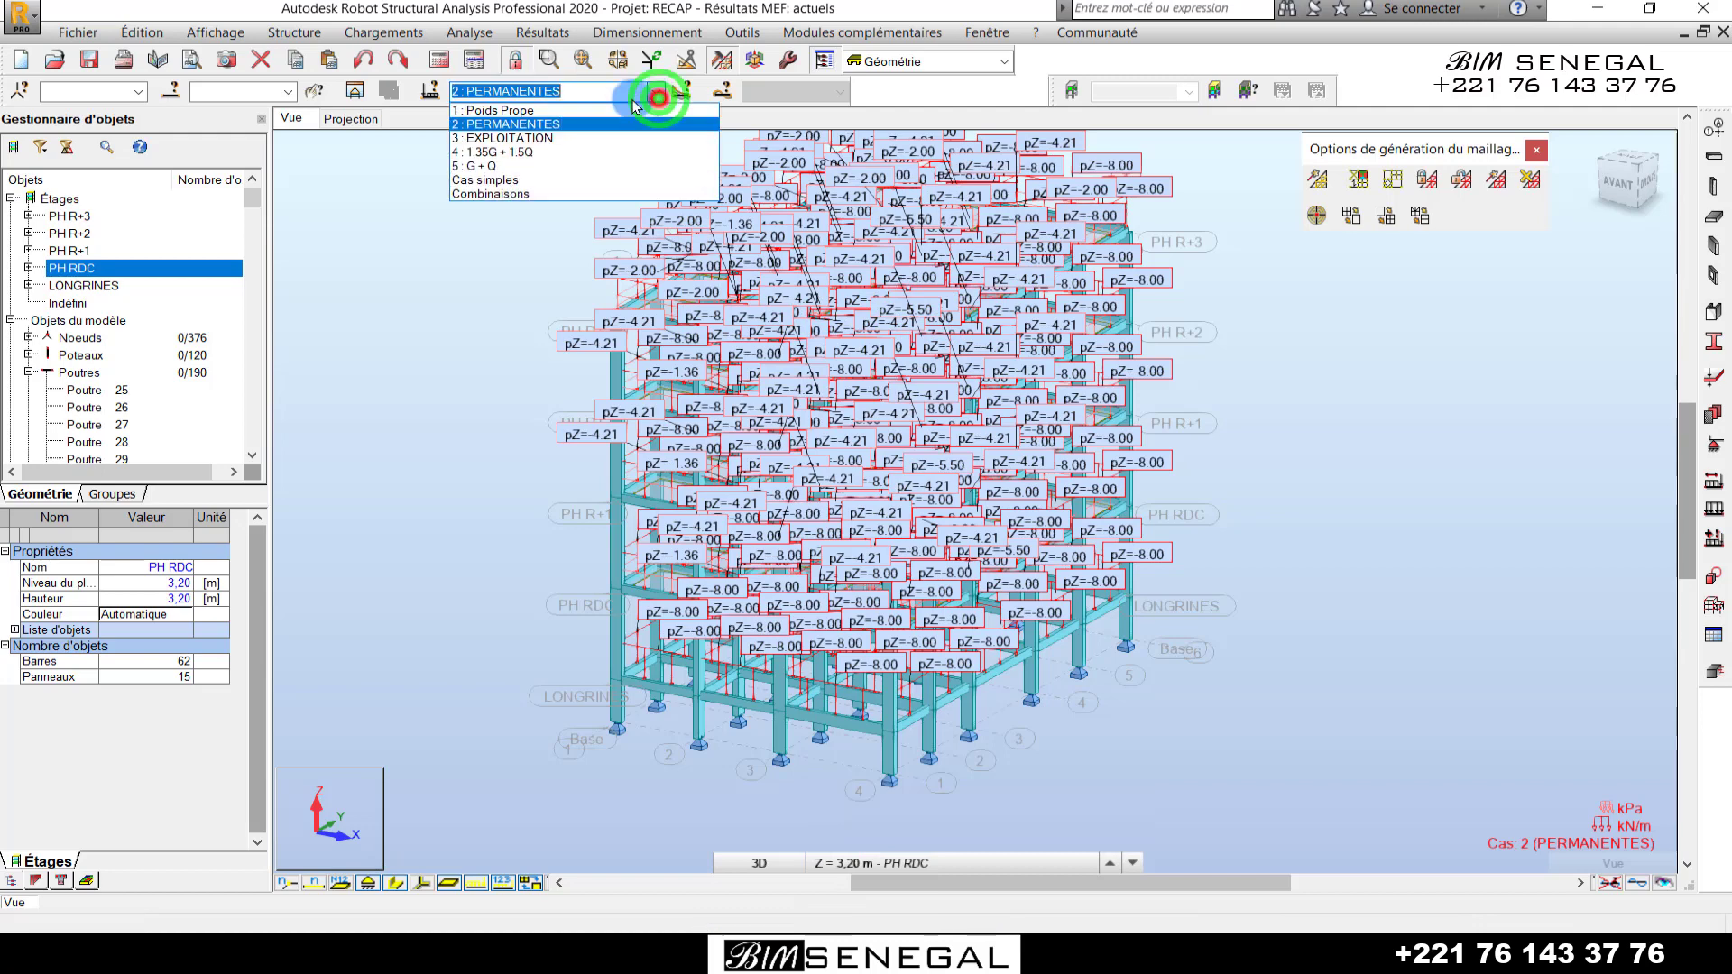
{"action": "left_click", "coordinate": [529, 111]}
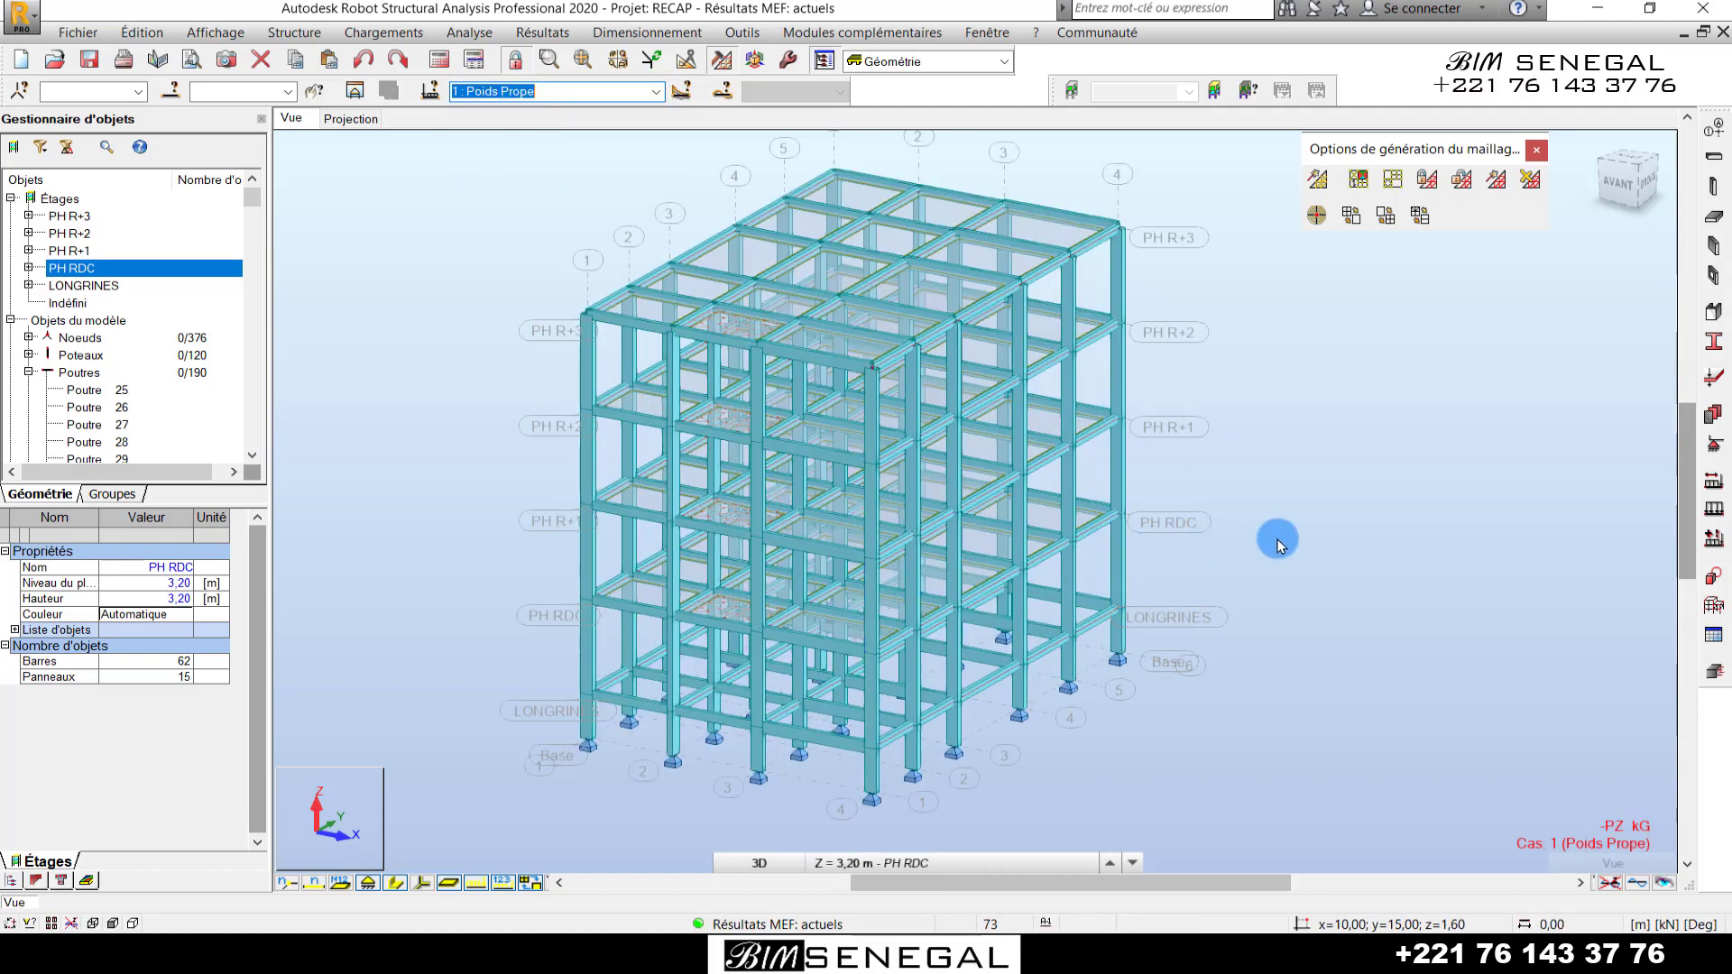
{"action": "left_click", "coordinate": [1278, 541]}
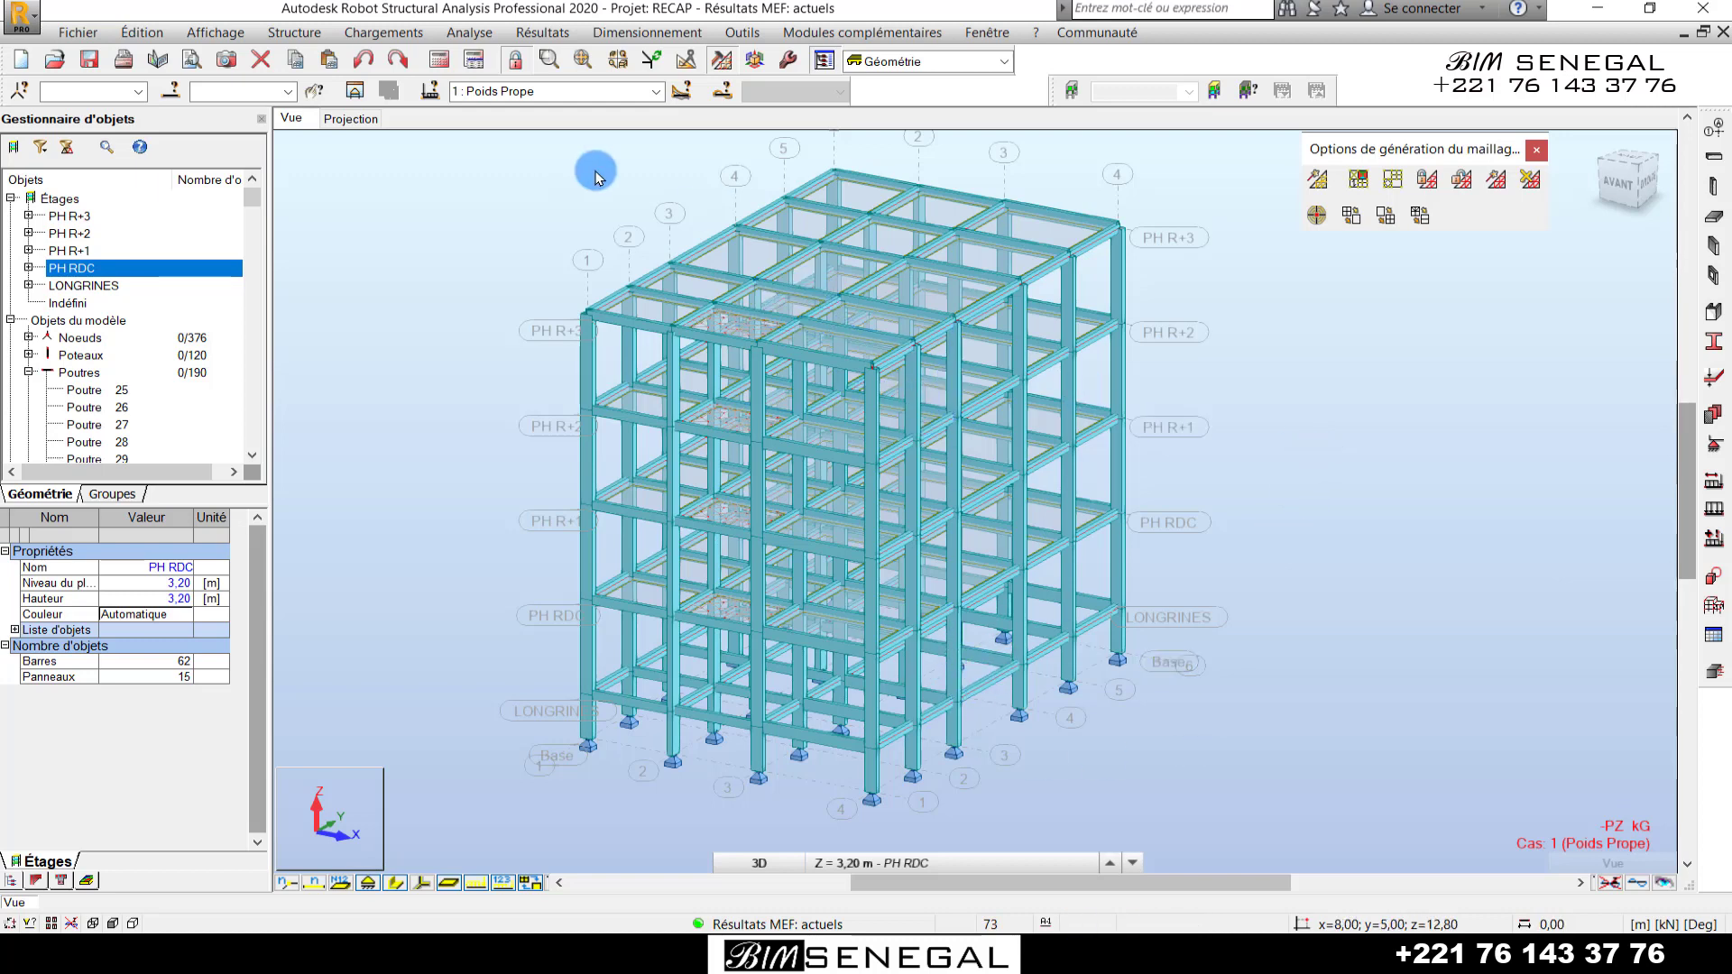
- Make combination 4: 1.35G + 1.5Q the active case and hide the load values on the model
{"action": "left_click", "coordinate": [657, 92]}
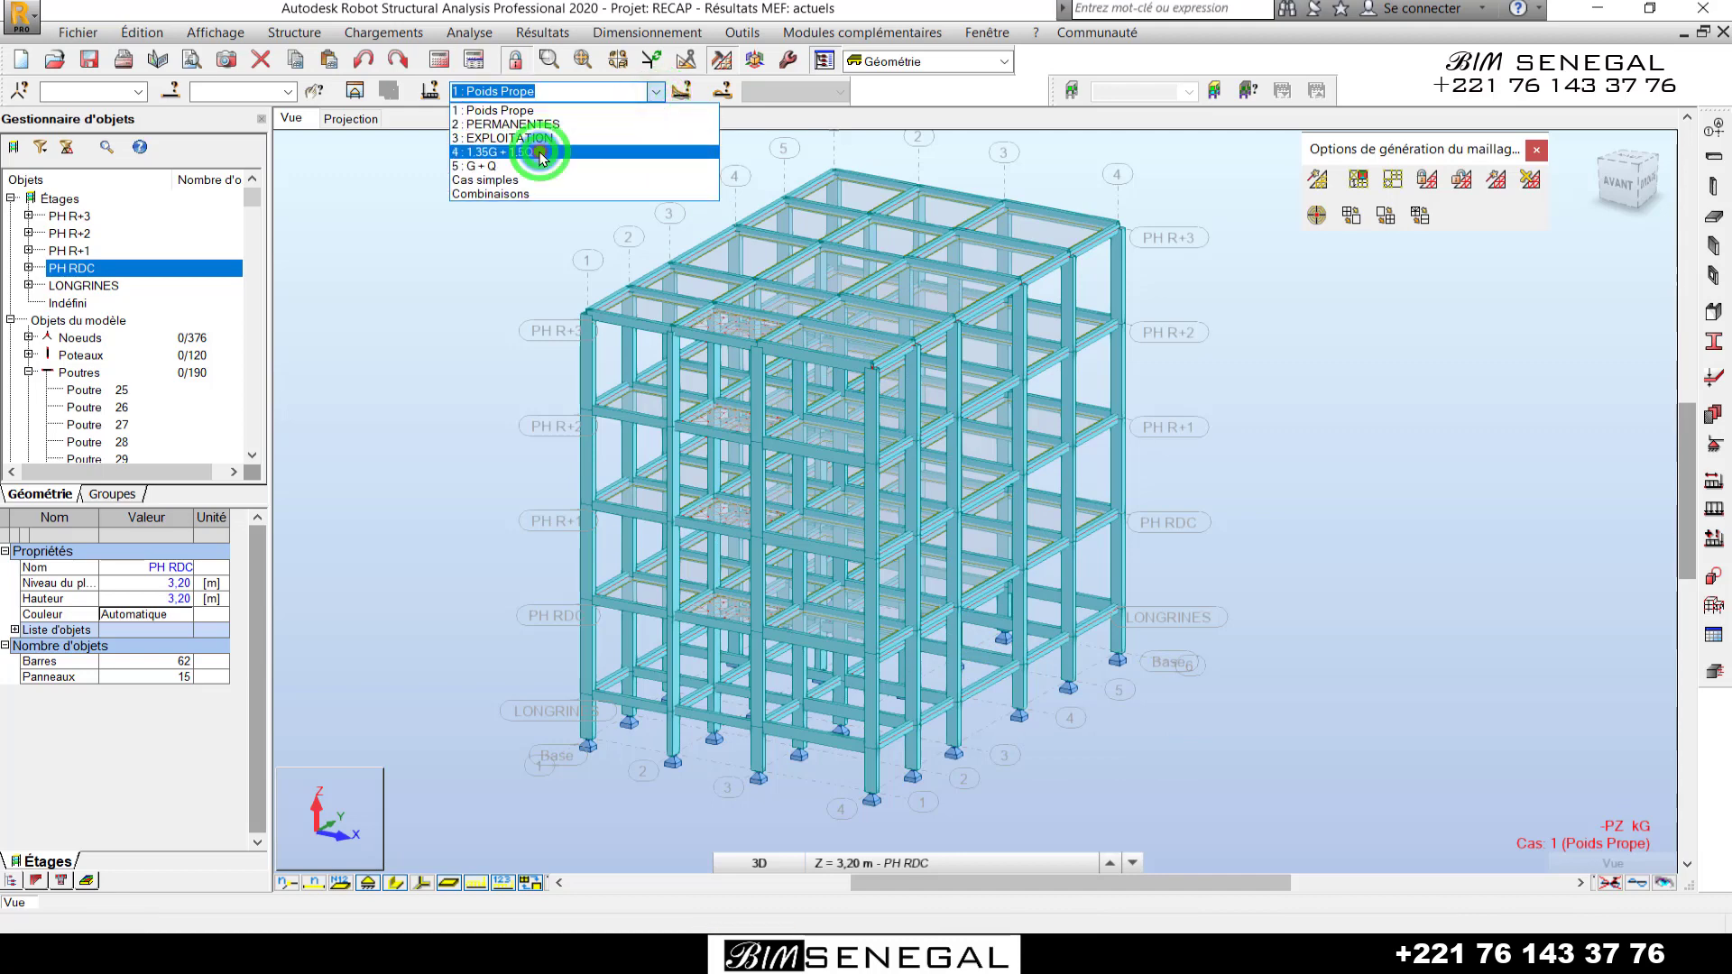
{"action": "left_click", "coordinate": [539, 151]}
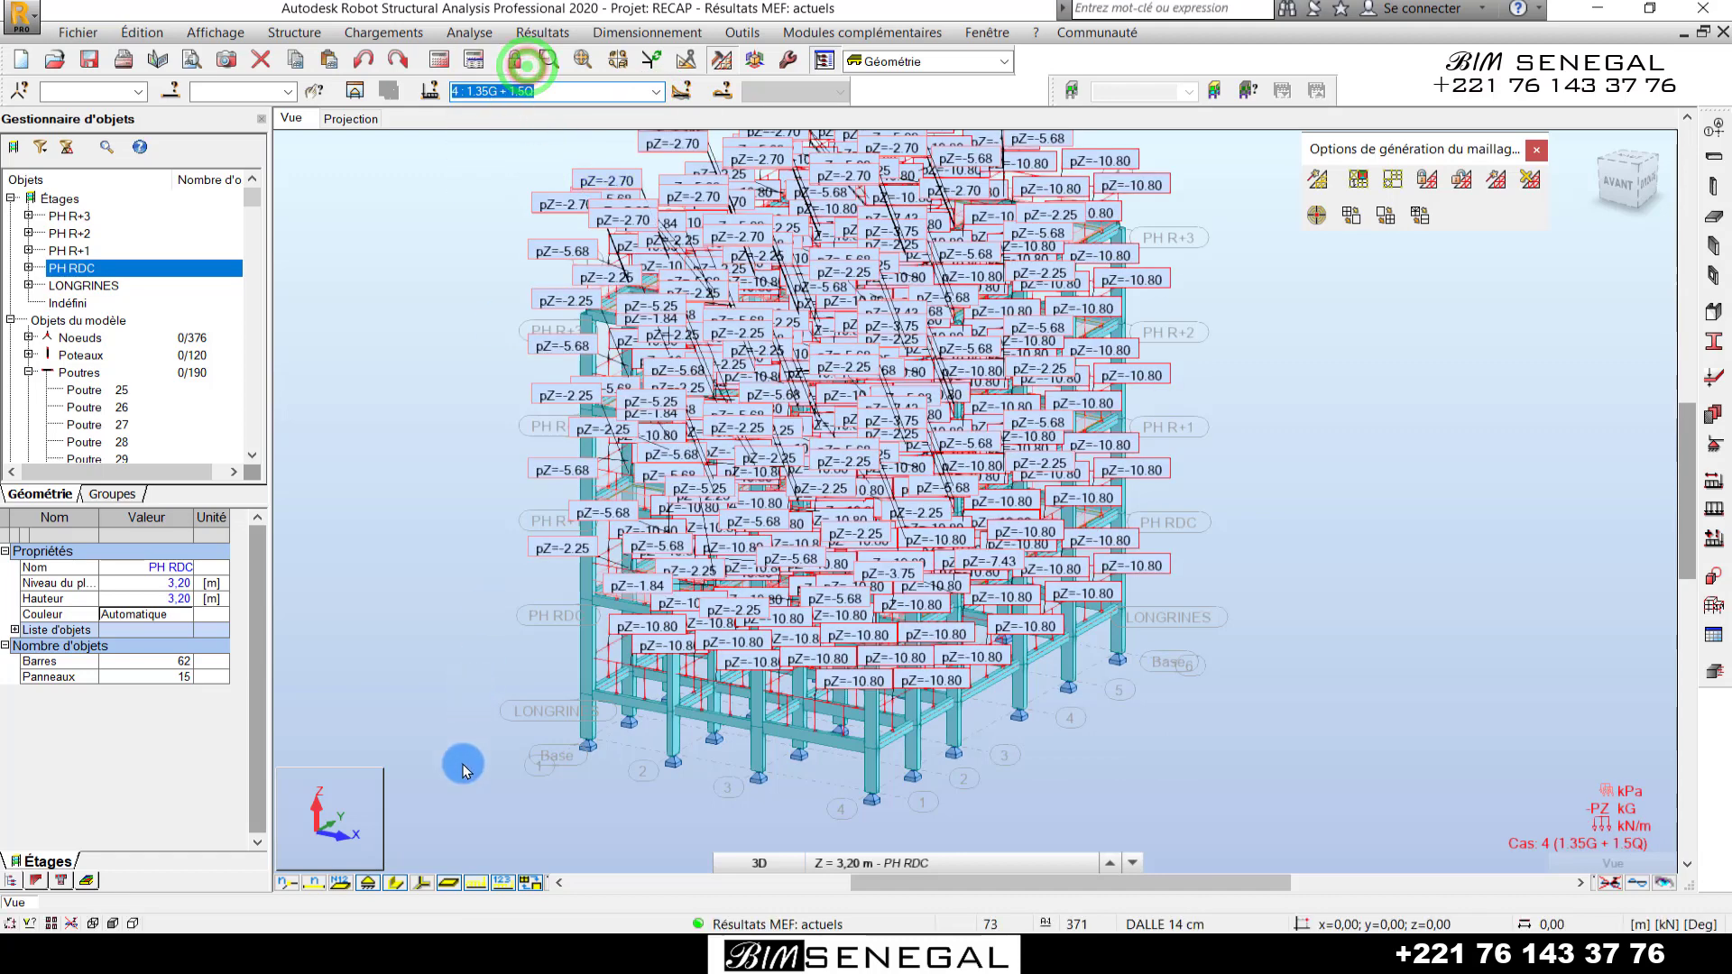
{"action": "scroll", "coordinate": [476, 381], "scroll_direction": "down", "scroll_amount": 1}
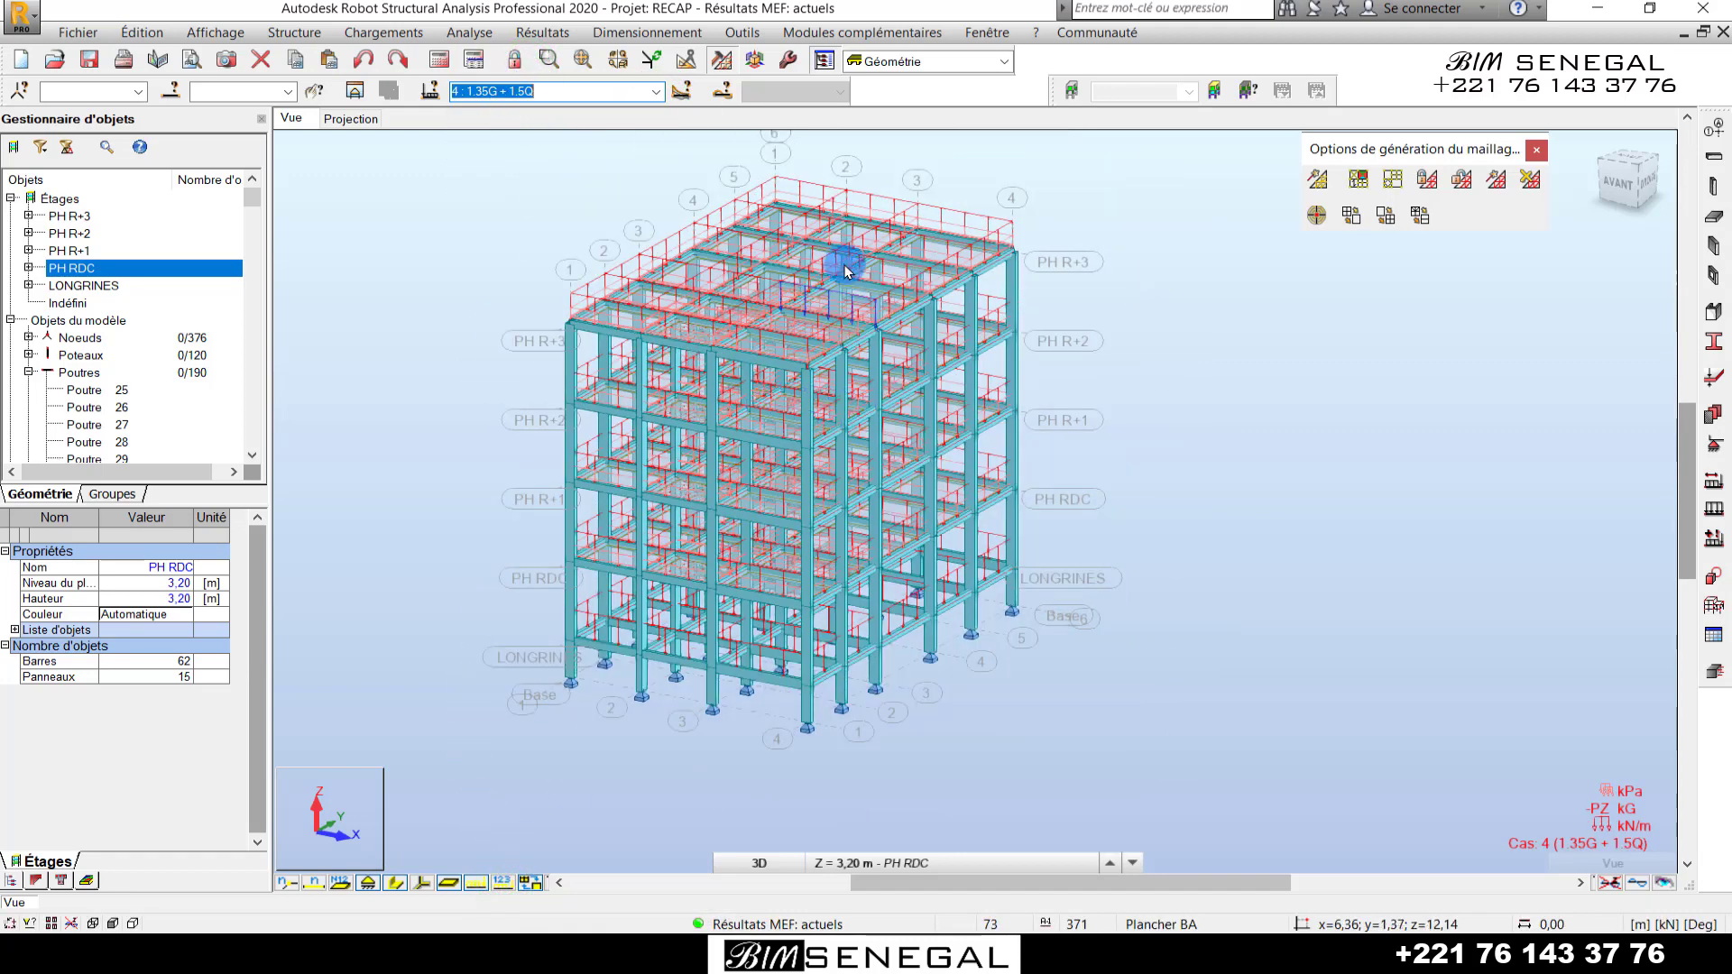
{"action": "scroll", "coordinate": [844, 263], "scroll_direction": "up", "scroll_amount": 1}
- Open the bar diagram settings and select the Force Fx diagram under NTM
{"action": "left_click", "coordinate": [542, 32]}
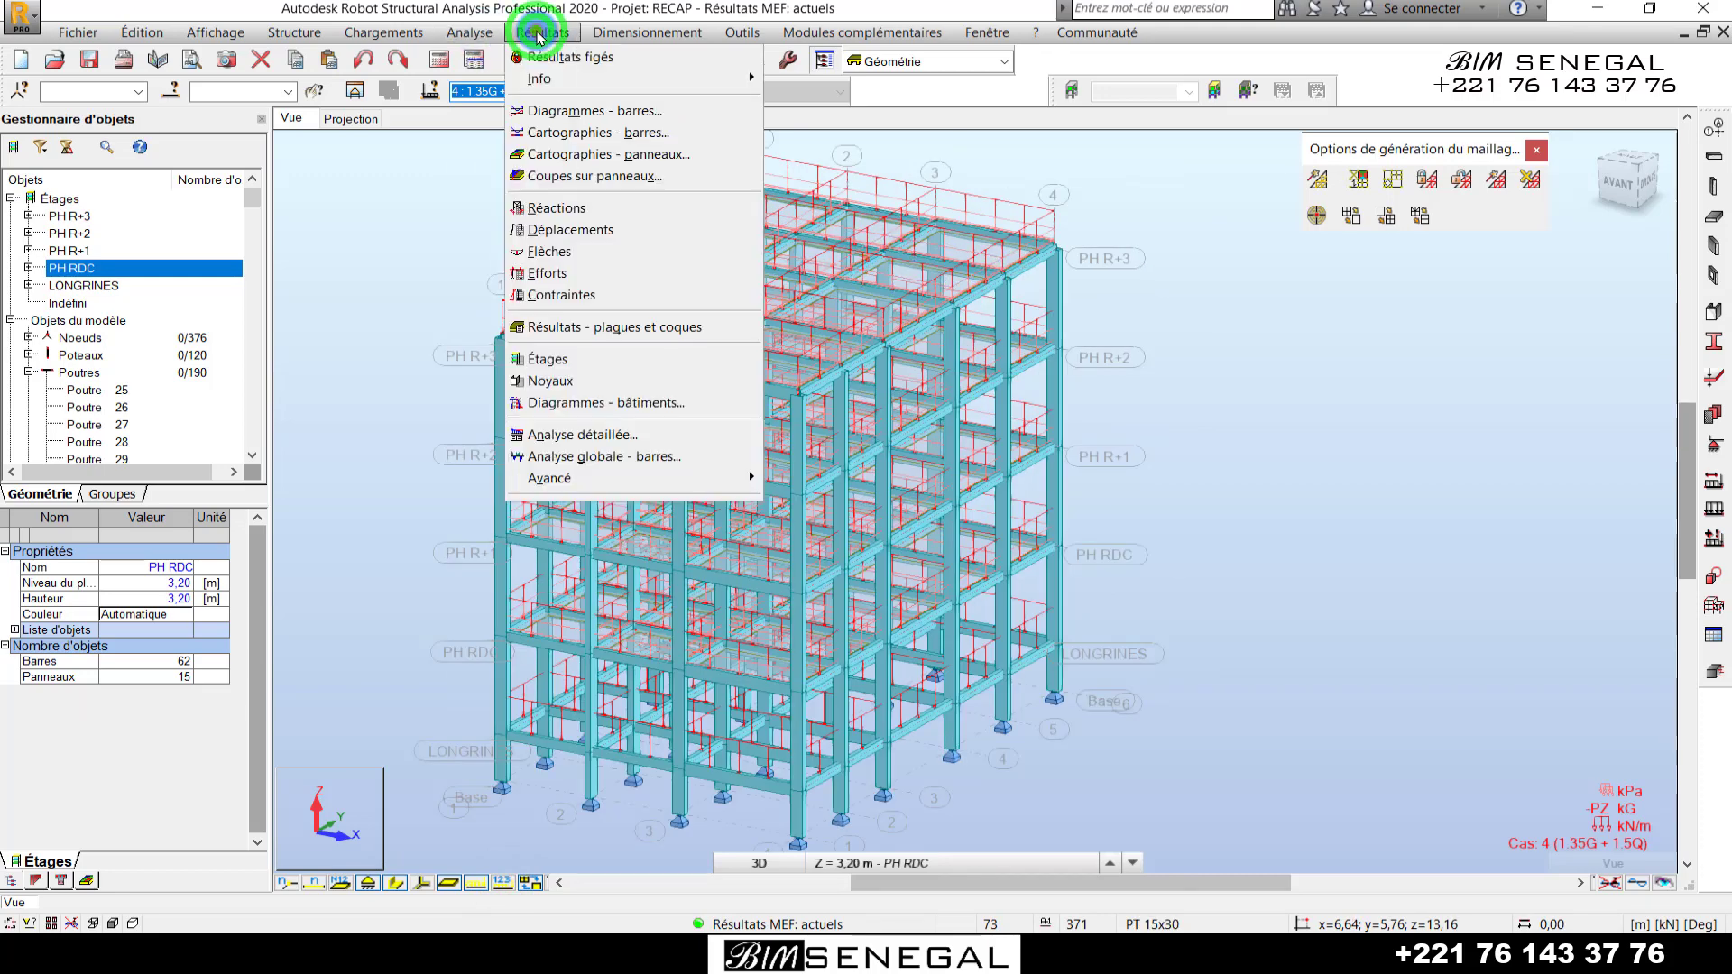
{"action": "left_click", "coordinate": [570, 108]}
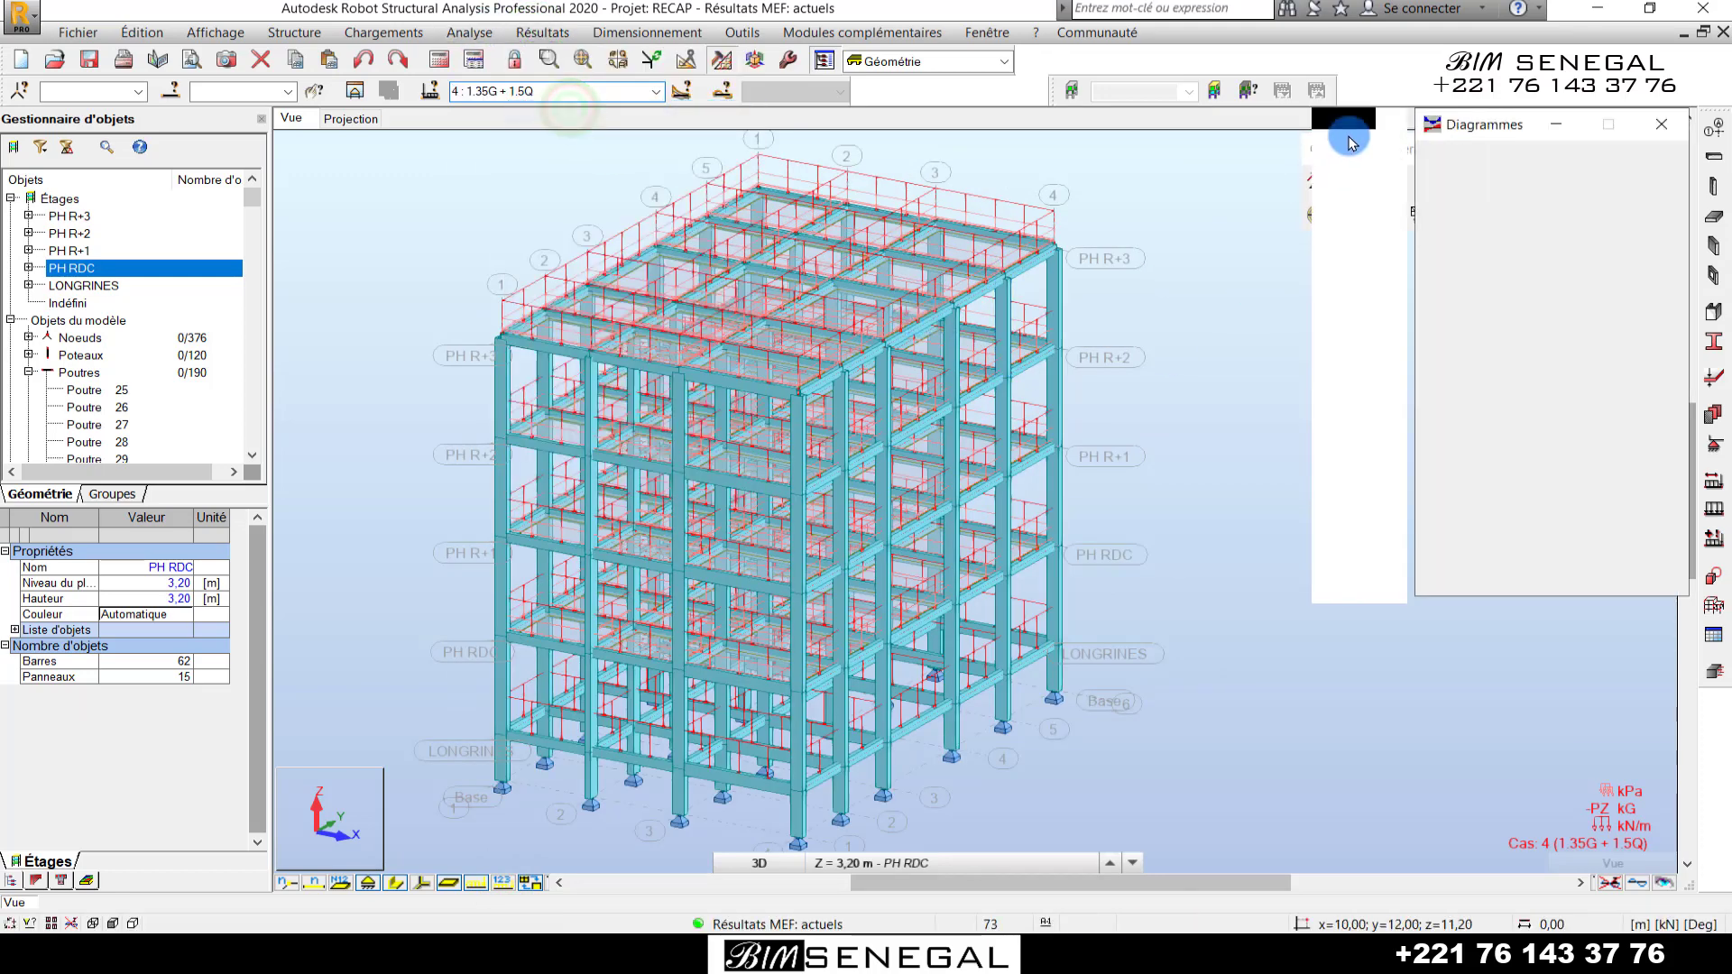
{"action": "left_click_drag", "start_coordinate": [1517, 118], "coordinate": [1318, 152]}
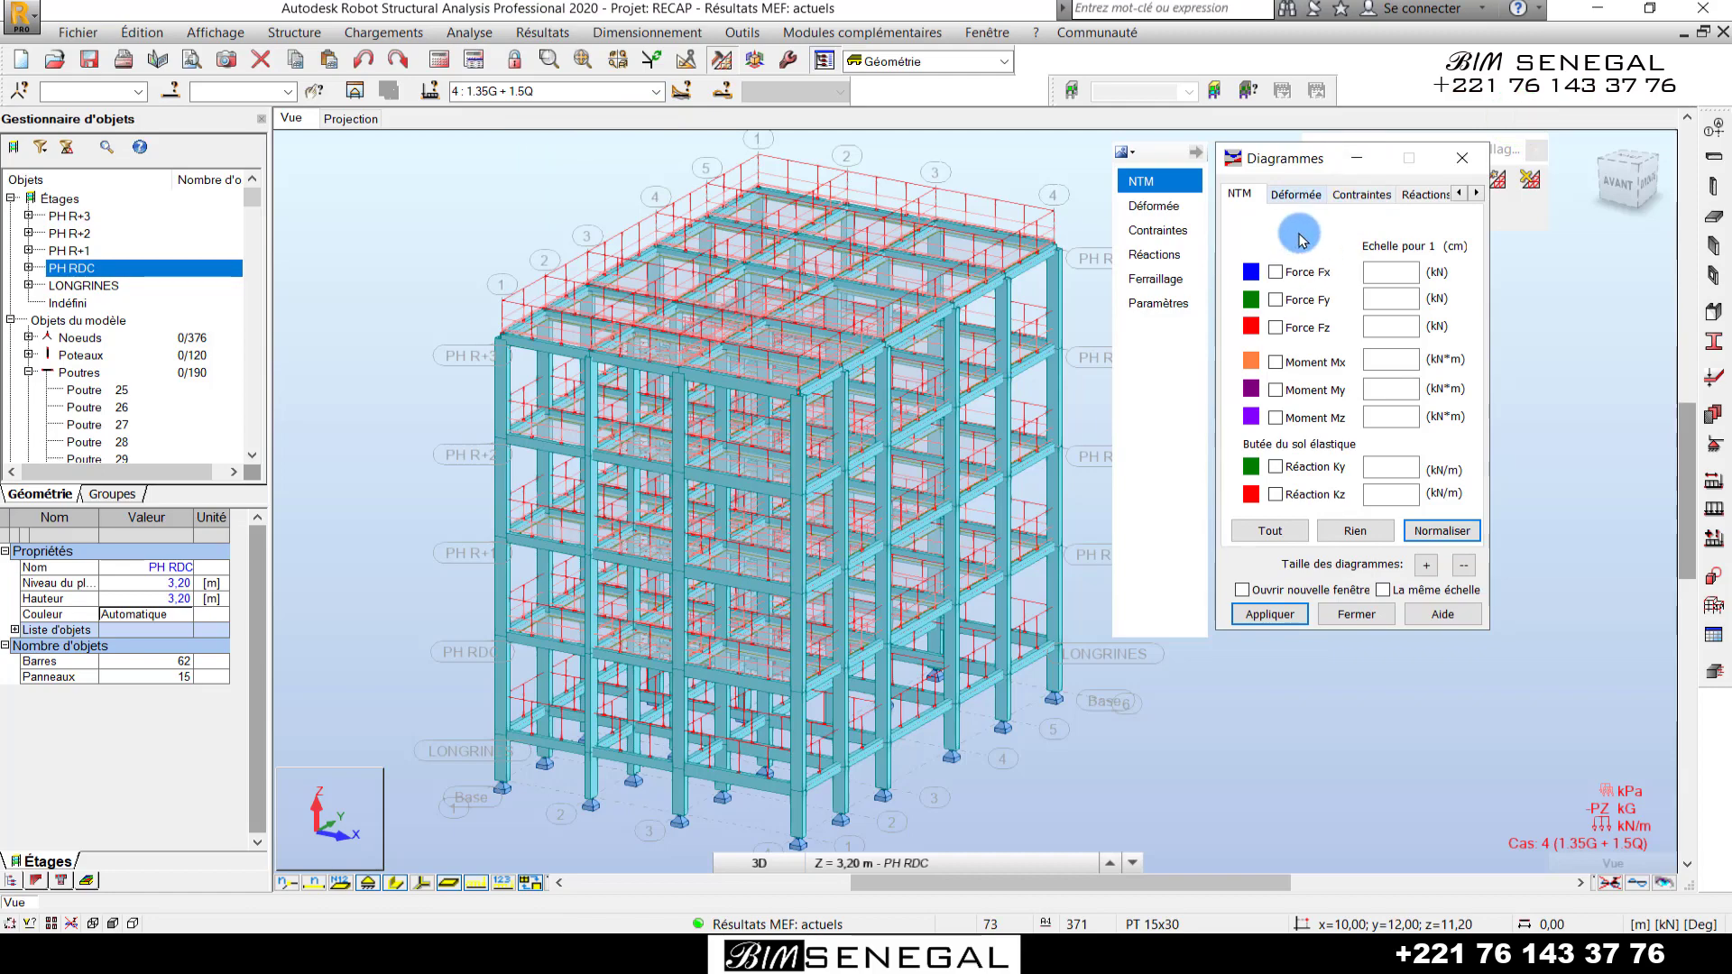
{"action": "left_click", "coordinate": [1276, 273]}
- Turn on the bars' local axes and hide the section shapes to check the axis directions of the lower corner columns
{"action": "scroll", "coordinate": [909, 406], "scroll_direction": "down", "scroll_amount": 3}
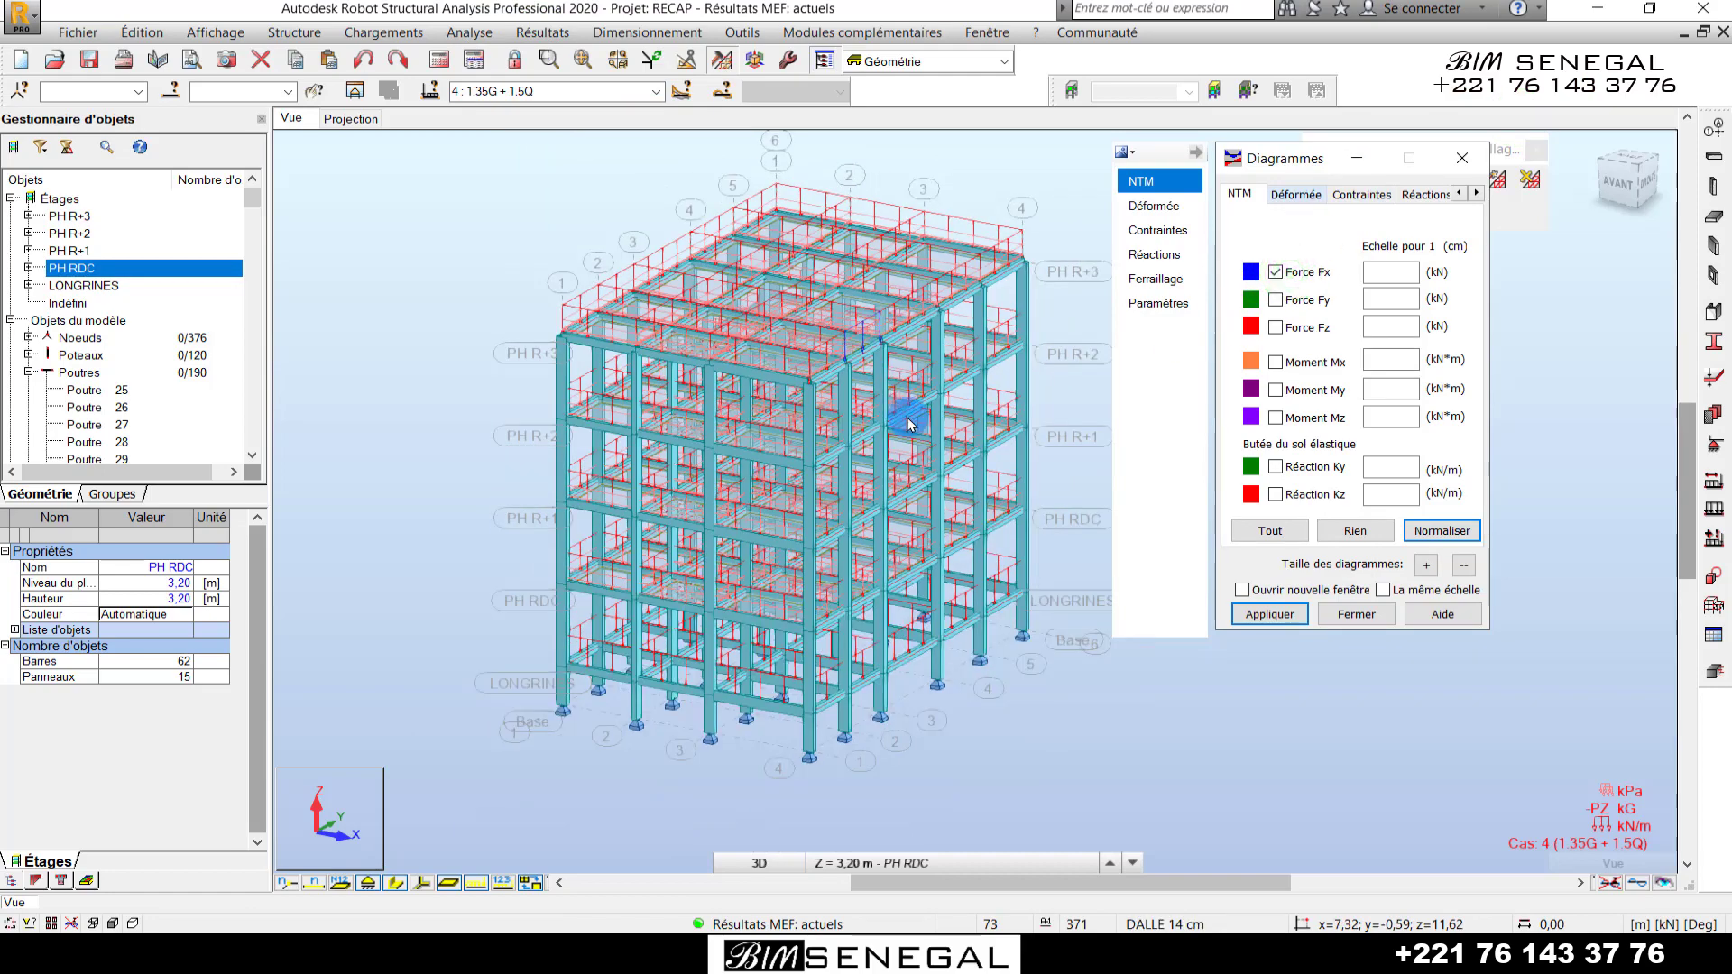
{"action": "scroll", "coordinate": [821, 698], "scroll_direction": "up", "scroll_amount": 5}
{"action": "scroll", "coordinate": [823, 686], "scroll_direction": "up", "scroll_amount": 3}
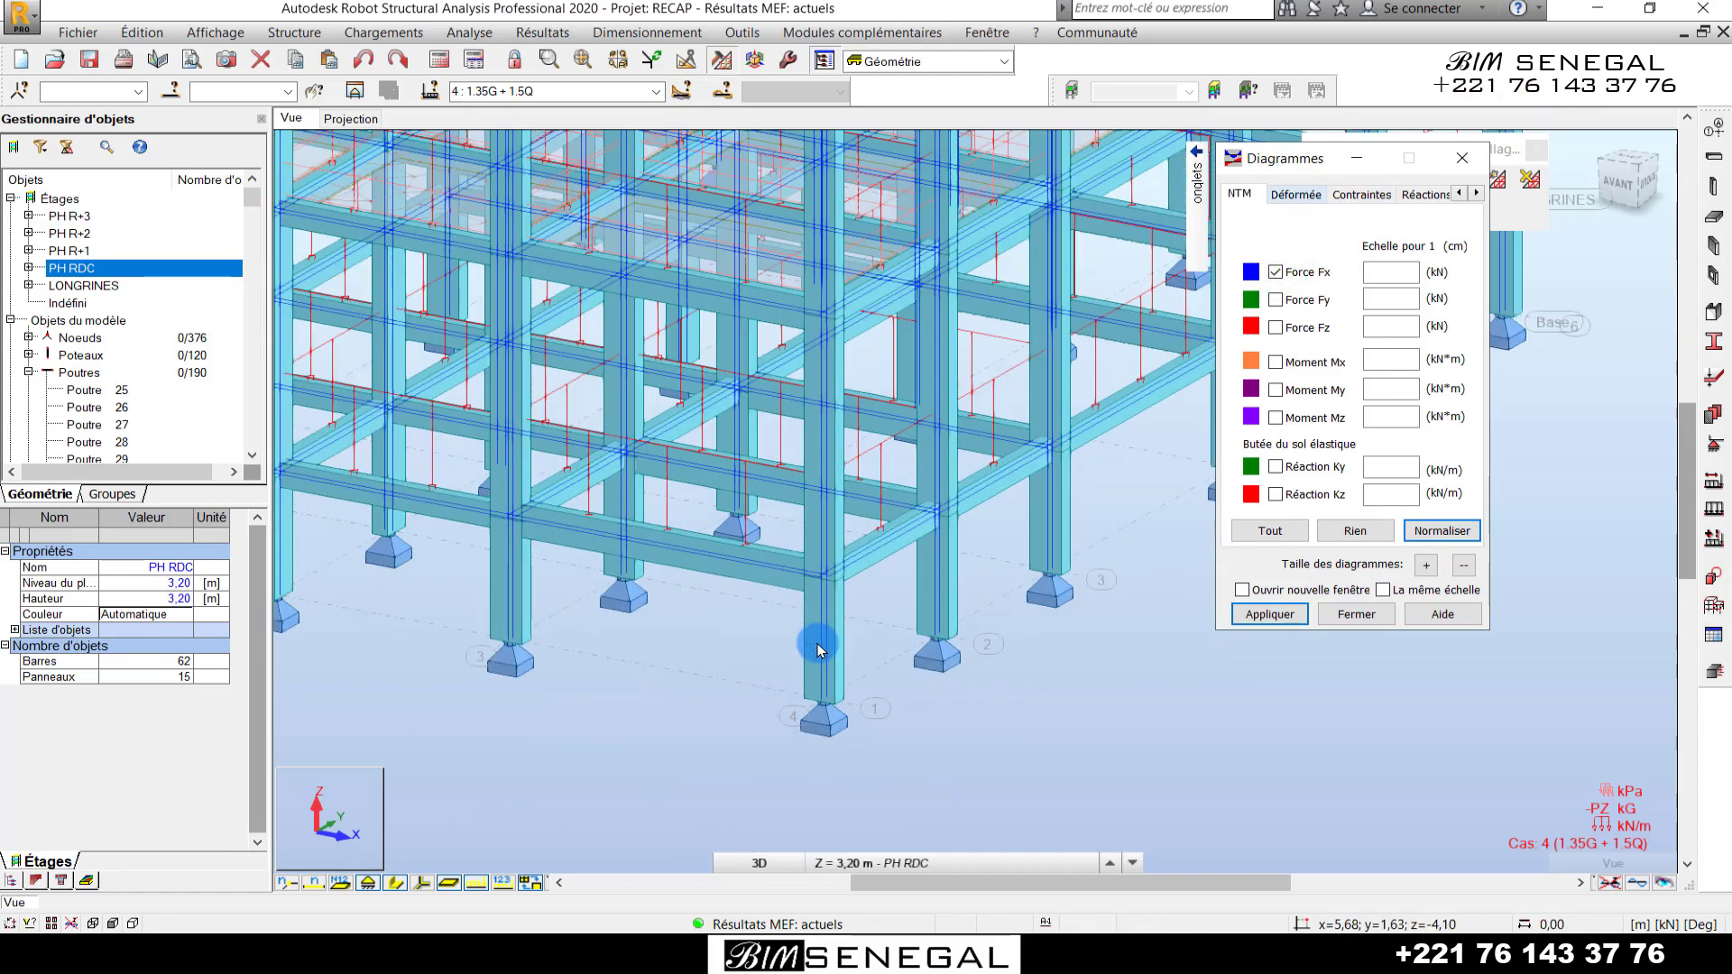
{"action": "scroll", "coordinate": [831, 668], "scroll_direction": "up", "scroll_amount": 1}
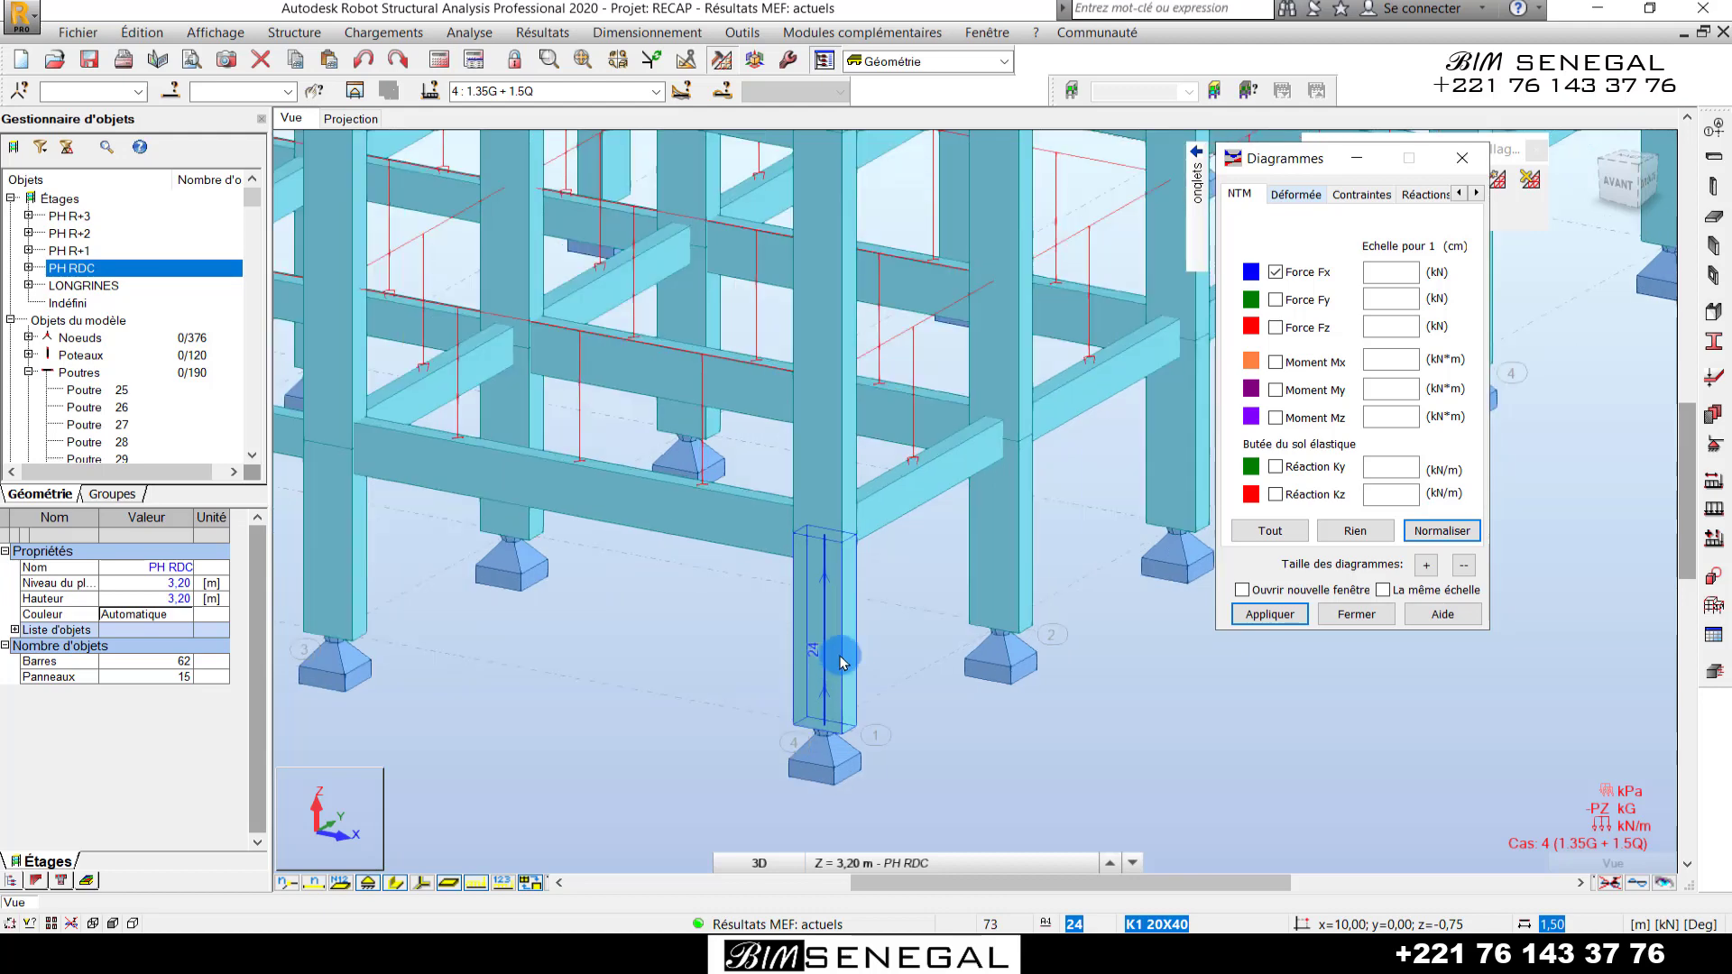
{"action": "scroll", "coordinate": [841, 661], "scroll_direction": "up", "scroll_amount": 2}
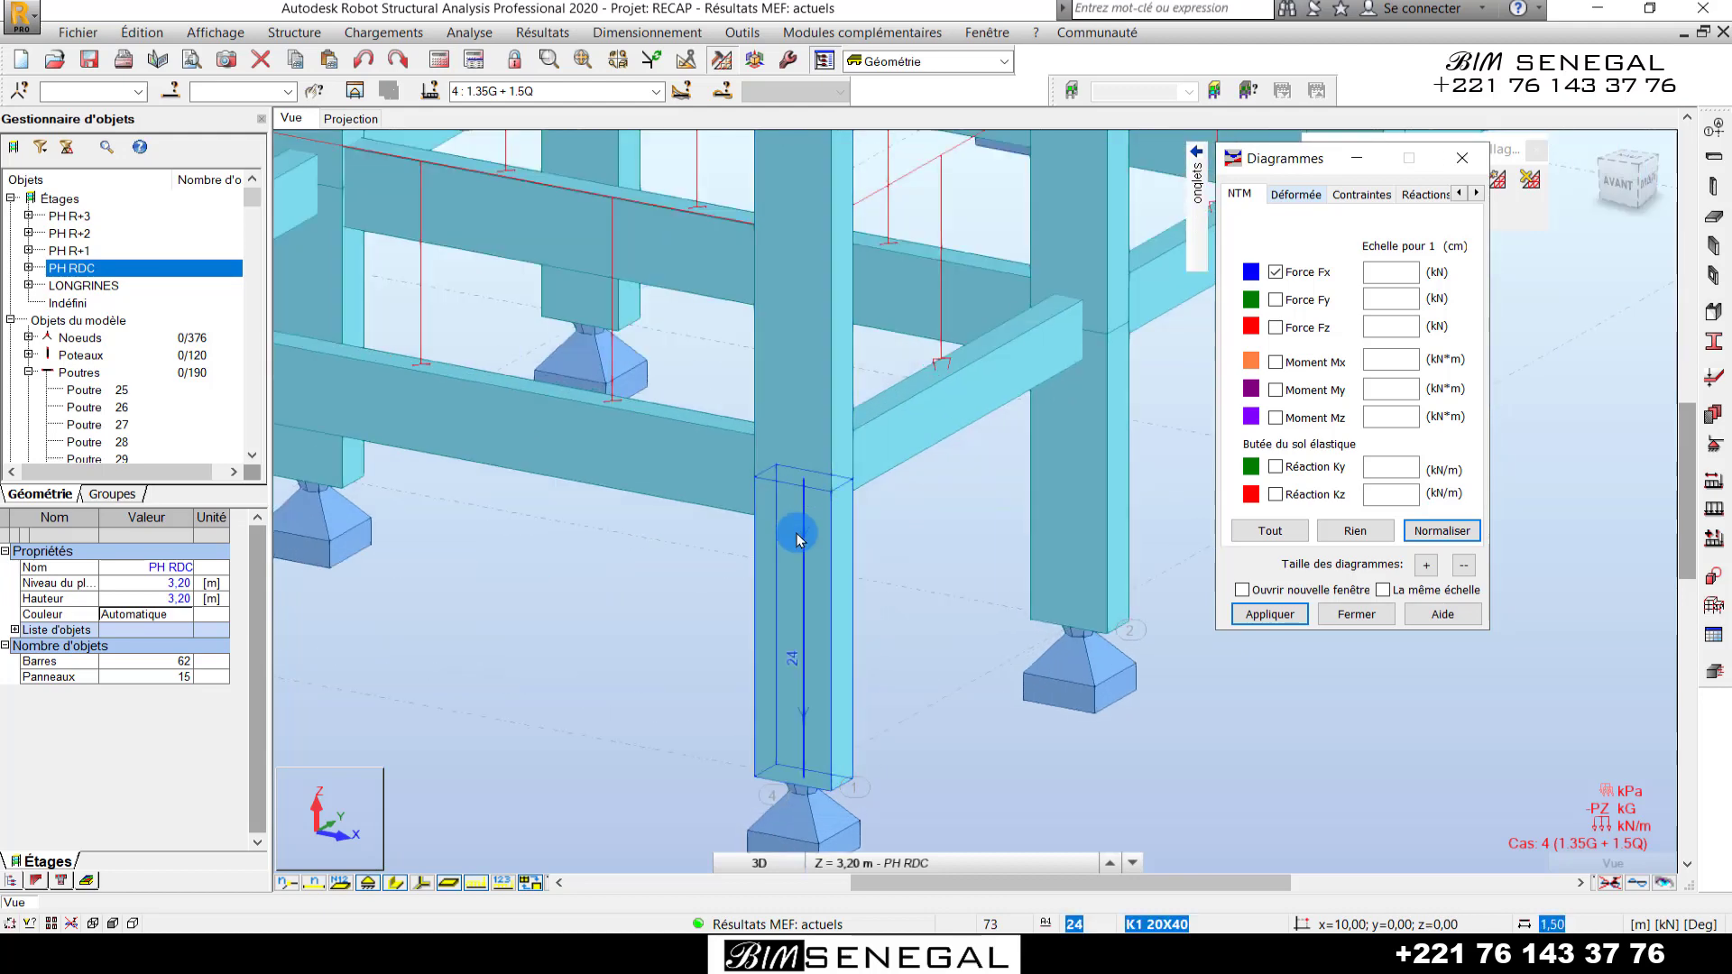
{"action": "scroll", "coordinate": [797, 535], "scroll_direction": "down", "scroll_amount": 1}
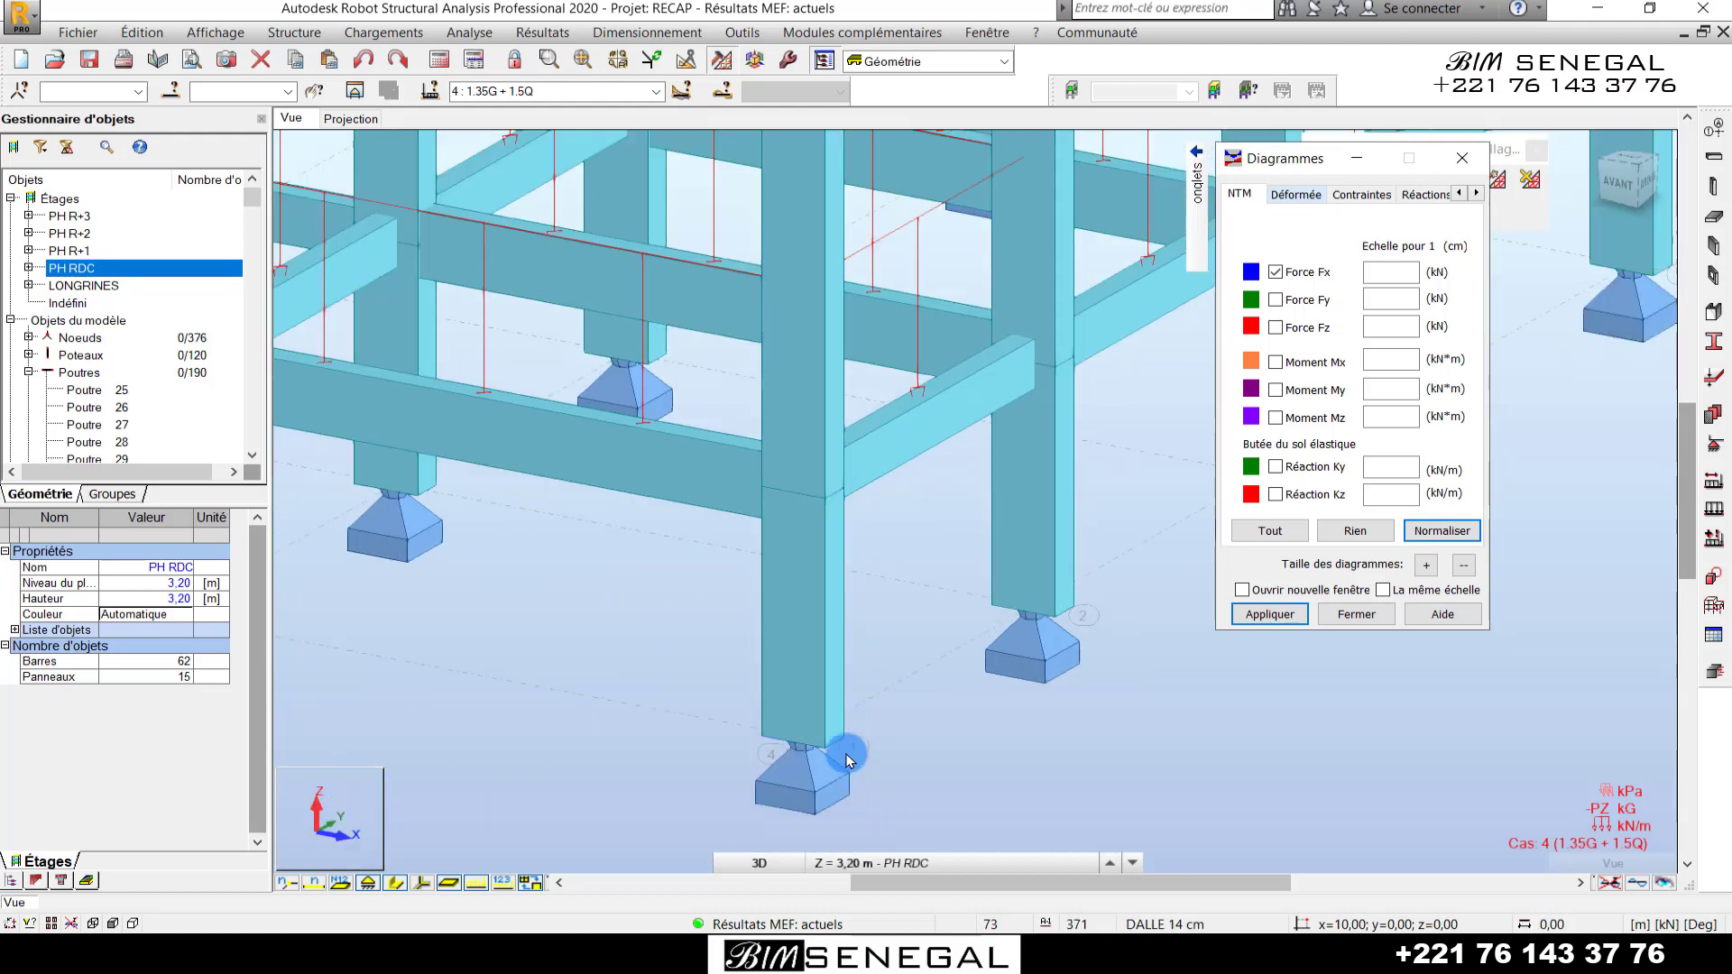
{"action": "scroll", "coordinate": [835, 586], "scroll_direction": "up", "scroll_amount": 2}
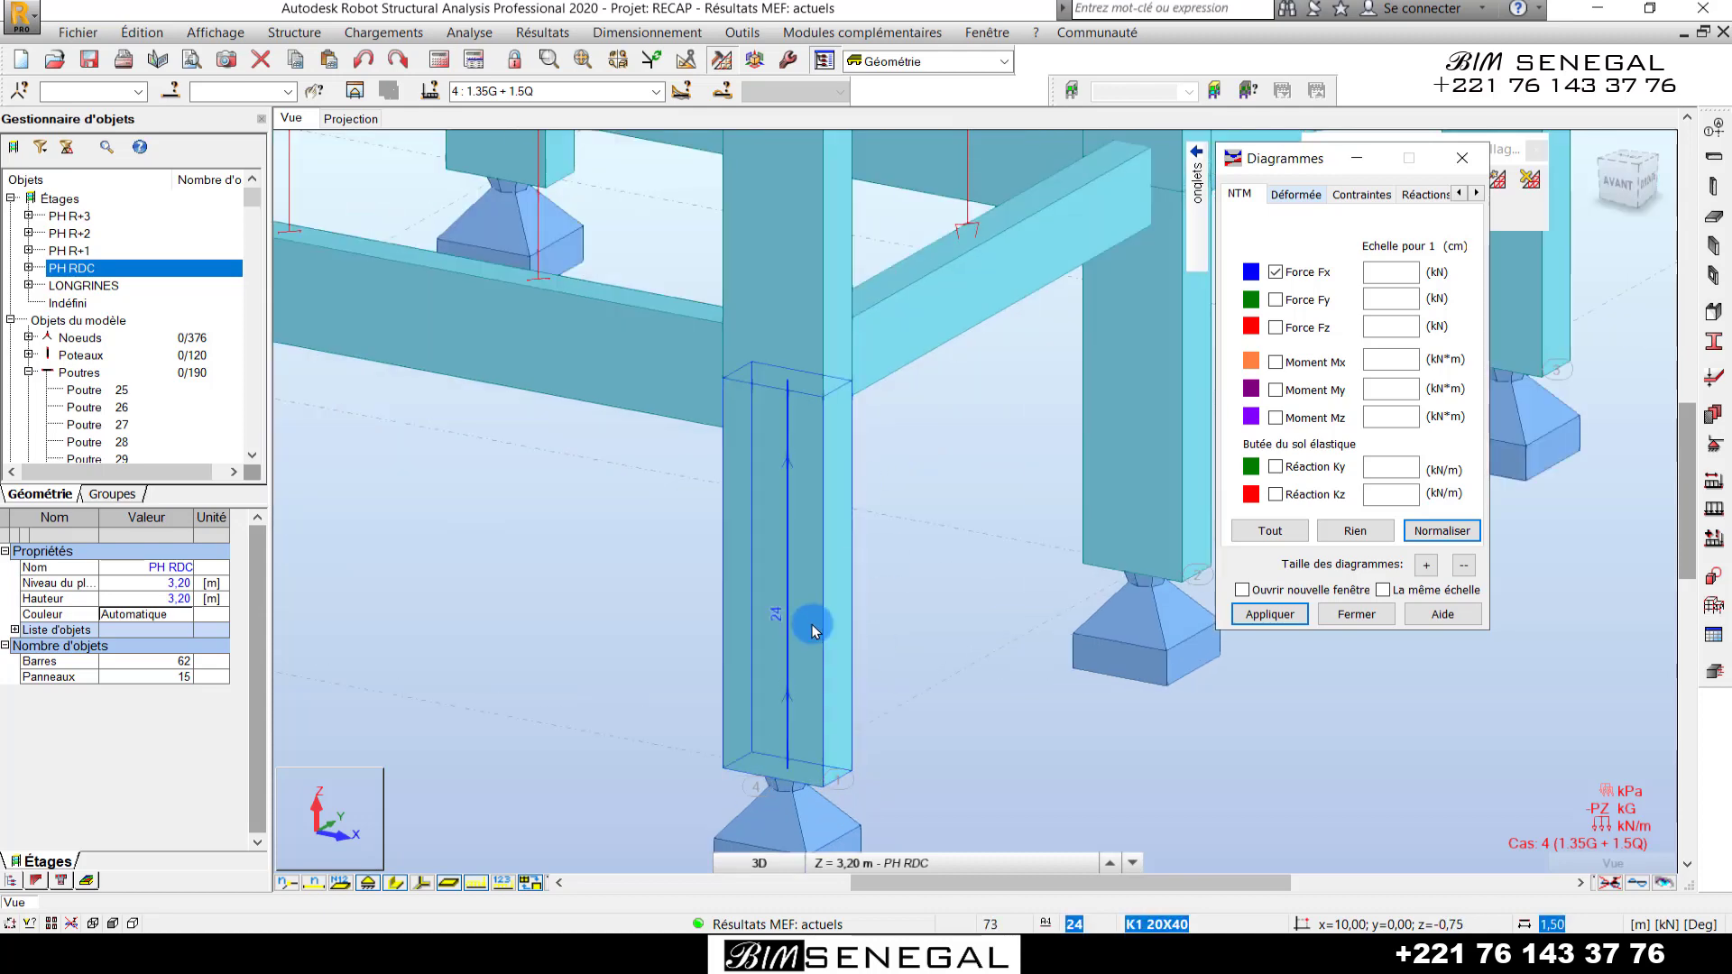
{"action": "left_click", "coordinate": [421, 884]}
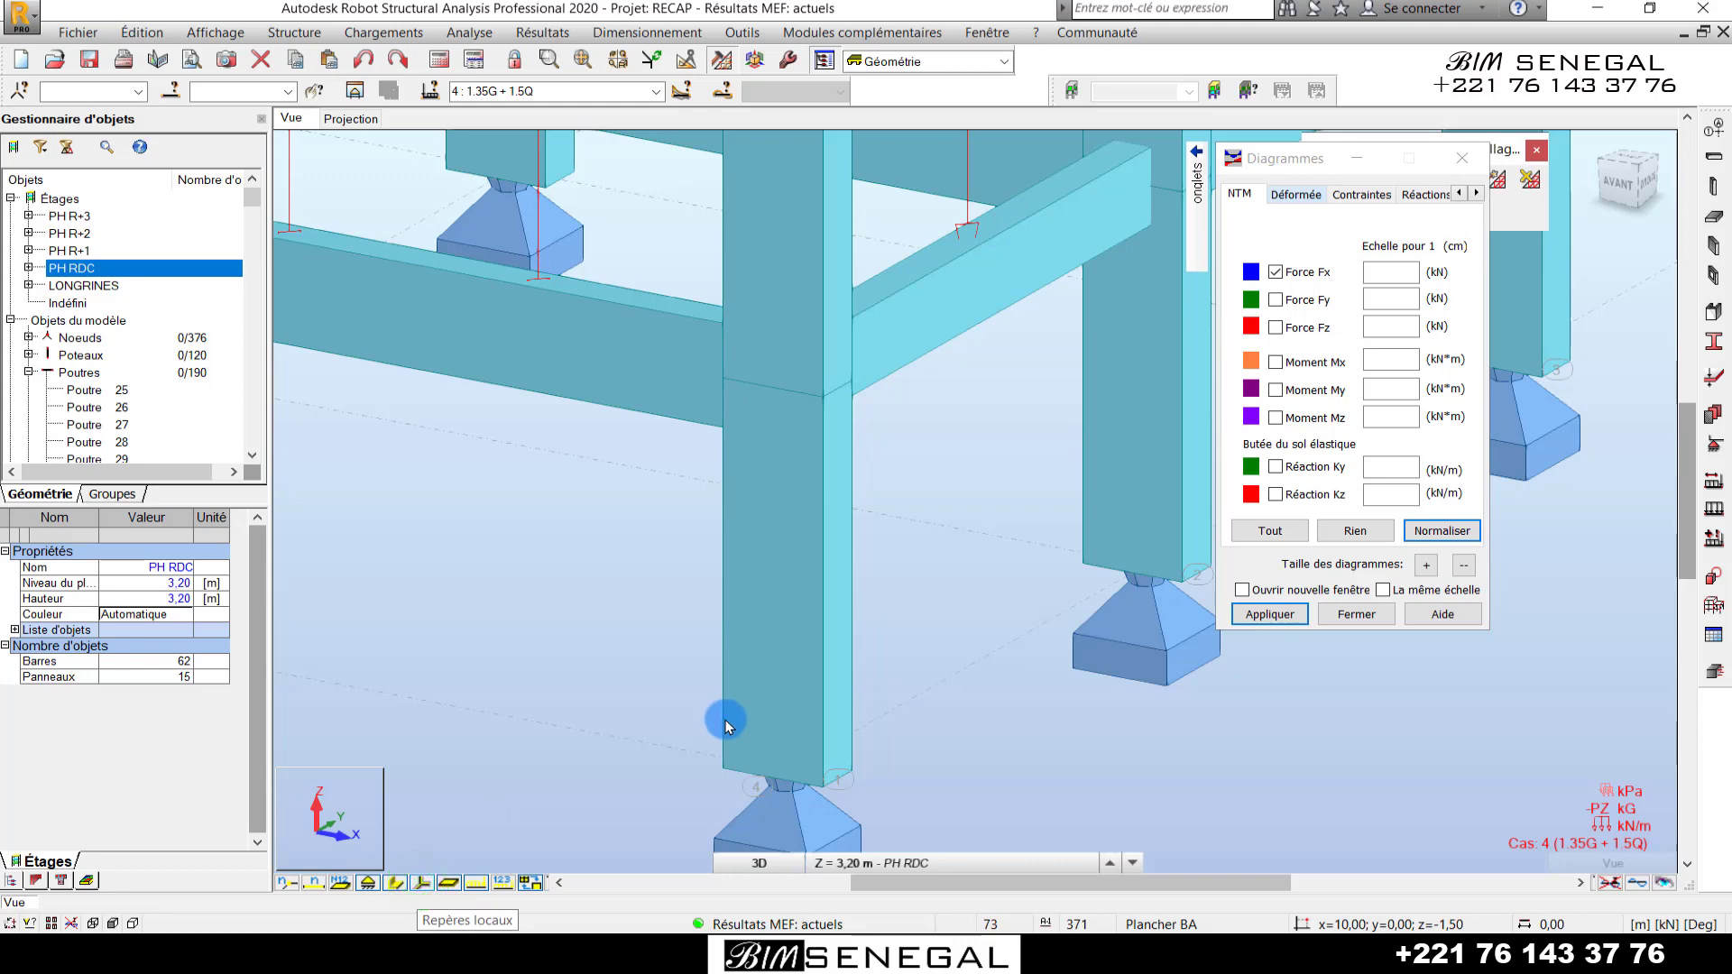
{"action": "scroll", "coordinate": [722, 765], "scroll_direction": "down", "scroll_amount": 6}
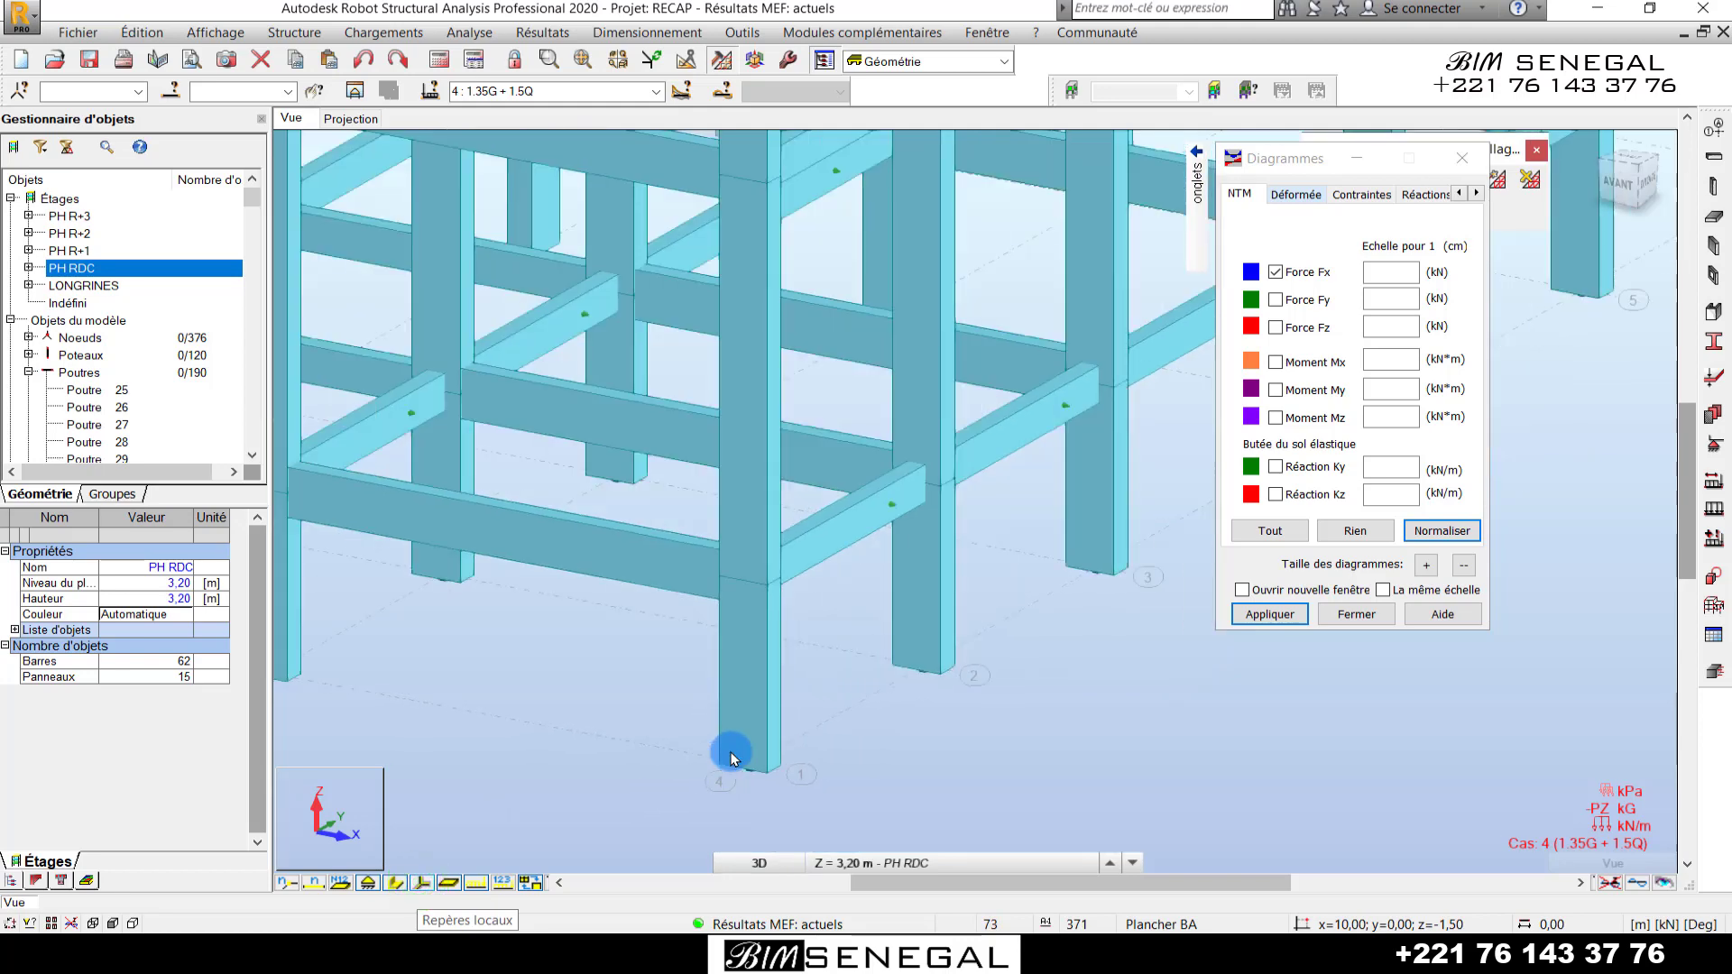
{"action": "left_click", "coordinate": [397, 884]}
{"action": "scroll", "coordinate": [745, 487], "scroll_direction": "up", "scroll_amount": 5}
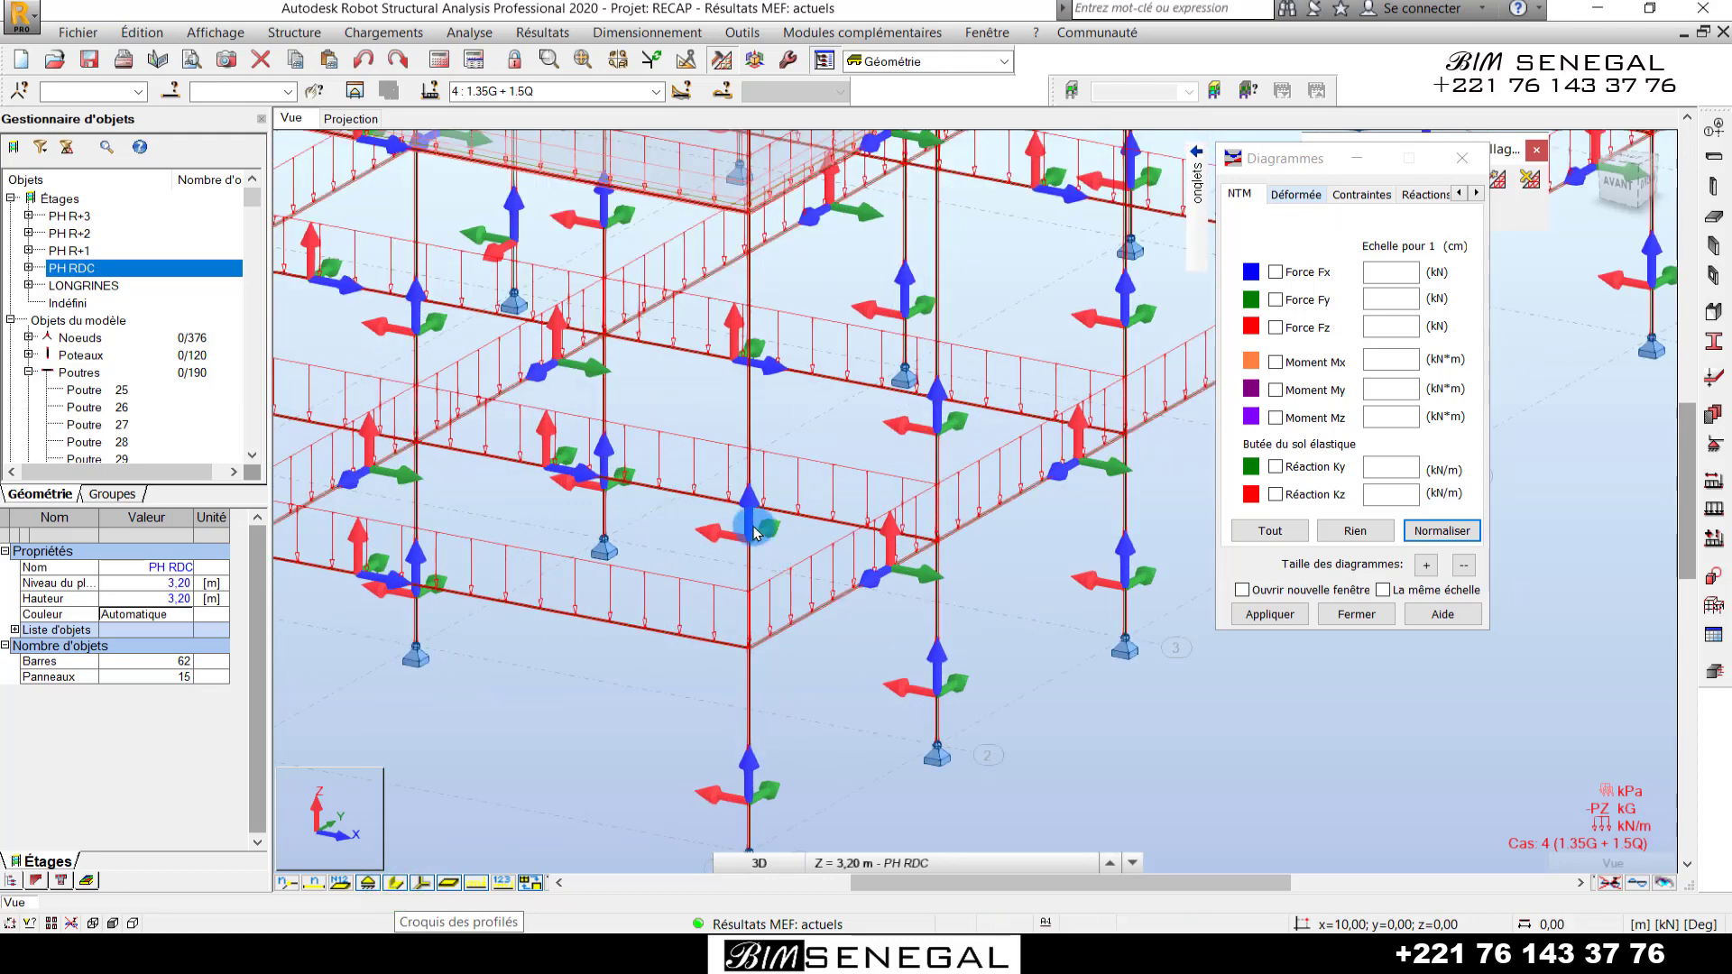
{"action": "scroll", "coordinate": [745, 487], "scroll_direction": "up", "scroll_amount": 2}
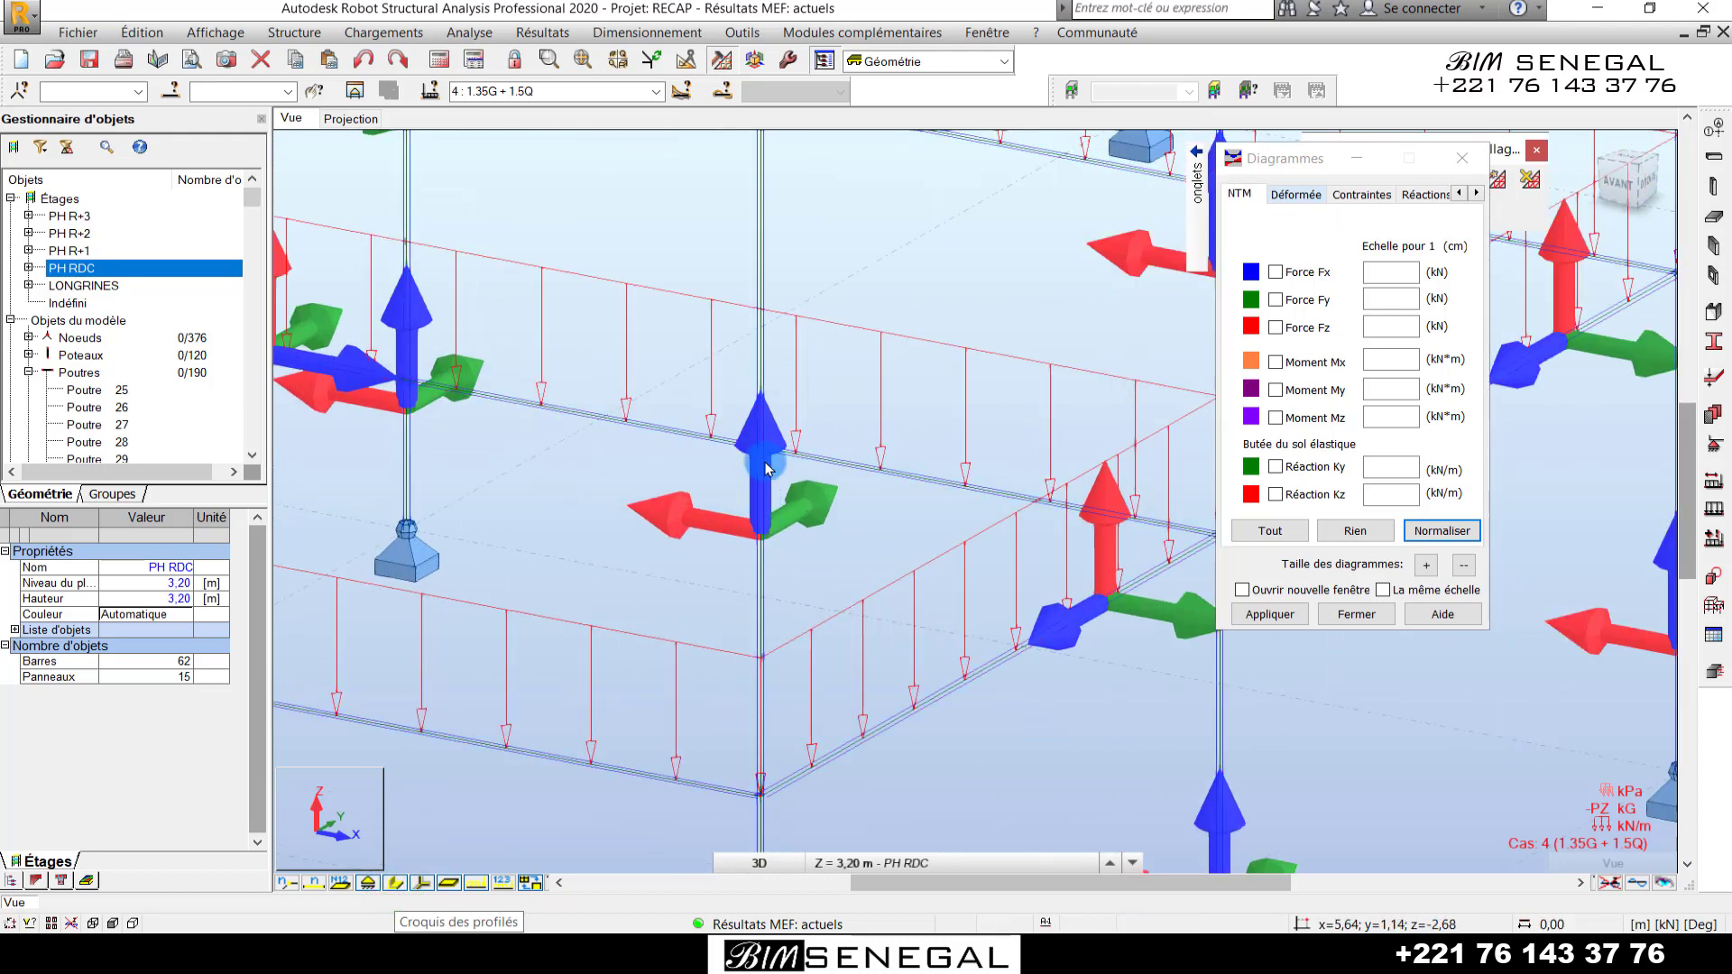
- Reselect Force Fx and apply the axial force diagram to the bars
{"action": "left_click", "coordinate": [1276, 272]}
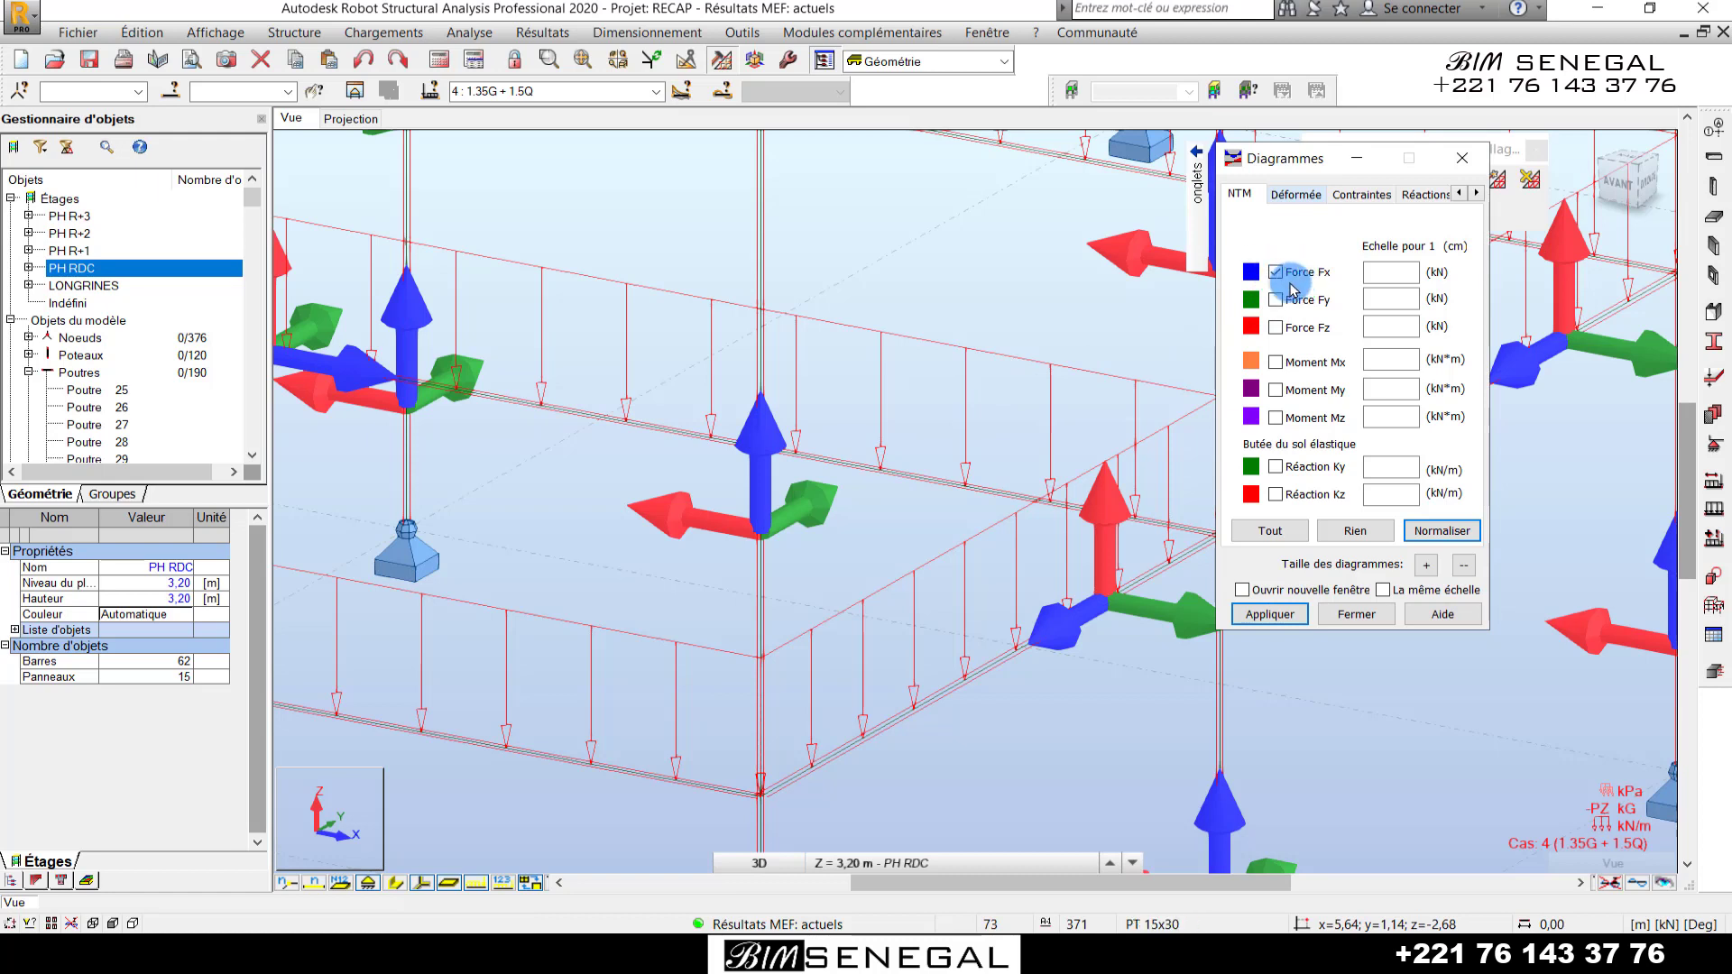
{"action": "left_click", "coordinate": [1292, 615]}
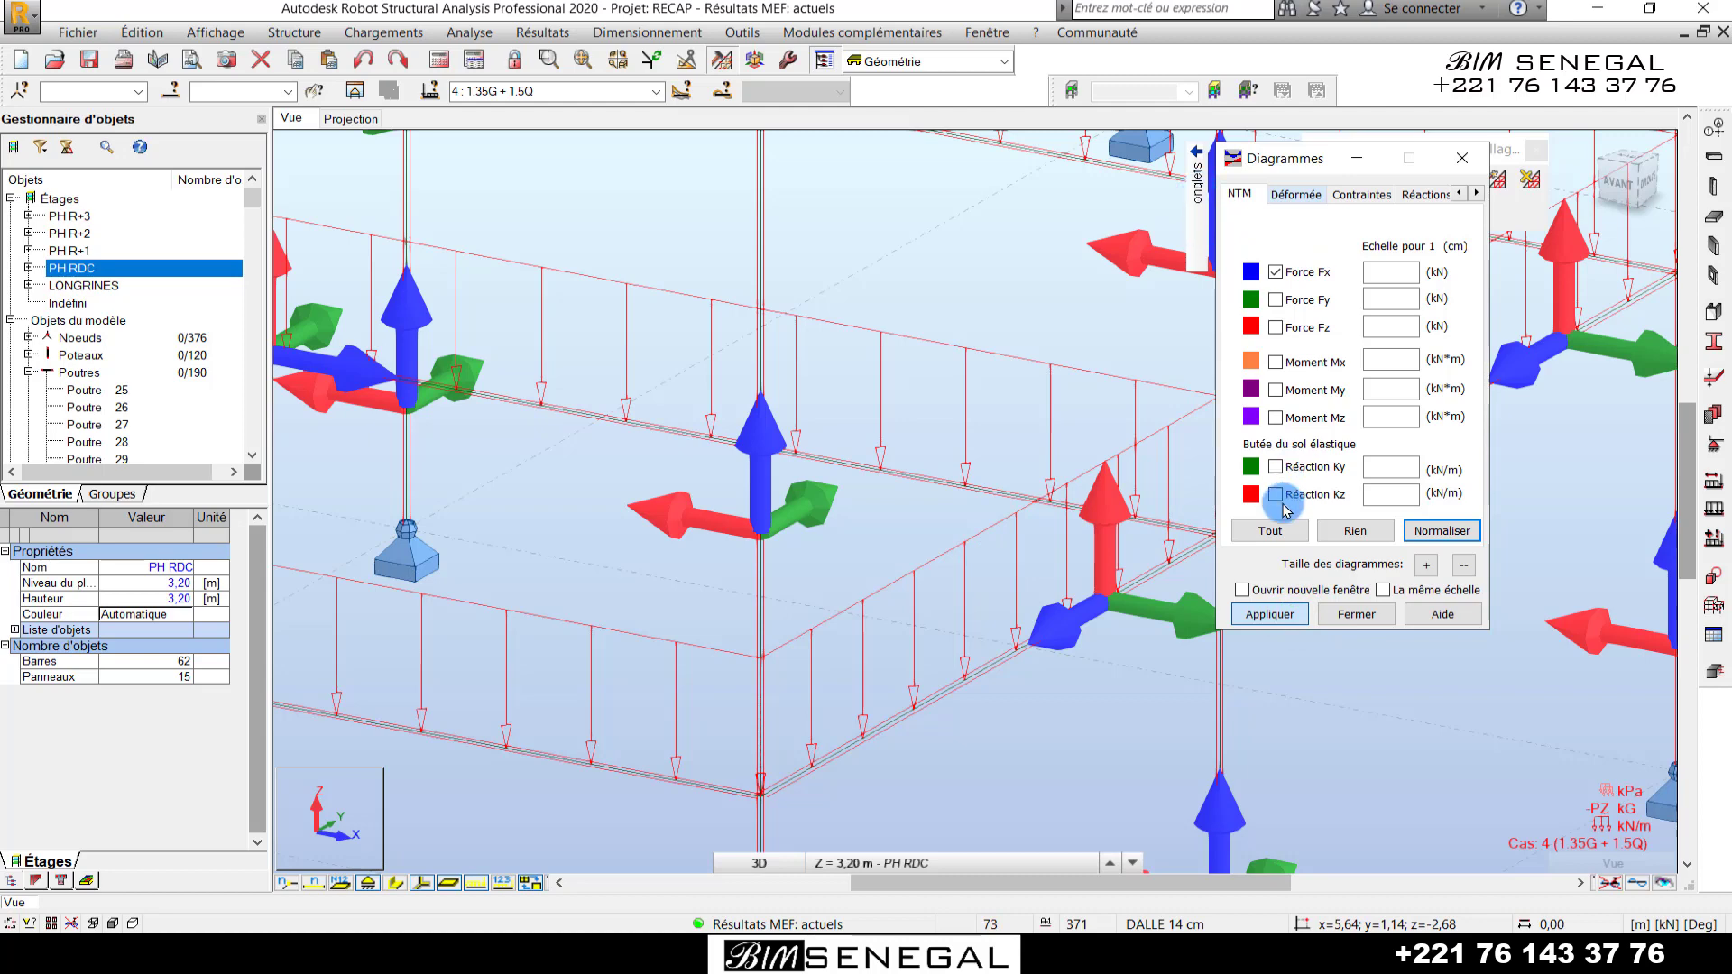
{"action": "scroll", "coordinate": [671, 630], "scroll_direction": "down", "scroll_amount": 1}
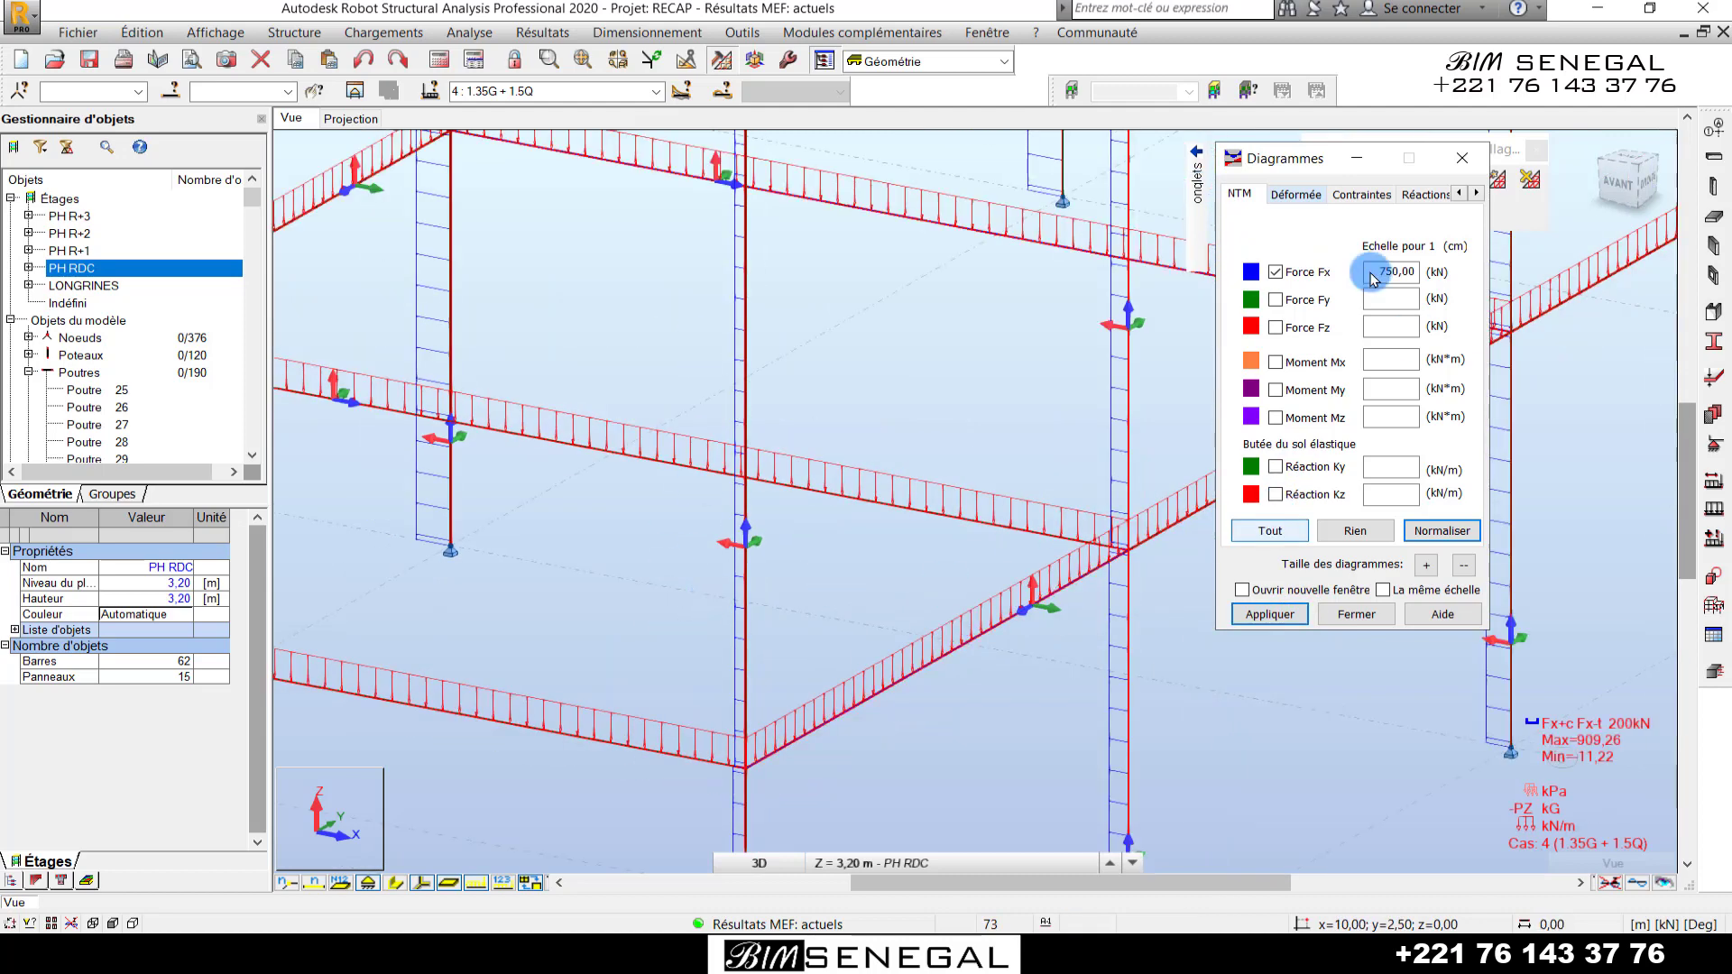
- In the diagram parameters, set the labels to description with values at extrêmes globaux
{"action": "left_click", "coordinate": [1200, 188]}
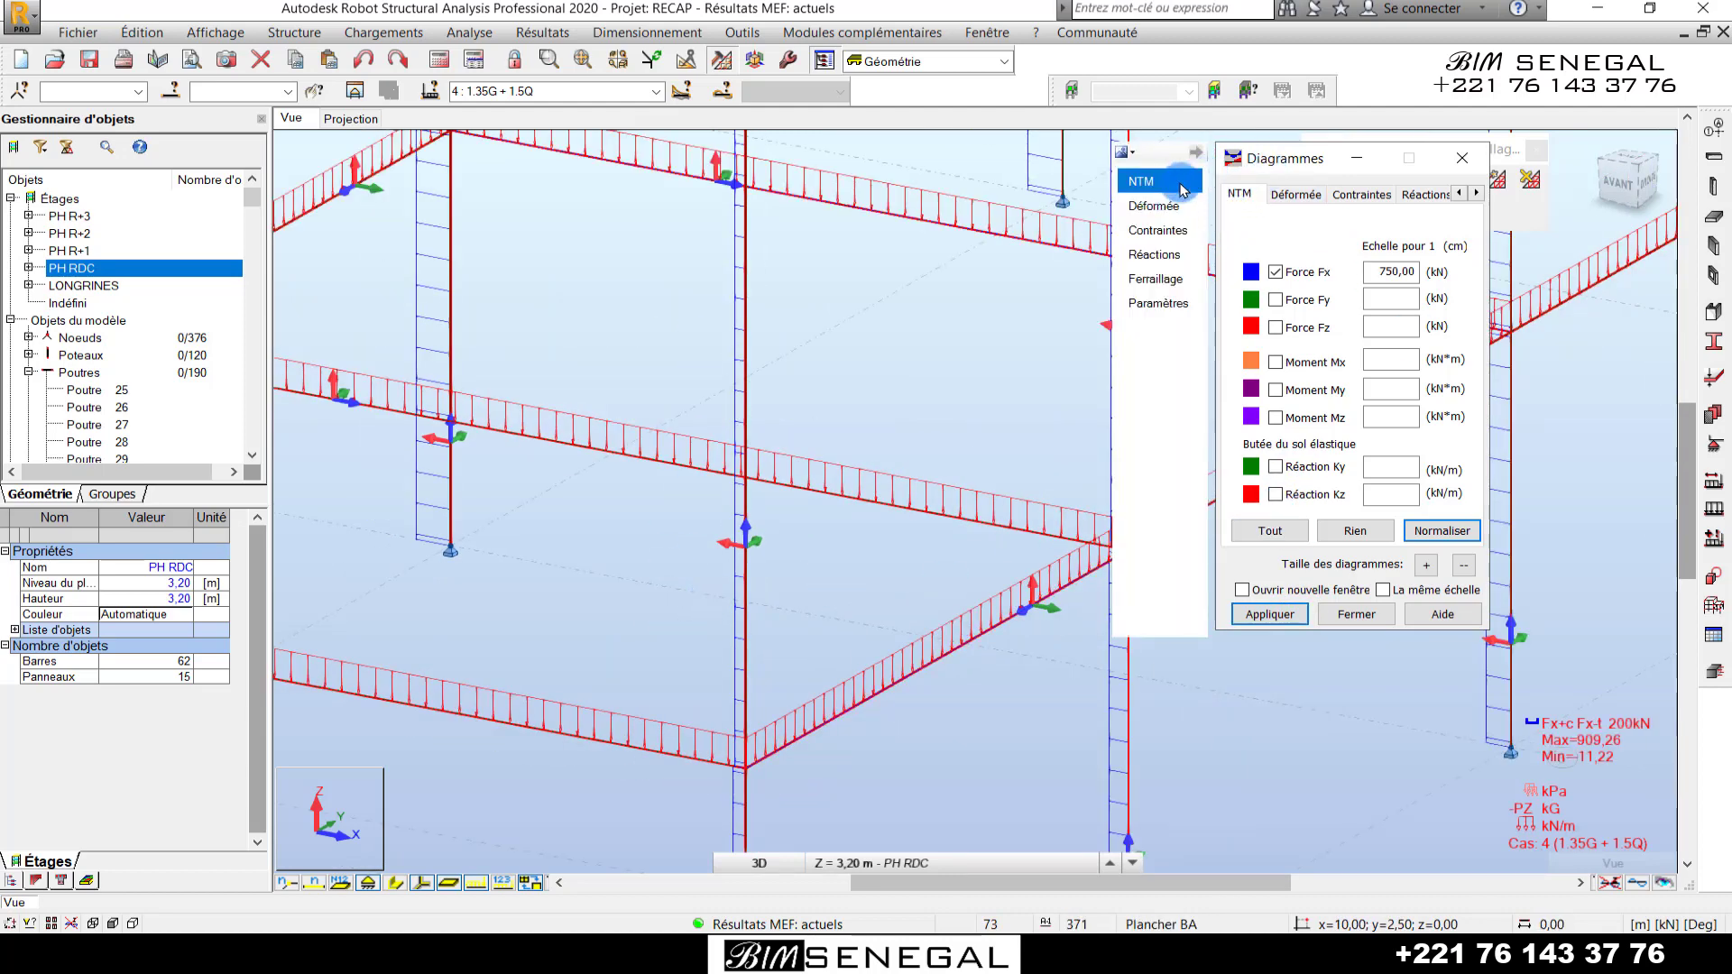
{"action": "left_click", "coordinate": [1159, 304]}
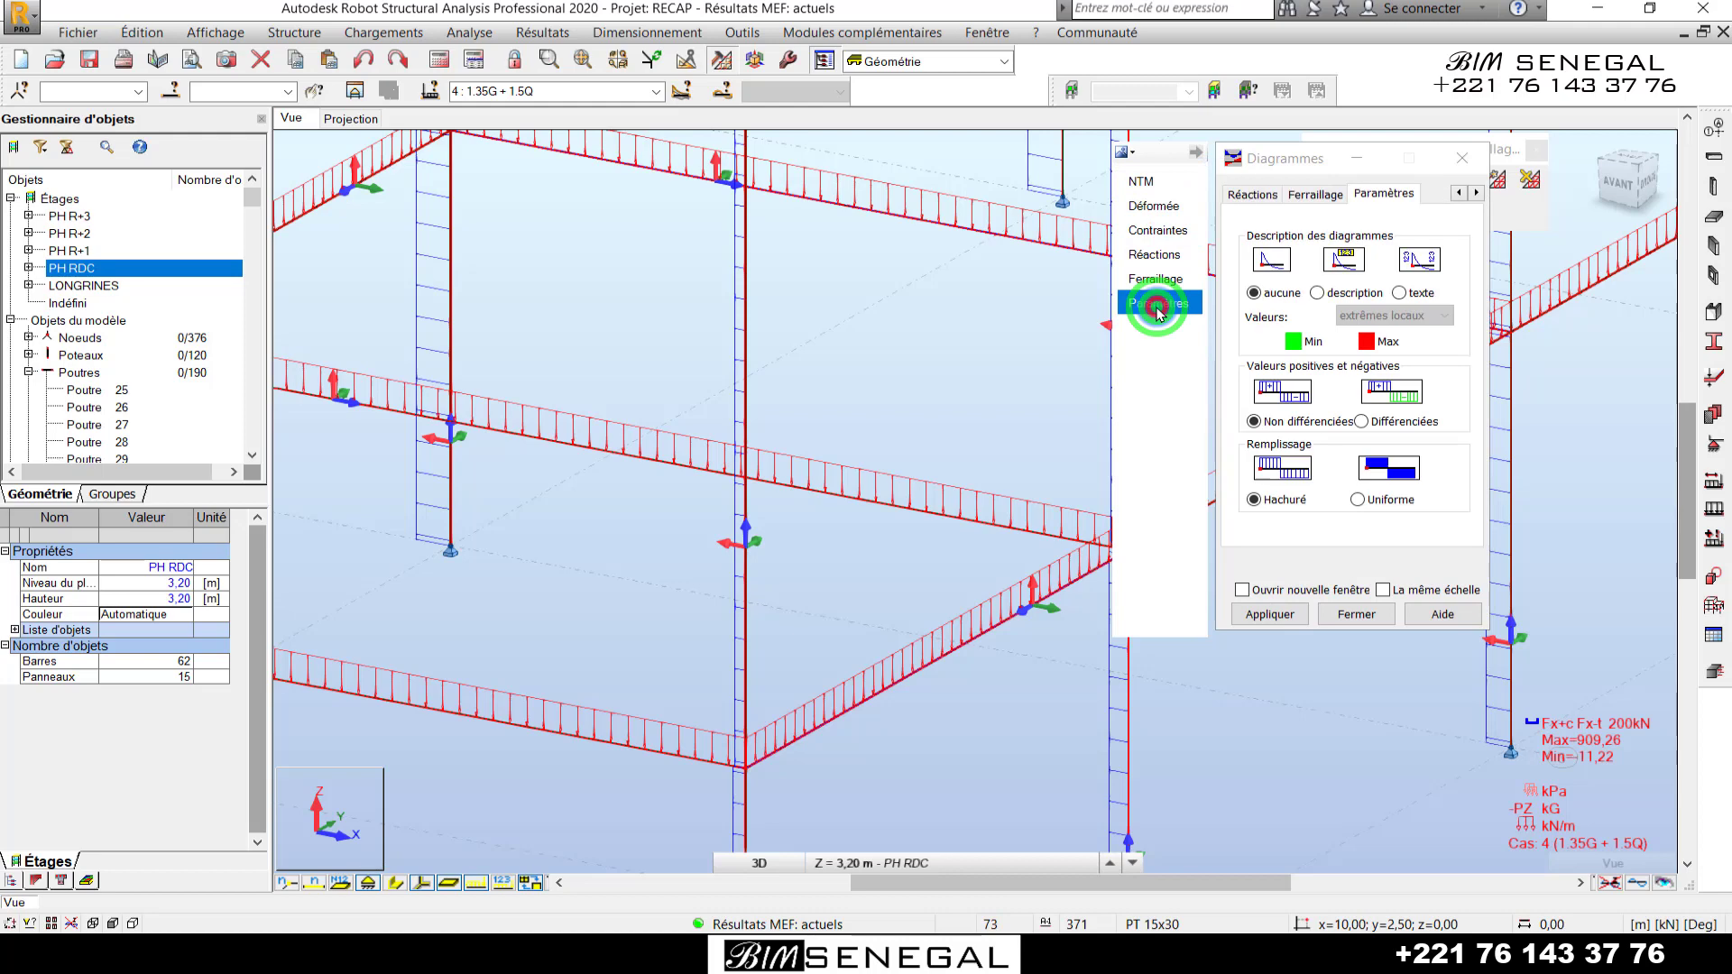
{"action": "left_click", "coordinate": [1339, 291]}
{"action": "scroll", "coordinate": [694, 374], "scroll_direction": "down", "scroll_amount": 1}
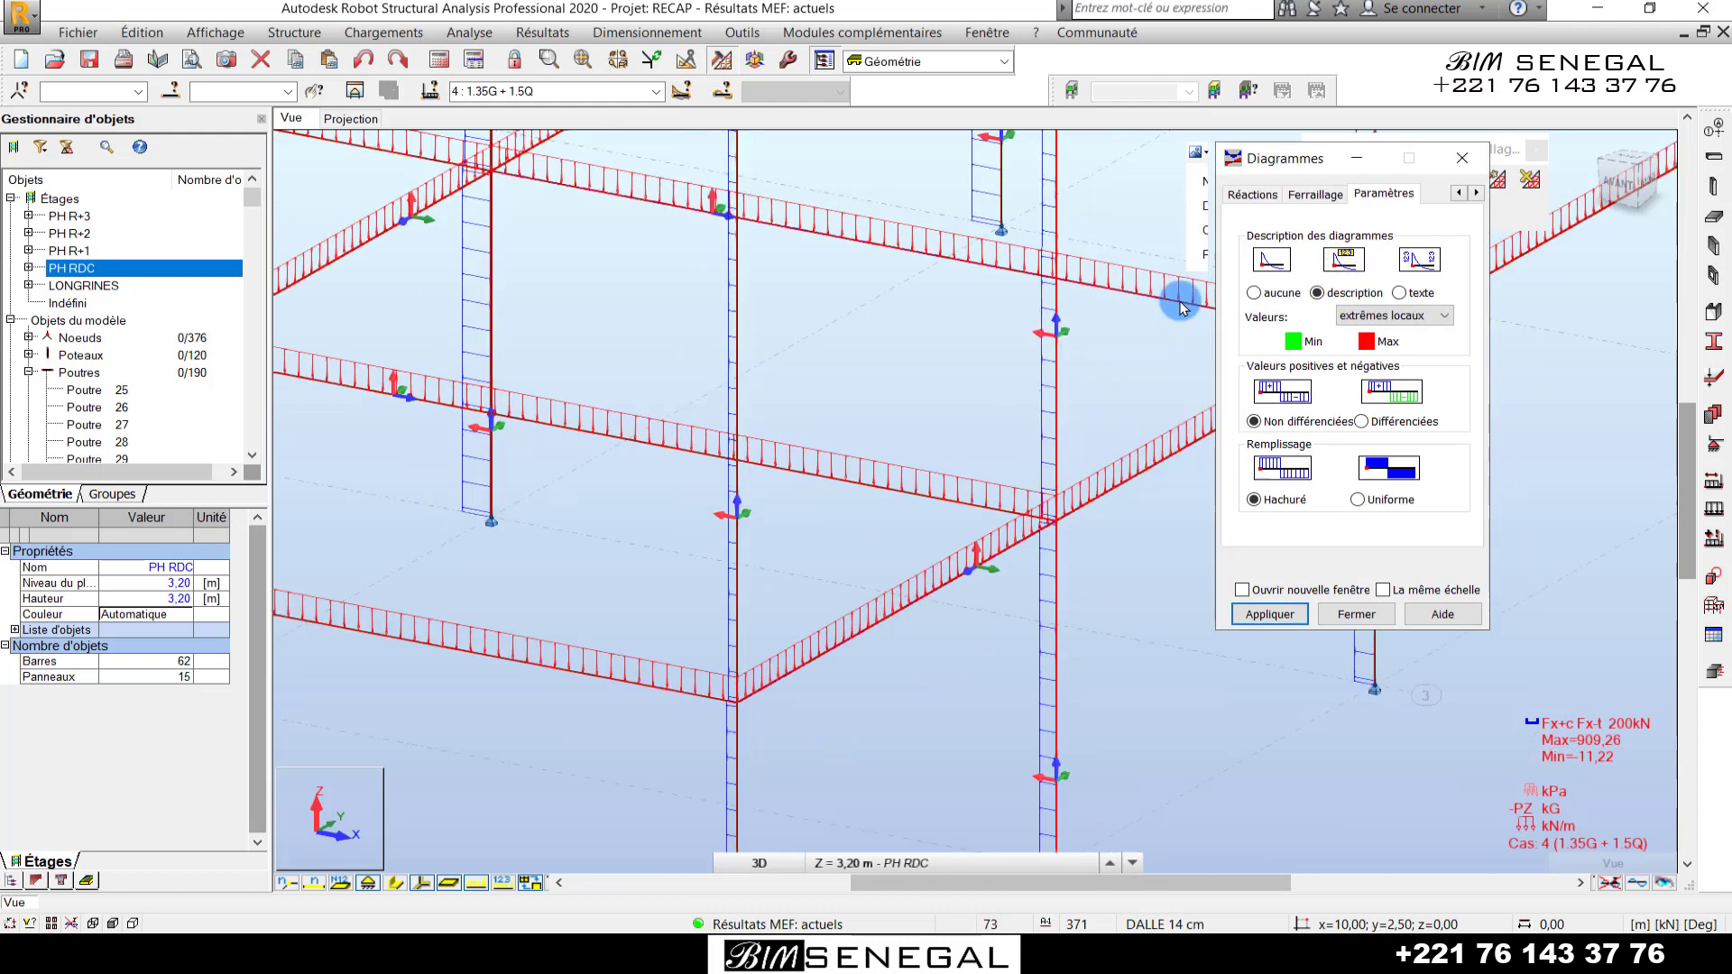
{"action": "left_click", "coordinate": [1425, 315]}
{"action": "left_click", "coordinate": [1423, 352]}
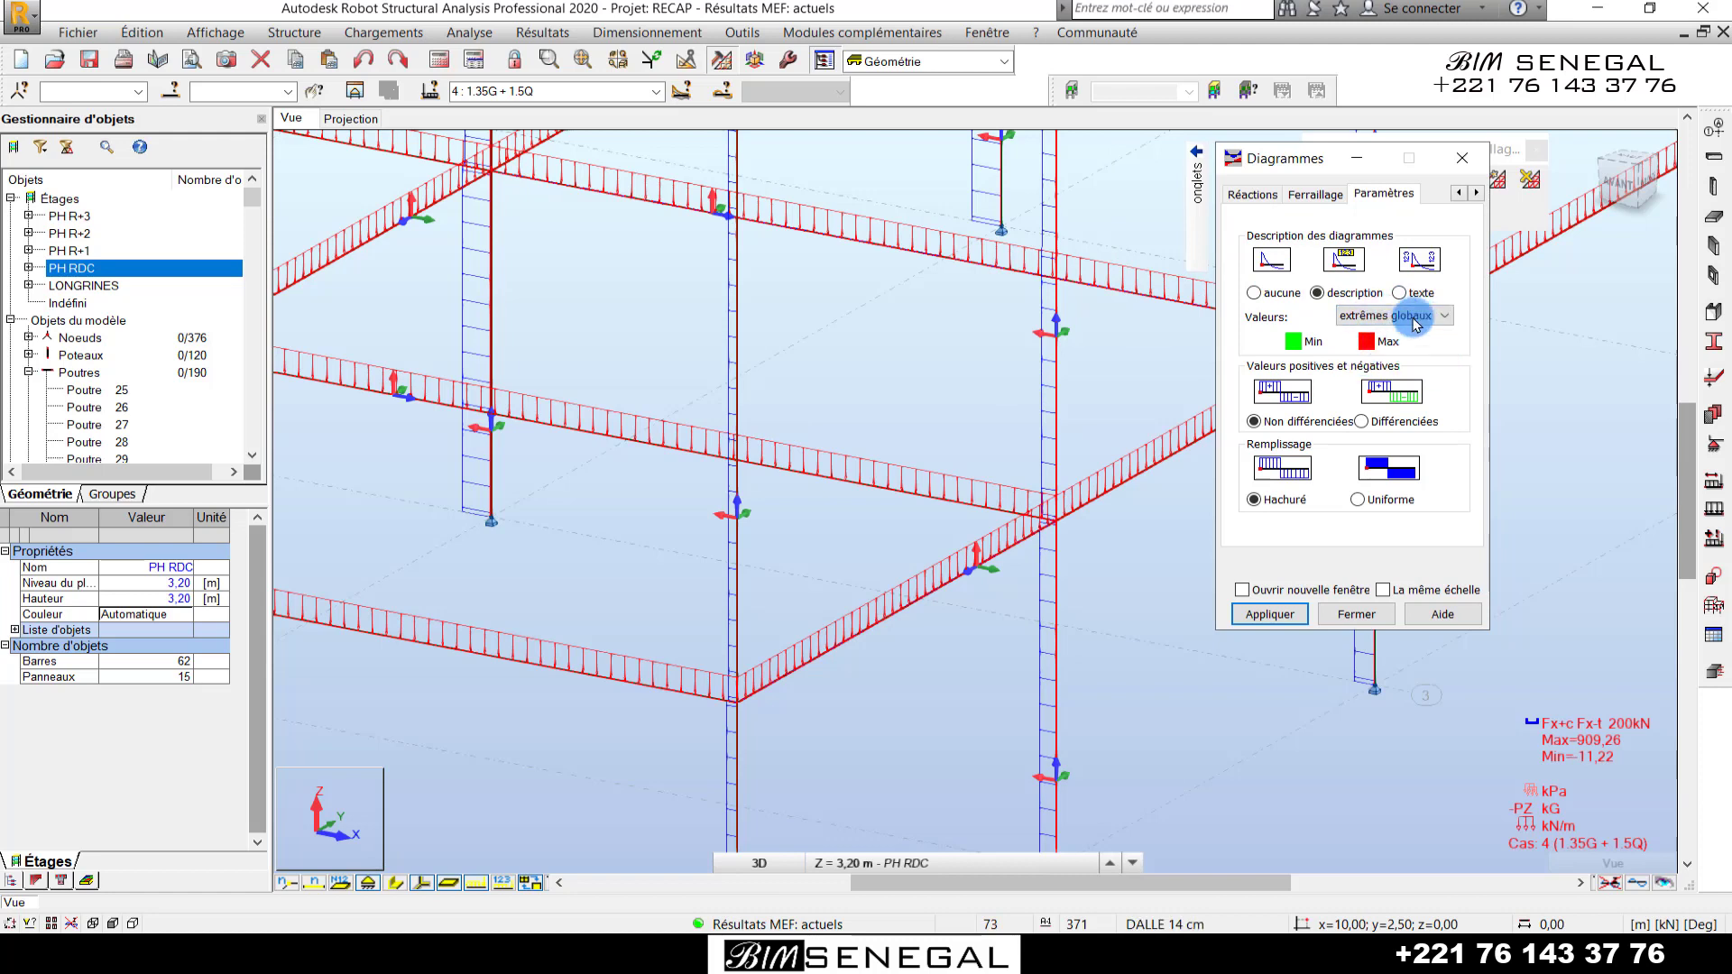
- Set the diagram fill to Uniforme and apply the diagram parameters to the model
{"action": "left_click", "coordinate": [1383, 510]}
{"action": "left_click", "coordinate": [1382, 498]}
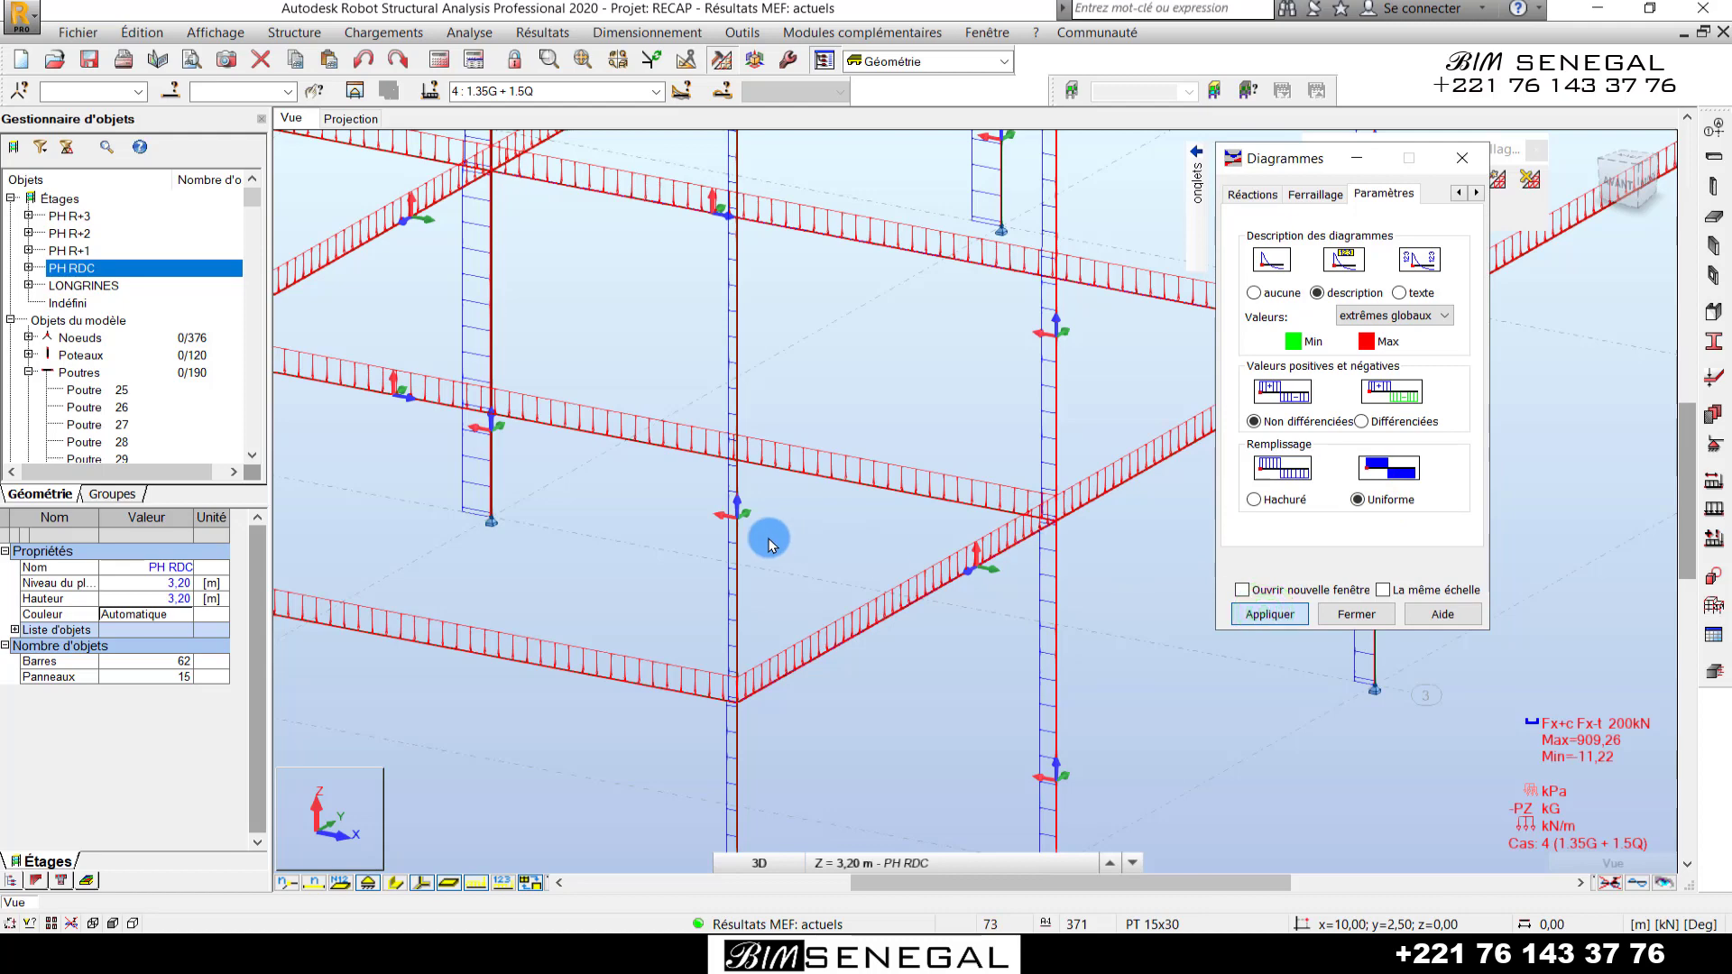
{"action": "scroll", "coordinate": [773, 382], "scroll_direction": "down", "scroll_amount": 3}
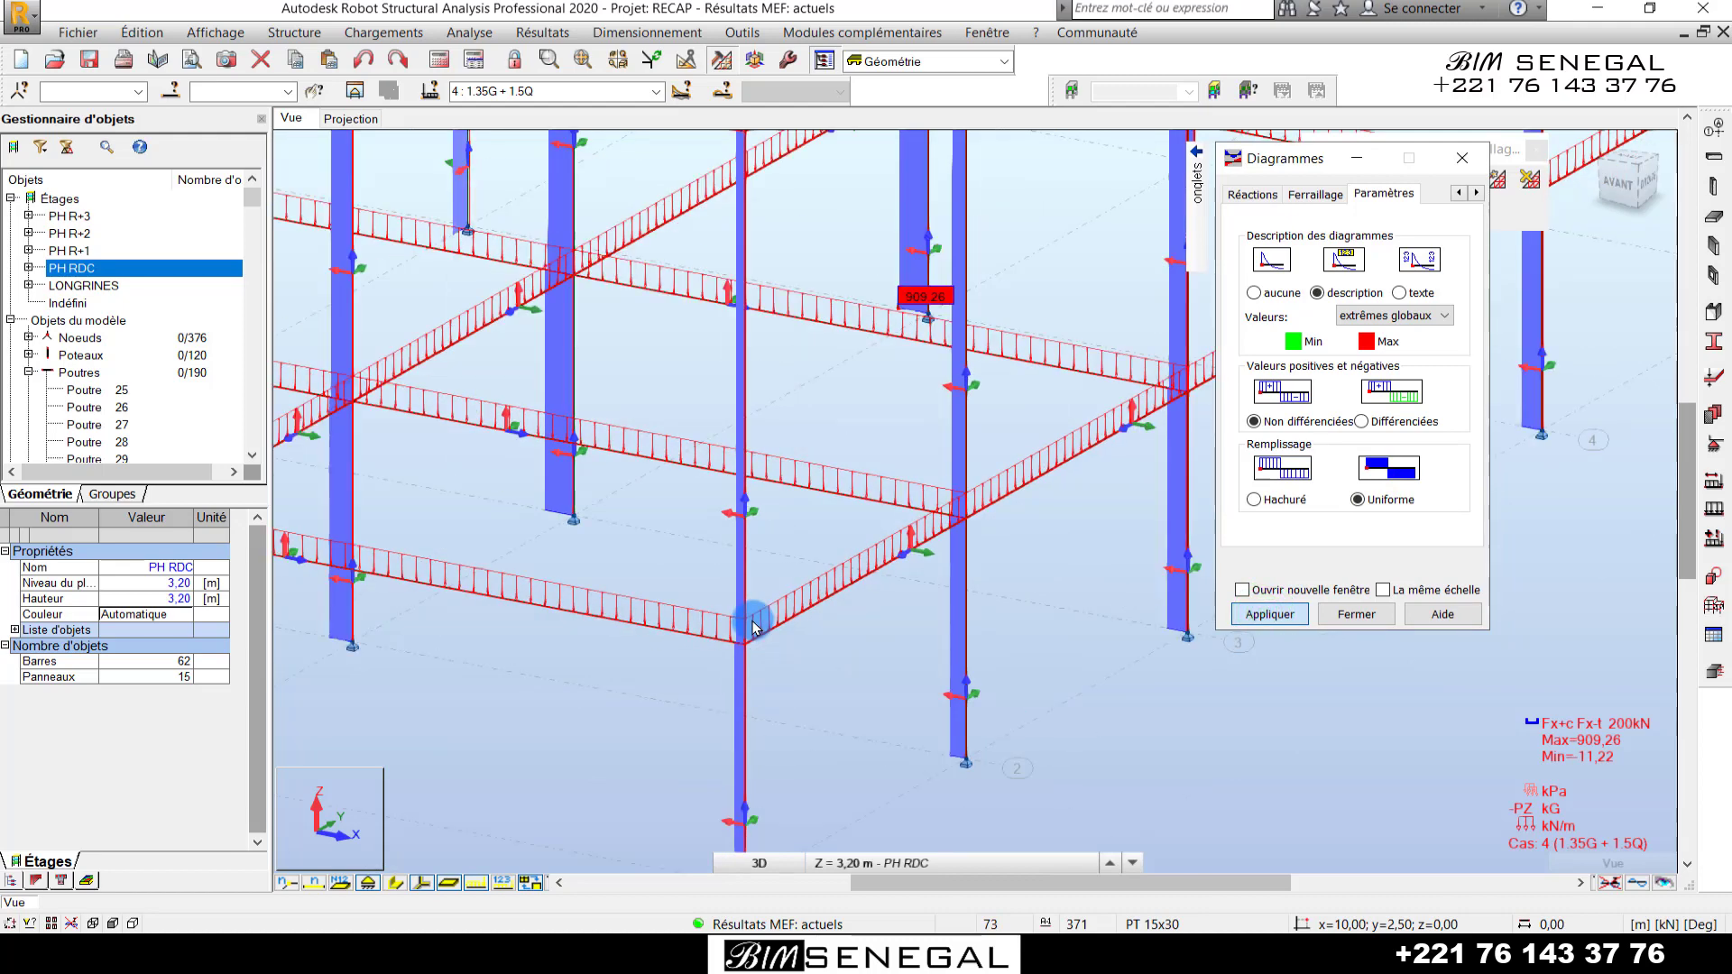
- Hide the load symbols on the model, leaving the bars' axial force diagrams displayed
{"action": "scroll", "coordinate": [754, 627], "scroll_direction": "down", "scroll_amount": 1}
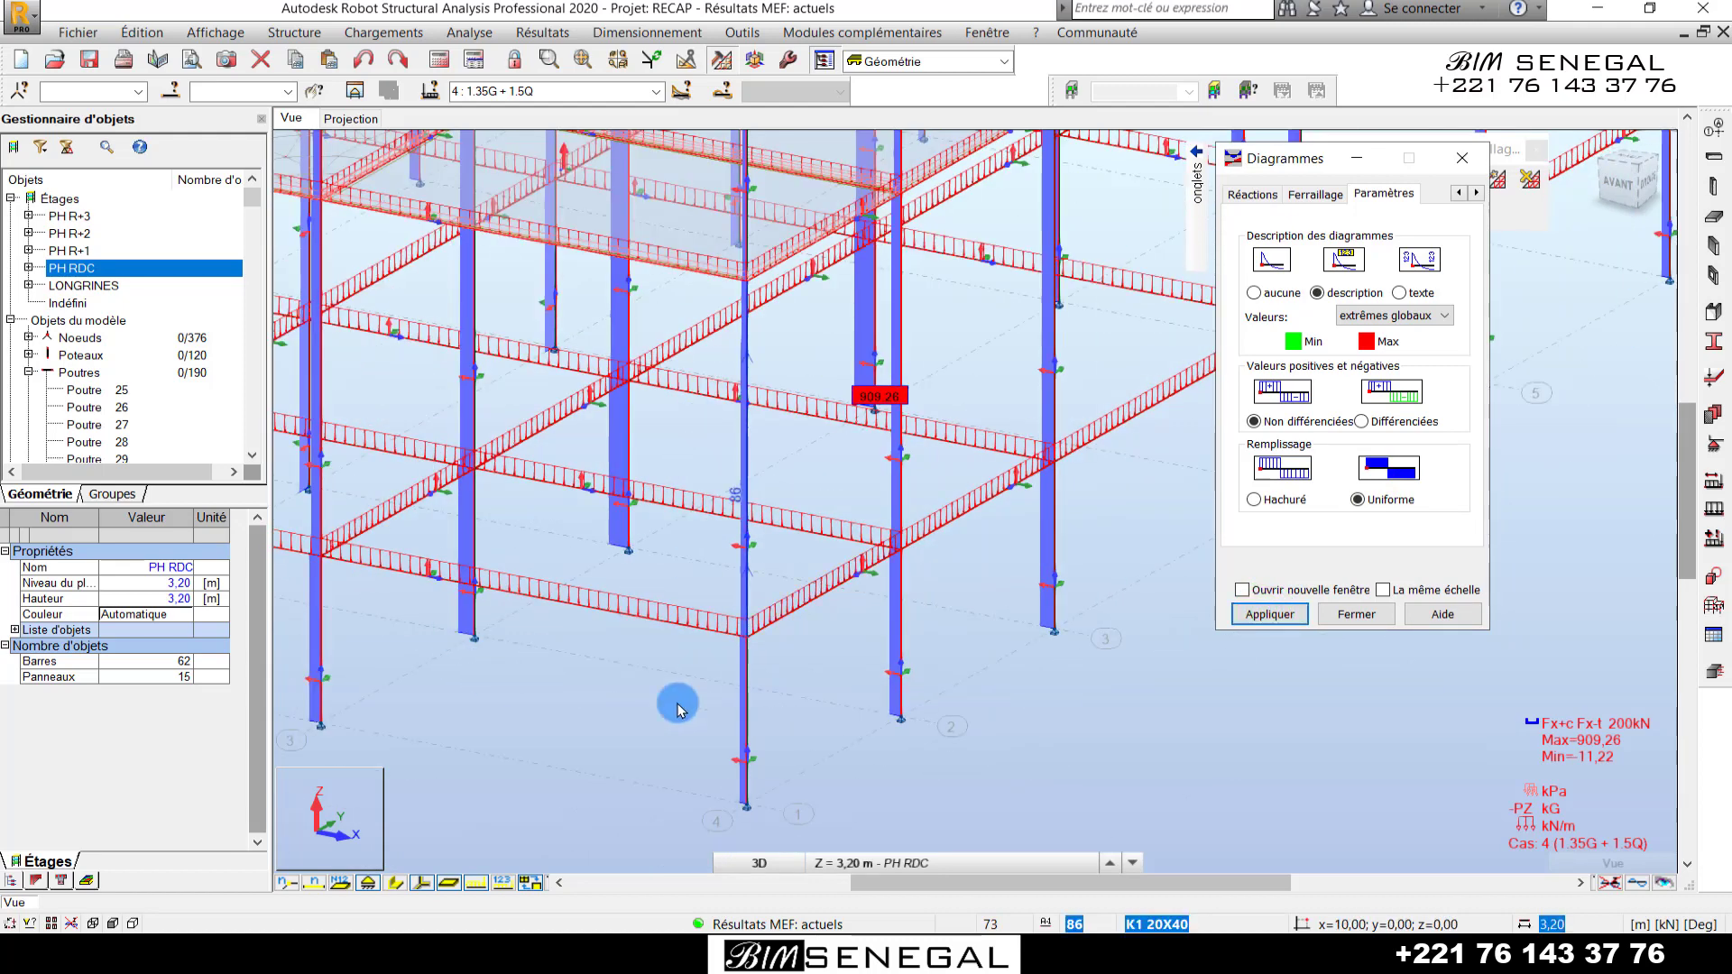
{"action": "left_click", "coordinate": [503, 884]}
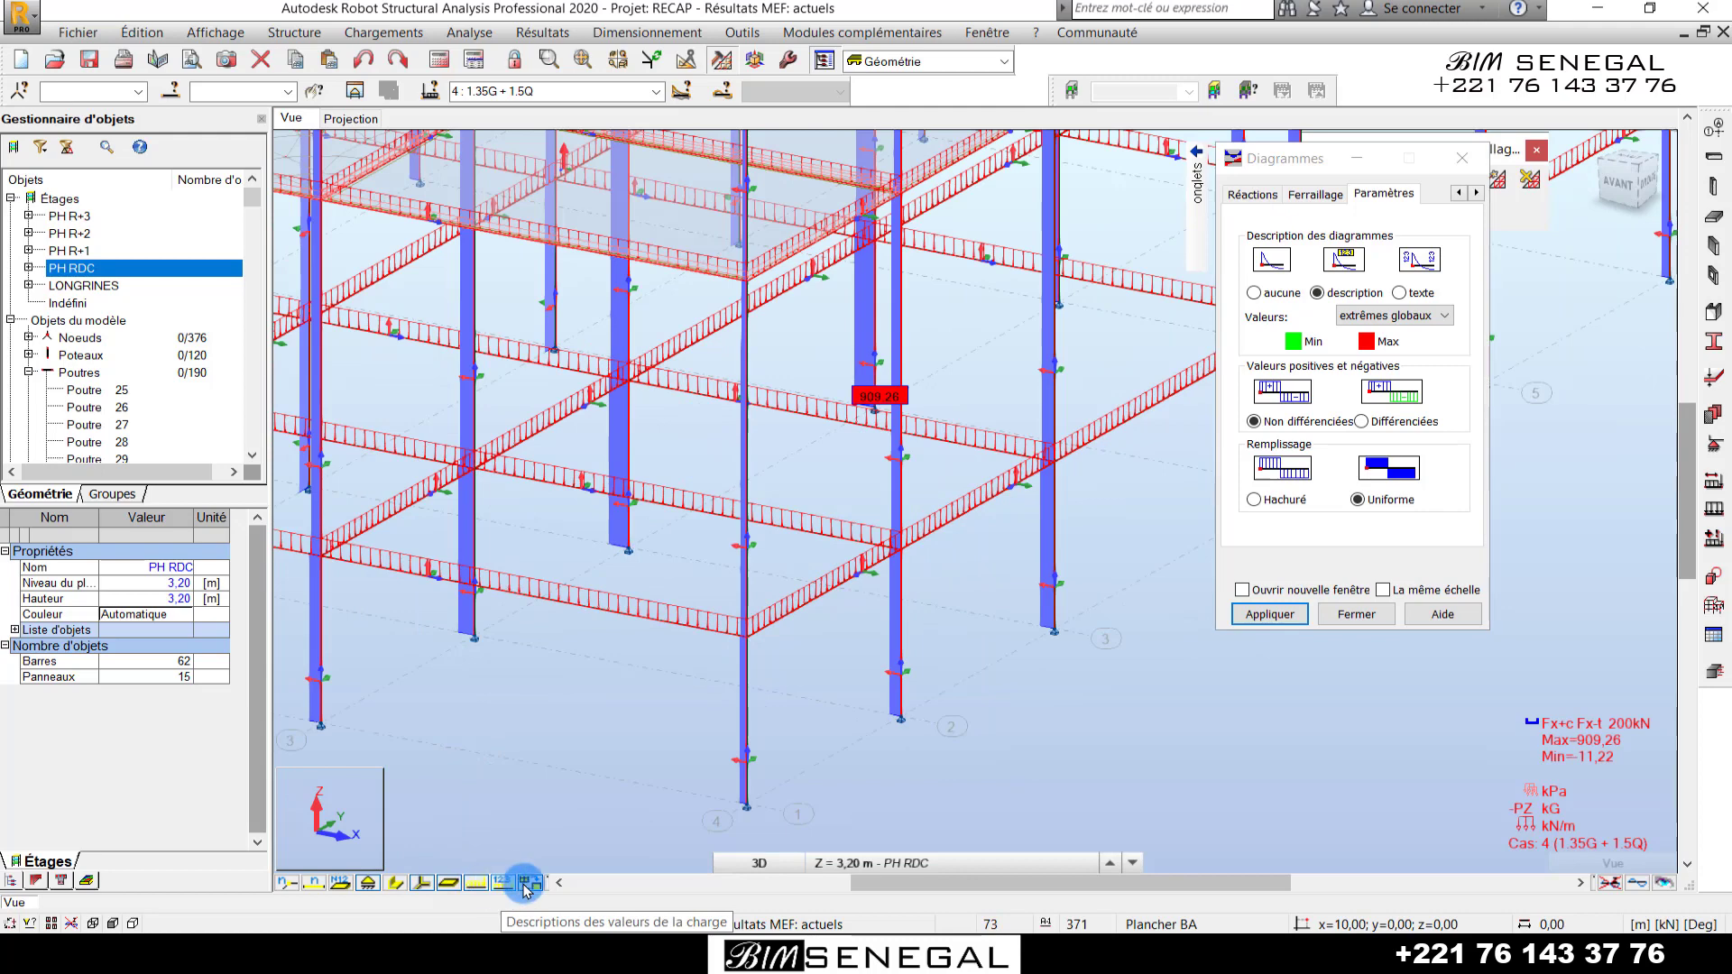
{"action": "left_click", "coordinate": [499, 889]}
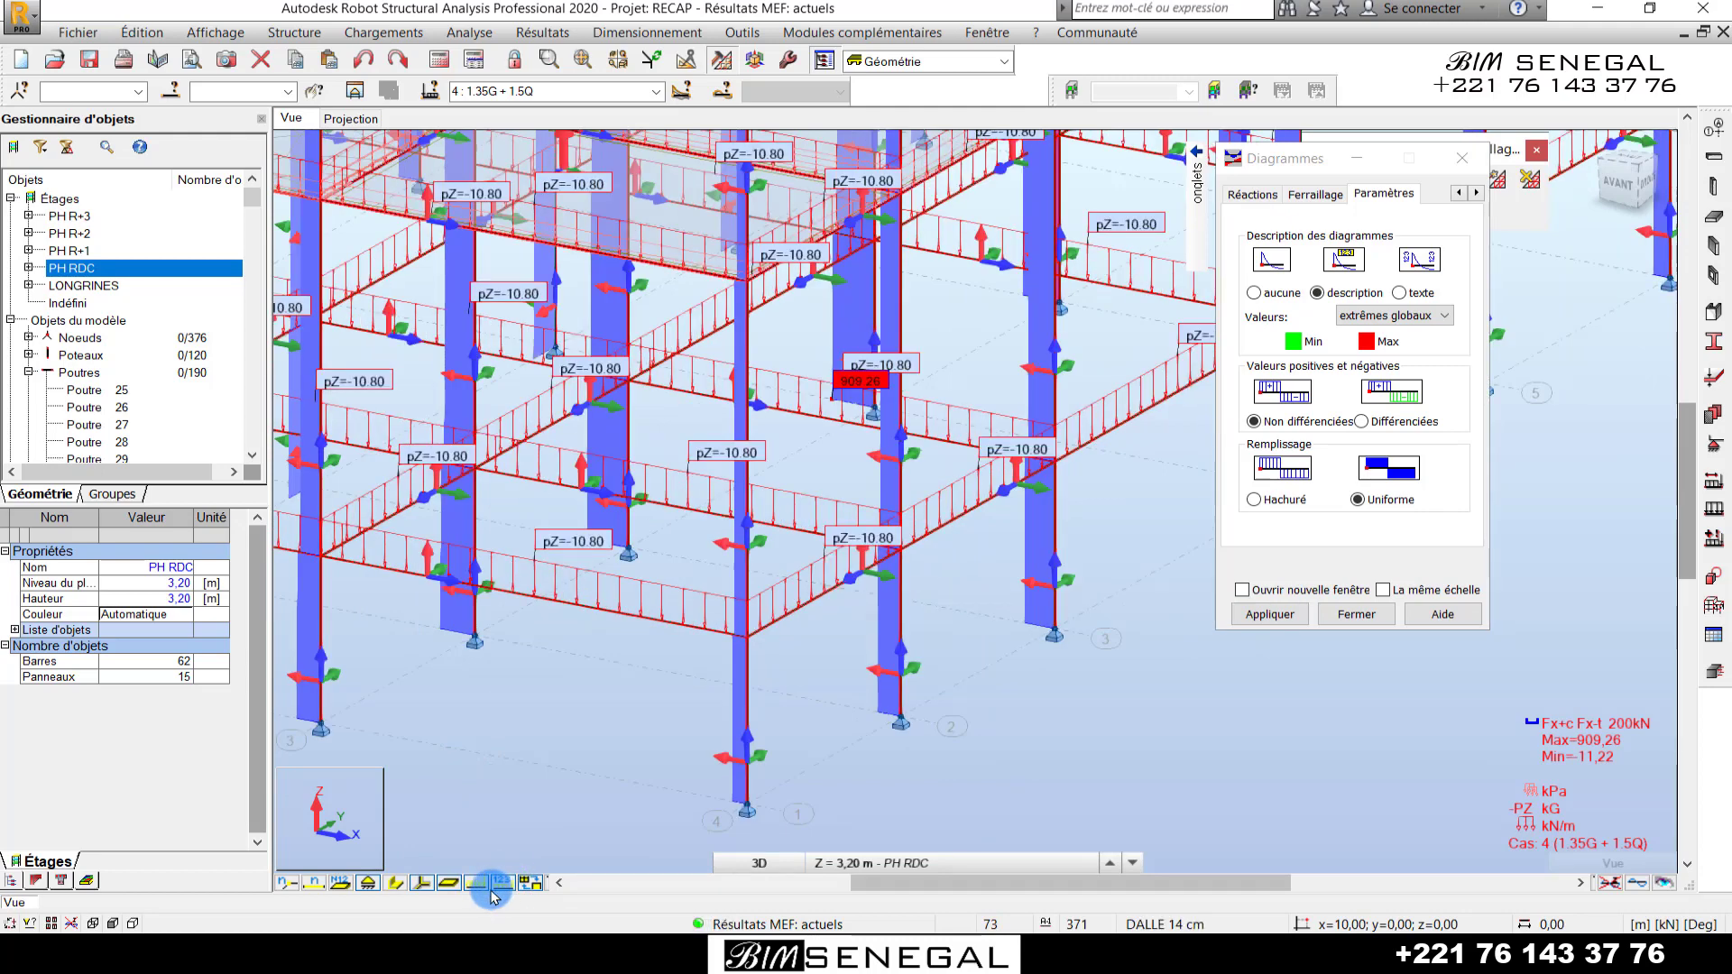
{"action": "left_click", "coordinate": [477, 884]}
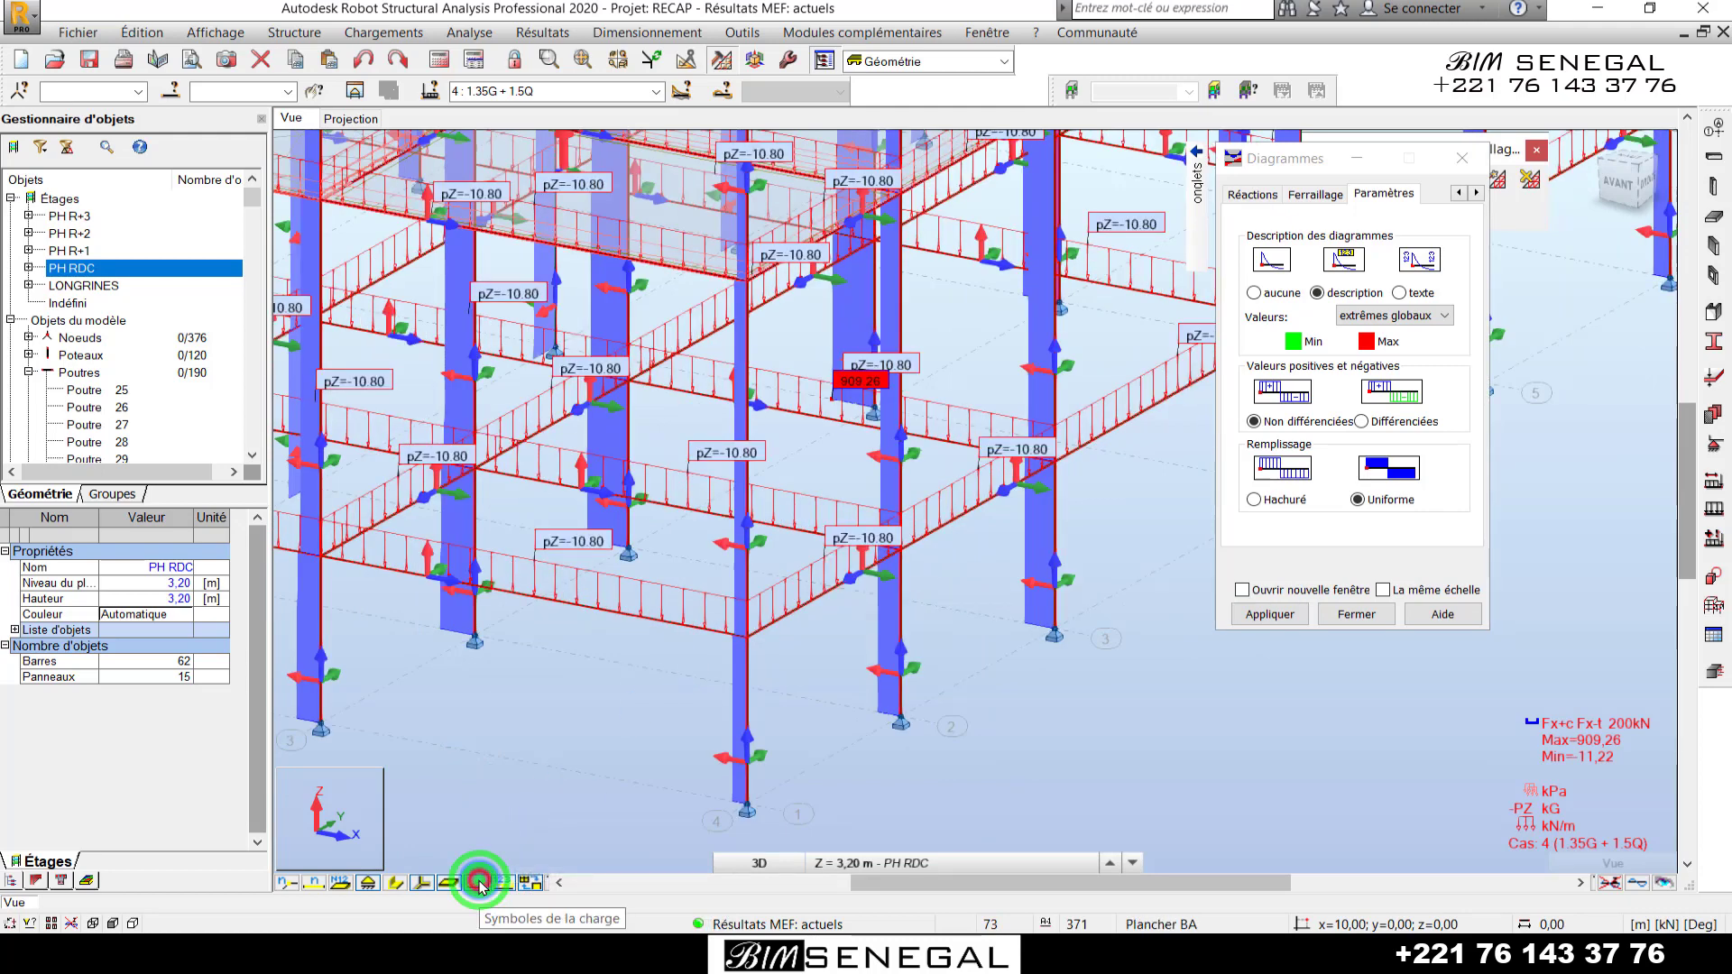
{"action": "scroll", "coordinate": [578, 720], "scroll_direction": "down", "scroll_amount": 3}
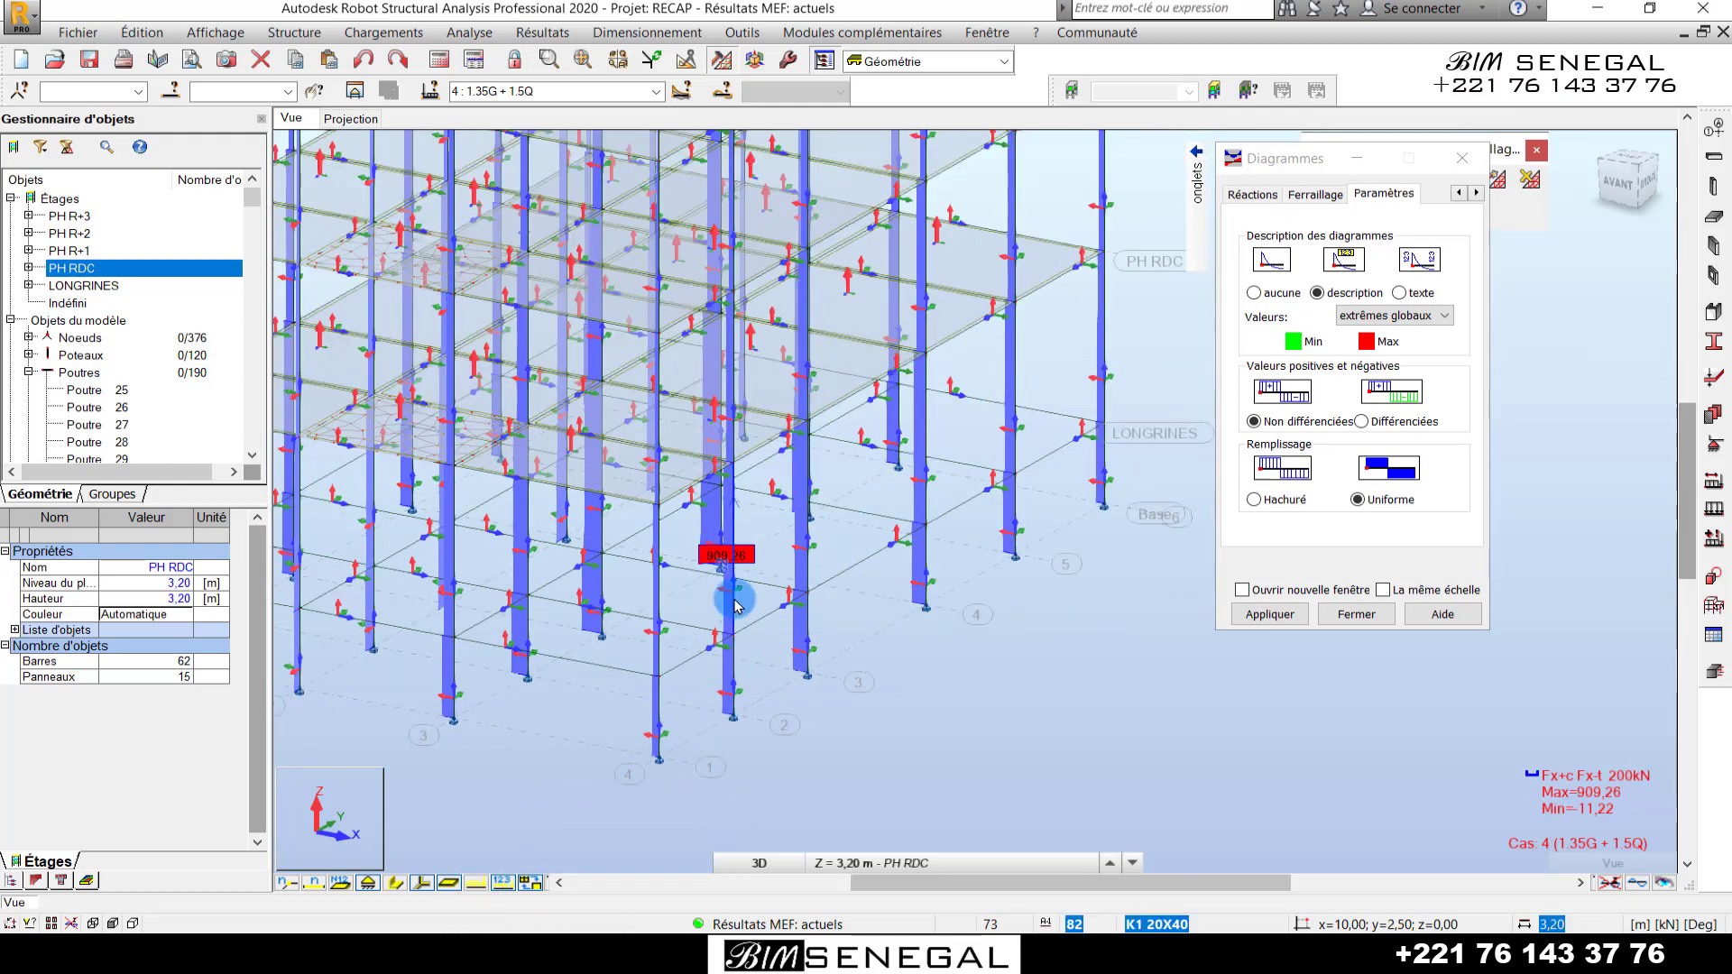
{"action": "scroll", "coordinate": [902, 560], "scroll_direction": "down", "scroll_amount": 3}
{"action": "scroll", "coordinate": [735, 586], "scroll_direction": "up", "scroll_amount": 2}
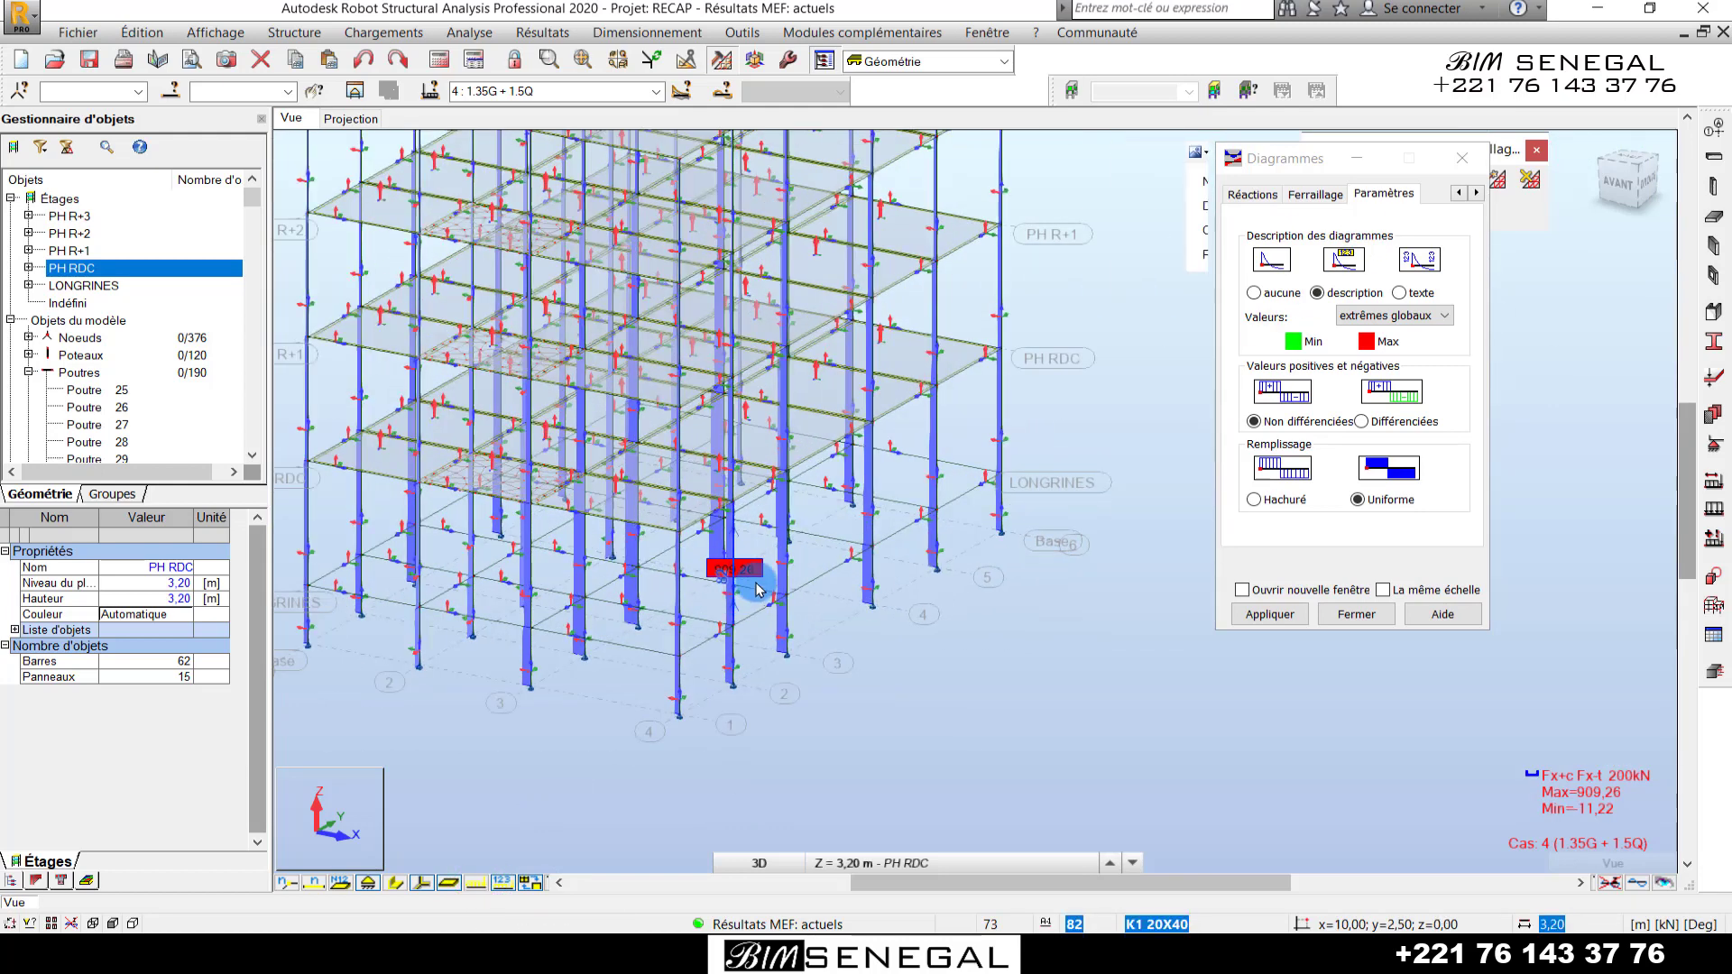
- Show the bars' section shapes and turn off their local axes
{"action": "left_click", "coordinate": [398, 882]}
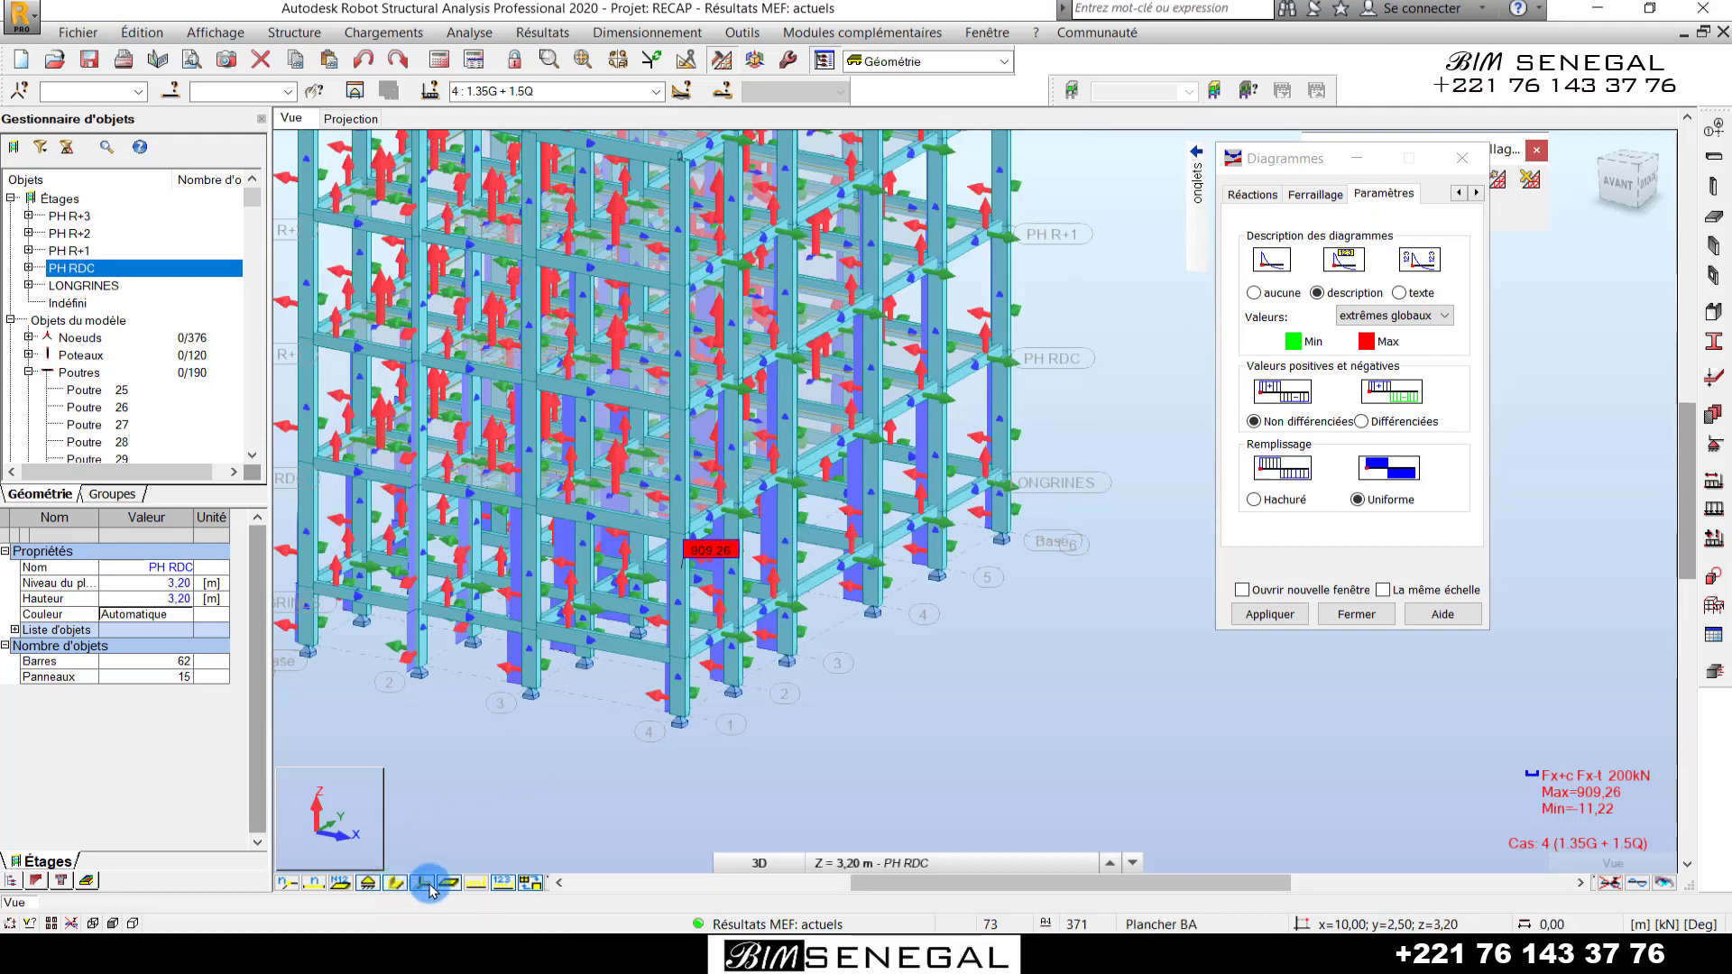
{"action": "scroll", "coordinate": [709, 591], "scroll_direction": "up", "scroll_amount": 3}
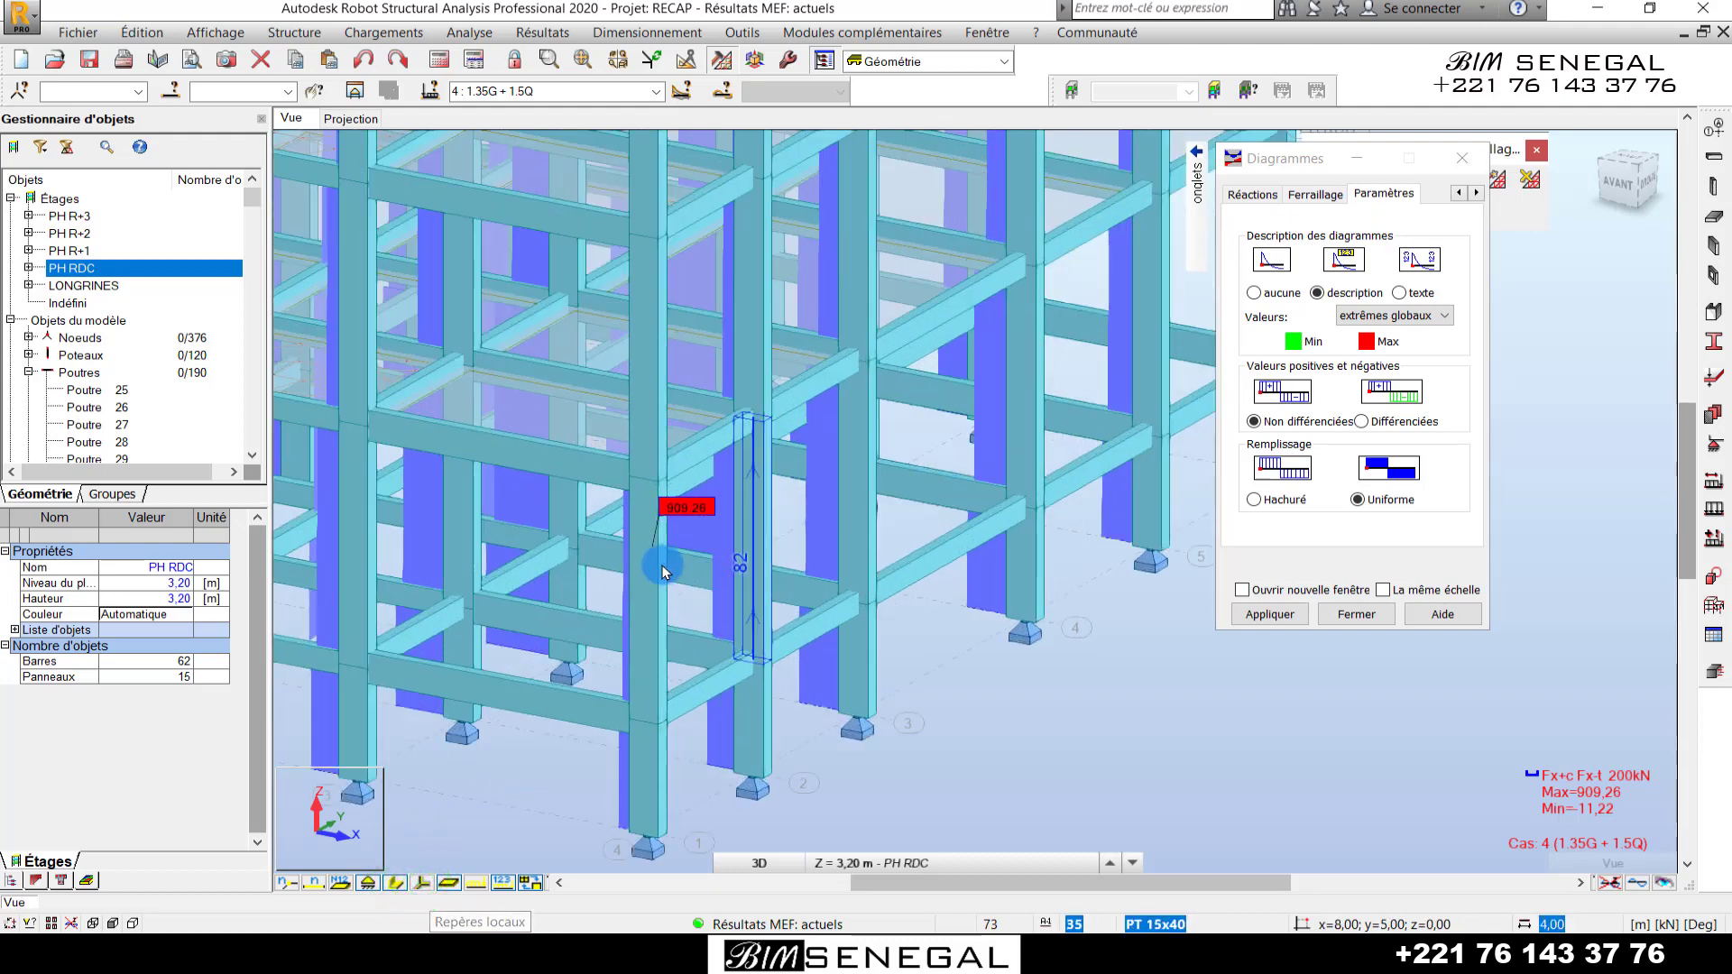
{"action": "scroll", "coordinate": [667, 551], "scroll_direction": "down", "scroll_amount": 3}
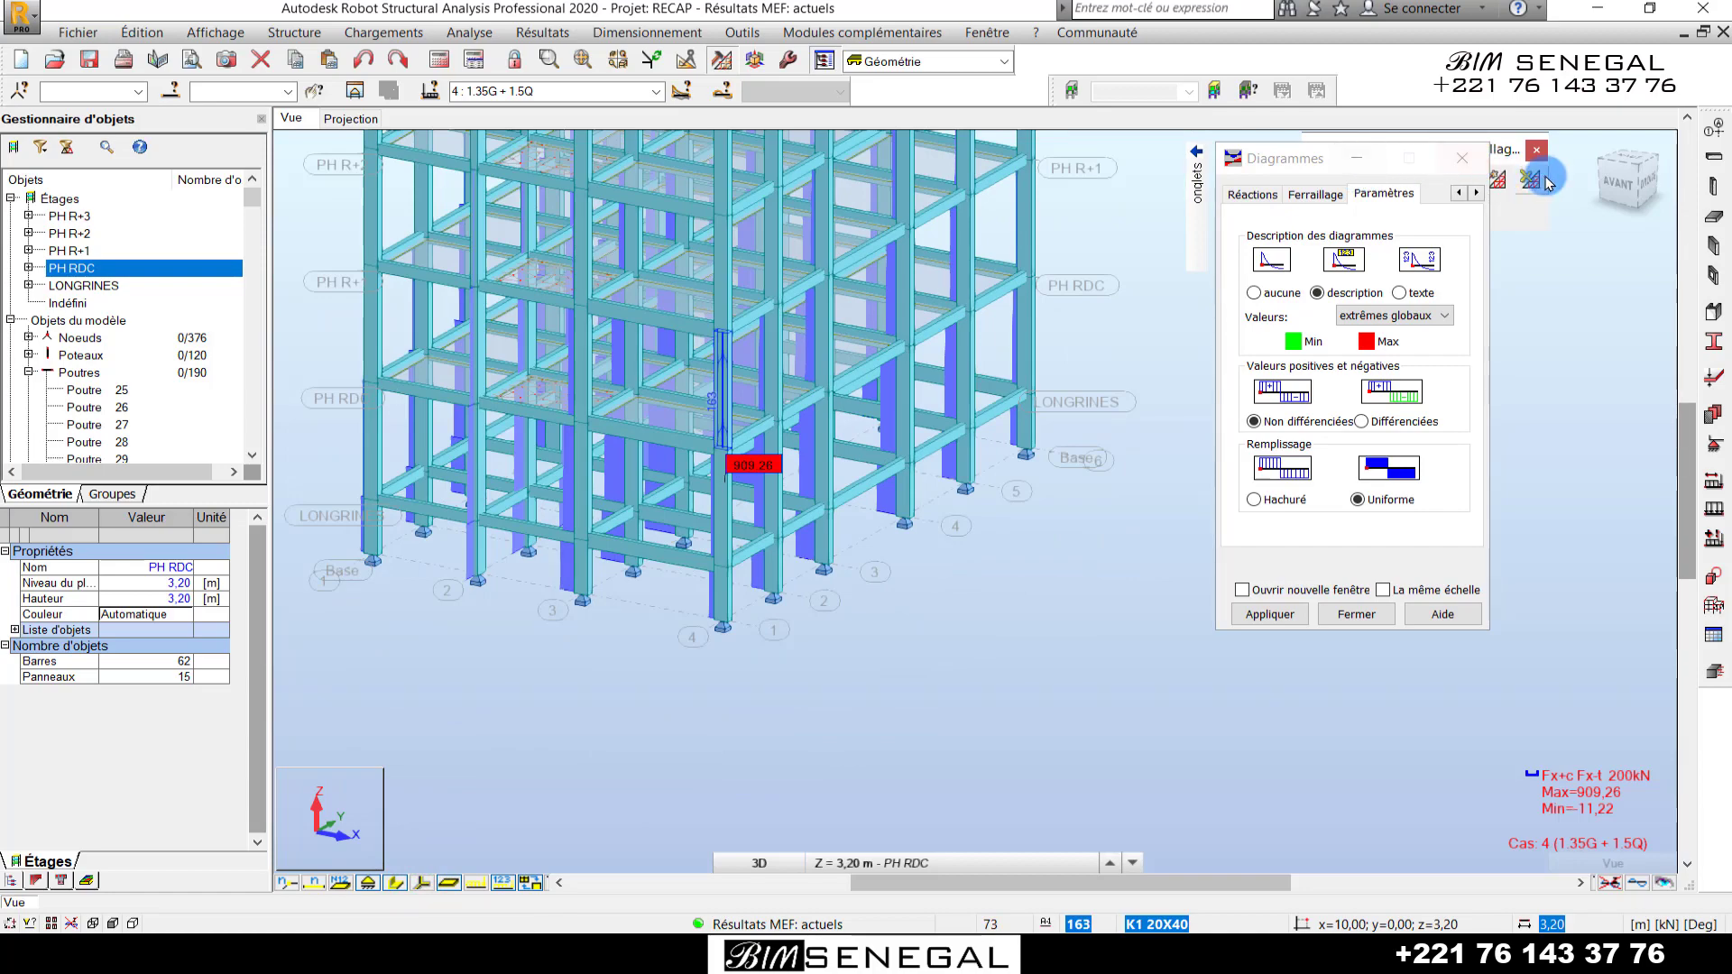
- Isolate the LONGRINES storey of the building with the storey filter
{"action": "left_click_drag", "start_coordinate": [1605, 159], "coordinate": [1666, 163]}
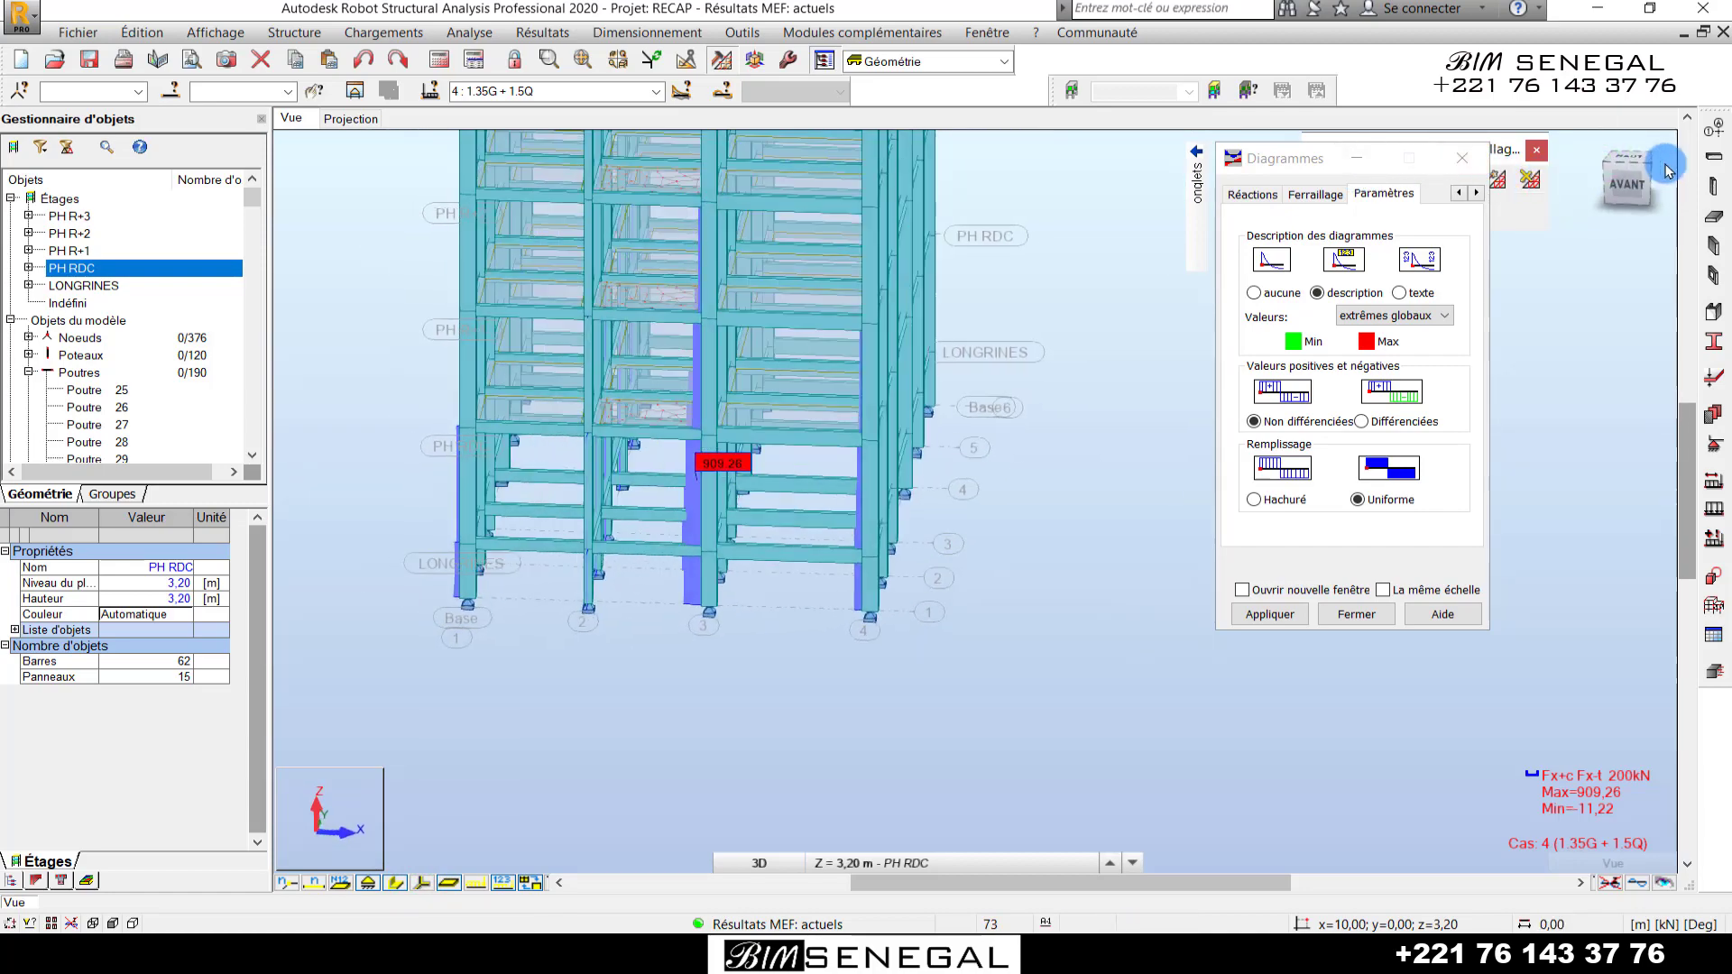
{"action": "scroll", "coordinate": [992, 663], "scroll_direction": "down", "scroll_amount": 4}
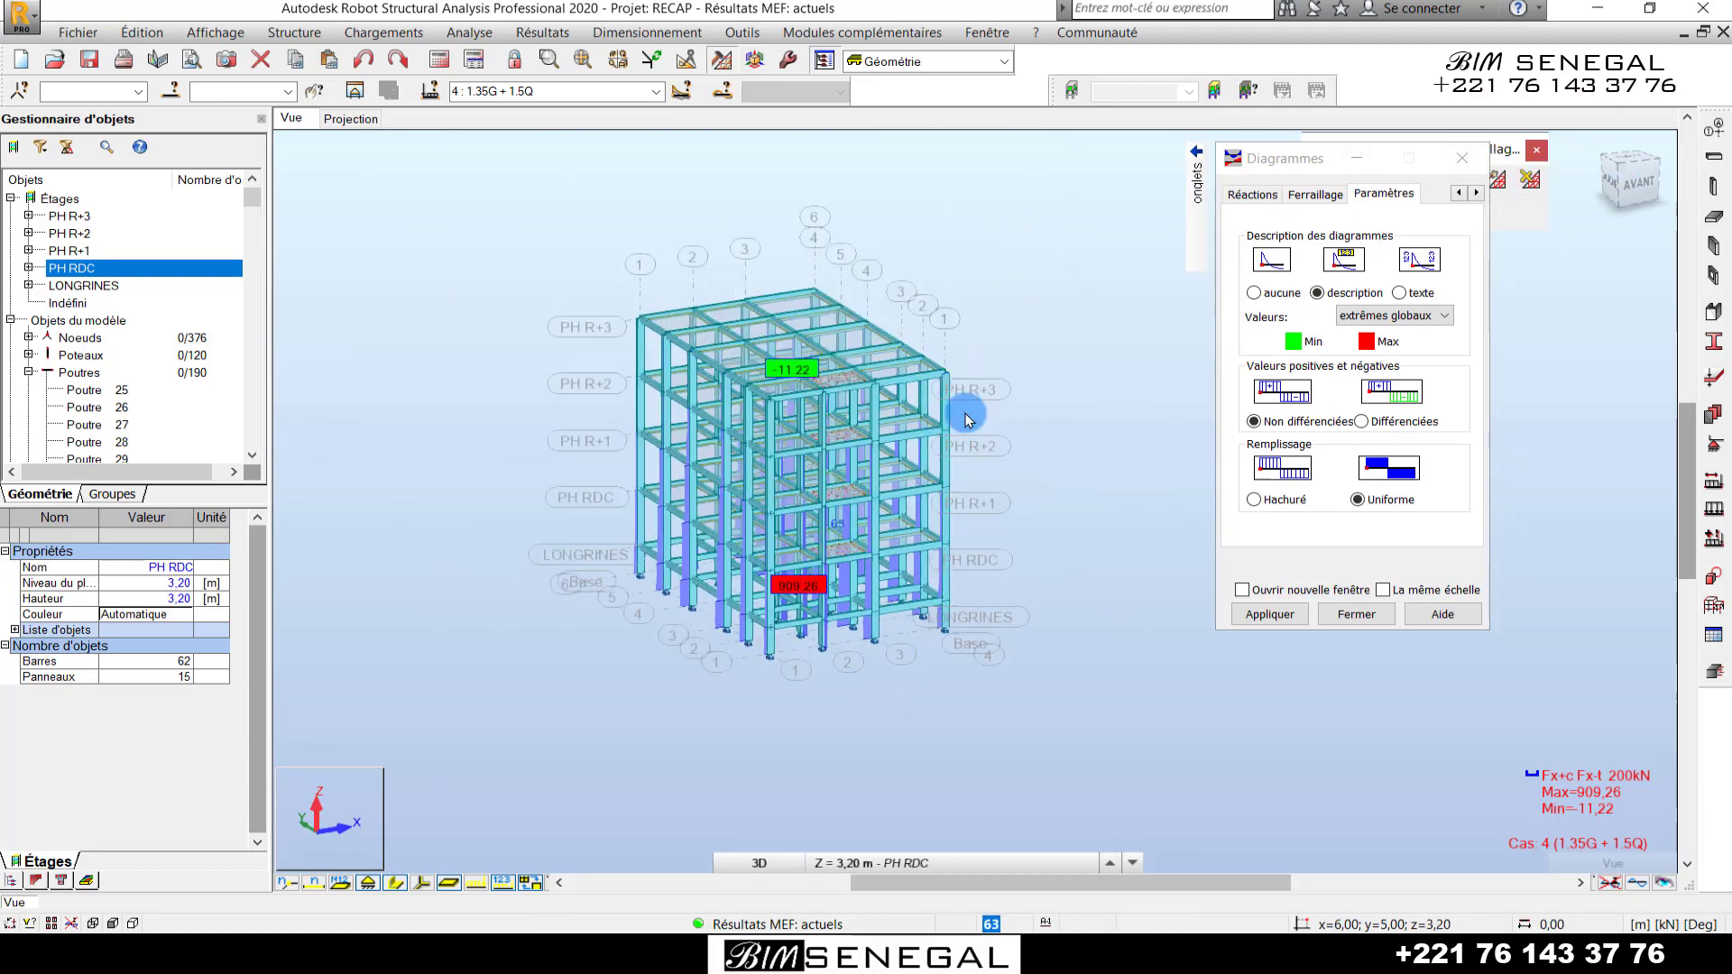
{"action": "scroll", "coordinate": [962, 402], "scroll_direction": "up", "scroll_amount": 2}
{"action": "left_click", "coordinate": [1074, 90]}
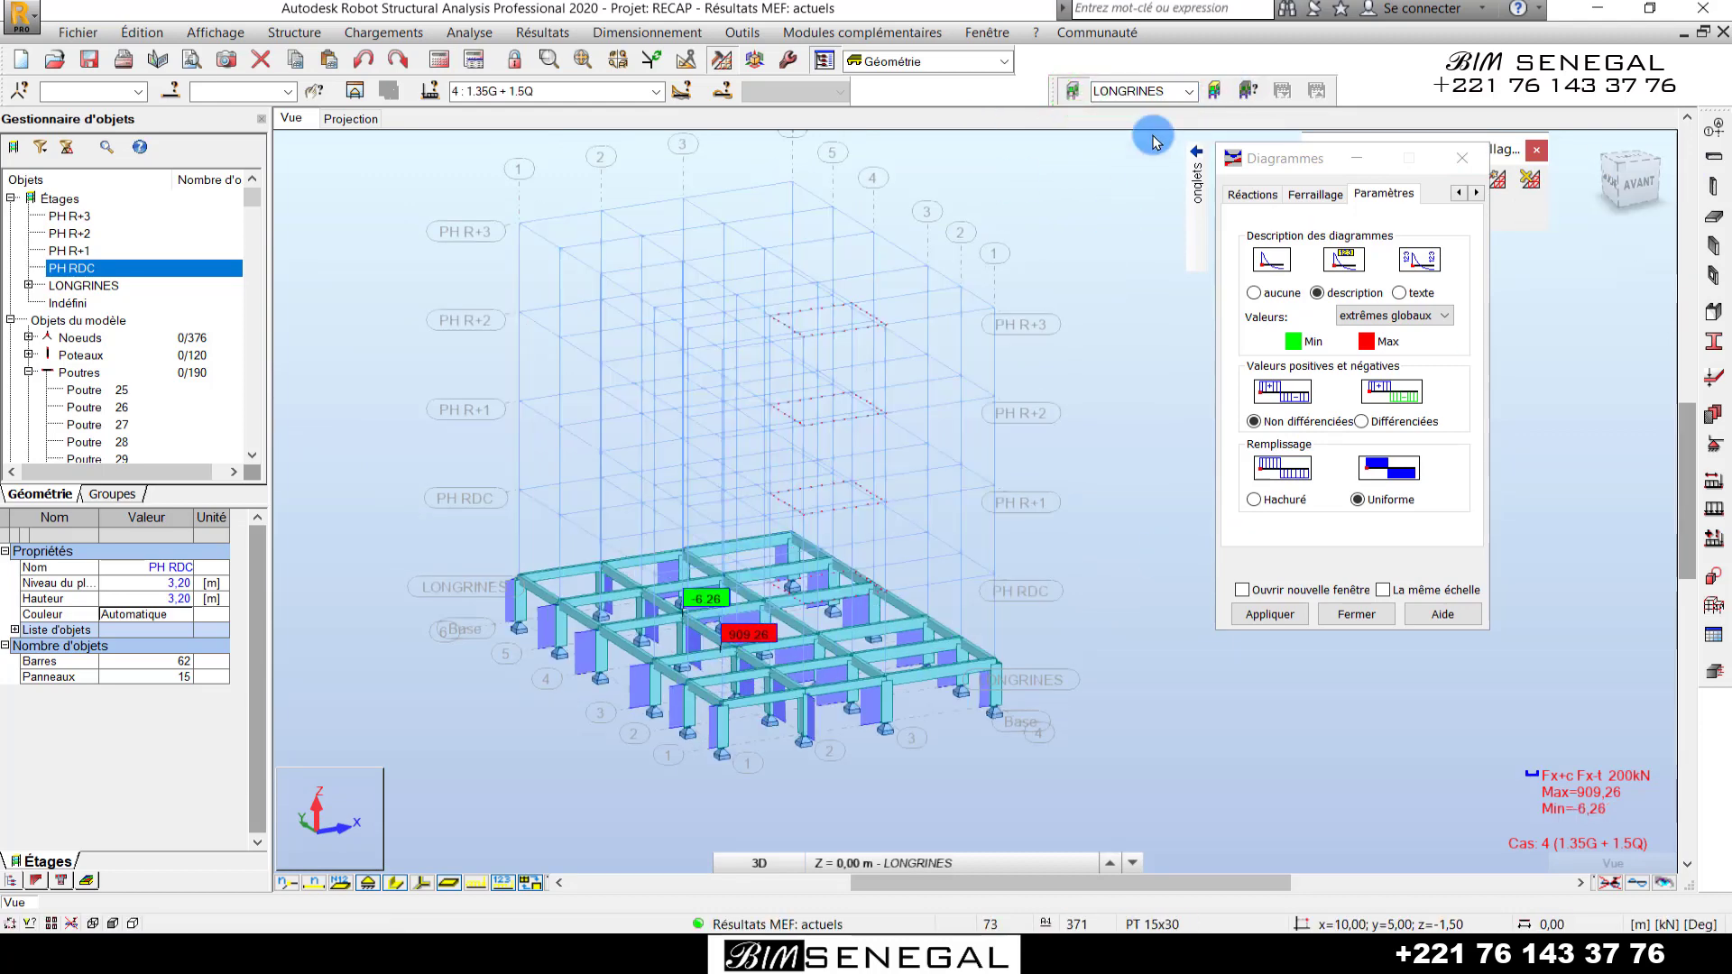
{"action": "left_click", "coordinate": [1189, 90]}
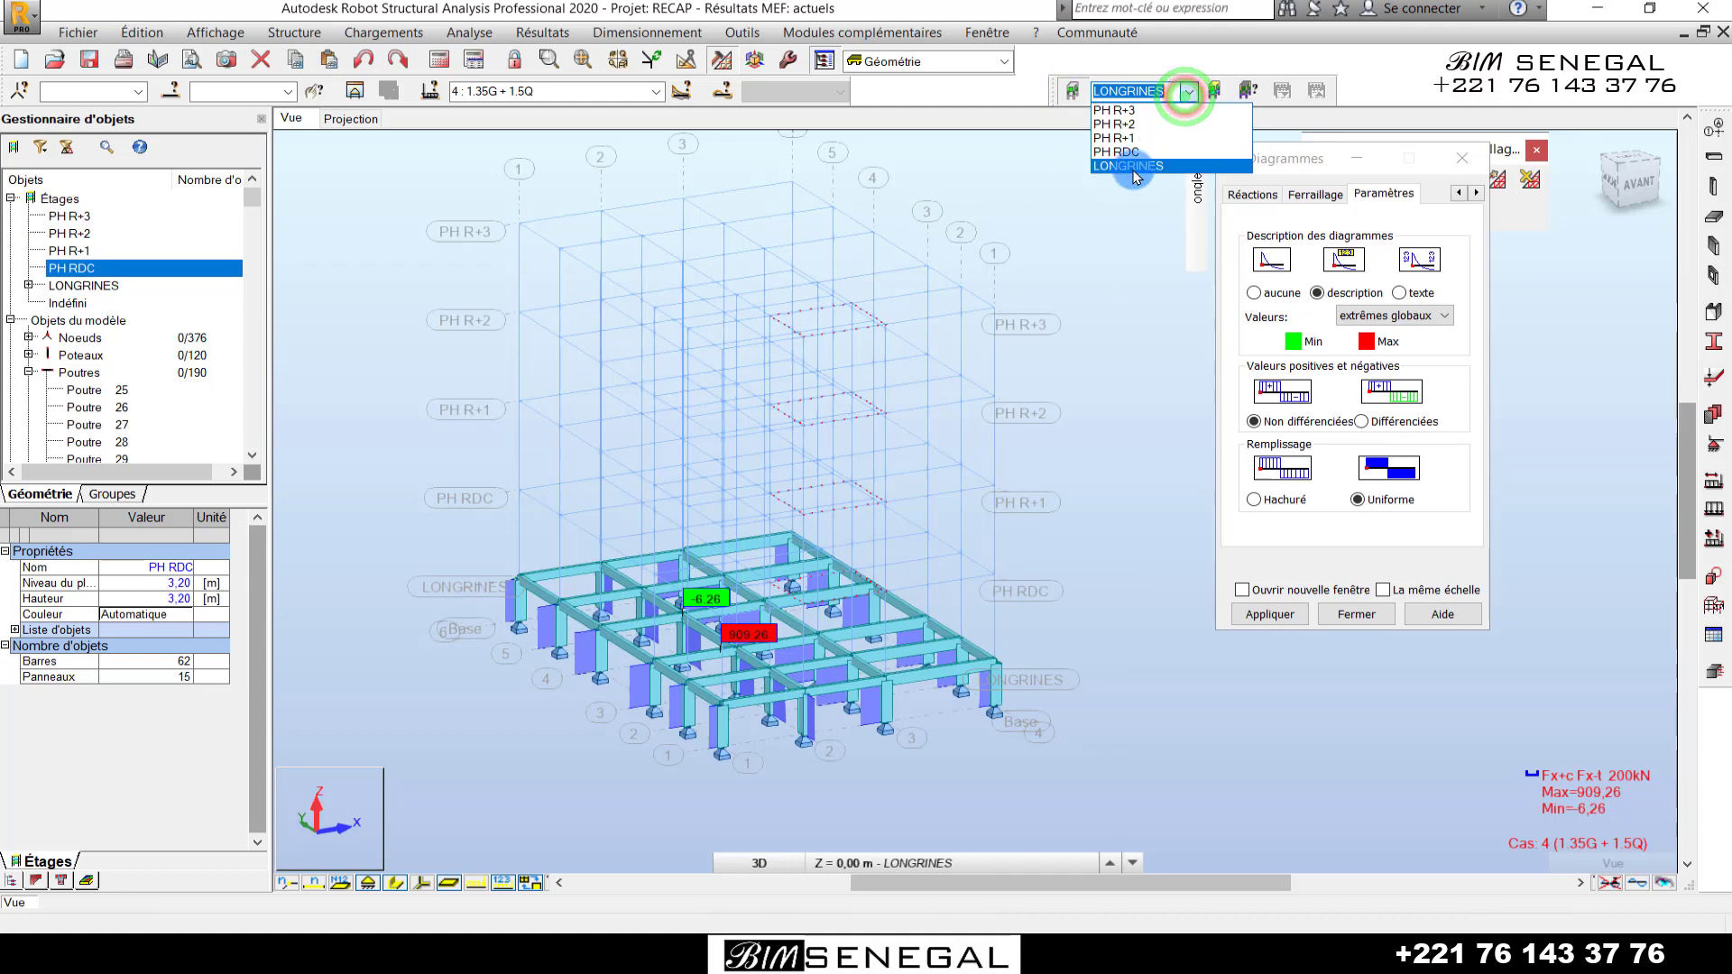
{"action": "left_click", "coordinate": [1134, 172]}
- Examine the axial force diagrams on the LONGRINES columns and their supports, focusing on the column with the maximum force
{"action": "mouse_move", "coordinate": [1614, 164]}
{"action": "left_mouse_down"}
{"action": "mouse_move", "coordinate": [1585, 194]}
{"action": "mouse_move", "coordinate": [1590, 180]}
{"action": "left_mouse_up"}
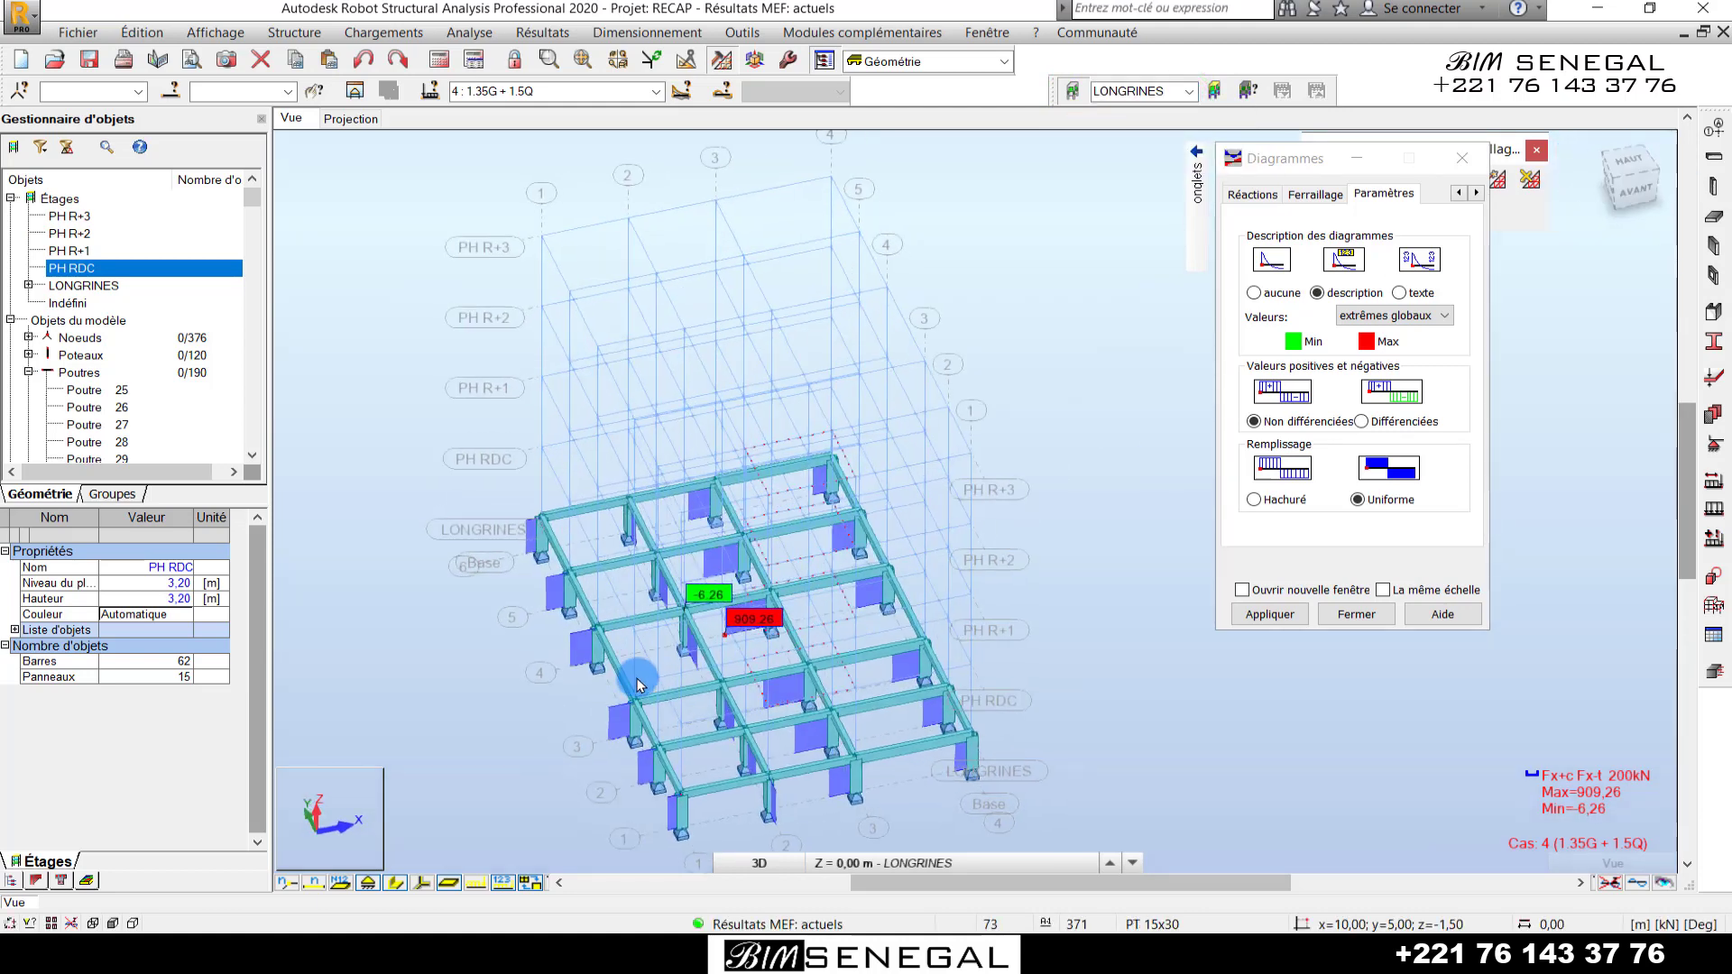
{"action": "right_click", "coordinate": [577, 451]}
{"action": "left_click", "coordinate": [1143, 404]}
{"action": "scroll", "coordinate": [769, 688], "scroll_direction": "up", "scroll_amount": 5}
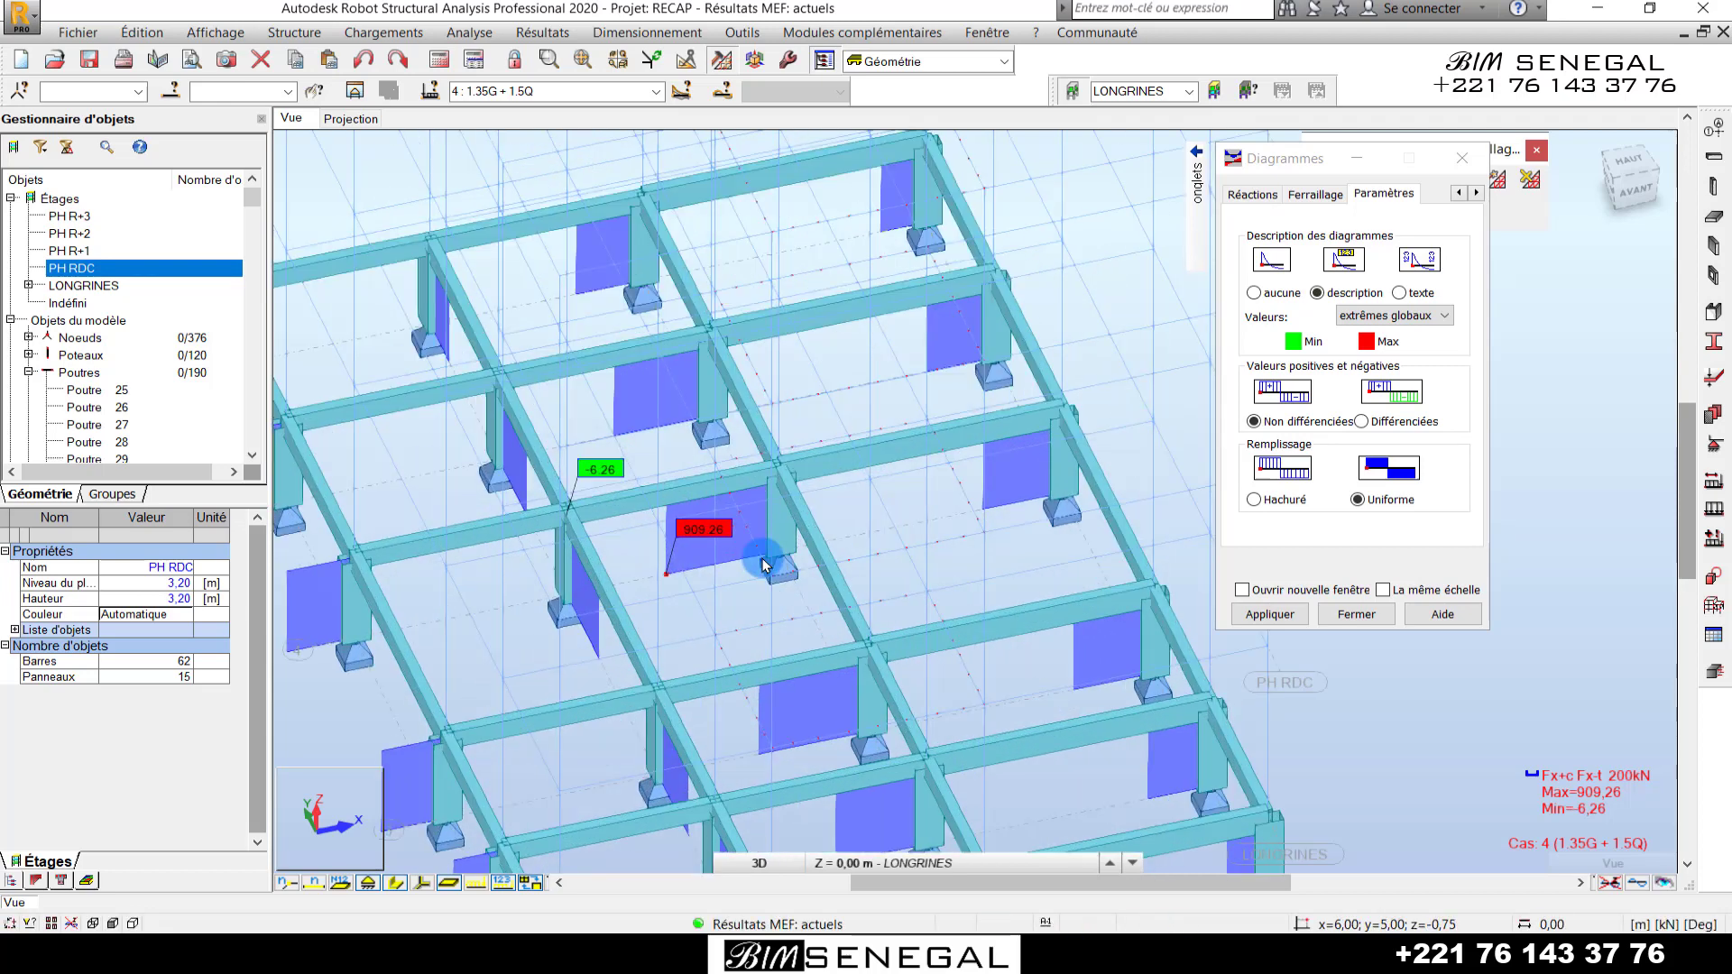
{"action": "scroll", "coordinate": [776, 514], "scroll_direction": "up", "scroll_amount": 2}
{"action": "scroll", "coordinate": [731, 538], "scroll_direction": "up", "scroll_amount": 3}
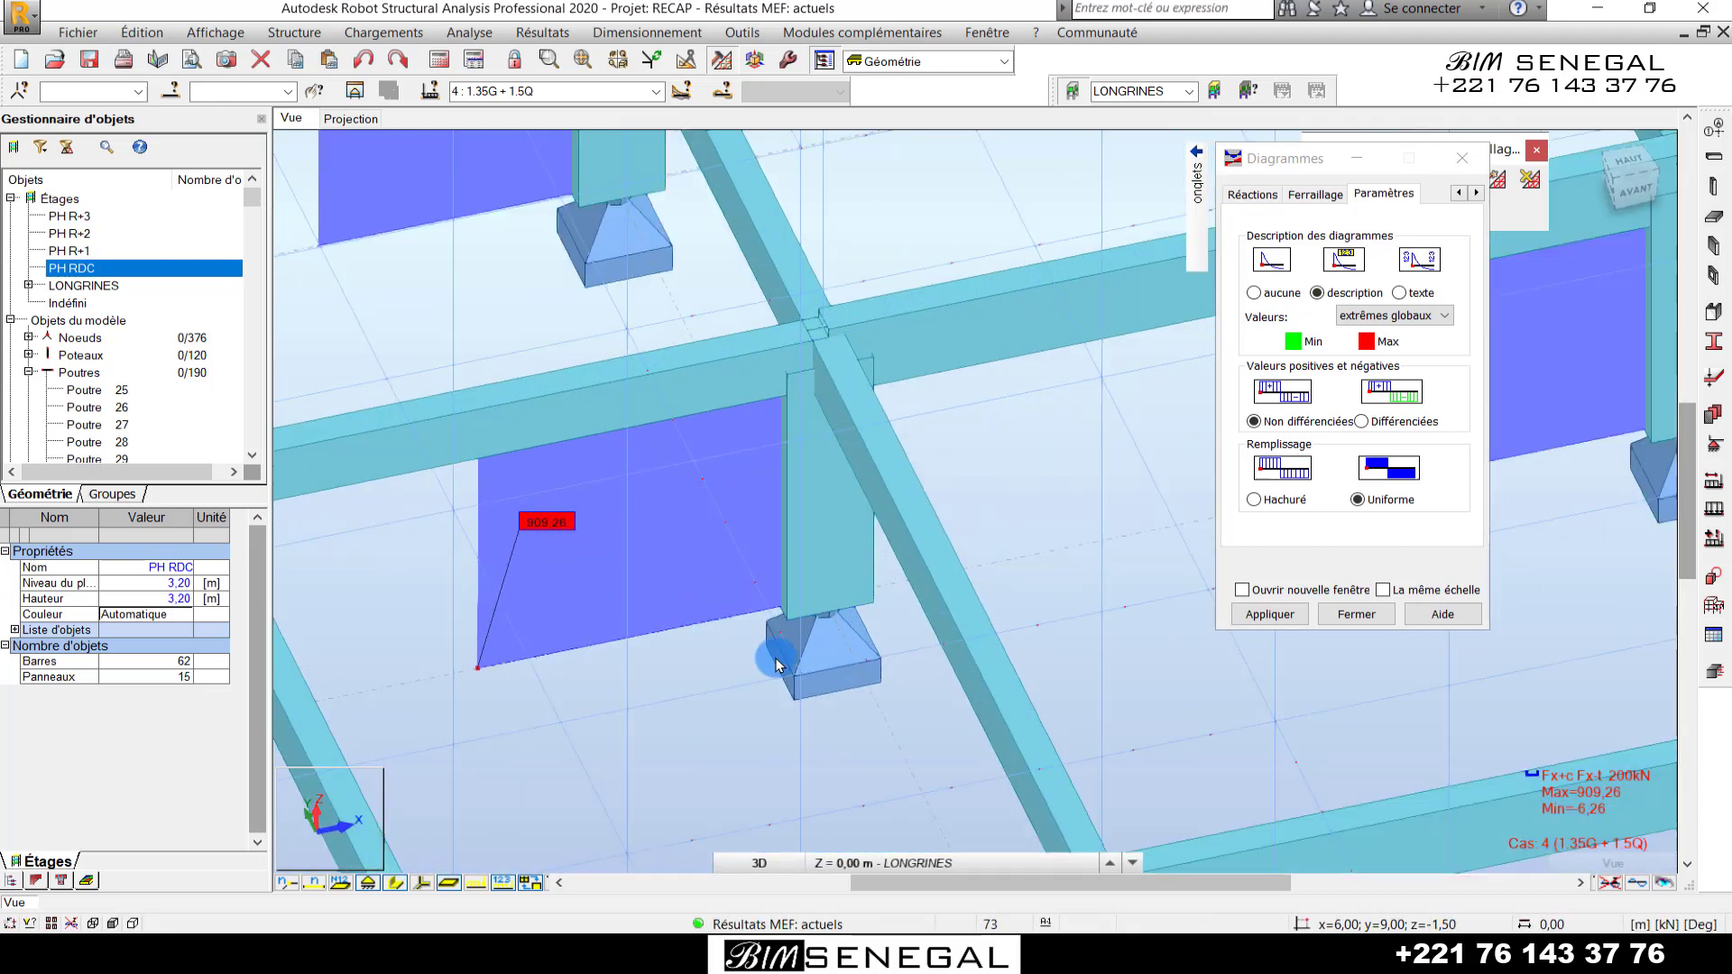
{"action": "scroll", "coordinate": [803, 656], "scroll_direction": "up", "scroll_amount": 1}
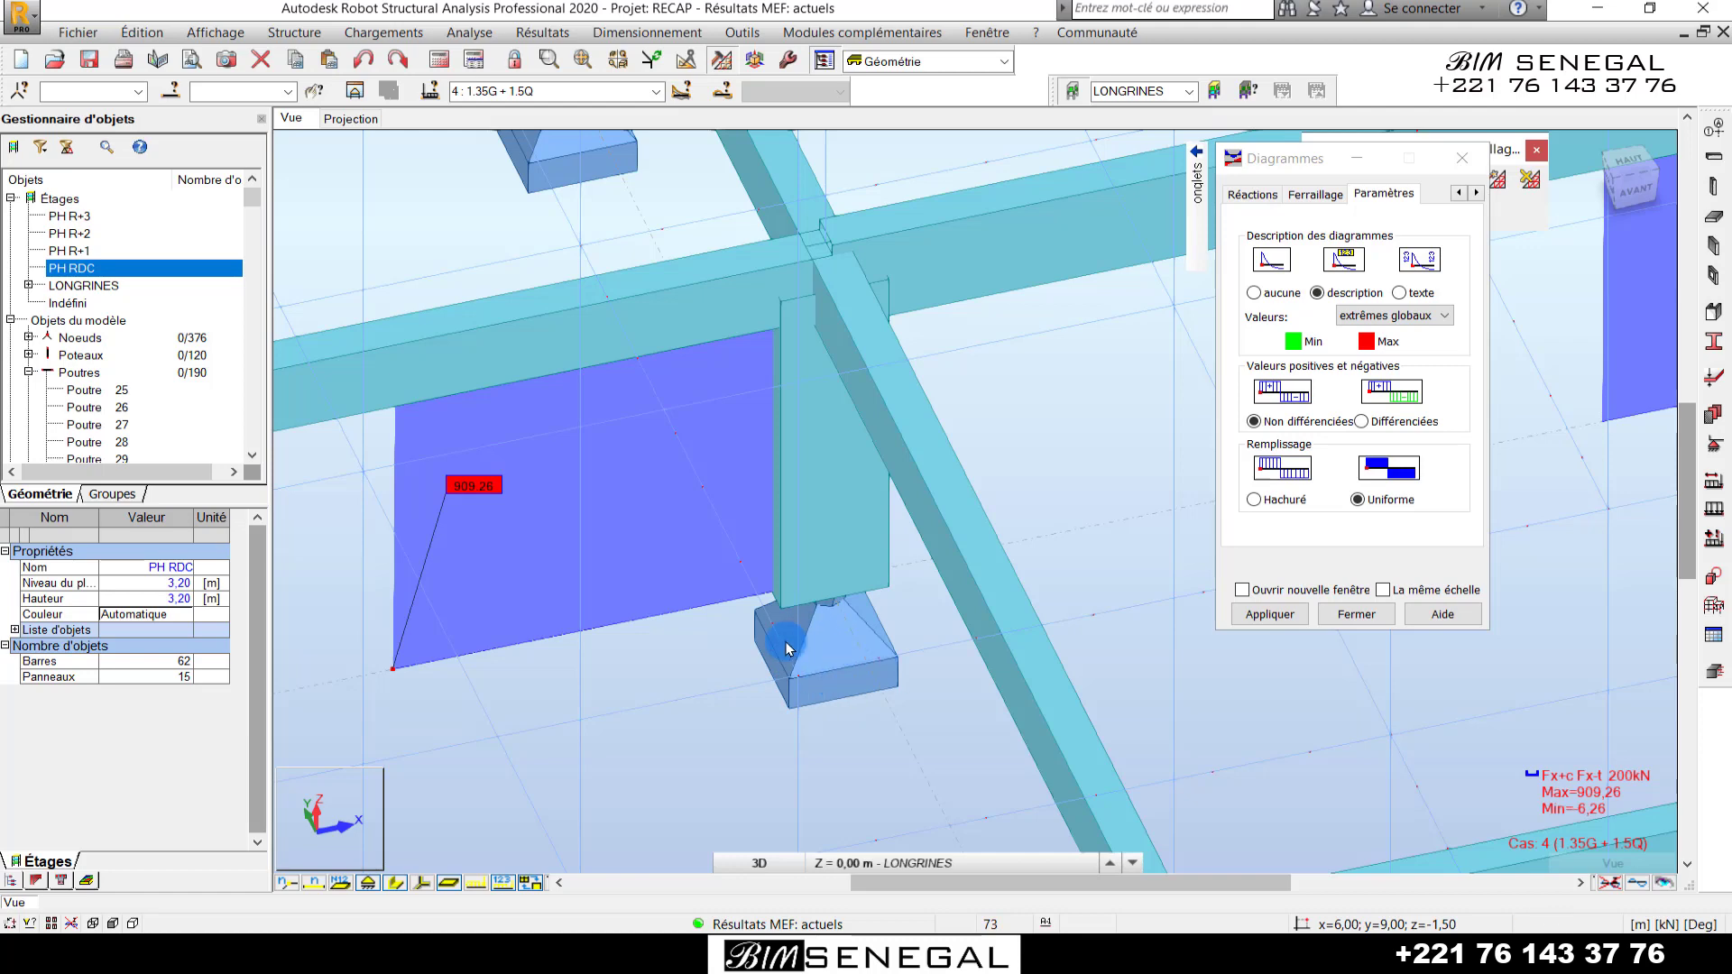
{"action": "scroll", "coordinate": [822, 496], "scroll_direction": "down", "scroll_amount": 5}
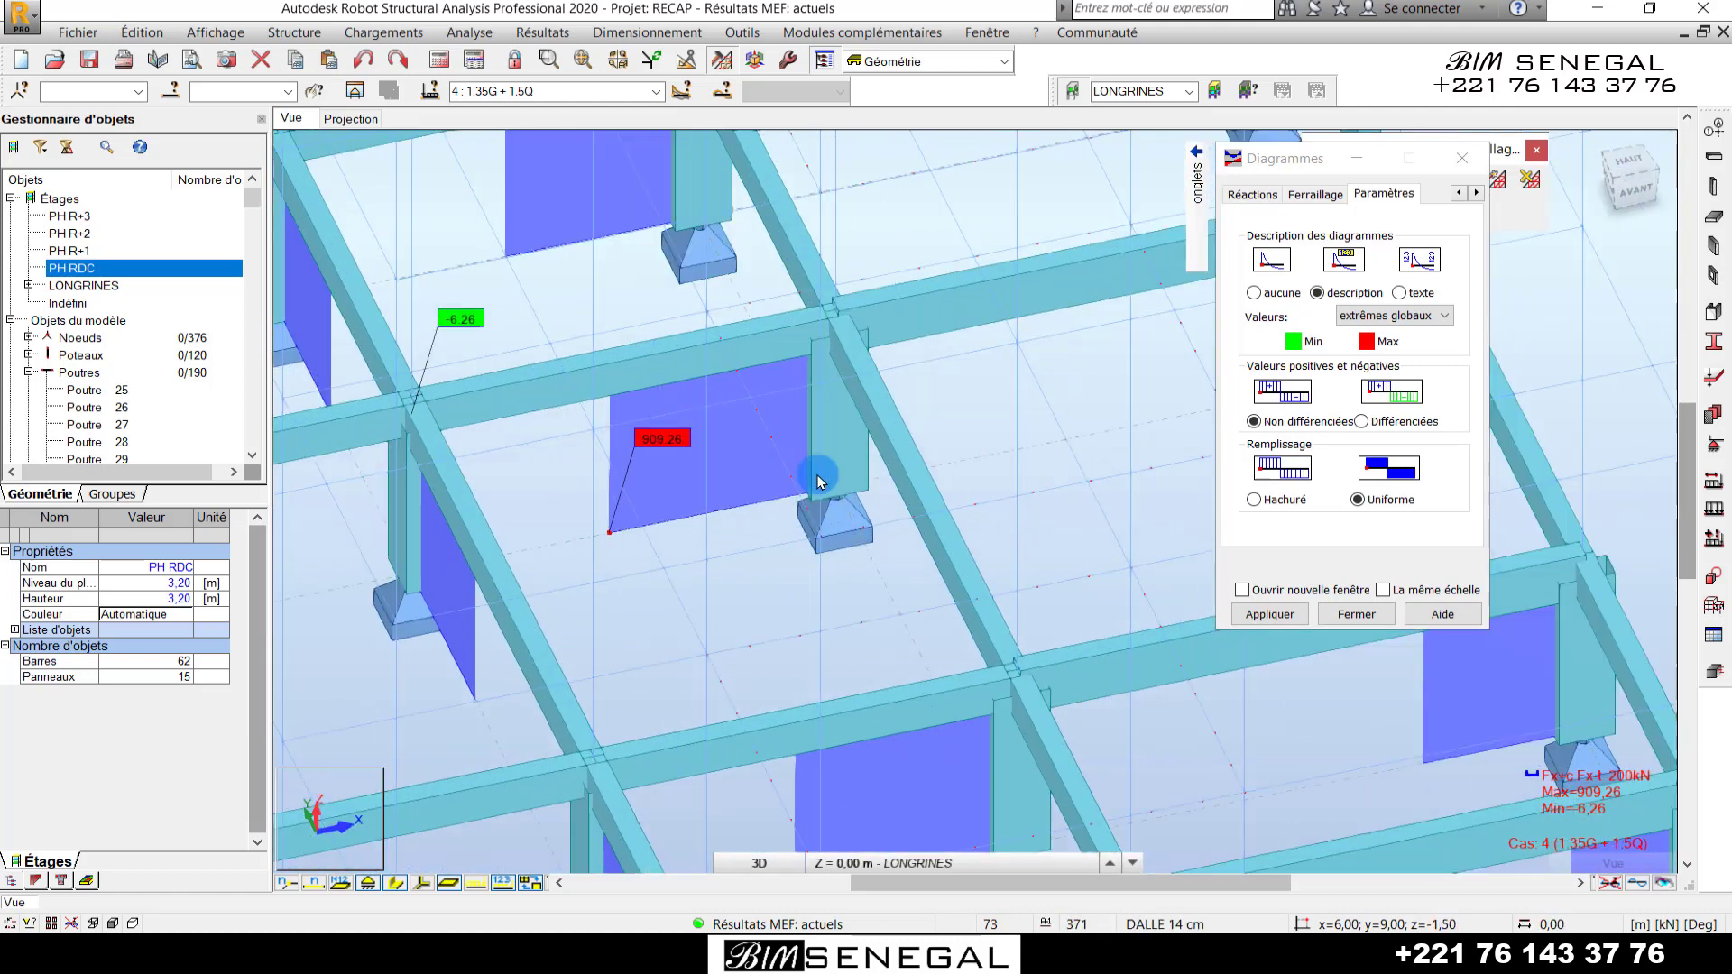
{"action": "scroll", "coordinate": [821, 482], "scroll_direction": "up", "scroll_amount": 1}
{"action": "scroll", "coordinate": [857, 471], "scroll_direction": "down", "scroll_amount": 4}
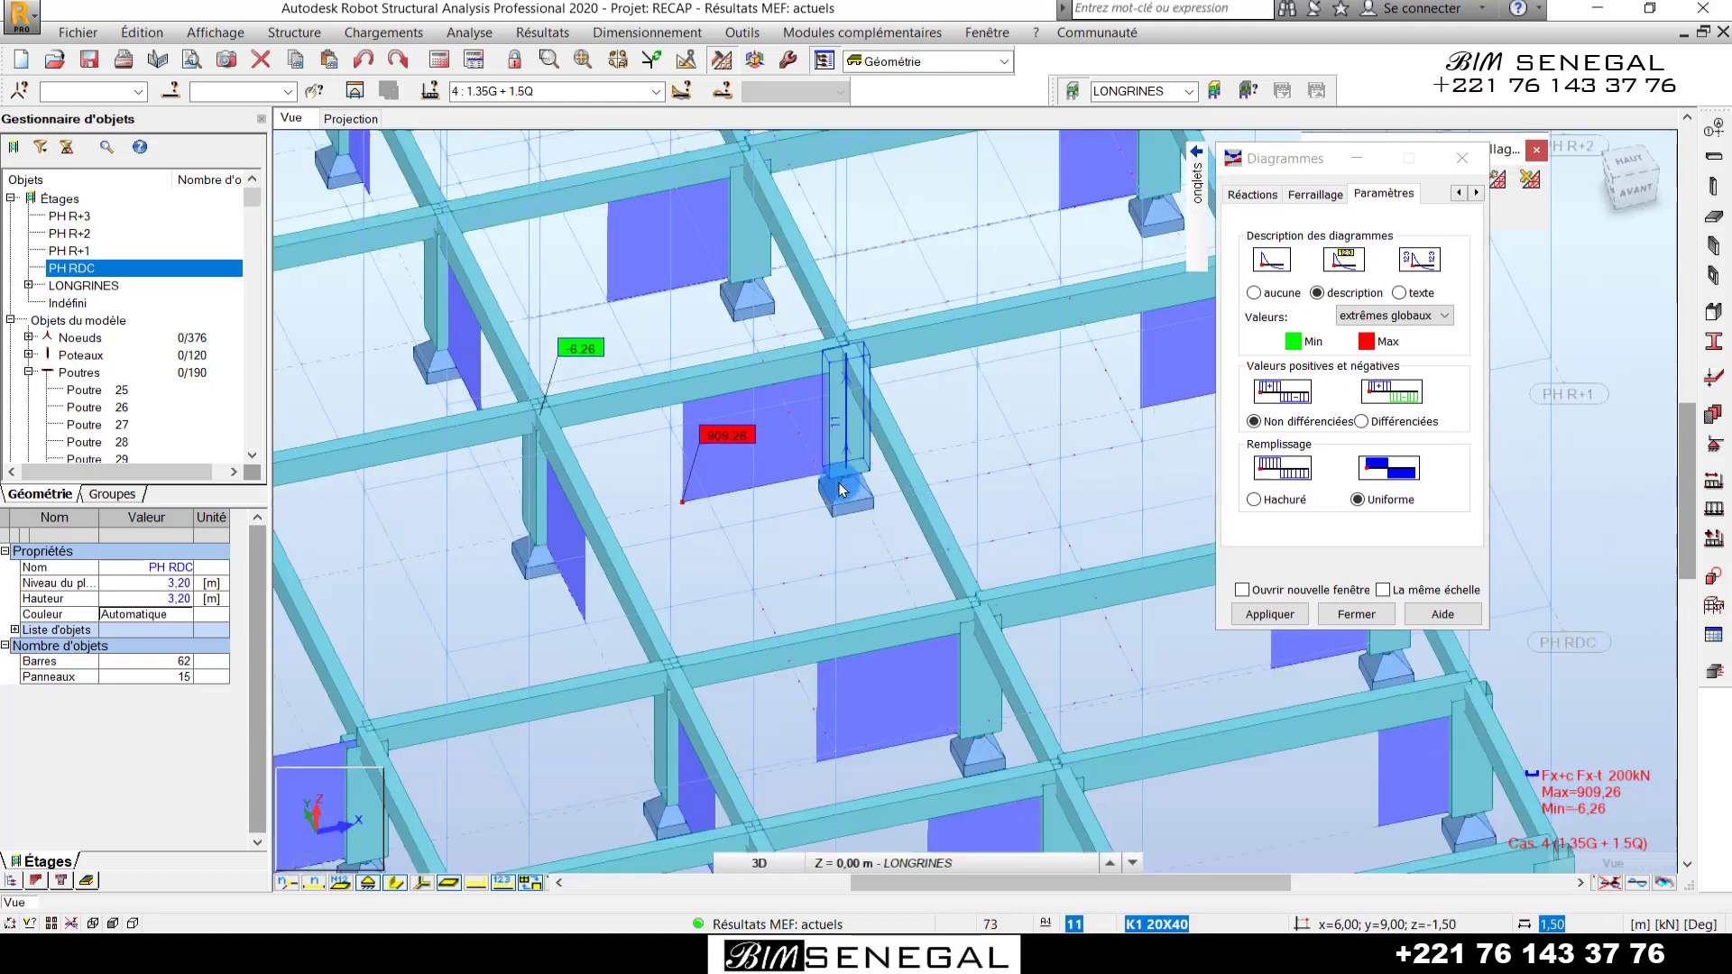
{"action": "scroll", "coordinate": [780, 406], "scroll_direction": "up", "scroll_amount": 4}
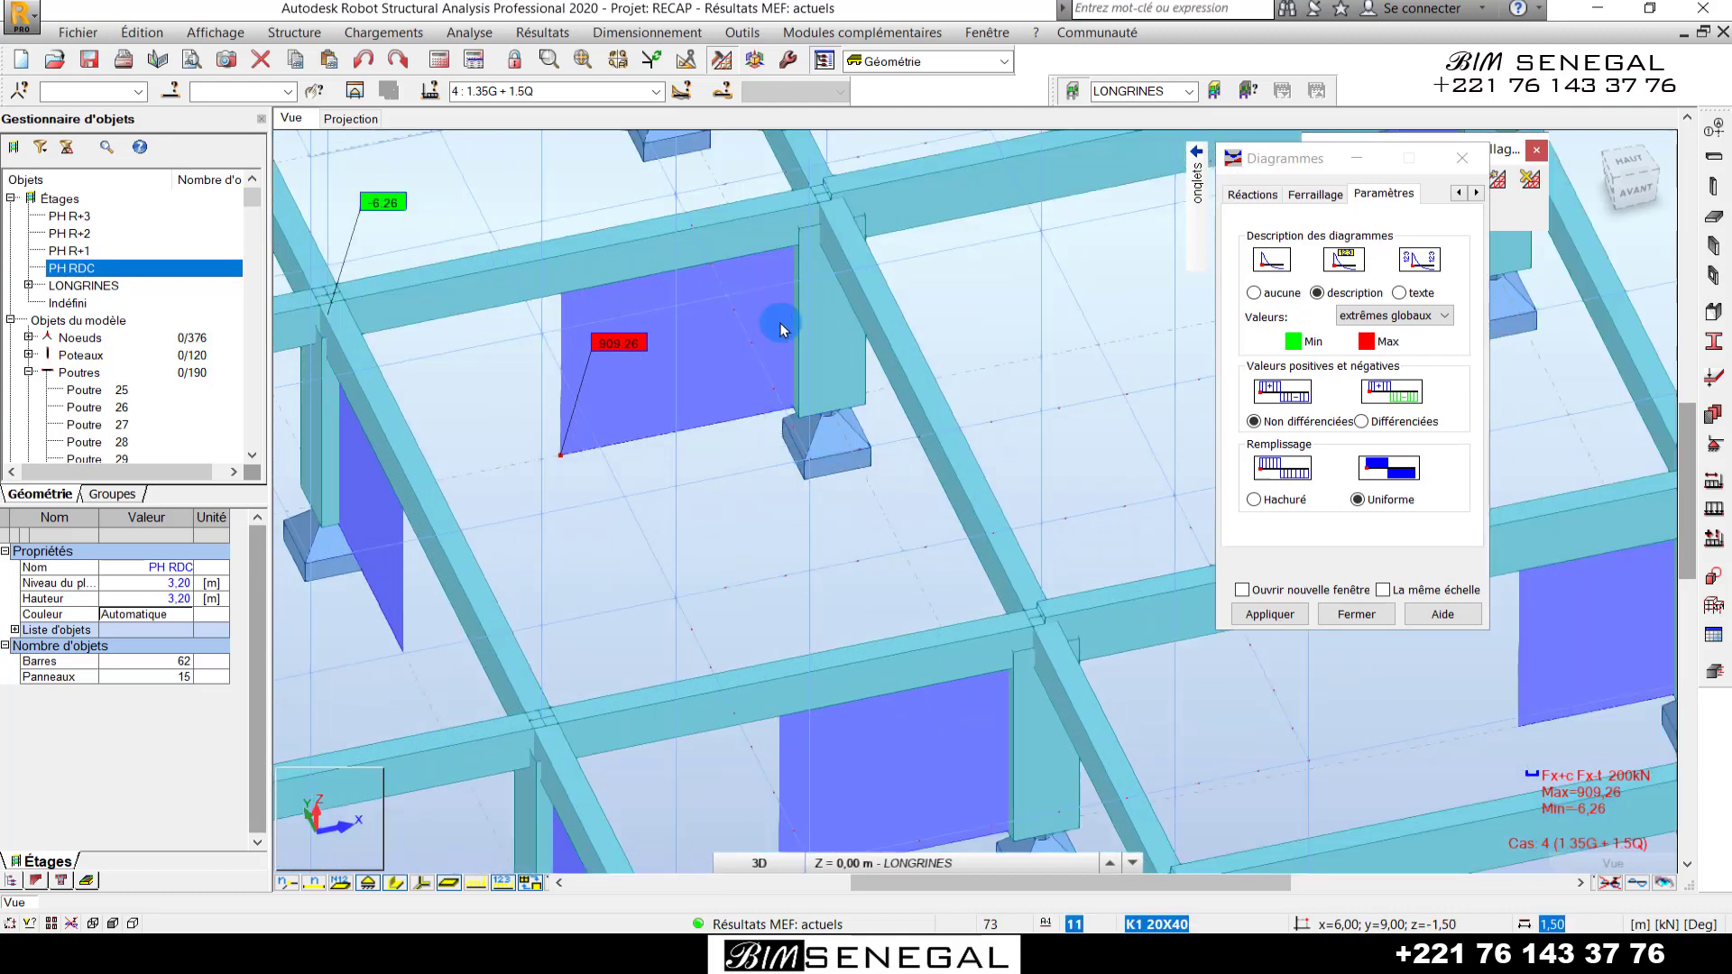
{"action": "scroll", "coordinate": [785, 397], "scroll_direction": "down", "scroll_amount": 3}
{"action": "scroll", "coordinate": [803, 424], "scroll_direction": "up", "scroll_amount": 4}
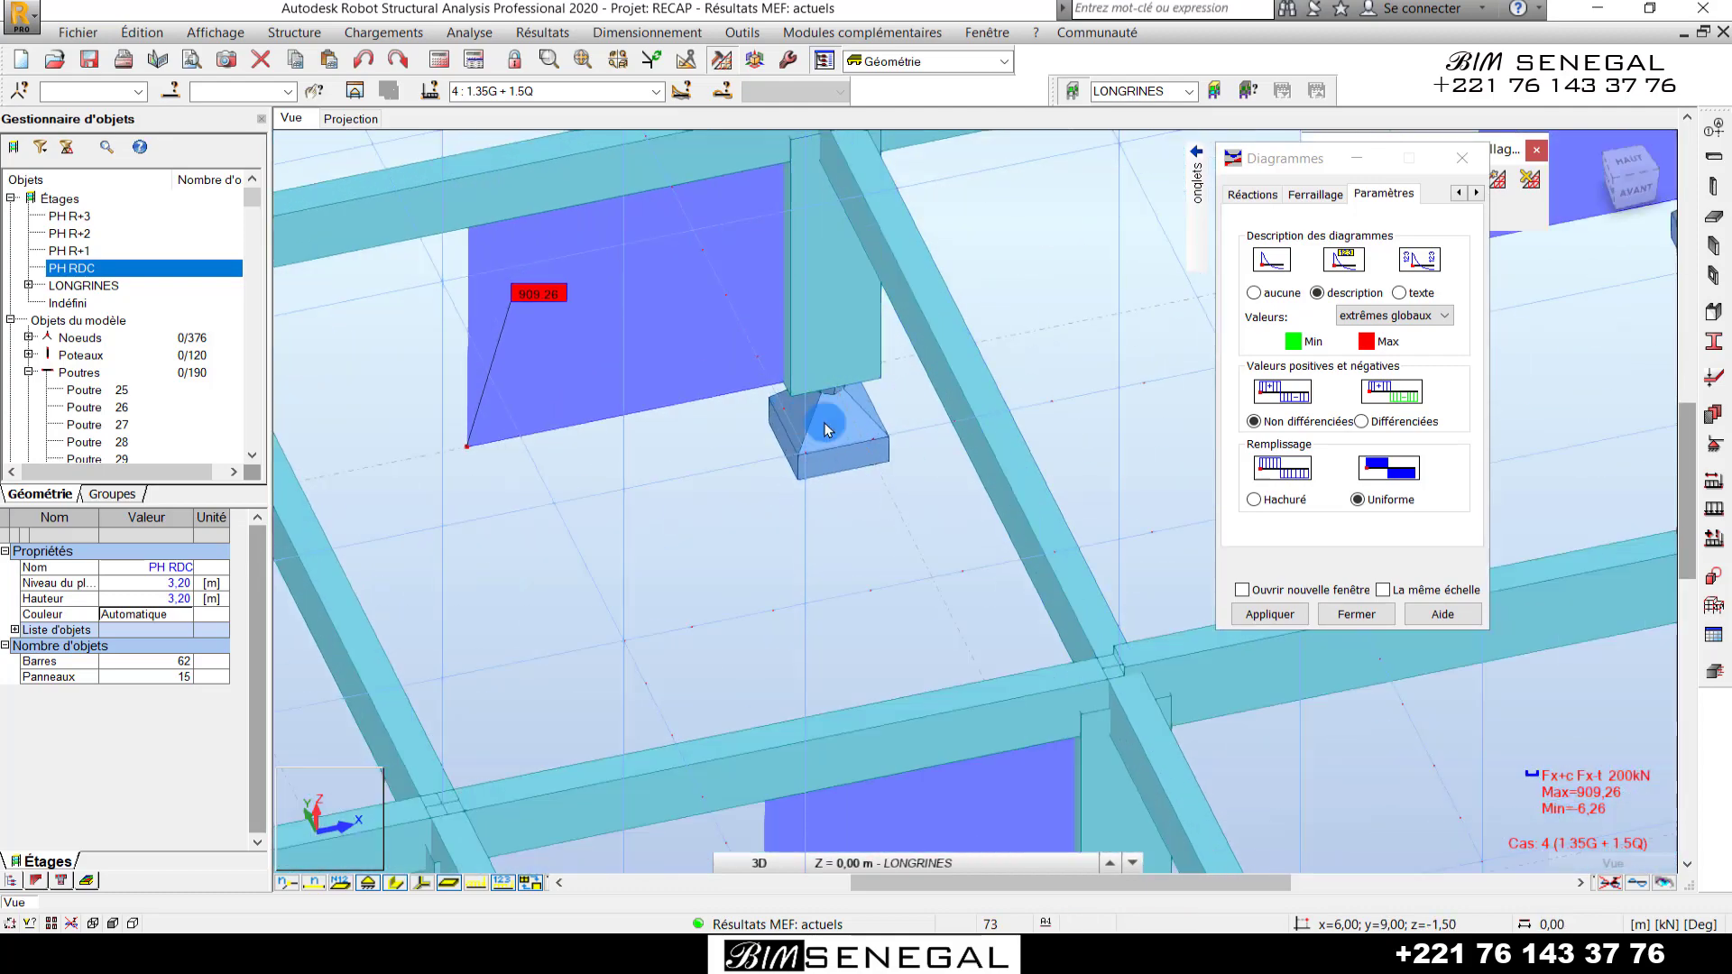
{"action": "scroll", "coordinate": [823, 423], "scroll_direction": "down", "scroll_amount": 4}
{"action": "scroll", "coordinate": [831, 422], "scroll_direction": "down", "scroll_amount": 4}
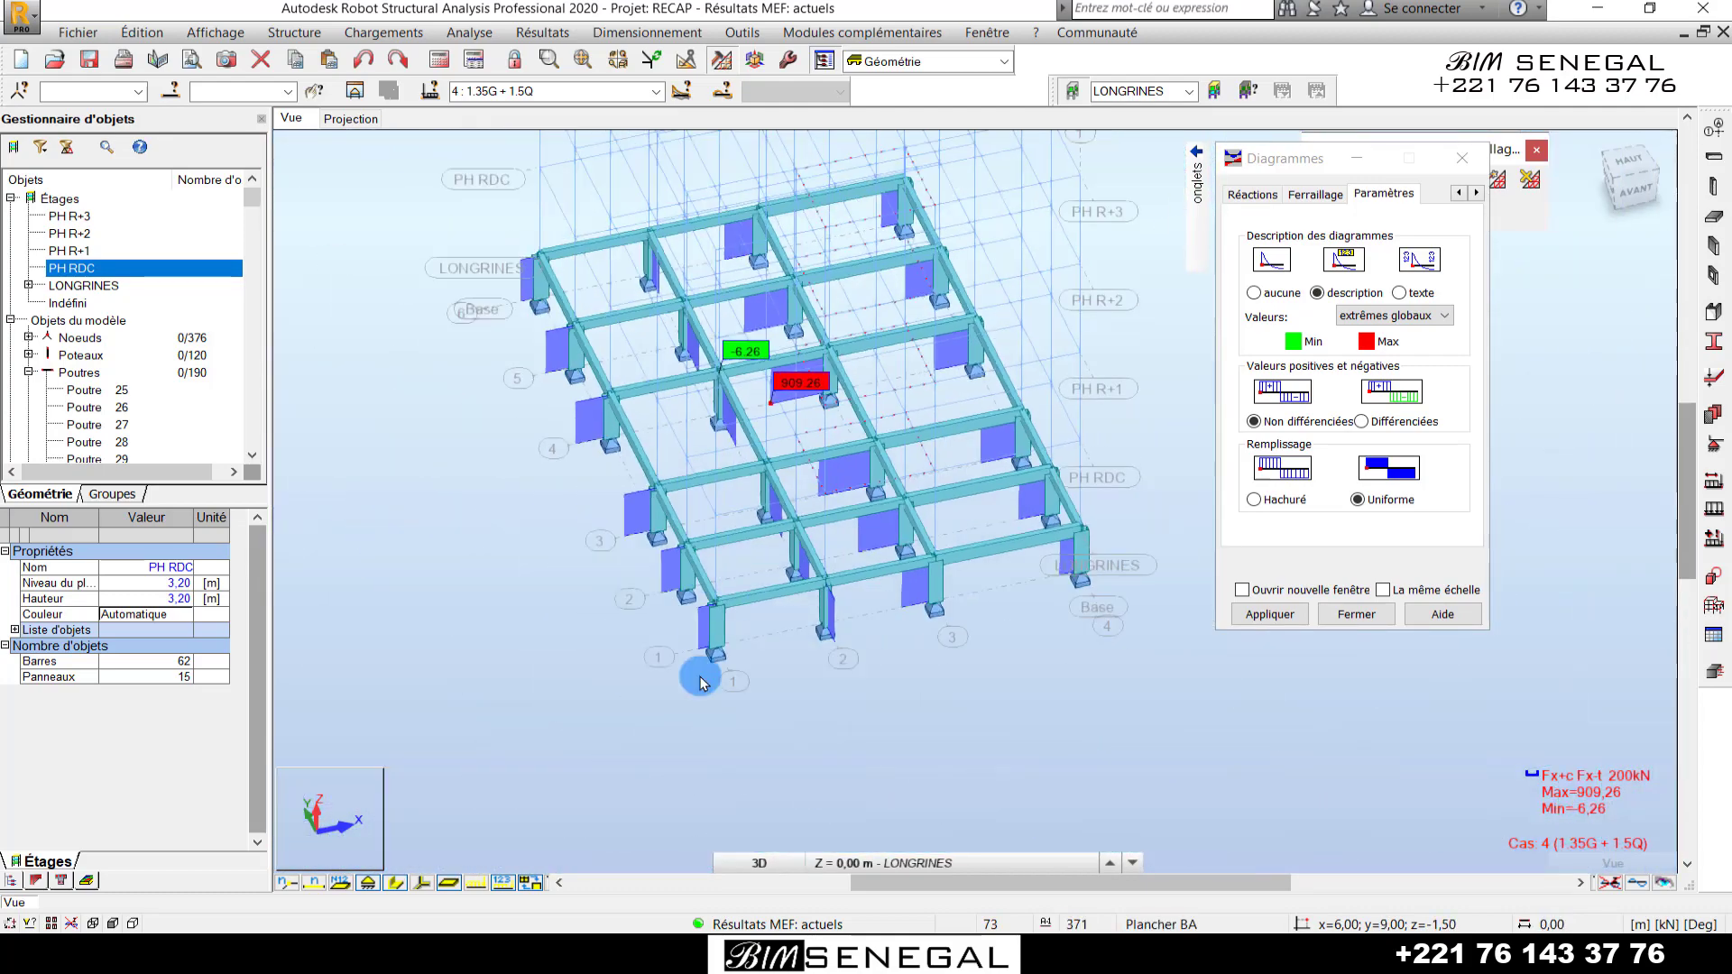
{"action": "scroll", "coordinate": [814, 549], "scroll_direction": "up", "scroll_amount": 2}
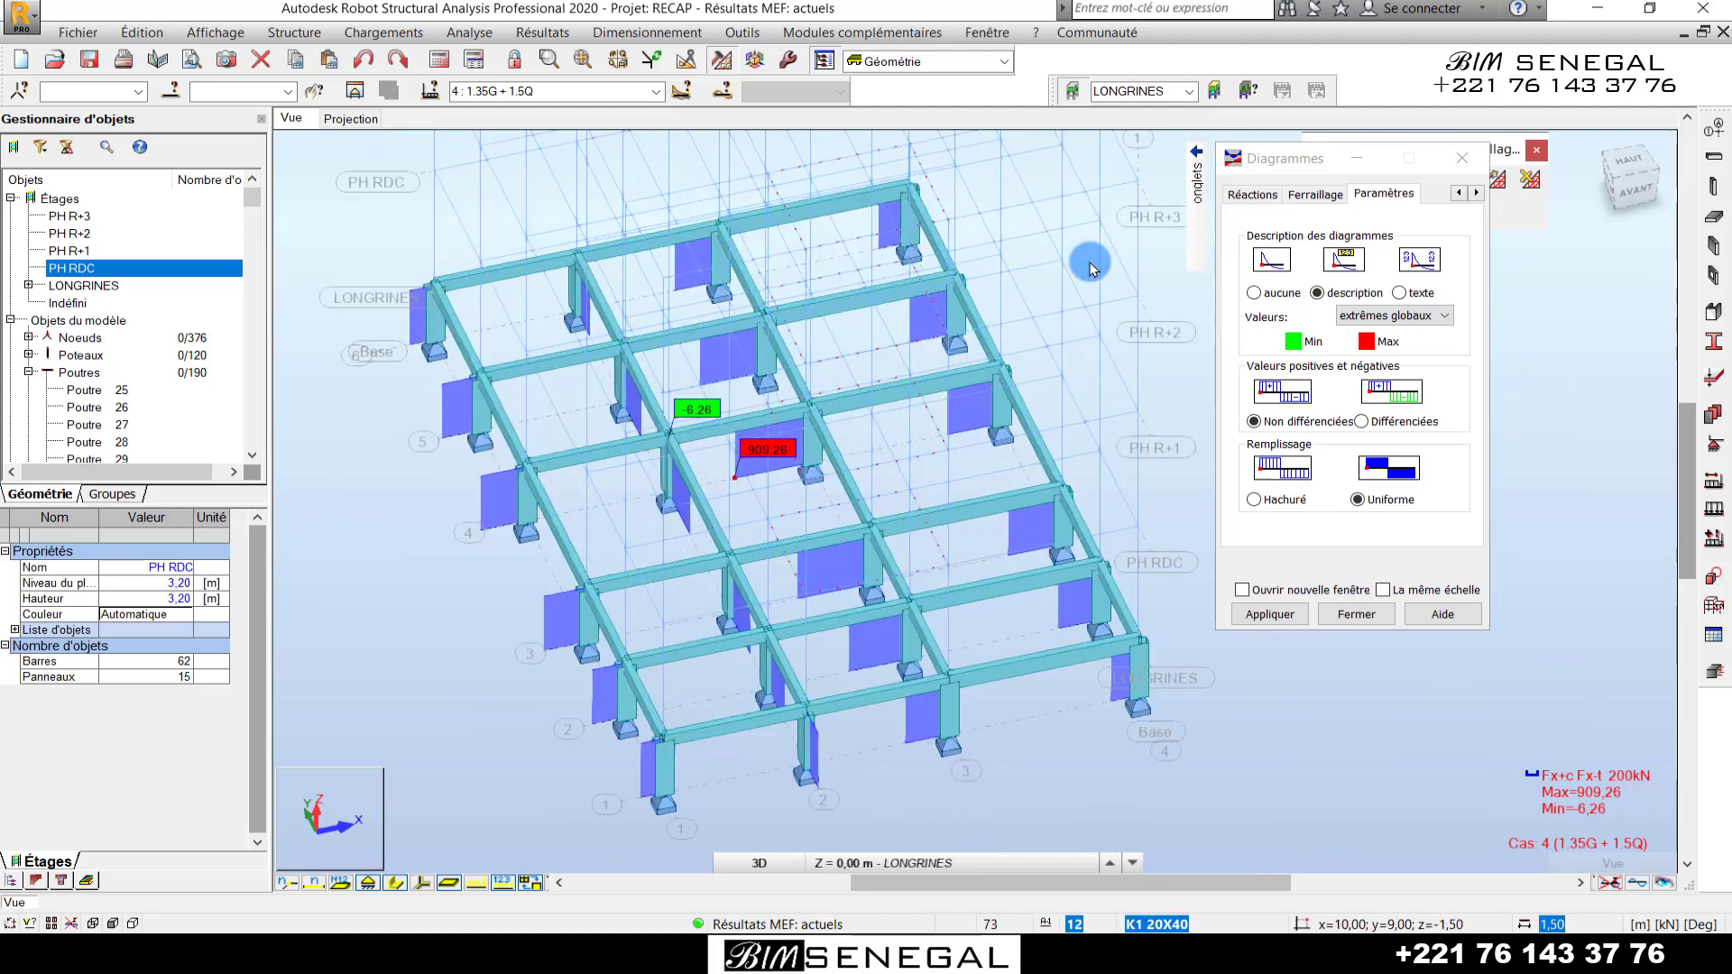
- Turn off the storey filter to display the whole building, and save the project
{"action": "left_click", "coordinate": [1072, 92]}
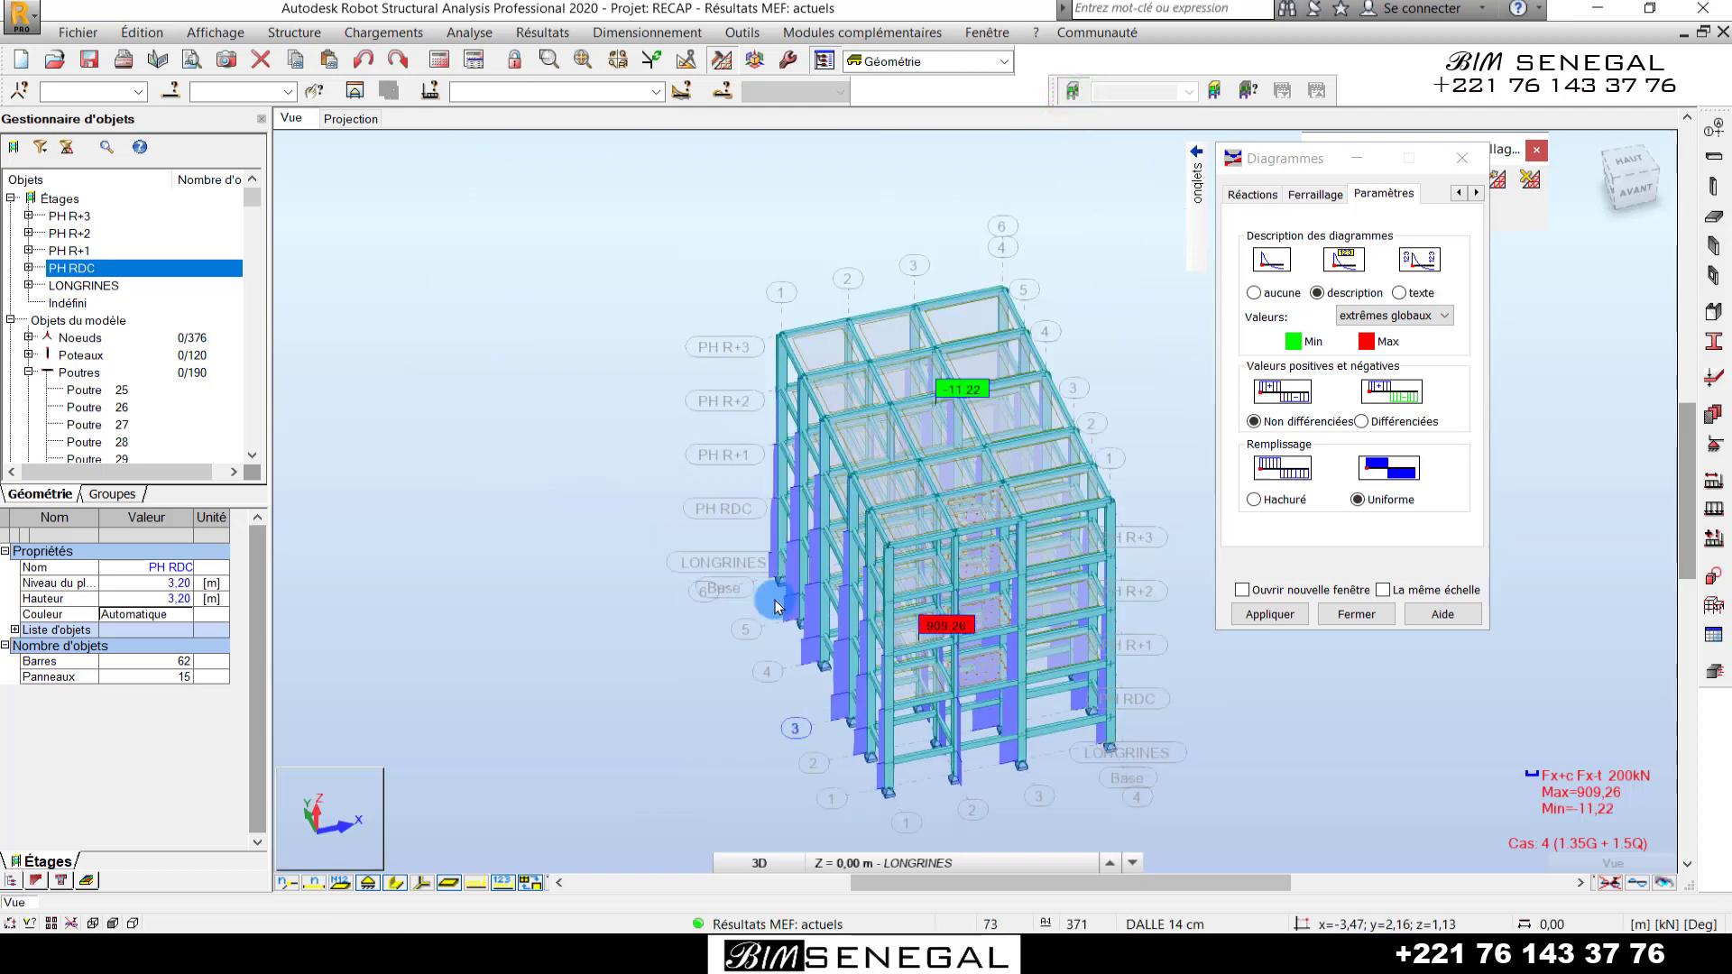
{"action": "scroll", "coordinate": [986, 745], "scroll_direction": "up", "scroll_amount": 2}
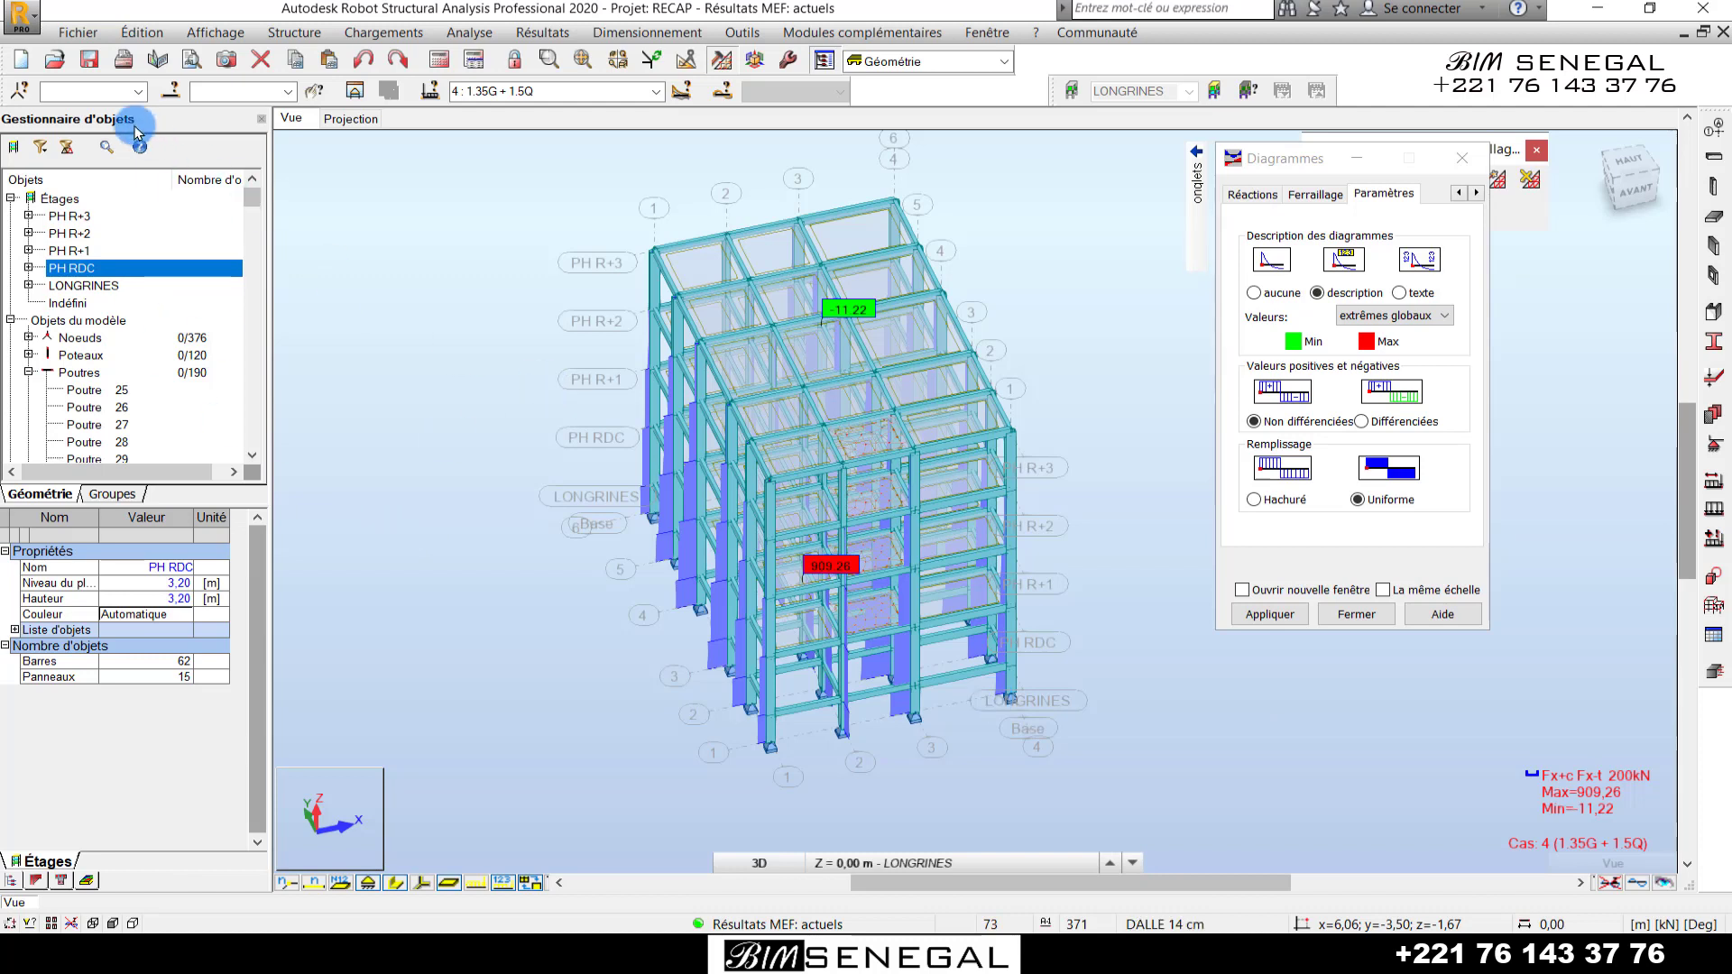
{"action": "left_click", "coordinate": [99, 60]}
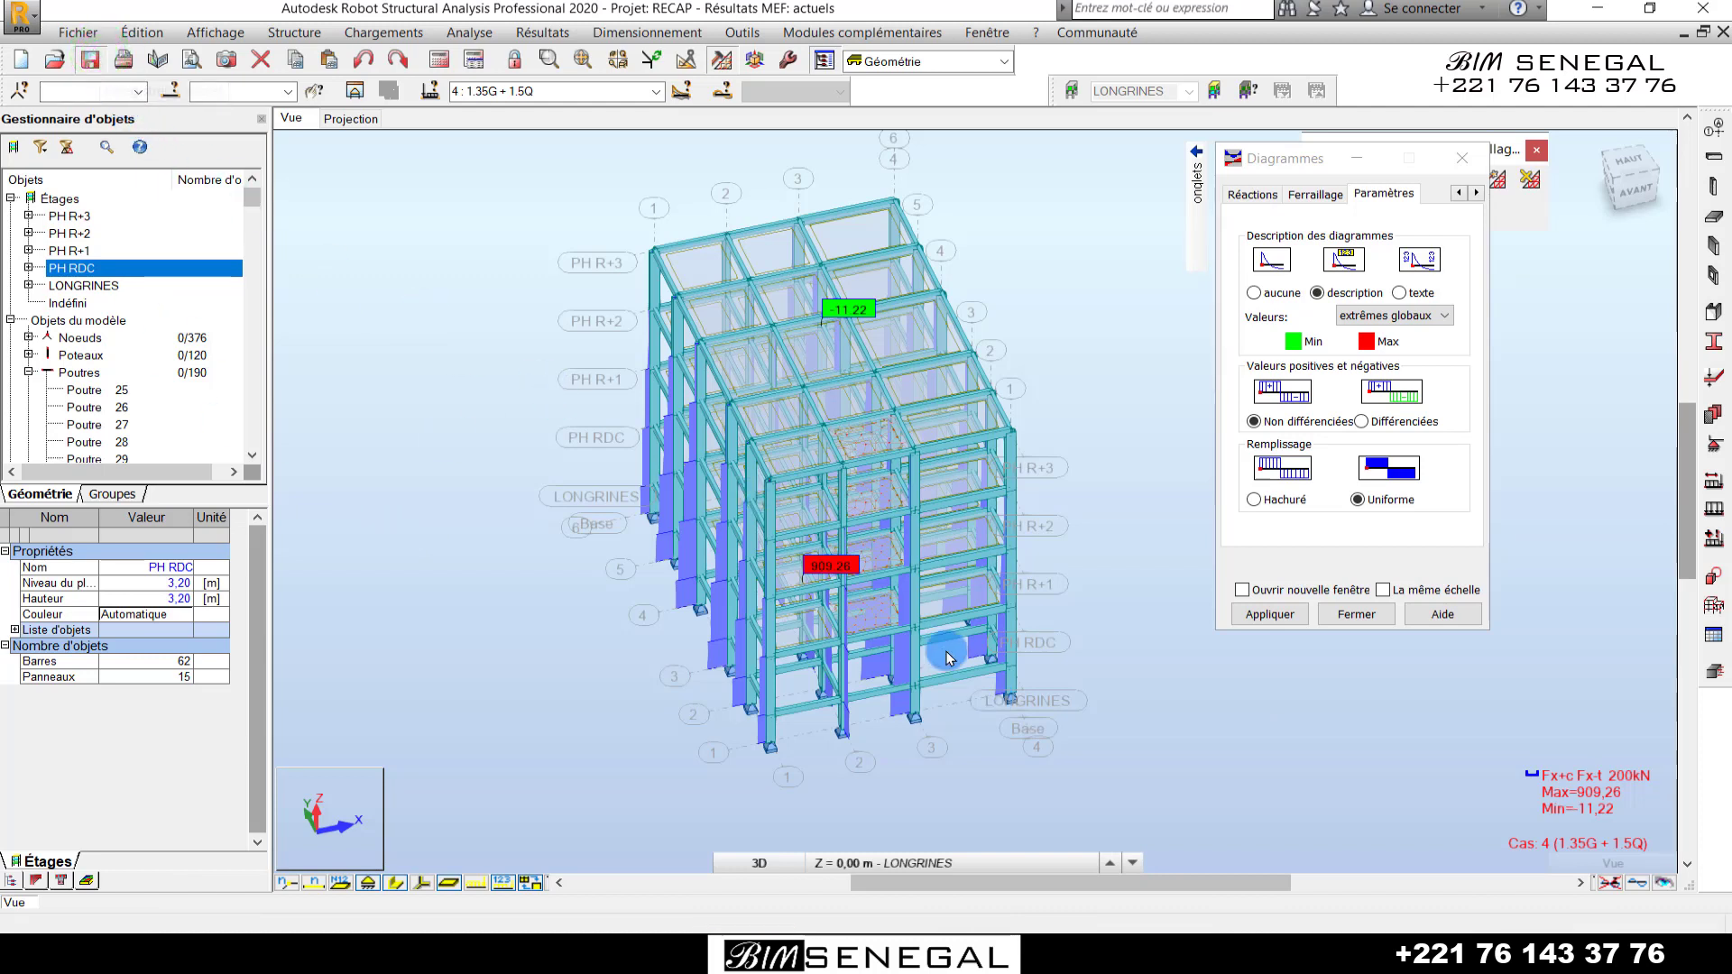
{"action": "key", "text": "alt+Tab"}
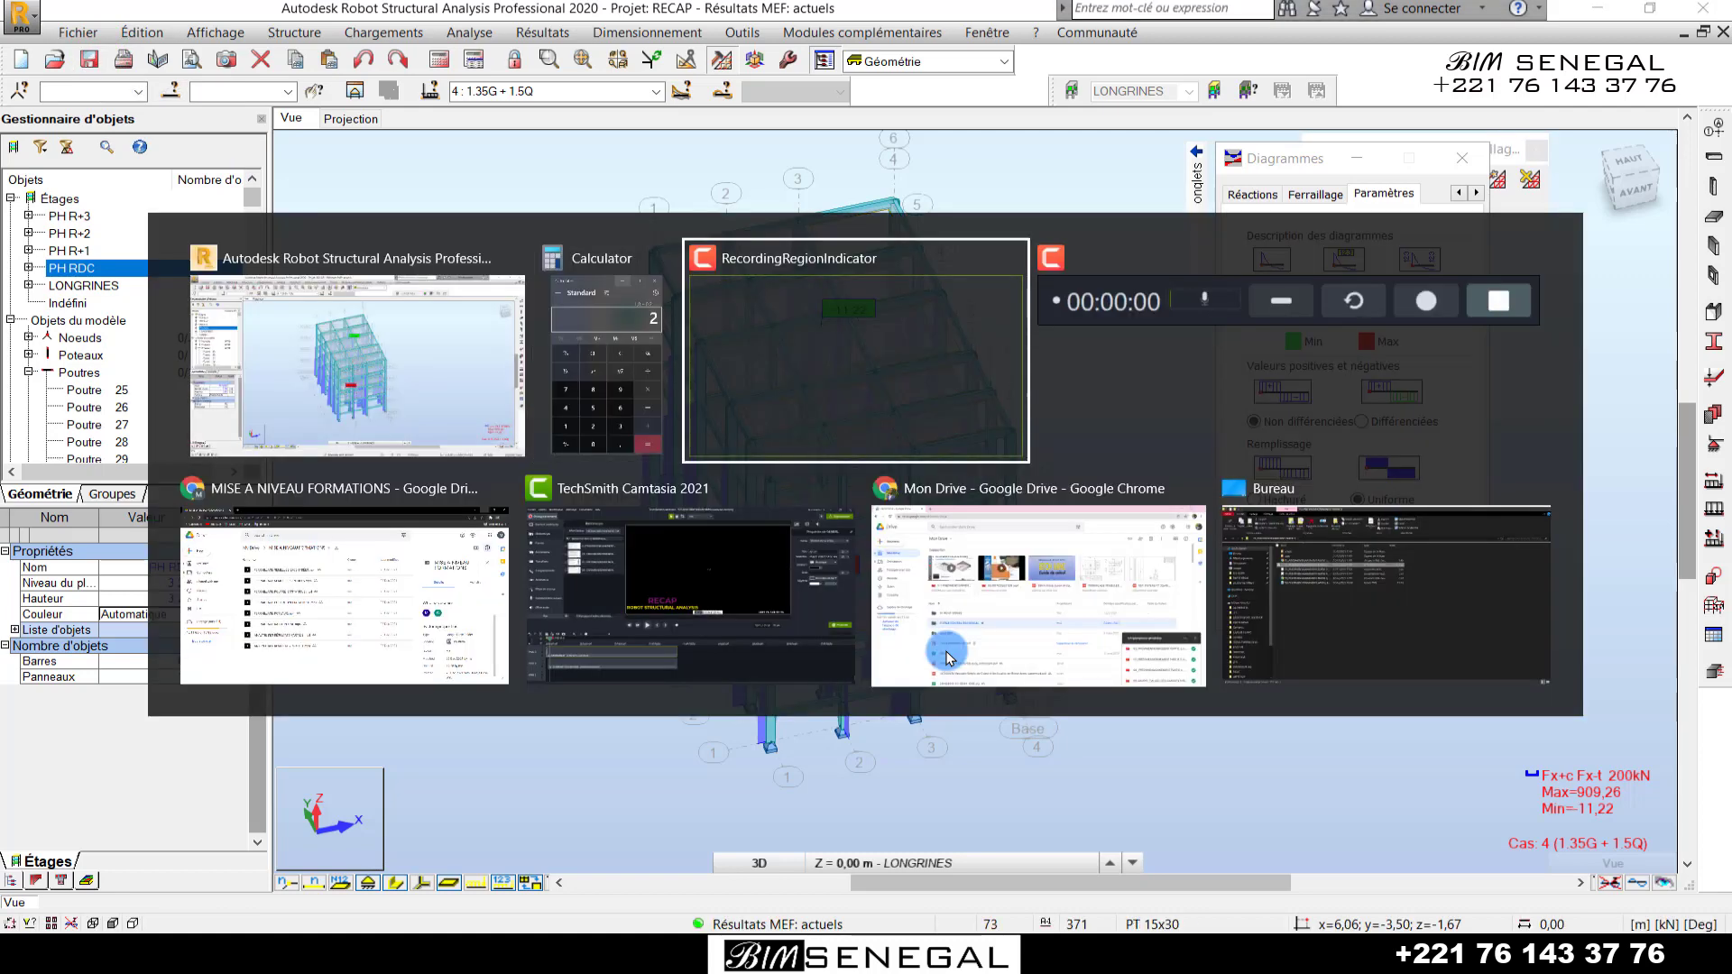